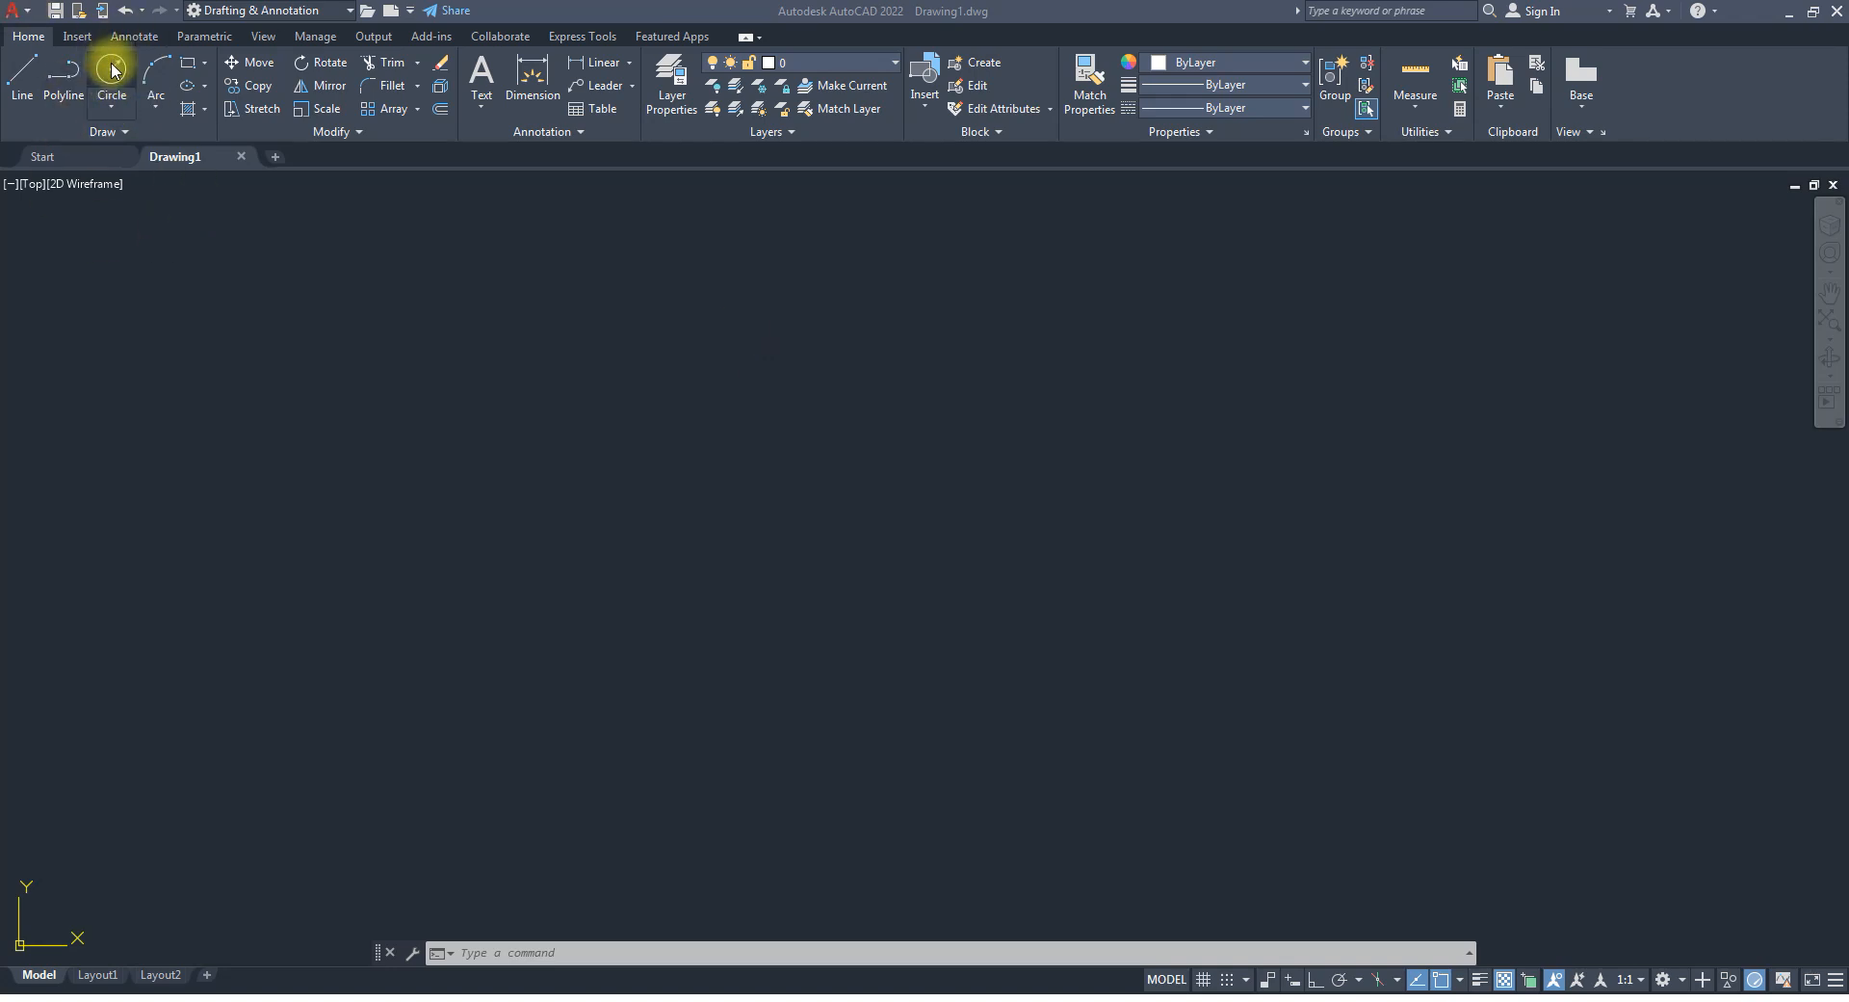
{"action": "left_click", "coordinate": [872, 426]}
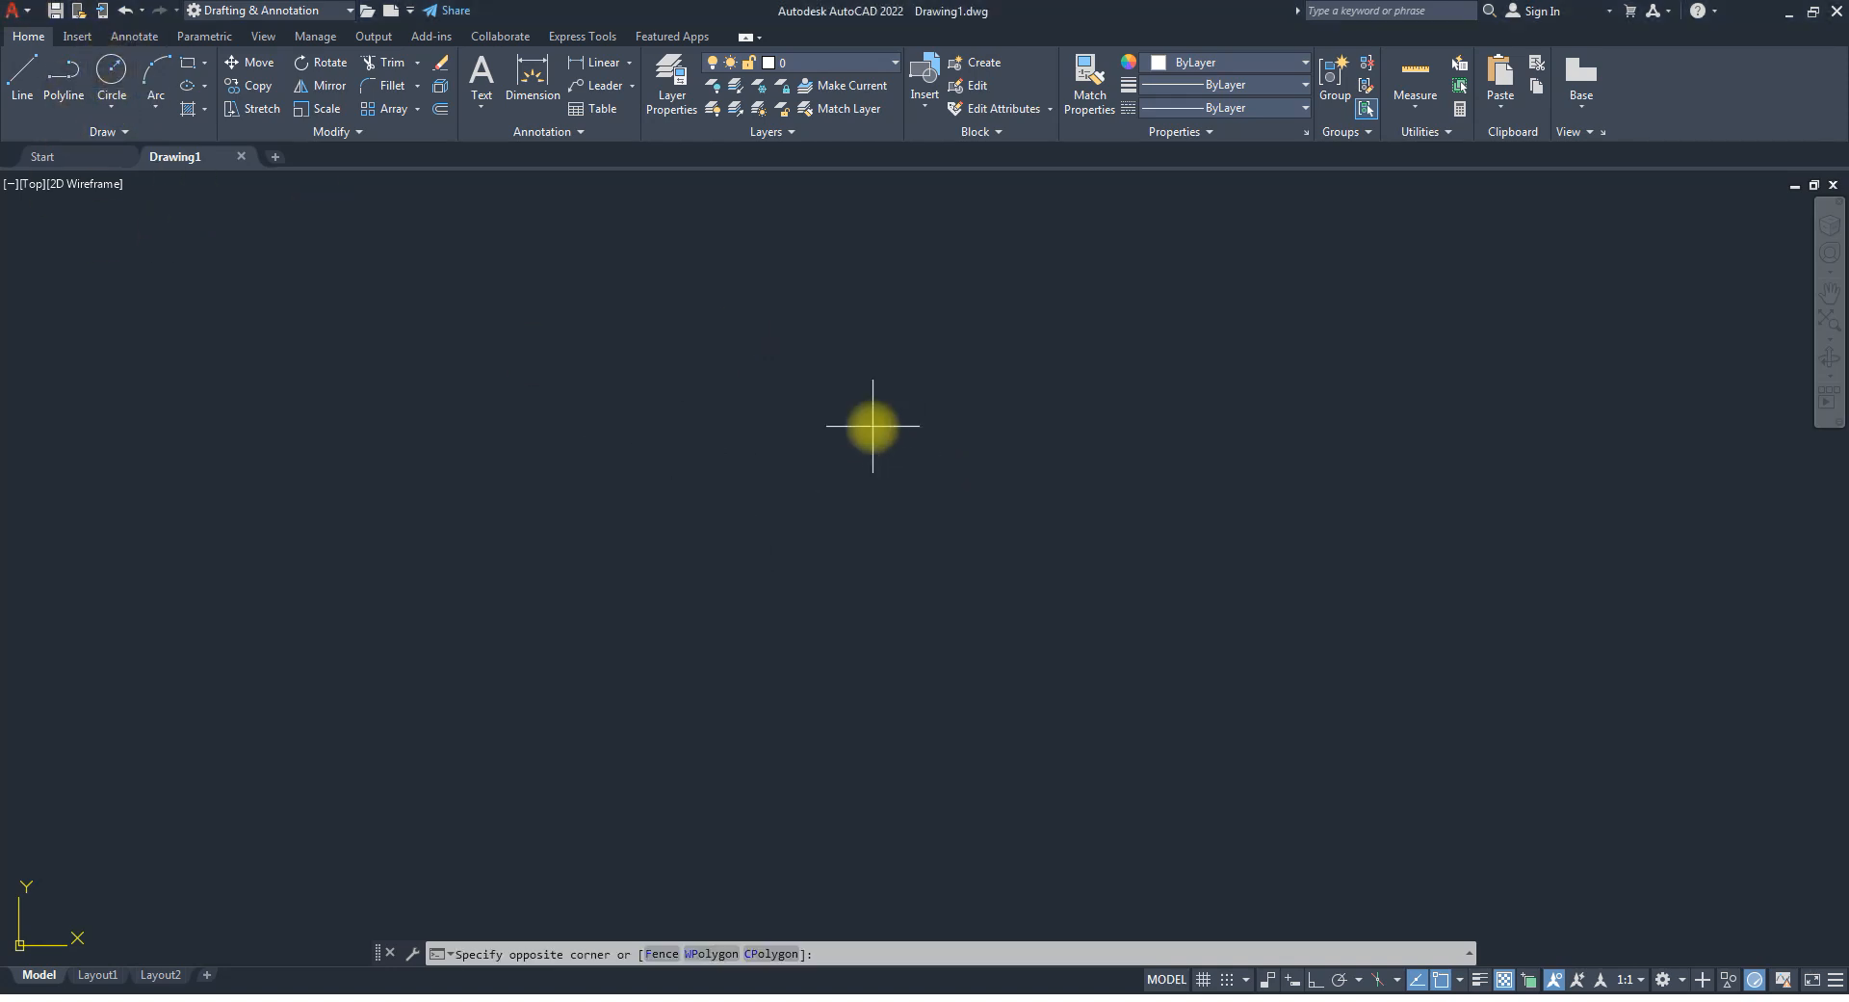
{"action": "left_click", "coordinate": [943, 501]}
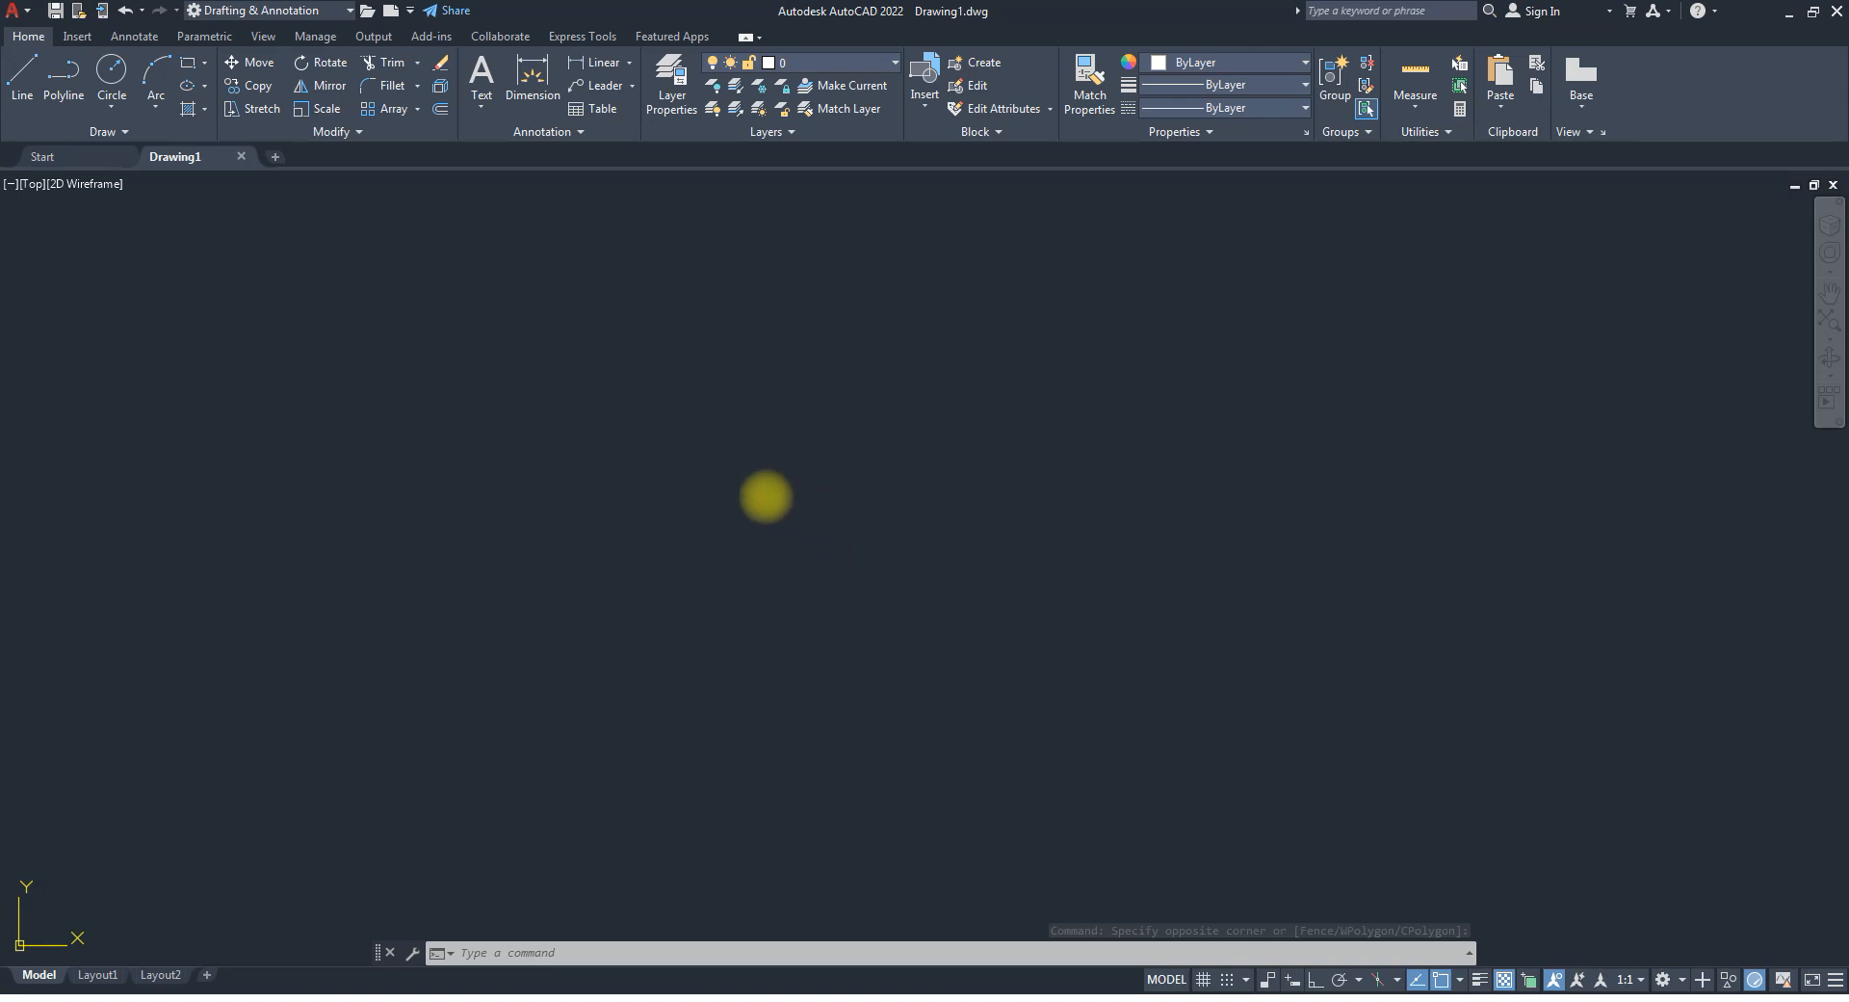
Draw a rectangle, somewhat wider than tall, in the middle of the empty drawing.
{"action": "type", "text": "rec"}
{"action": "key", "text": "Return"}
{"action": "left_click", "coordinate": [738, 471]}
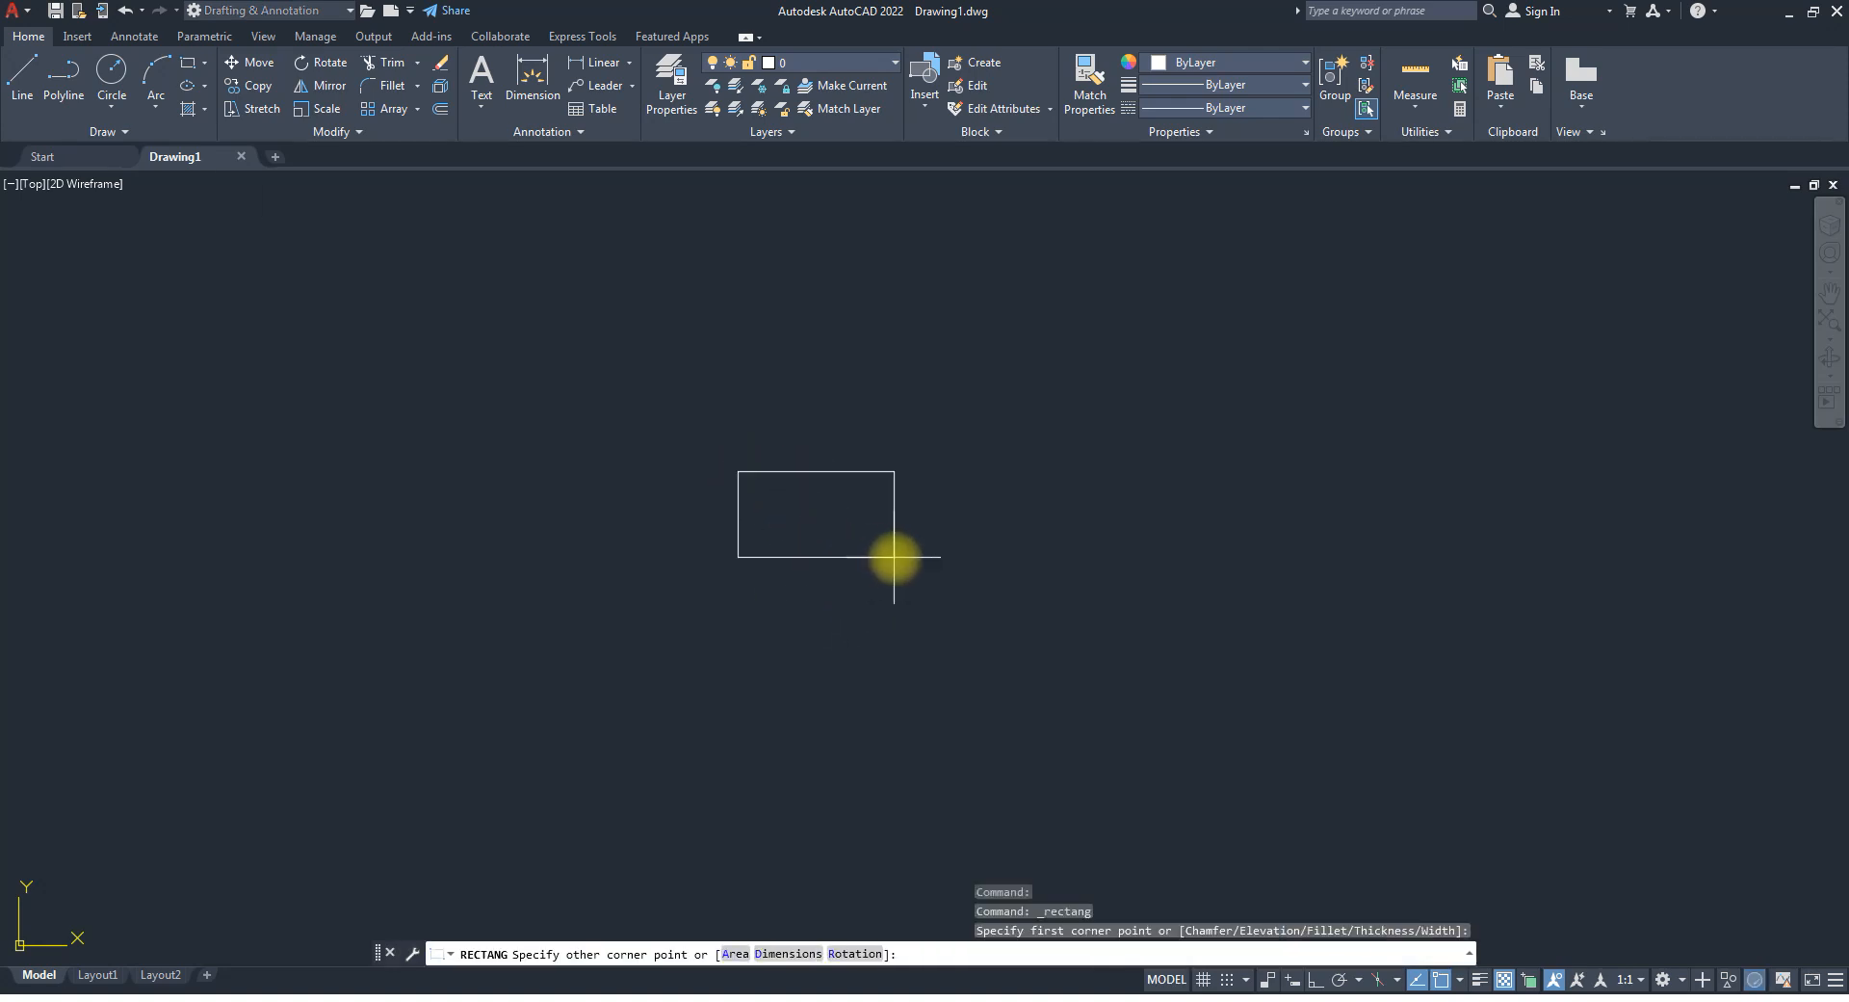
{"action": "left_click", "coordinate": [885, 582]}
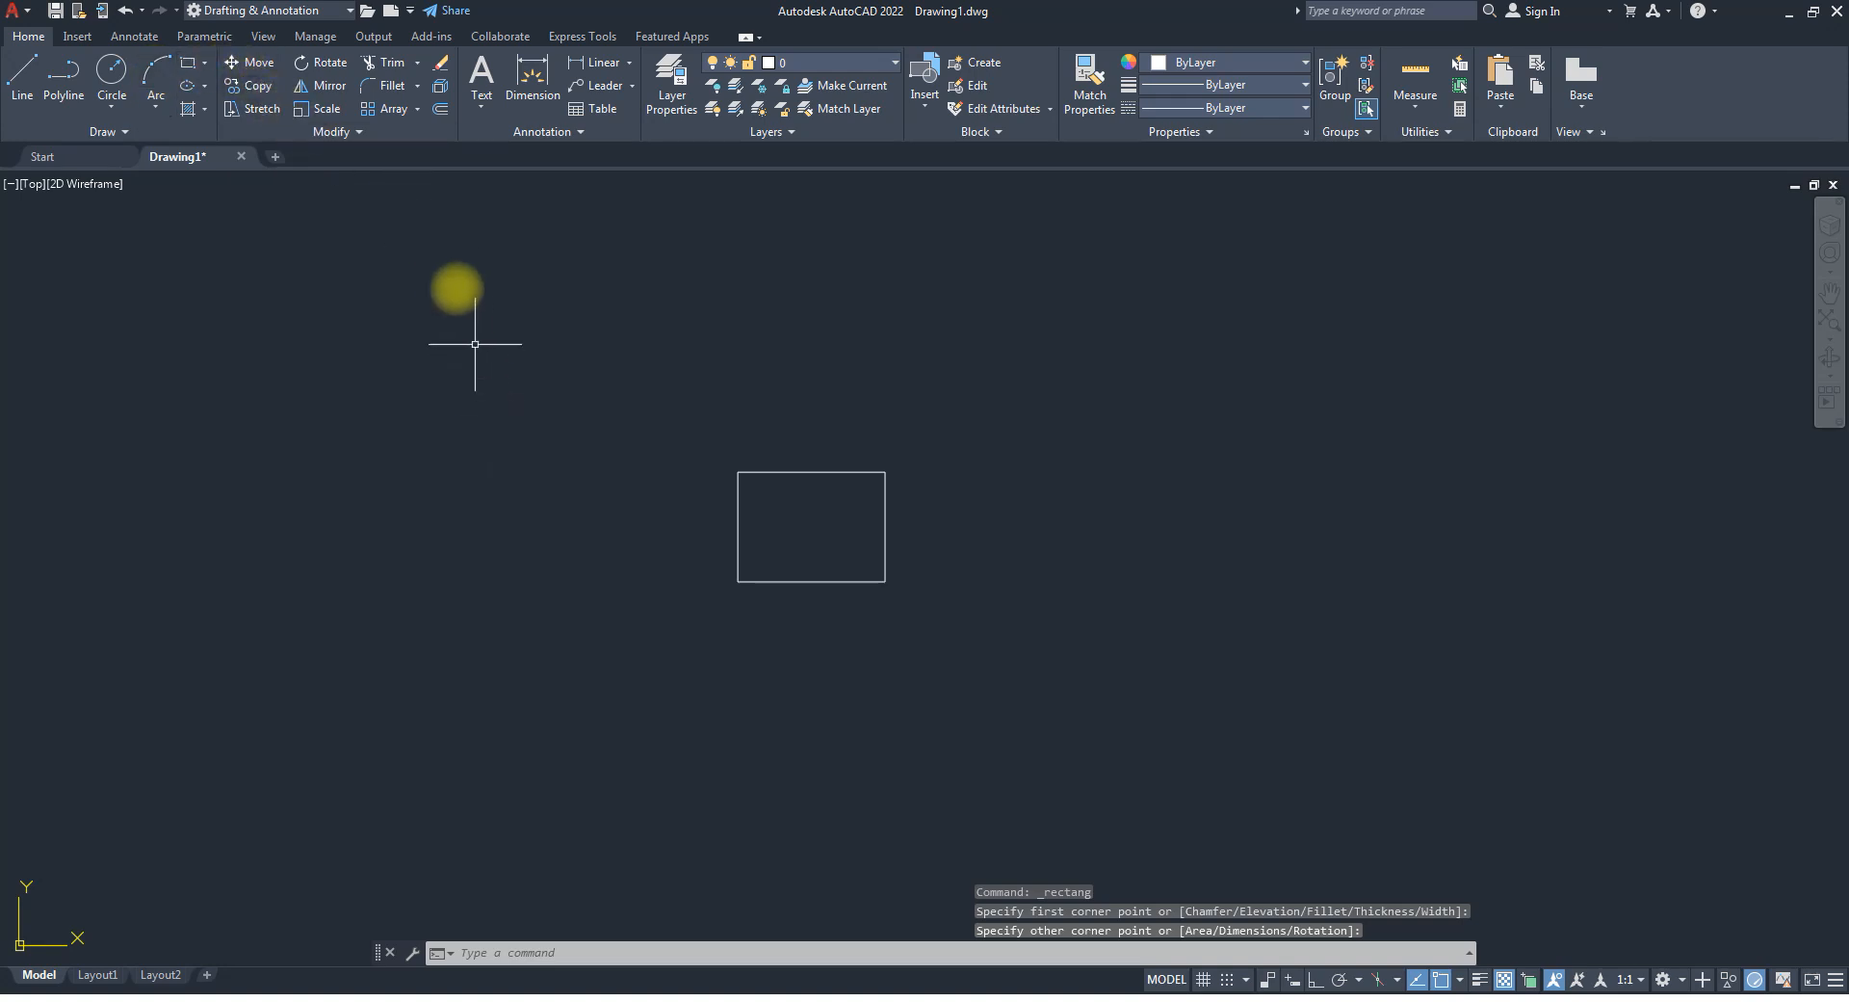
Draw a narrow upright rectangle just to the right of the first one, extending slightly above and below it.
{"action": "scroll", "coordinate": [830, 502], "scroll_direction": "up", "scroll_amount": 6}
{"action": "scroll", "coordinate": [809, 479], "scroll_direction": "down", "scroll_amount": 4}
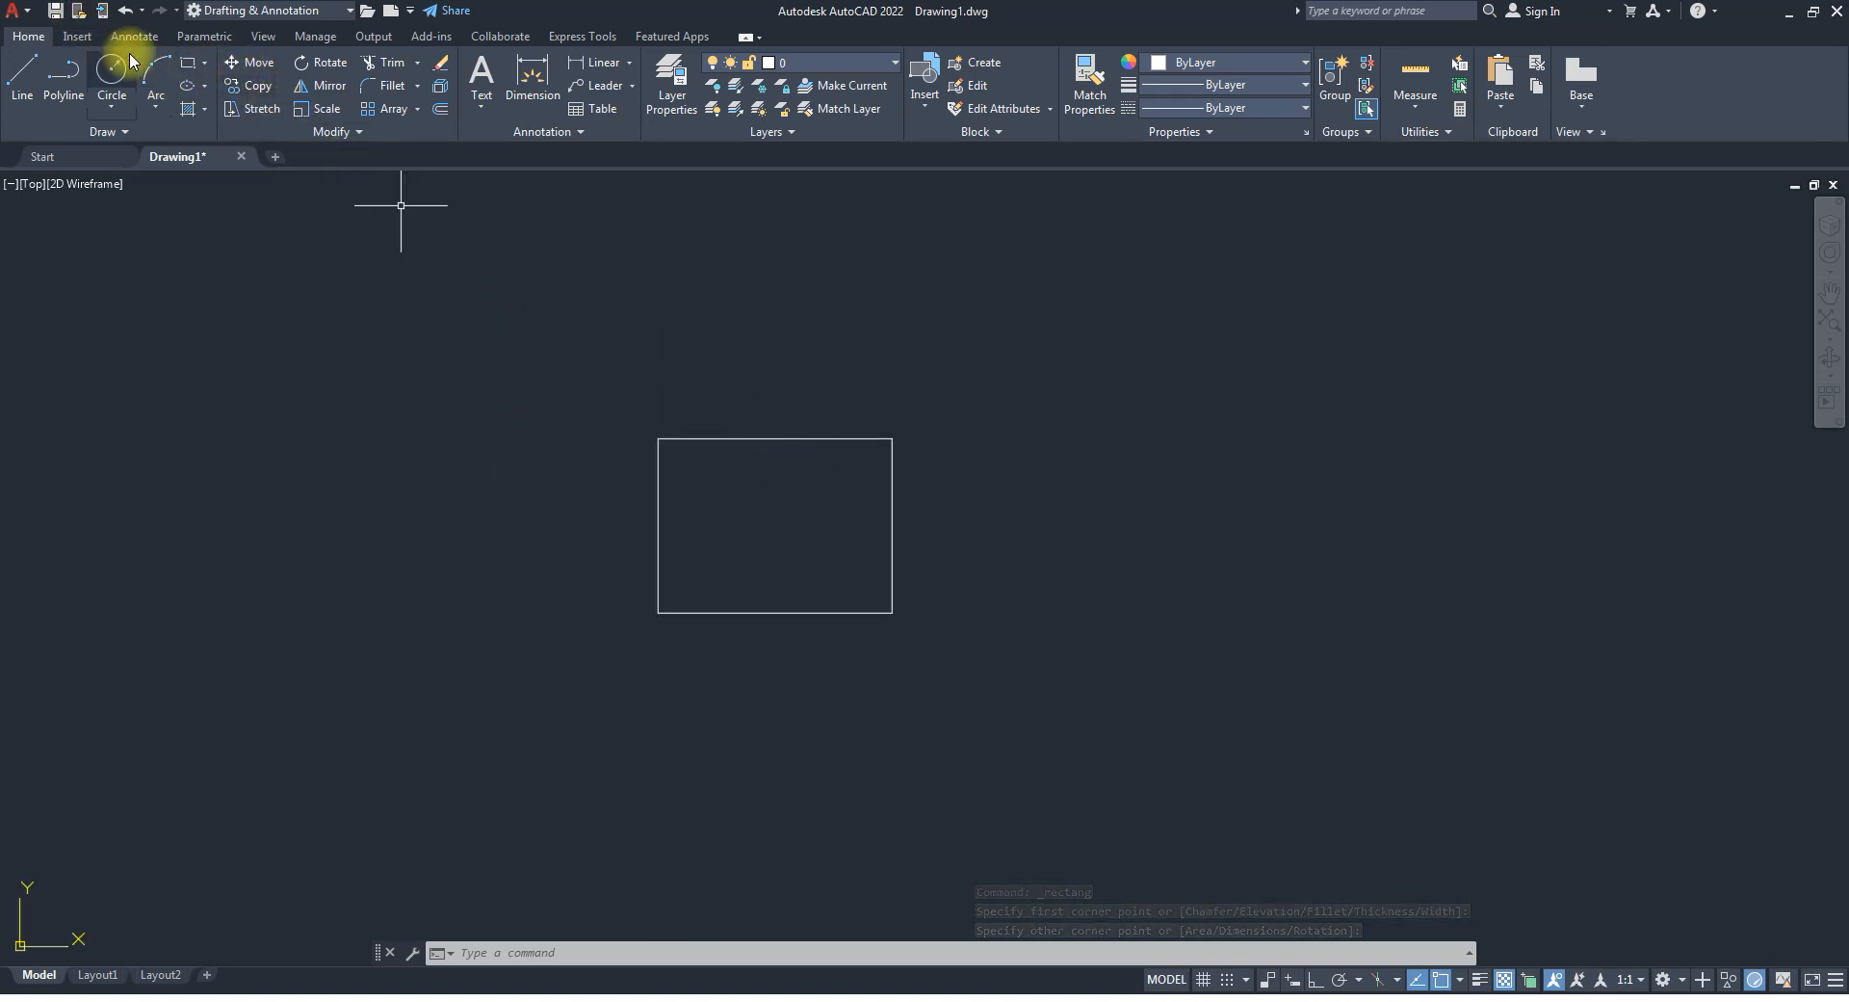
{"action": "left_click", "coordinate": [188, 62]}
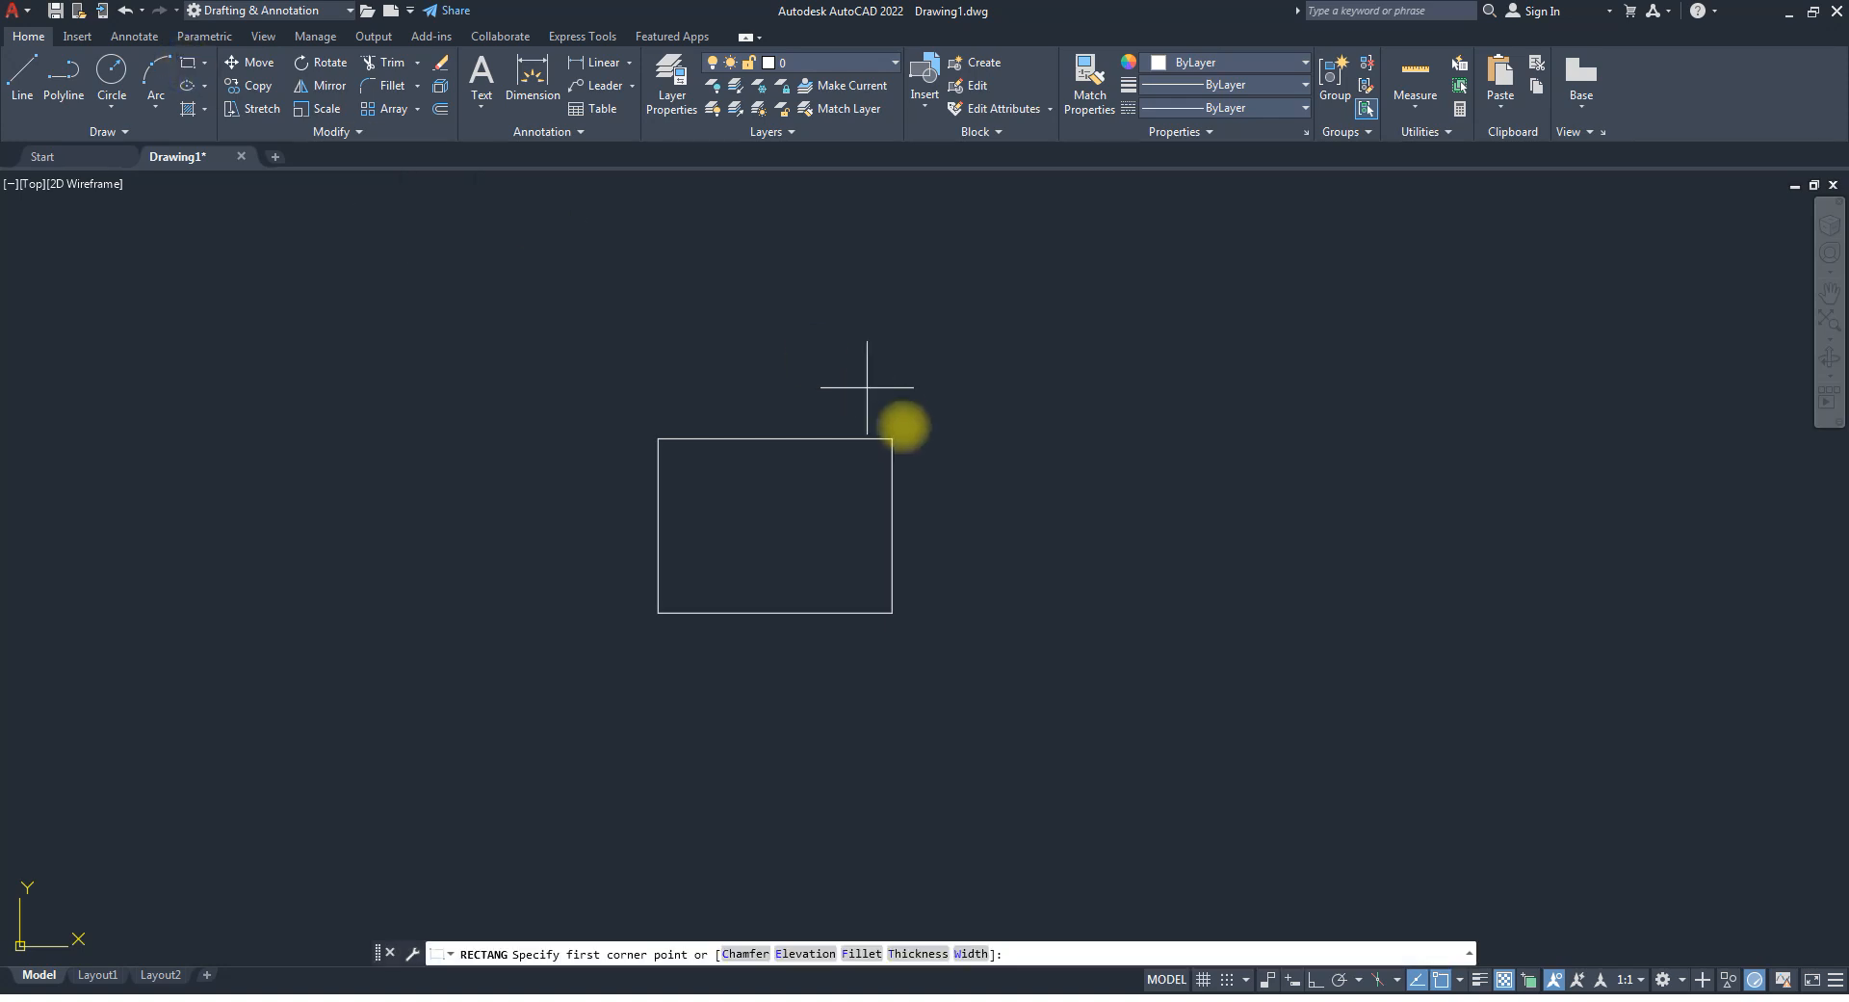
{"action": "left_click", "coordinate": [904, 425]}
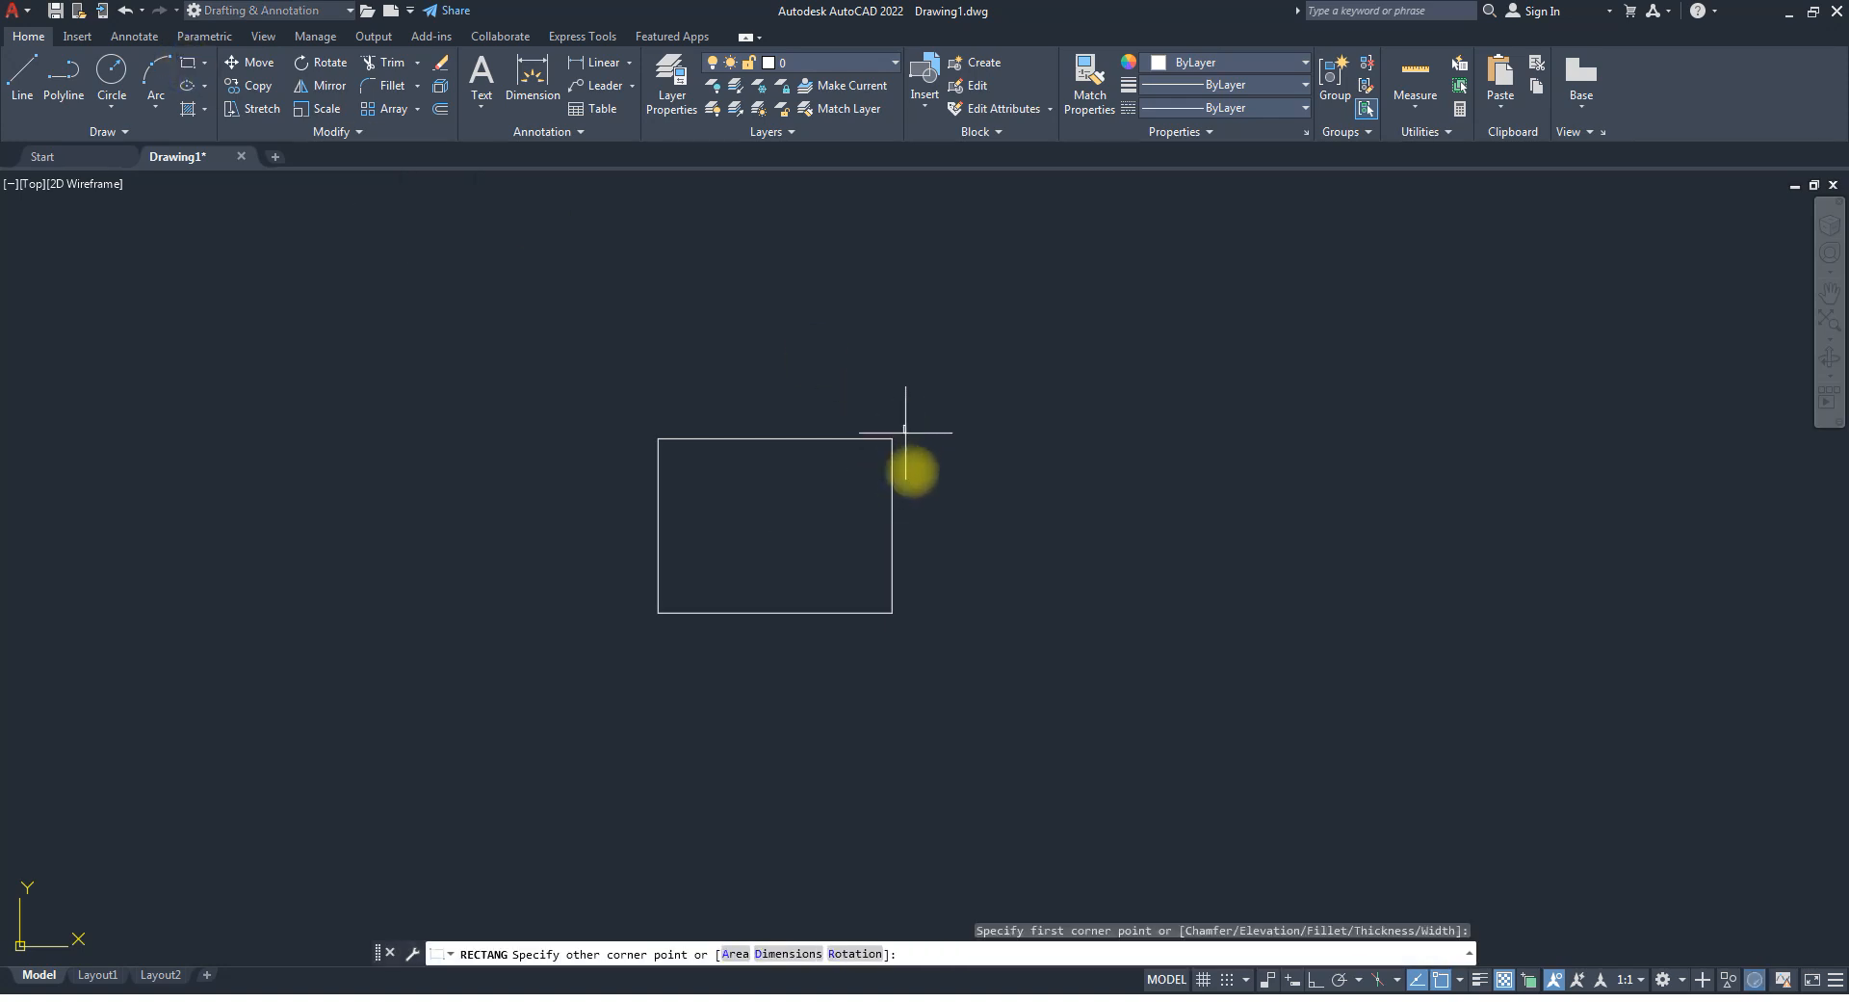
{"action": "left_click", "coordinate": [920, 623]}
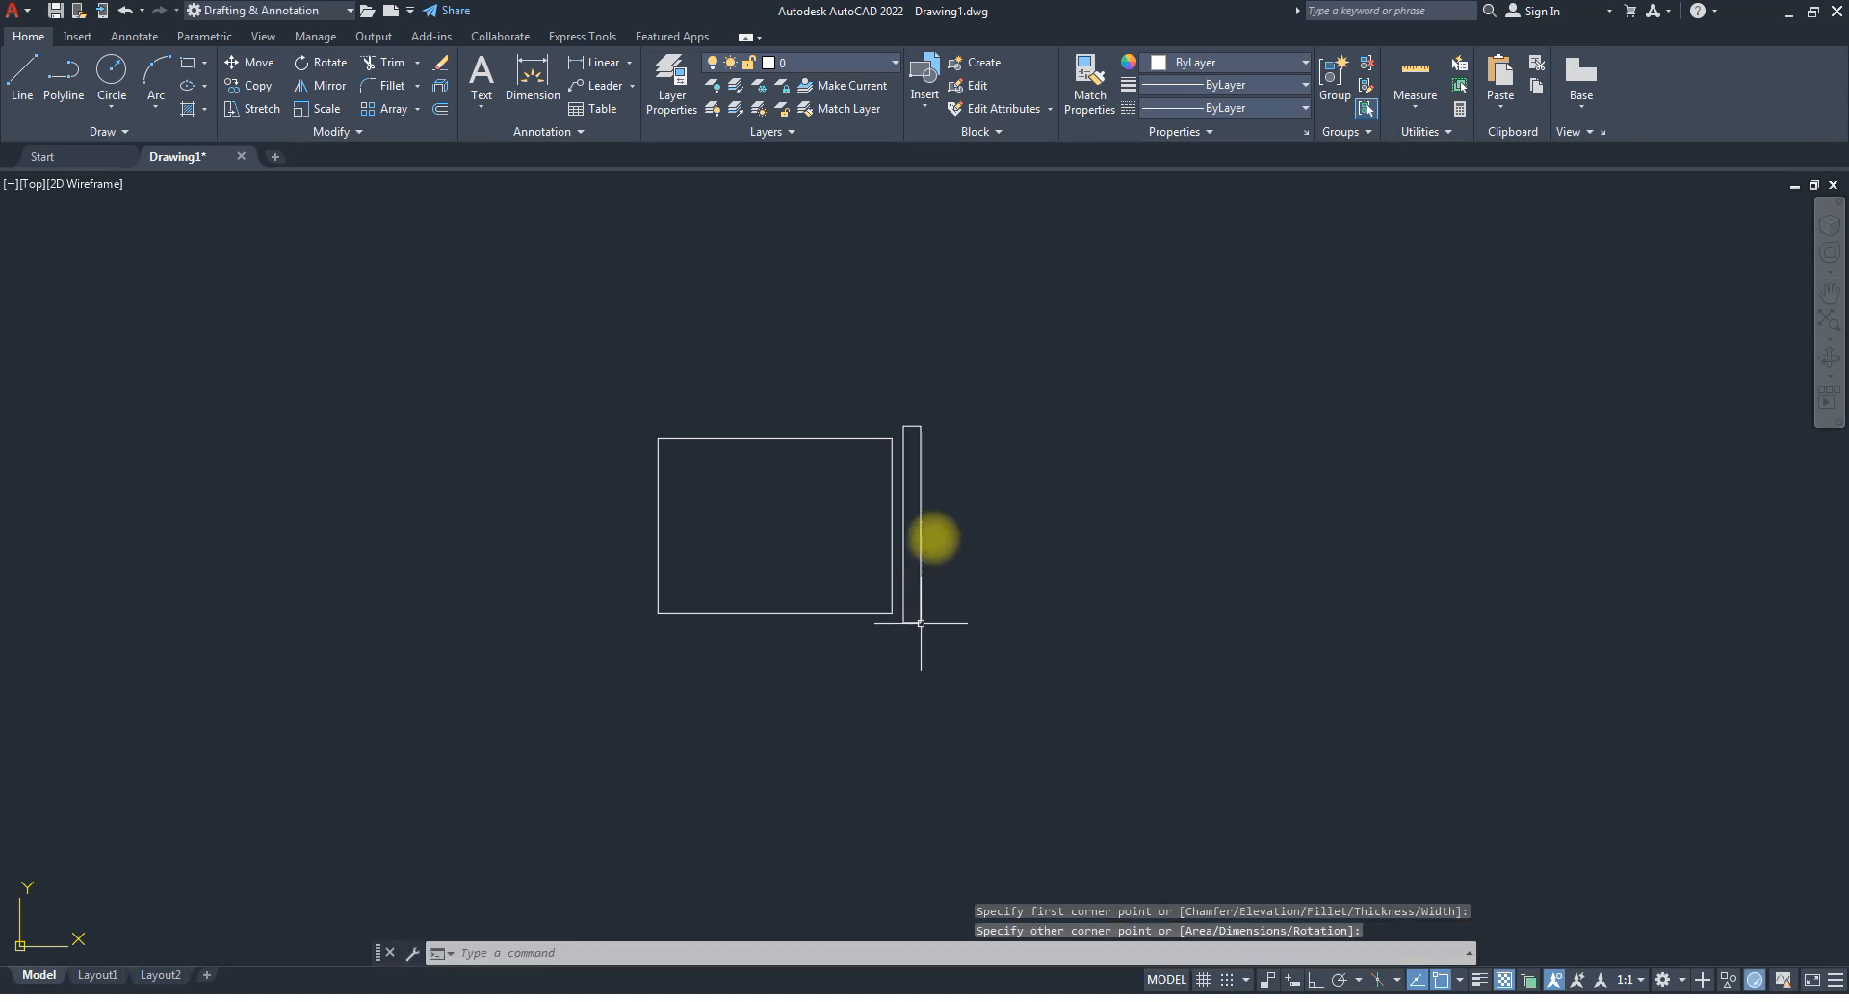
Draw a wide, low rectangle a short gap above the large rectangle and slightly narrower than it.
{"action": "scroll", "coordinate": [881, 467], "scroll_direction": "up", "scroll_amount": 4}
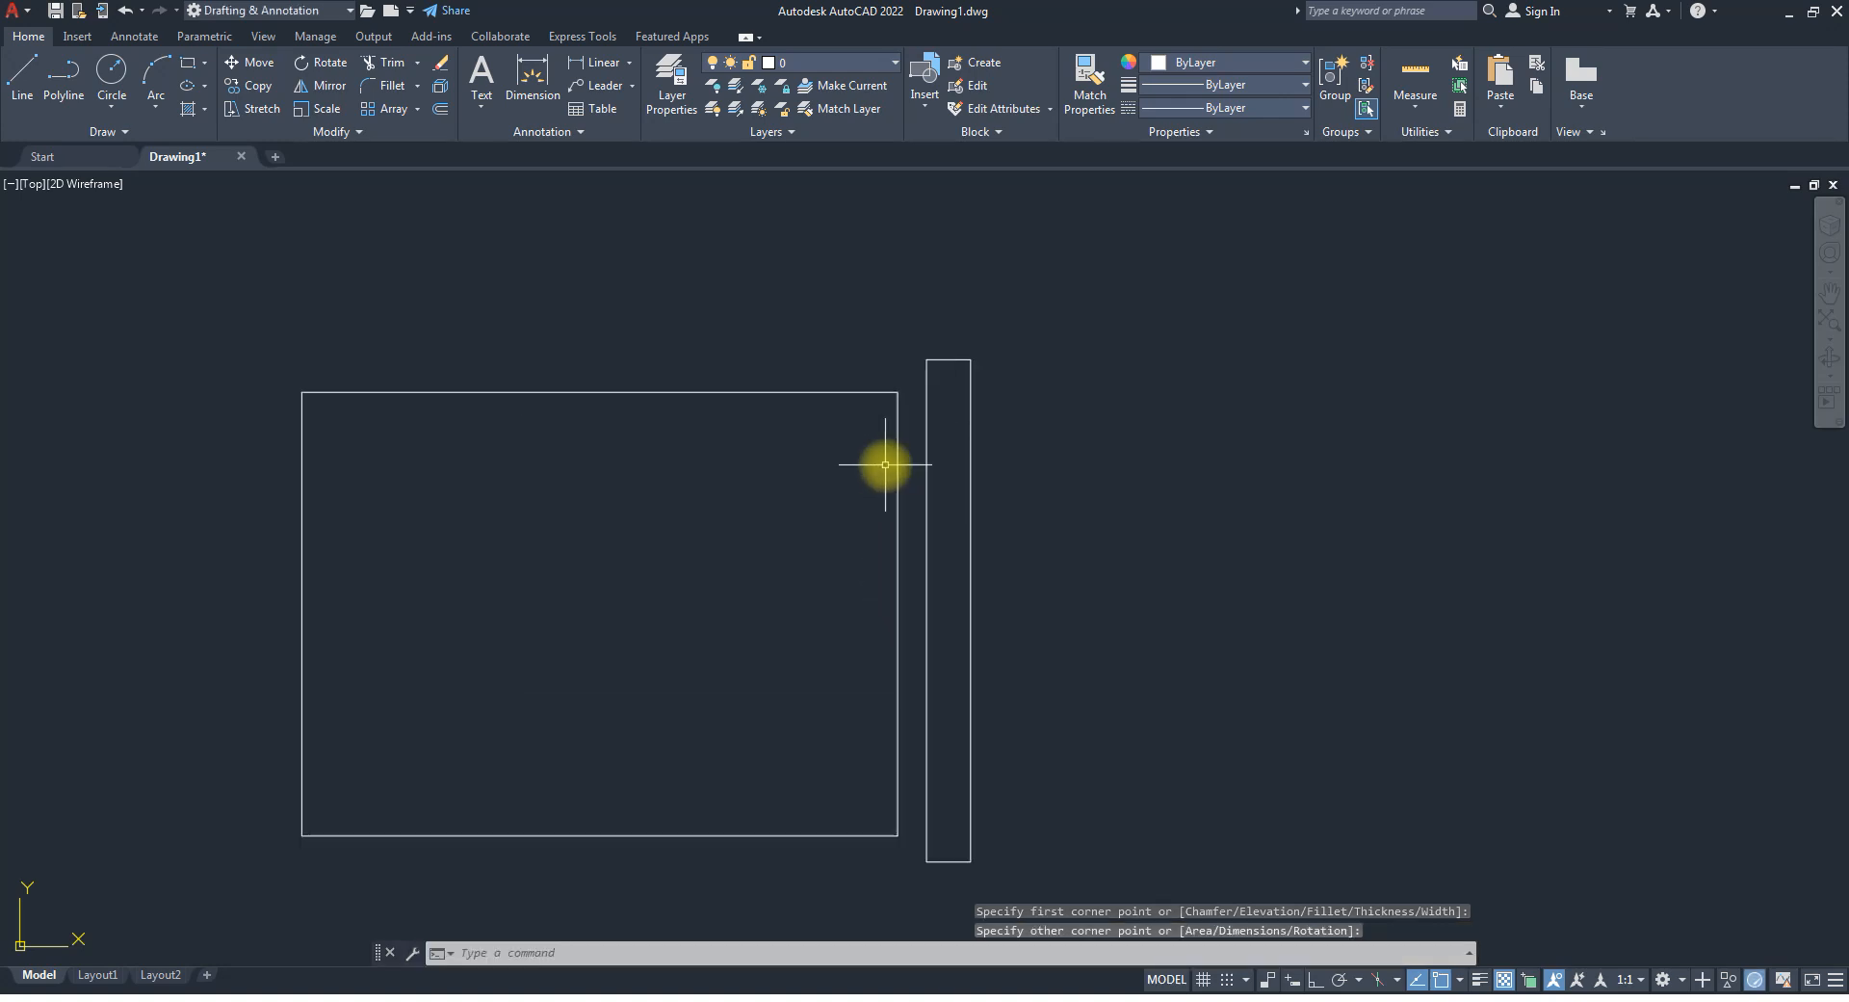
{"action": "scroll", "coordinate": [928, 483], "scroll_direction": "down", "scroll_amount": 4}
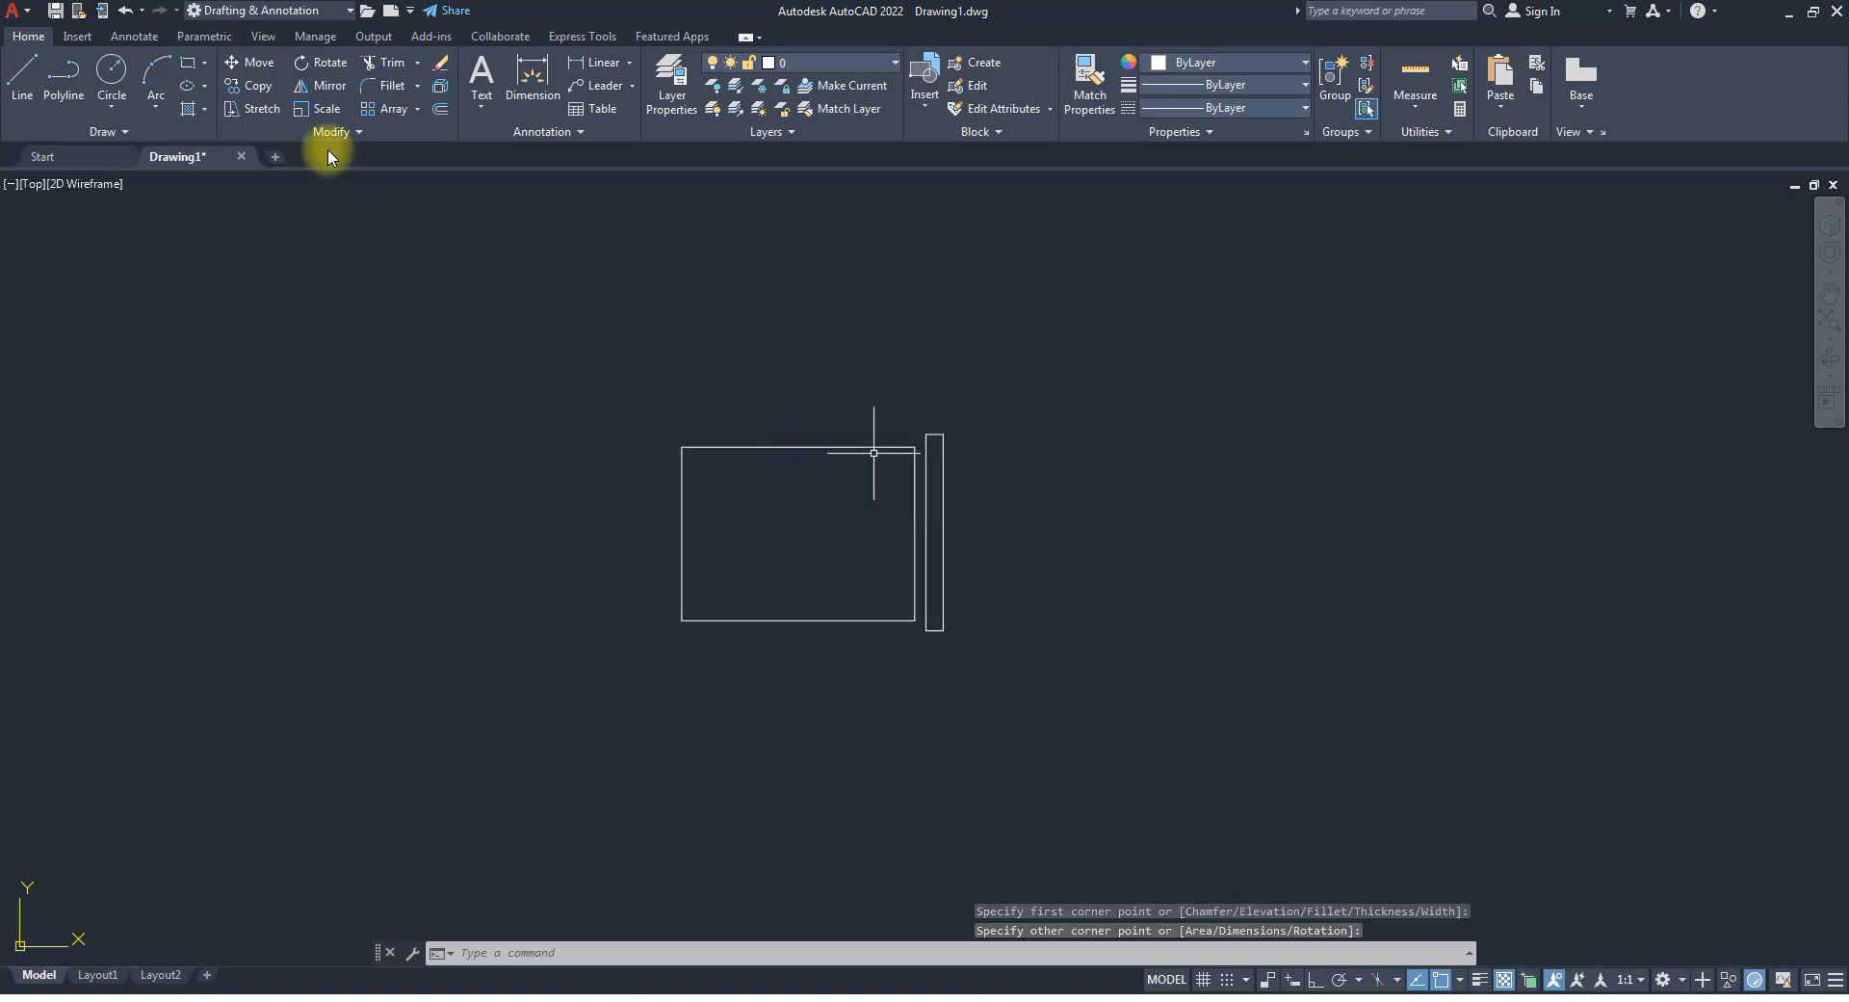
{"action": "left_click", "coordinate": [188, 62]}
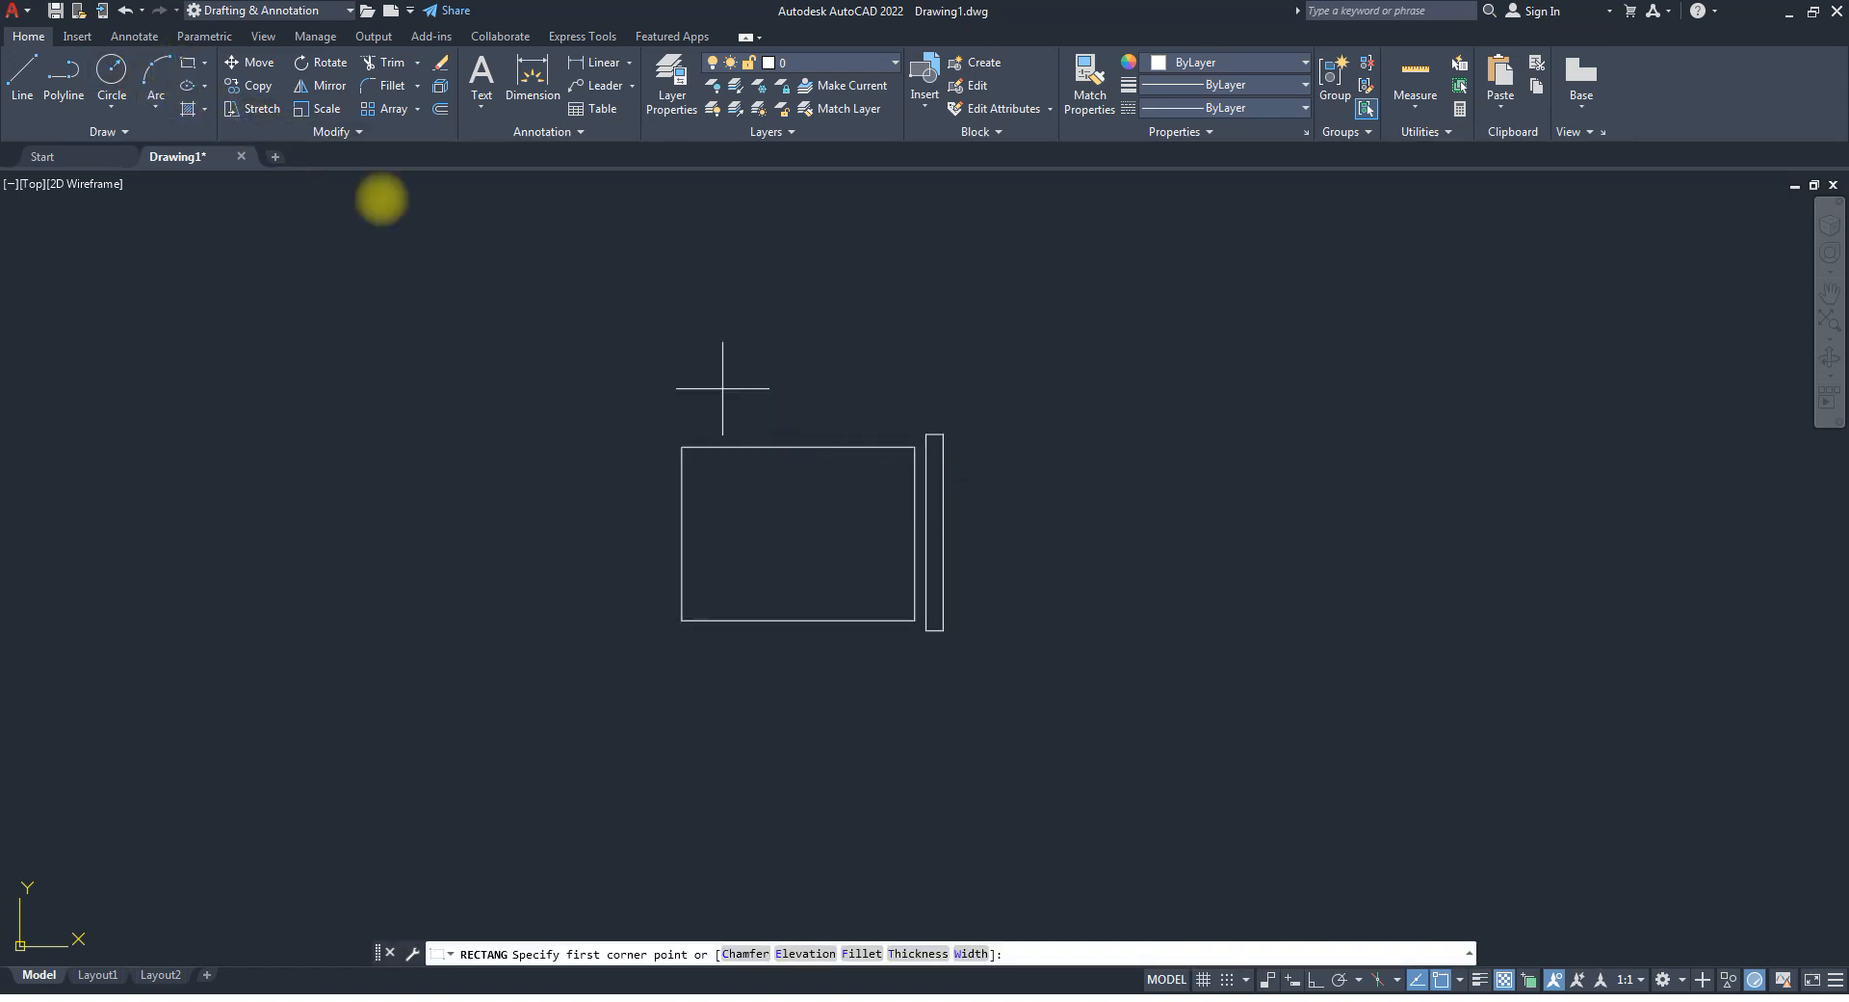
{"action": "left_click", "coordinate": [692, 347]}
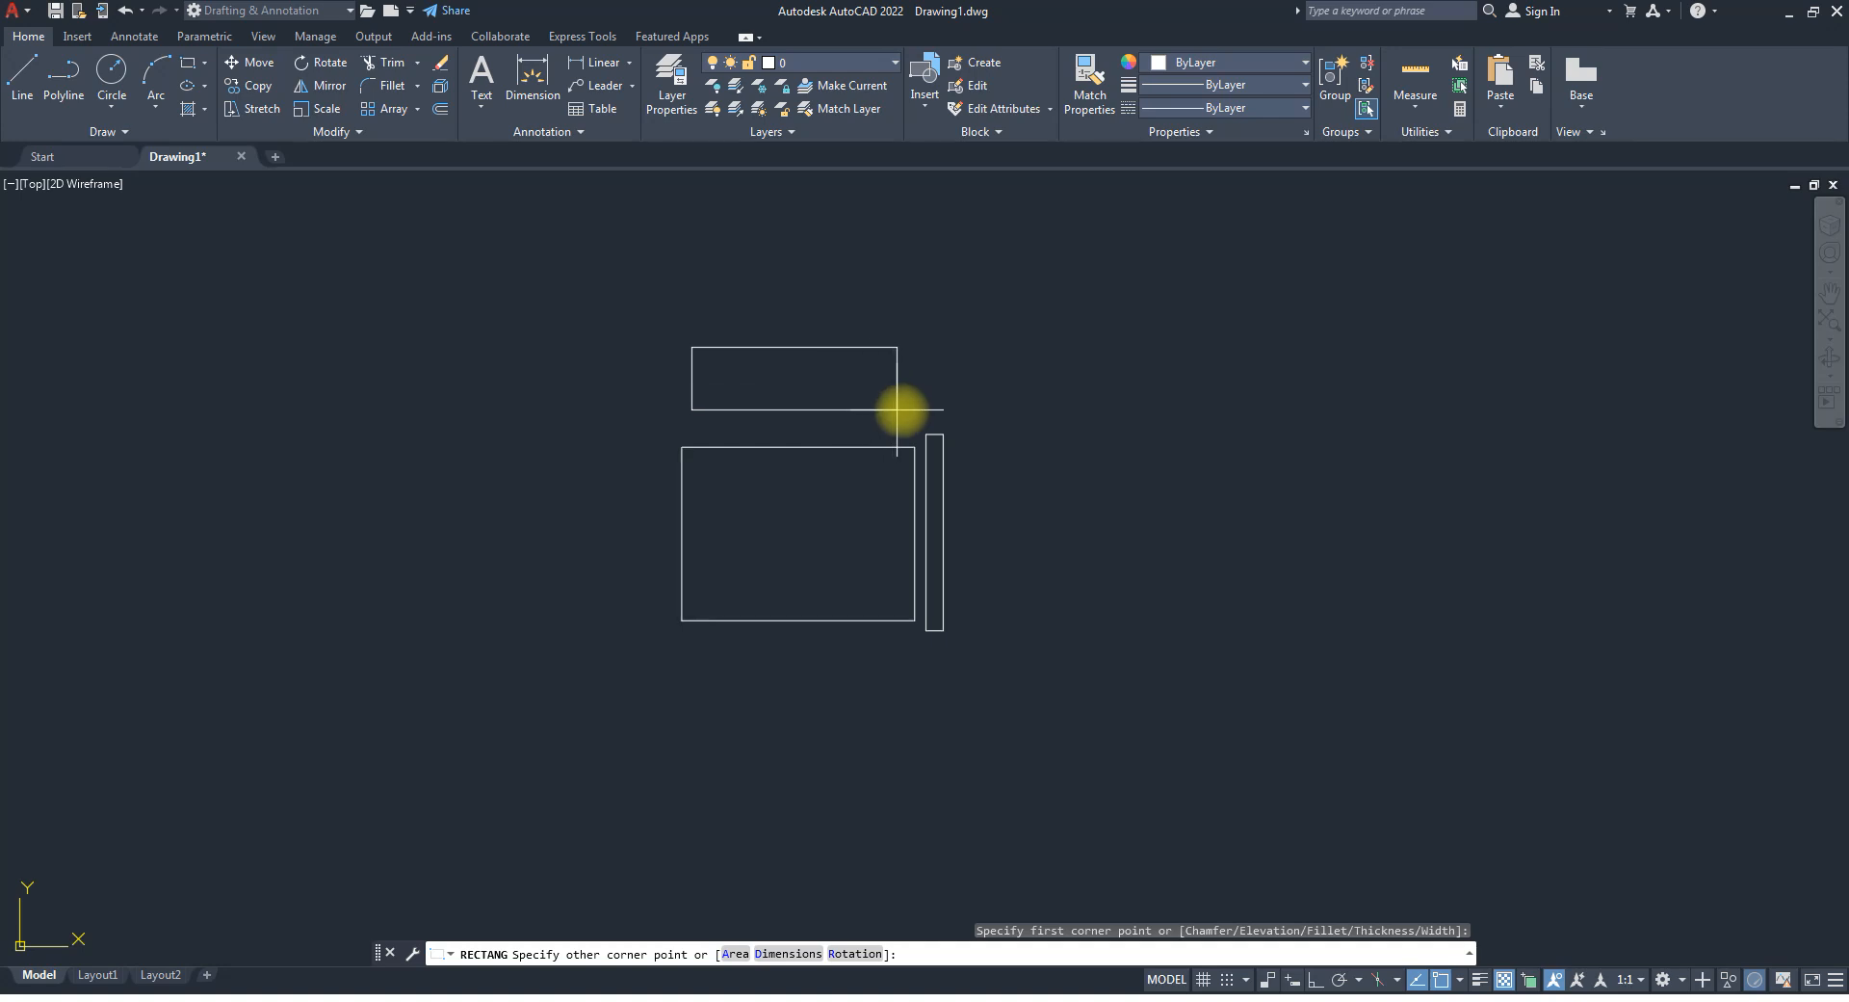
{"action": "left_click", "coordinate": [902, 412]}
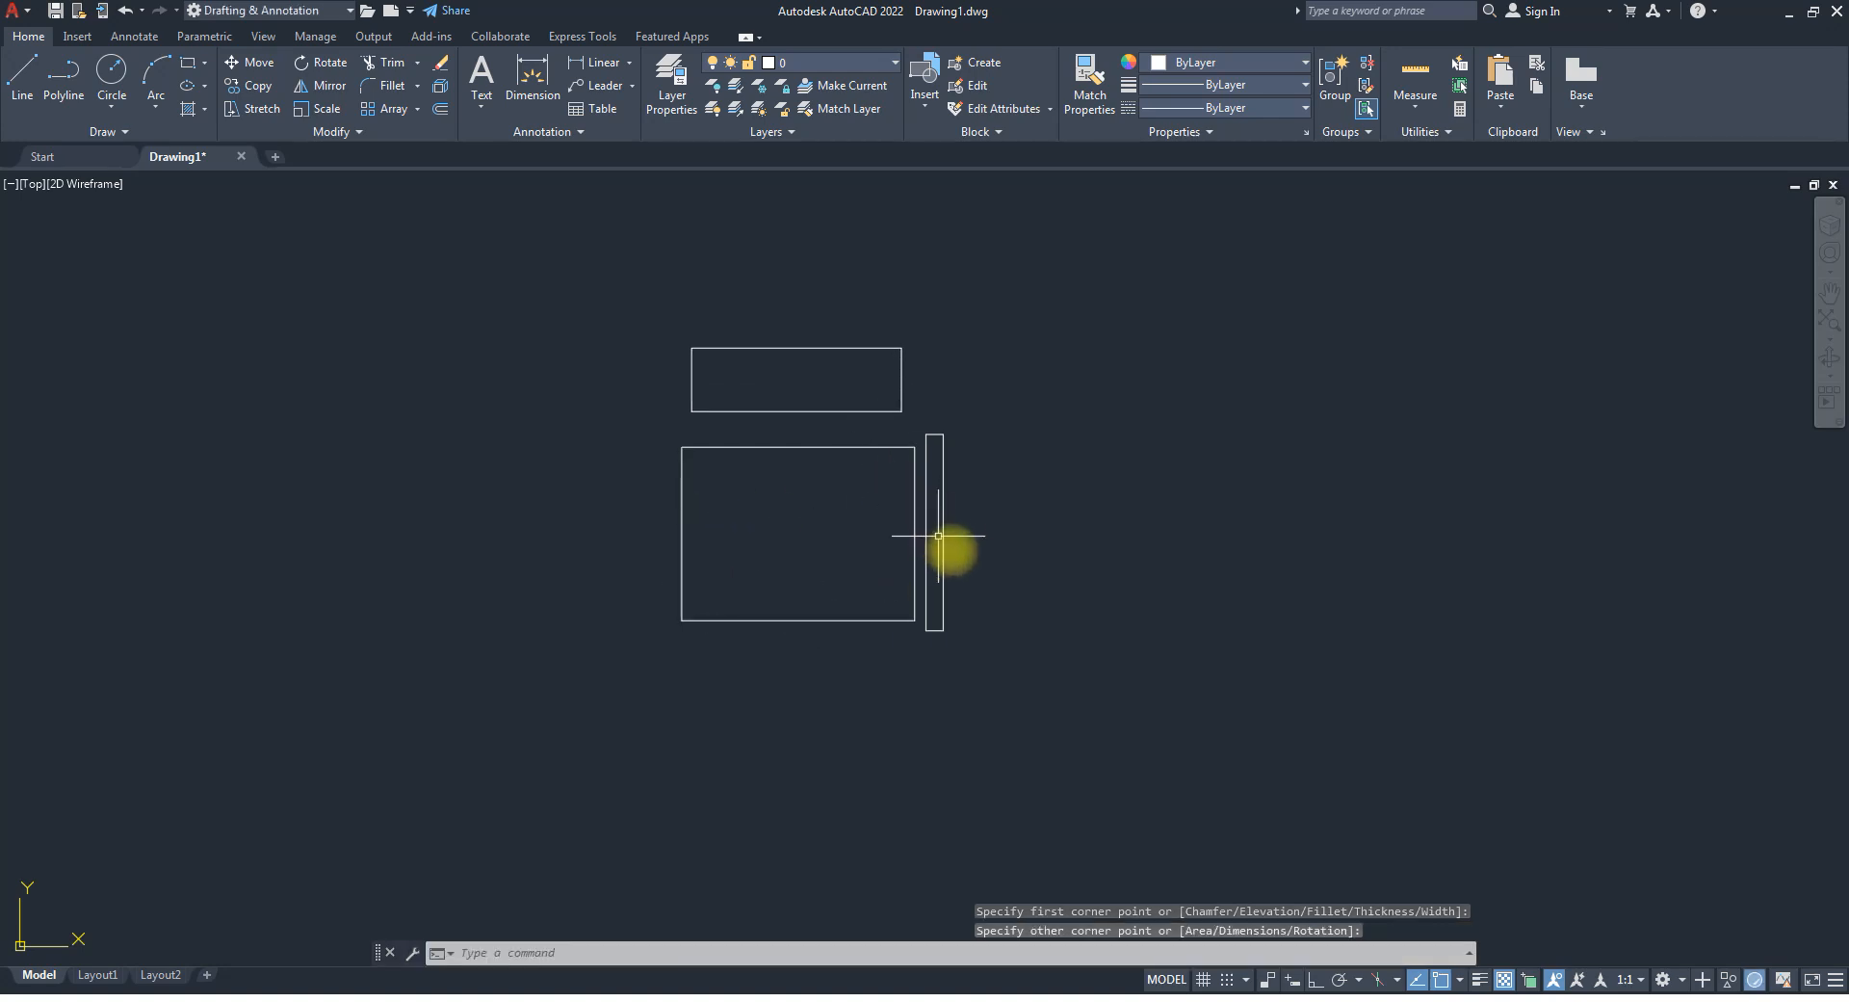
{"action": "left_click", "coordinate": [971, 559]}
{"action": "left_click", "coordinate": [958, 537]}
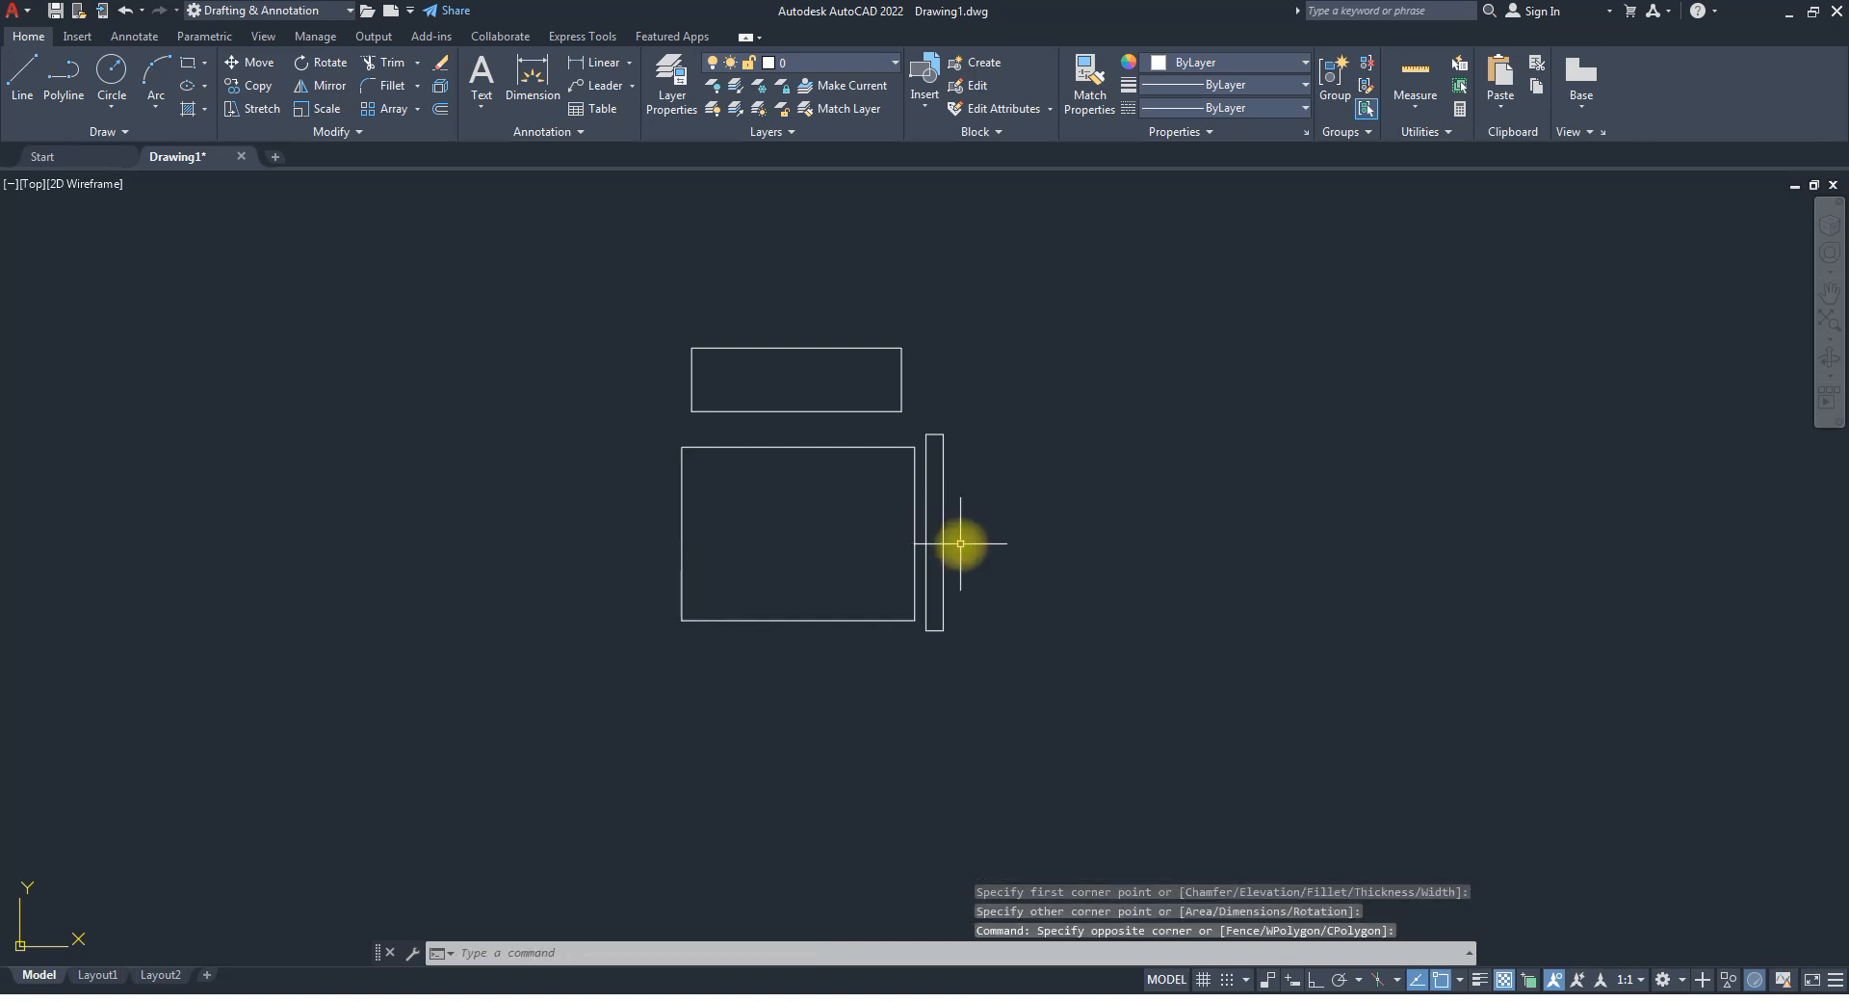
Draw two circles of about 1.6 radius centred on the midpoints of the narrow upright rectangle's short ends, each reaching the corner.
{"action": "scroll", "coordinate": [949, 443], "scroll_direction": "up", "scroll_amount": 4}
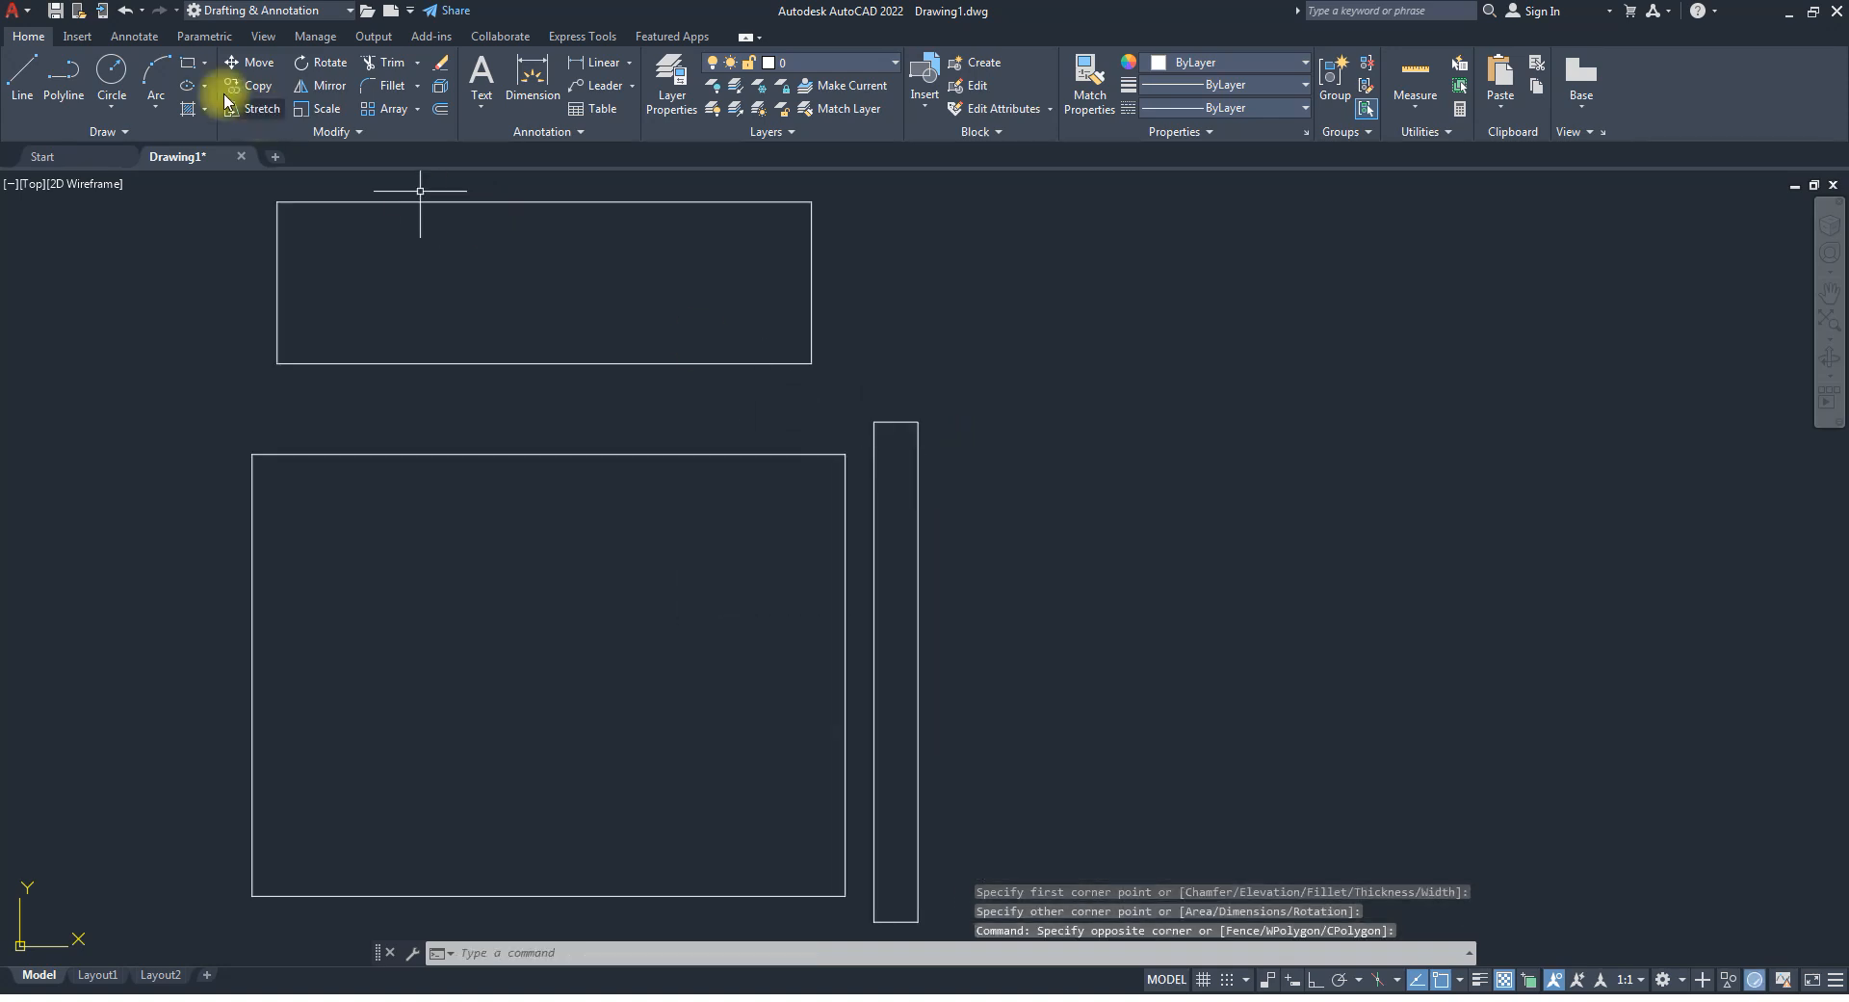
{"action": "left_click", "coordinate": [112, 72]}
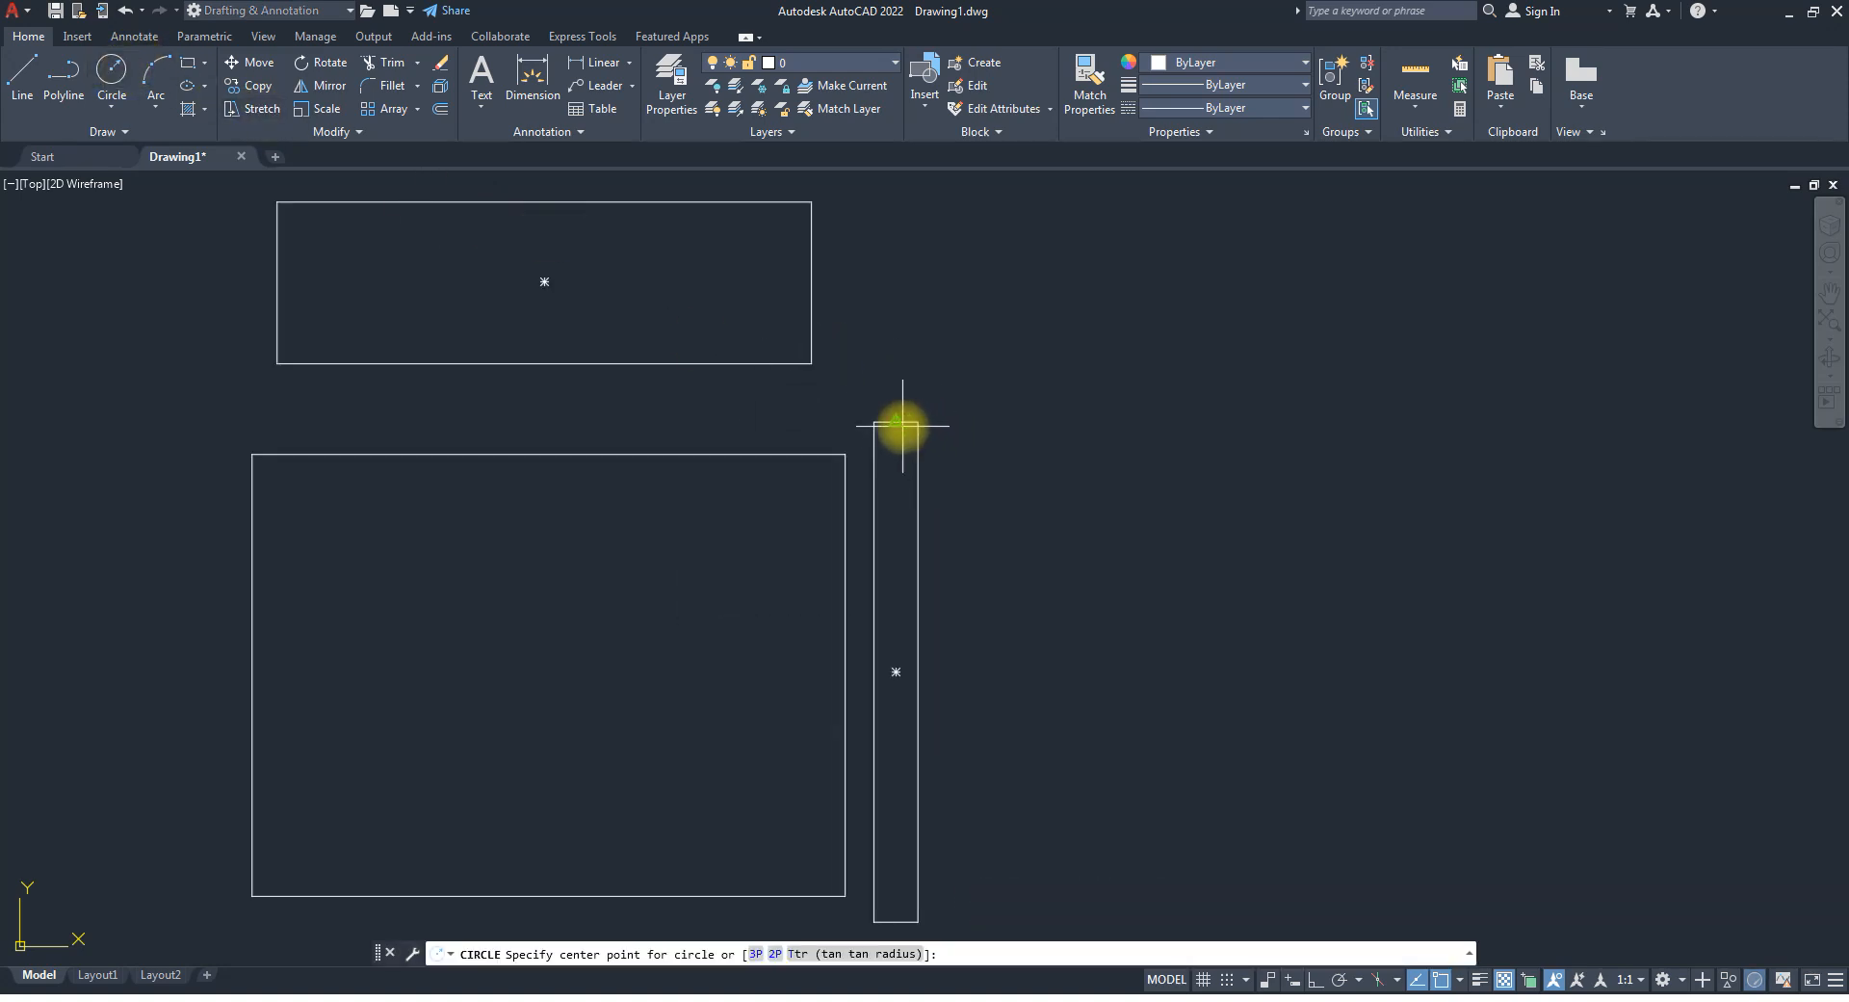
{"action": "left_click", "coordinate": [897, 421]}
{"action": "left_click", "coordinate": [918, 421]}
{"action": "scroll", "coordinate": [929, 626], "scroll_direction": "down", "scroll_amount": 3}
{"action": "scroll", "coordinate": [920, 651], "scroll_direction": "up", "scroll_amount": 4}
{"action": "key", "text": "space"}
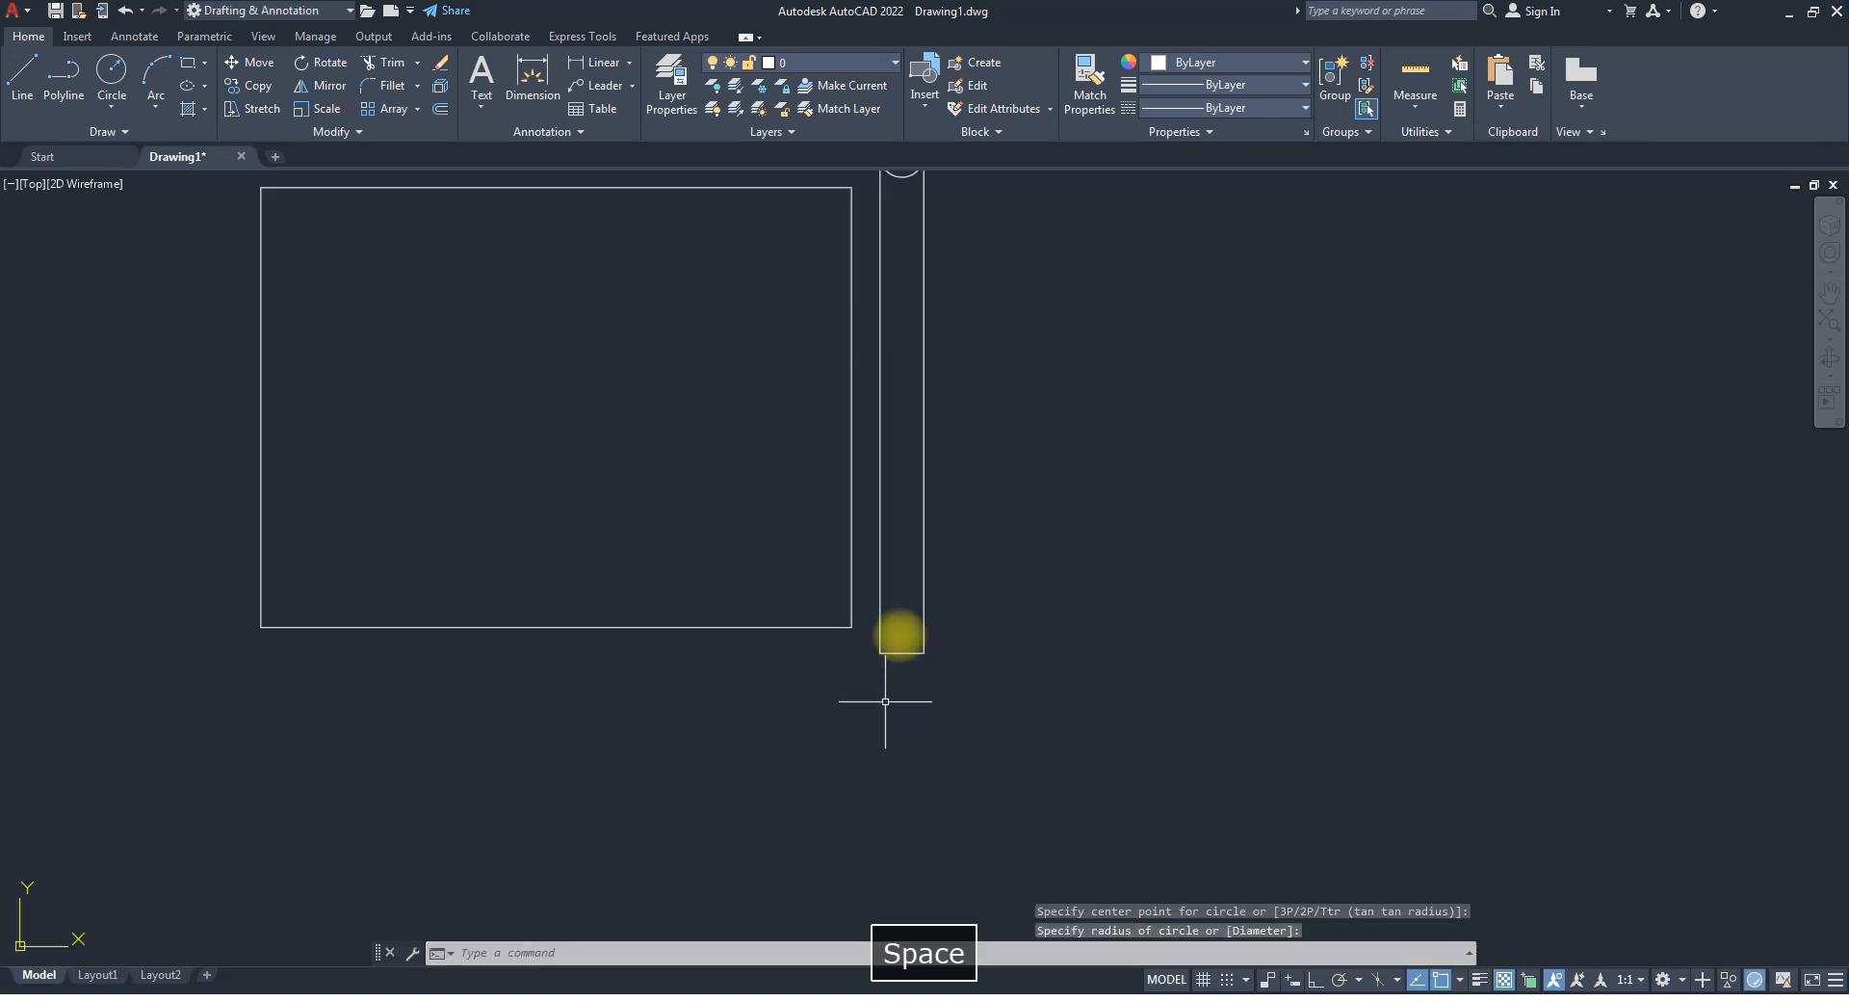
{"action": "left_click", "coordinate": [902, 651]}
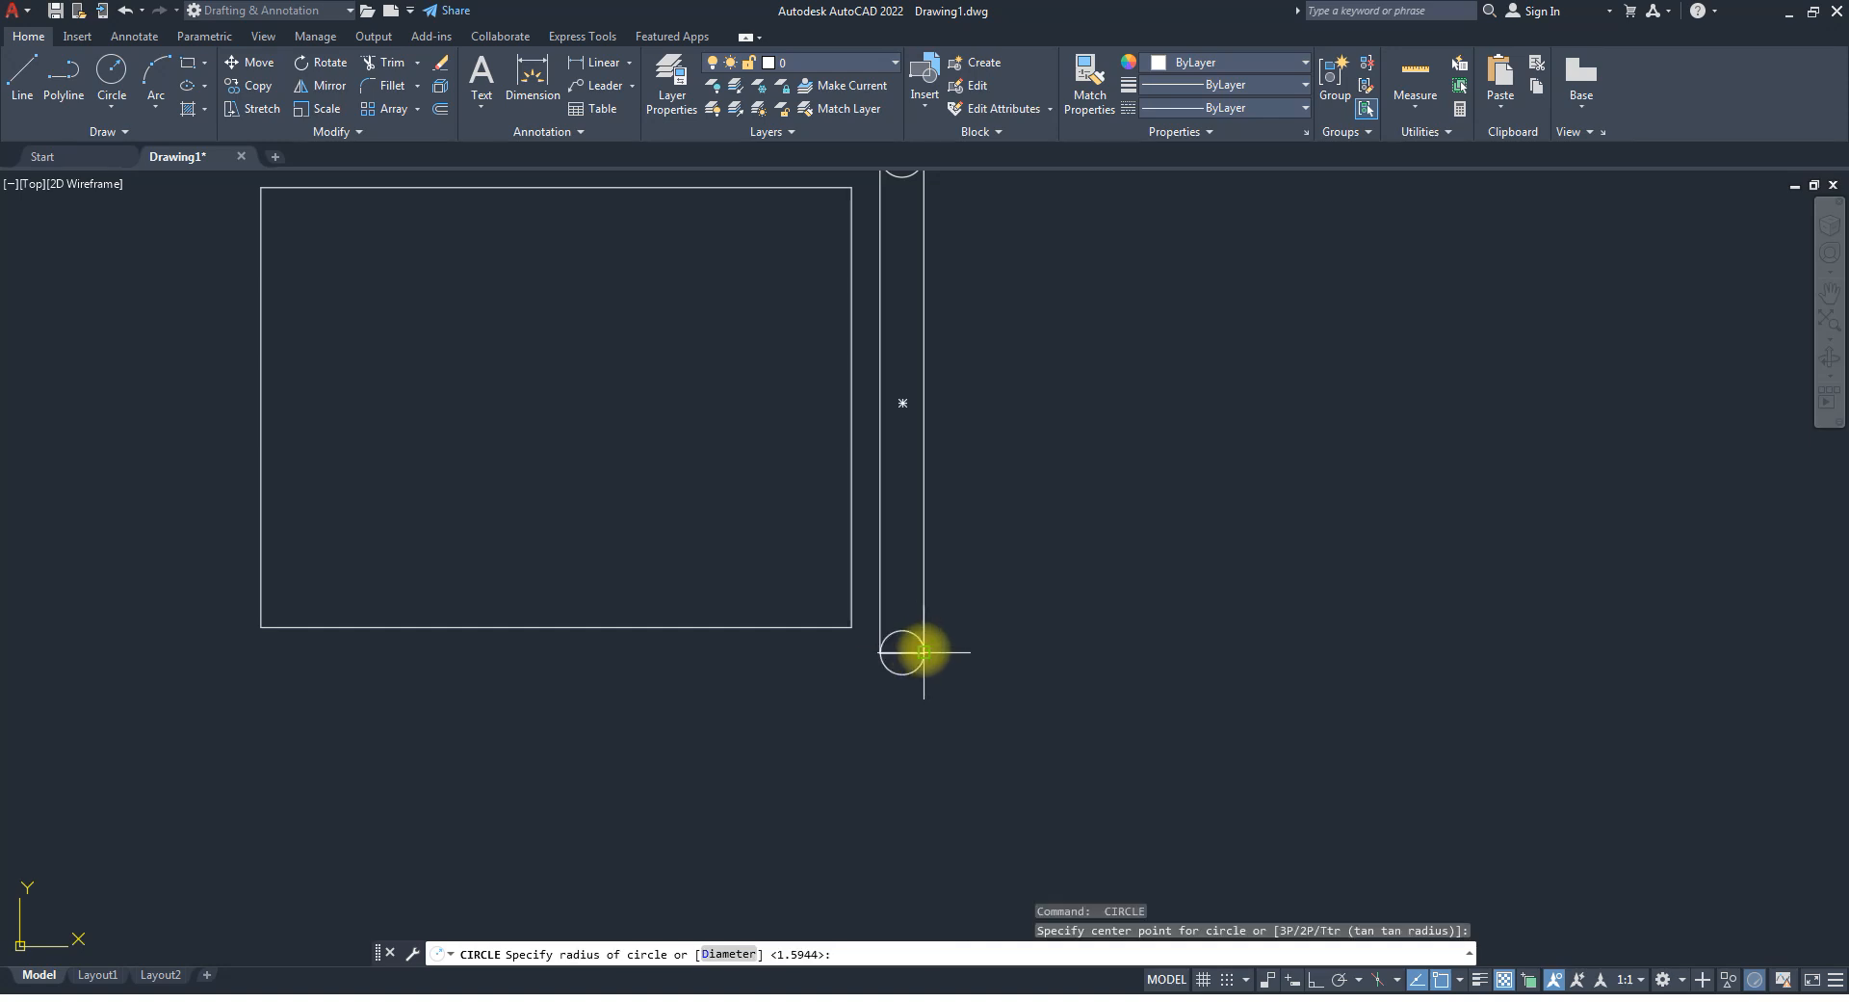
{"action": "left_click", "coordinate": [924, 651]}
{"action": "scroll", "coordinate": [933, 651], "scroll_direction": "down", "scroll_amount": 3}
{"action": "scroll", "coordinate": [934, 655], "scroll_direction": "up", "scroll_amount": 2}
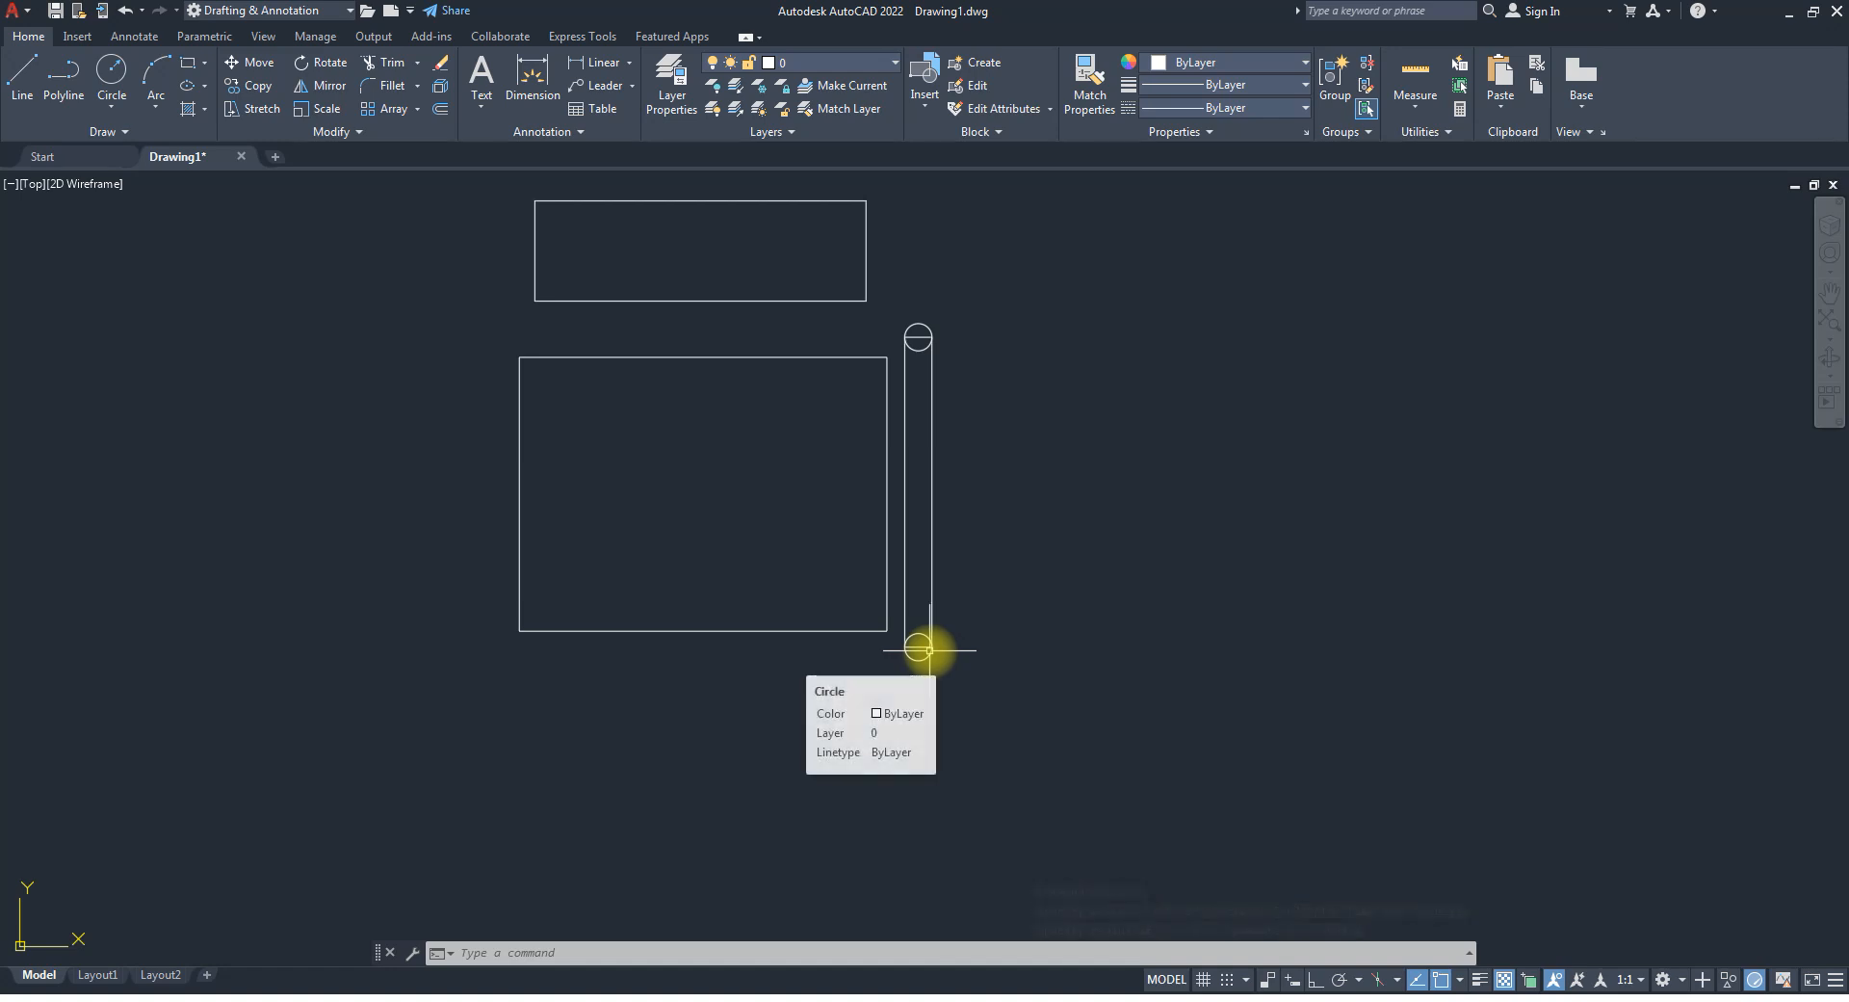
Draw a thin upright rectangle near the right end, from the upper rectangle's top edge down to the large rectangle's top edge.
{"action": "scroll", "coordinate": [822, 250], "scroll_direction": "up", "scroll_amount": 1}
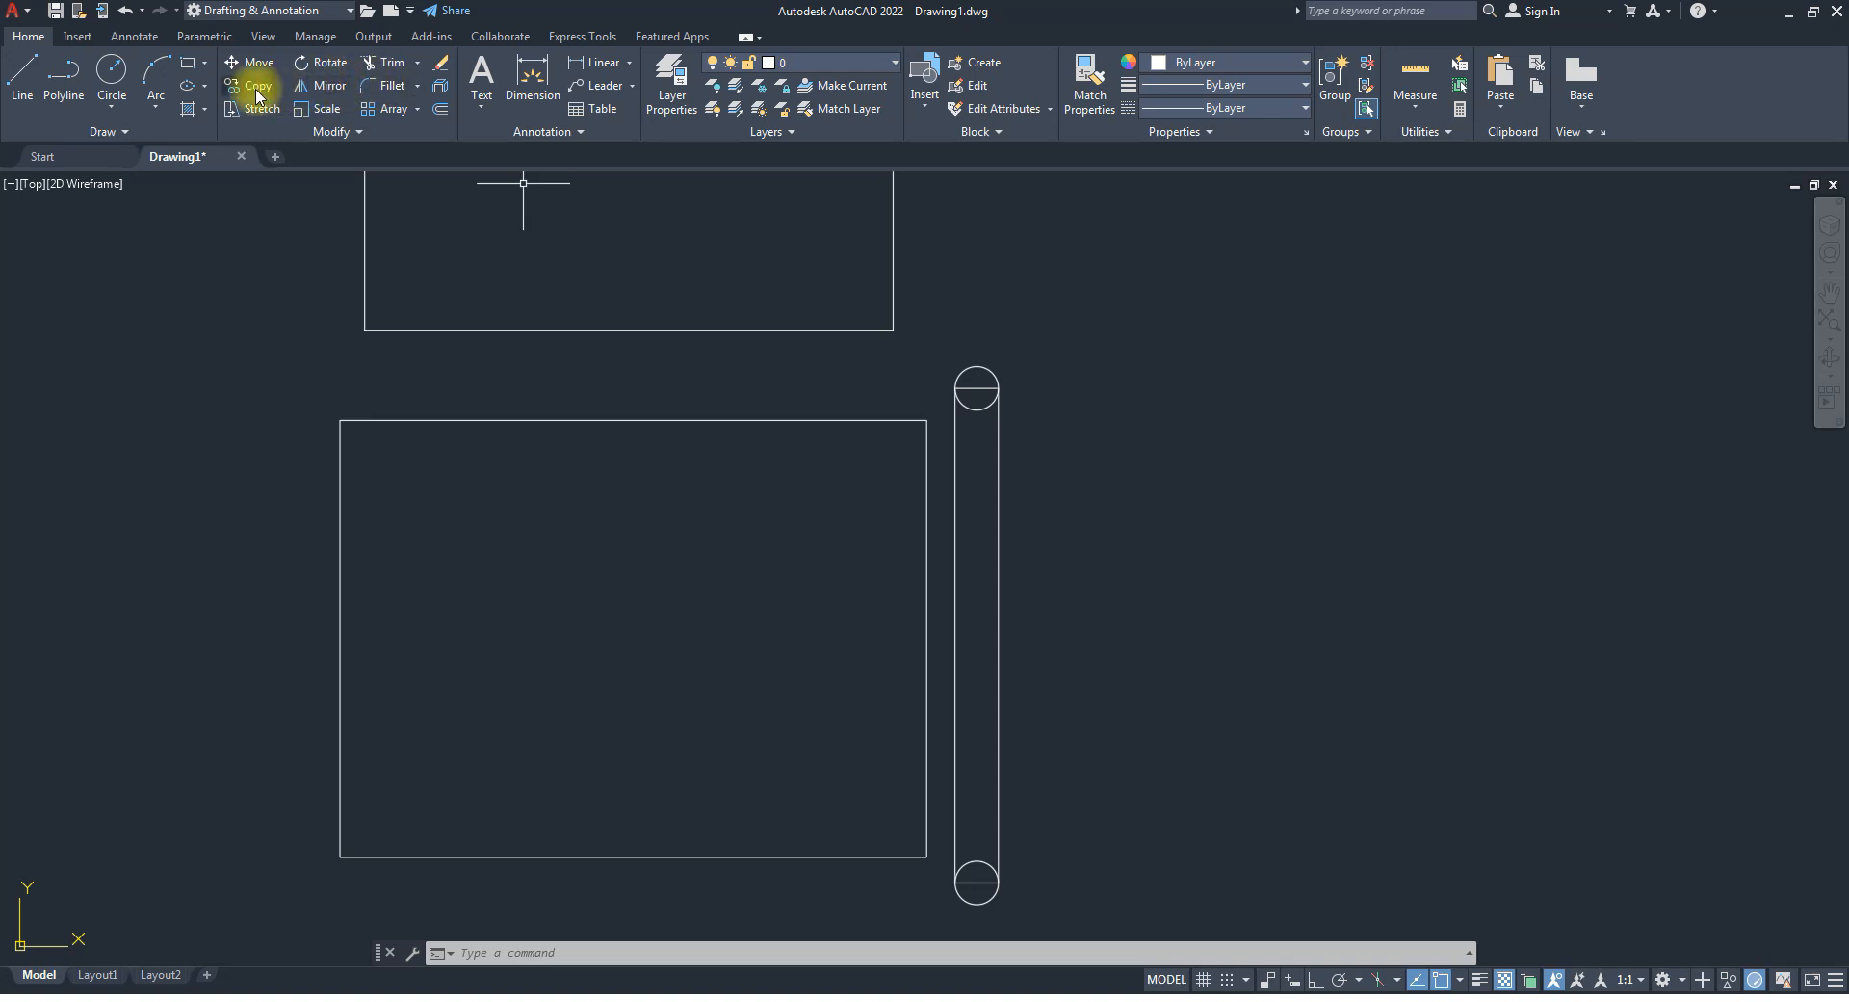
{"action": "left_click", "coordinate": [191, 70]}
{"action": "scroll", "coordinate": [858, 404], "scroll_direction": "down", "scroll_amount": 1}
{"action": "scroll", "coordinate": [854, 335], "scroll_direction": "up", "scroll_amount": 1}
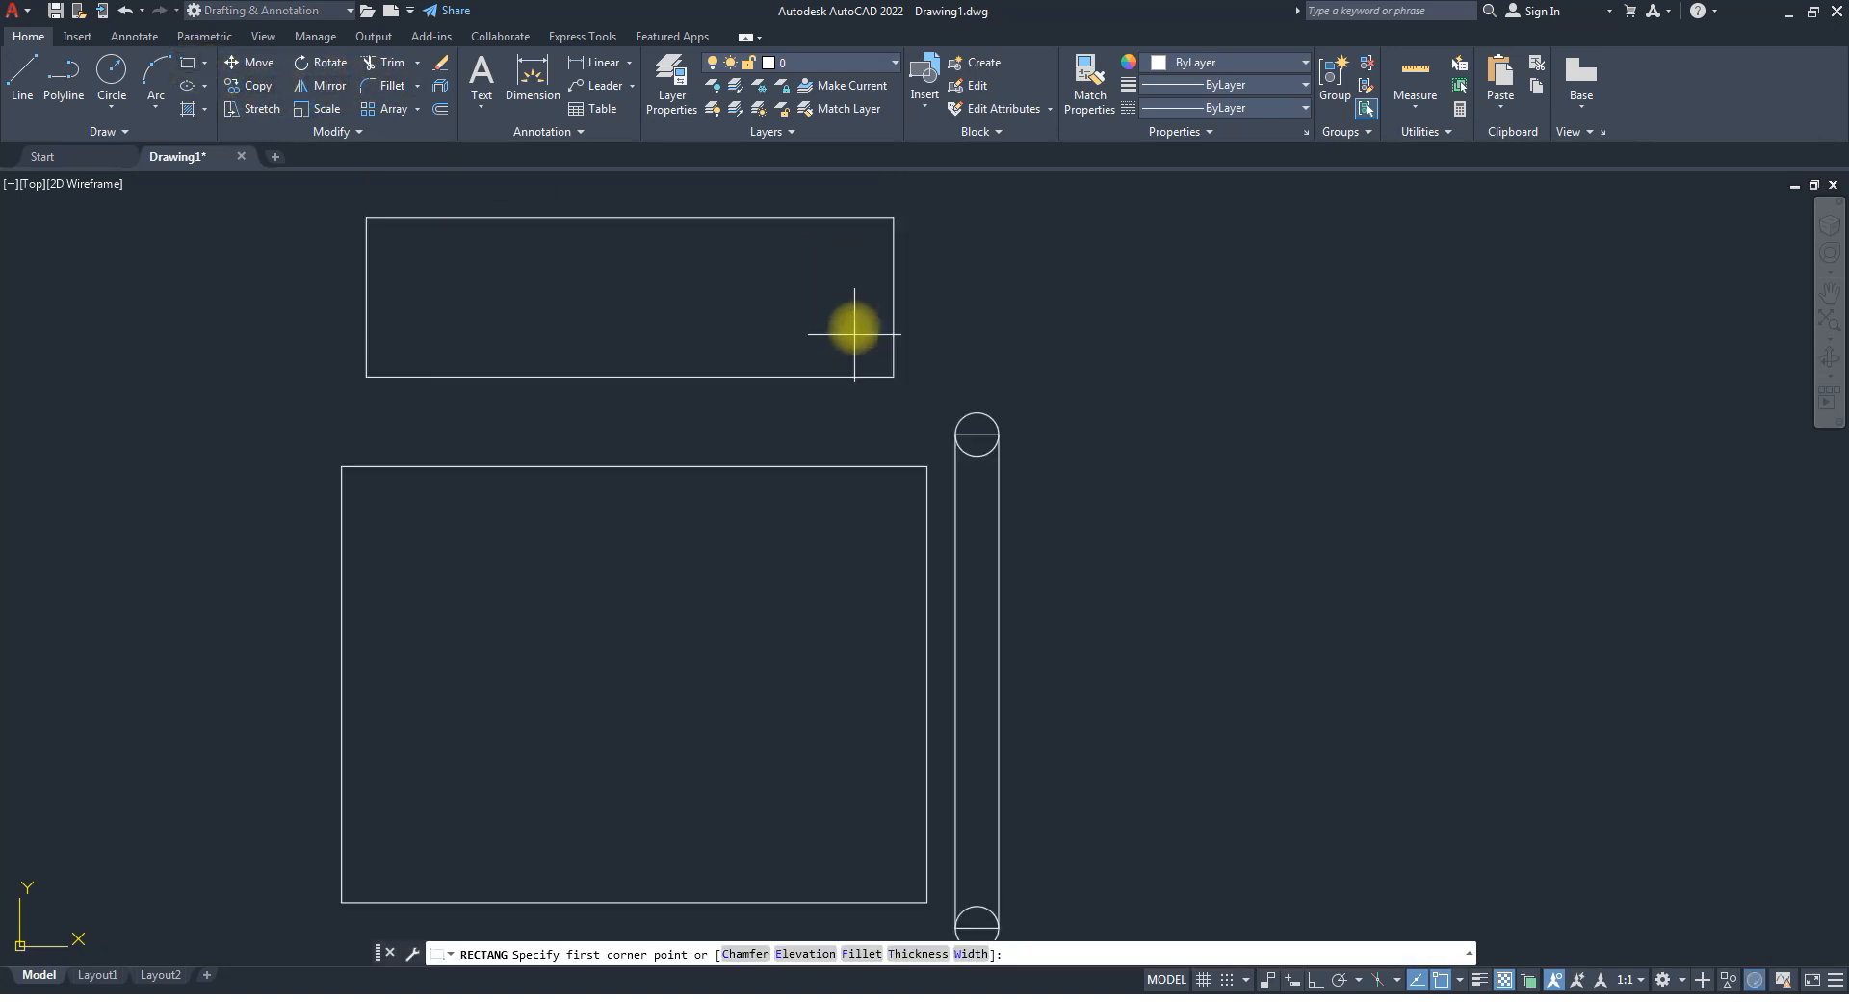
{"action": "left_click", "coordinate": [857, 218]}
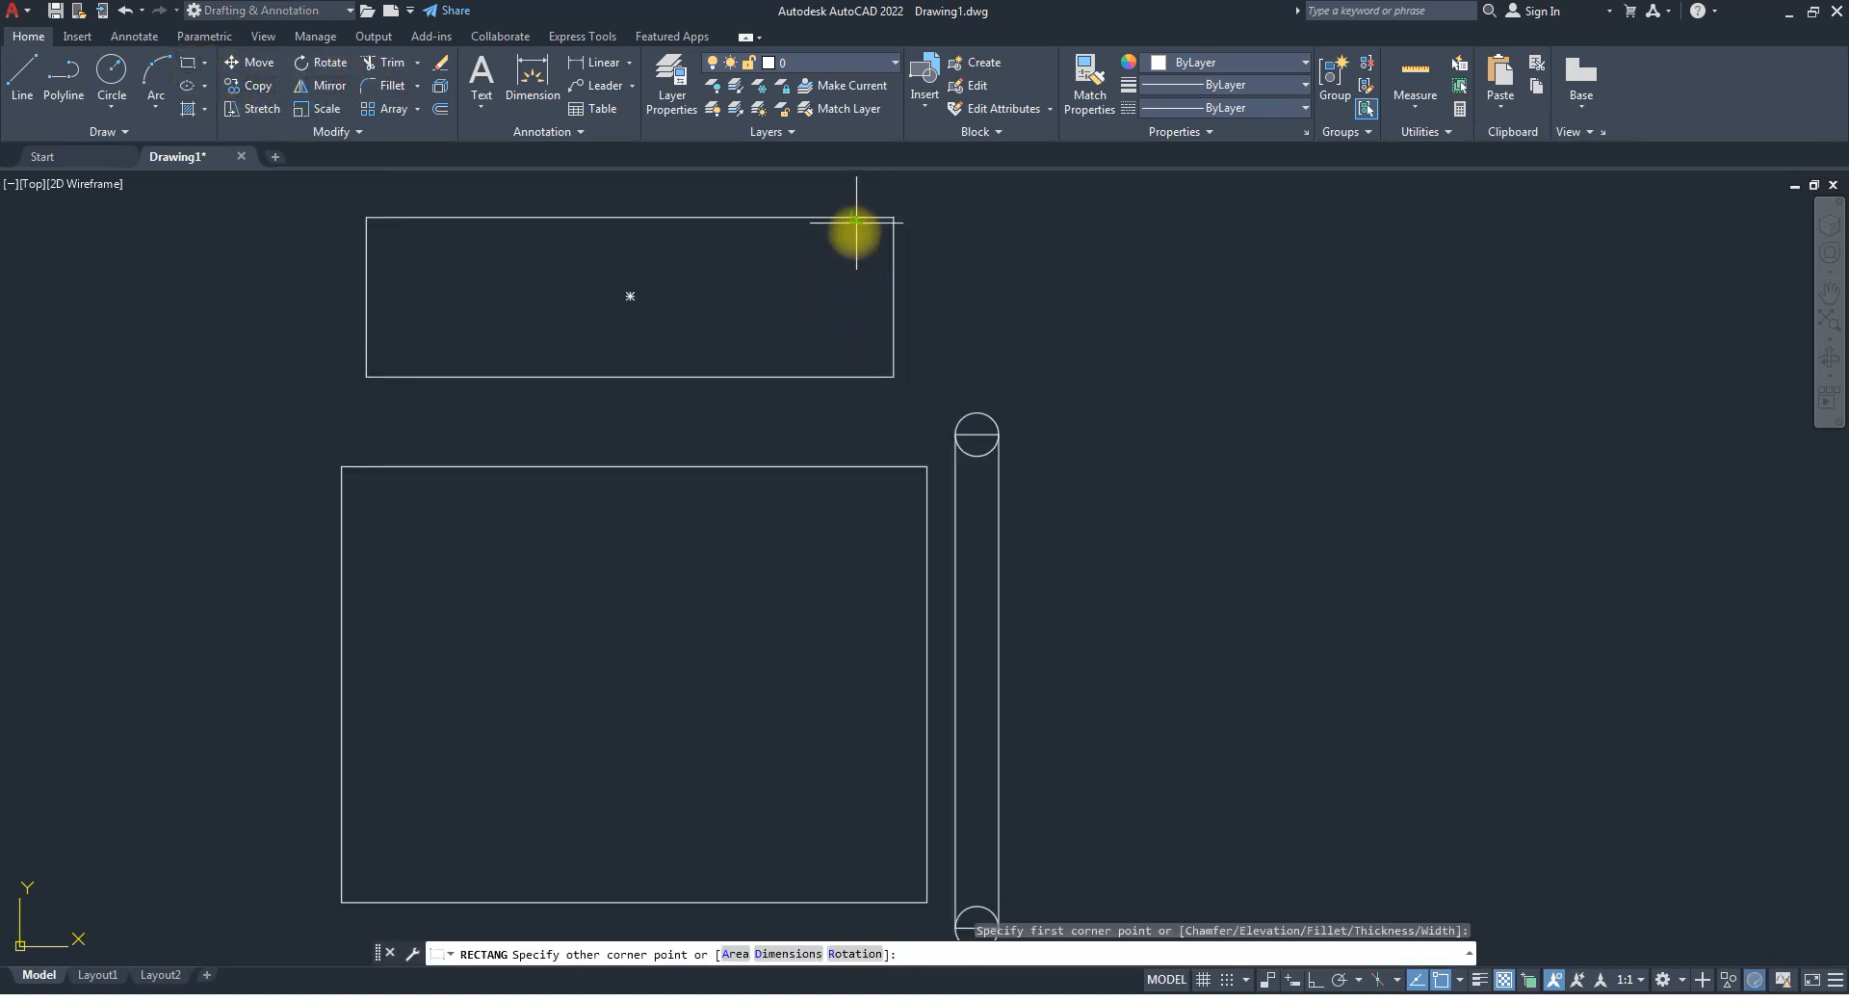
{"action": "left_click", "coordinate": [882, 466]}
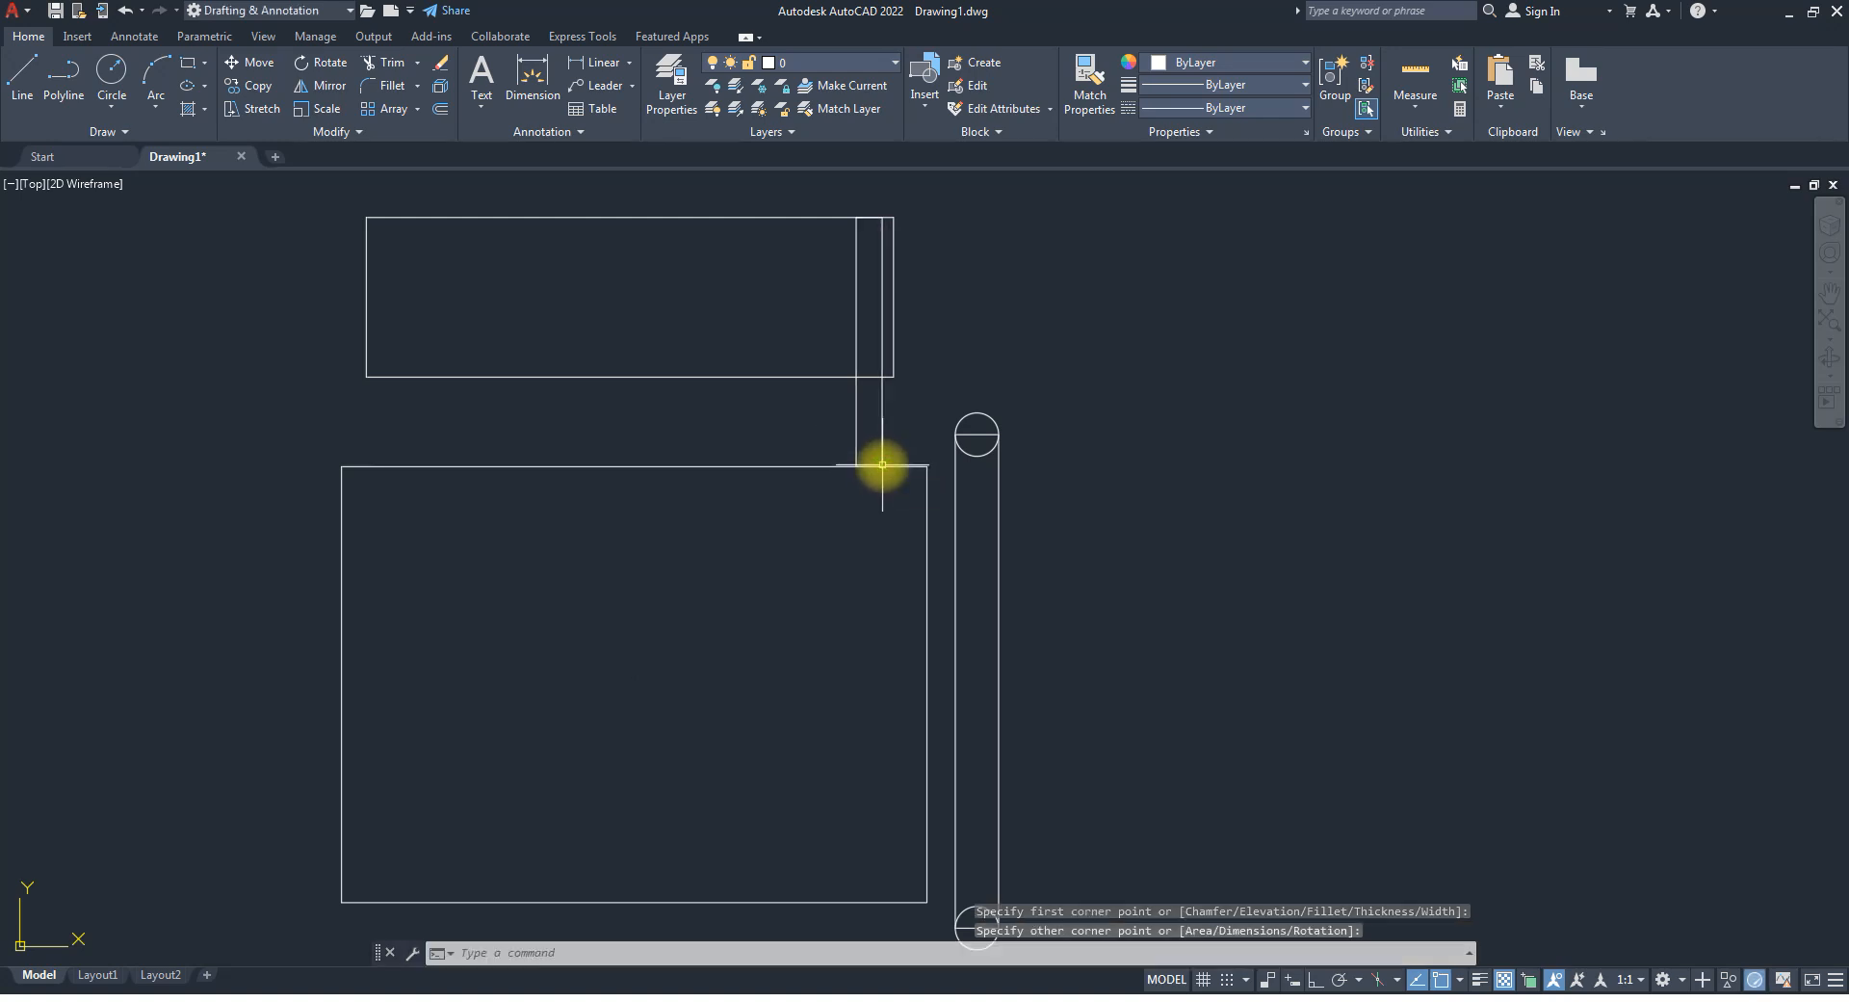
{"action": "key", "text": "space"}
{"action": "key", "text": "Escape"}
Trim away both vertical sides of the thin connecting rectangle where they run inside the upper rectangle.
{"action": "type", "text": "tr"}
{"action": "key", "text": "space"}
{"action": "left_click", "coordinate": [882, 334]}
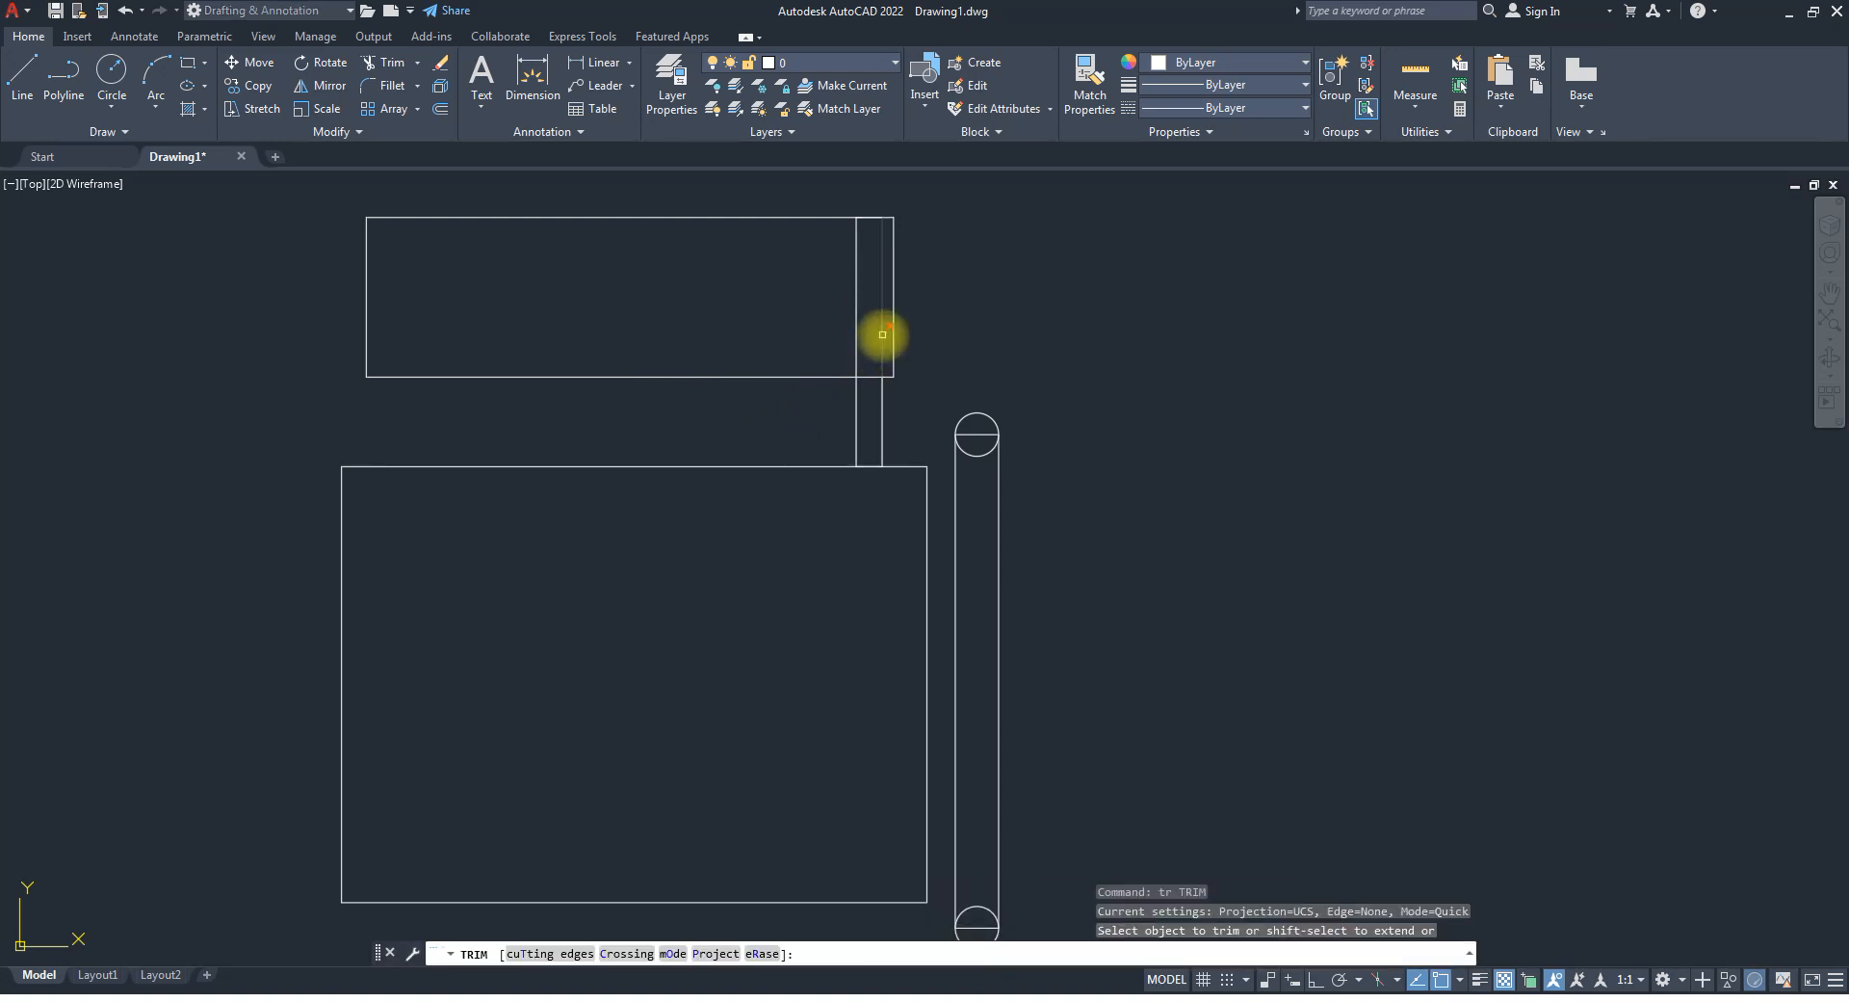
{"action": "left_click", "coordinate": [856, 317]}
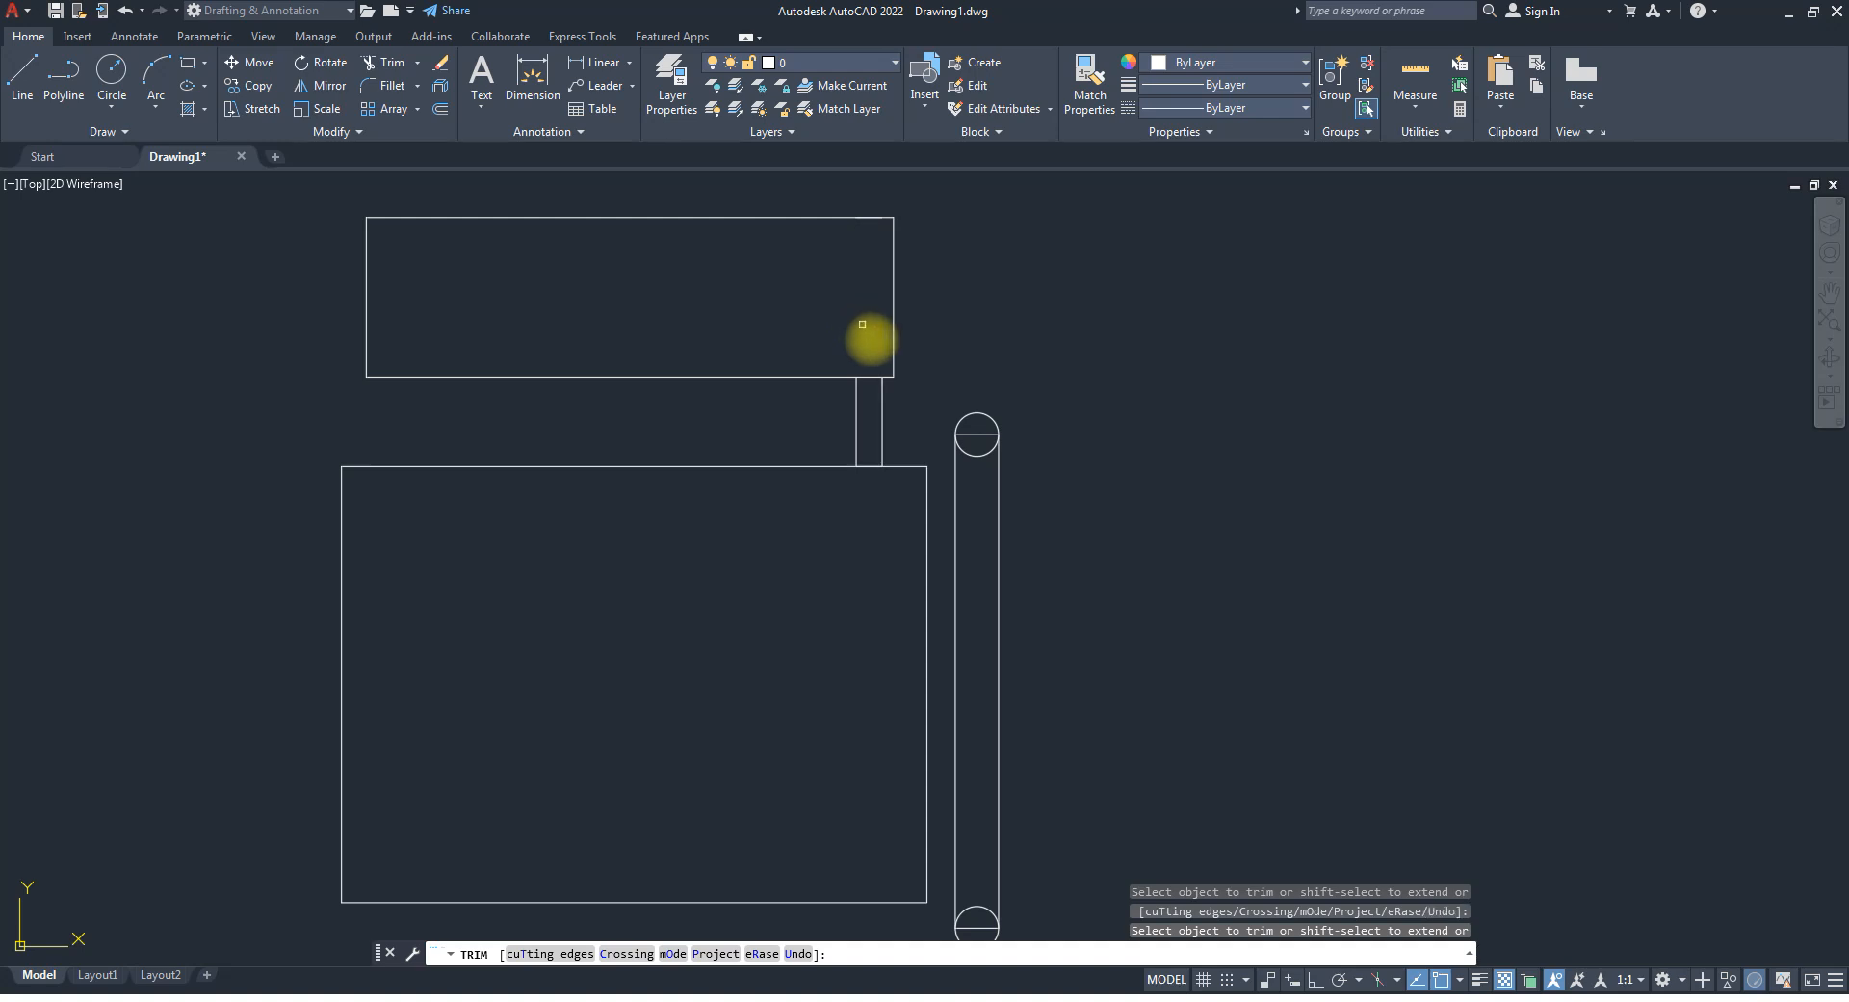
{"action": "key", "text": "space"}
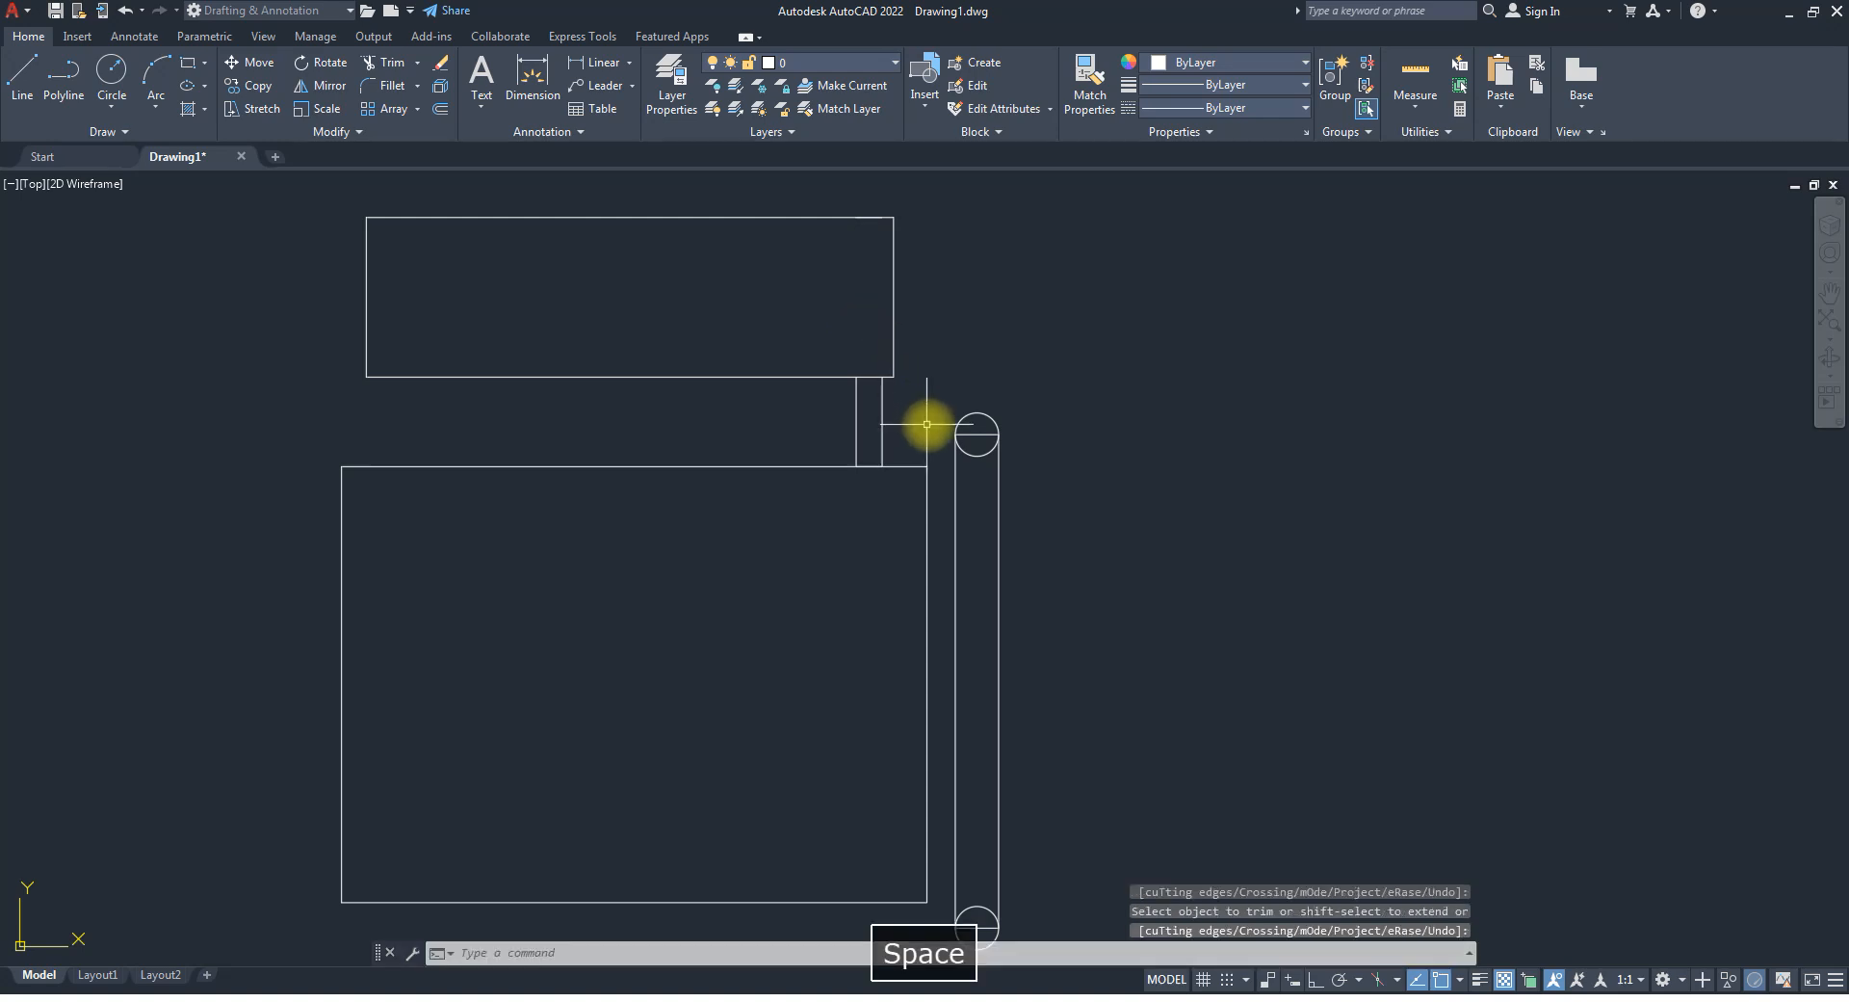
Delete the leftover short segment of the connecting rectangle lying on the upper rectangle's top edge.
{"action": "left_click", "coordinate": [853, 200]}
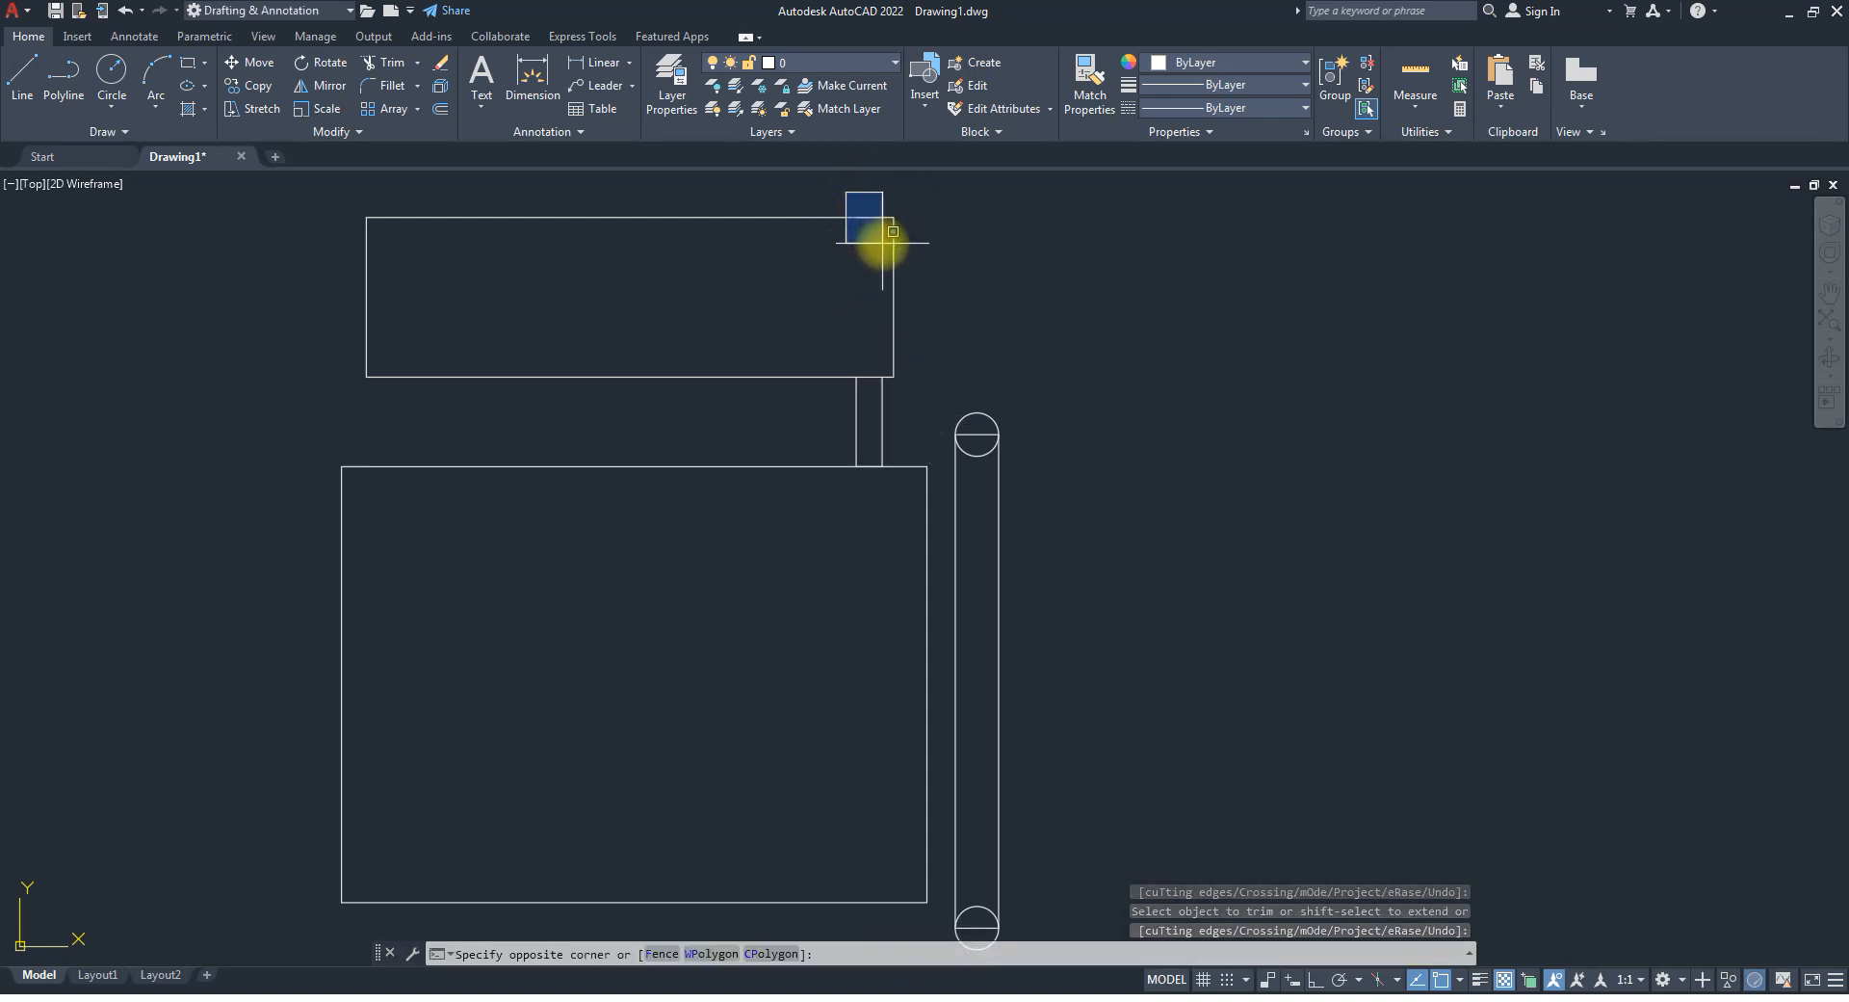
{"action": "left_click", "coordinate": [880, 243]}
{"action": "key", "text": "Delete"}
Trim the inner half circles and short end lines of the narrow upright shape to leave a bar with rounded ends.
{"action": "scroll", "coordinate": [896, 313], "scroll_direction": "down", "scroll_amount": 3}
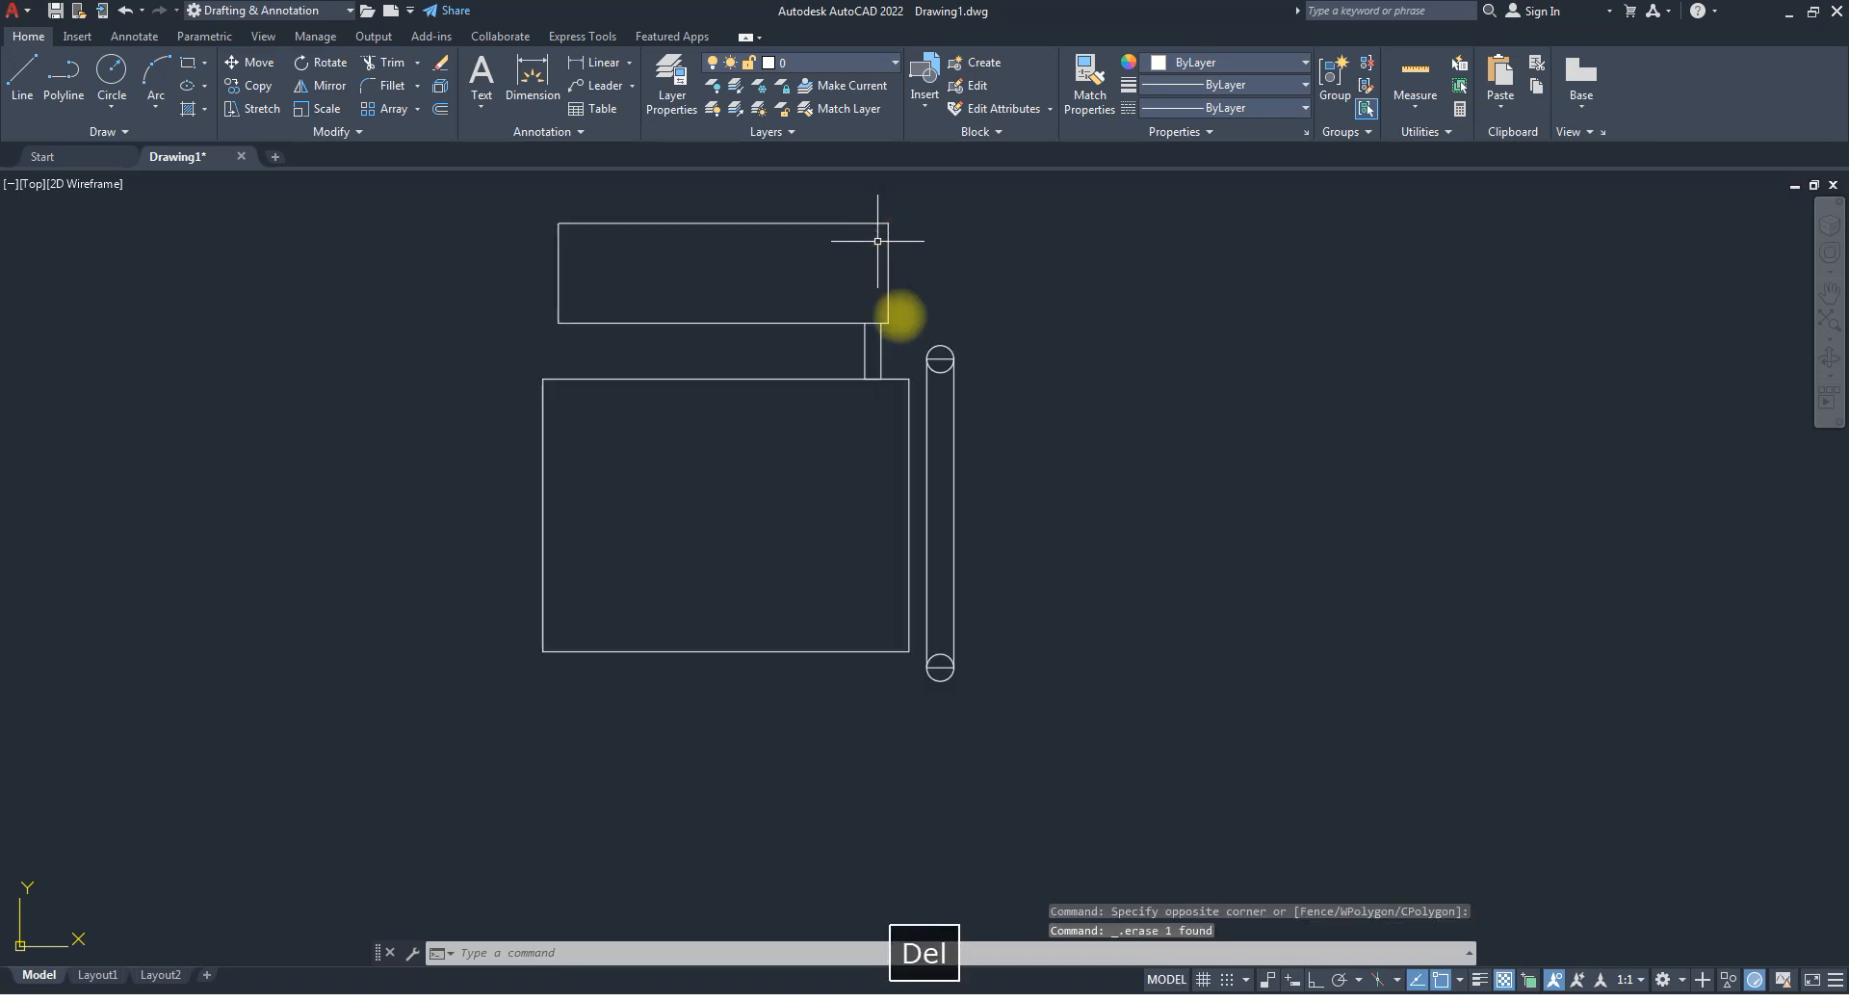
{"action": "scroll", "coordinate": [916, 333], "scroll_direction": "up", "scroll_amount": 3}
{"action": "type", "text": "tr"}
{"action": "key", "text": "space"}
{"action": "left_click_drag", "start_coordinate": [930, 323], "coordinate": [918, 289]}
{"action": "left_click_drag", "start_coordinate": [915, 703], "coordinate": [923, 778]}
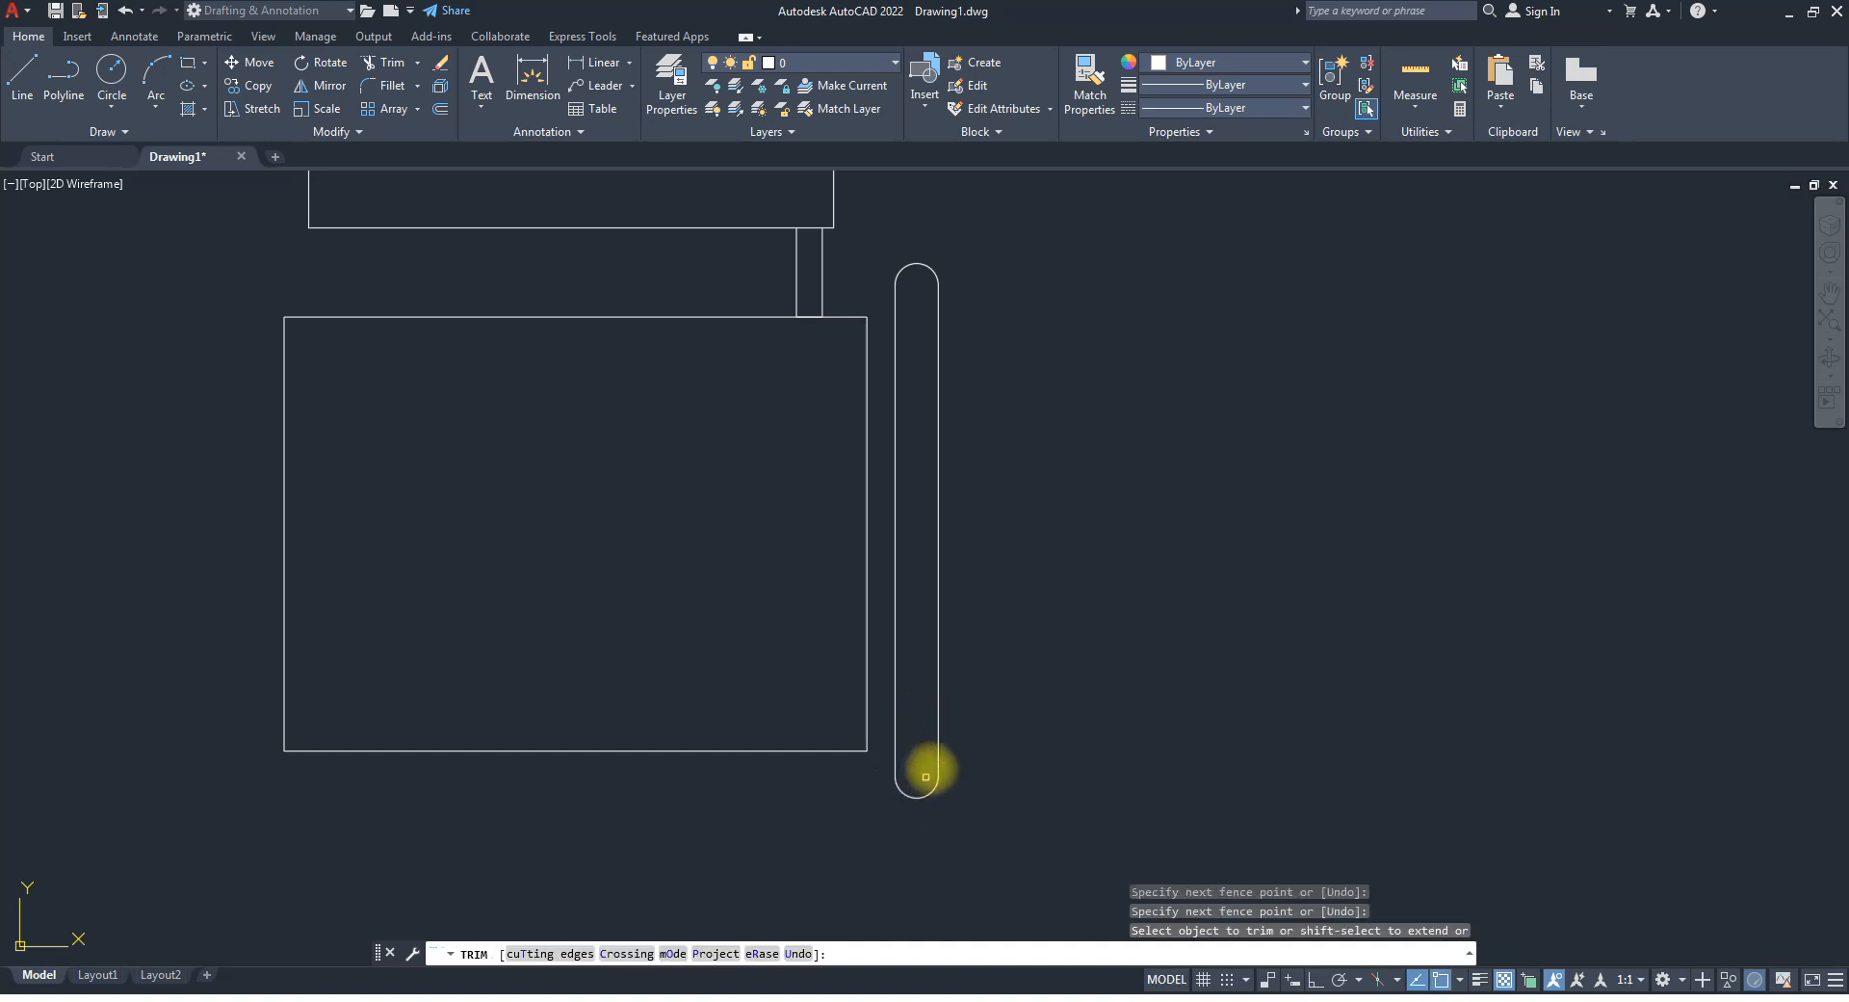
{"action": "key", "text": "Escape"}
Draw a short horizontal line from the rounded bar's left side perpendicular to the large rectangle's right edge, near the upper end.
{"action": "scroll", "coordinate": [937, 611], "scroll_direction": "down", "scroll_amount": 3}
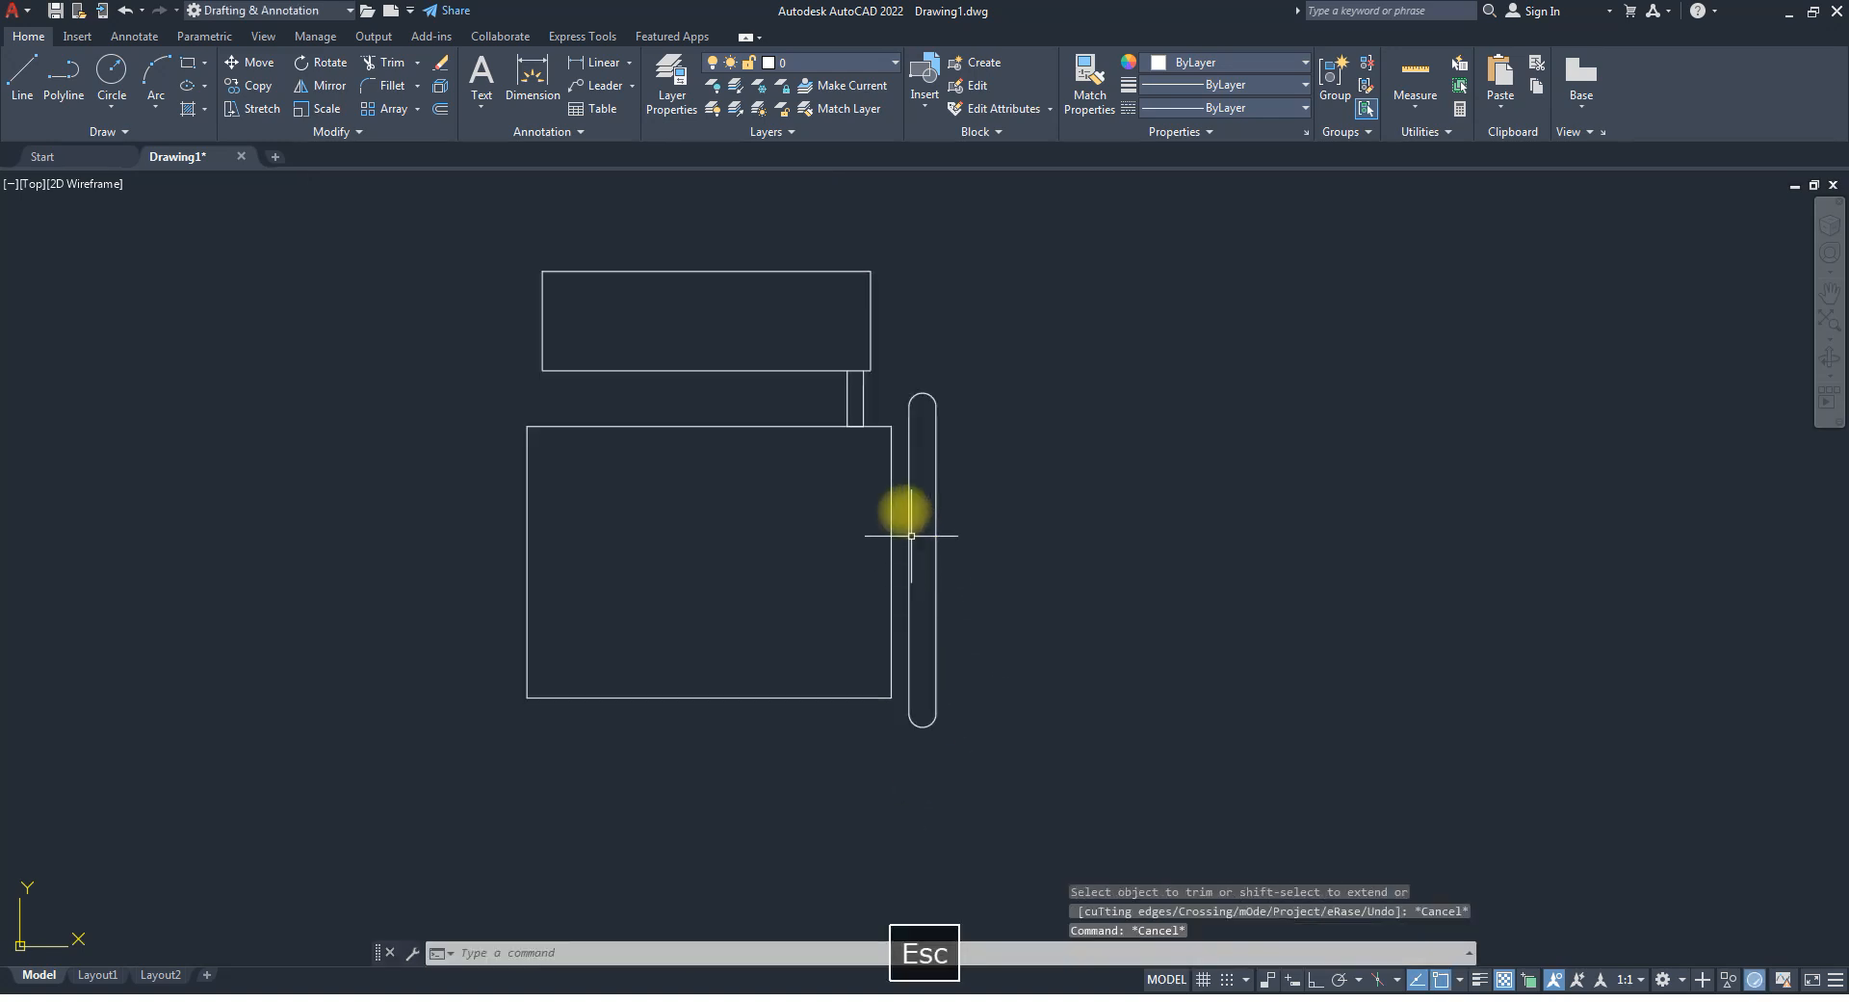
{"action": "scroll", "coordinate": [906, 500], "scroll_direction": "up", "scroll_amount": 3}
{"action": "scroll", "coordinate": [941, 449], "scroll_direction": "down", "scroll_amount": 3}
{"action": "scroll", "coordinate": [941, 449], "scroll_direction": "up", "scroll_amount": 5}
{"action": "type", "text": "1"}
{"action": "key", "text": "Return"}
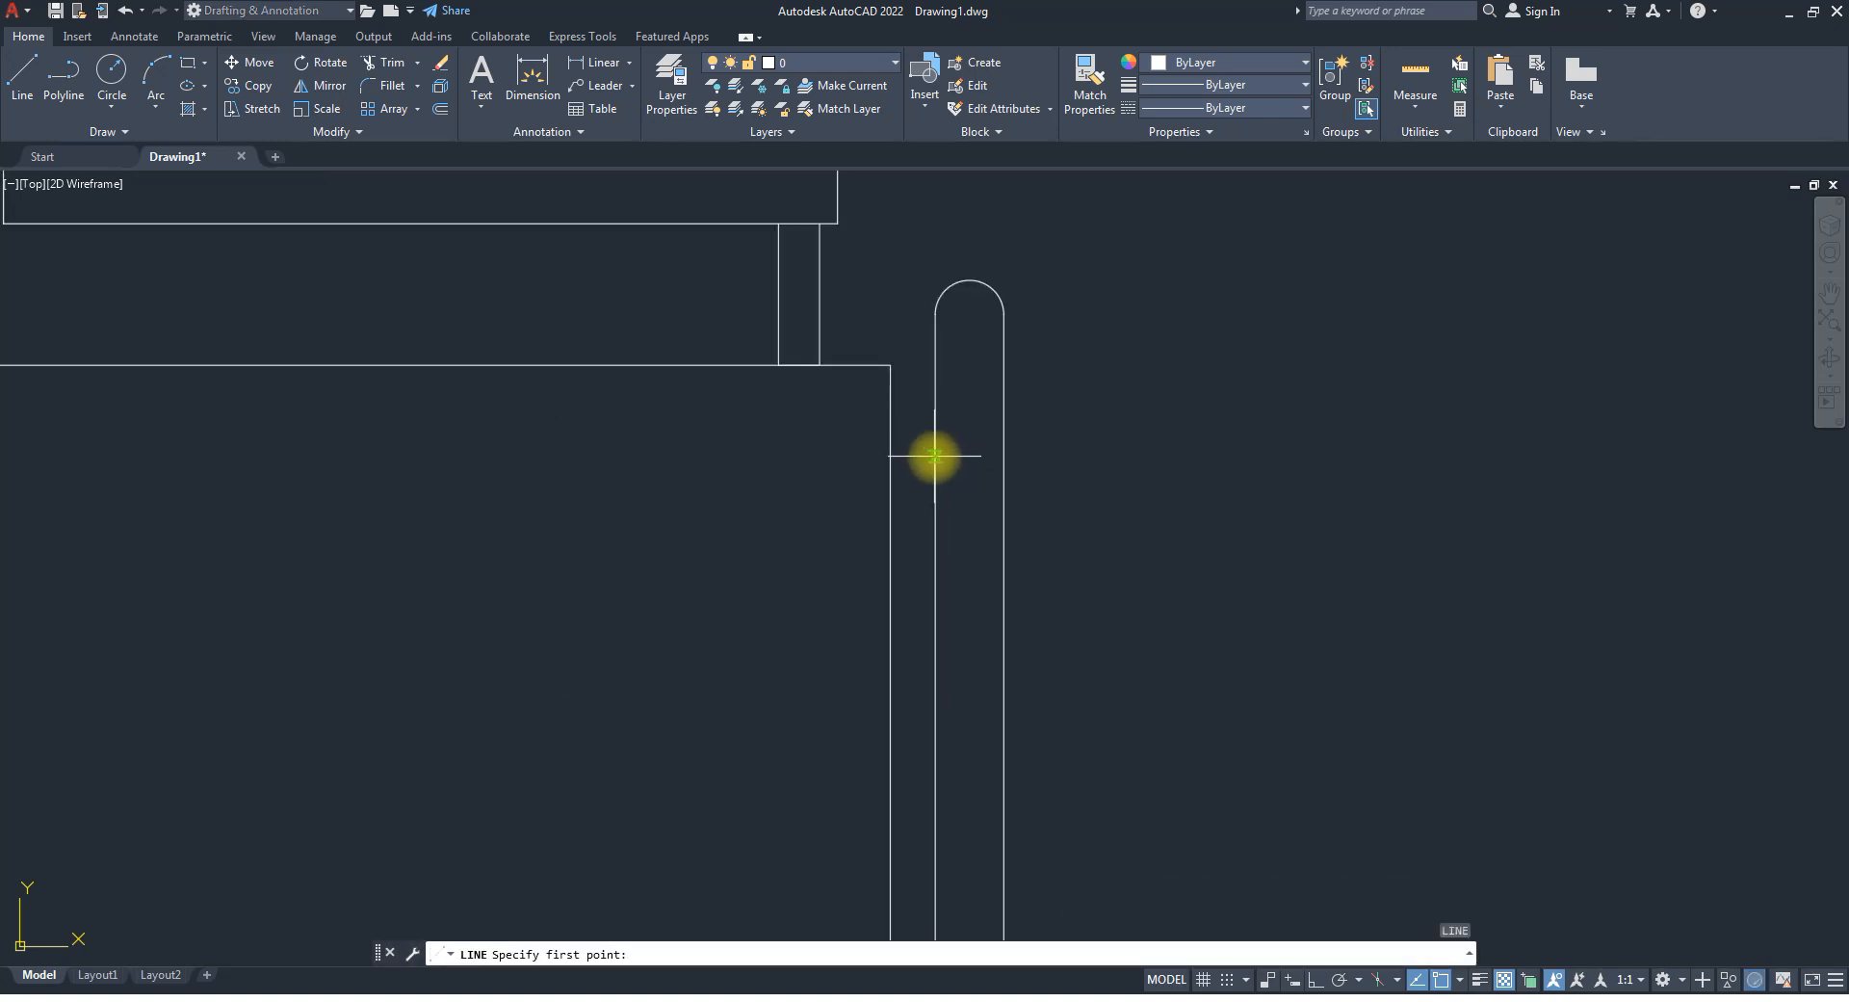
{"action": "left_click", "coordinate": [934, 455]}
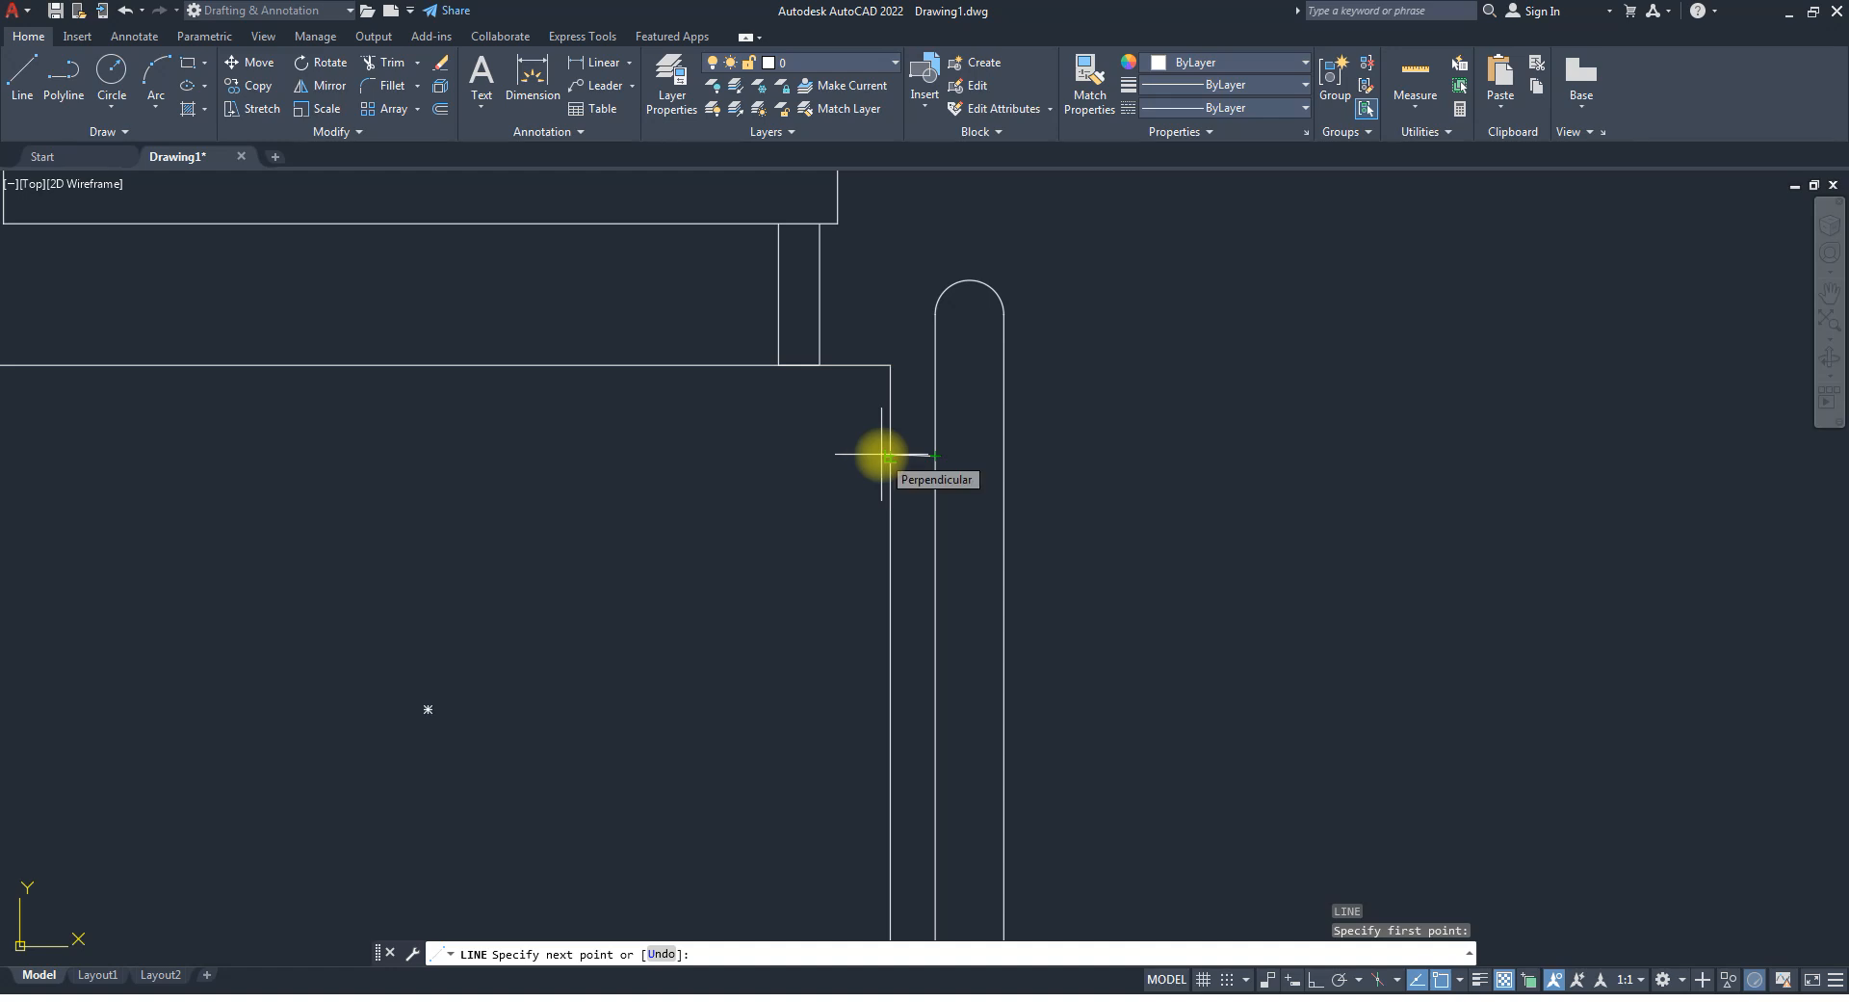
{"action": "left_click", "coordinate": [890, 455]}
{"action": "key", "text": "space"}
Draw a second parallel line just below the first, joining the rounded bar to the large rectangle's right edge.
{"action": "key", "text": "space"}
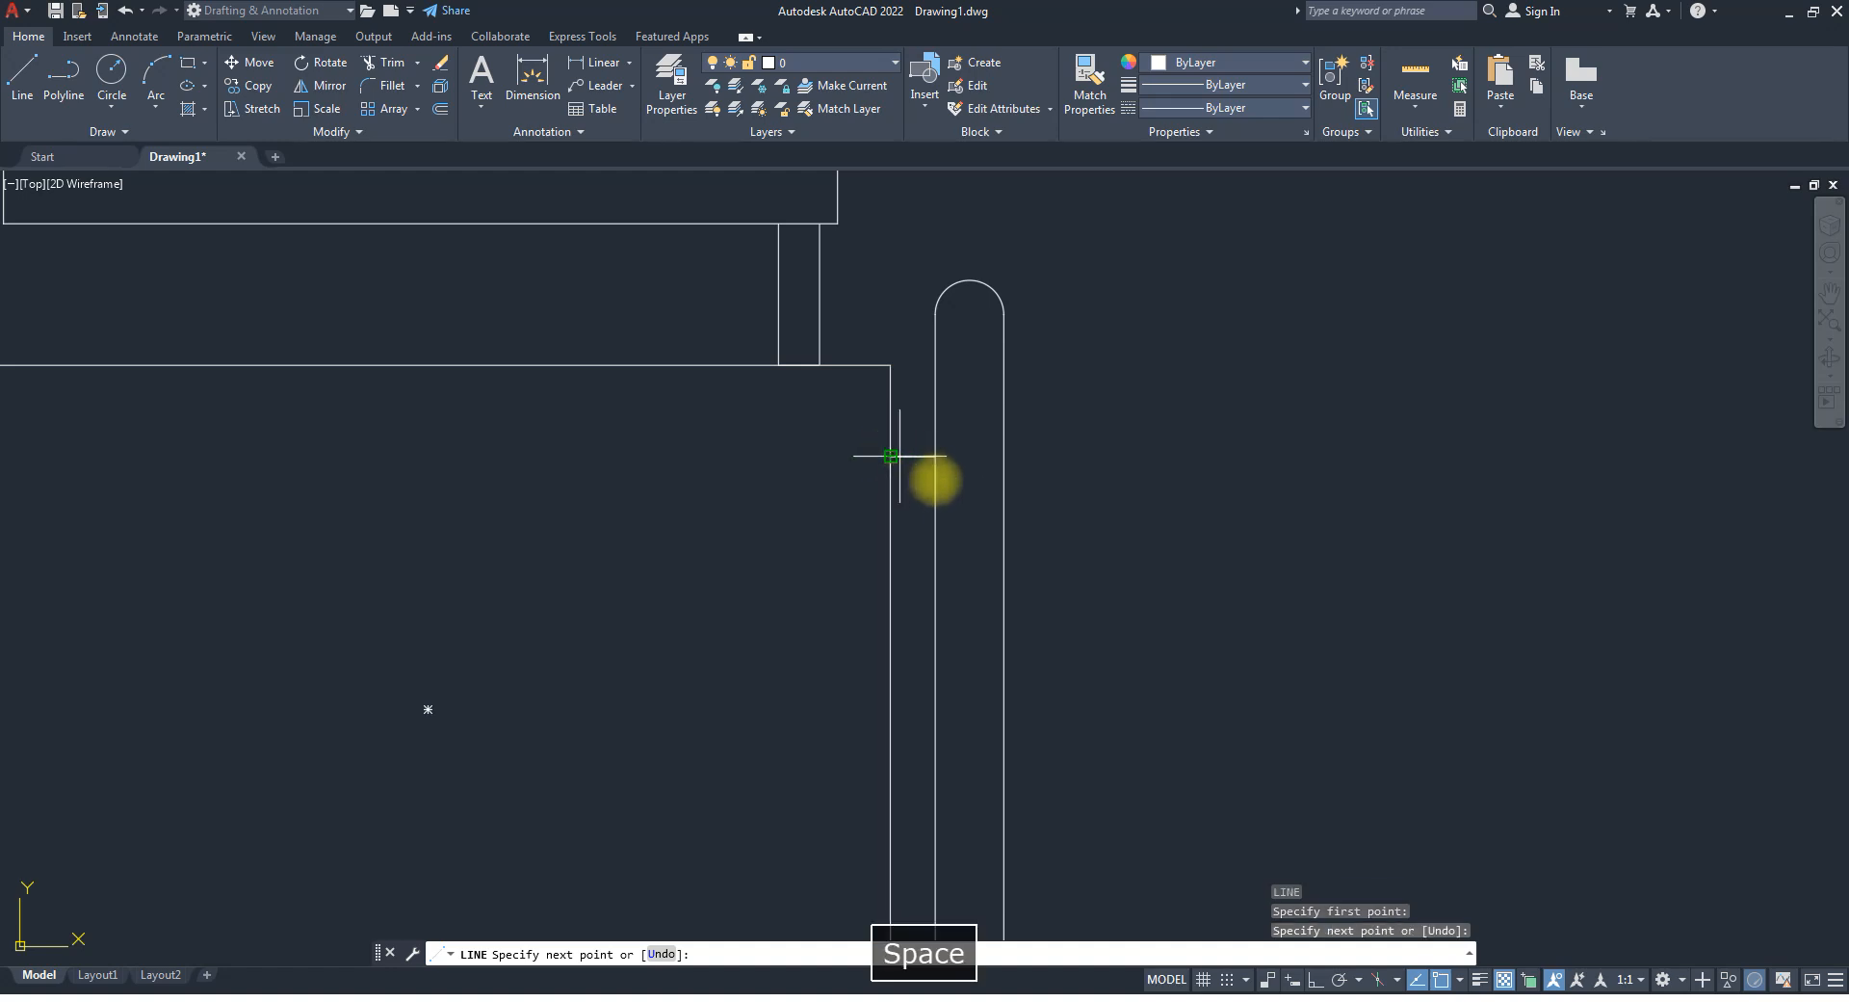
{"action": "left_click", "coordinate": [935, 494]}
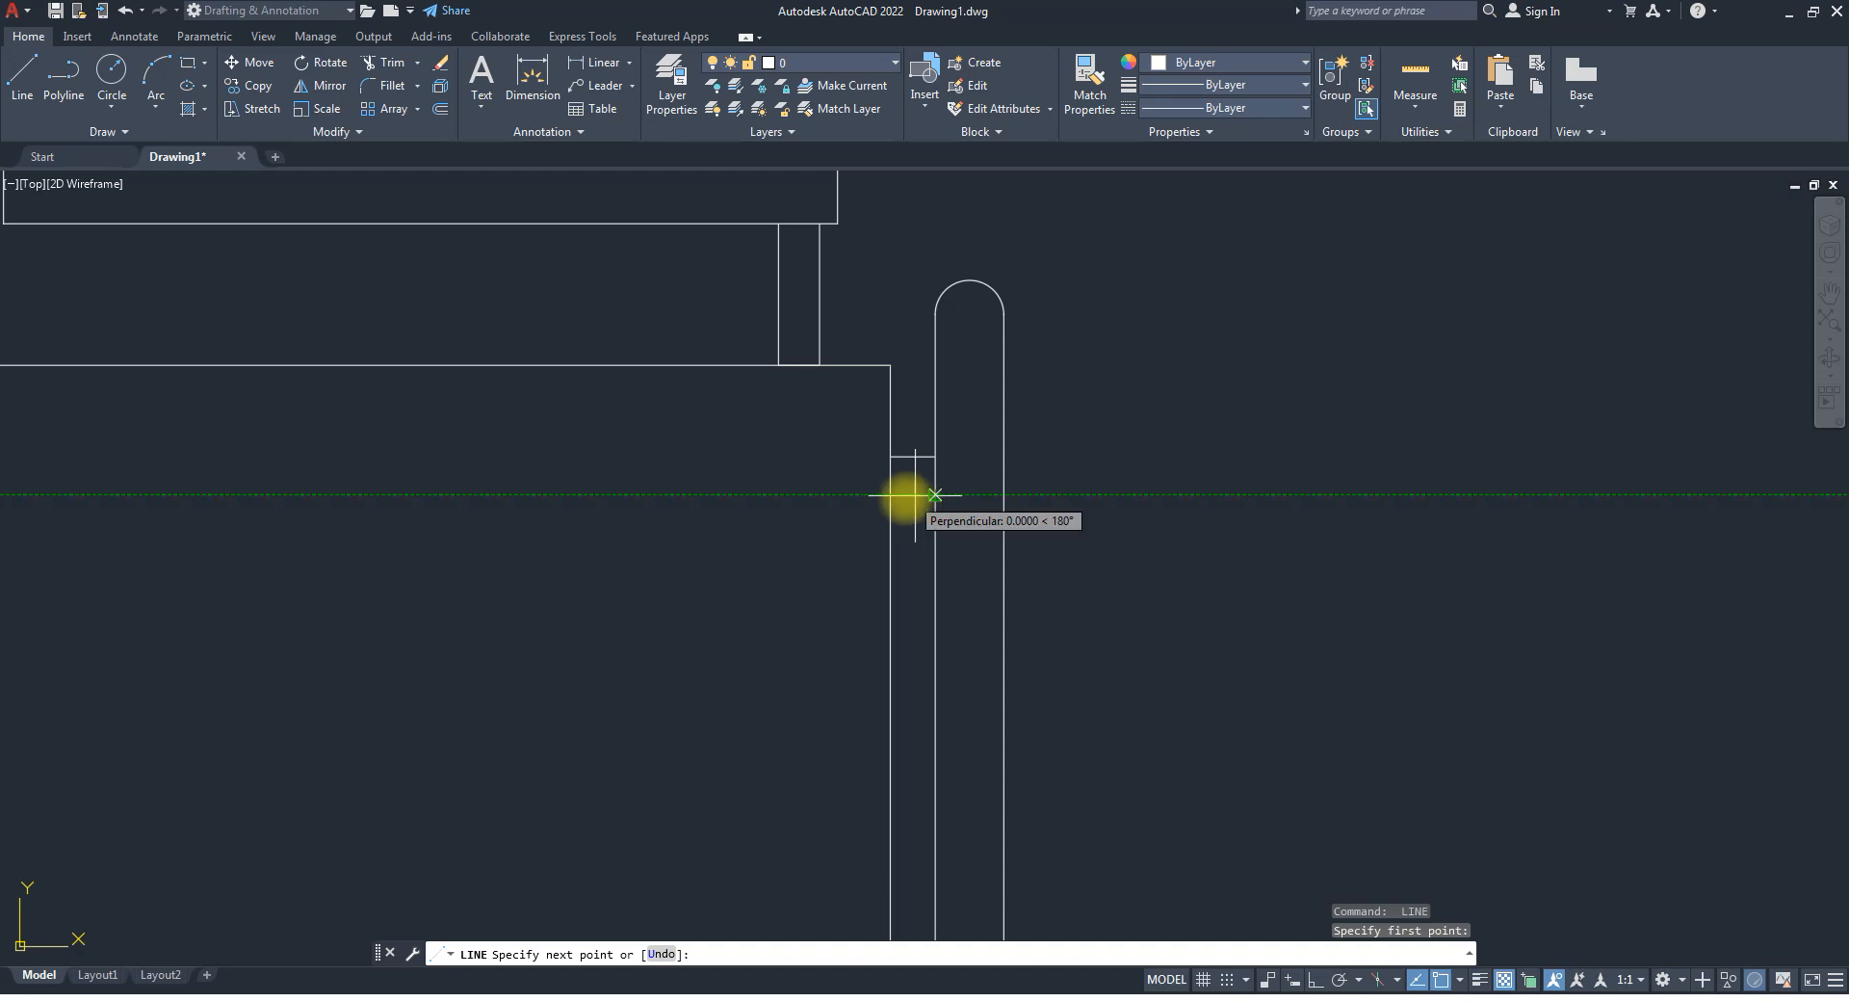
{"action": "key", "text": "space"}
{"action": "scroll", "coordinate": [901, 467], "scroll_direction": "down", "scroll_amount": 5}
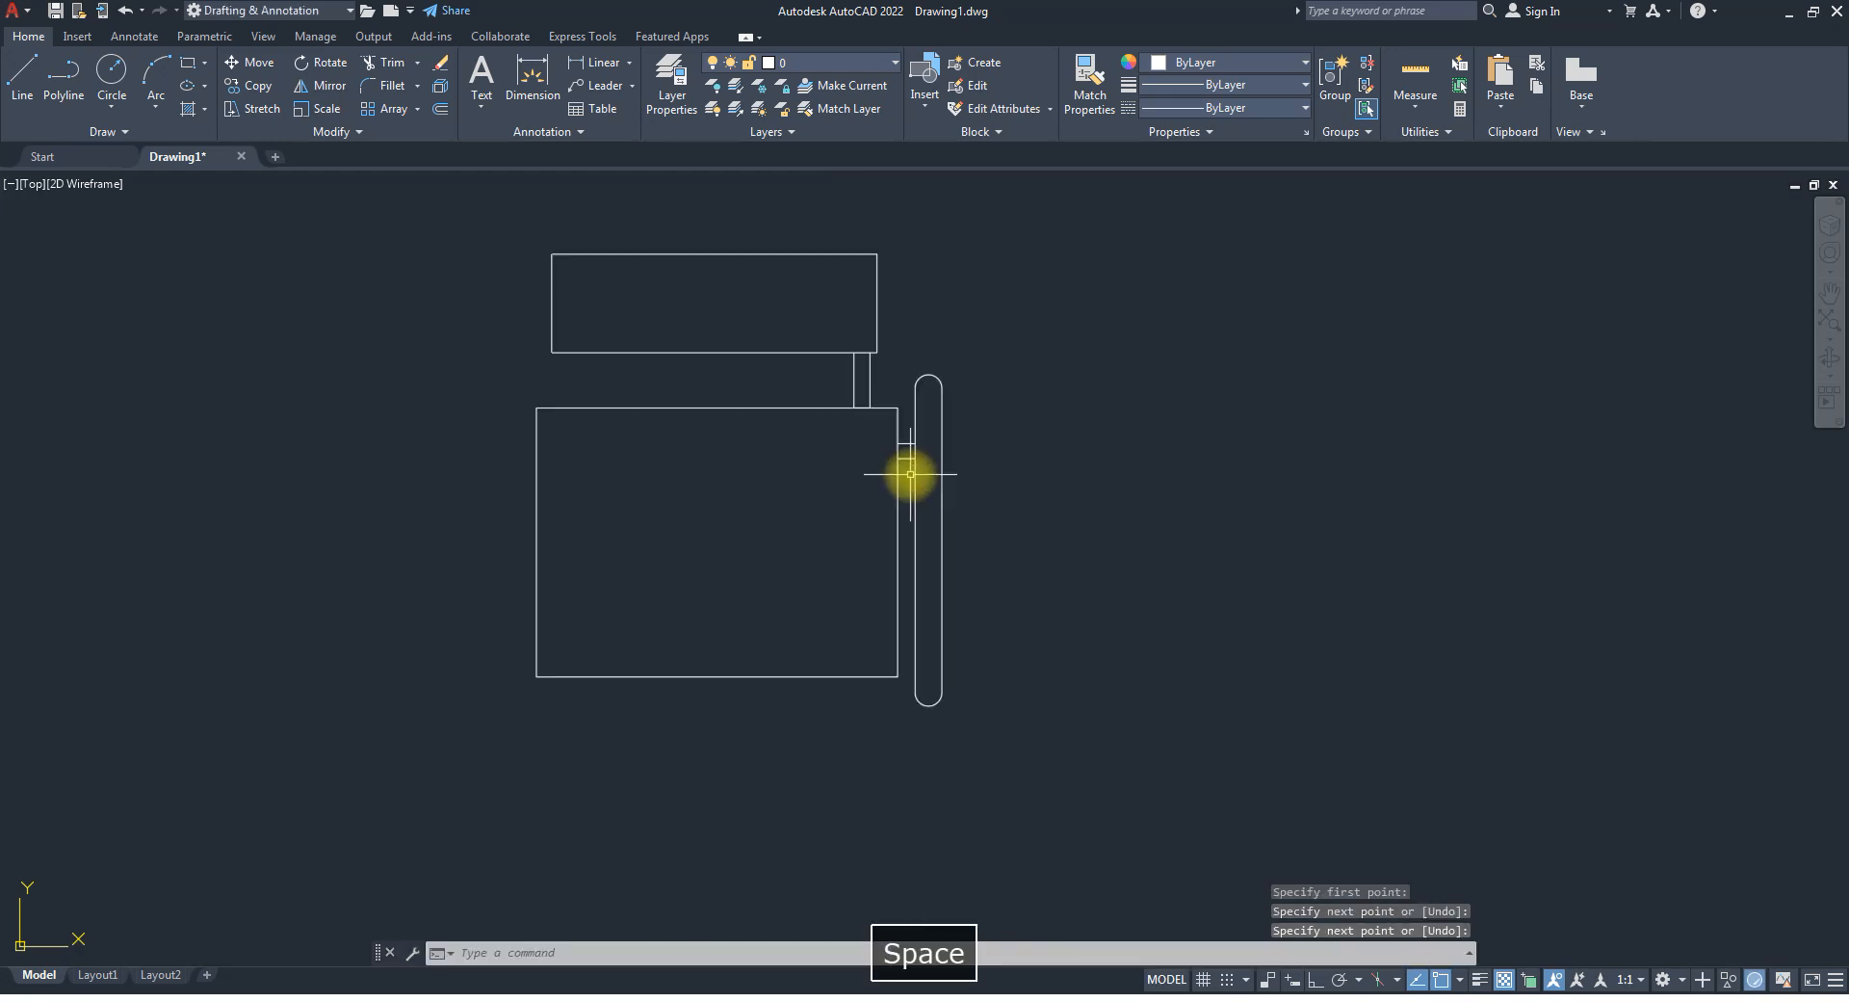
{"action": "scroll", "coordinate": [908, 467], "scroll_direction": "up", "scroll_amount": 4}
{"action": "left_click", "coordinate": [910, 462]}
{"action": "left_click", "coordinate": [896, 412]}
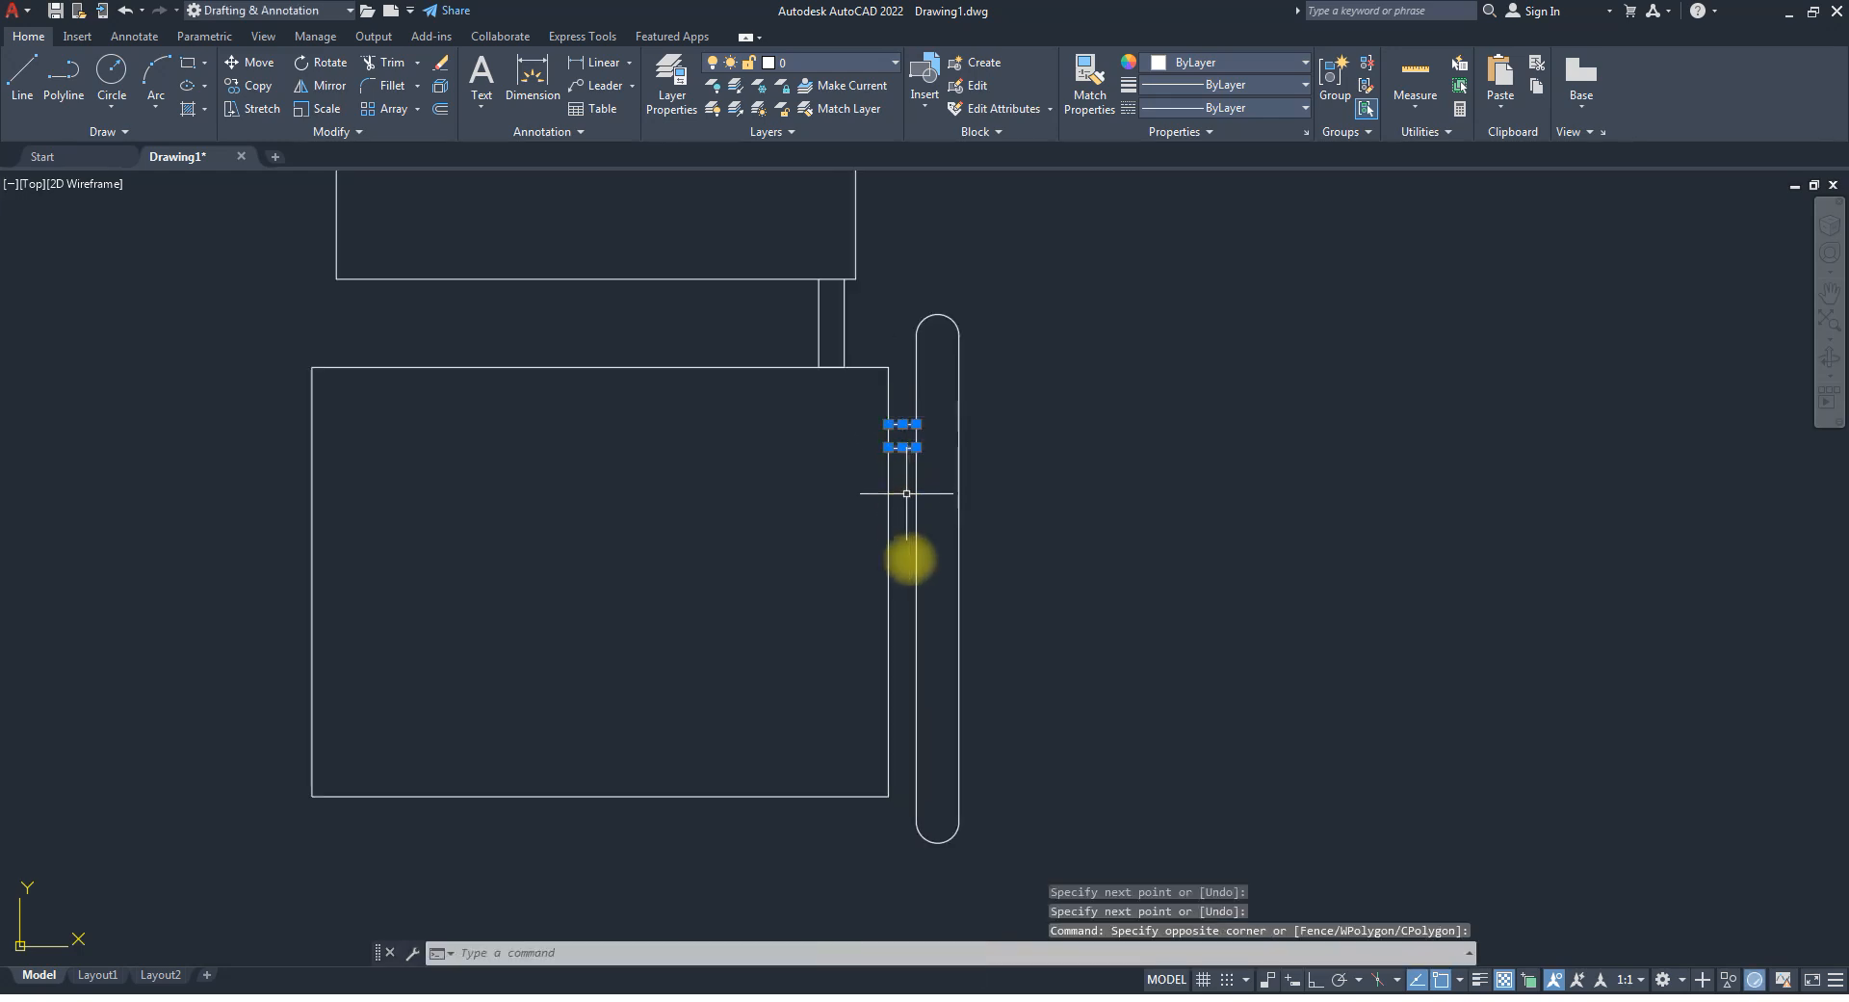
{"action": "type", "text": "mi"}
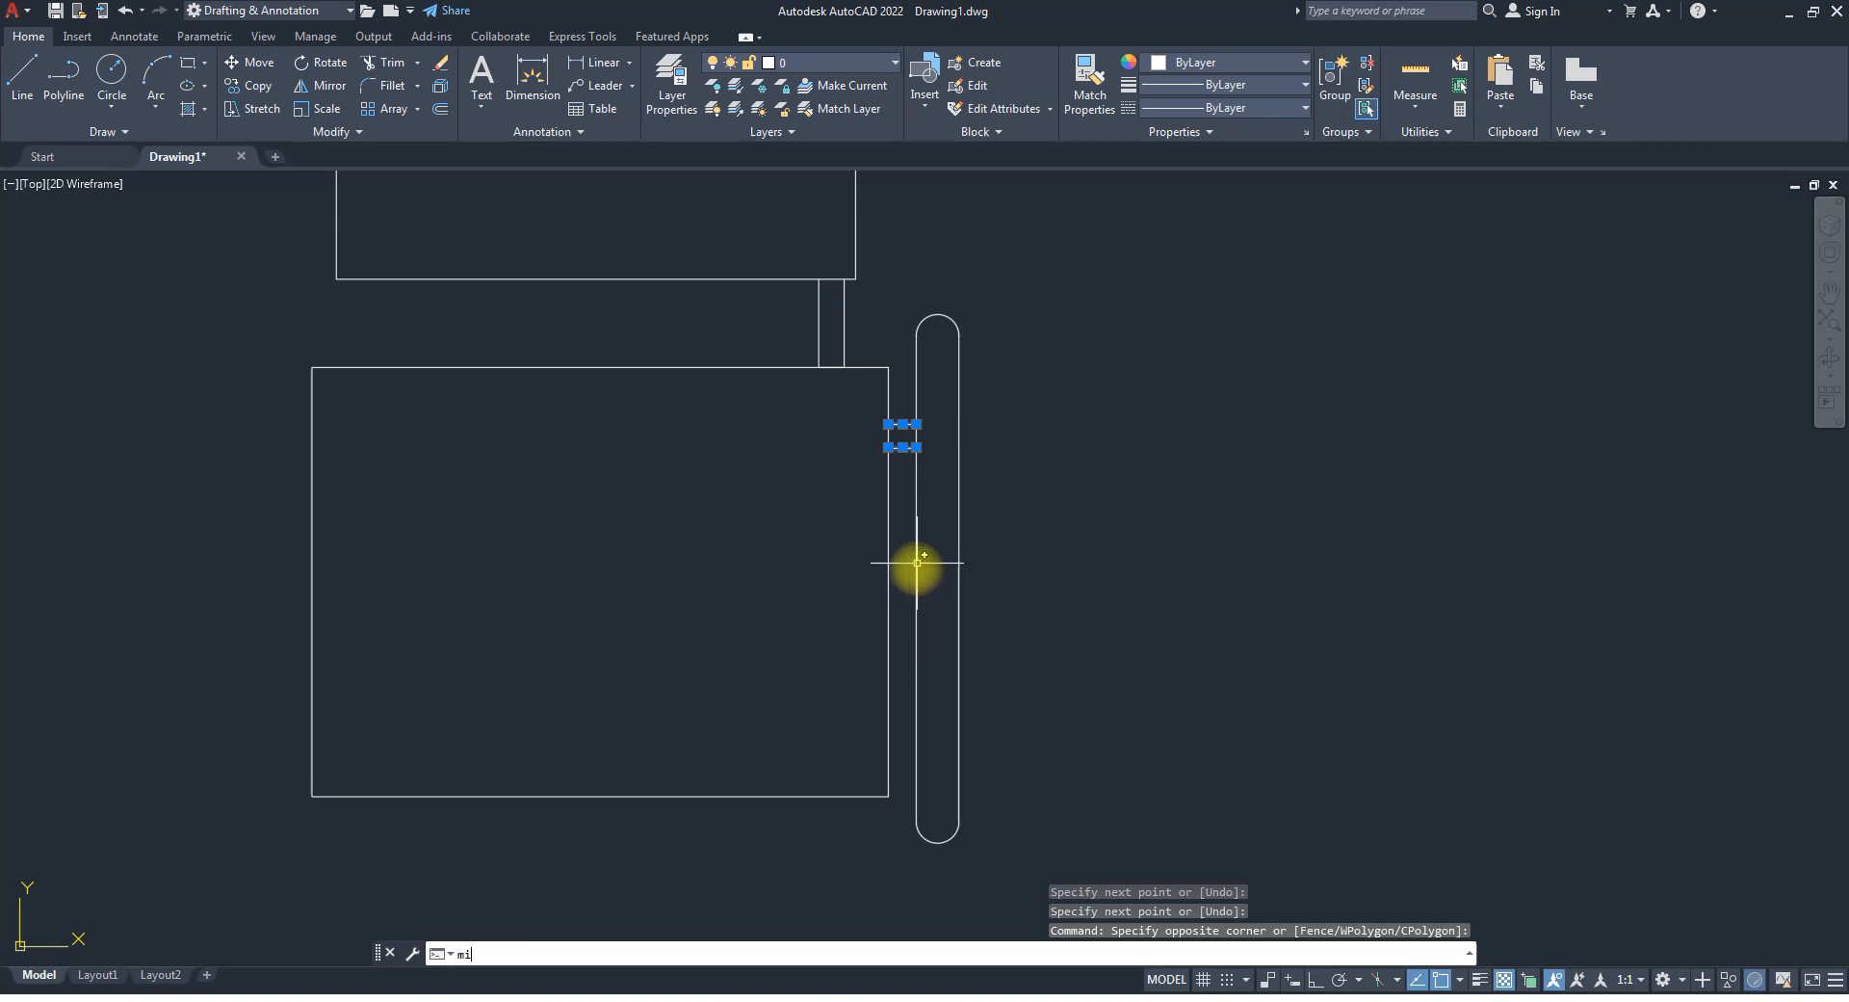
{"action": "key", "text": "space"}
{"action": "left_click", "coordinate": [888, 581]}
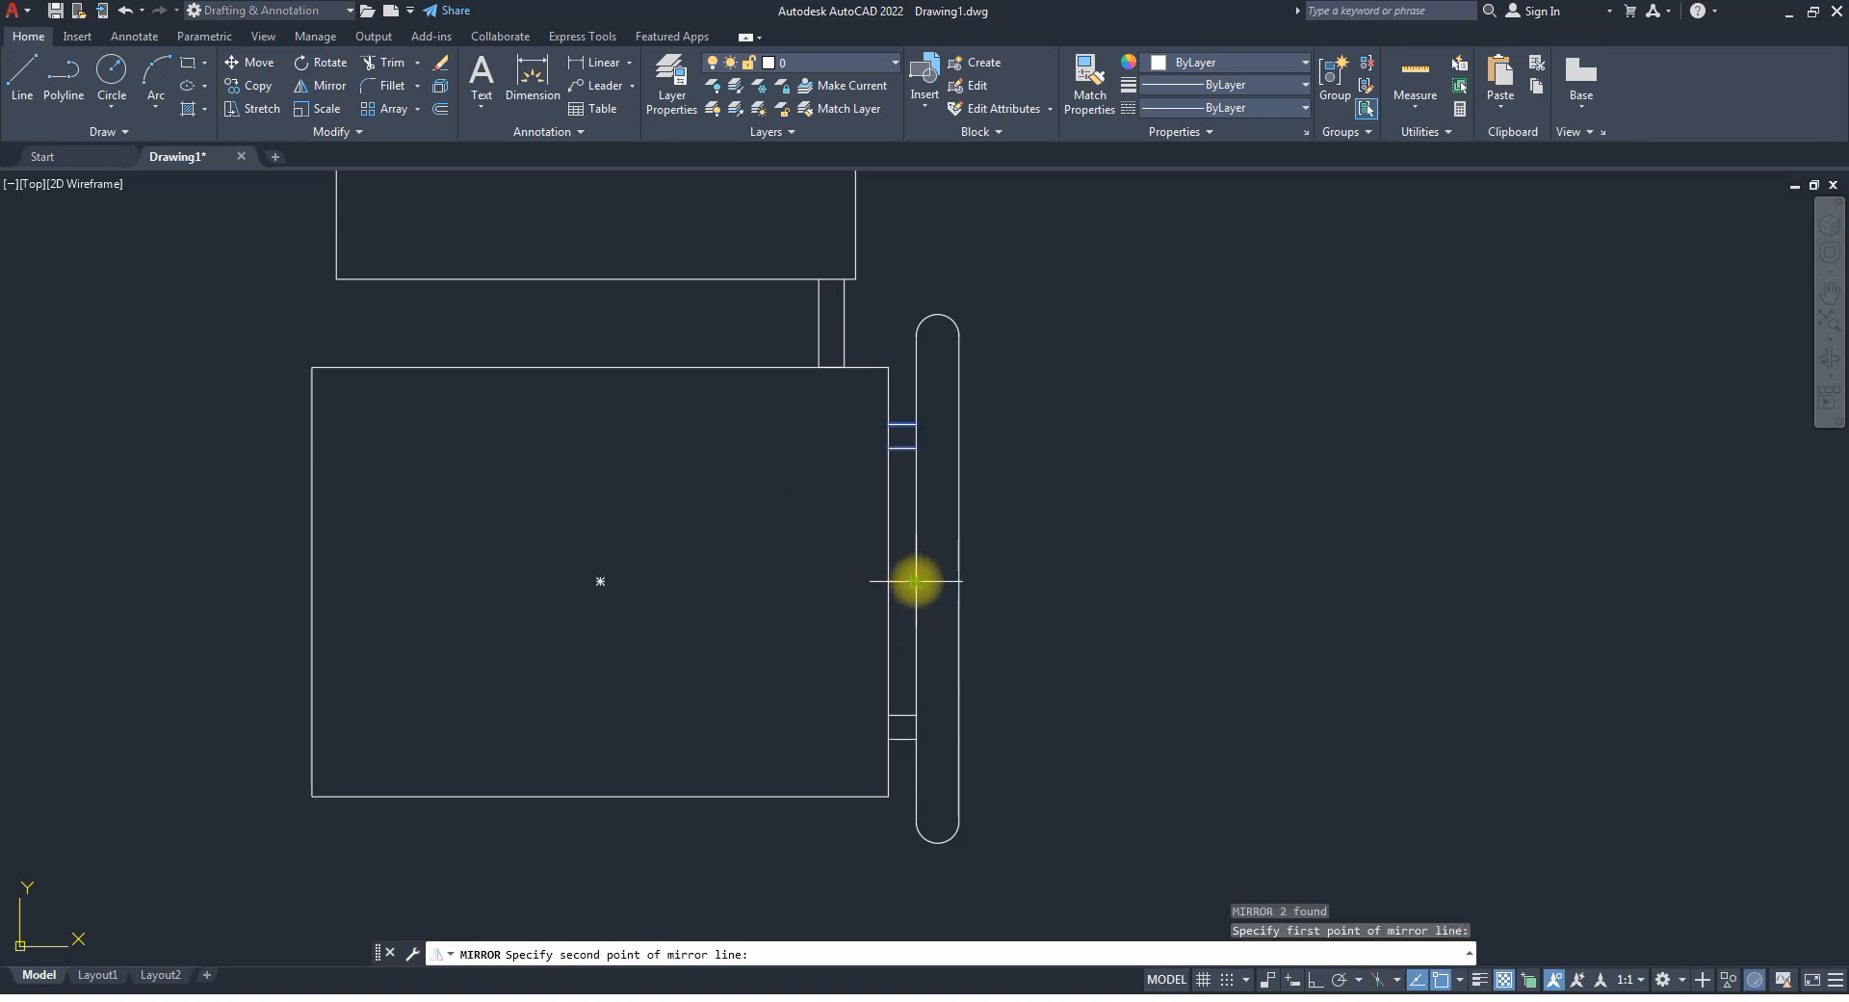
{"action": "left_click", "coordinate": [915, 581]}
{"action": "key", "text": "Escape"}
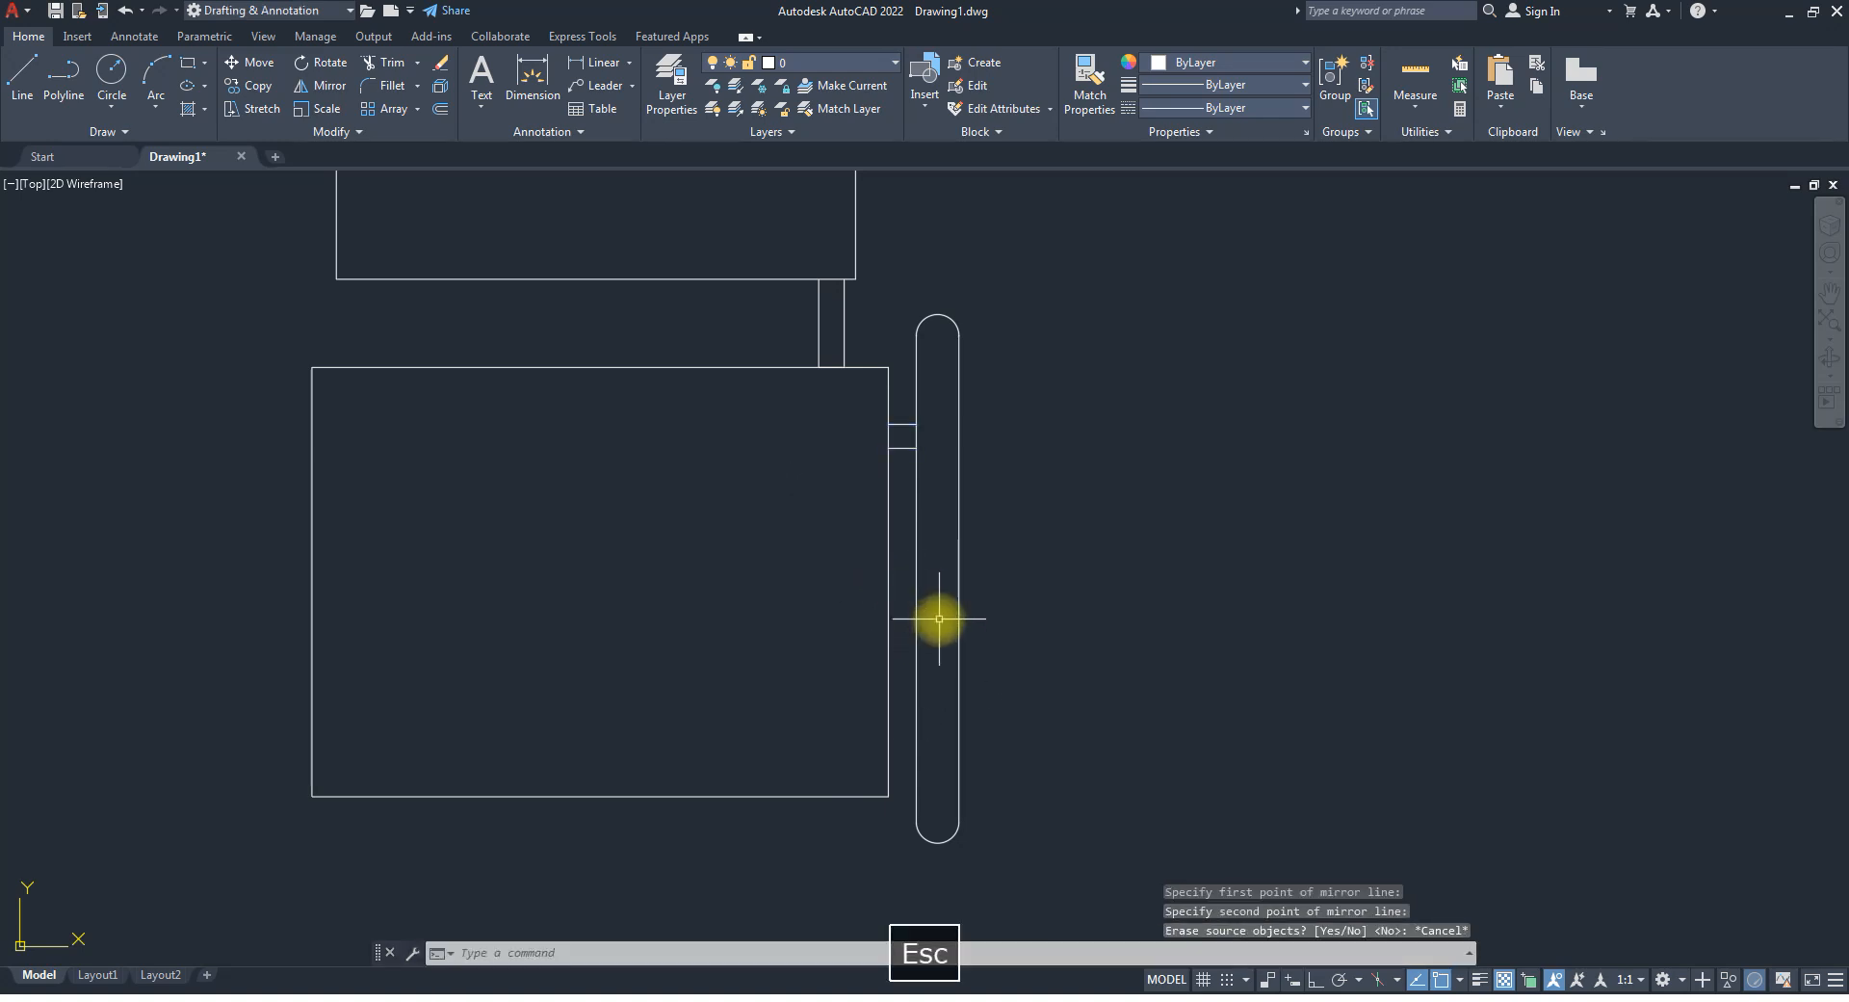
Mirror the two short connector lines about the large rectangle's horizontal centre line, keeping the originals.
{"action": "left_click", "coordinate": [901, 473]}
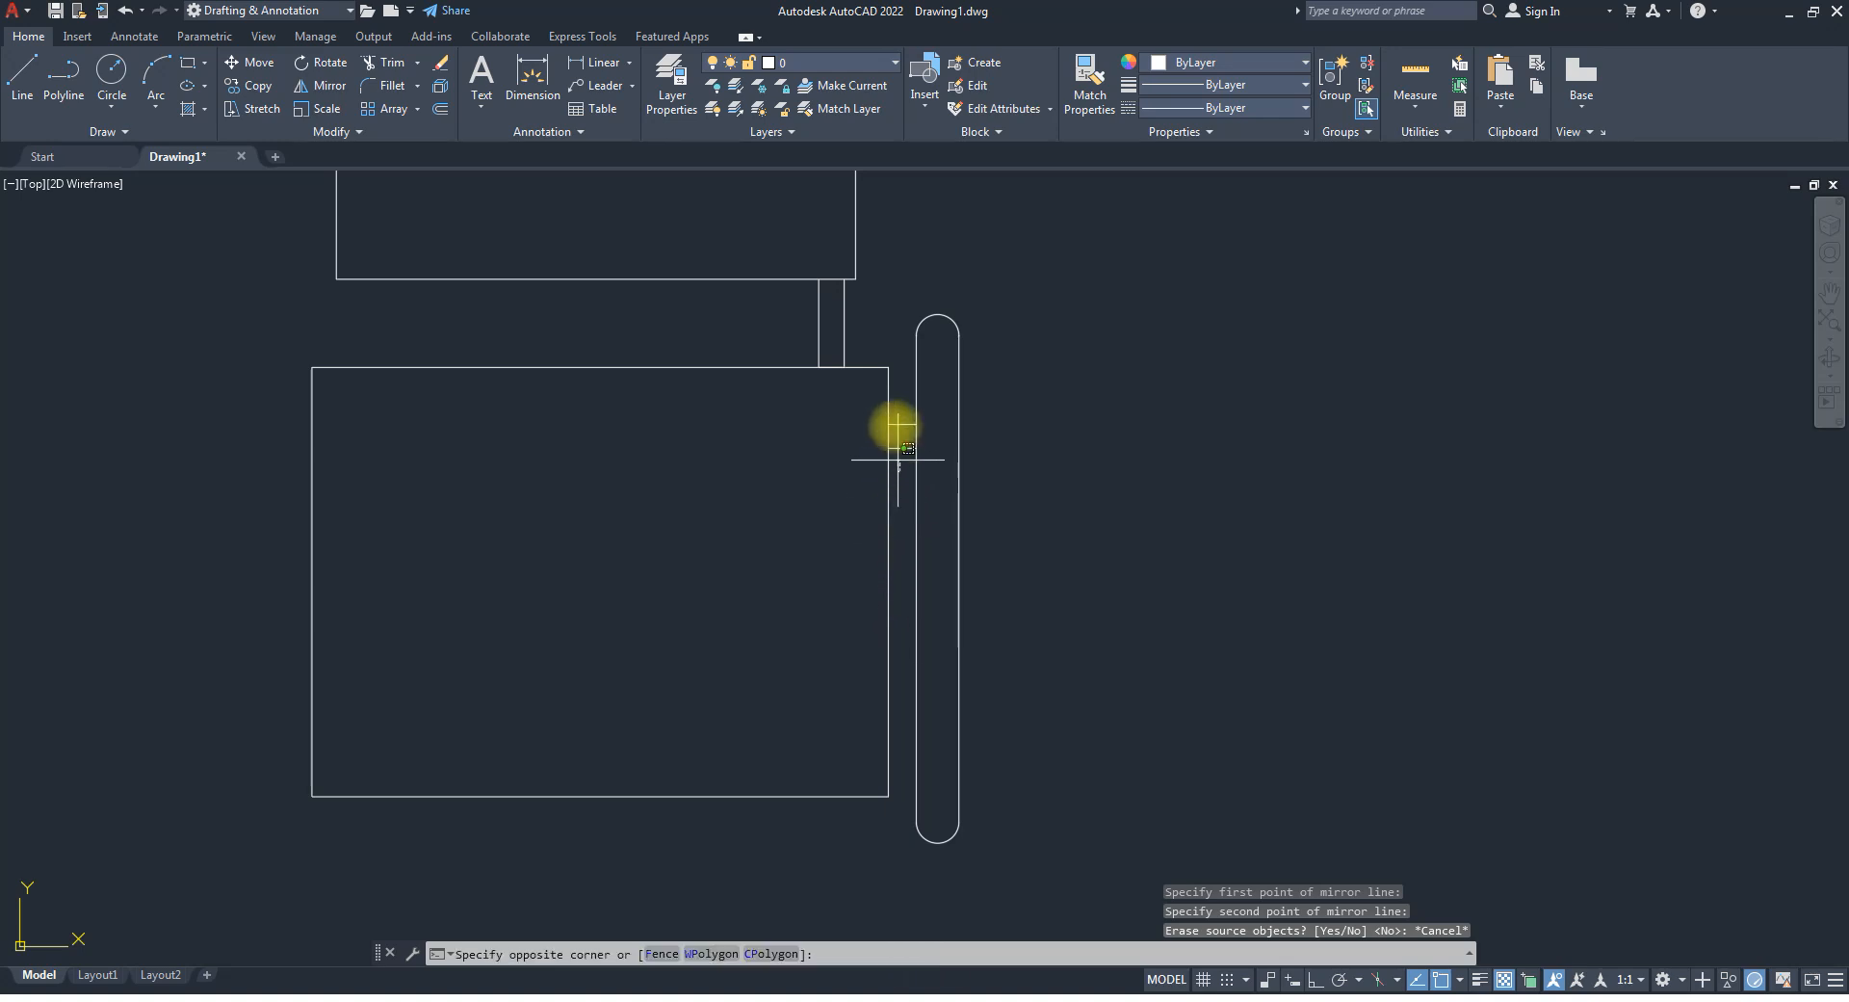
{"action": "left_click", "coordinate": [893, 405]}
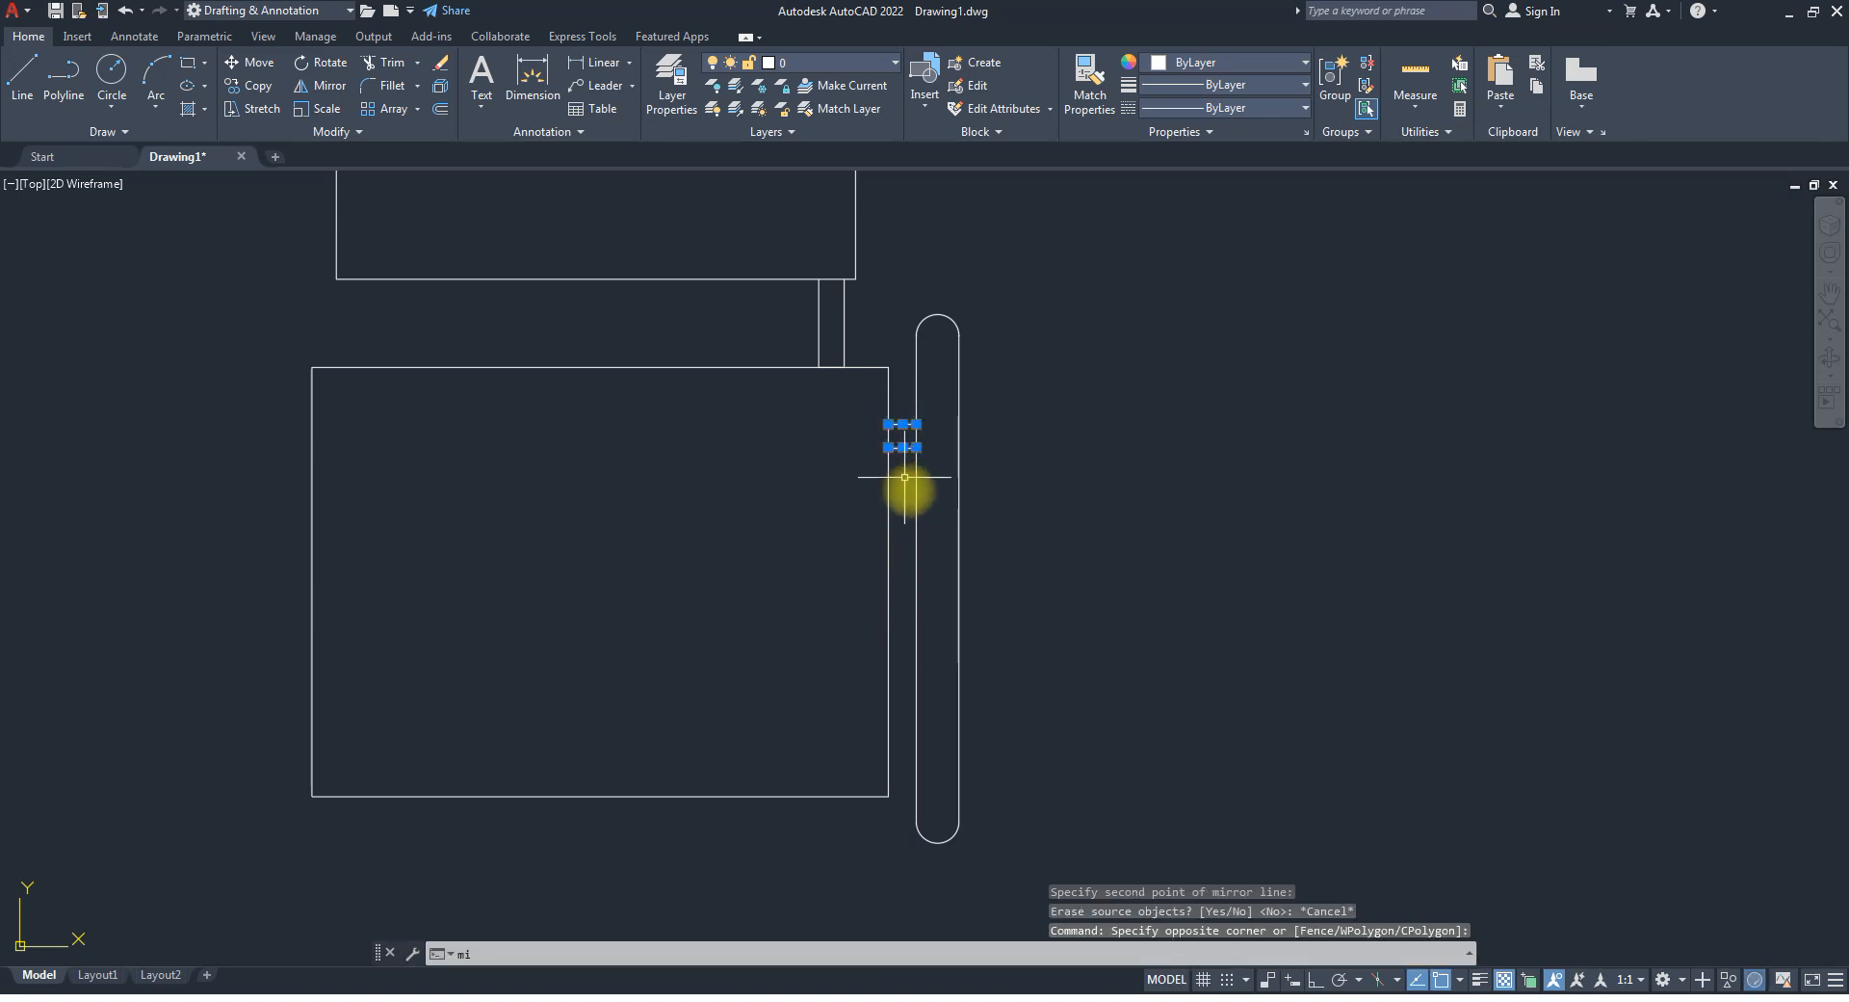
{"action": "type", "text": "mi"}
{"action": "key", "text": "Return"}
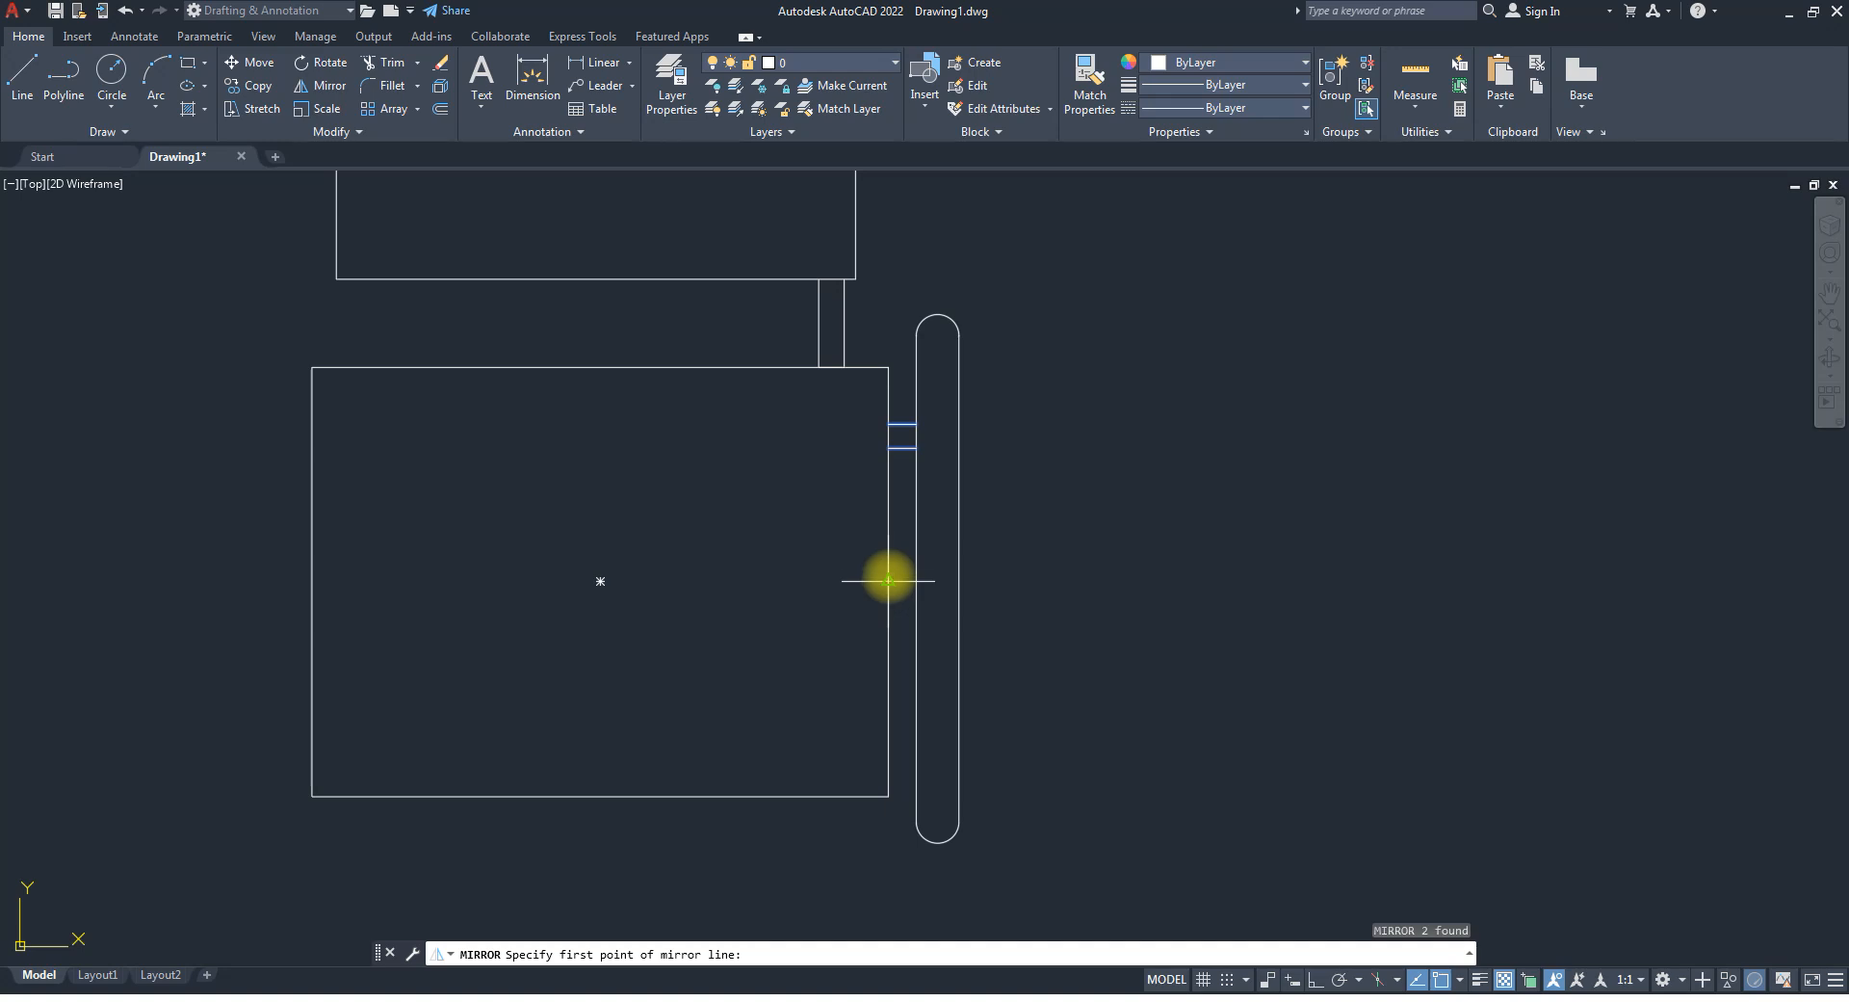
{"action": "left_click", "coordinate": [888, 578]}
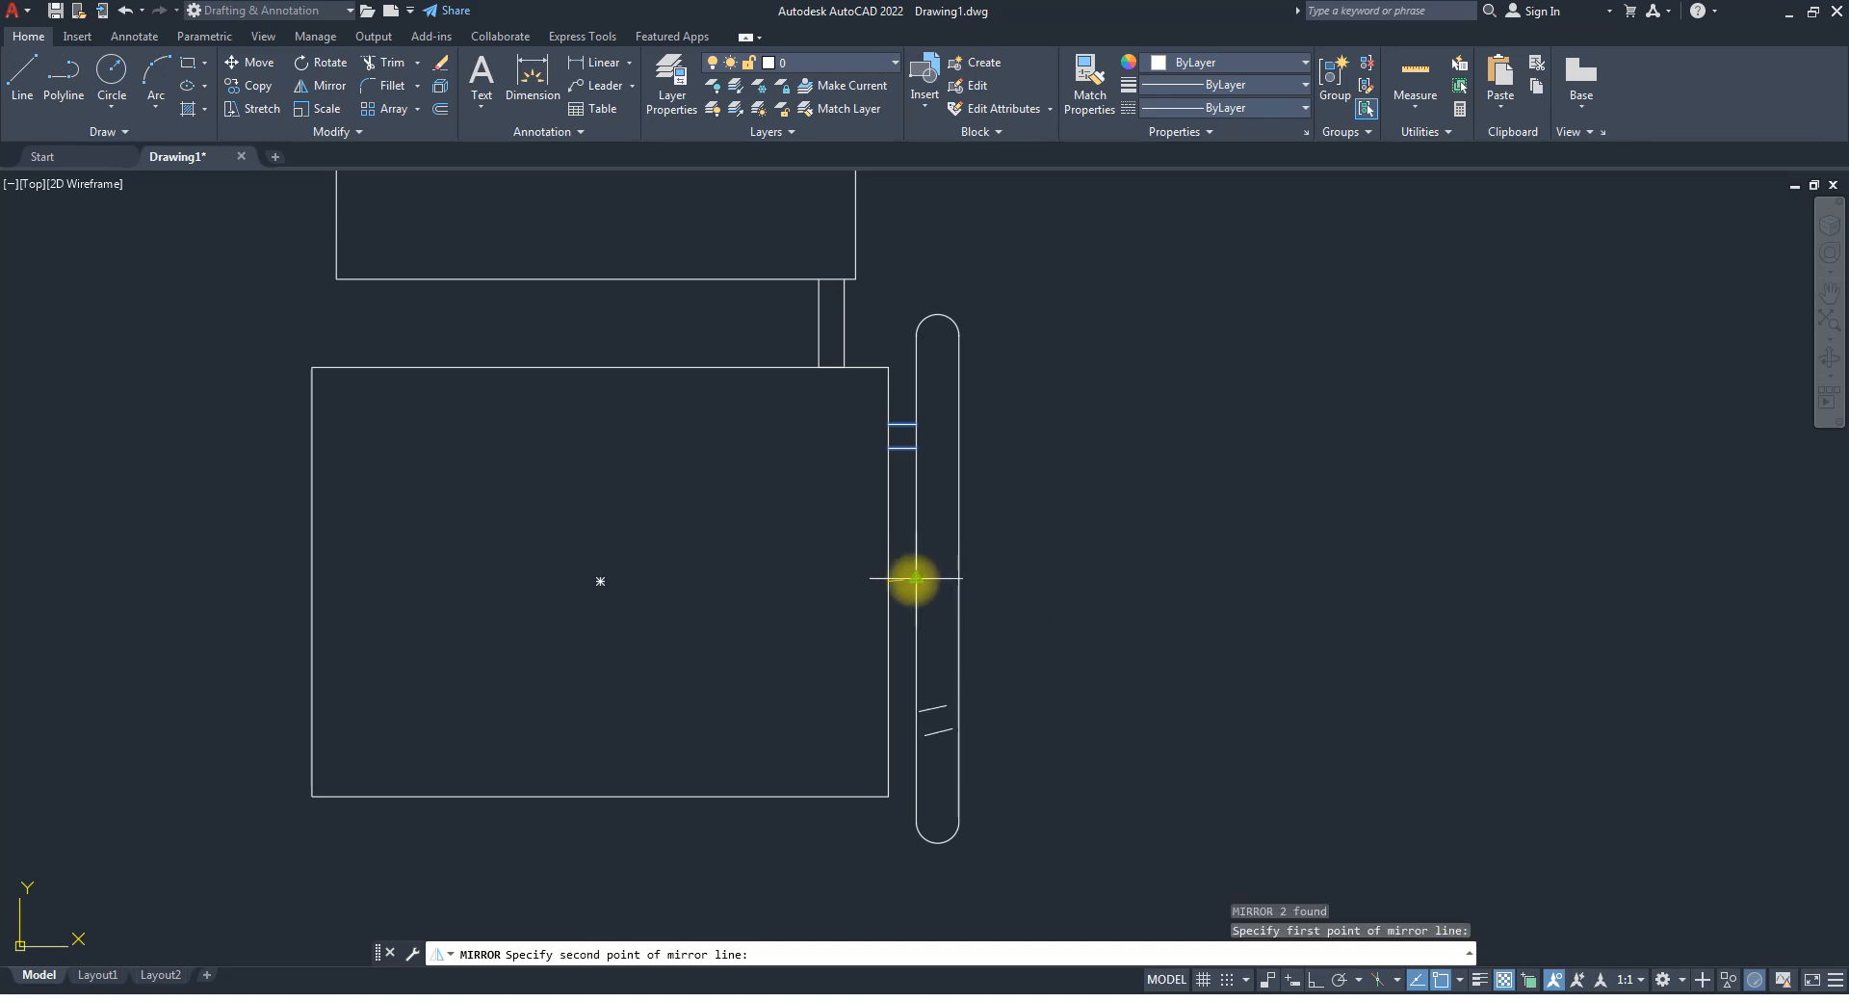
{"action": "left_click", "coordinate": [916, 581]}
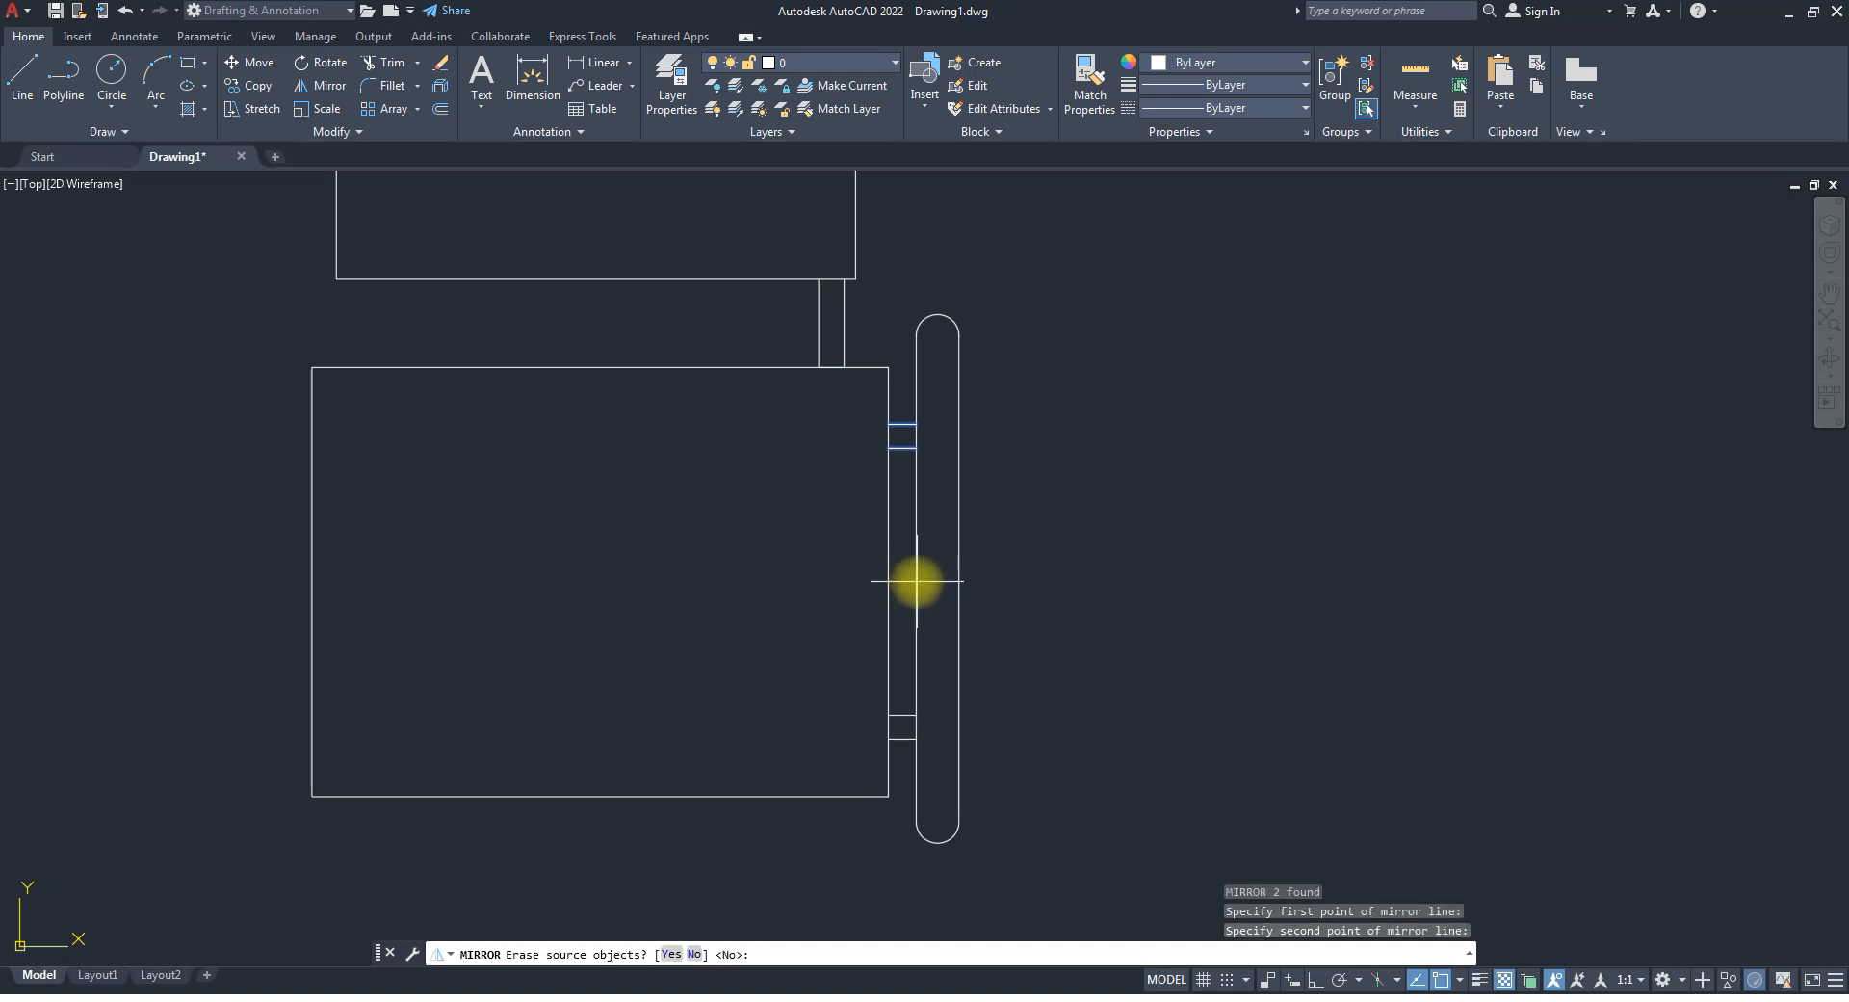
{"action": "key", "text": "Return"}
{"action": "scroll", "coordinate": [943, 655], "scroll_direction": "down", "scroll_amount": 5}
{"action": "scroll", "coordinate": [940, 662], "scroll_direction": "up", "scroll_amount": 4}
{"action": "scroll", "coordinate": [953, 674], "scroll_direction": "down", "scroll_amount": 4}
{"action": "scroll", "coordinate": [963, 661], "scroll_direction": "up", "scroll_amount": 2}
{"action": "left_click", "coordinate": [1004, 632]}
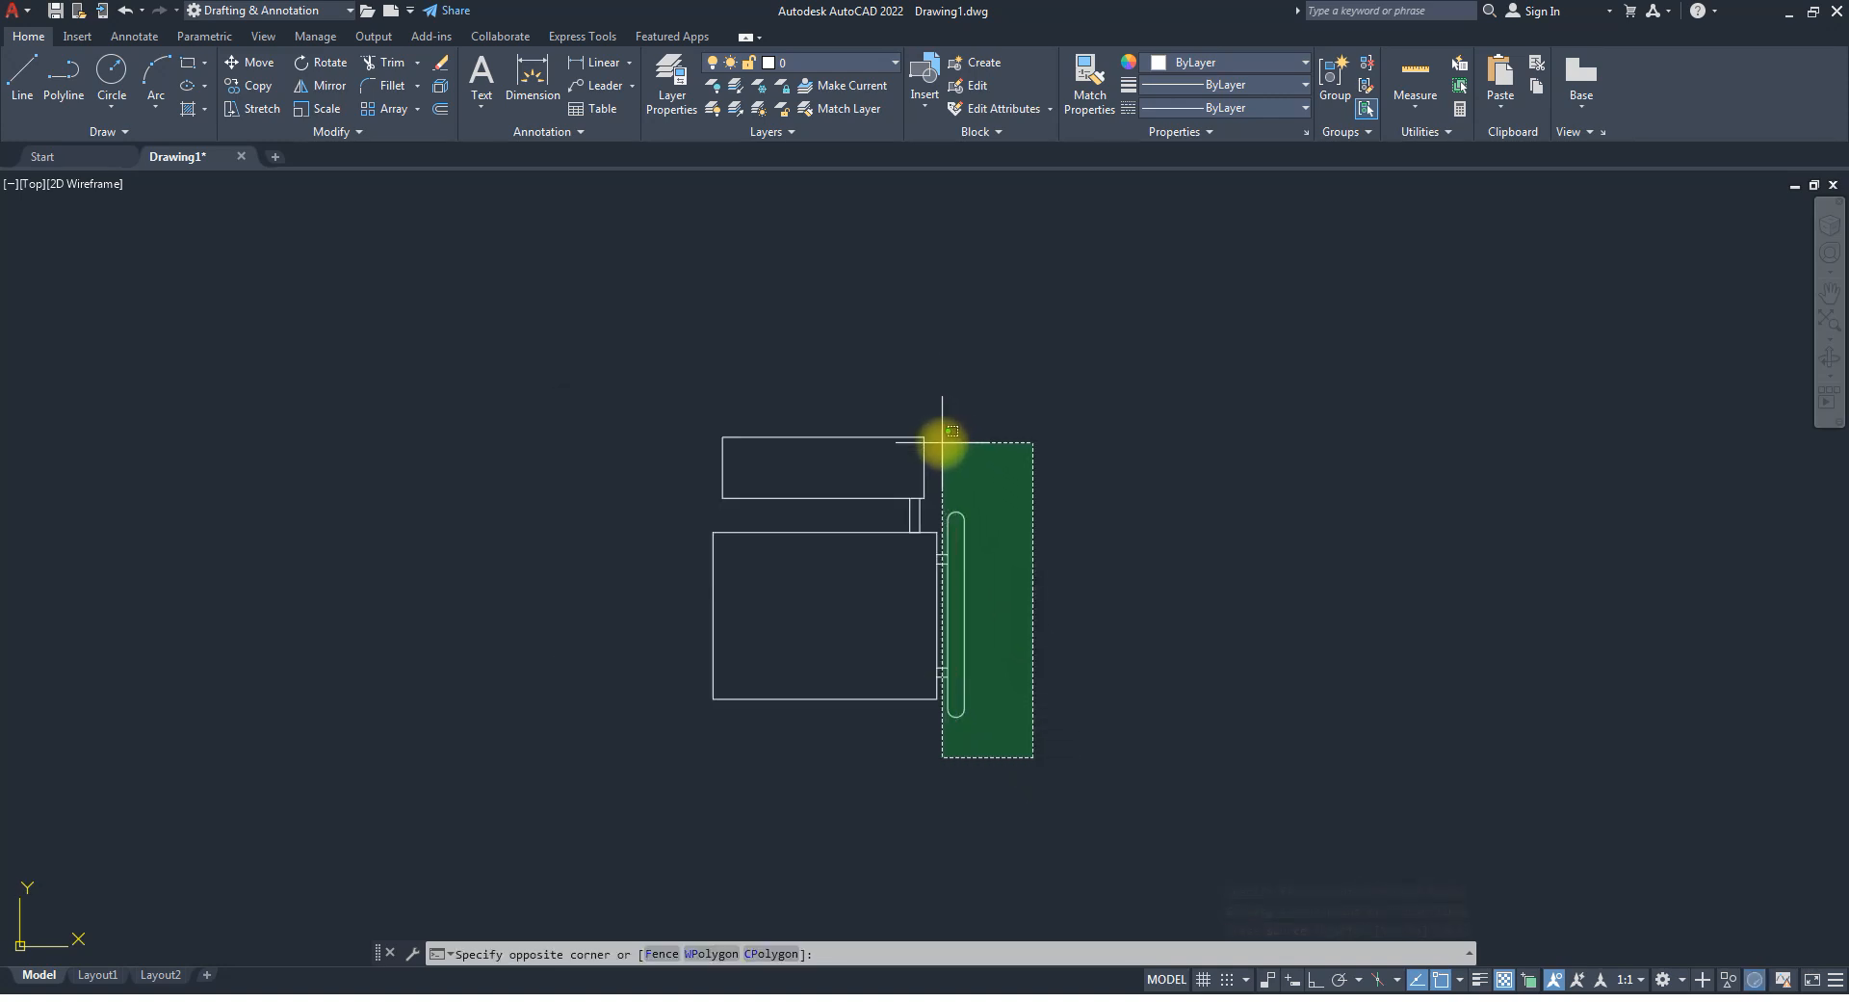
{"action": "left_click", "coordinate": [944, 442]}
{"action": "type", "text": "mi"}
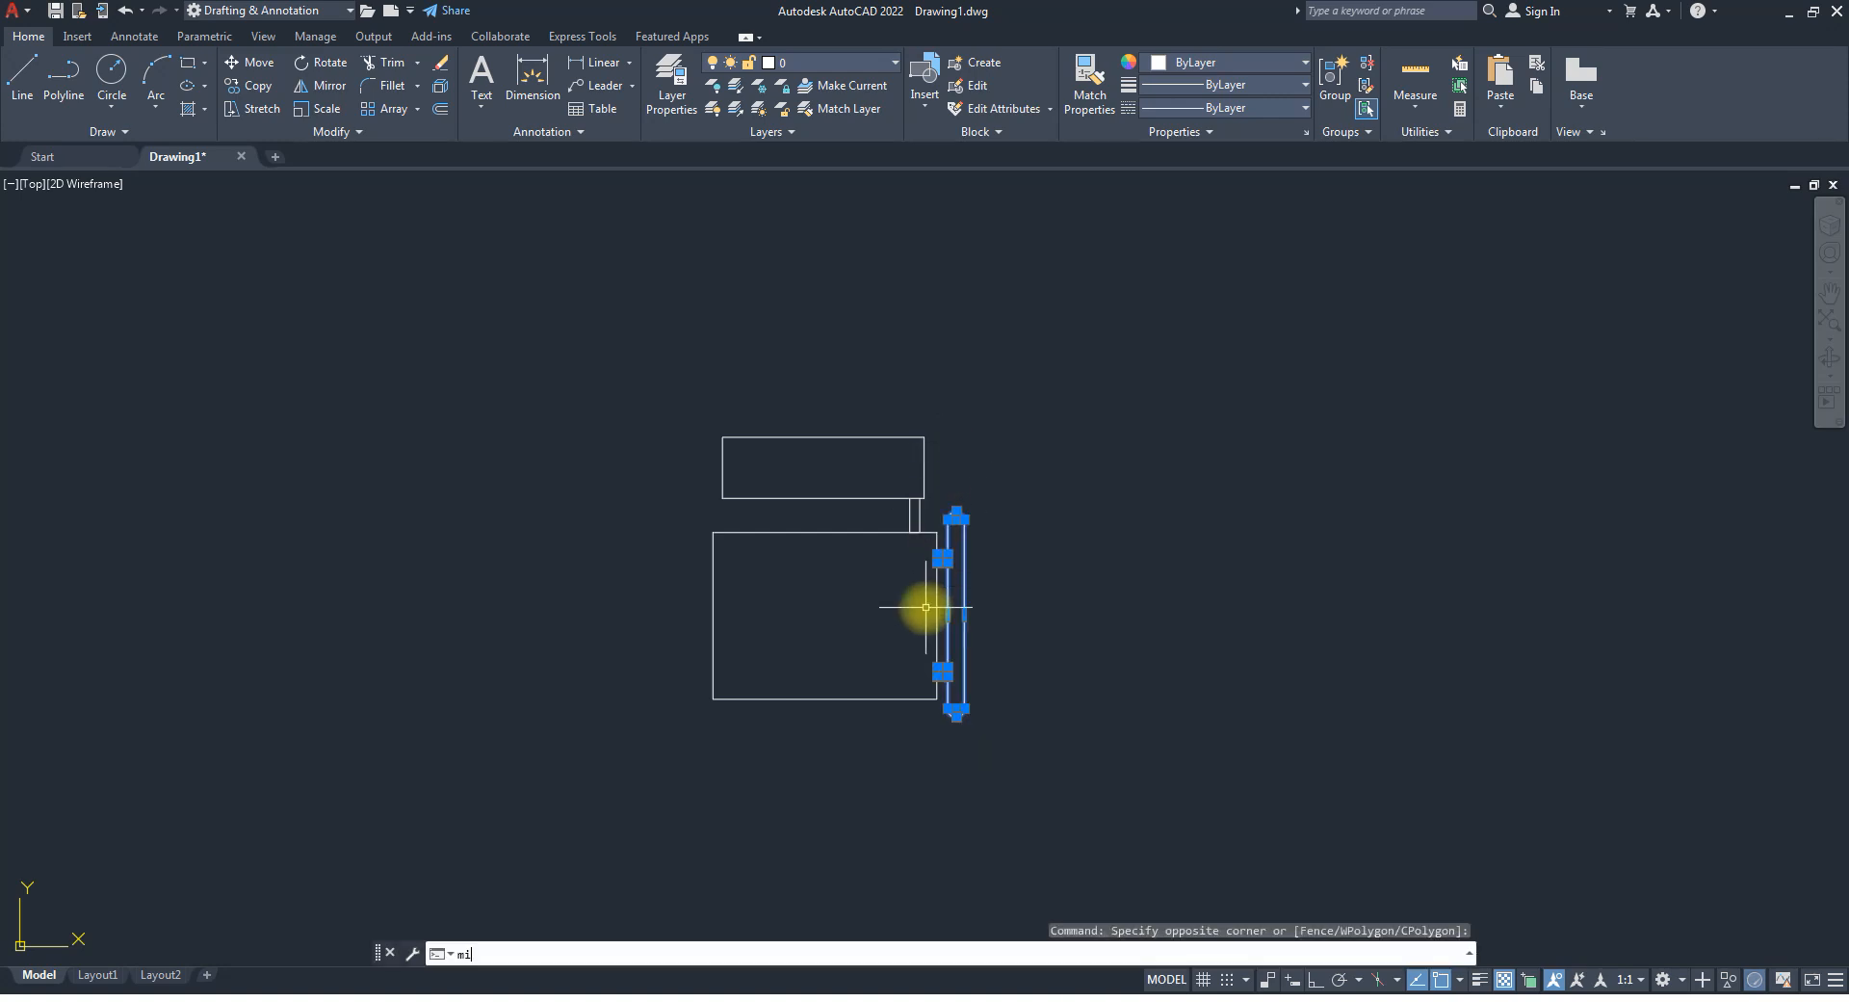
{"action": "key", "text": "Return"}
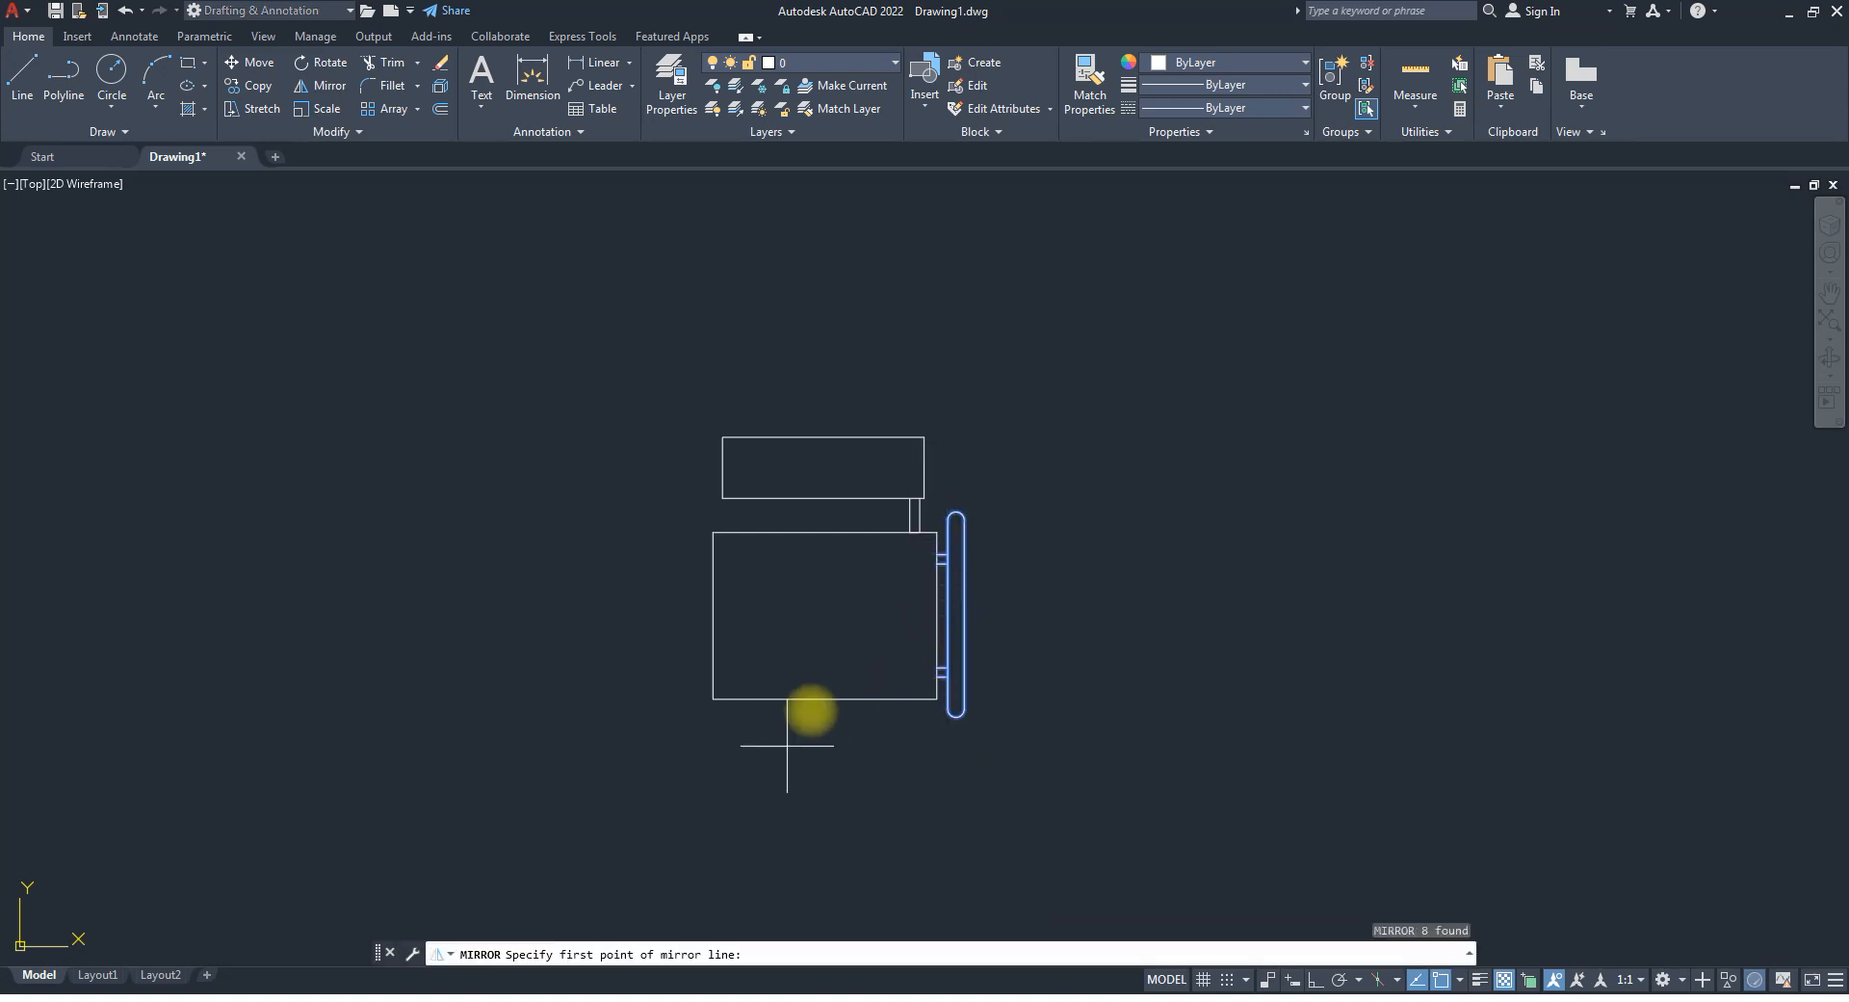
{"action": "left_click", "coordinate": [826, 698]}
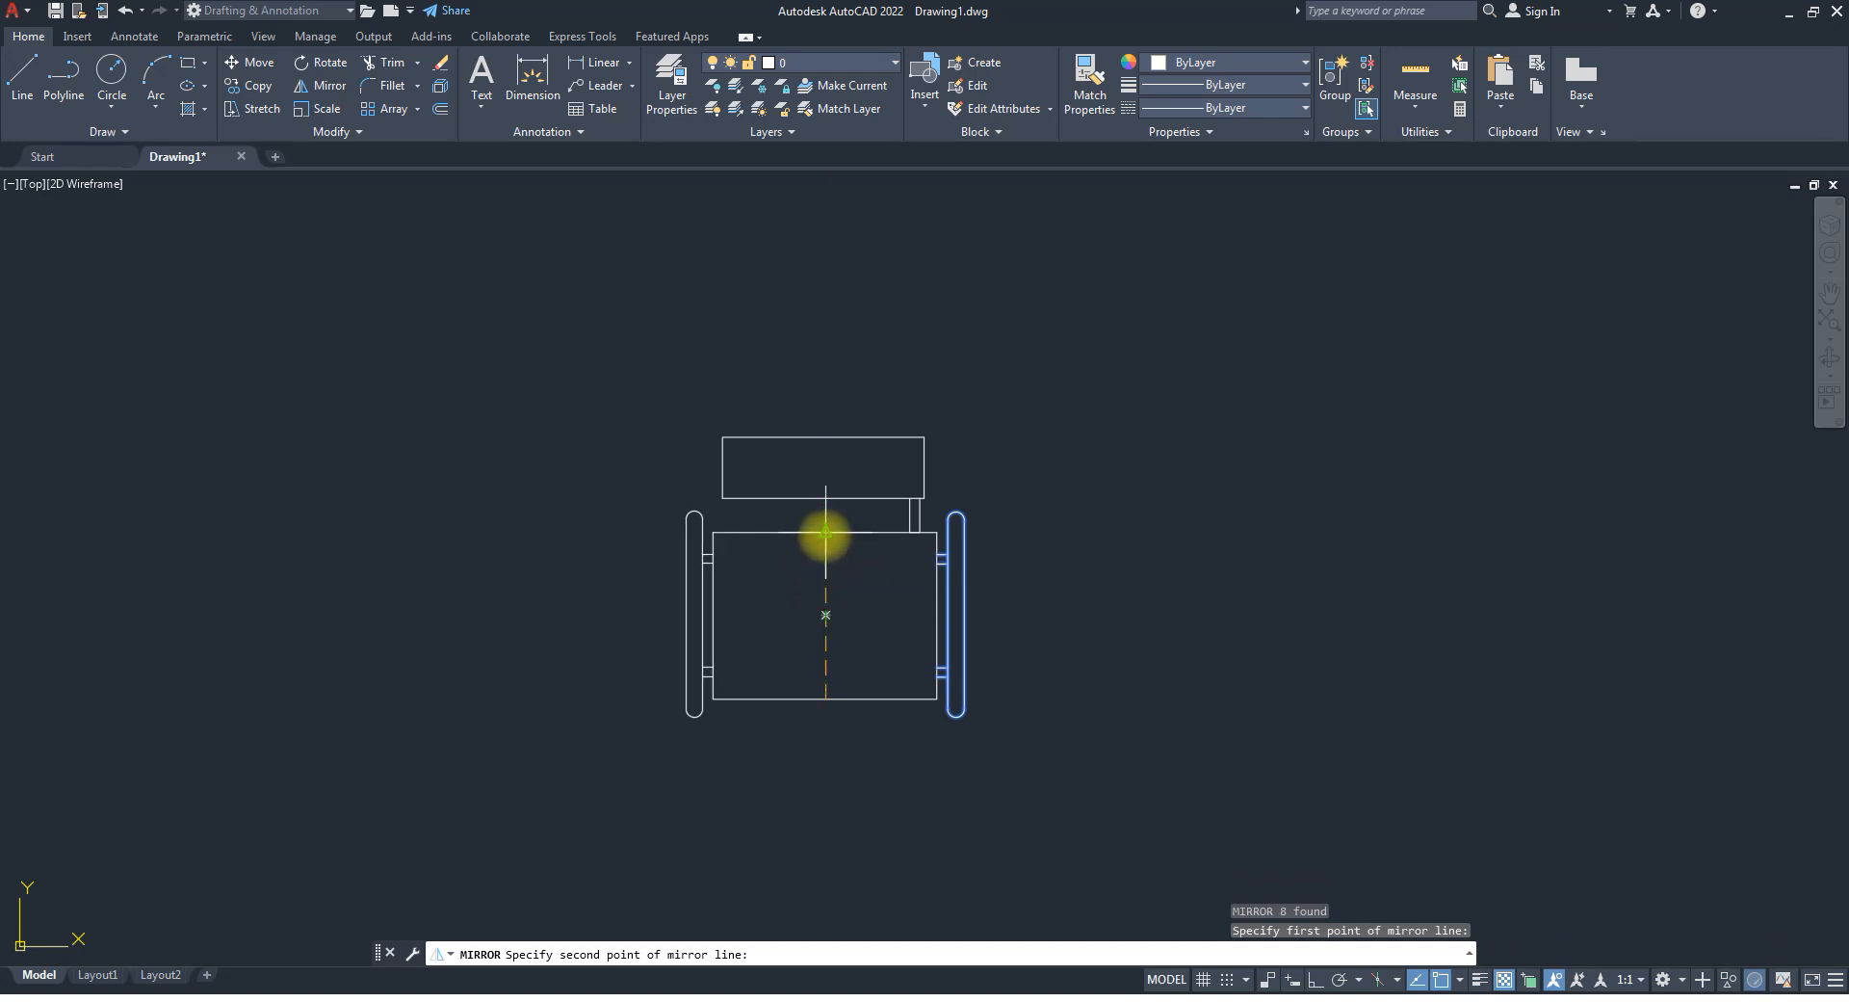
{"action": "key", "text": "Escape"}
{"action": "scroll", "coordinate": [982, 635], "scroll_direction": "up", "scroll_amount": 5}
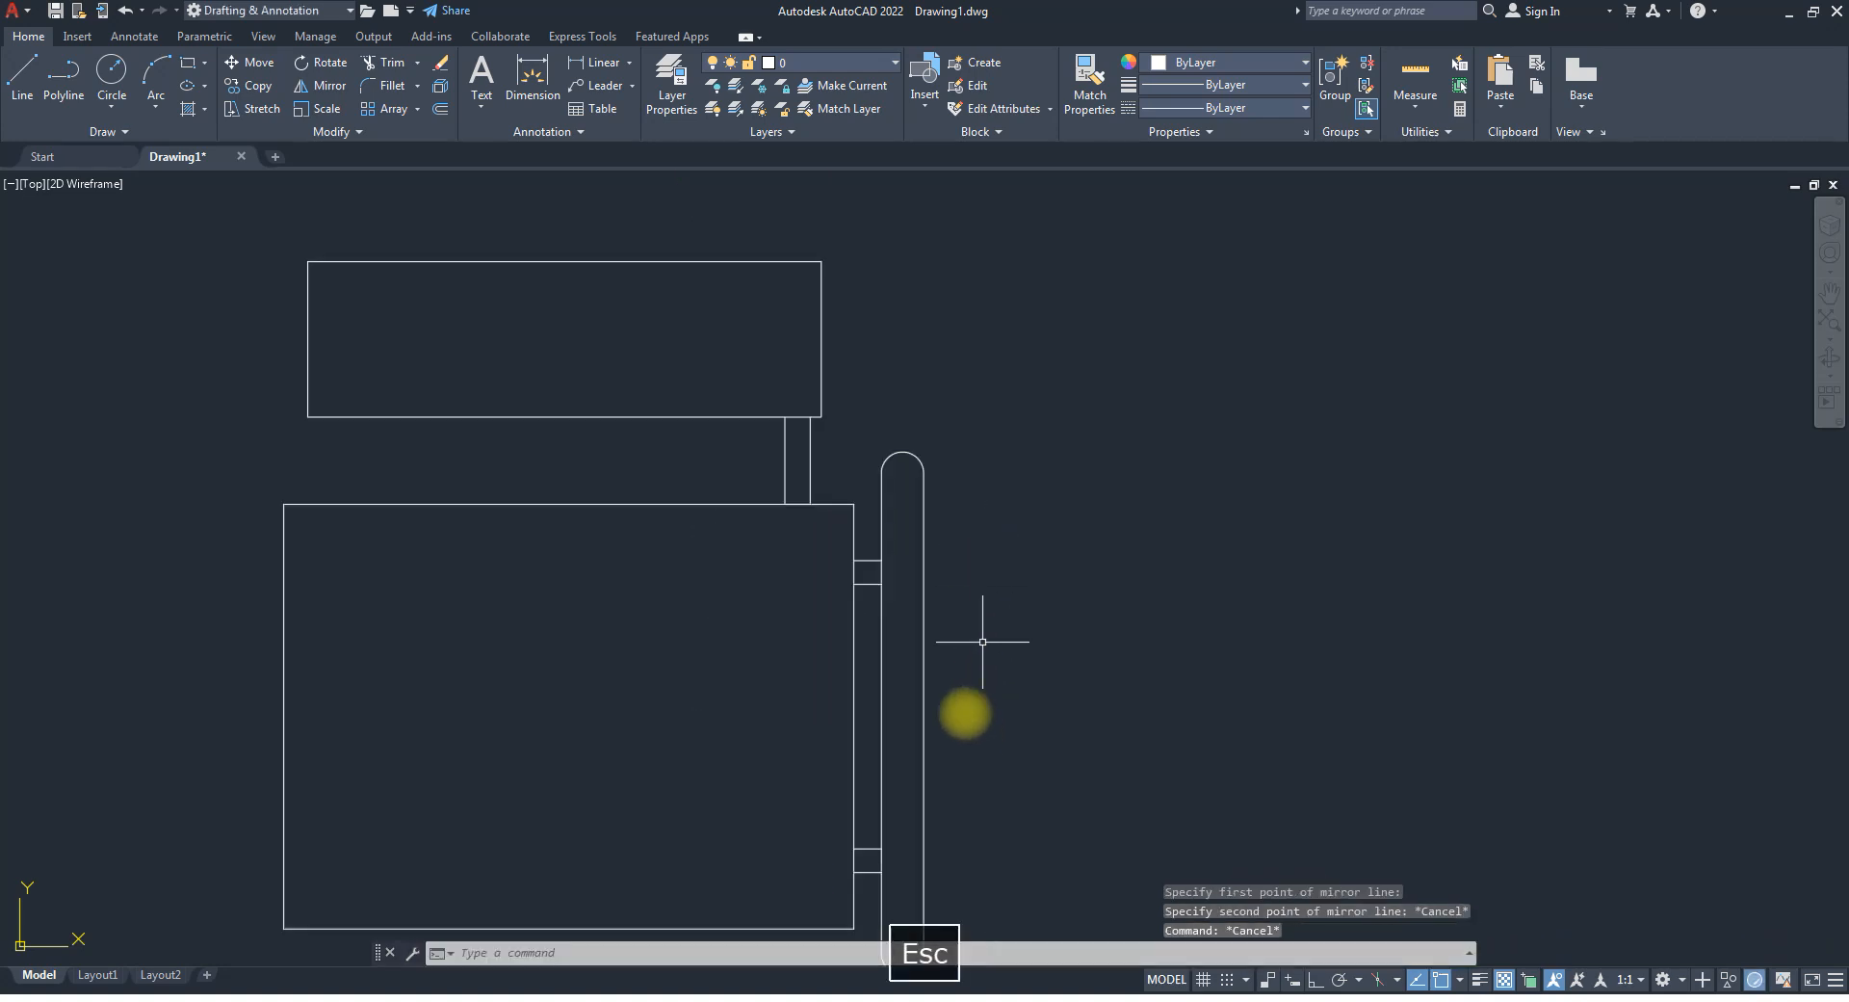
{"action": "scroll", "coordinate": [936, 689], "scroll_direction": "down", "scroll_amount": 2}
{"action": "left_click", "coordinate": [946, 876]}
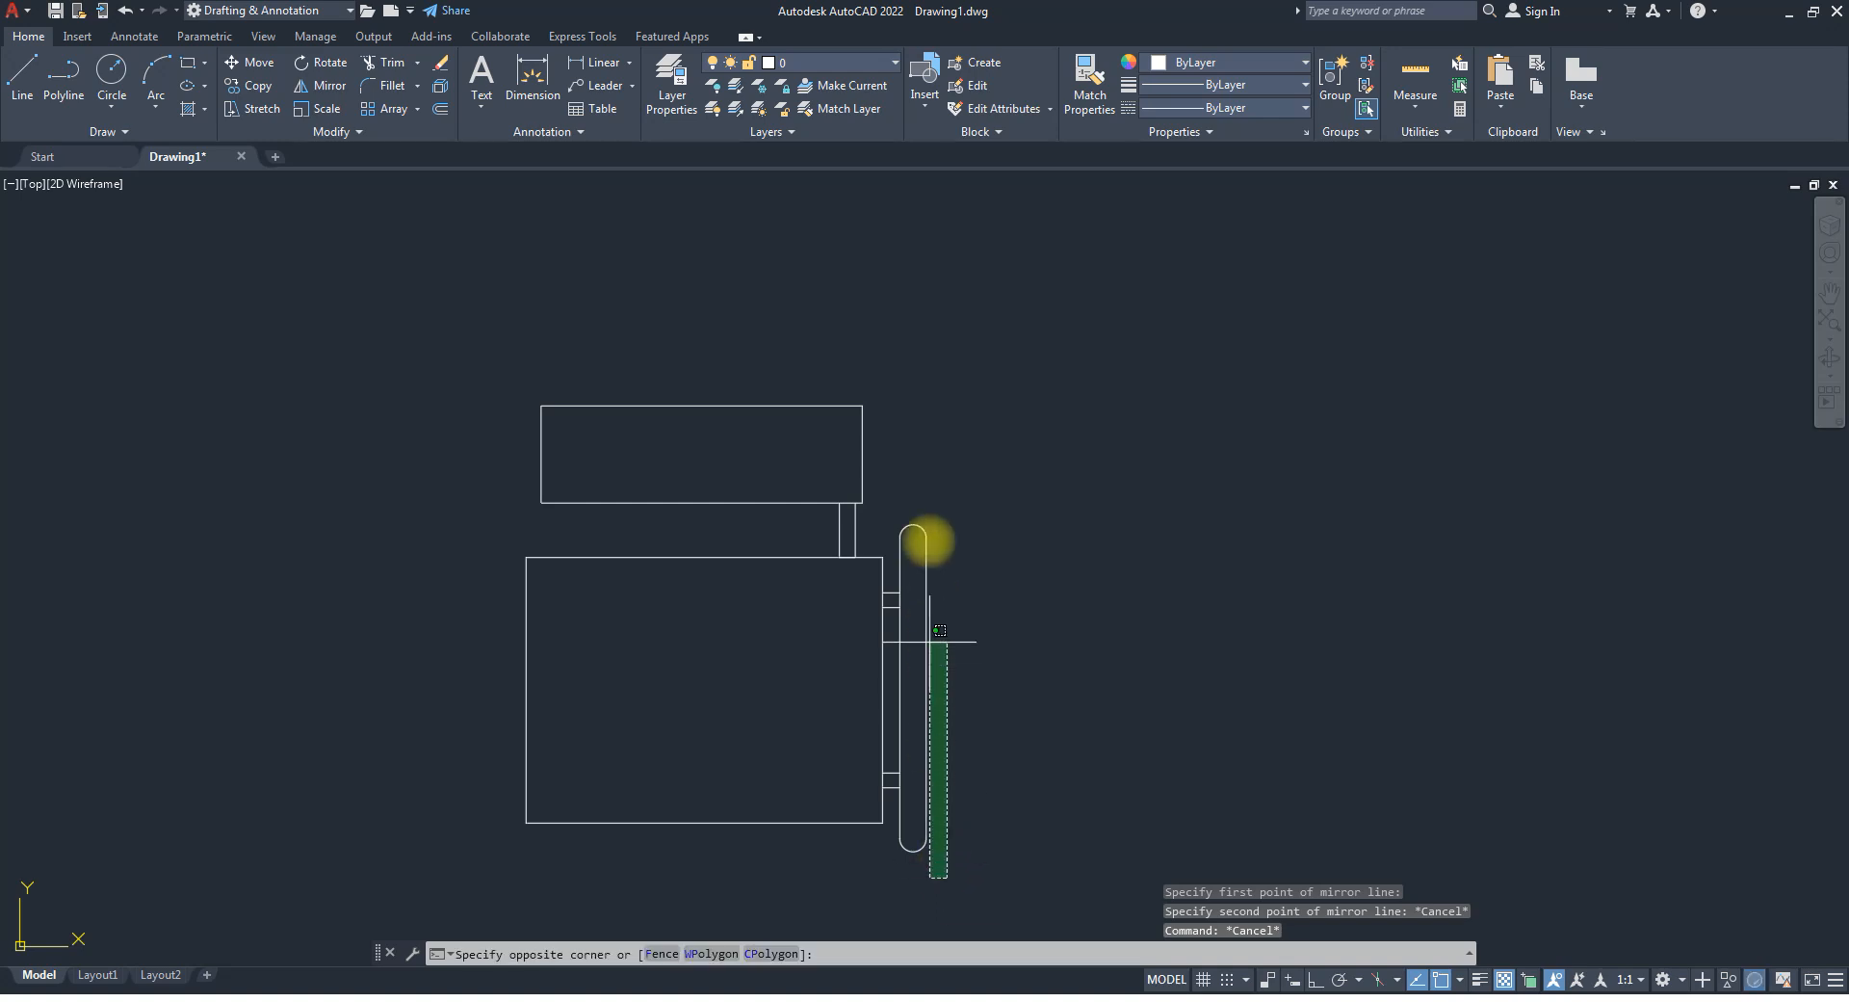
{"action": "left_click", "coordinate": [896, 457]}
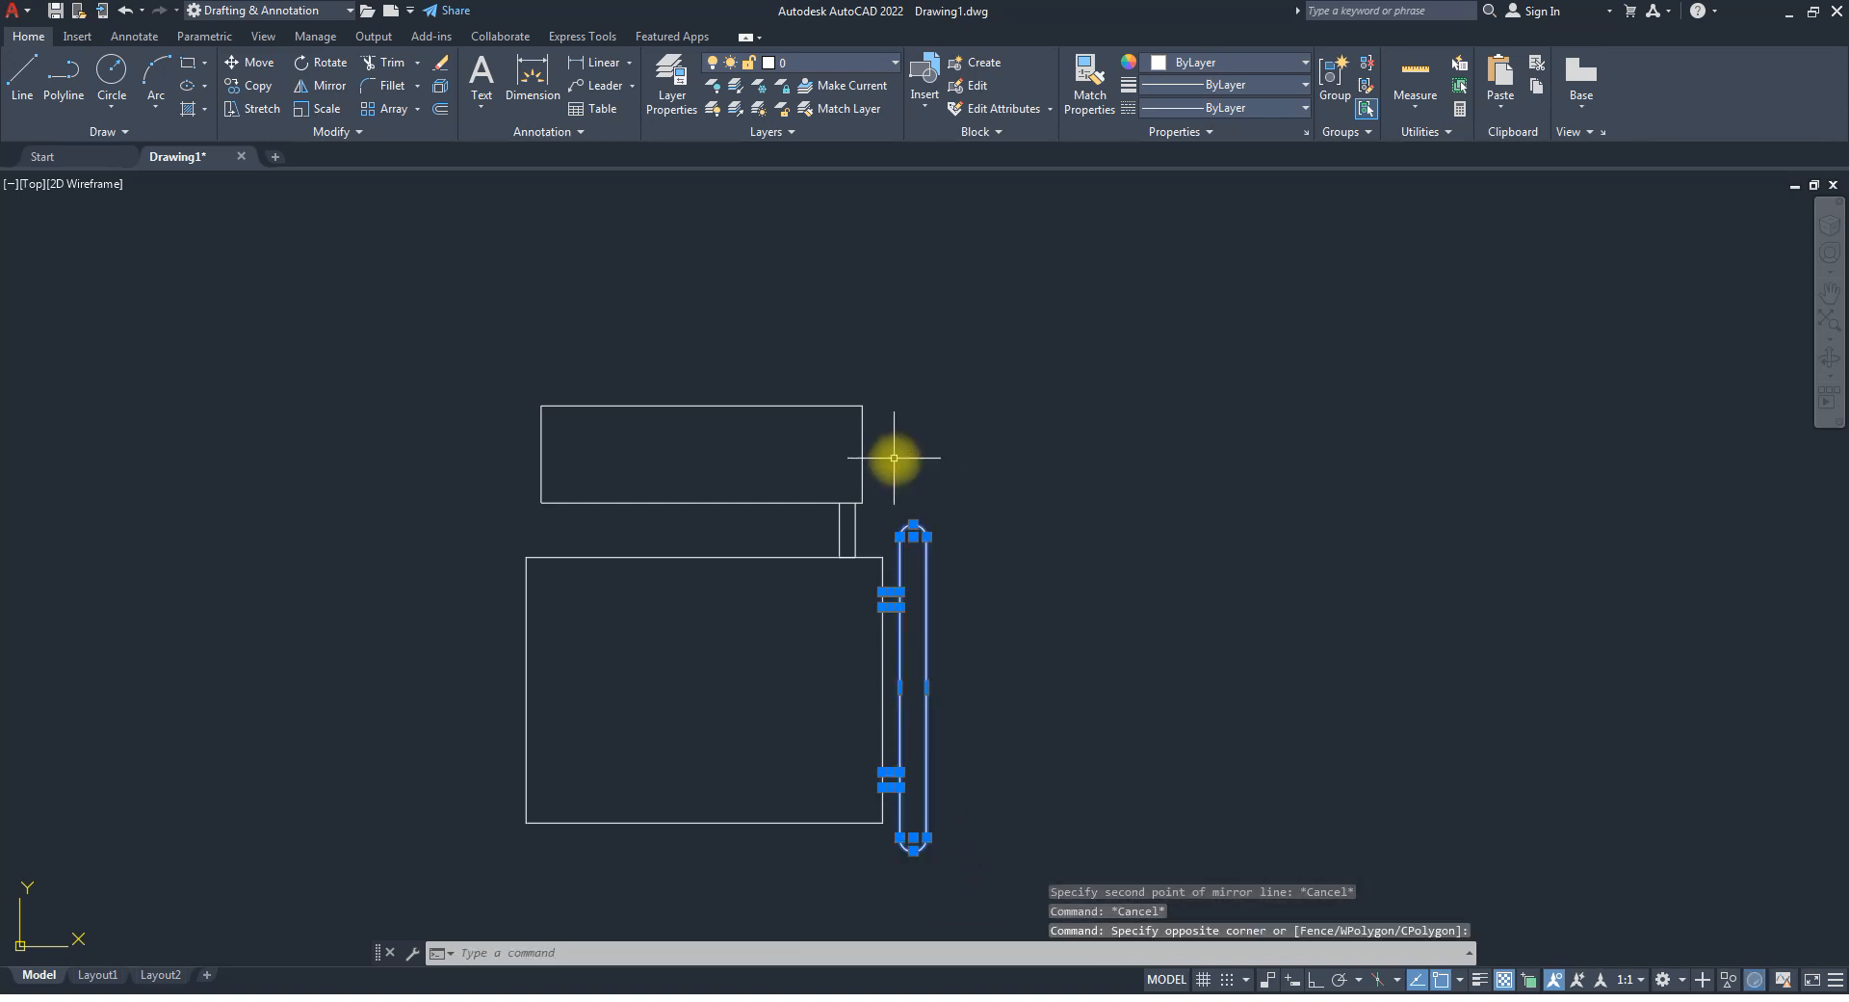
{"action": "left_click", "coordinate": [878, 530]}
{"action": "left_click", "coordinate": [824, 520]}
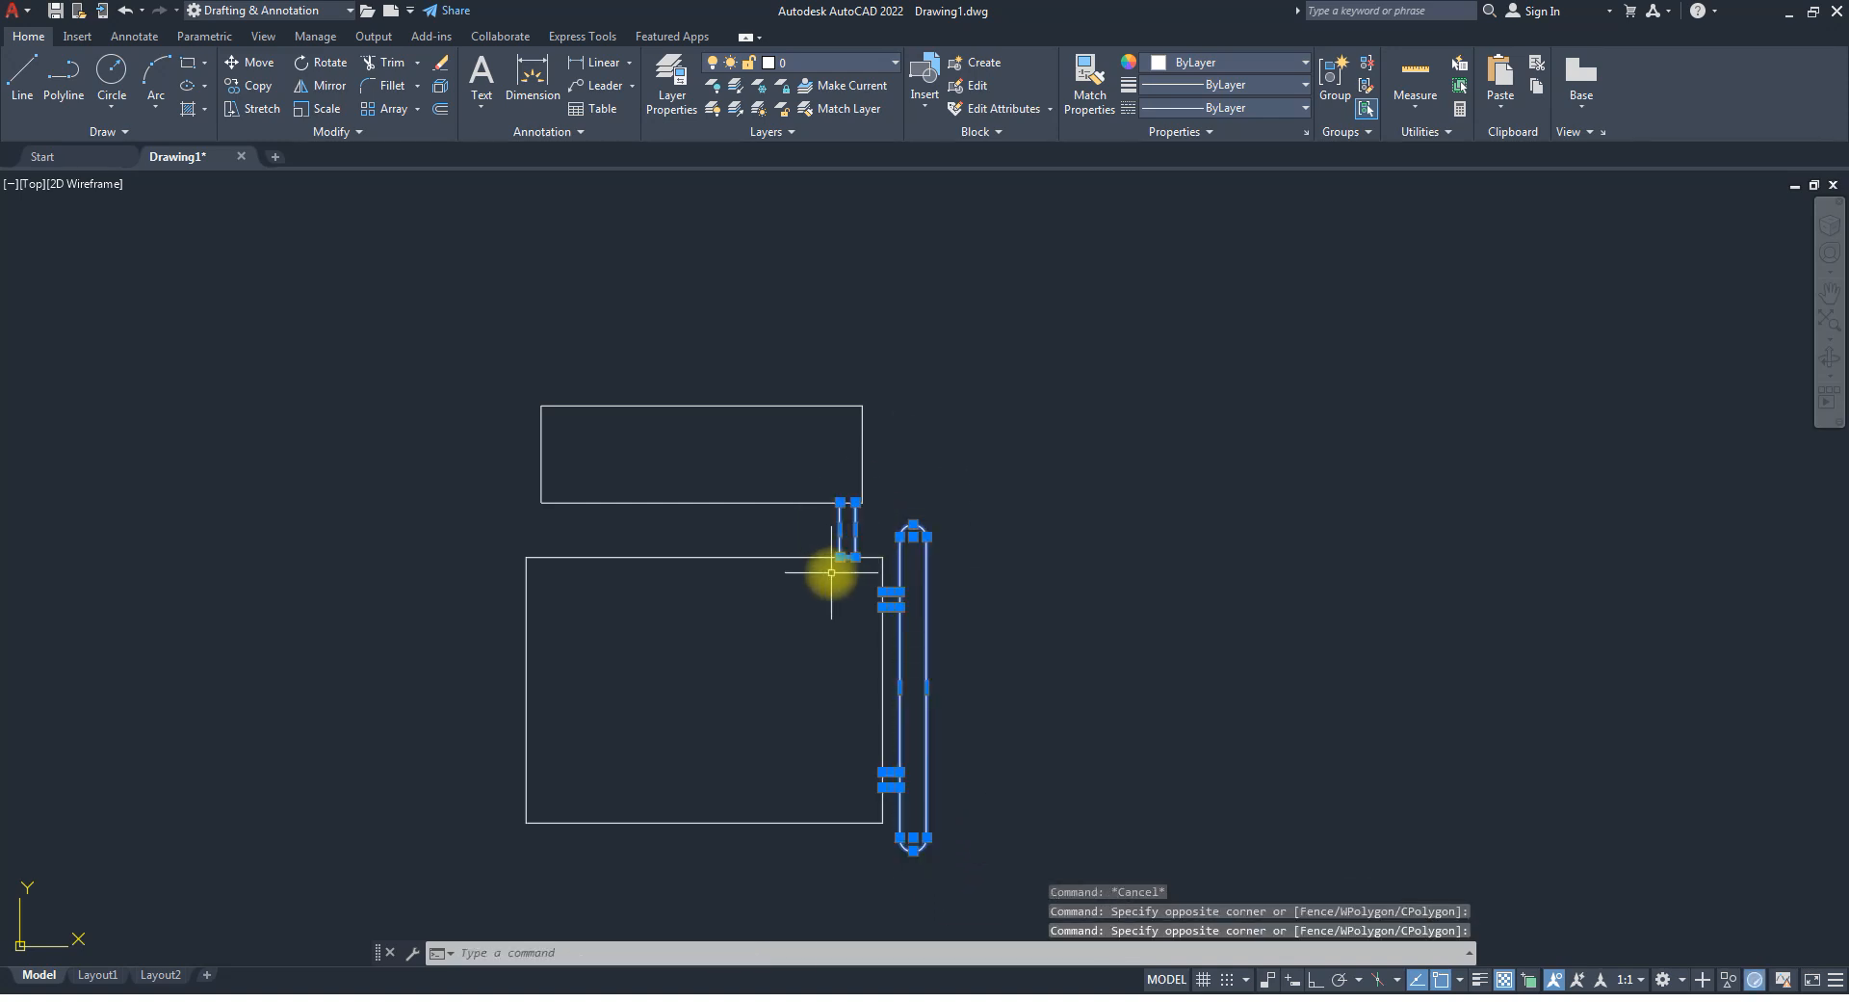
{"action": "type", "text": "mi"}
{"action": "key", "text": "Return"}
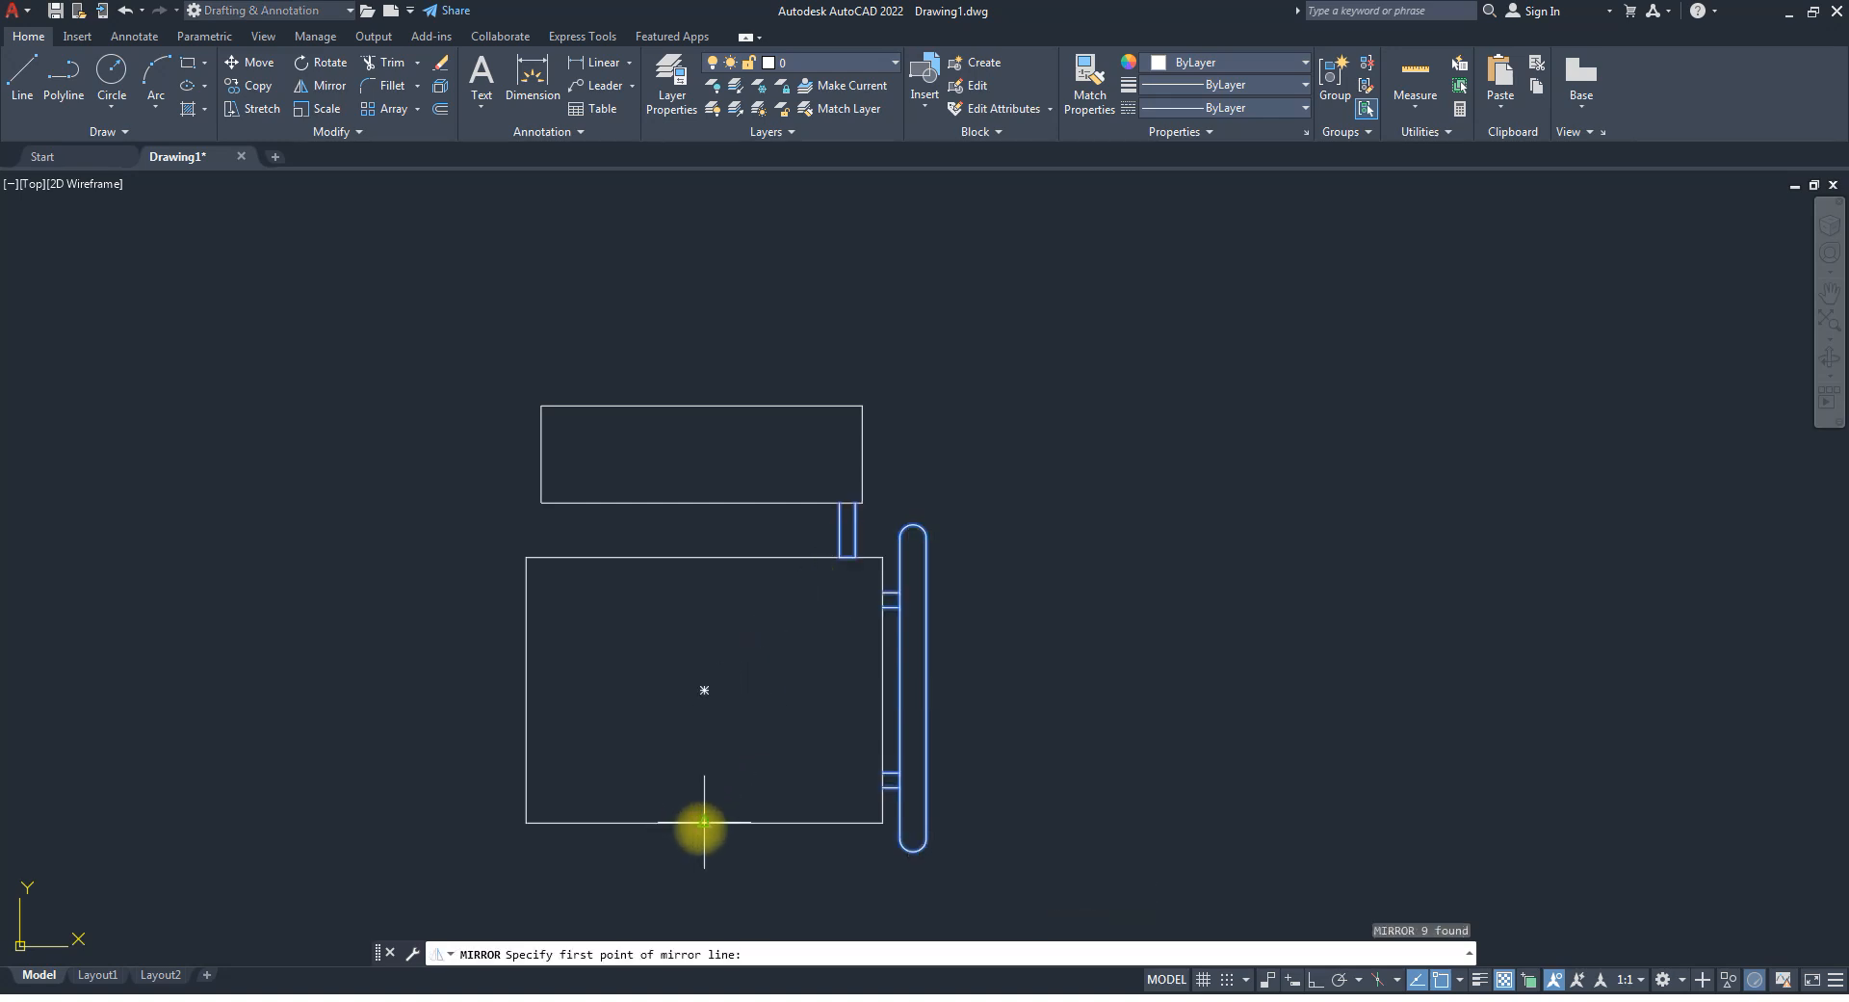
{"action": "left_click", "coordinate": [704, 822]}
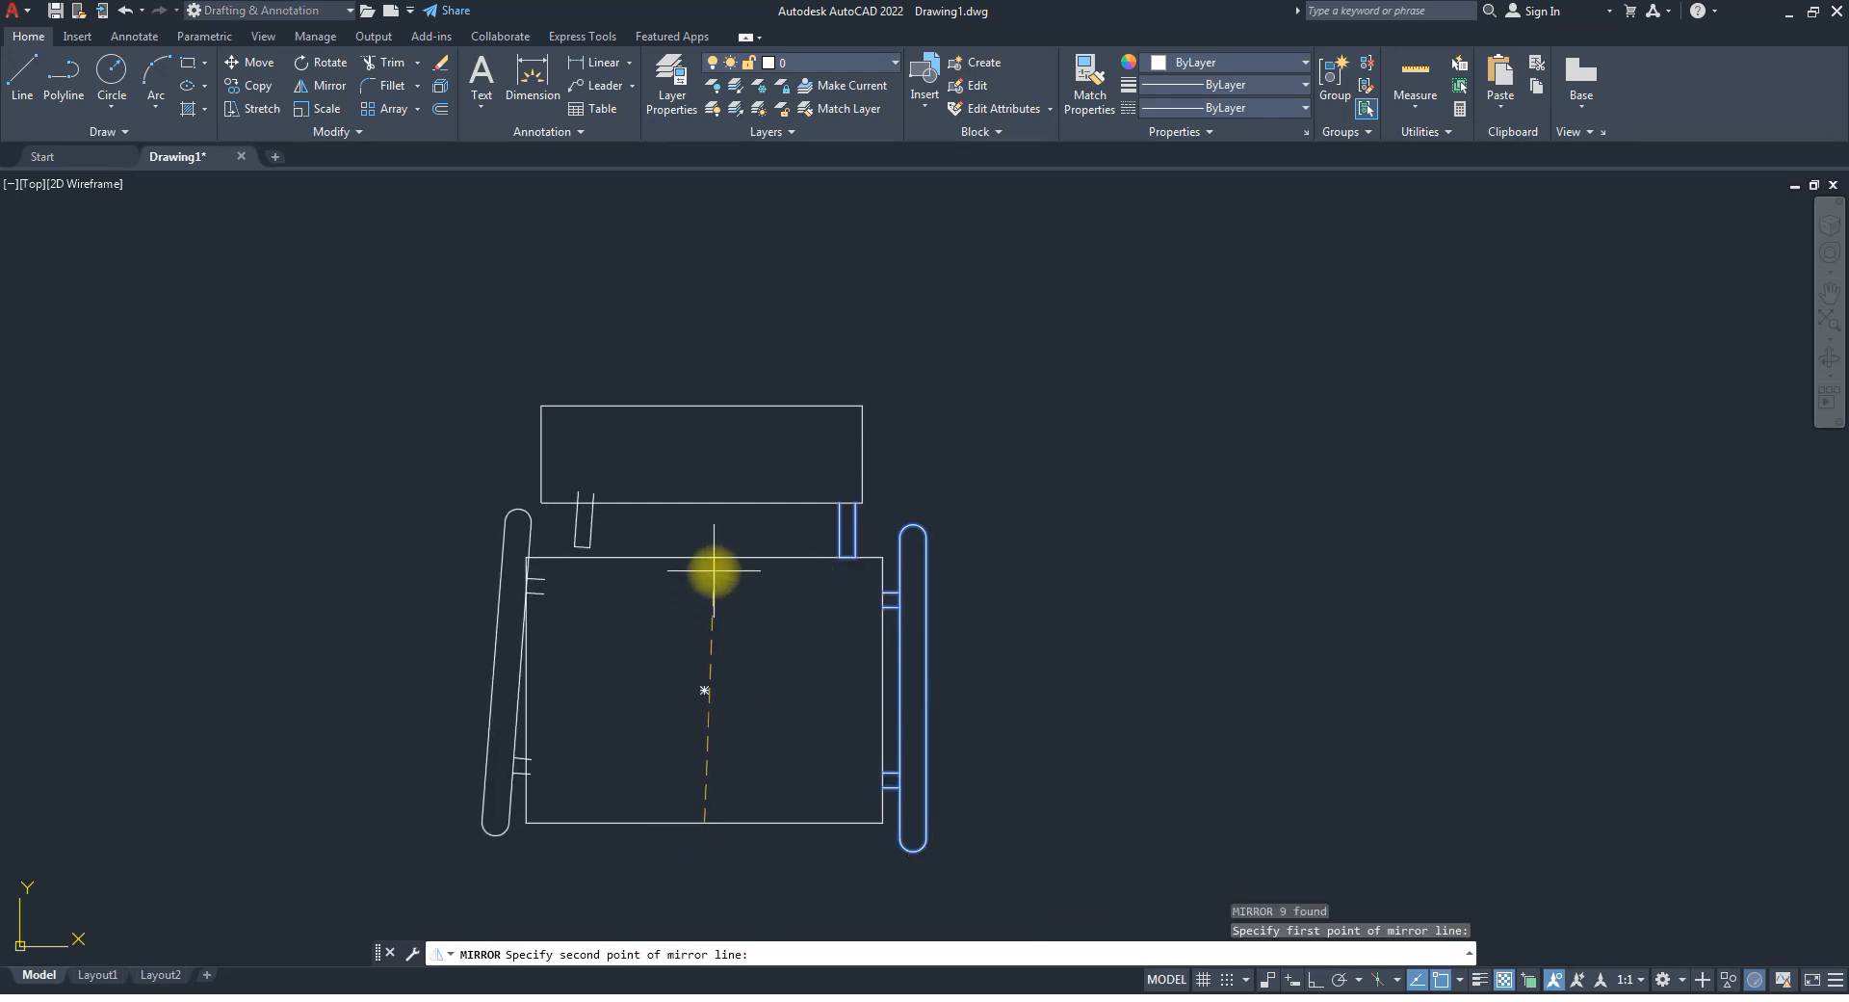
{"action": "key", "text": "F8"}
{"action": "left_click", "coordinate": [706, 458]}
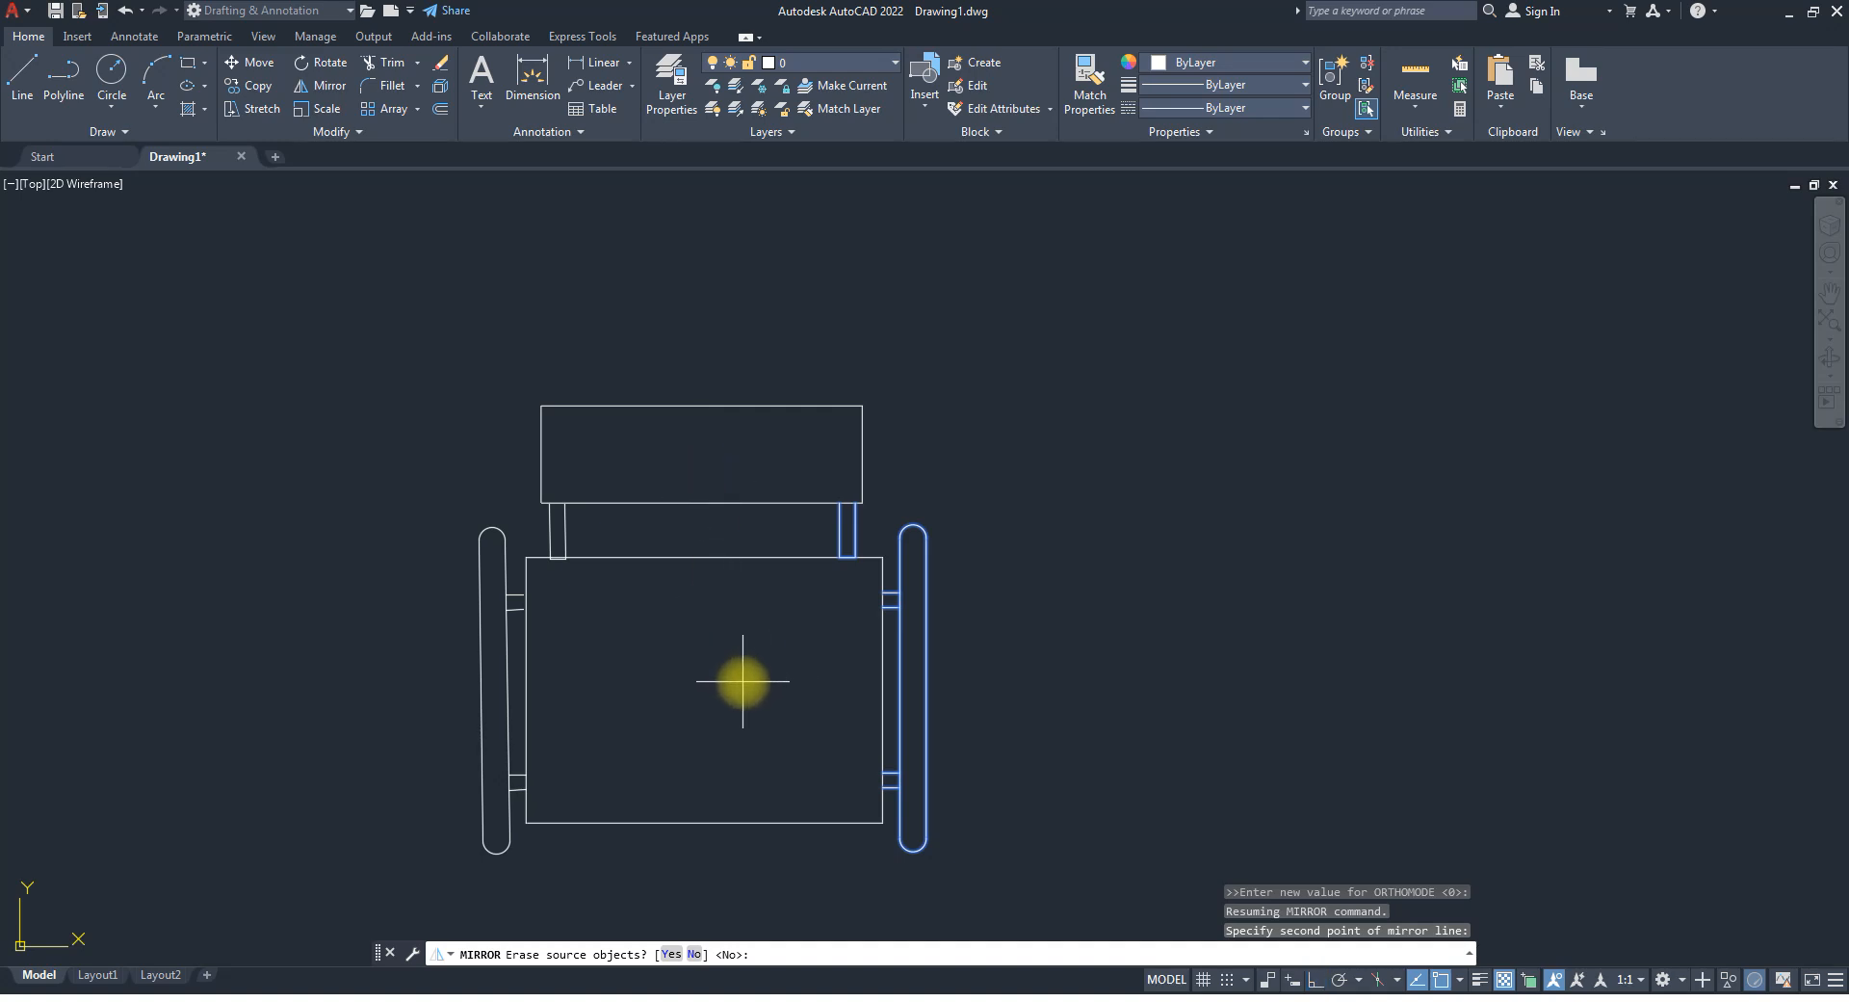
{"action": "key", "text": "Escape"}
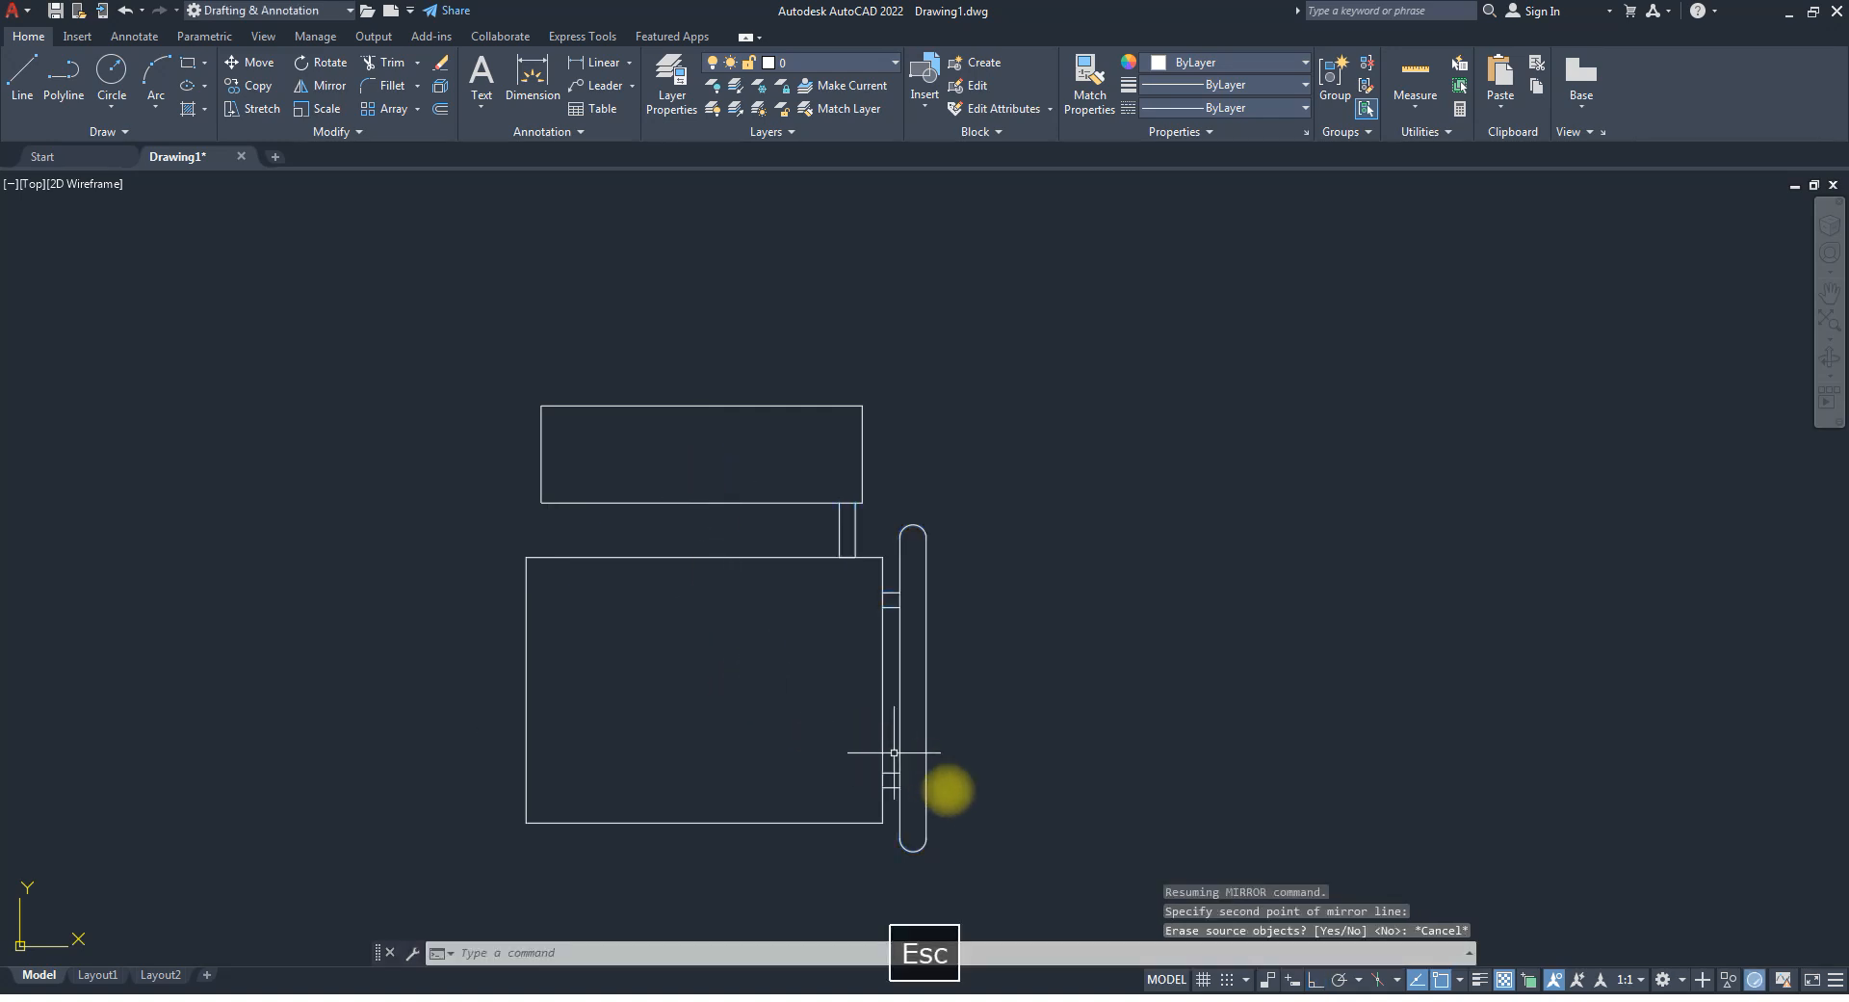
With Ortho on, mirror the rounded bar, its connector lines and the upper connecting post about the large rectangle's vertical centre line, keeping the originals.
{"action": "left_click", "coordinate": [1006, 902]}
{"action": "left_click", "coordinate": [901, 451]}
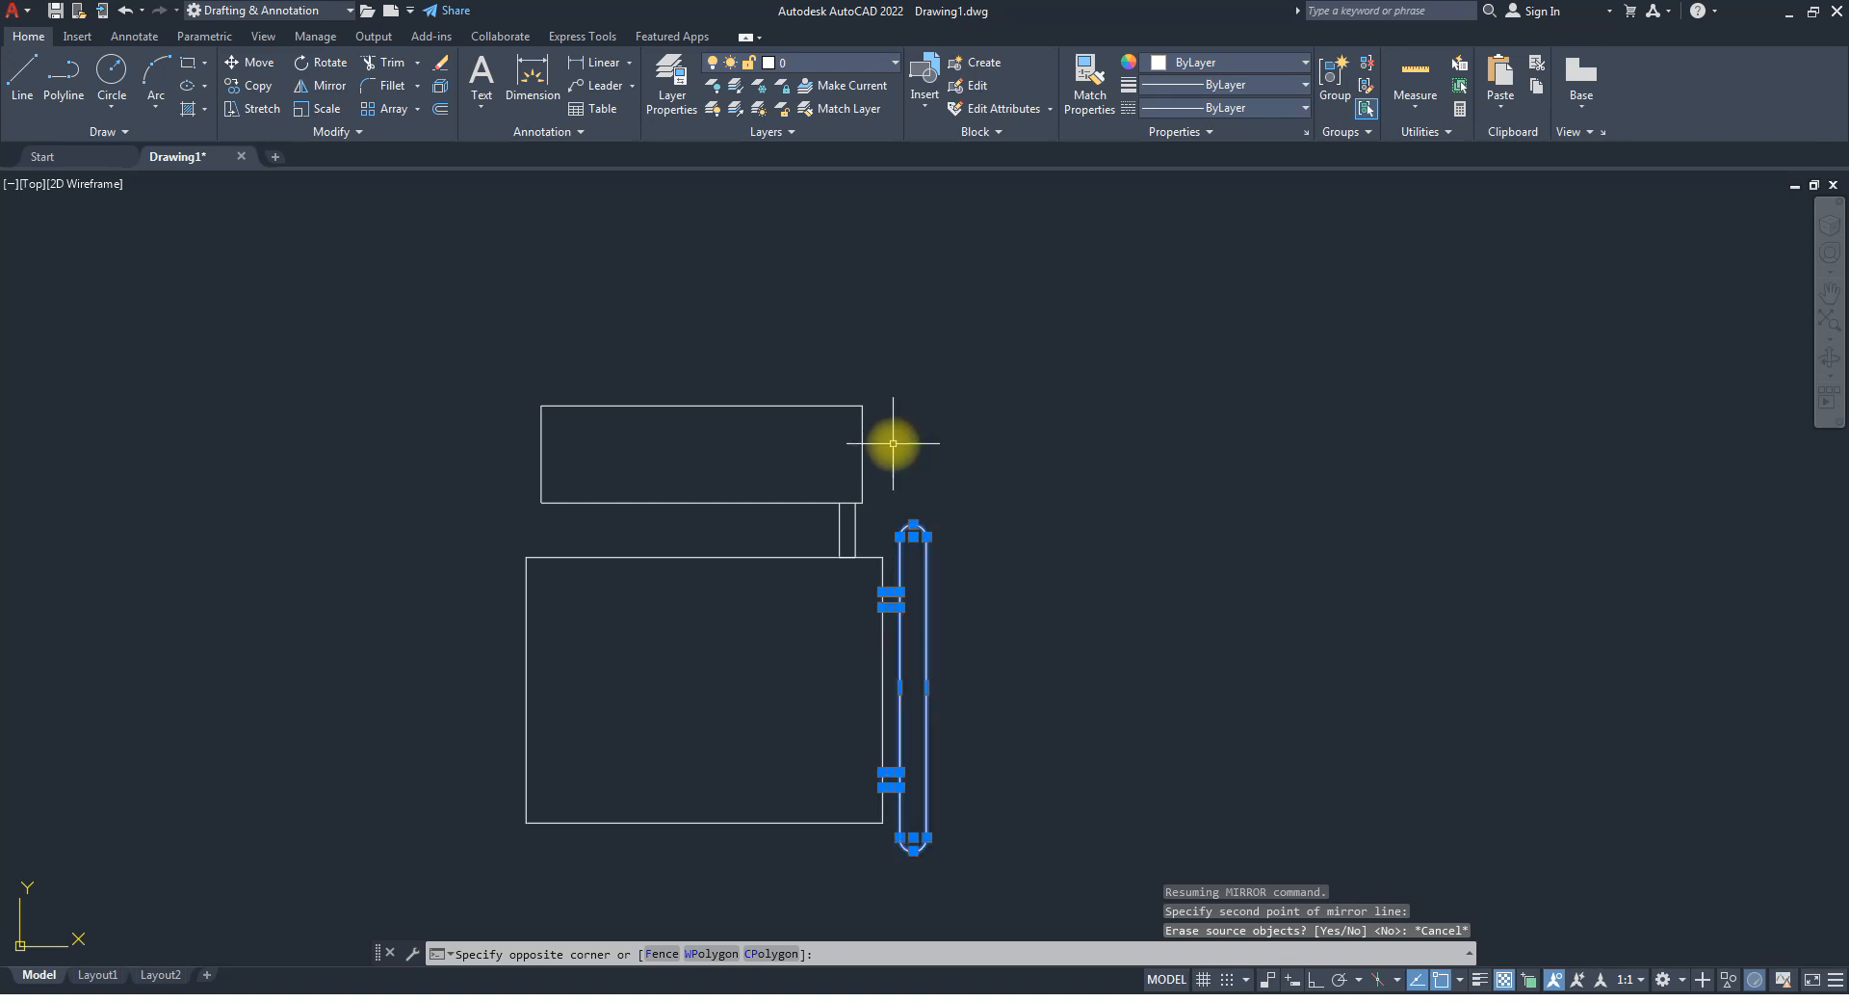
{"action": "left_click", "coordinate": [873, 544]}
{"action": "left_click", "coordinate": [805, 520]}
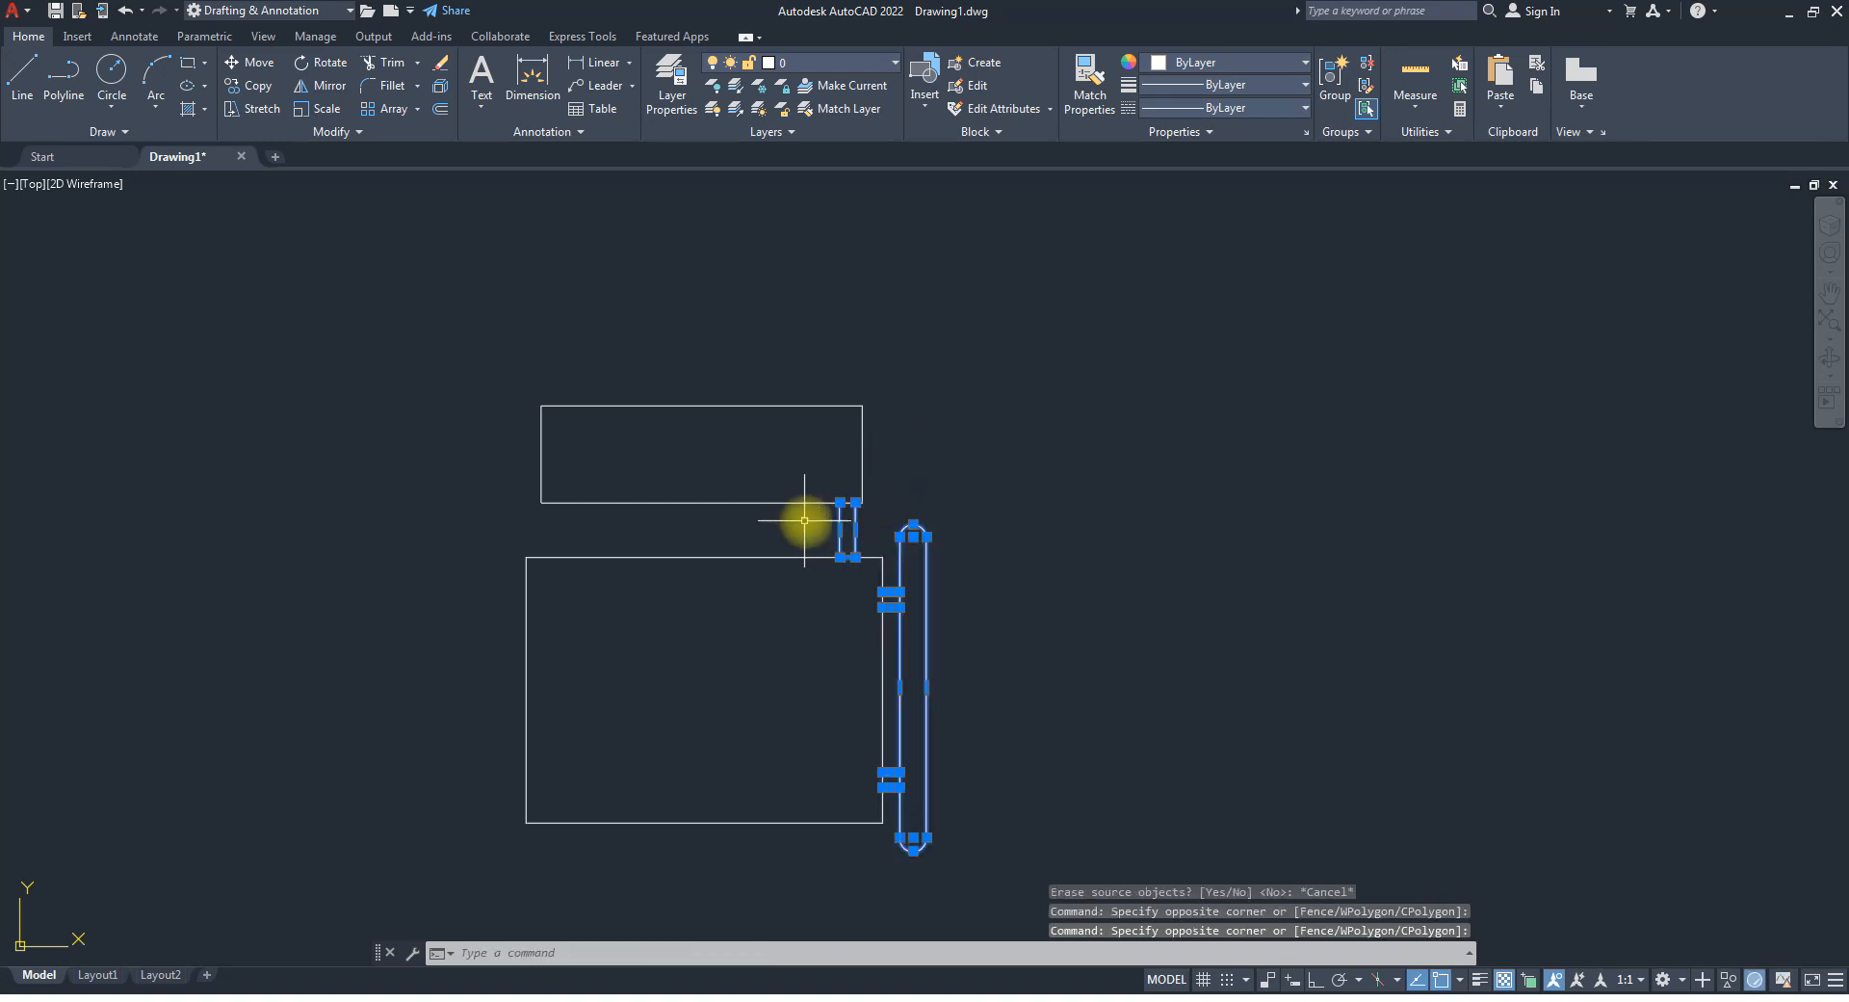
{"action": "left_click", "coordinate": [359, 131]}
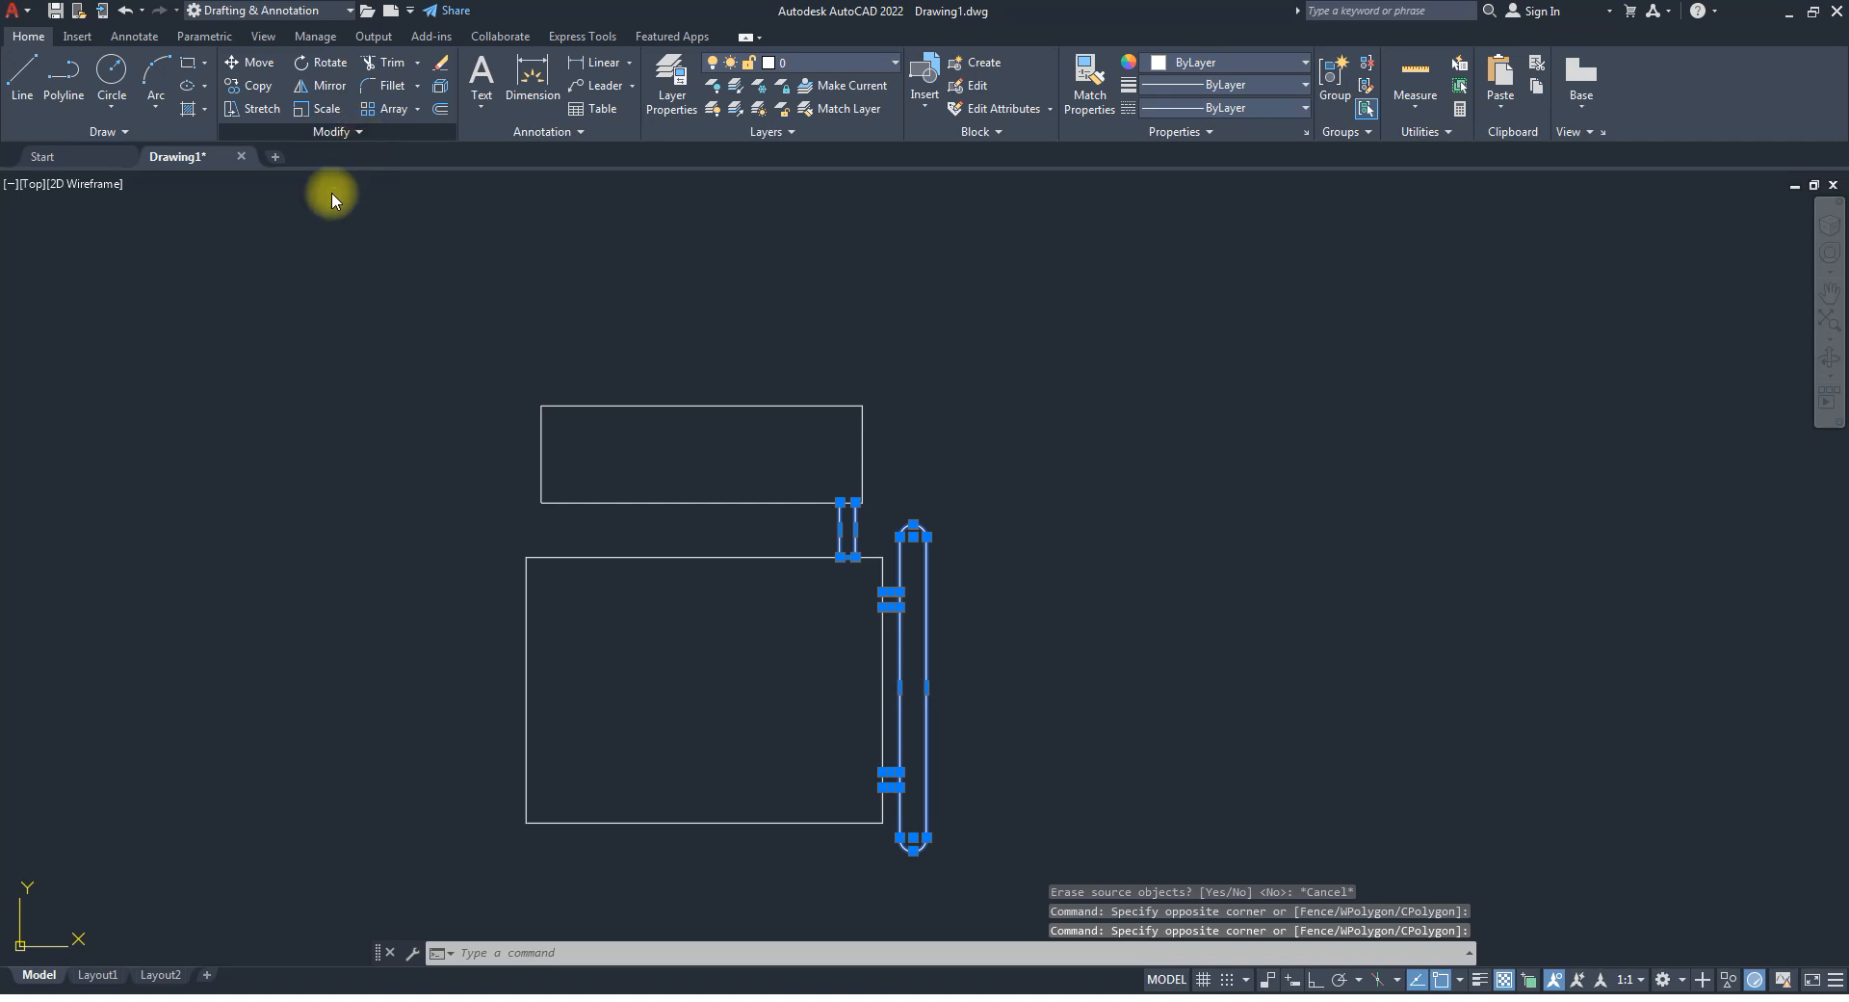
{"action": "left_click", "coordinate": [337, 92]}
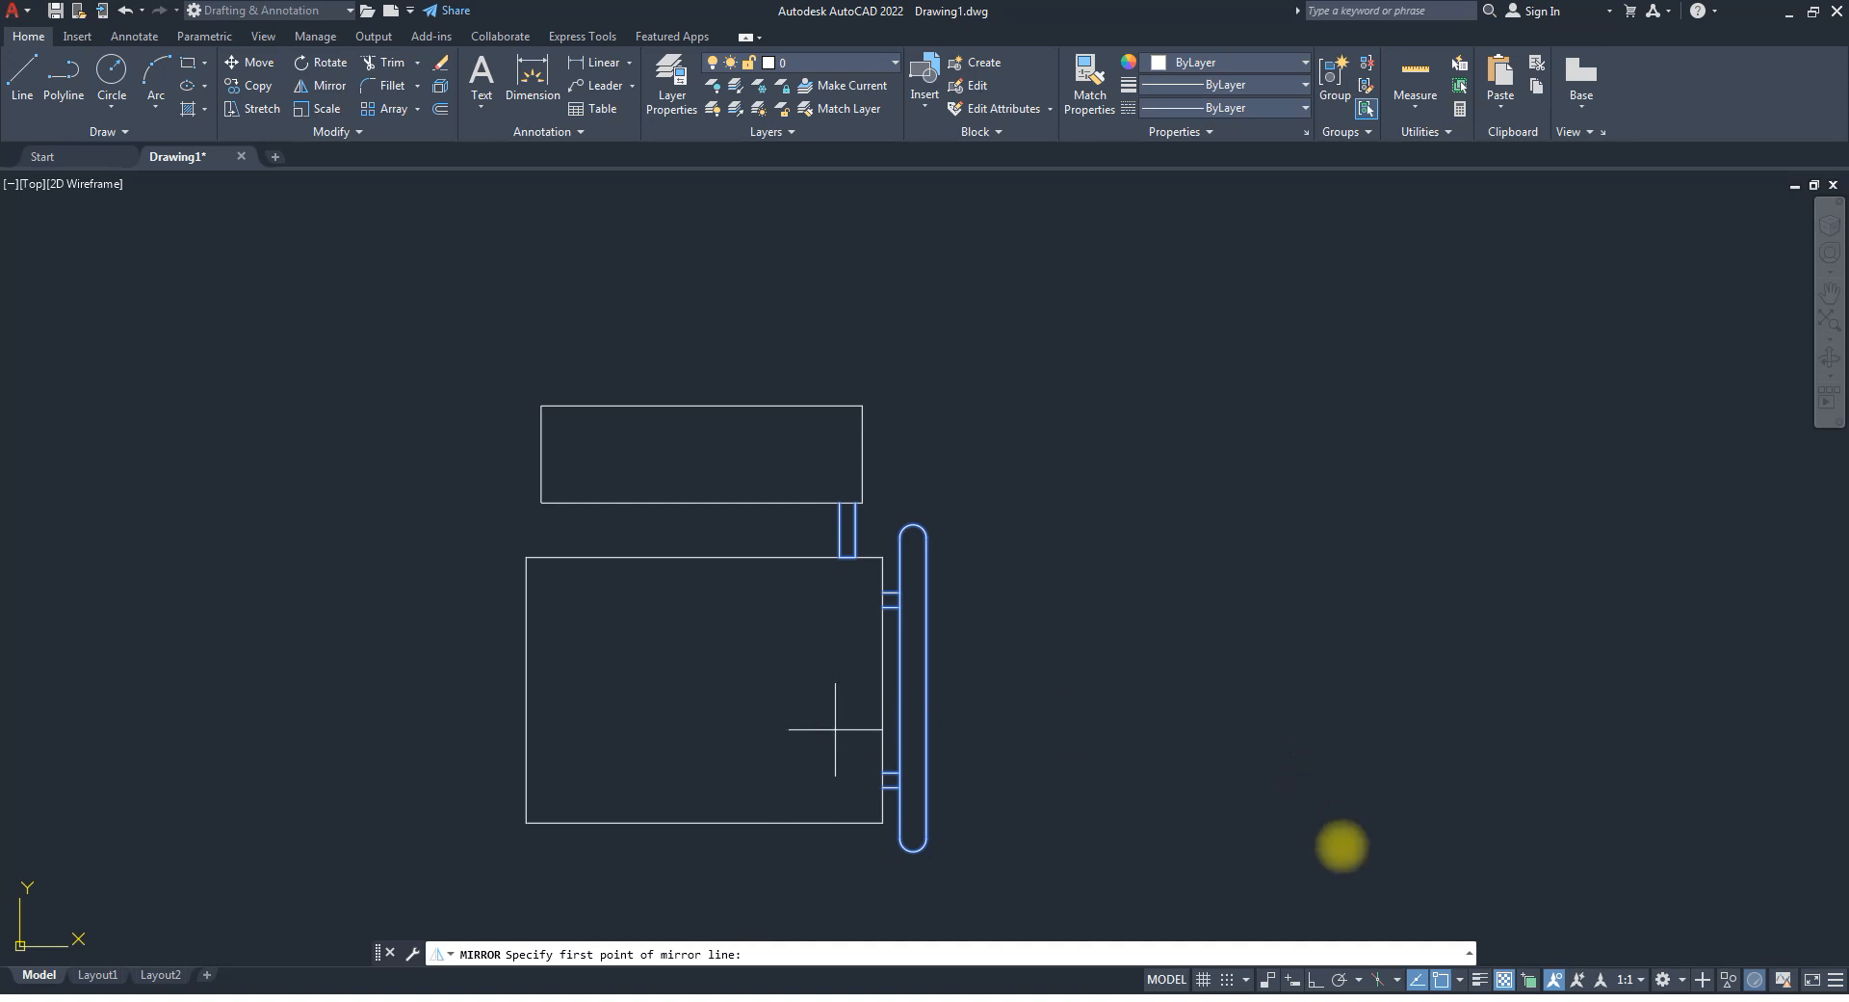
{"action": "left_click", "coordinate": [1316, 978]}
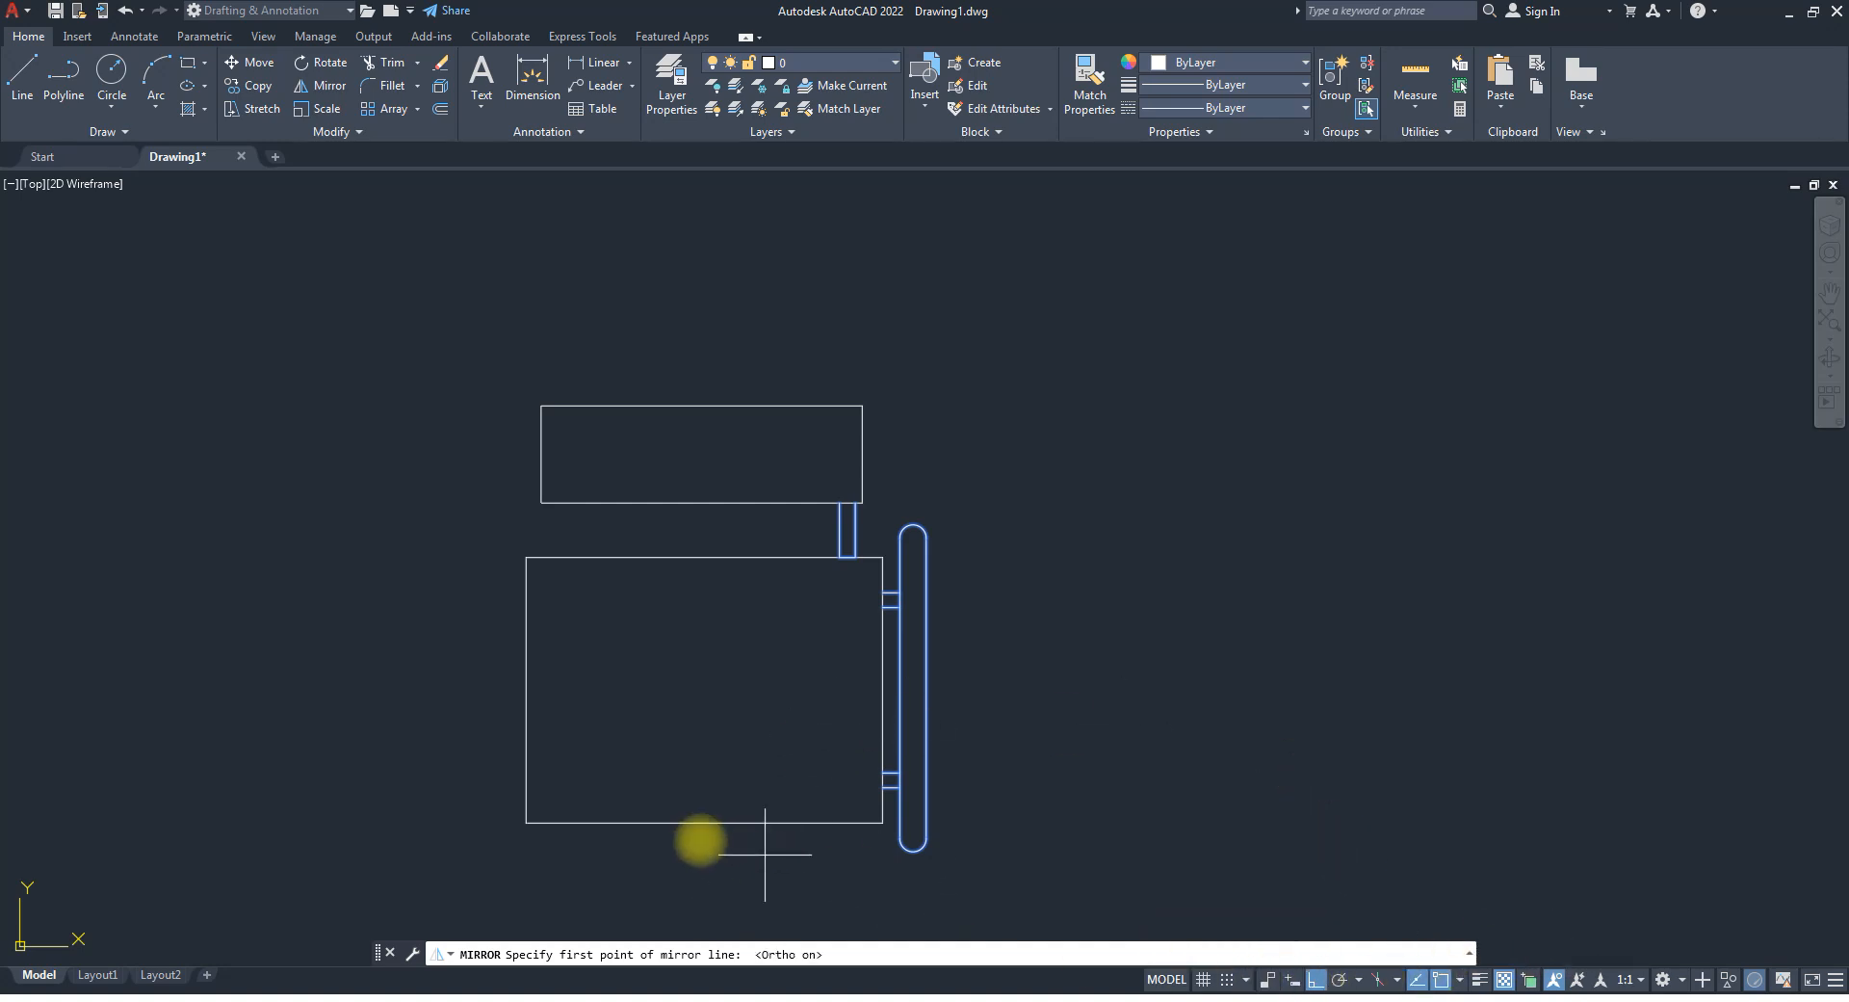
{"action": "left_click", "coordinate": [706, 821]}
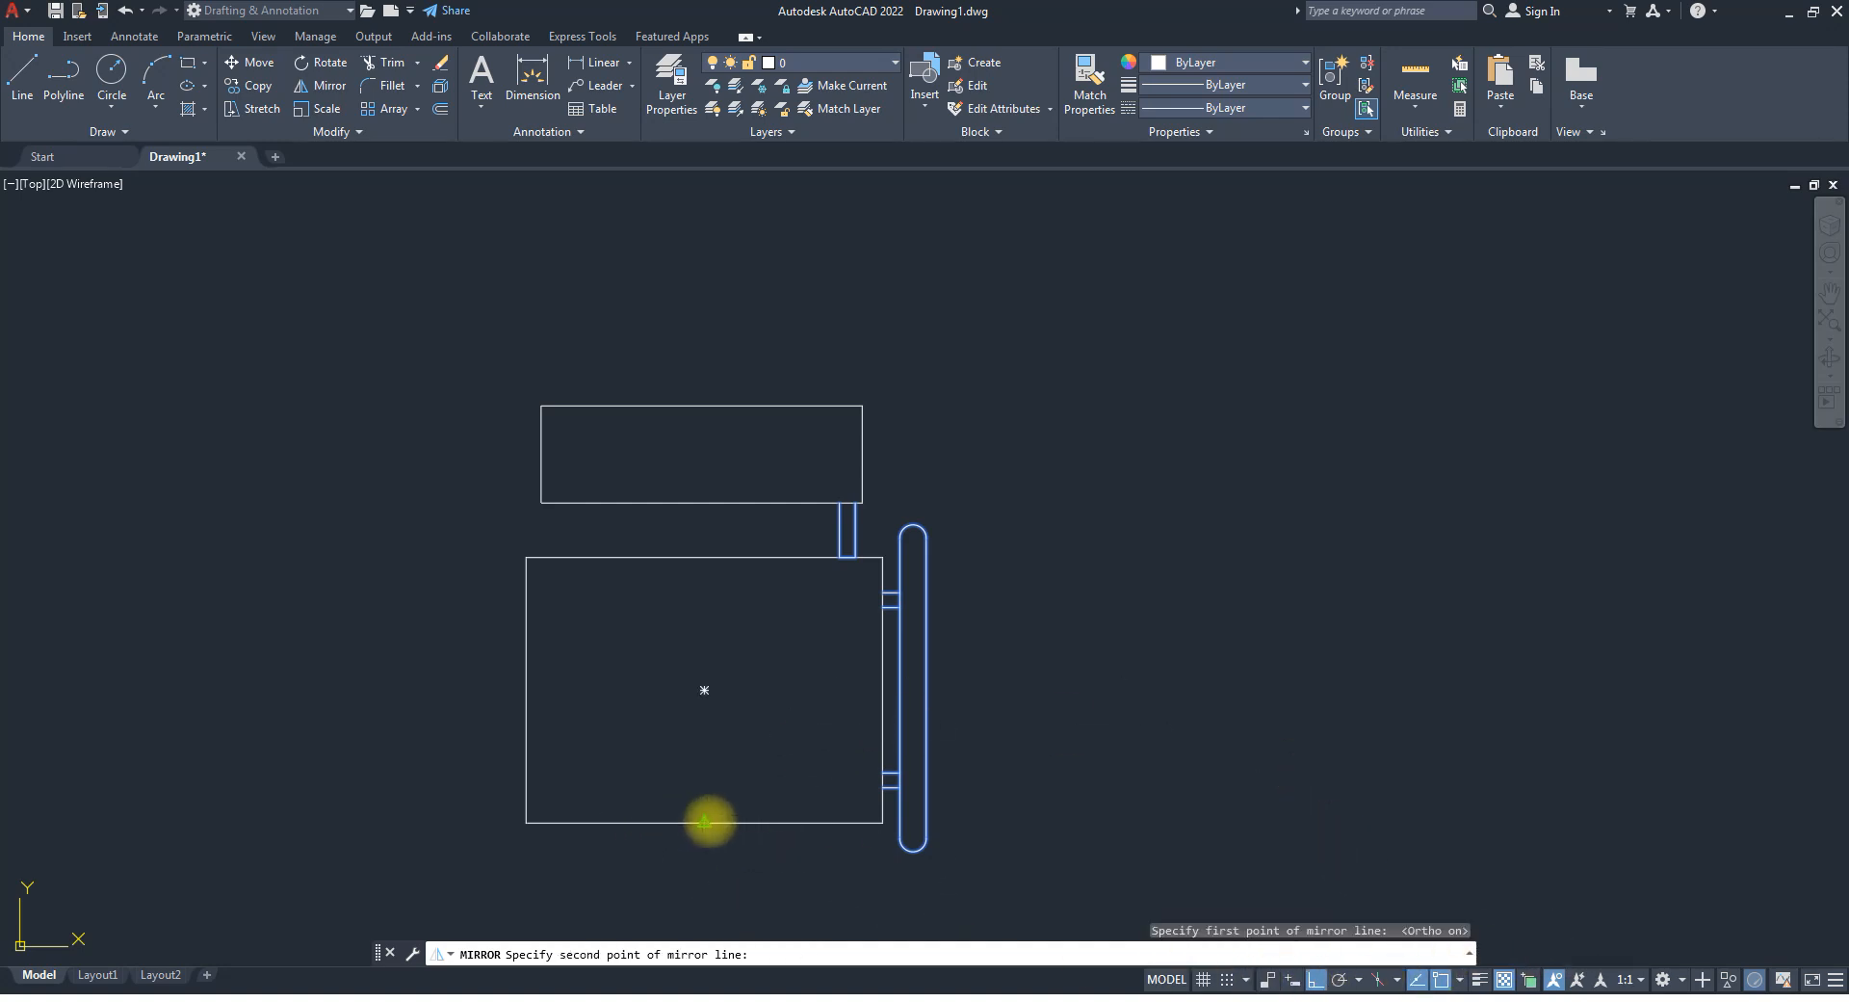
{"action": "left_click", "coordinate": [705, 759]}
{"action": "key", "text": "Return"}
{"action": "scroll", "coordinate": [784, 689], "scroll_direction": "down", "scroll_amount": 3}
{"action": "scroll", "coordinate": [788, 708], "scroll_direction": "up", "scroll_amount": 4}
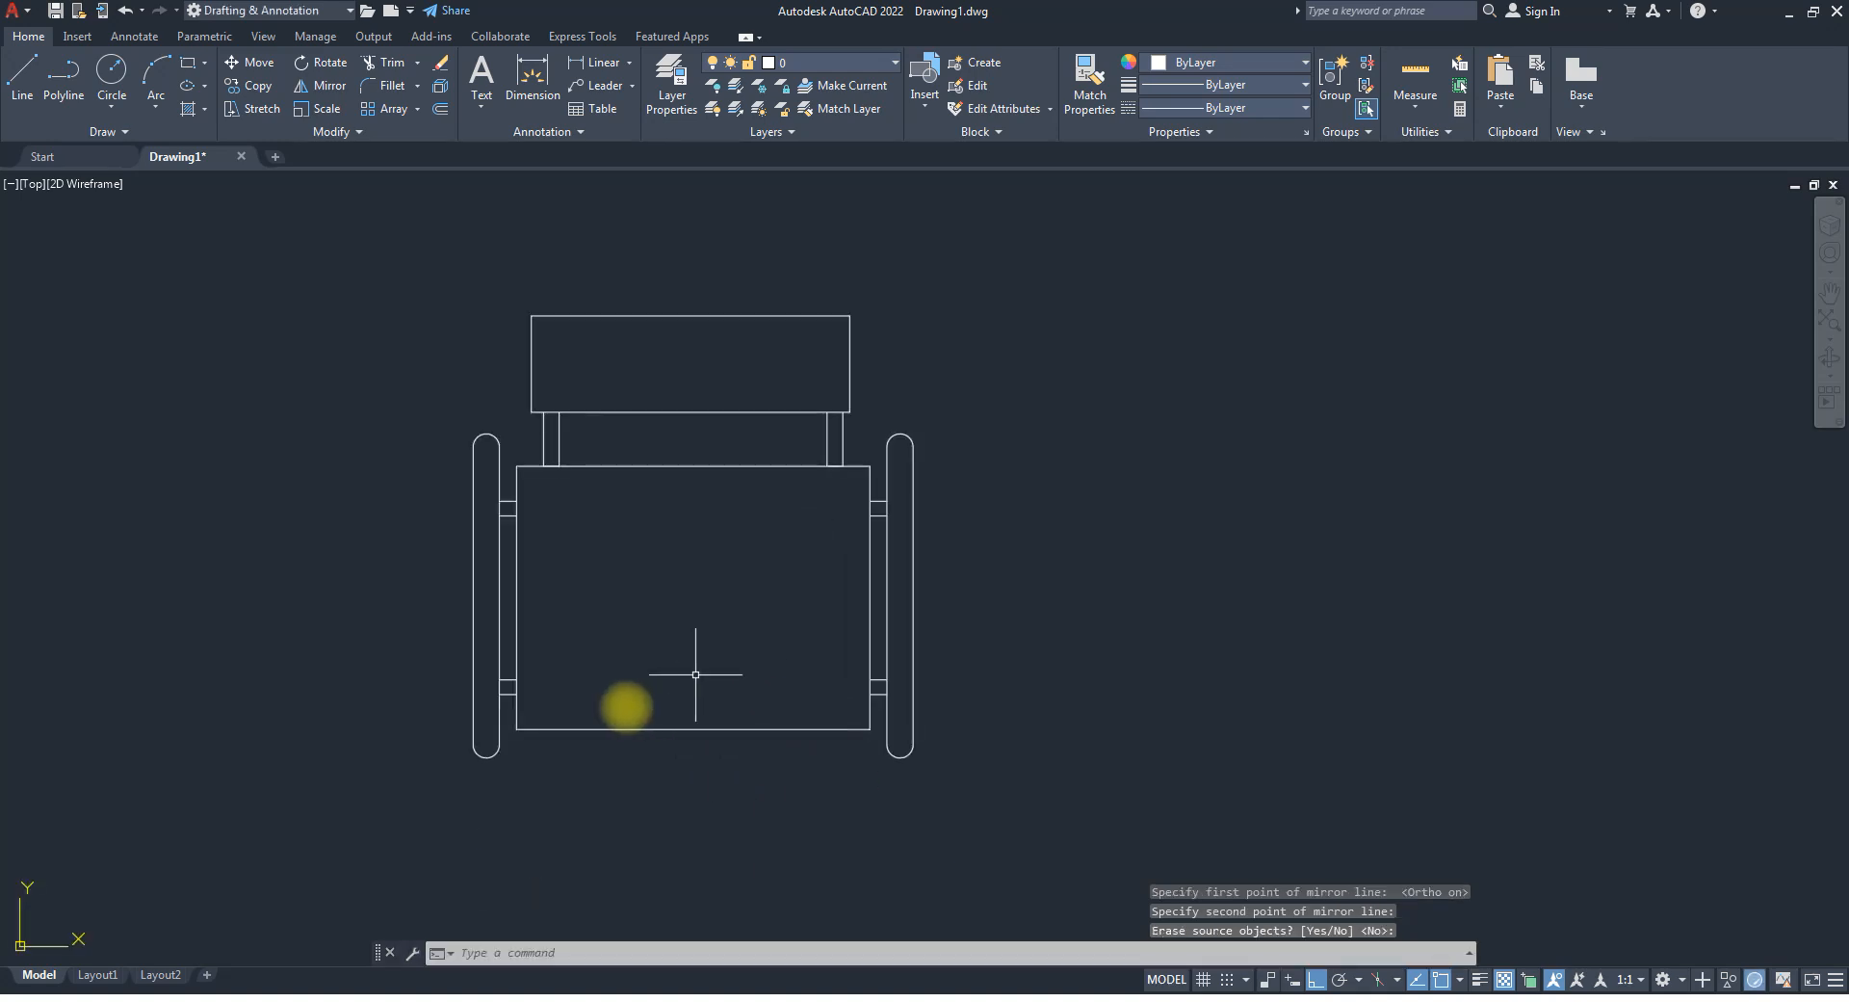
{"action": "scroll", "coordinate": [576, 732], "scroll_direction": "up", "scroll_amount": 2}
{"action": "type", "text": "f"}
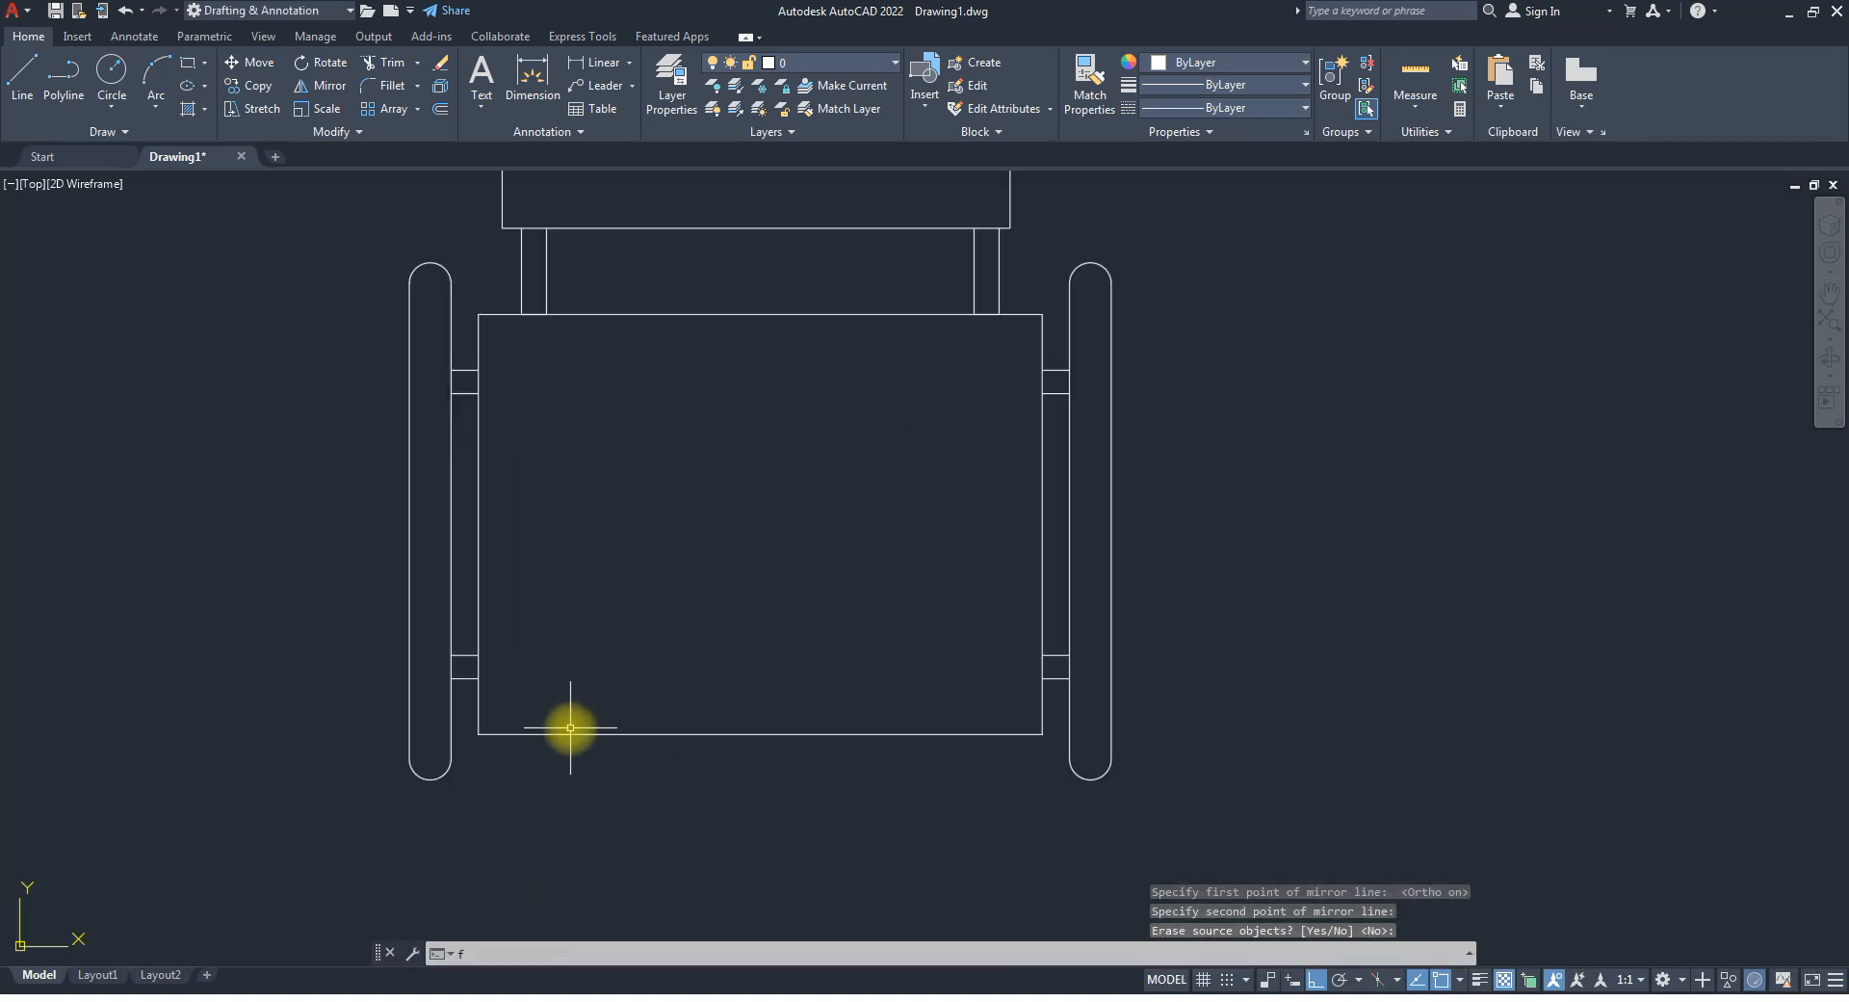
{"action": "key", "text": "Escape"}
{"action": "key", "text": "Escape"}
{"action": "key", "text": "Escape"}
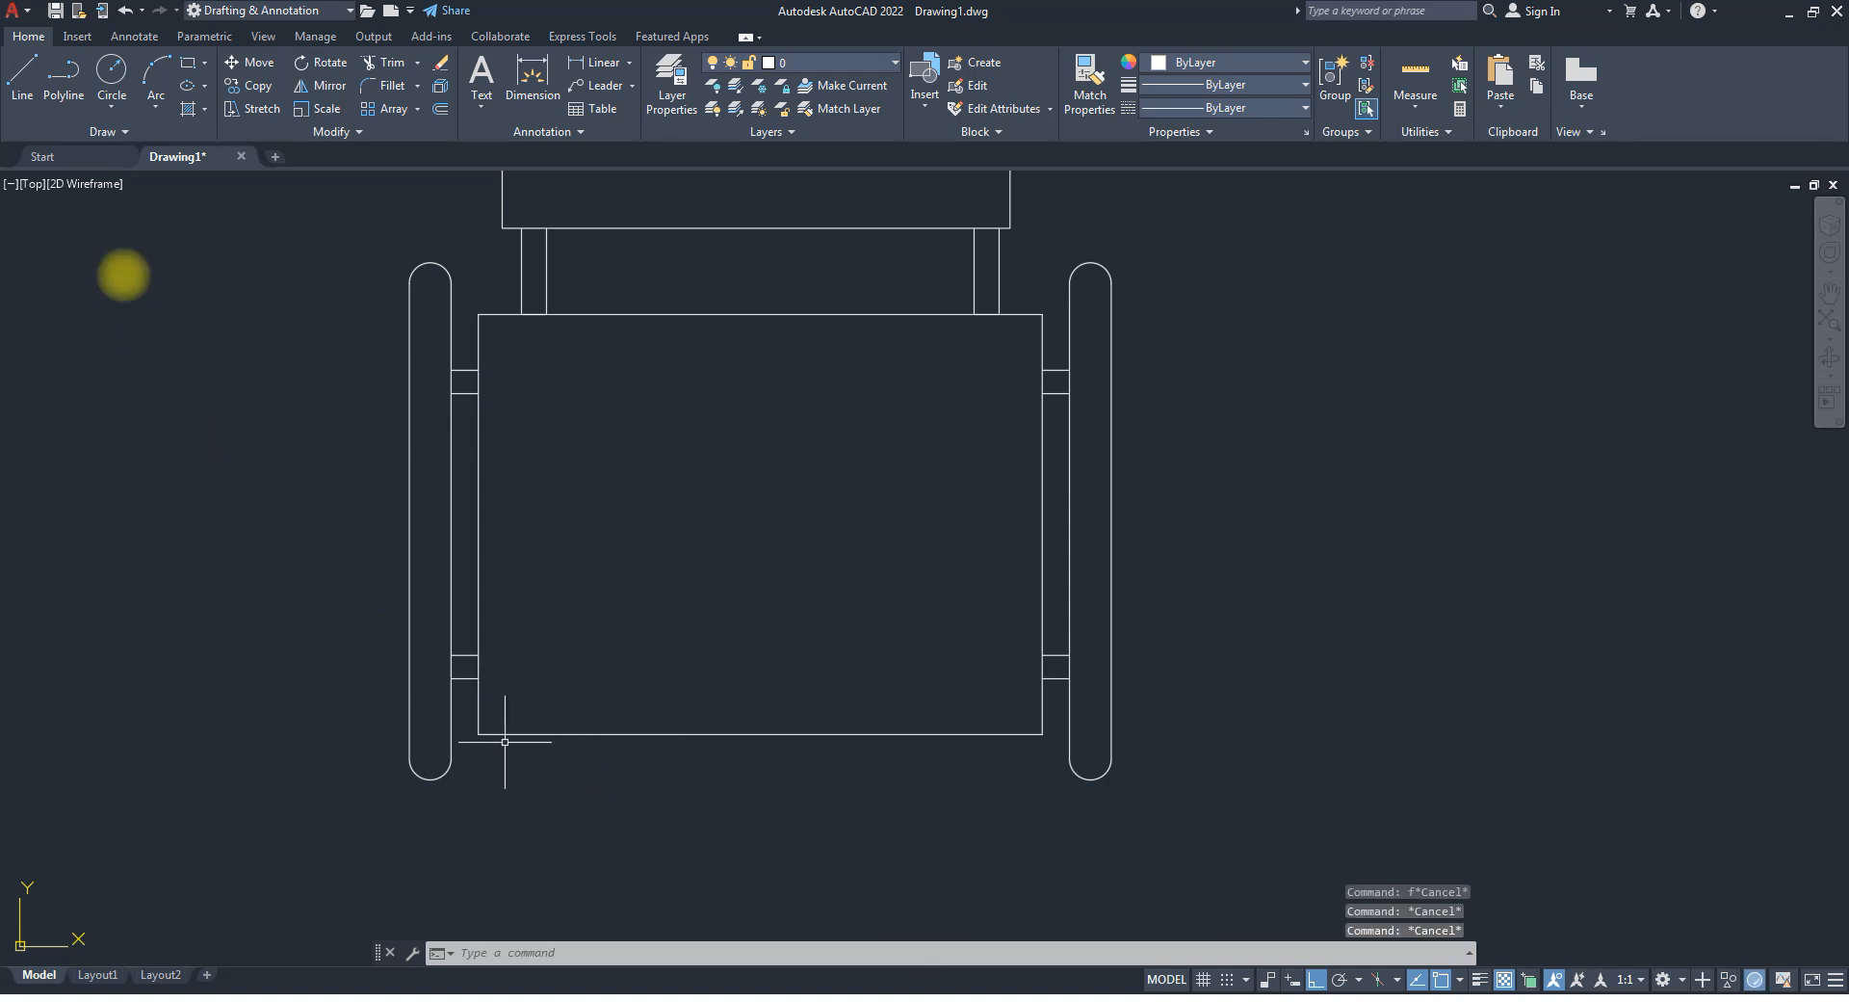
{"action": "left_click", "coordinate": [110, 73]}
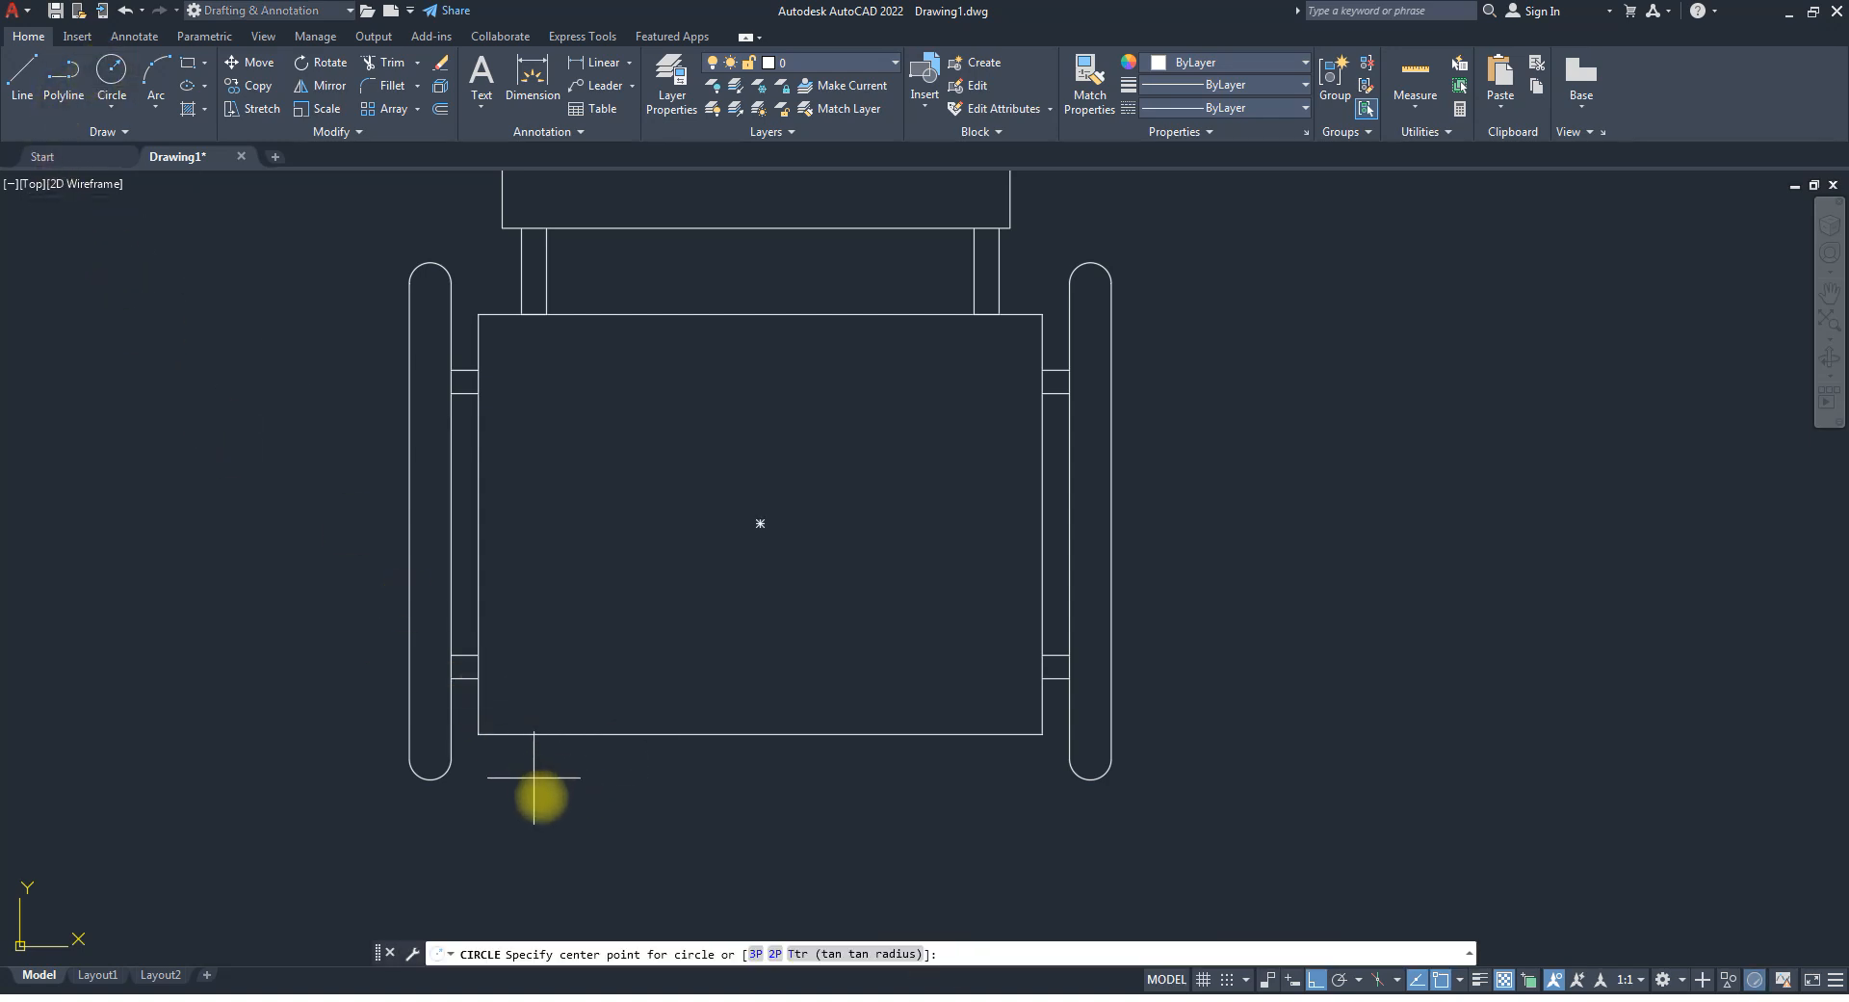
{"action": "left_click", "coordinate": [547, 807]}
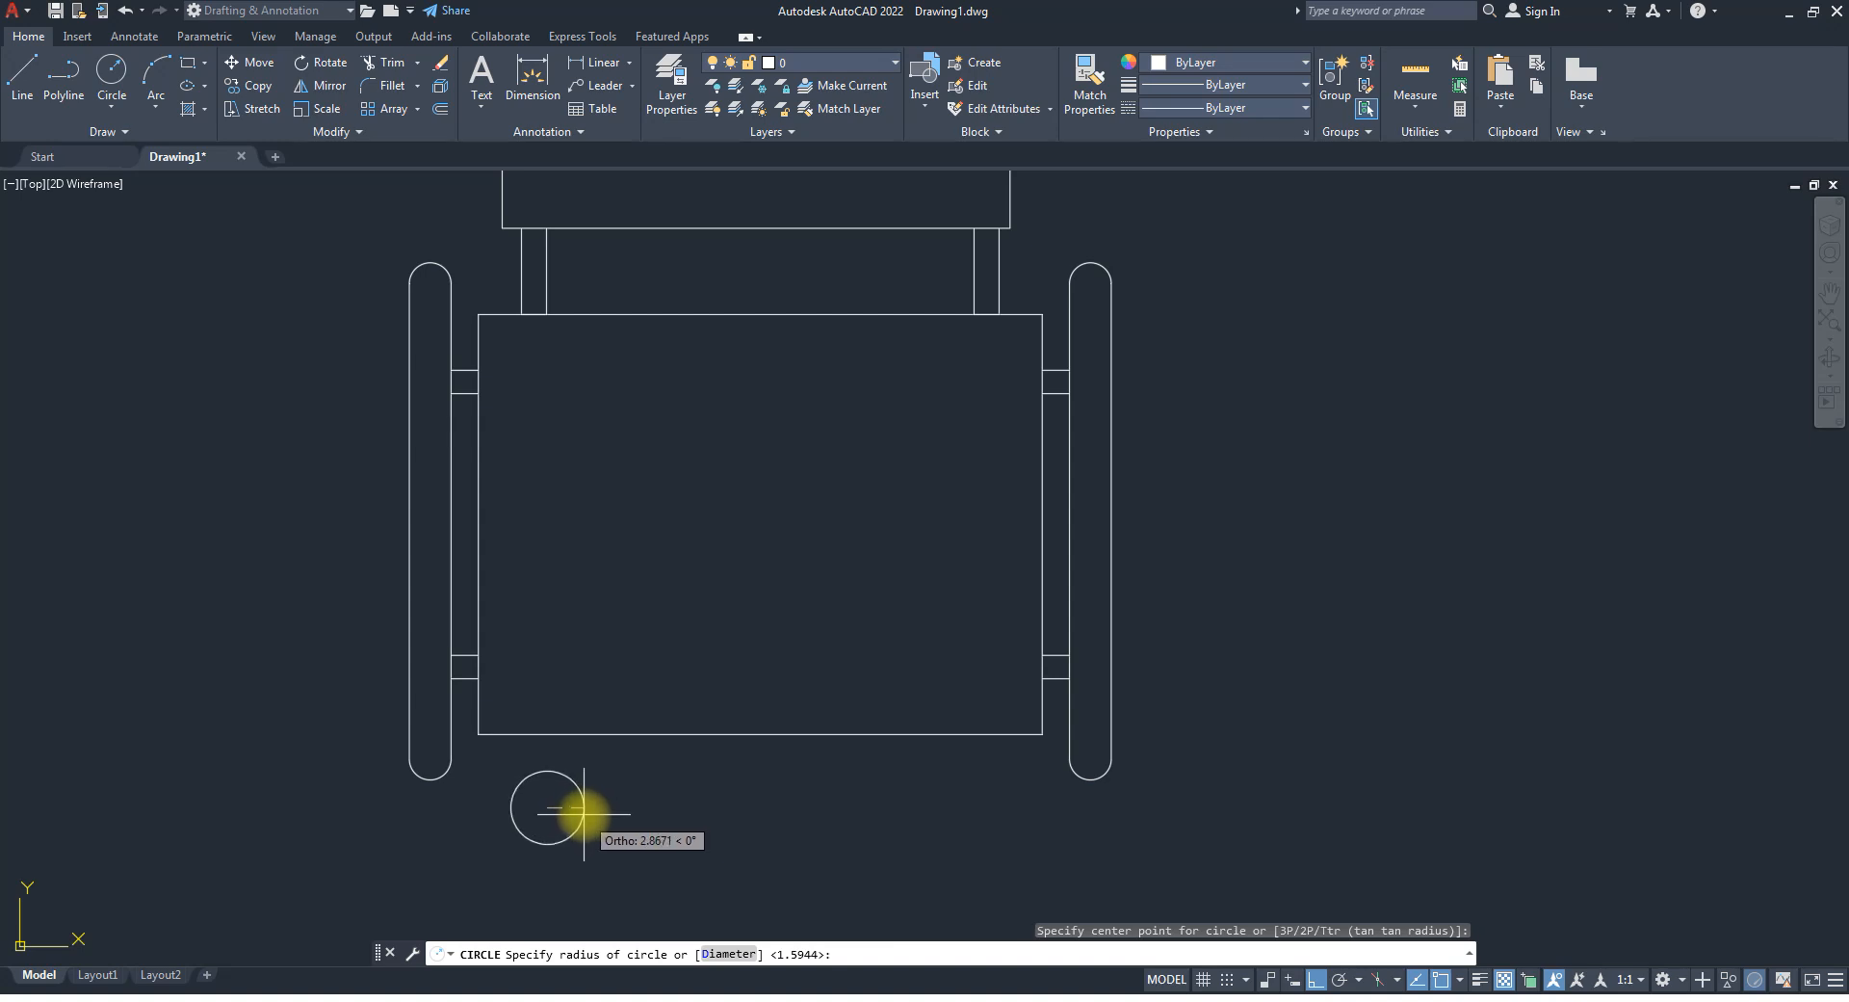
{"action": "key", "text": "Escape"}
{"action": "key", "text": "Escape"}
{"action": "key", "text": "Escape"}
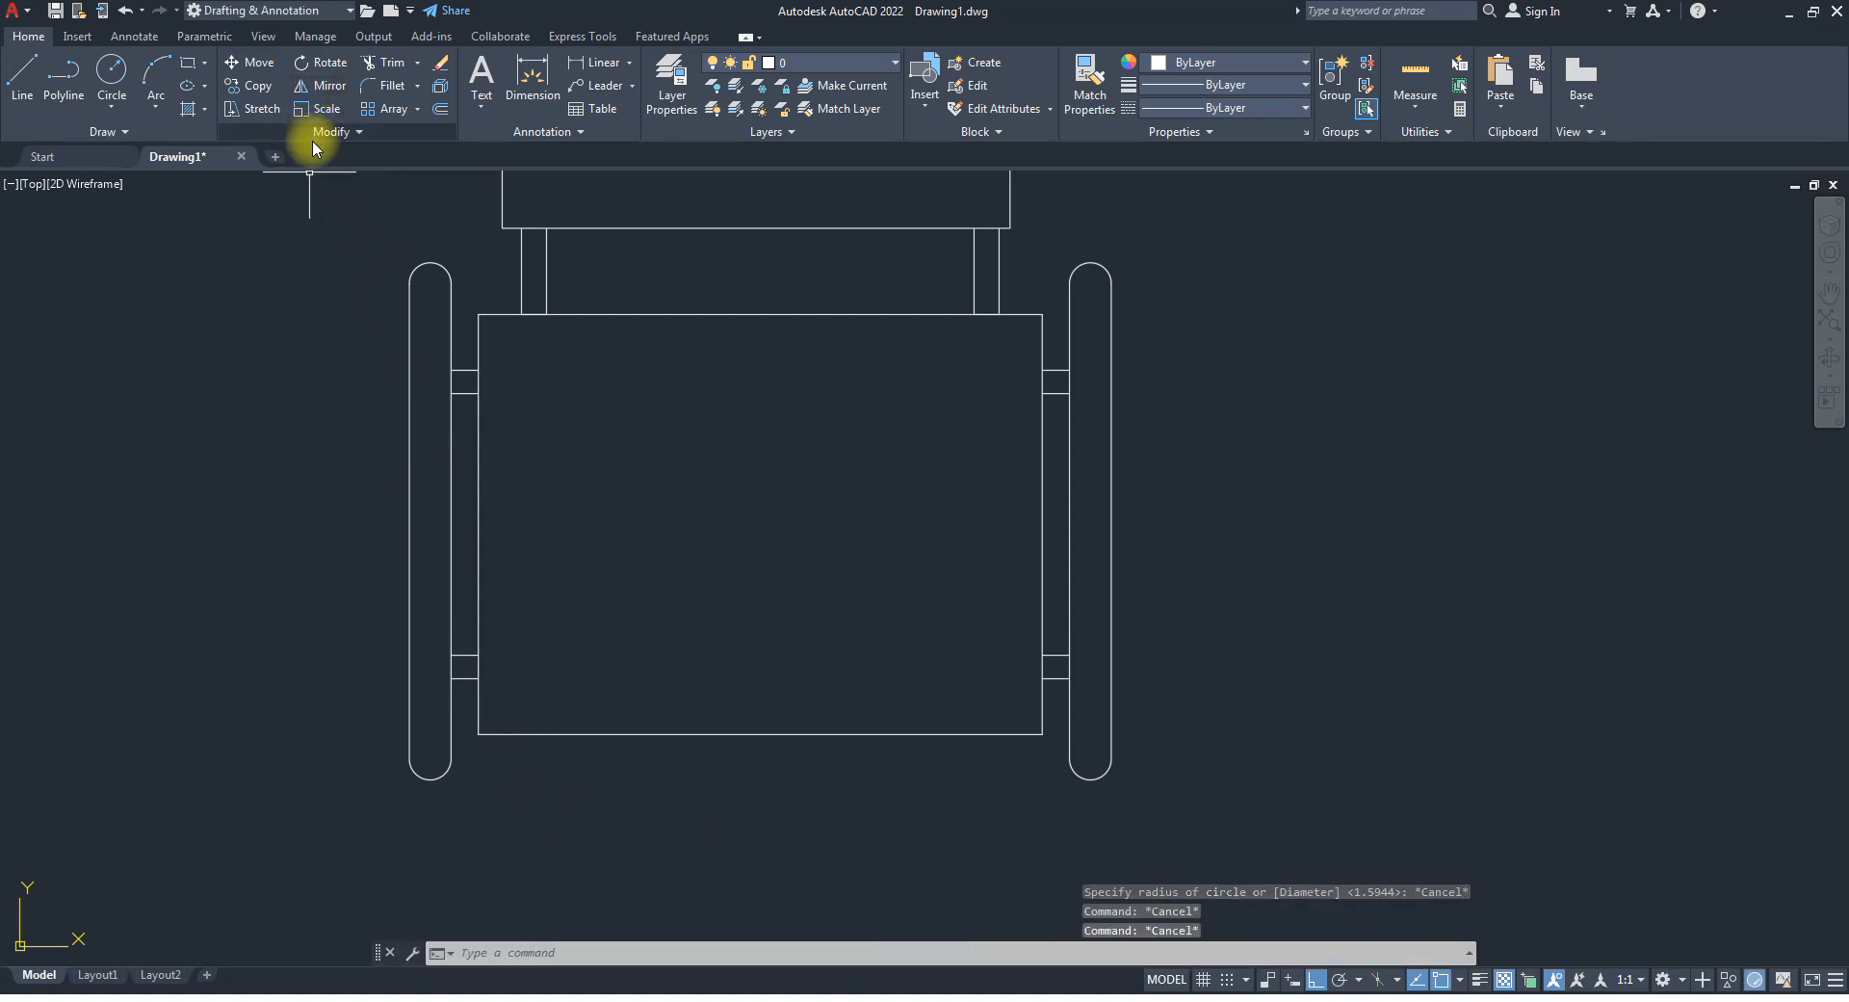
Fillet the two lower corners of the seat rectangle with radius 3 in Multiple mode.
{"action": "type", "text": "f"}
{"action": "key", "text": "Return"}
{"action": "type", "text": "r"}
{"action": "key", "text": "Return"}
{"action": "type", "text": "3"}
{"action": "key", "text": "Return"}
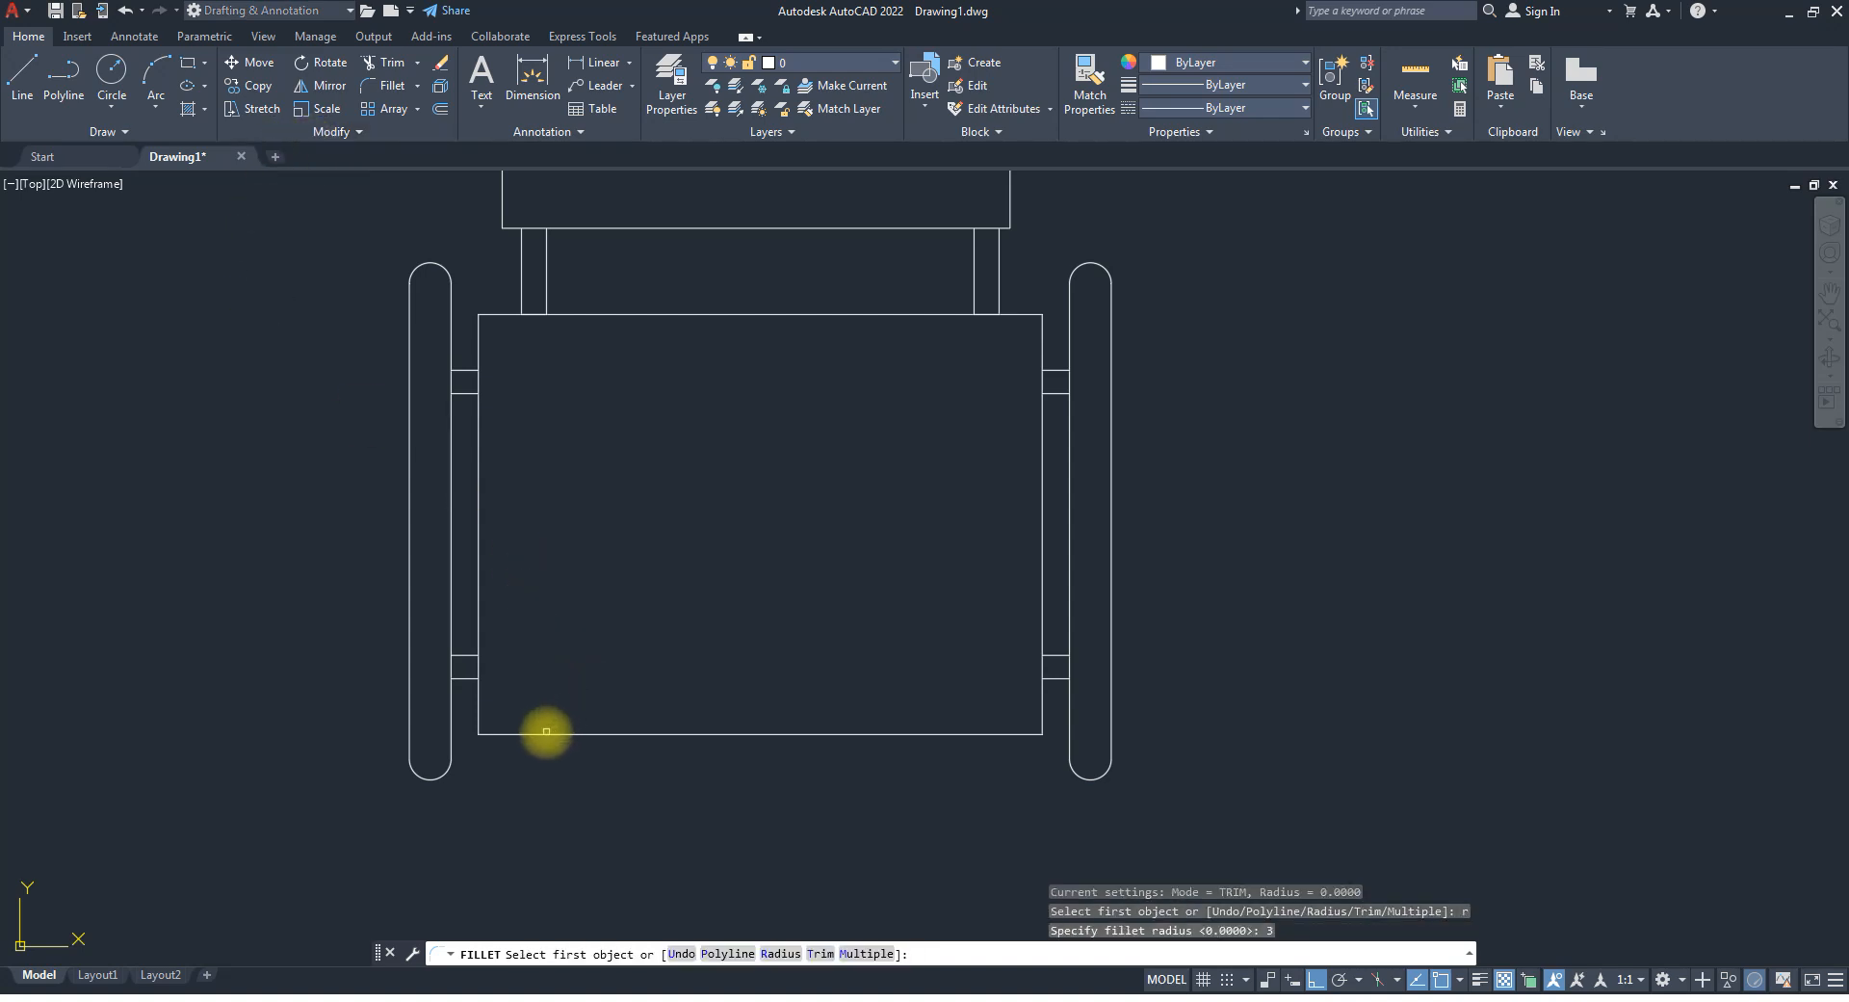
{"action": "type", "text": "m"}
{"action": "key", "text": "Return"}
{"action": "left_click", "coordinate": [536, 734]}
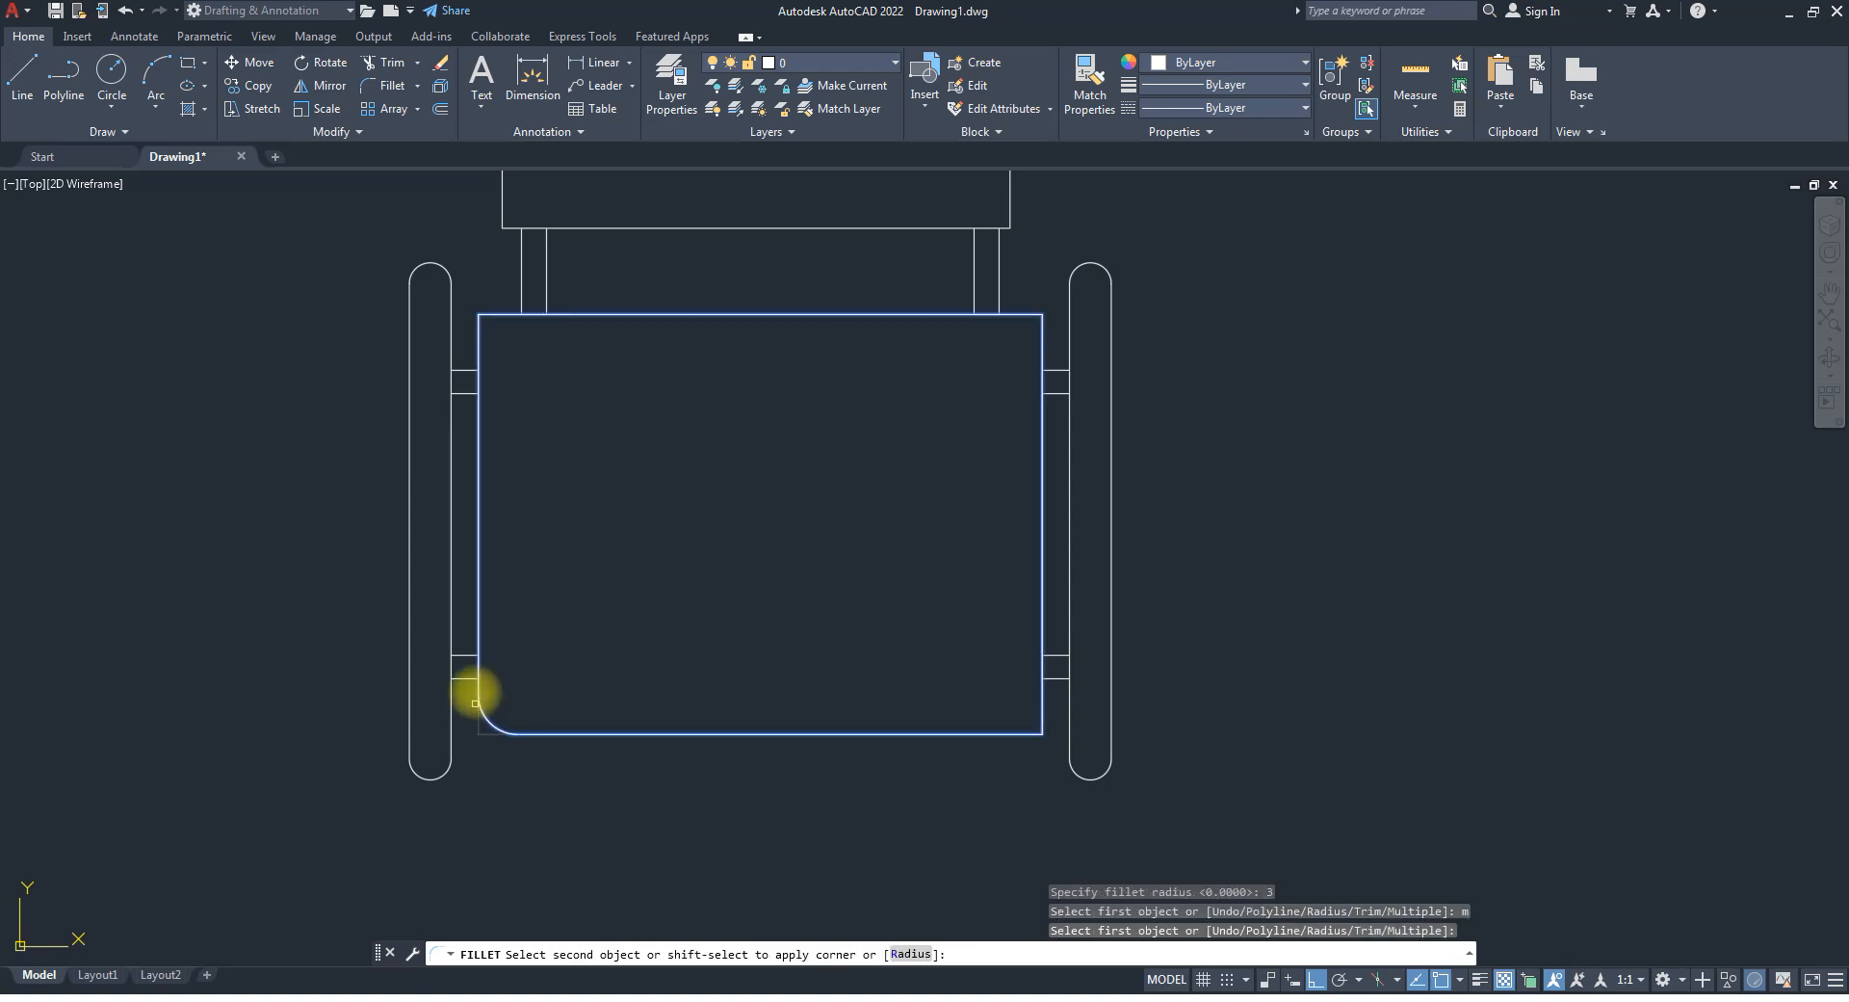
{"action": "left_click", "coordinate": [482, 691]}
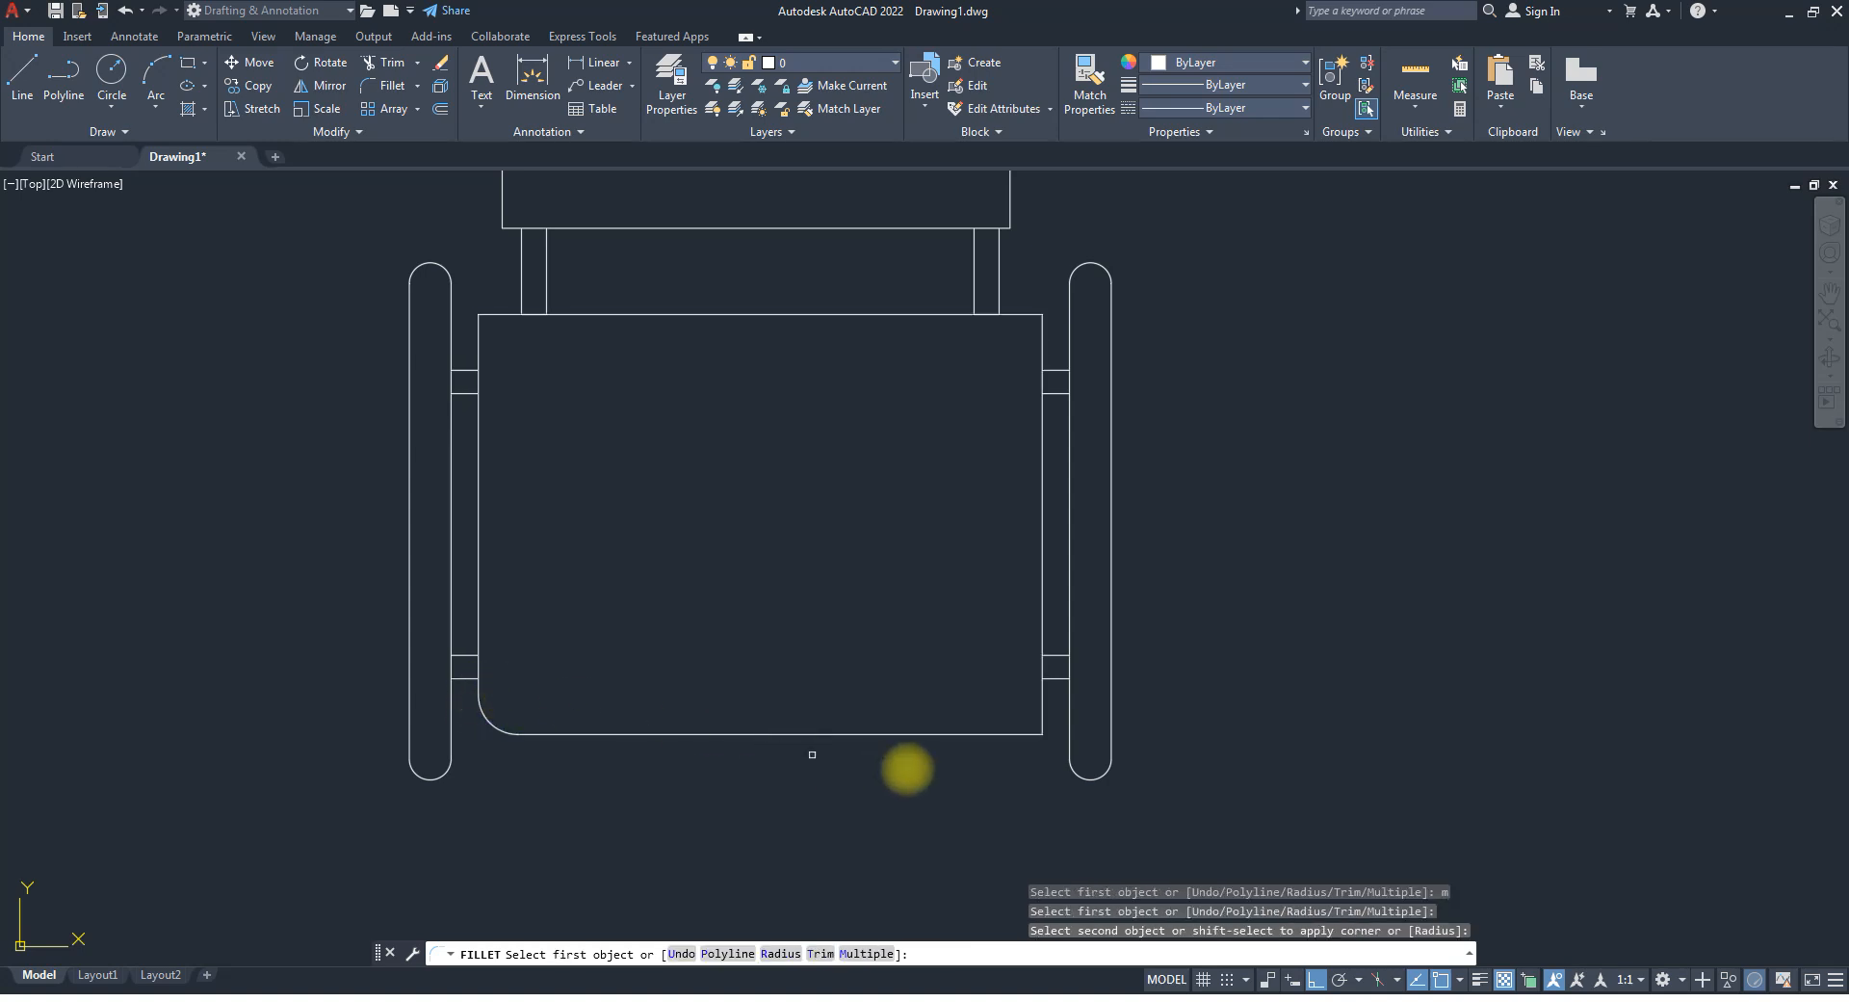
{"action": "left_click", "coordinate": [968, 732]}
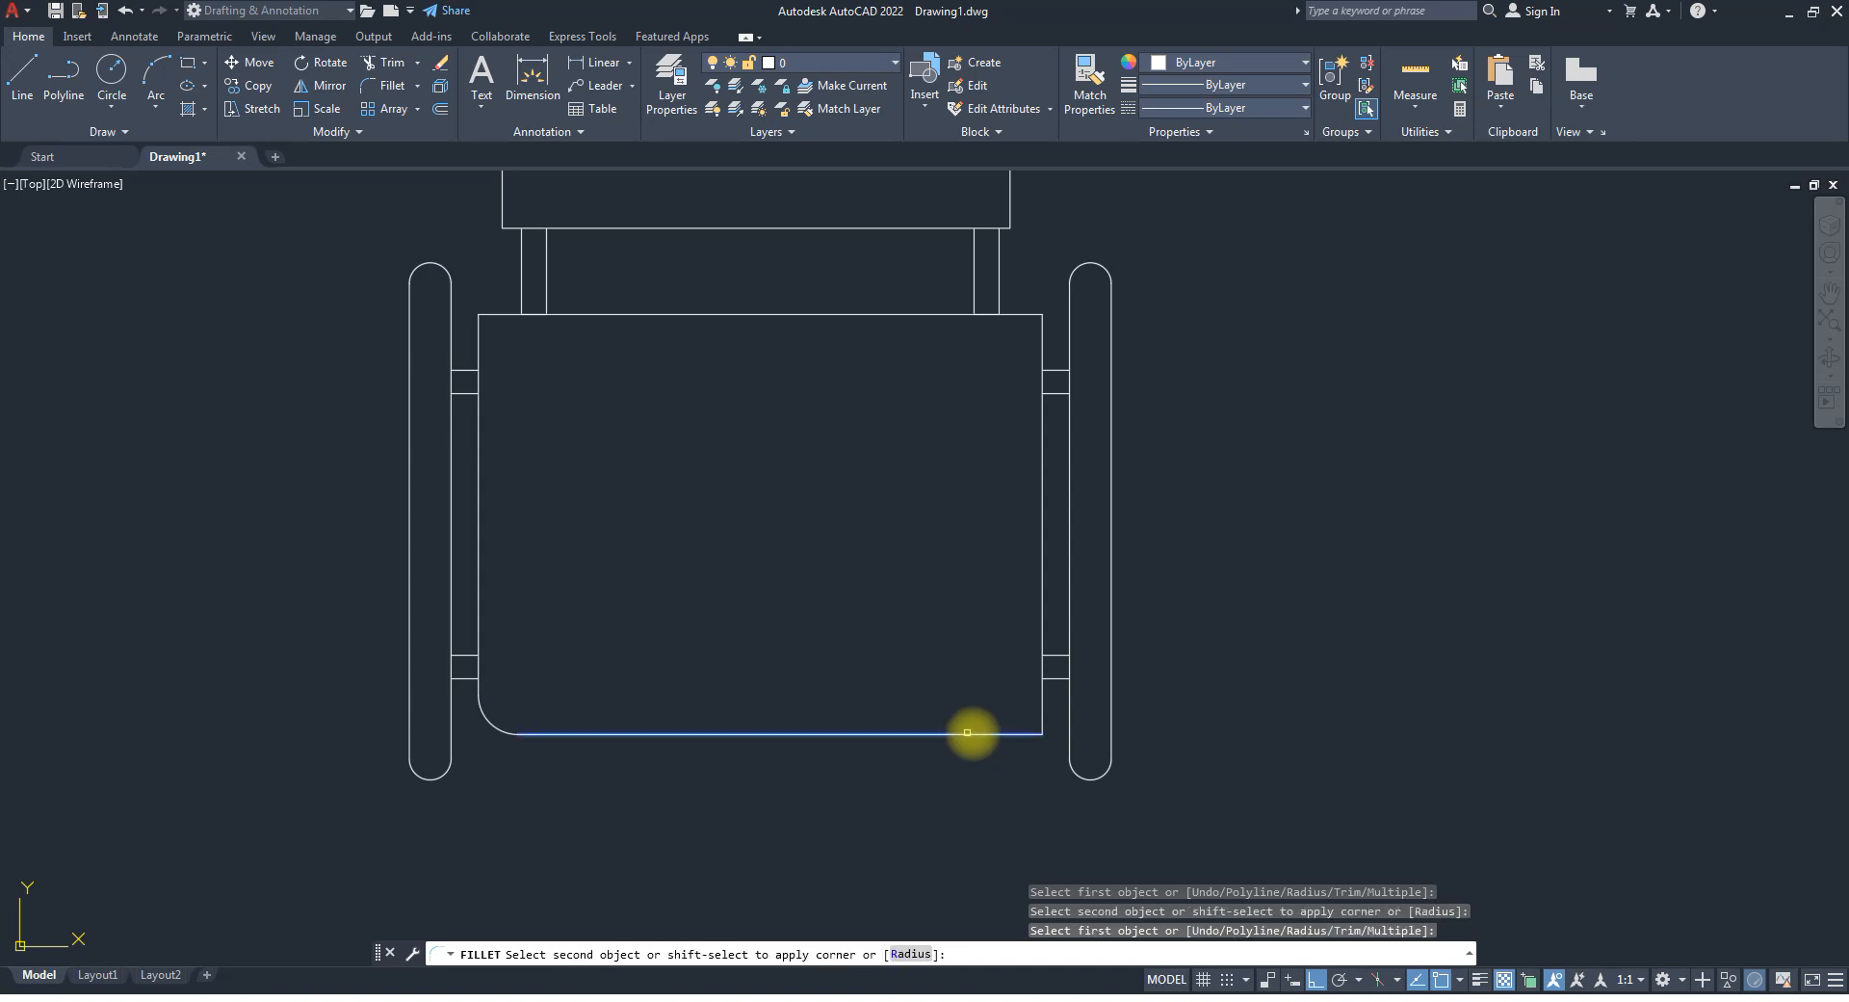
{"action": "left_click", "coordinate": [1045, 693]}
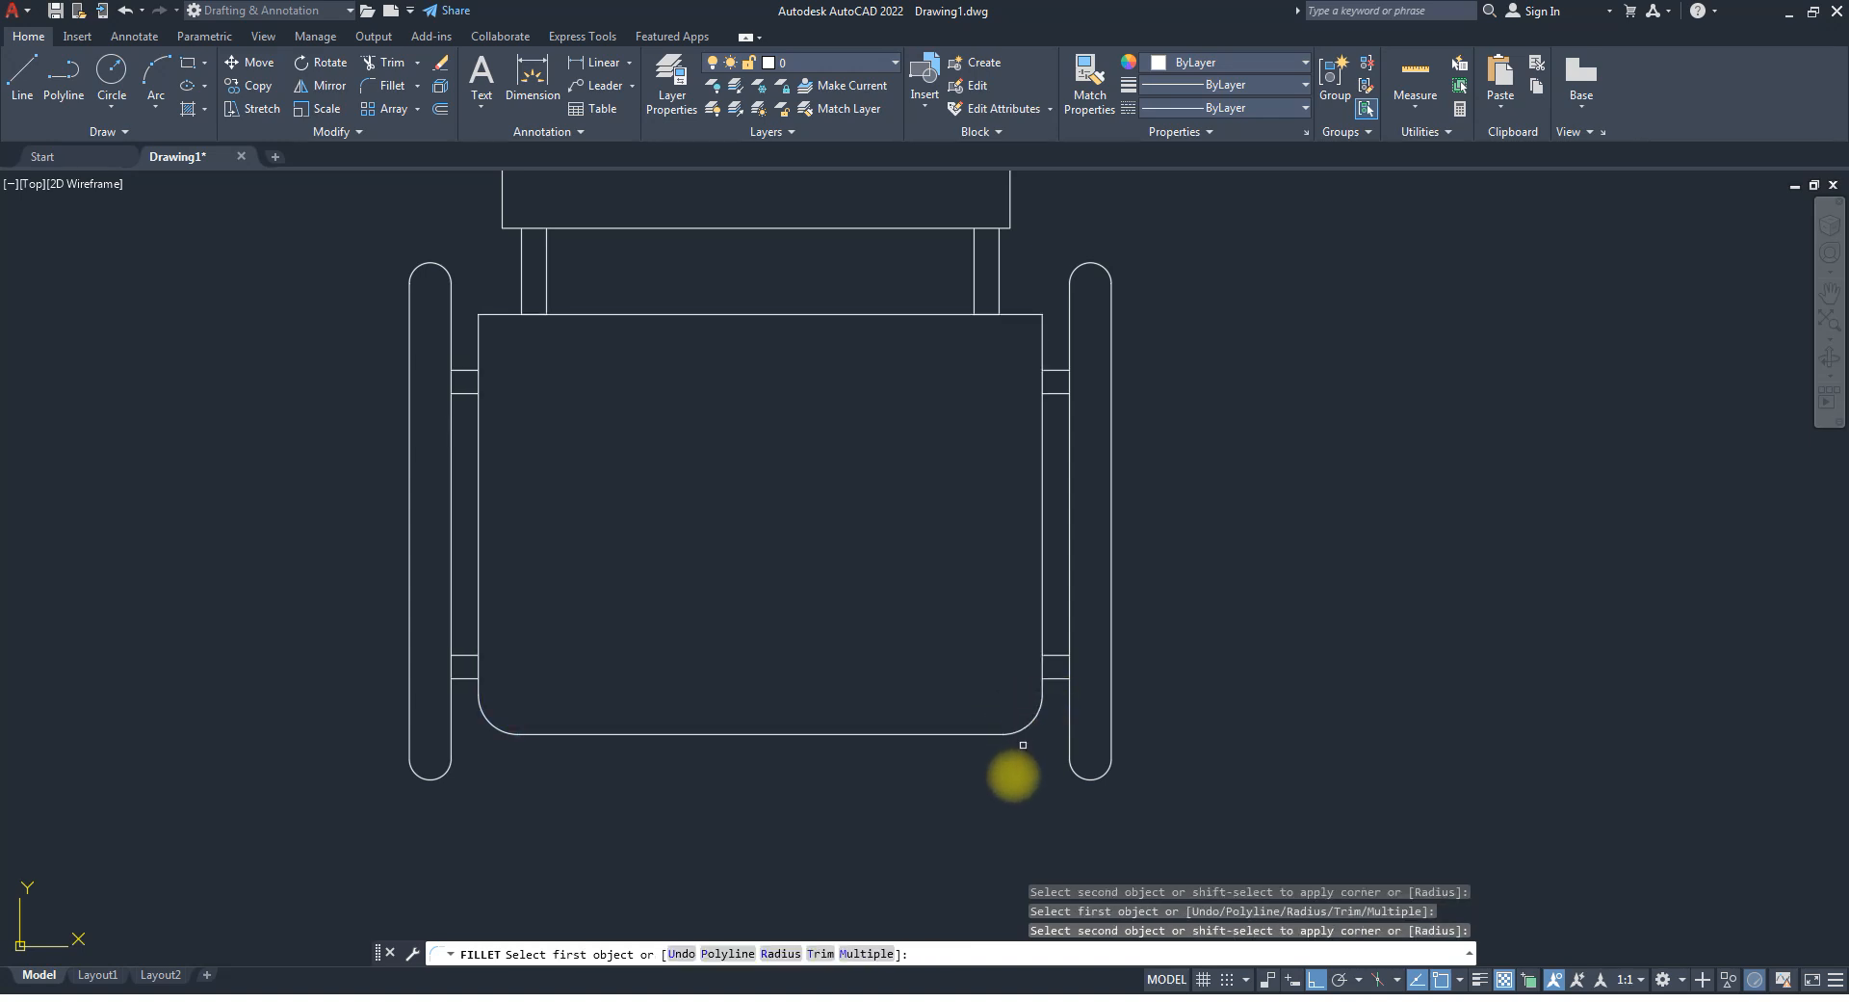
Round the backrest's upper-right corner with the same fillet radius and try to continue at its upper-left corner.
{"action": "scroll", "coordinate": [1012, 771], "scroll_direction": "down", "scroll_amount": 4}
{"action": "scroll", "coordinate": [1001, 506], "scroll_direction": "up", "scroll_amount": 4}
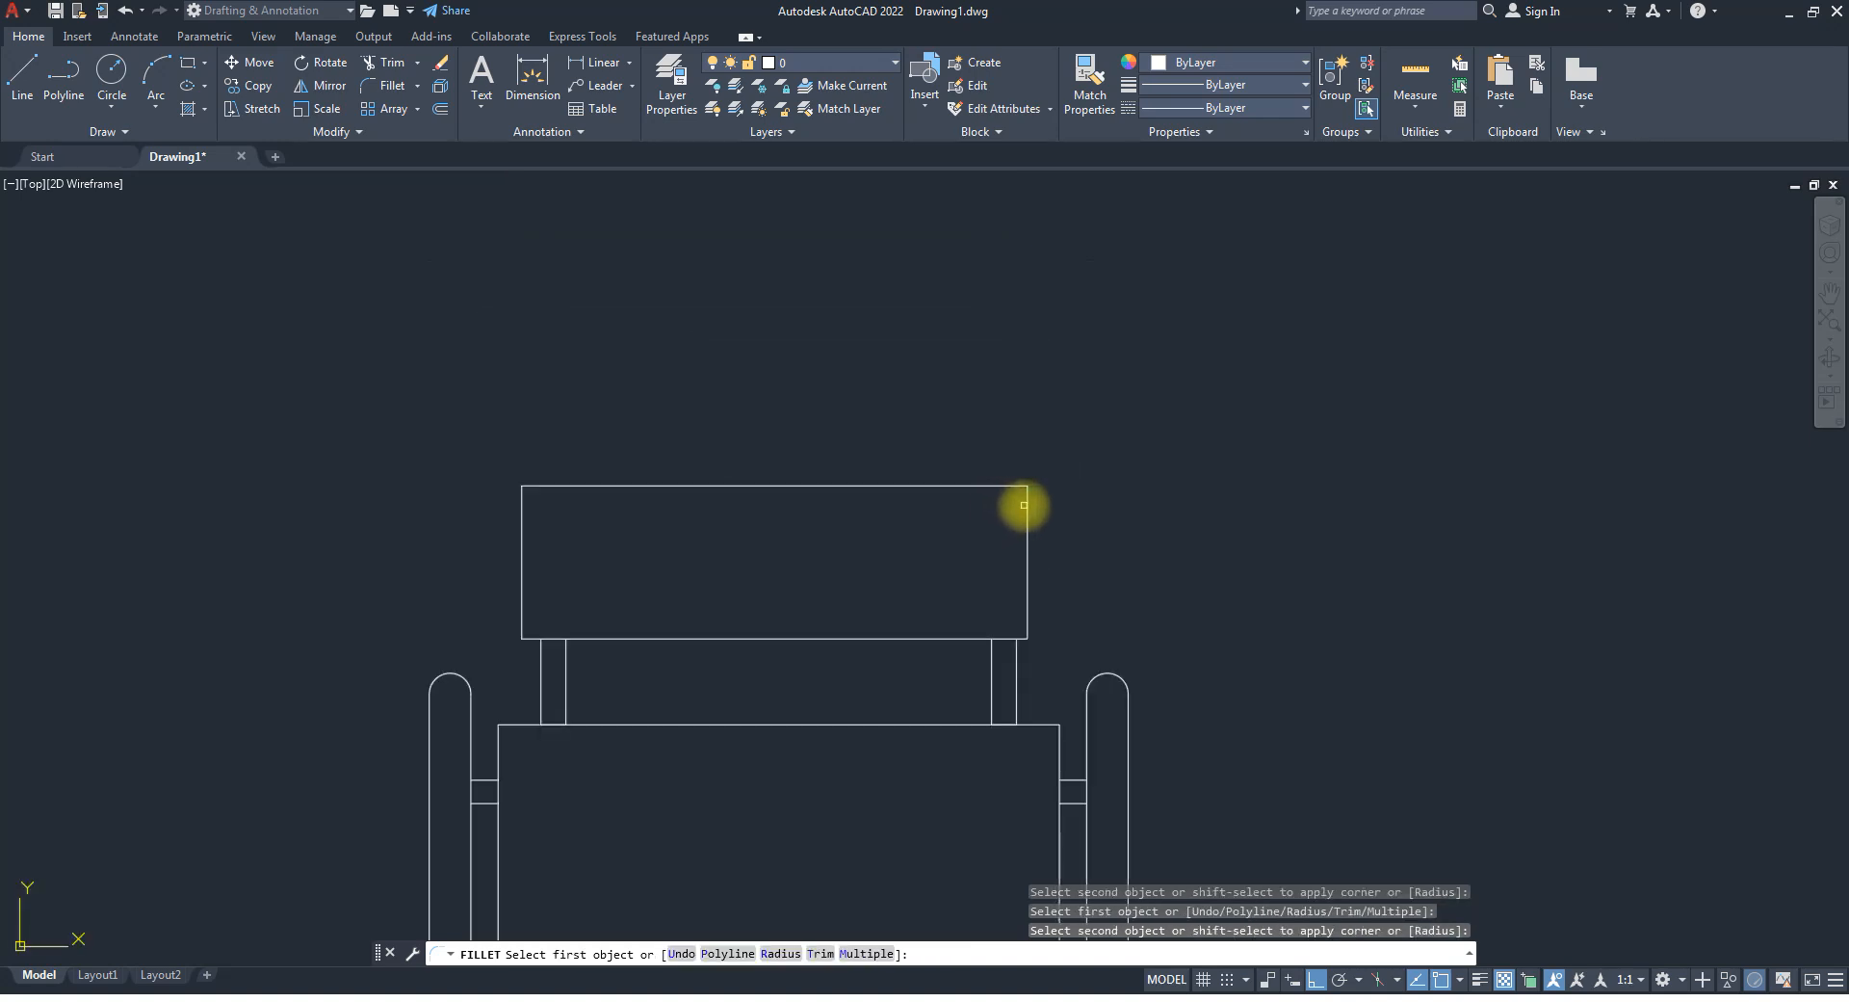
{"action": "left_click", "coordinate": [1026, 505]}
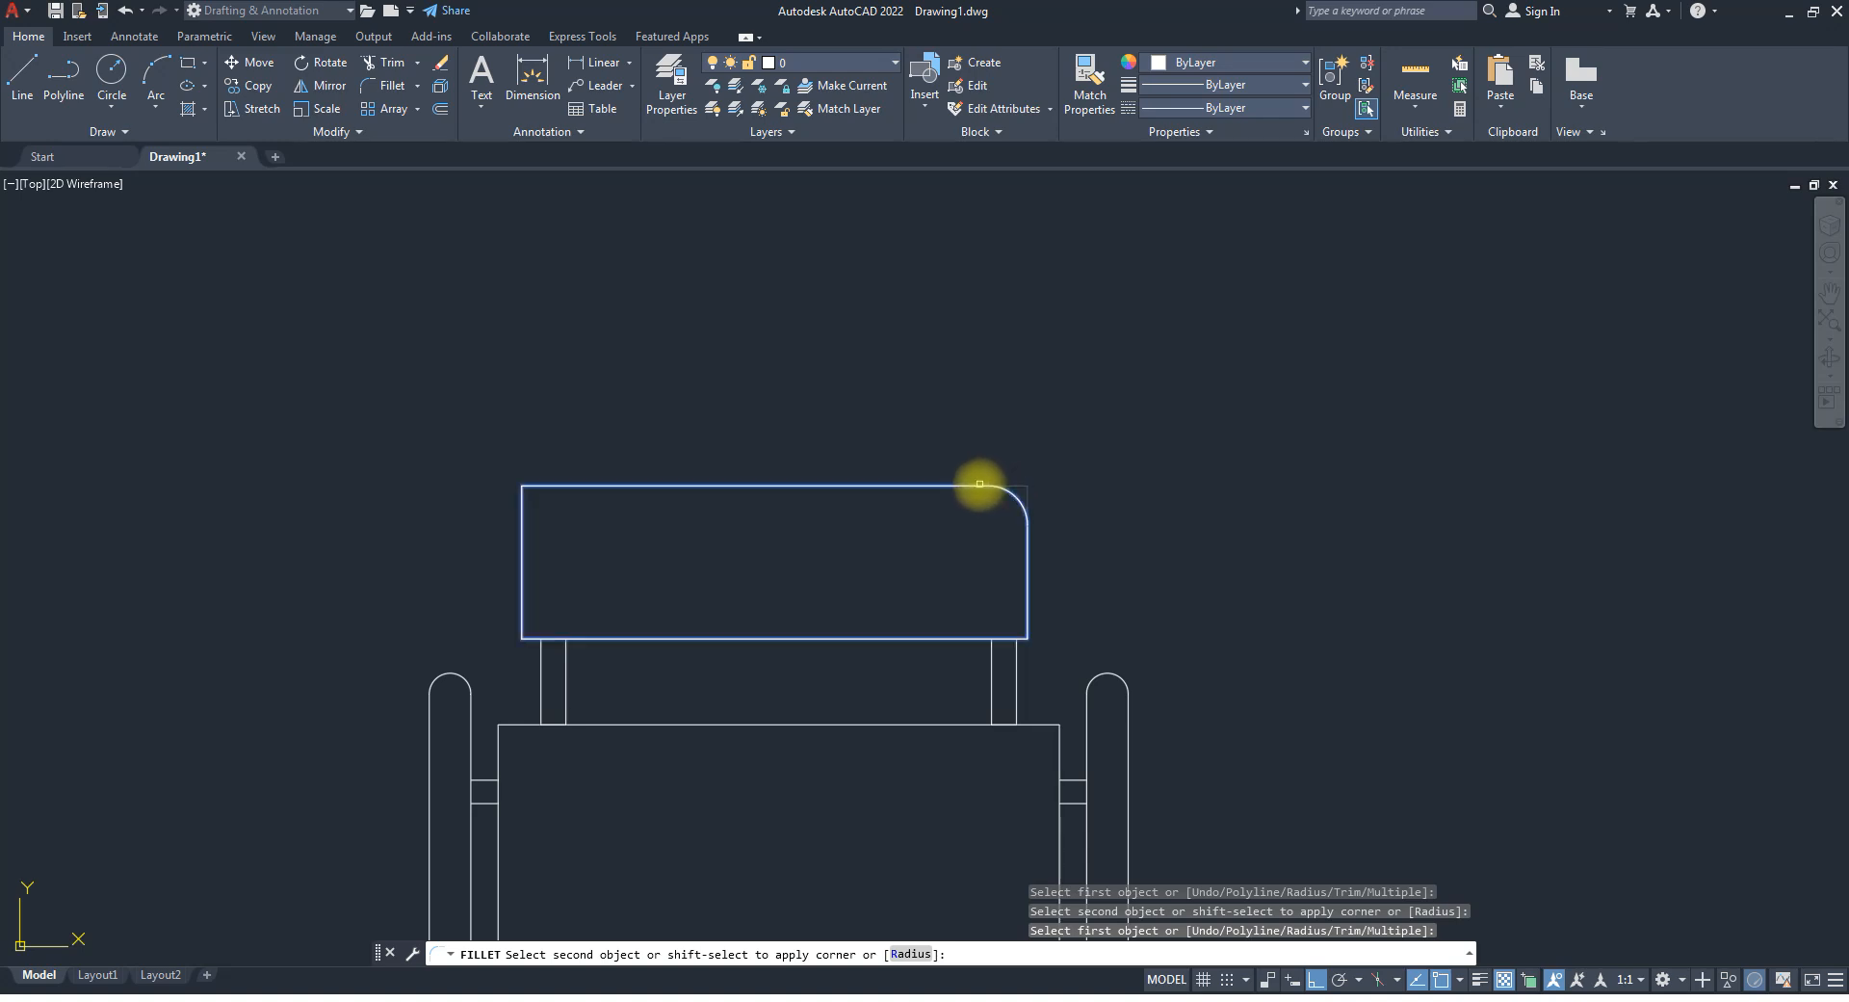
{"action": "left_click", "coordinate": [979, 486]}
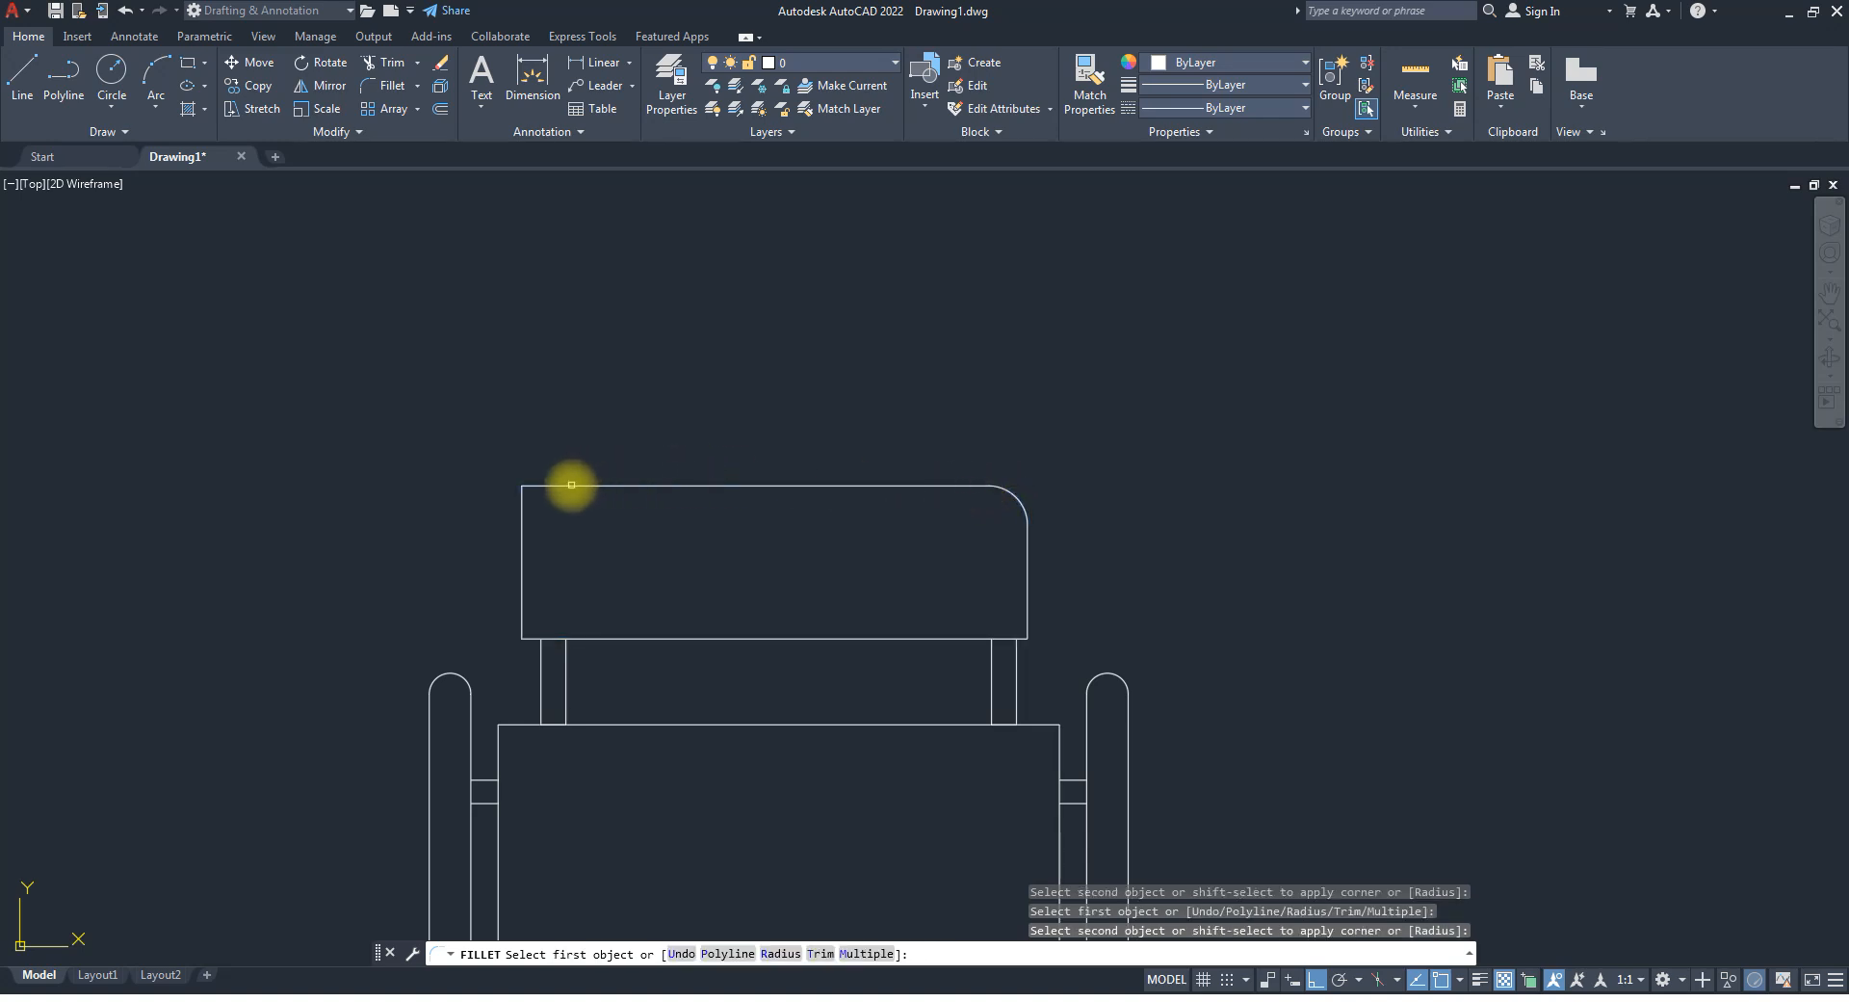
{"action": "left_click", "coordinate": [571, 486]}
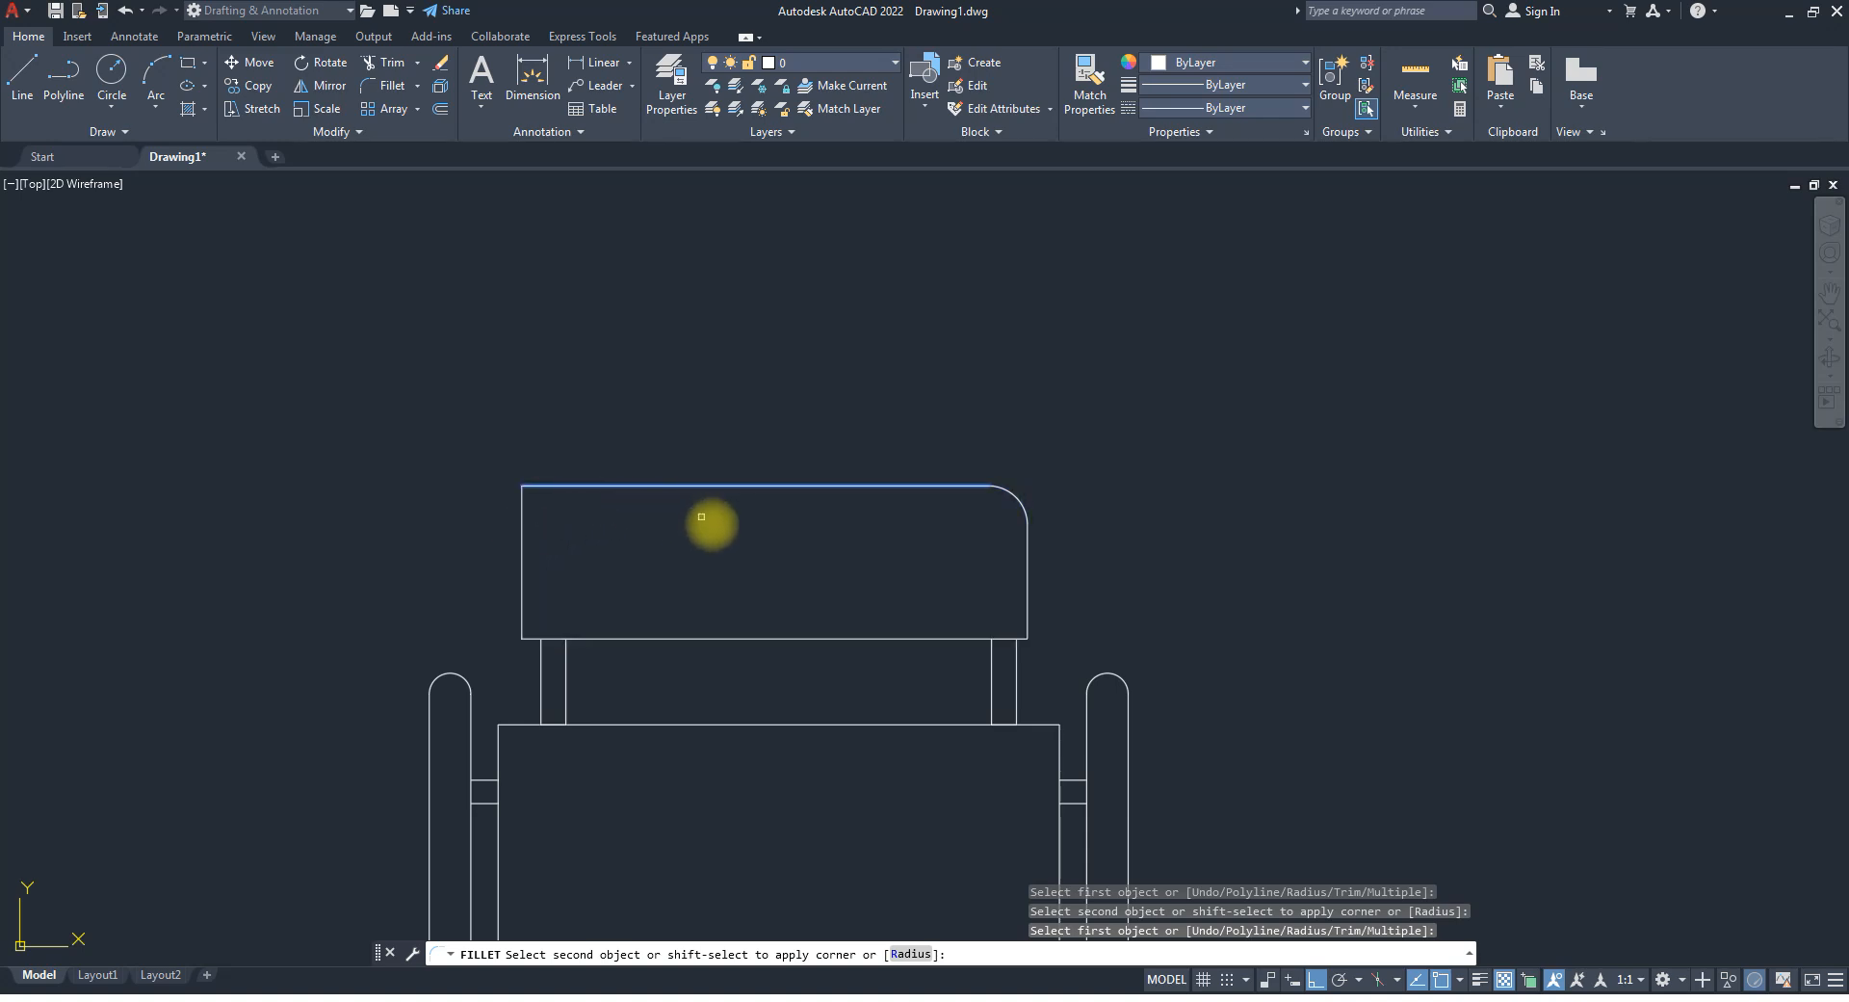
Cancel the pending fillet and undo all corner fillets on the seat and backrest.
{"action": "key", "text": "ctrl+z"}
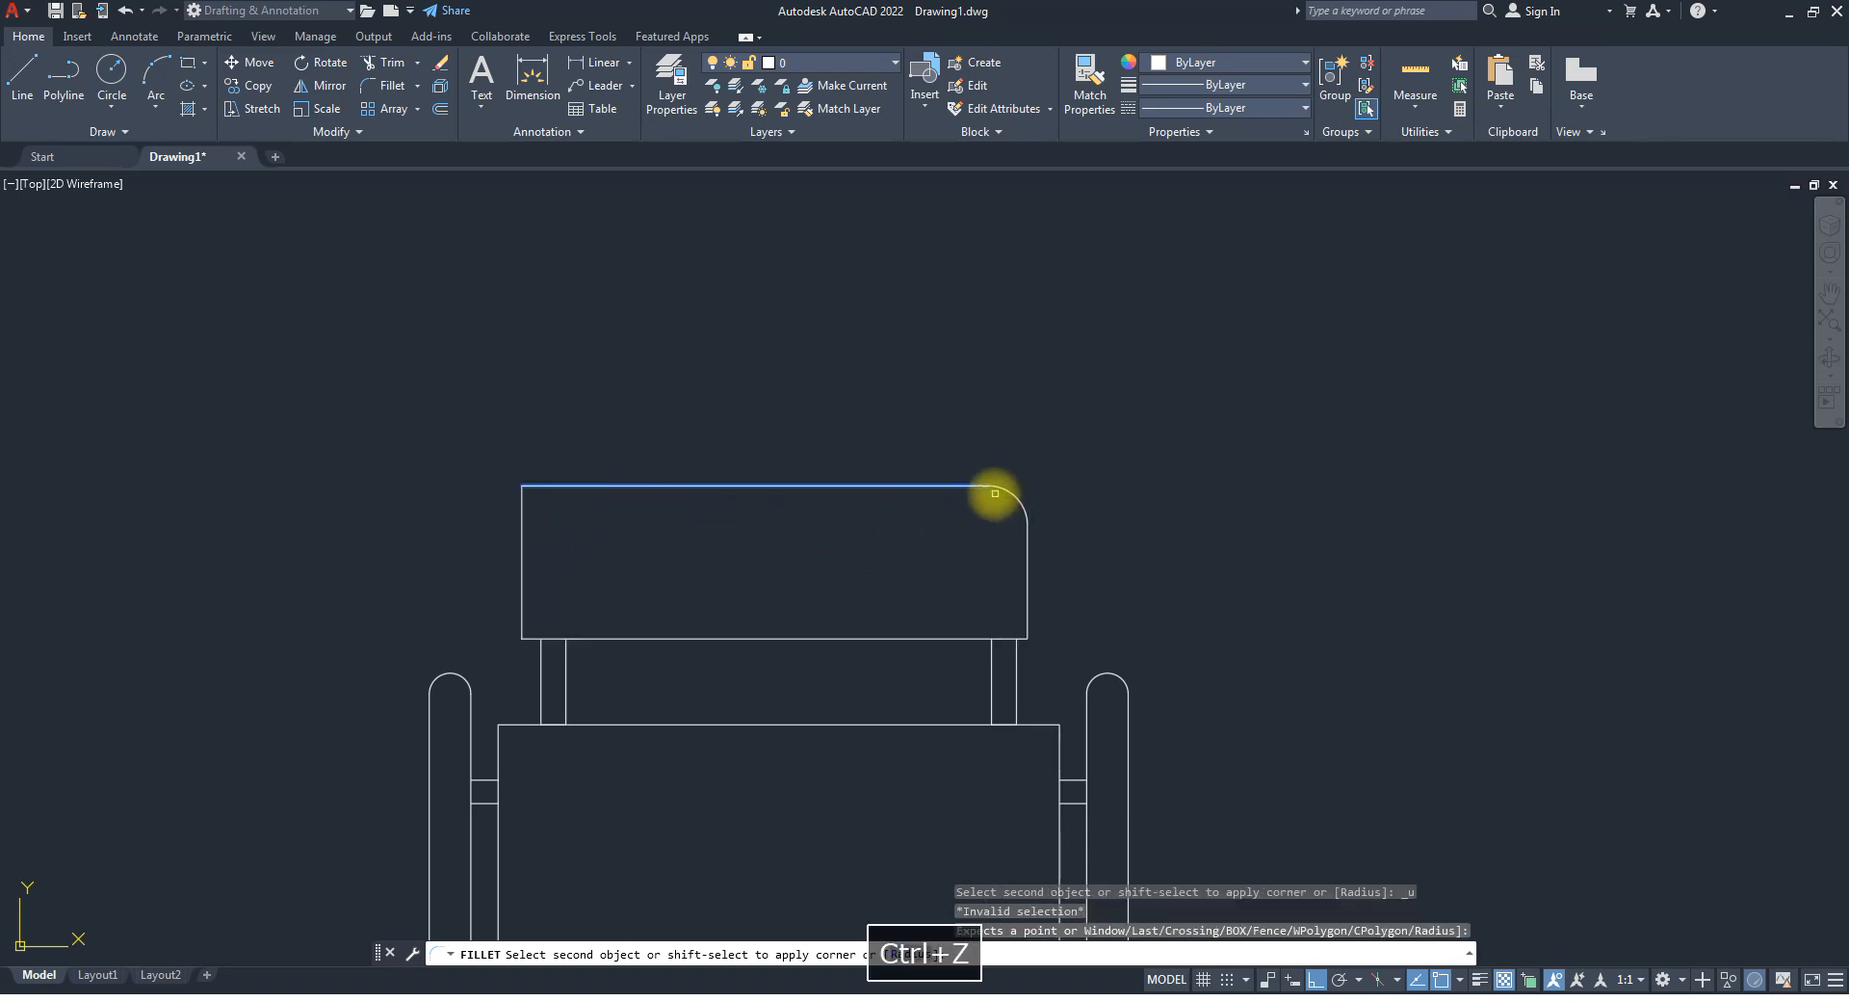
{"action": "key", "text": "Escape"}
{"action": "key", "text": "ctrl+z"}
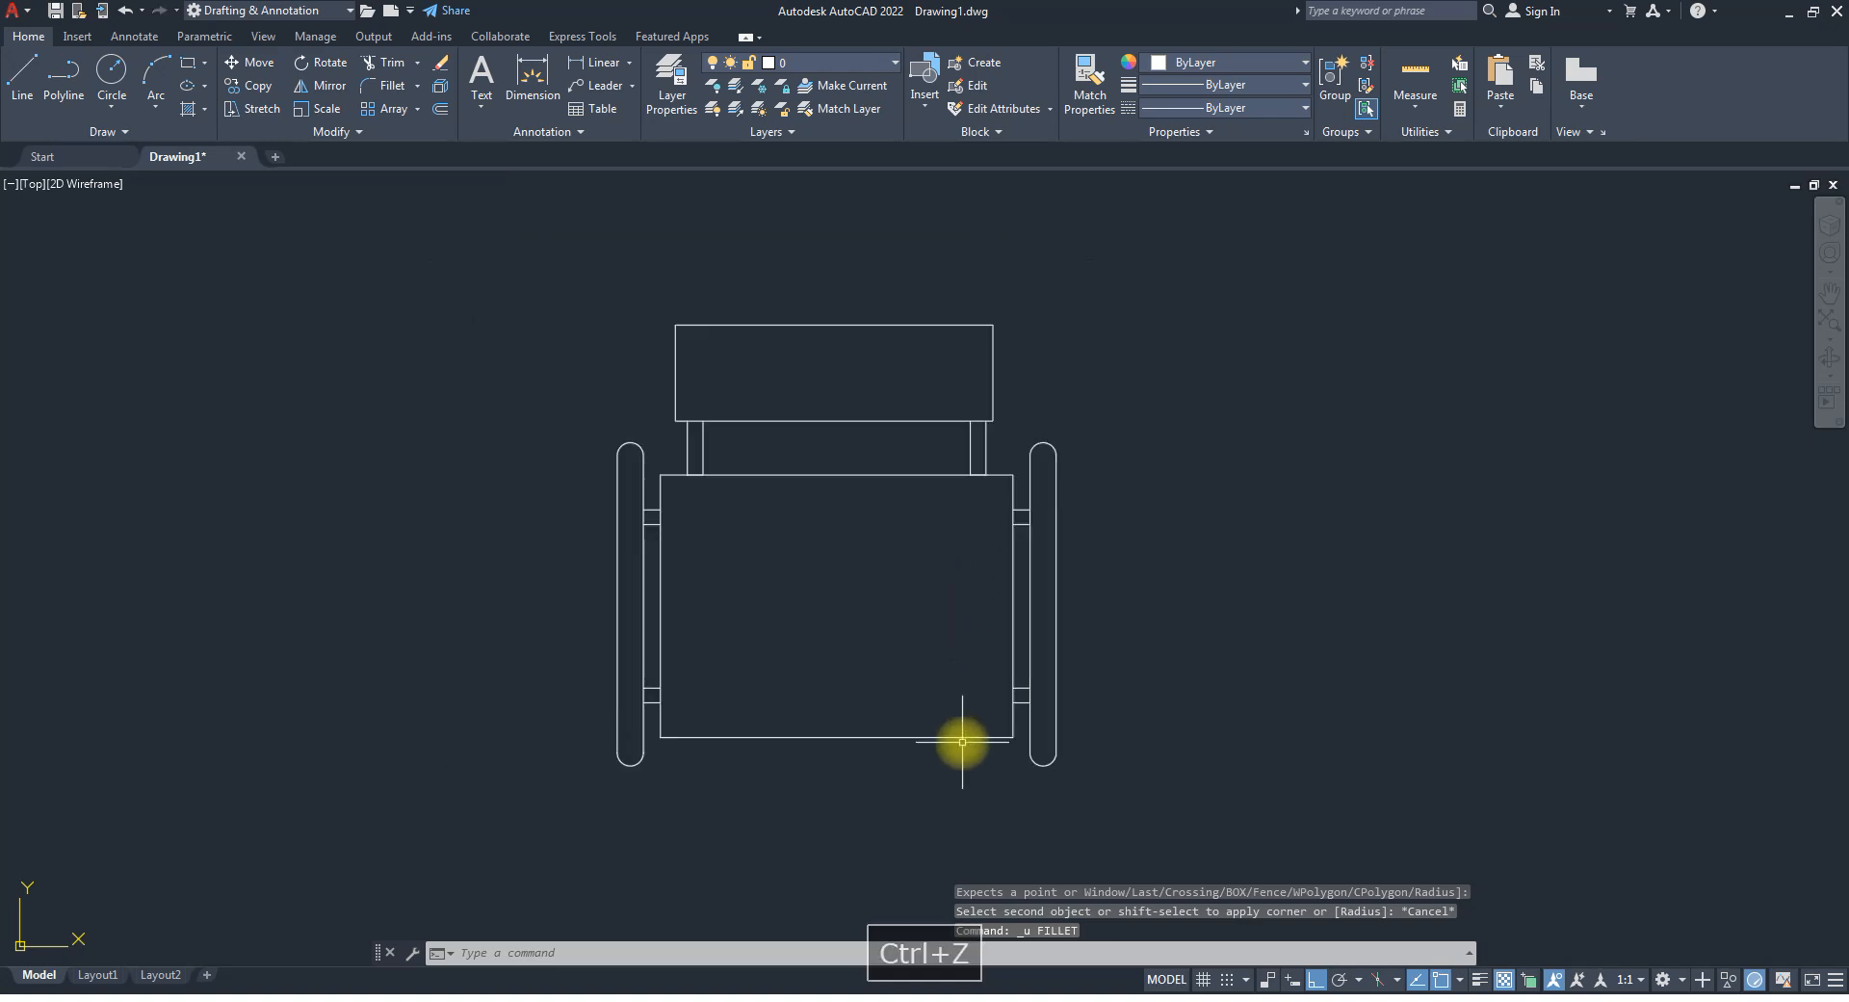
Fillet the seat rectangle's lower-right and lower-left corners with radius 3 in Multiple mode.
{"action": "key", "text": "Return"}
{"action": "scroll", "coordinate": [1001, 771], "scroll_direction": "up", "scroll_amount": 4}
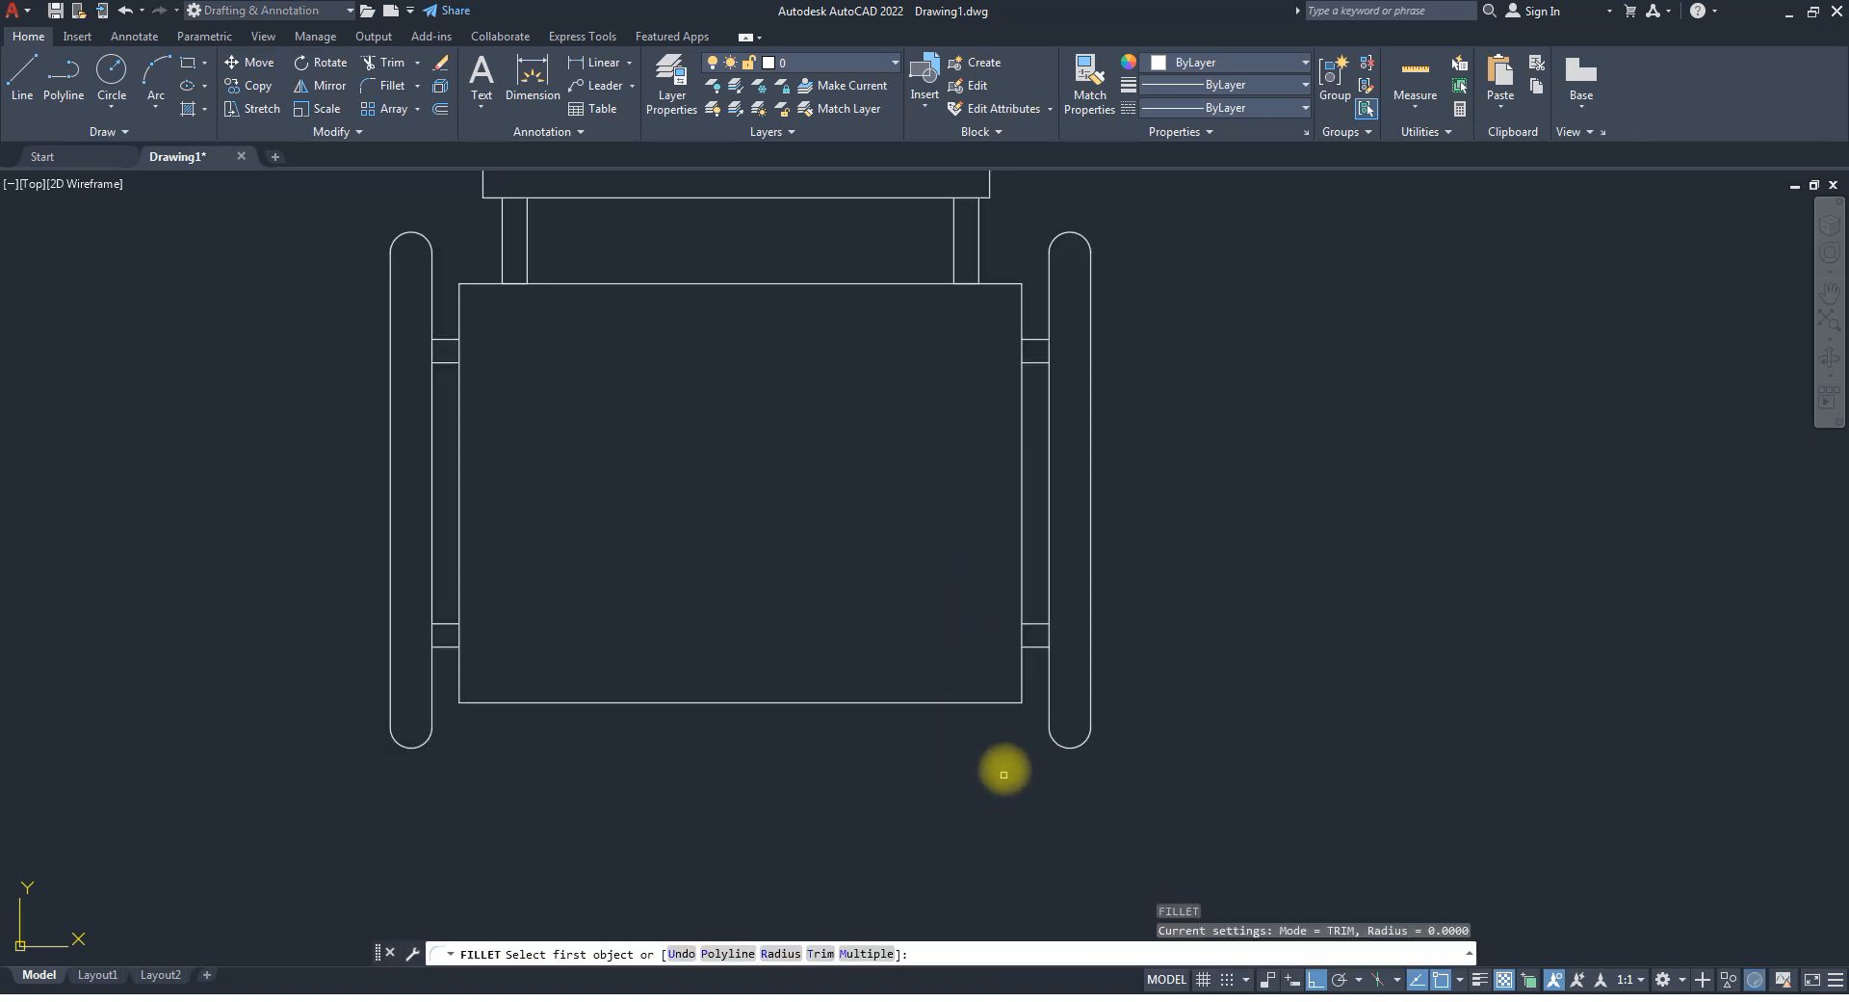
{"action": "type", "text": "r"}
{"action": "key", "text": "Return"}
{"action": "type", "text": "3"}
{"action": "key", "text": "Return"}
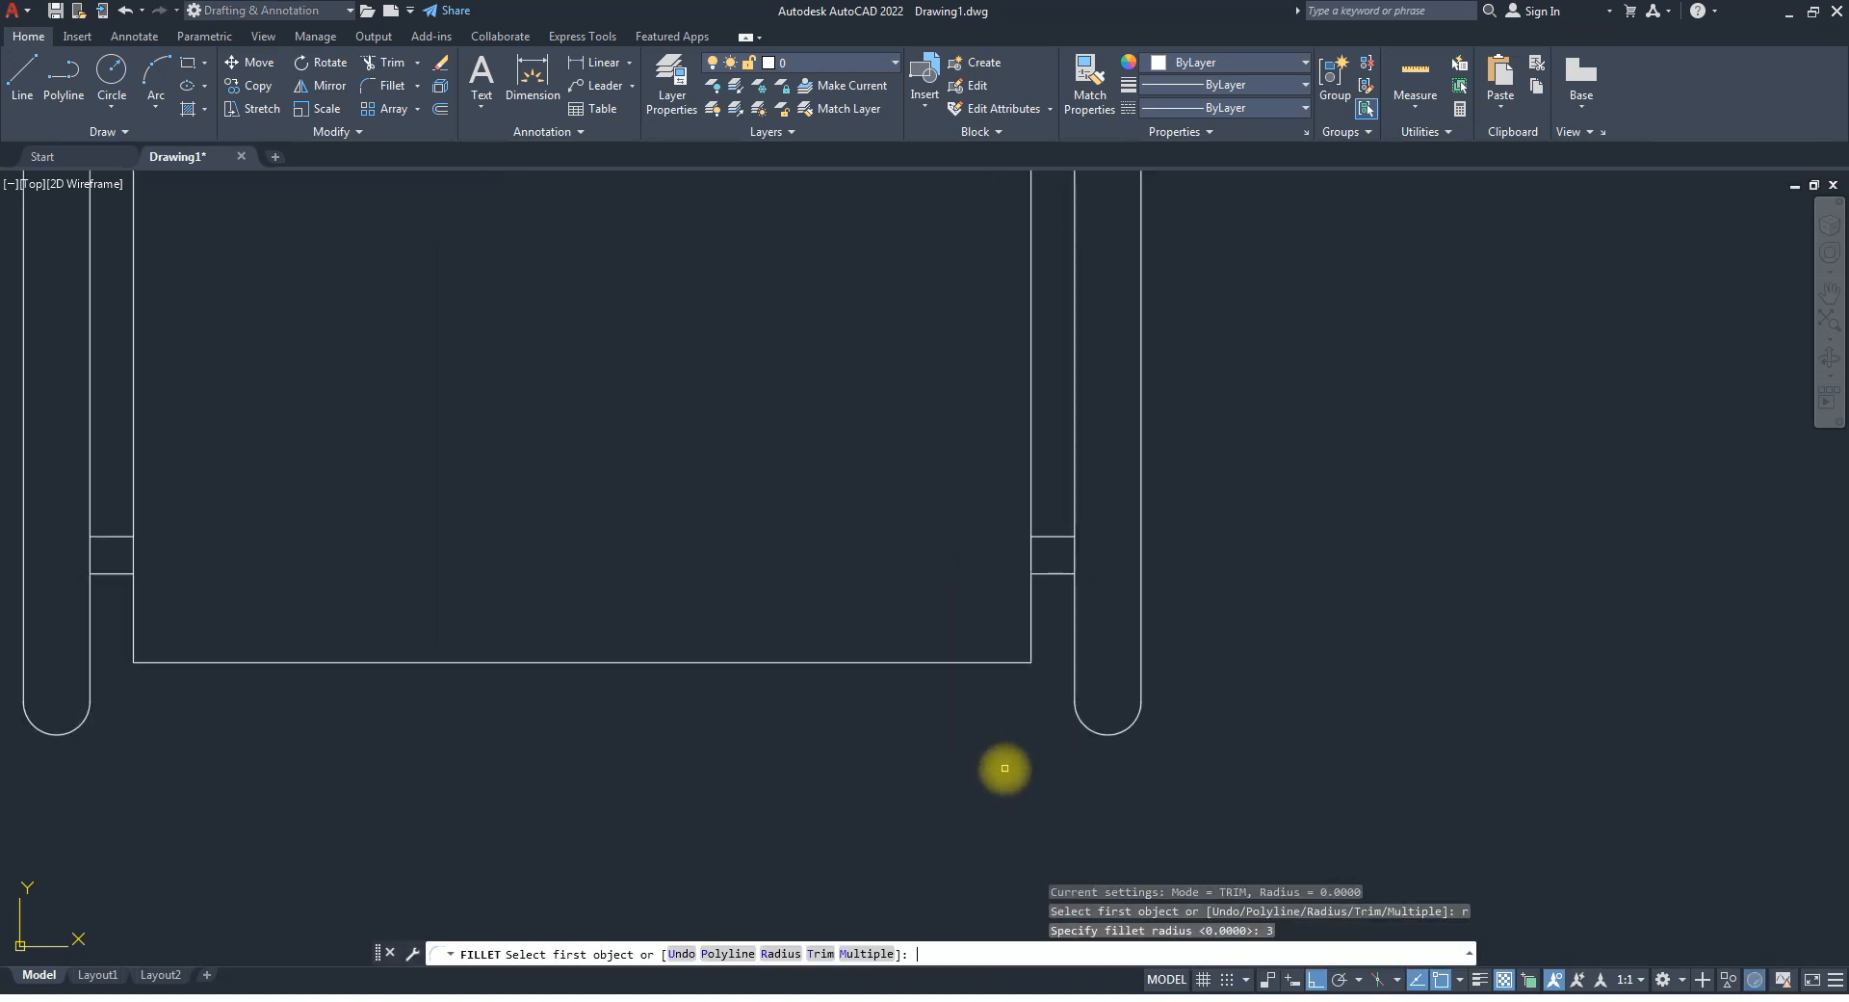
{"action": "type", "text": "m"}
{"action": "key", "text": "Return"}
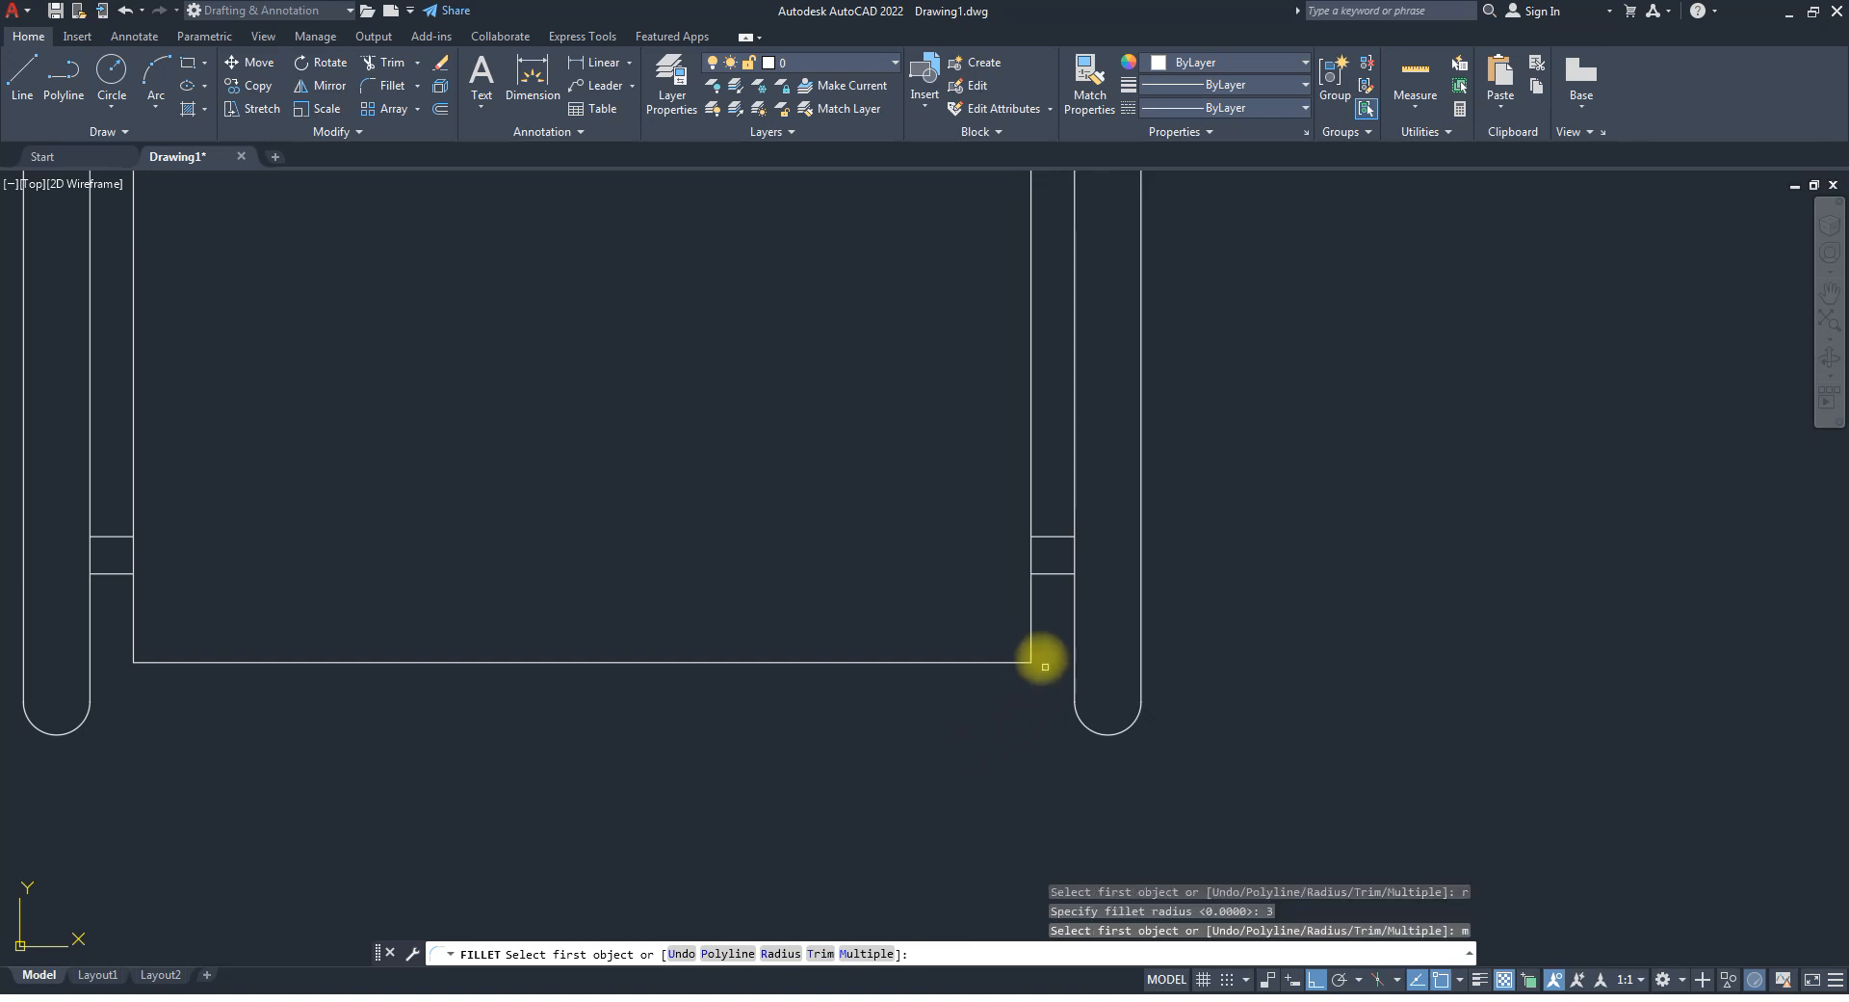
{"action": "left_click", "coordinate": [1033, 635]}
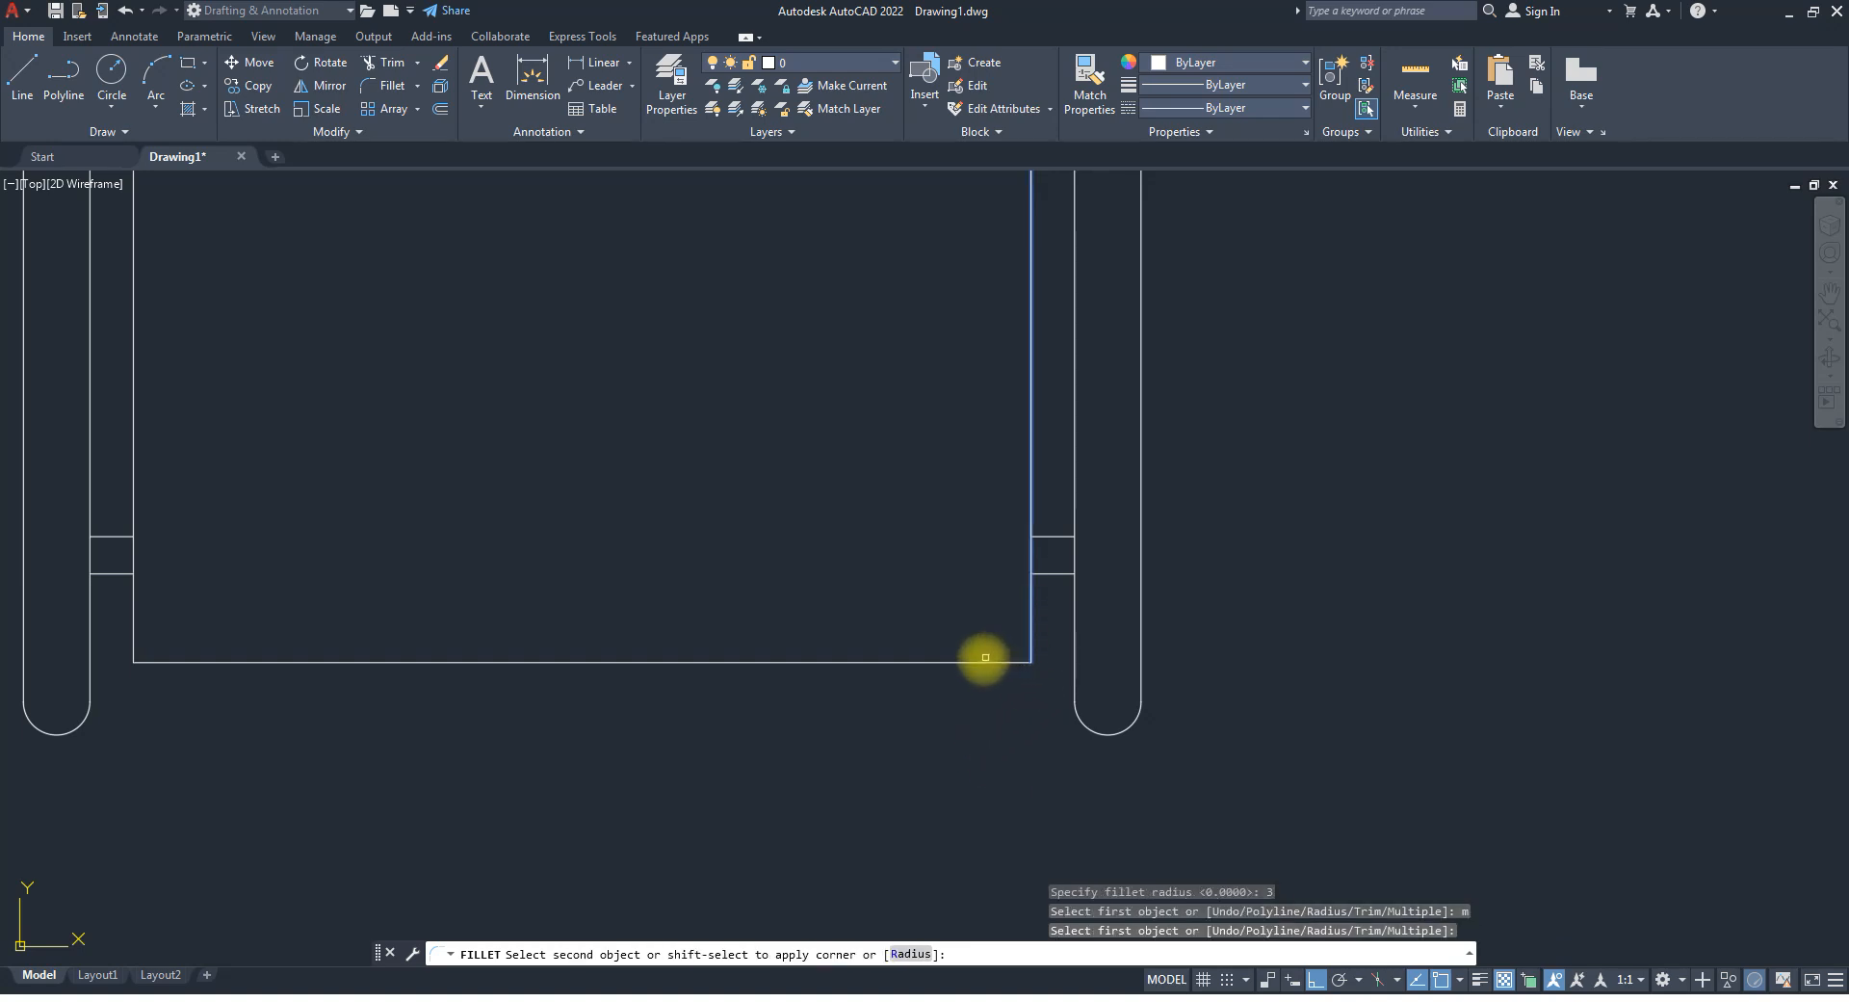
{"action": "left_click", "coordinate": [981, 661]}
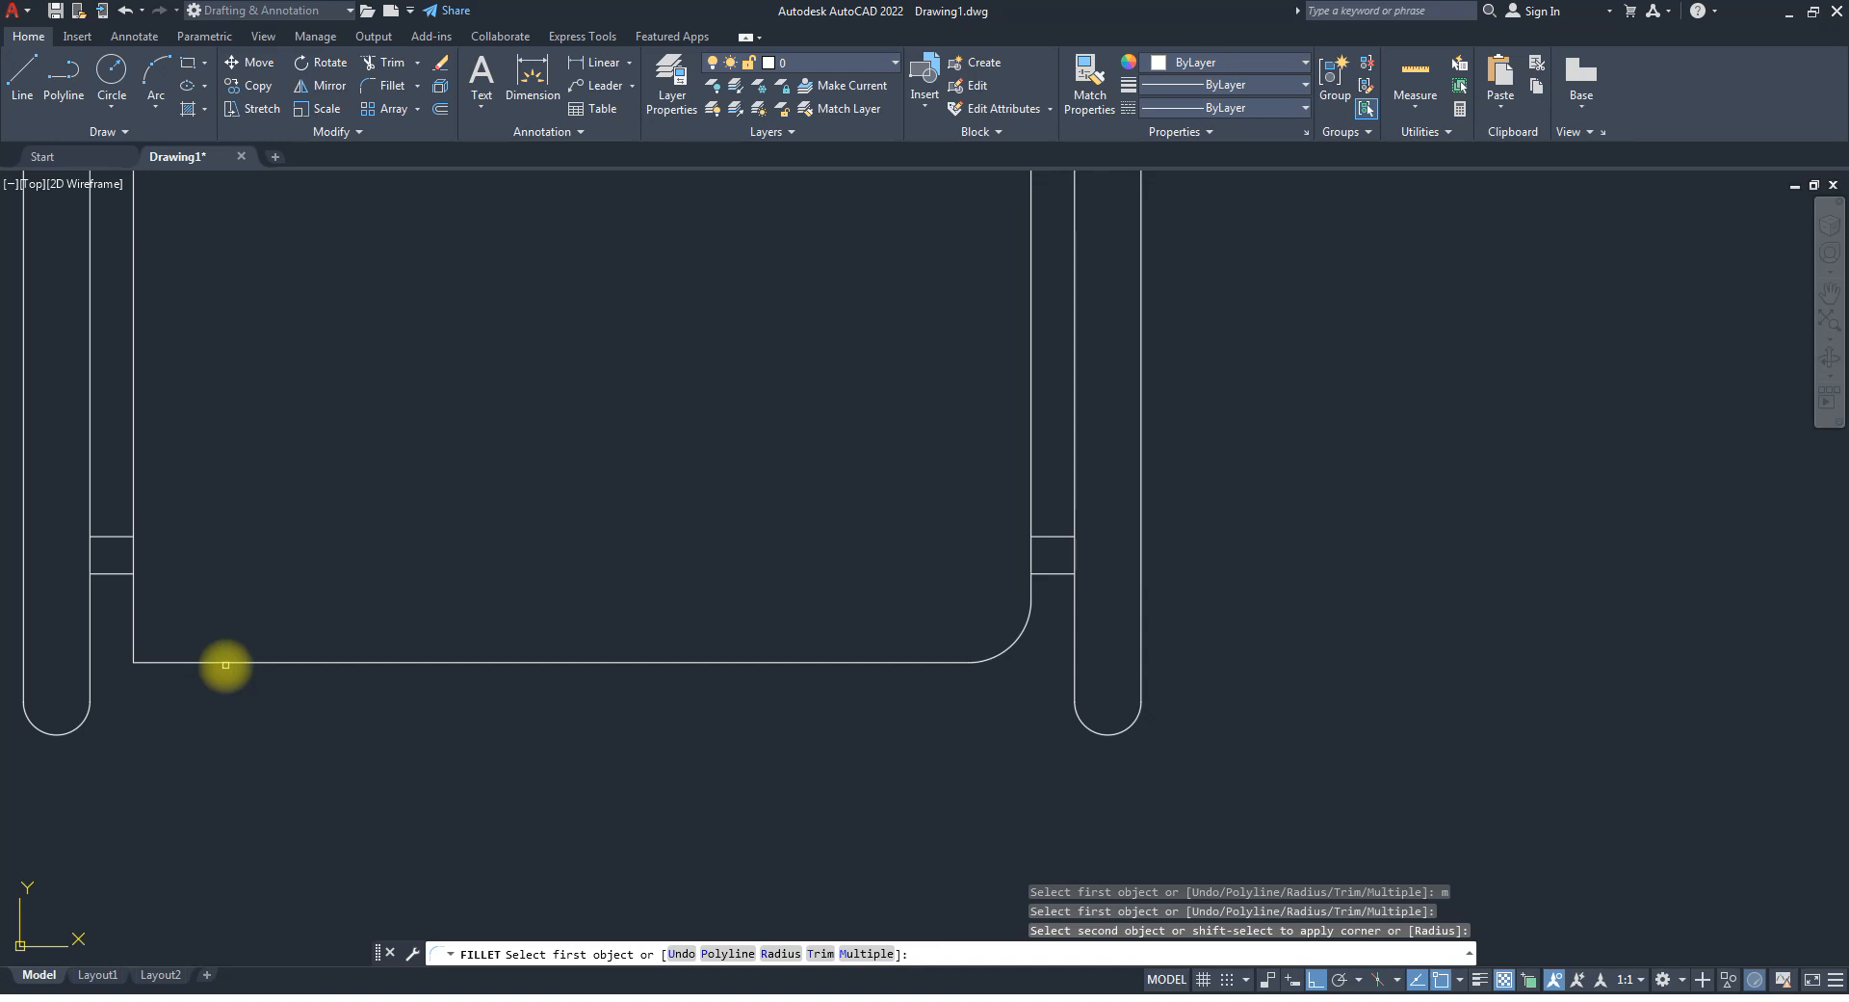
{"action": "left_click", "coordinate": [225, 663]}
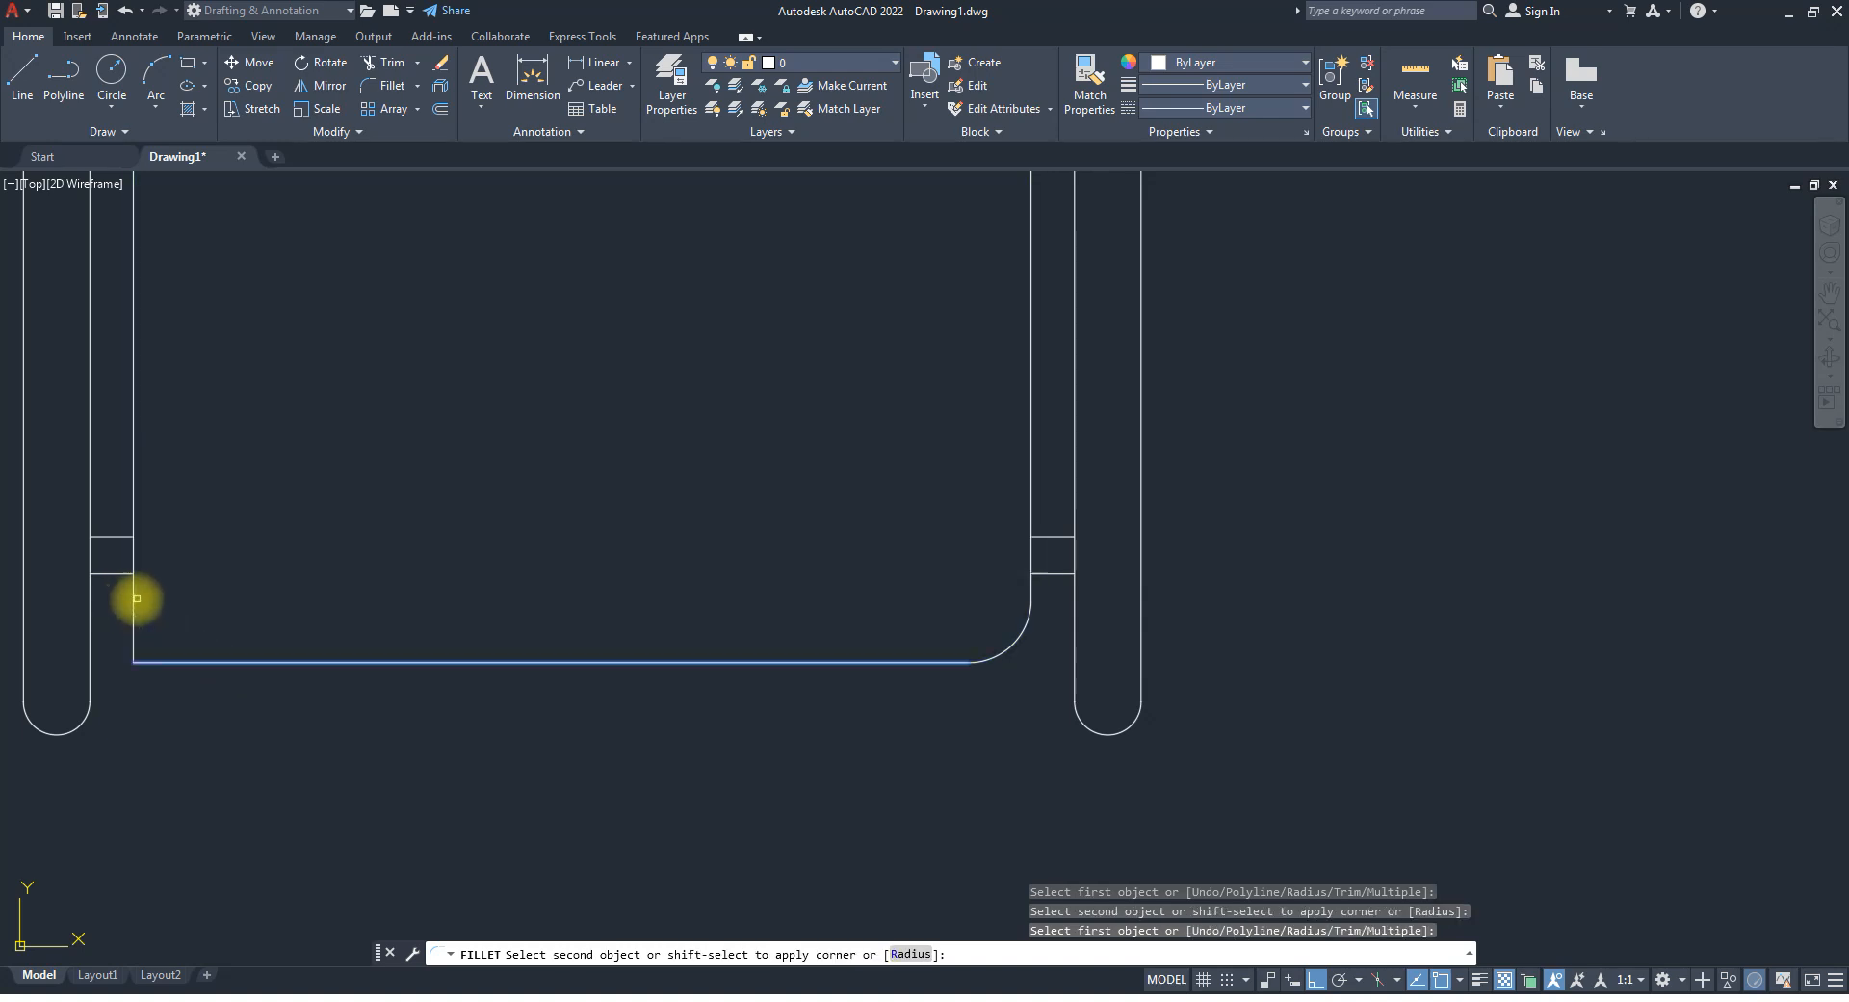
{"action": "scroll", "coordinate": [216, 821], "scroll_direction": "down", "scroll_amount": 4}
{"action": "left_click", "coordinate": [183, 734]}
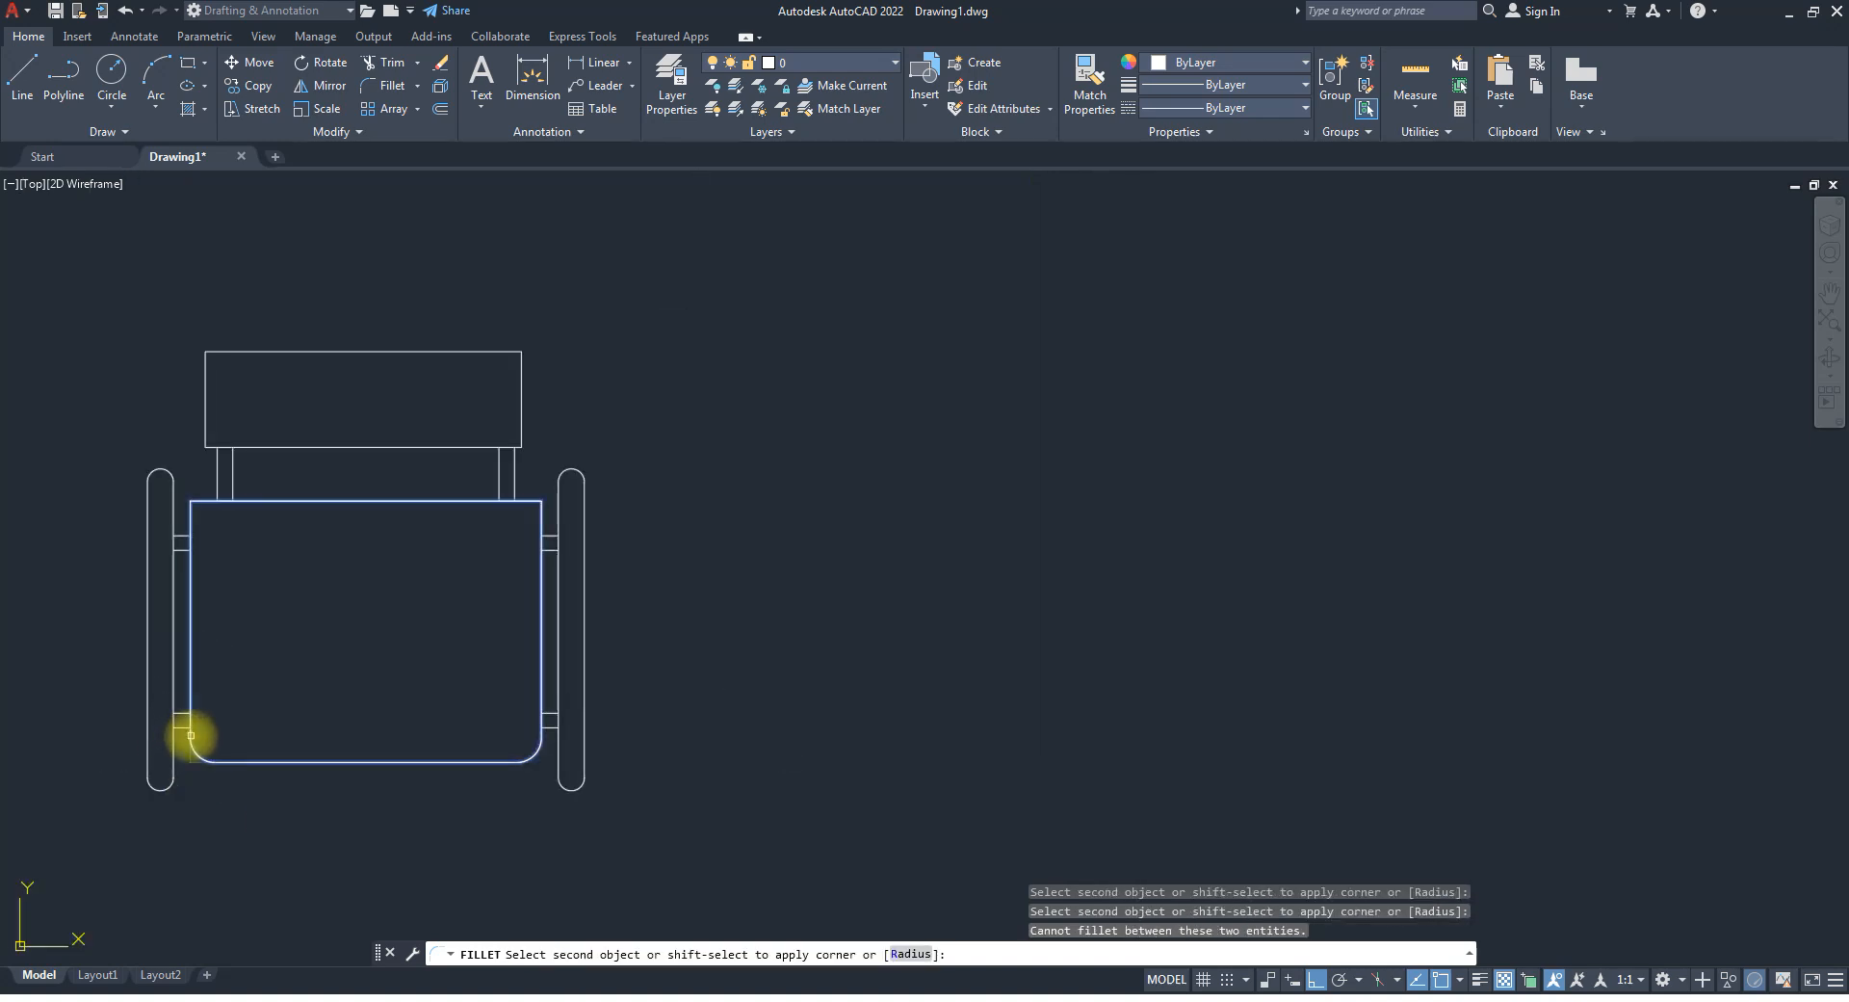
{"action": "left_click", "coordinate": [190, 735]}
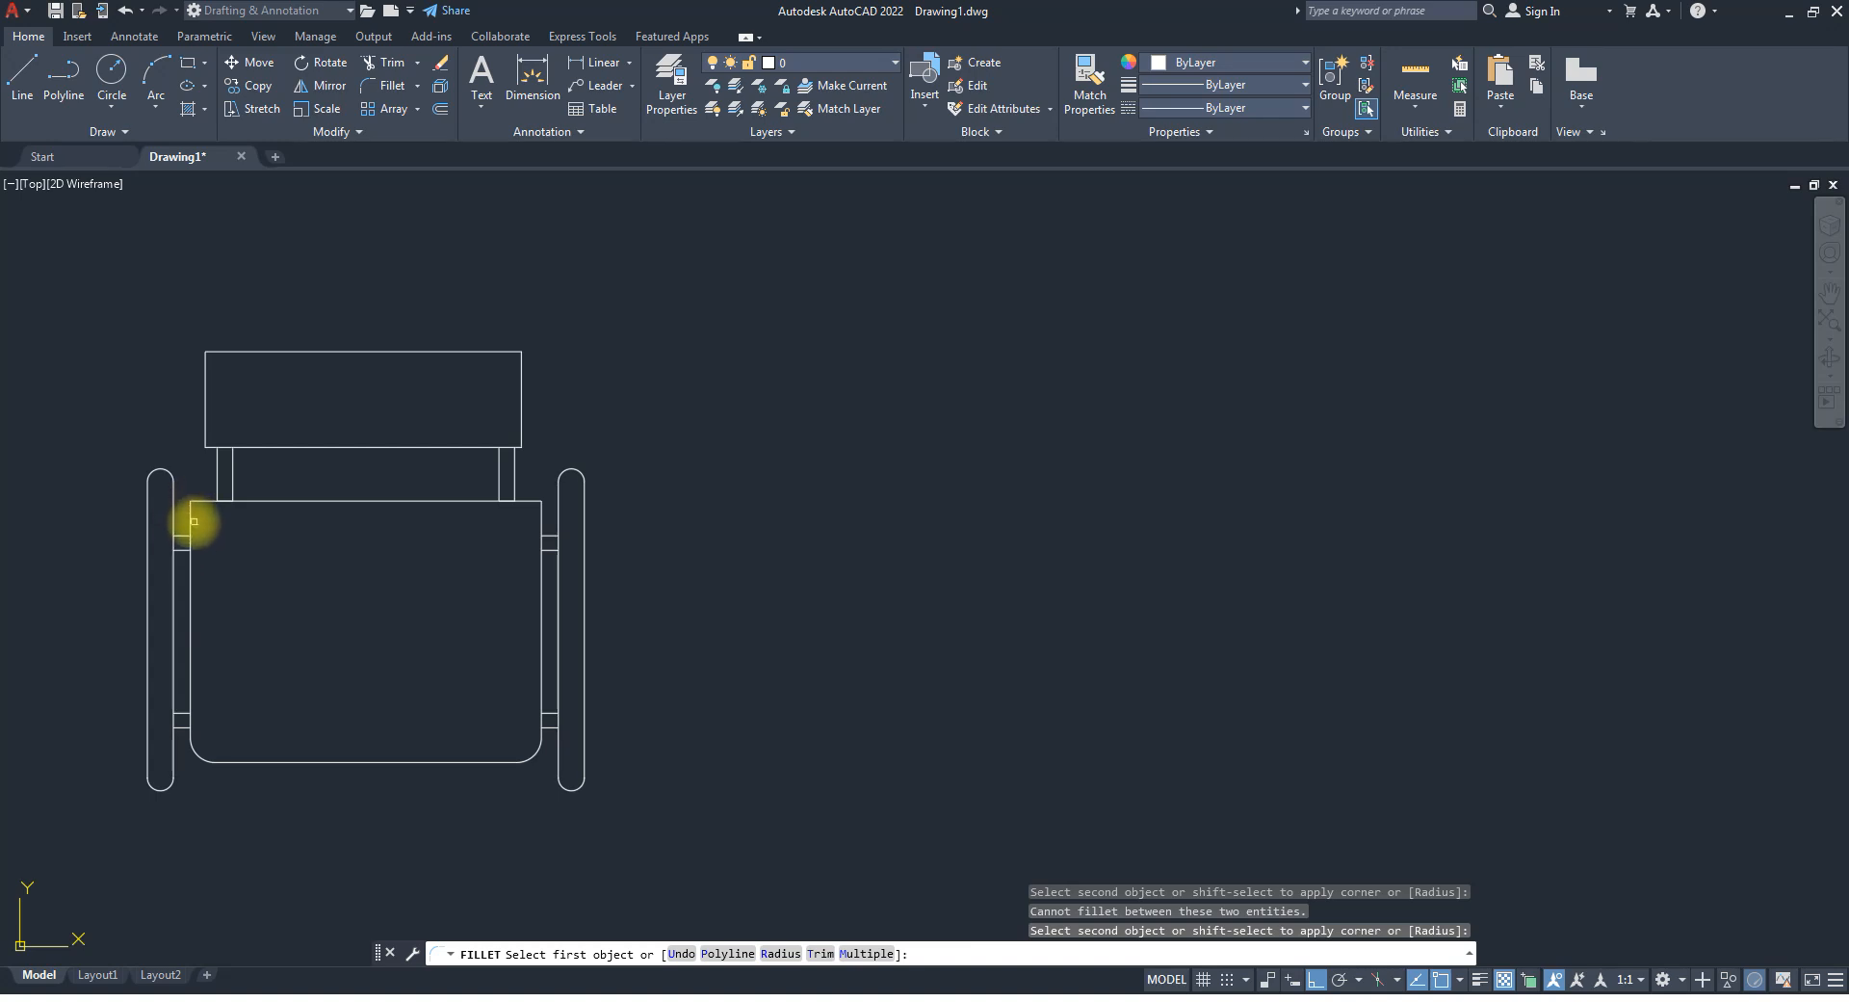
Fillet the seat's upper-left and upper-right corners with the same radius.
{"action": "left_click", "coordinate": [191, 523]}
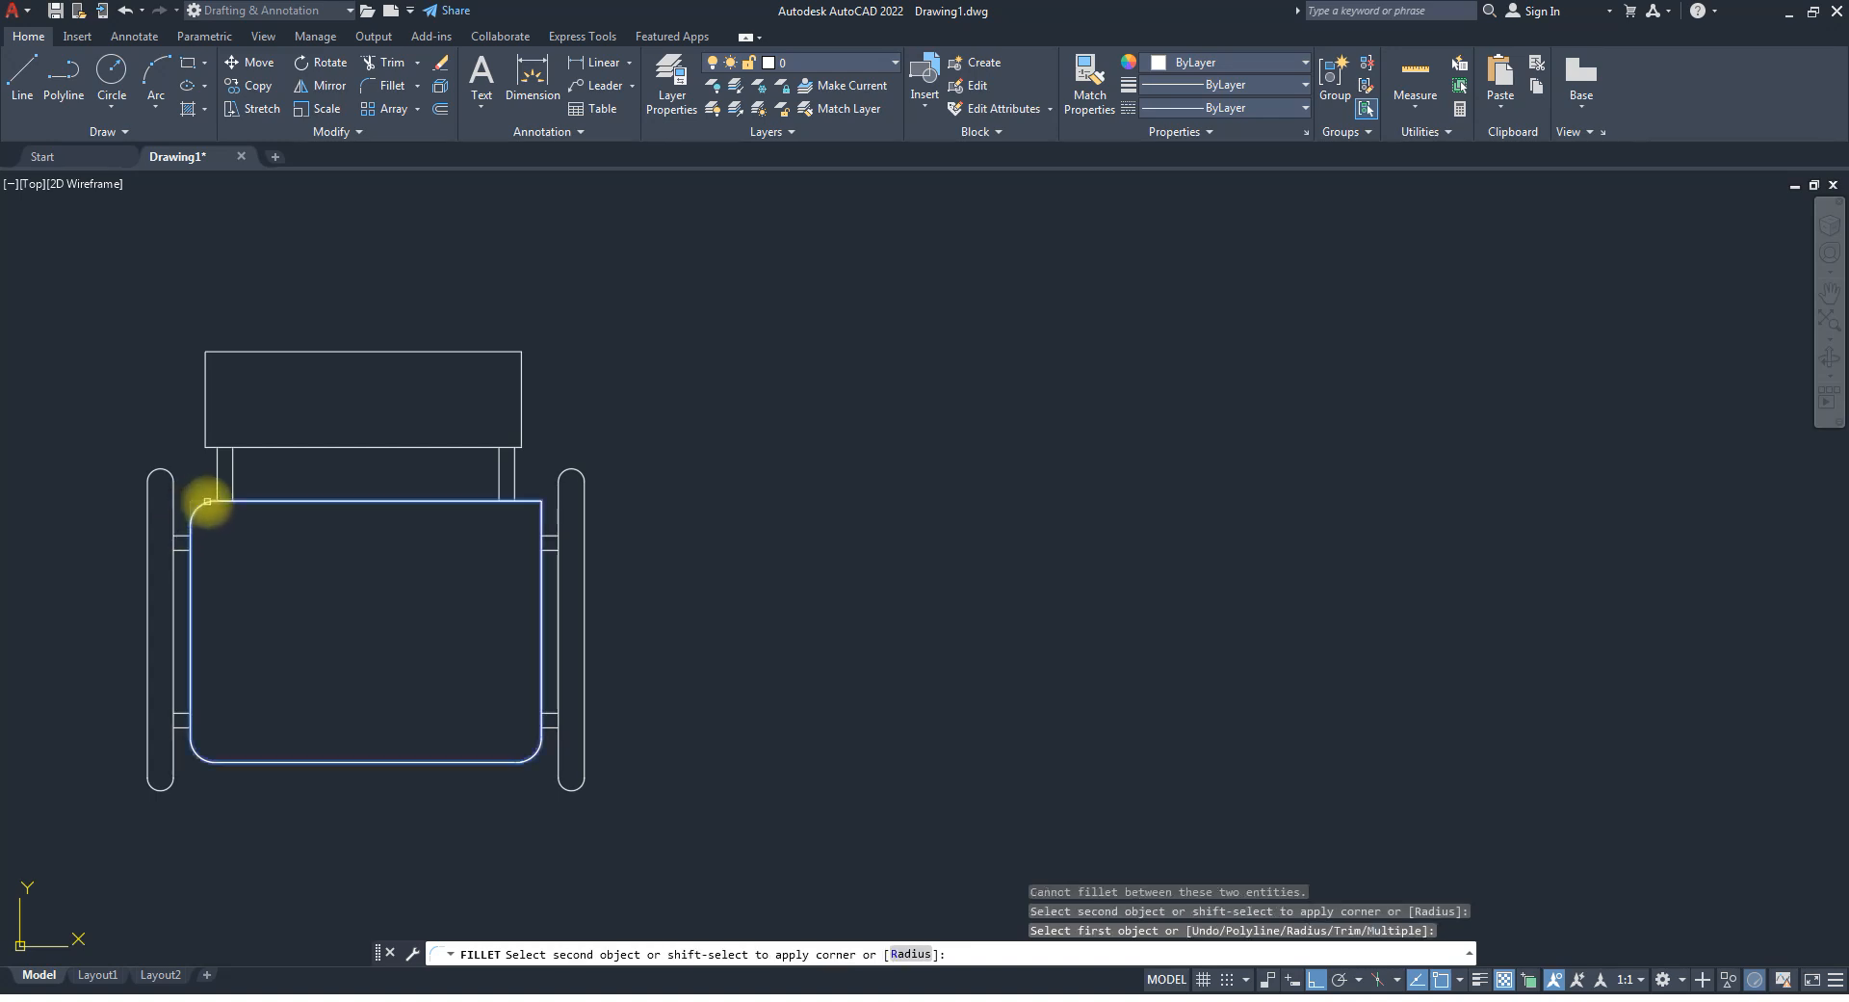
{"action": "left_click", "coordinate": [207, 501]}
{"action": "scroll", "coordinate": [578, 518], "scroll_direction": "up", "scroll_amount": 6}
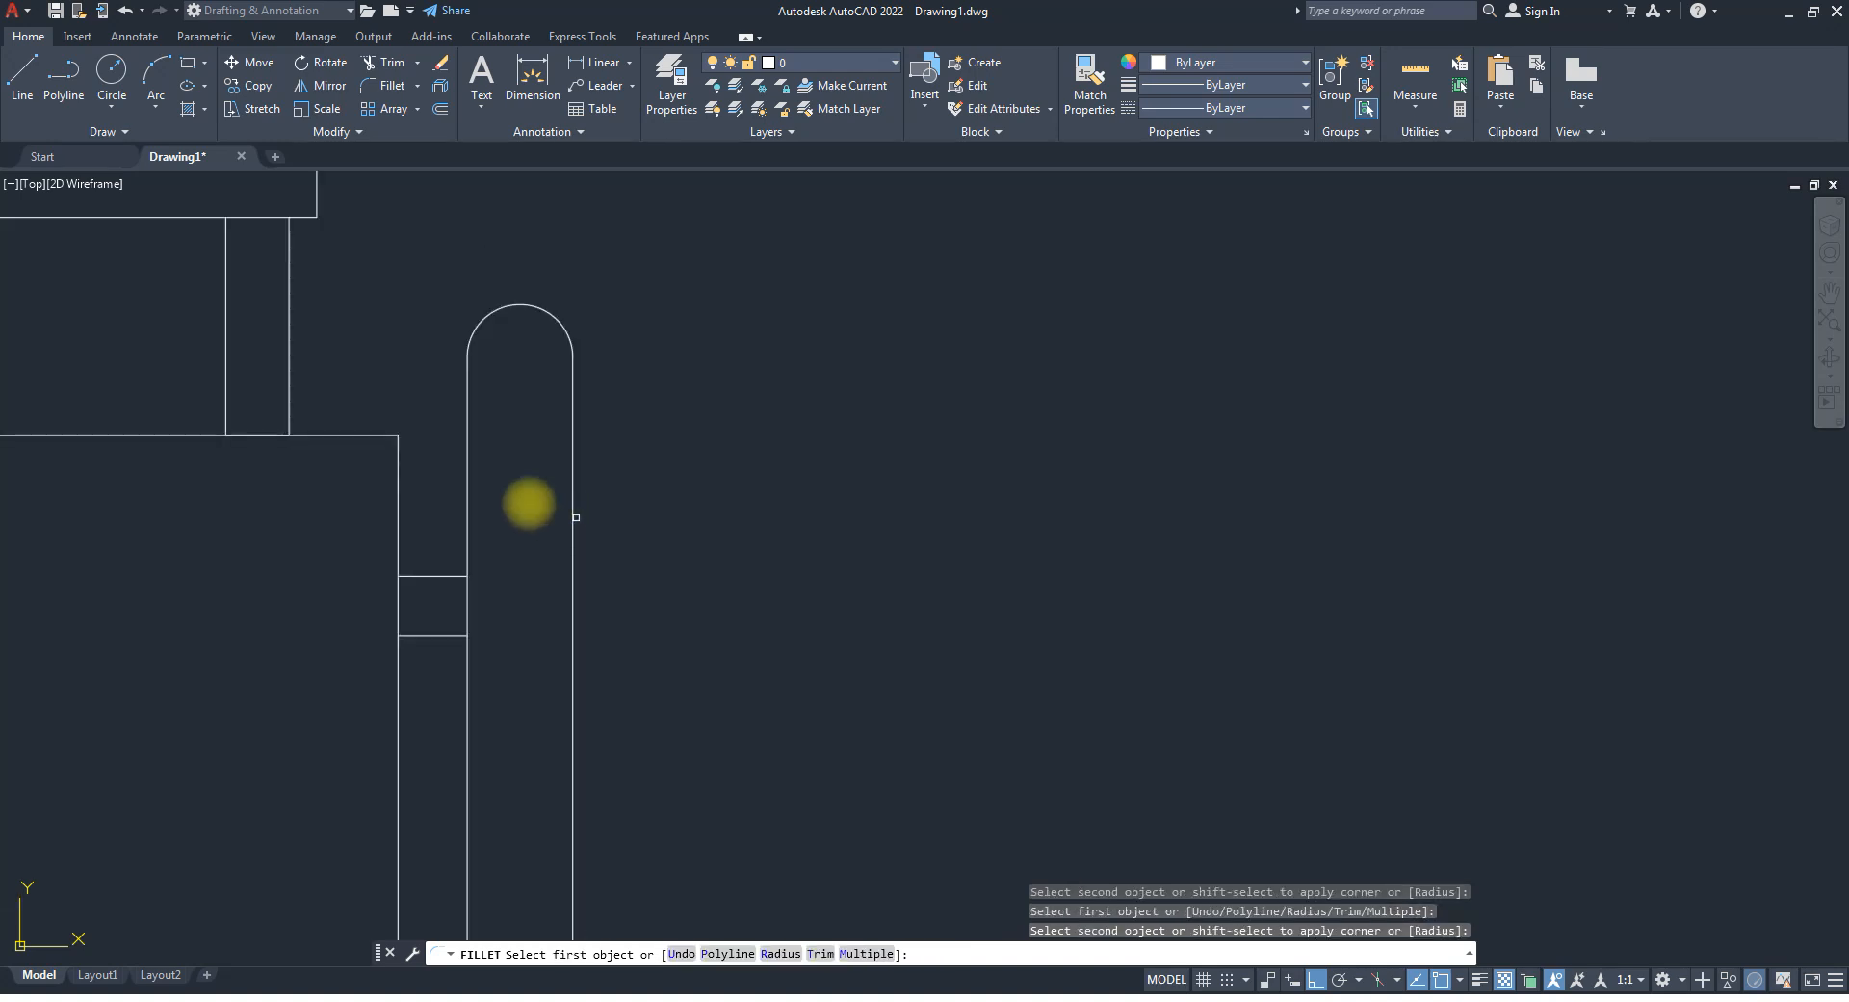
{"action": "left_click", "coordinate": [313, 438]}
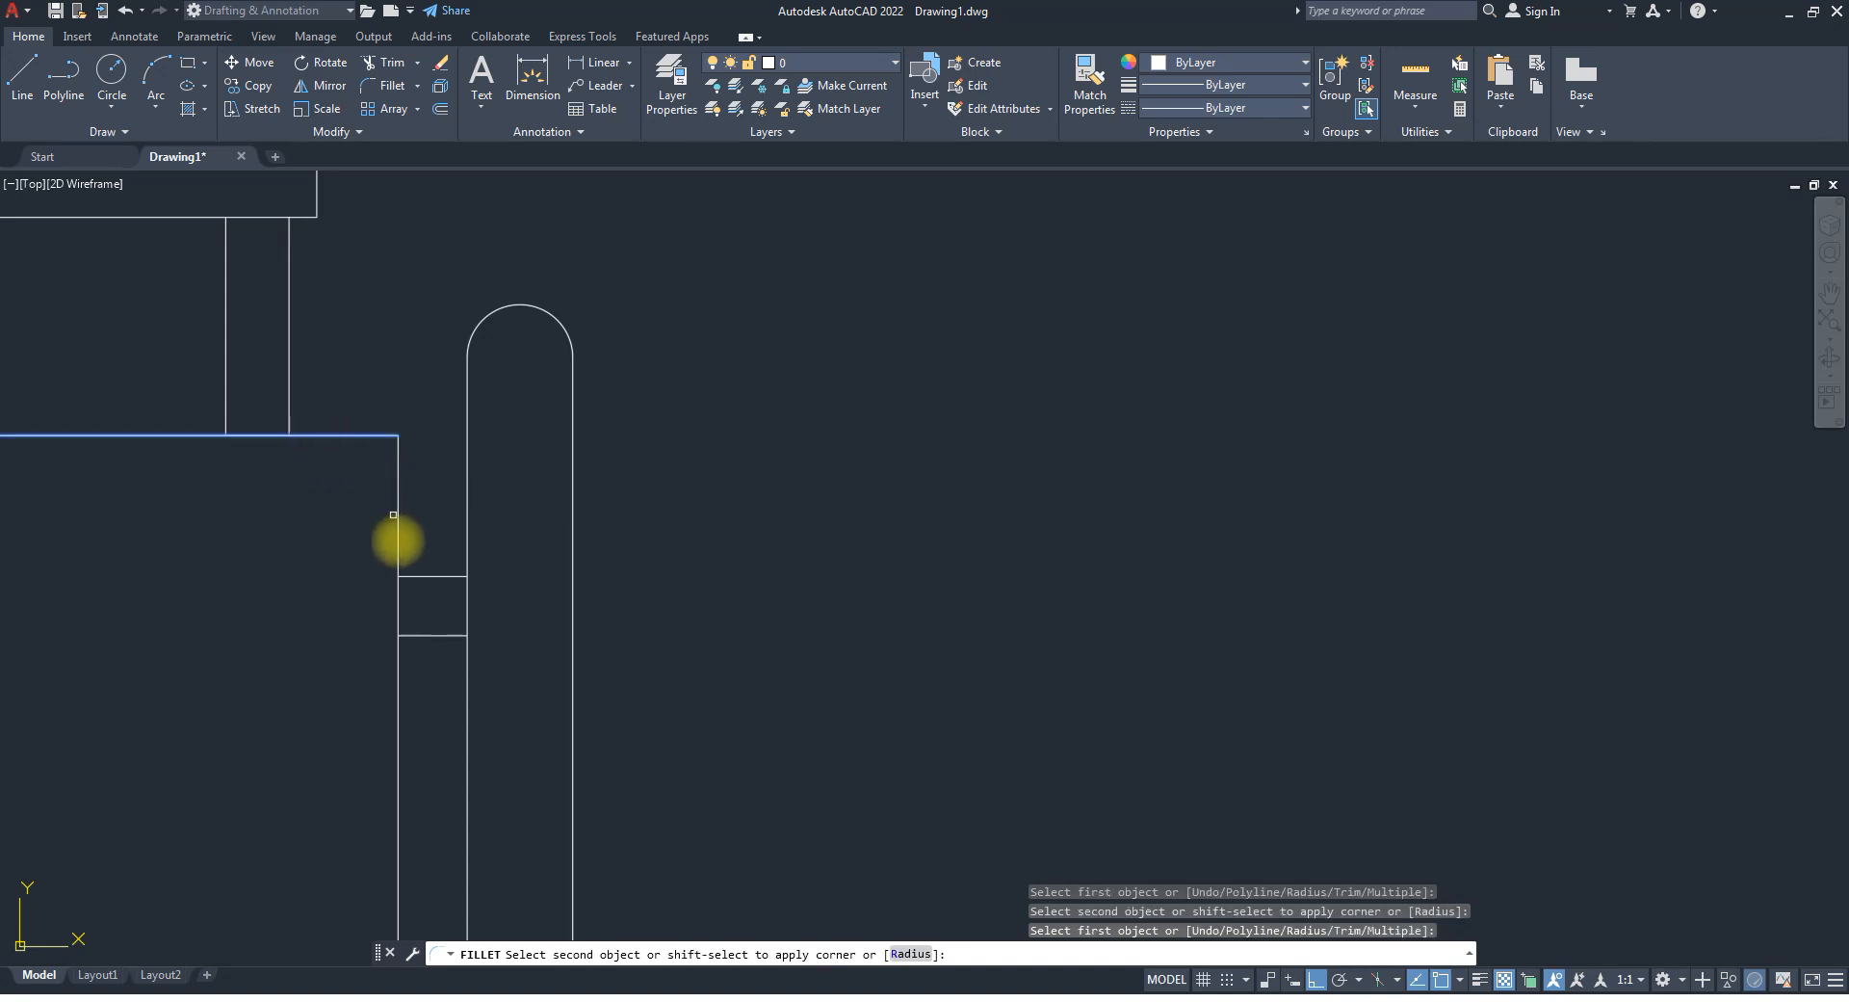
{"action": "left_click", "coordinate": [397, 535]}
Set the fillet radius to 1.5 in Multiple mode and round the backrest's upper-right and upper-left corners.
{"action": "scroll", "coordinate": [545, 675], "scroll_direction": "down", "scroll_amount": 4}
{"action": "scroll", "coordinate": [545, 675], "scroll_direction": "down", "scroll_amount": 4}
{"action": "scroll", "coordinate": [491, 549], "scroll_direction": "up", "scroll_amount": 5}
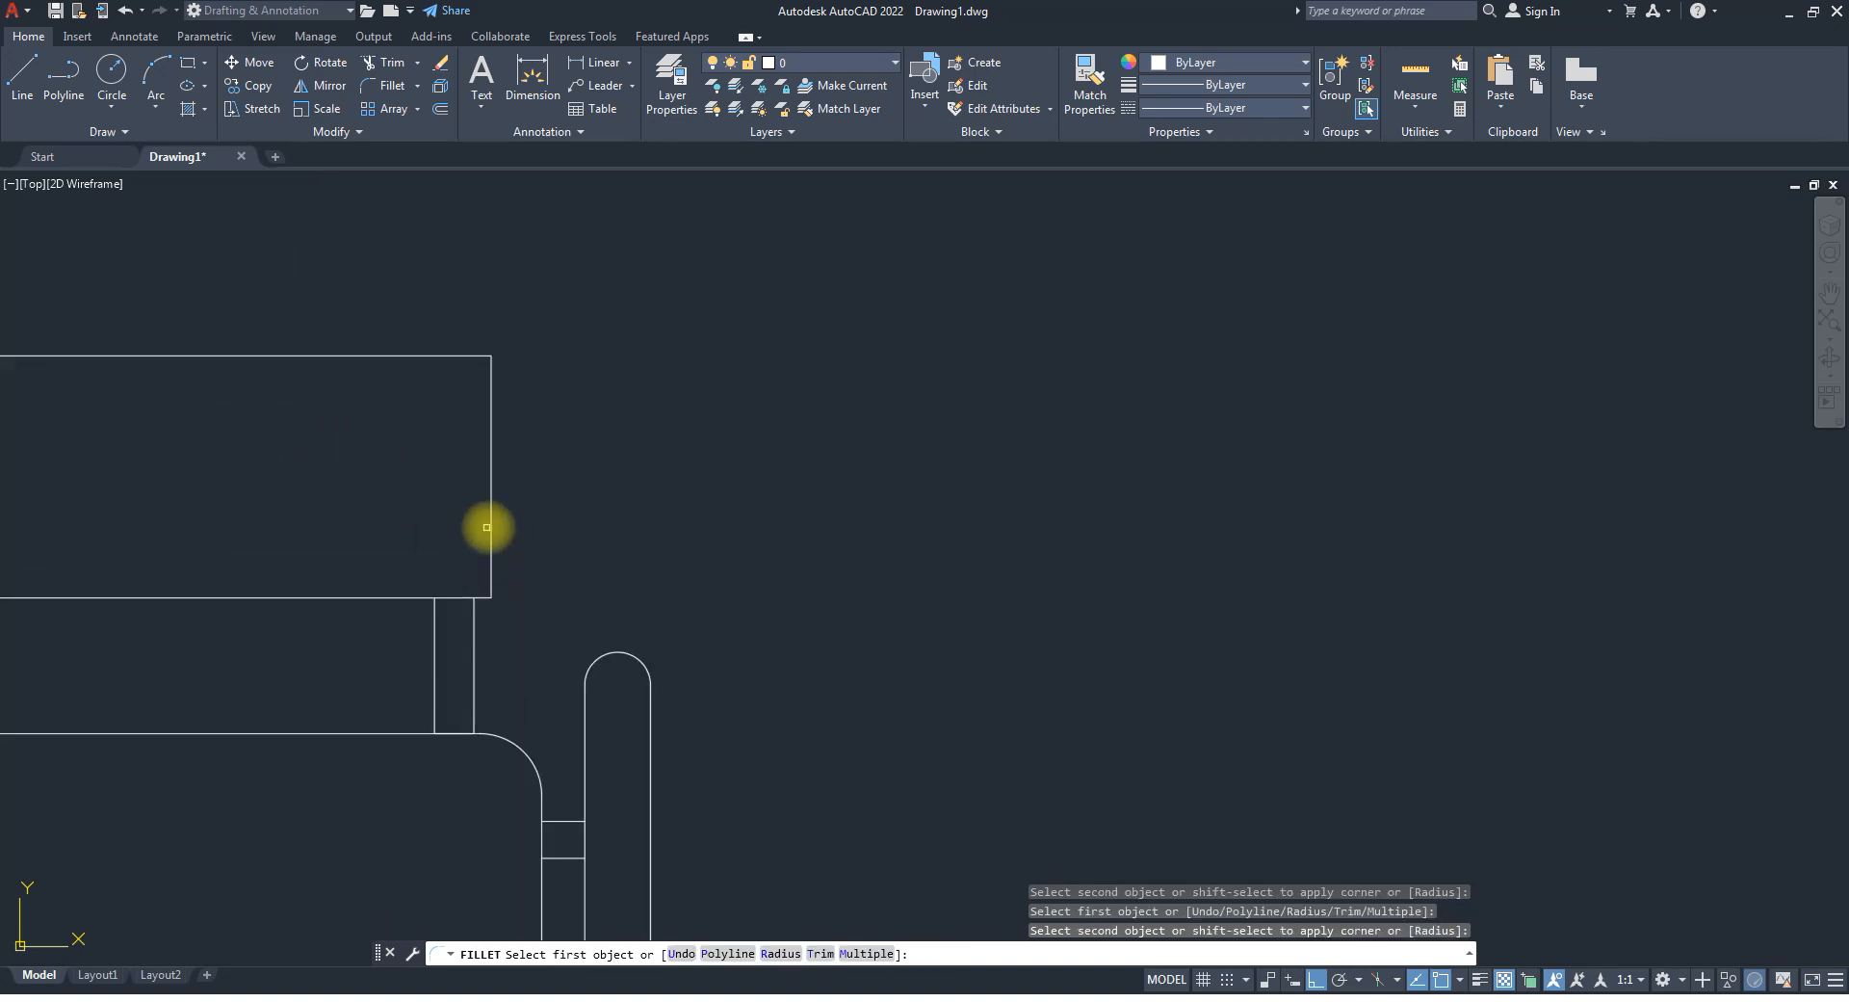
{"action": "type", "text": "r"}
{"action": "key", "text": "Return"}
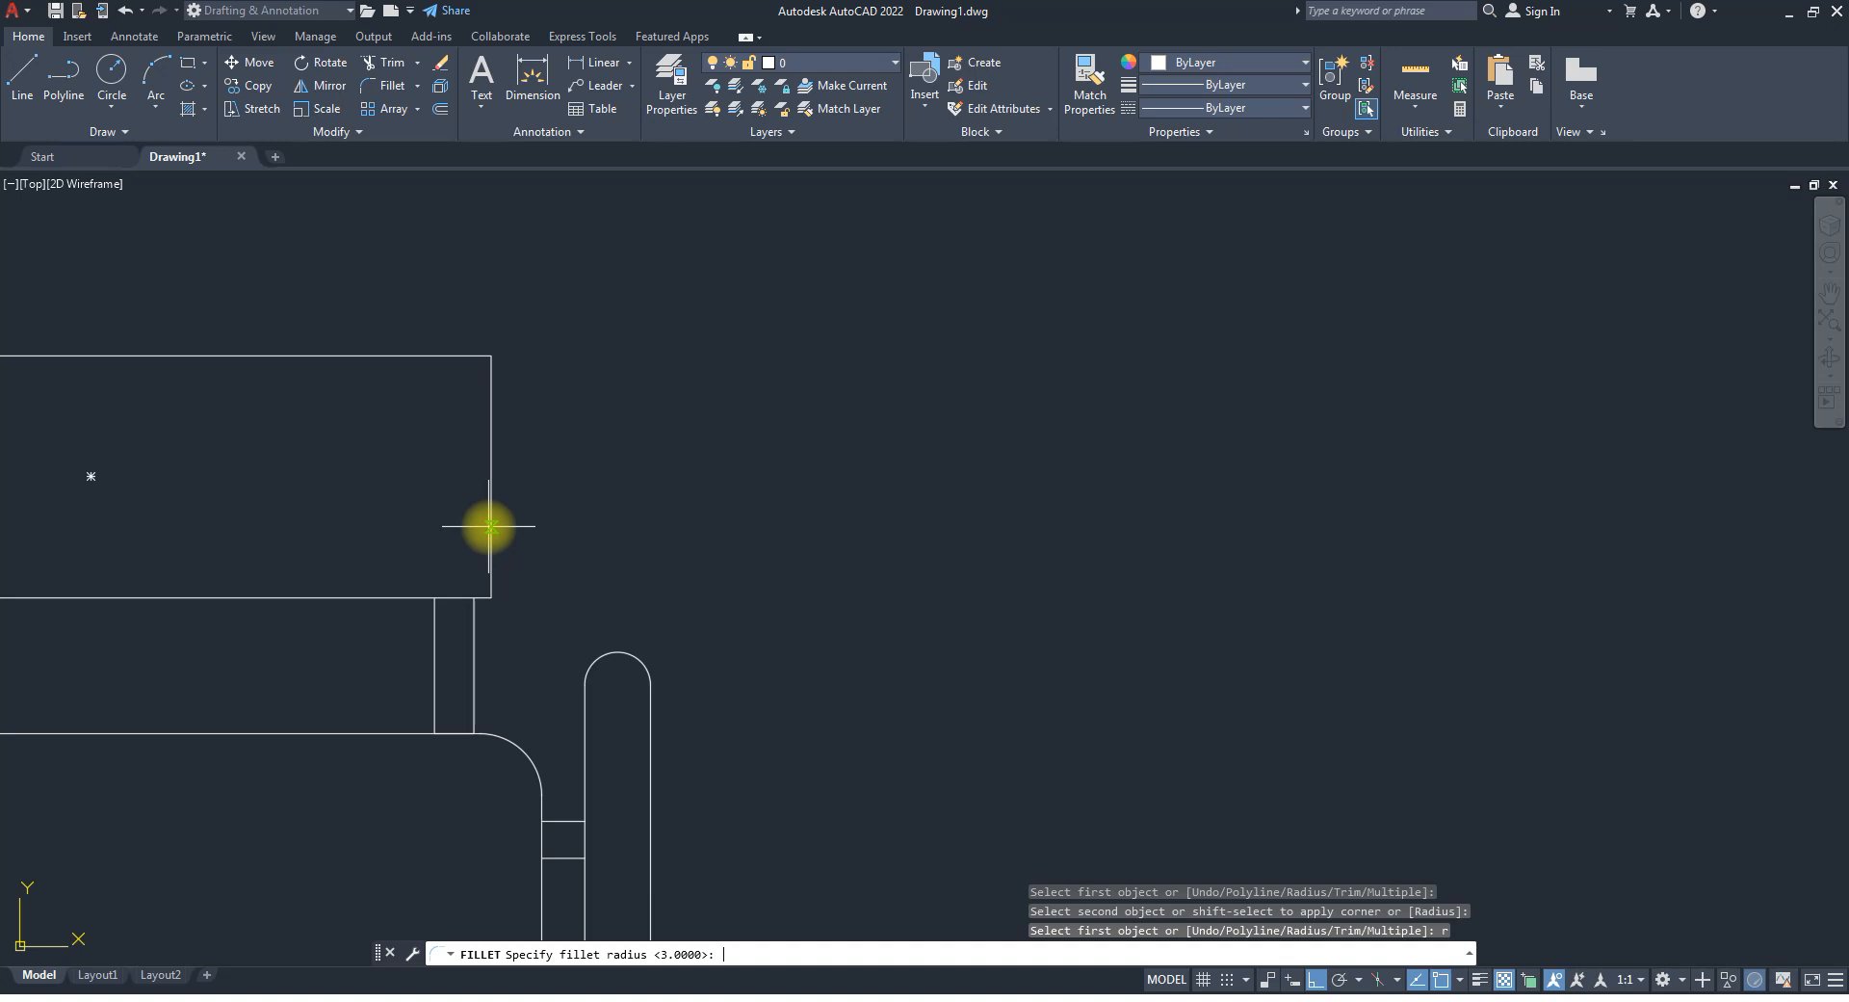
{"action": "type", "text": "1.5"}
{"action": "key", "text": "Return"}
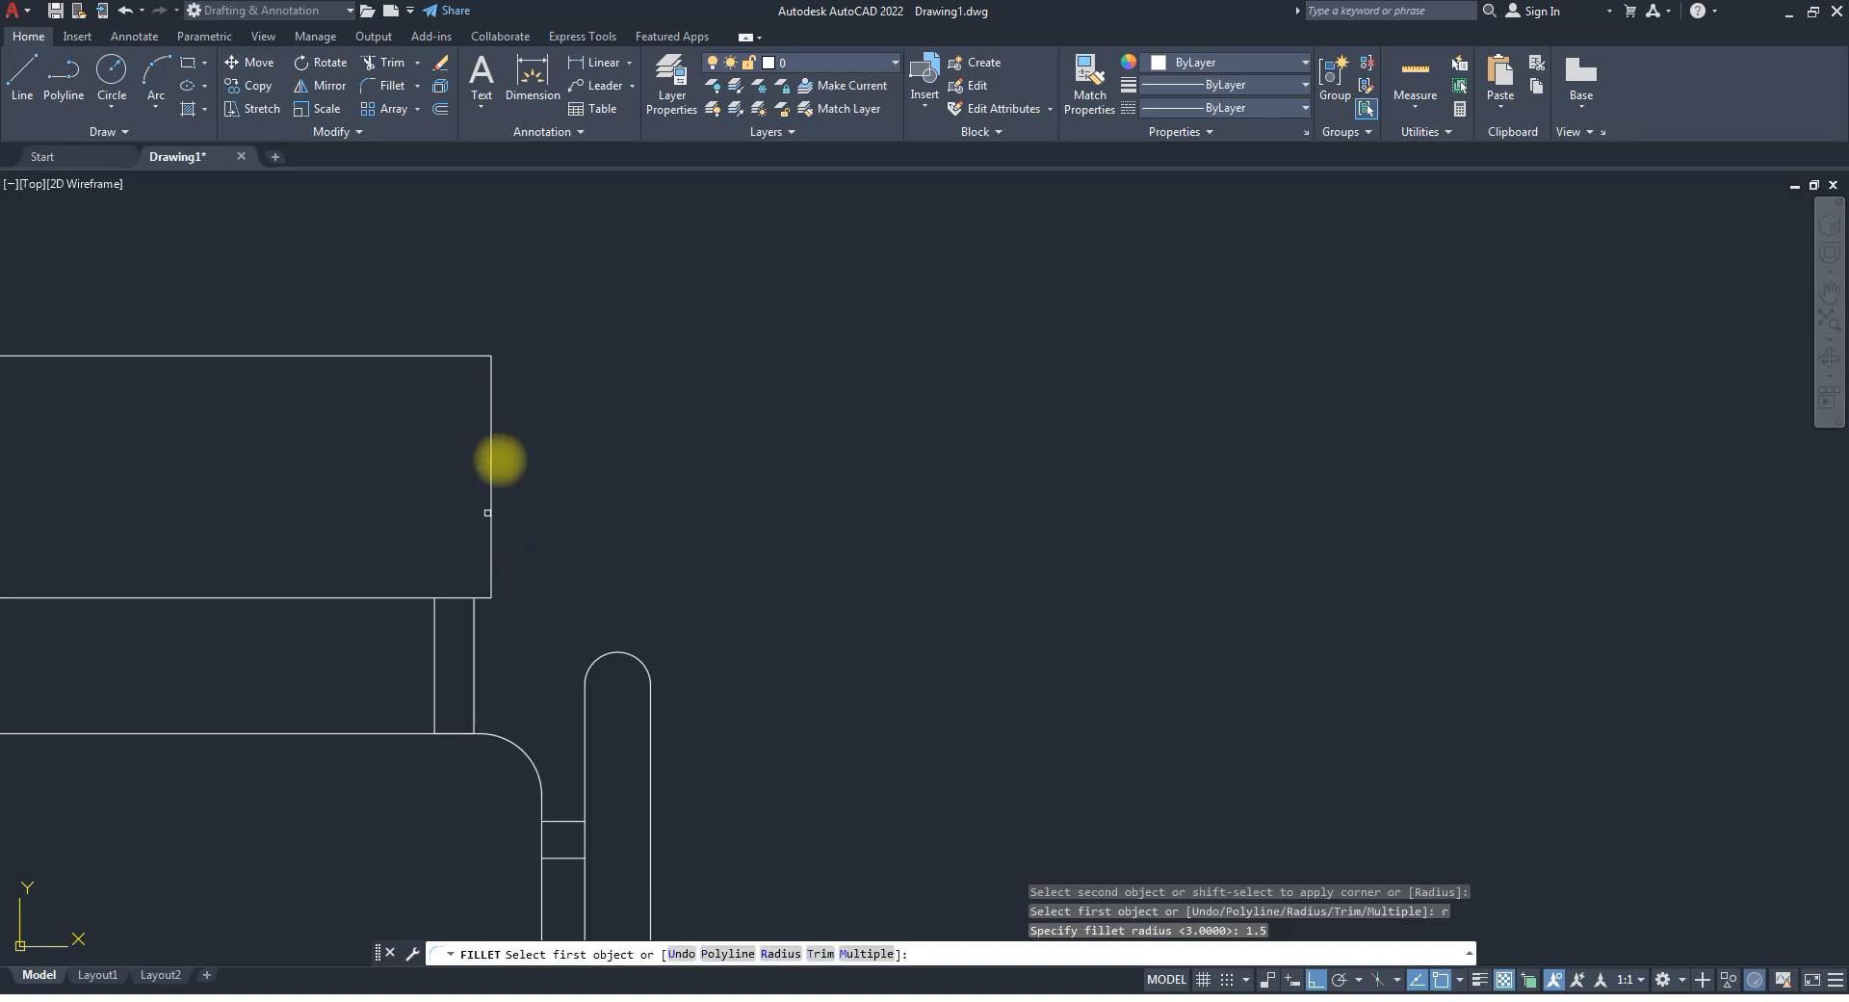
{"action": "key", "text": "Return"}
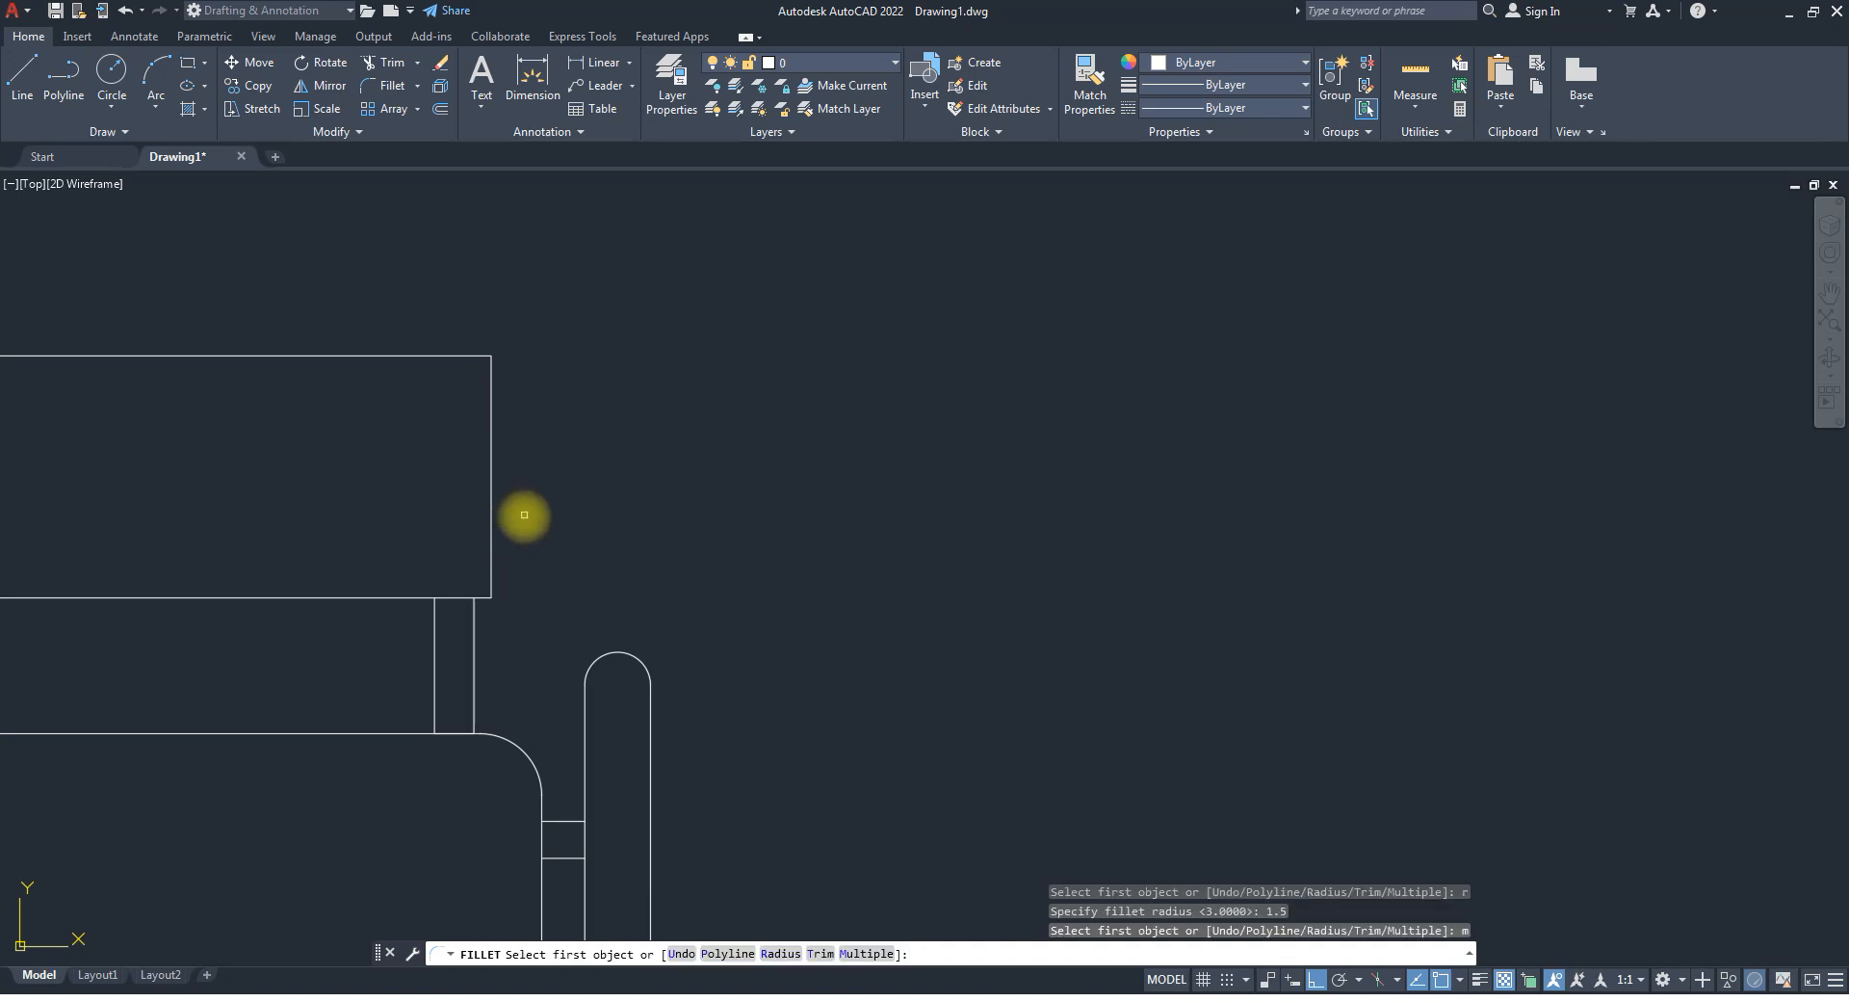
{"action": "left_click", "coordinate": [492, 388]}
{"action": "left_click", "coordinate": [424, 356]}
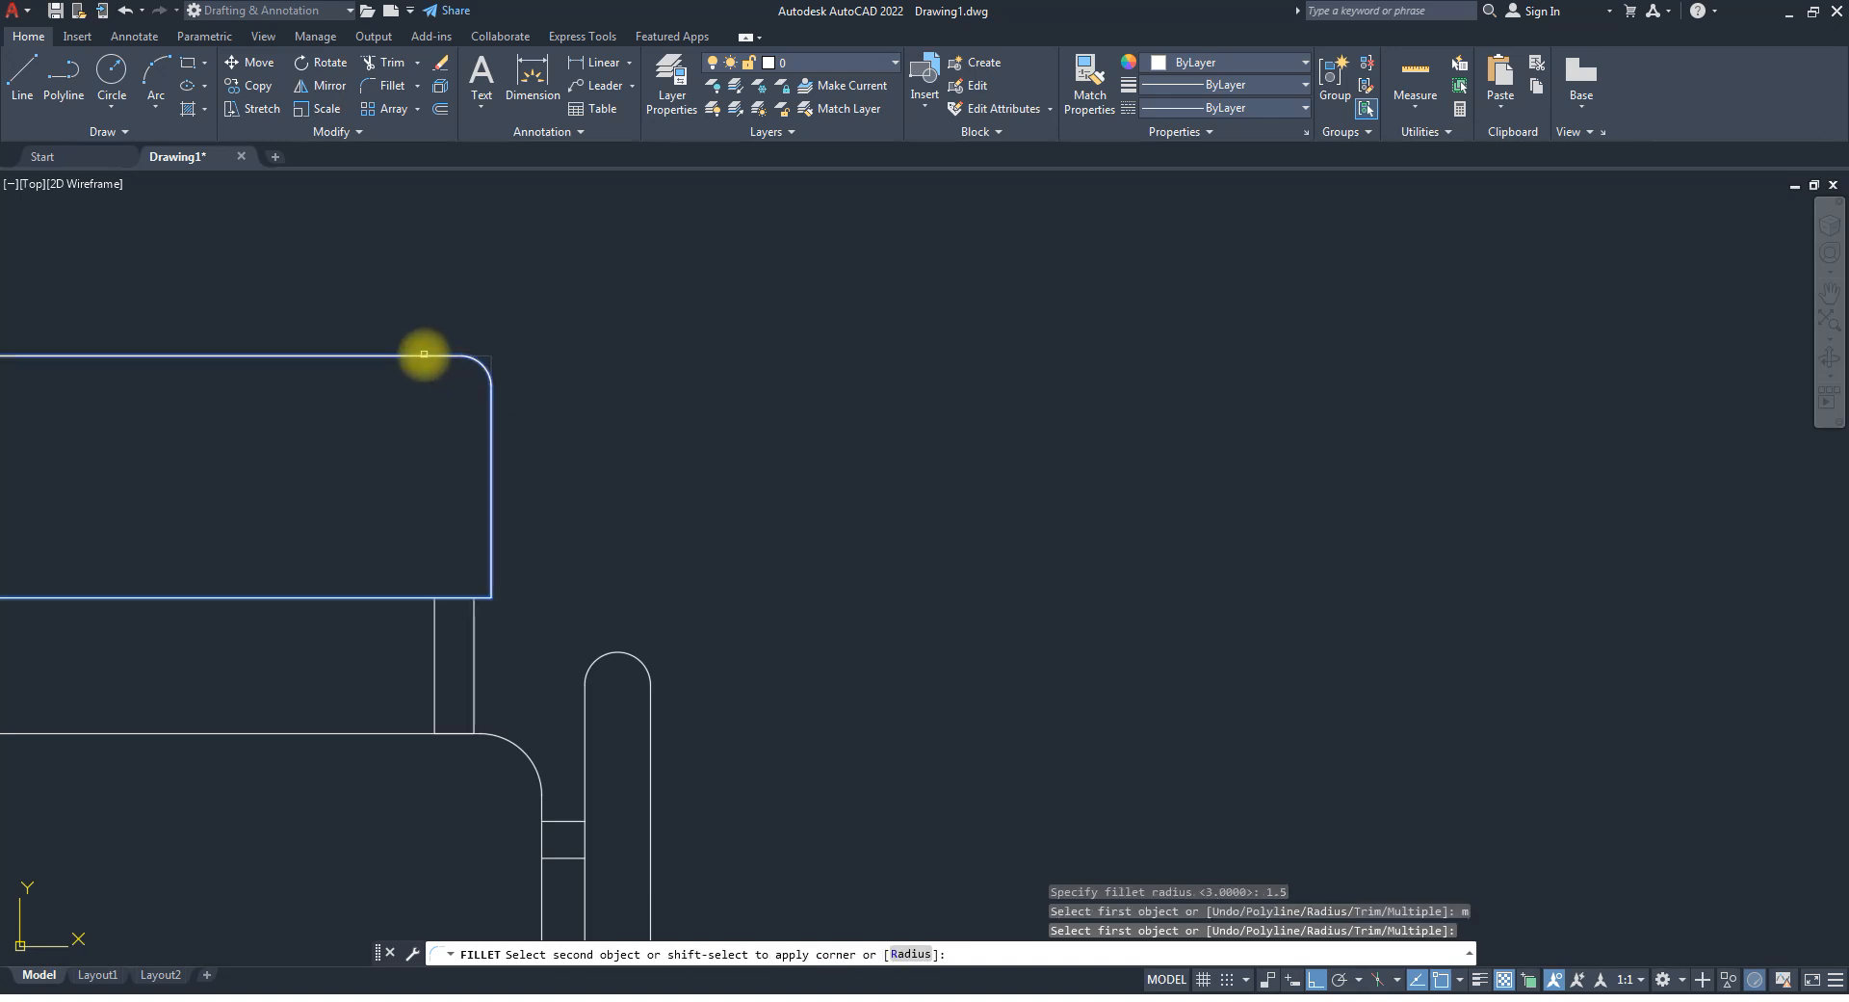
{"action": "scroll", "coordinate": [693, 404], "scroll_direction": "down", "scroll_amount": 3}
{"action": "scroll", "coordinate": [363, 386], "scroll_direction": "up", "scroll_amount": 4}
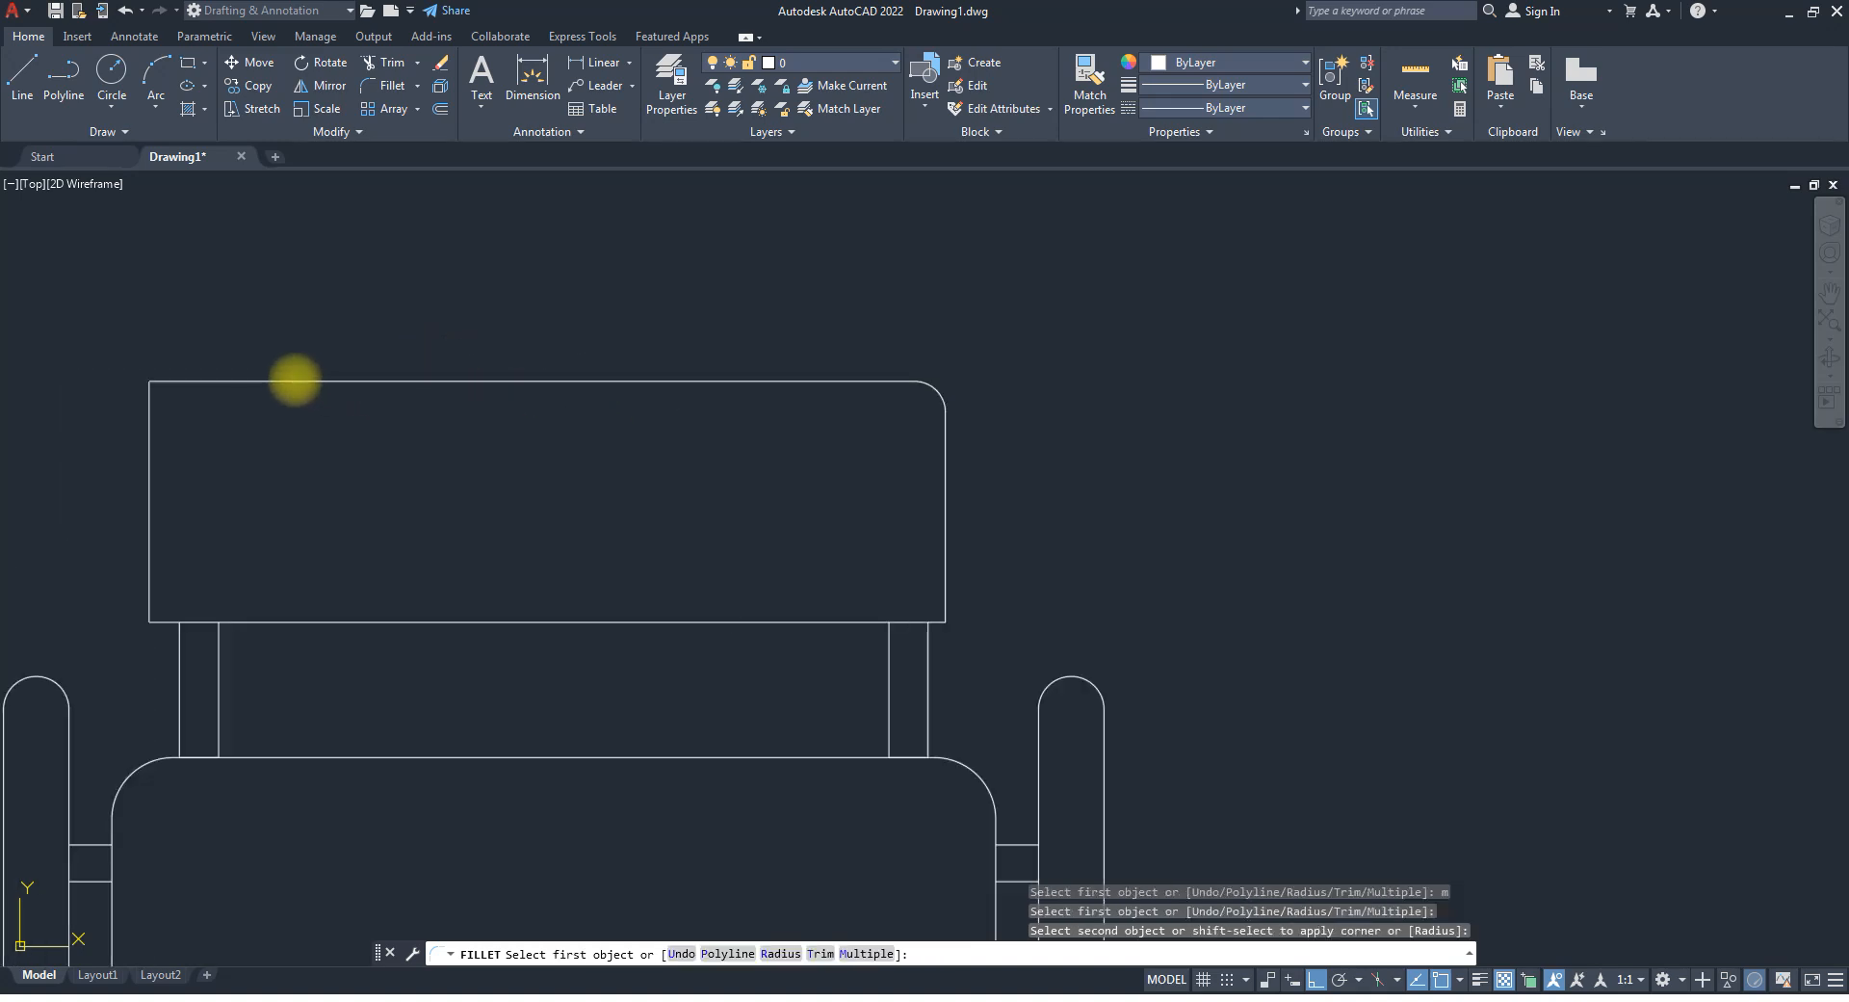
{"action": "left_click", "coordinate": [295, 380]}
{"action": "left_click", "coordinate": [151, 443]}
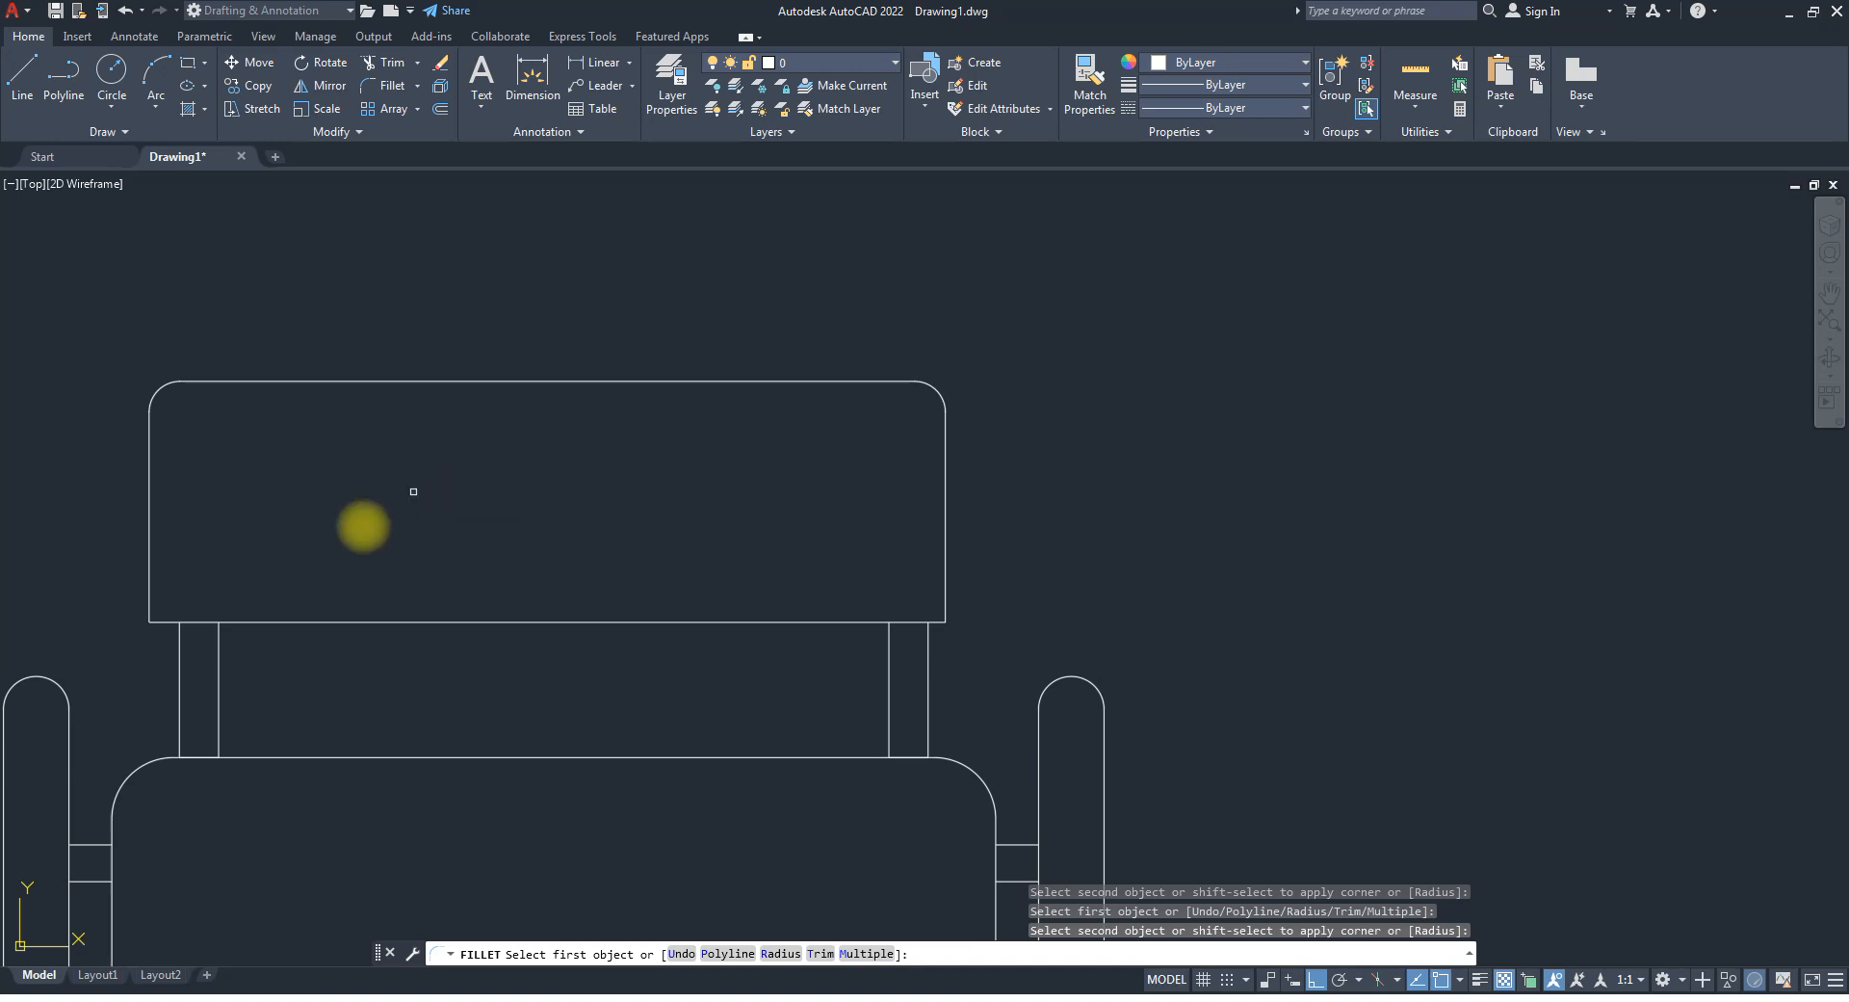
Fillet the backrest's lower-left and lower-right corners with the 1.5 radius and end the command.
{"action": "left_click", "coordinate": [149, 592]}
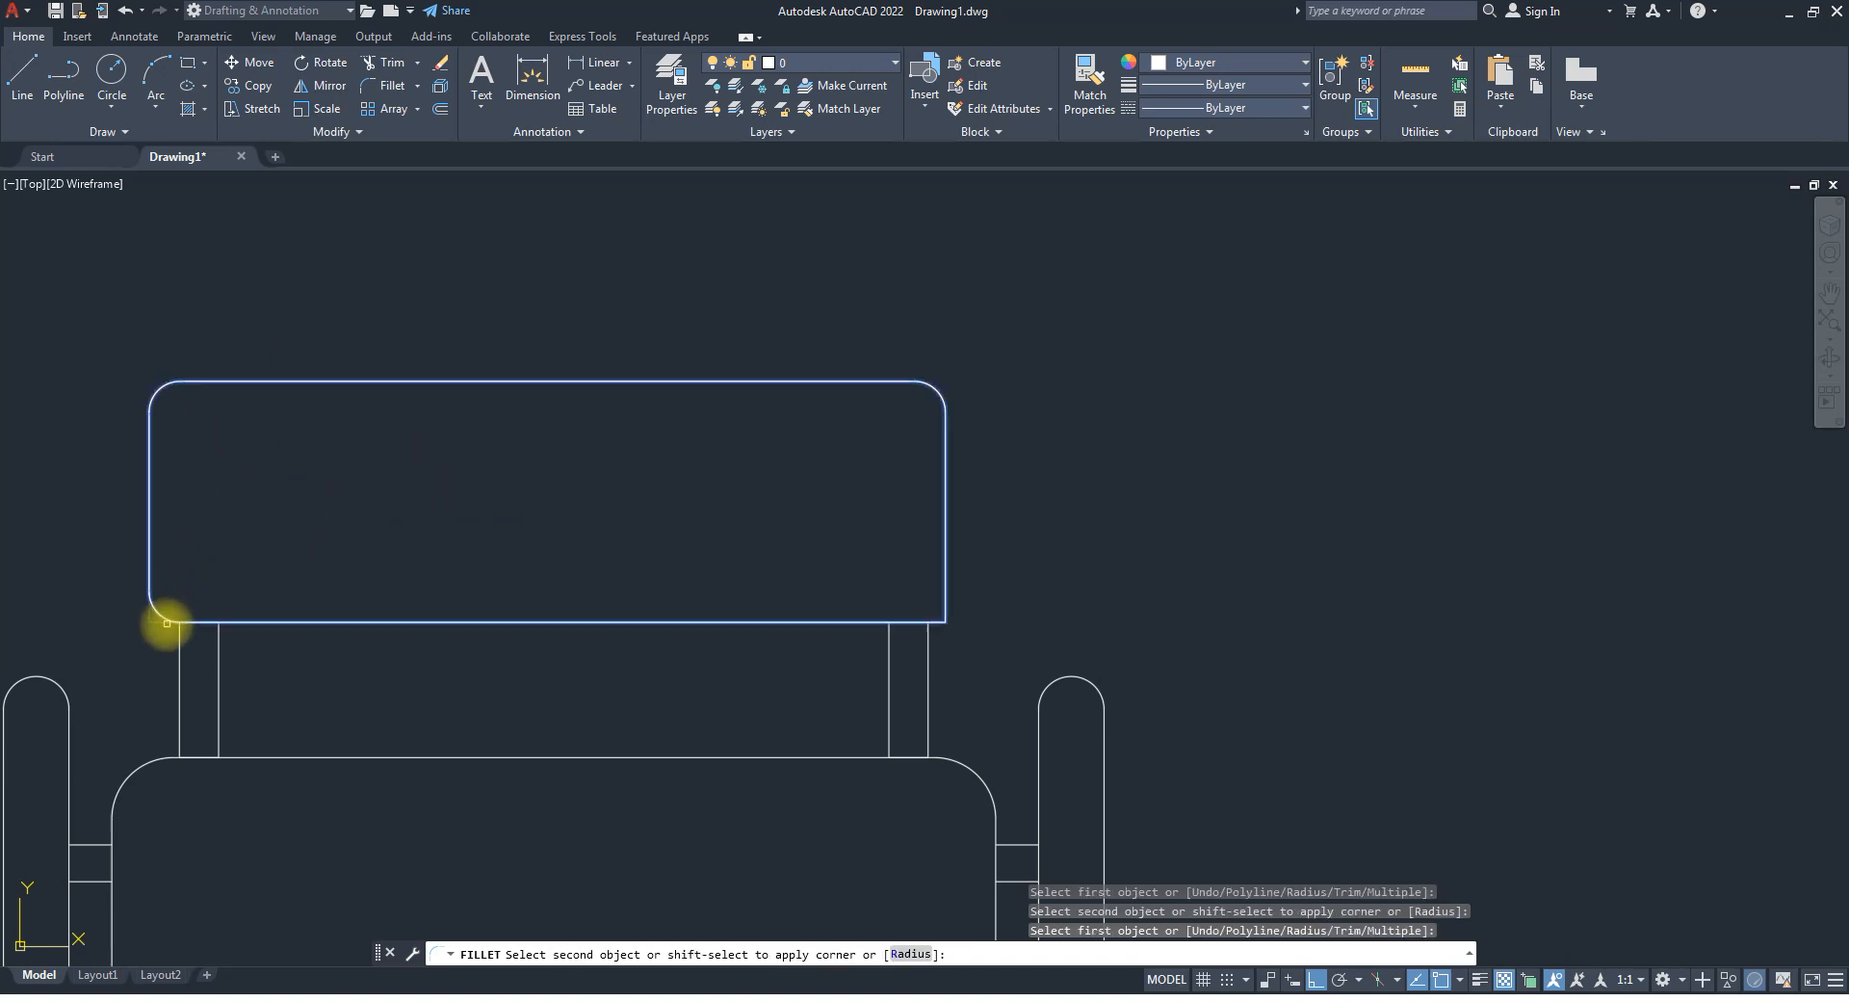
{"action": "left_click", "coordinate": [165, 622]}
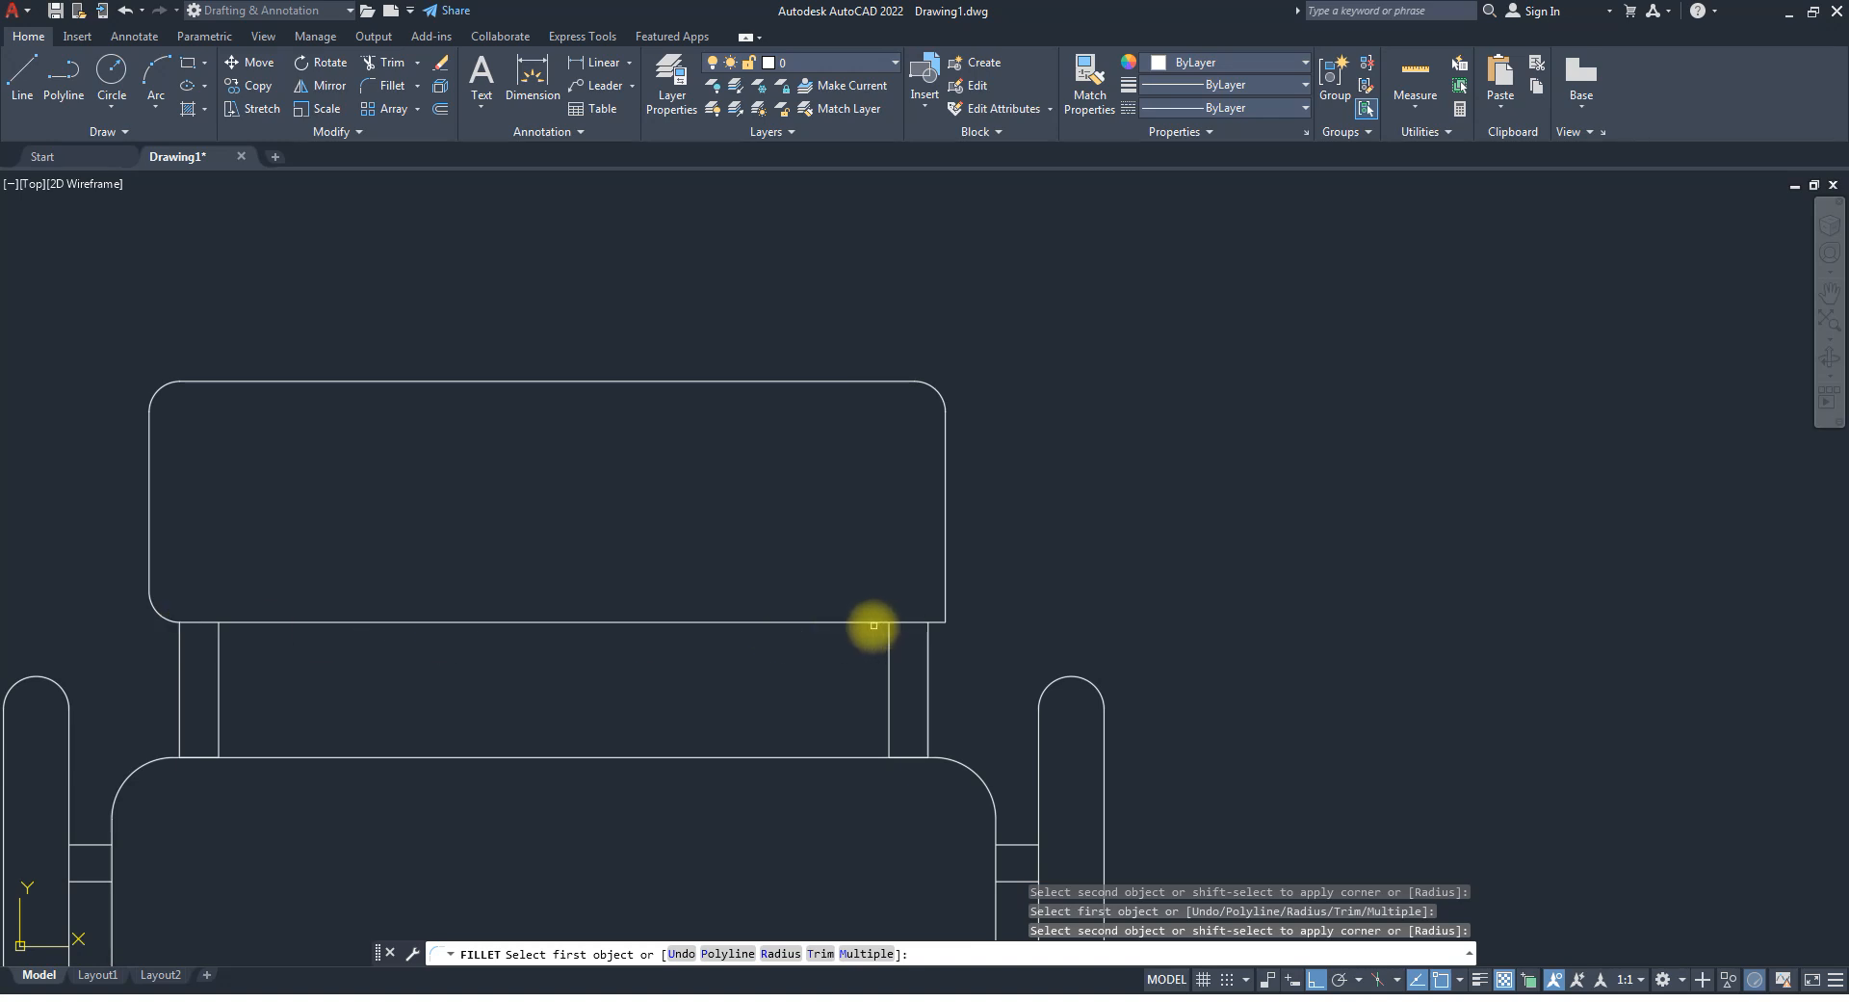
{"action": "left_click", "coordinate": [872, 623]}
{"action": "left_click", "coordinate": [943, 571]}
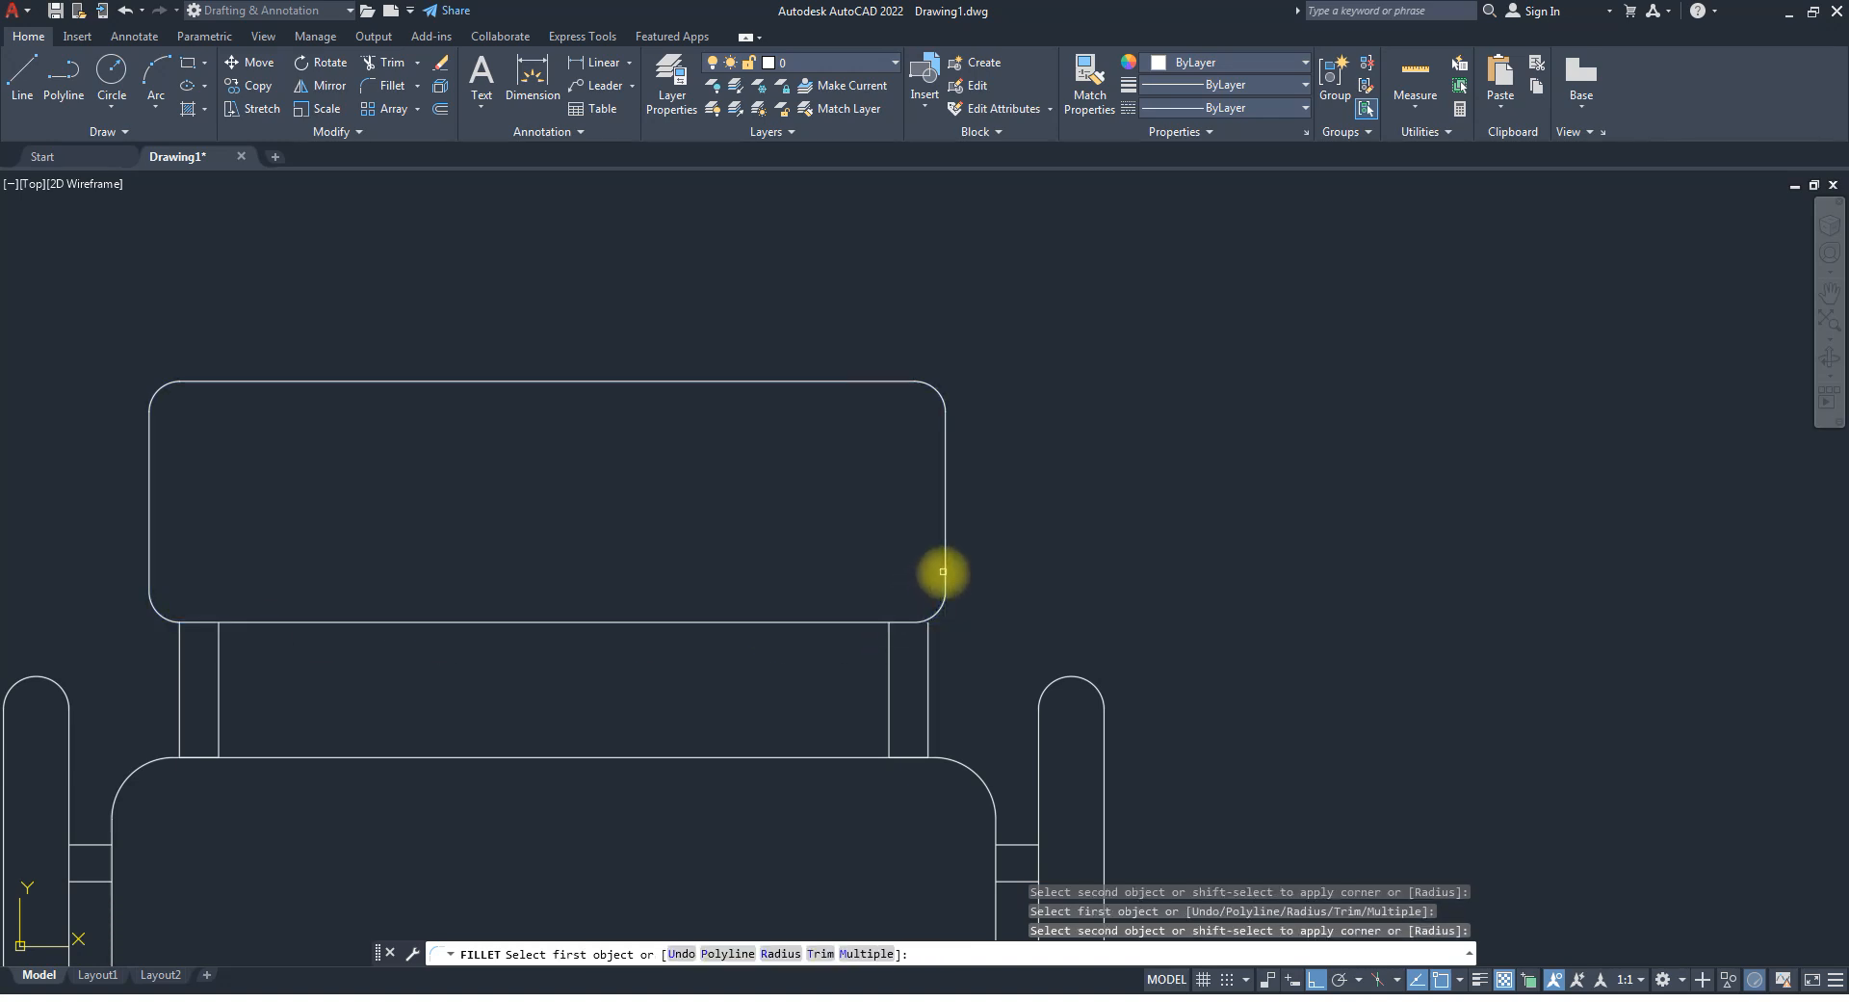
{"action": "key", "text": "Escape"}
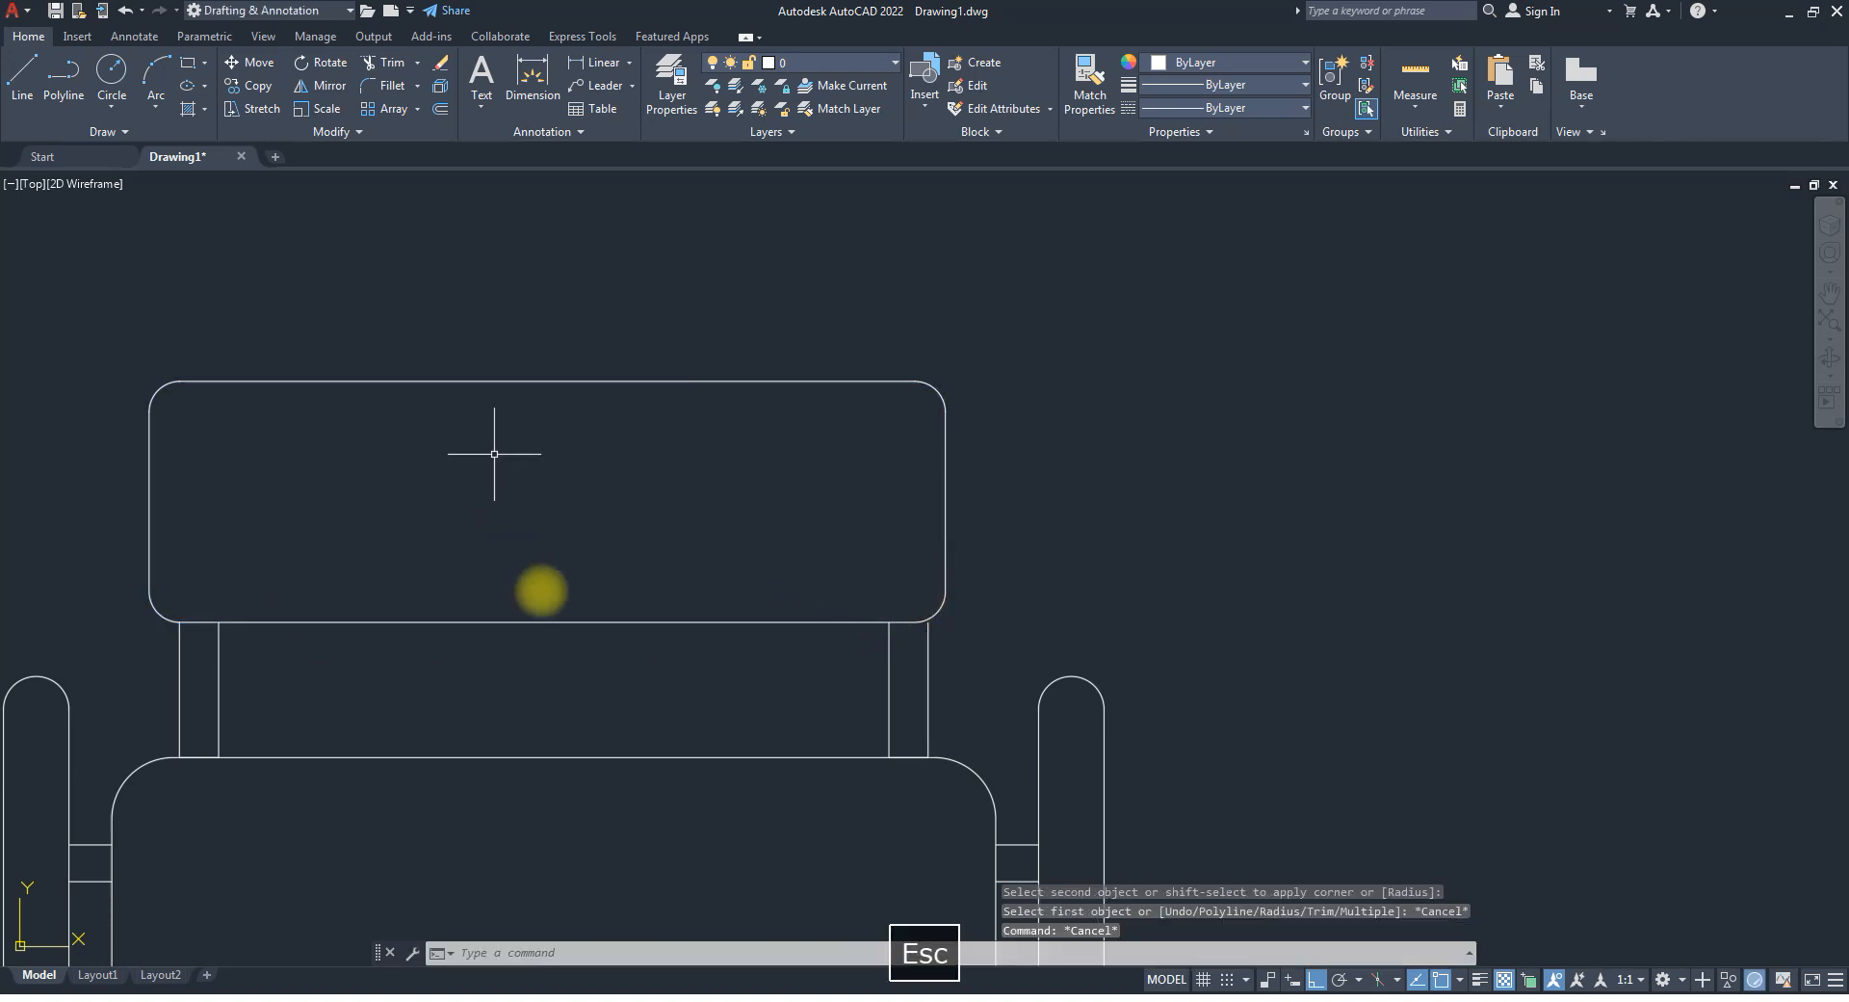
Move the backrest sideways so the midpoint of its lower edge lines up with the midpoint of the seat's upper edge.
{"action": "left_click", "coordinate": [590, 693]}
{"action": "left_click", "coordinate": [460, 366]}
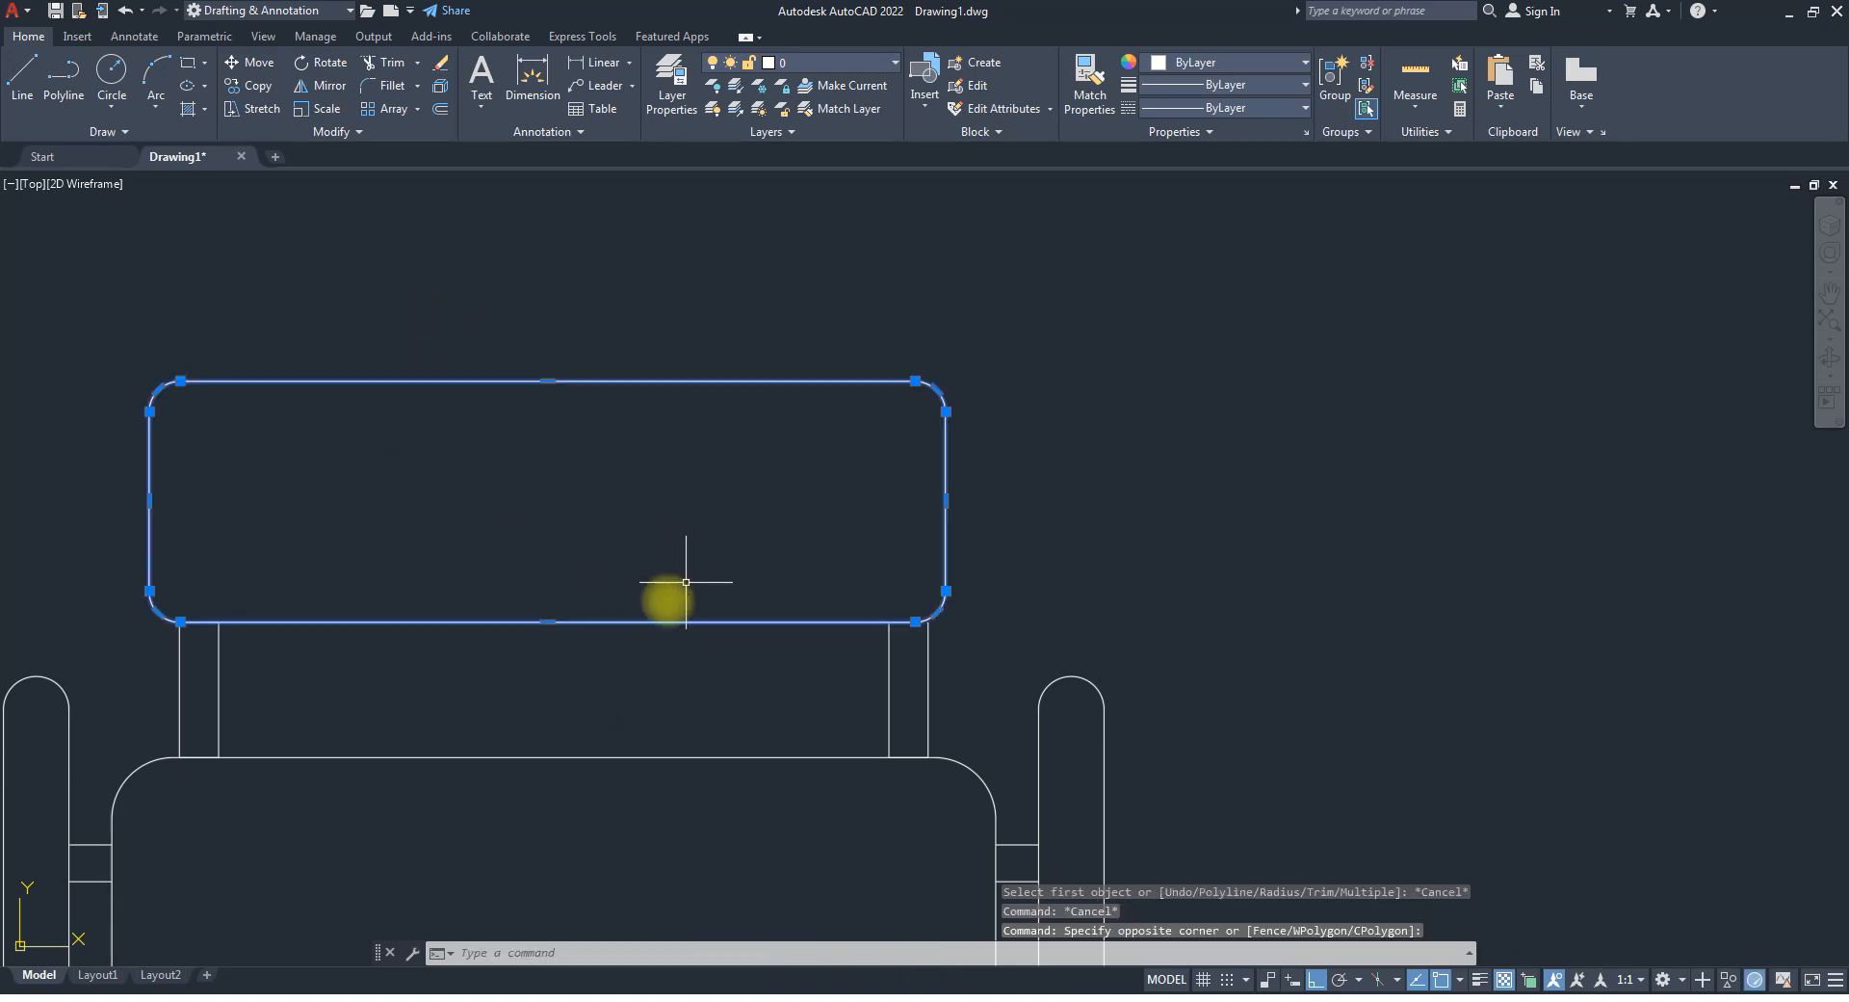
{"action": "type", "text": "m"}
{"action": "key", "text": "Return"}
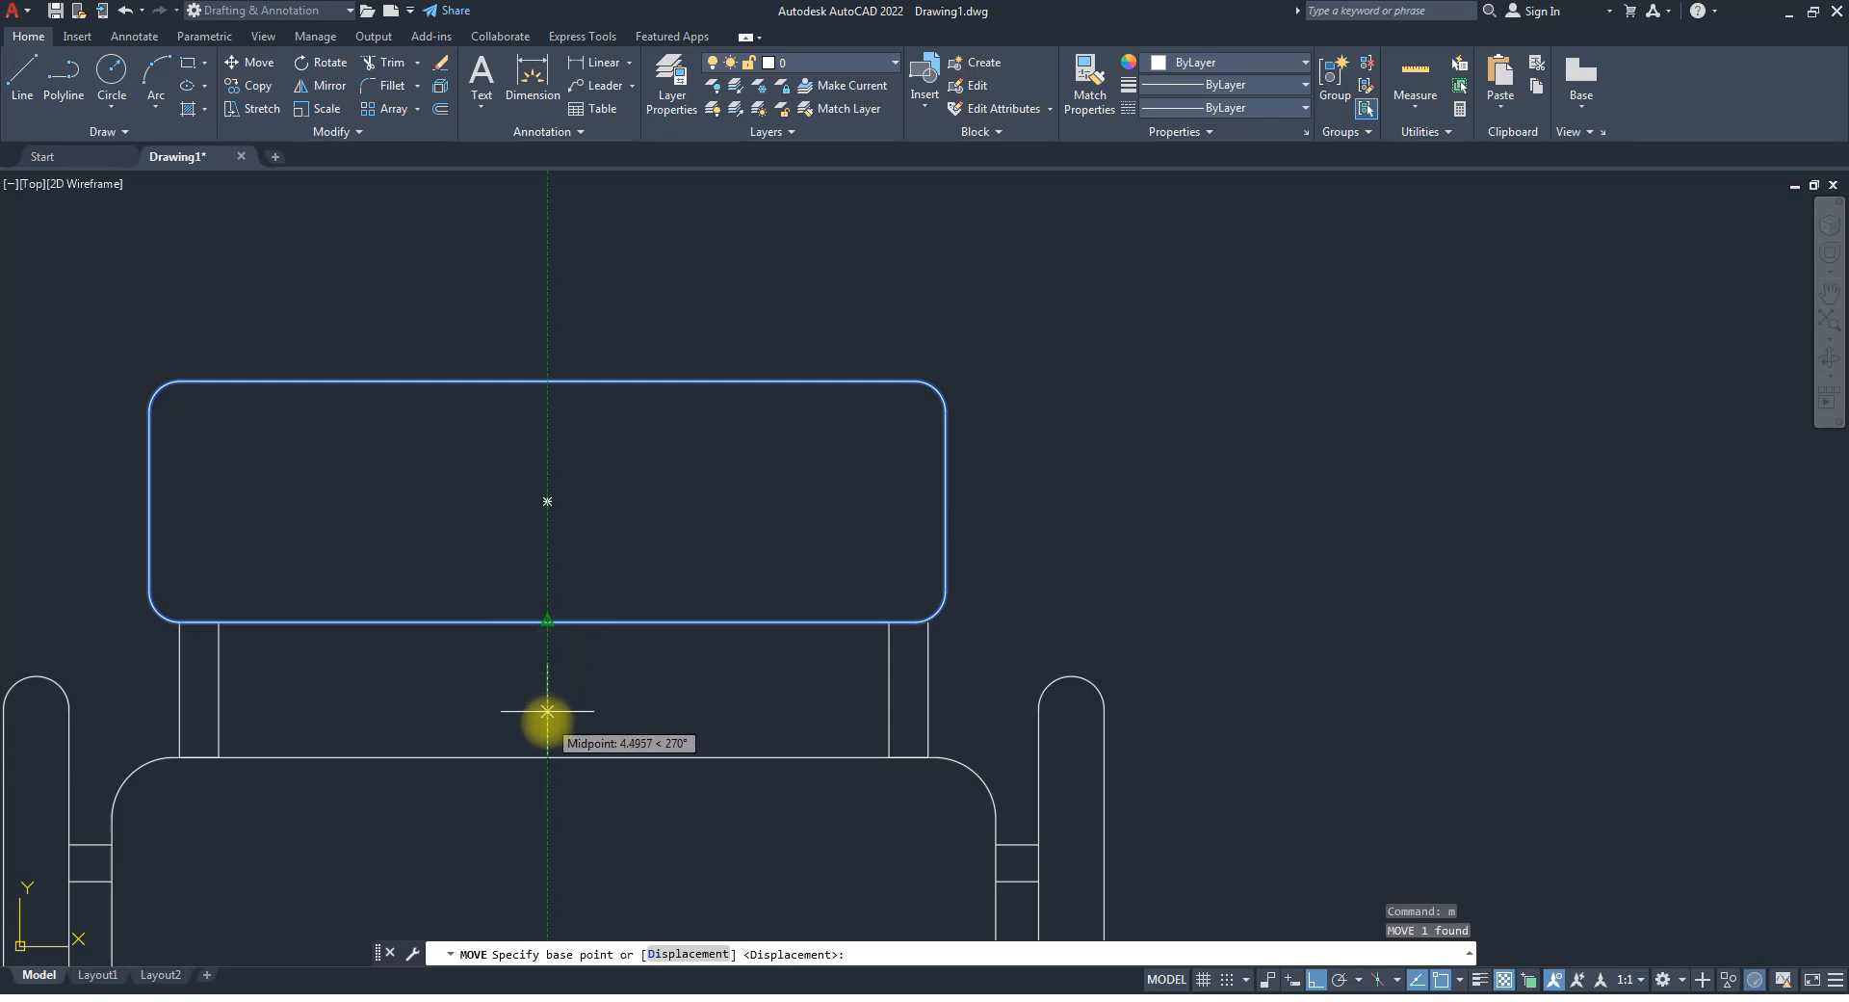
{"action": "left_click", "coordinate": [547, 757]}
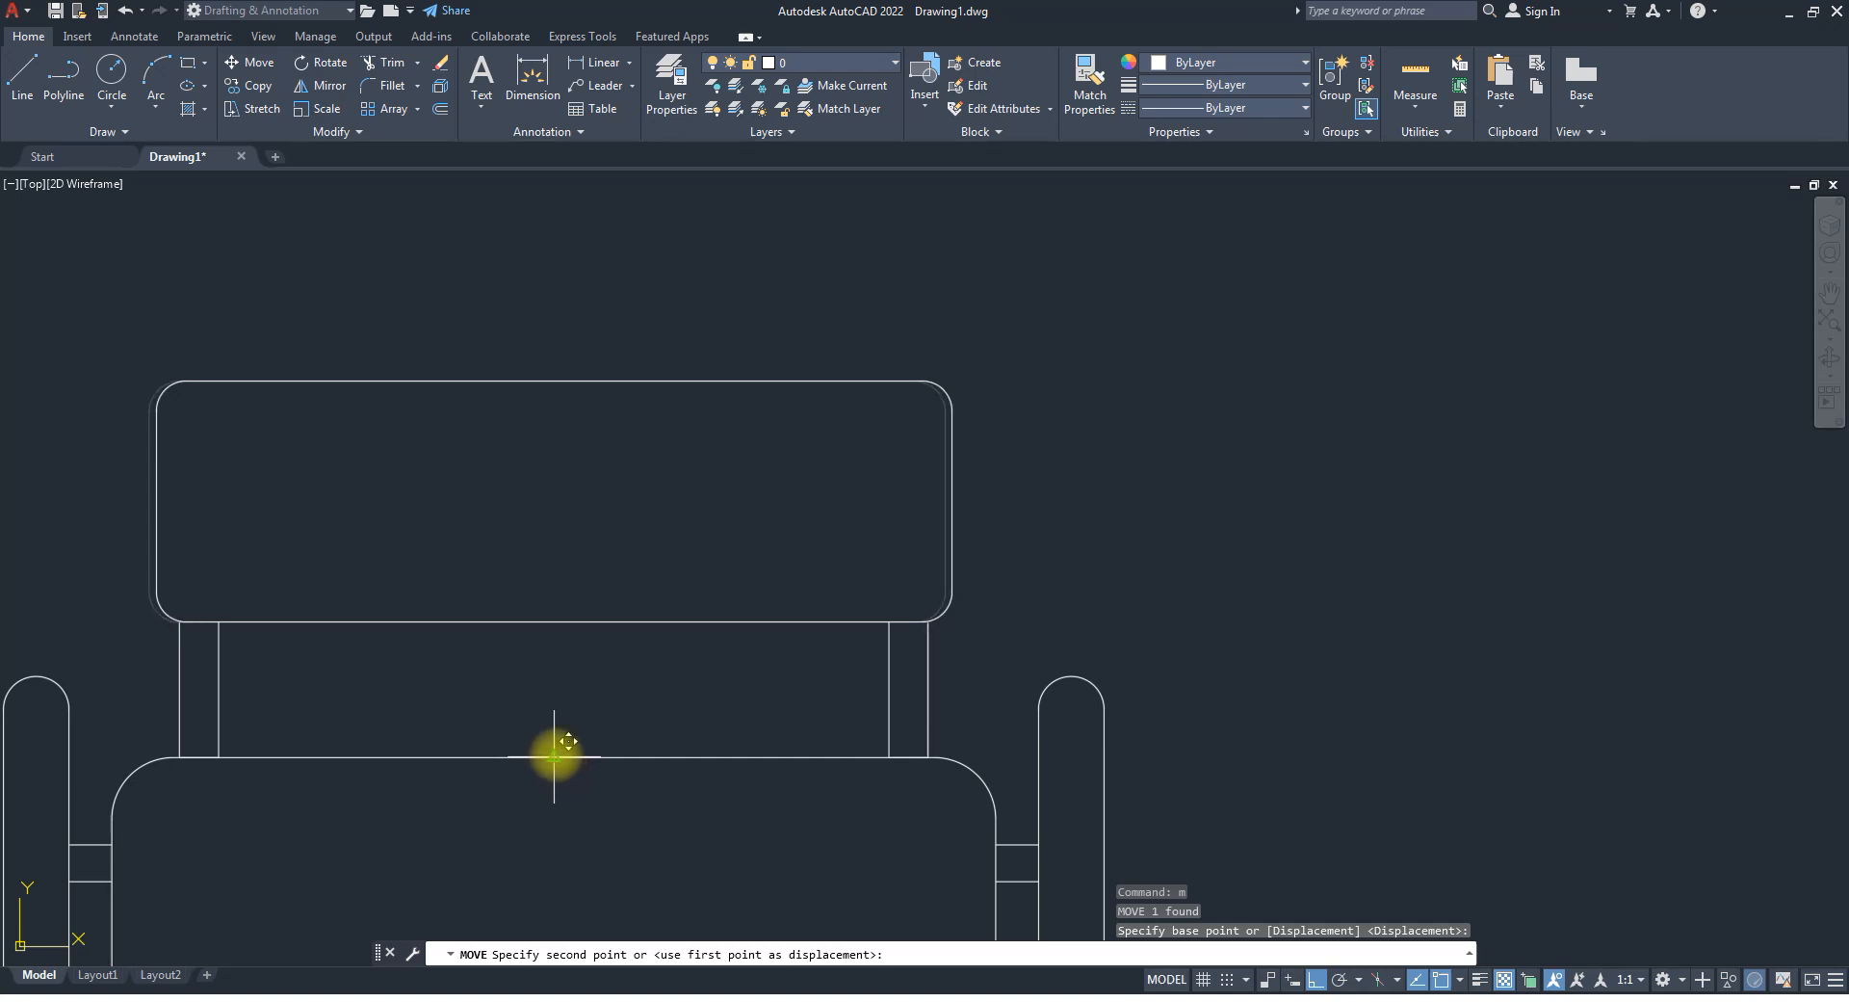
{"action": "left_click", "coordinate": [554, 757]}
{"action": "scroll", "coordinate": [617, 549], "scroll_direction": "down", "scroll_amount": 8}
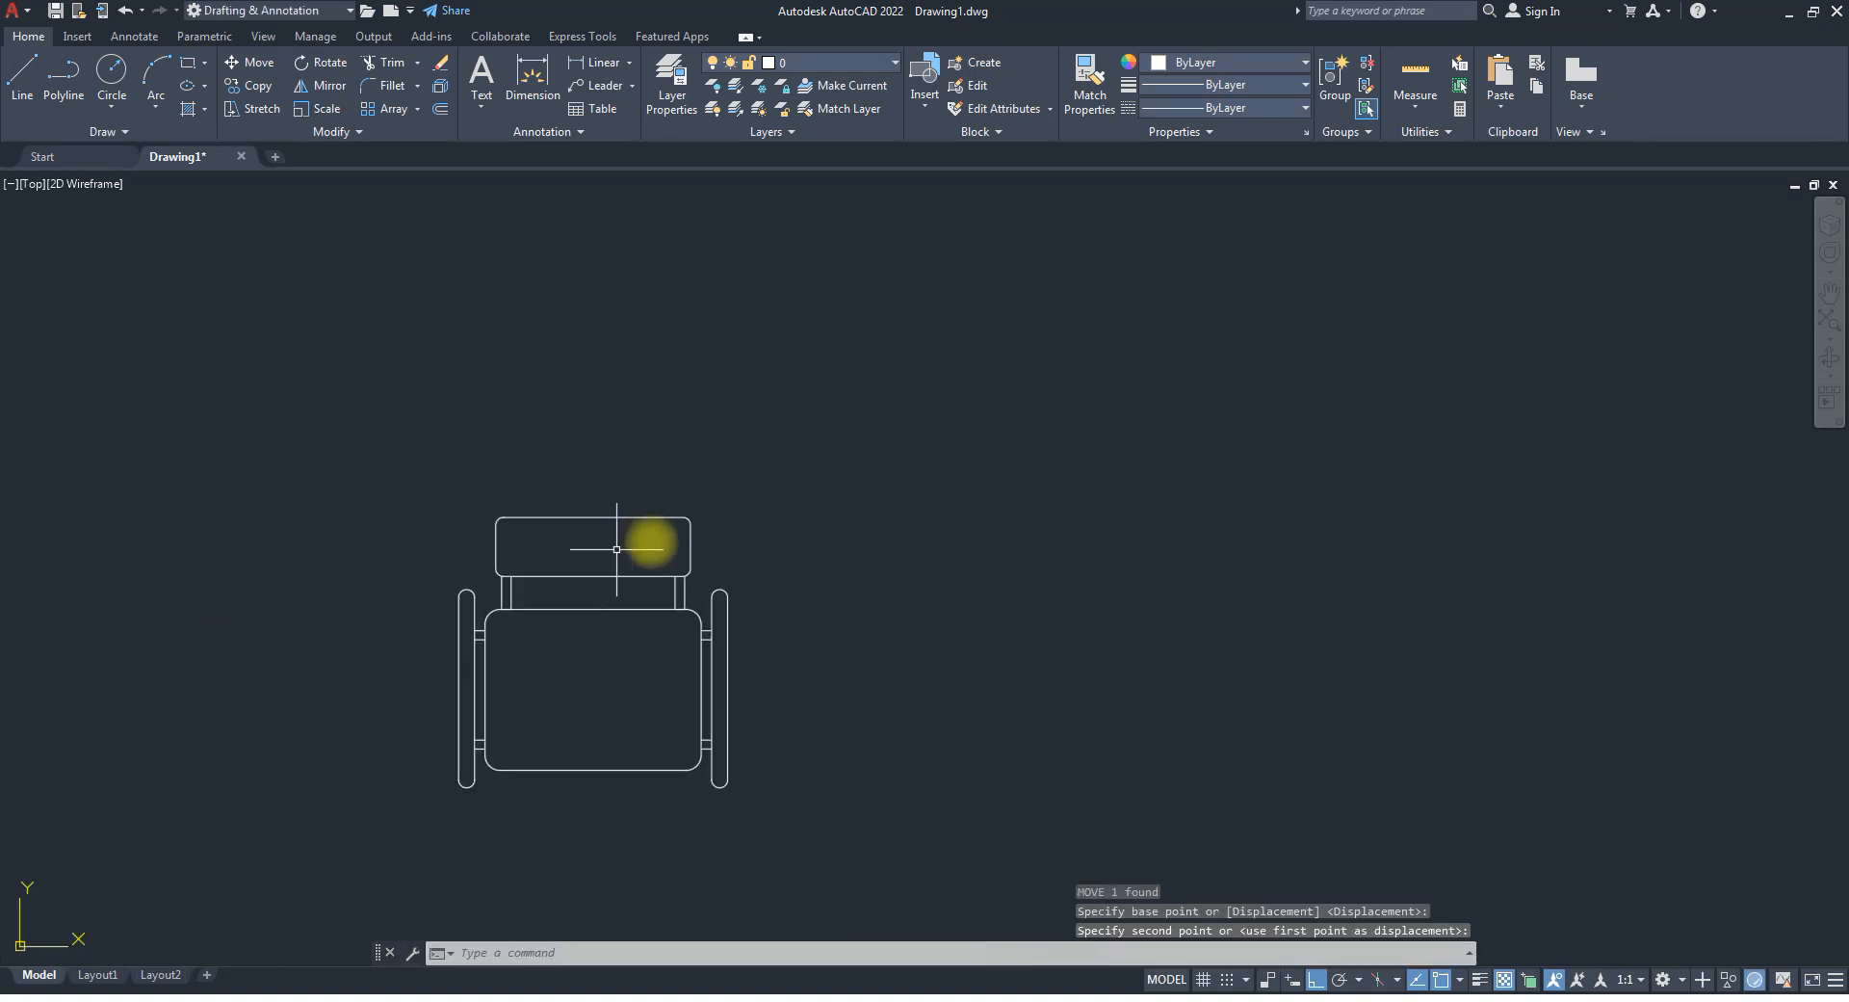
{"action": "scroll", "coordinate": [628, 632], "scroll_direction": "up", "scroll_amount": 4}
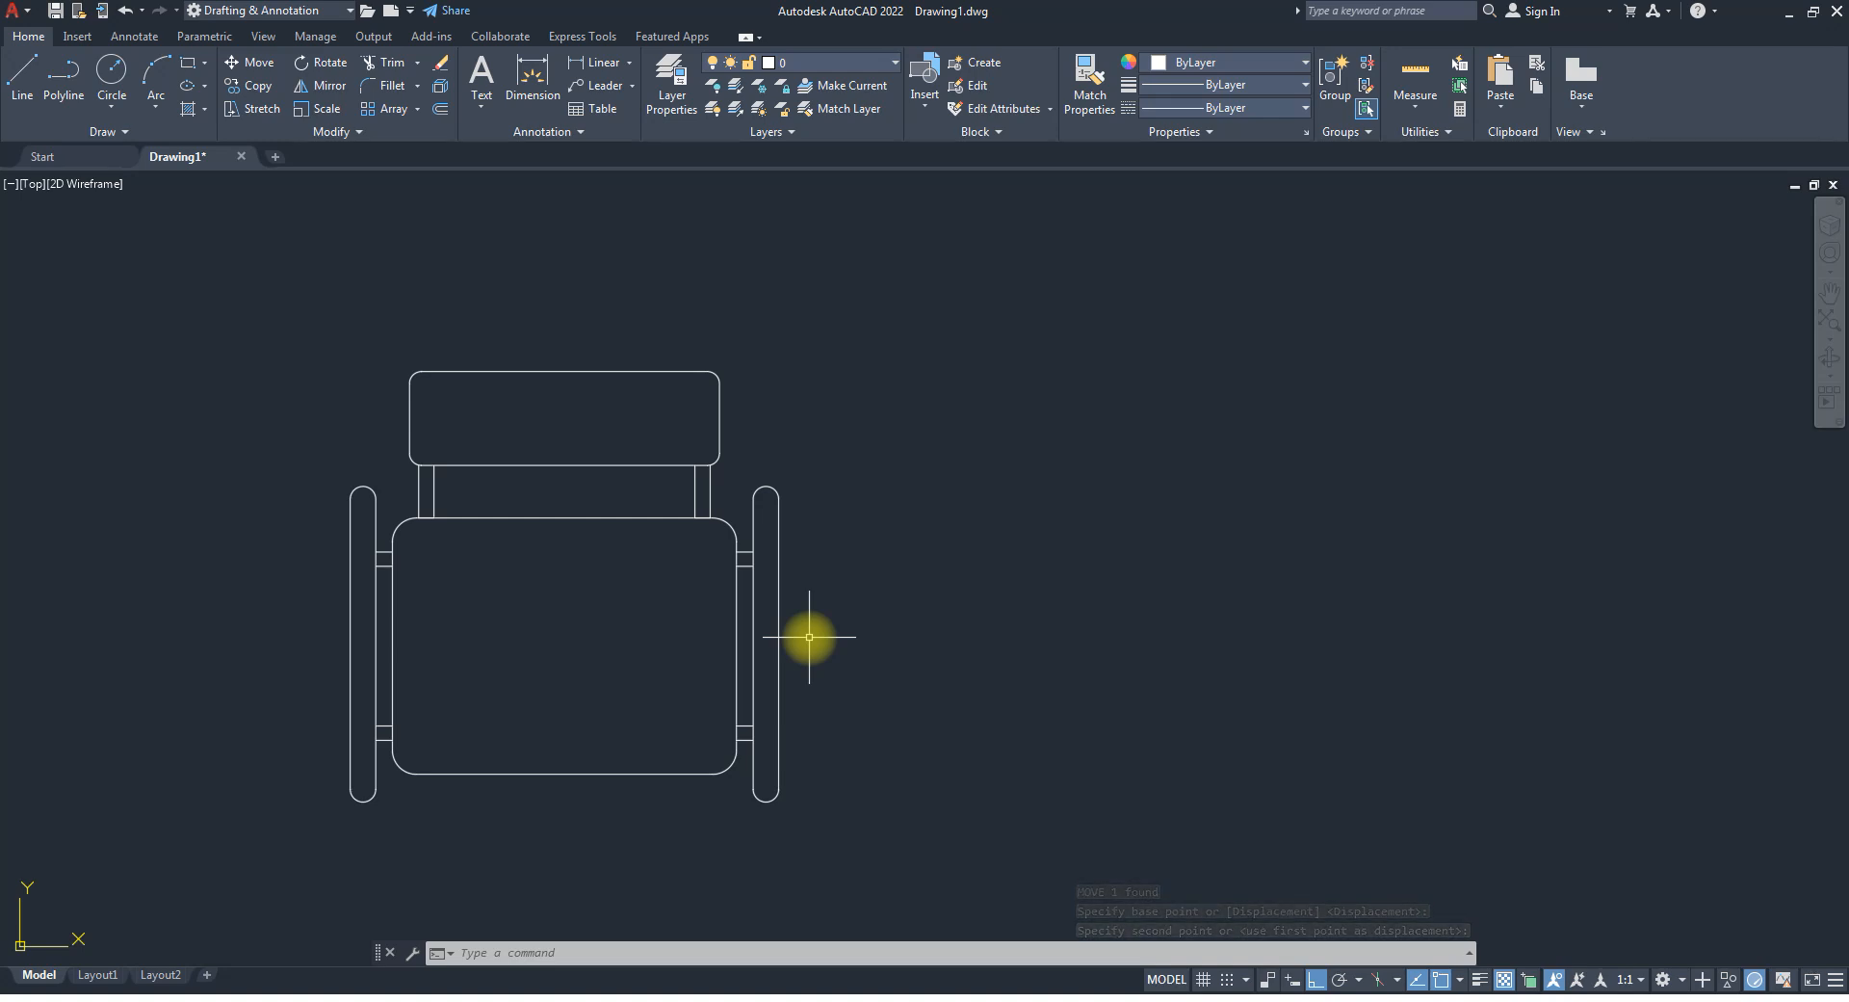
{"action": "scroll", "coordinate": [407, 561], "scroll_direction": "down", "scroll_amount": 4}
{"action": "scroll", "coordinate": [412, 577], "scroll_direction": "up", "scroll_amount": 4}
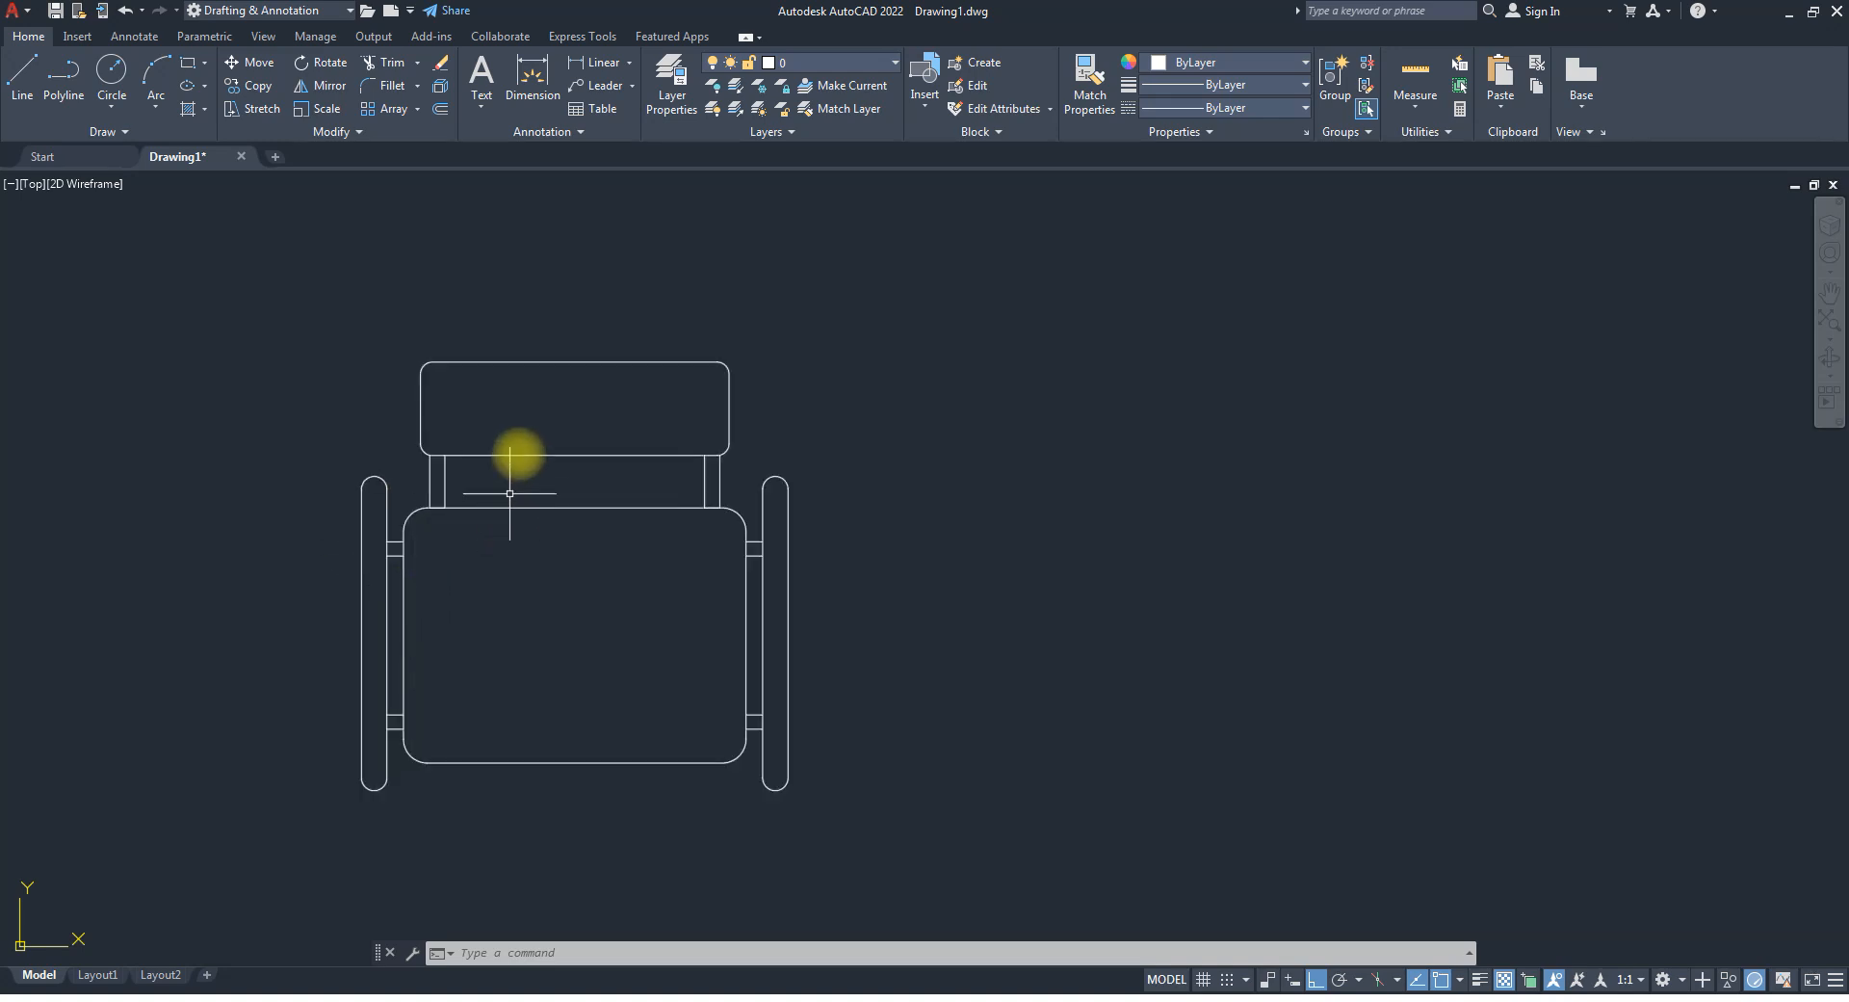
{"action": "left_click", "coordinate": [512, 458]}
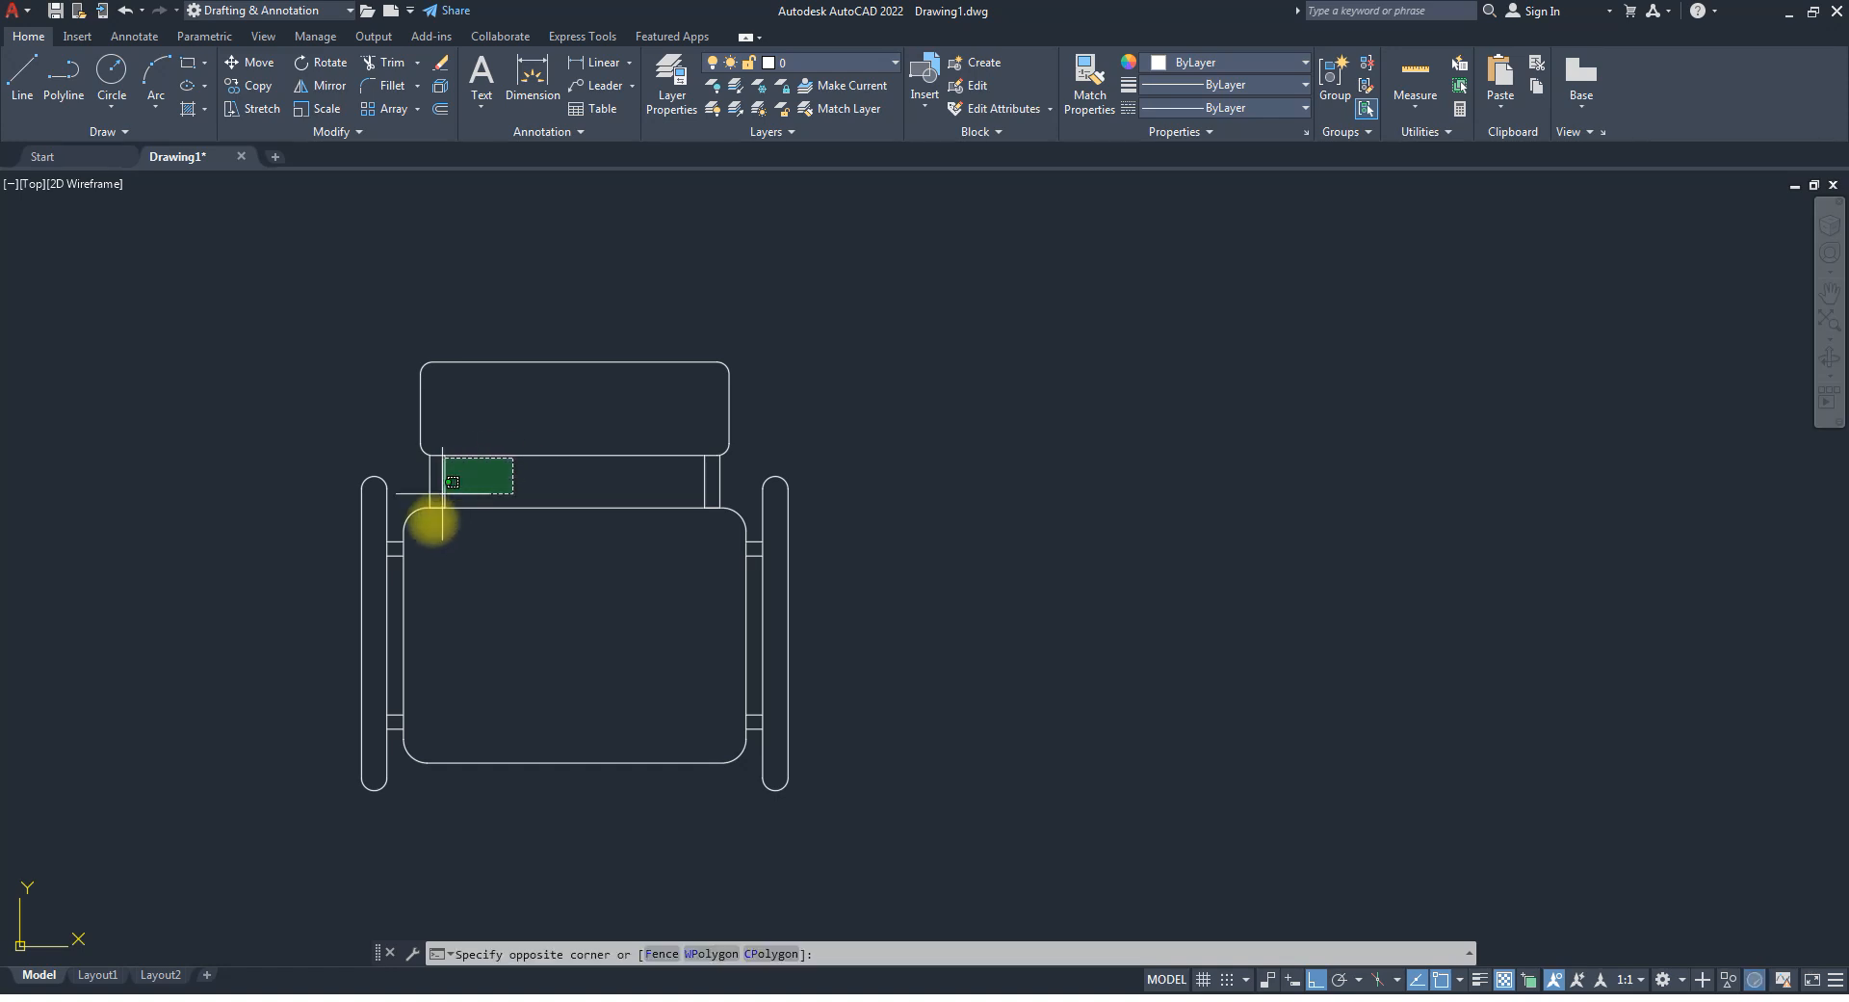
{"action": "left_click", "coordinate": [453, 426]}
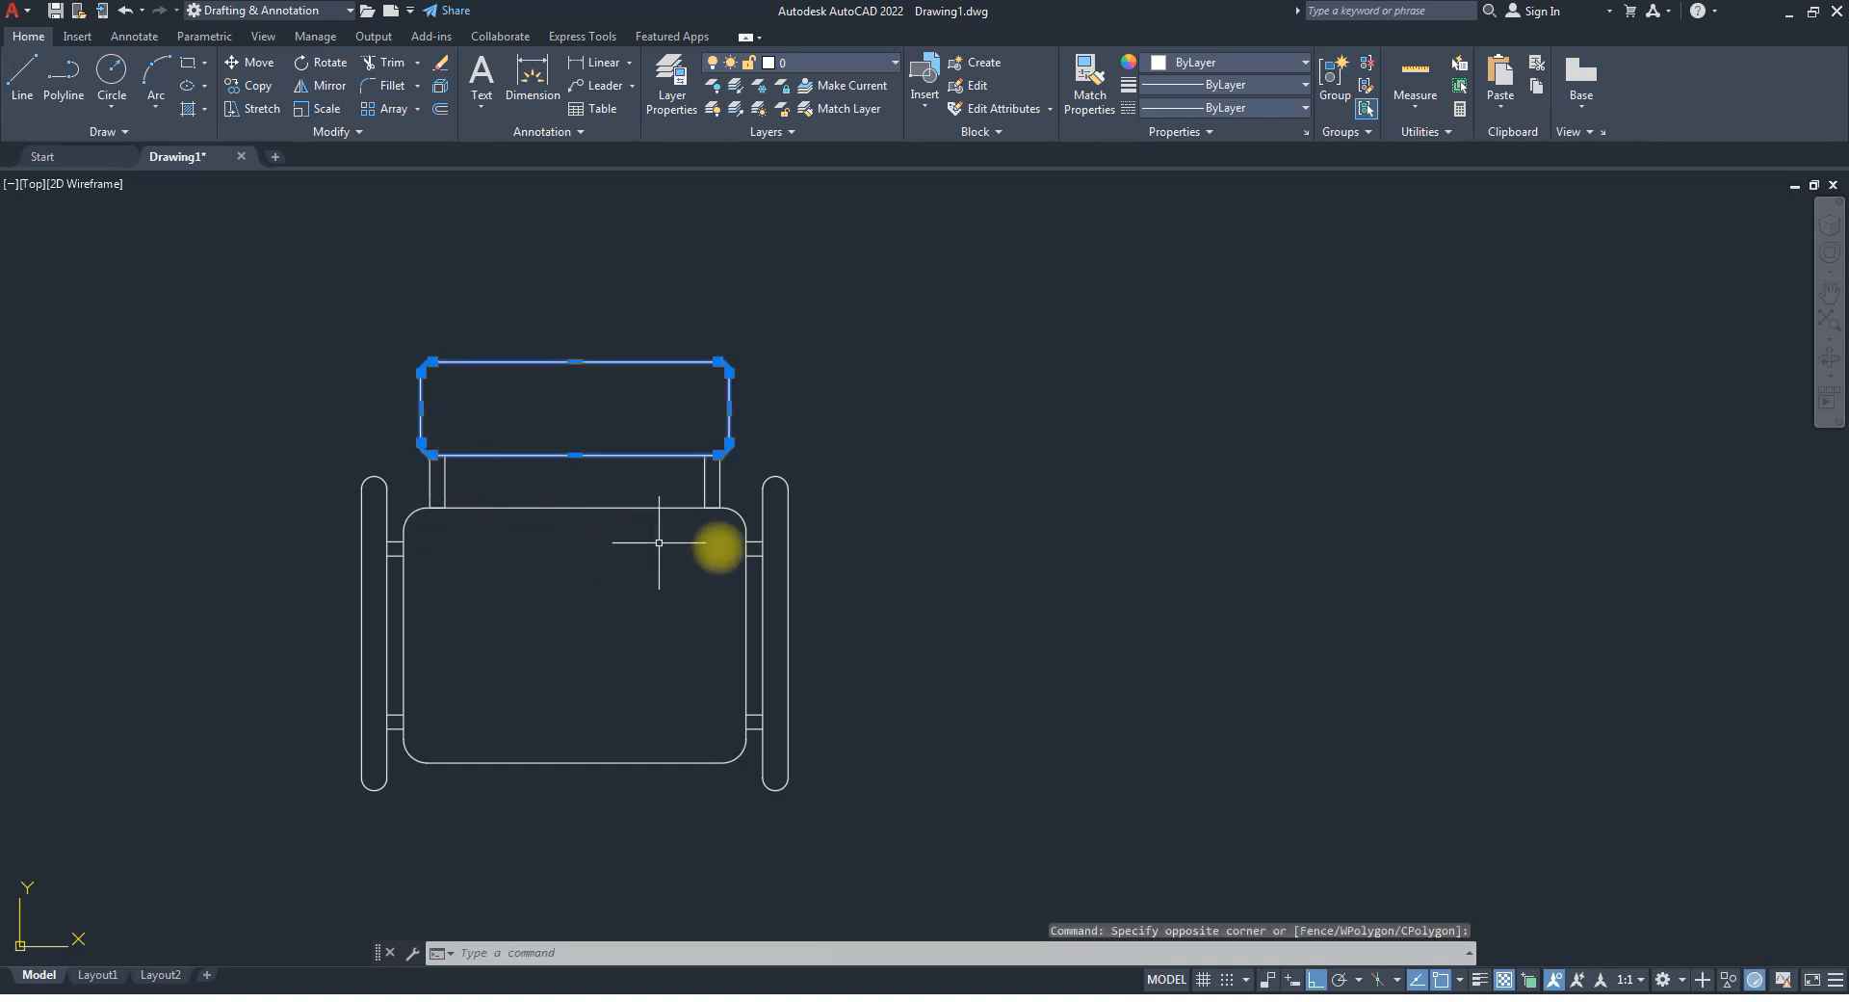
{"action": "key", "text": "Escape"}
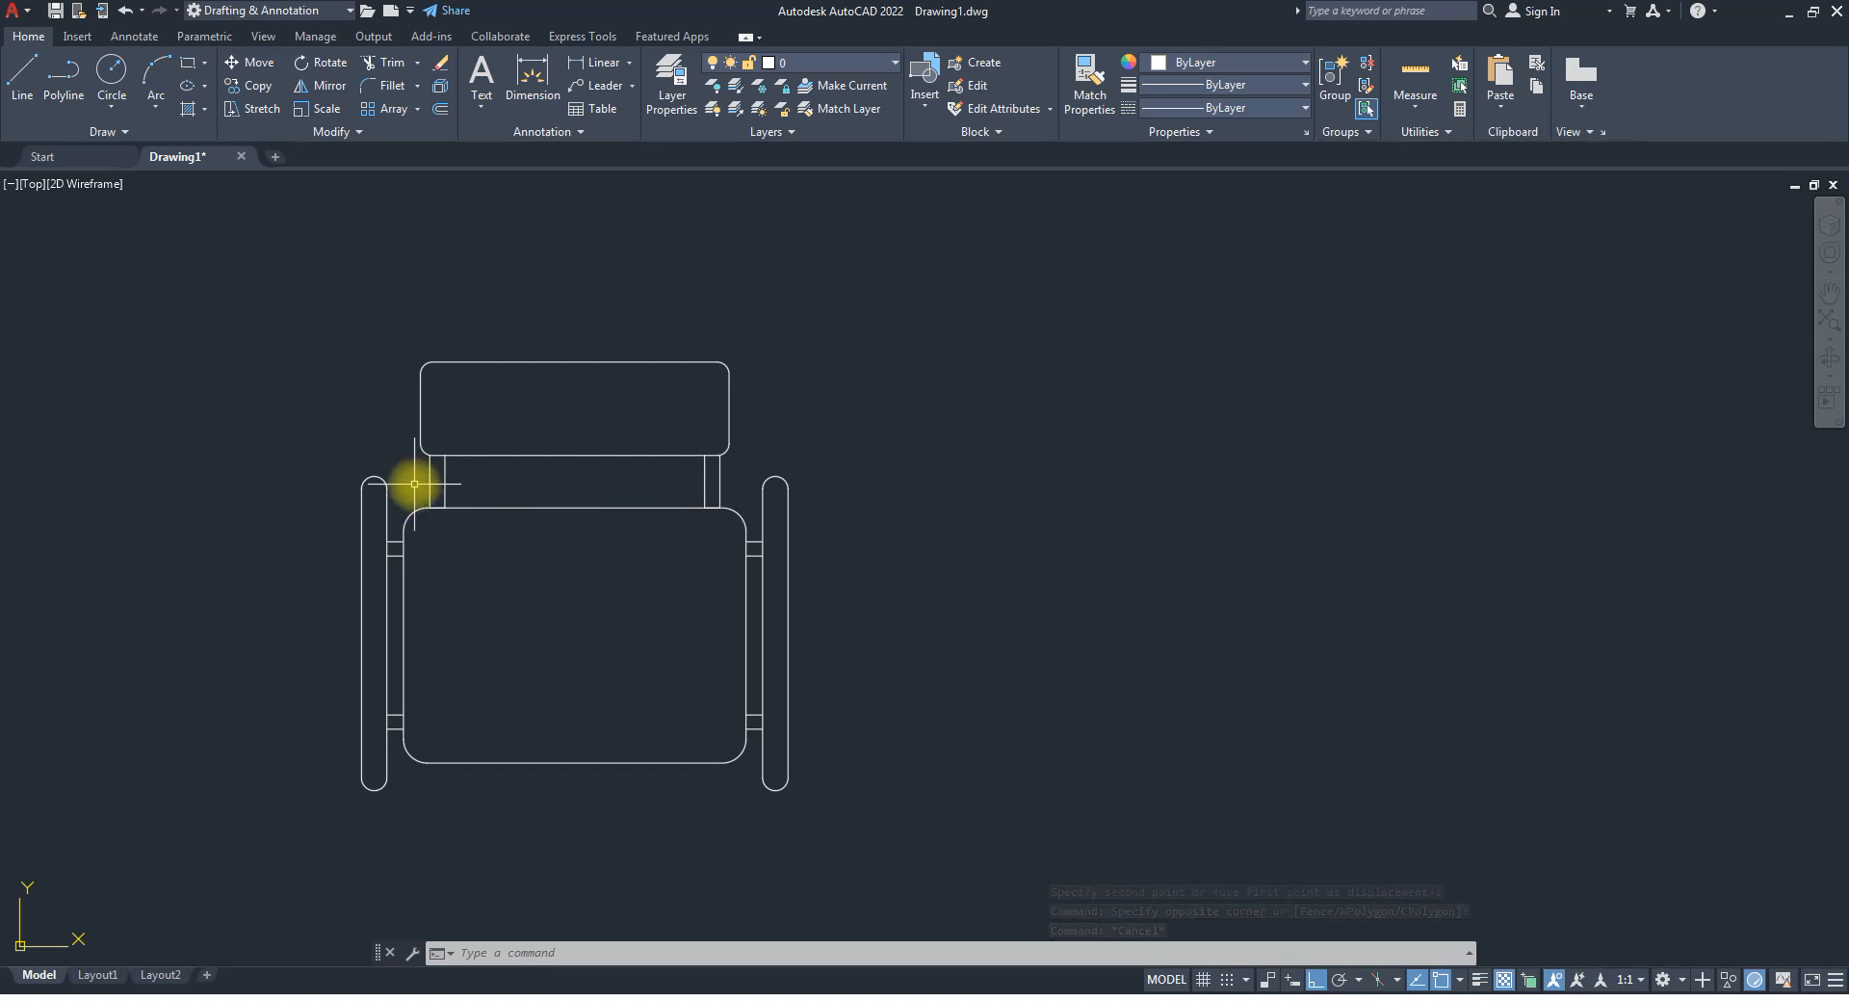
Begin a new block definition for the chair and name it "Classromm chair 01".
{"action": "scroll", "coordinate": [461, 520], "scroll_direction": "down", "scroll_amount": 2}
{"action": "mouse_move", "coordinate": [526, 636]}
{"action": "middle_mouse_down"}
{"action": "mouse_move", "coordinate": [534, 729]}
{"action": "mouse_move", "coordinate": [522, 670]}
{"action": "middle_mouse_up"}
{"action": "scroll", "coordinate": [558, 705], "scroll_direction": "down", "scroll_amount": 4}
{"action": "scroll", "coordinate": [566, 725], "scroll_direction": "up", "scroll_amount": 2}
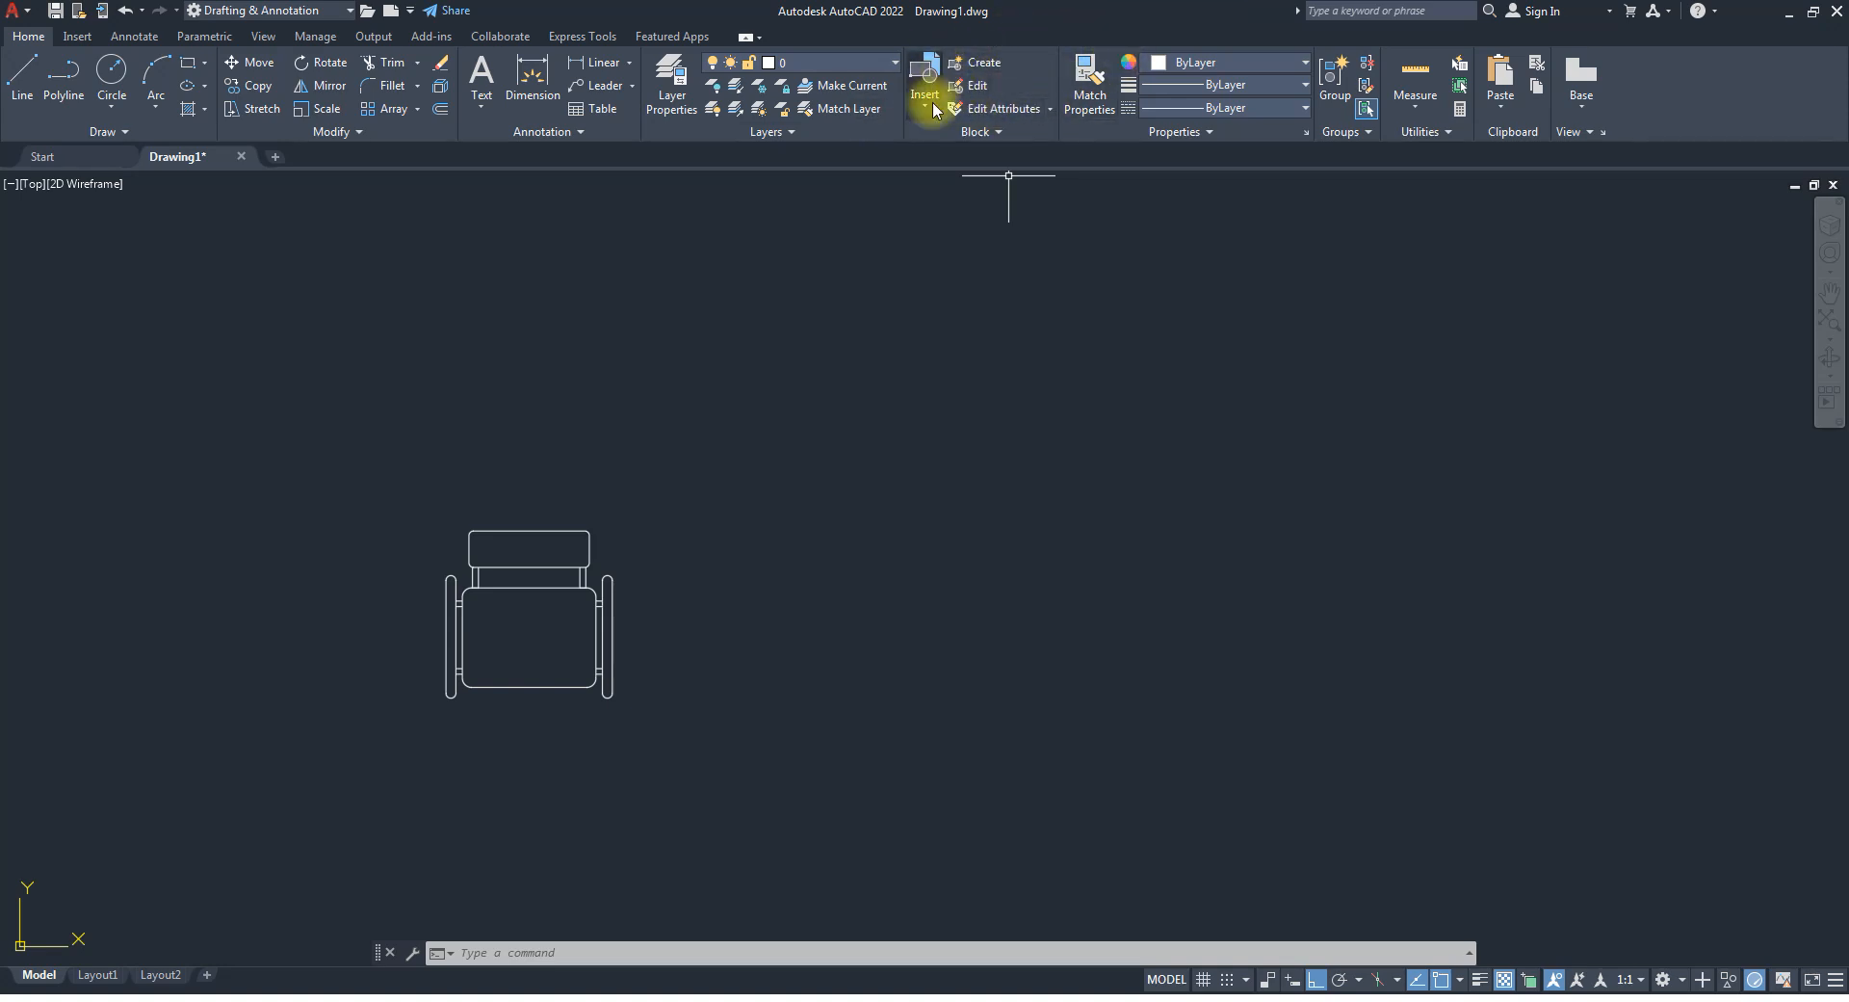
{"action": "left_click", "coordinate": [982, 64]}
{"action": "mouse_move", "coordinate": [1325, 245]}
{"action": "left_mouse_down"}
{"action": "mouse_move", "coordinate": [1295, 288]}
{"action": "mouse_move", "coordinate": [1377, 247]}
{"action": "left_mouse_up"}
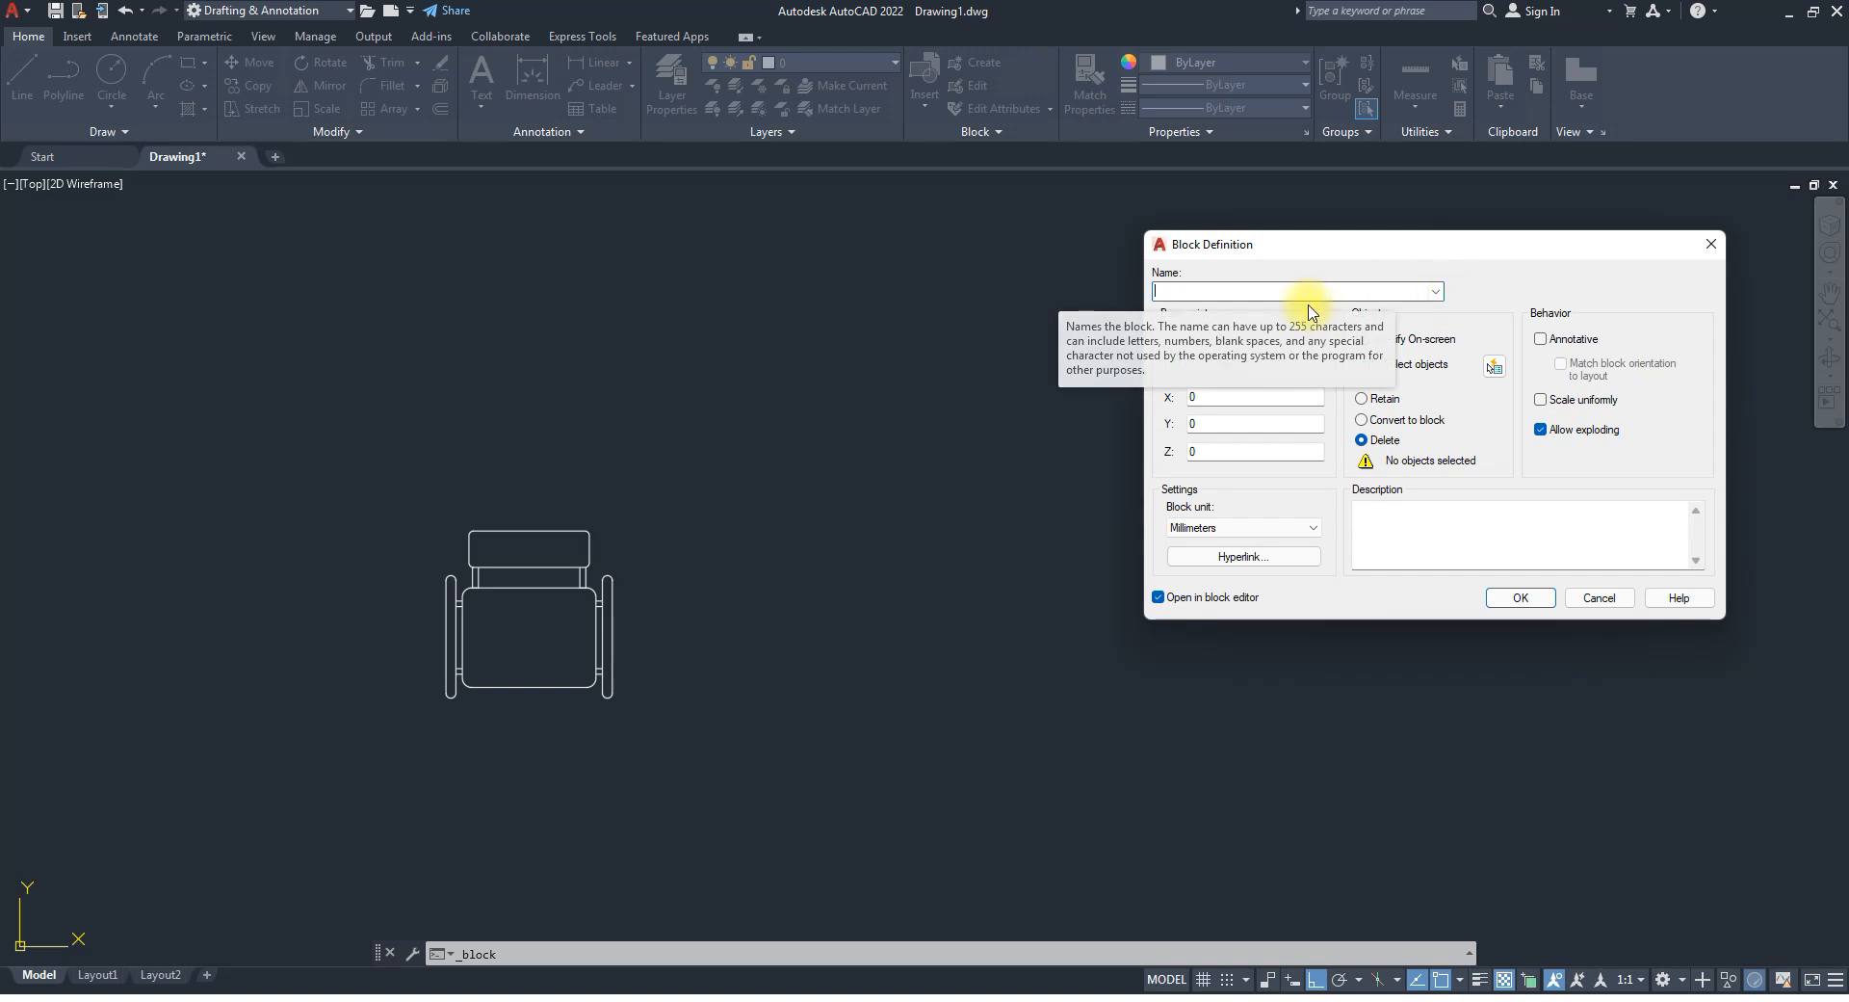
{"action": "type", "text": "OCLass"}
{"action": "key", "text": "BackSpace"}
{"action": "key", "text": "BackSpace"}
{"action": "key", "text": "BackSpace"}
{"action": "key", "text": "BackSpace"}
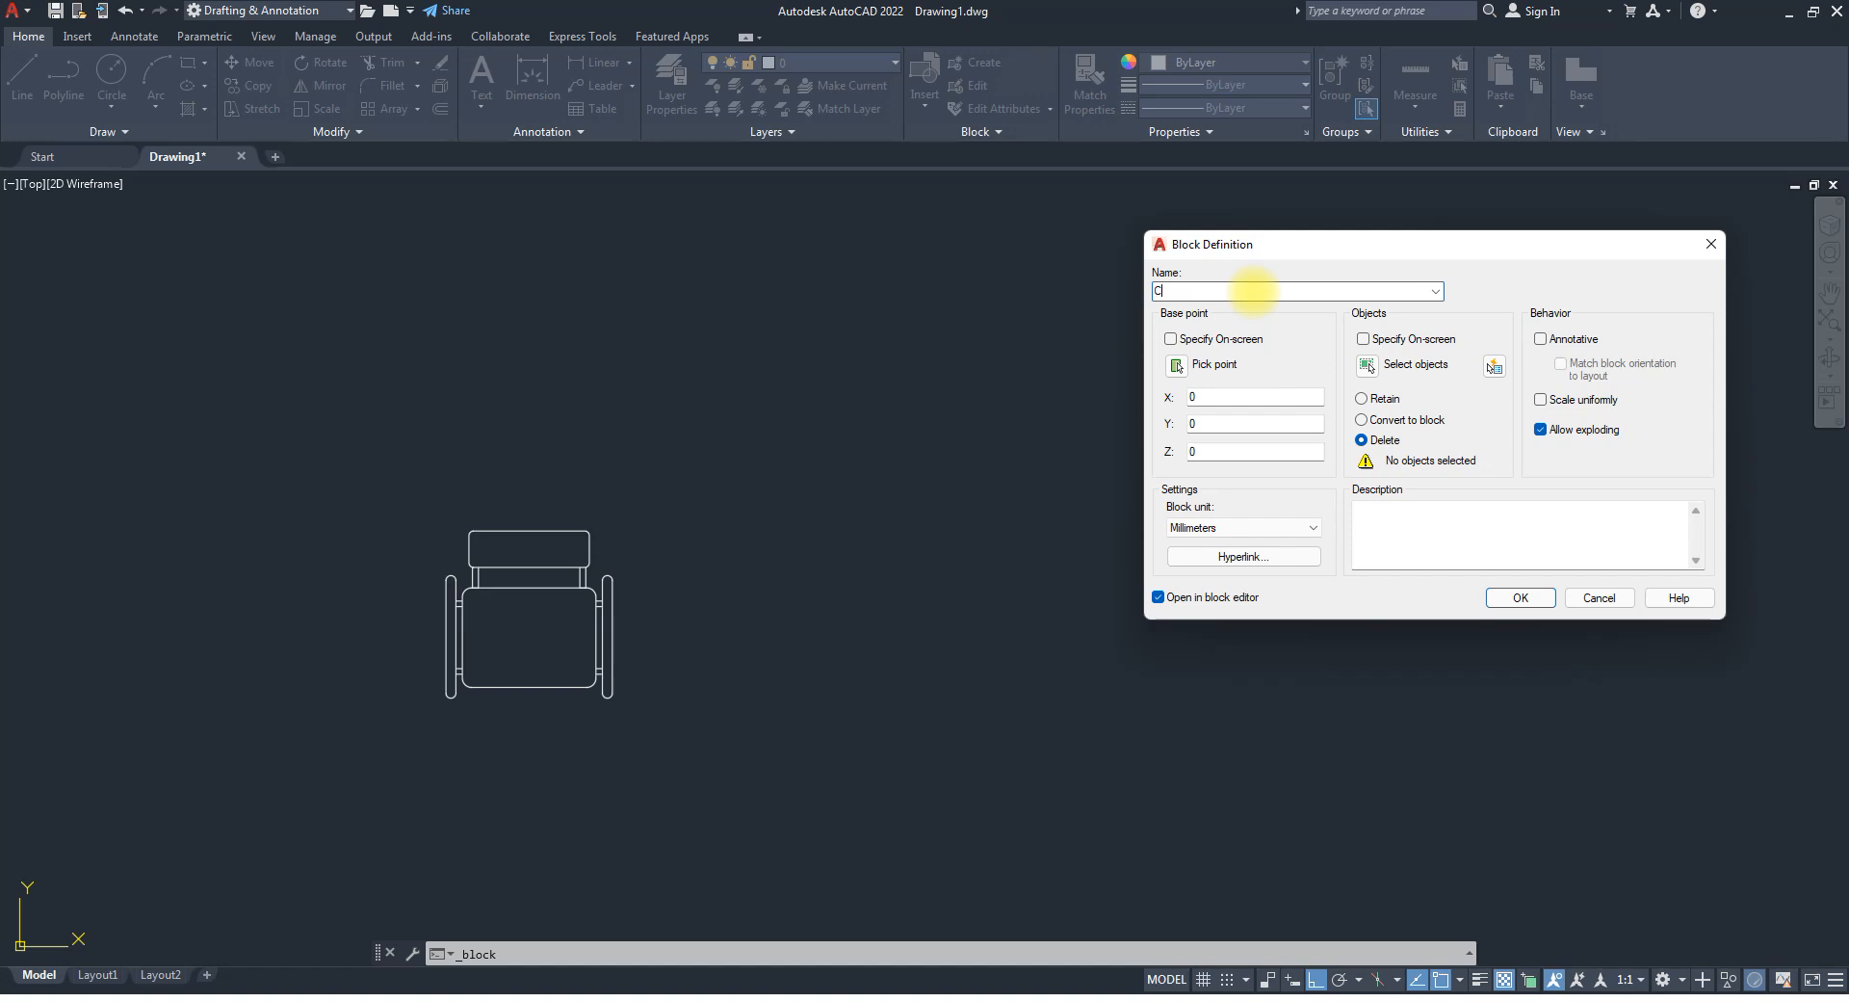
{"action": "type", "text": "lassromm"}
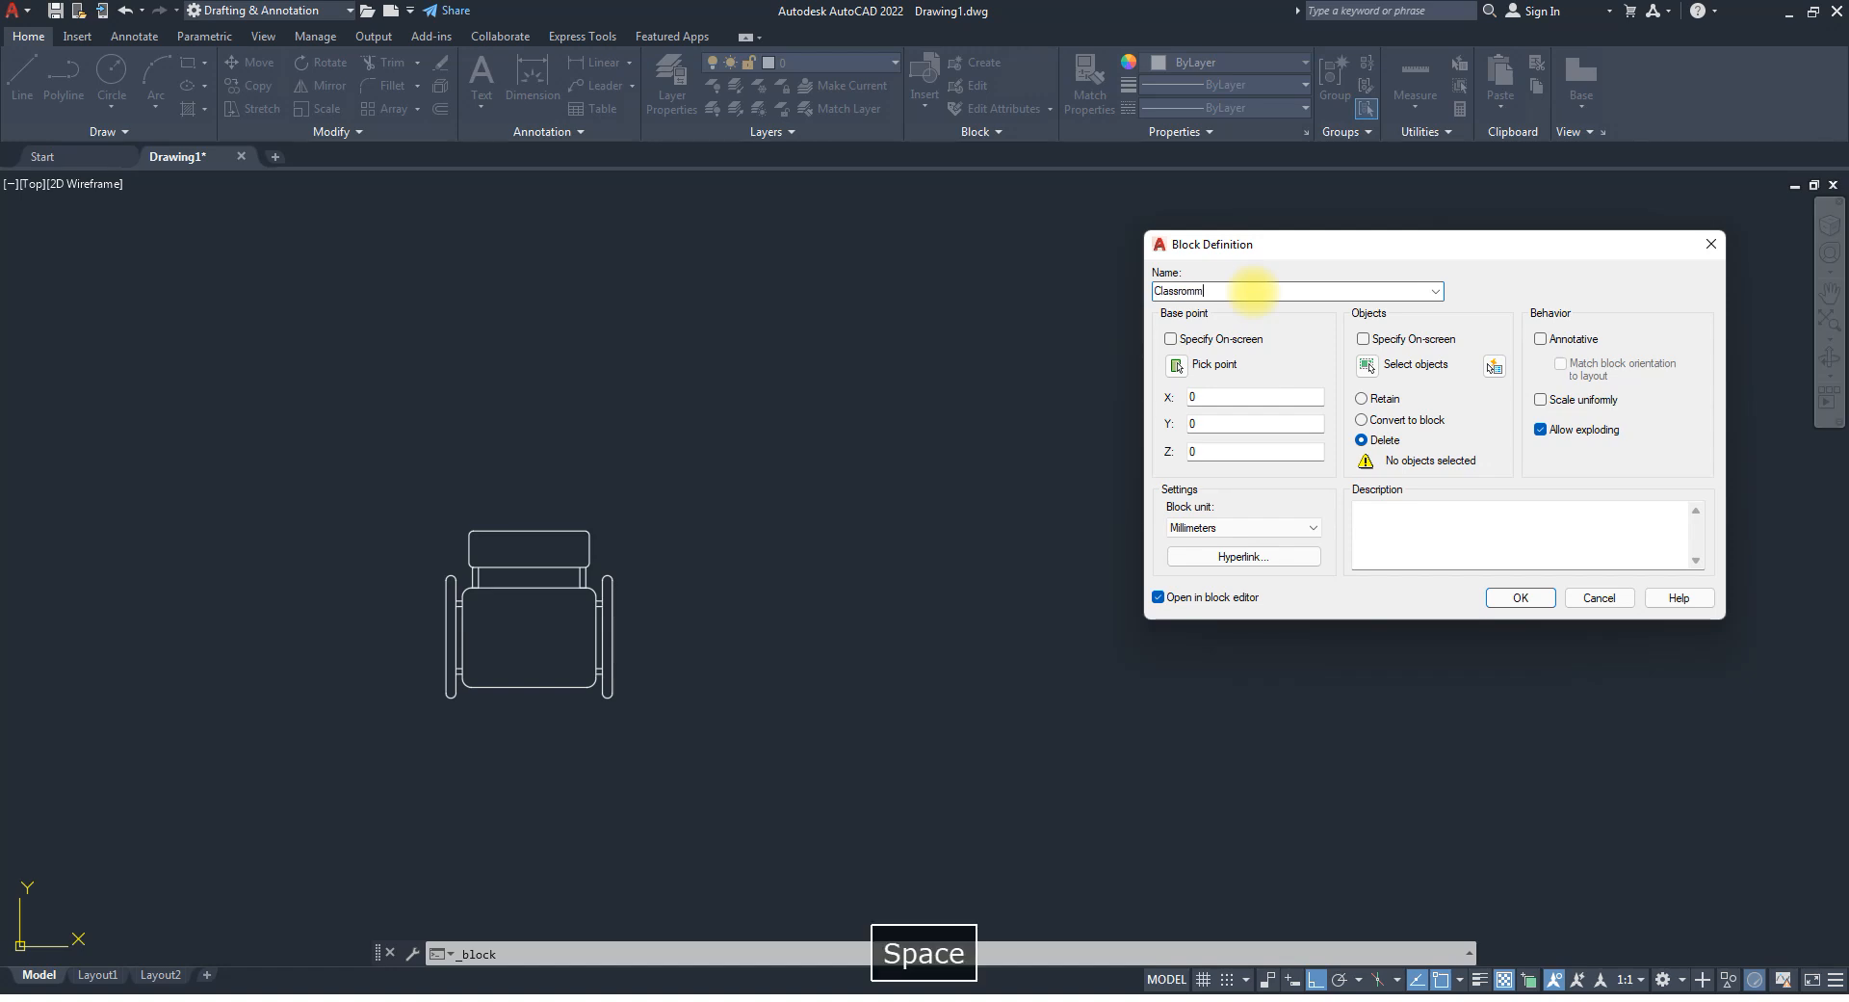
{"action": "type", "text": " chair 01"}
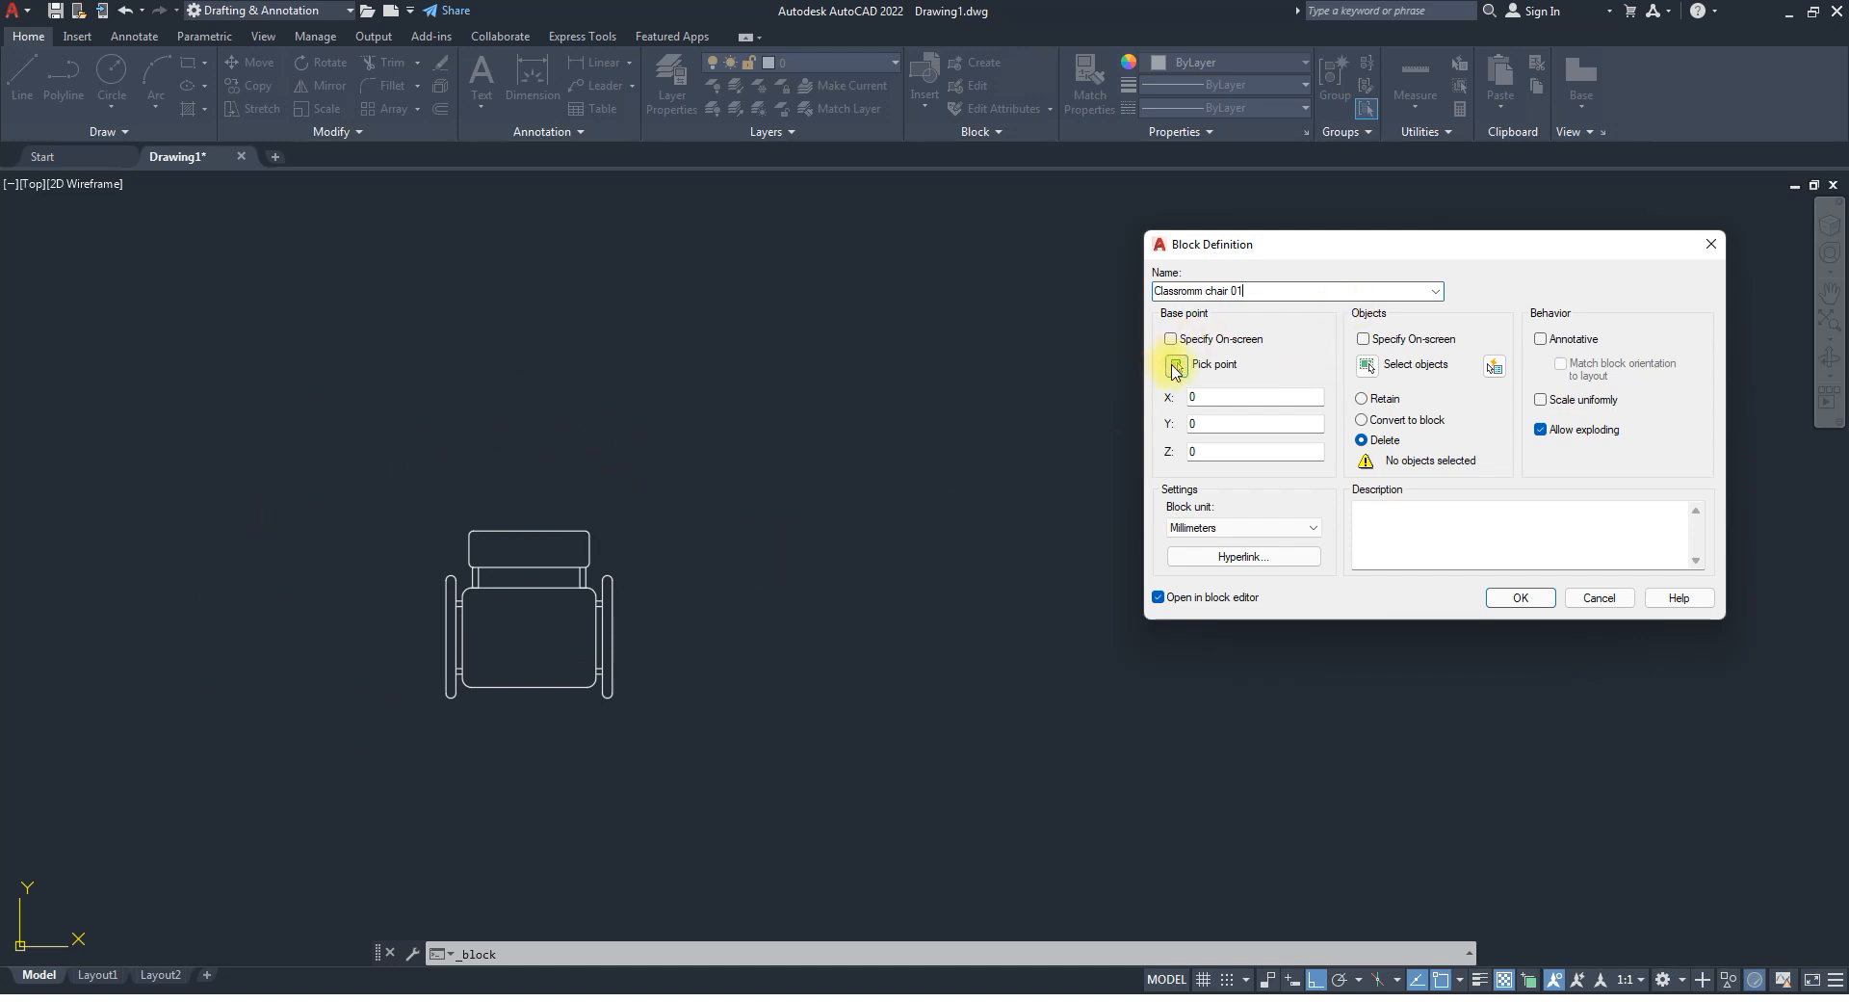
Set the block's base point at the seat's geometric center and select the whole chair as the block's objects.
{"action": "left_click", "coordinate": [1176, 367]}
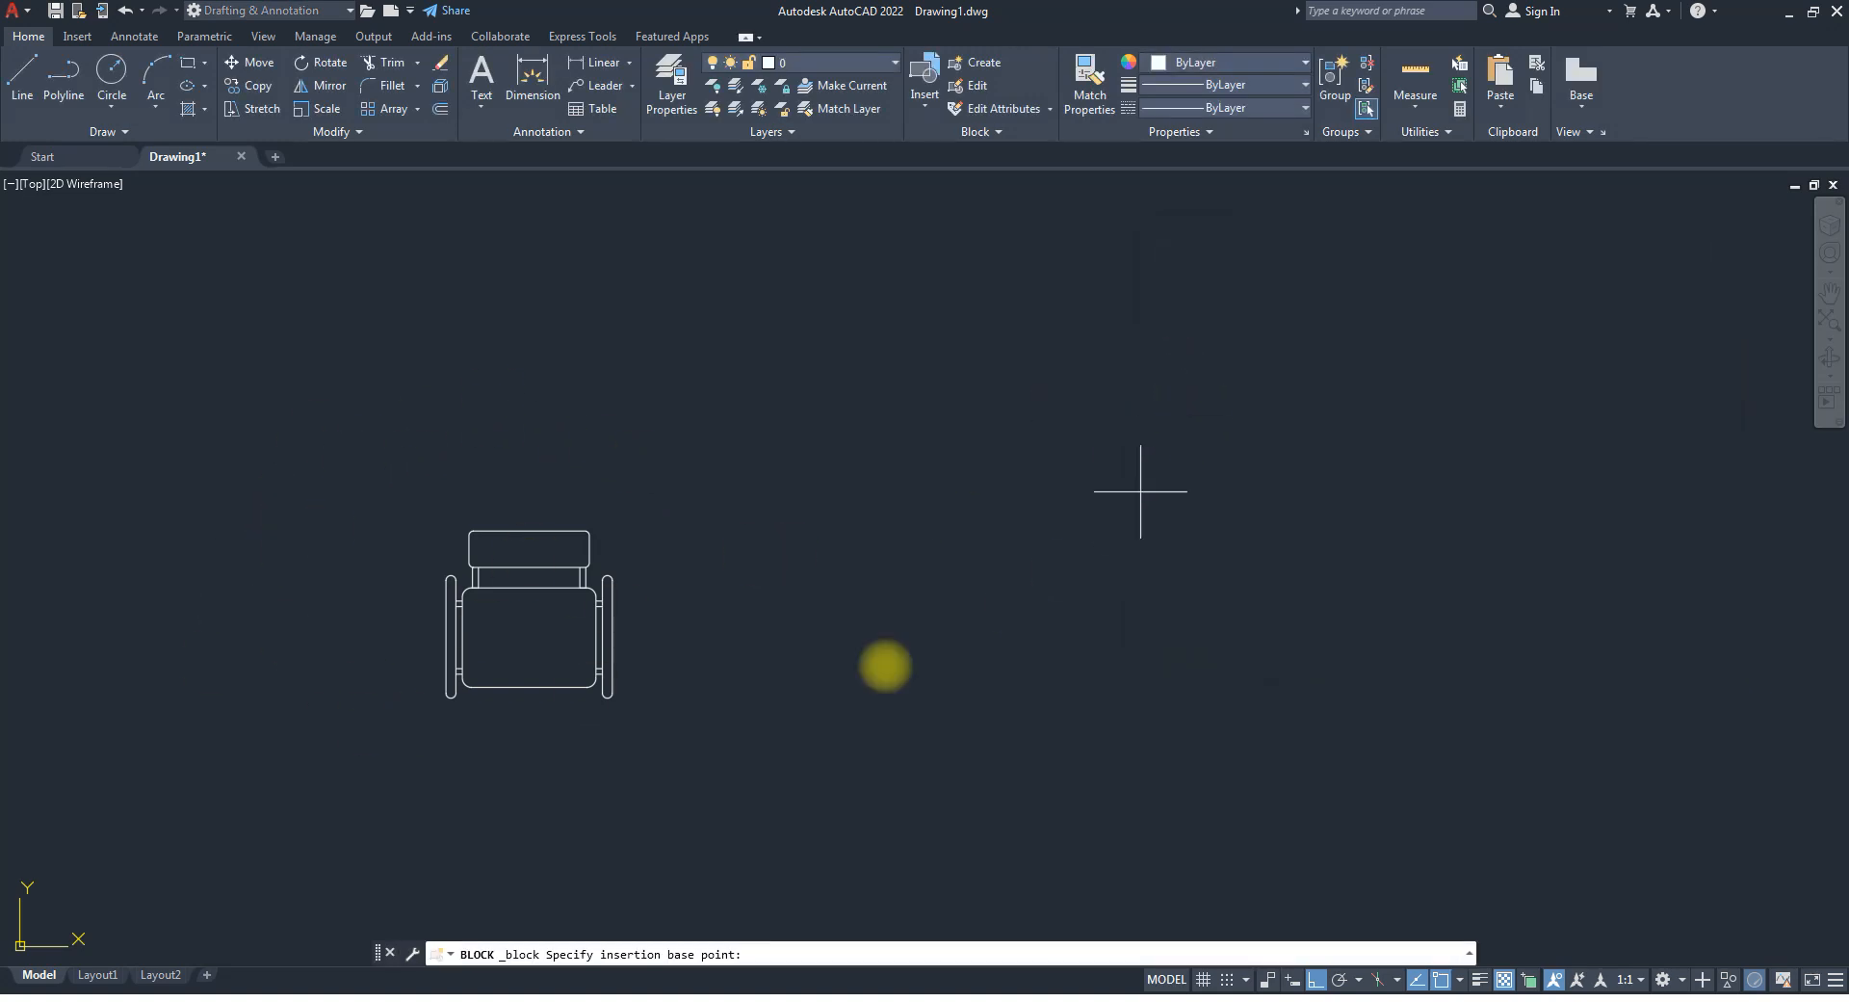
{"action": "scroll", "coordinate": [503, 632], "scroll_direction": "up", "scroll_amount": 2}
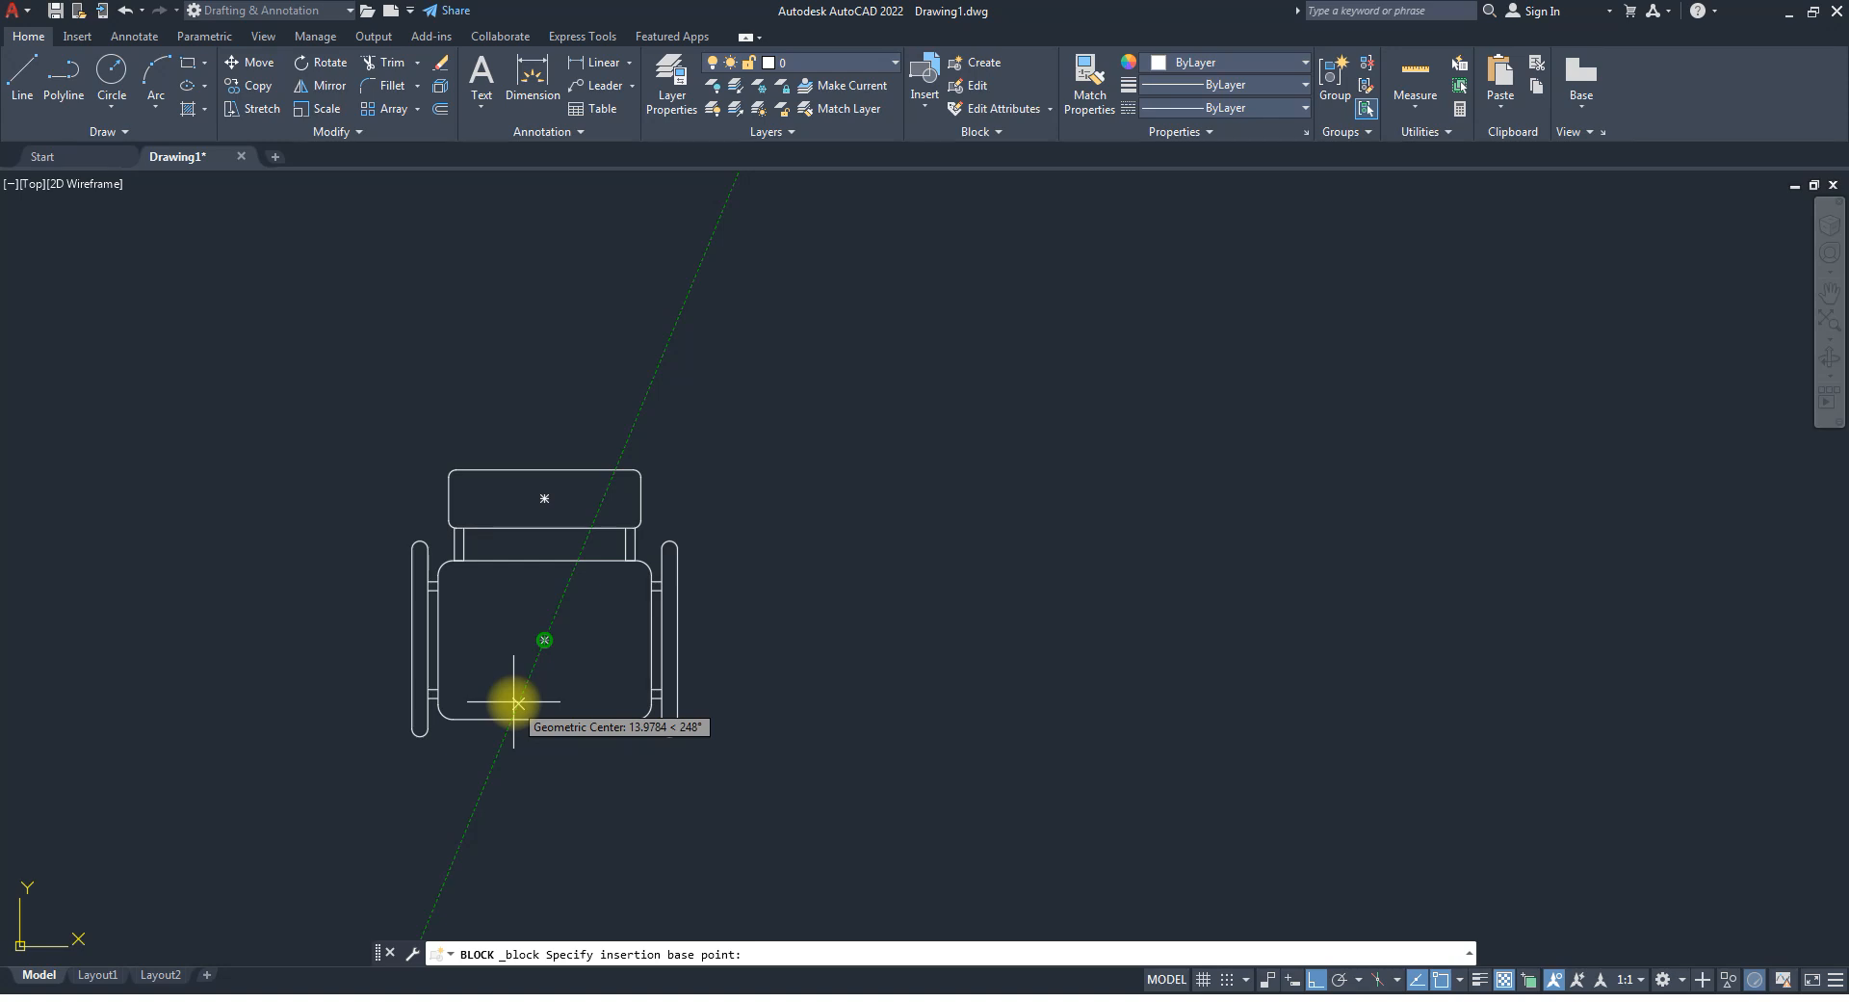
{"action": "left_click", "coordinate": [544, 639]}
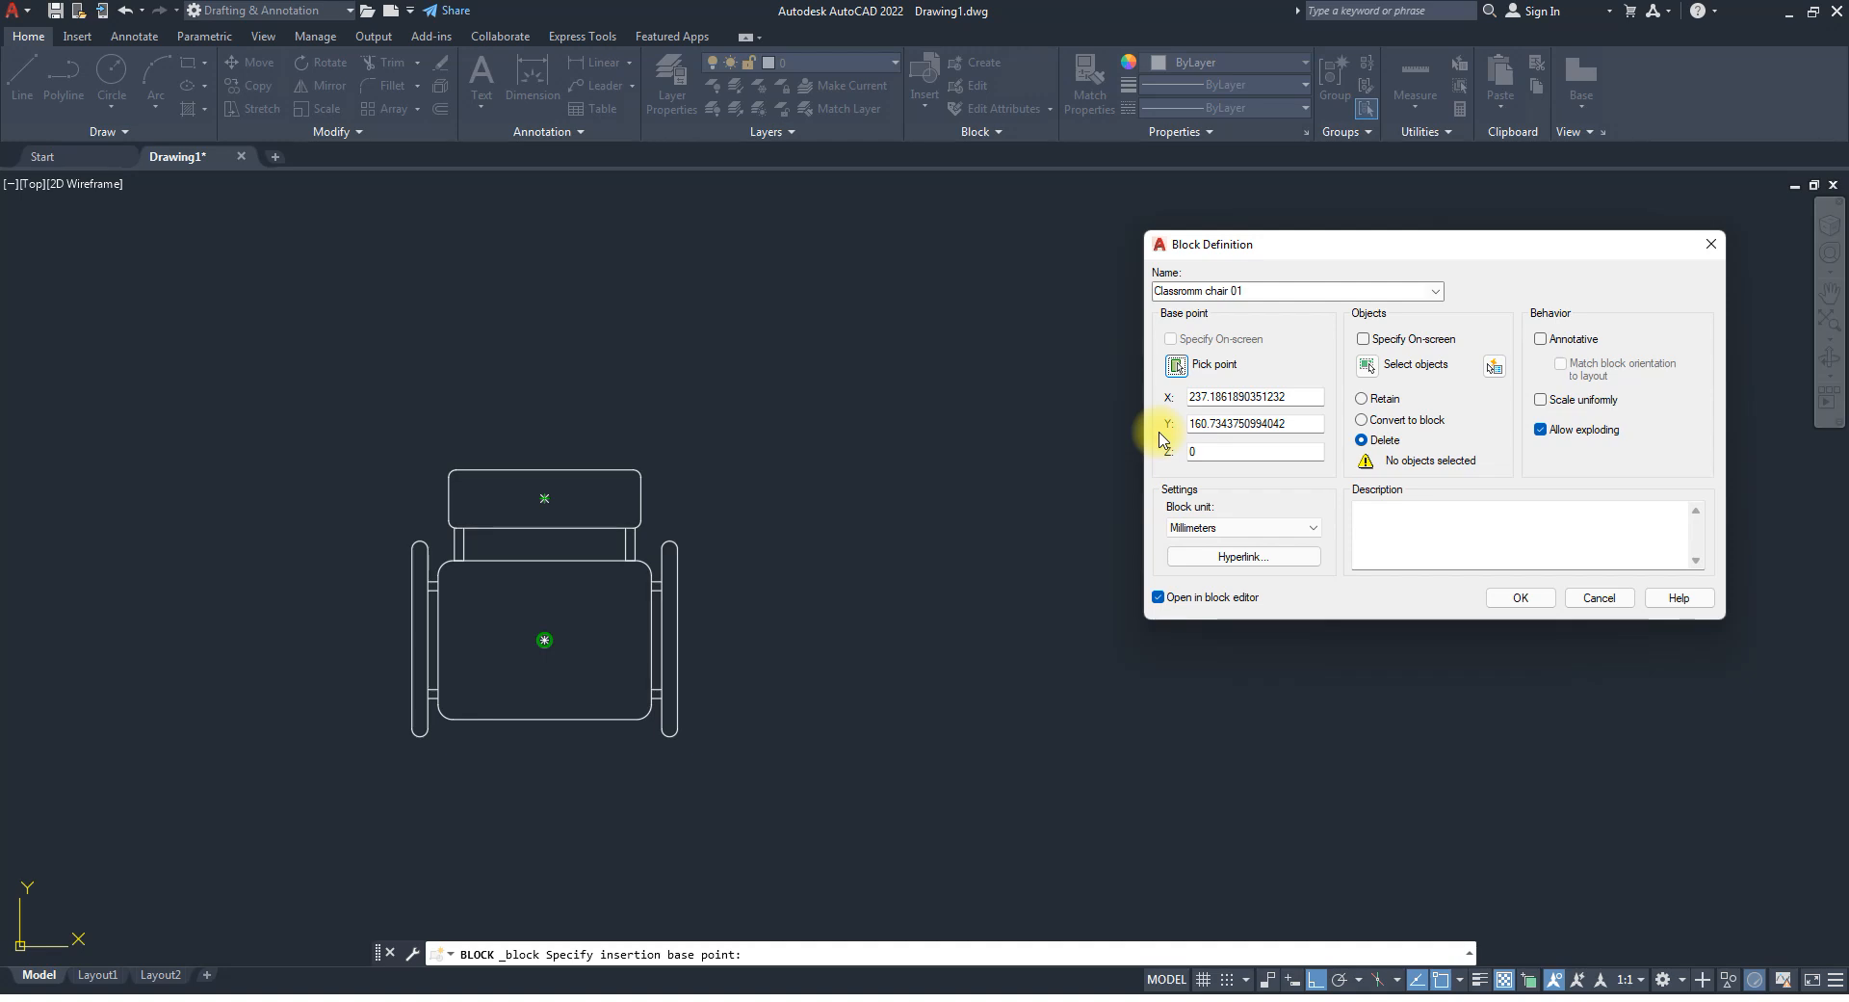
{"action": "left_click", "coordinate": [1369, 366]}
{"action": "left_click", "coordinate": [312, 390]}
{"action": "left_click", "coordinate": [766, 812]}
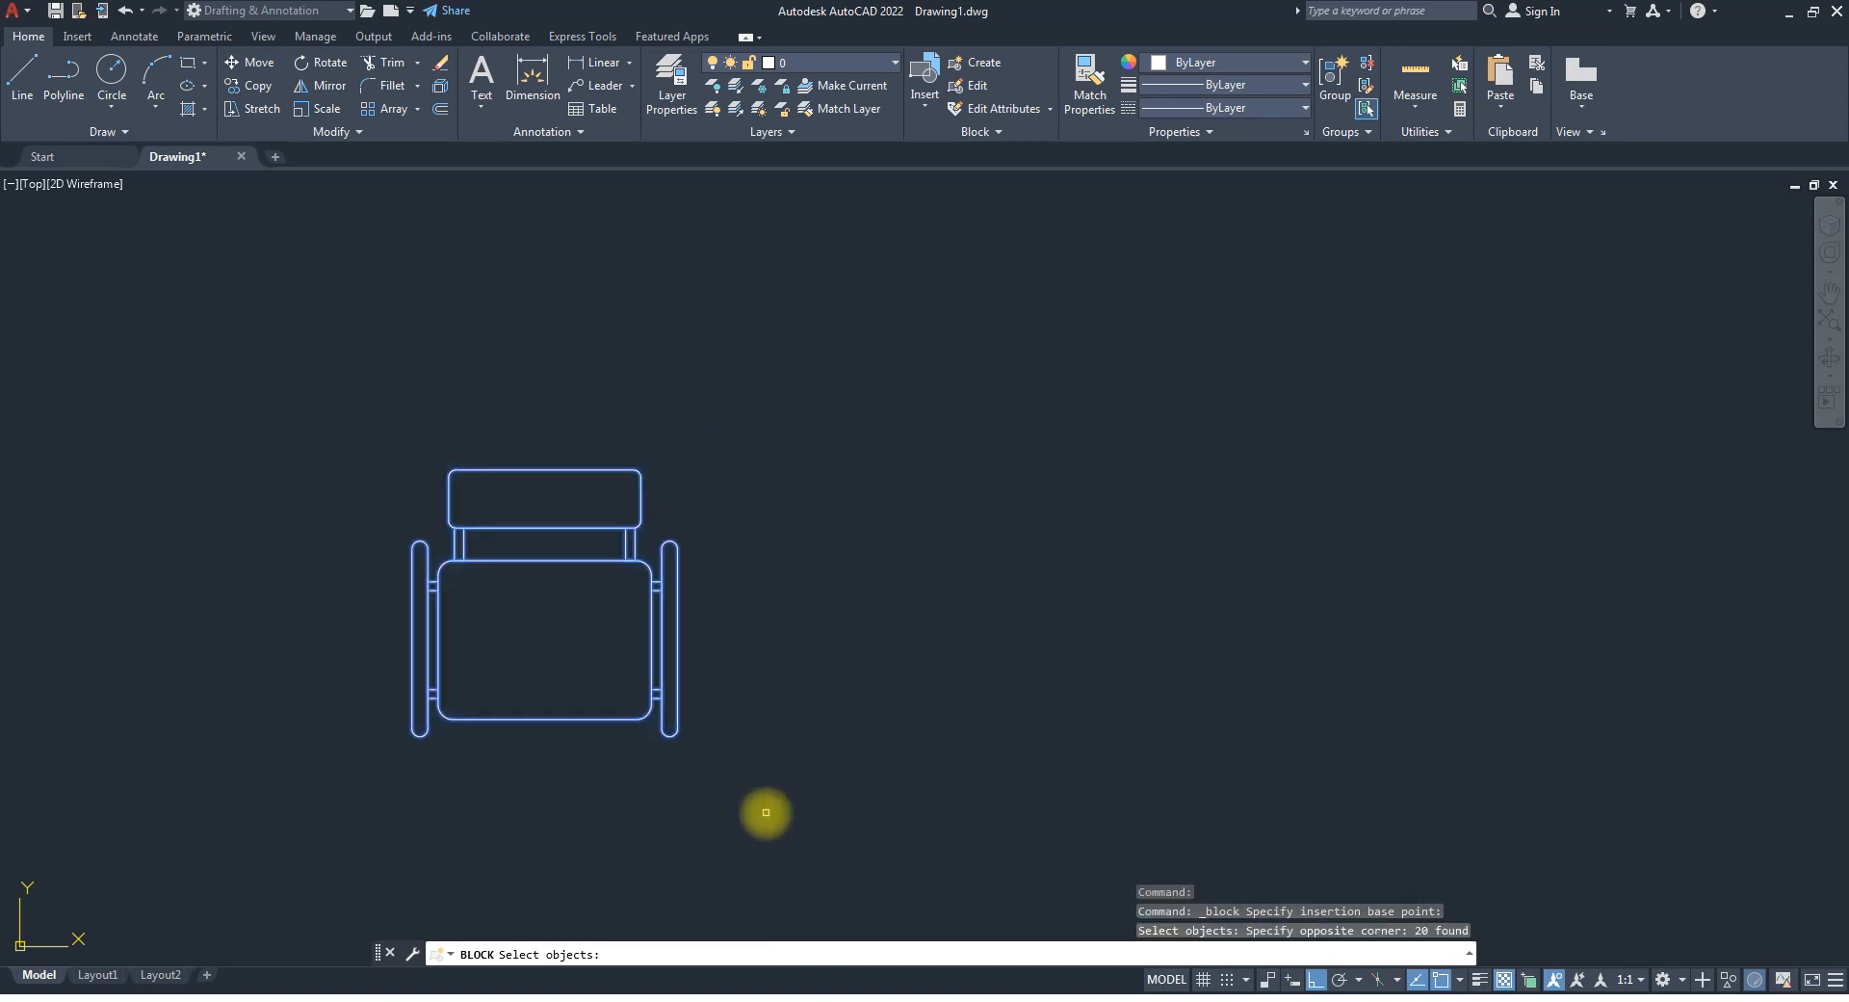
{"action": "key", "text": "Return"}
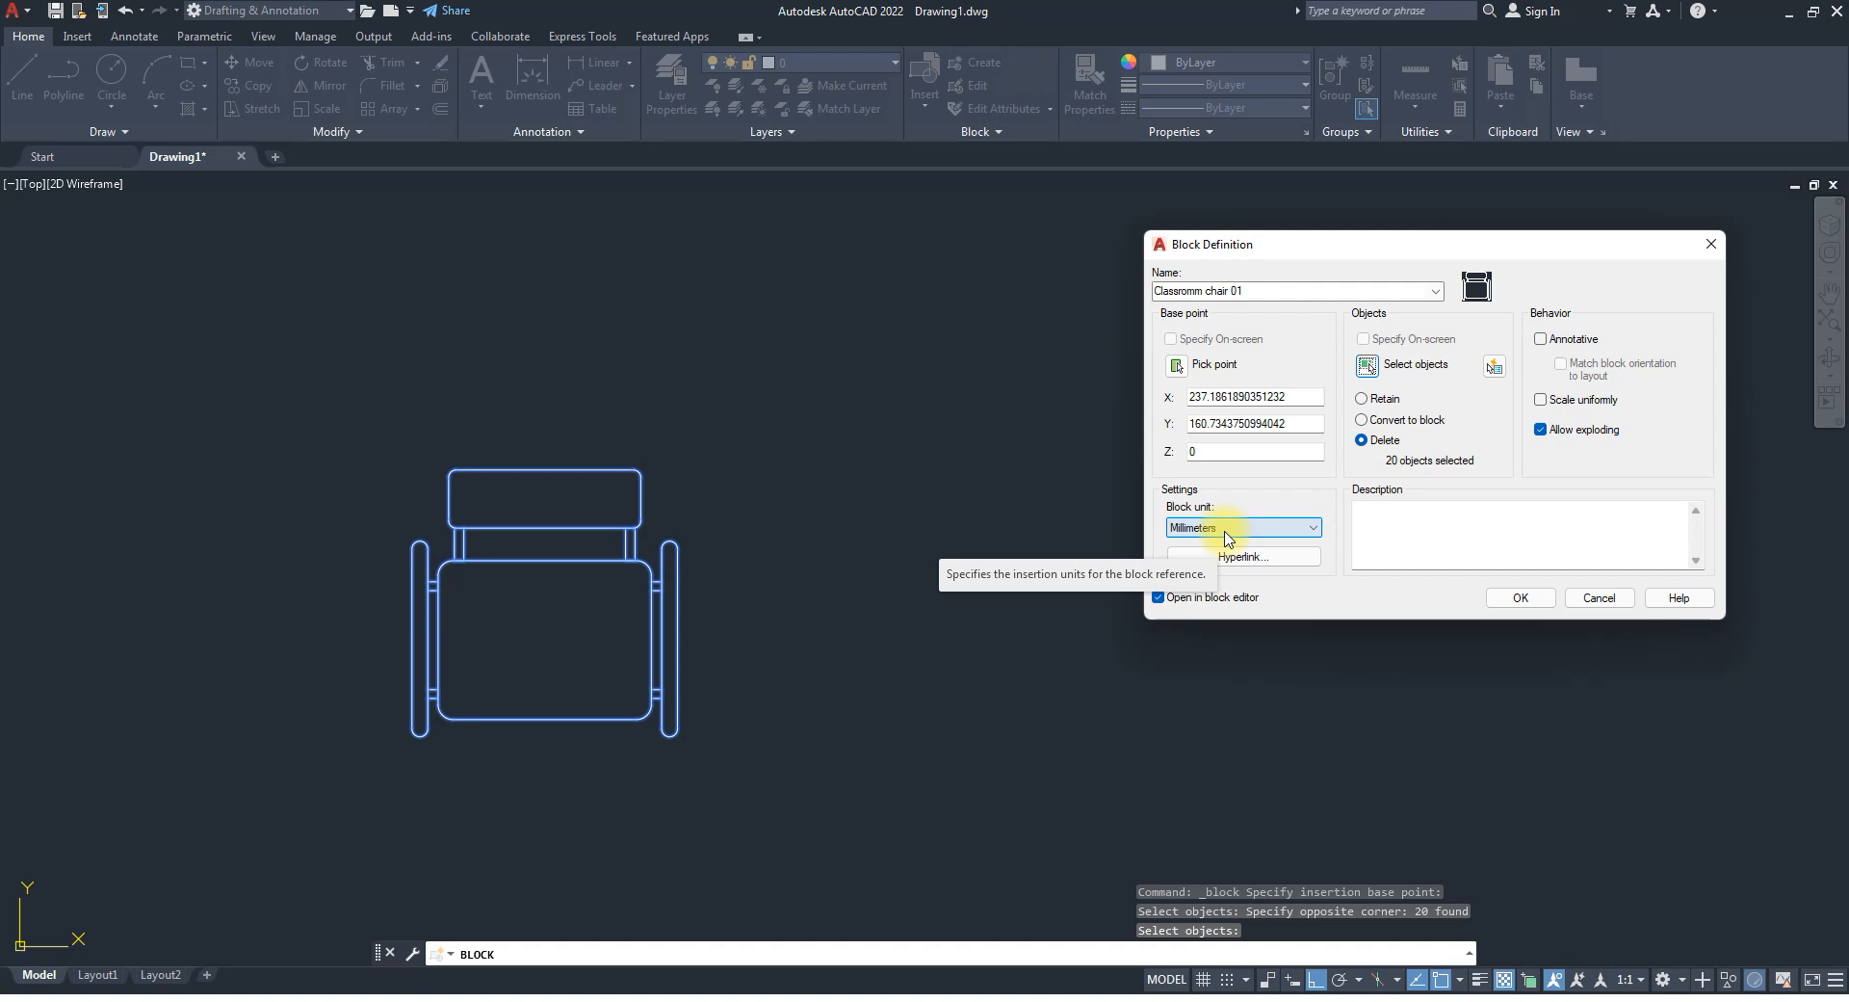
Set the block unit to Centimeters and turn off opening the block in the block editor.
{"action": "left_click", "coordinate": [1266, 528]}
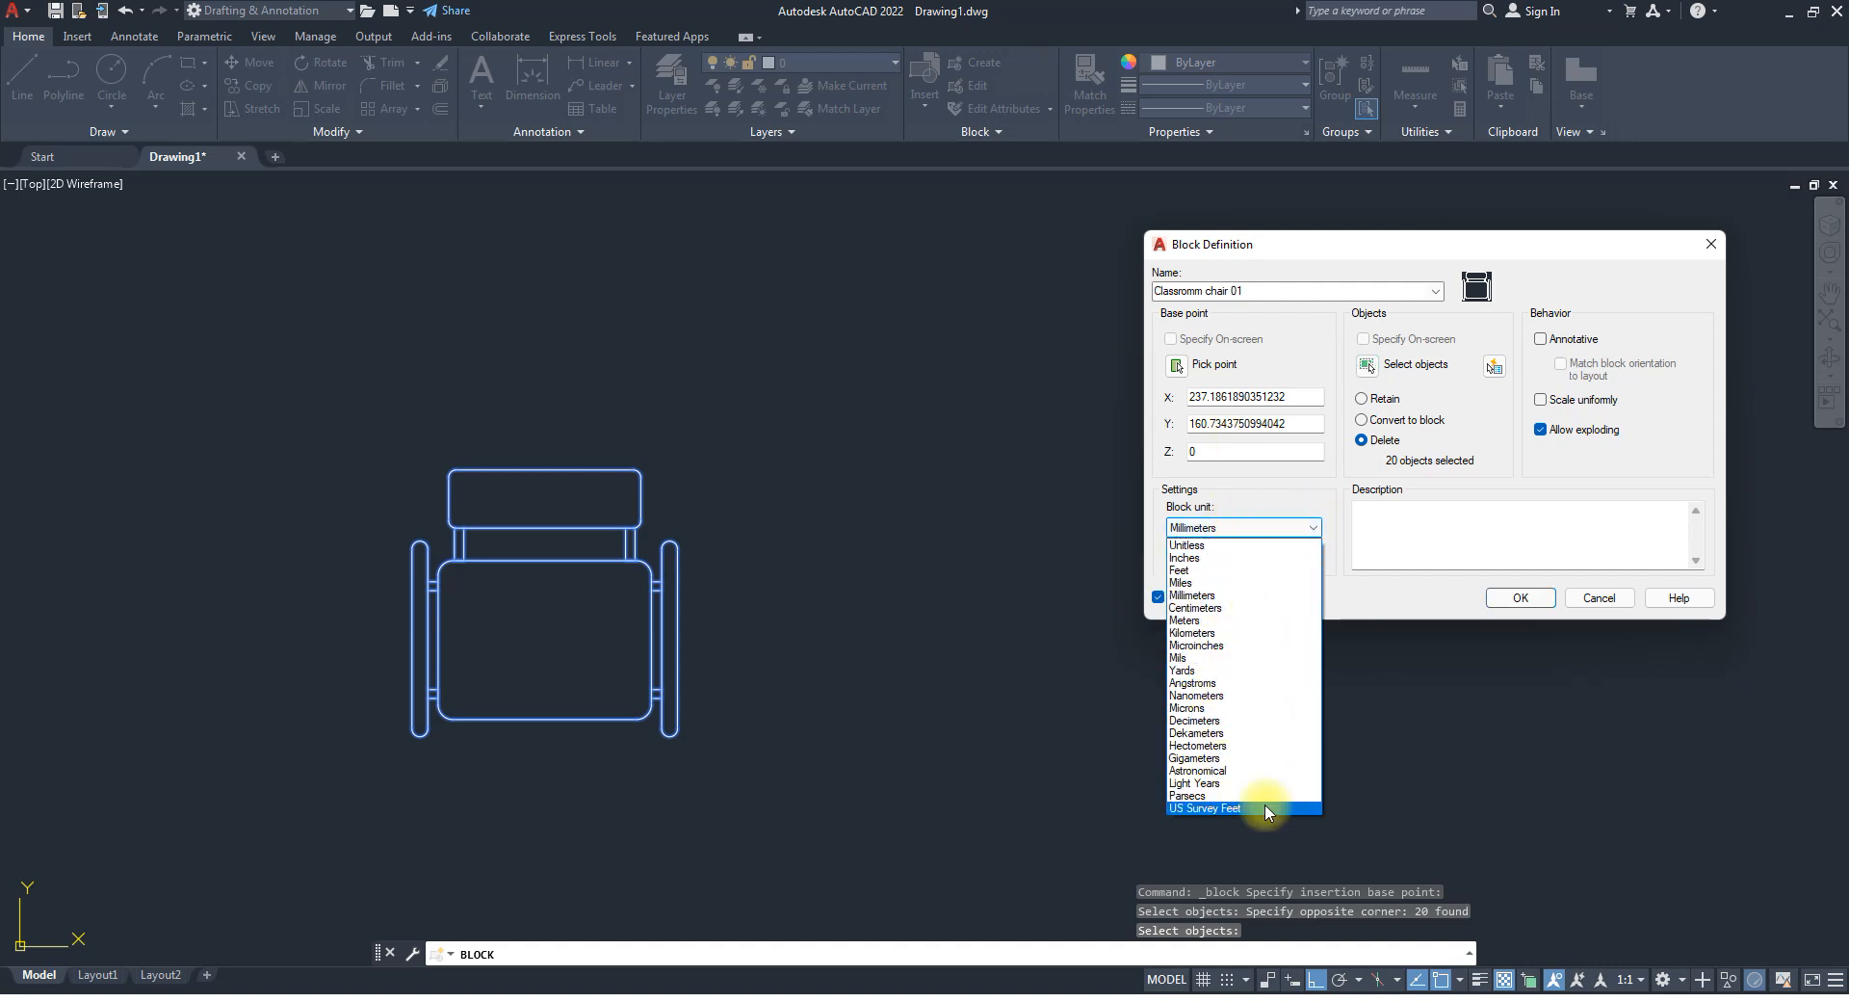
{"action": "left_click", "coordinate": [1215, 608]}
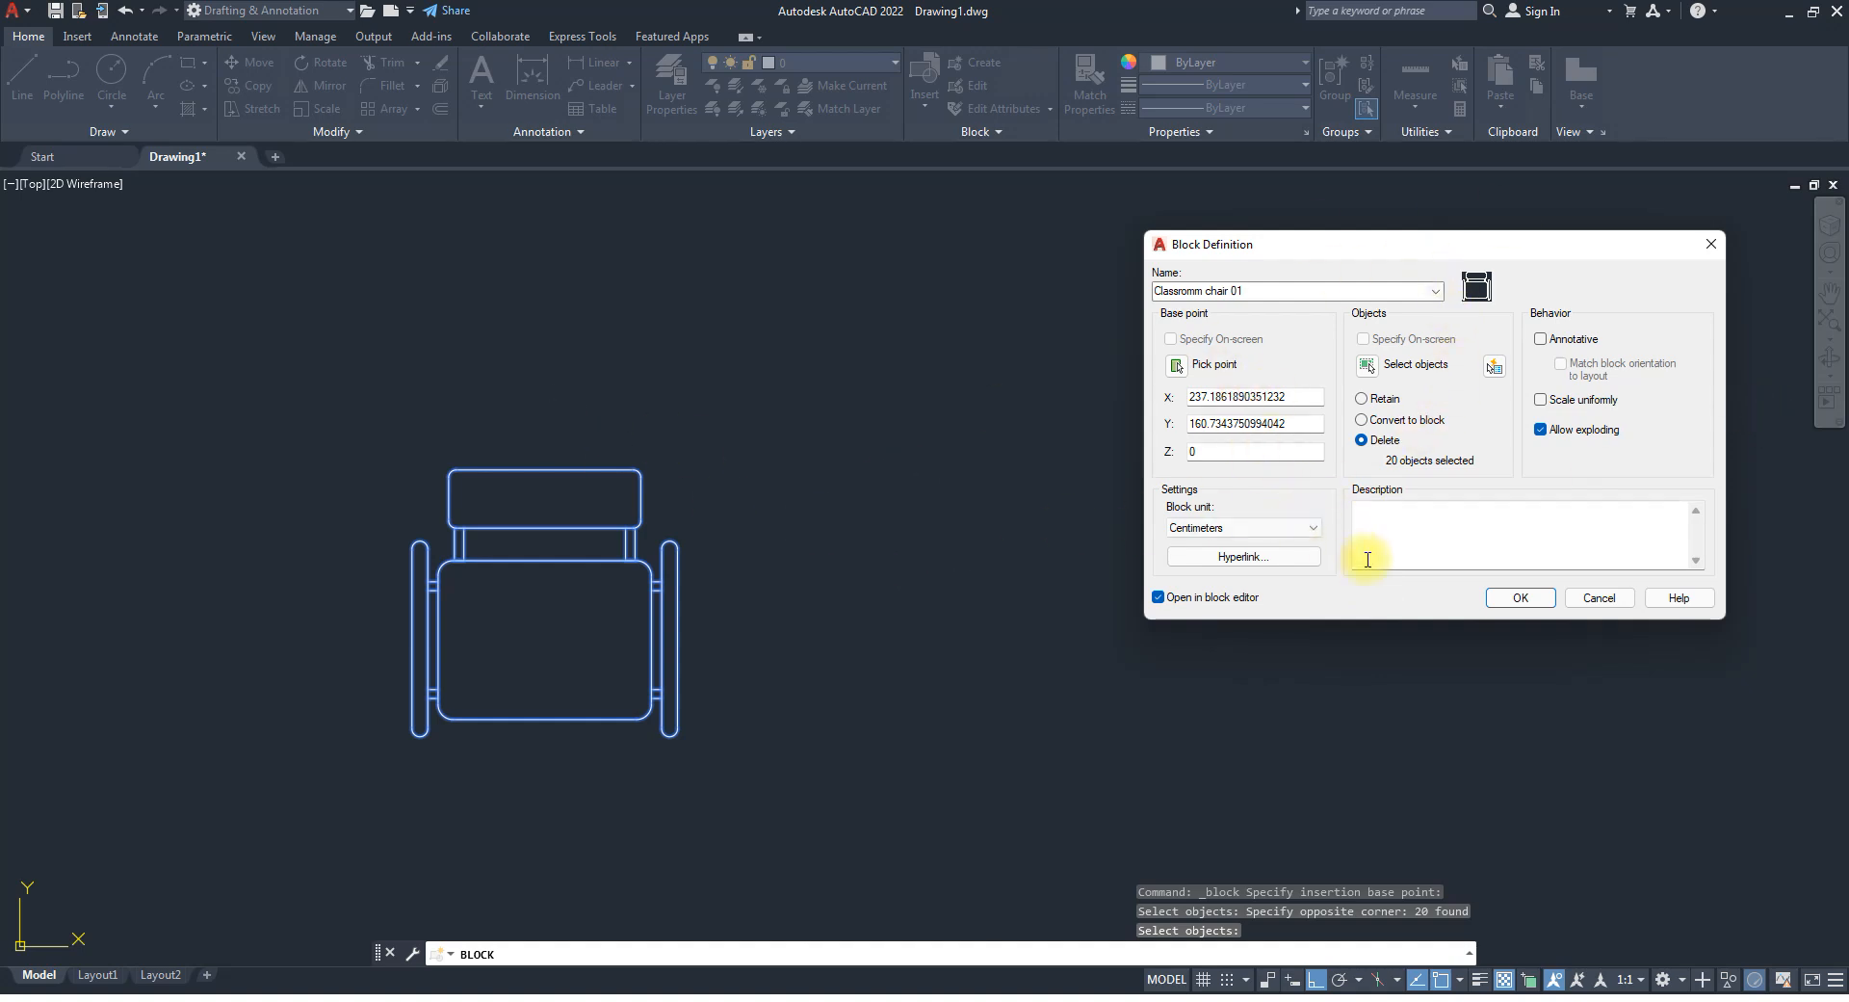
{"action": "left_click", "coordinate": [1158, 597]}
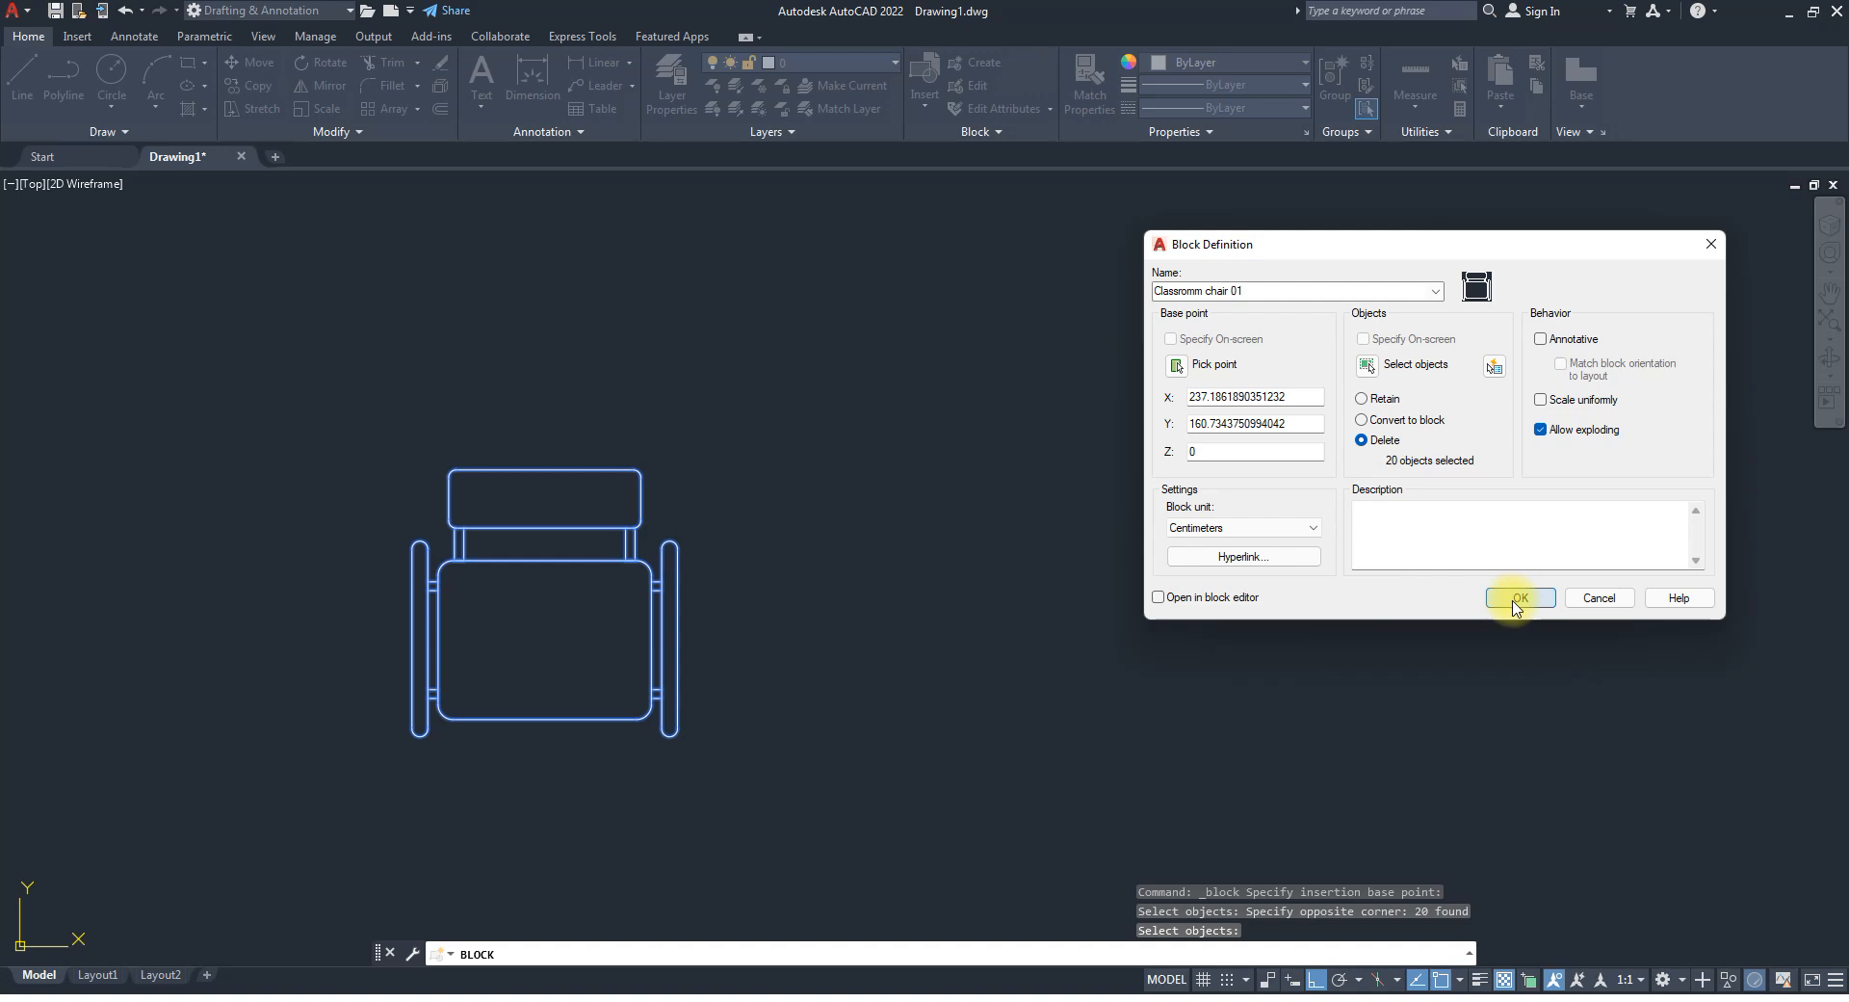
{"action": "left_click", "coordinate": [1386, 522]}
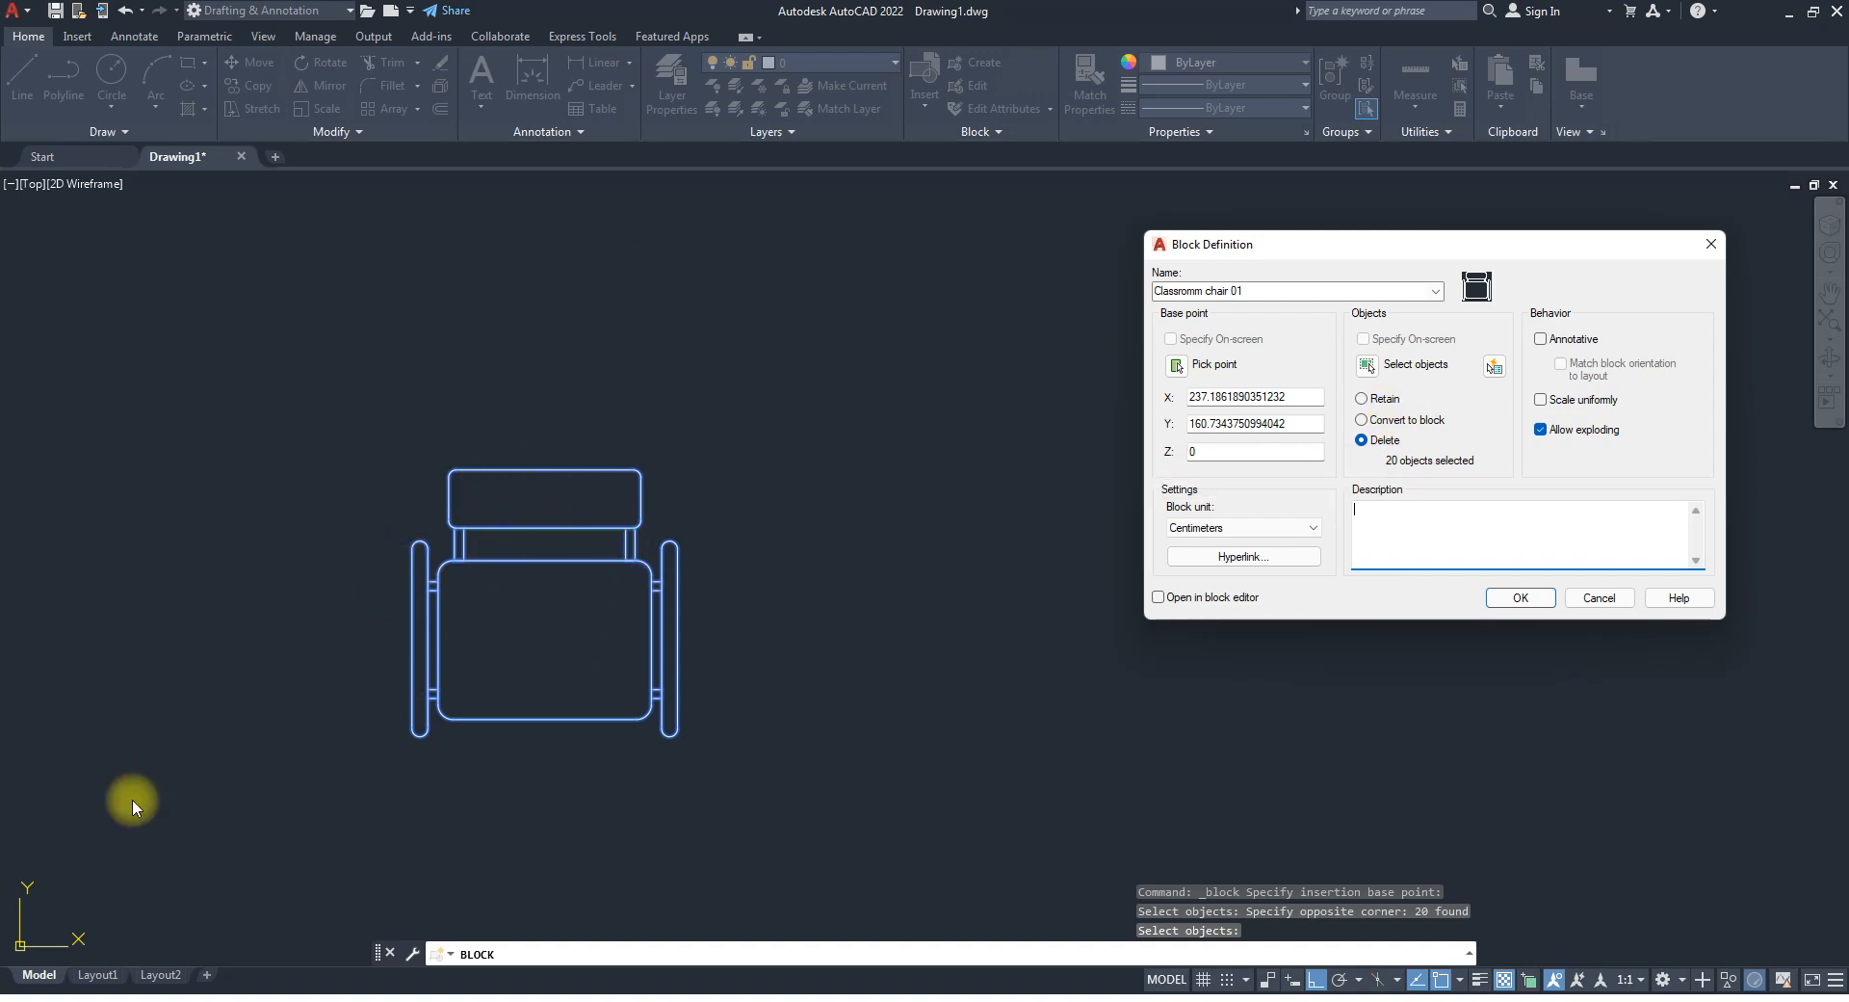
Choose to retain the original objects and create the chair block.
{"action": "left_click", "coordinate": [1361, 398]}
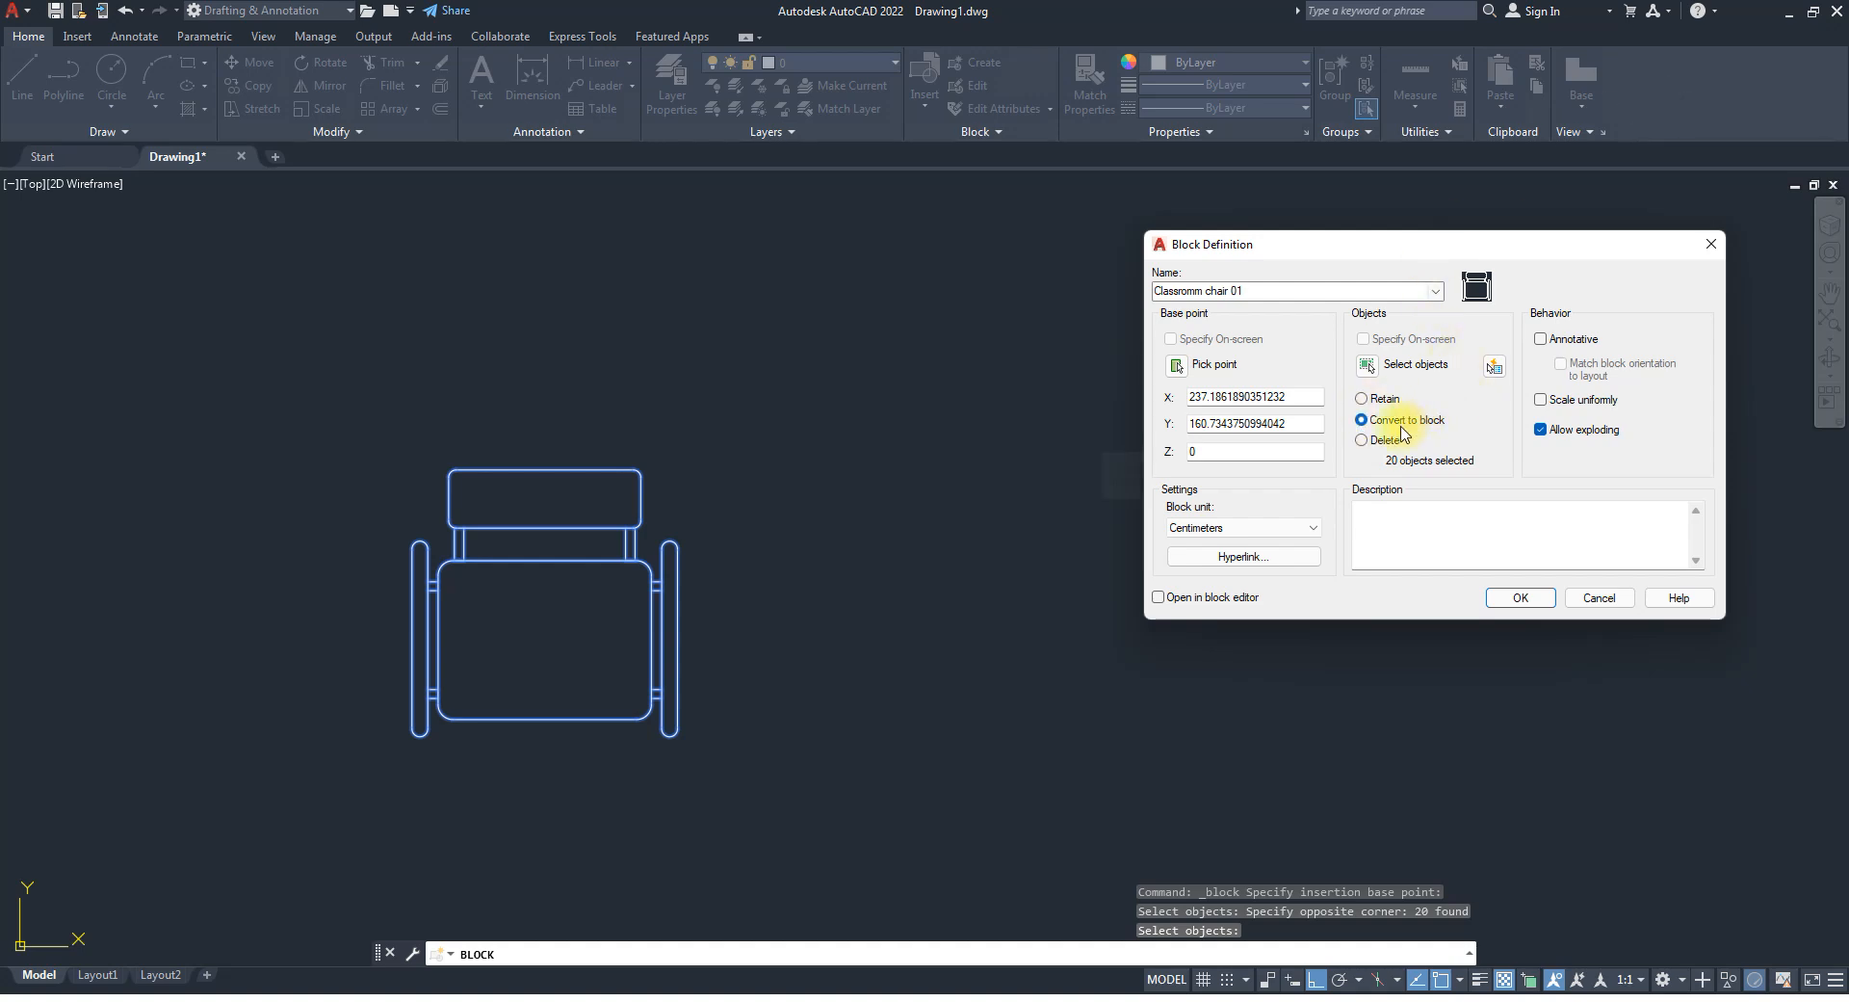
{"action": "left_click", "coordinate": [1384, 443]}
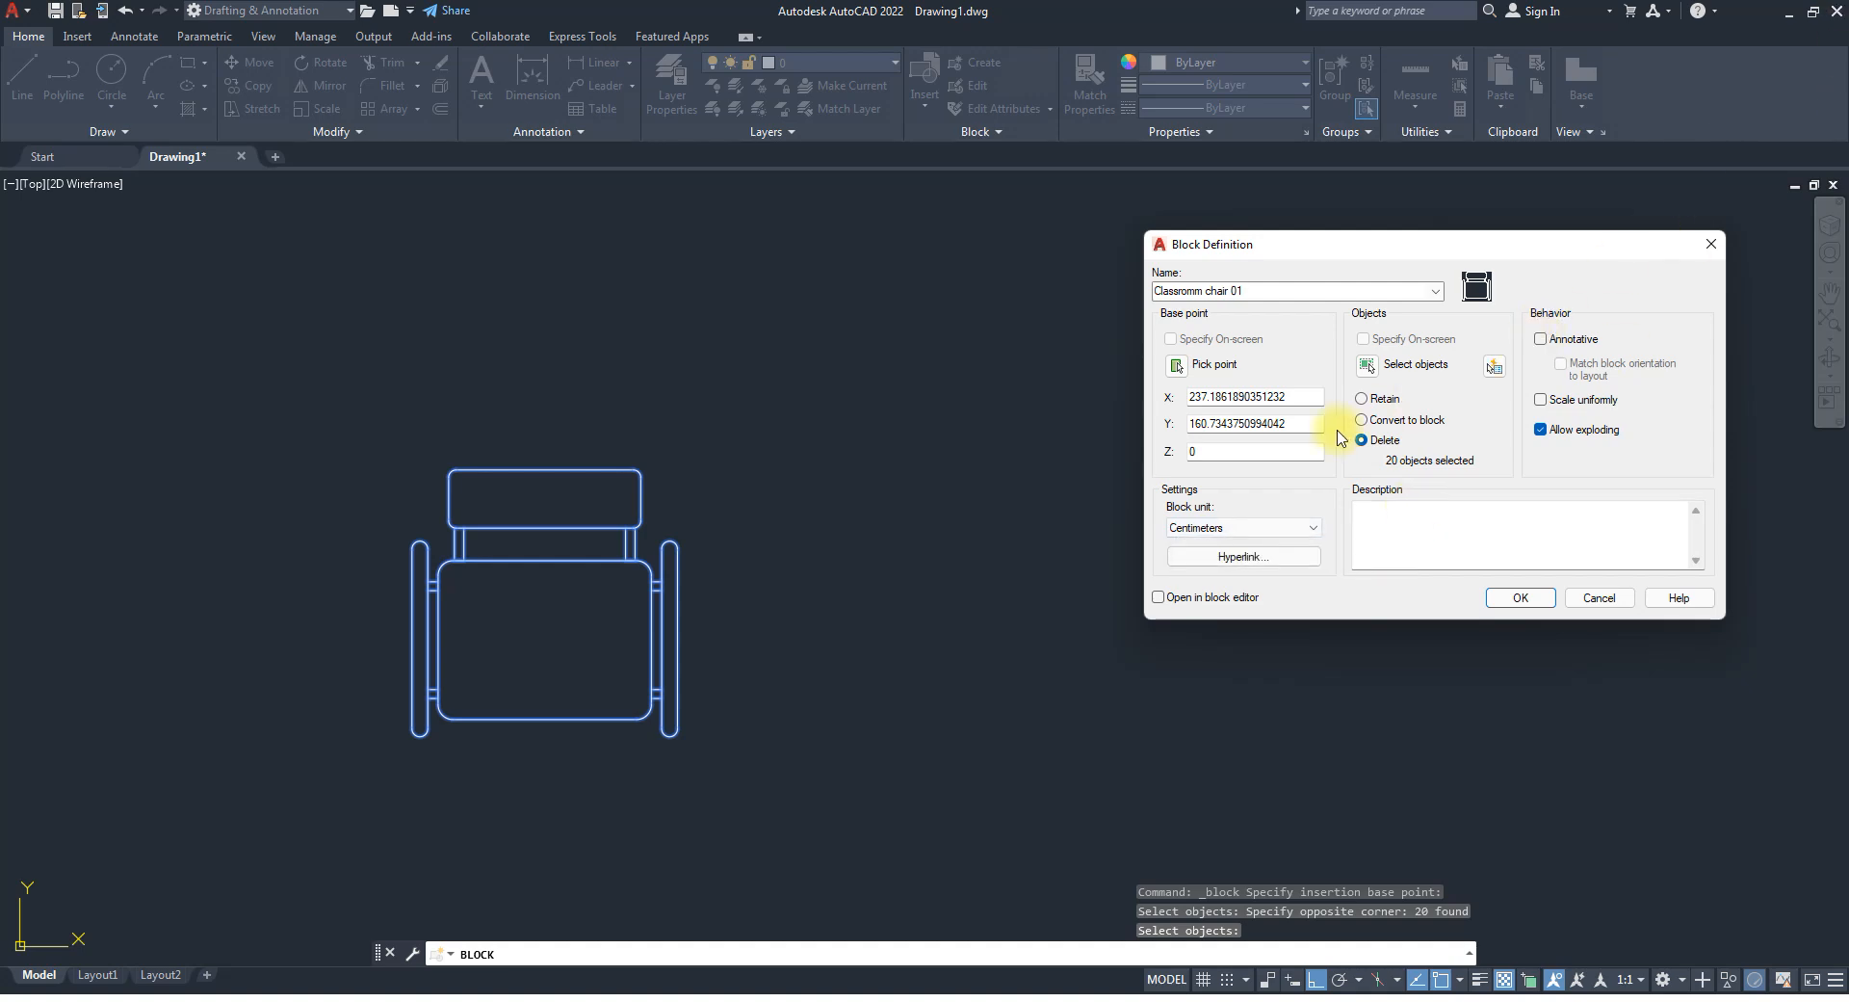
{"action": "left_click", "coordinate": [1363, 398]}
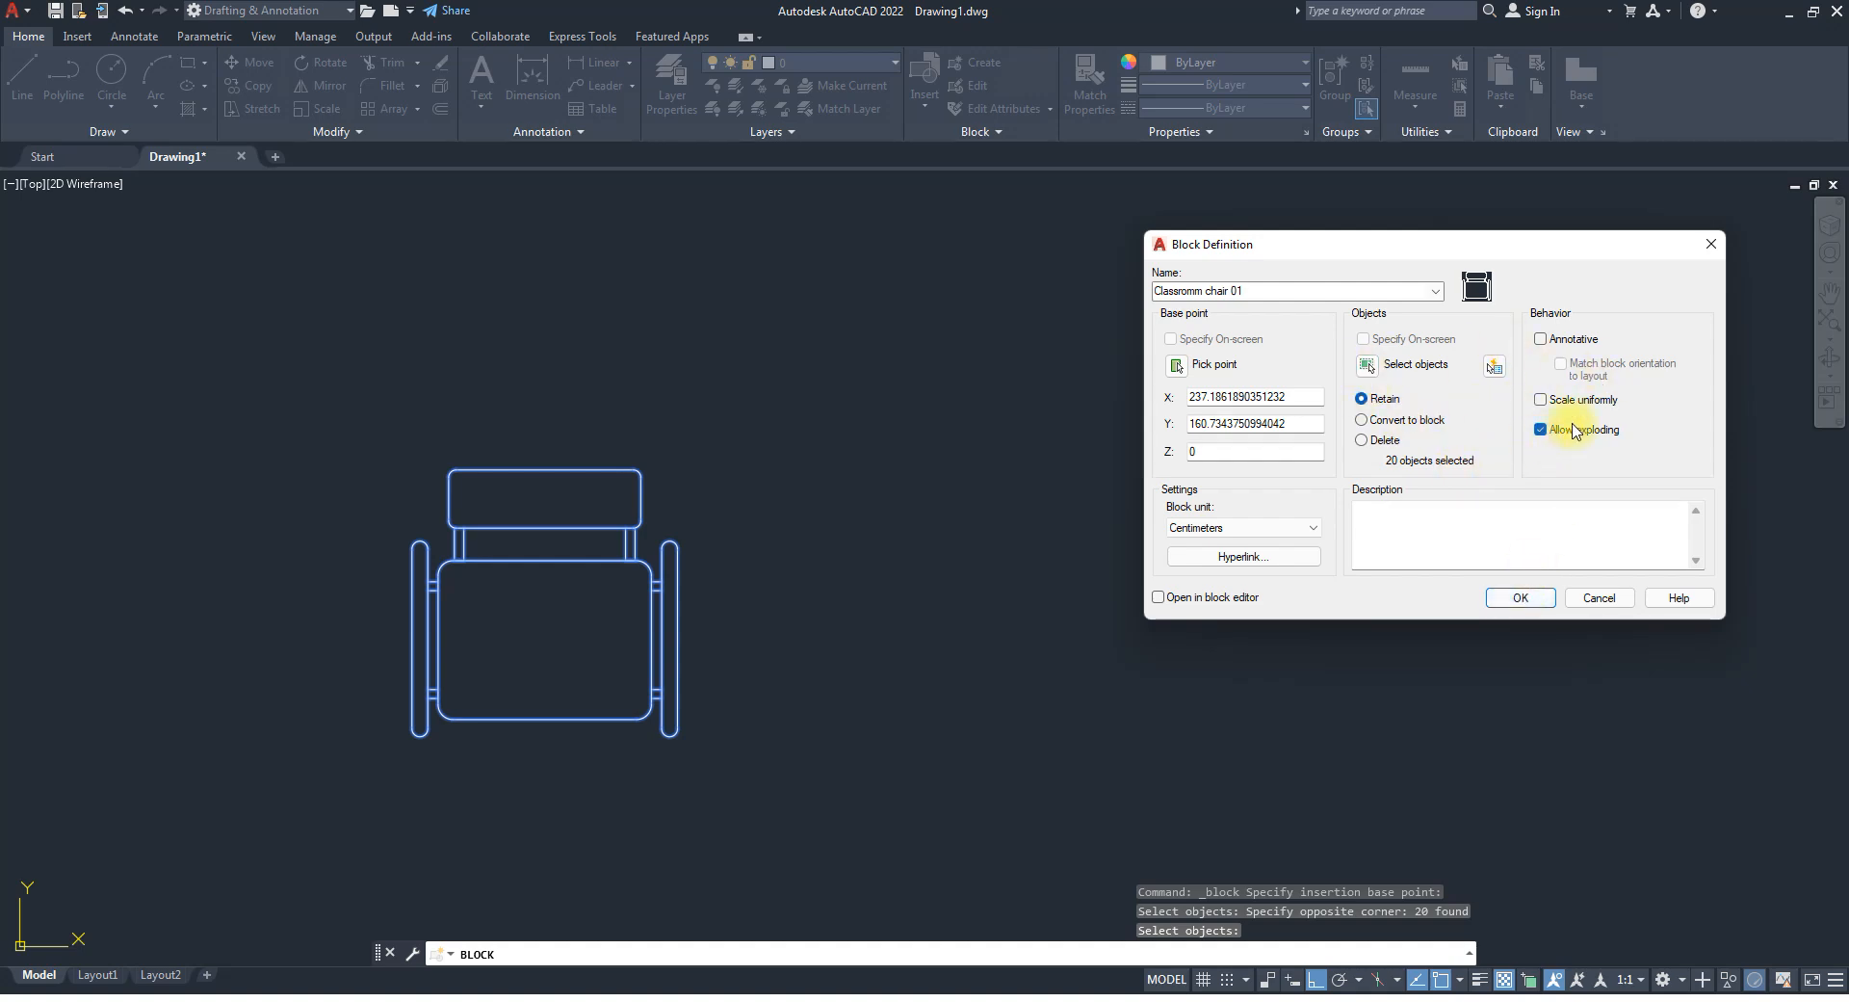
{"action": "left_click", "coordinate": [1519, 598]}
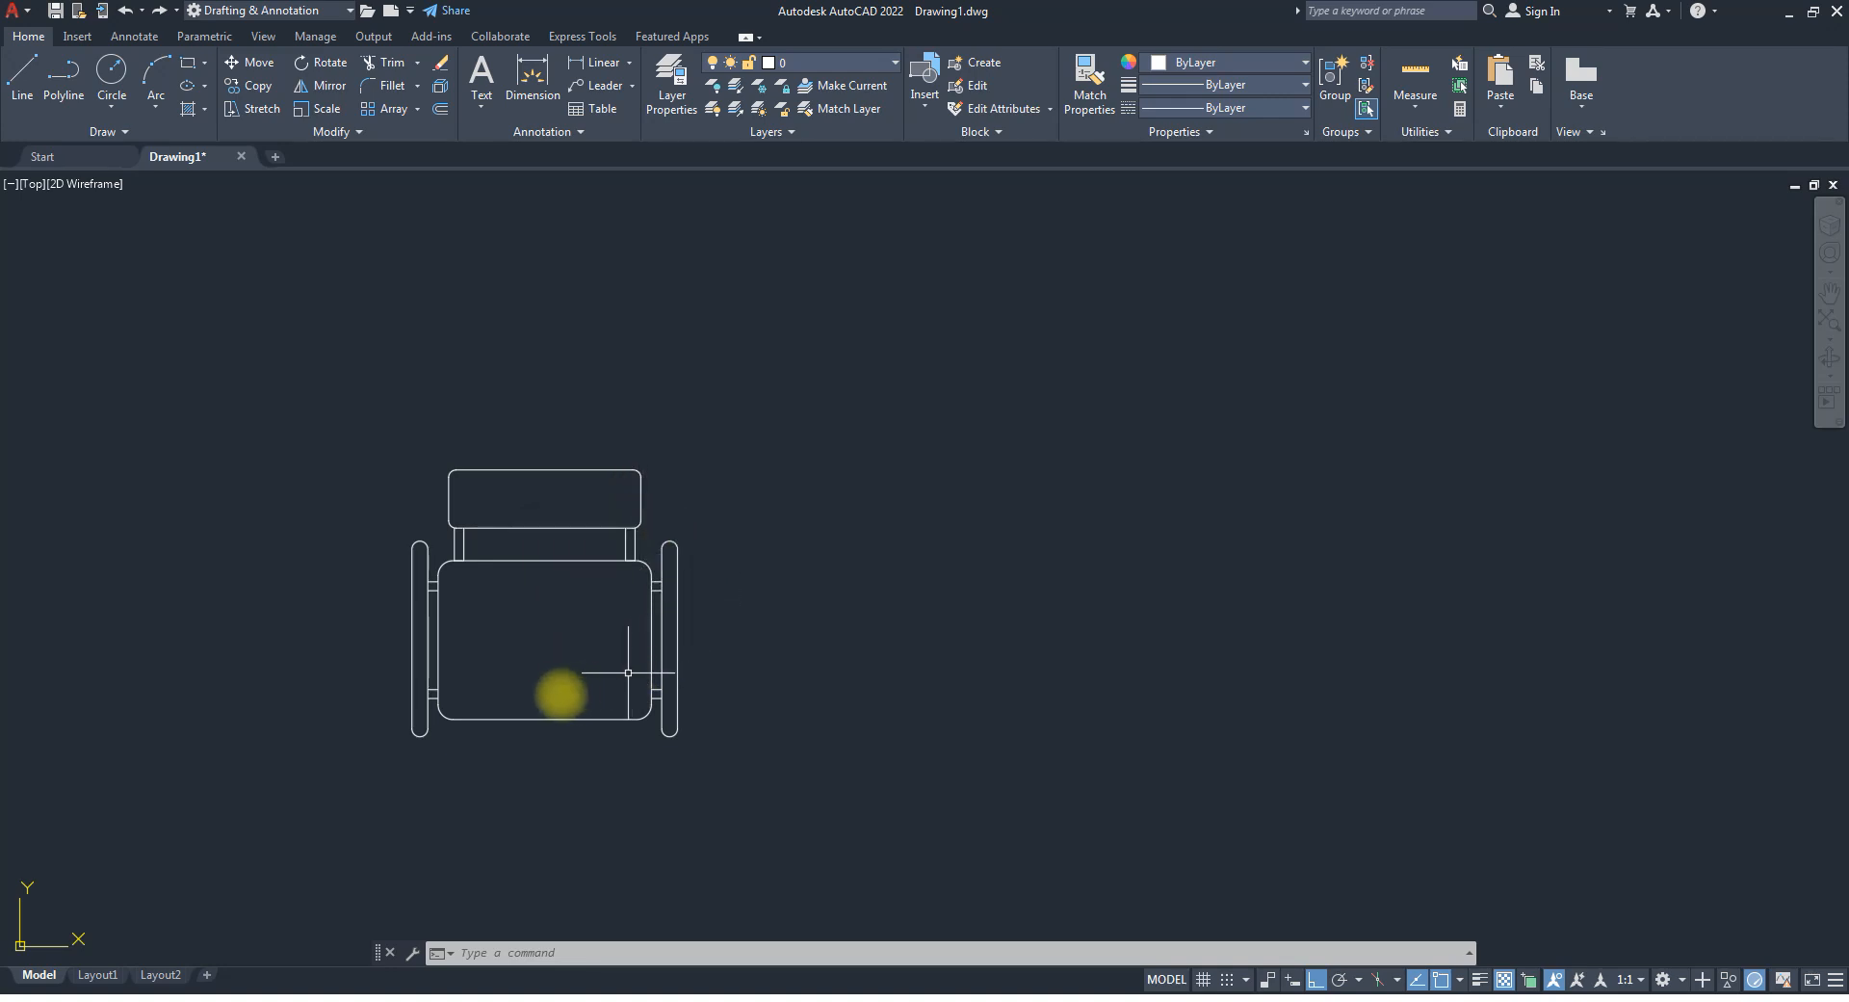
Draw a desk-sized rectangle just below the chair, about four times as wide as the chair.
{"action": "scroll", "coordinate": [616, 619], "scroll_direction": "down", "scroll_amount": 2}
{"action": "scroll", "coordinate": [612, 620], "scroll_direction": "up", "scroll_amount": 2}
{"action": "scroll", "coordinate": [645, 598], "scroll_direction": "down", "scroll_amount": 3}
{"action": "scroll", "coordinate": [644, 598], "scroll_direction": "up", "scroll_amount": 2}
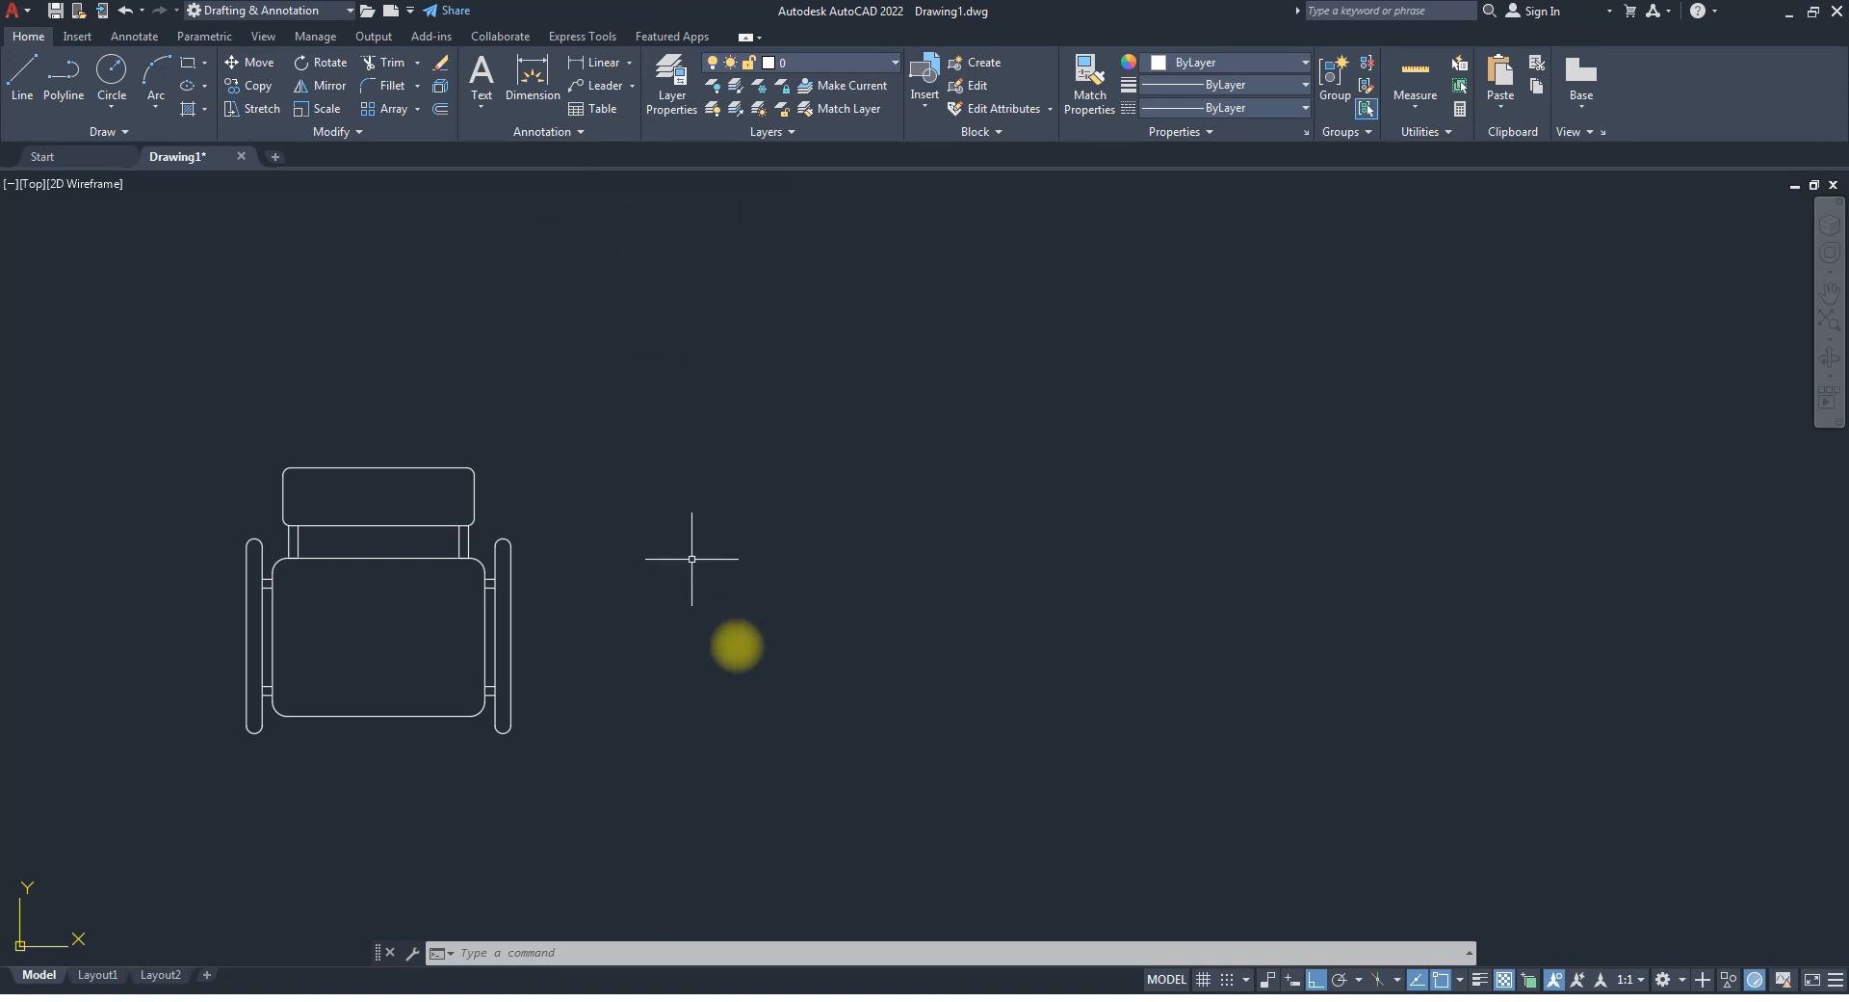
{"action": "left_click", "coordinate": [188, 63]}
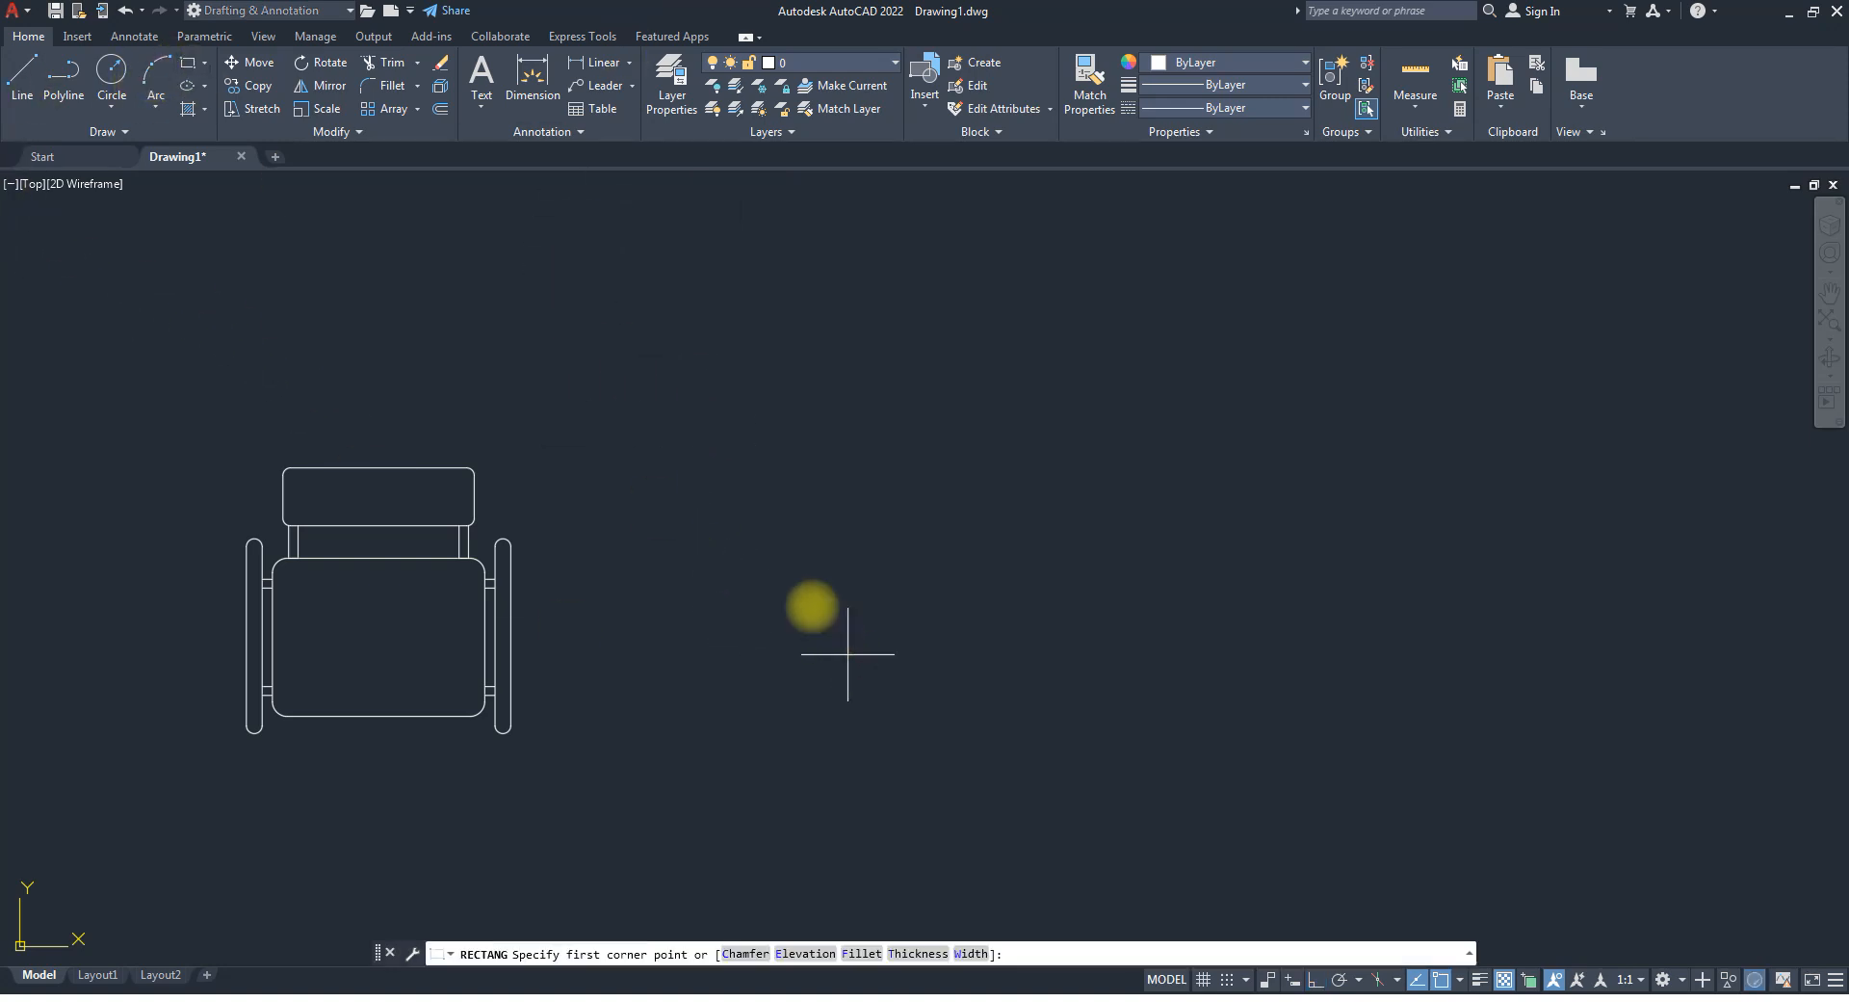
{"action": "scroll", "coordinate": [671, 450], "scroll_direction": "down", "scroll_amount": 2}
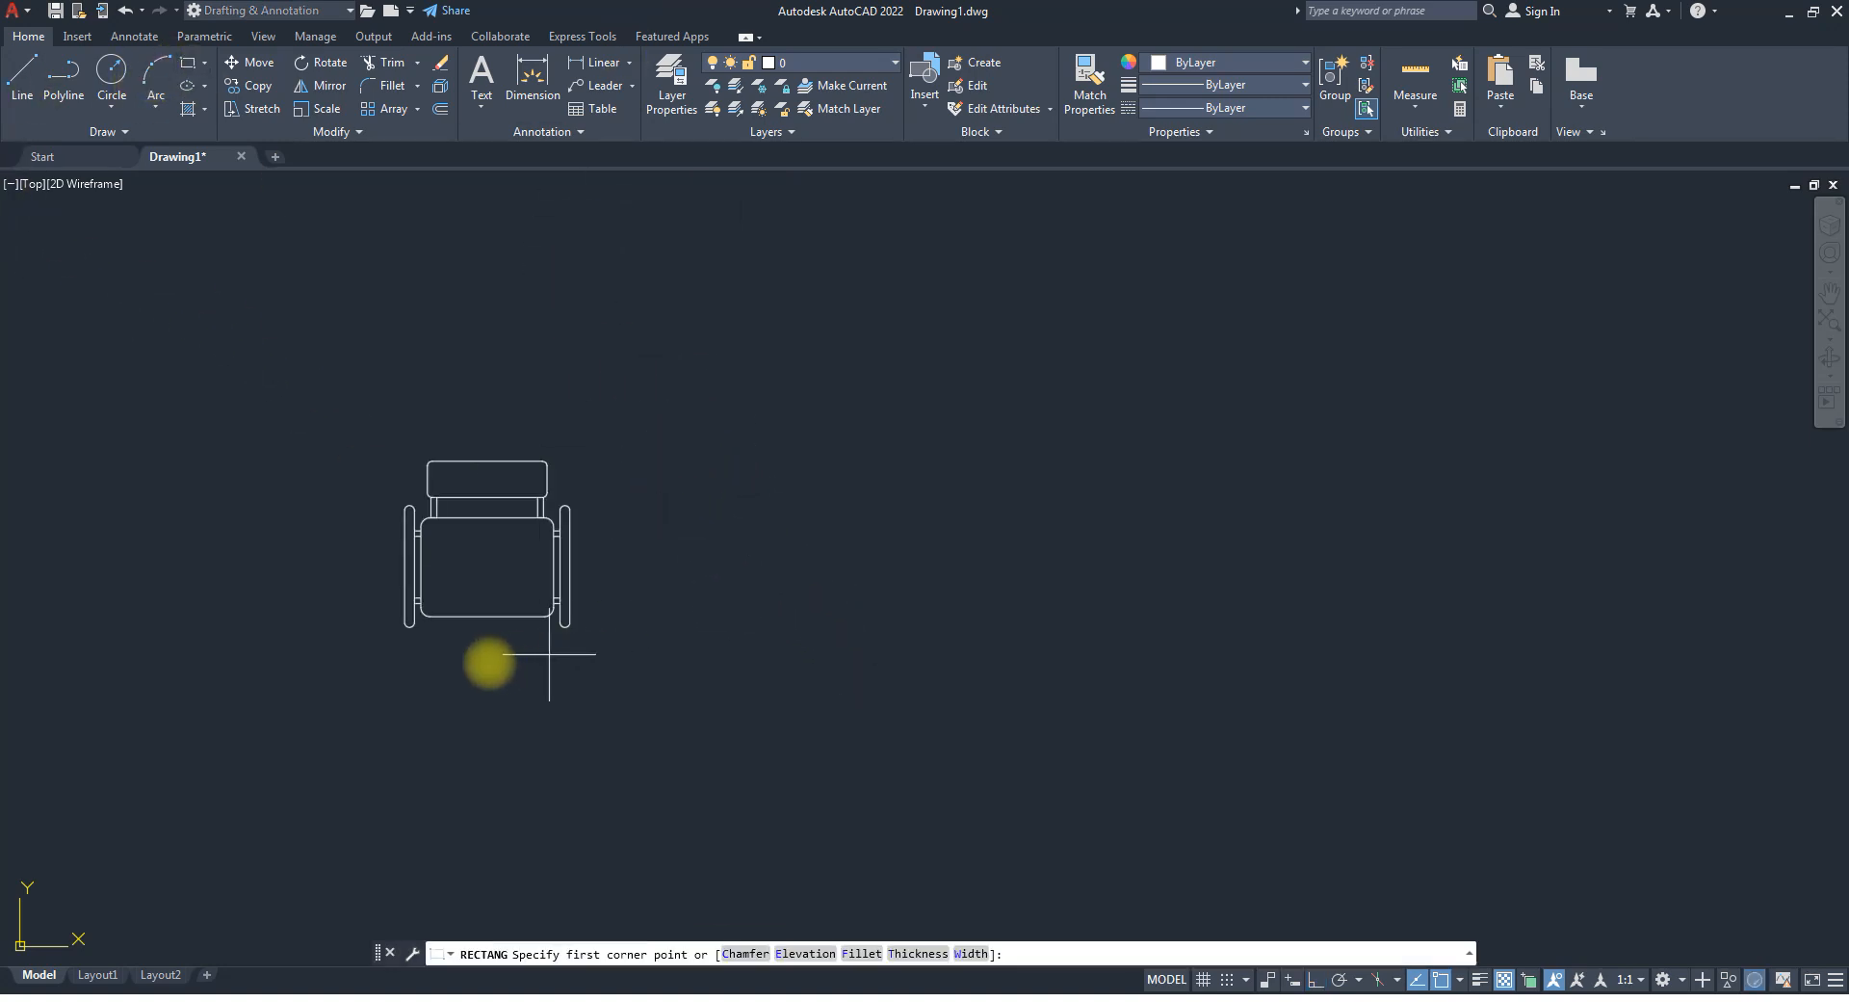
{"action": "left_click", "coordinate": [142, 653]}
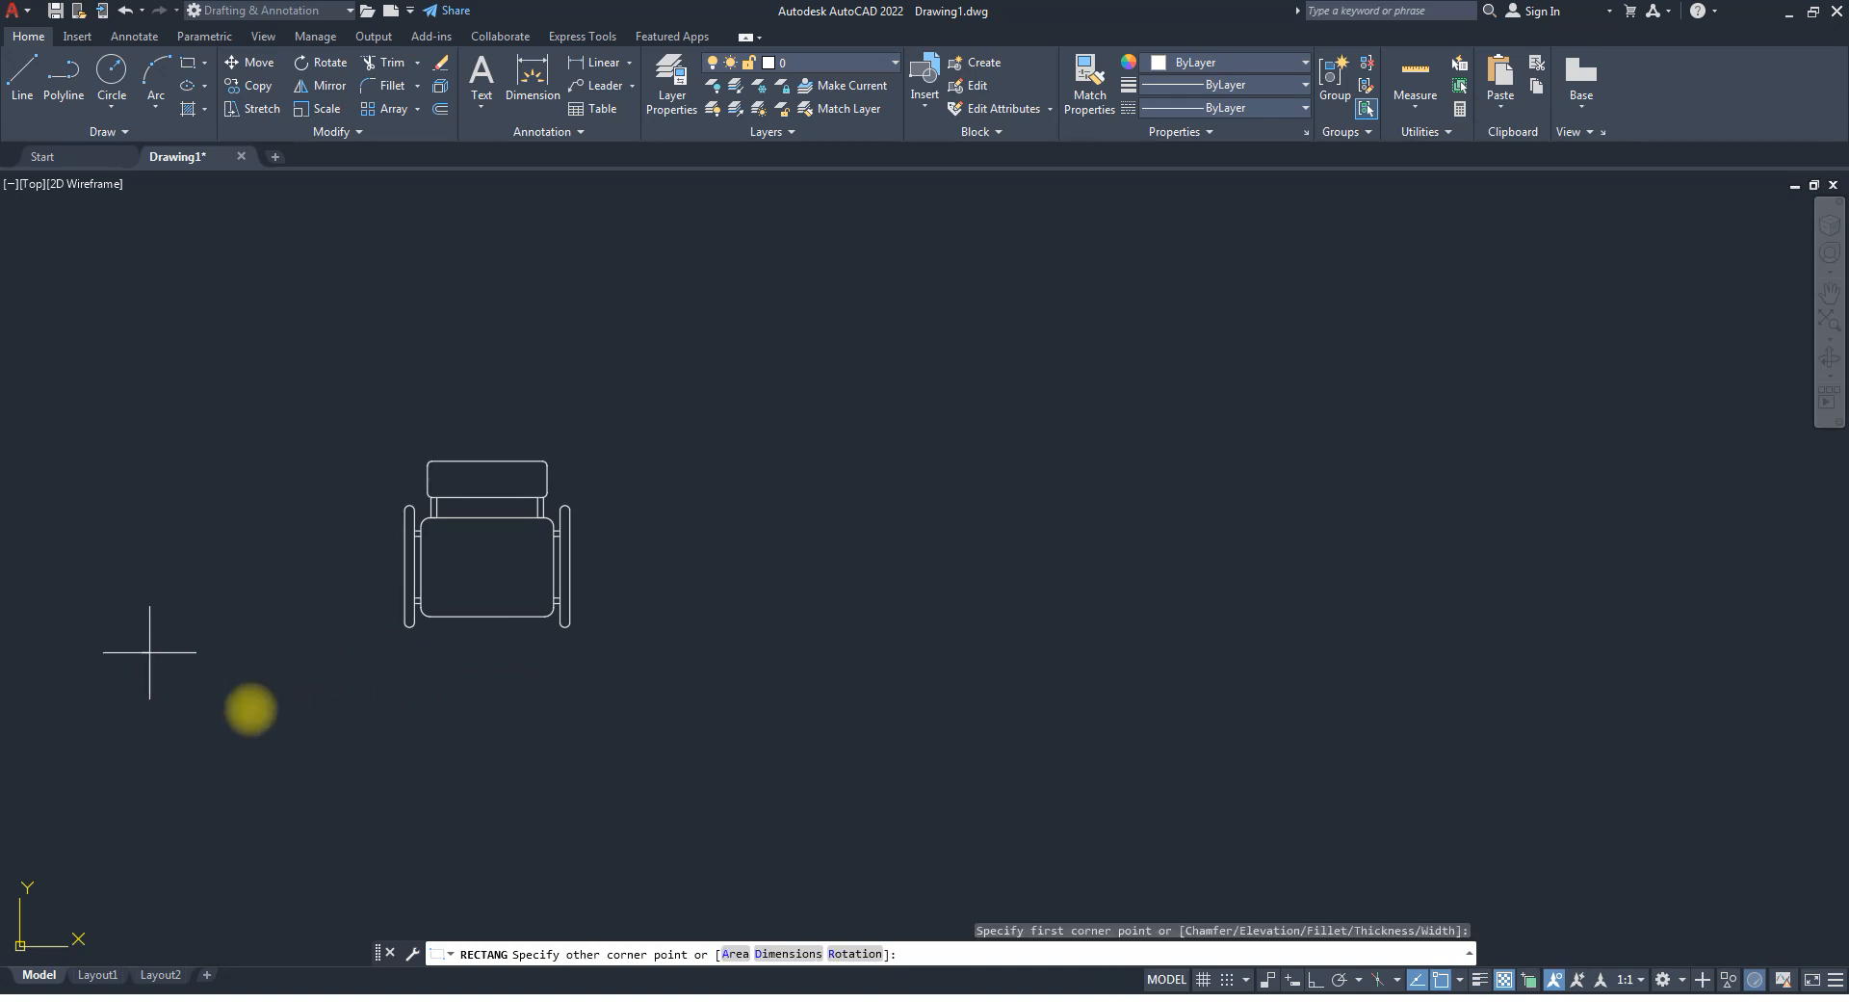
{"action": "scroll", "coordinate": [591, 803], "scroll_direction": "down", "scroll_amount": 2}
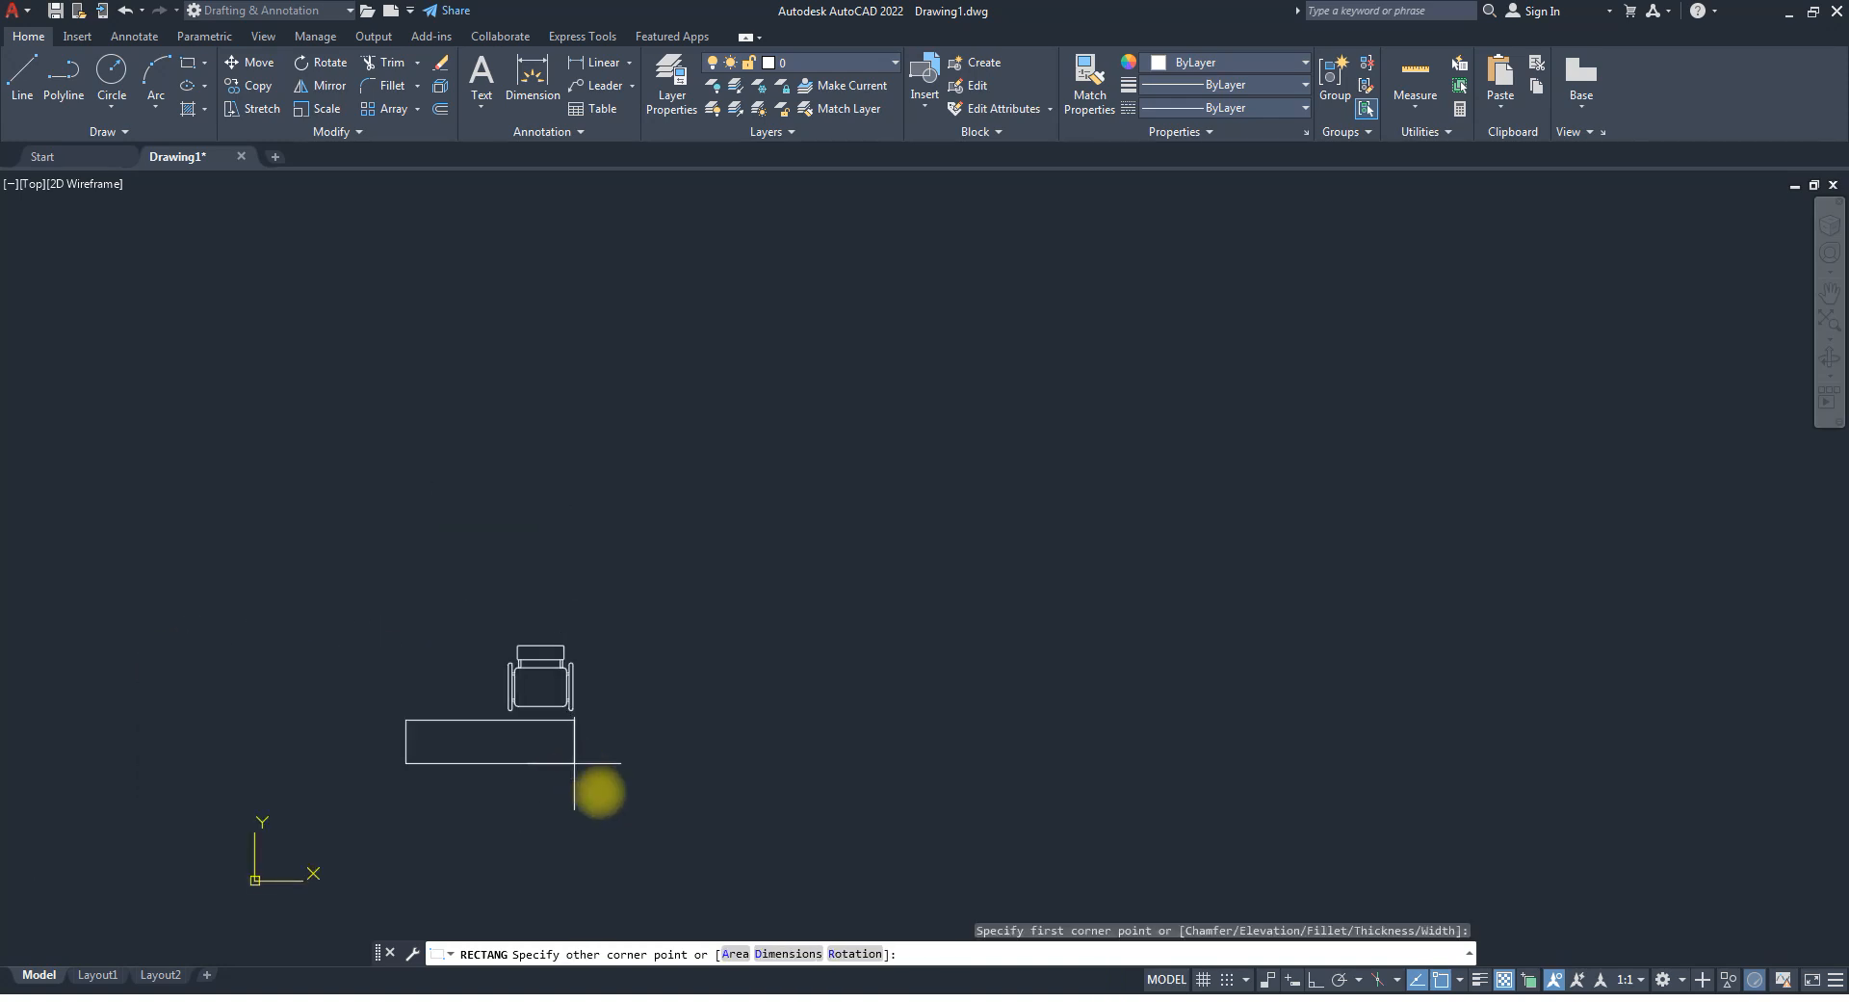
{"action": "left_click", "coordinate": [665, 819]}
{"action": "scroll", "coordinate": [627, 793], "scroll_direction": "up", "scroll_amount": 4}
{"action": "scroll", "coordinate": [647, 725], "scroll_direction": "down", "scroll_amount": 2}
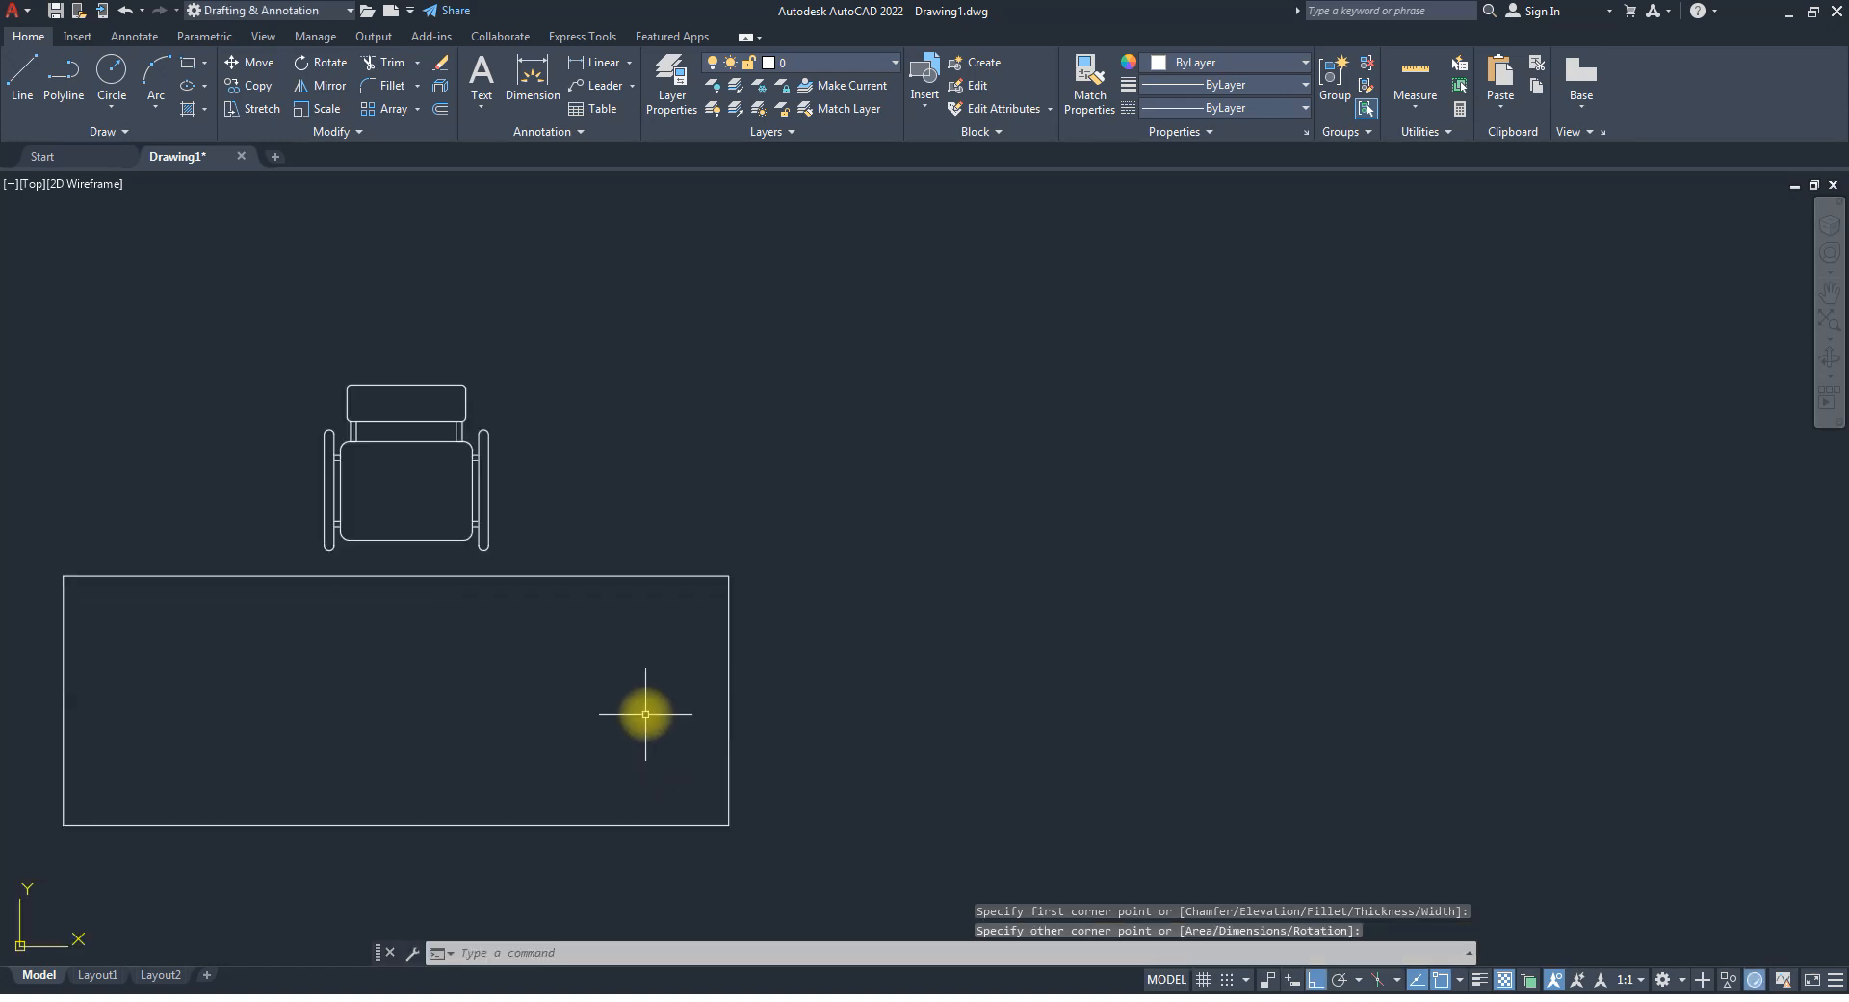
{"action": "type", "text": "rec"}
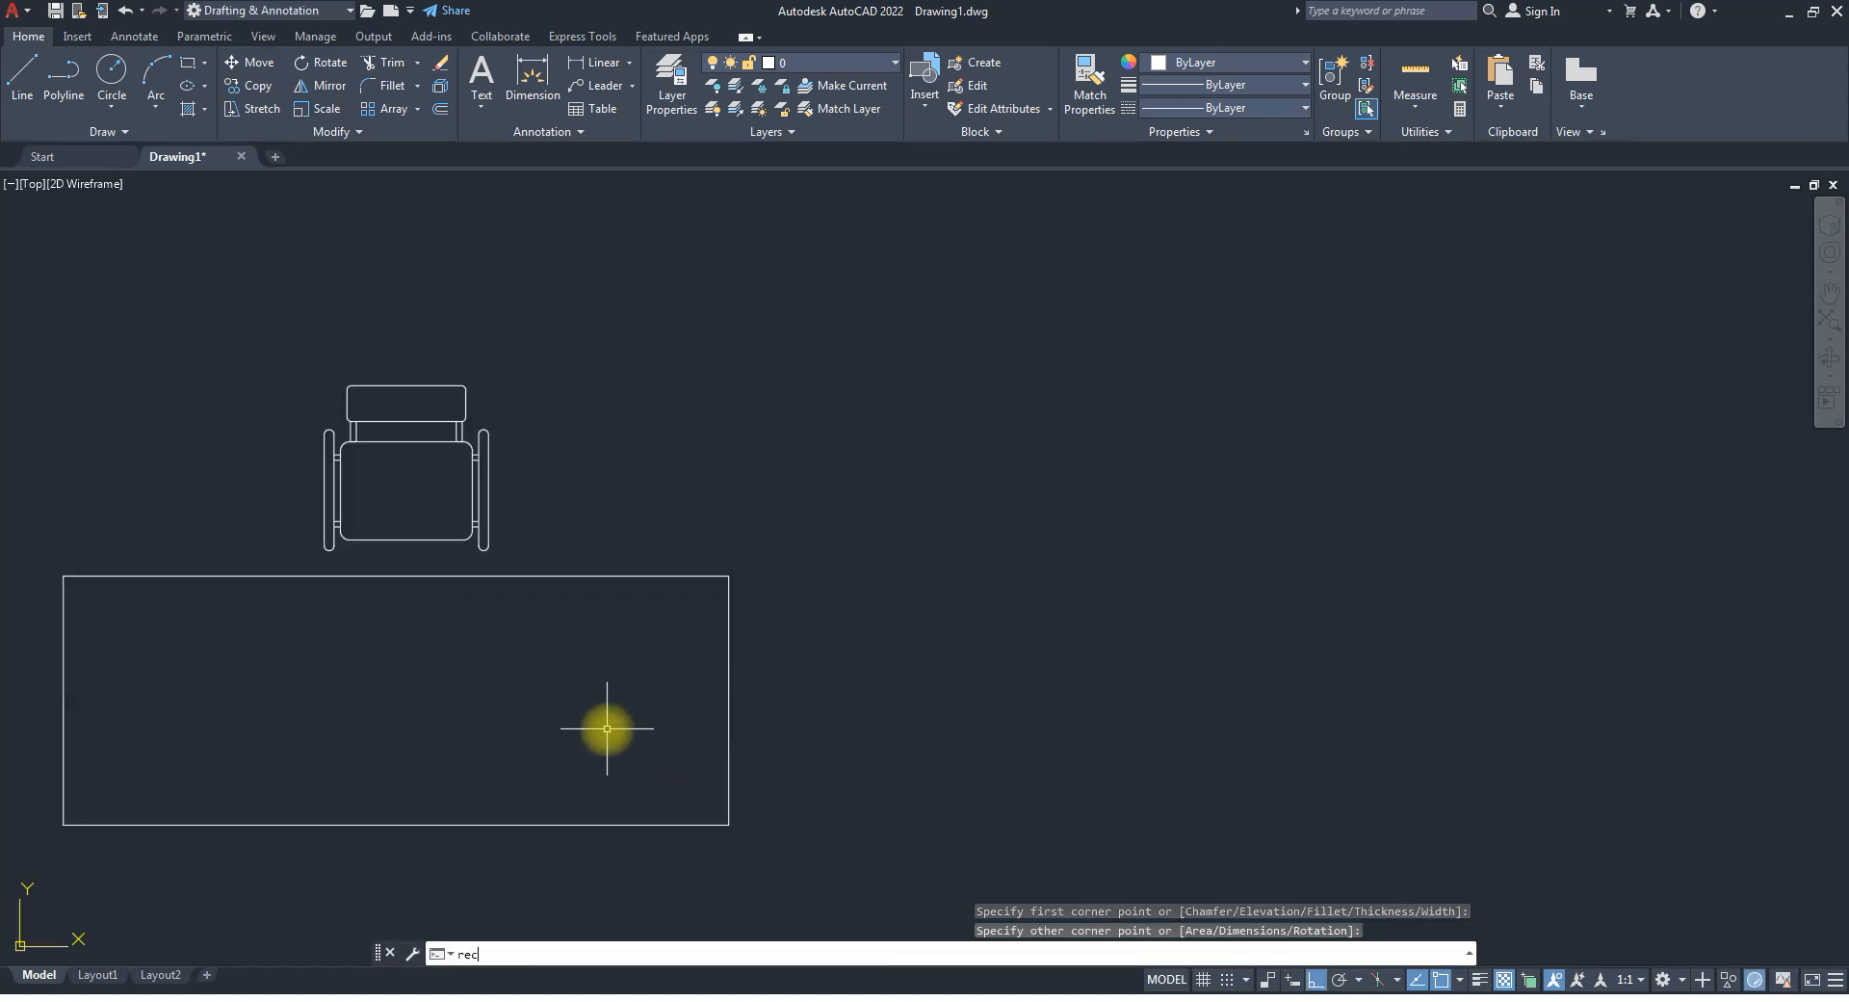
{"action": "key", "text": "Return"}
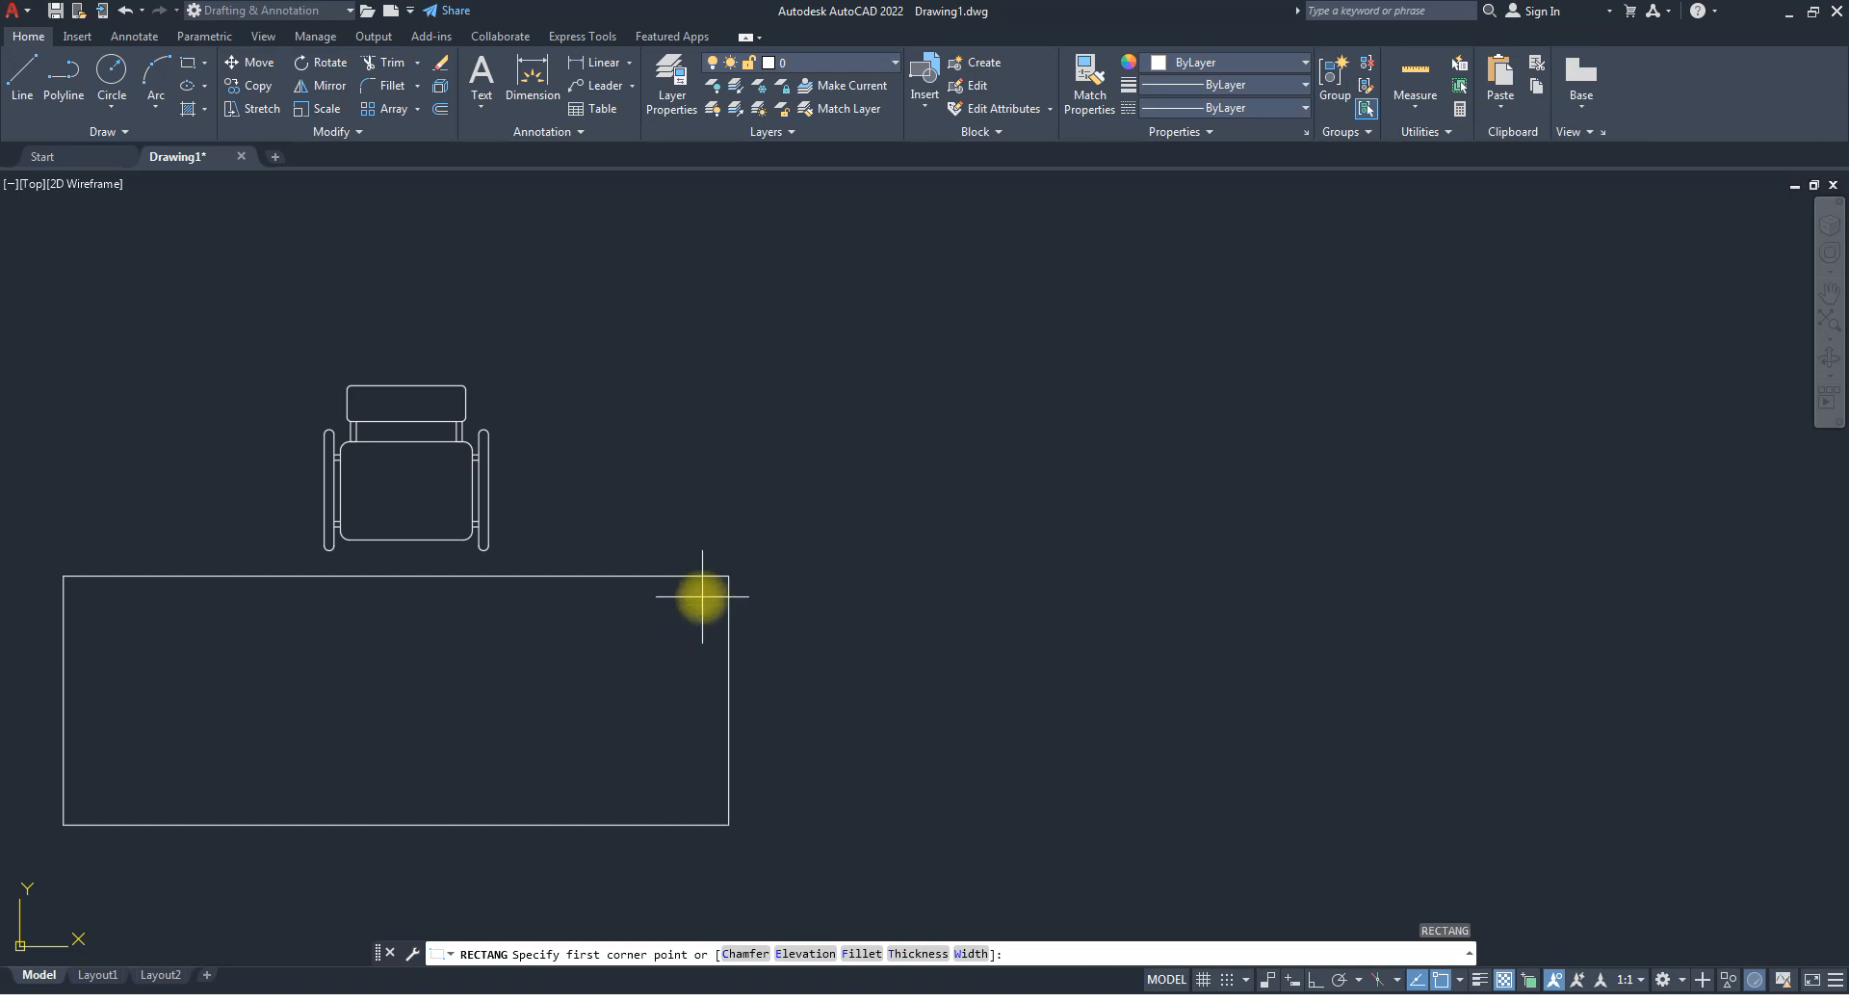
{"action": "left_click", "coordinate": [702, 596]}
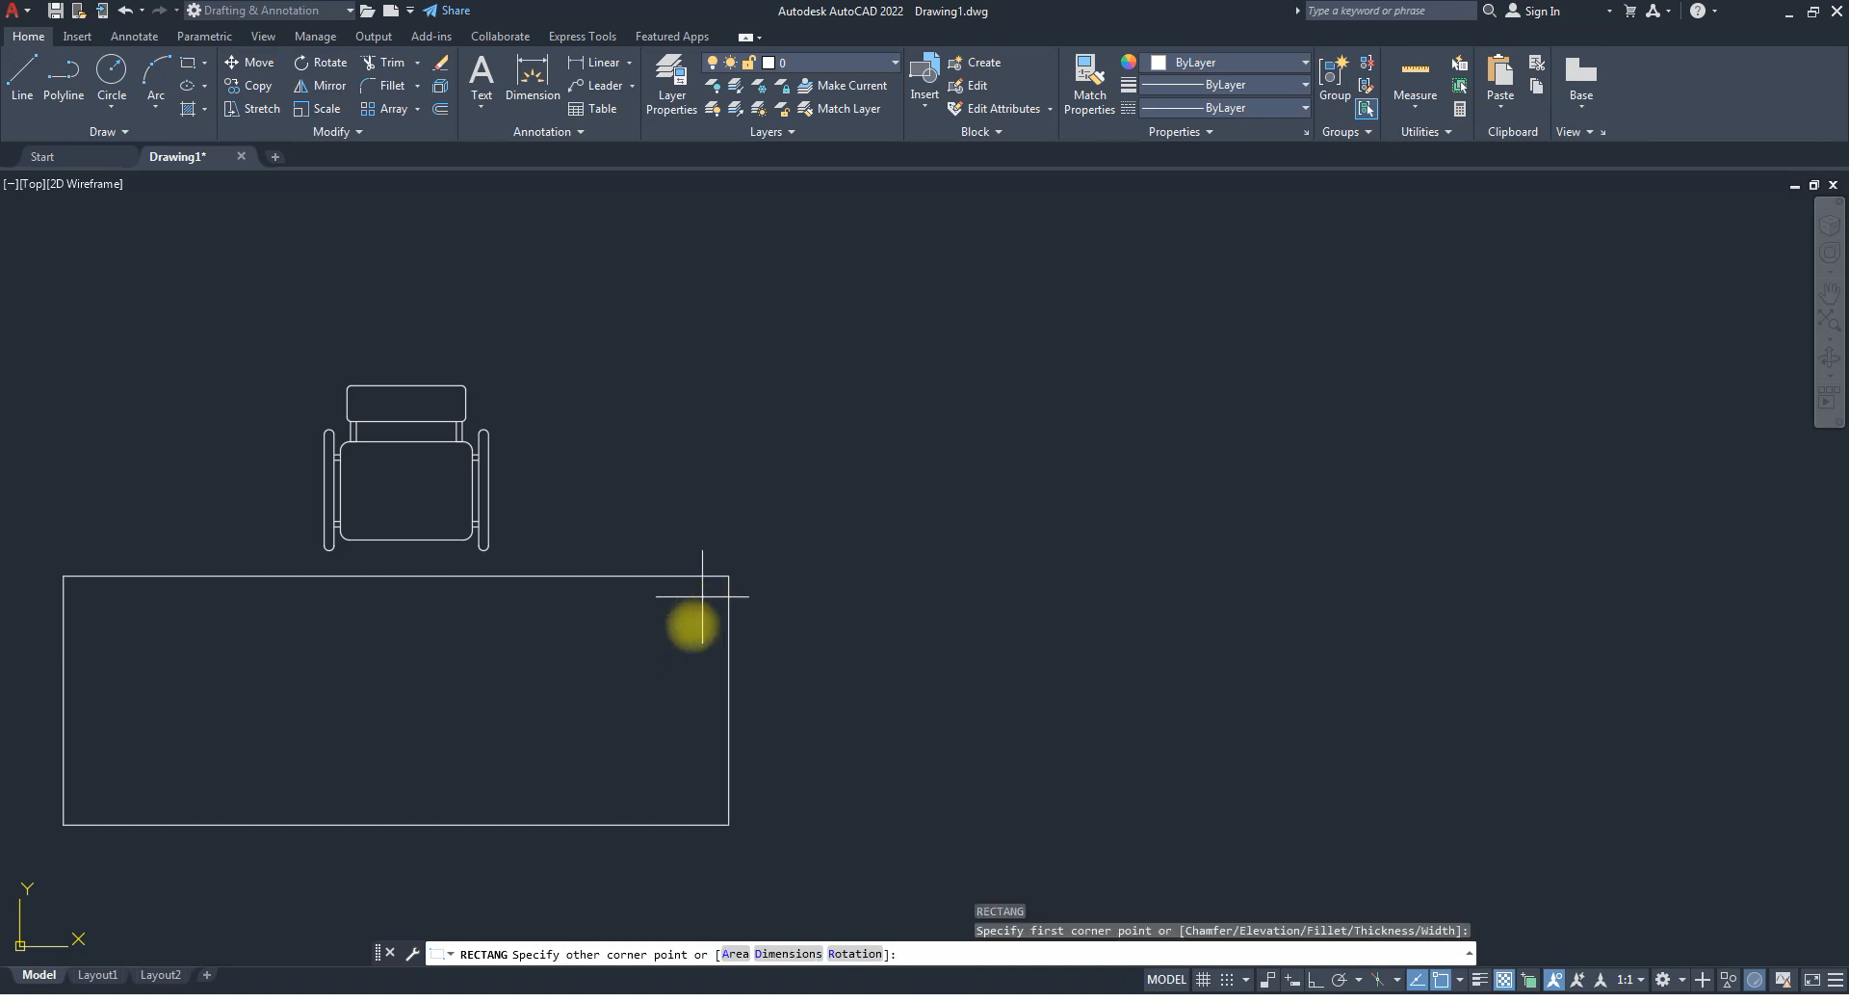
{"action": "left_click", "coordinate": [684, 802]}
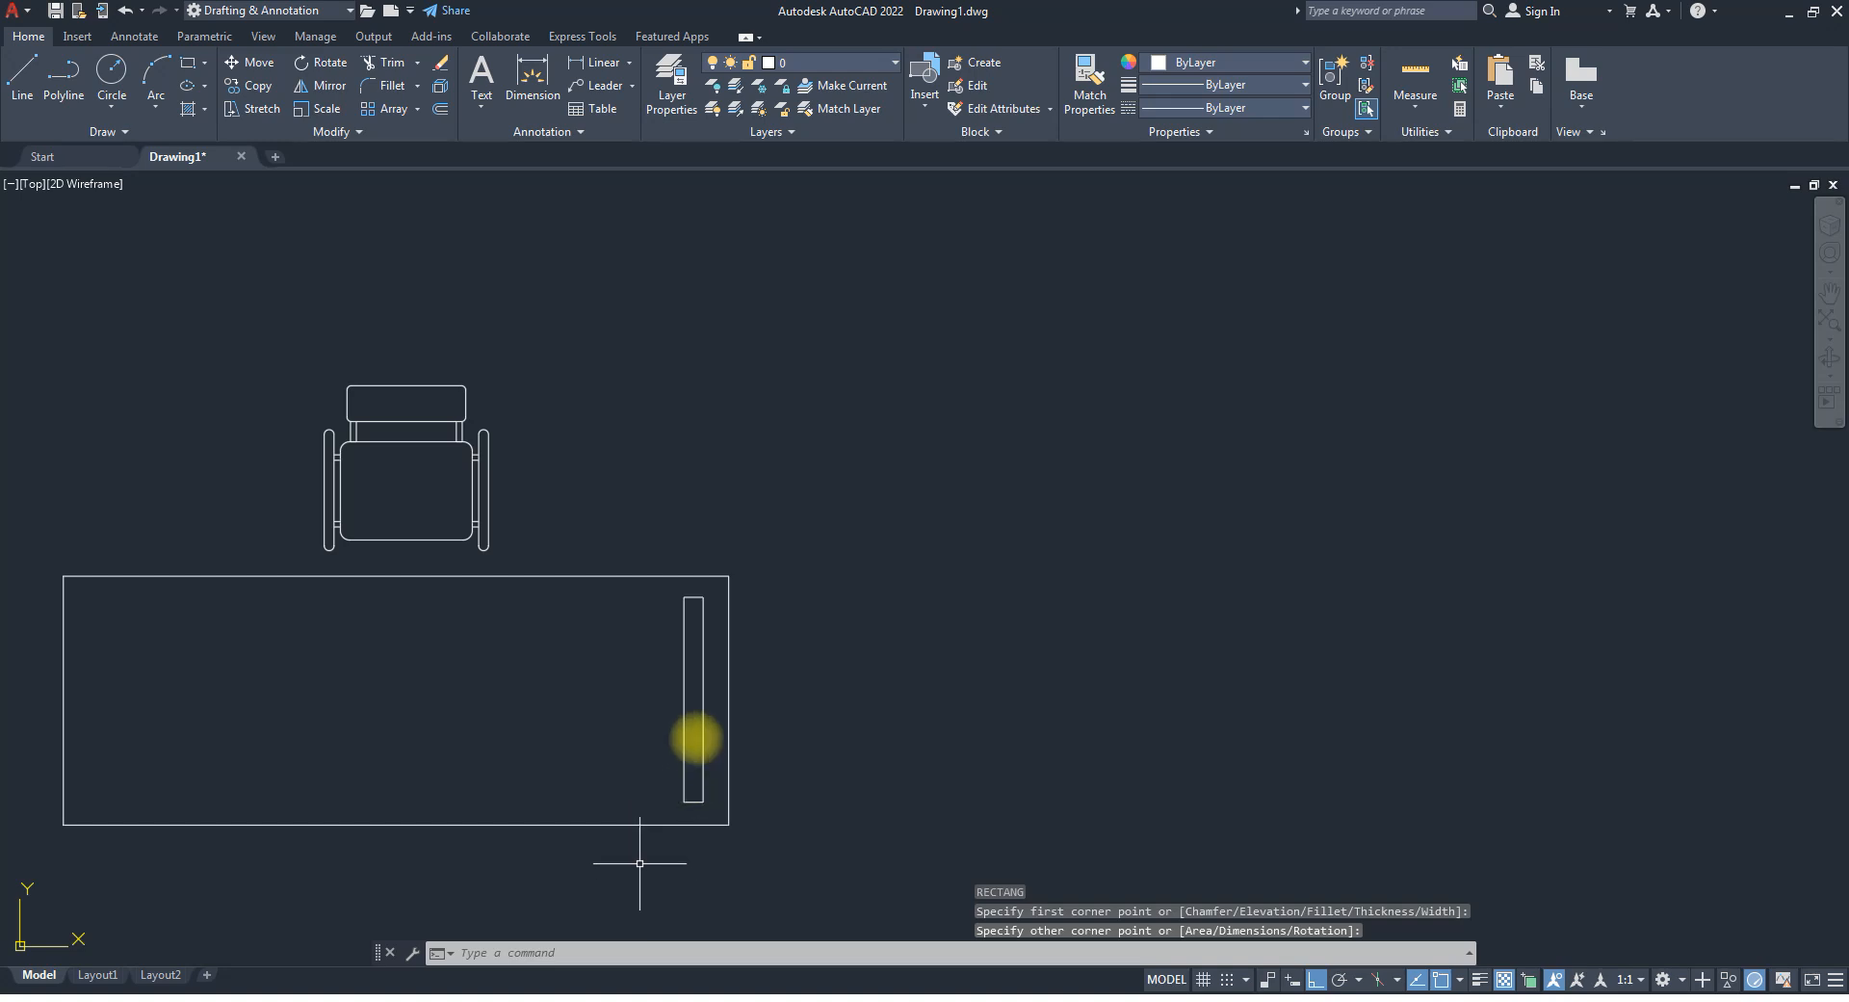
{"action": "left_click", "coordinate": [716, 712]}
{"action": "left_click", "coordinate": [684, 684]}
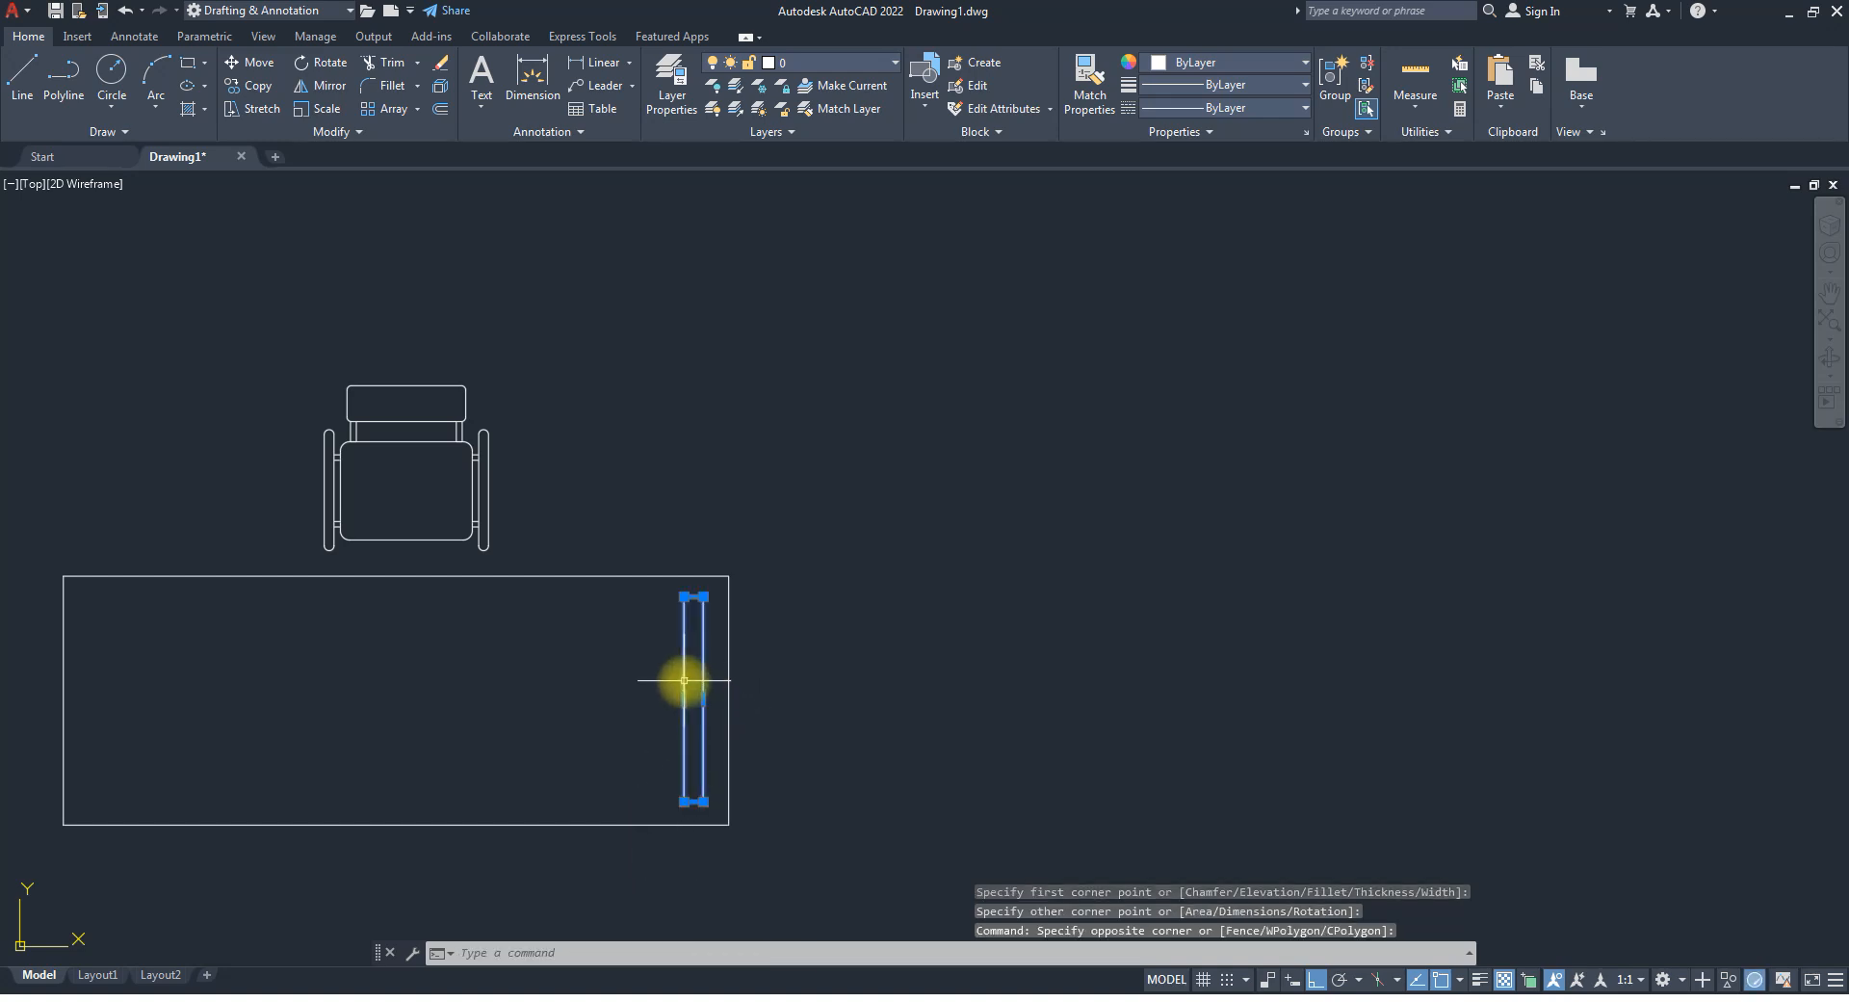
{"action": "key", "text": "Delete"}
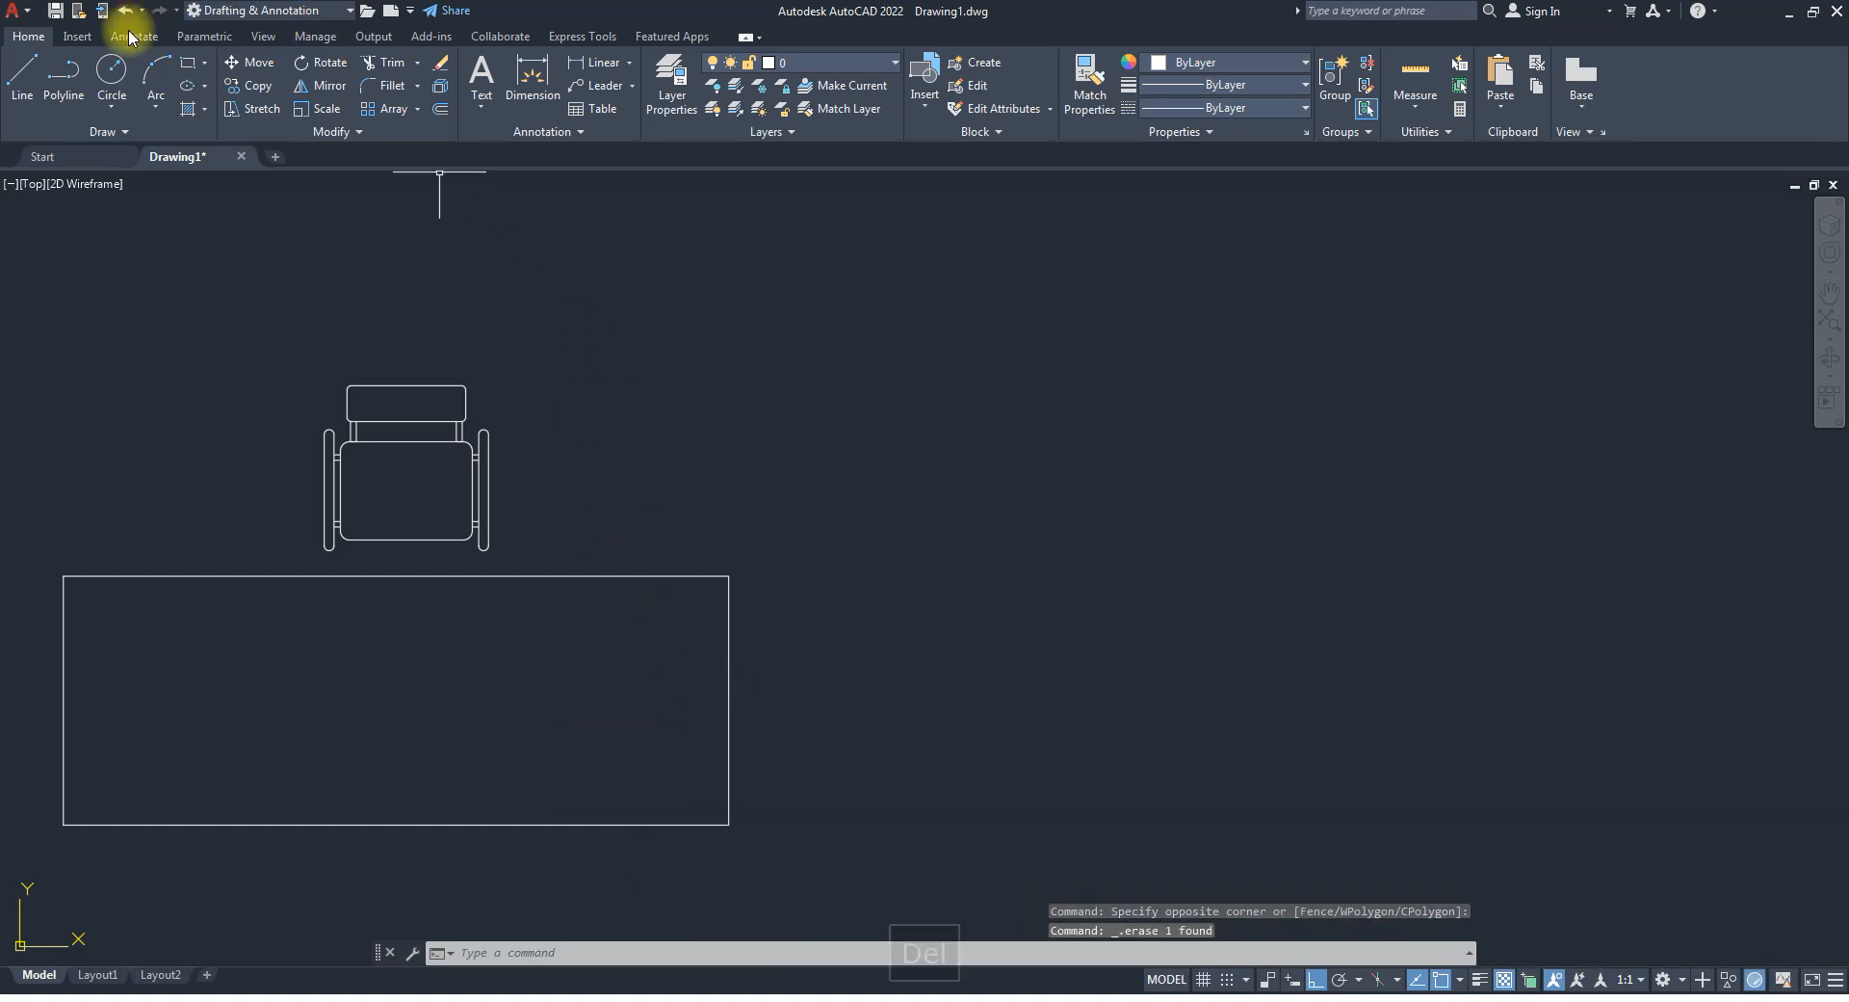
Draw two concentric circles inside the desk's upper-right corner, the inner one about 4.7 in radius and the outer slightly larger.
{"action": "left_click", "coordinate": [112, 71]}
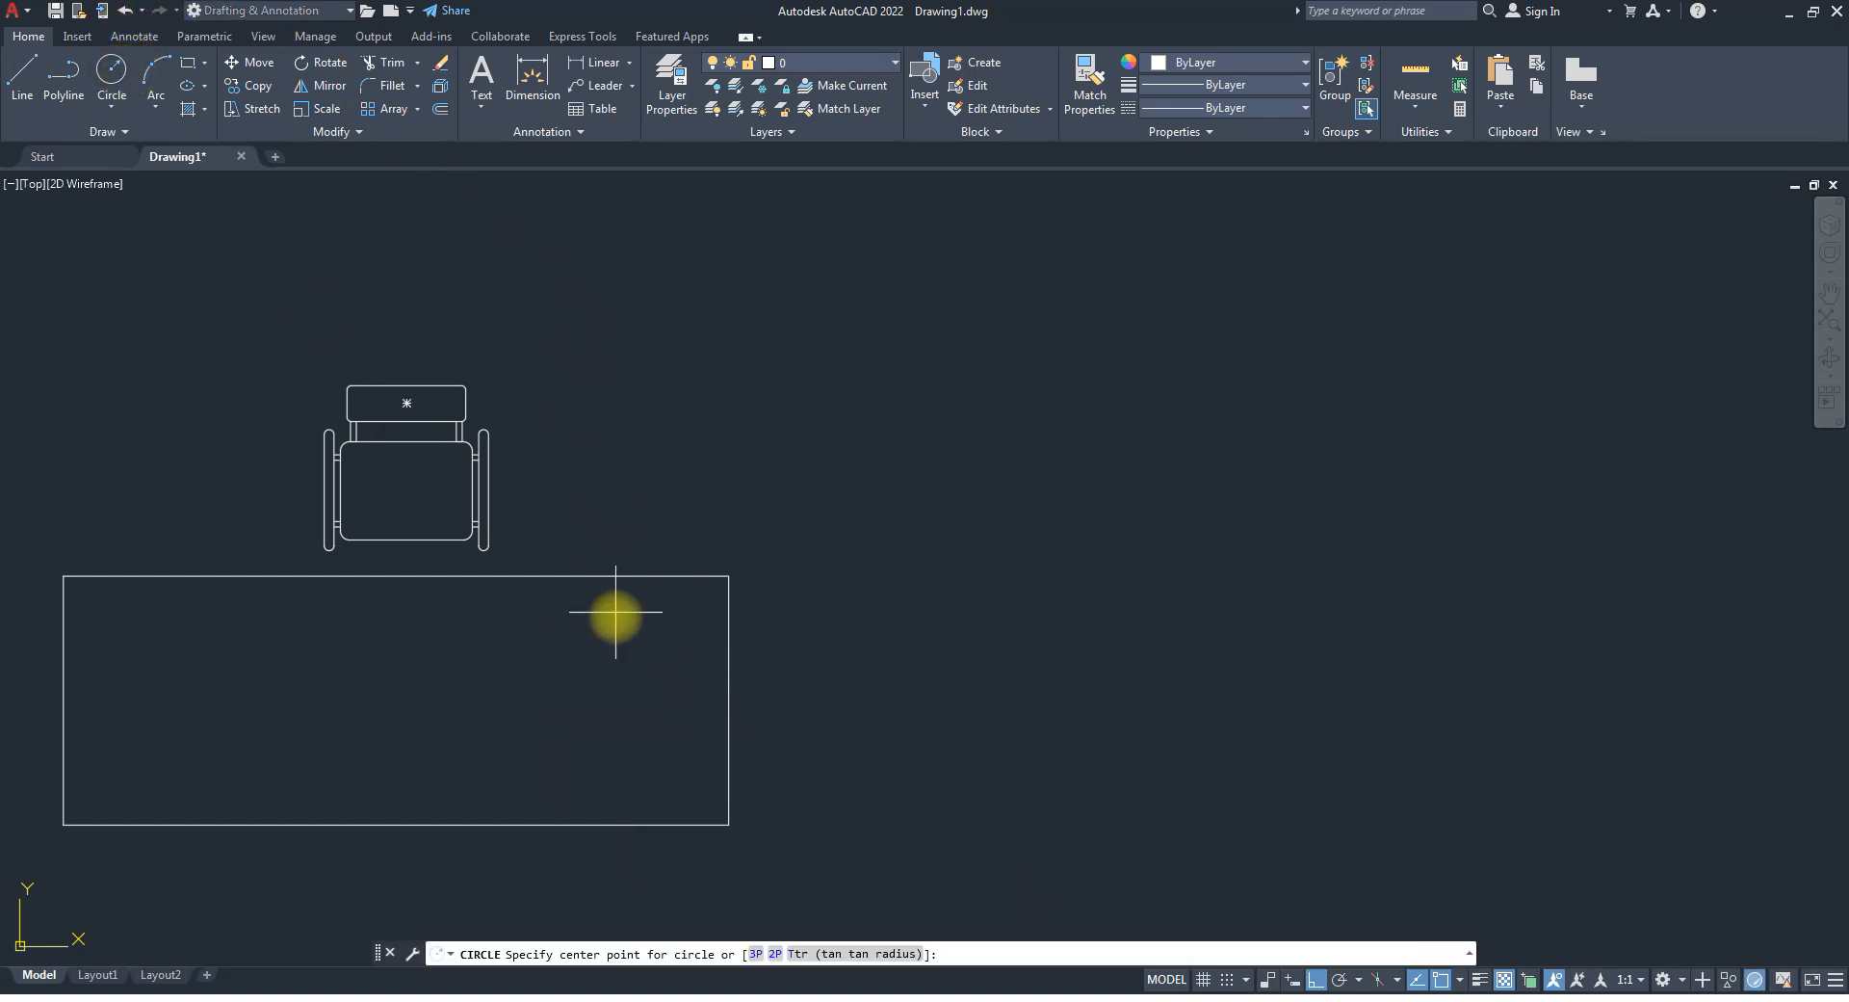
{"action": "left_click", "coordinate": [684, 610]}
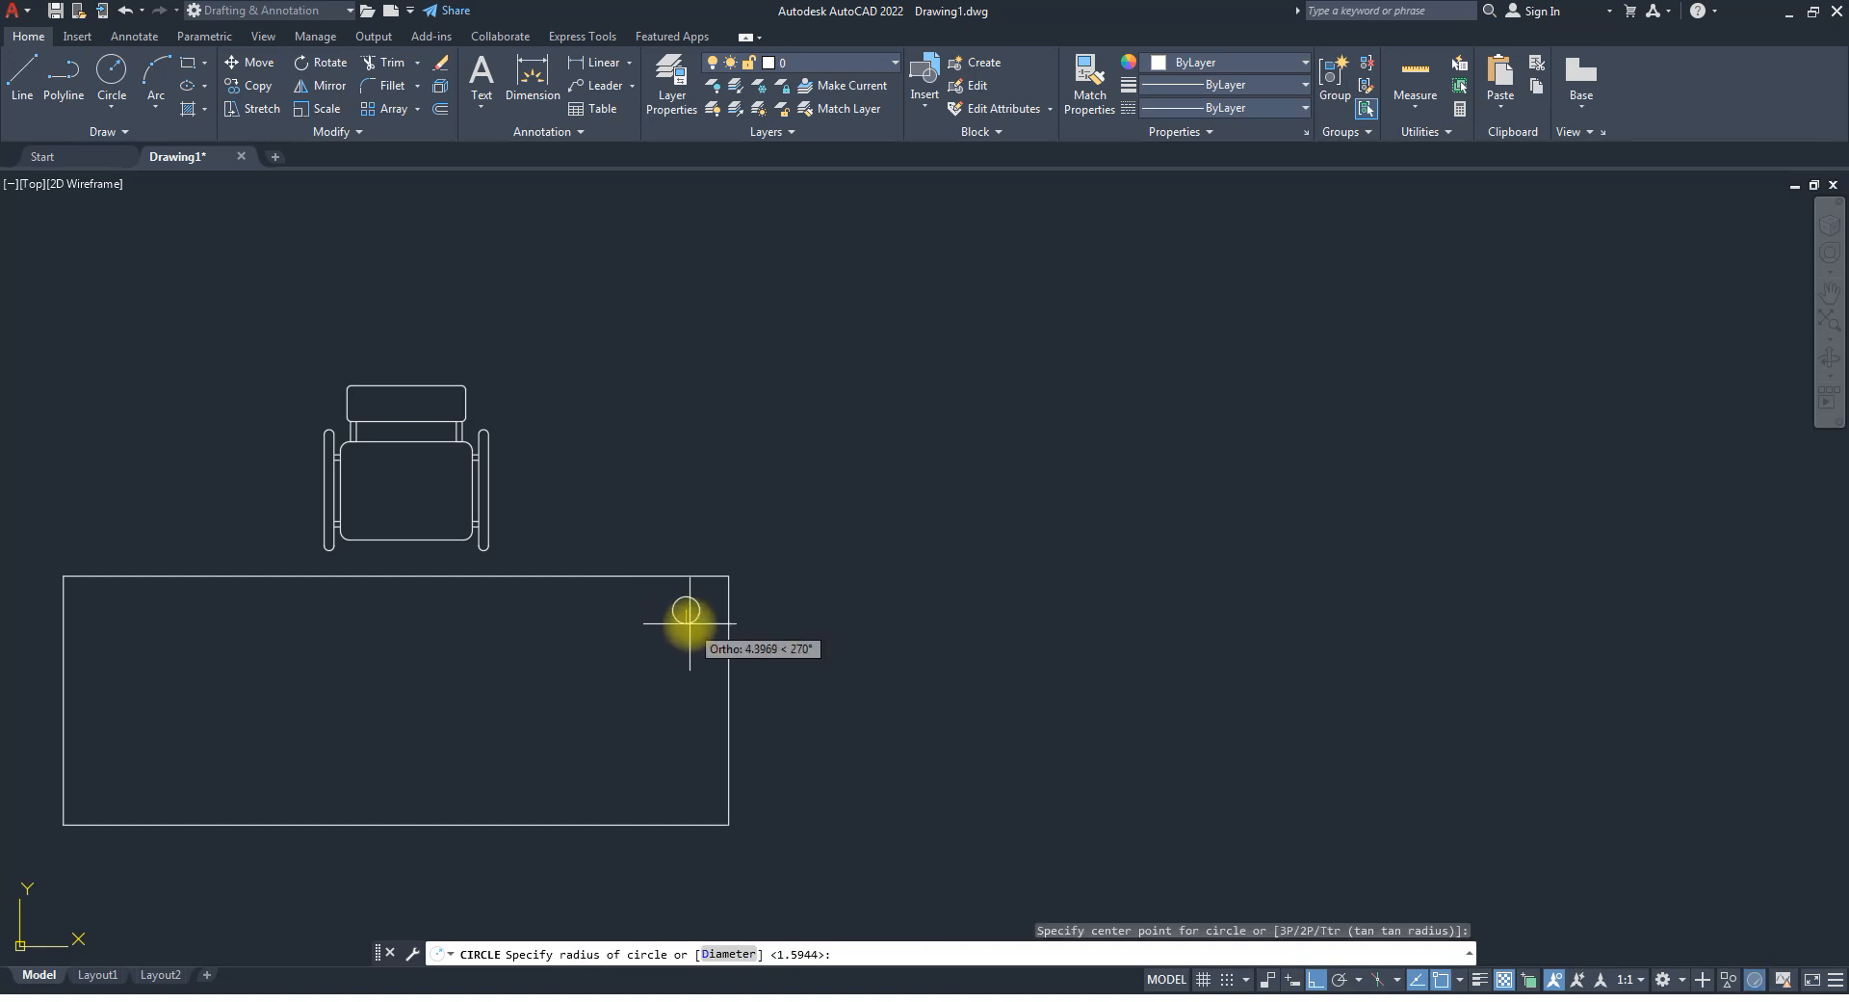
{"action": "left_click", "coordinate": [689, 624]}
{"action": "scroll", "coordinate": [690, 624], "scroll_direction": "up", "scroll_amount": 5}
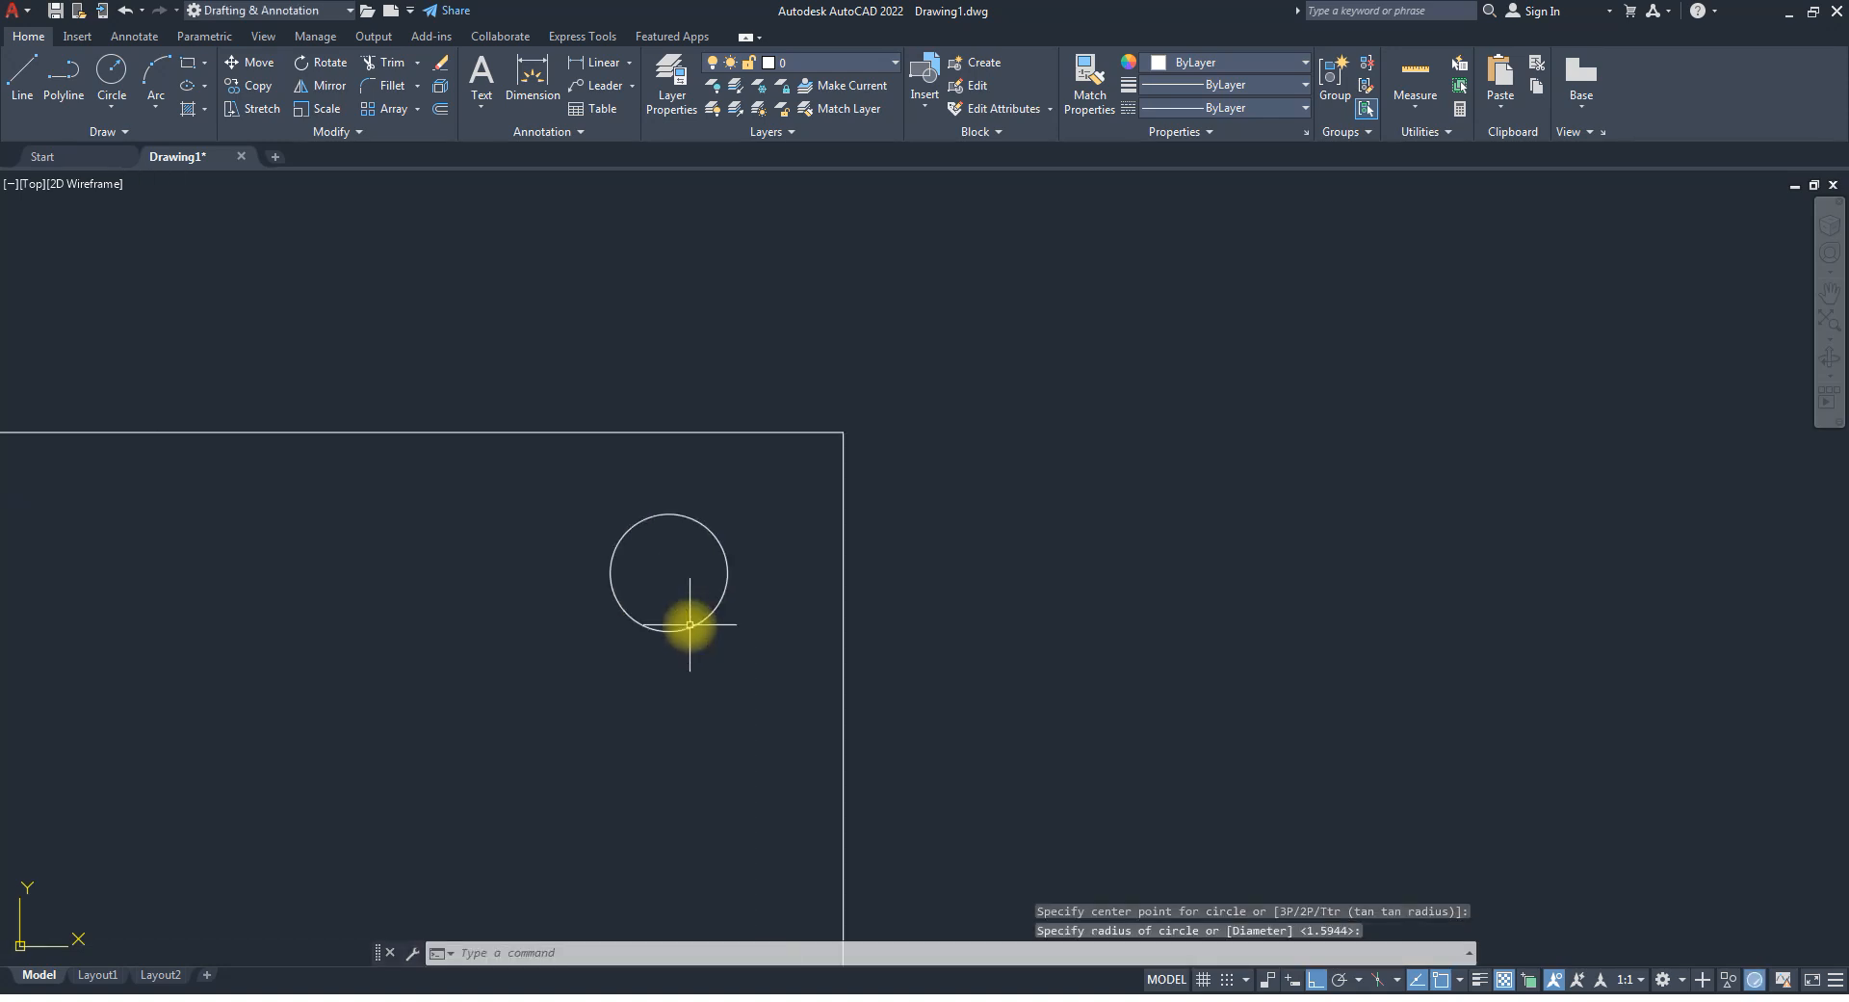
{"action": "key", "text": "space"}
{"action": "left_click", "coordinate": [668, 573]}
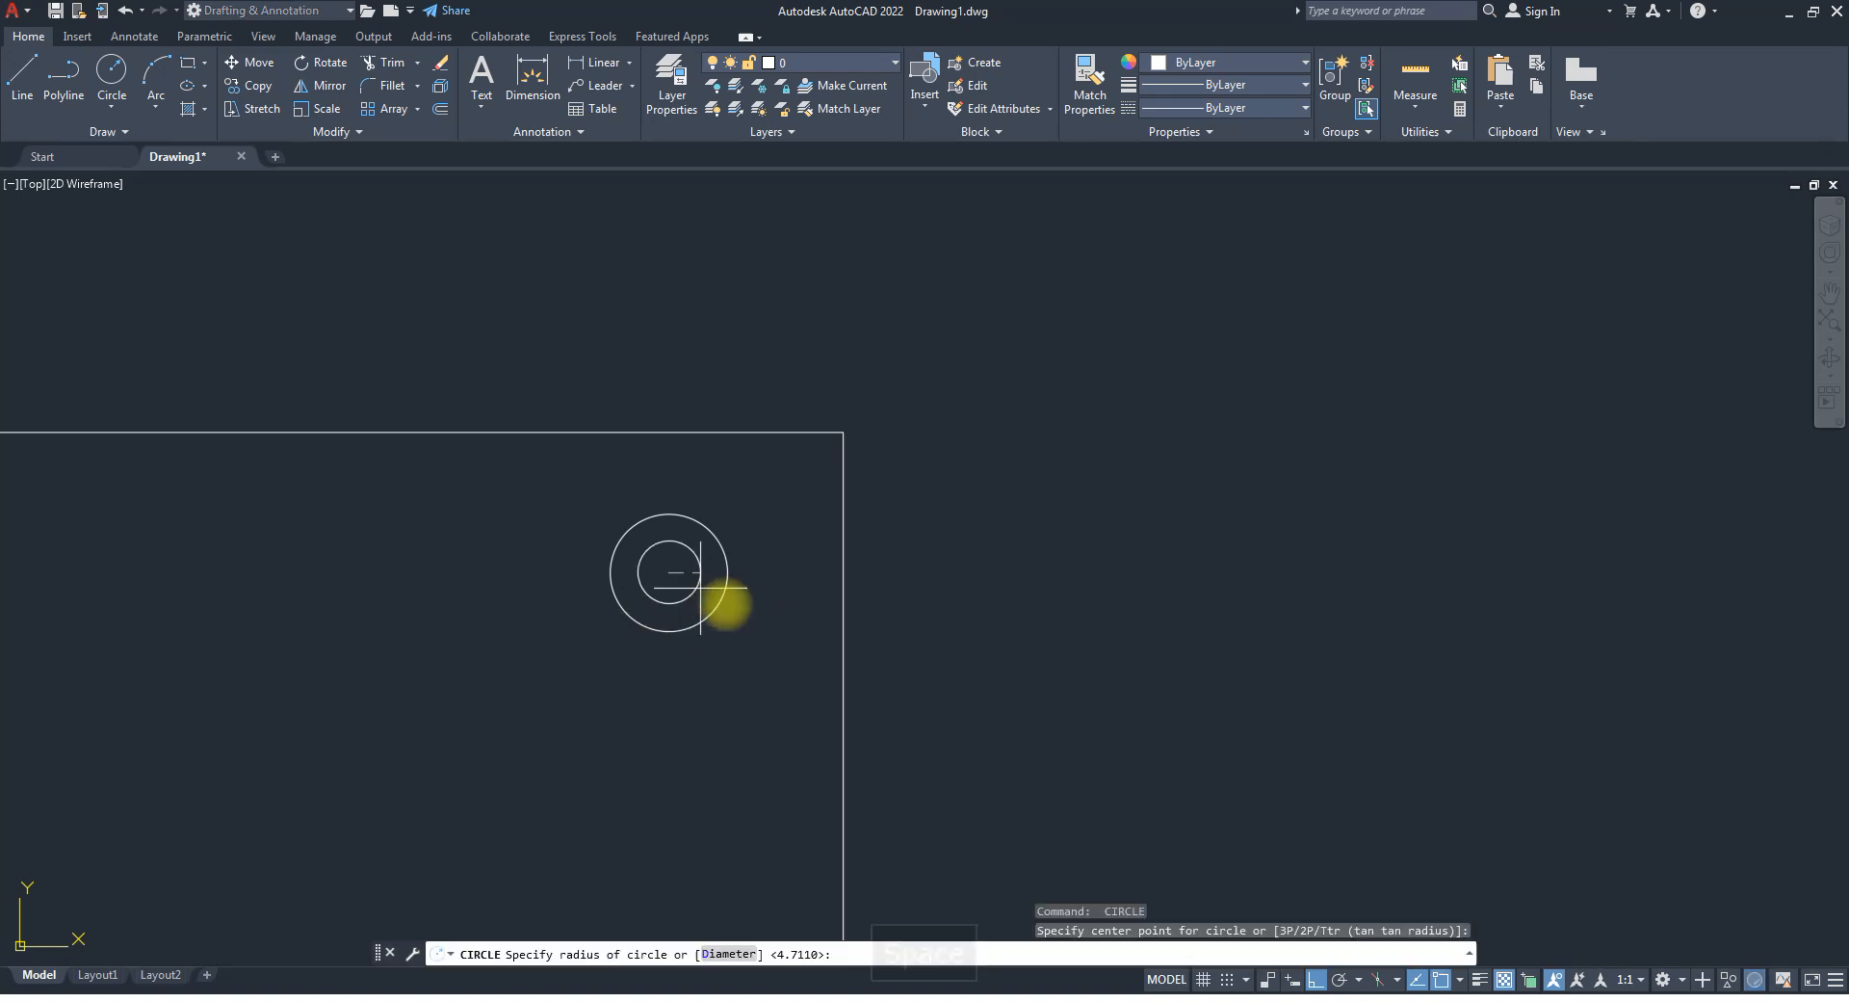
{"action": "left_click", "coordinate": [737, 611]}
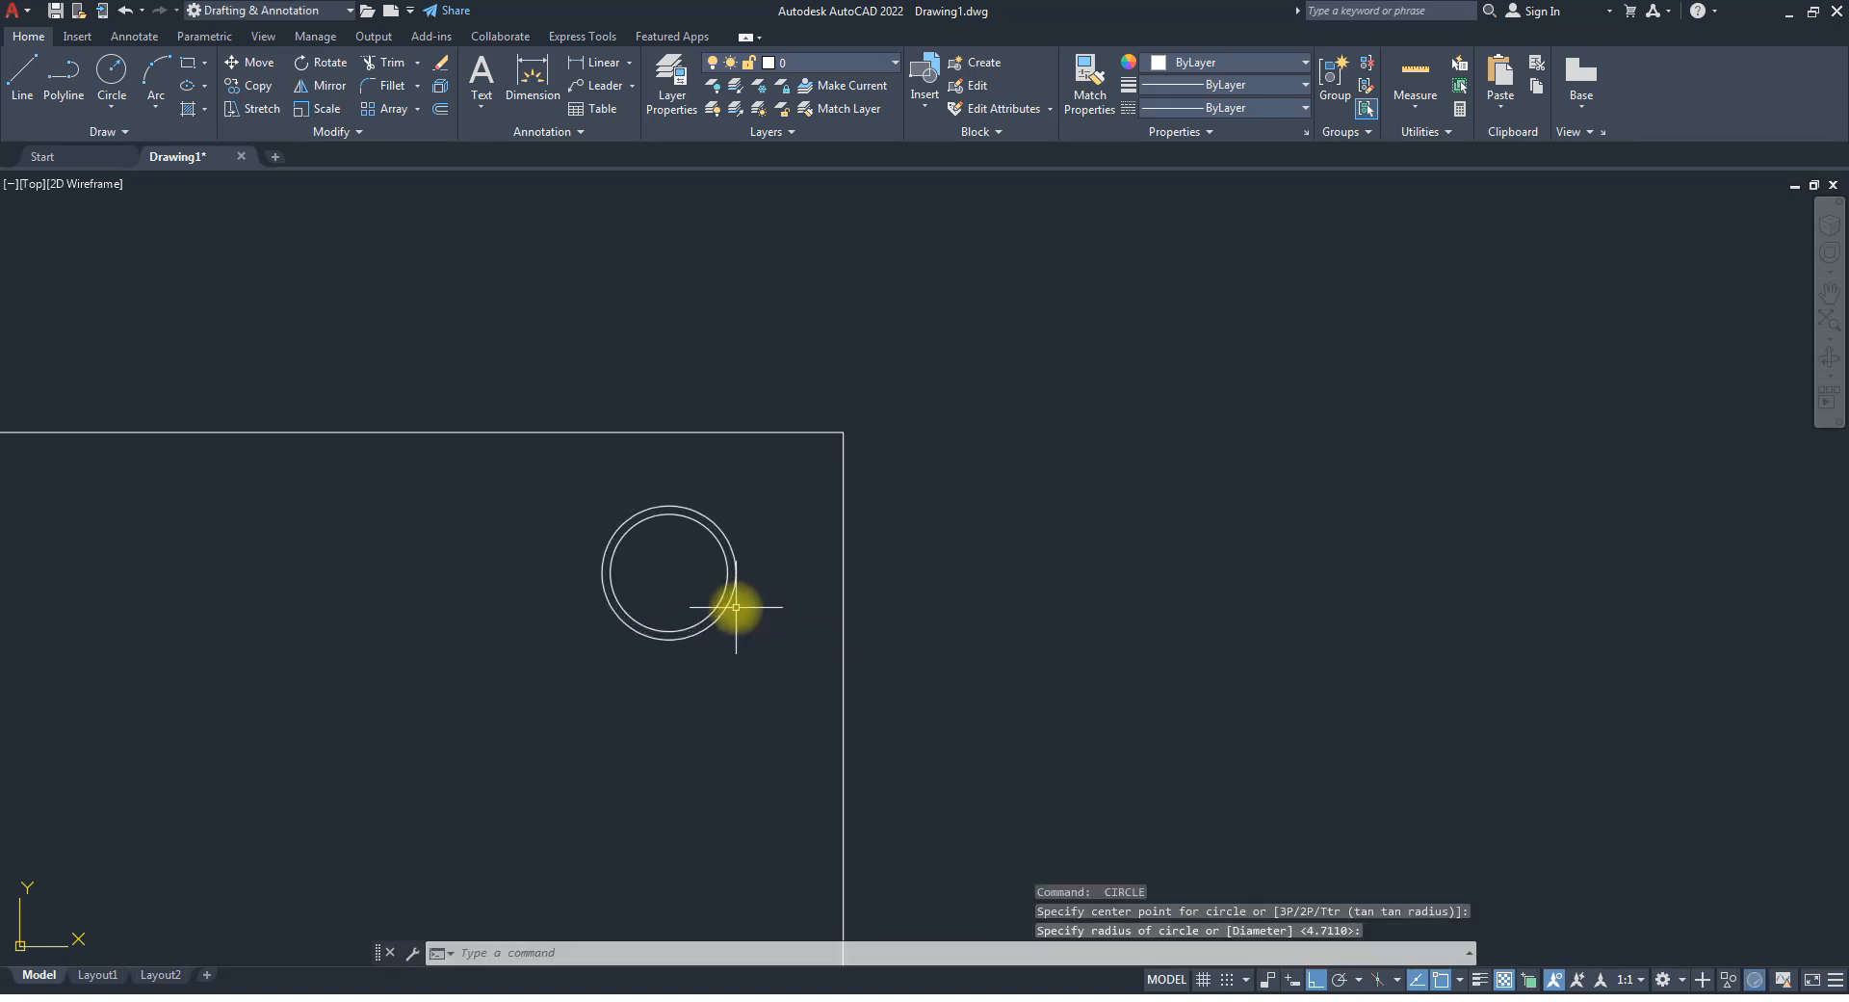
{"action": "key", "text": "Escape"}
{"action": "key", "text": "Escape"}
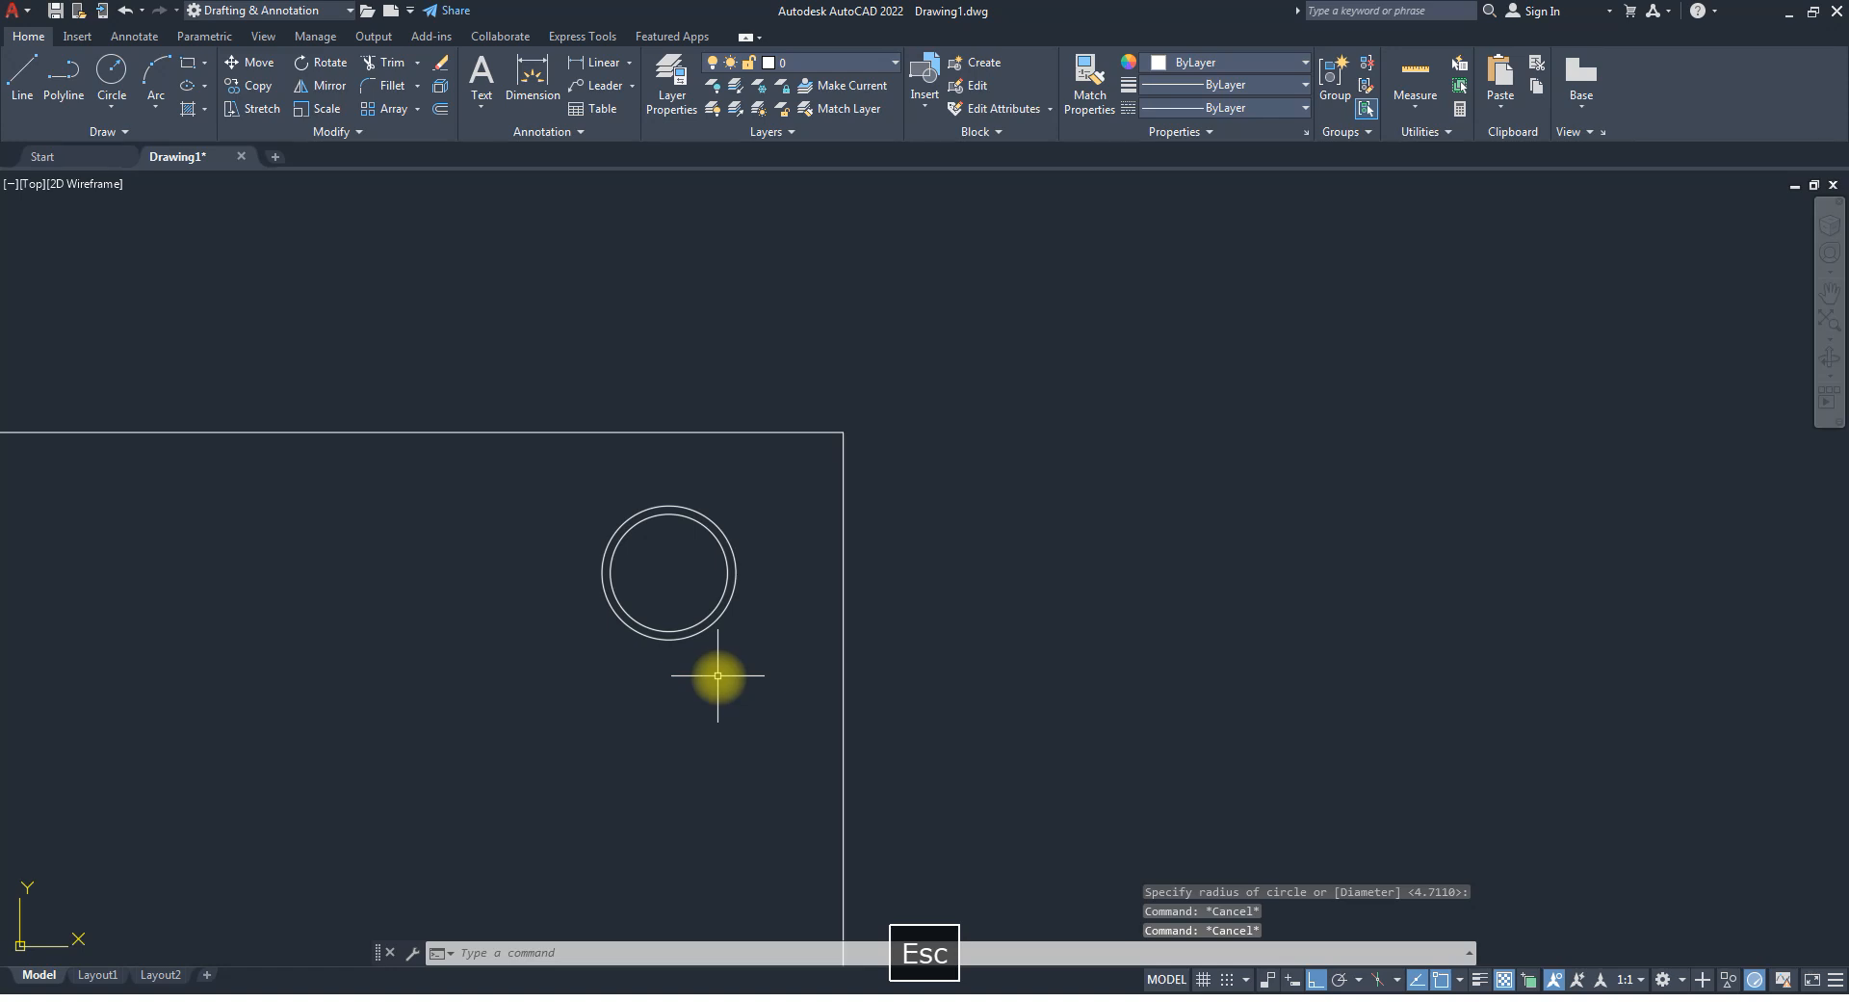
Start a new block definition named Classroom Table 001.
{"action": "scroll", "coordinate": [847, 842], "scroll_direction": "down", "scroll_amount": 6}
{"action": "scroll", "coordinate": [838, 775], "scroll_direction": "down", "scroll_amount": 3}
{"action": "scroll", "coordinate": [826, 806], "scroll_direction": "up", "scroll_amount": 2}
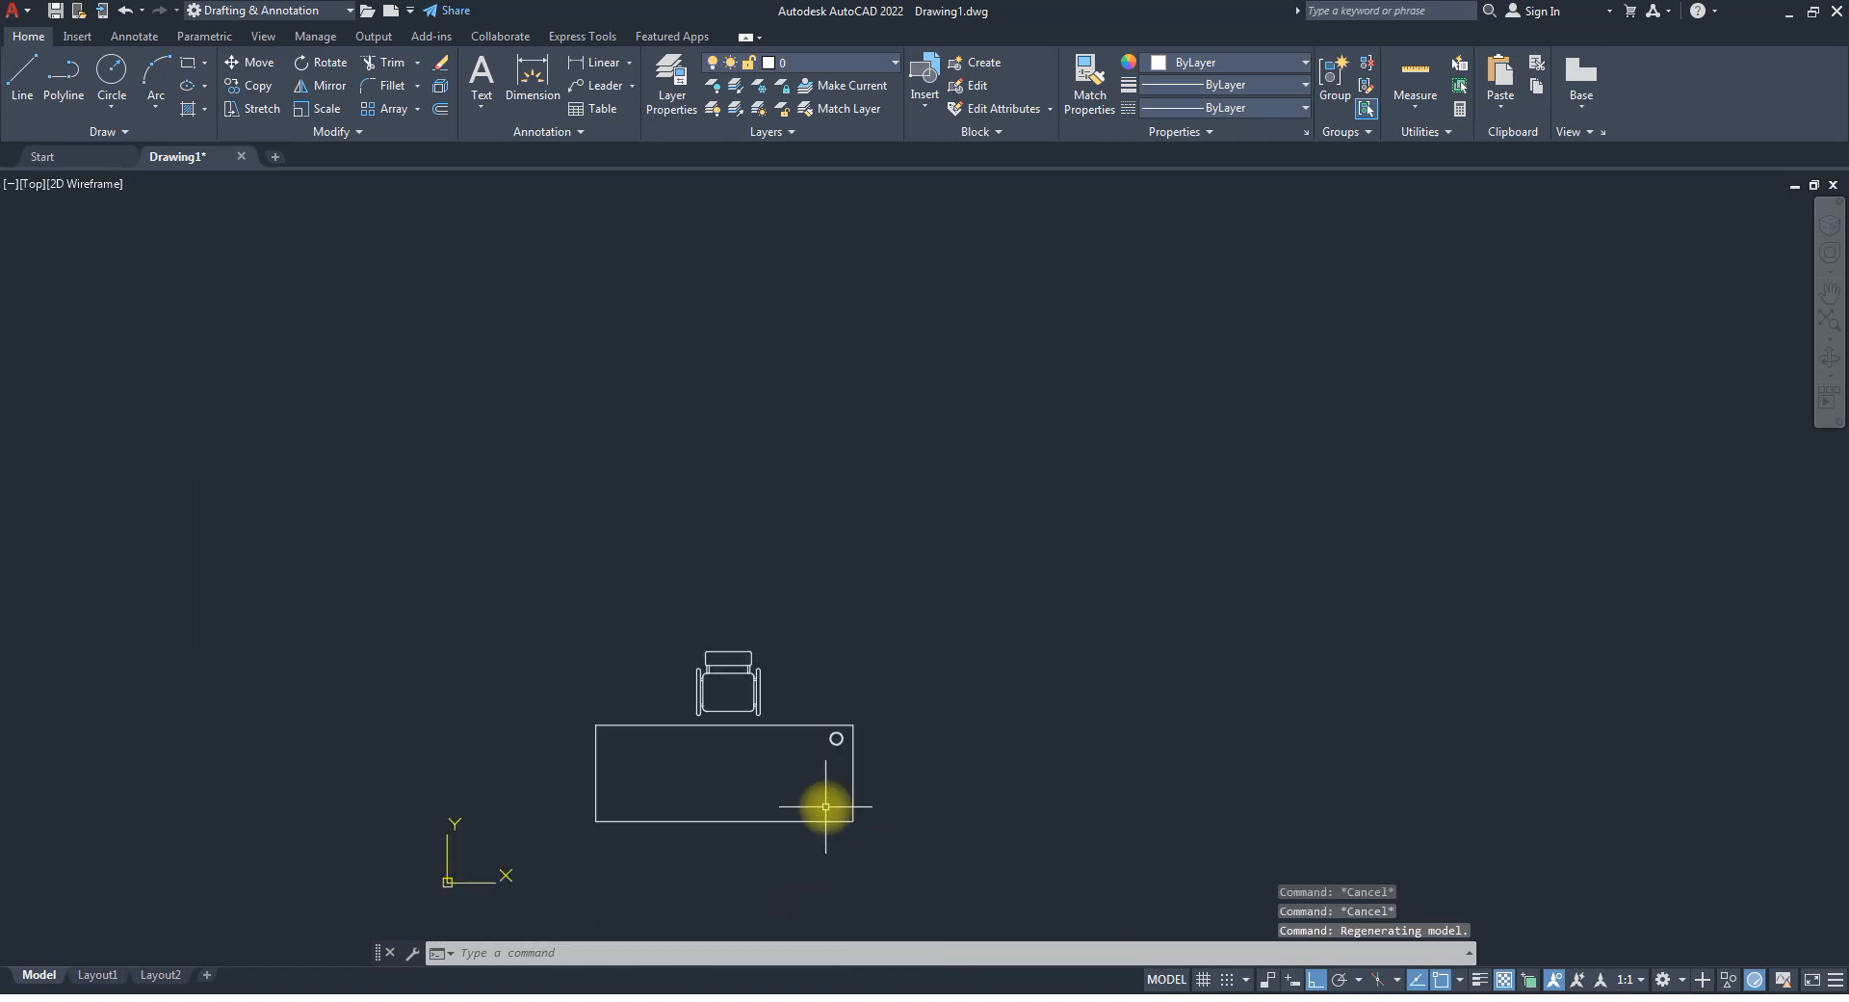
{"action": "scroll", "coordinate": [825, 807], "scroll_direction": "up", "scroll_amount": 2}
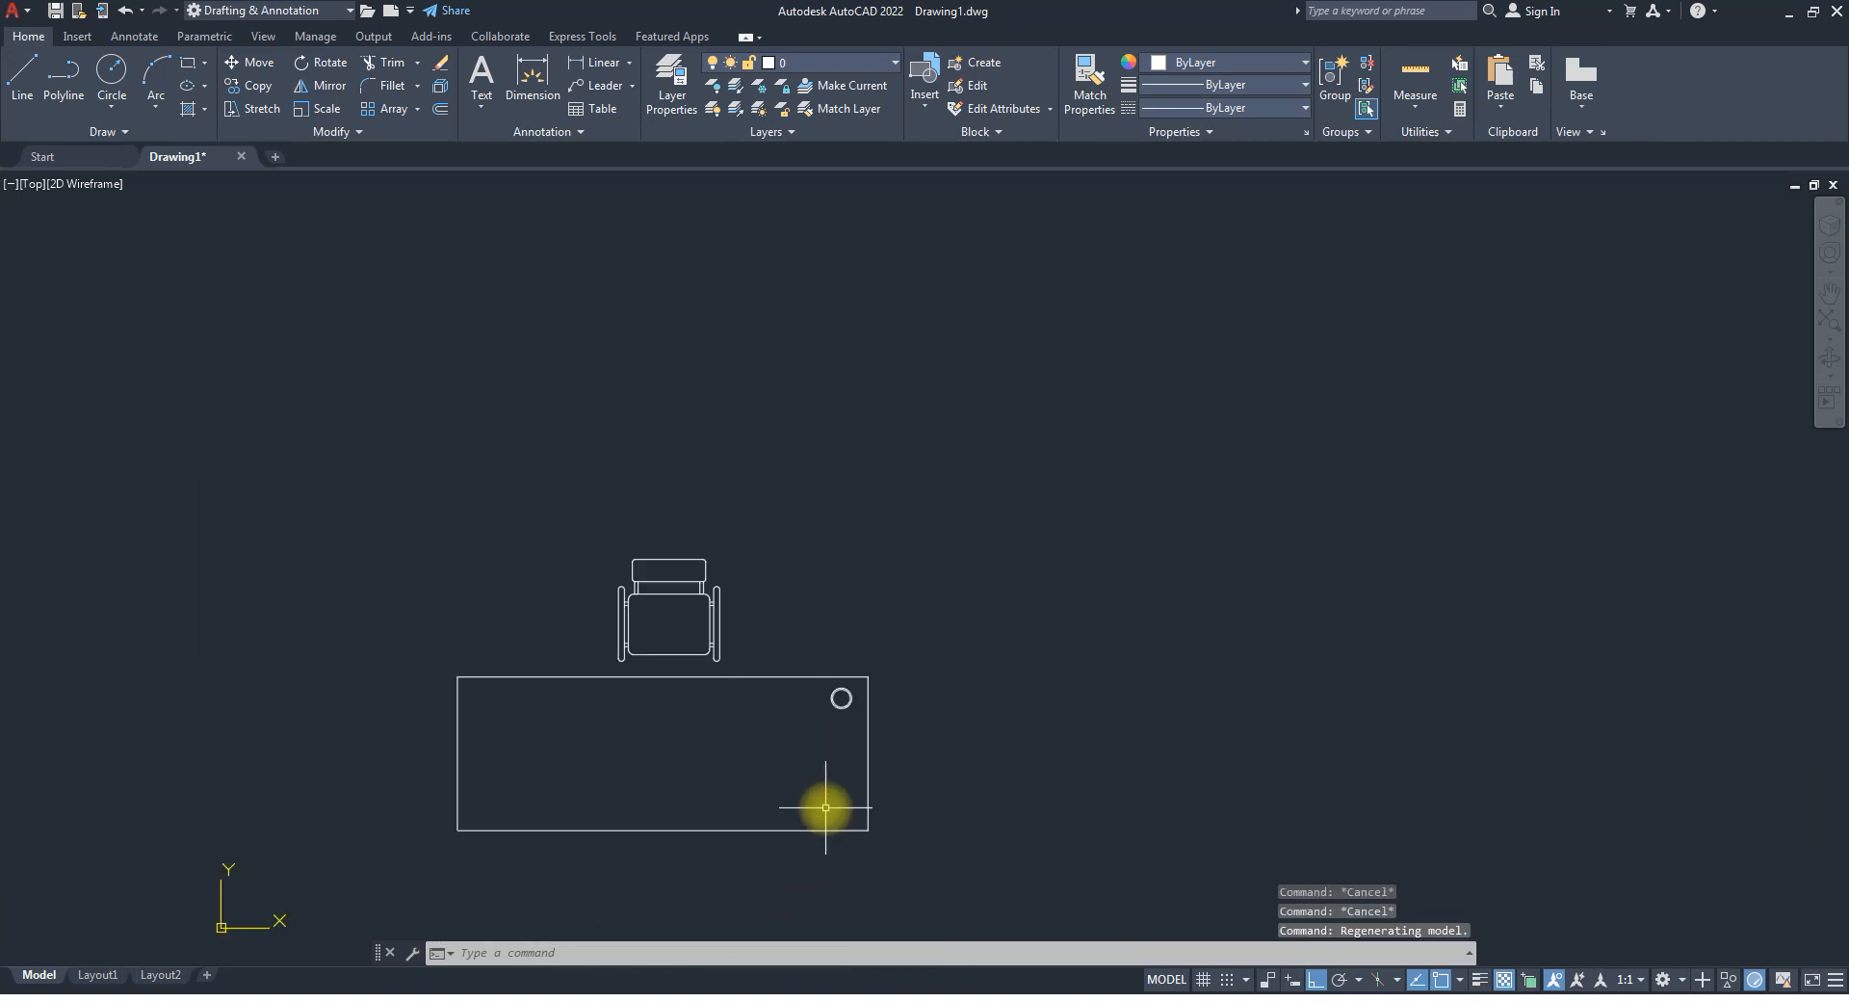
{"action": "left_click", "coordinate": [978, 65]}
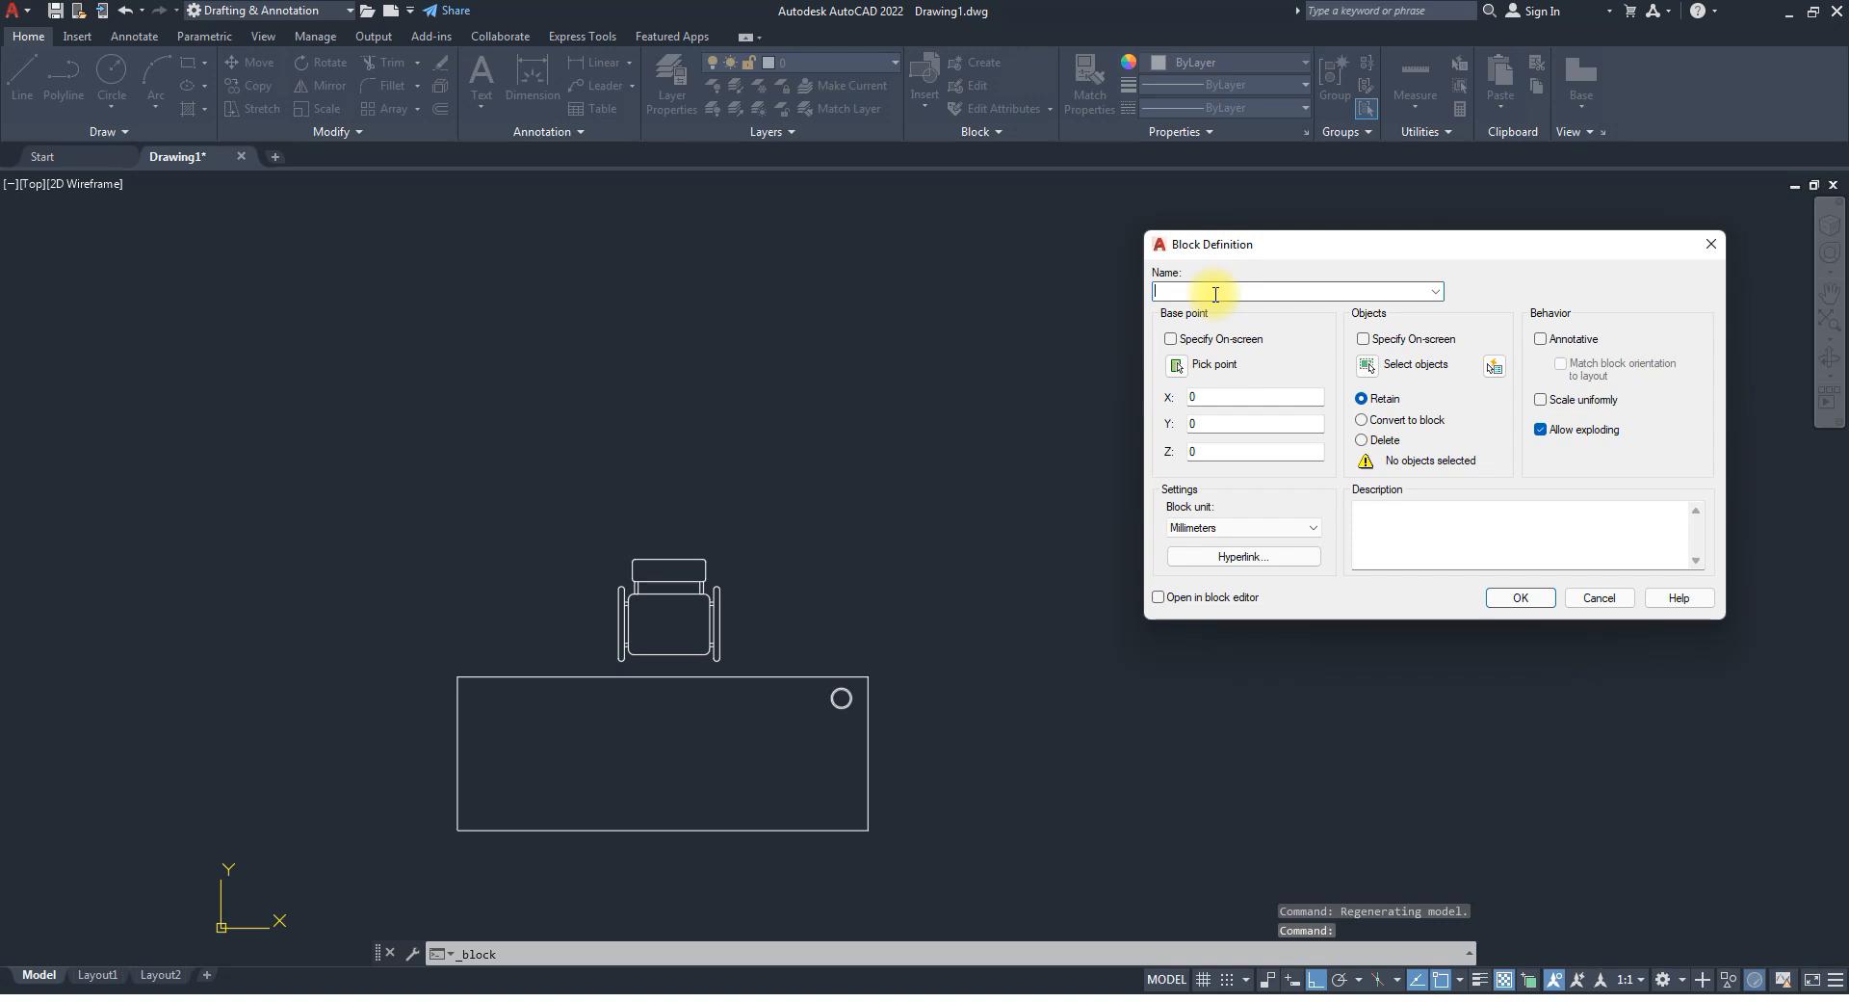
{"action": "type", "text": "Classroom T"}
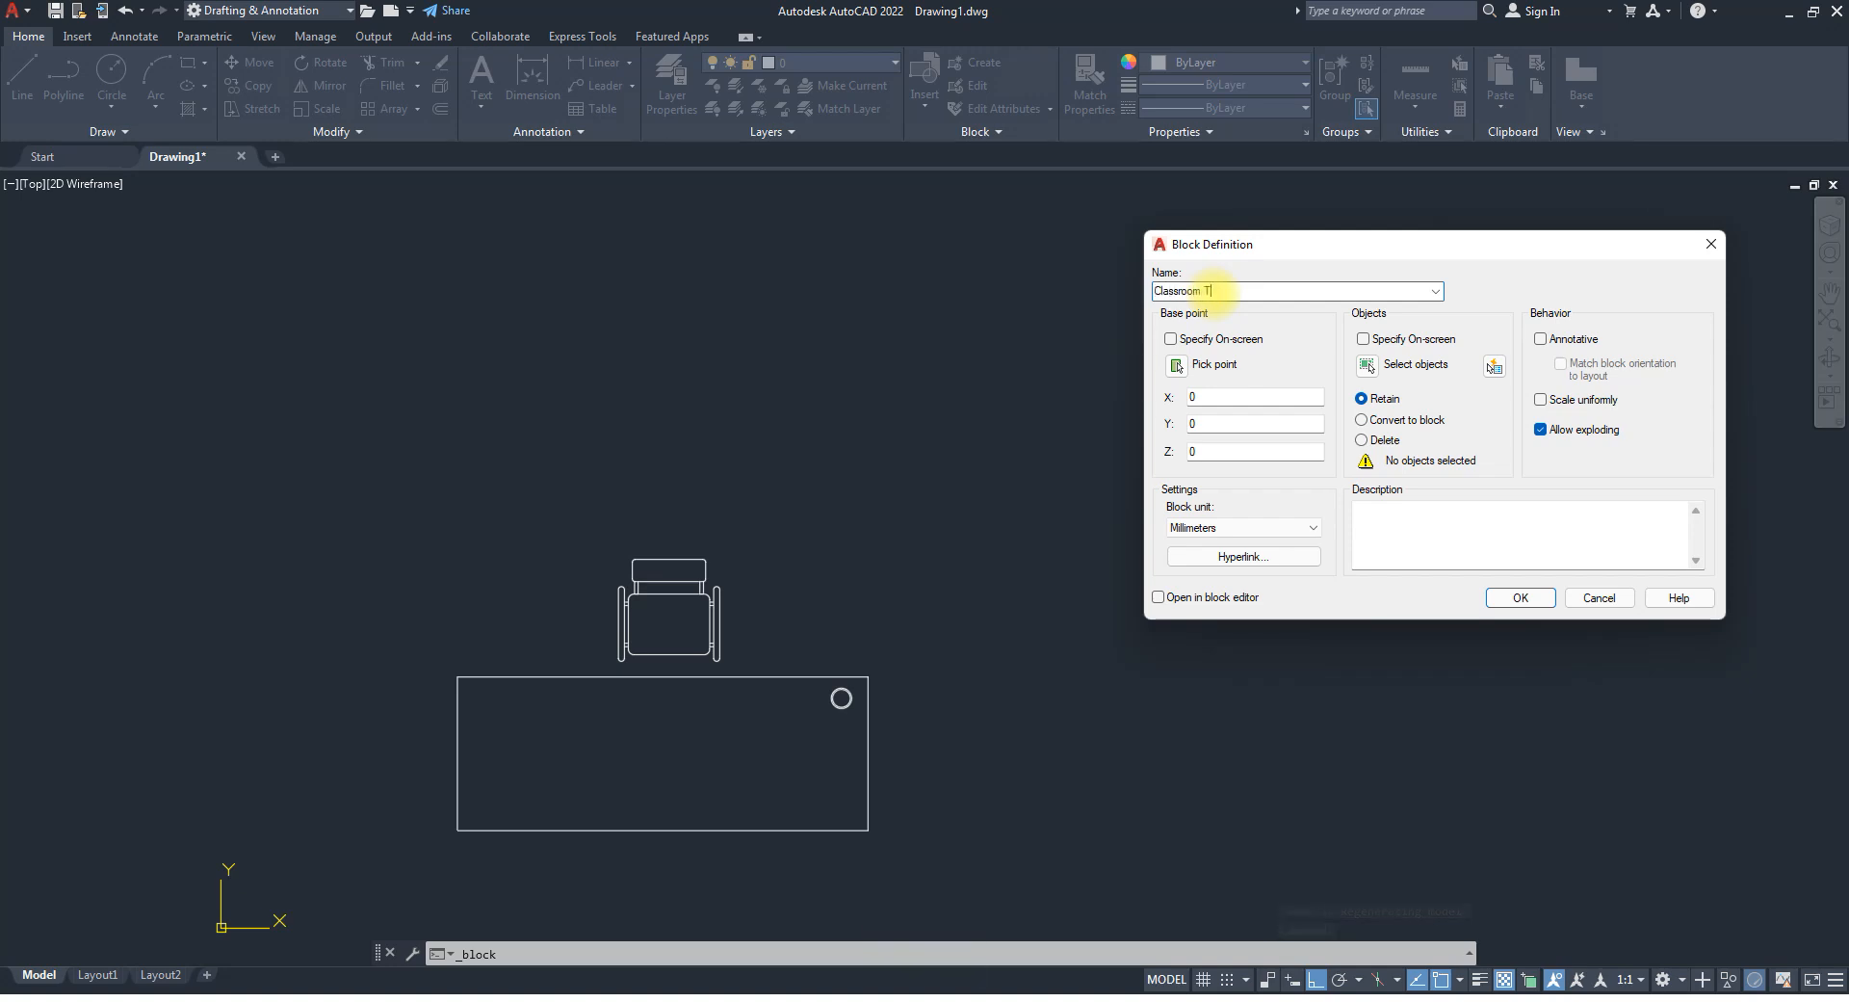
{"action": "type", "text": "ablw 0"}
{"action": "key", "text": "Delete"}
{"action": "type", "text": "e"}
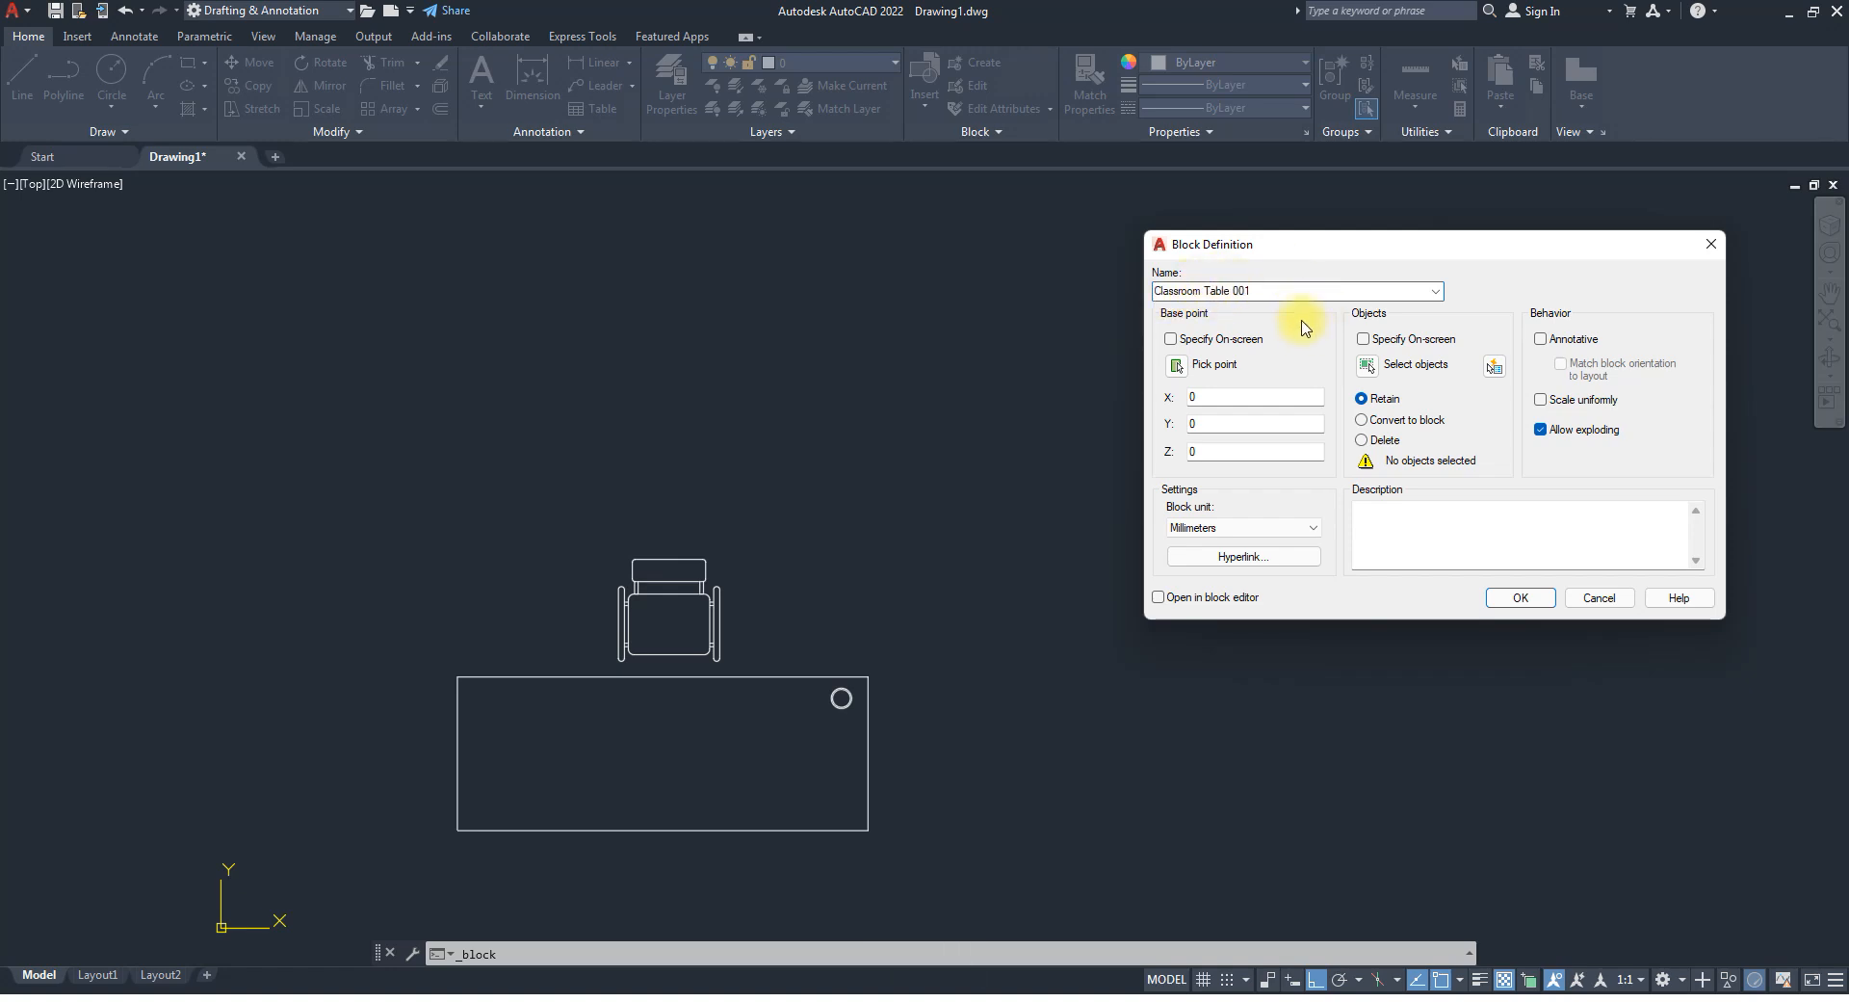
Set the table block's base point at the desk's lower-left corner and its block unit to Centimeters.
{"action": "left_click", "coordinate": [1174, 366]}
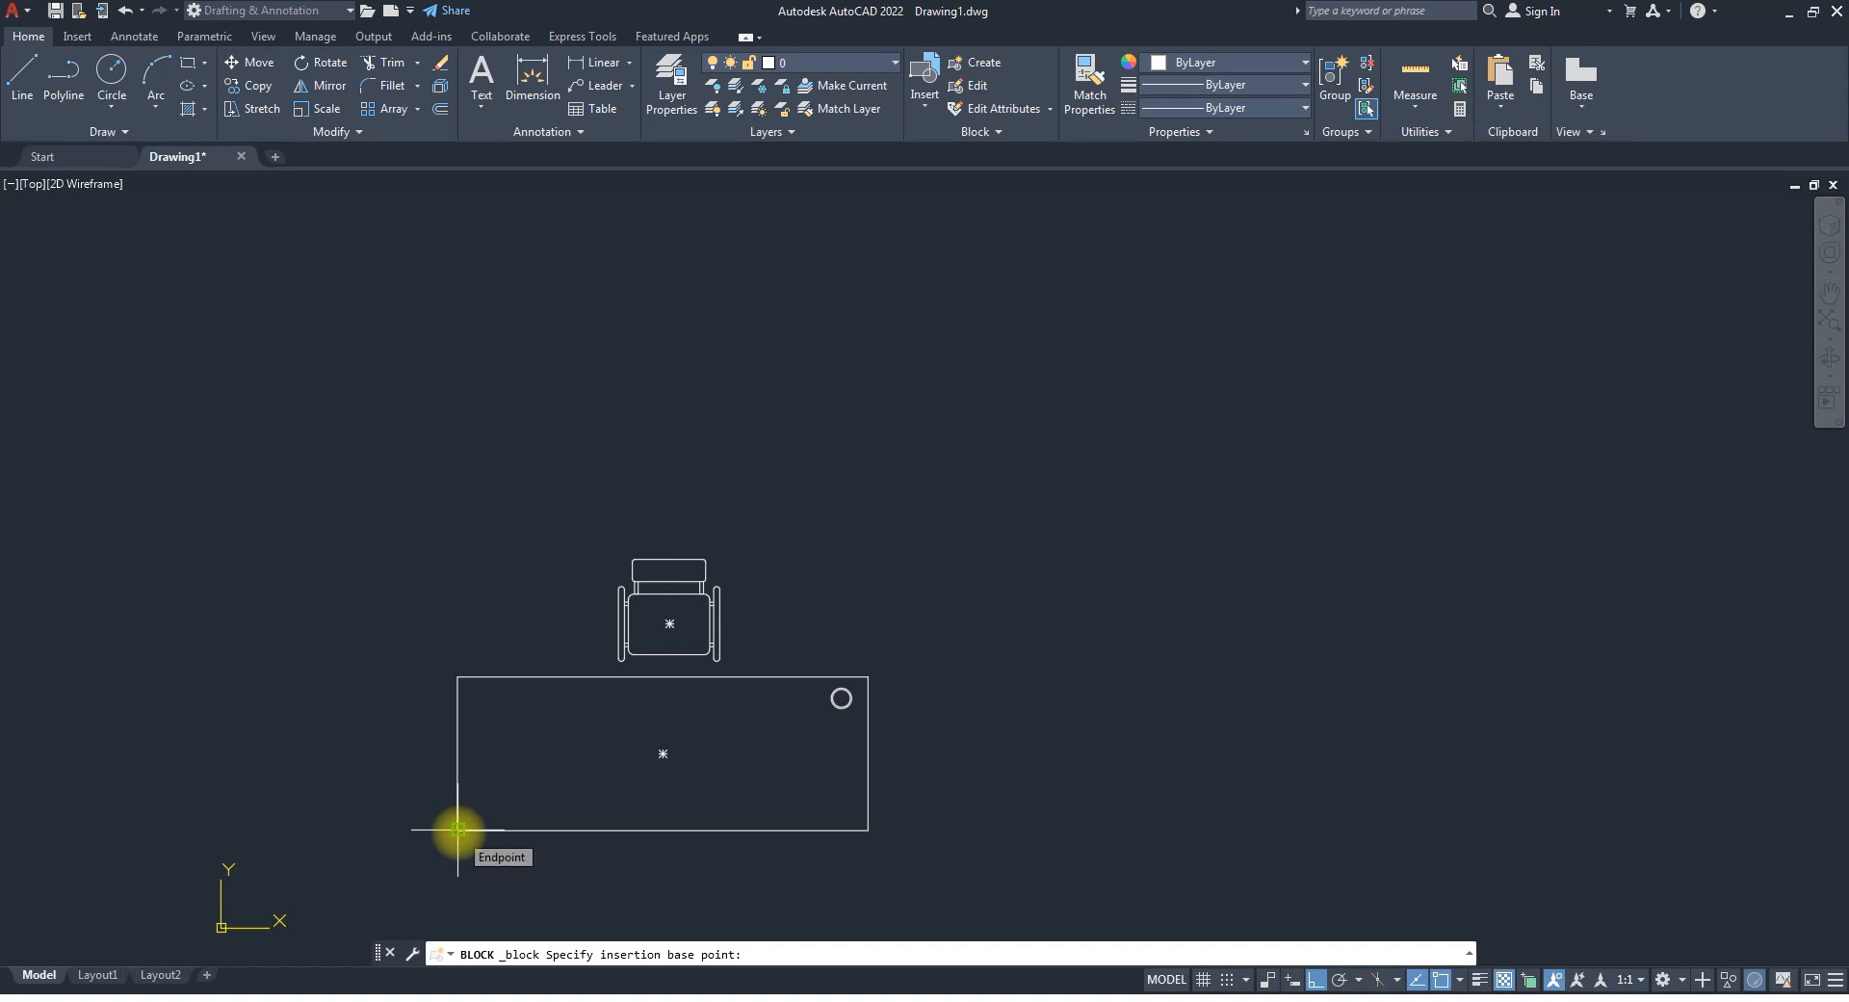
{"action": "left_click", "coordinate": [458, 830]}
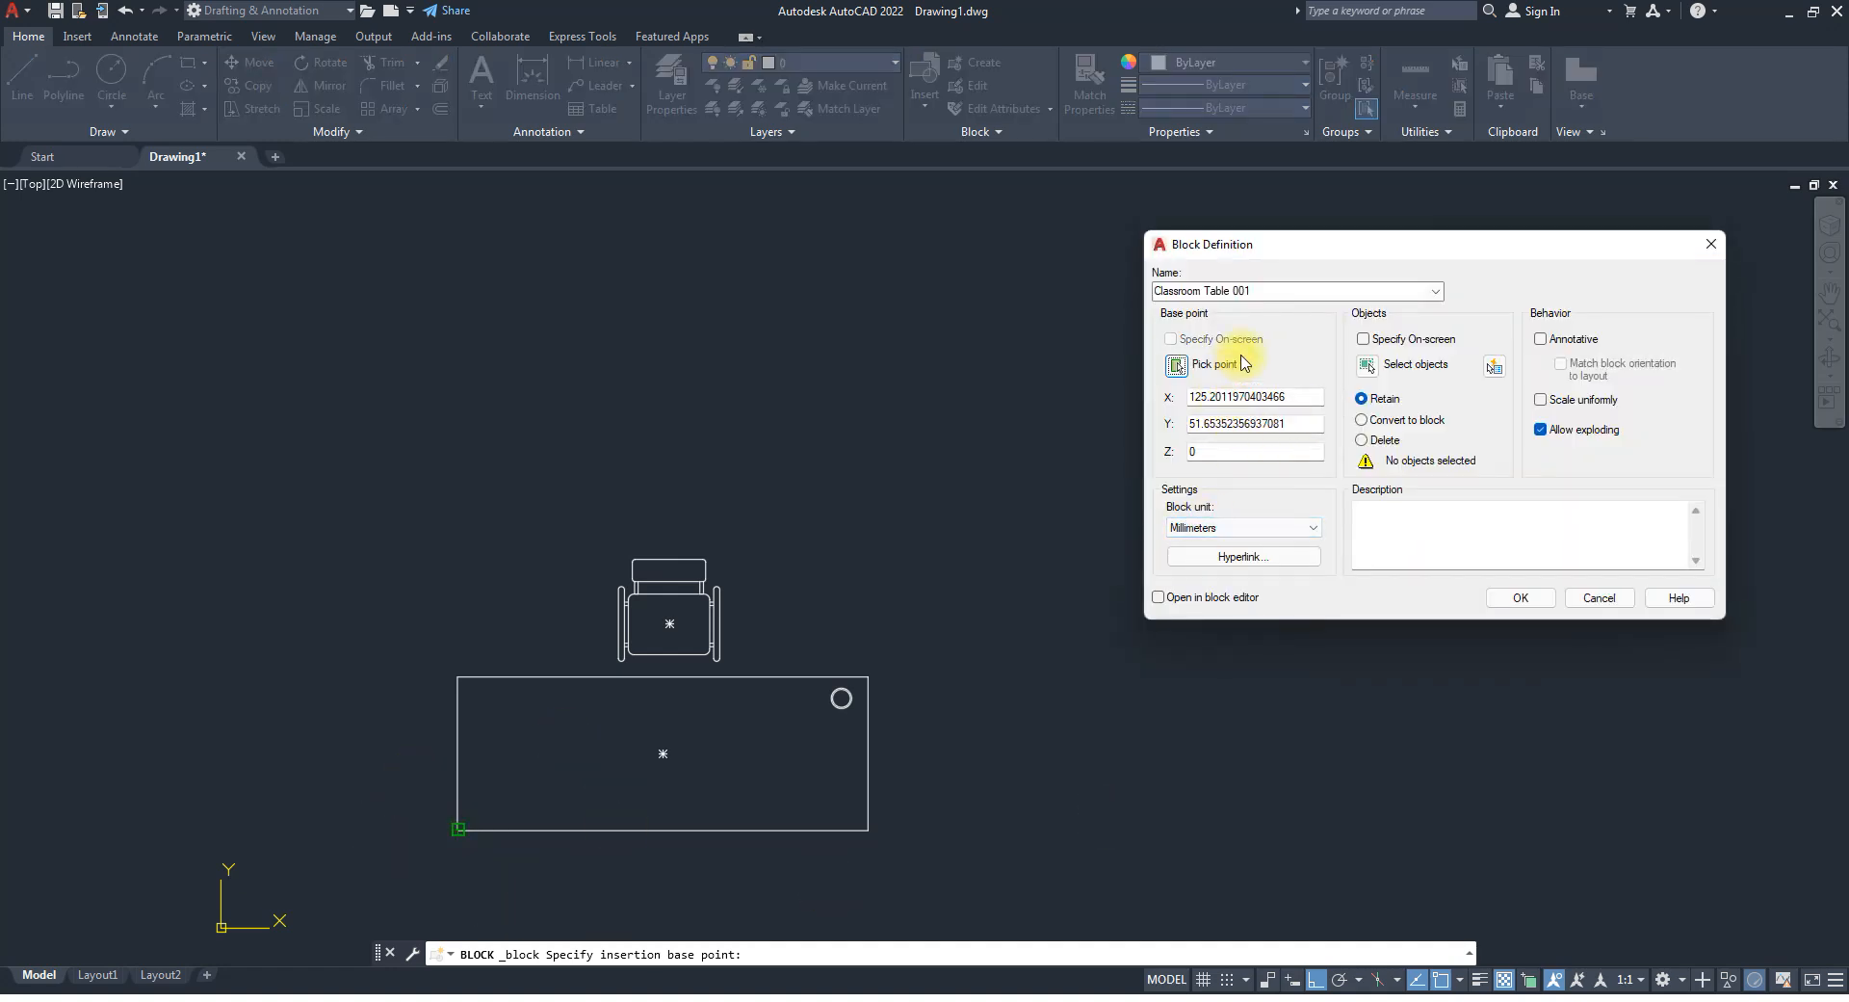
{"action": "left_click", "coordinate": [1231, 529]}
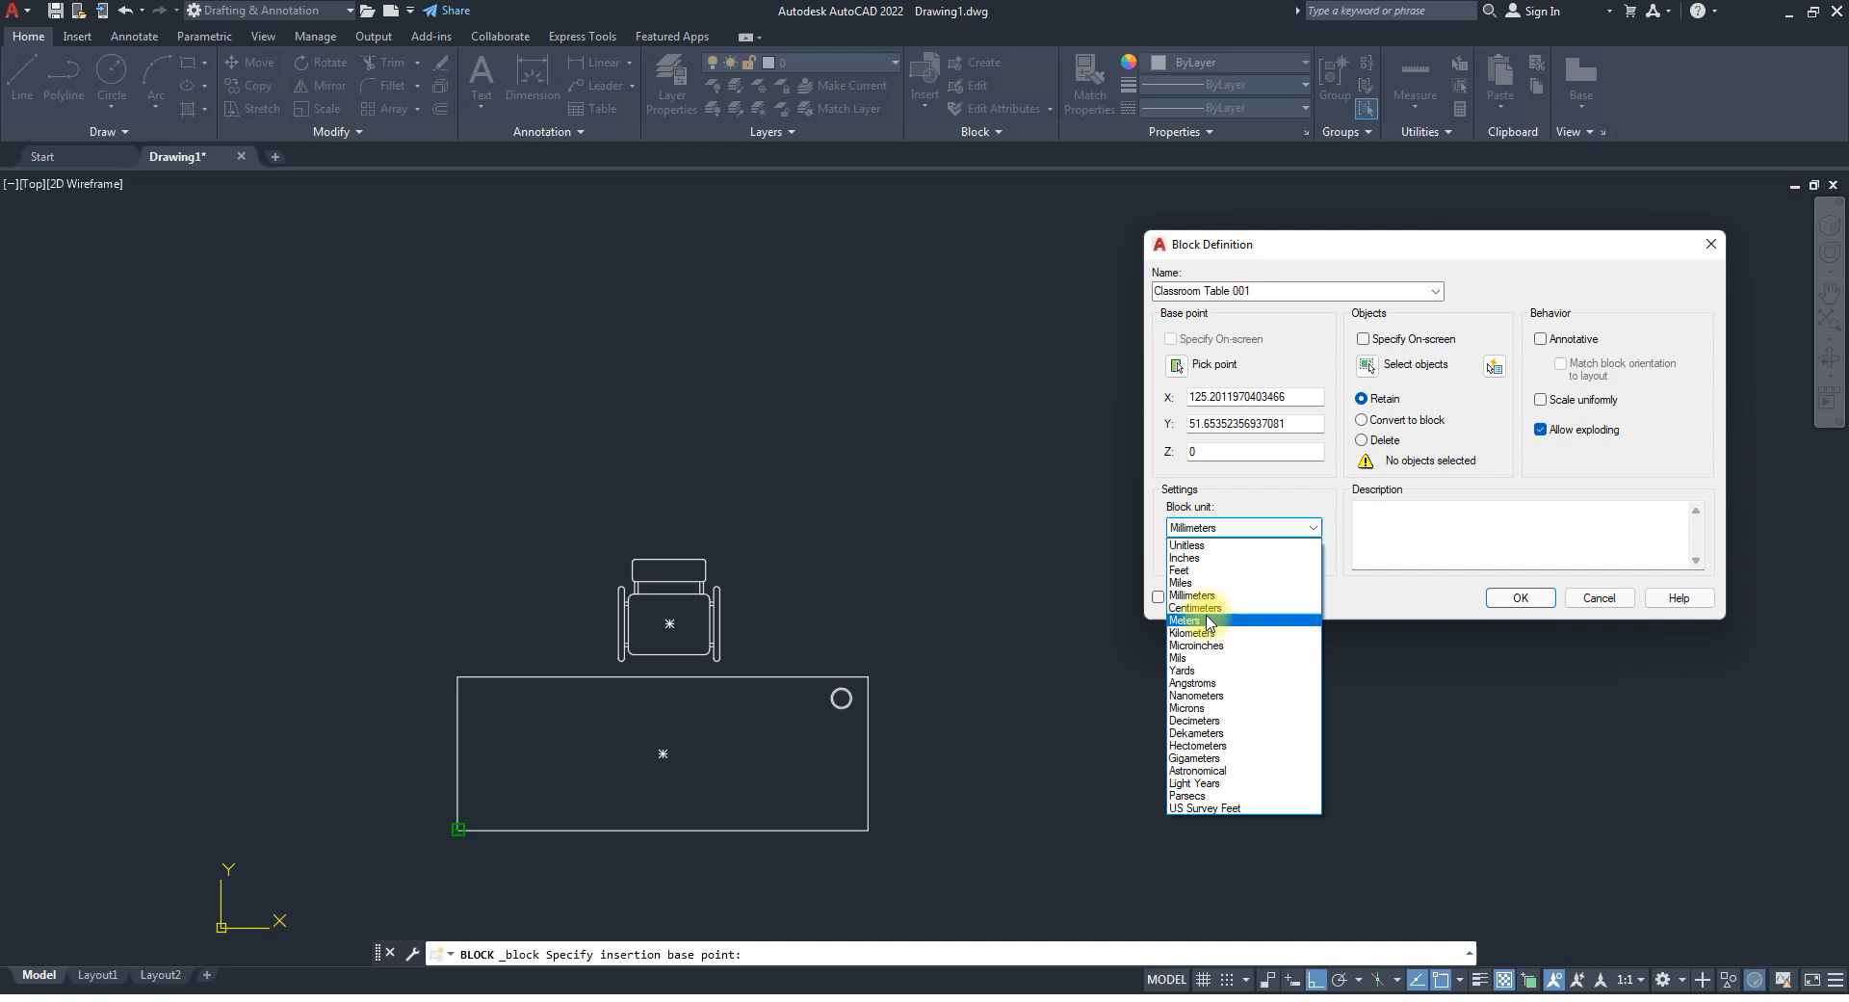
{"action": "left_click", "coordinate": [1208, 605]}
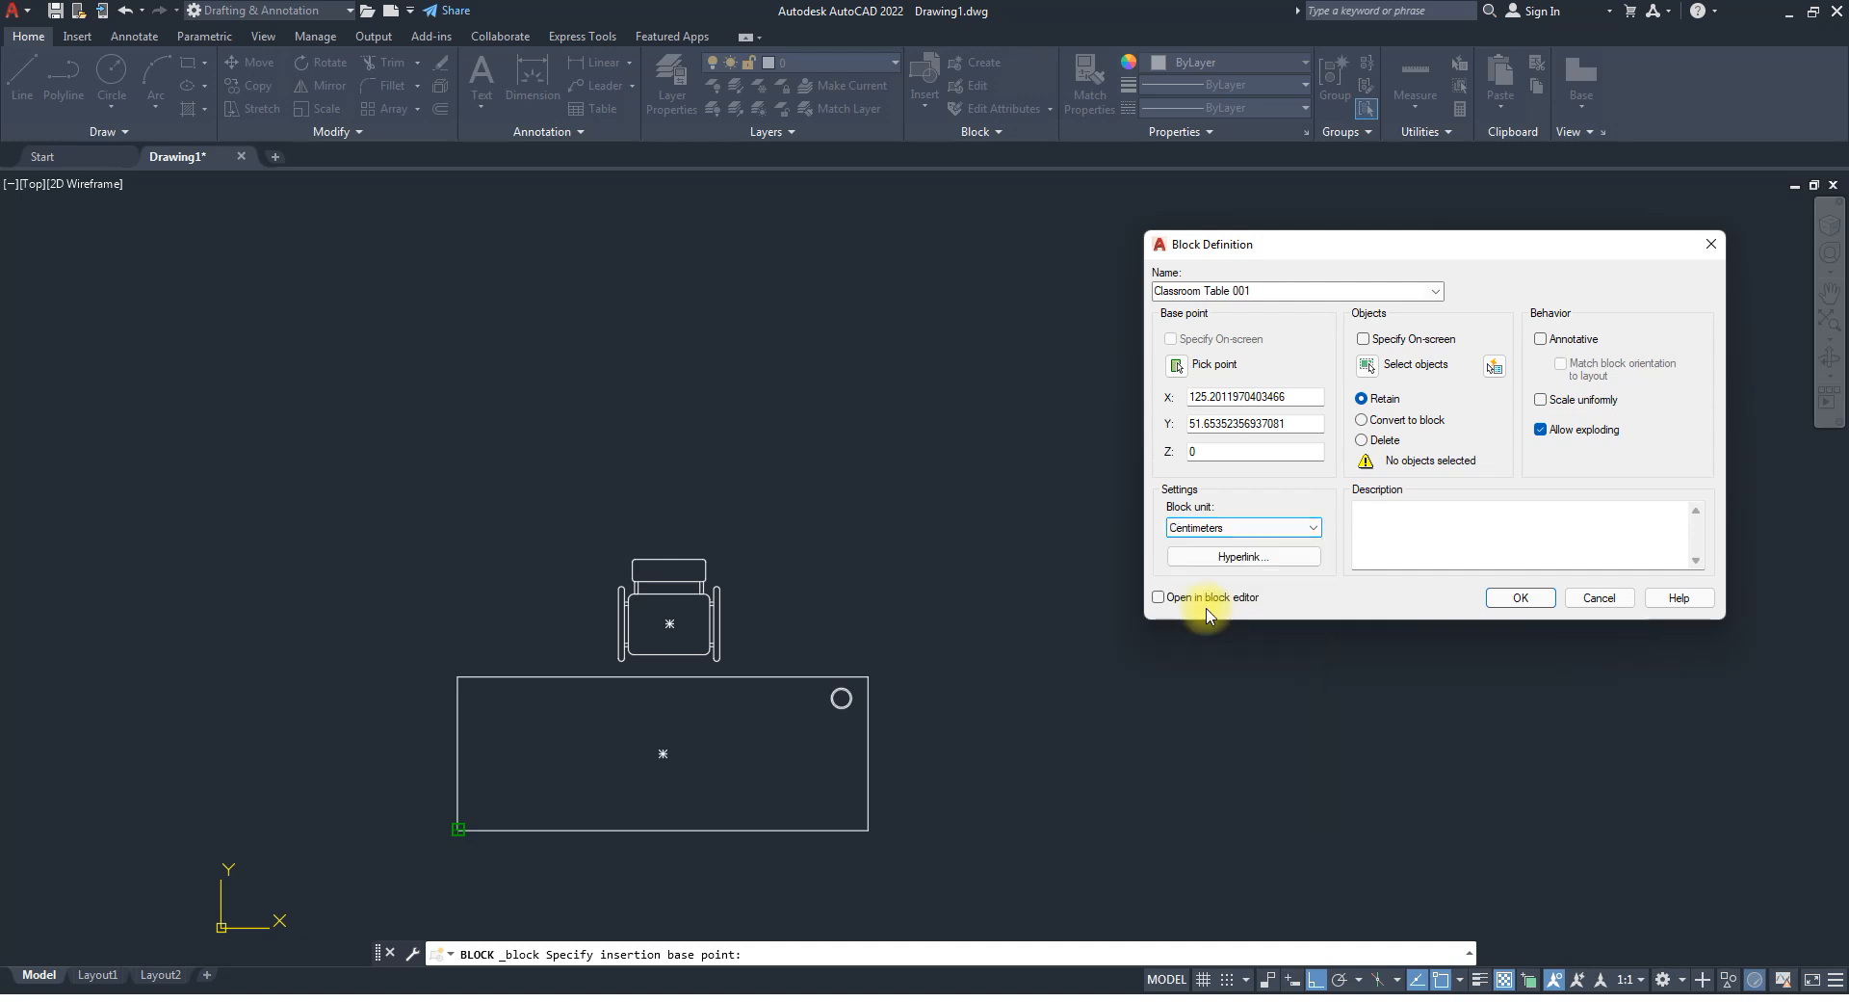
Select the desk rectangle and both circles as the block's objects, and create the block with the original objects deleted.
{"action": "left_click", "coordinate": [1368, 366]}
{"action": "left_click", "coordinate": [918, 851]}
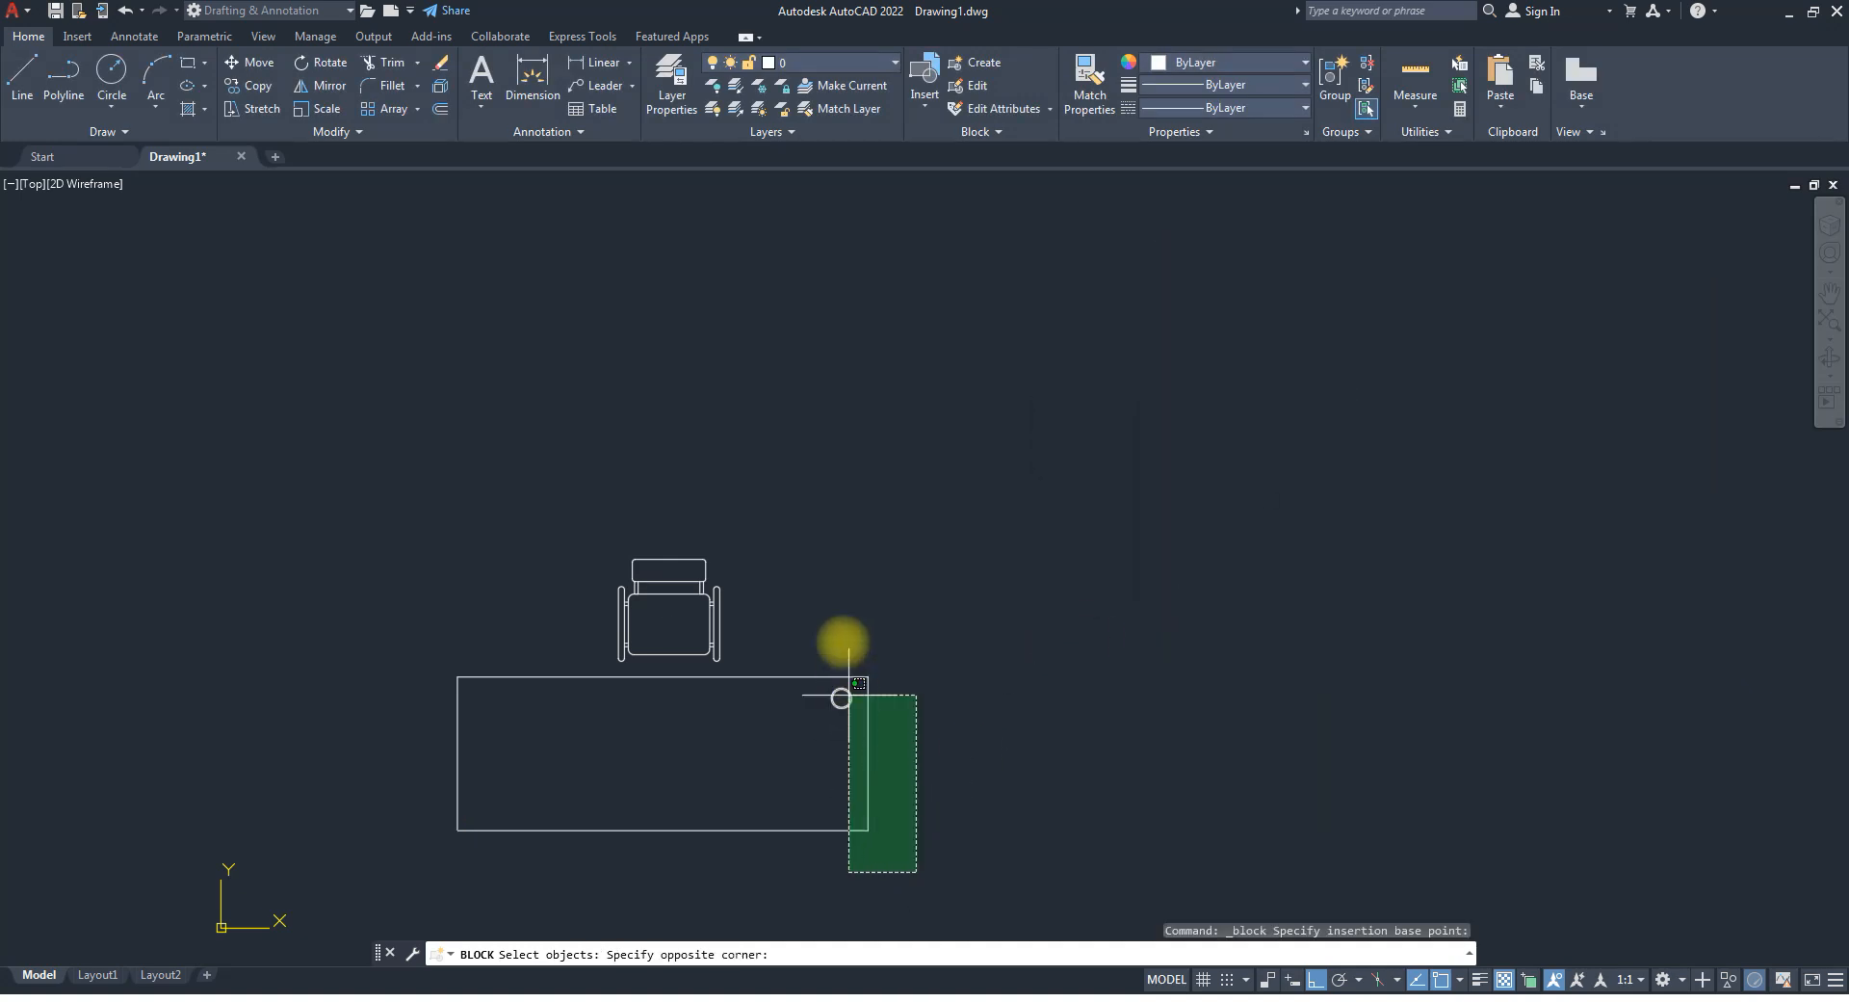
{"action": "left_click", "coordinate": [836, 605]}
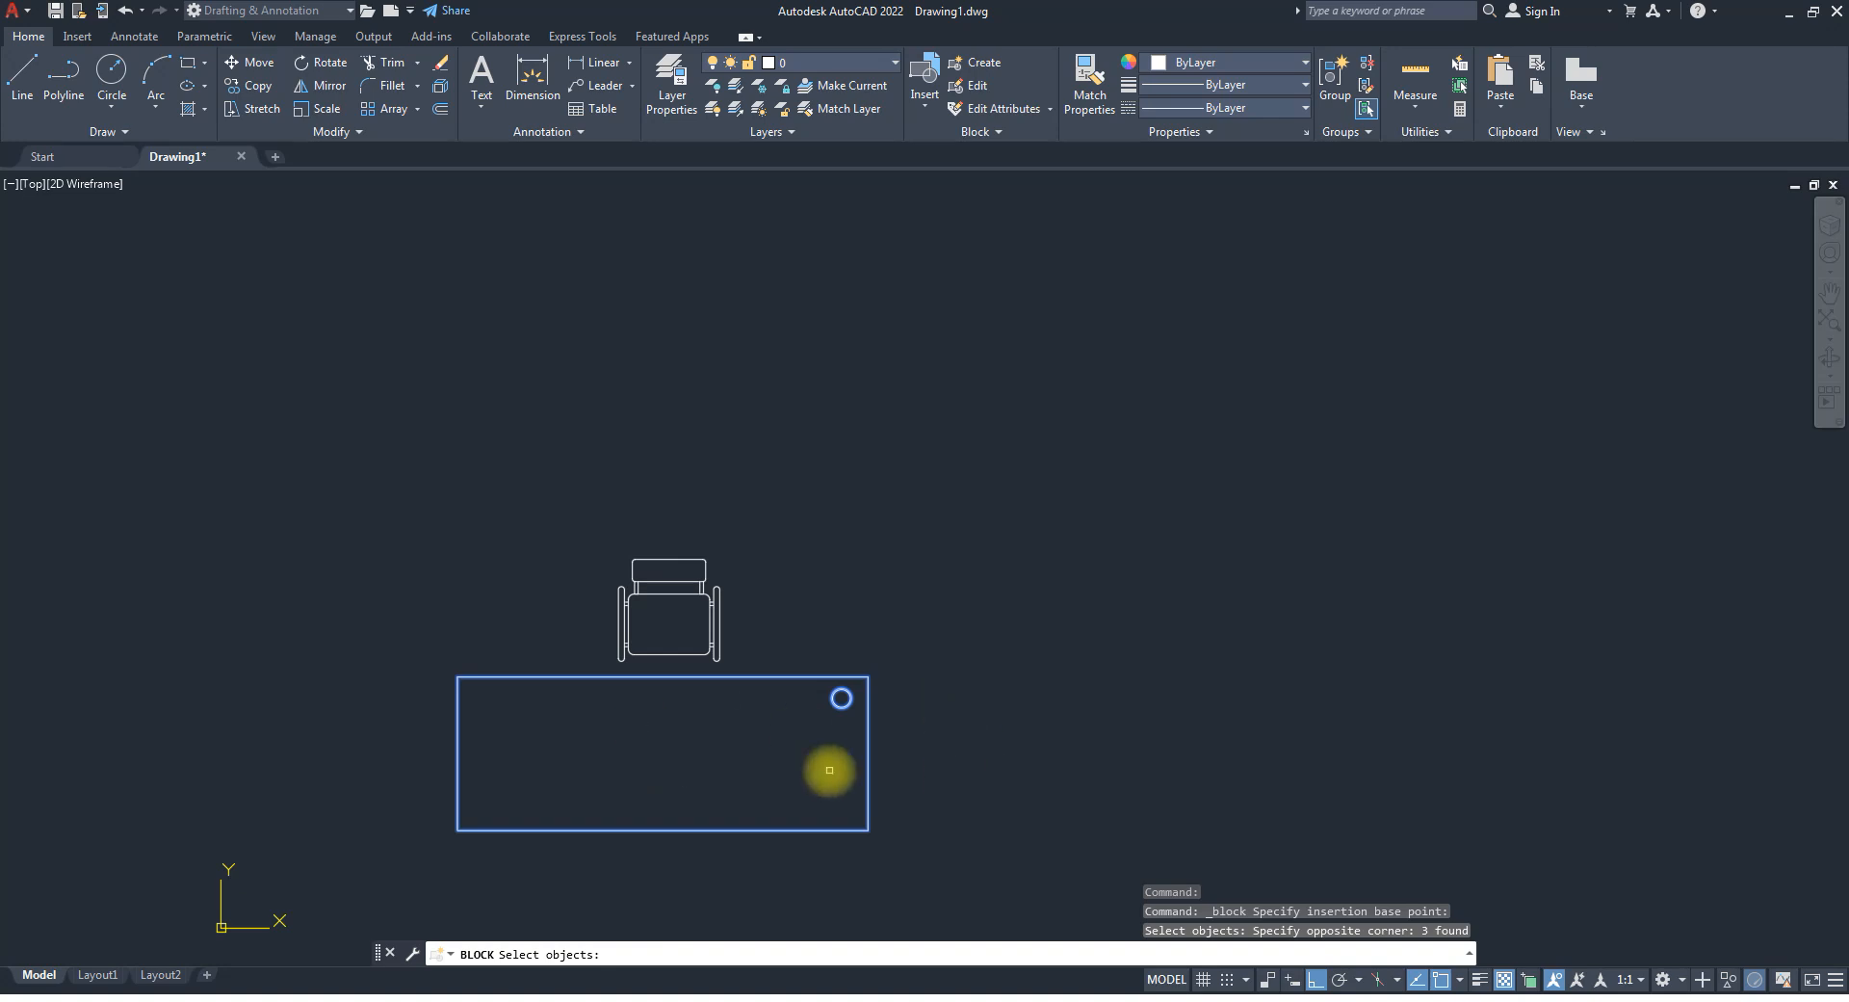
{"action": "key", "text": "Return"}
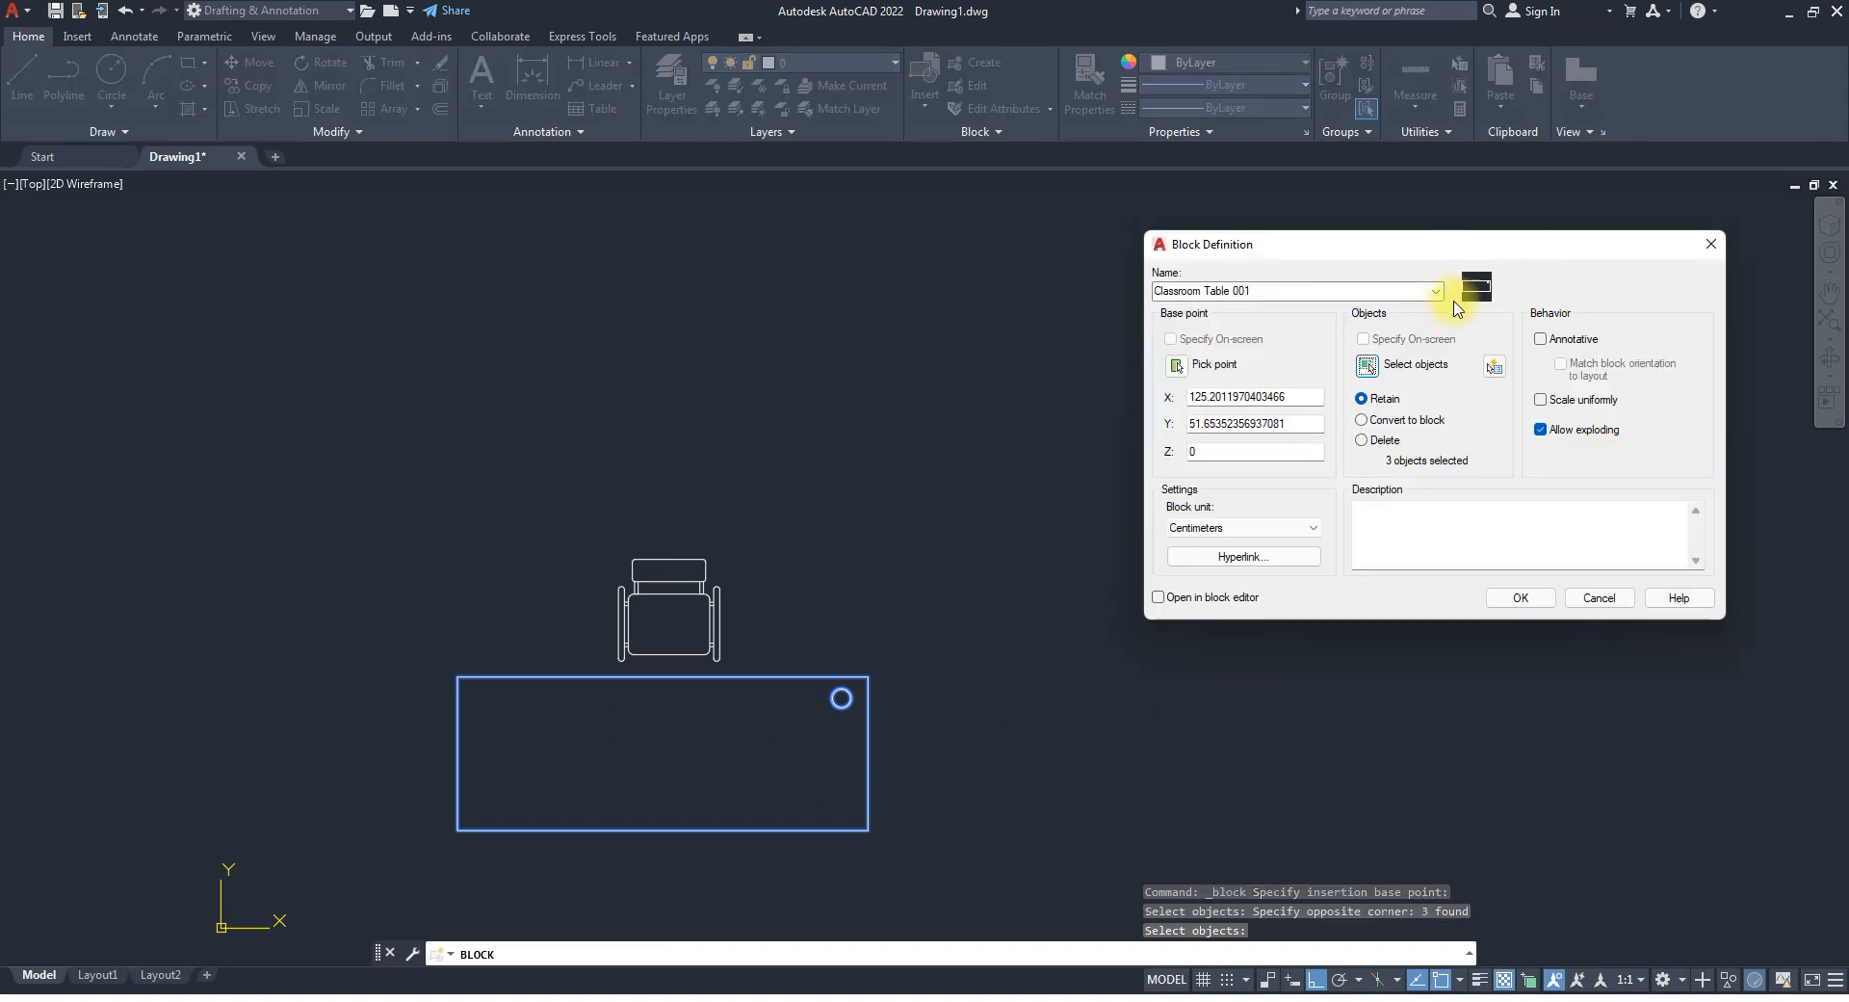
{"action": "left_click", "coordinate": [1362, 441]}
{"action": "left_click", "coordinate": [1521, 599]}
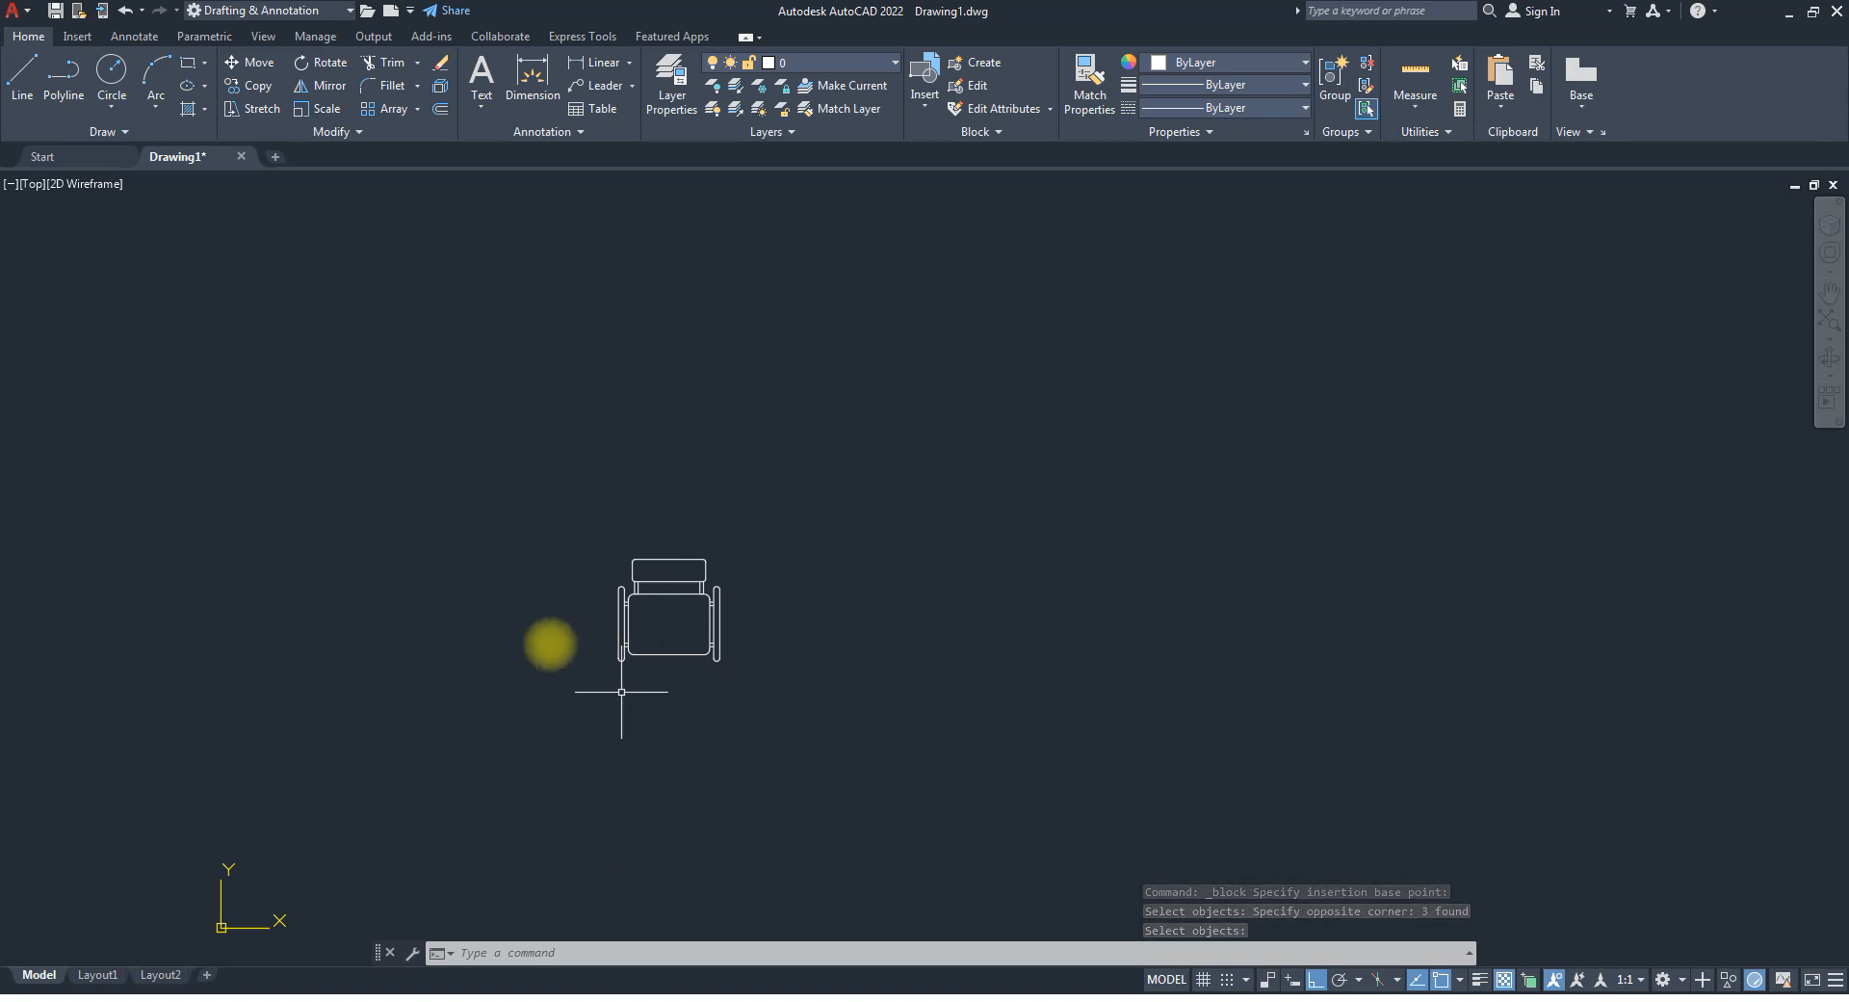
Delete the original chair from the drawing.
{"action": "scroll", "coordinate": [569, 648], "scroll_direction": "down", "scroll_amount": 4}
{"action": "scroll", "coordinate": [641, 651], "scroll_direction": "up", "scroll_amount": 4}
{"action": "left_click", "coordinate": [627, 659]}
{"action": "left_click", "coordinate": [413, 463]}
{"action": "key", "text": "Delete"}
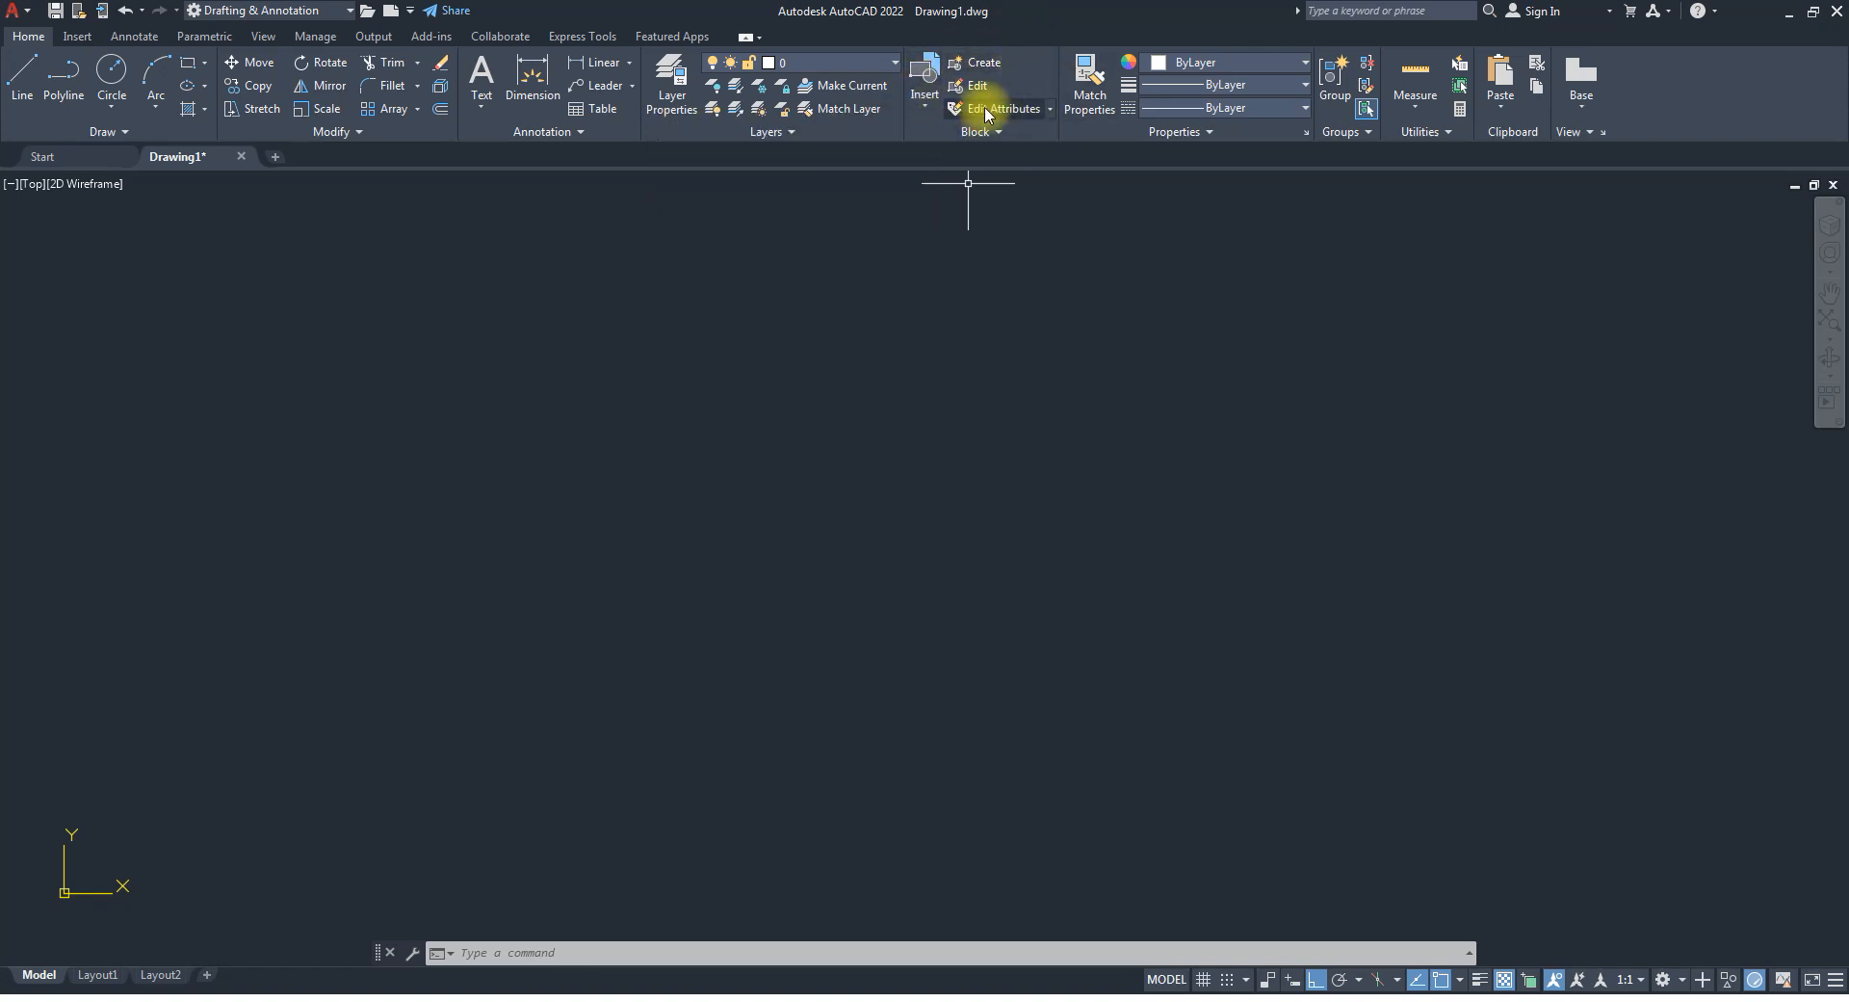
Insert the Classromm chair 01 block in the empty drawing area, up and to the right of the origin.
{"action": "left_click", "coordinate": [922, 111]}
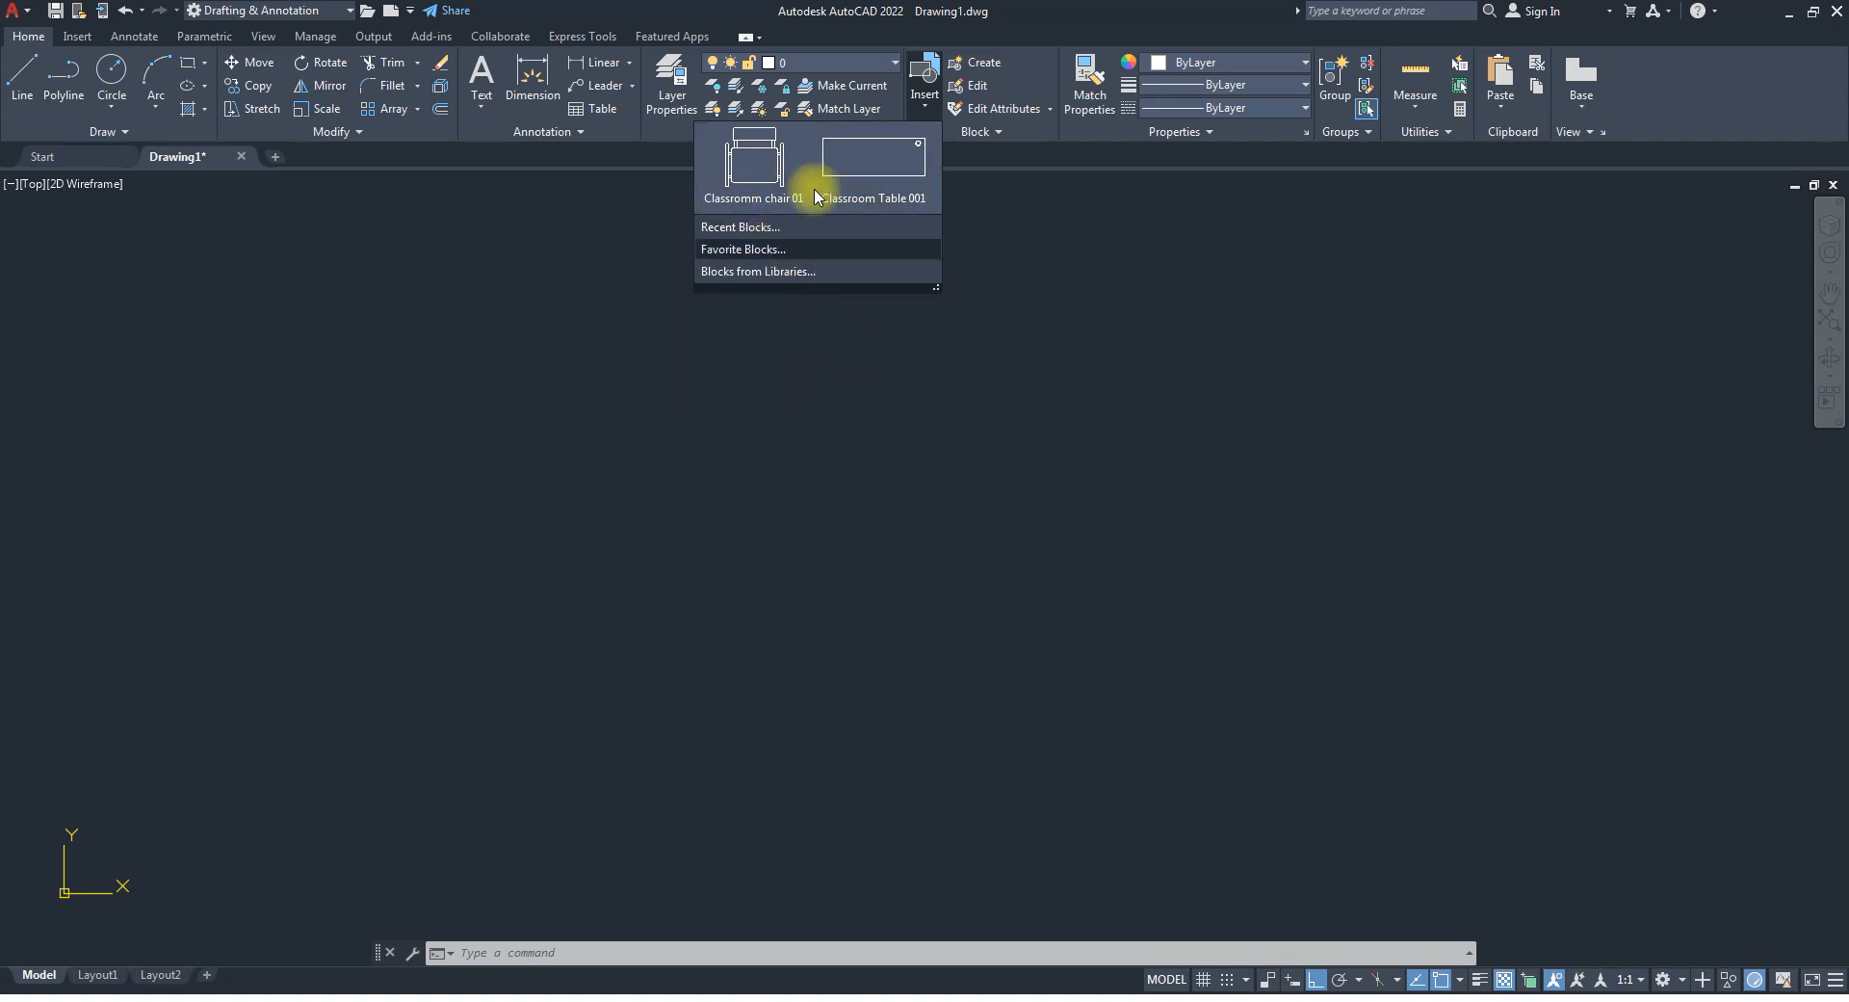
{"action": "left_click", "coordinate": [766, 169]}
{"action": "scroll", "coordinate": [805, 533], "scroll_direction": "down", "scroll_amount": 6}
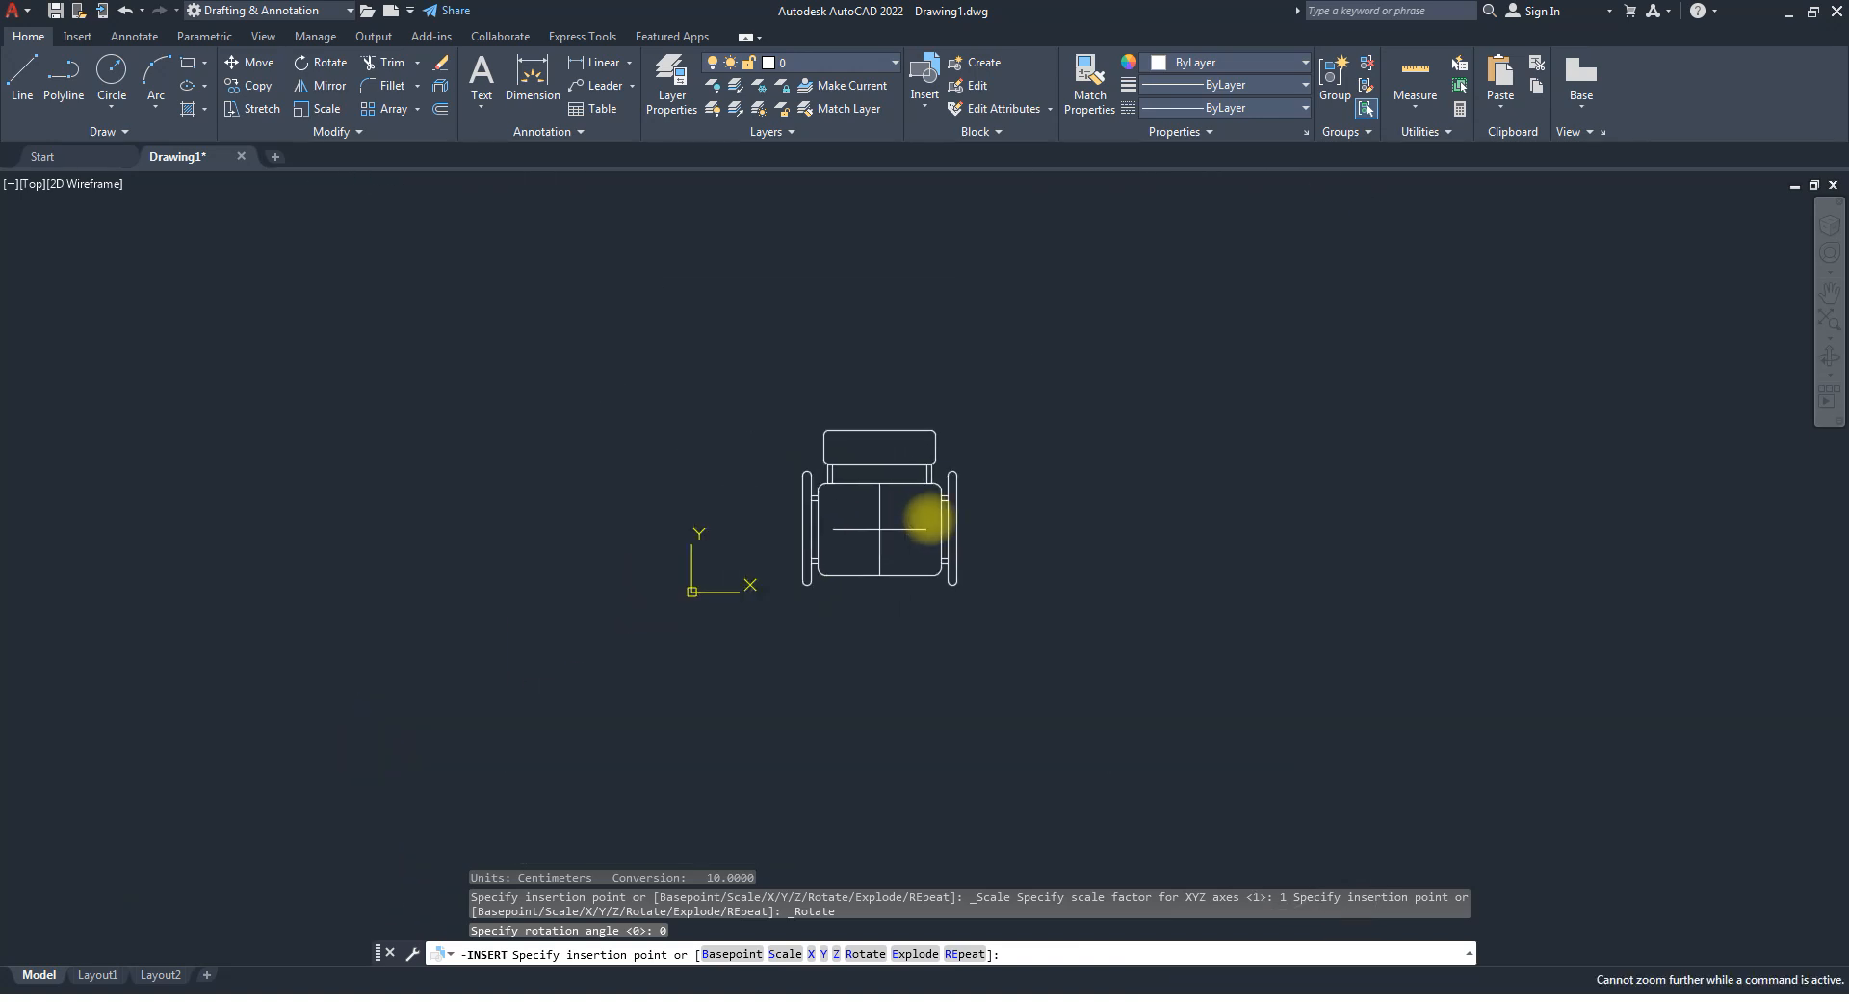
{"action": "left_click", "coordinate": [1079, 471]}
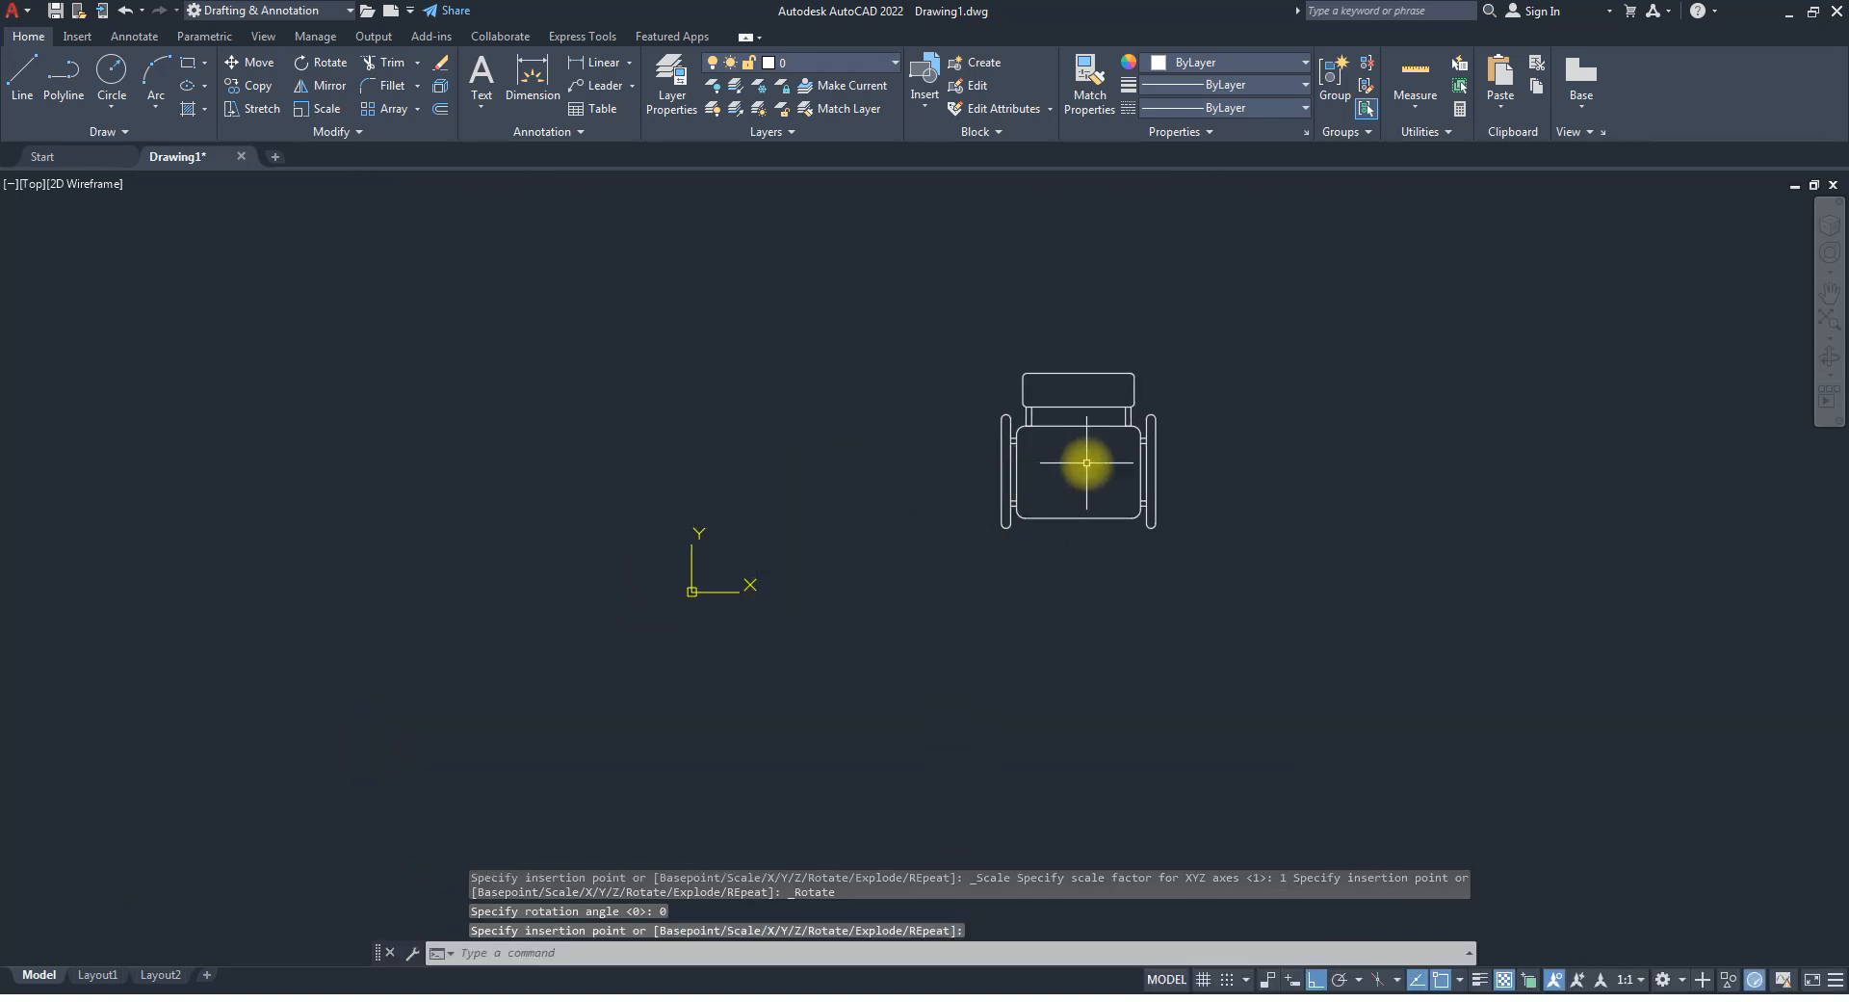
{"action": "scroll", "coordinate": [1078, 467], "scroll_direction": "up", "scroll_amount": 2}
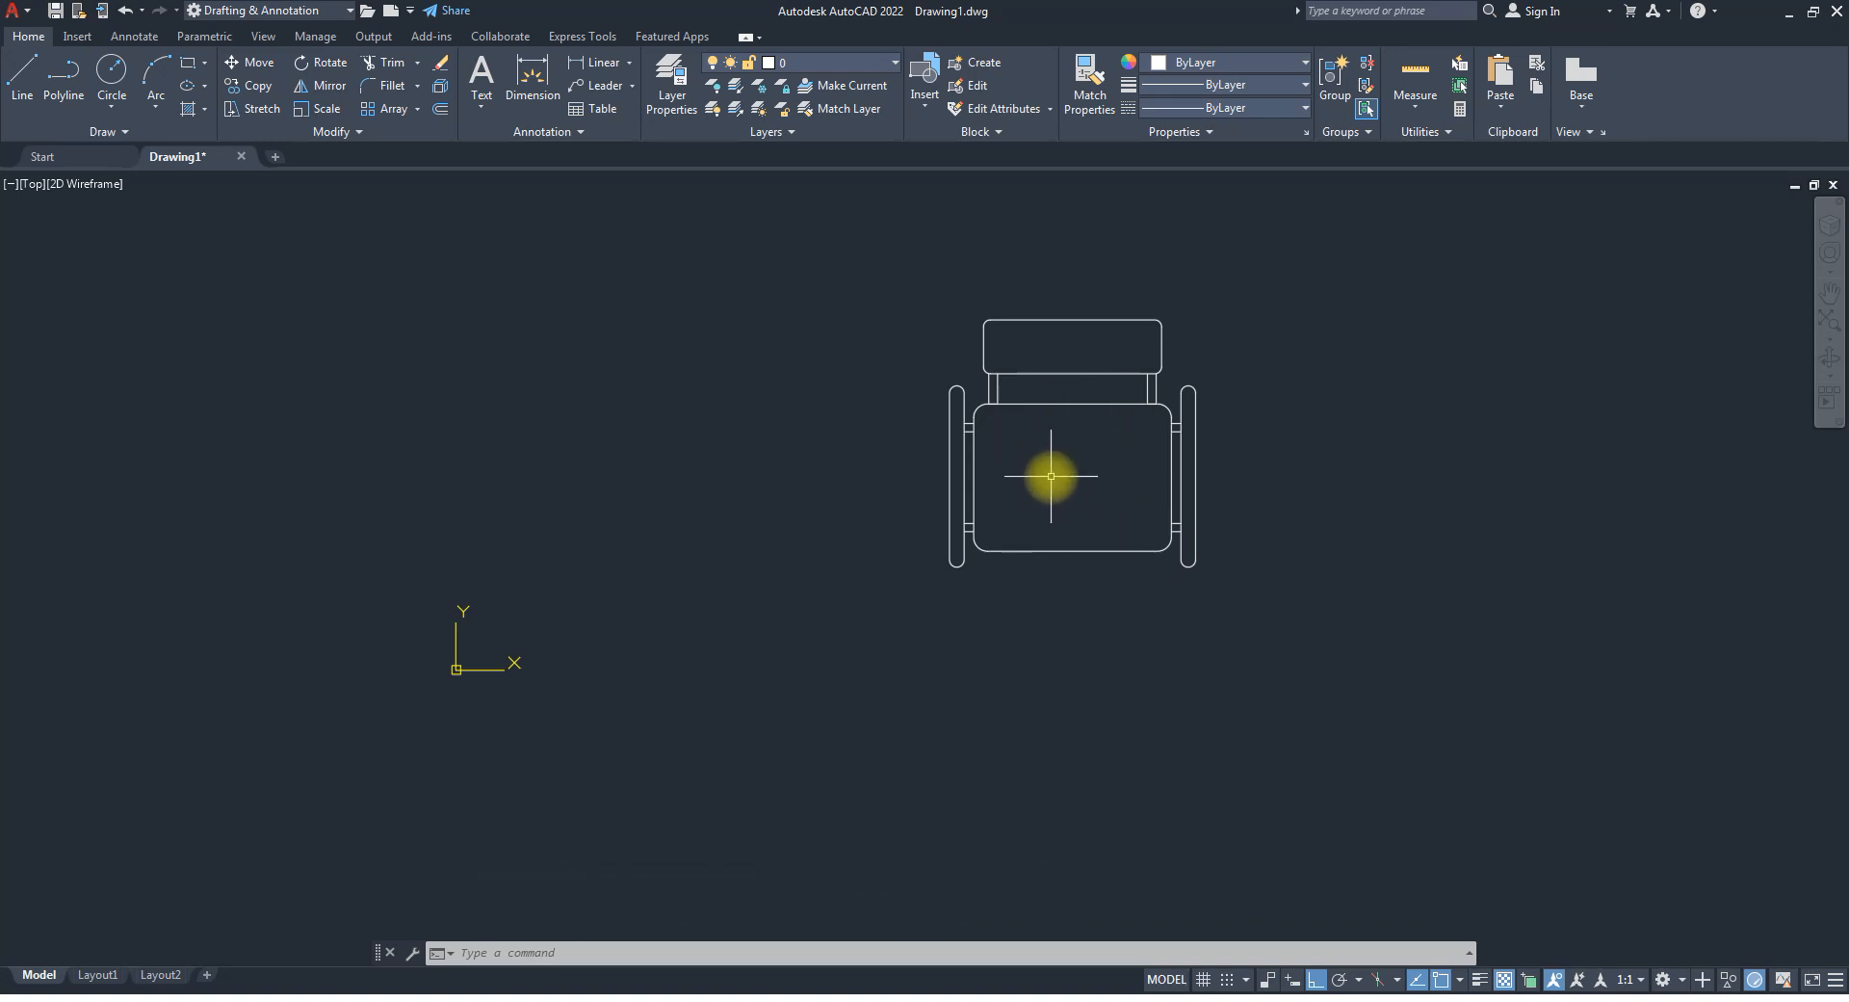
Undo the chair block insertion and the deletion of the original chair.
{"action": "key", "text": "ctrl+z"}
{"action": "key", "text": "ctrl+z"}
{"action": "key", "text": "ctrl+z"}
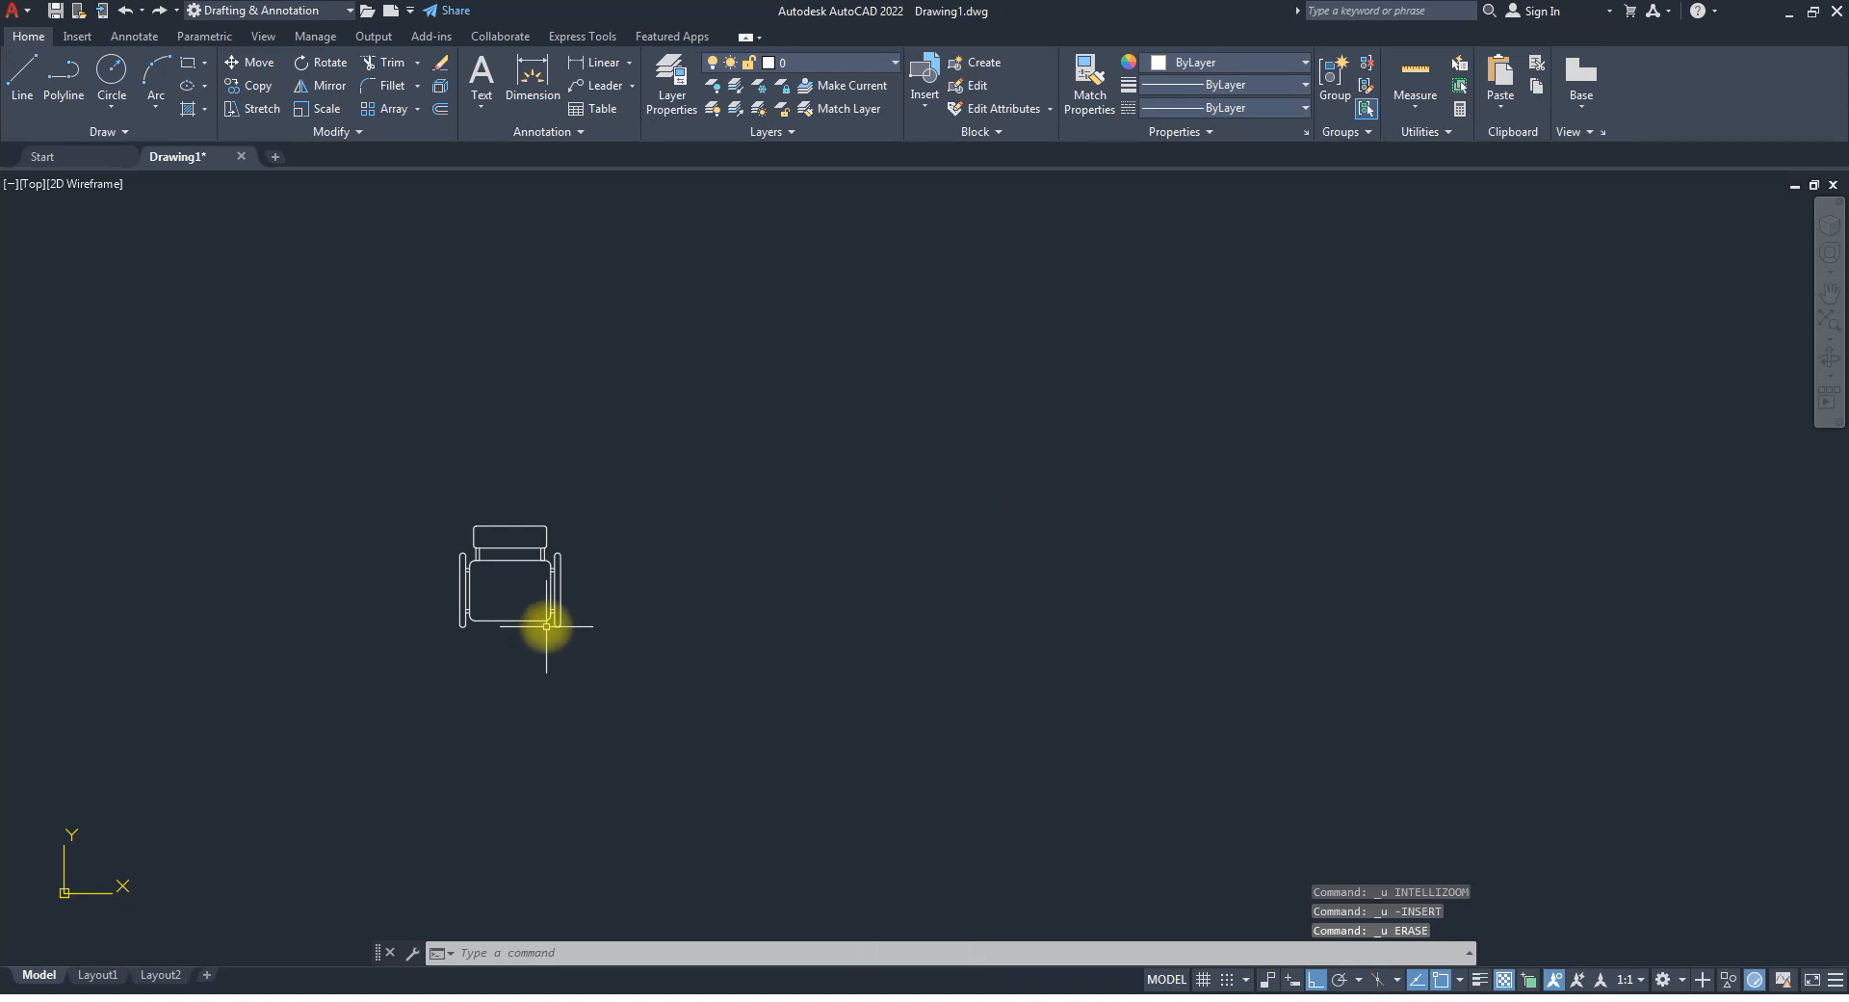
Insert the Classromm chair 01 block to the right of the original chair.
{"action": "left_click", "coordinate": [927, 101]}
{"action": "left_click", "coordinate": [761, 198]}
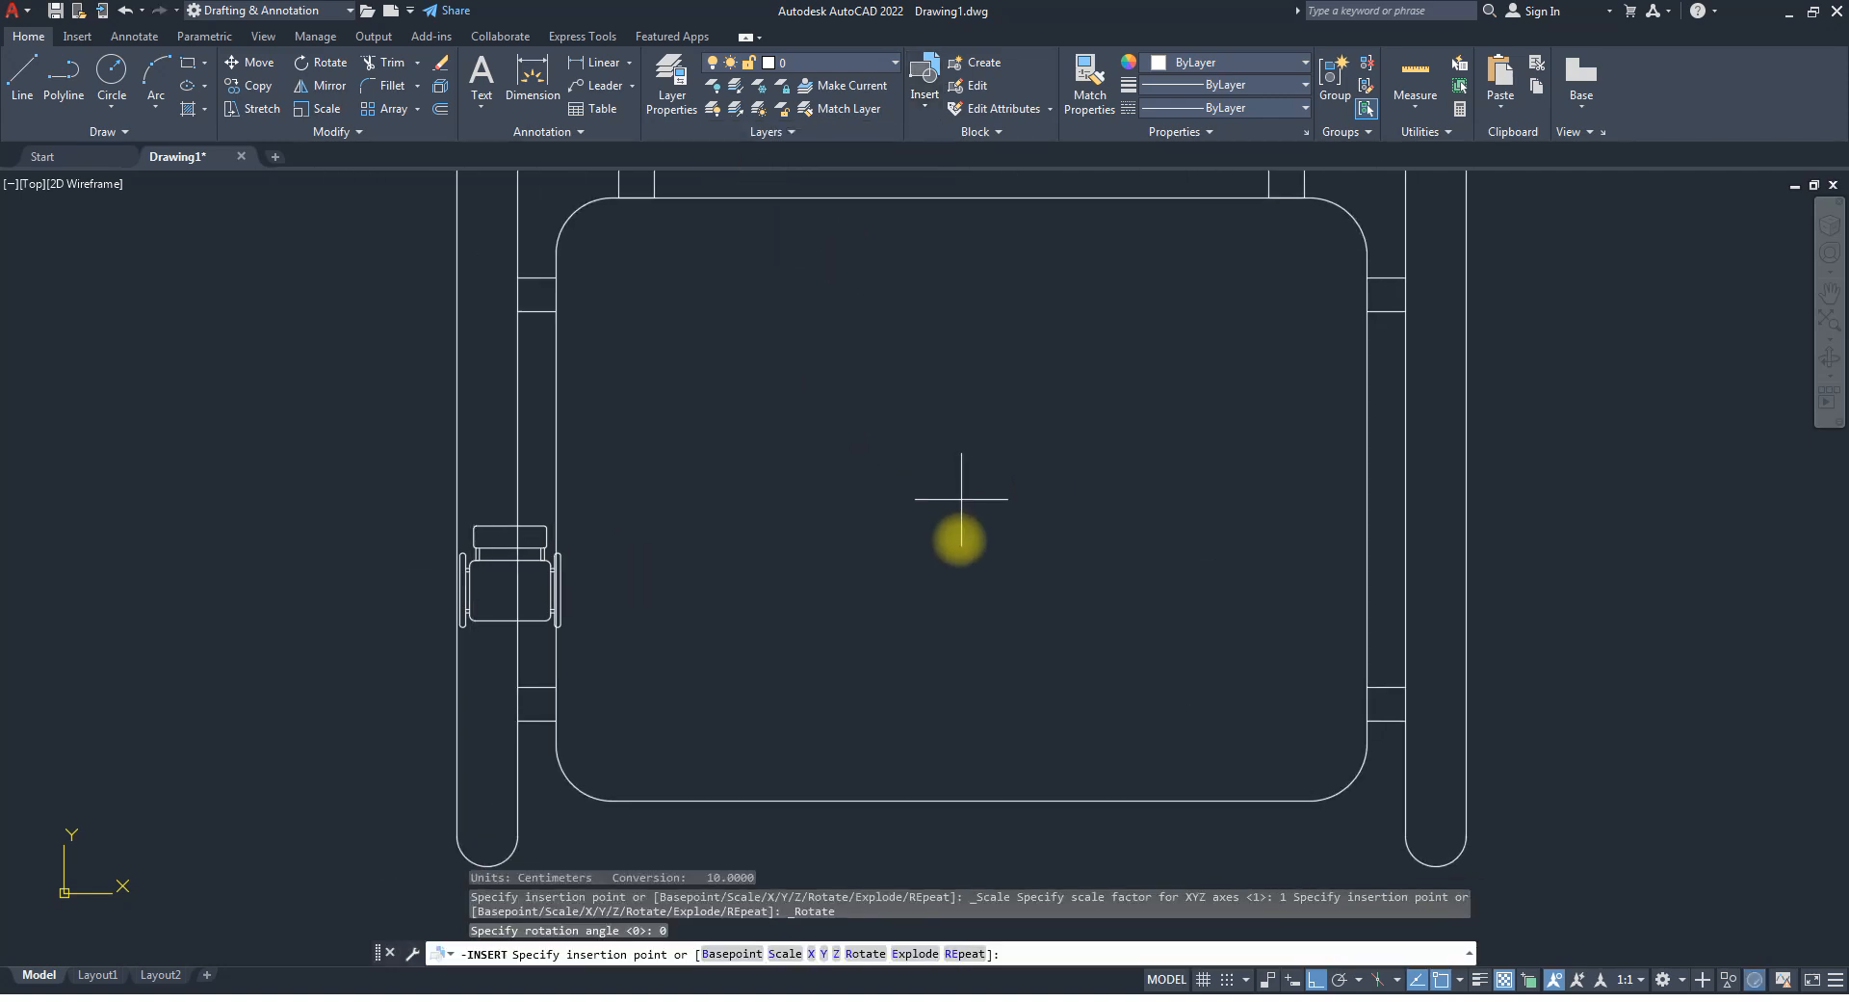
{"action": "scroll", "coordinate": [1204, 559], "scroll_direction": "down", "scroll_amount": 7}
{"action": "scroll", "coordinate": [1167, 597], "scroll_direction": "up", "scroll_amount": 5}
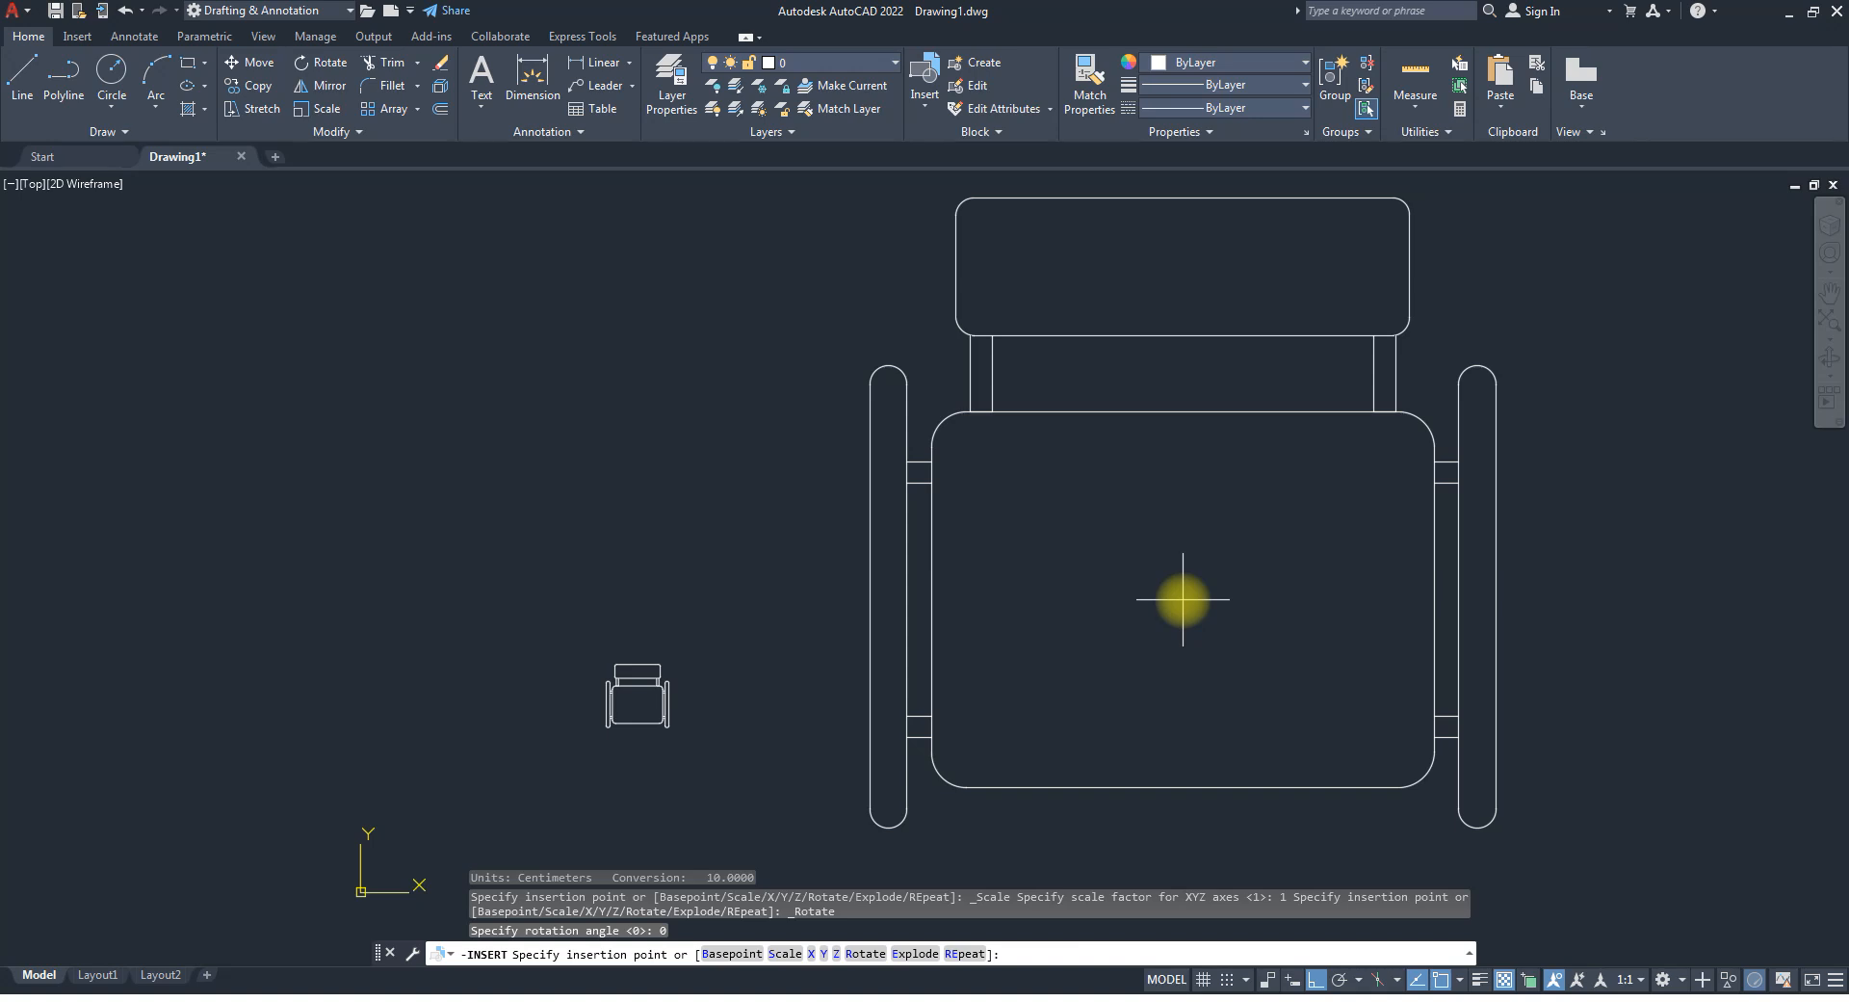
{"action": "left_click", "coordinate": [1274, 583]}
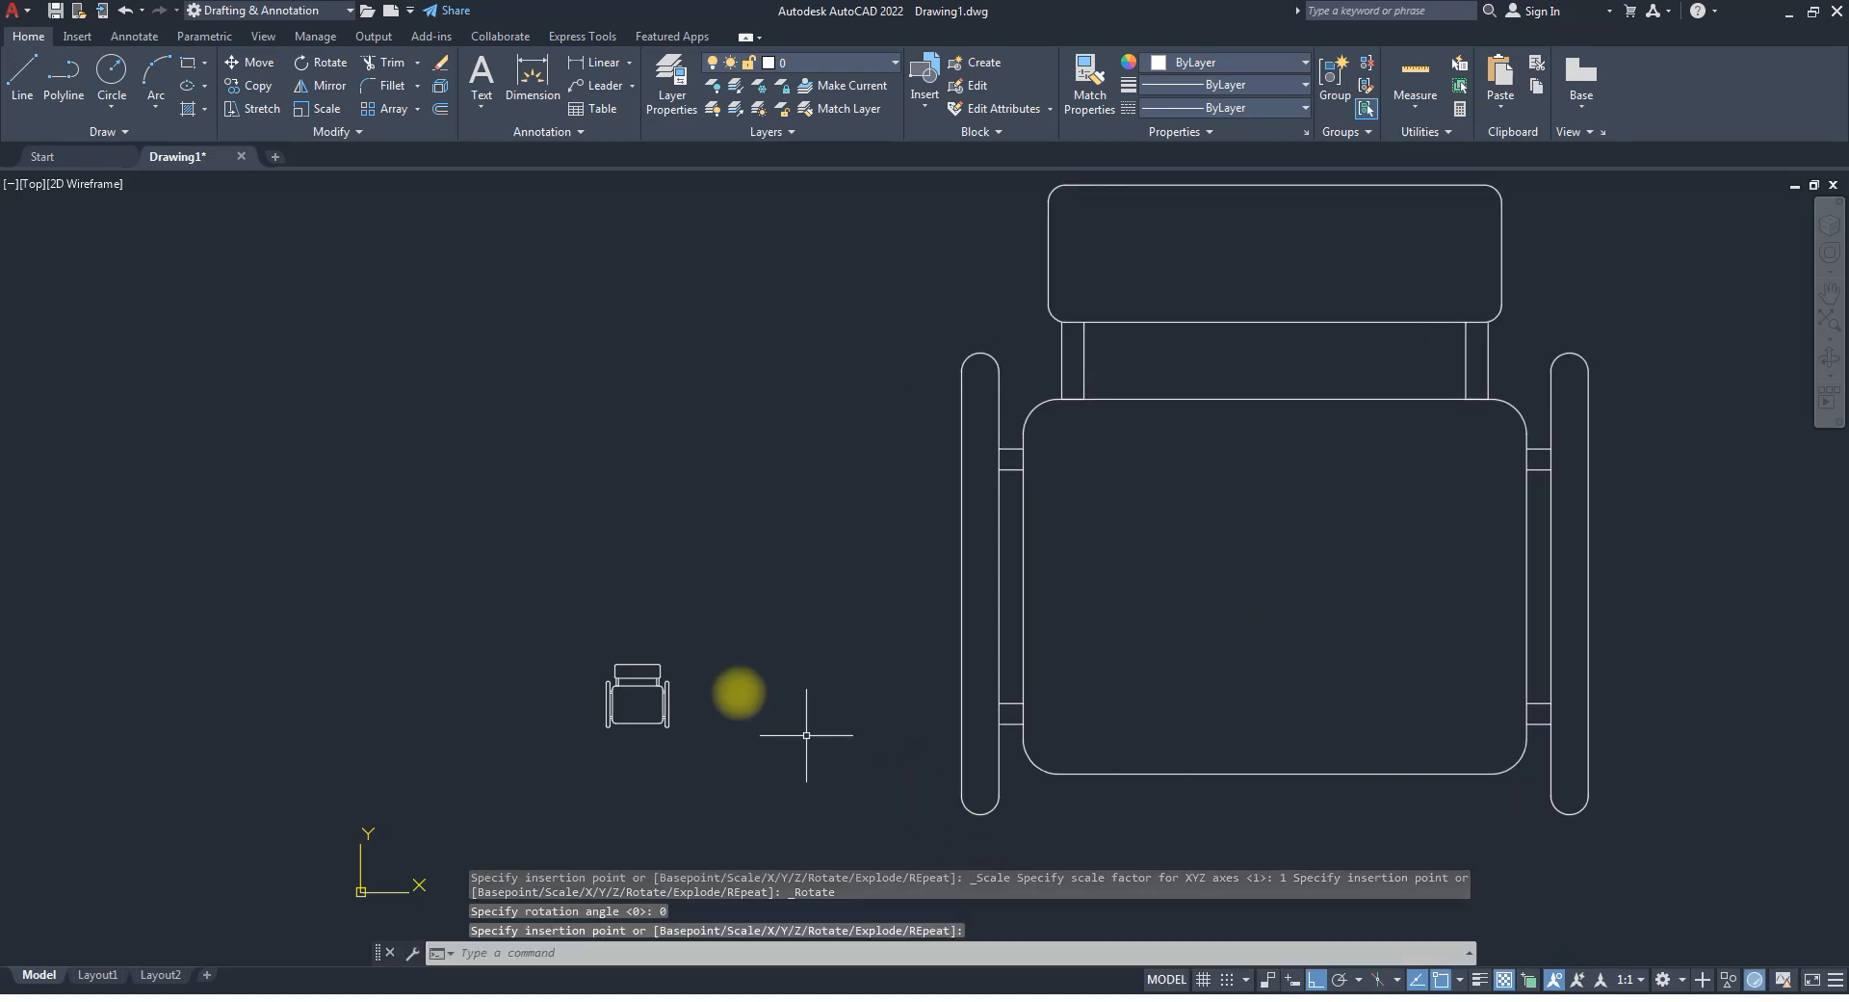
Insert the classroom desk block at its default scale and rotation, just below the two chairs and the origin.
{"action": "scroll", "coordinate": [635, 636], "scroll_direction": "down", "scroll_amount": 4}
{"action": "scroll", "coordinate": [805, 645], "scroll_direction": "up", "scroll_amount": 2}
{"action": "left_click", "coordinate": [931, 114]}
{"action": "left_click", "coordinate": [883, 178]}
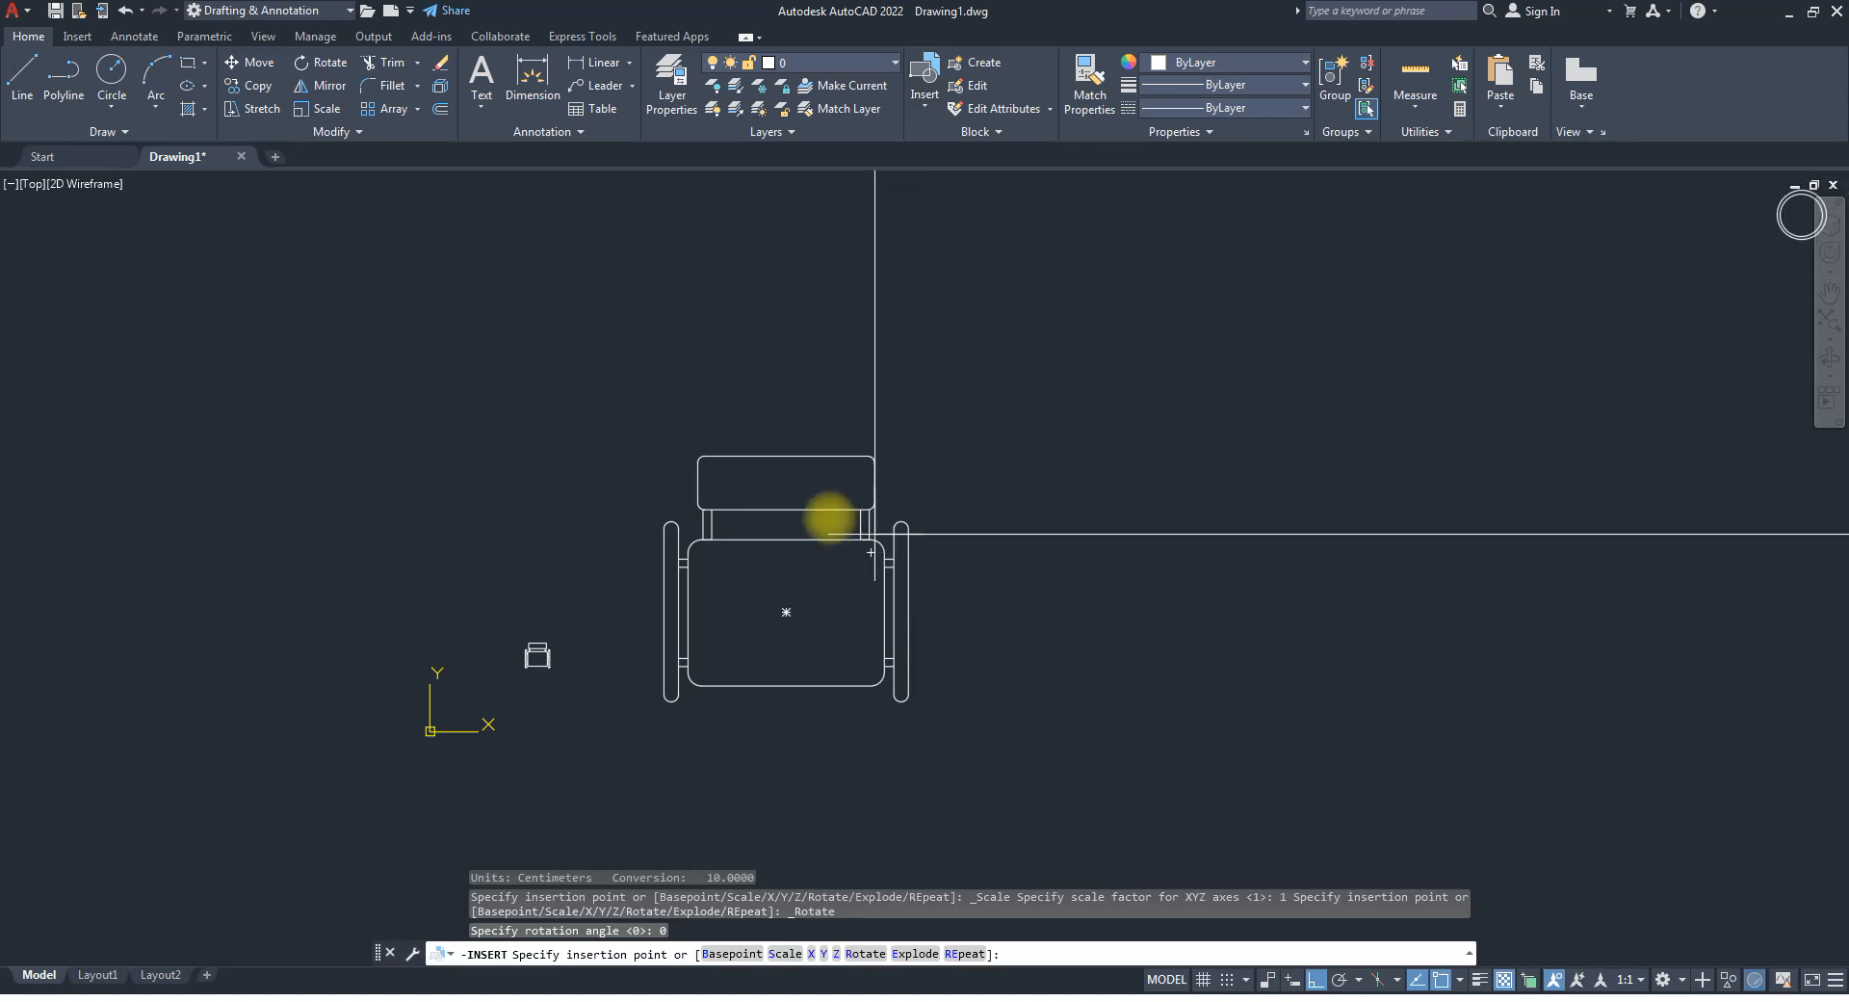
{"action": "scroll", "coordinate": [823, 516], "scroll_direction": "down", "scroll_amount": 4}
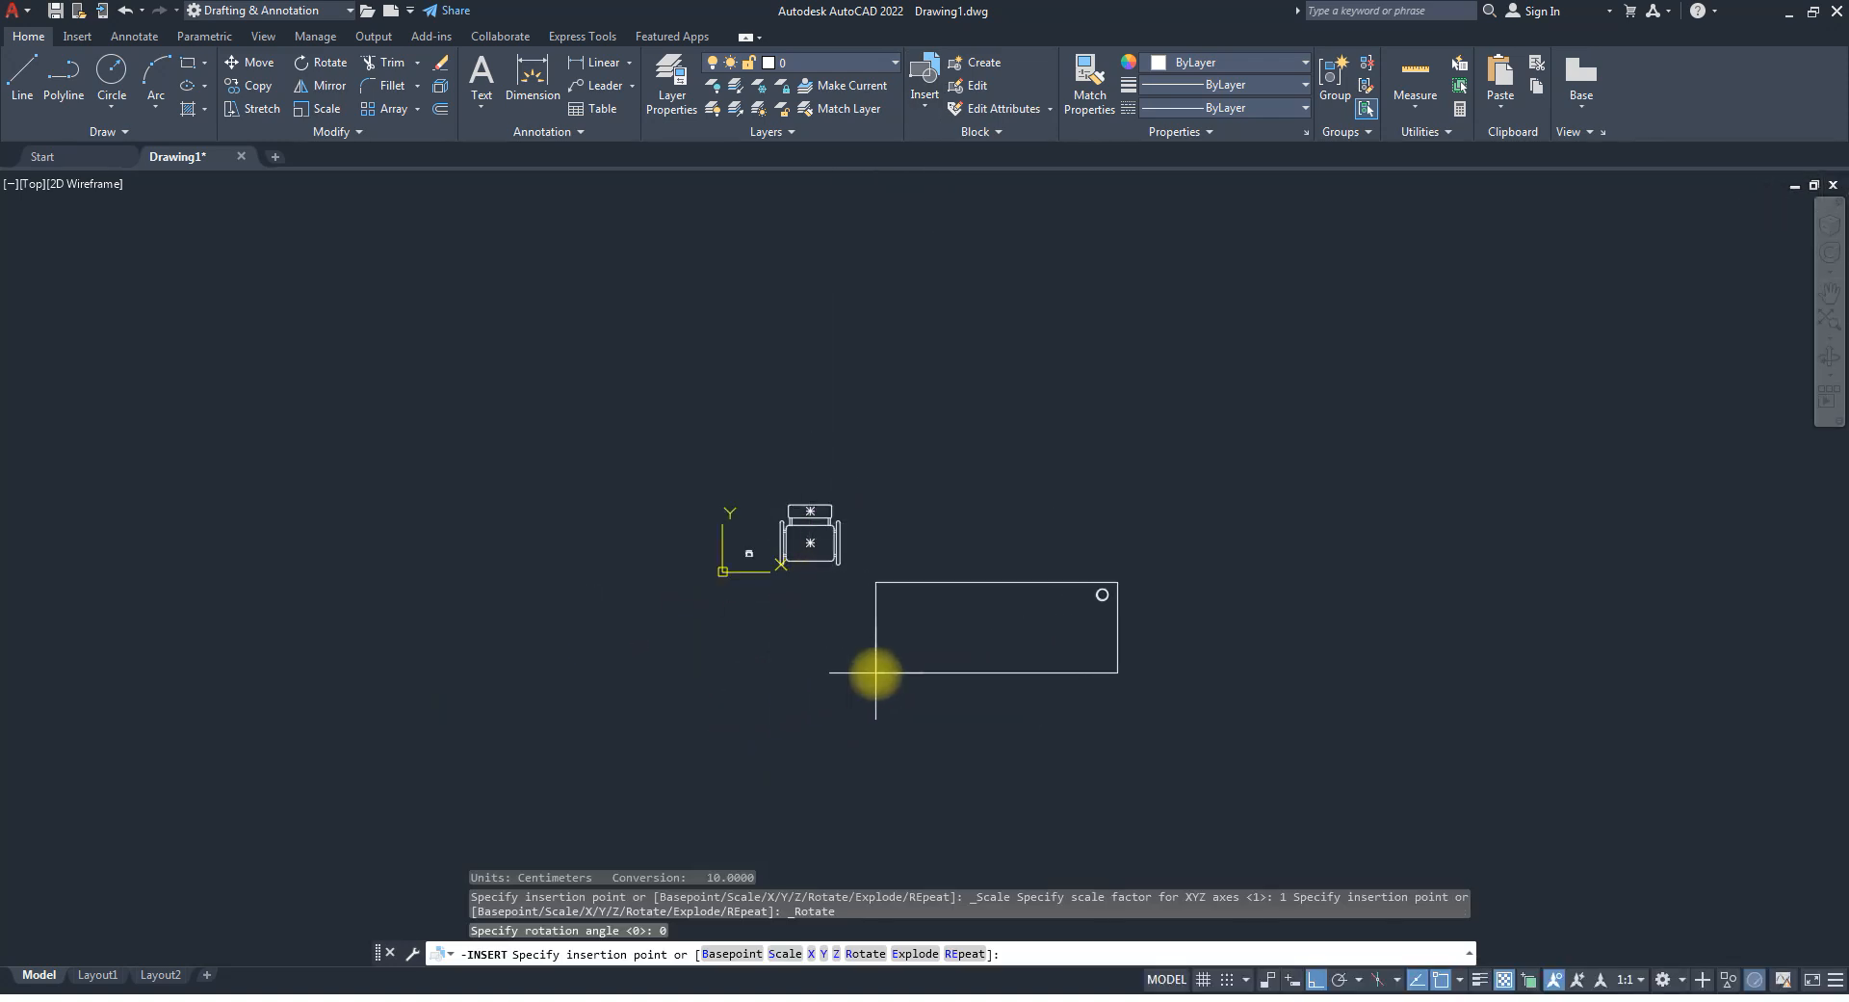
{"action": "scroll", "coordinate": [876, 673], "scroll_direction": "up", "scroll_amount": 6}
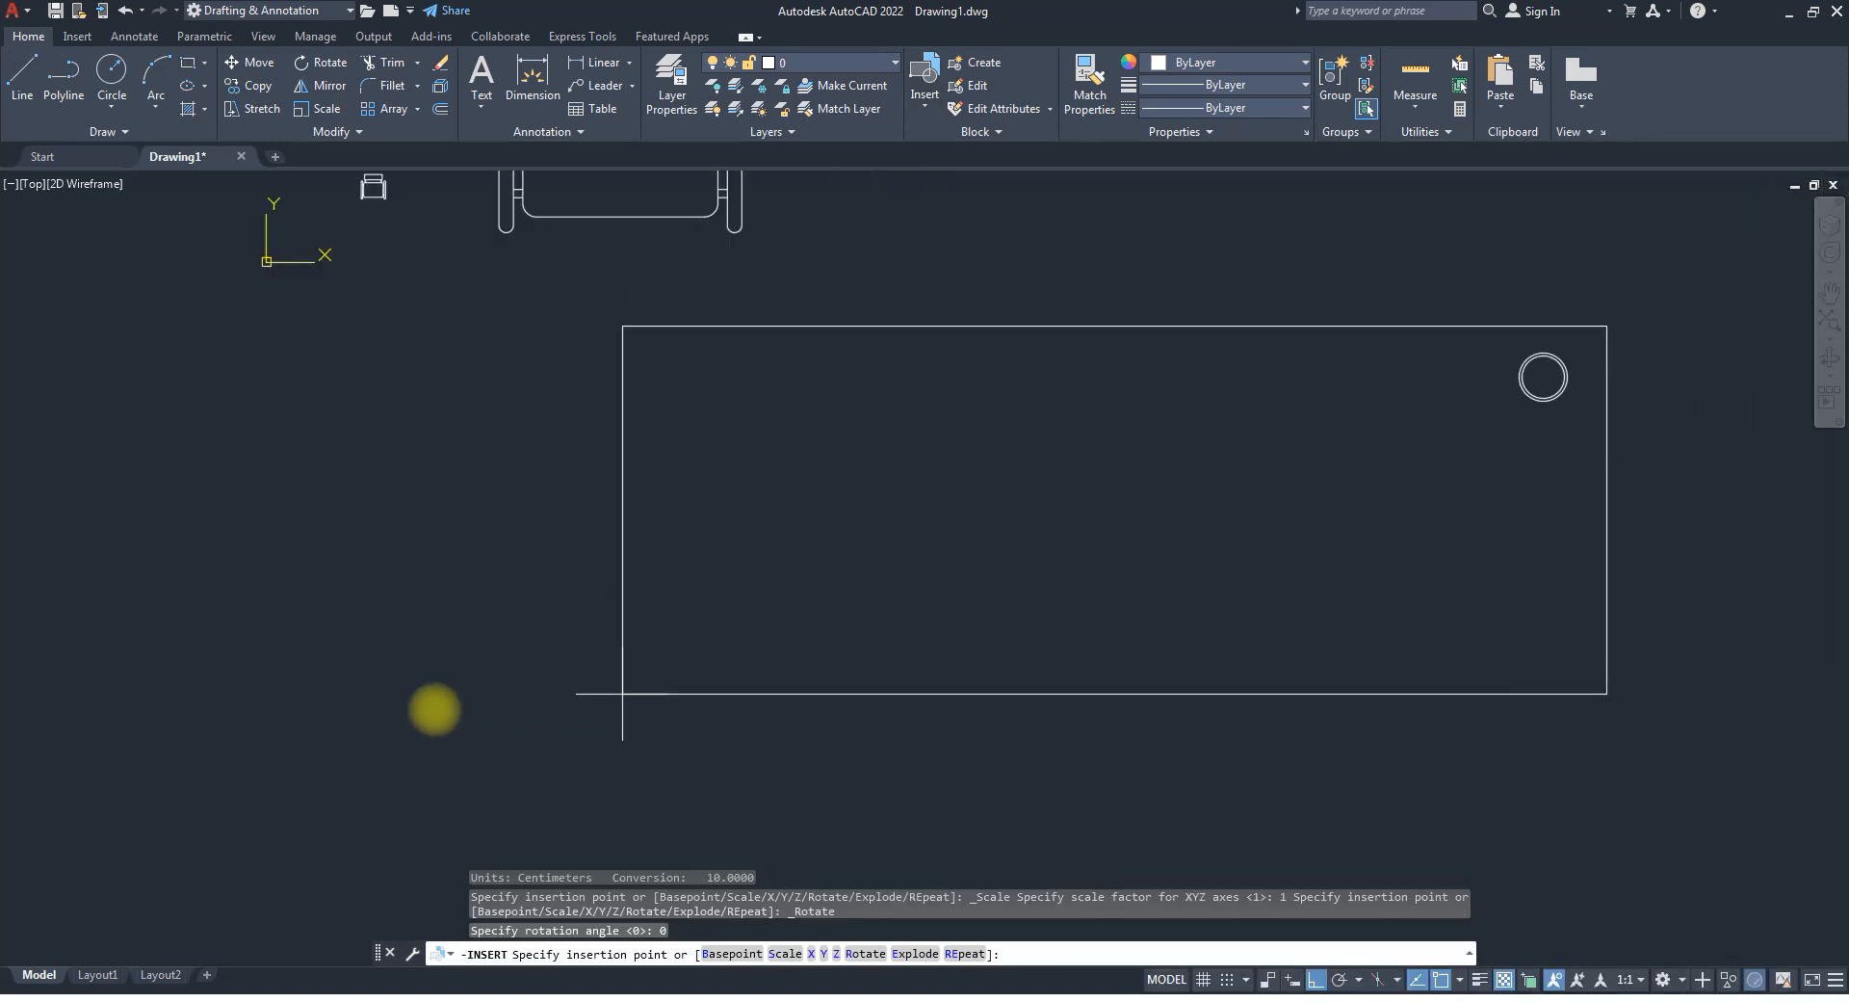
{"action": "left_click", "coordinate": [125, 642]}
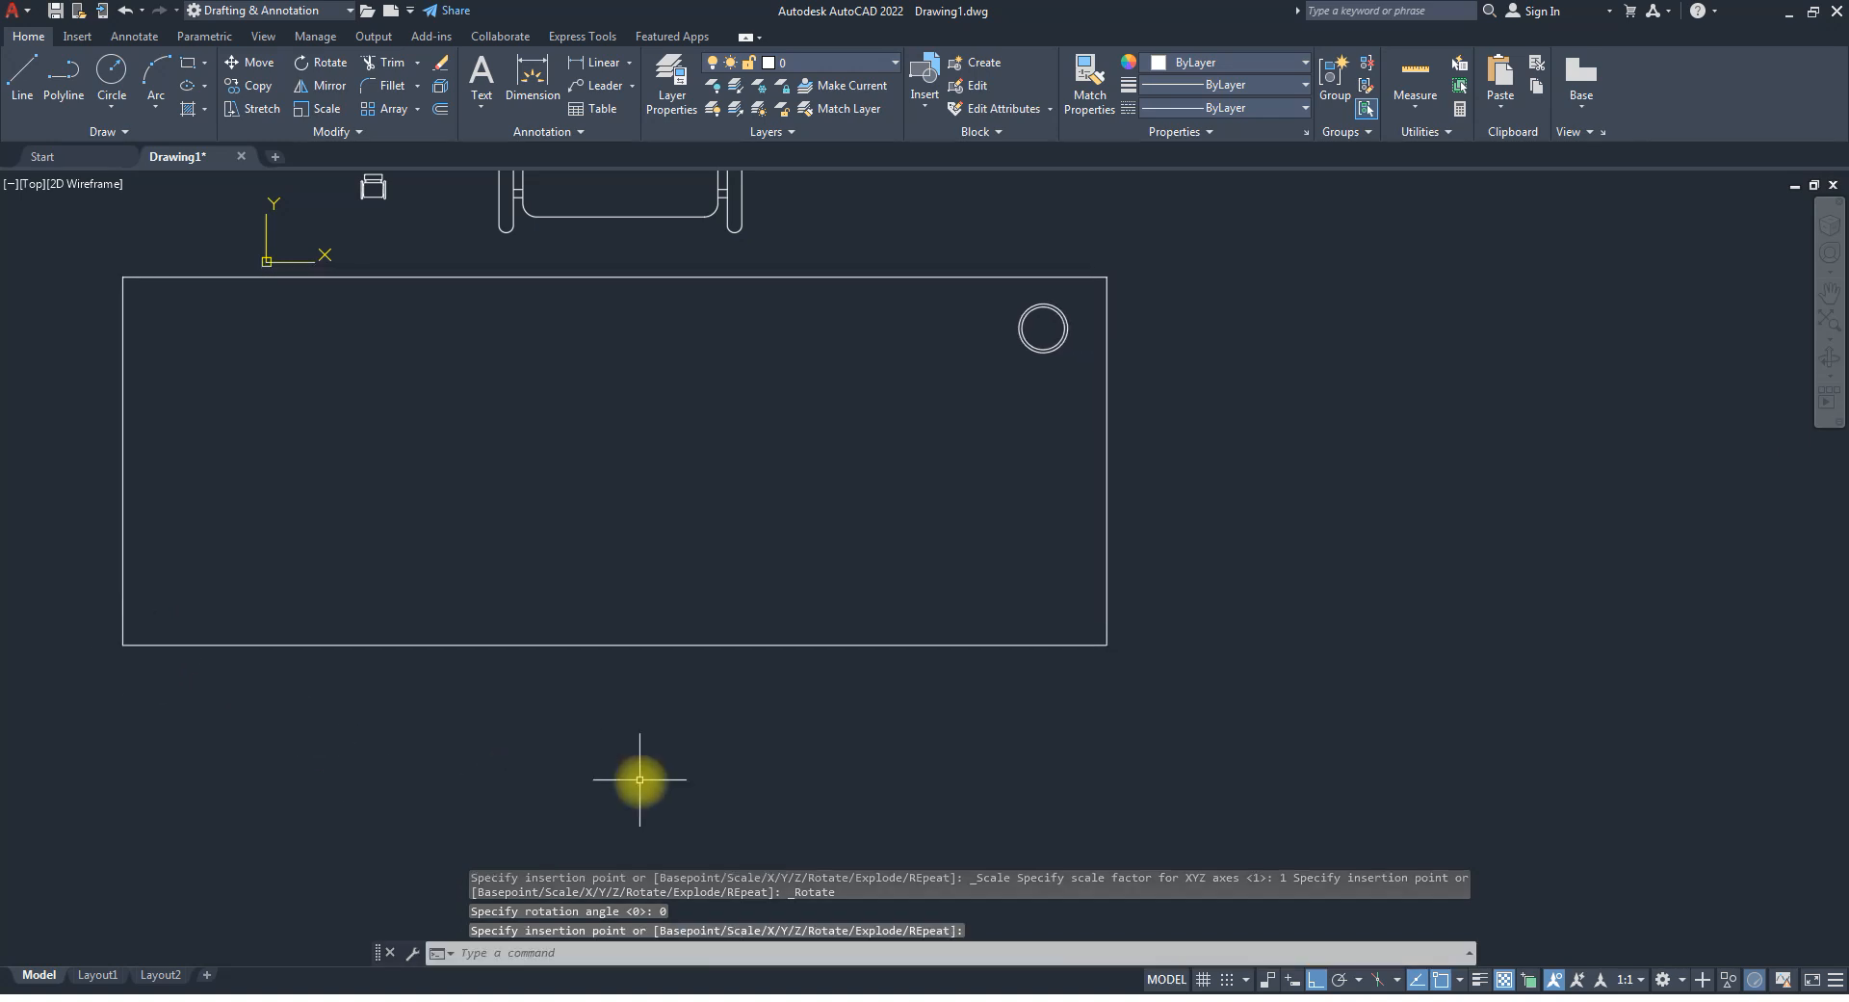
{"action": "scroll", "coordinate": [616, 780], "scroll_direction": "down", "scroll_amount": 4}
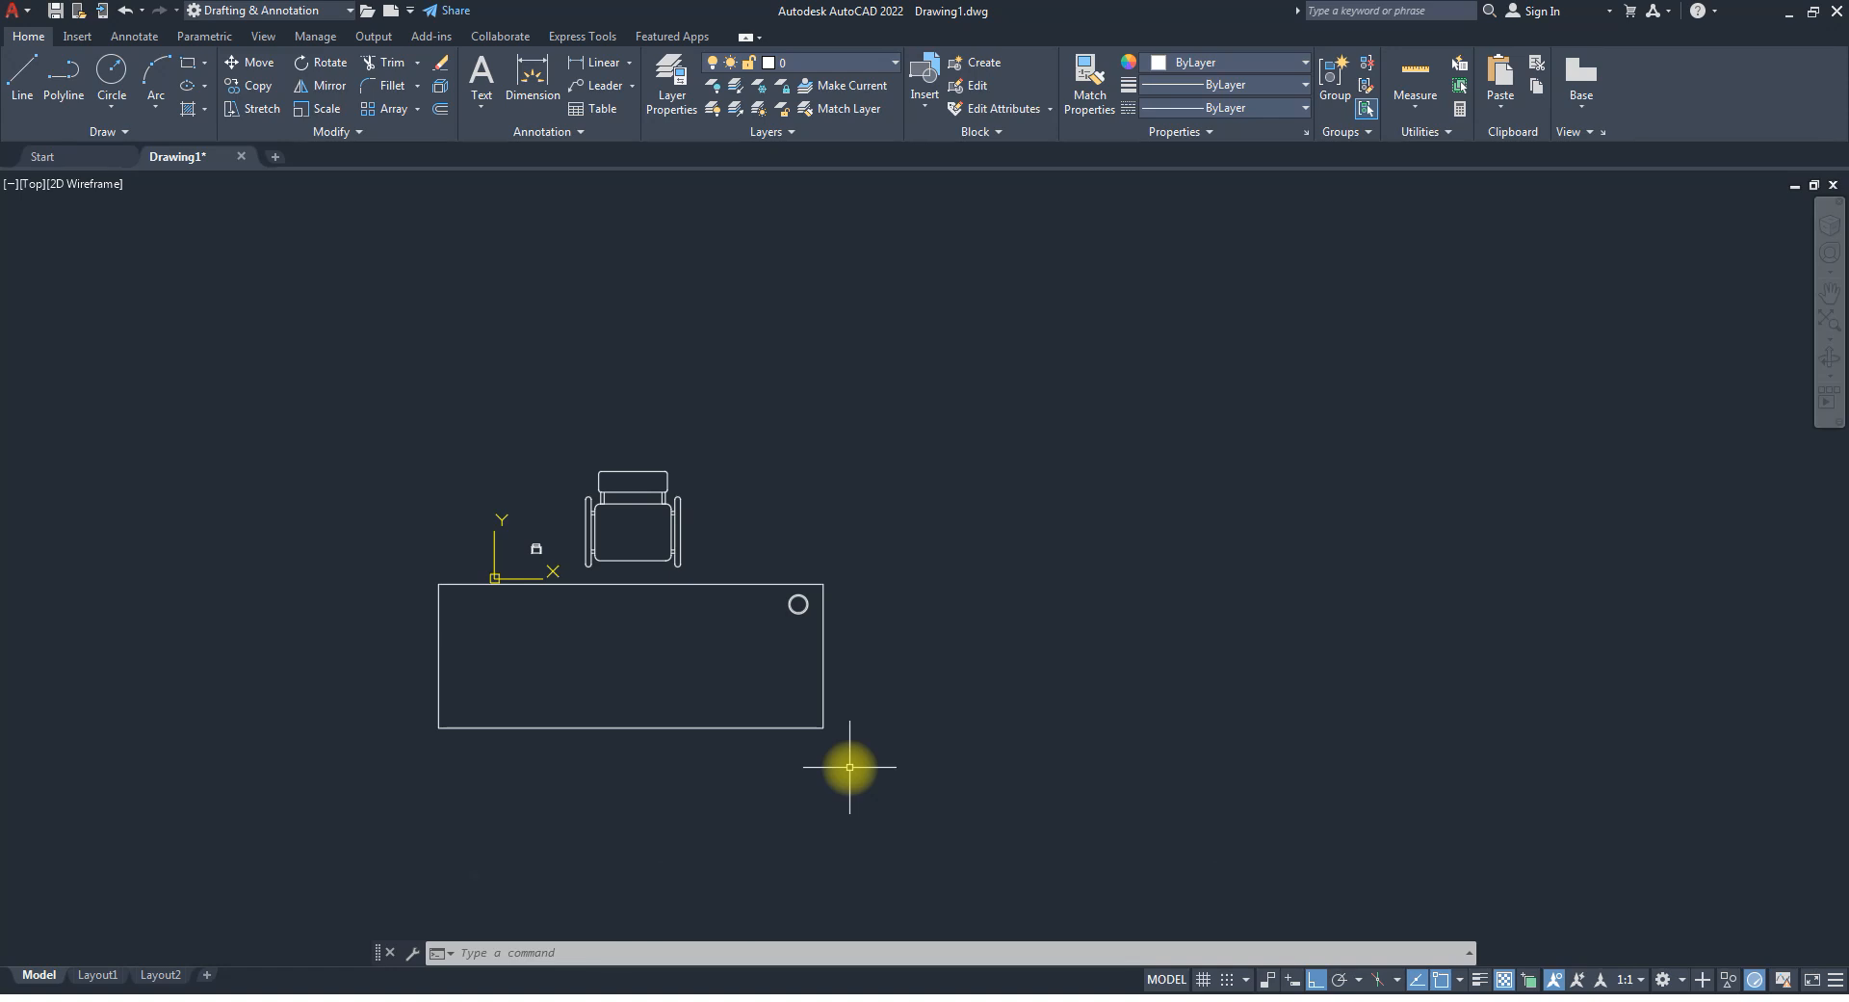
{"action": "left_click", "coordinate": [924, 69]}
{"action": "left_click", "coordinate": [1064, 268]}
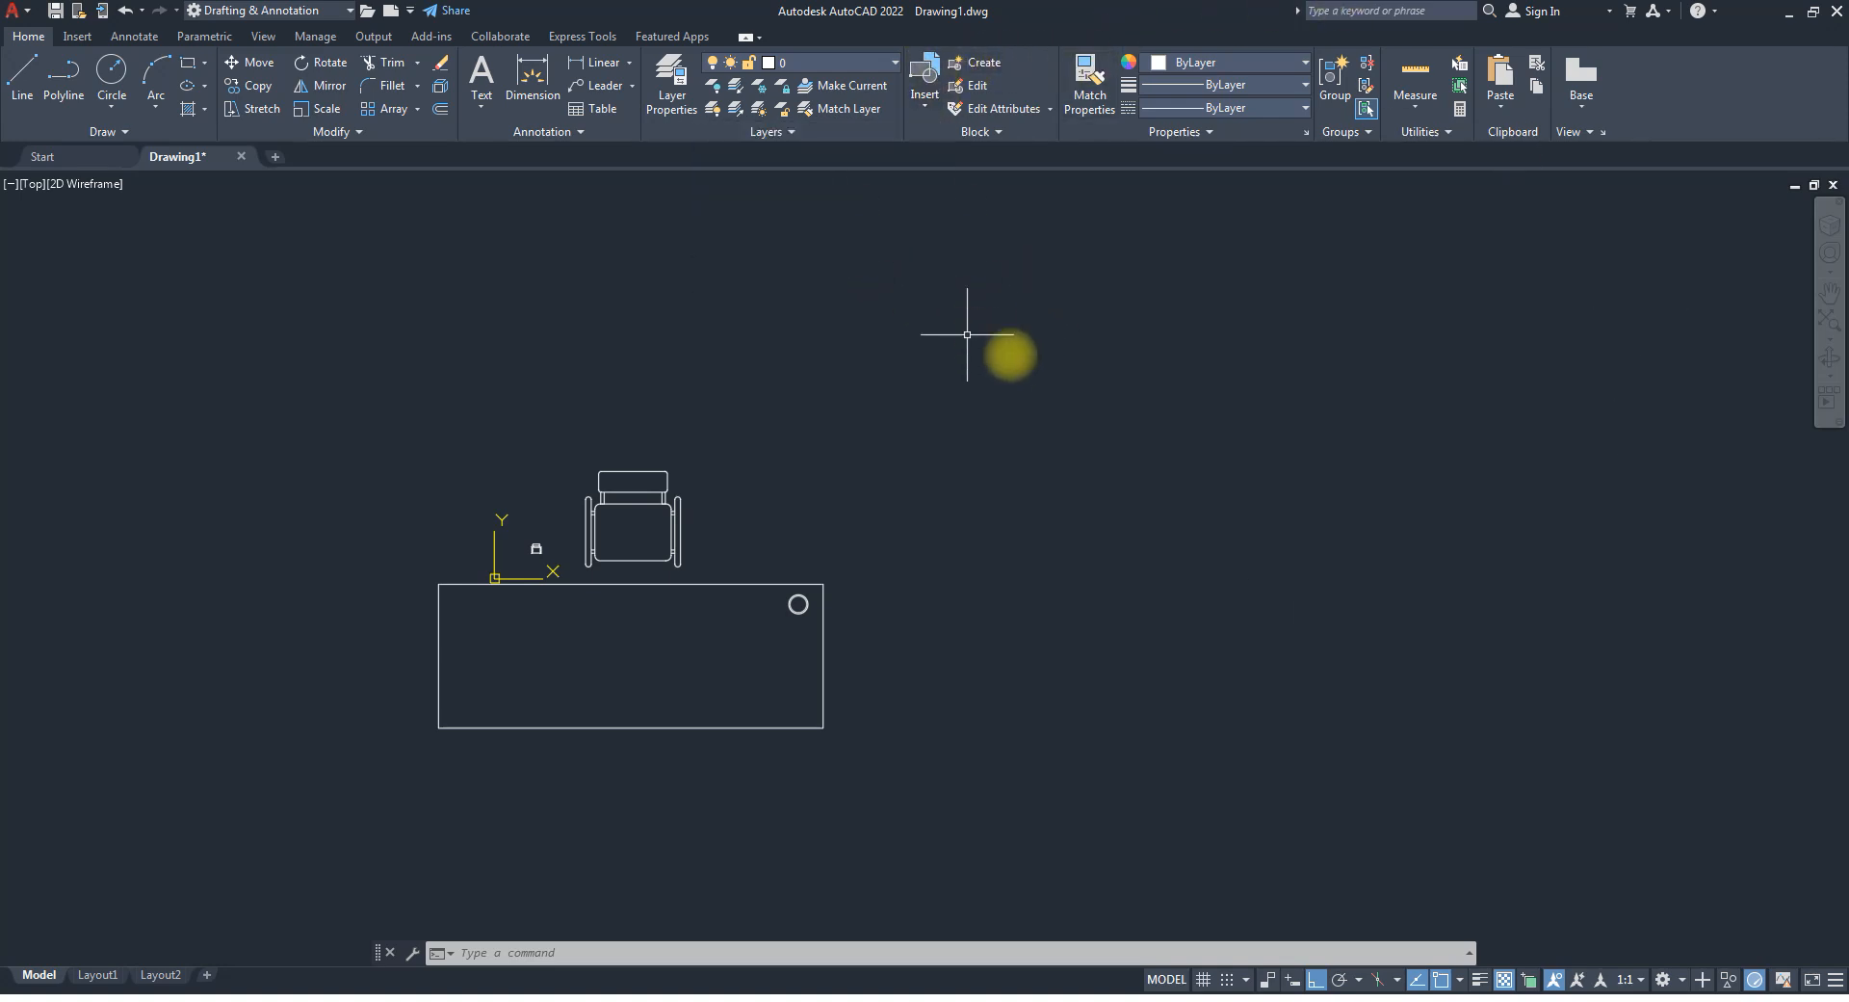
{"action": "type", "text": "insert"}
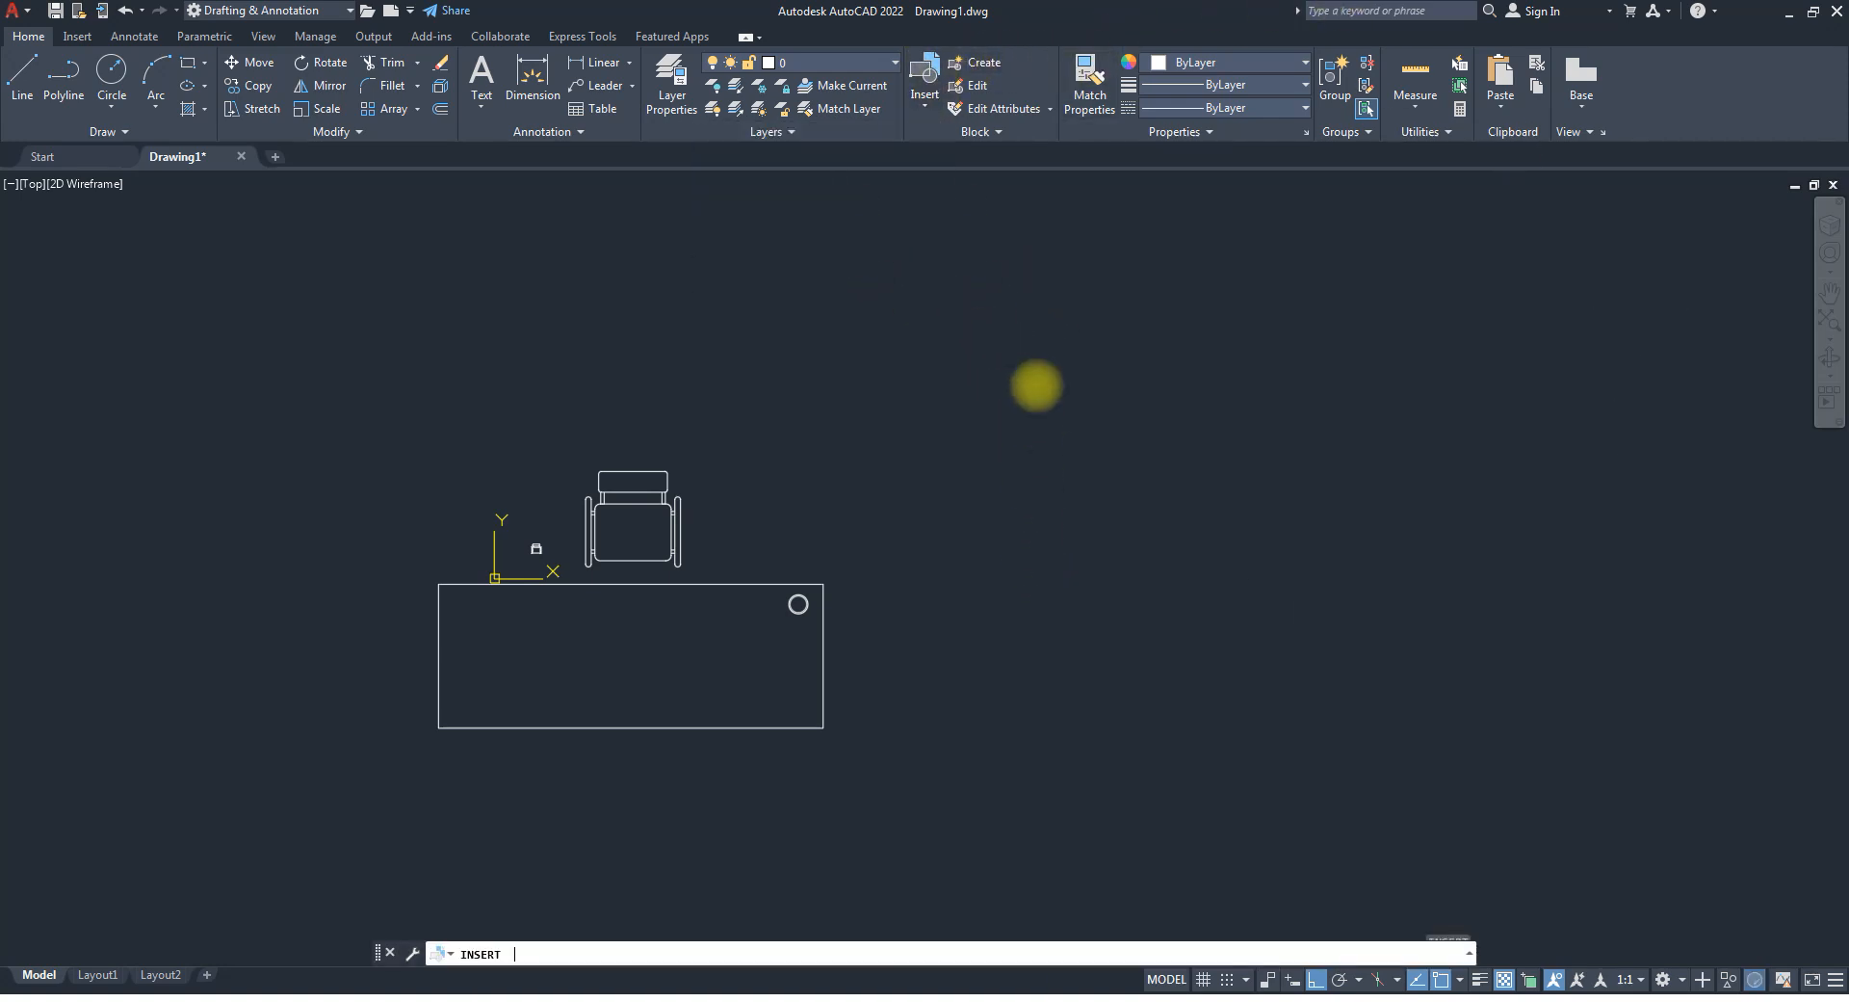
{"action": "key", "text": "Return"}
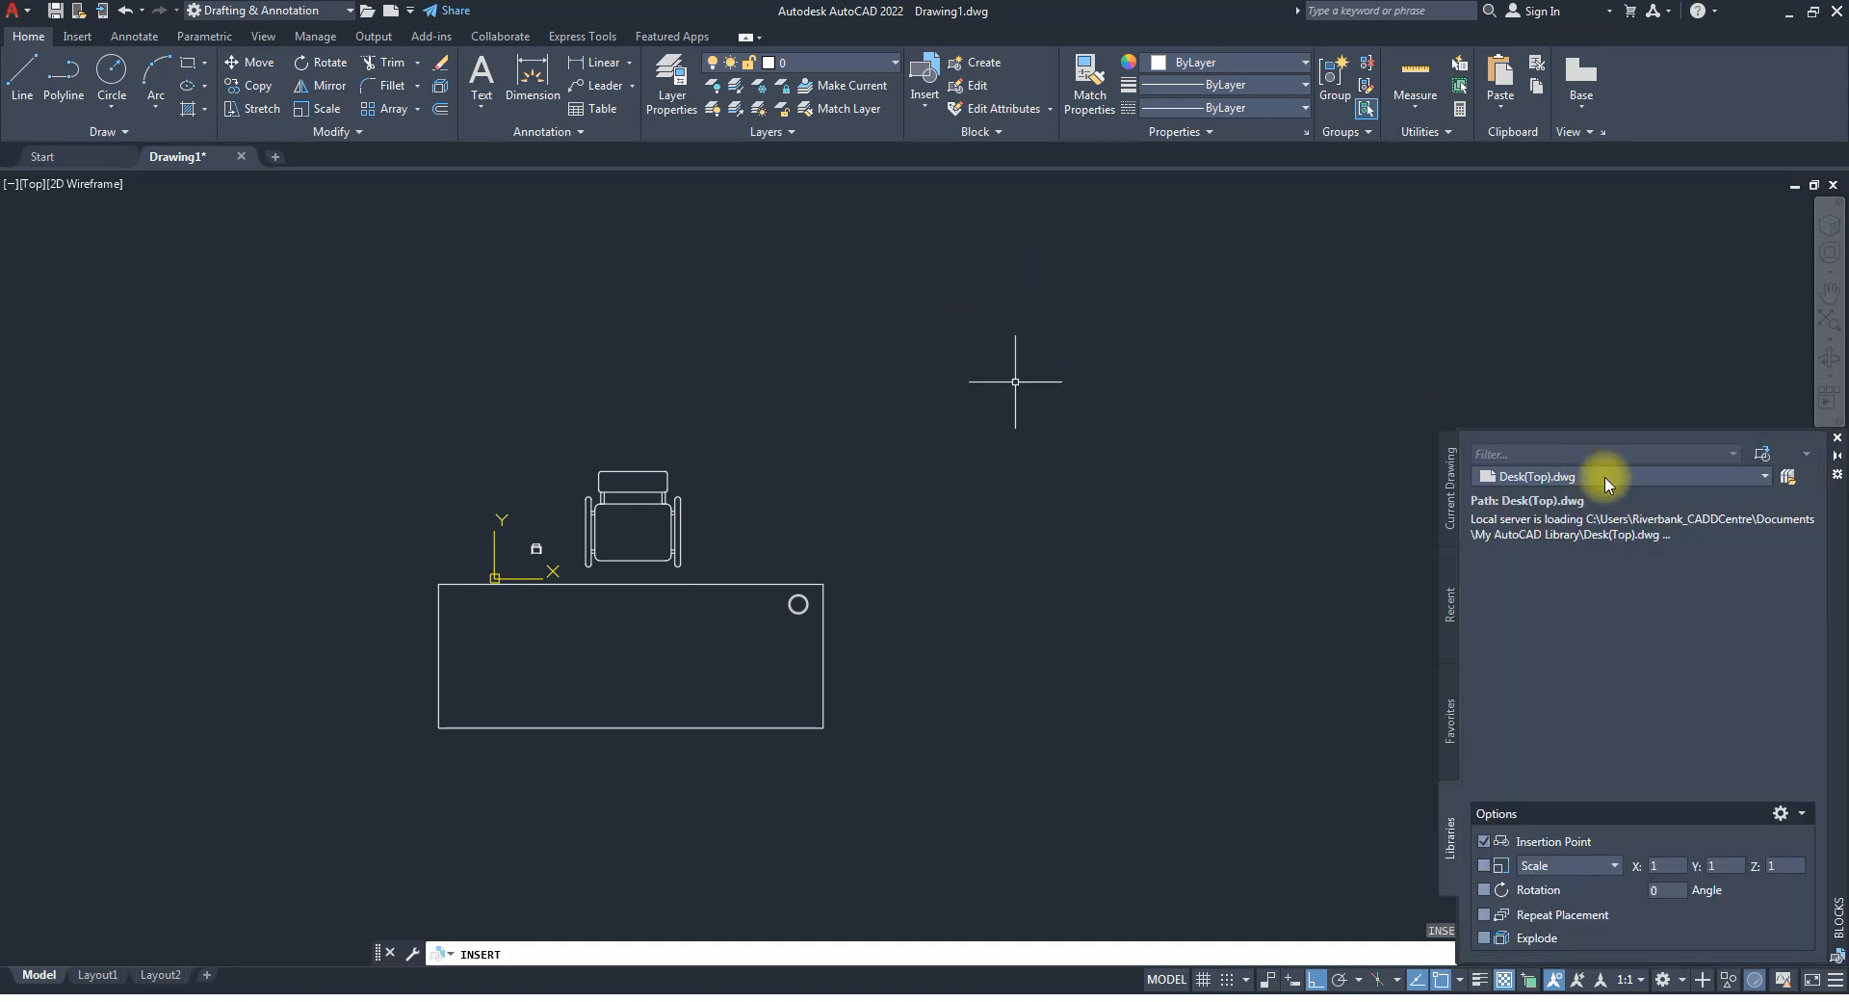
{"action": "left_click", "coordinate": [1837, 440]}
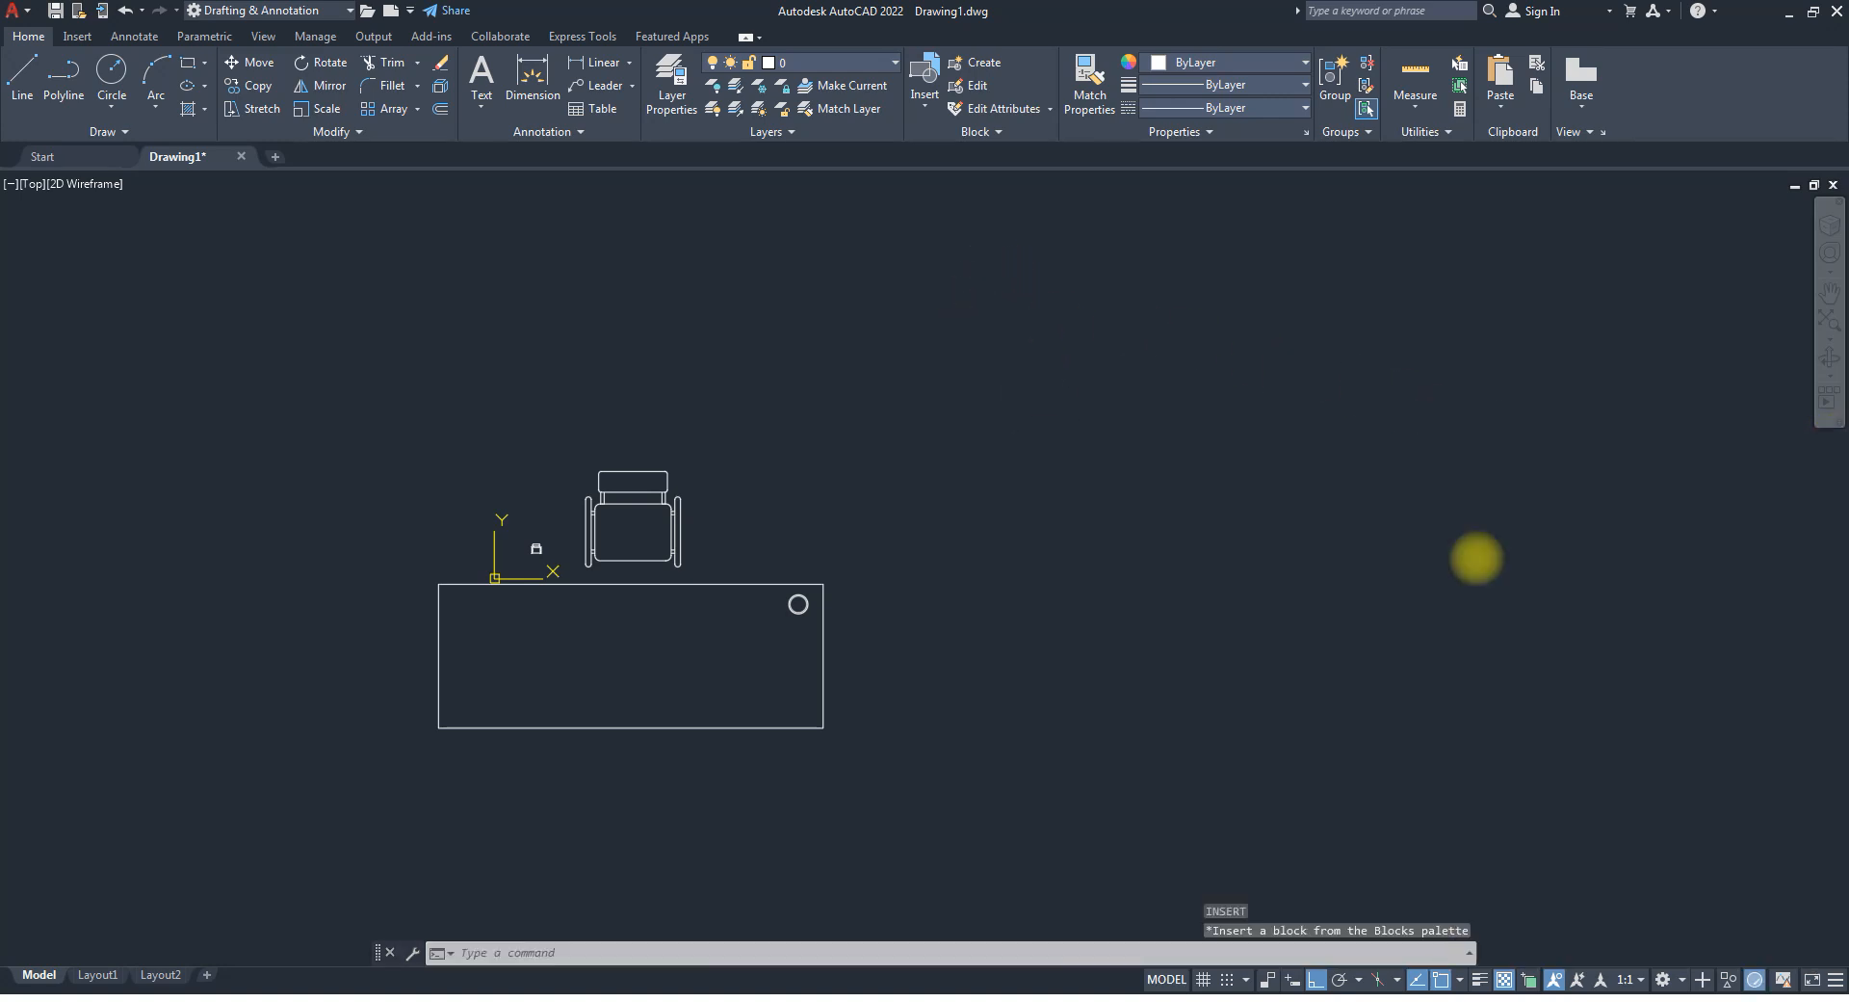
{"action": "left_click", "coordinate": [1131, 489]}
{"action": "key", "text": "Escape"}
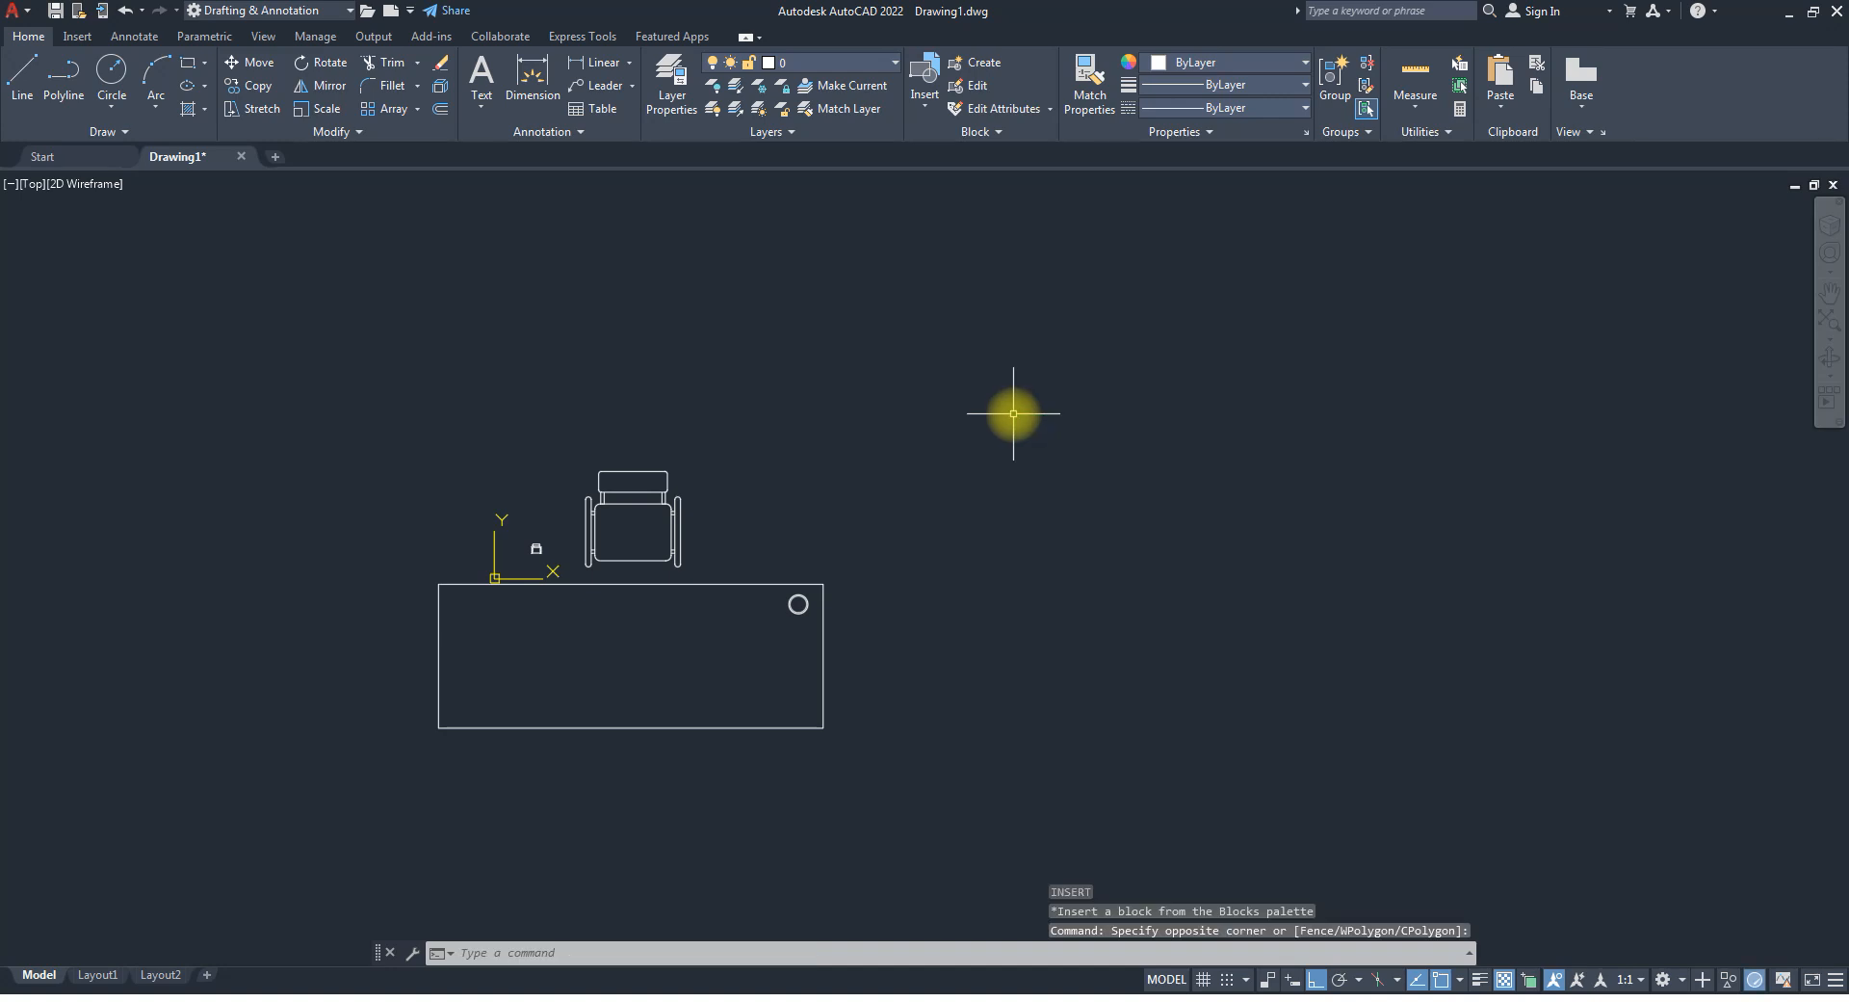
{"action": "key", "text": "Escape"}
Start the Insert command and check which block libraries are available.
{"action": "type", "text": "i"}
{"action": "key", "text": "Return"}
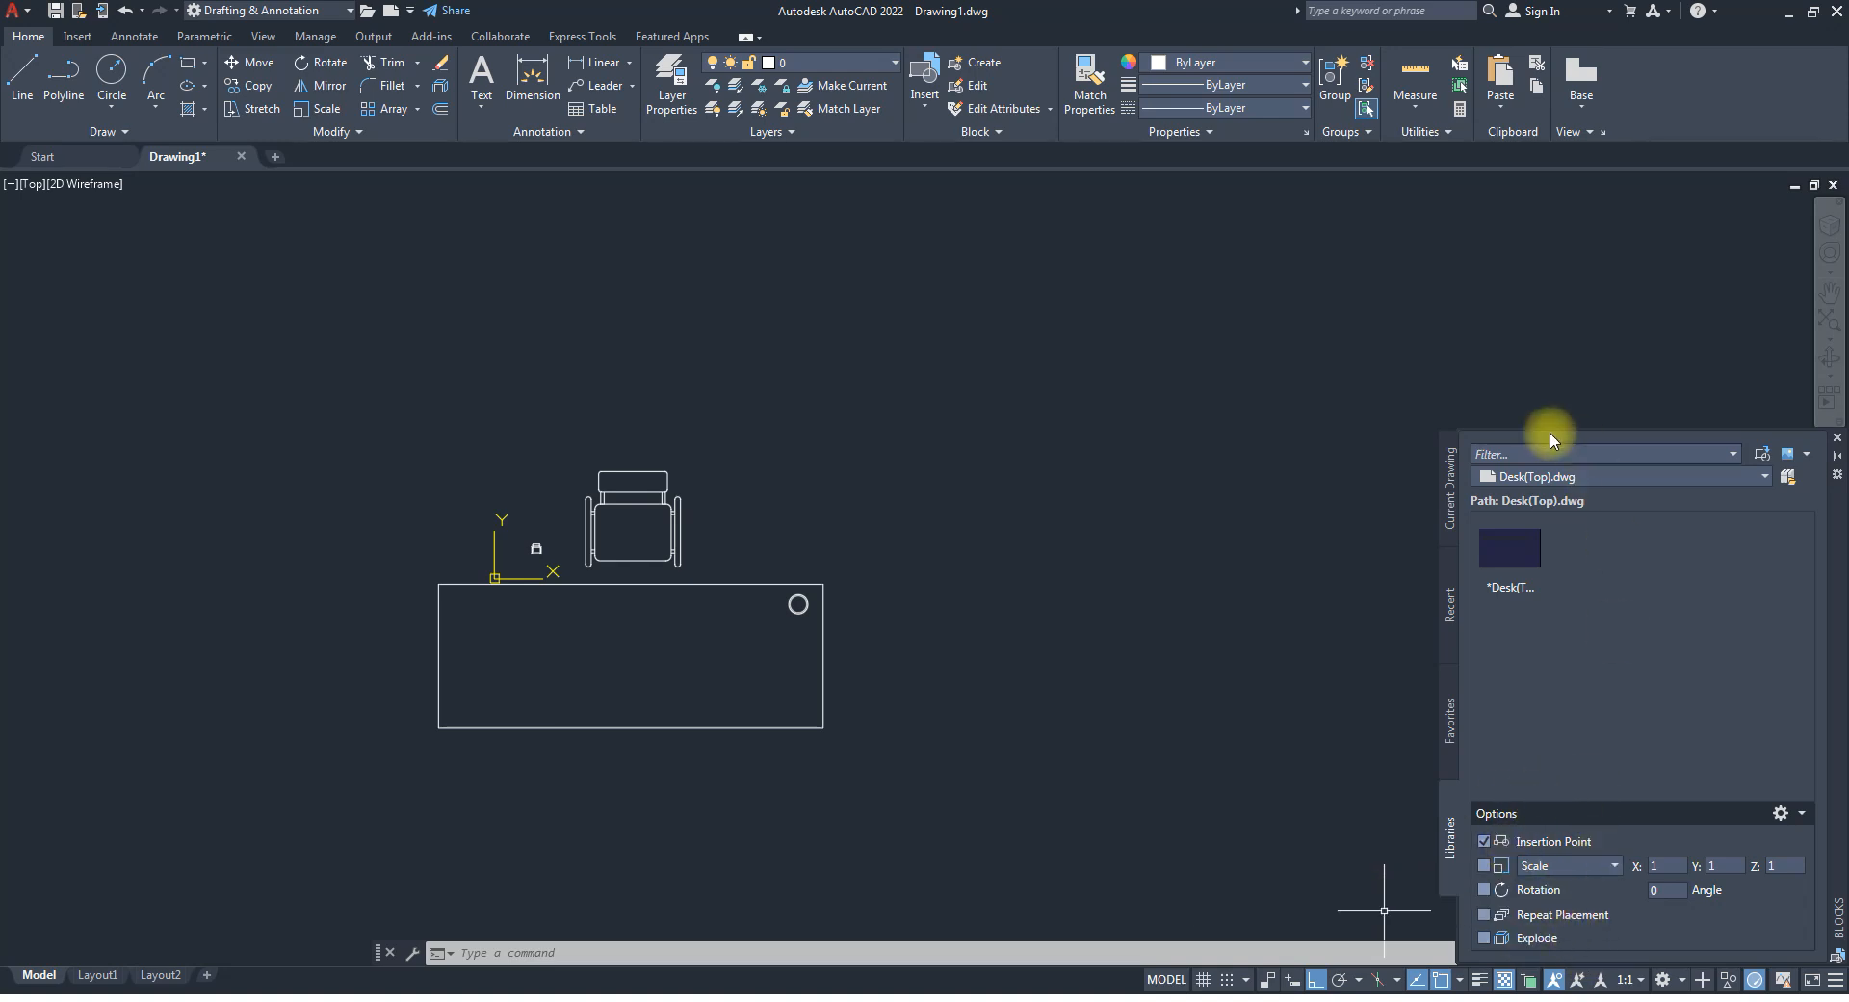
{"action": "left_click", "coordinate": [1757, 476]}
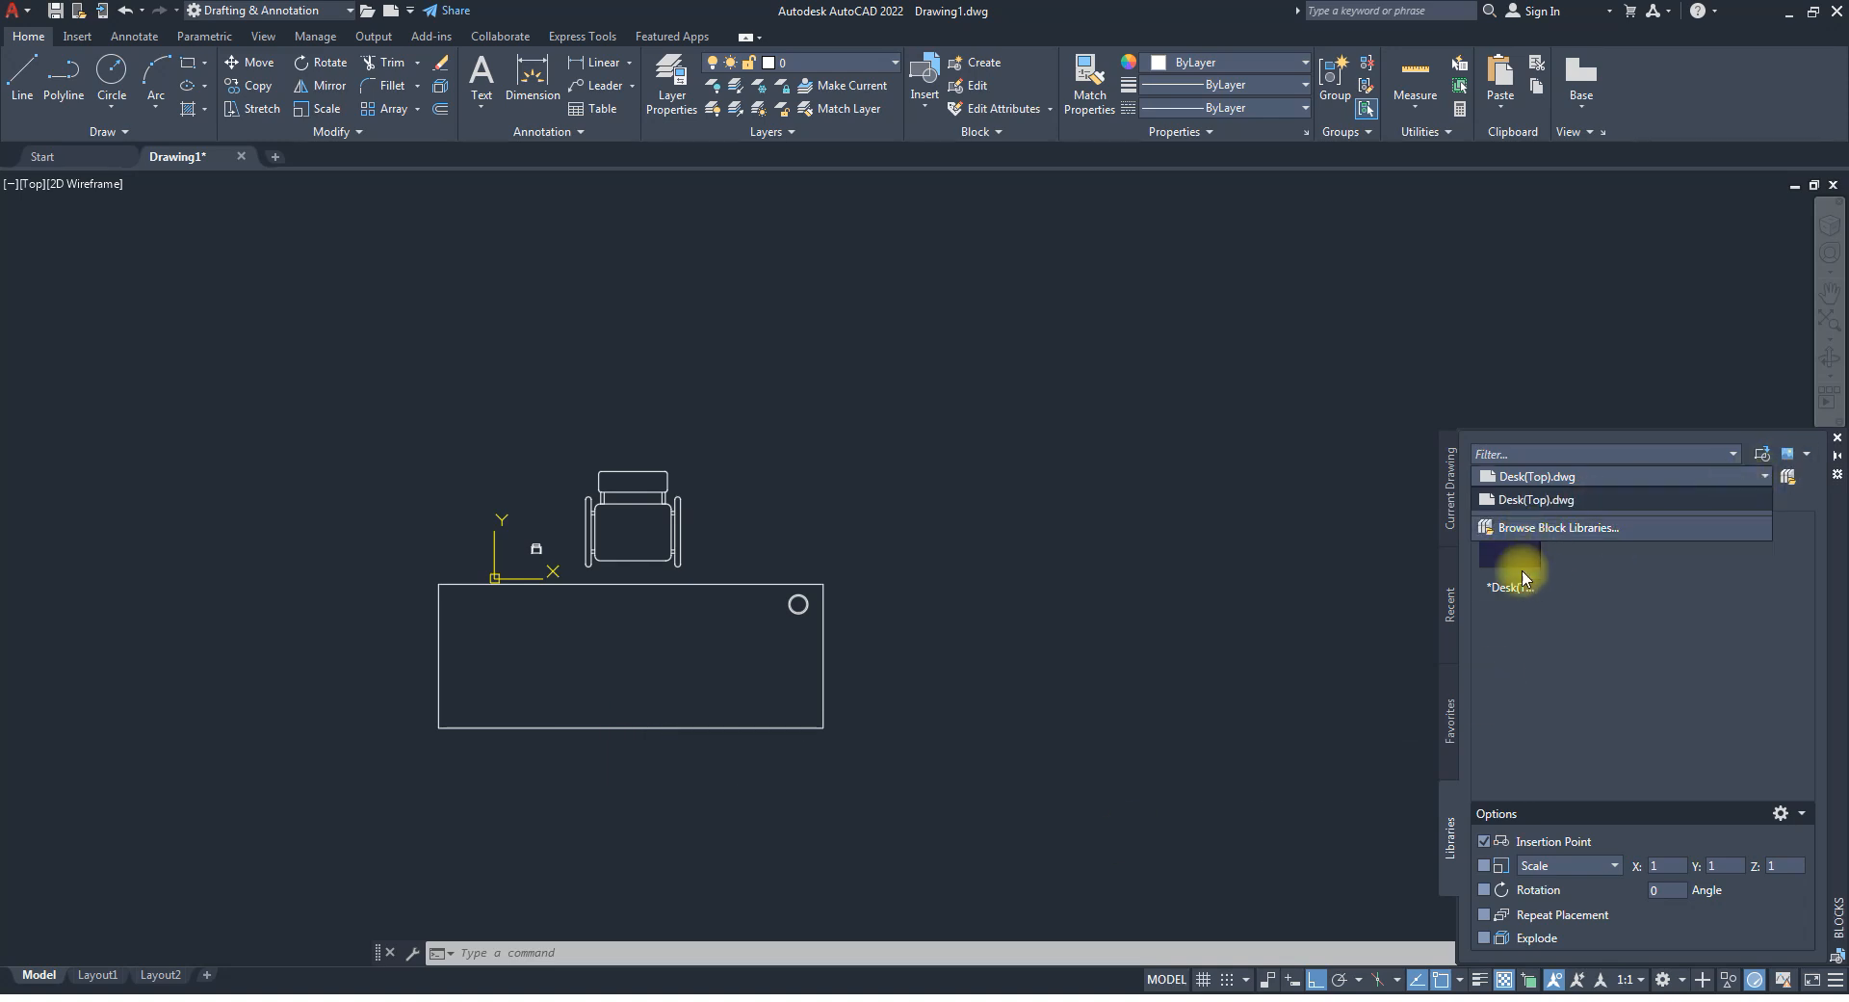
{"action": "left_click", "coordinate": [1663, 658]}
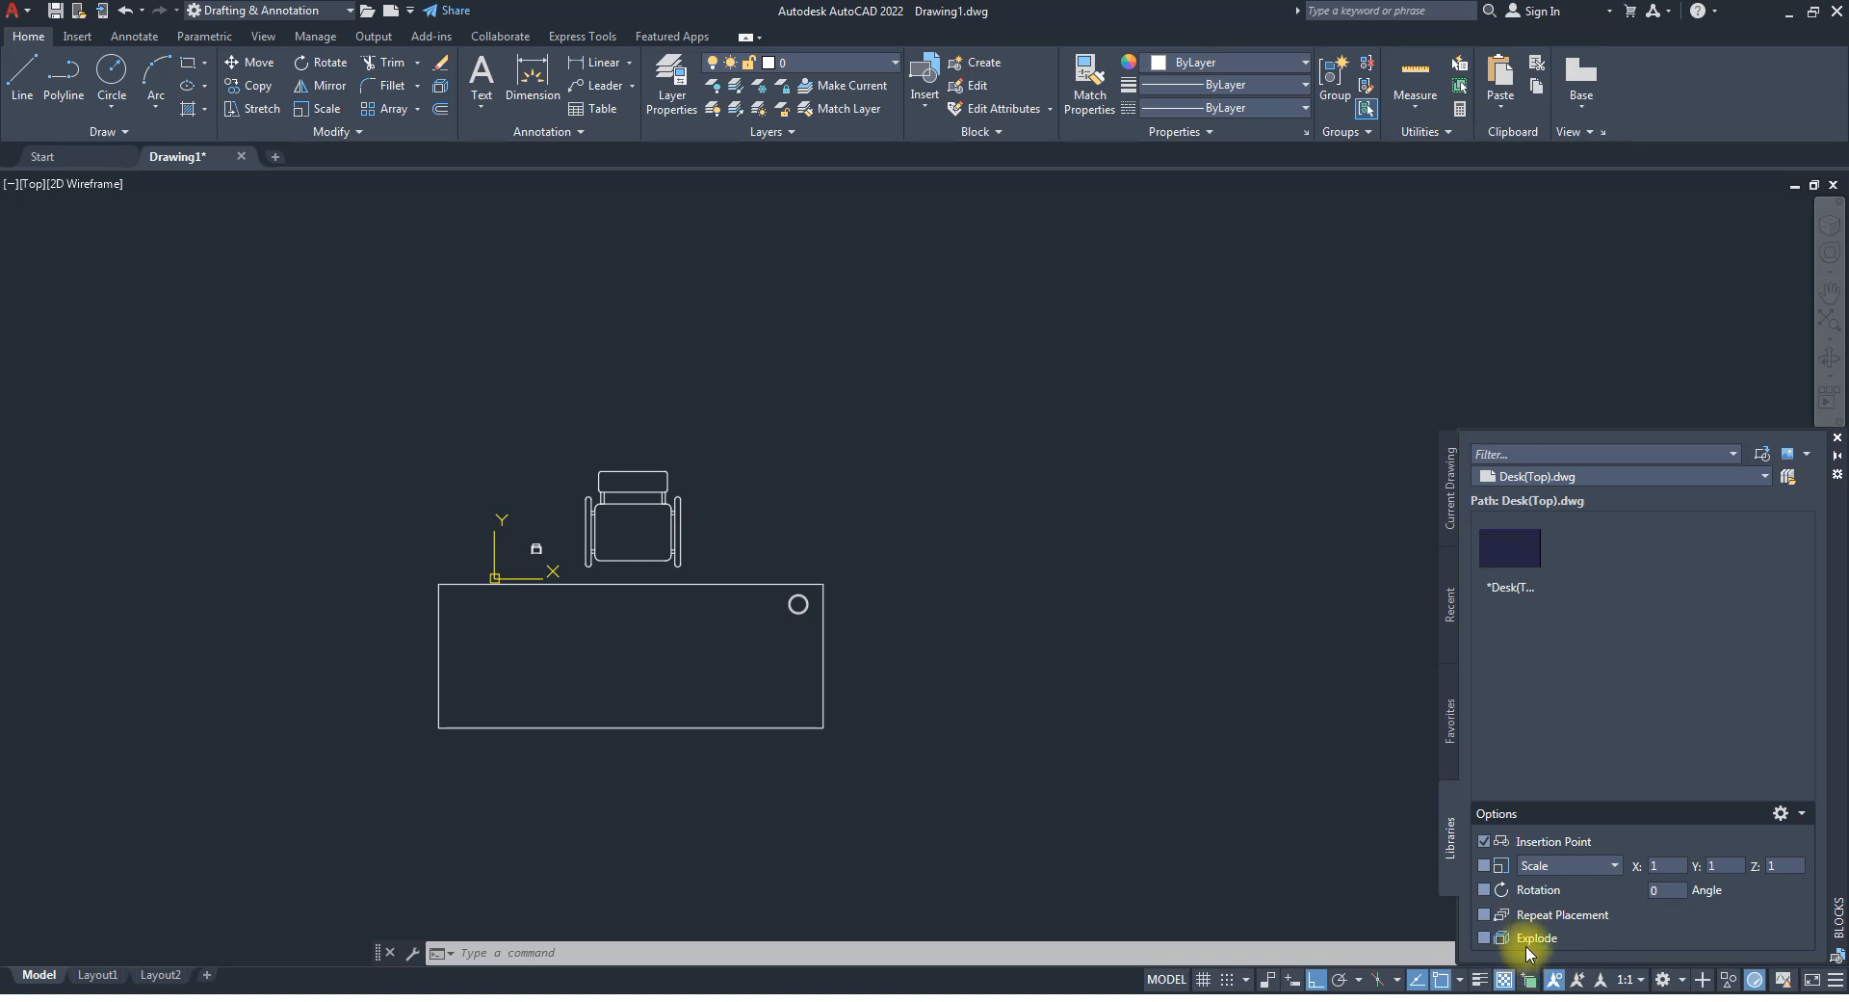
Try to insert the Desk(Top) block from the Desk(Top).dwg library.
{"action": "left_click", "coordinate": [1506, 555]}
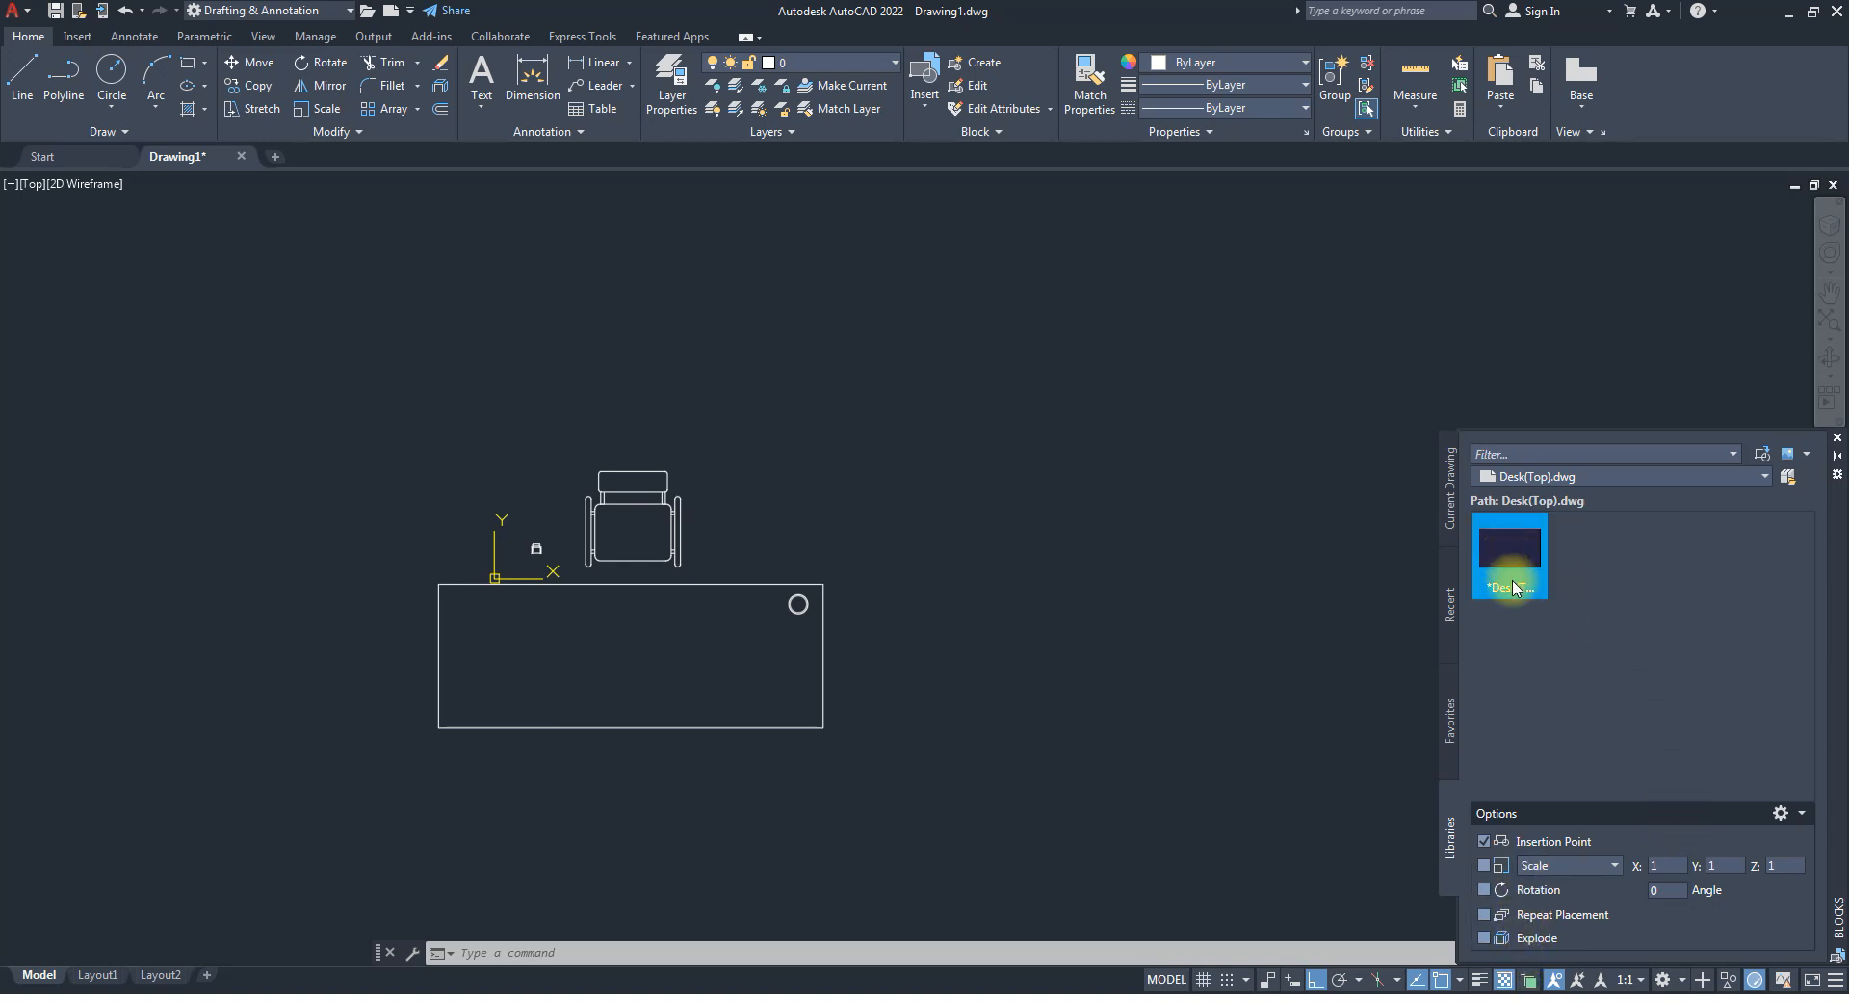
{"action": "left_click", "coordinate": [1704, 454]}
{"action": "left_click", "coordinate": [1568, 485]}
{"action": "left_click", "coordinate": [1625, 636]}
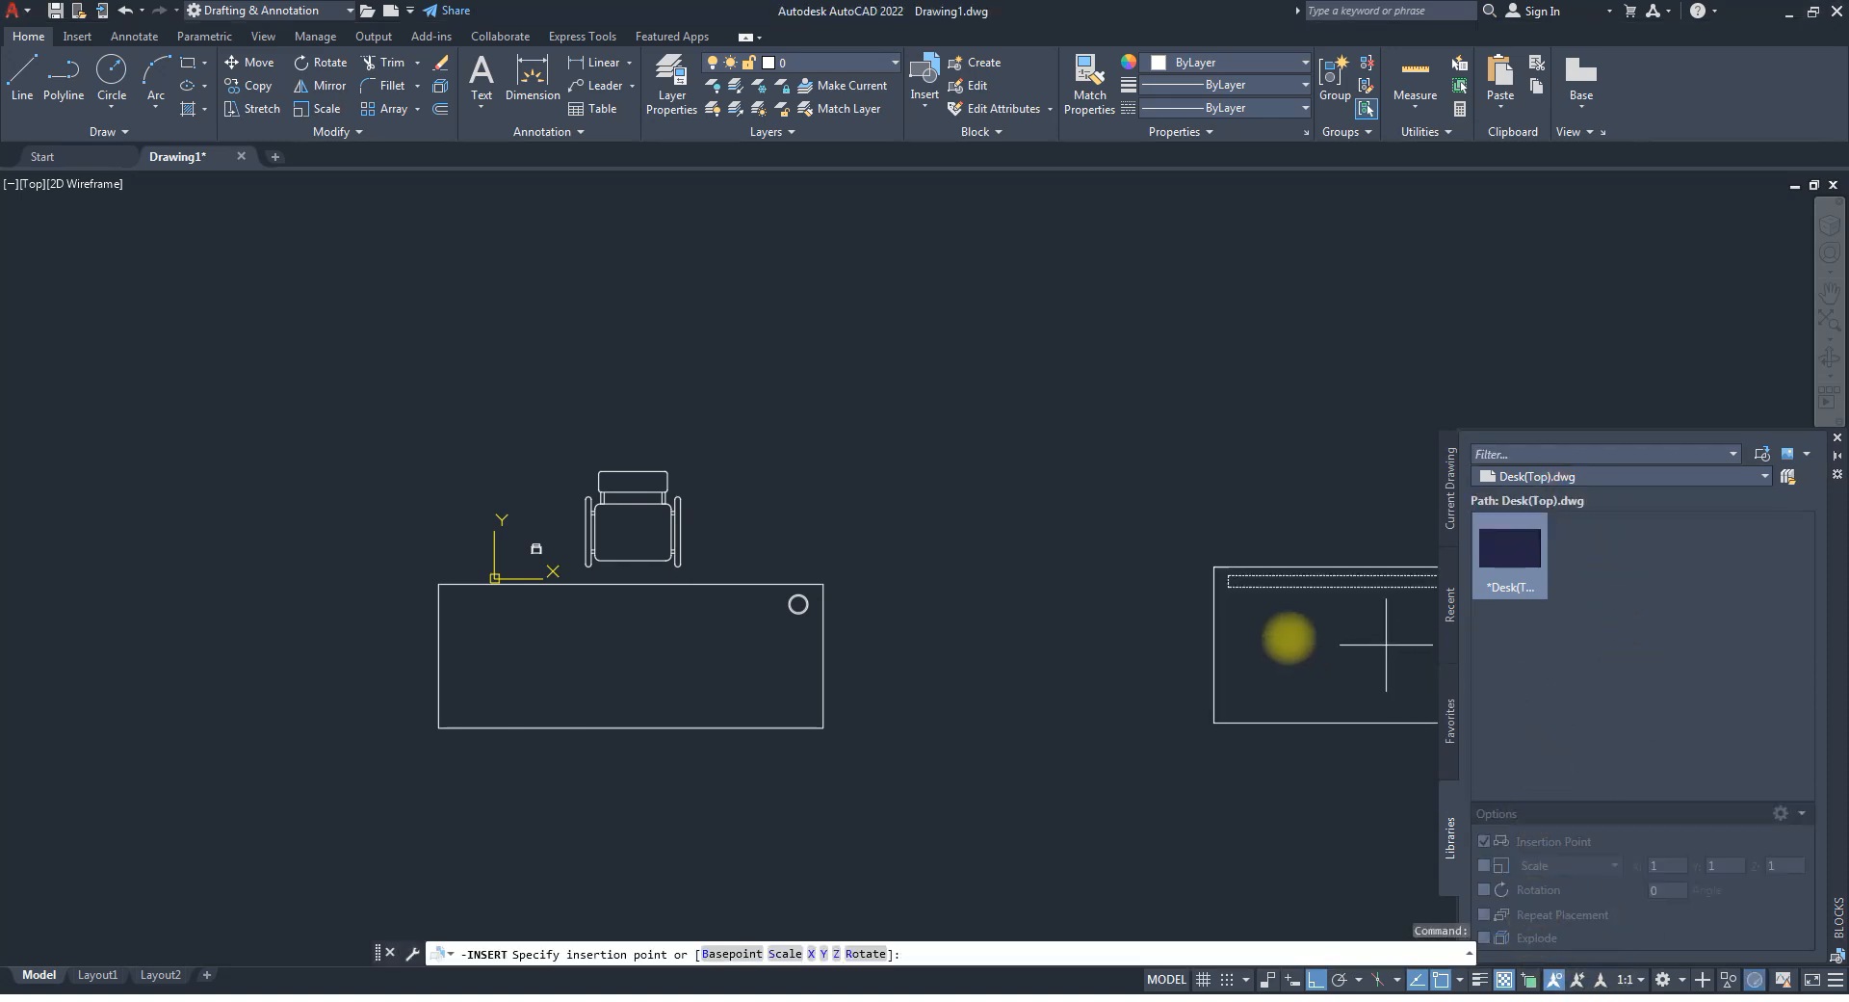
Look through the recent and favorite blocks, show the current drawing's blocks, and cancel the pending library block insertion.
{"action": "left_click", "coordinate": [1447, 617]}
{"action": "left_click", "coordinate": [1454, 749]}
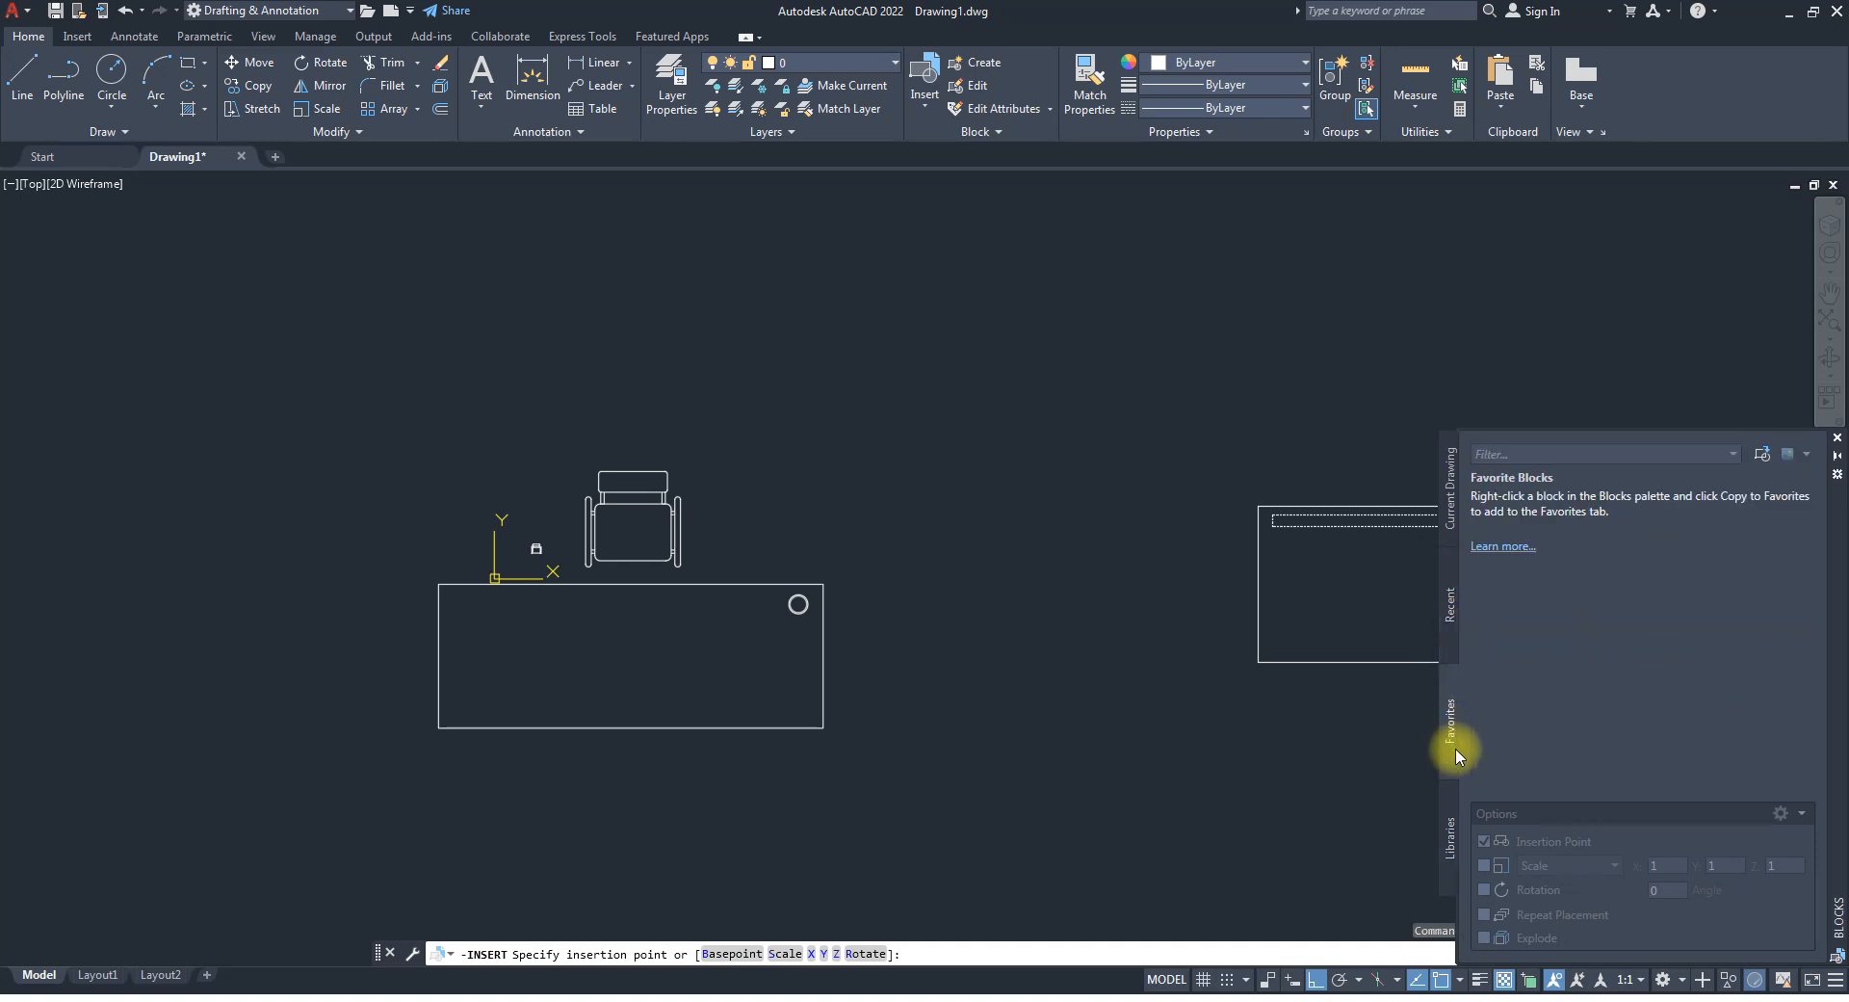
{"action": "left_click", "coordinate": [1450, 515]}
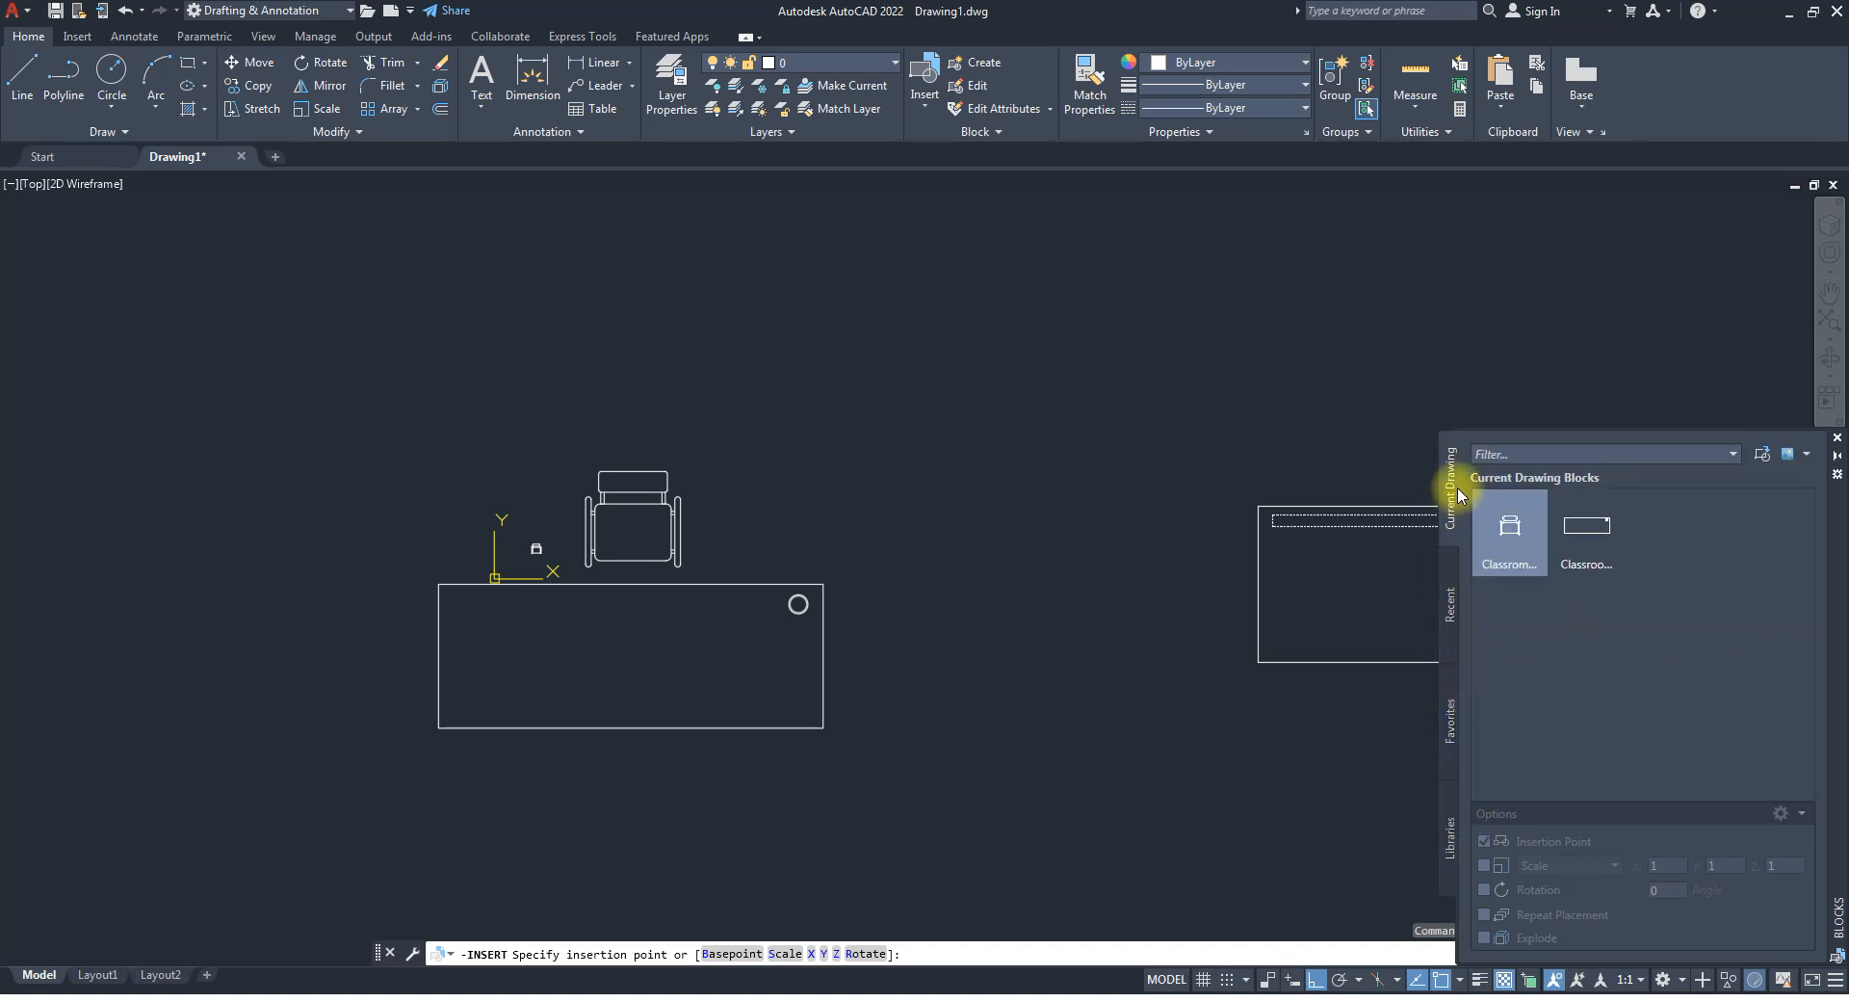
{"action": "key", "text": "Escape"}
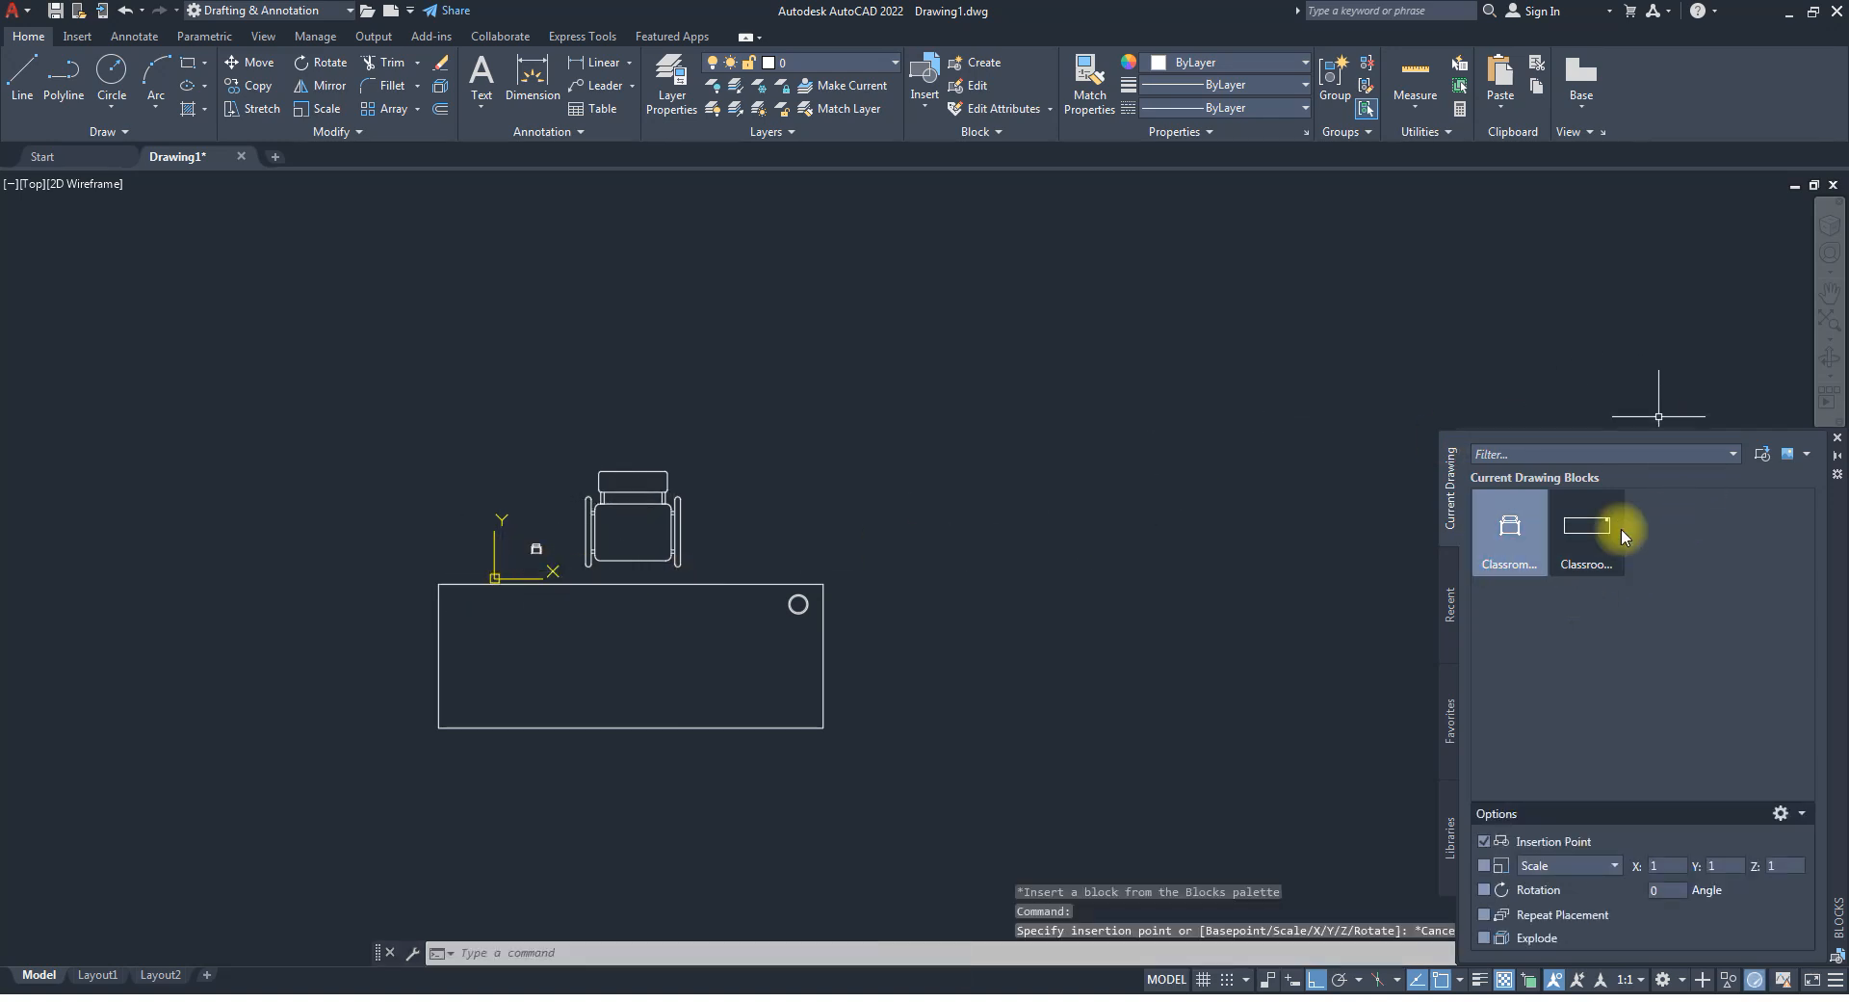
{"action": "left_click", "coordinate": [1510, 545]}
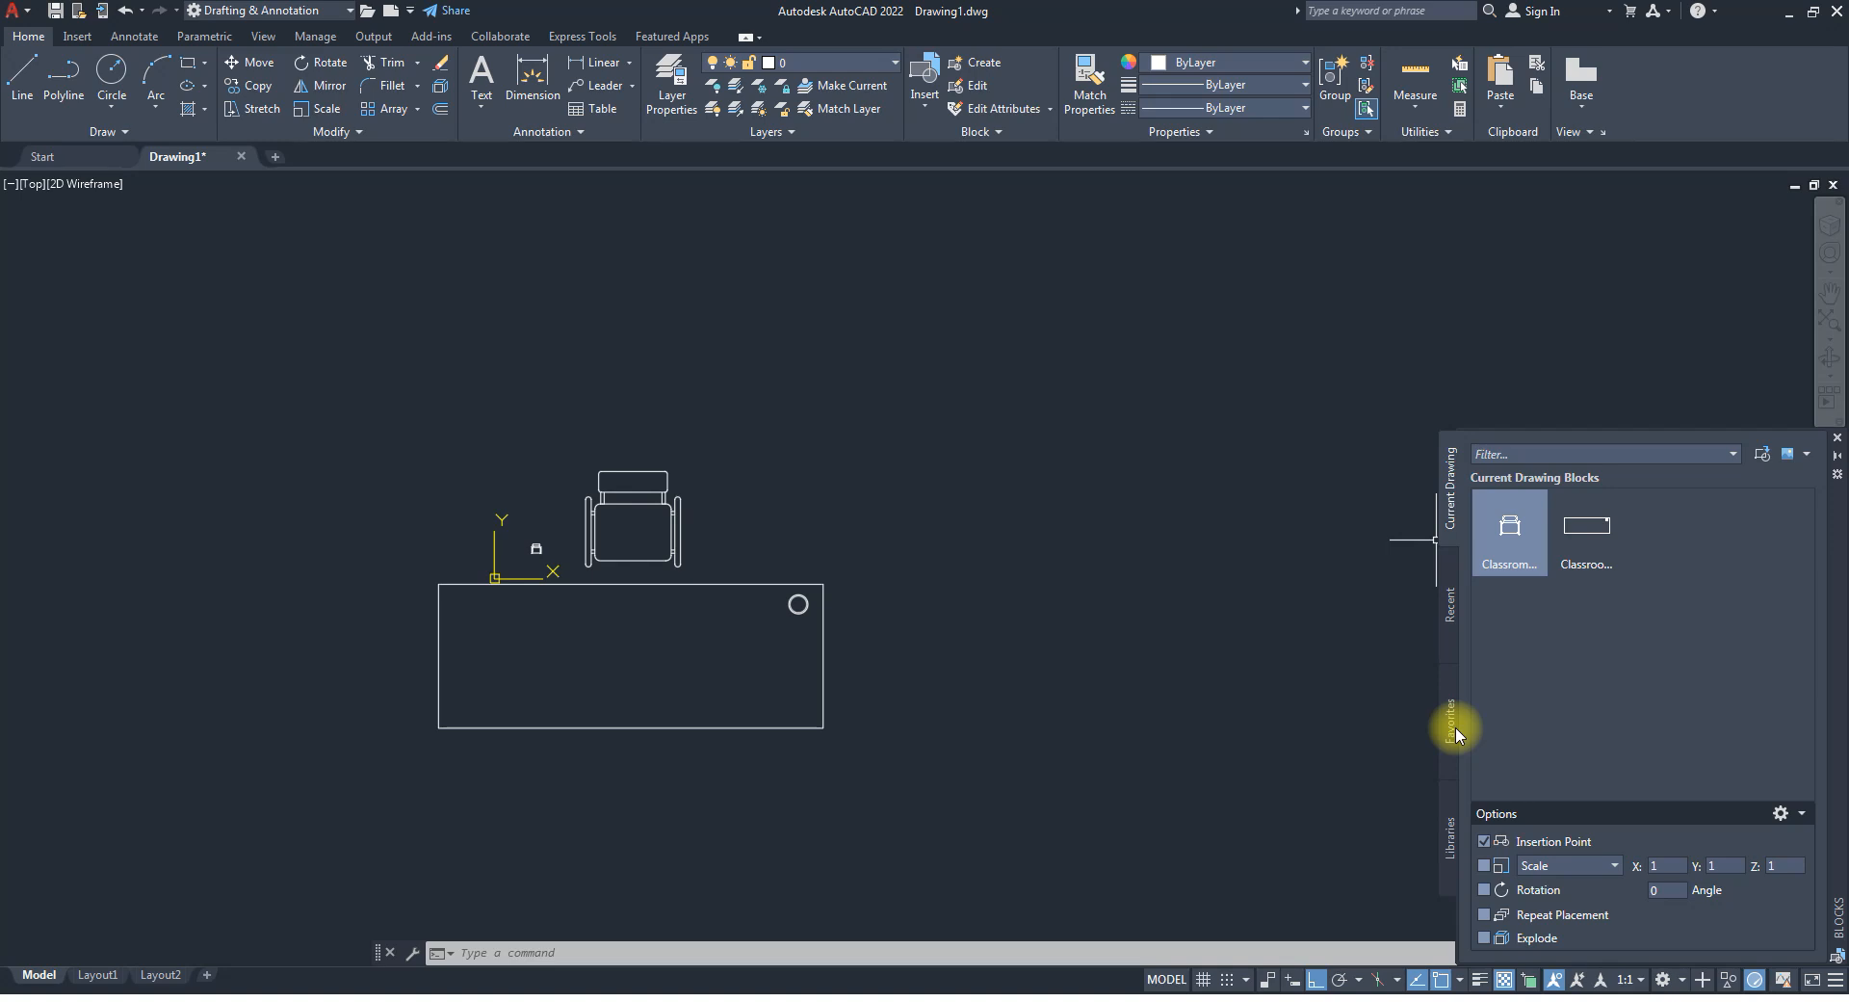
{"action": "left_click", "coordinate": [1585, 544]}
{"action": "left_click", "coordinate": [1524, 536]}
{"action": "left_click", "coordinate": [1586, 531]}
{"action": "left_click", "coordinate": [1521, 536]}
{"action": "left_click", "coordinate": [1591, 537]}
{"action": "left_click", "coordinate": [1529, 537]}
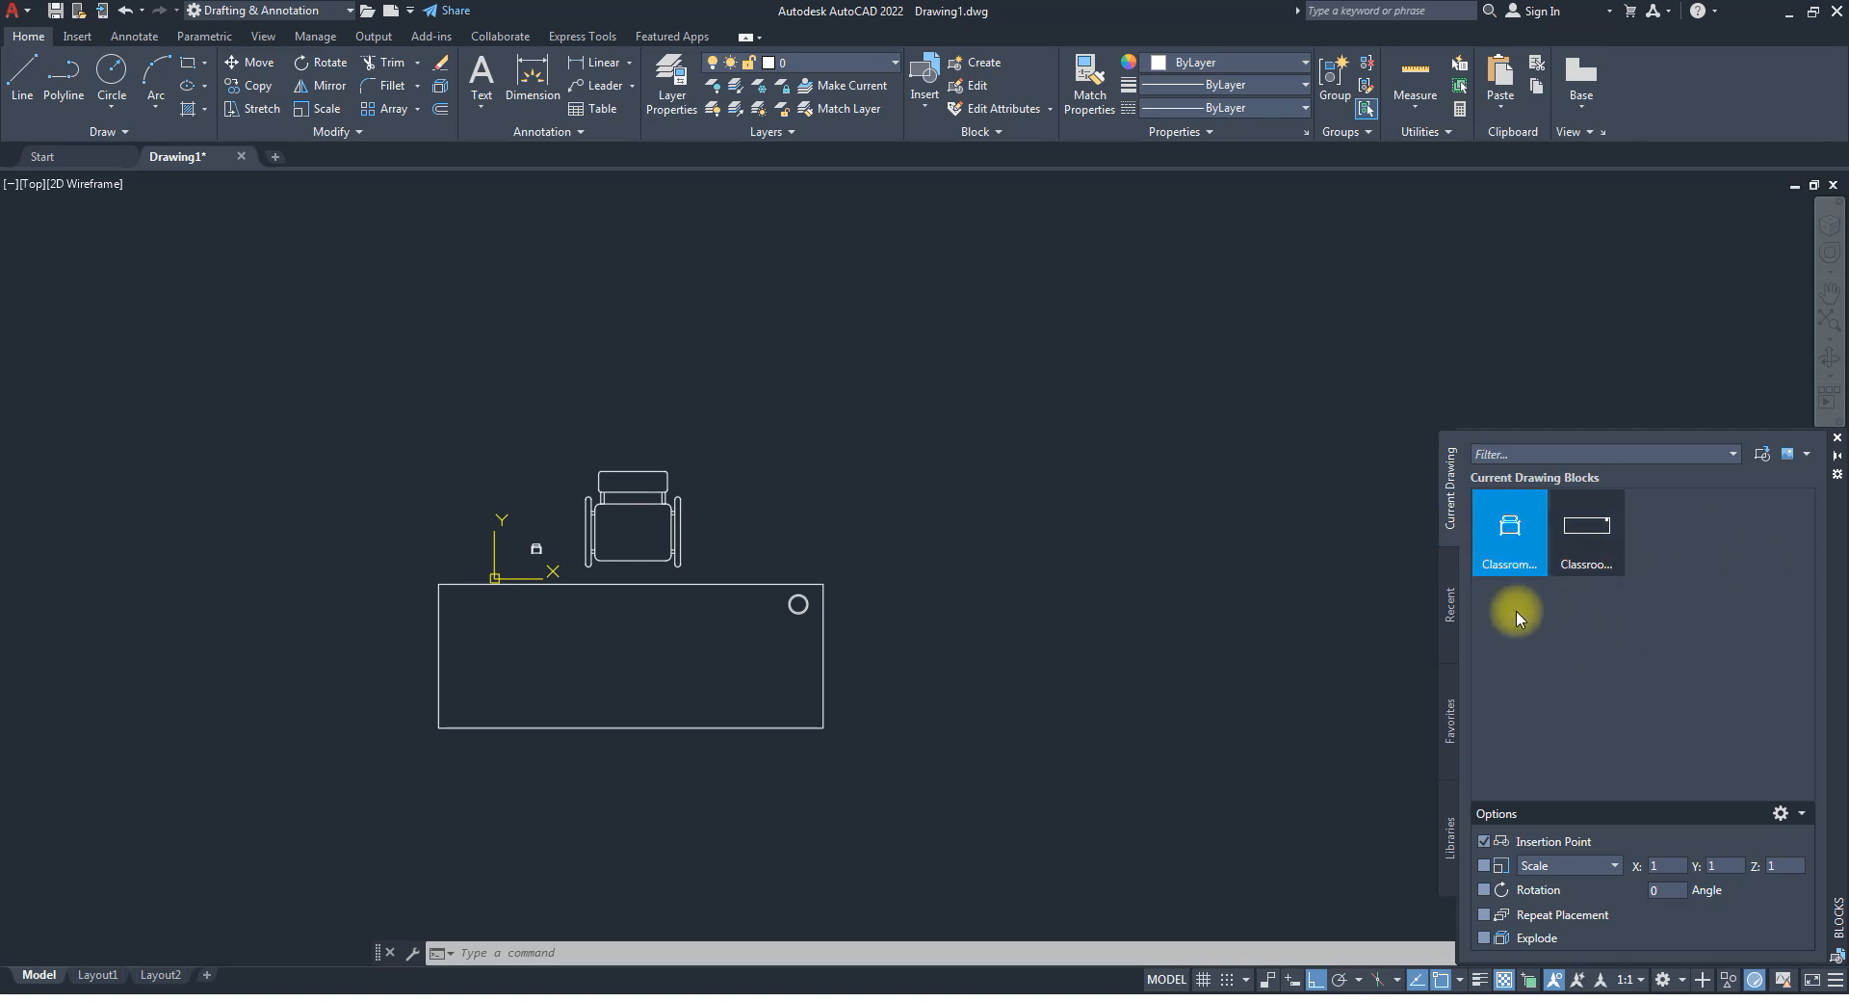
{"action": "left_click", "coordinate": [1589, 528]}
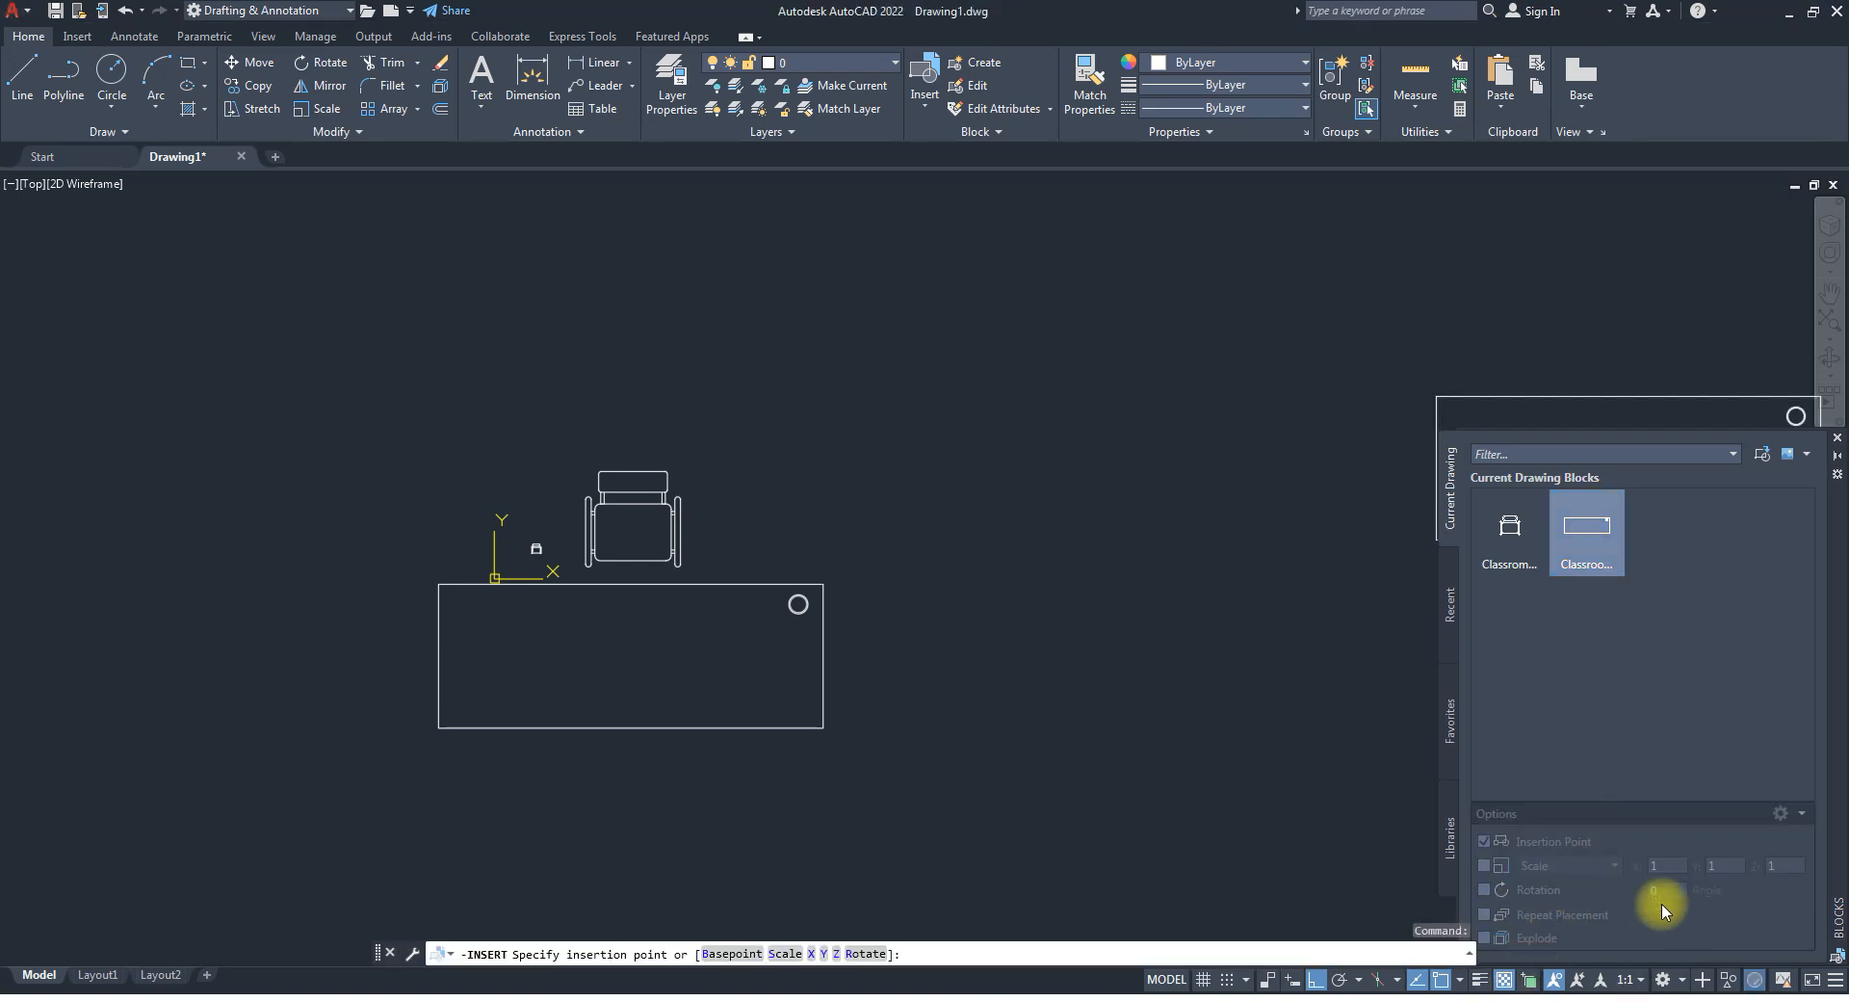
{"action": "left_click", "coordinate": [1523, 547]}
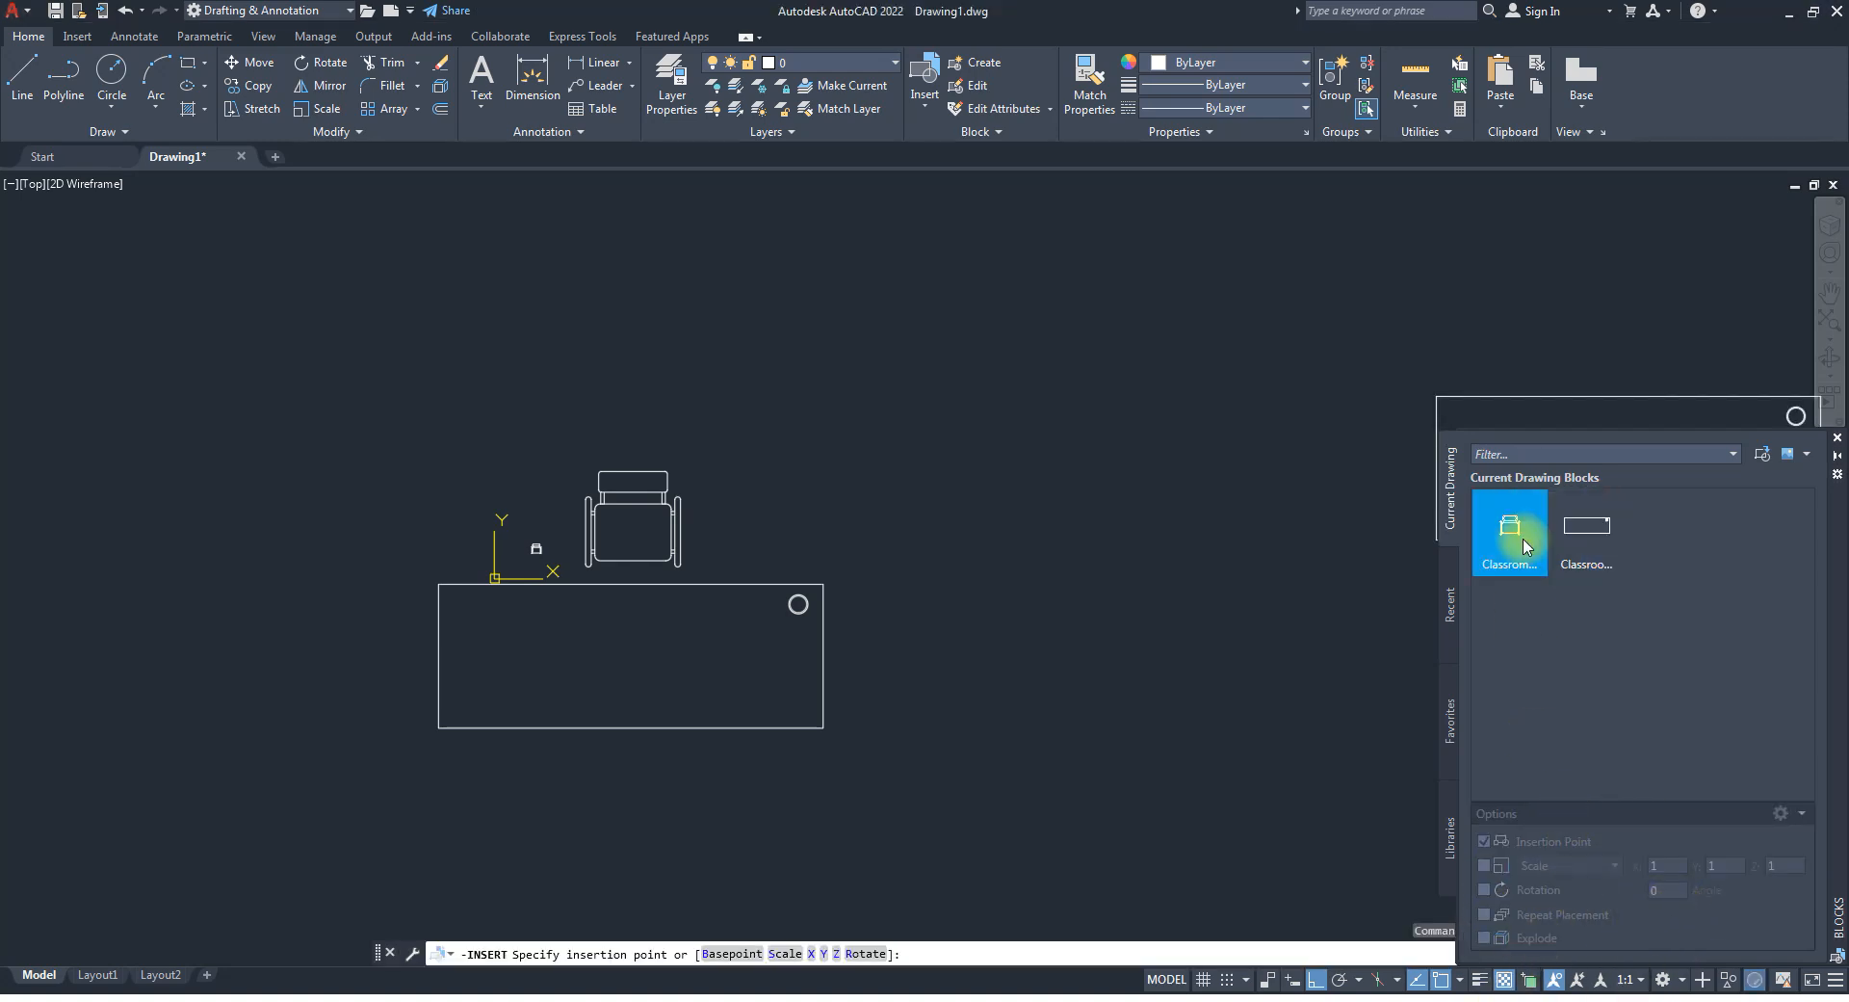
{"action": "left_click", "coordinate": [1586, 525]}
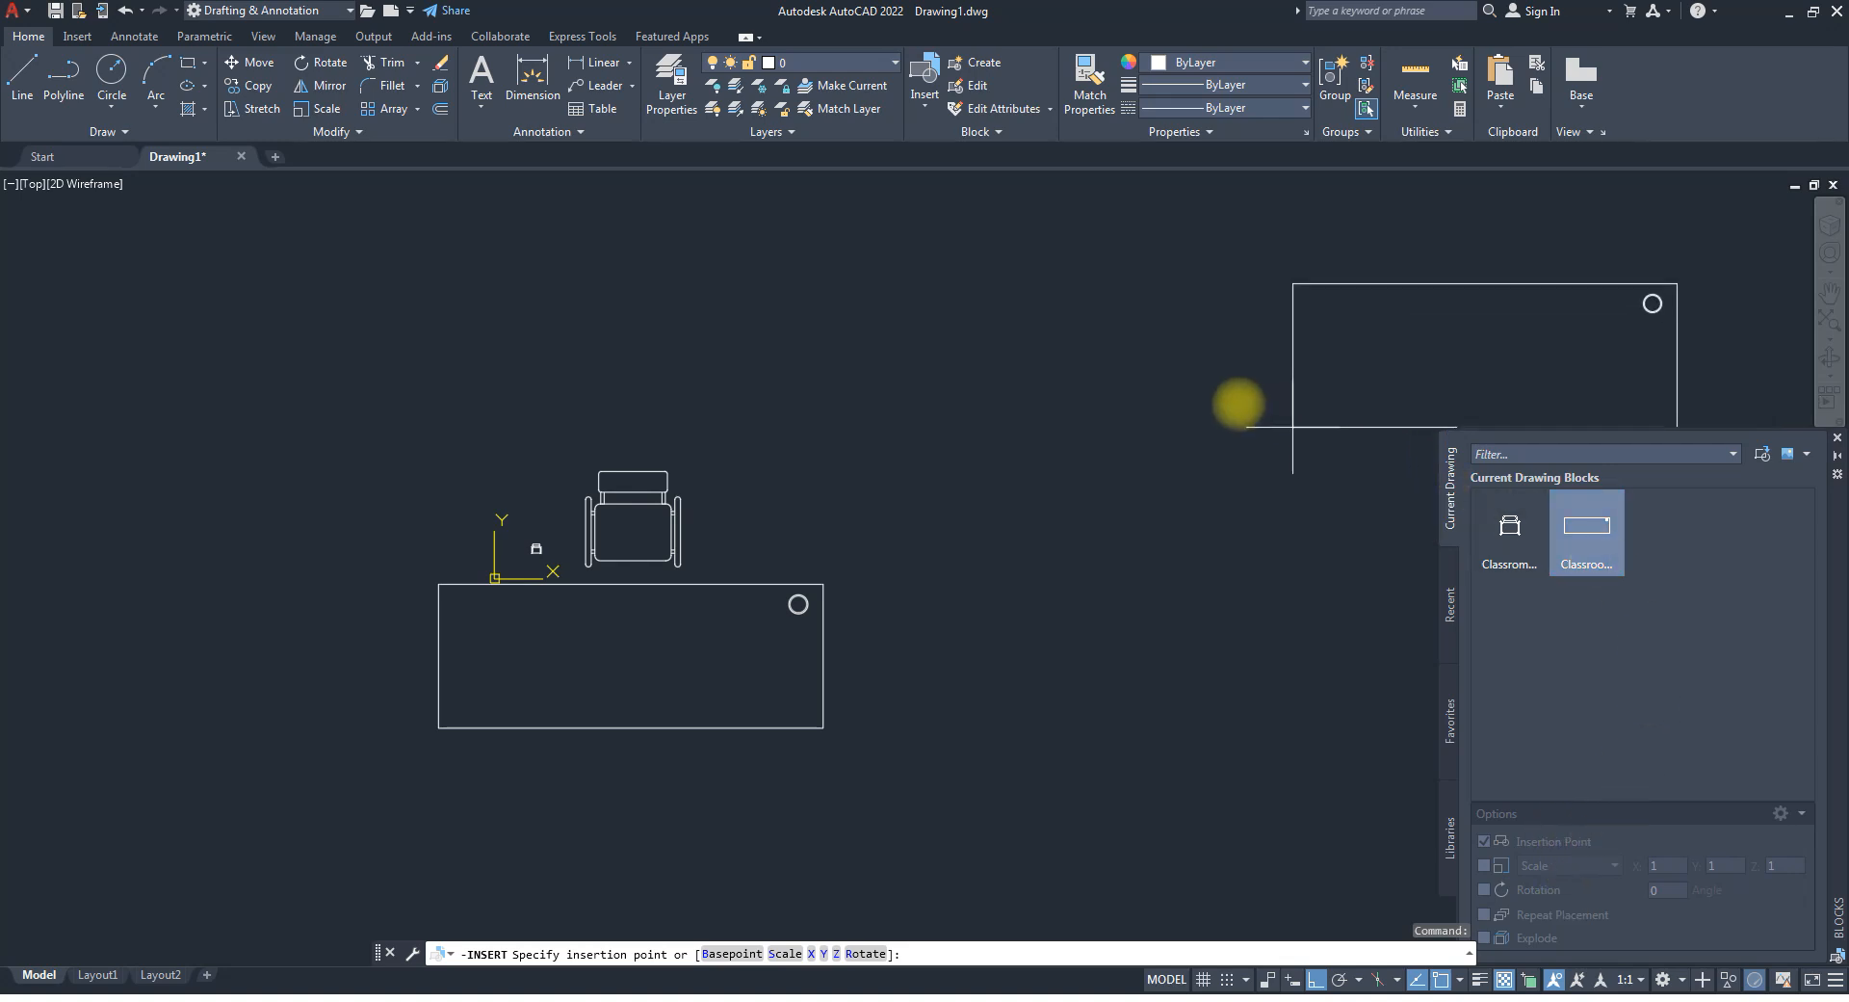
{"action": "key", "text": "Escape"}
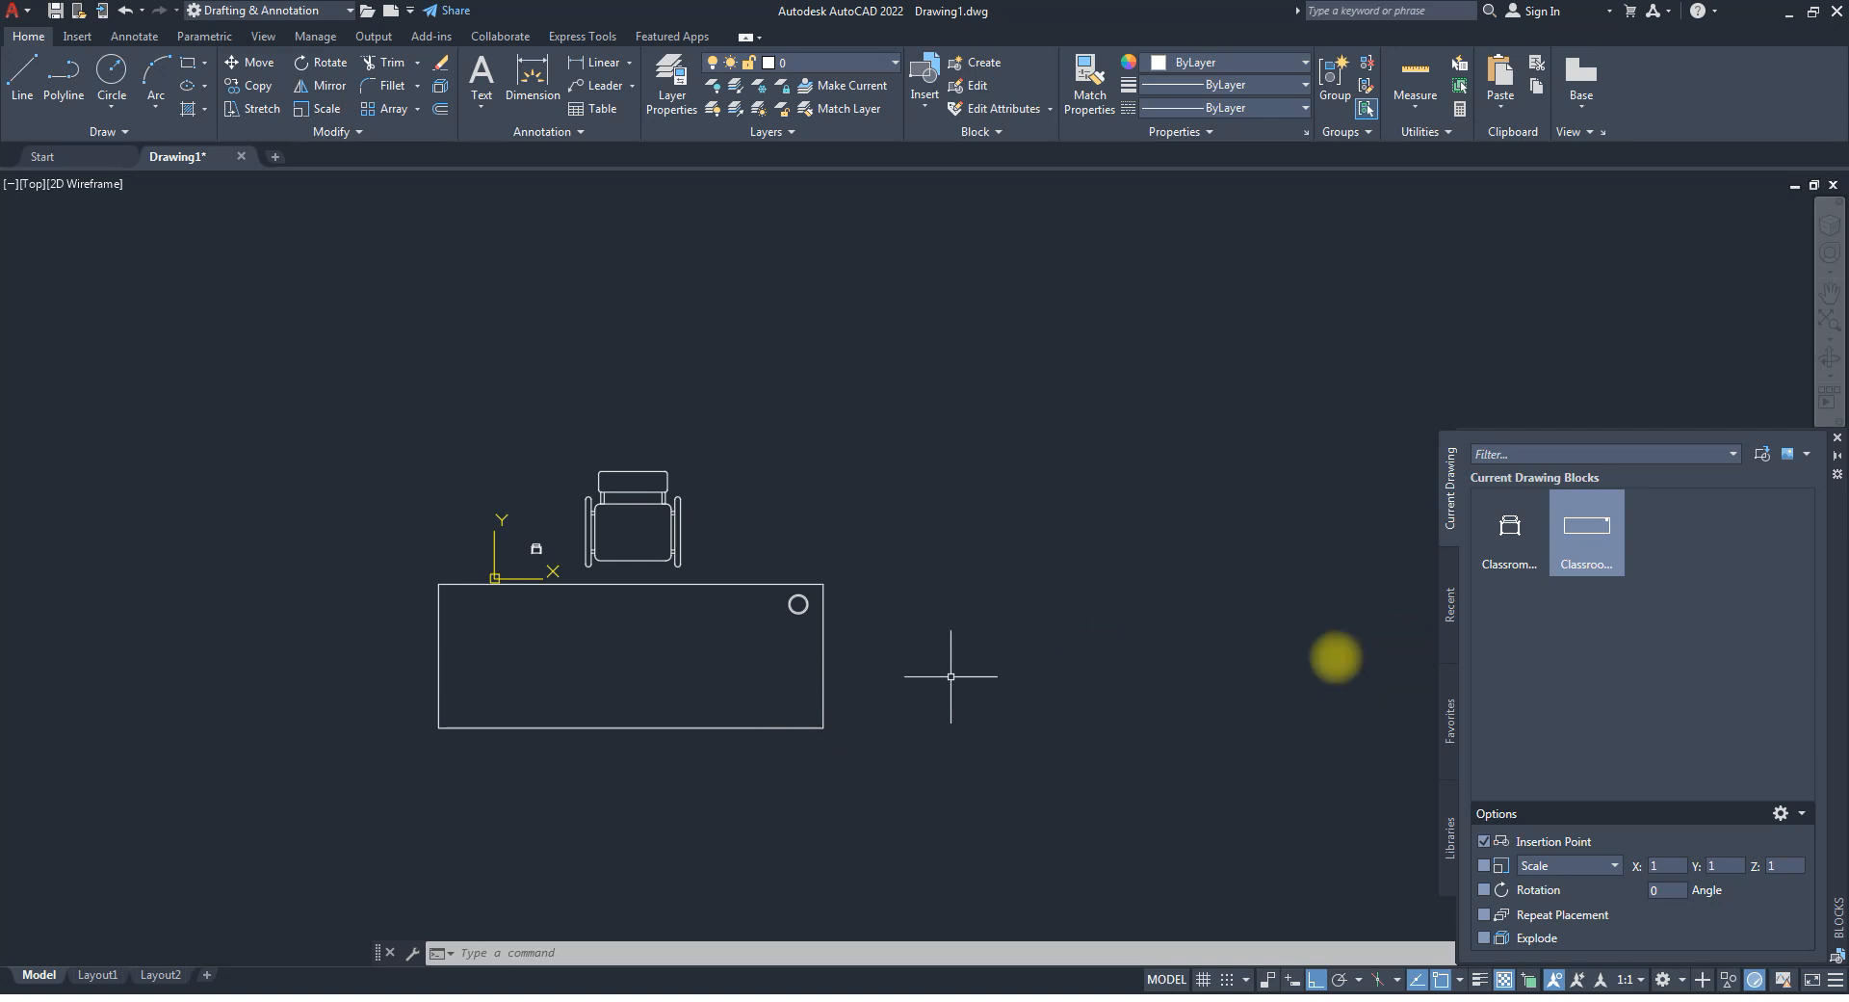
Configure block insertion to use a uniform scale of 0.5 without prompting for the scale.
{"action": "left_click", "coordinate": [1485, 865]}
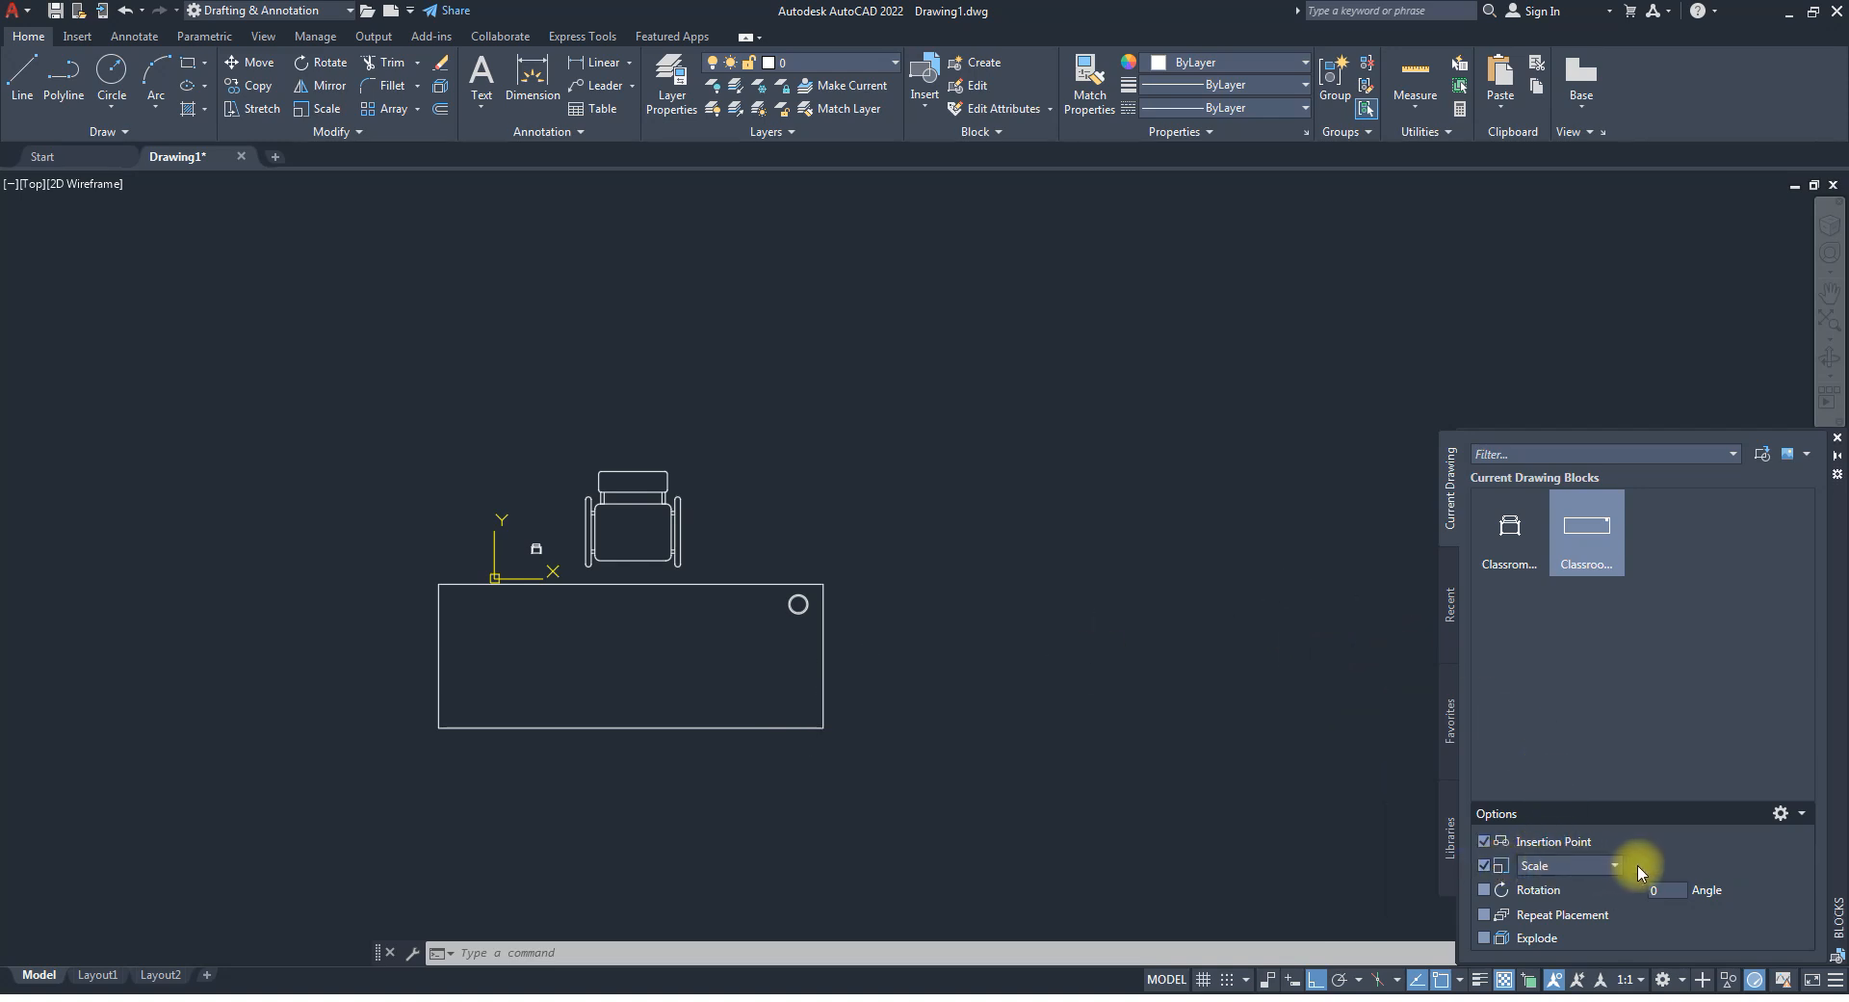
{"action": "left_click", "coordinate": [1604, 870]}
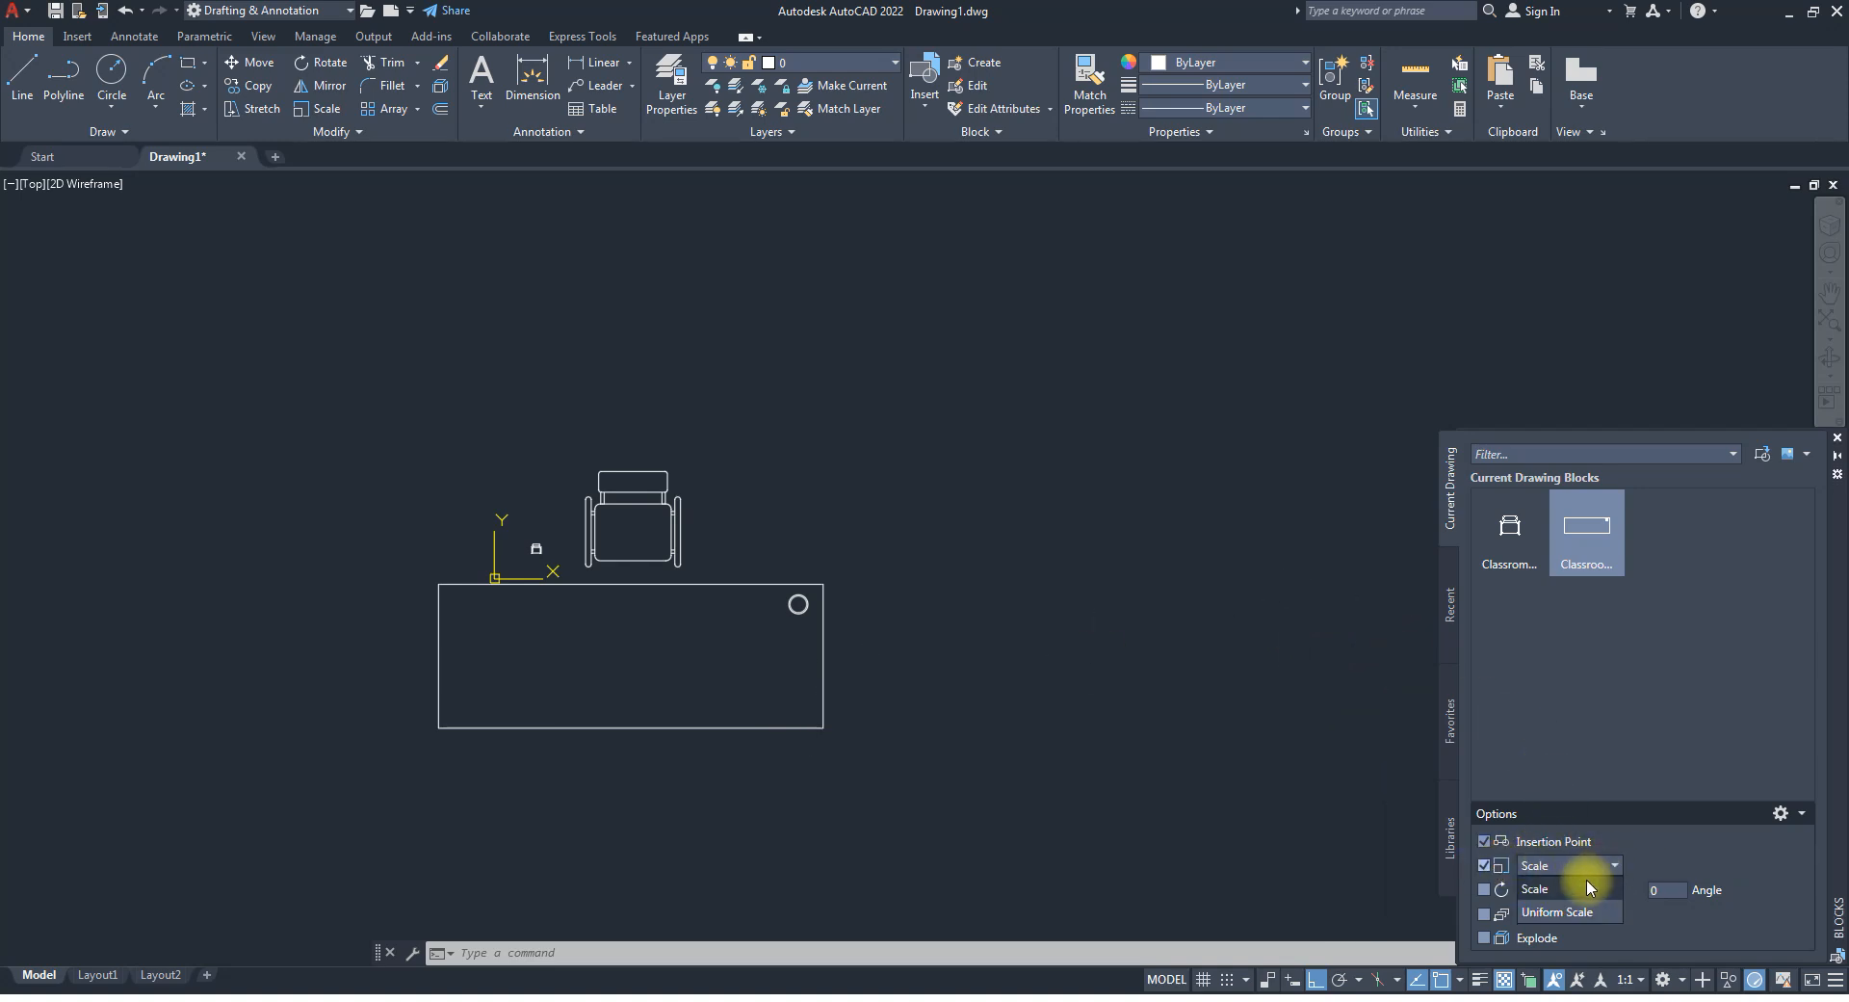
{"action": "left_click", "coordinate": [1560, 911]}
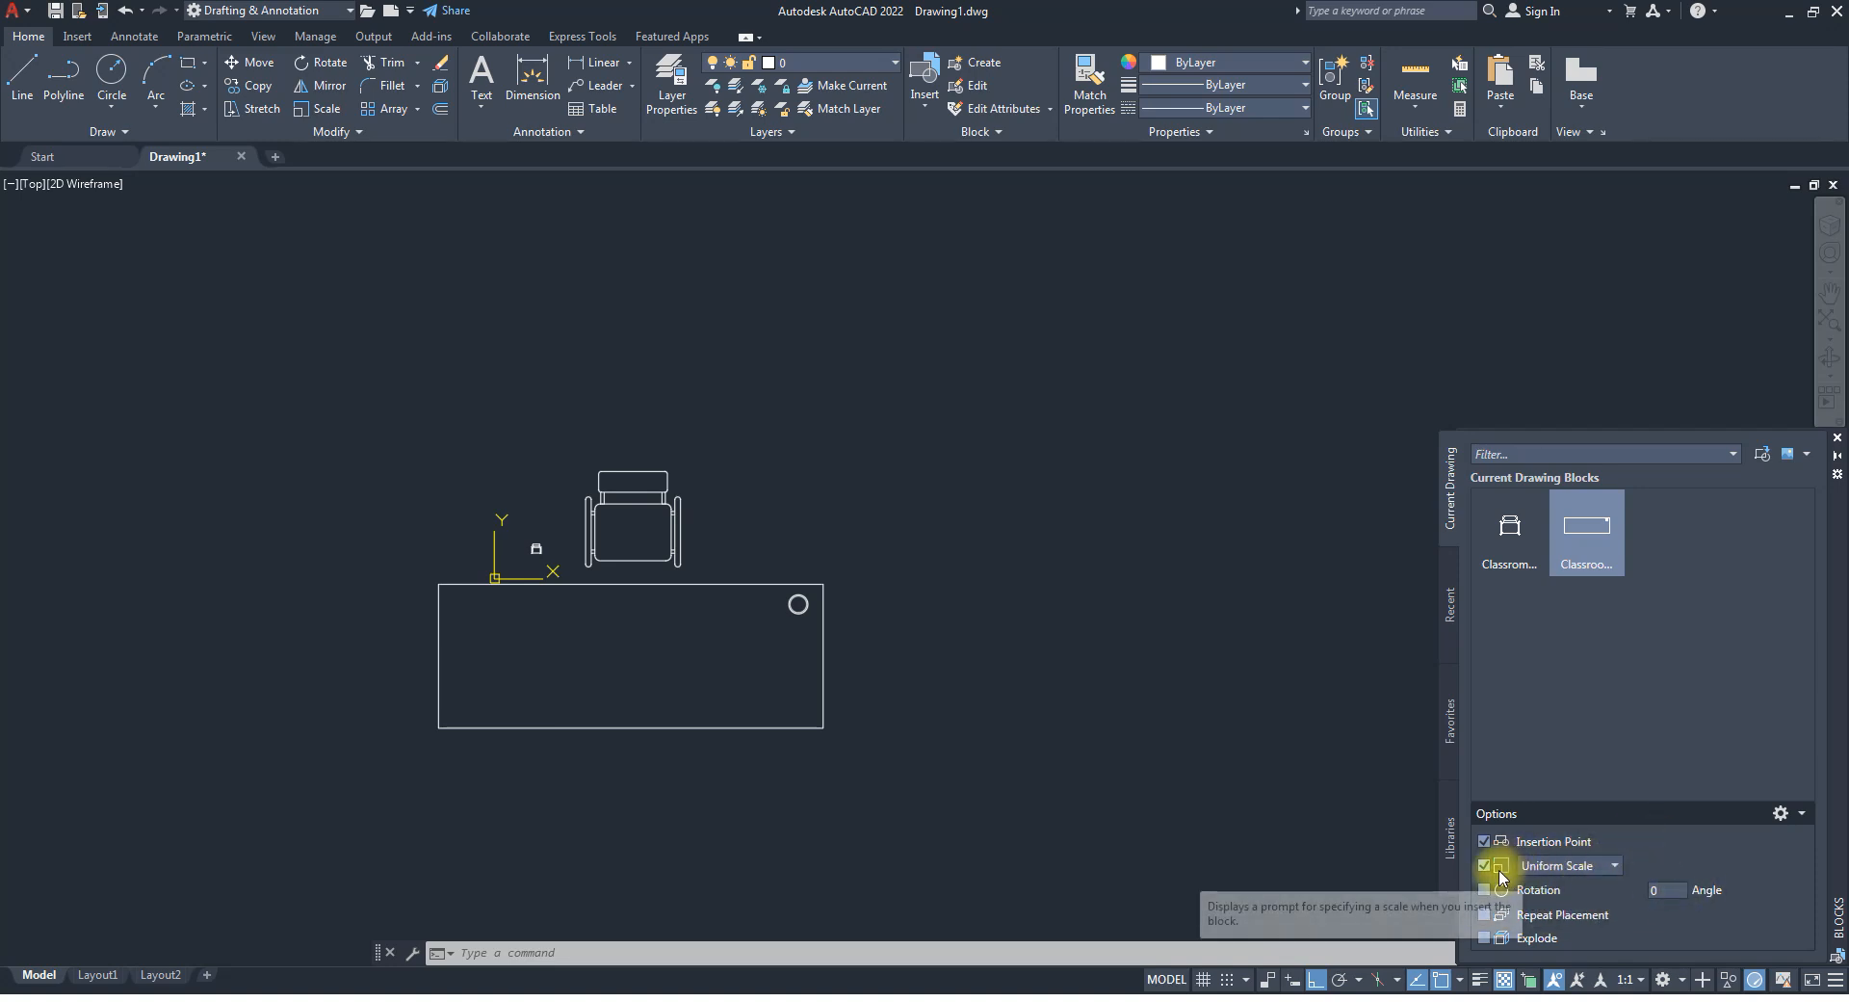
{"action": "left_click", "coordinate": [1484, 865]}
{"action": "left_click", "coordinate": [1671, 866]}
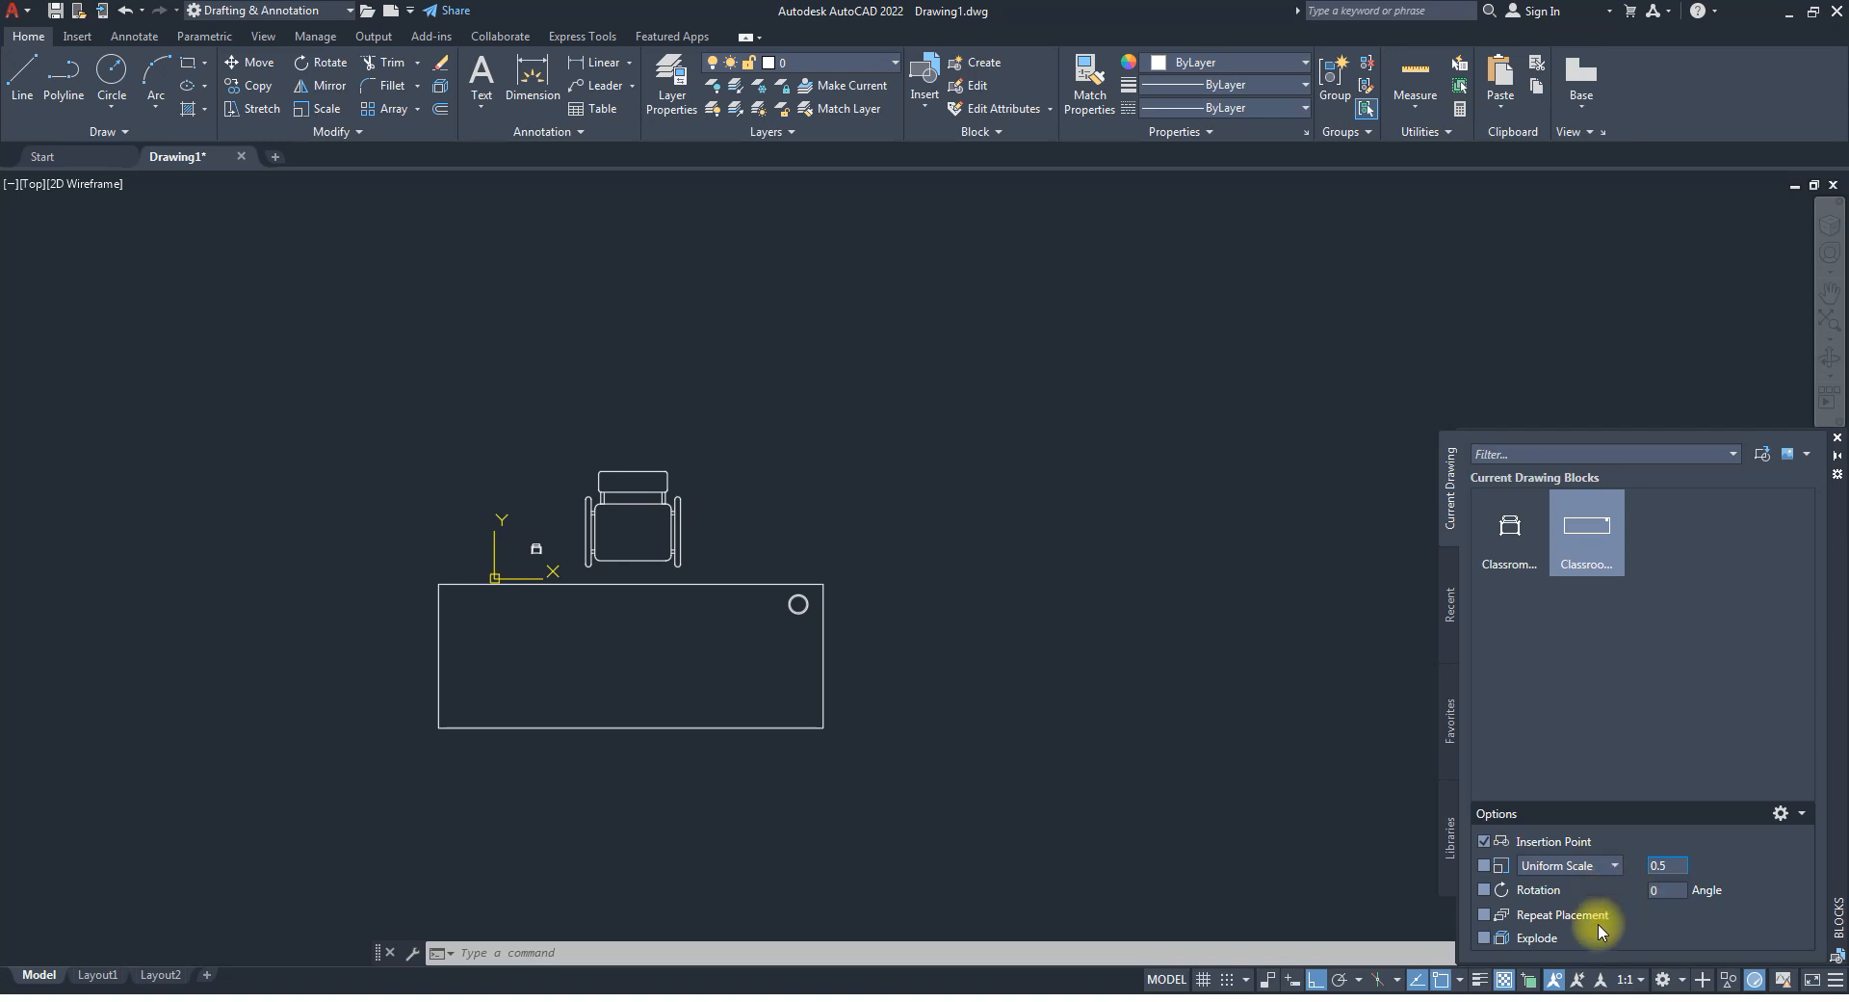
Insert the classroom desk block to the right of the existing desk, rotated 90 degrees.
{"action": "left_click", "coordinate": [1669, 890]}
{"action": "type", "text": "90"}
{"action": "left_click", "coordinate": [1583, 528]}
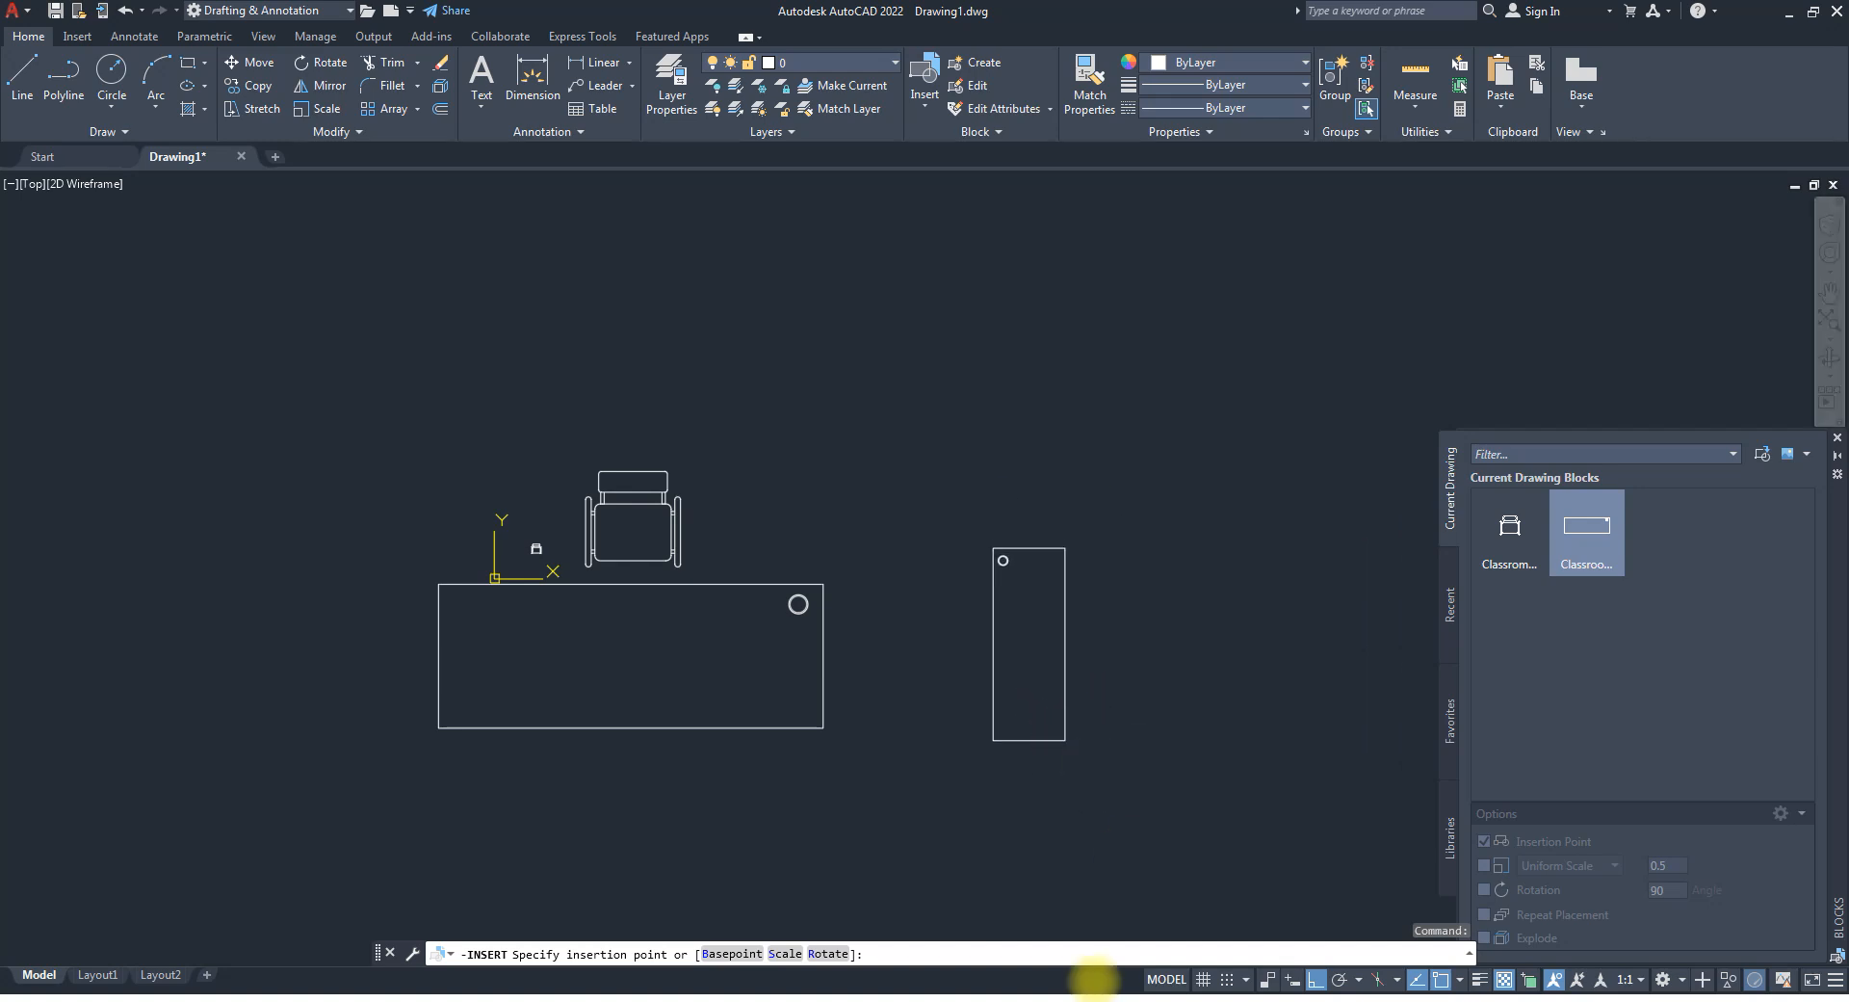
{"action": "left_click", "coordinate": [1065, 742]}
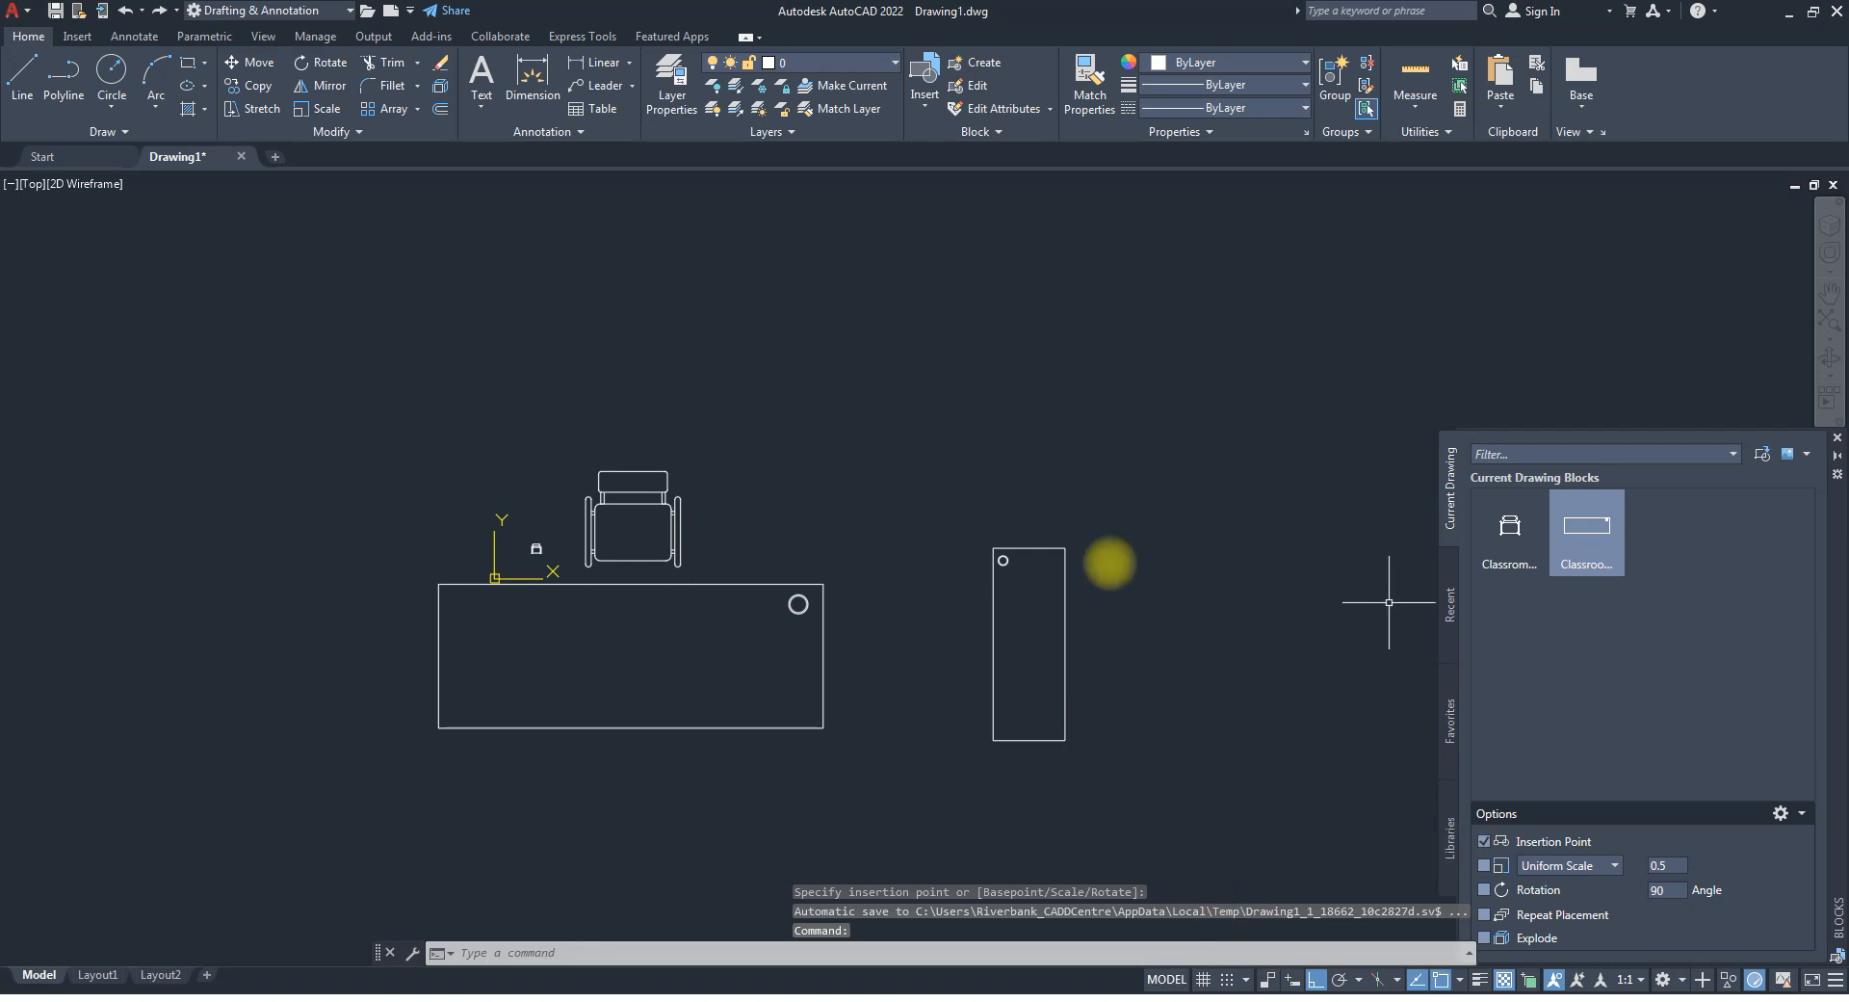
Set the block insertion options to a uniform scale of 0.25 and a rotation of 45 degrees.
{"action": "mouse_move", "coordinate": [1513, 520]}
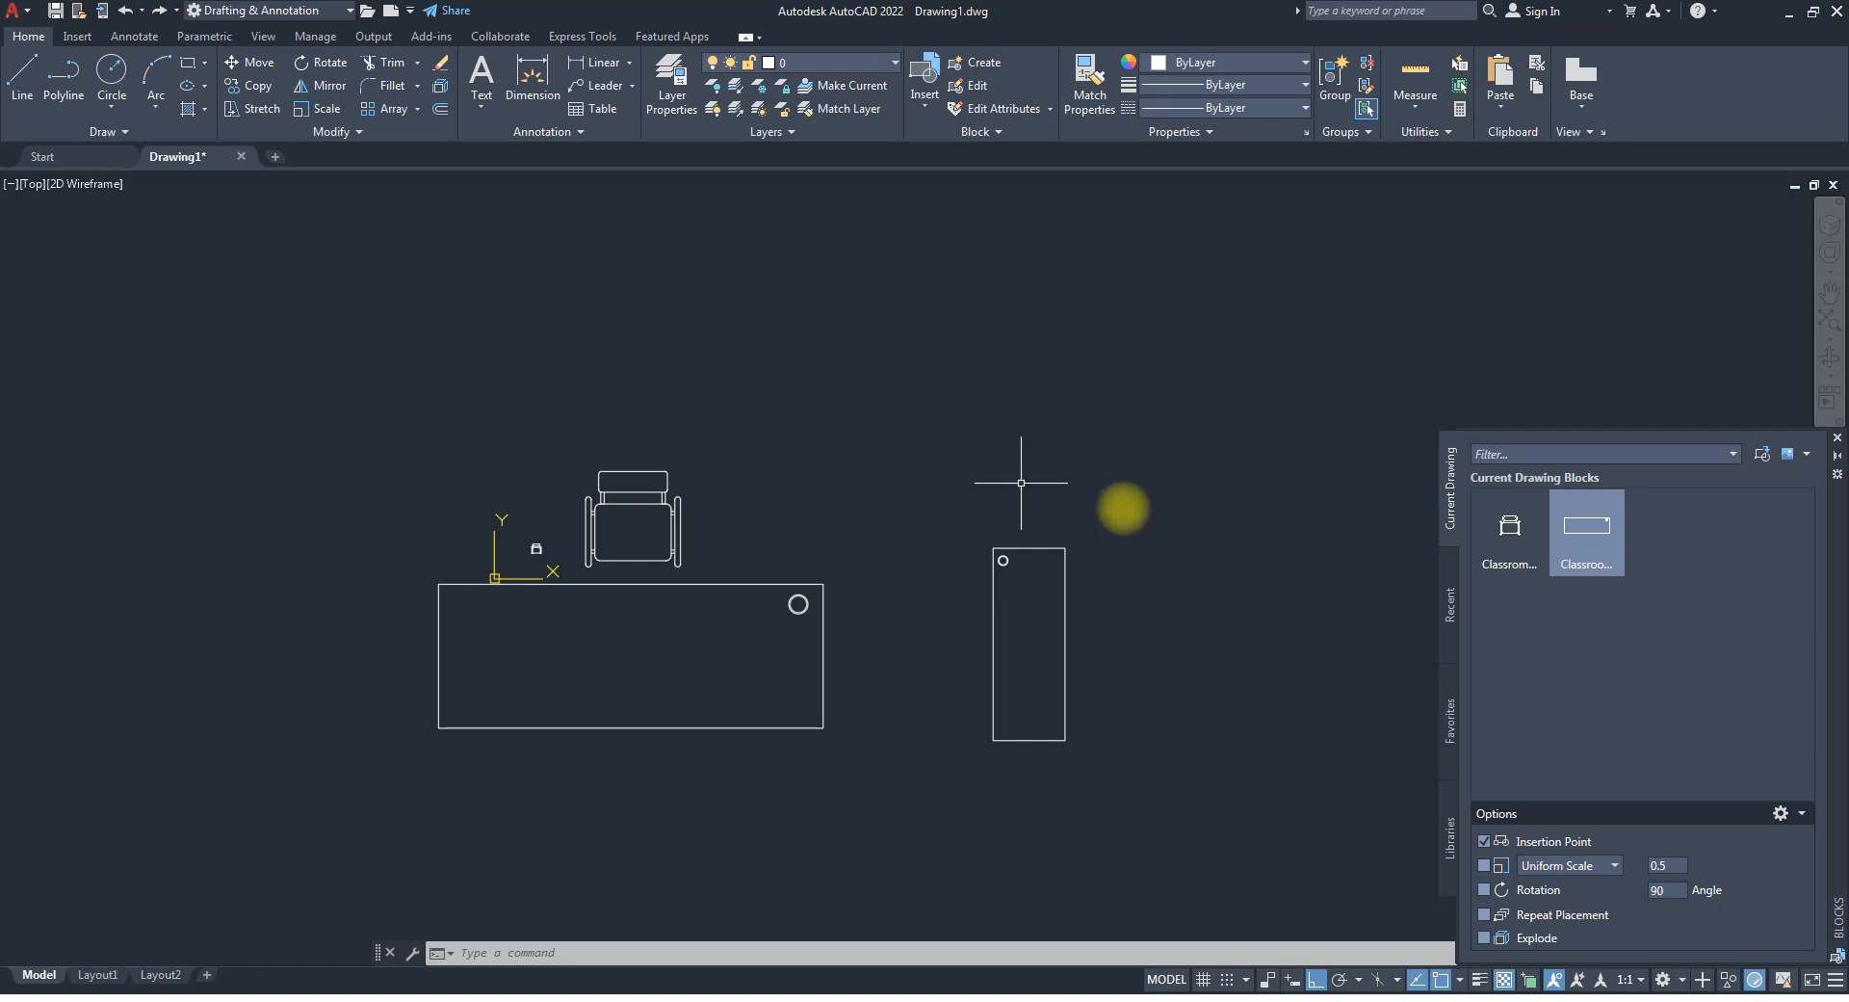
{"action": "left_click", "coordinate": [1673, 862]}
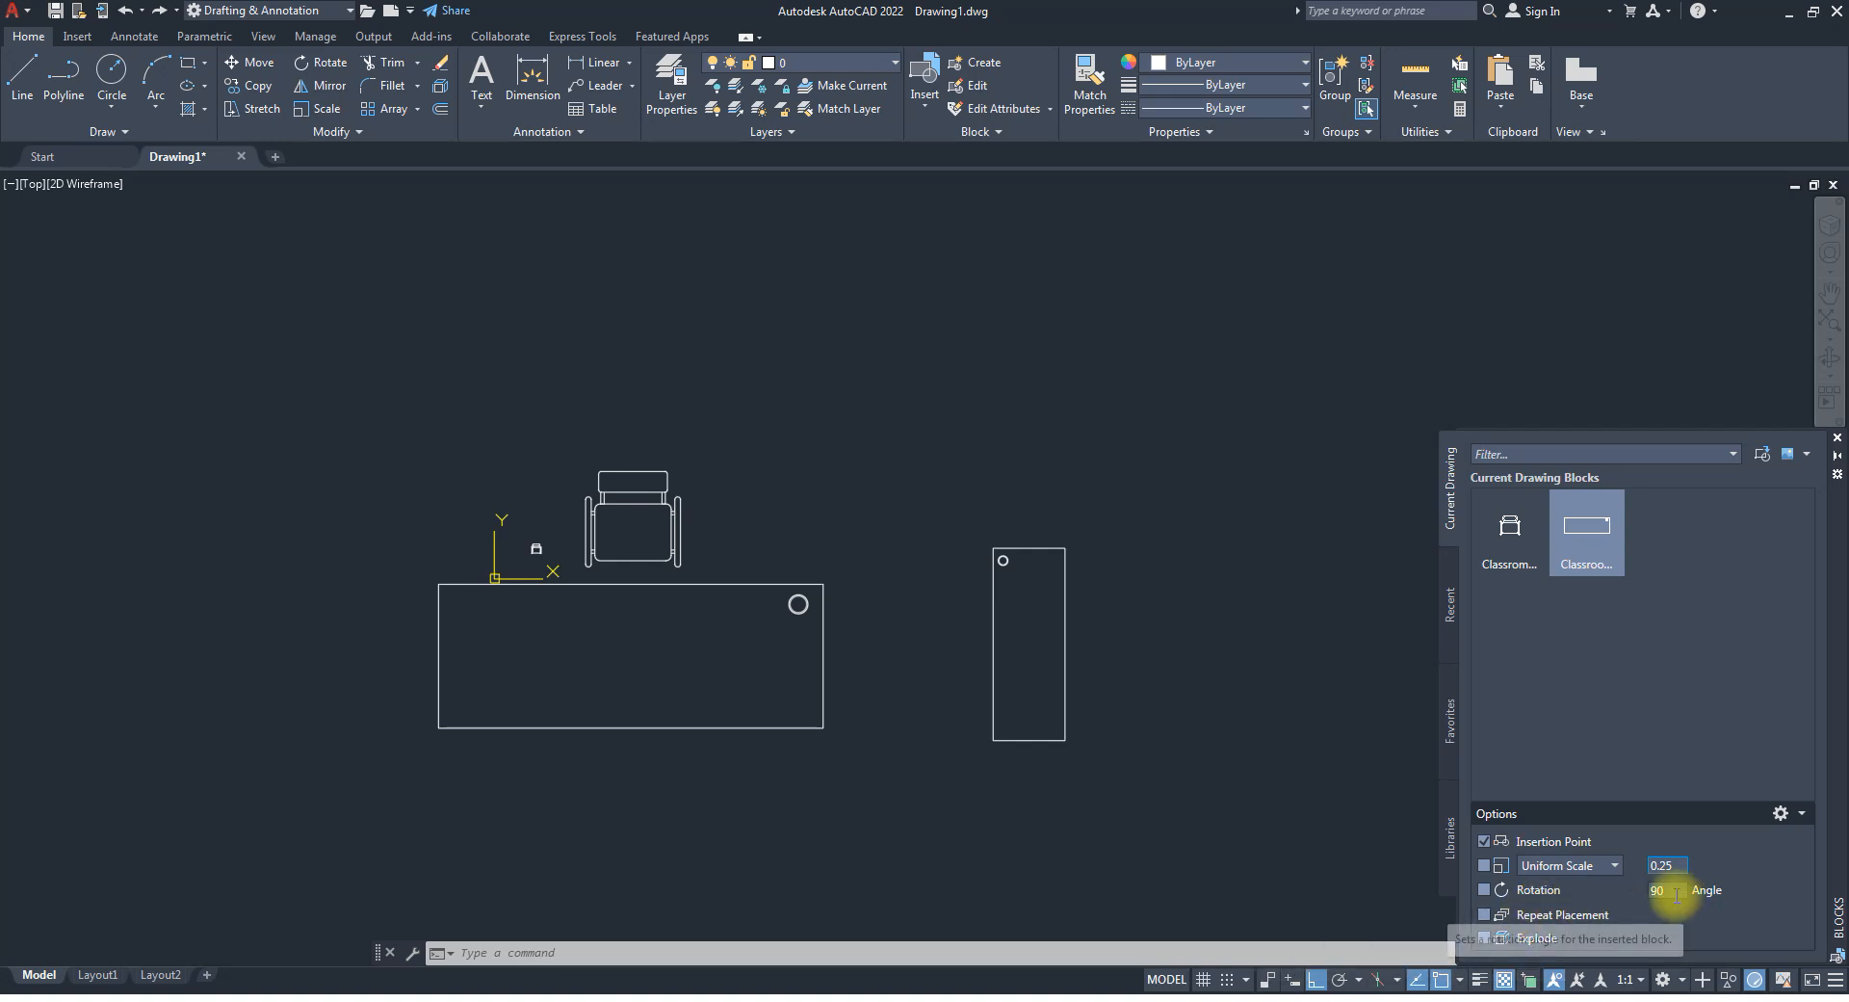
{"action": "left_click", "coordinate": [1676, 895]}
{"action": "type", "text": "4"}
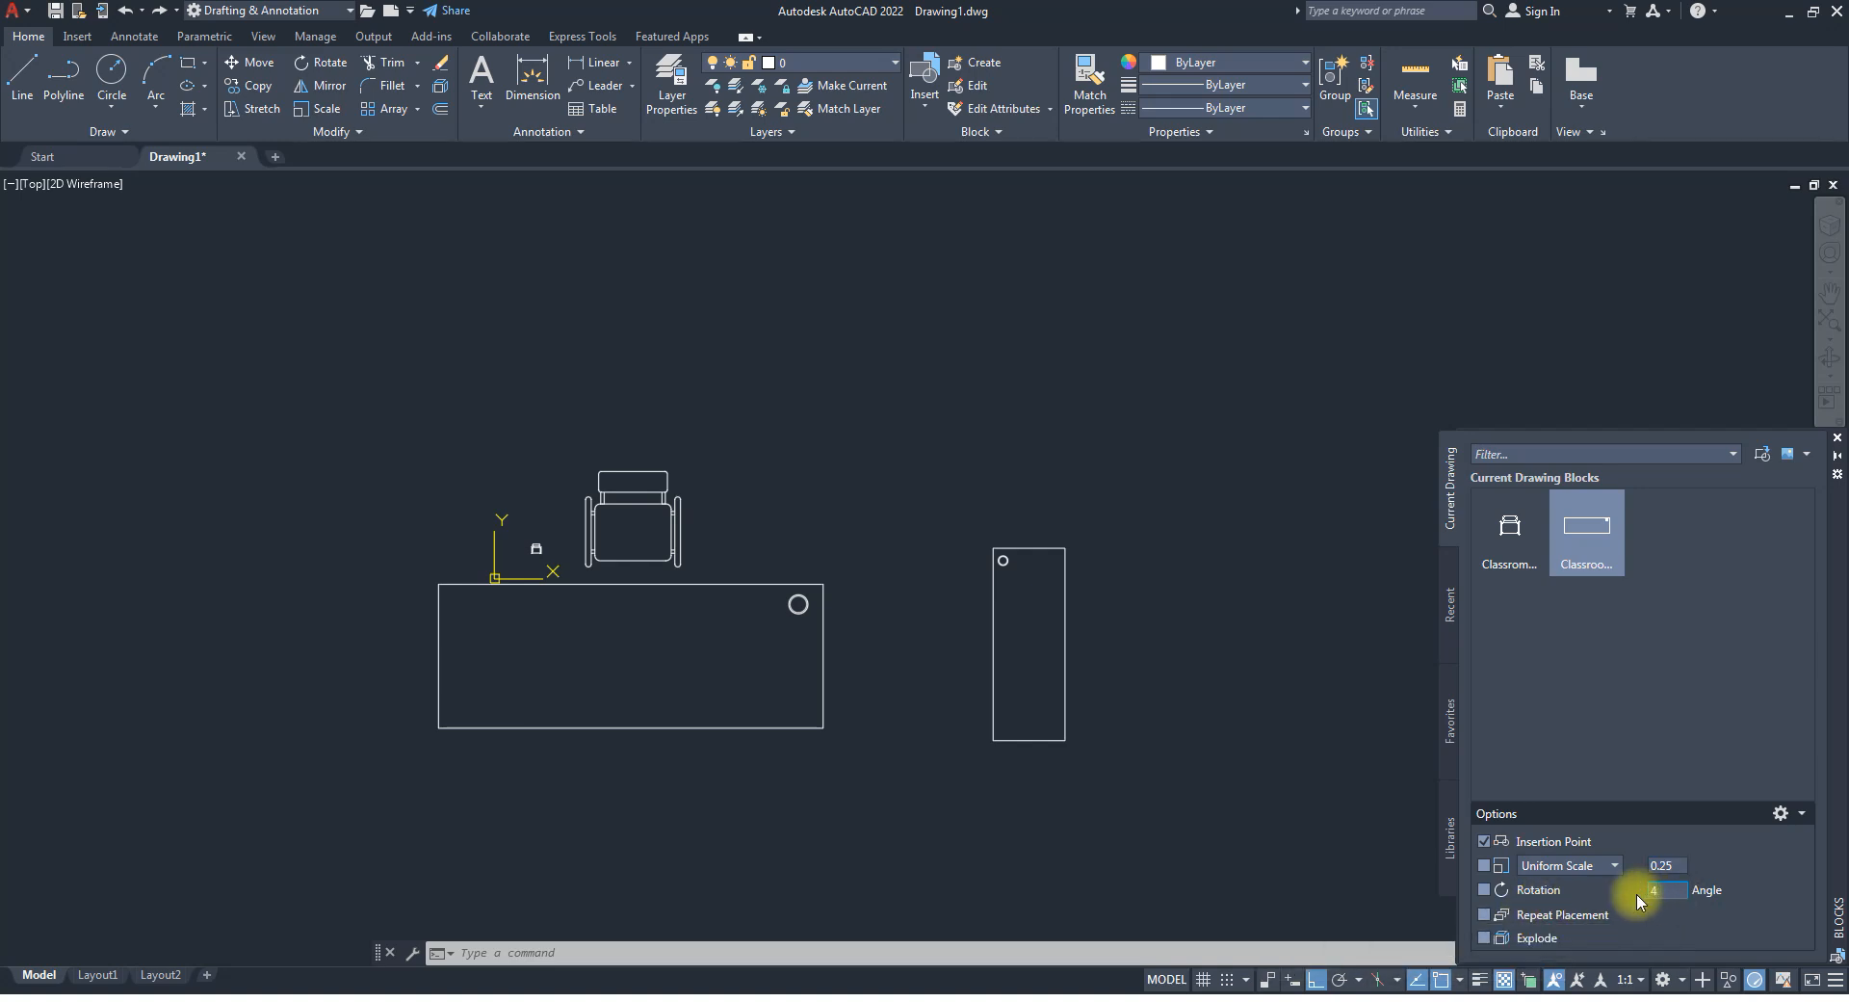
{"action": "type", "text": "5"}
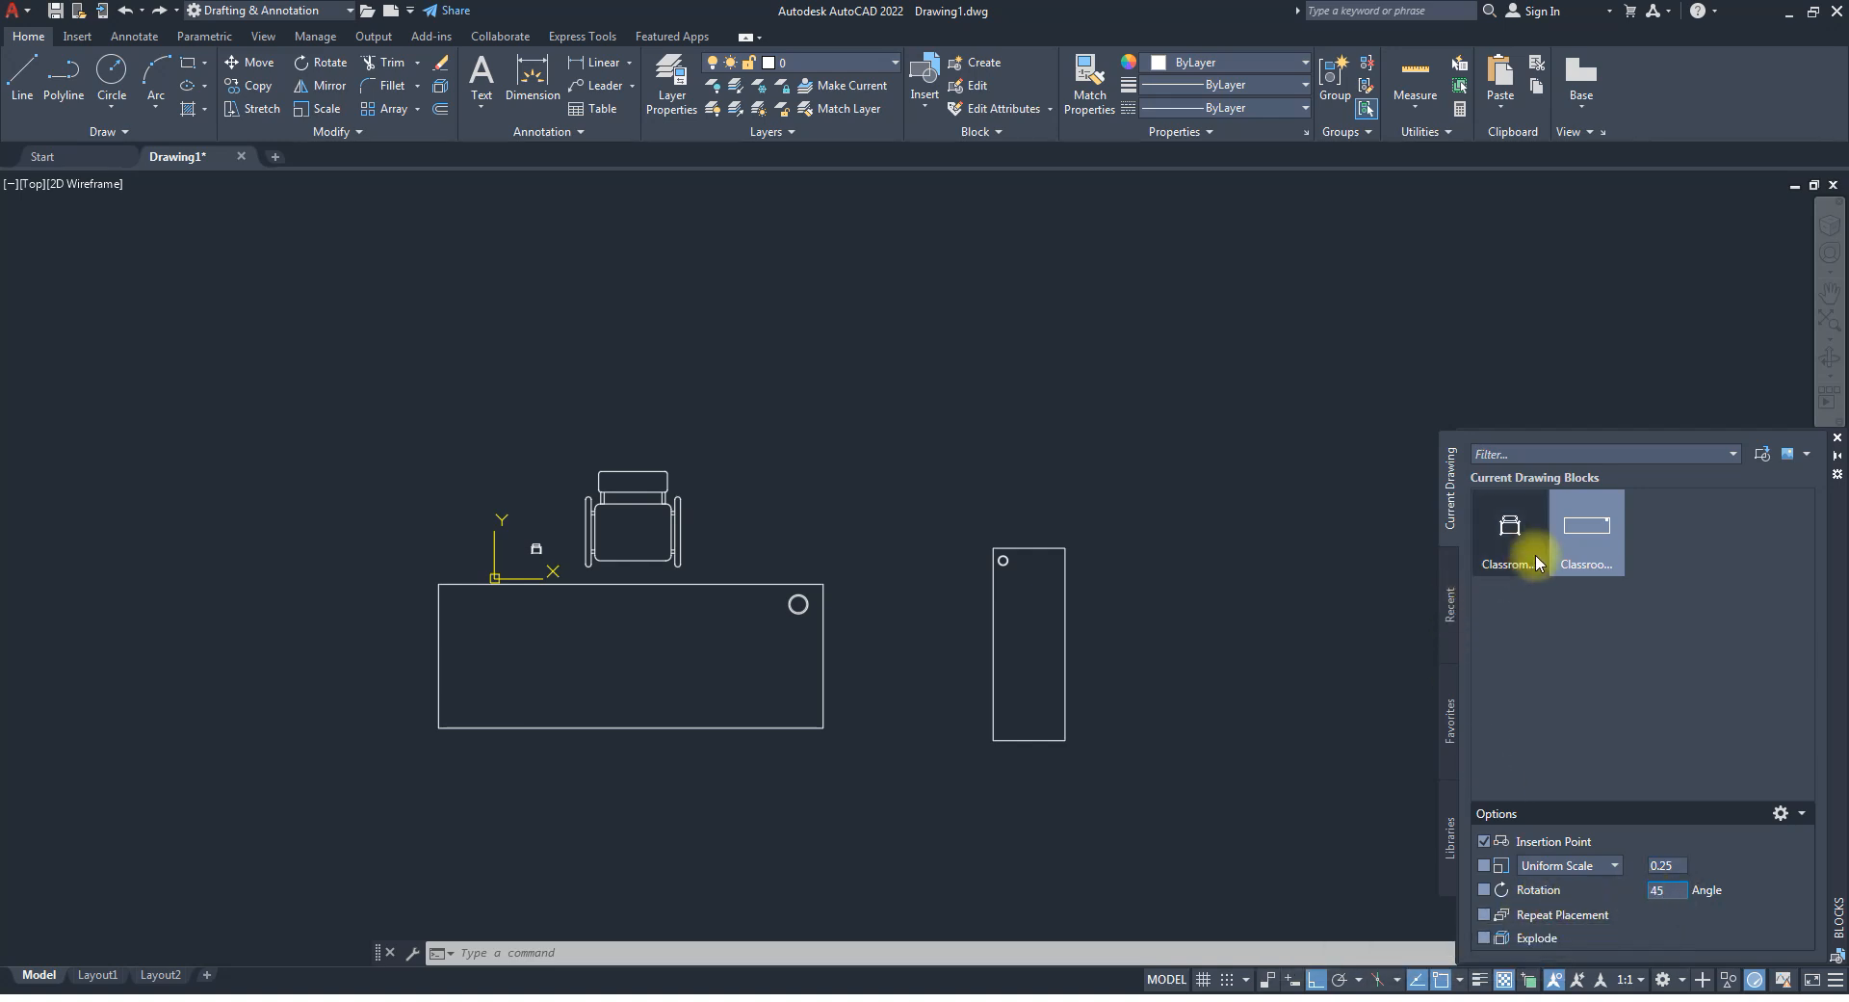
Insert the classroom chair block to the right of the rotated desk and close the Blocks palette.
{"action": "left_click", "coordinate": [1509, 528]}
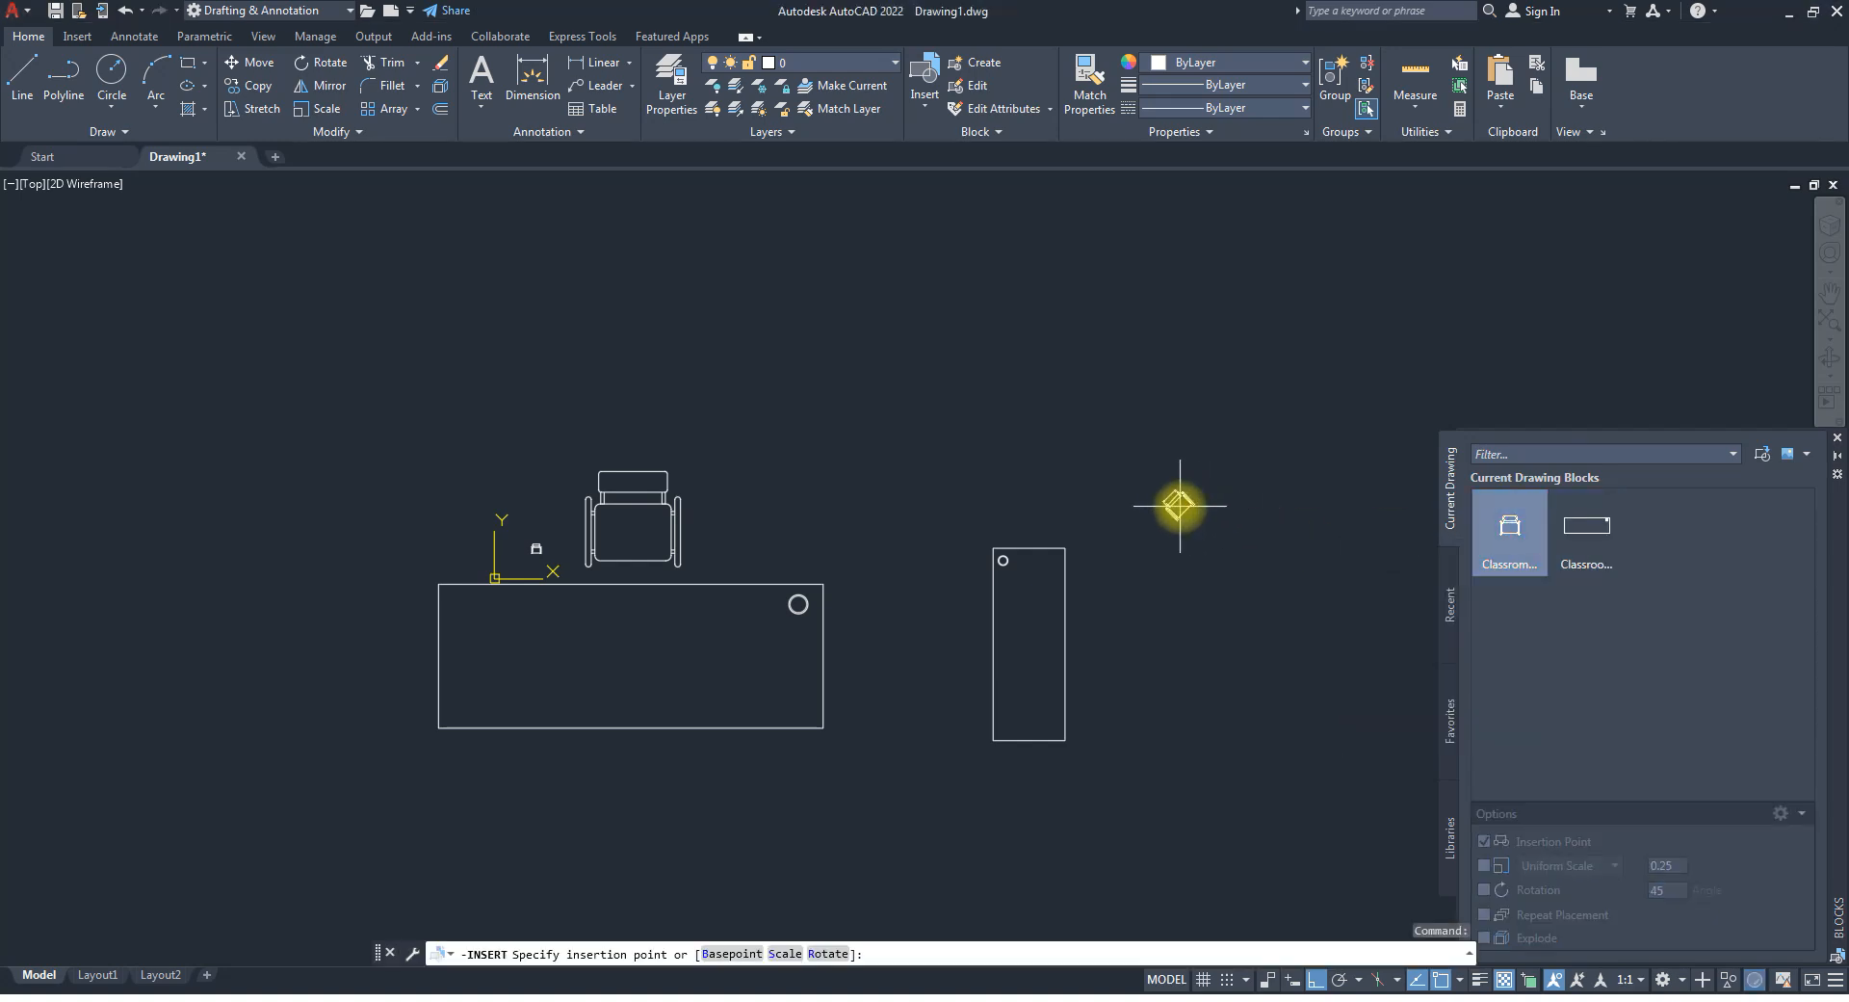
{"action": "scroll", "coordinate": [1176, 510], "scroll_direction": "up", "scroll_amount": 5}
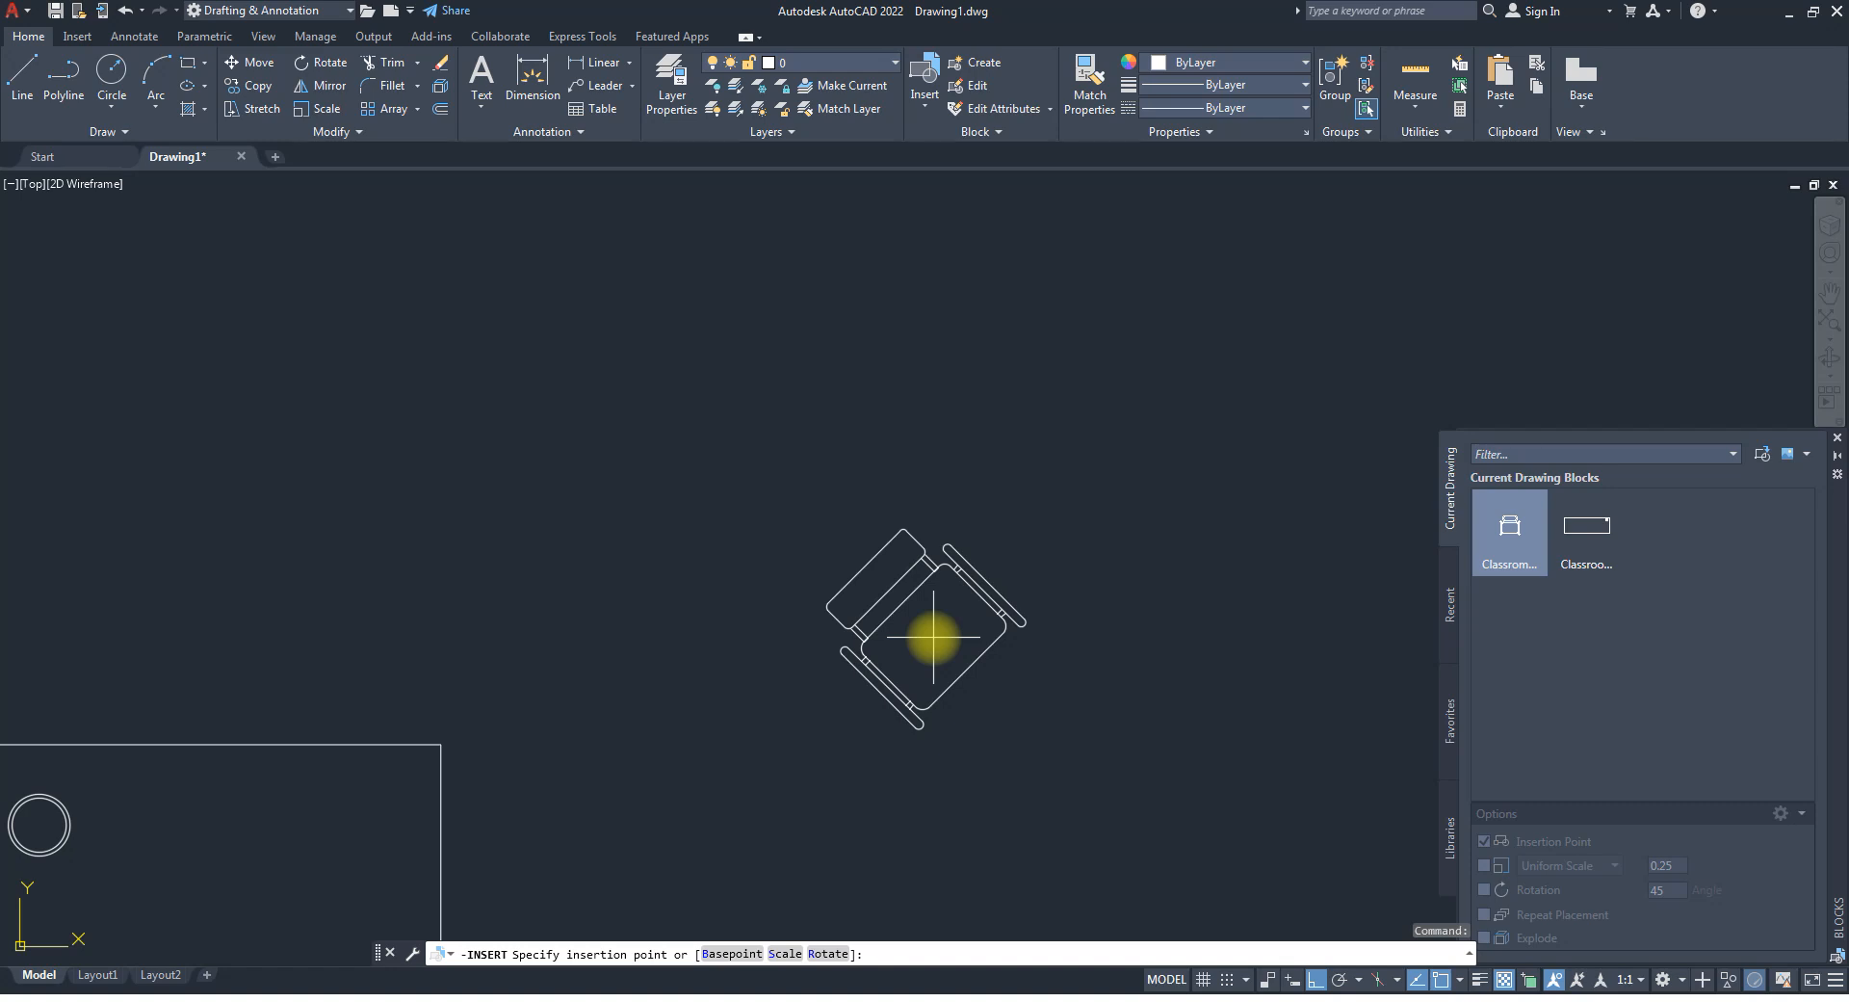
{"action": "scroll", "coordinate": [934, 636], "scroll_direction": "down", "scroll_amount": 5}
{"action": "left_click", "coordinate": [939, 649]}
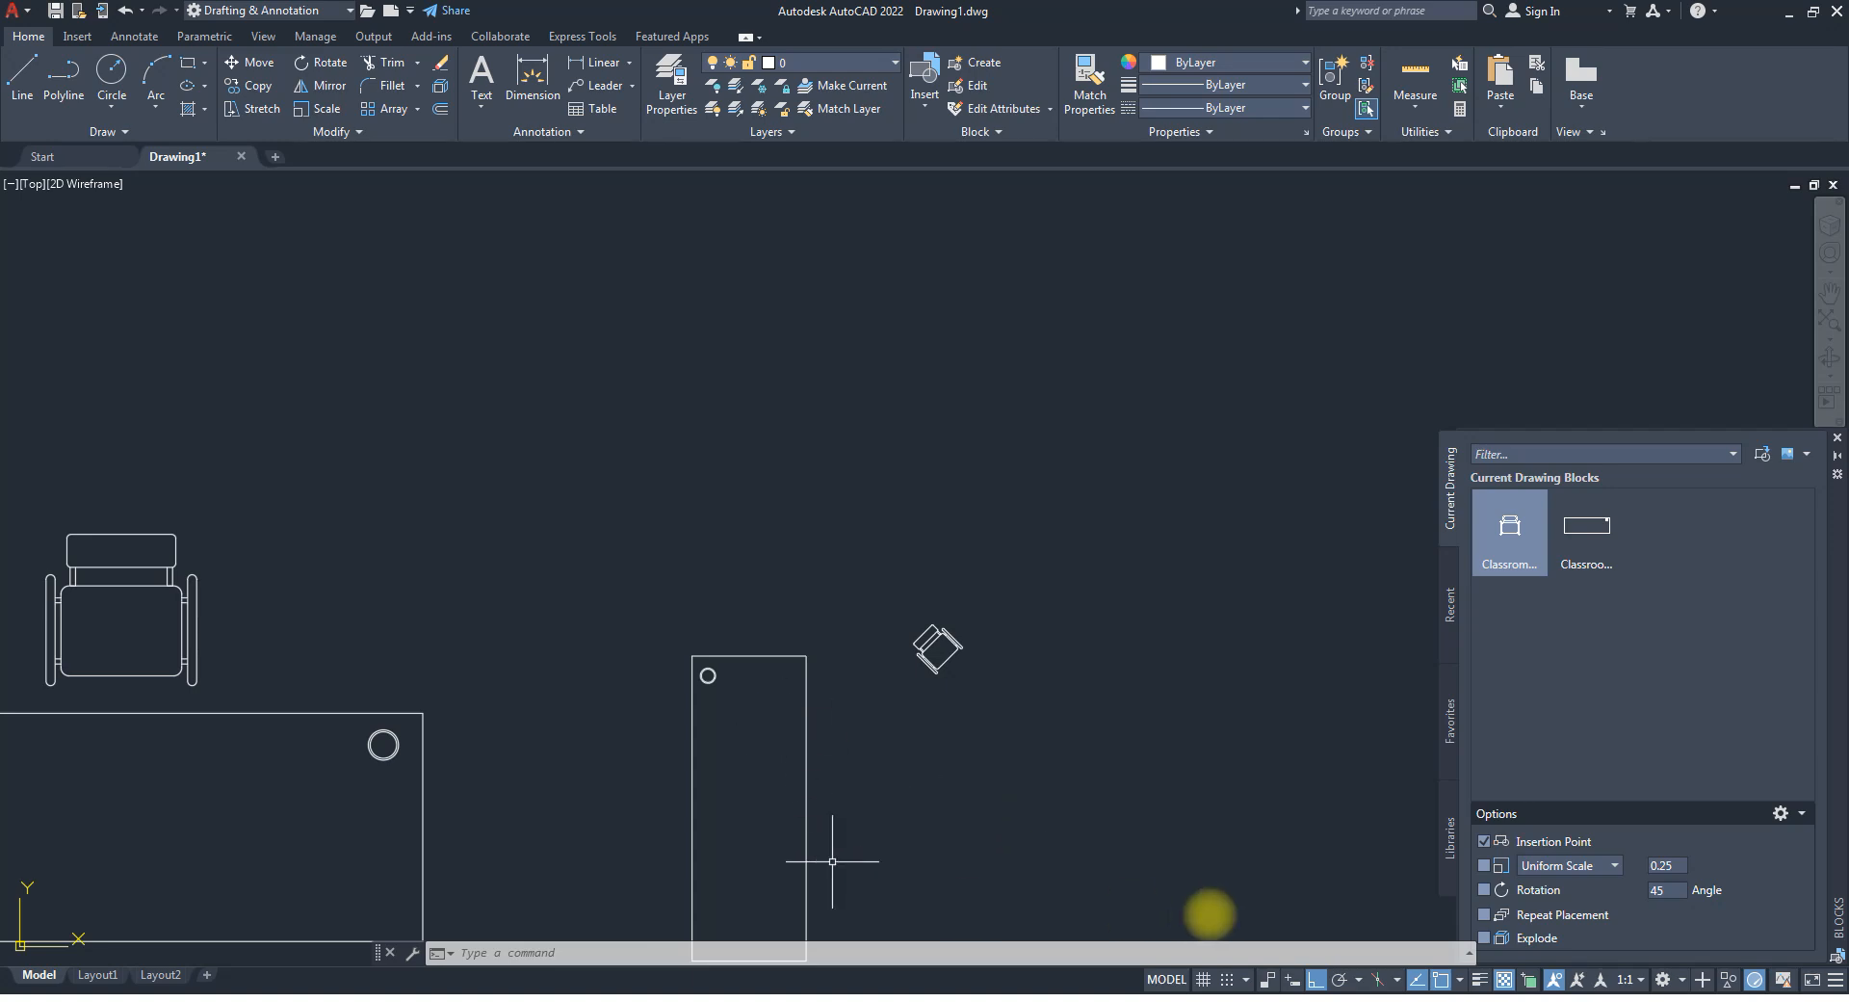
{"action": "scroll", "coordinate": [893, 641], "scroll_direction": "down", "scroll_amount": 5}
{"action": "scroll", "coordinate": [895, 656], "scroll_direction": "up", "scroll_amount": 5}
{"action": "scroll", "coordinate": [921, 582], "scroll_direction": "down", "scroll_amount": 3}
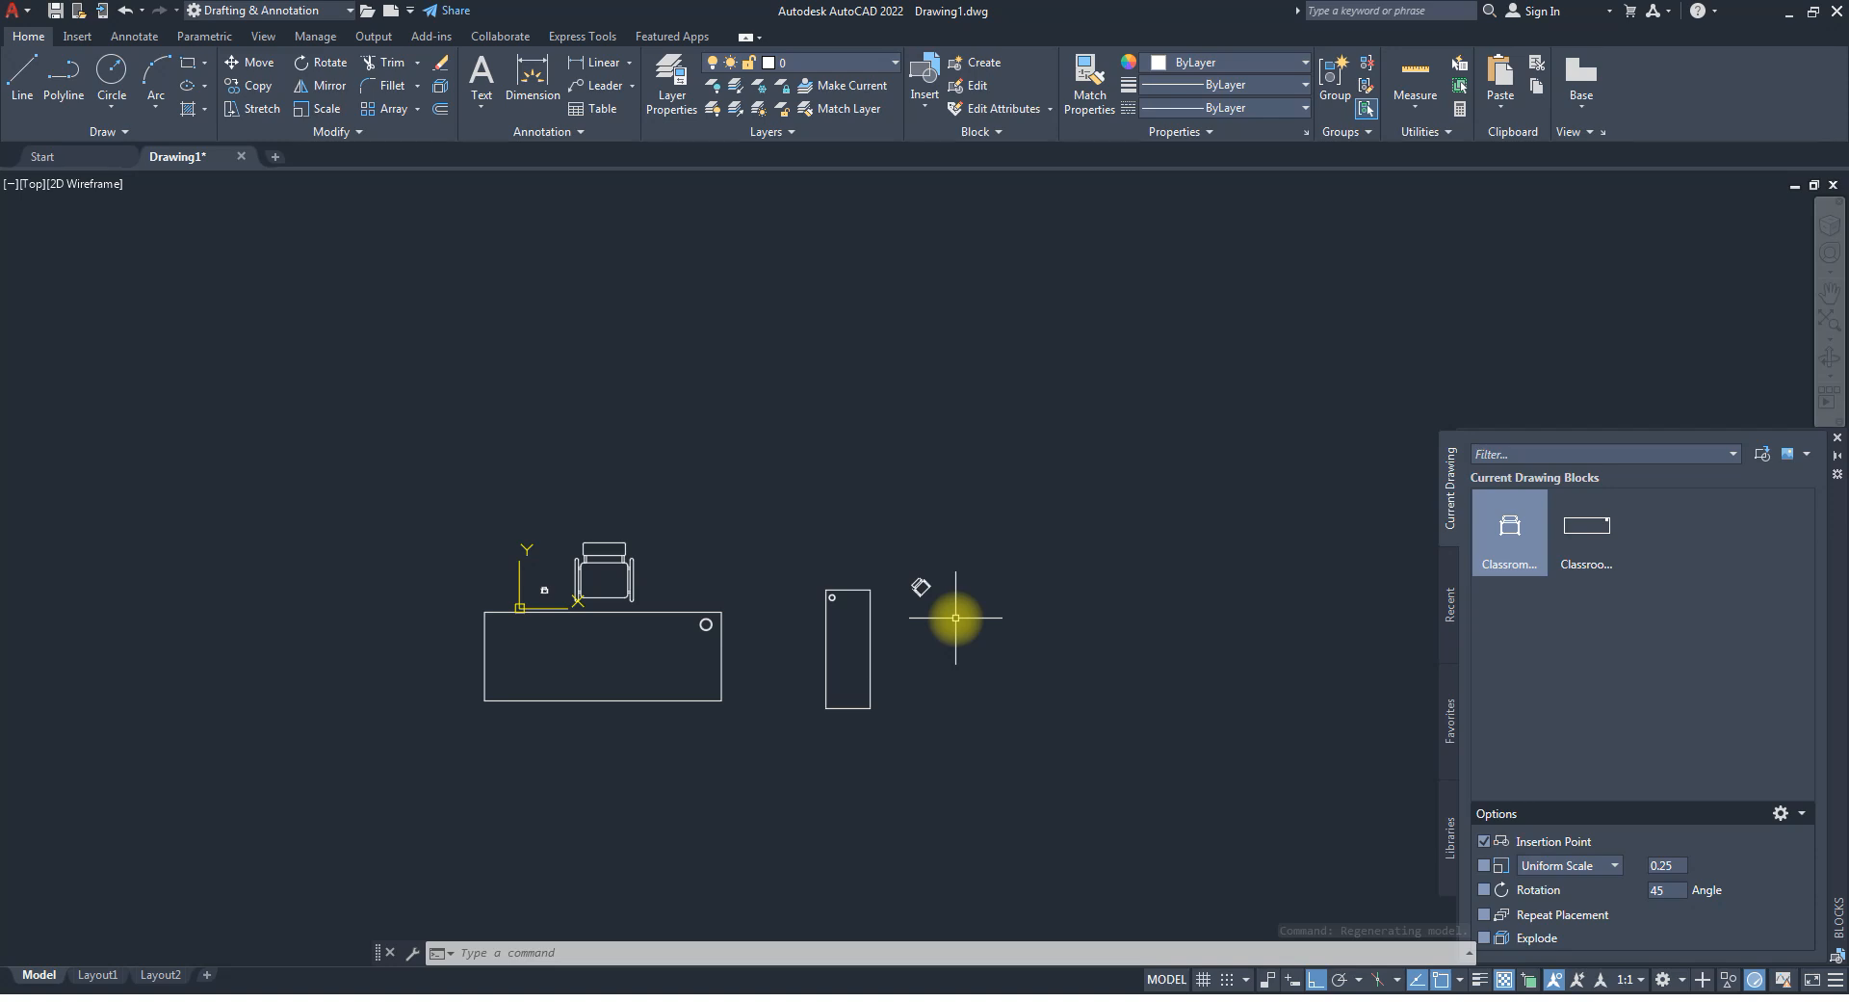
{"action": "left_click", "coordinate": [1836, 438]}
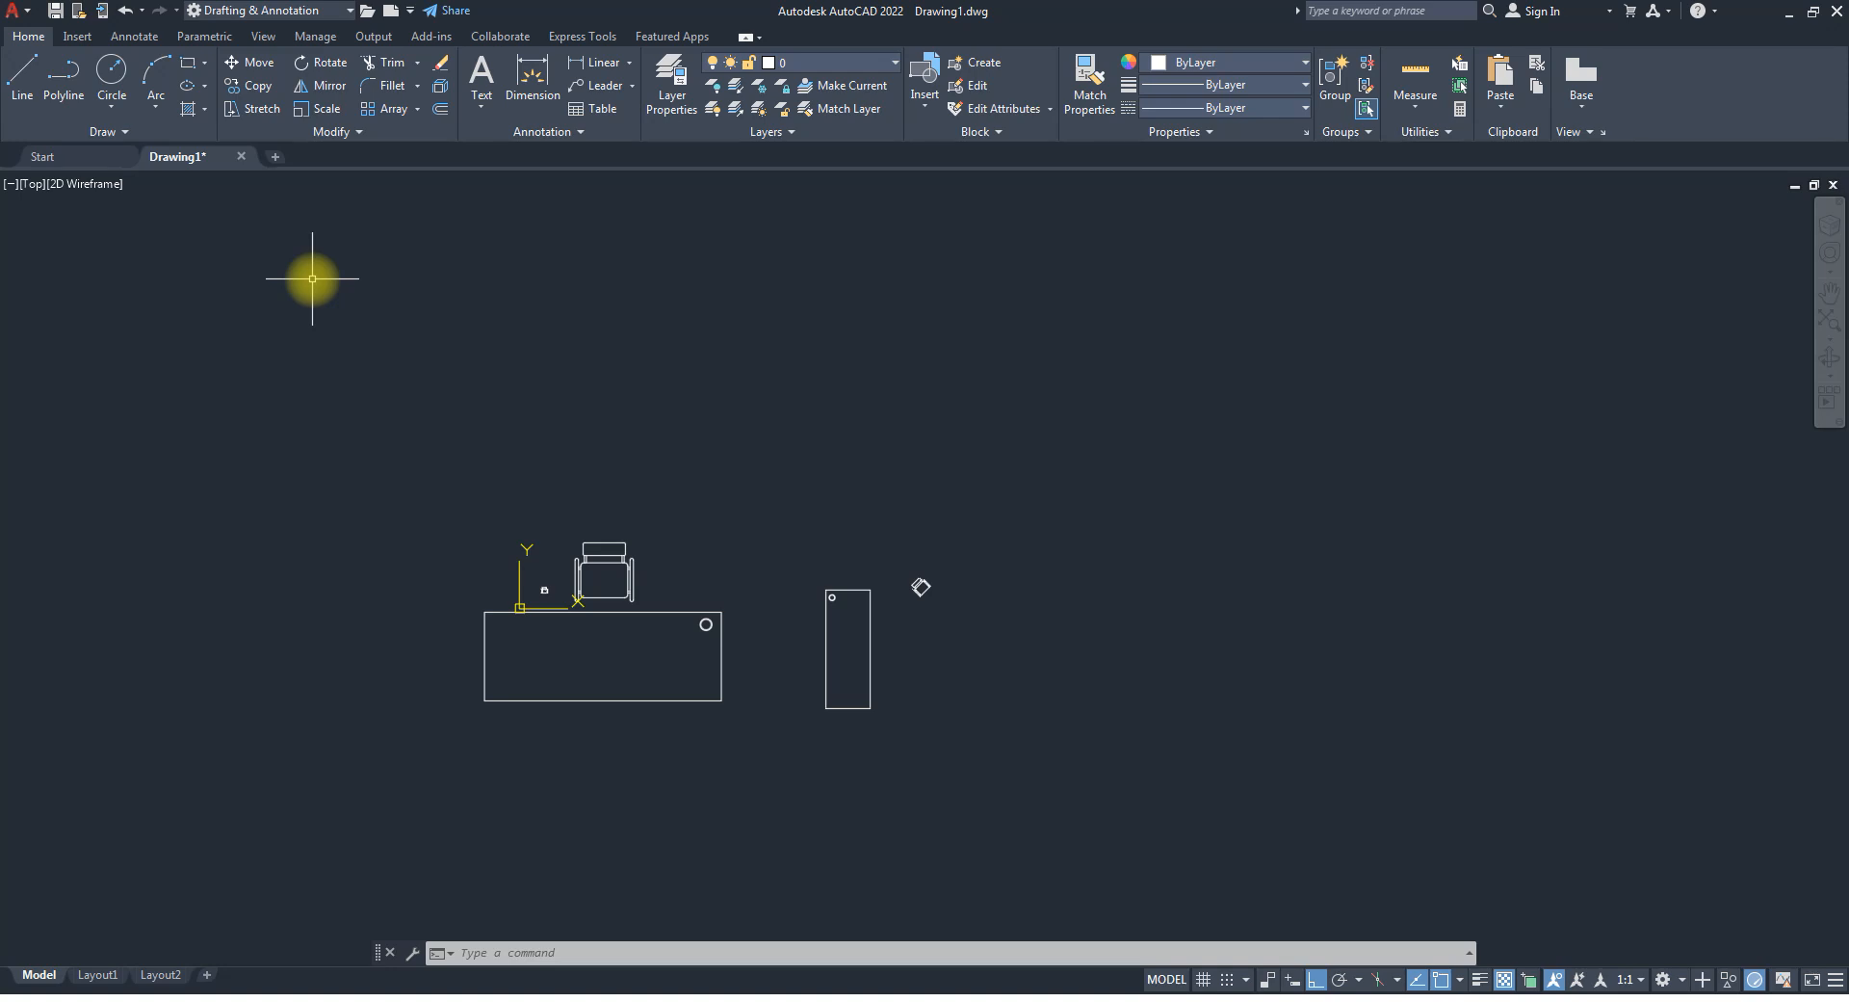
{"action": "left_click", "coordinate": [277, 160]}
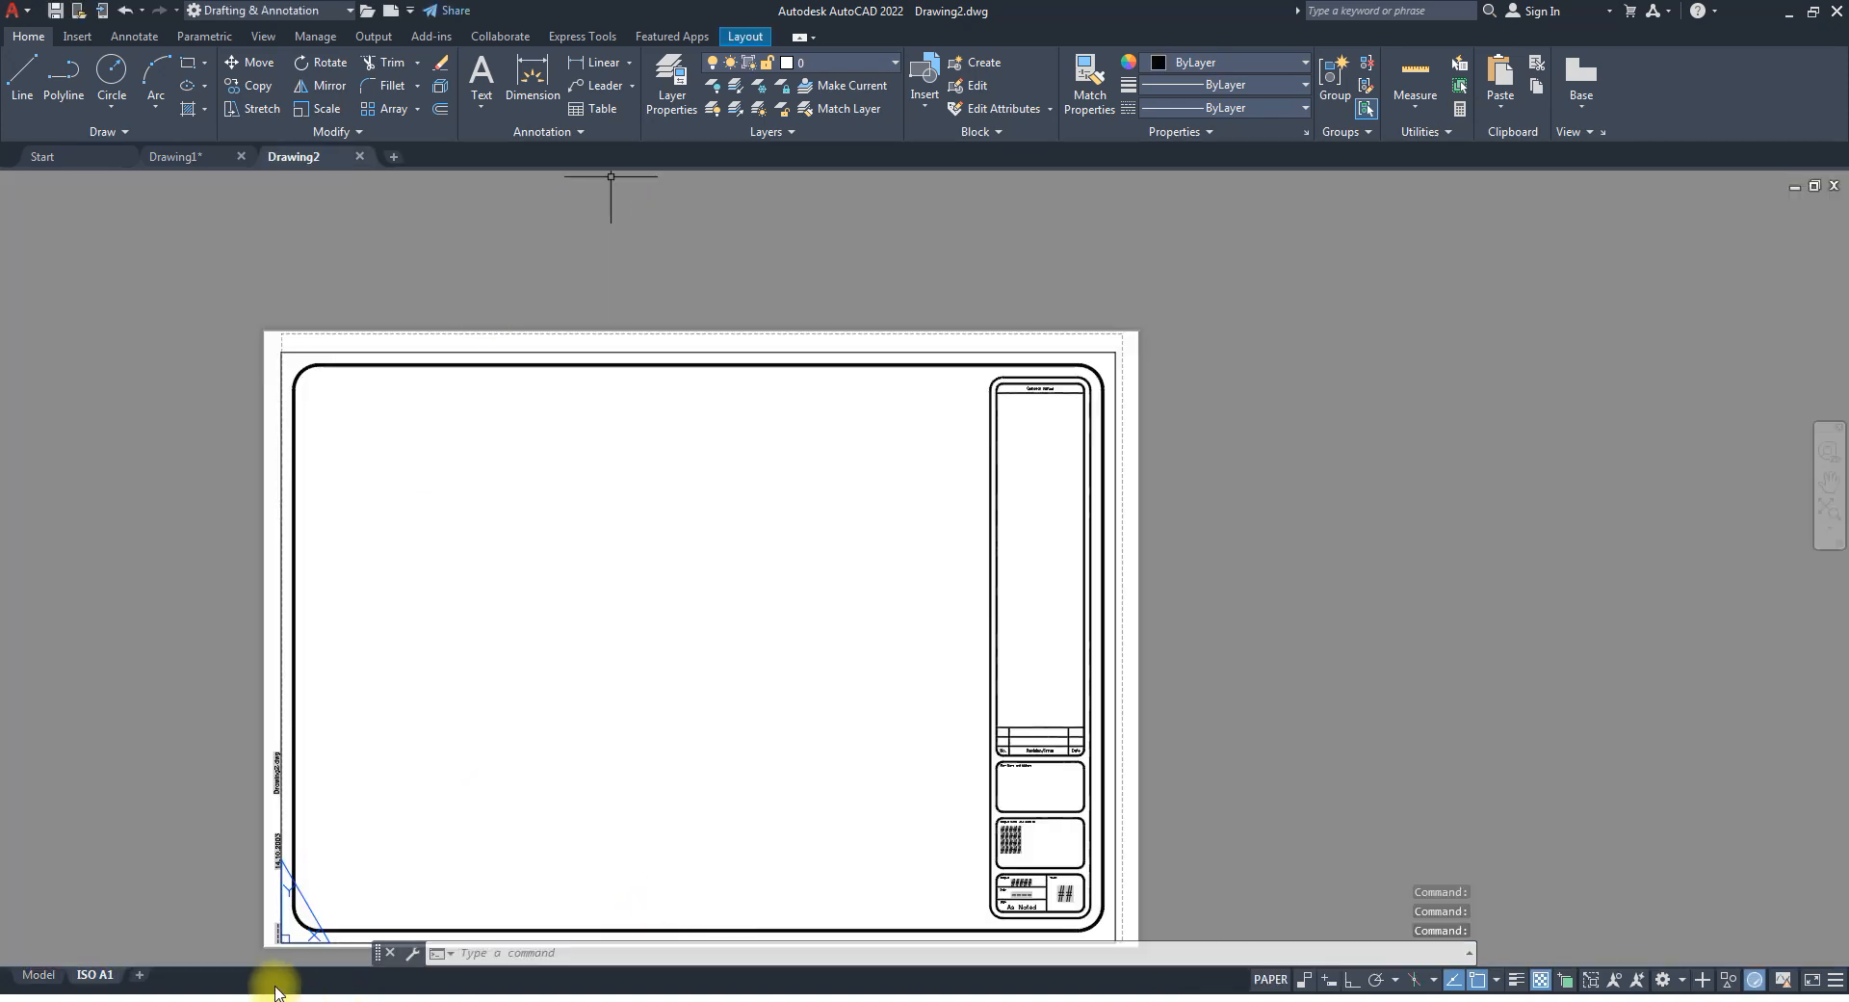
{"action": "left_click", "coordinate": [39, 975]}
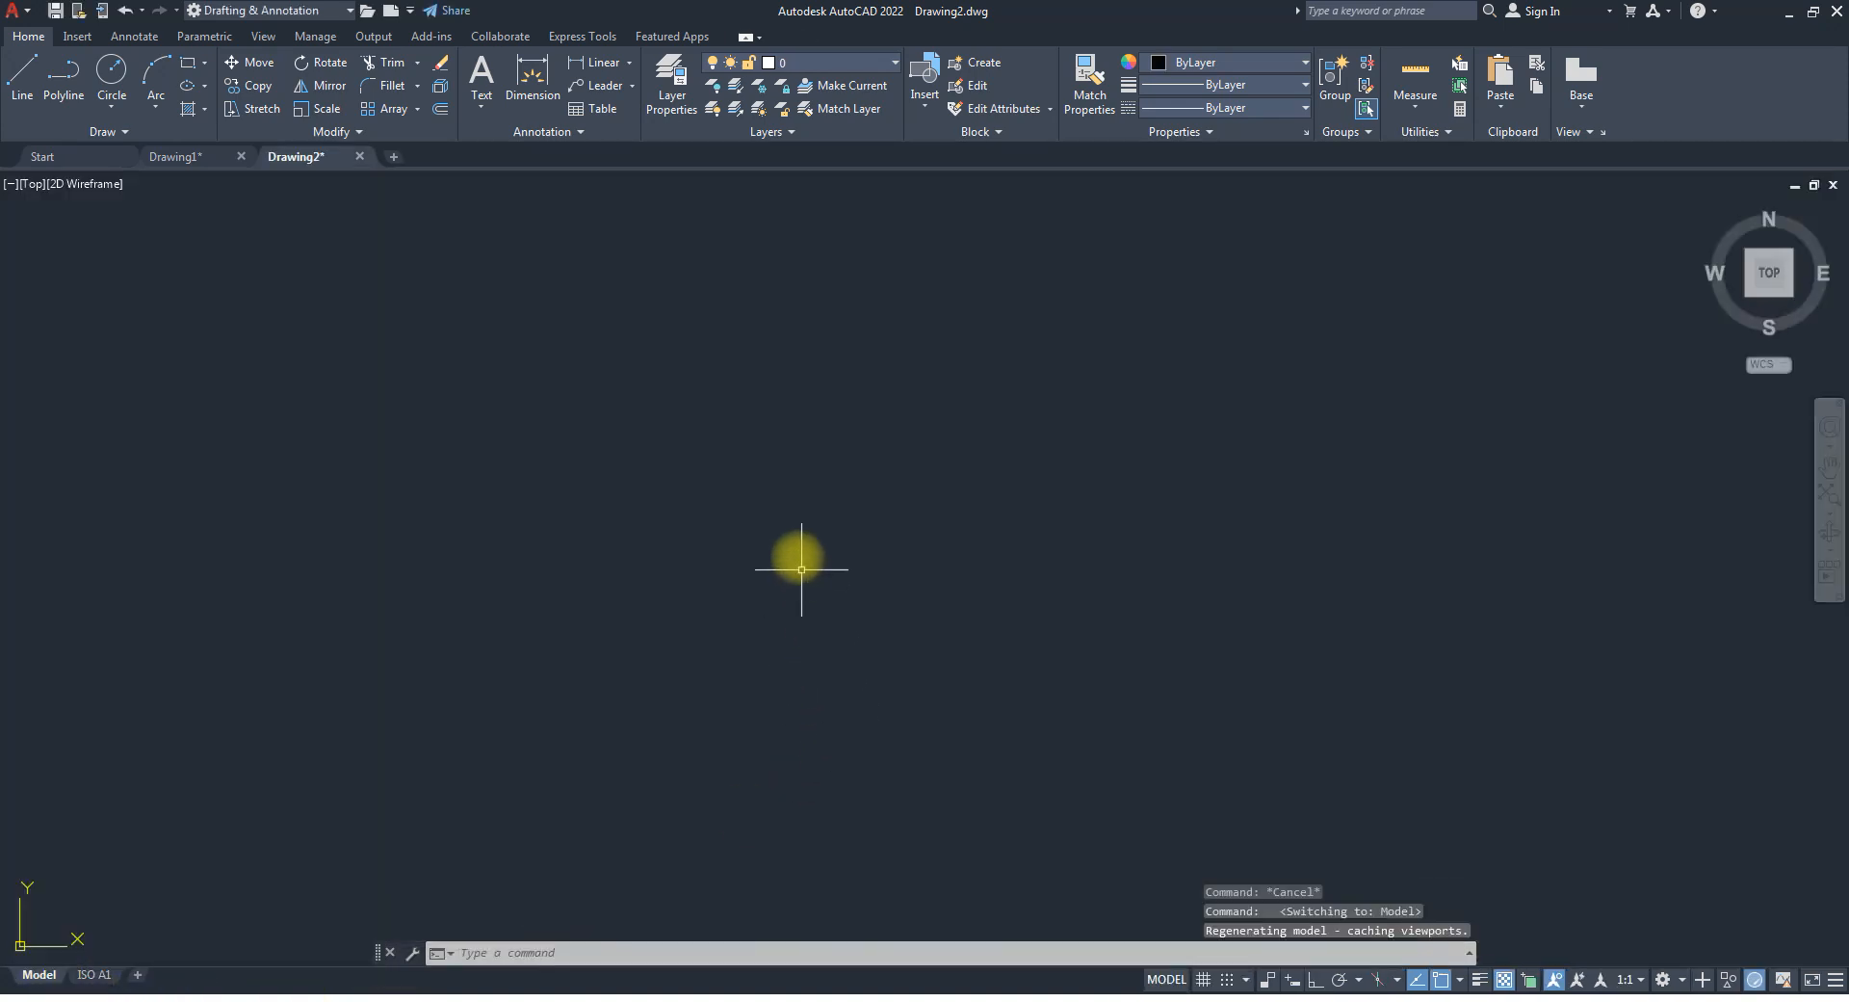
{"action": "left_click", "coordinate": [861, 438]}
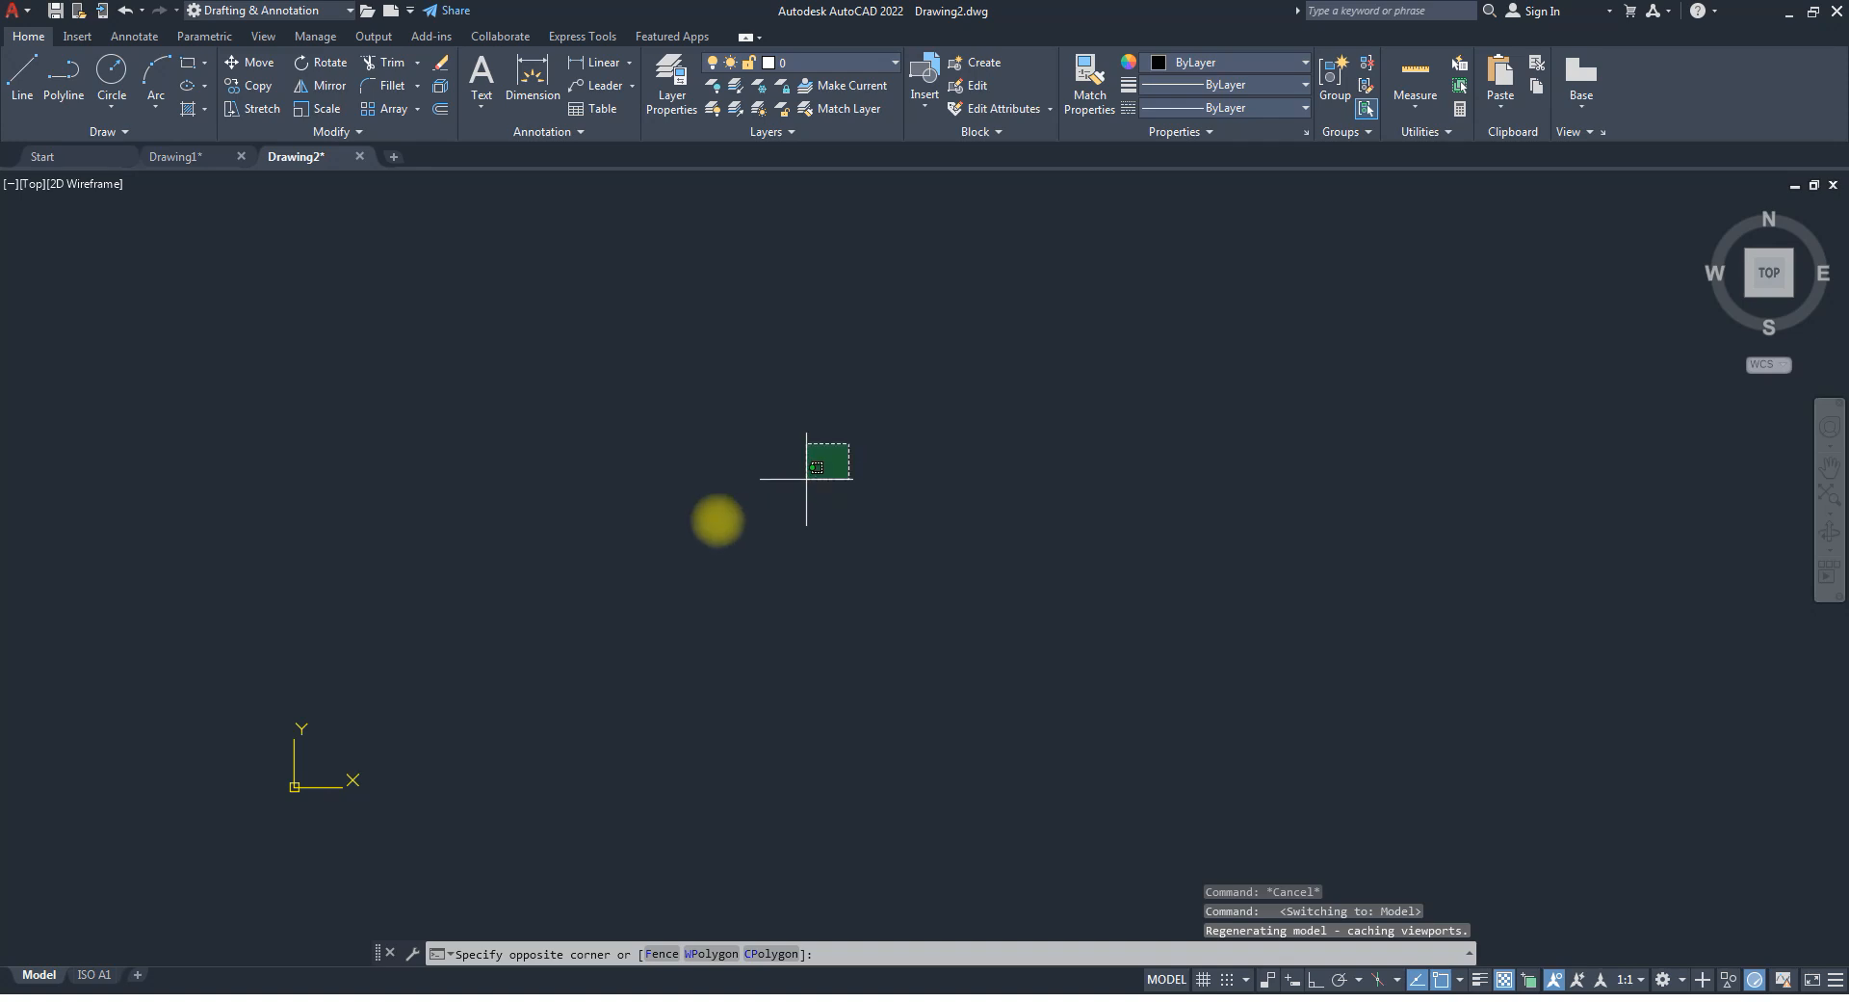
{"action": "left_click", "coordinate": [927, 104]}
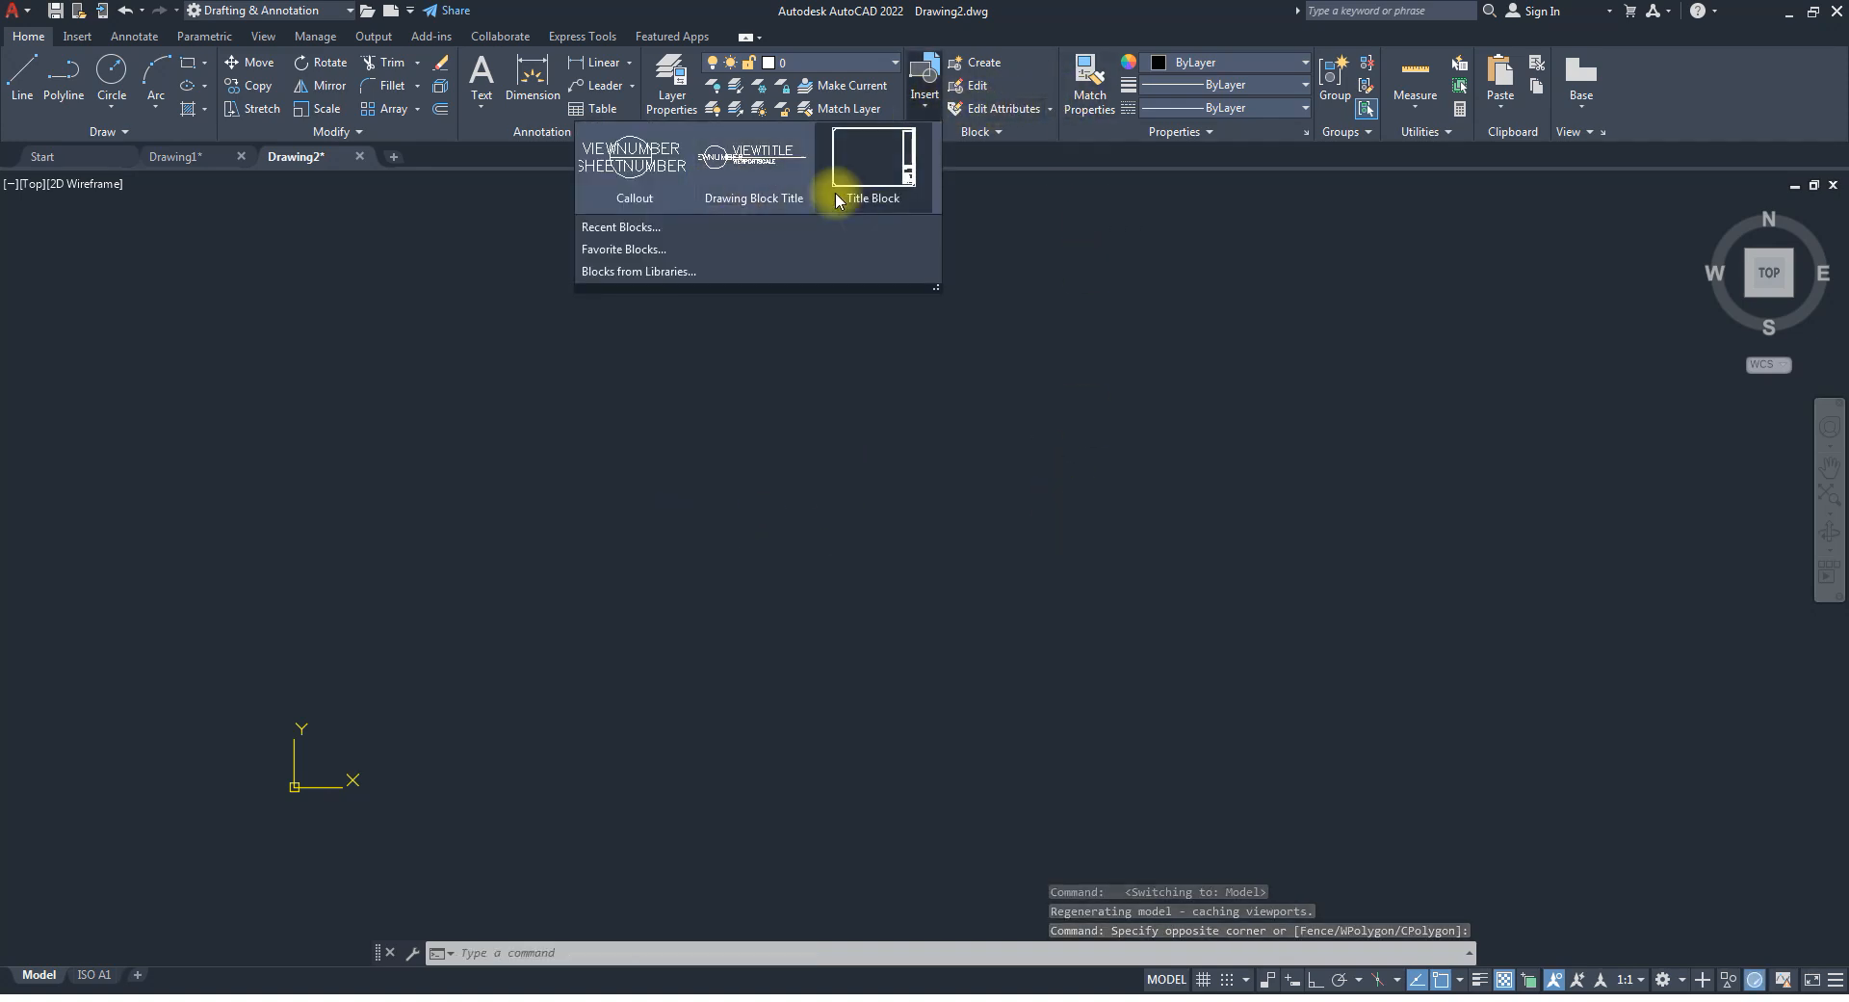
{"action": "left_click", "coordinate": [1003, 363]}
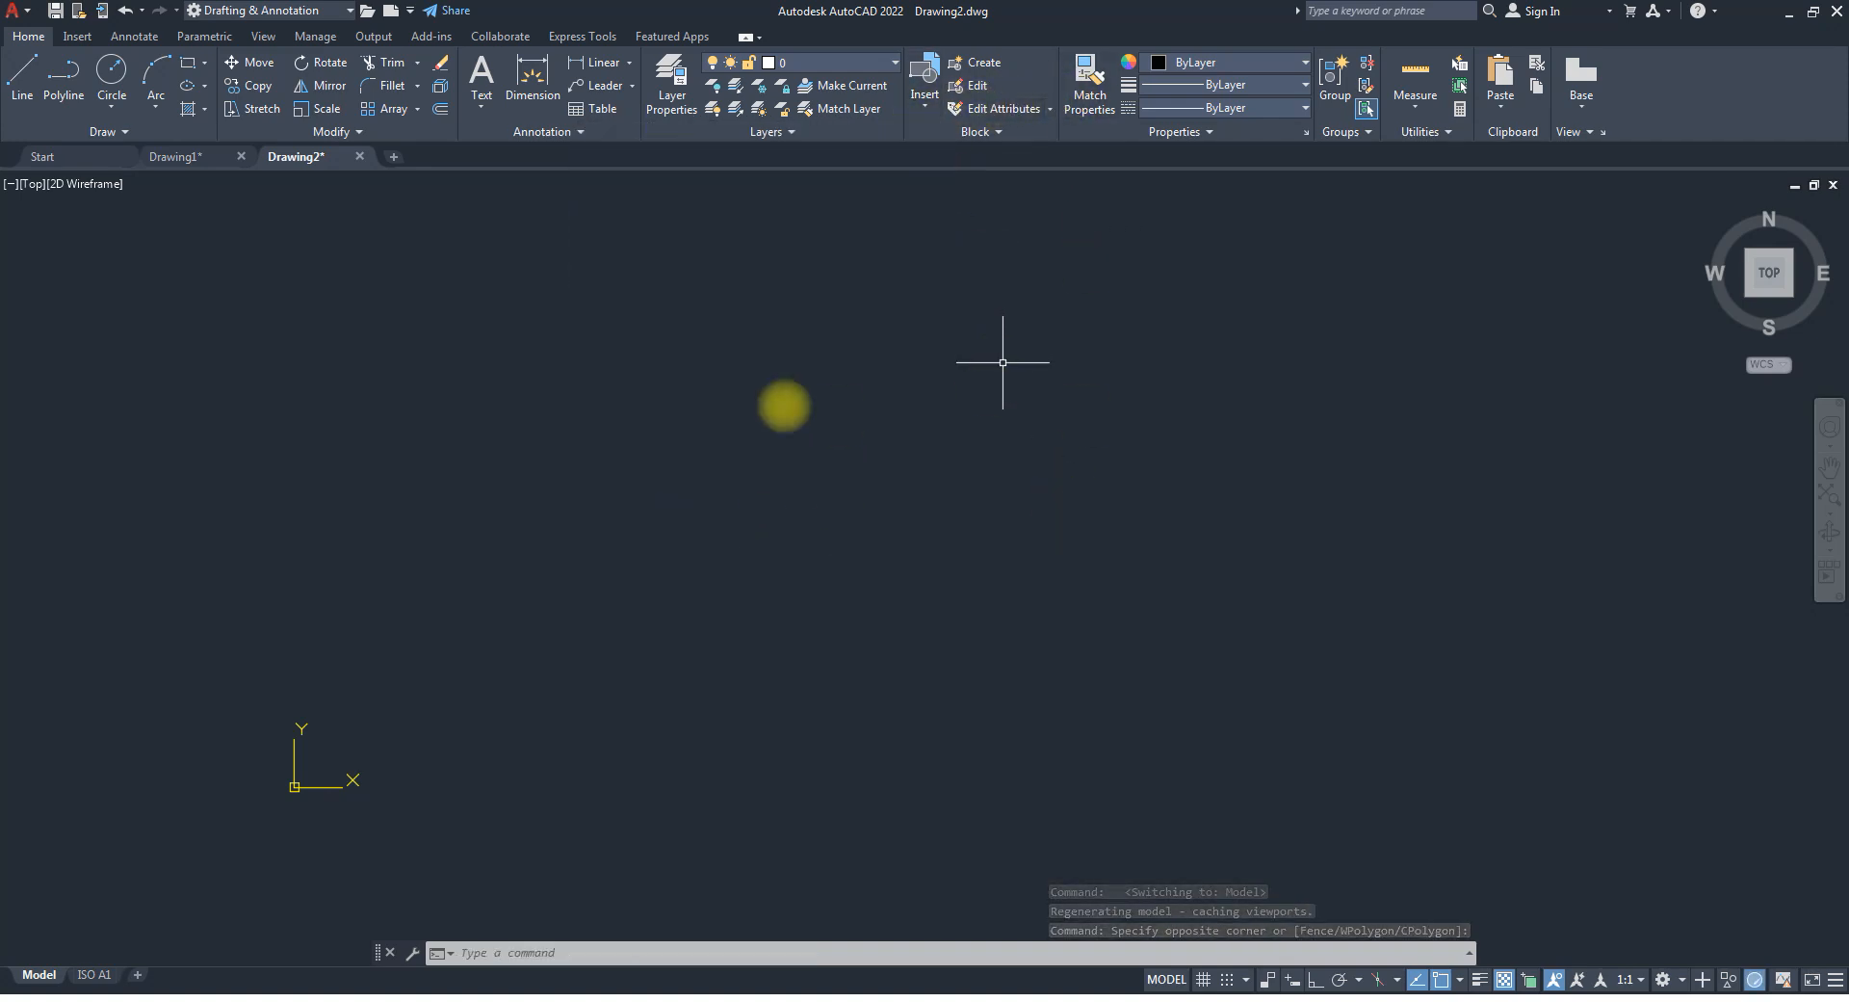
{"action": "left_click", "coordinate": [359, 156]}
{"action": "left_click", "coordinate": [927, 544]}
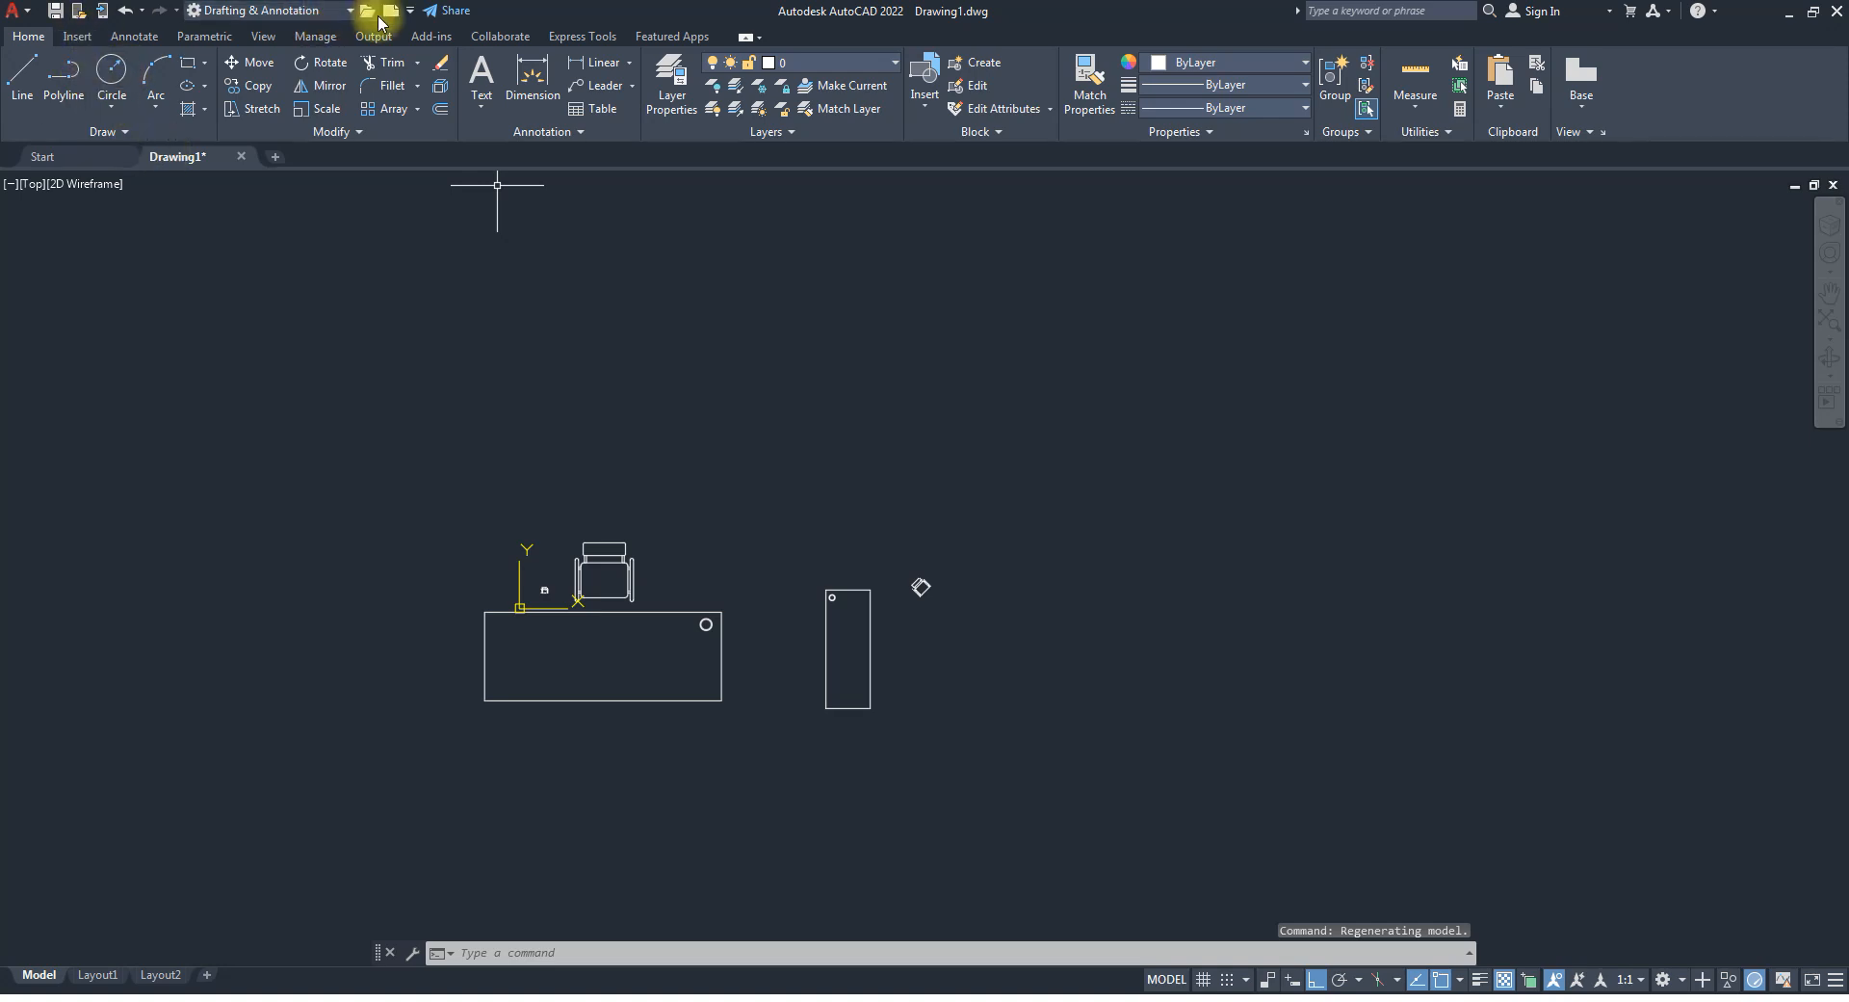
Create a new metric drawing from scratch and check which blocks it offers for insertion.
{"action": "key", "text": "ctrl+n"}
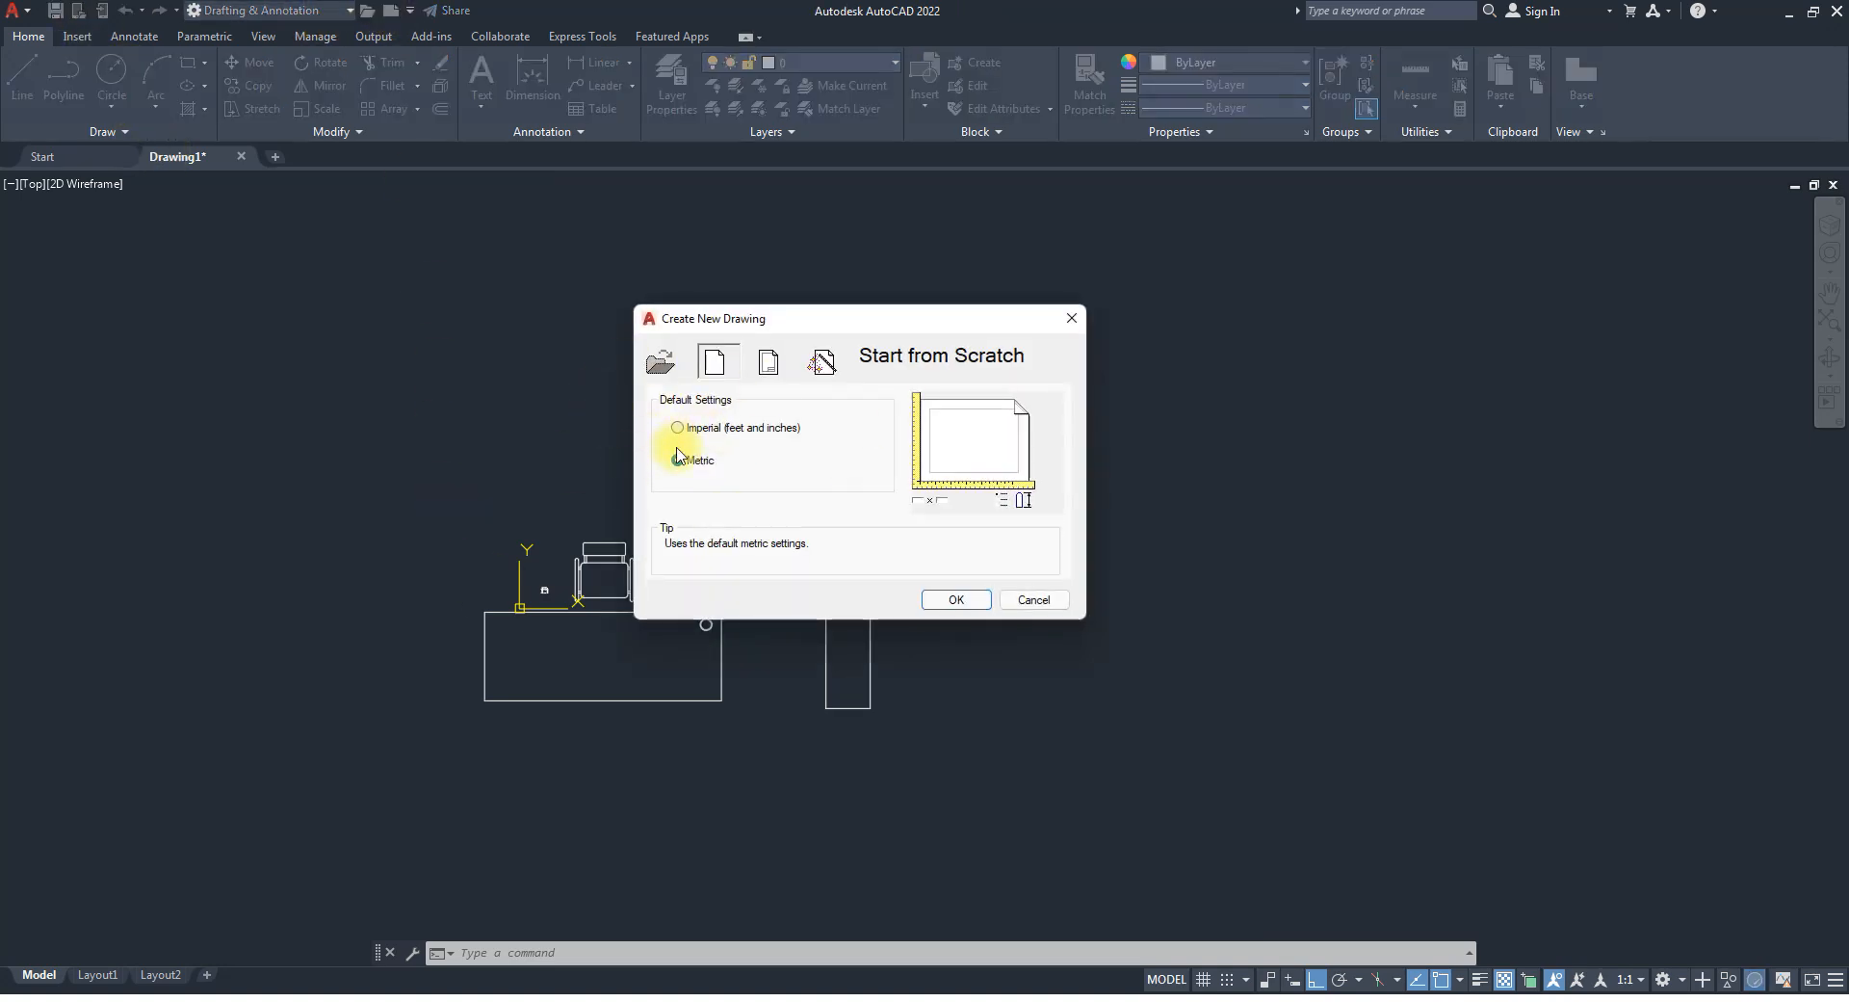
{"action": "left_click", "coordinate": [953, 604]}
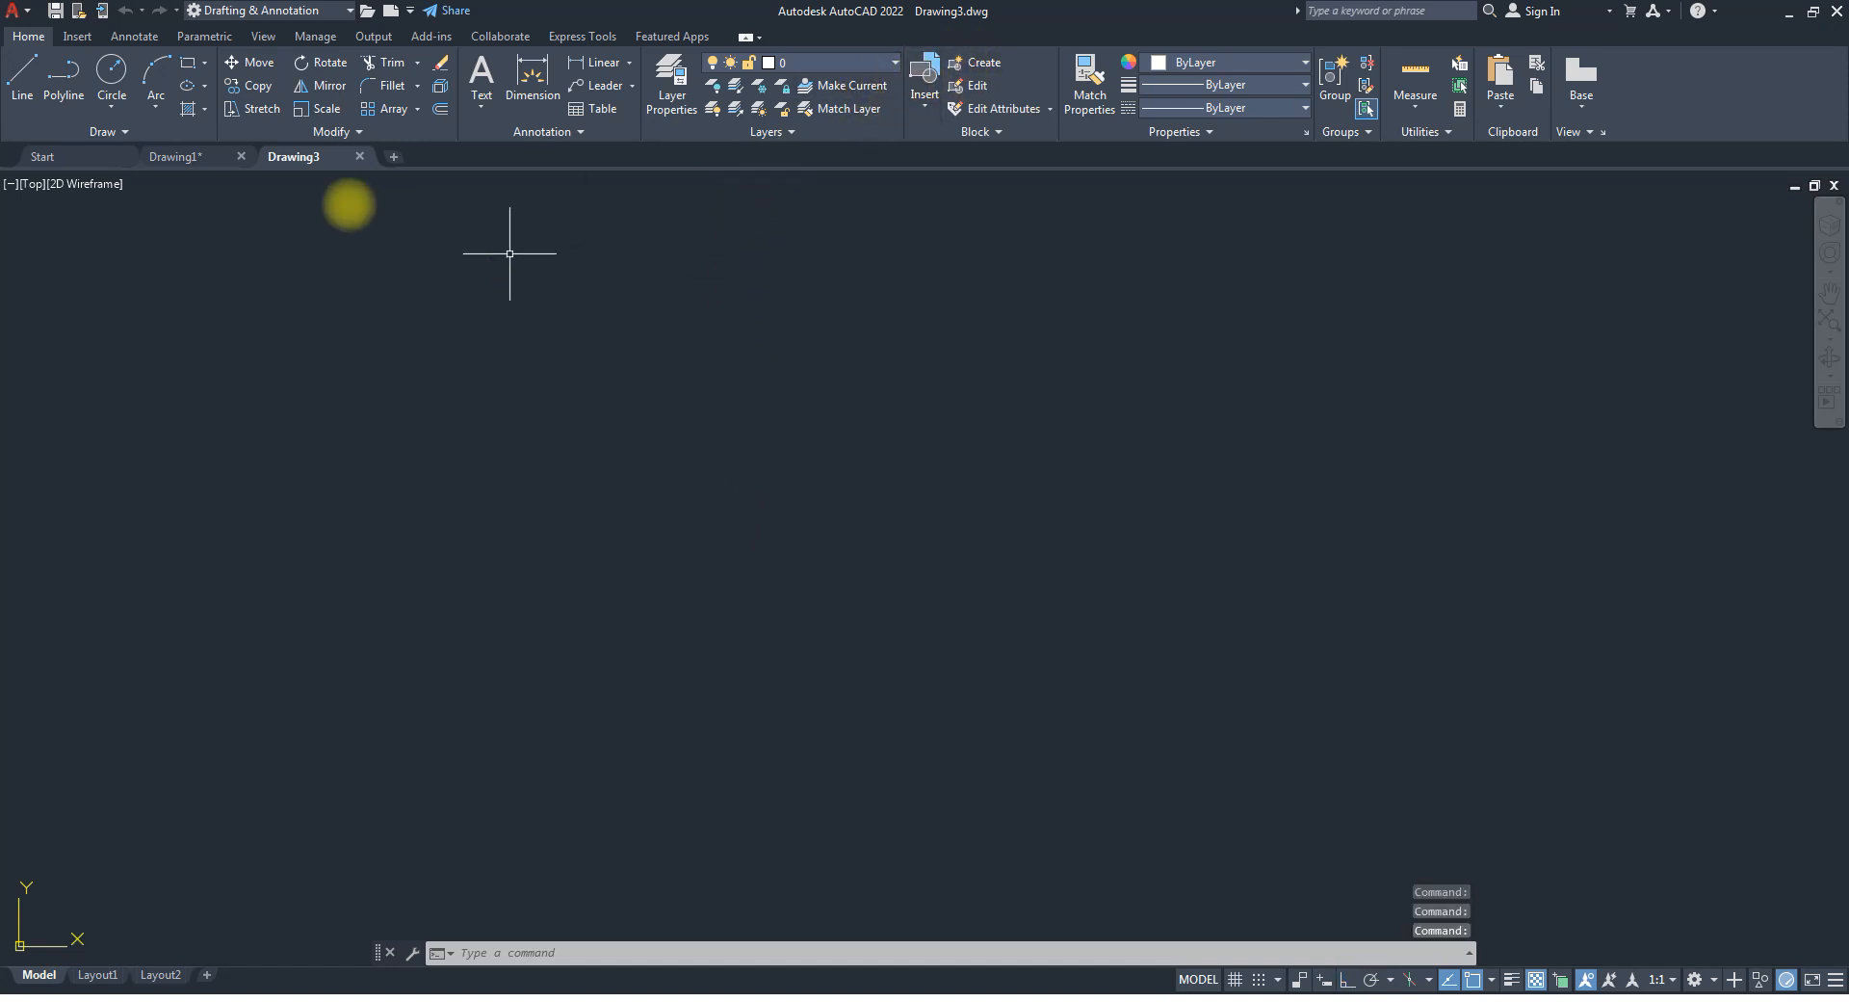
{"action": "left_click", "coordinate": [921, 114]}
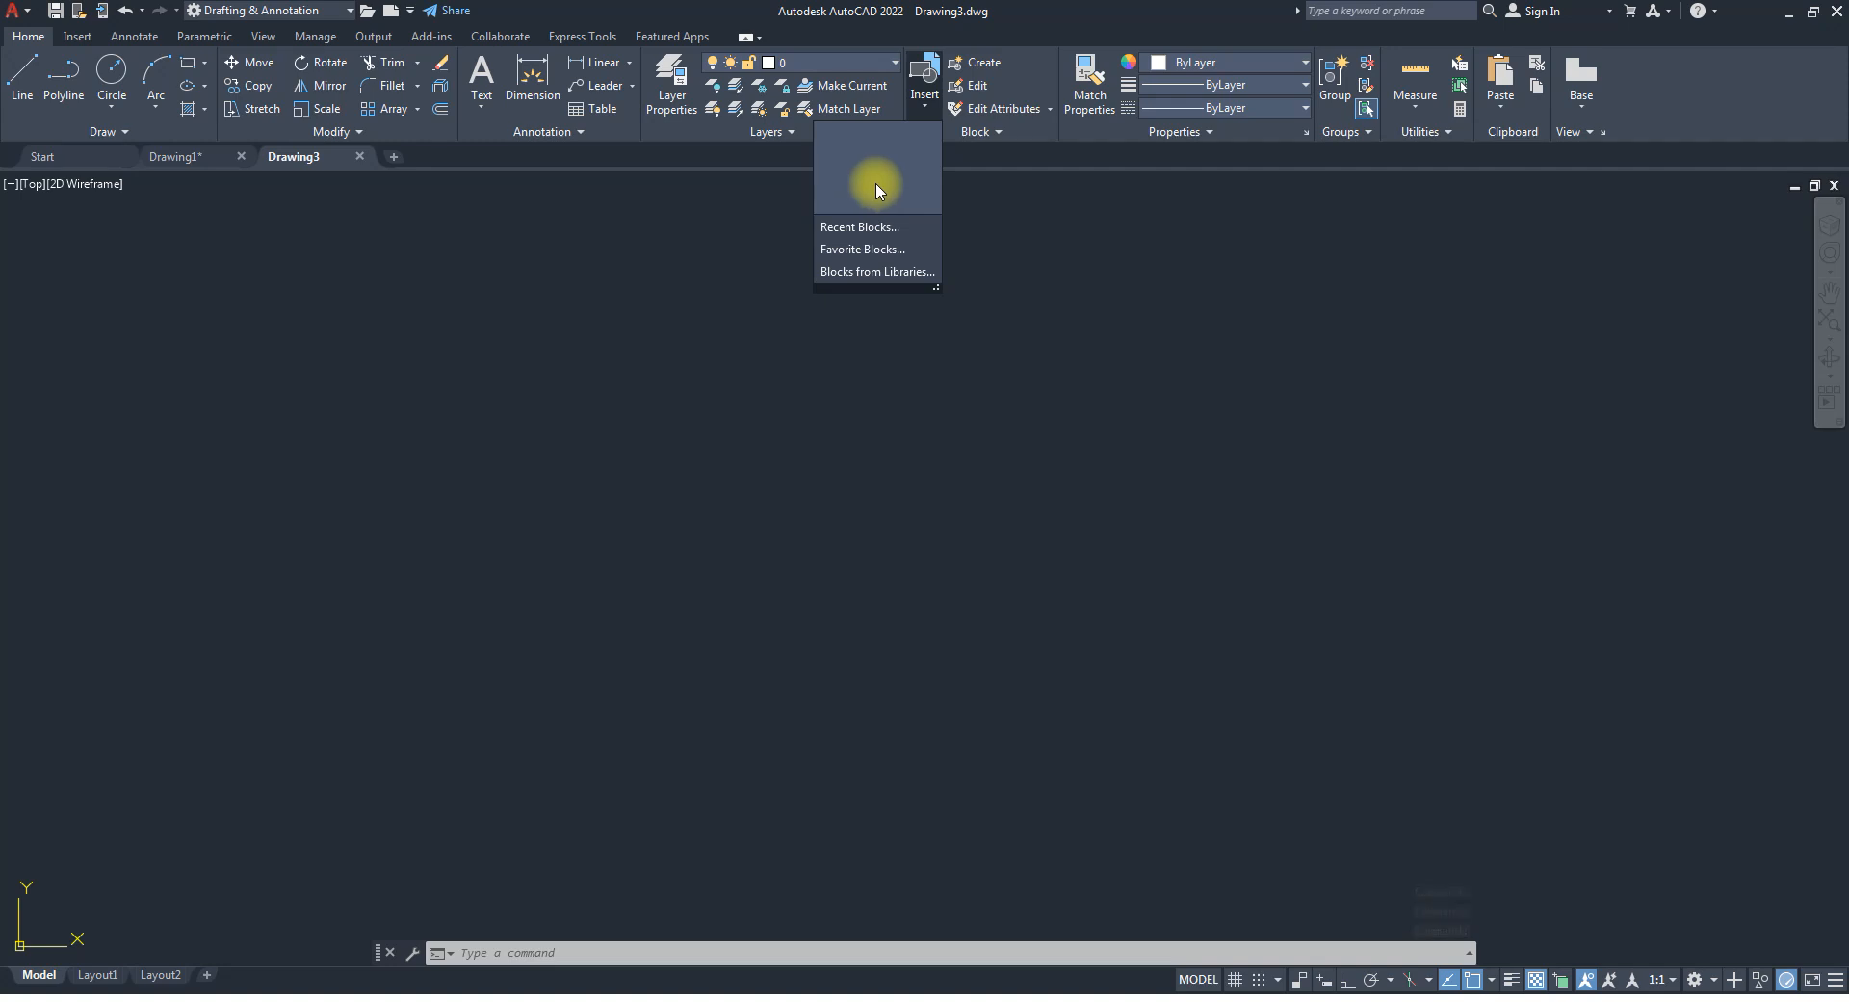
{"action": "left_click", "coordinate": [602, 364]}
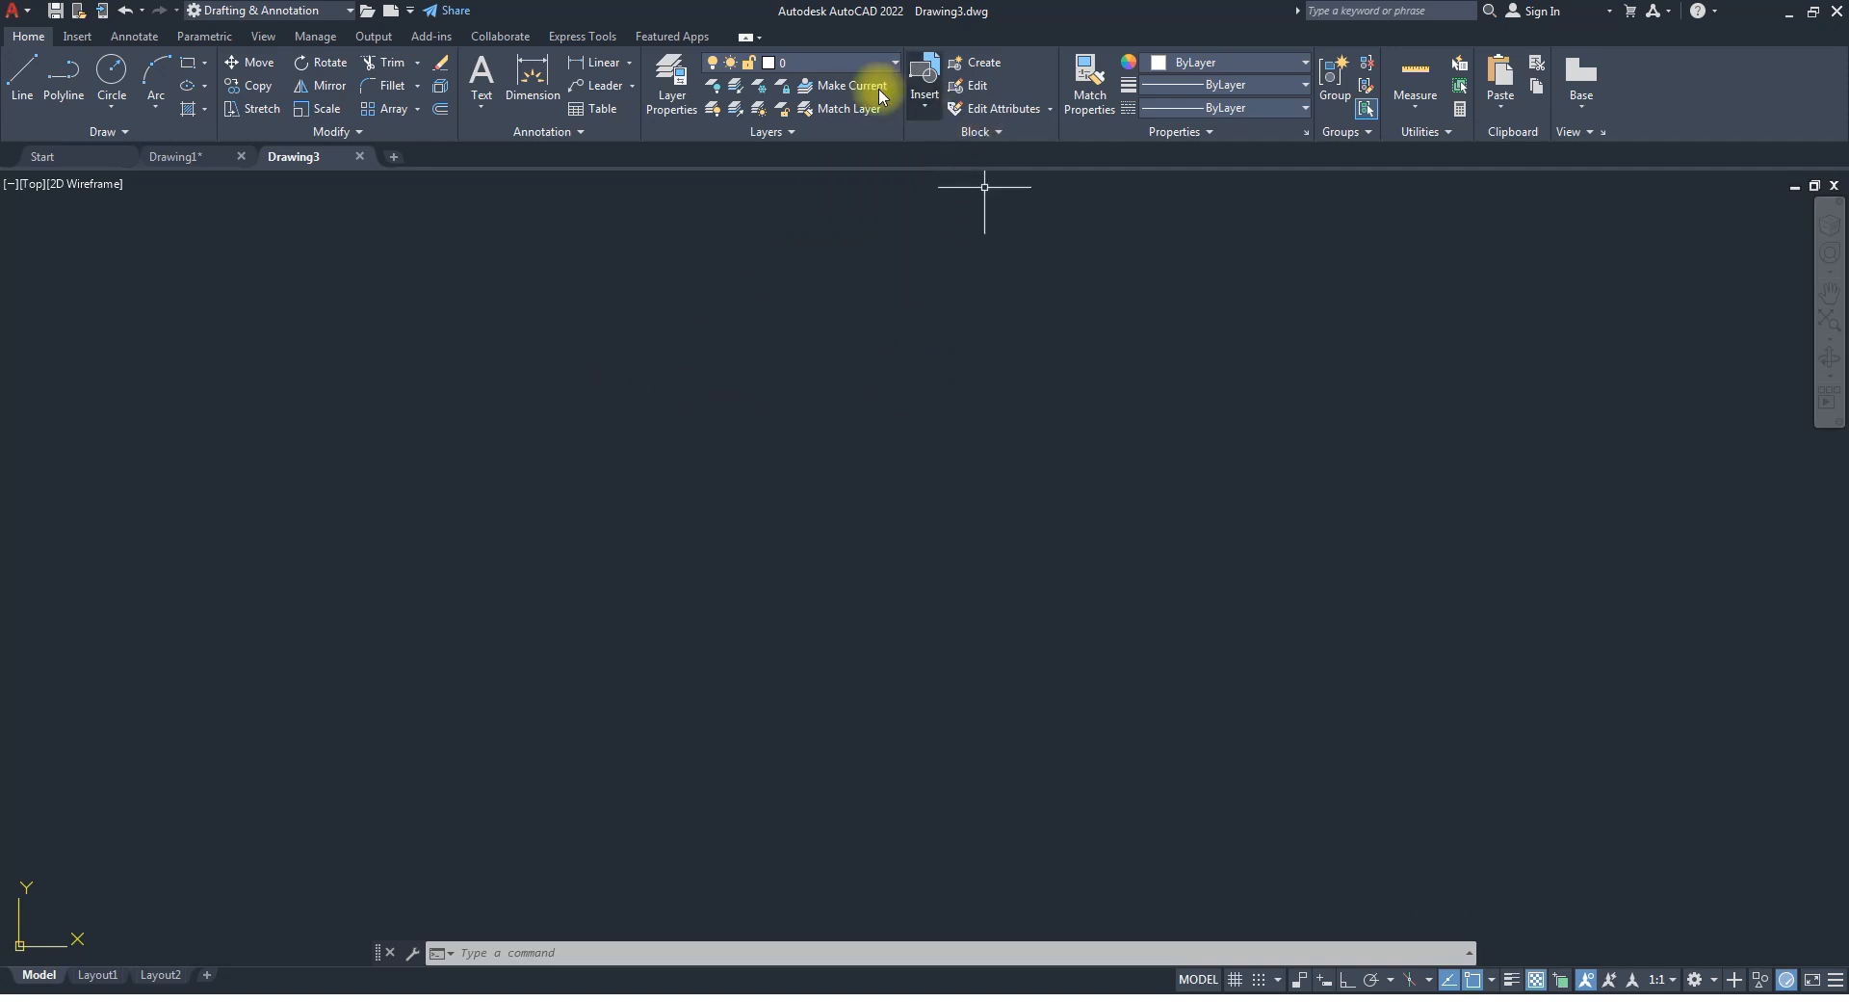
Switch between Drawing1 and Drawing3 and check the blocks available for insertion in the new drawing.
{"action": "left_click", "coordinate": [198, 158]}
{"action": "left_click", "coordinate": [921, 113]}
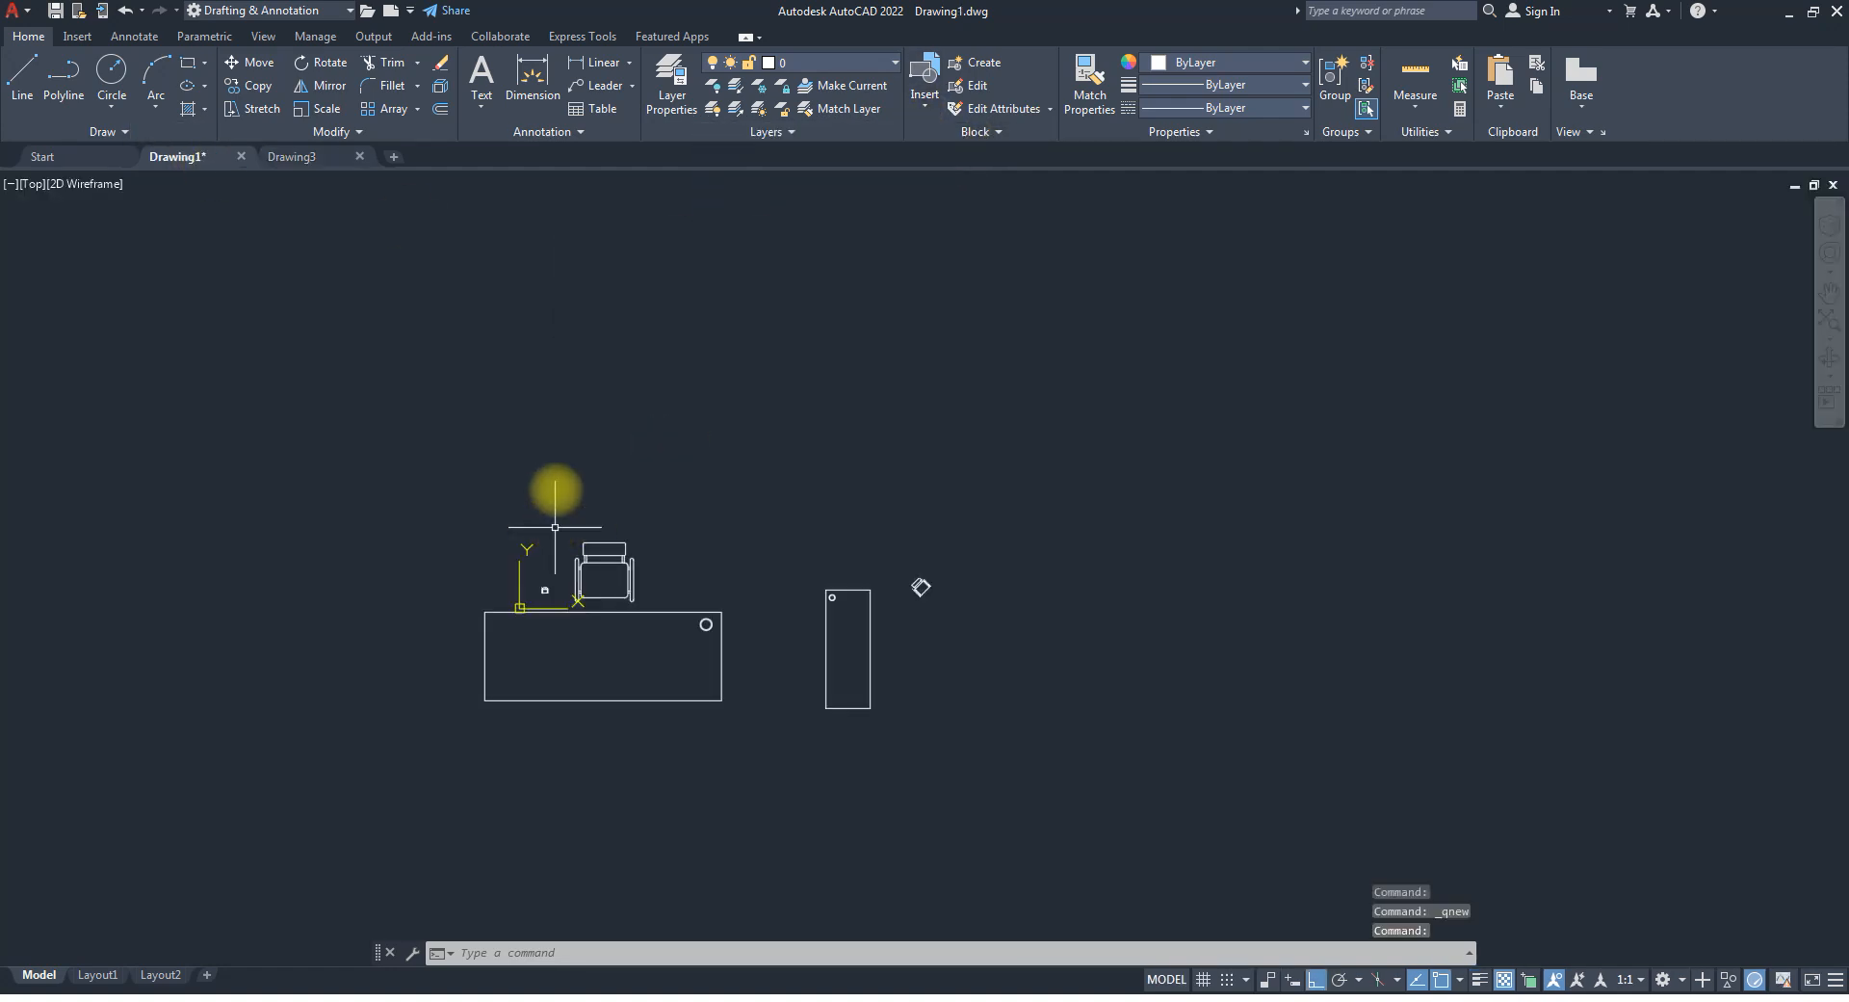
{"action": "left_click", "coordinate": [296, 157]}
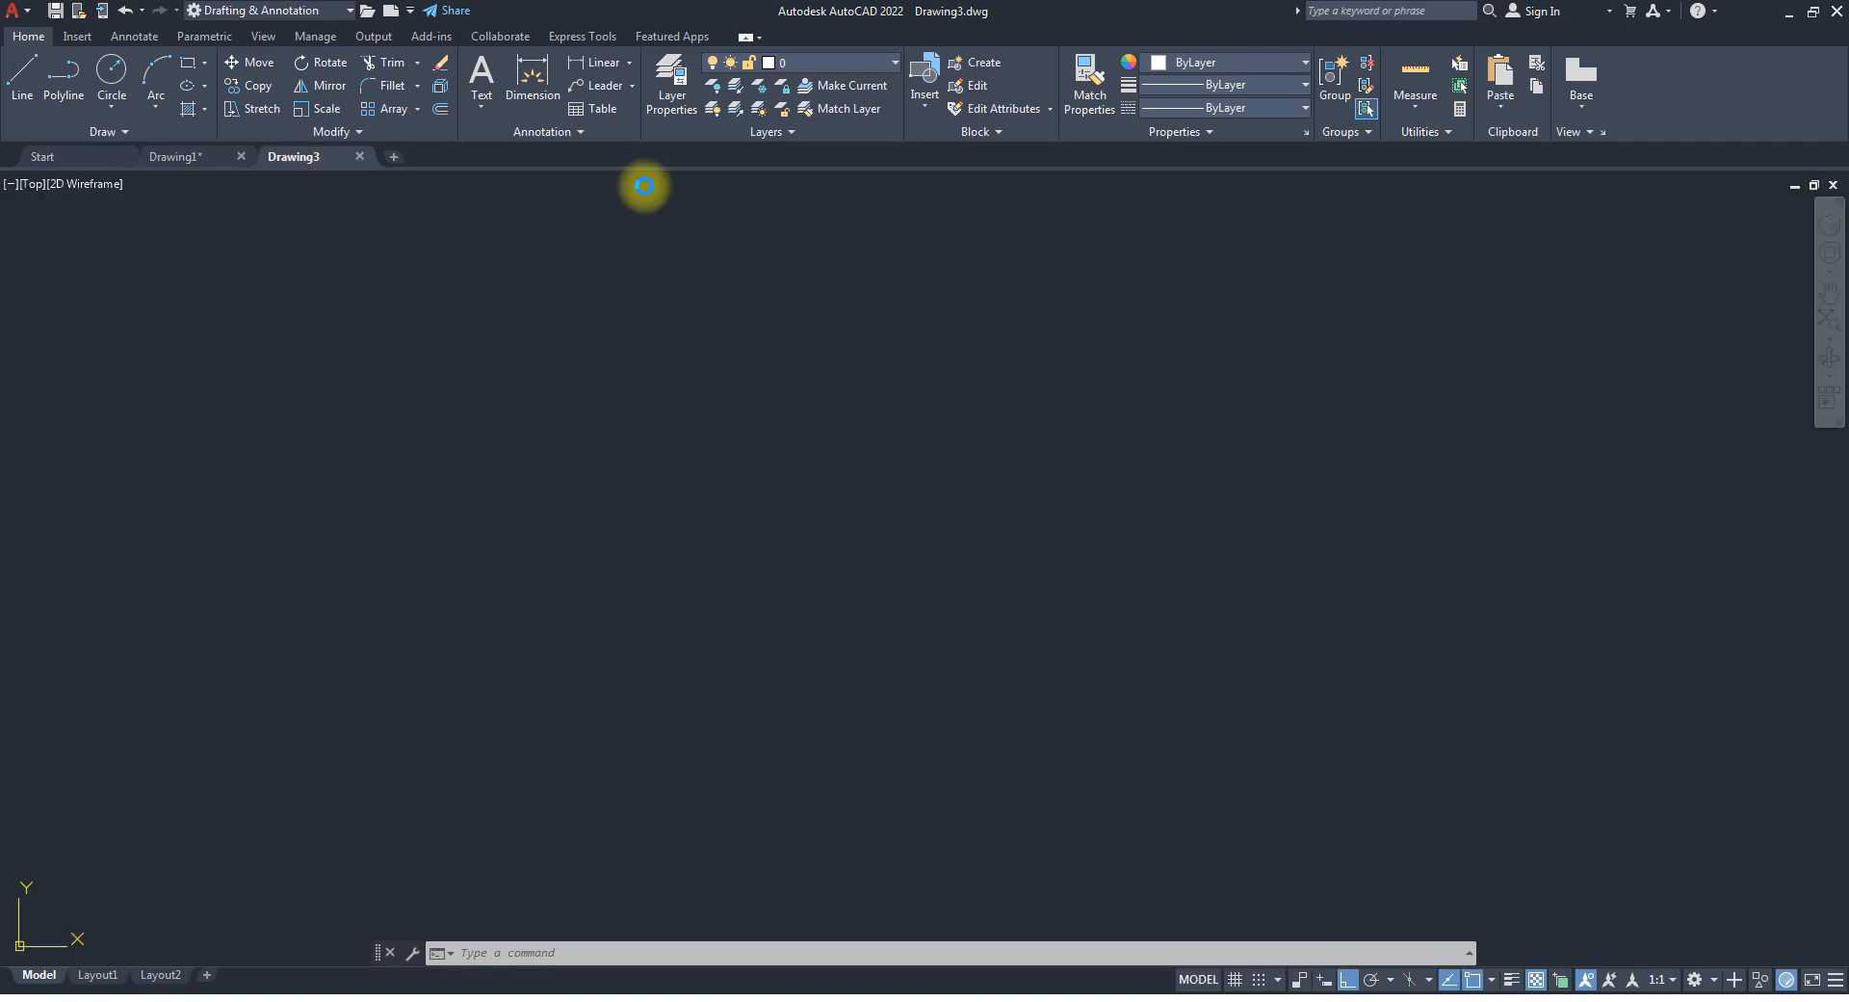
{"action": "left_click", "coordinate": [923, 101]}
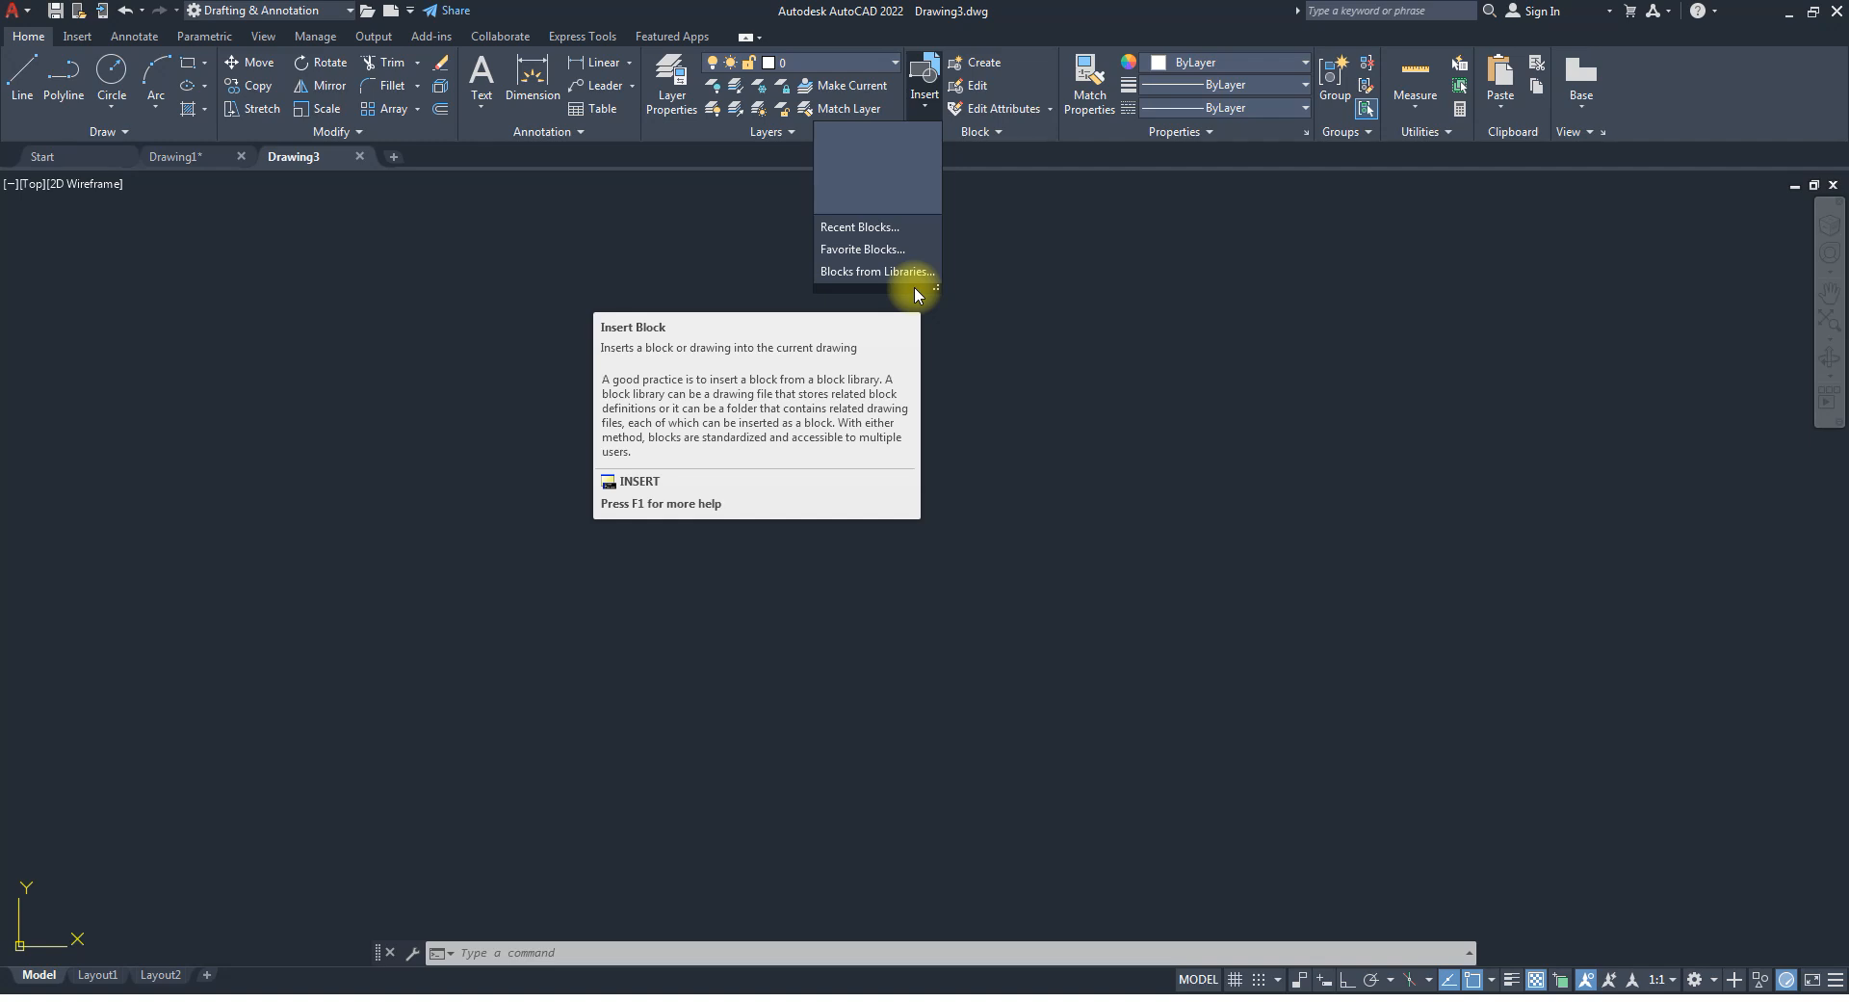
{"action": "left_click", "coordinate": [1199, 476]}
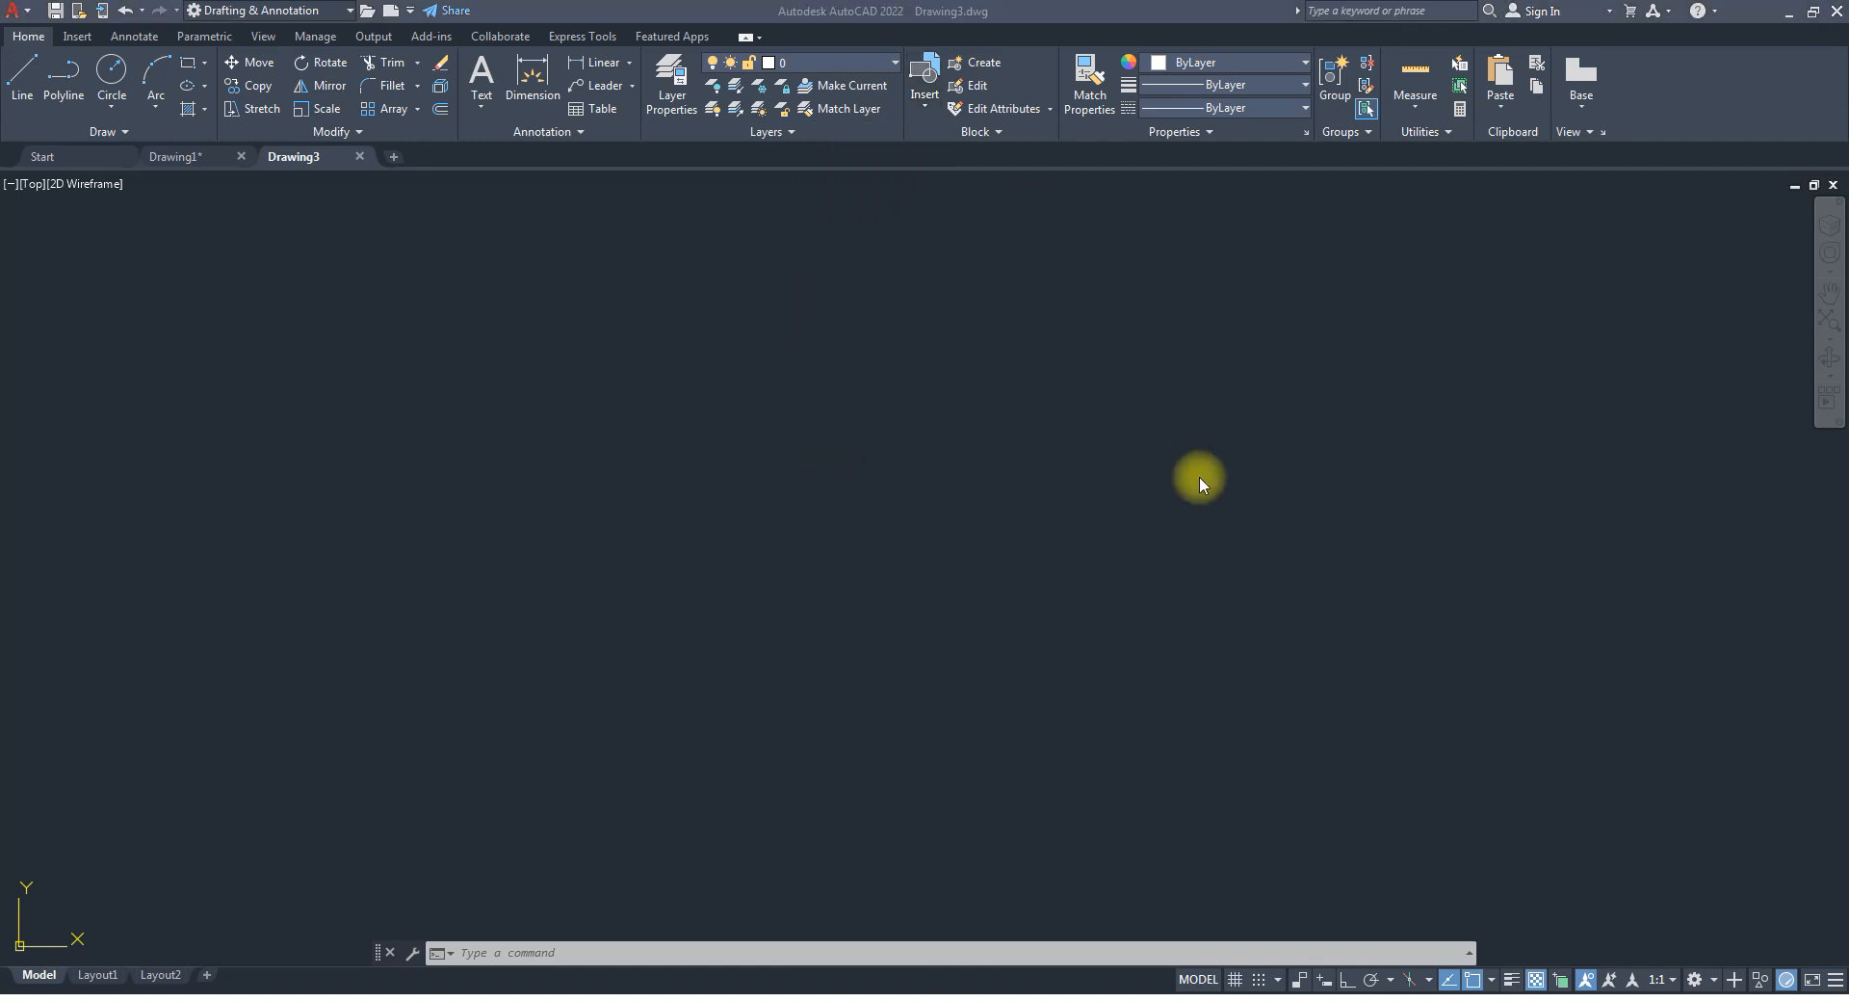
Switch to File Explorer and open the My AutoCAD Library folder in Documents.
{"action": "key", "text": "super+e"}
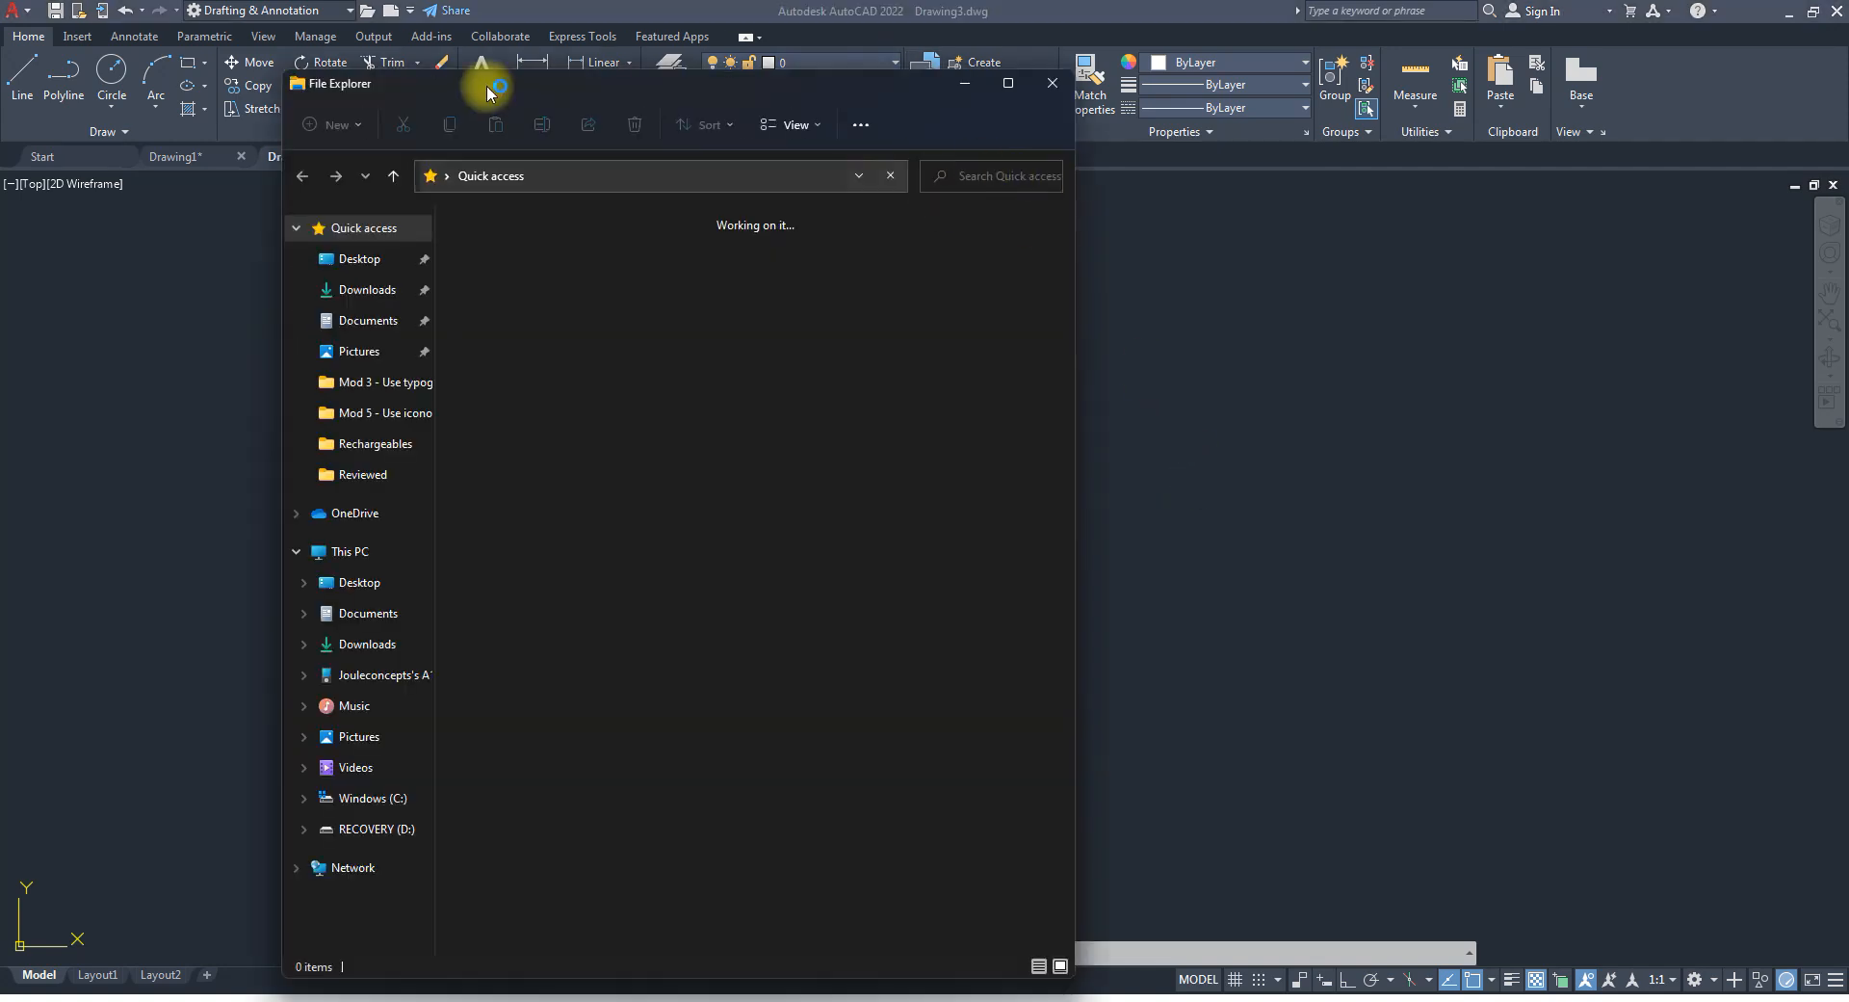
{"action": "left_click", "coordinate": [368, 320]}
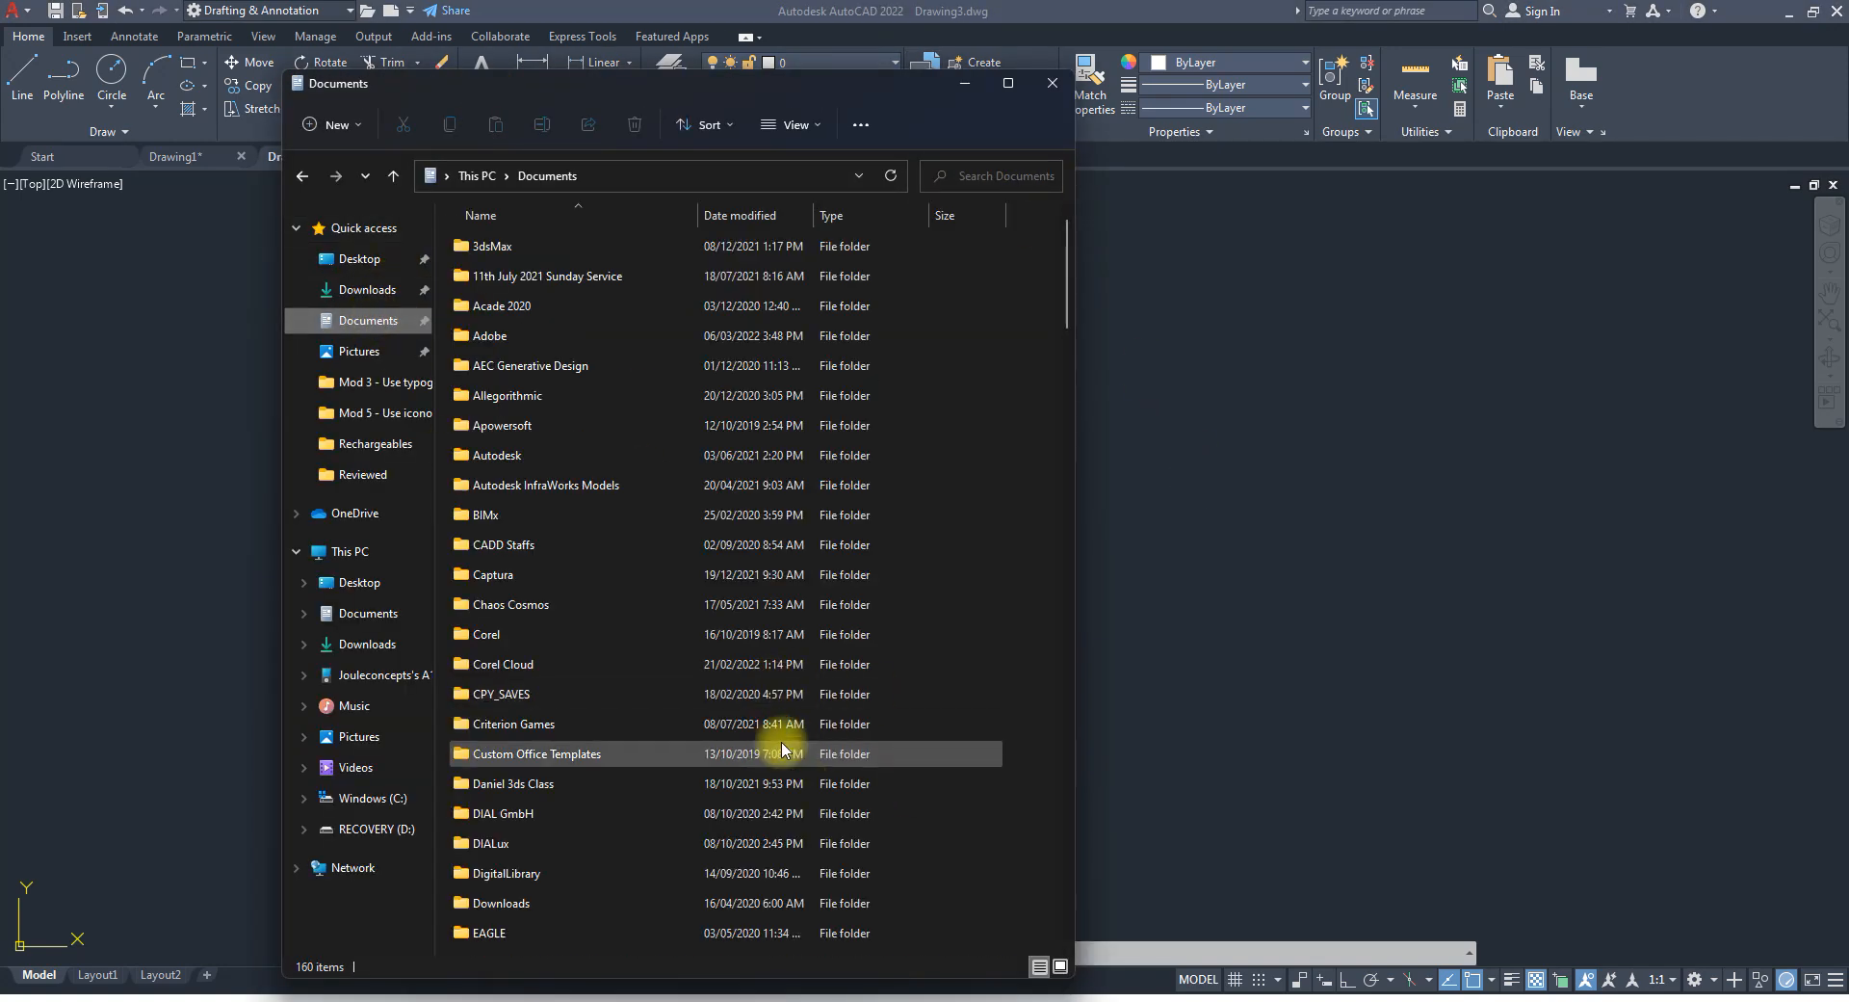
{"action": "left_click", "coordinate": [515, 305]}
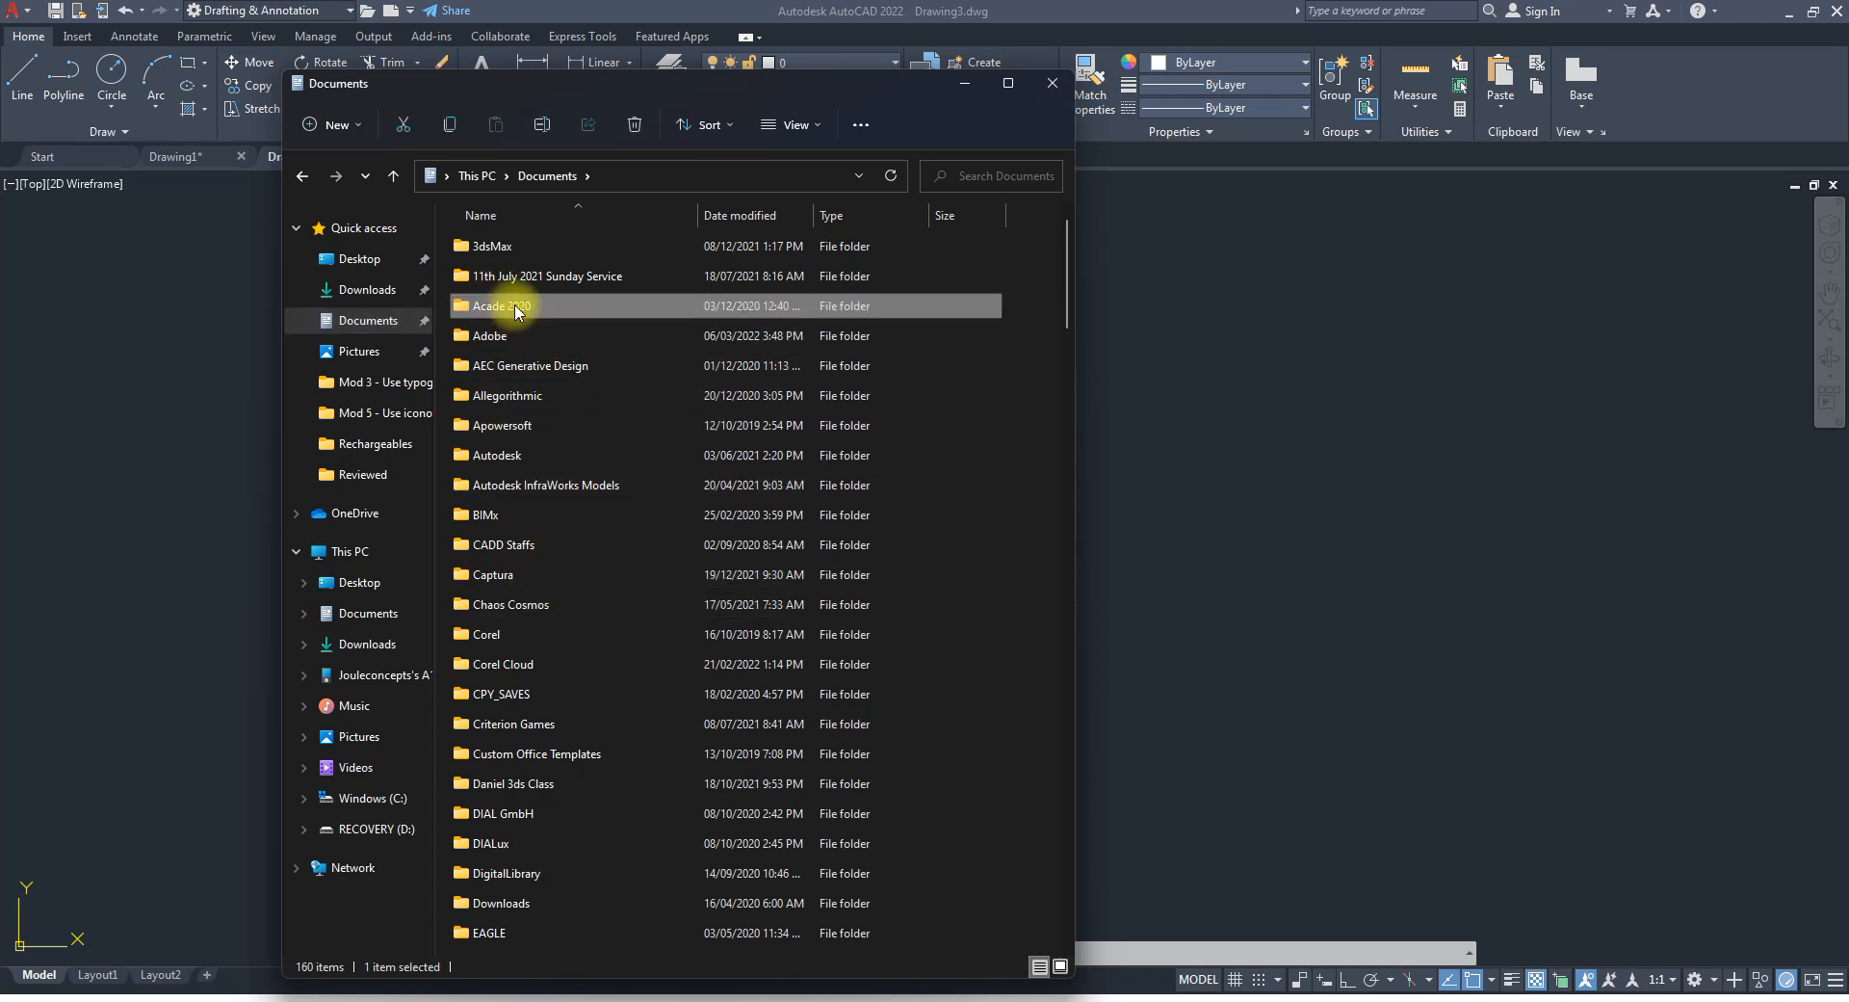
{"action": "key", "text": "m"}
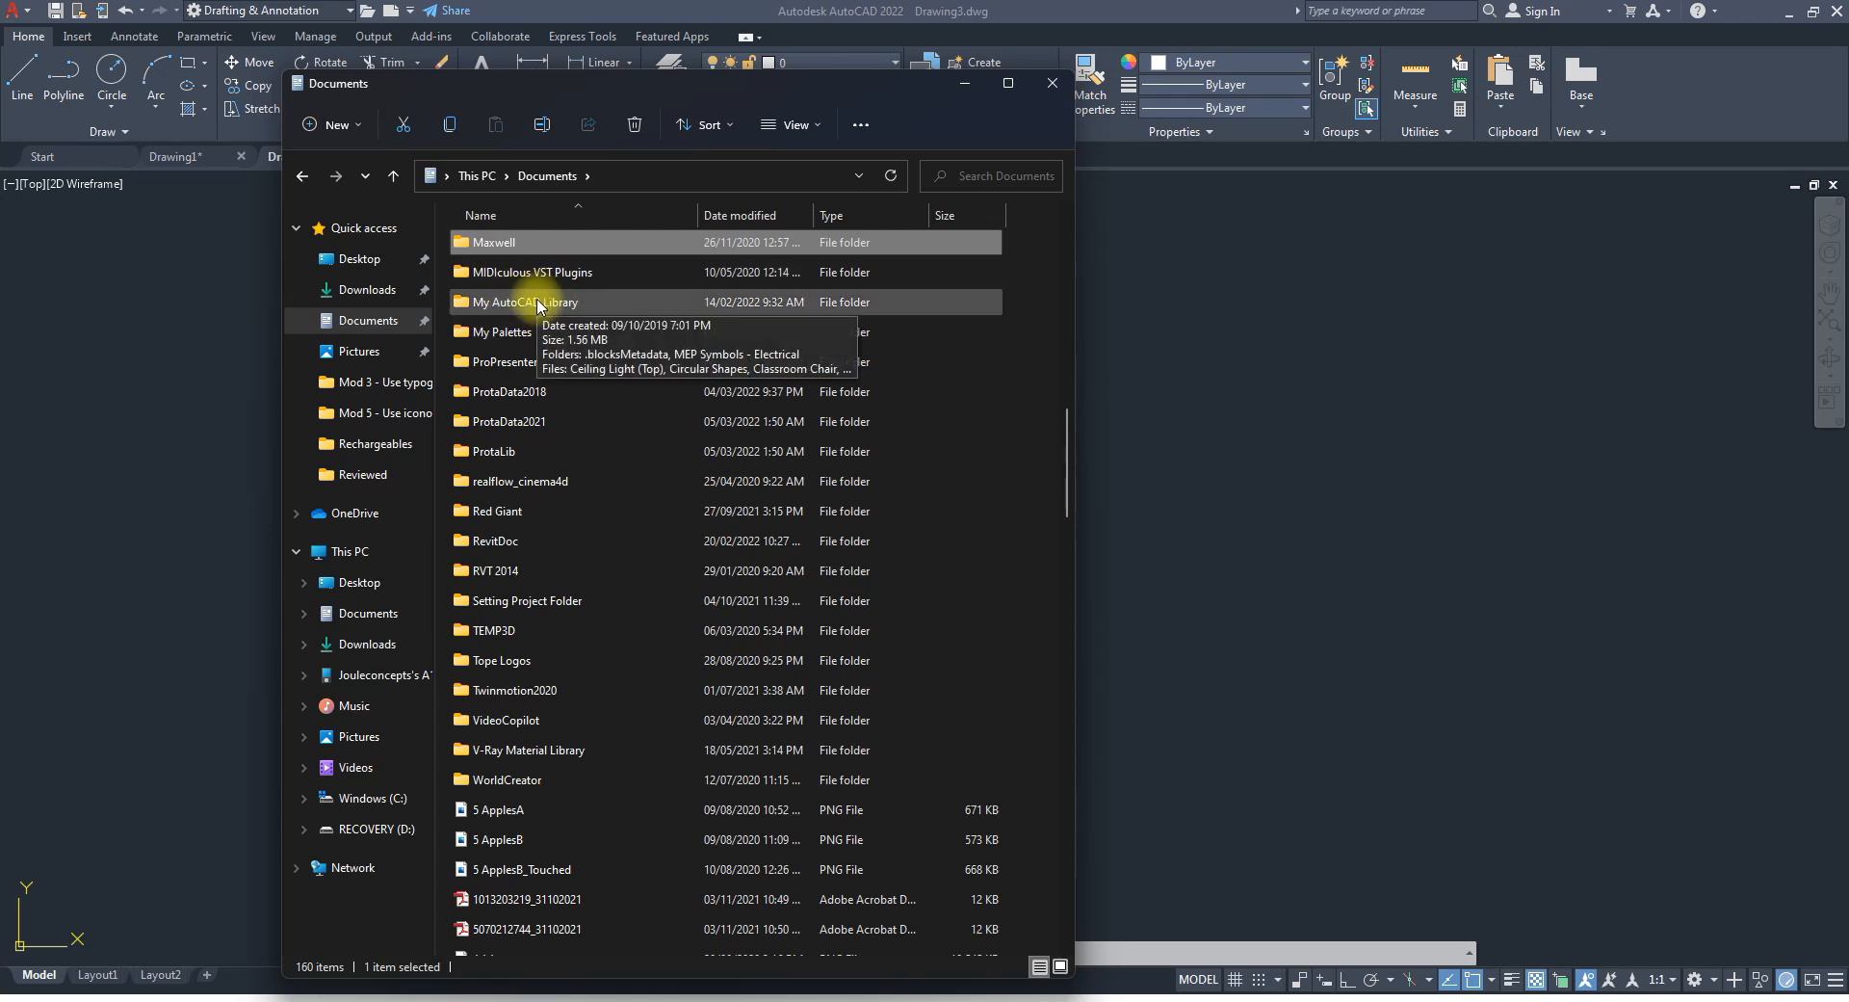
{"action": "double_click", "coordinate": [537, 304]}
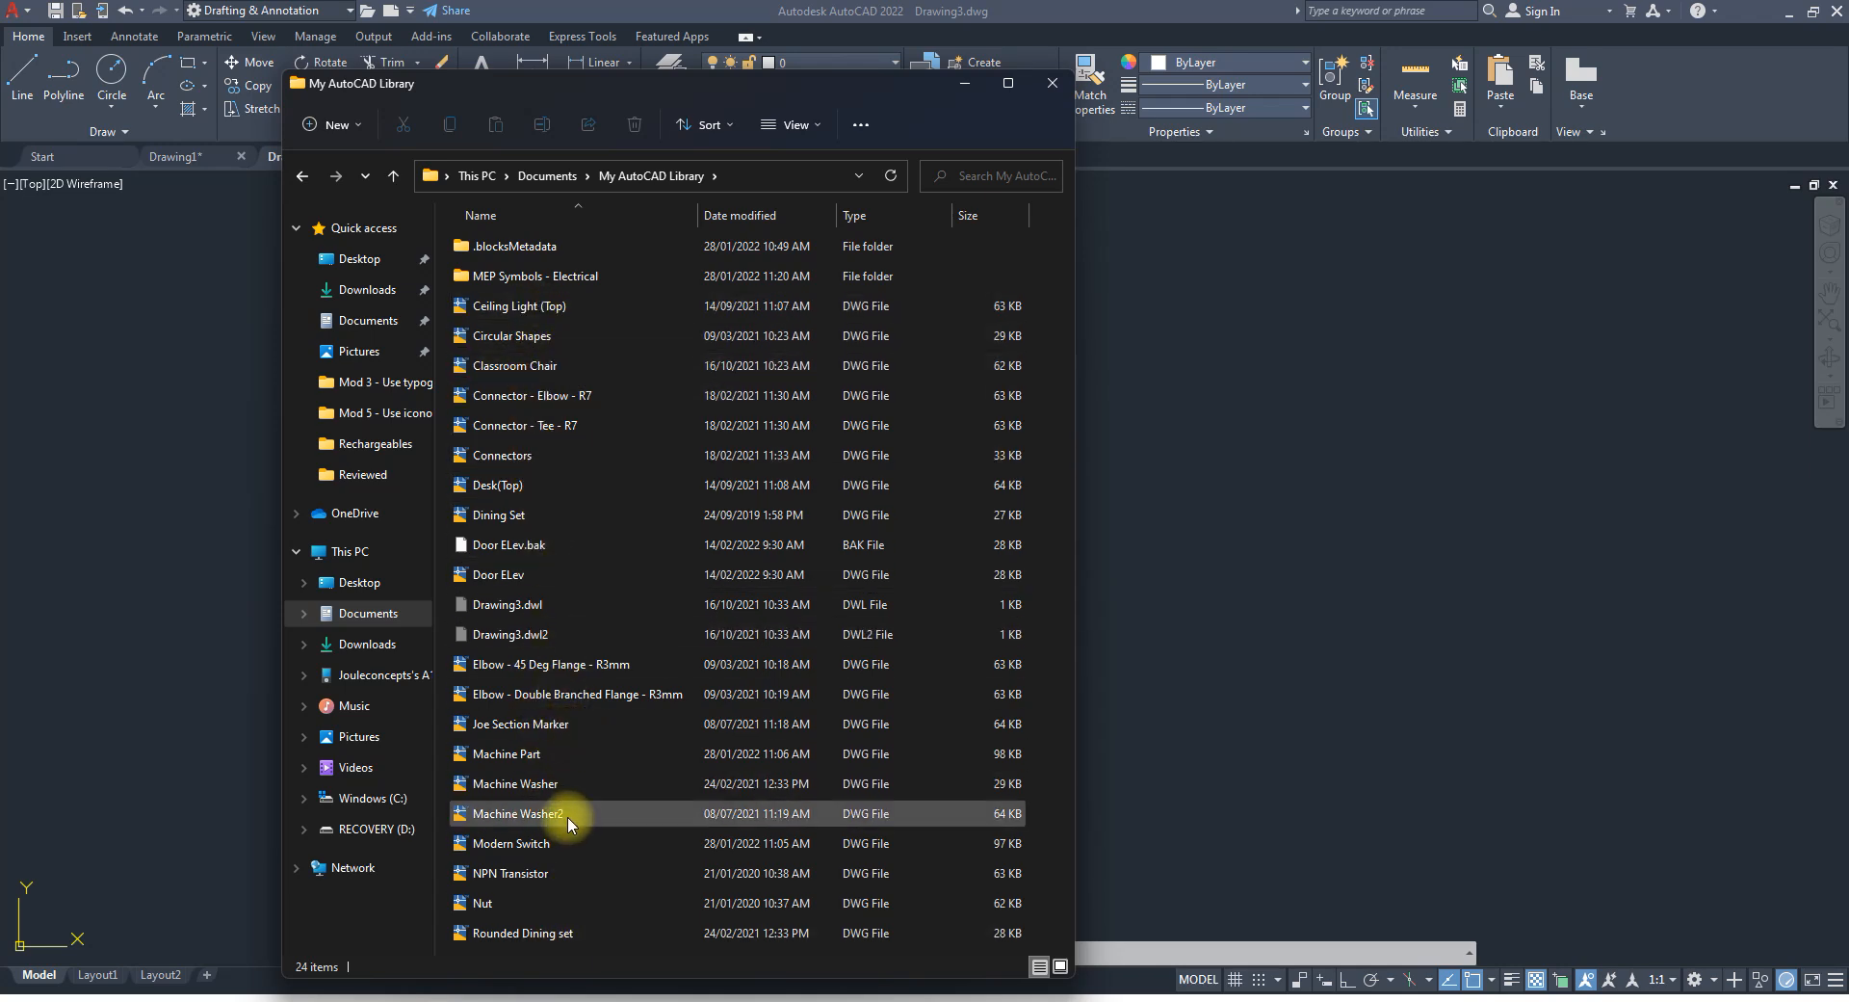
Look through the MEP Symbols - Electrical and .blocksMetadata subfolders, returning to the My AutoCAD Library folder.
{"action": "double_click", "coordinate": [498, 278]}
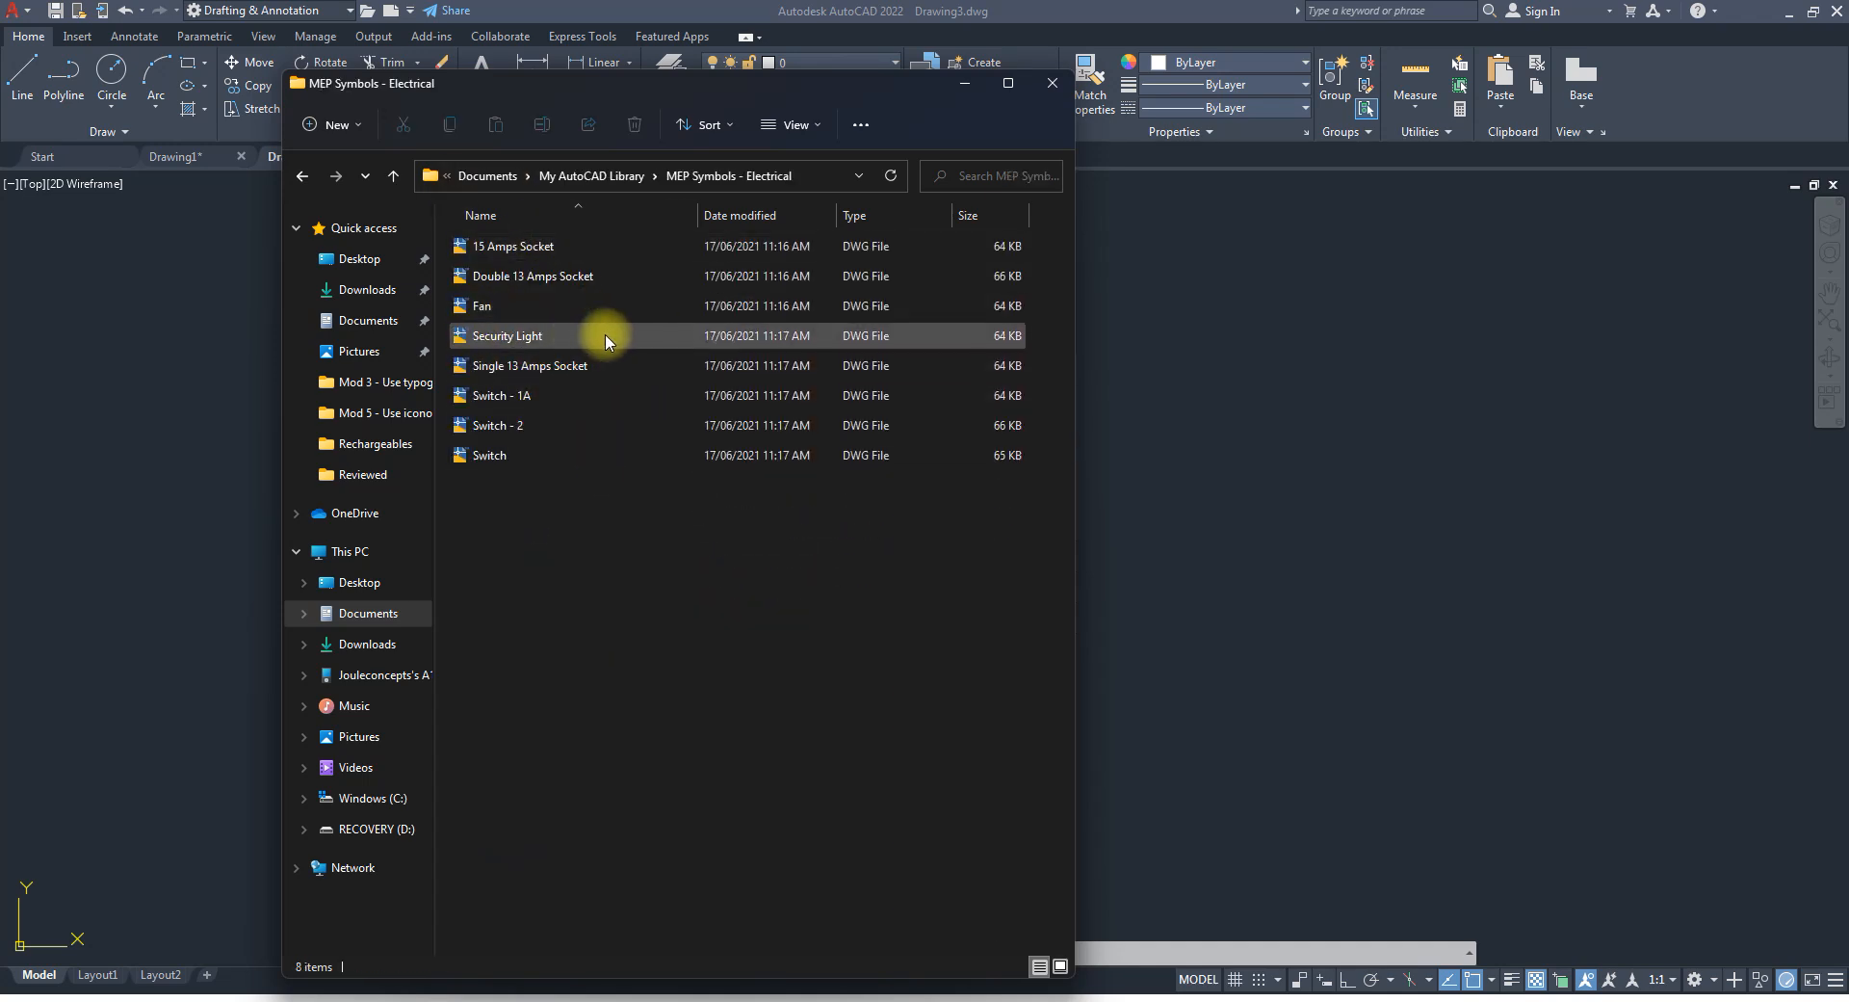
{"action": "key", "text": "BackSpace"}
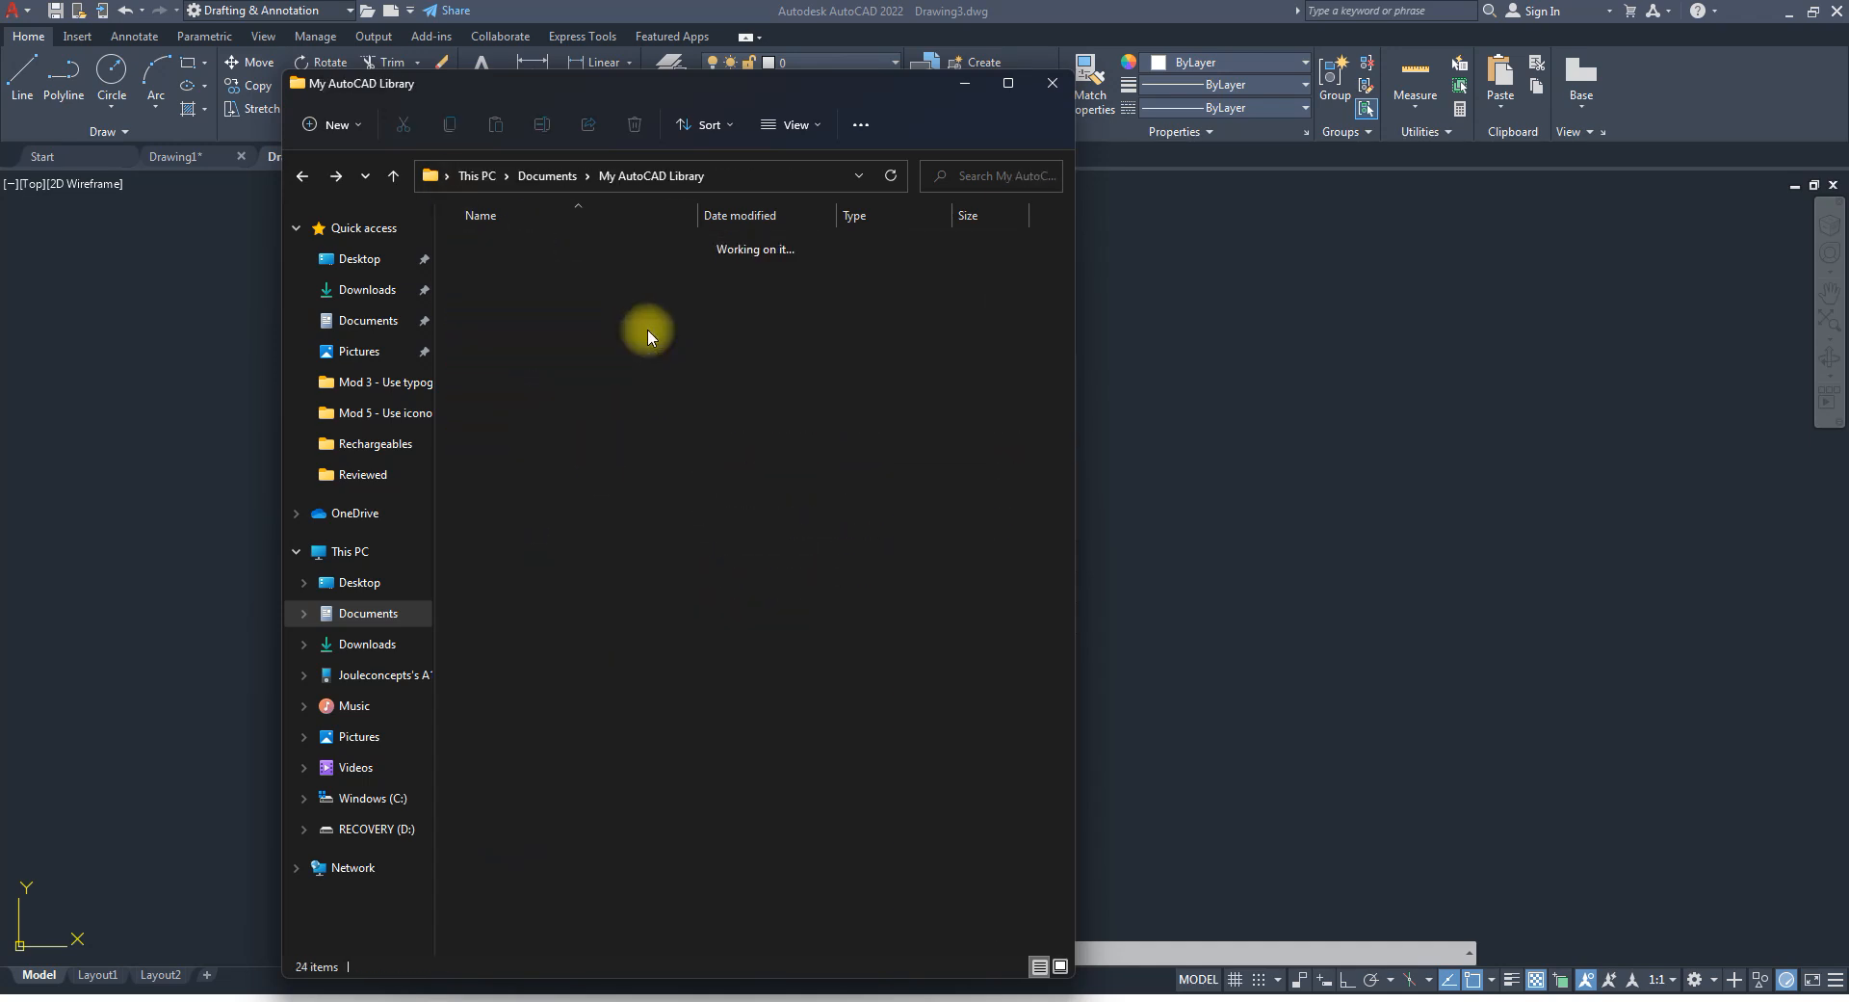
{"action": "double_click", "coordinate": [522, 256]}
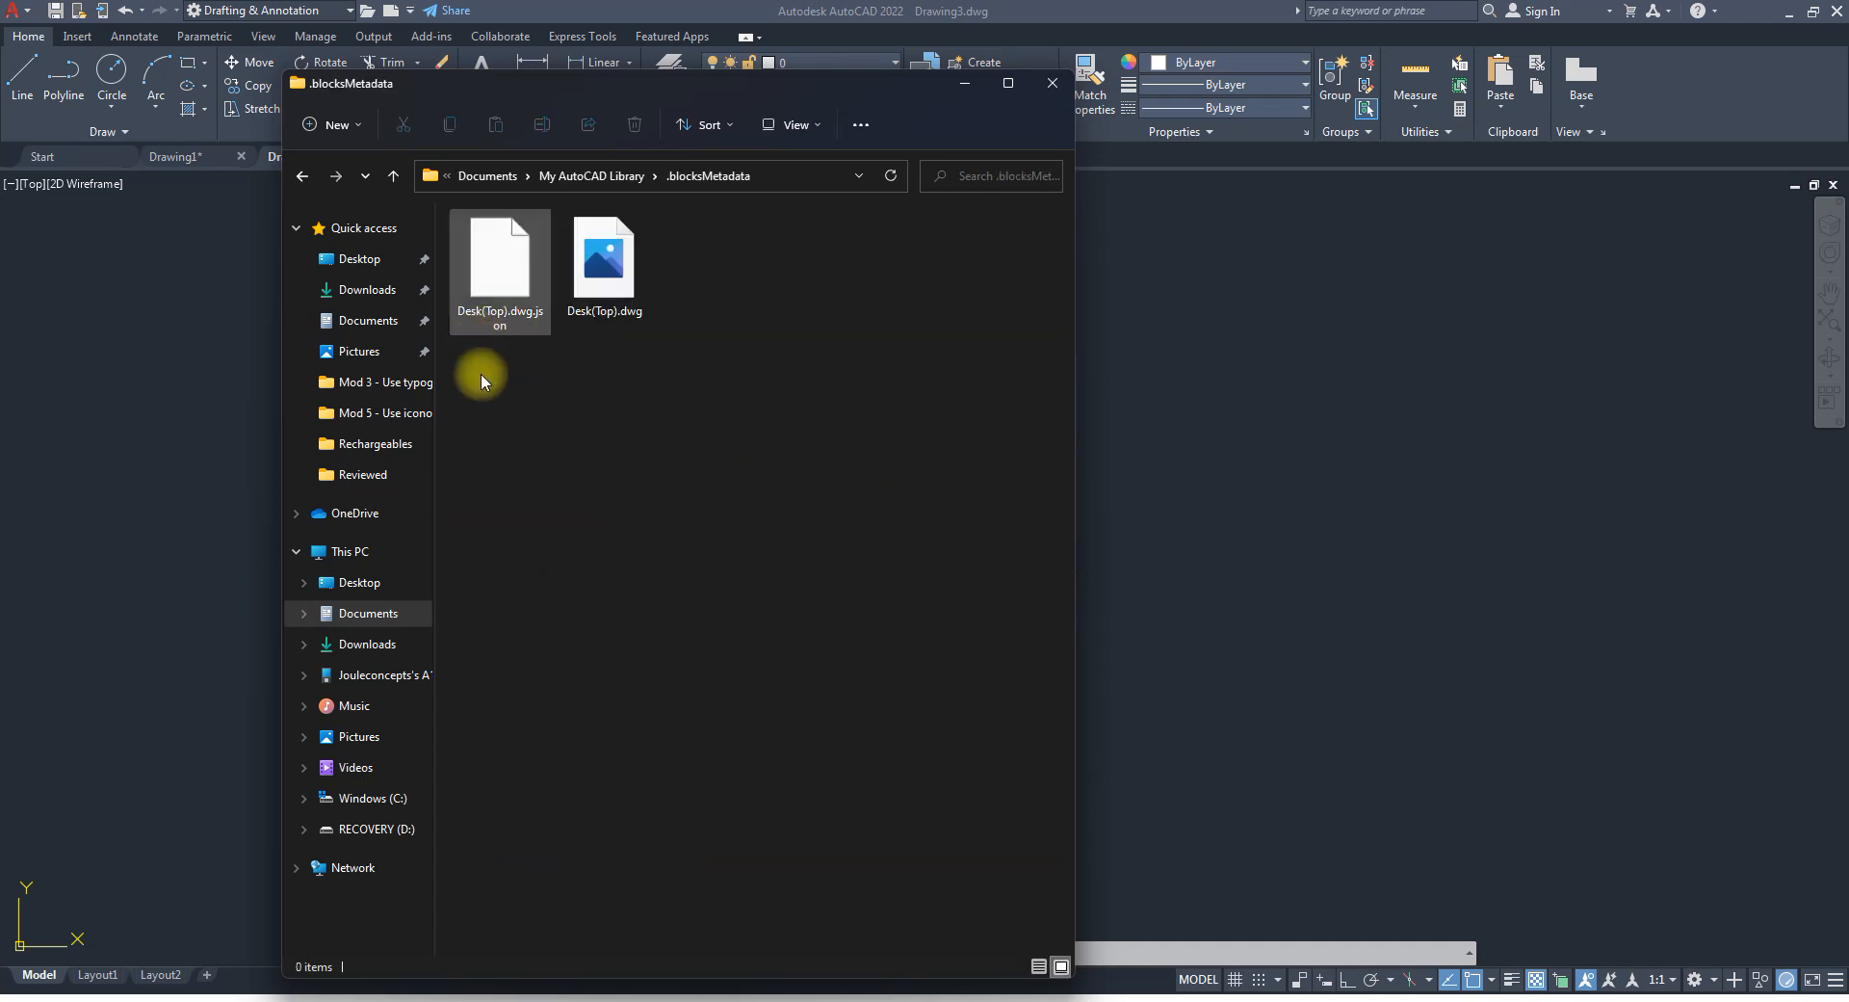
{"action": "key", "text": "BackSpace"}
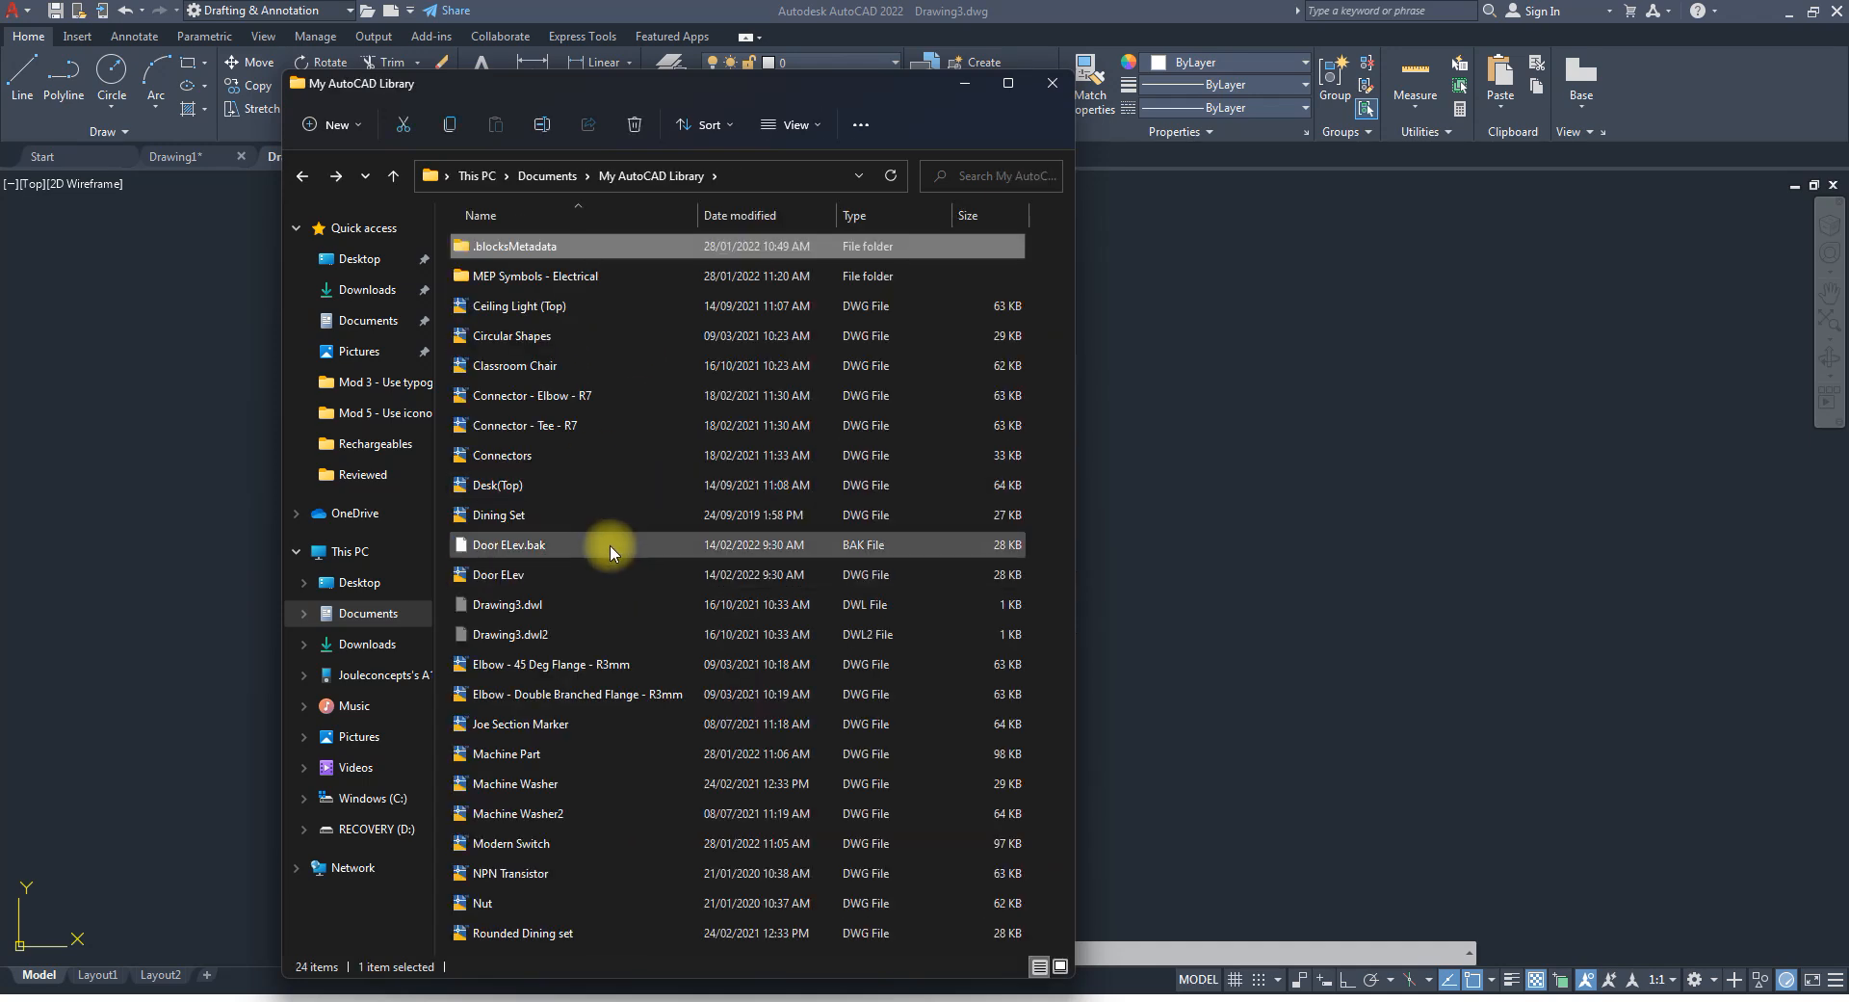
Look over the saved block files Rounded Dining set, Nut, NPN Transistor and Modern Switch.
{"action": "left_click", "coordinate": [523, 932]}
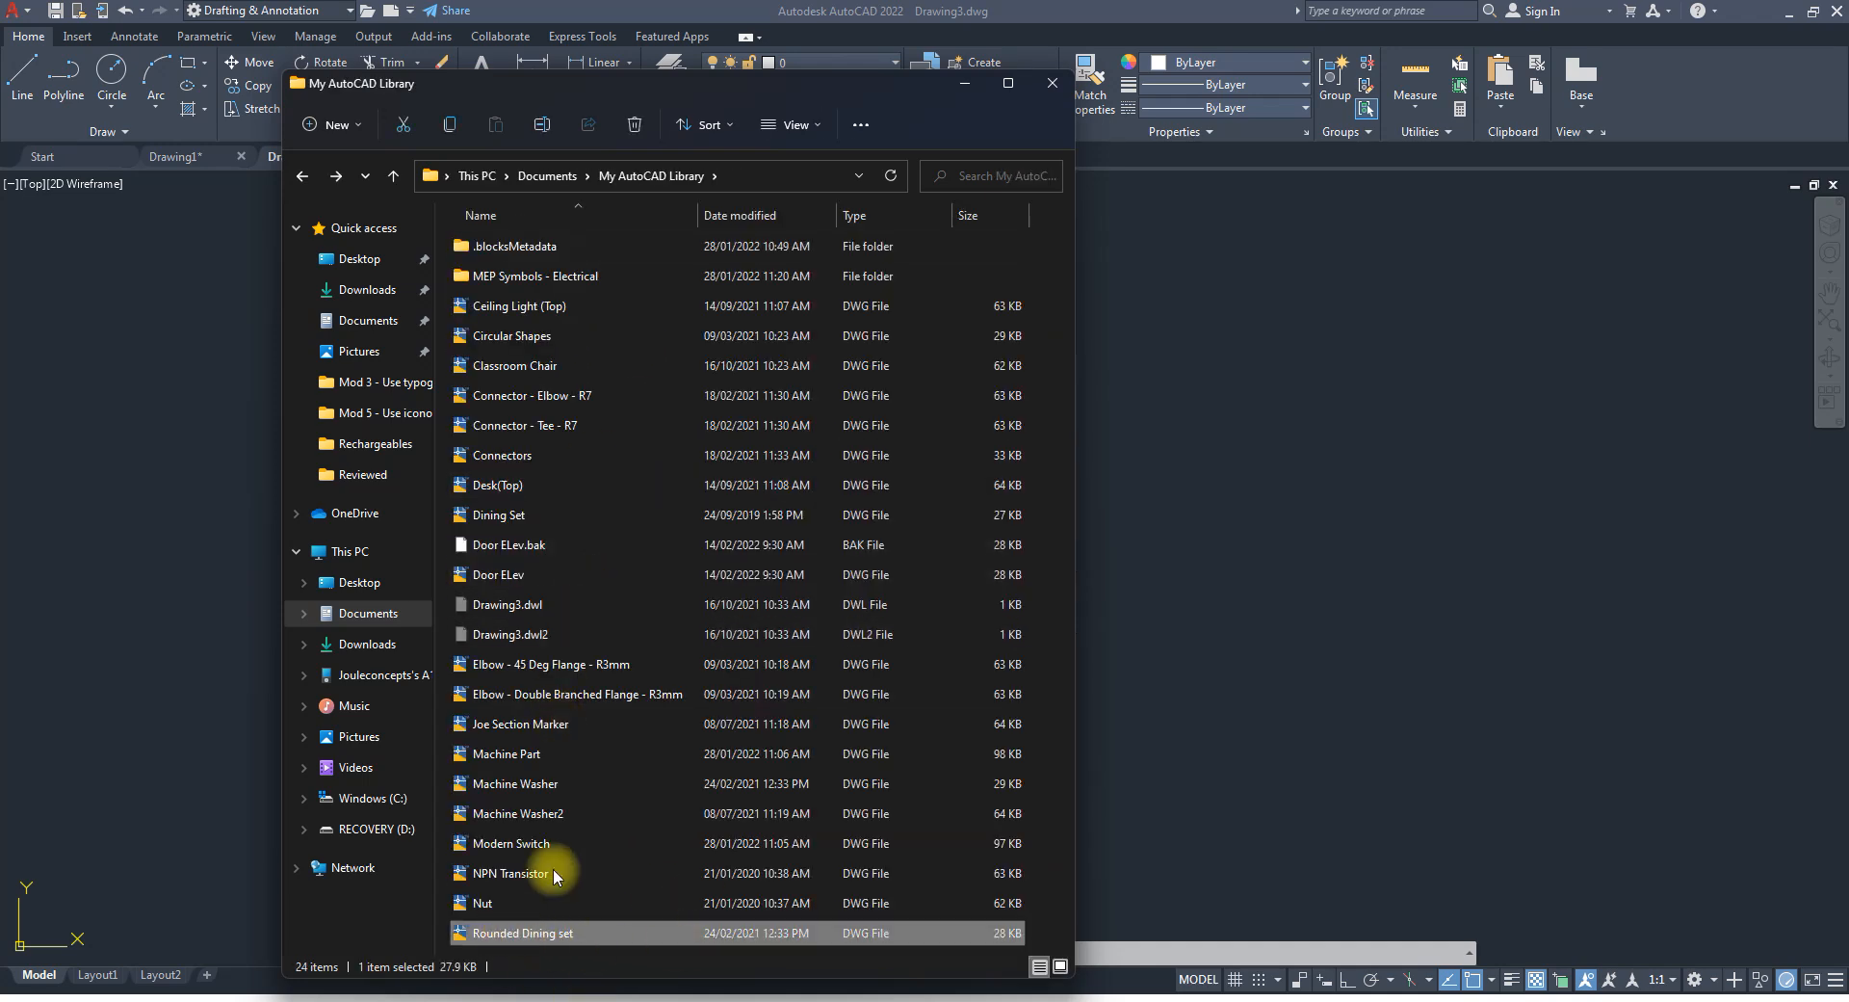
{"action": "left_click", "coordinate": [525, 902]}
{"action": "left_click", "coordinate": [513, 873]}
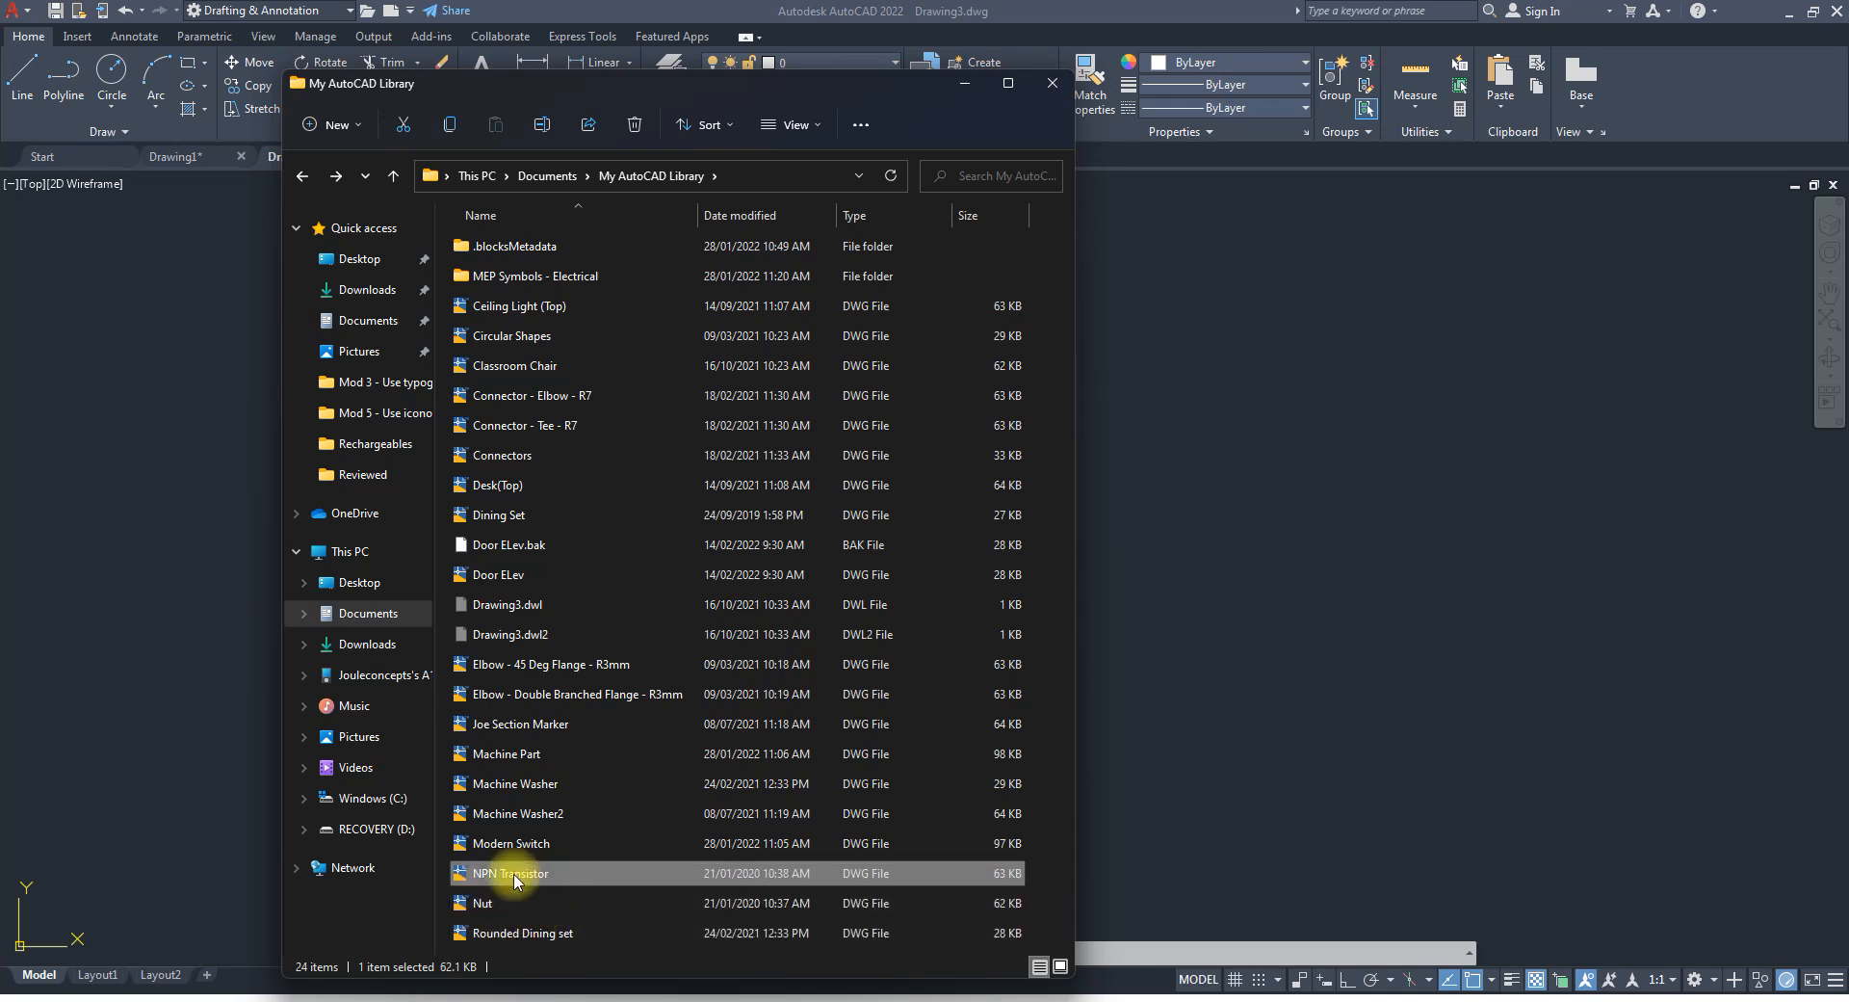
{"action": "left_click", "coordinate": [539, 844]}
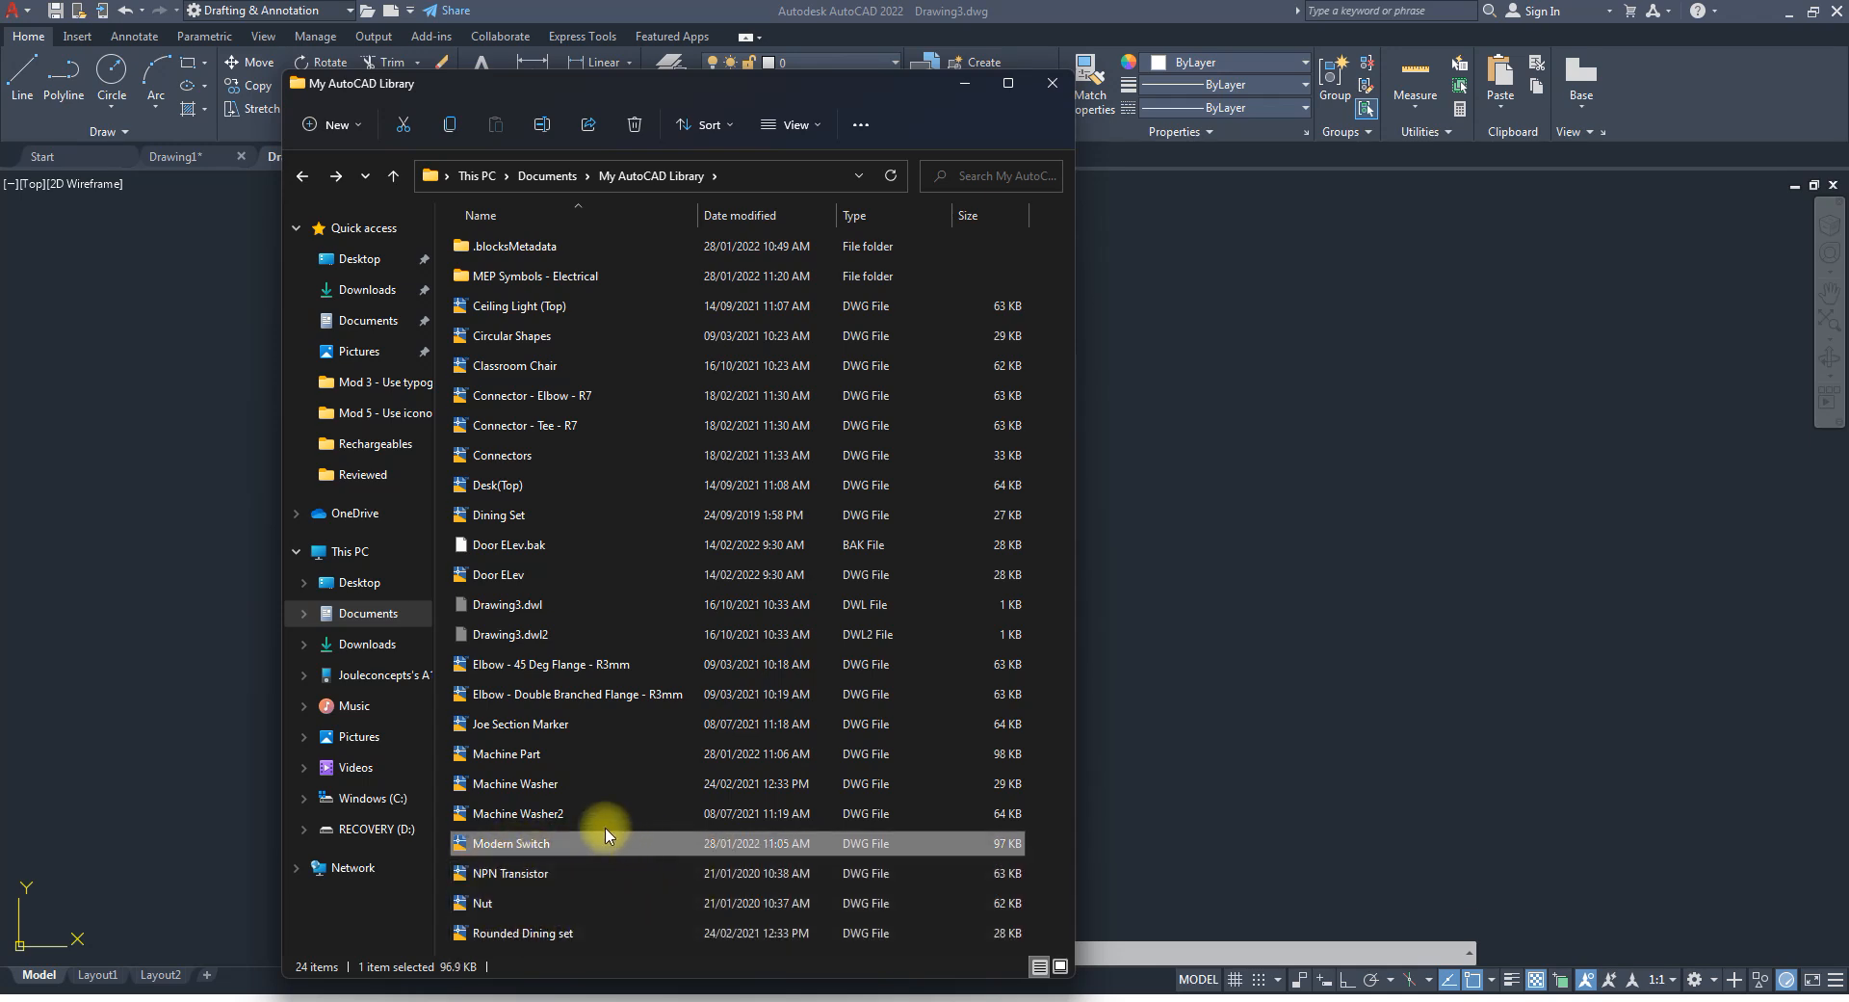
Look over the Machine Washer2 block file and the additional block tools available in Drawing3.
{"action": "left_click", "coordinate": [528, 814]}
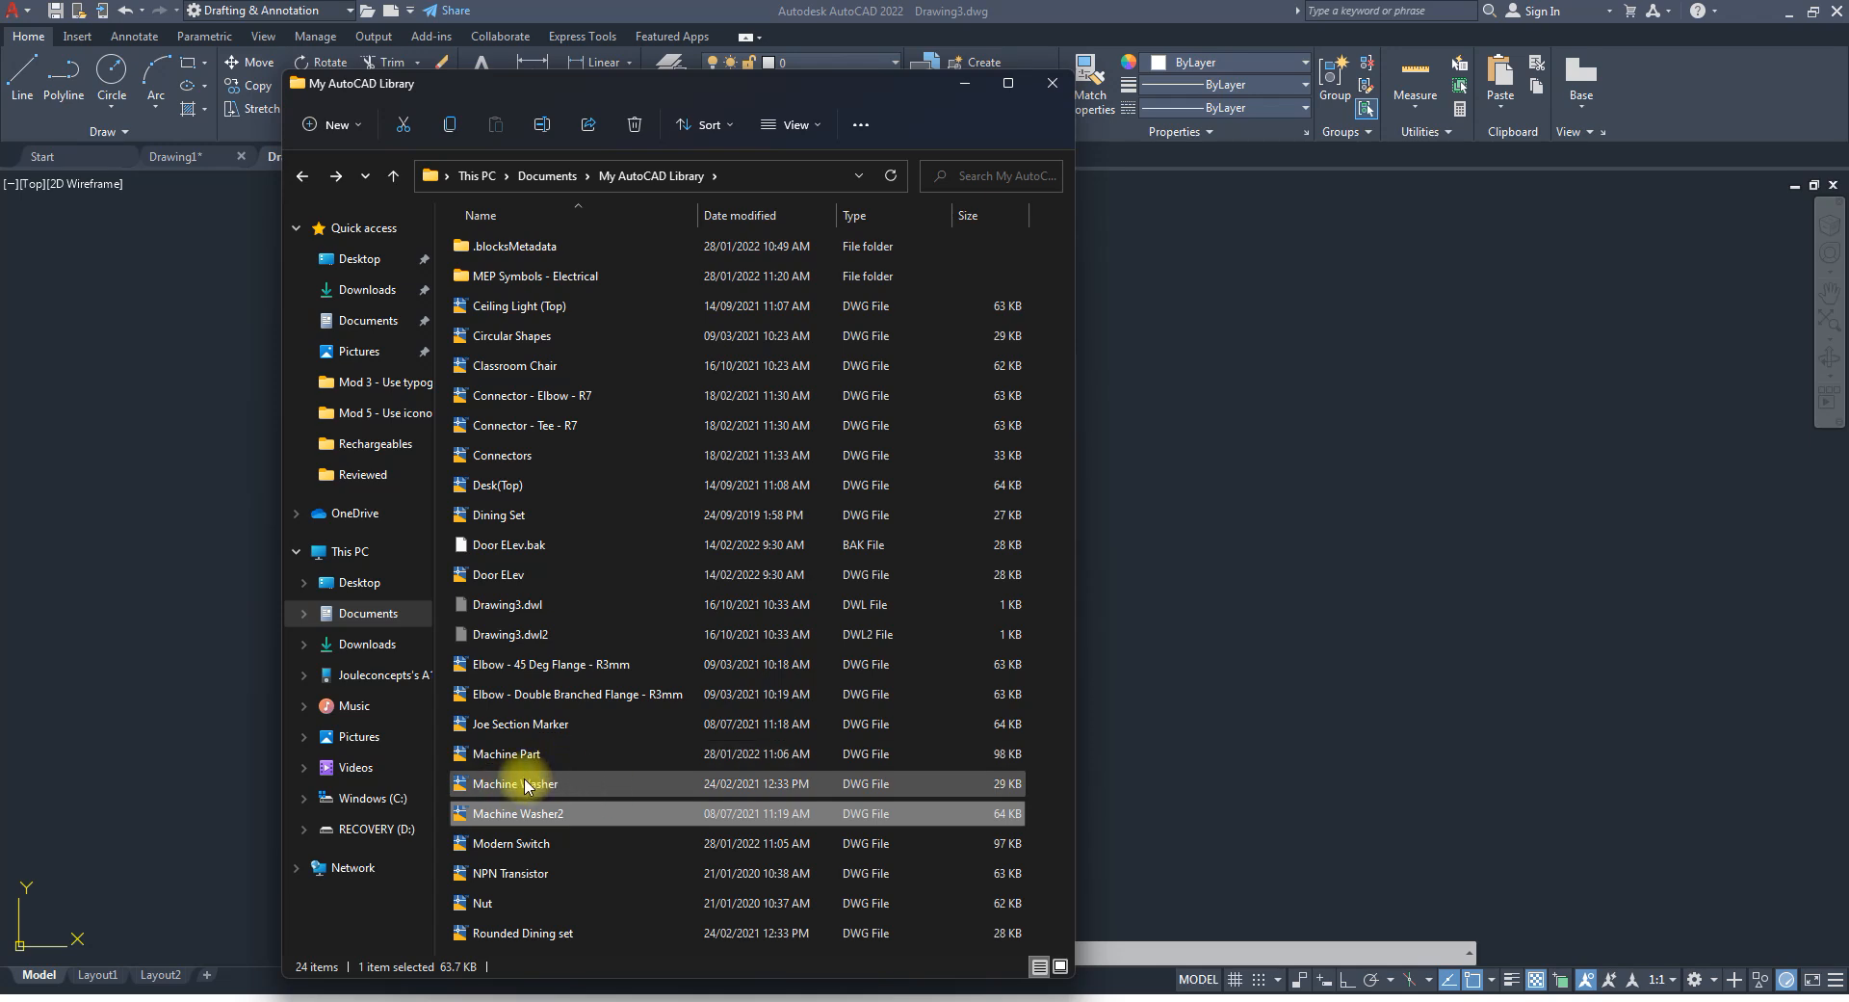
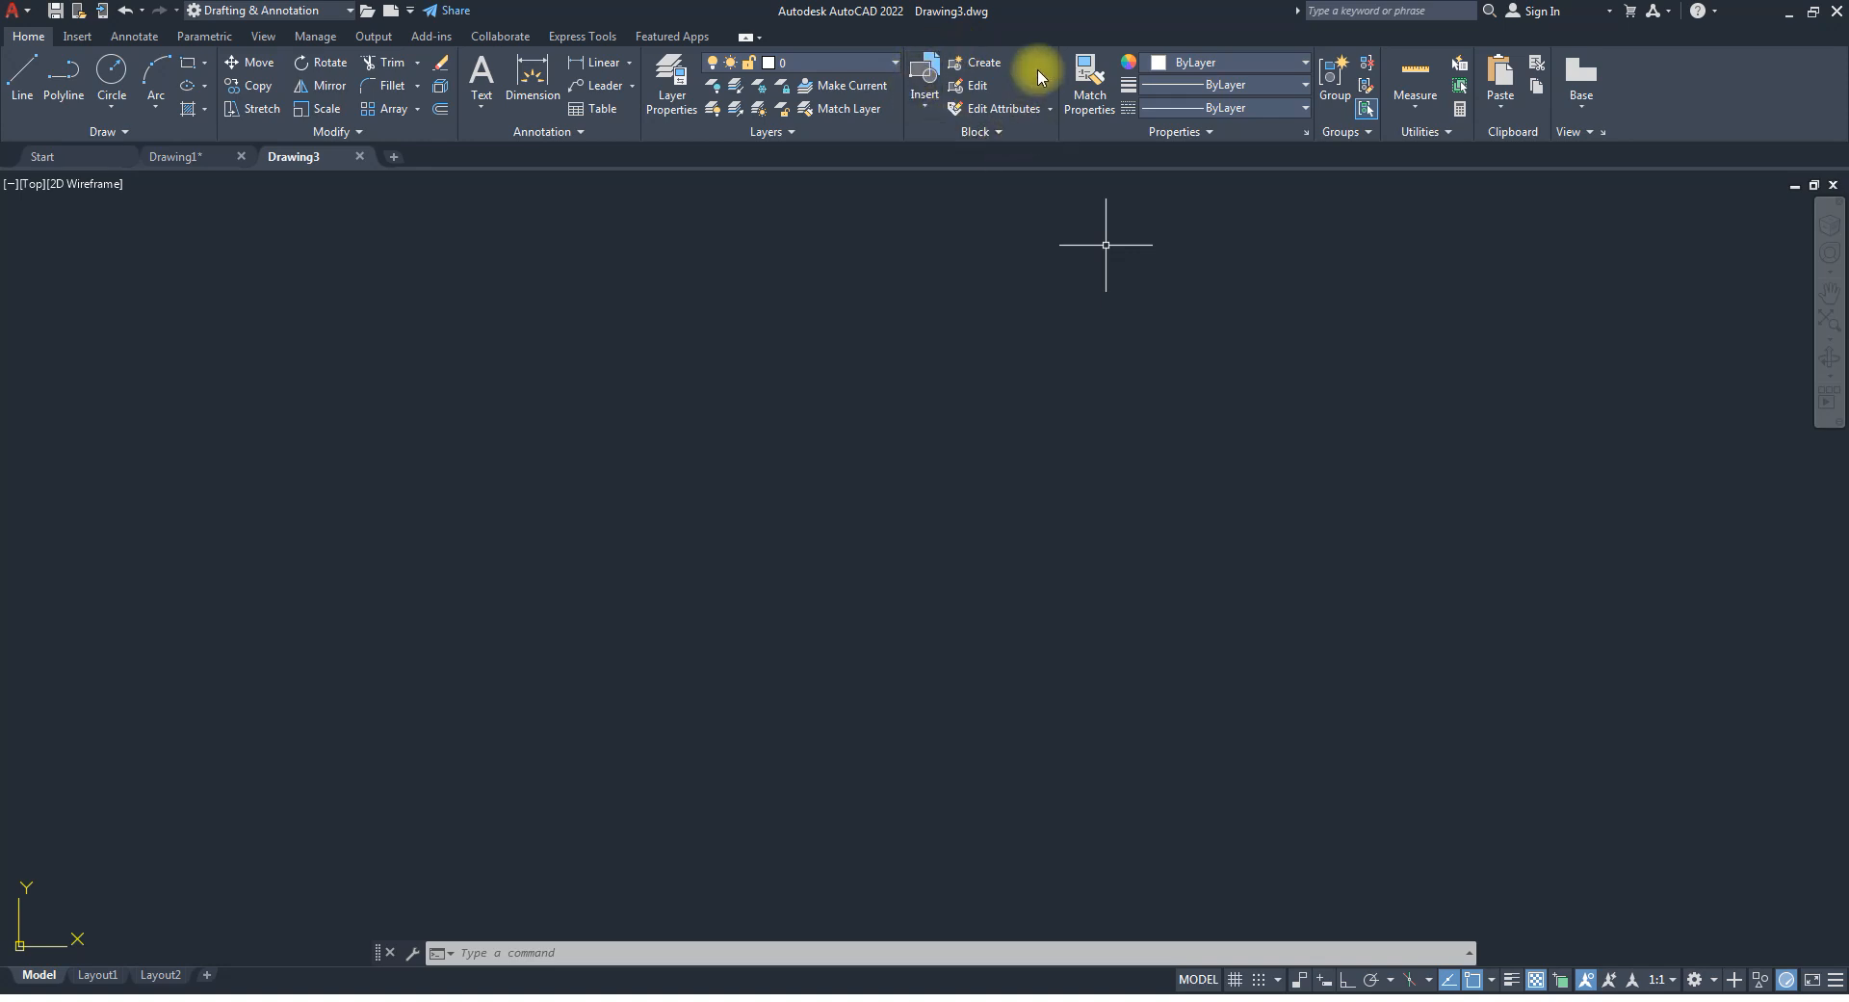
{"action": "left_click", "coordinate": [993, 131]}
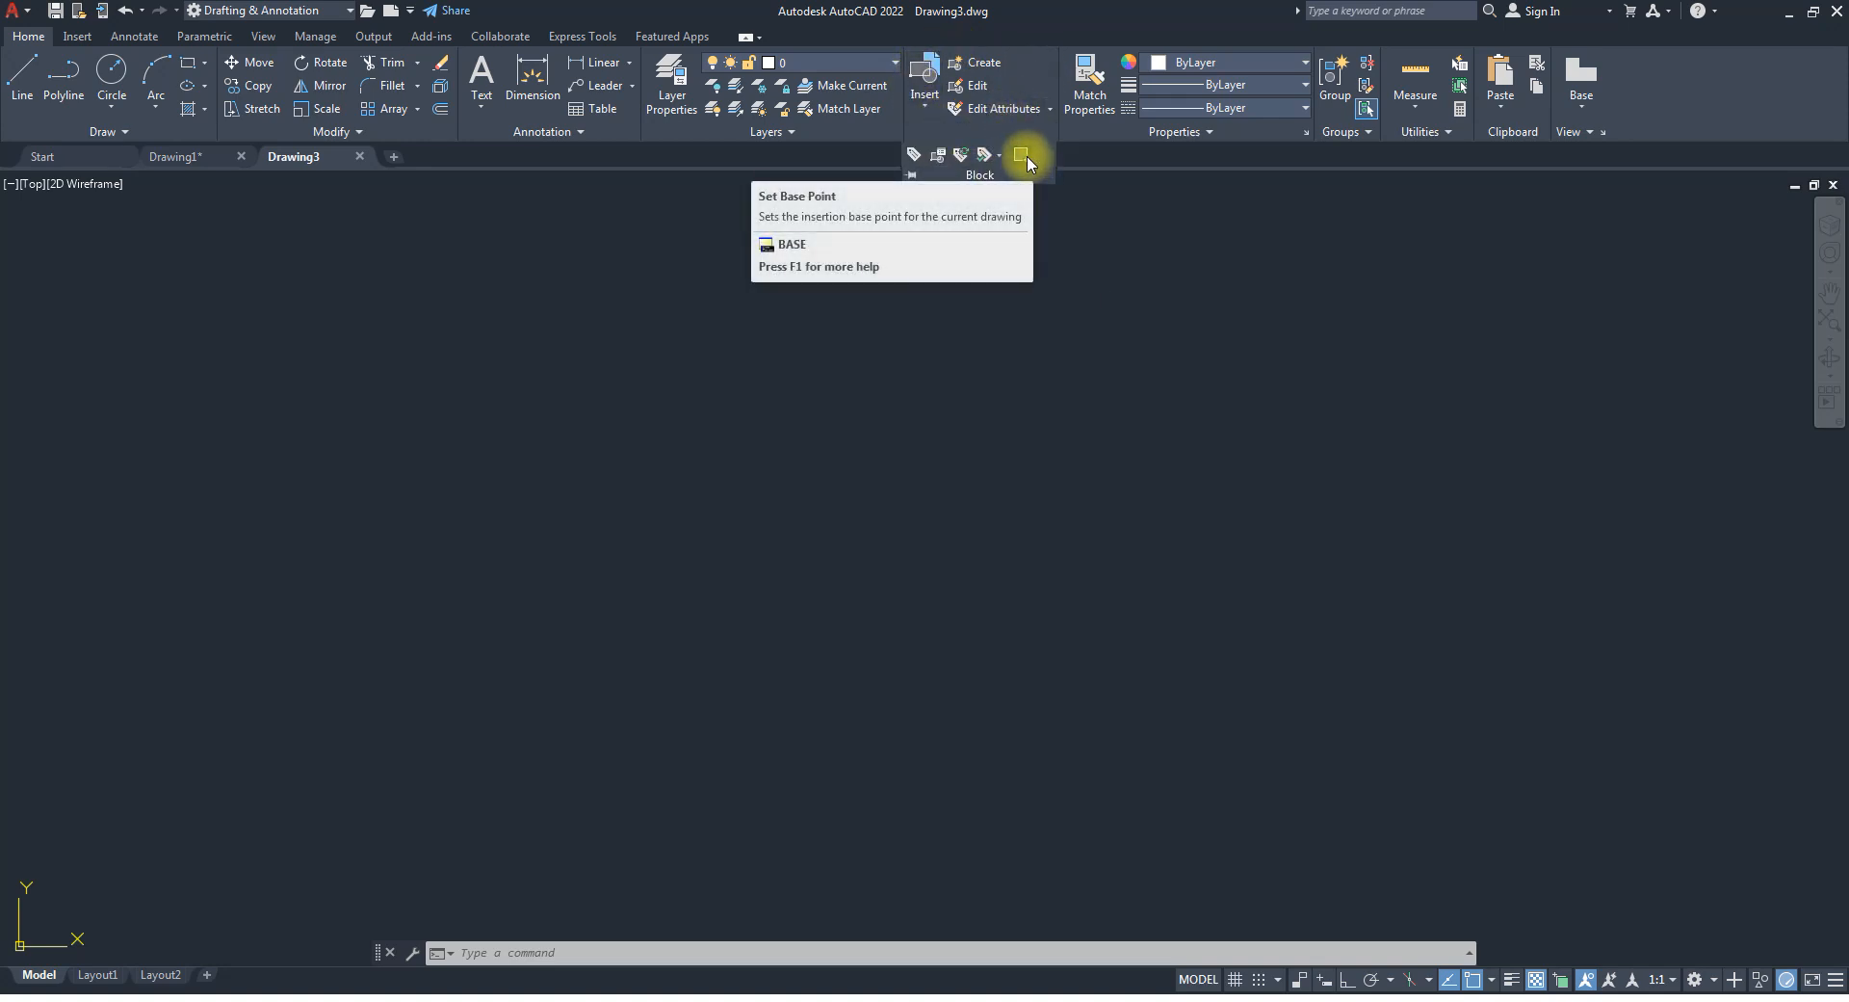
{"action": "left_click", "coordinate": [1051, 109]}
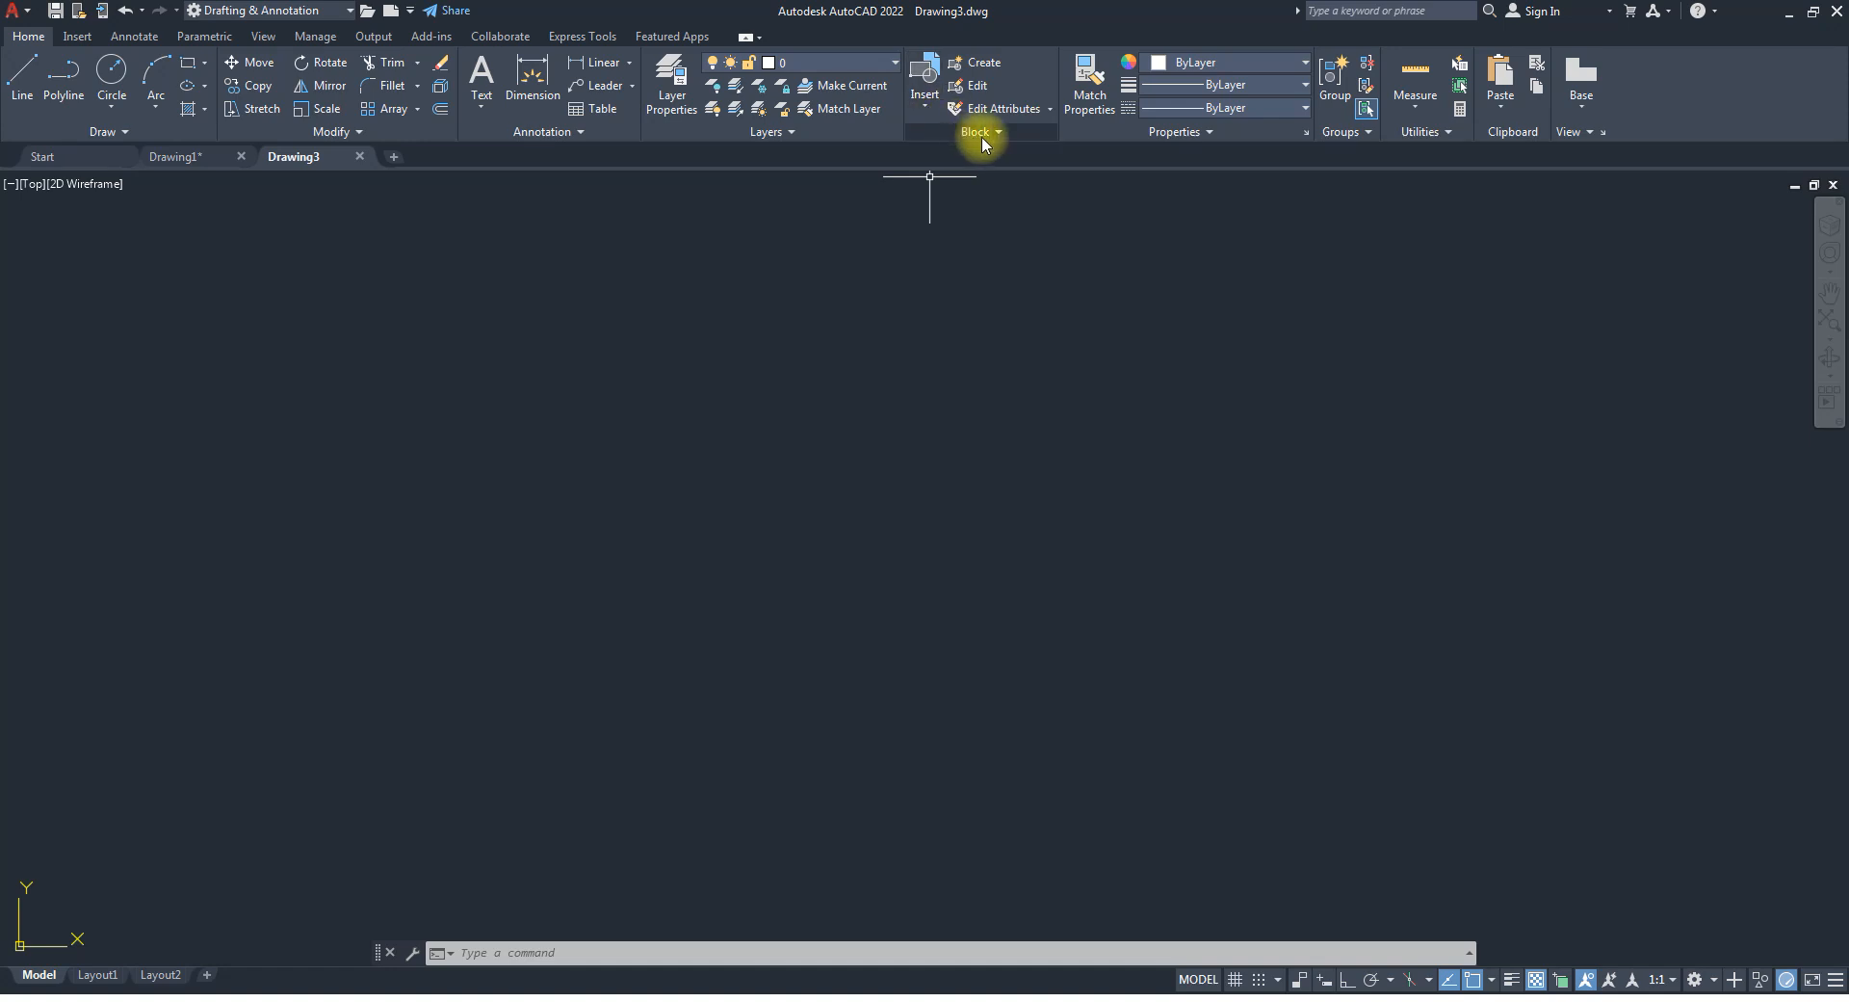
{"action": "left_click", "coordinate": [983, 140]}
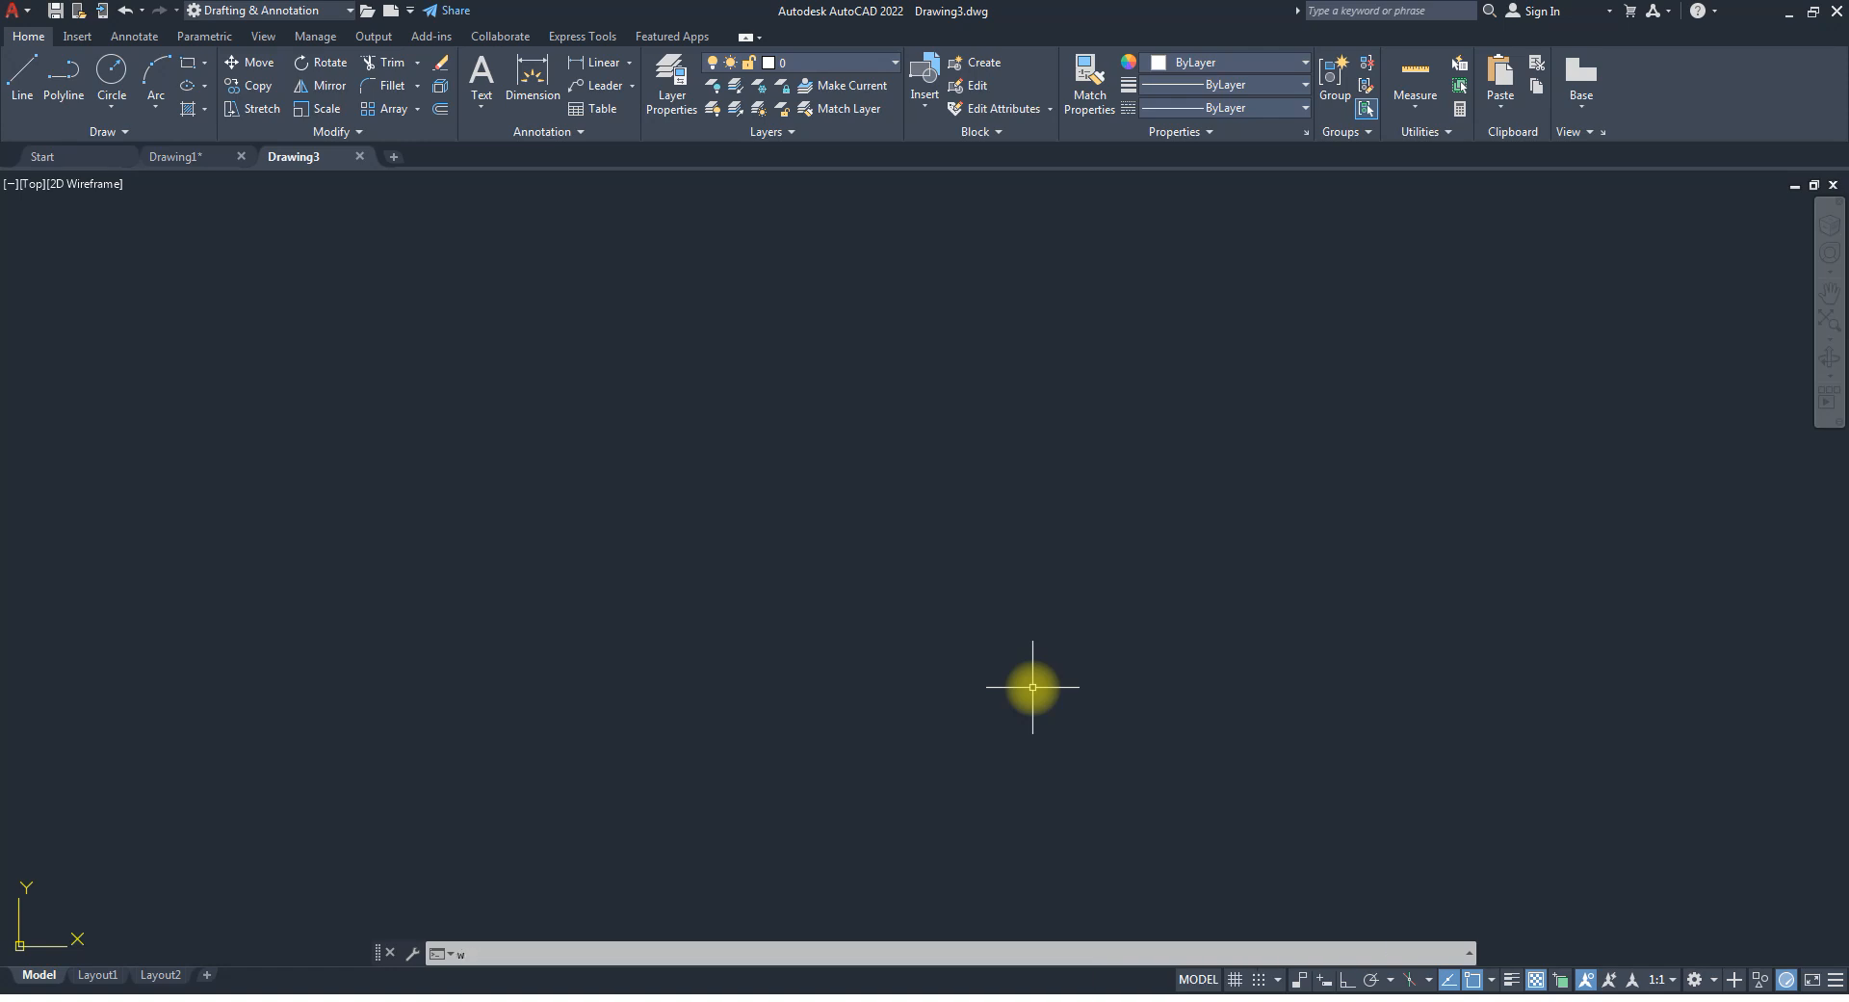
{"action": "key", "text": "Return"}
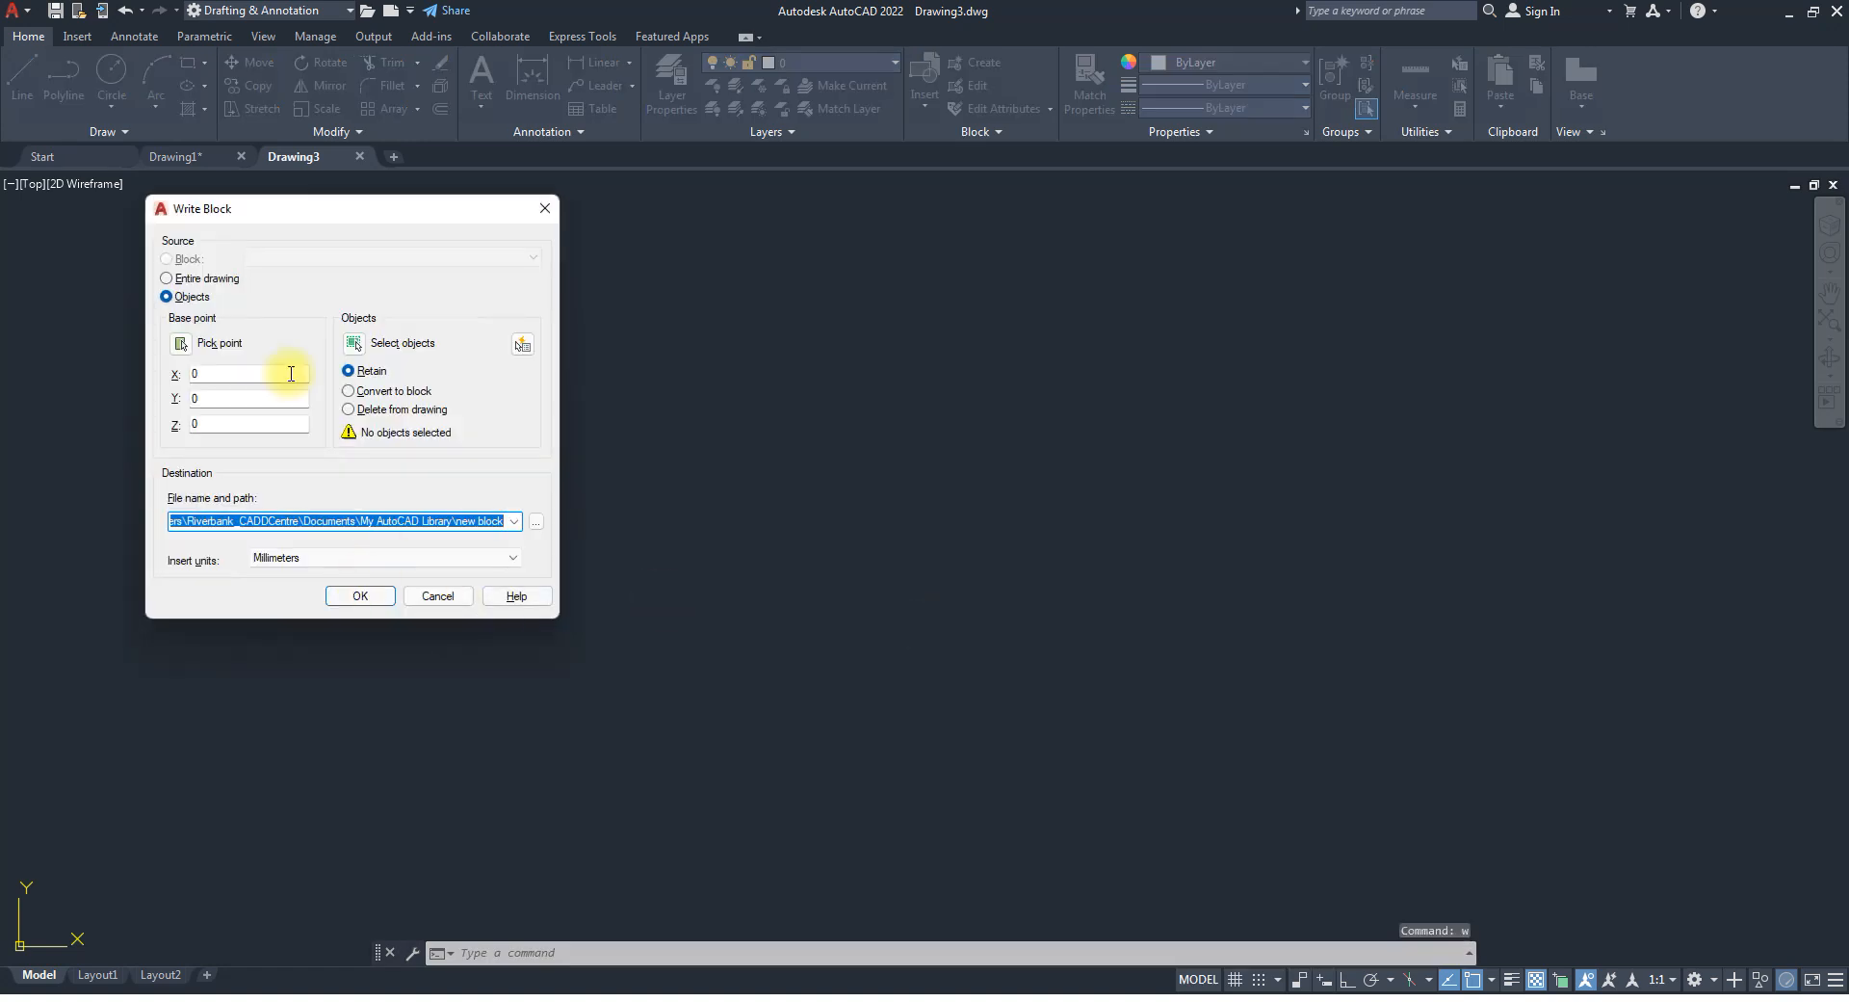
{"action": "left_click_drag", "start_coordinate": [261, 208], "coordinate": [314, 258]}
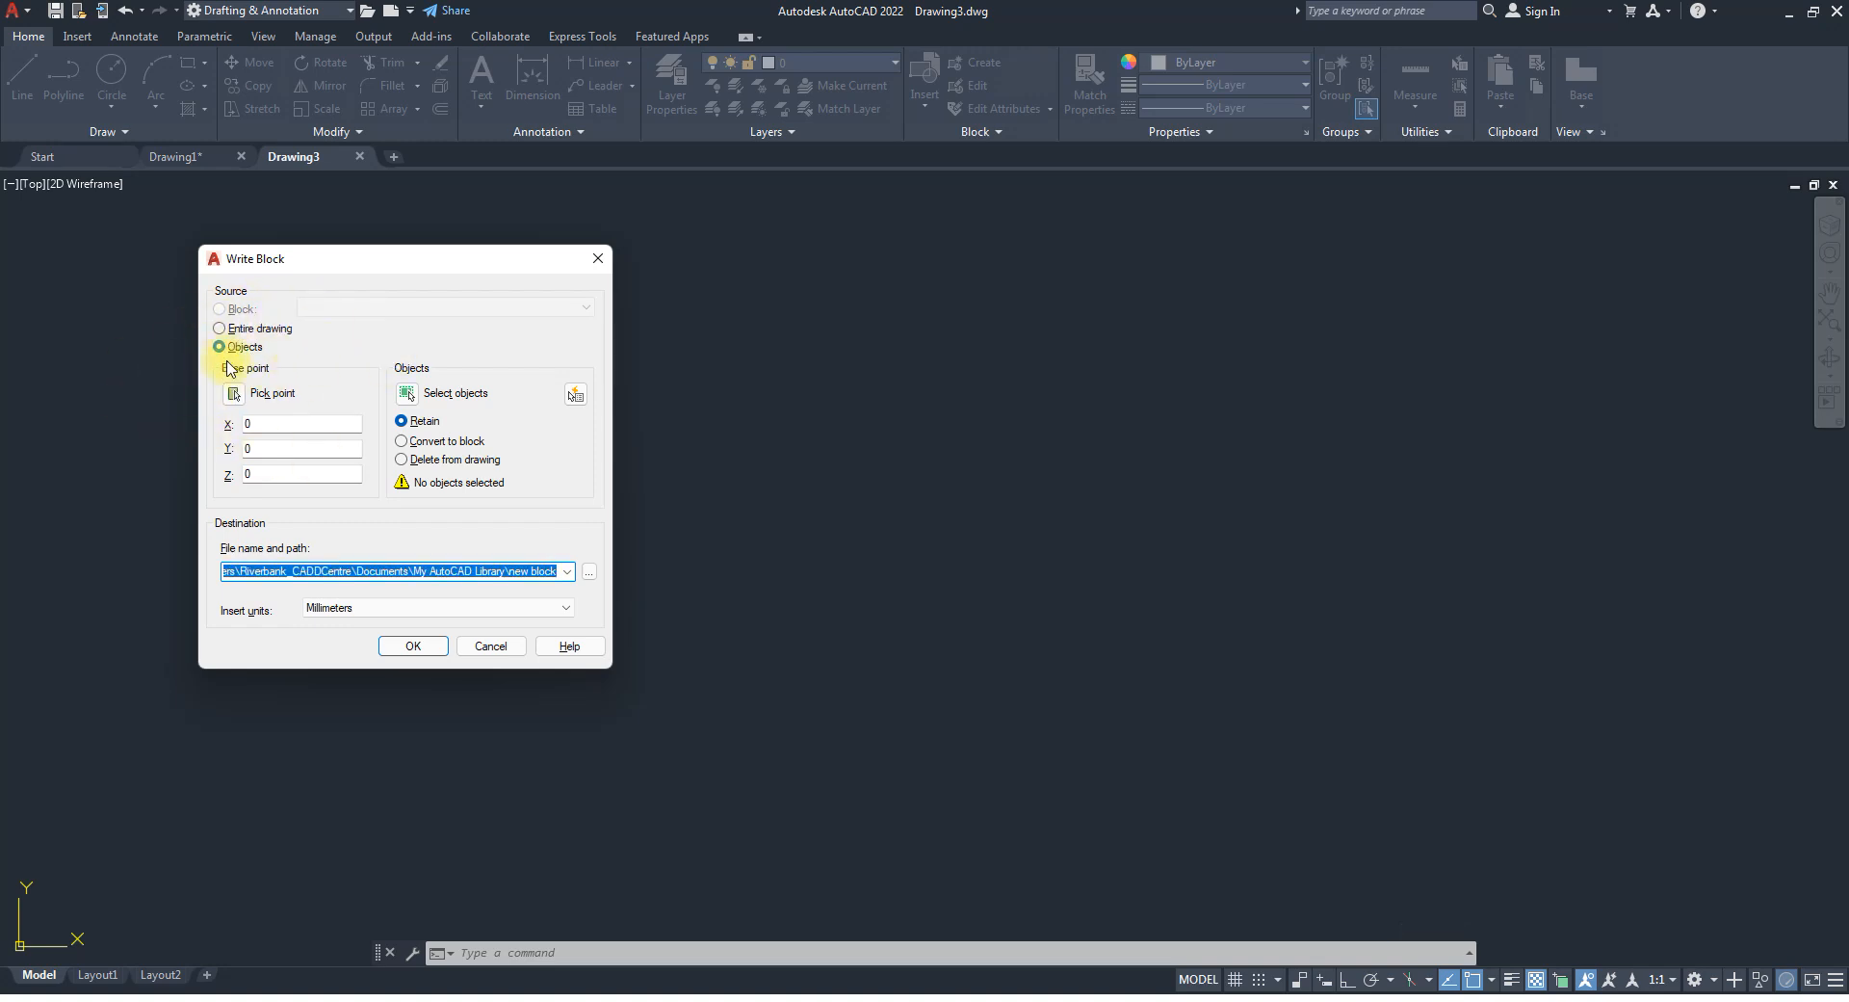
{"action": "left_click", "coordinate": [601, 258]}
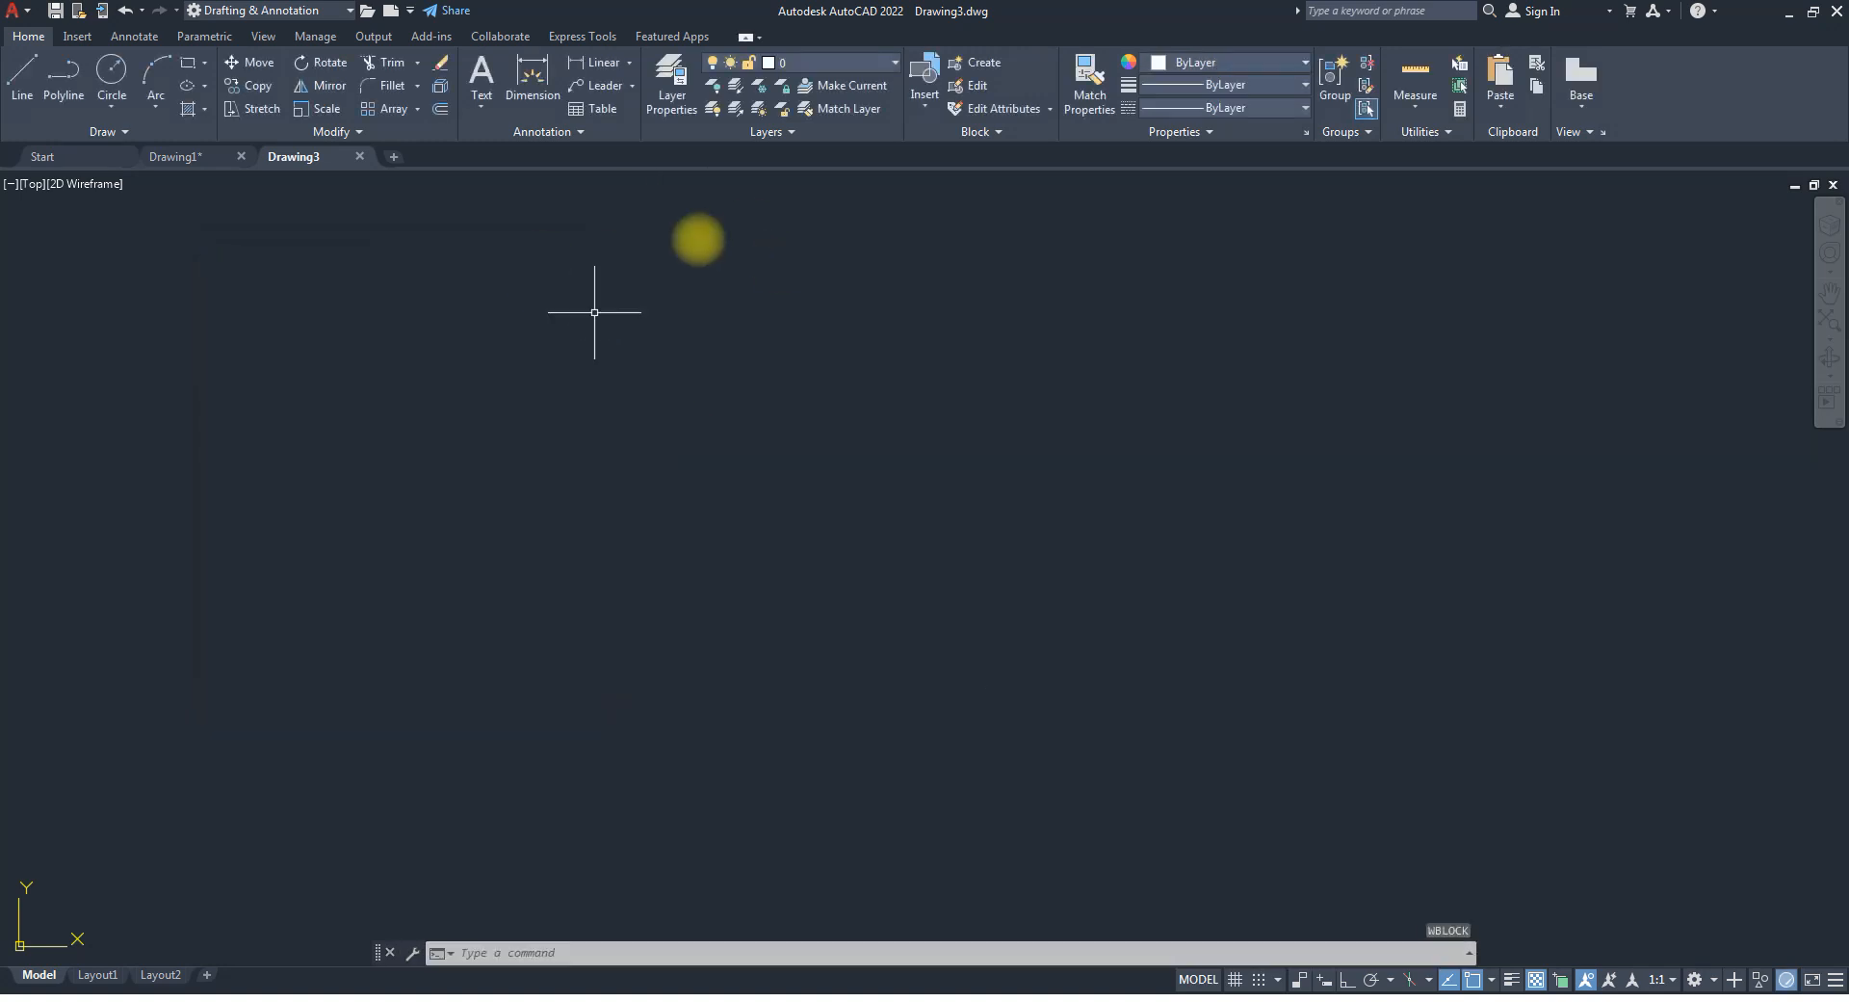
Switch to Drawing1 and start the Write Block command.
{"action": "left_click", "coordinate": [190, 156]}
{"action": "key", "text": "F8"}
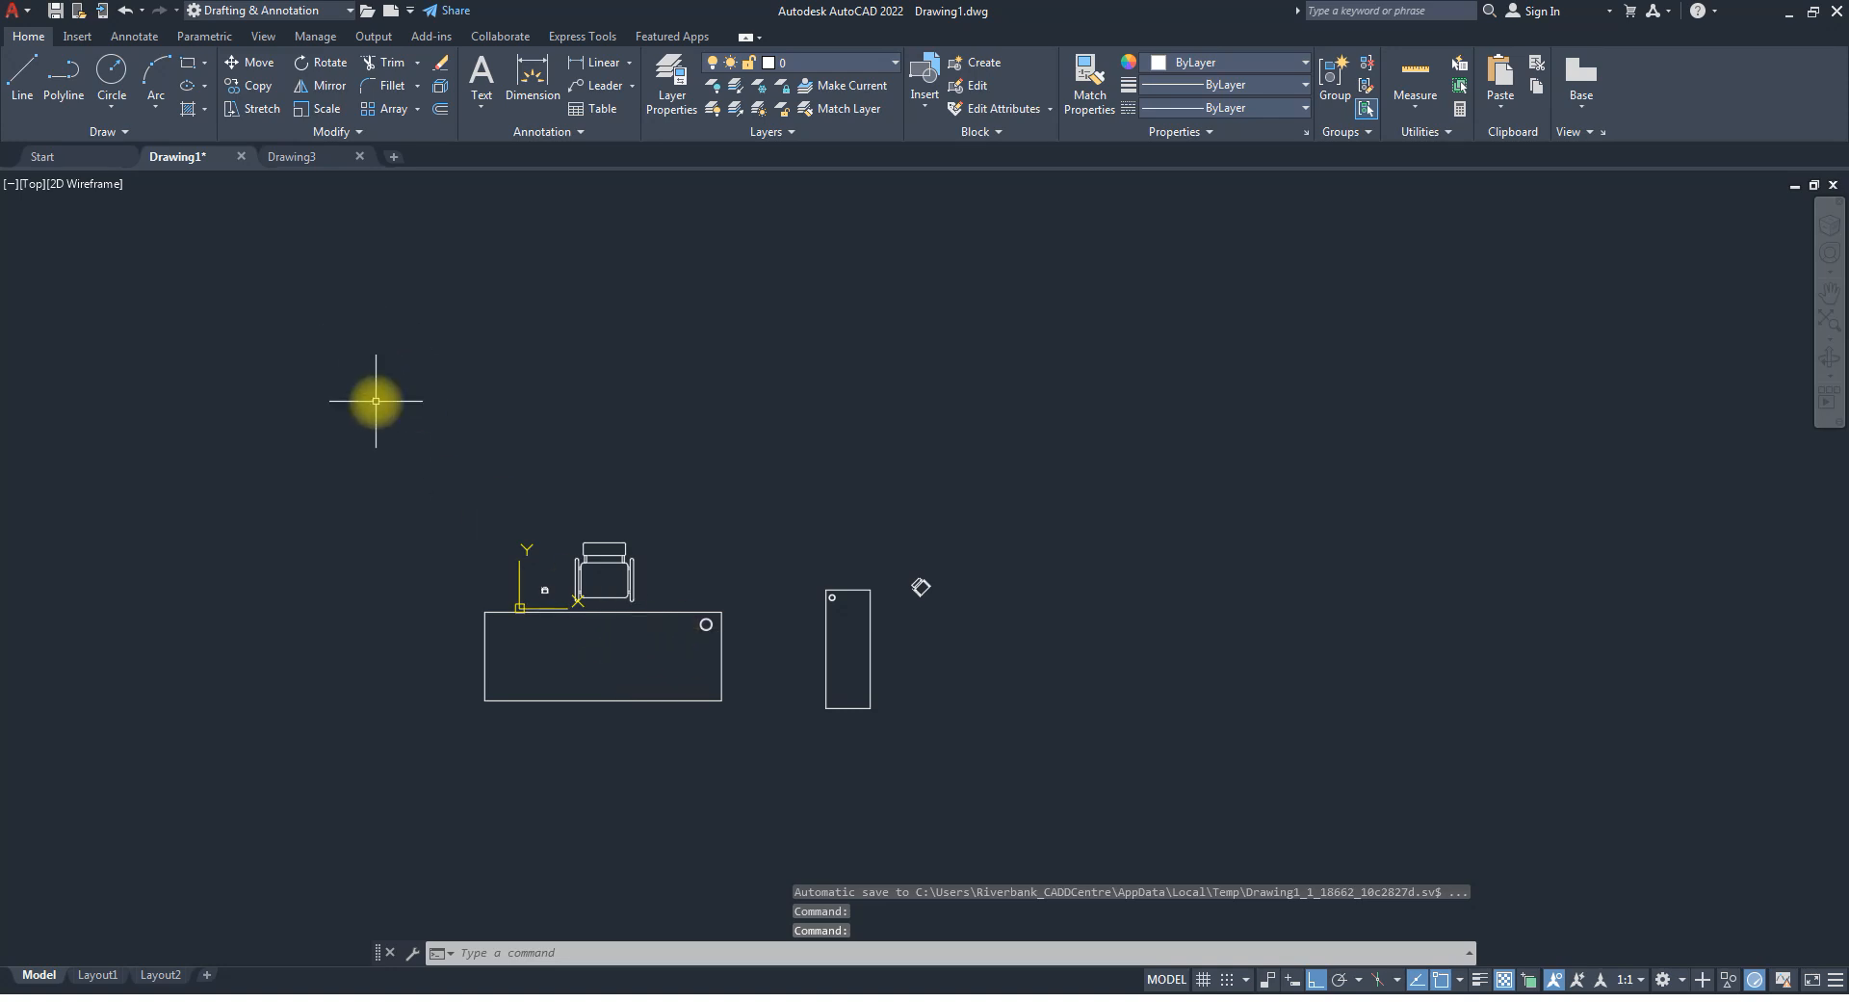
{"action": "type", "text": "w"}
{"action": "key", "text": "Return"}
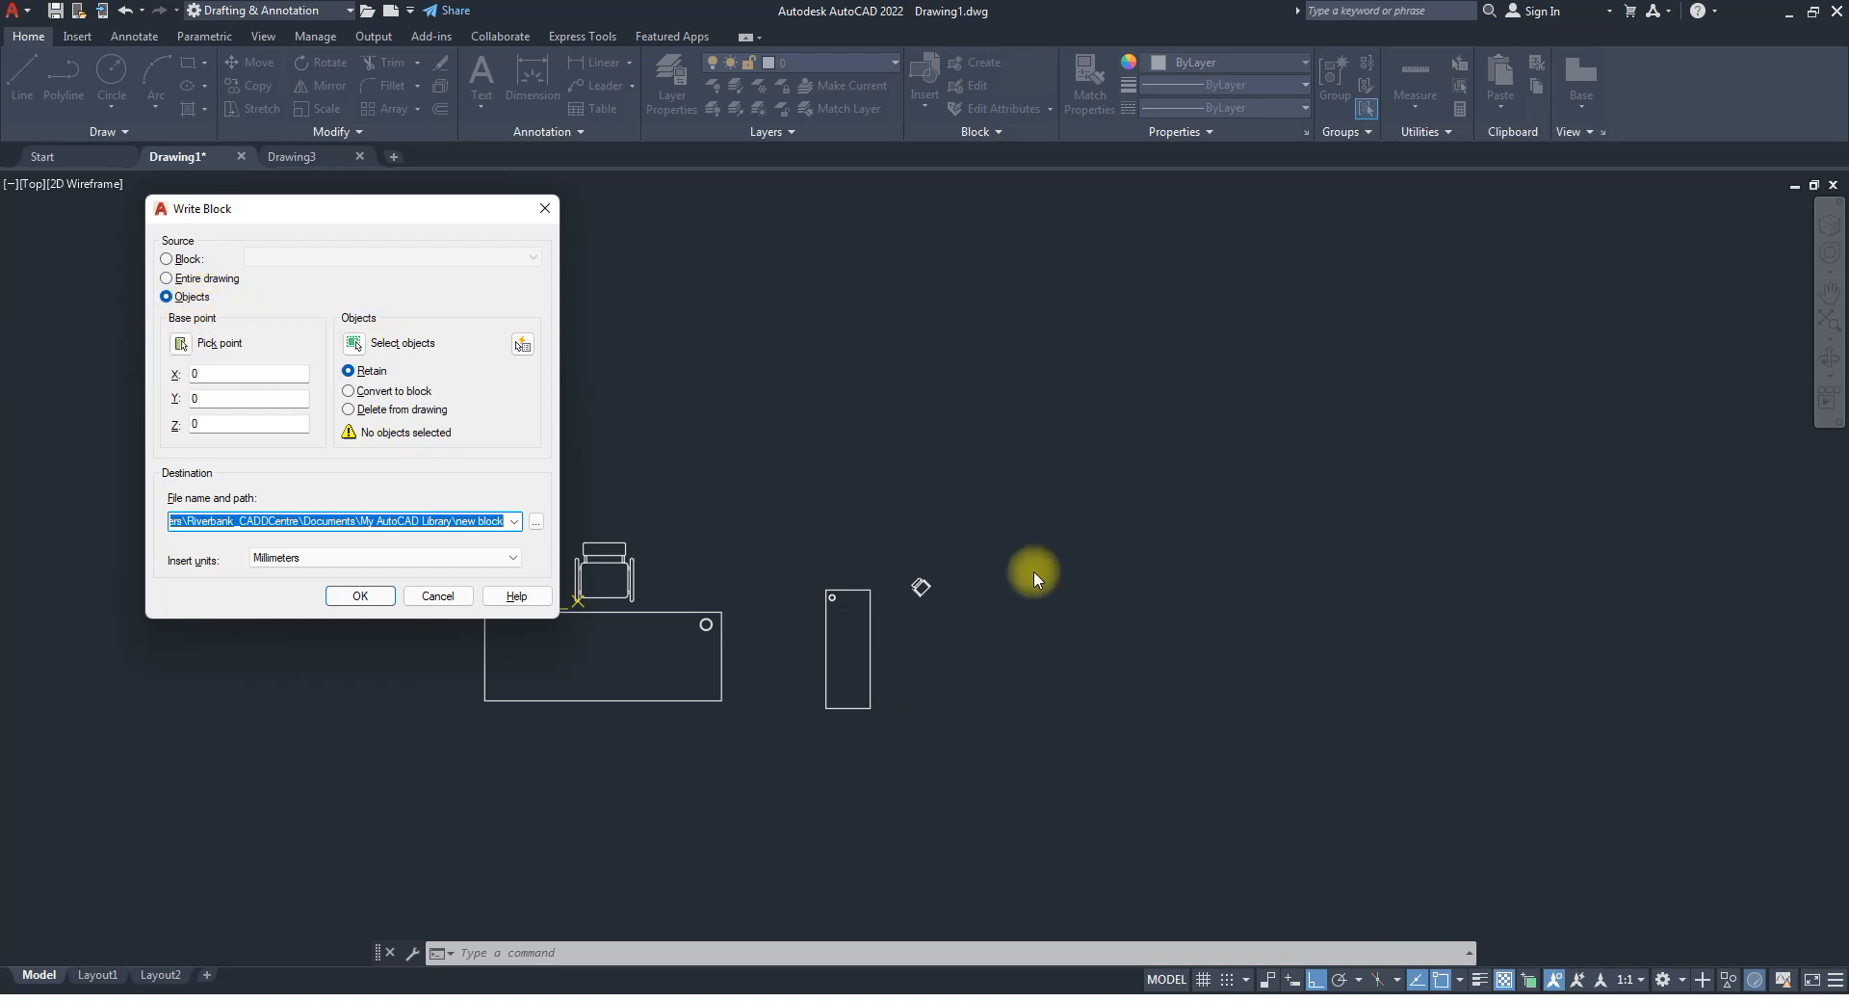
Compare the Entire drawing and Objects source options for writing a block.
{"action": "left_click", "coordinate": [230, 280]}
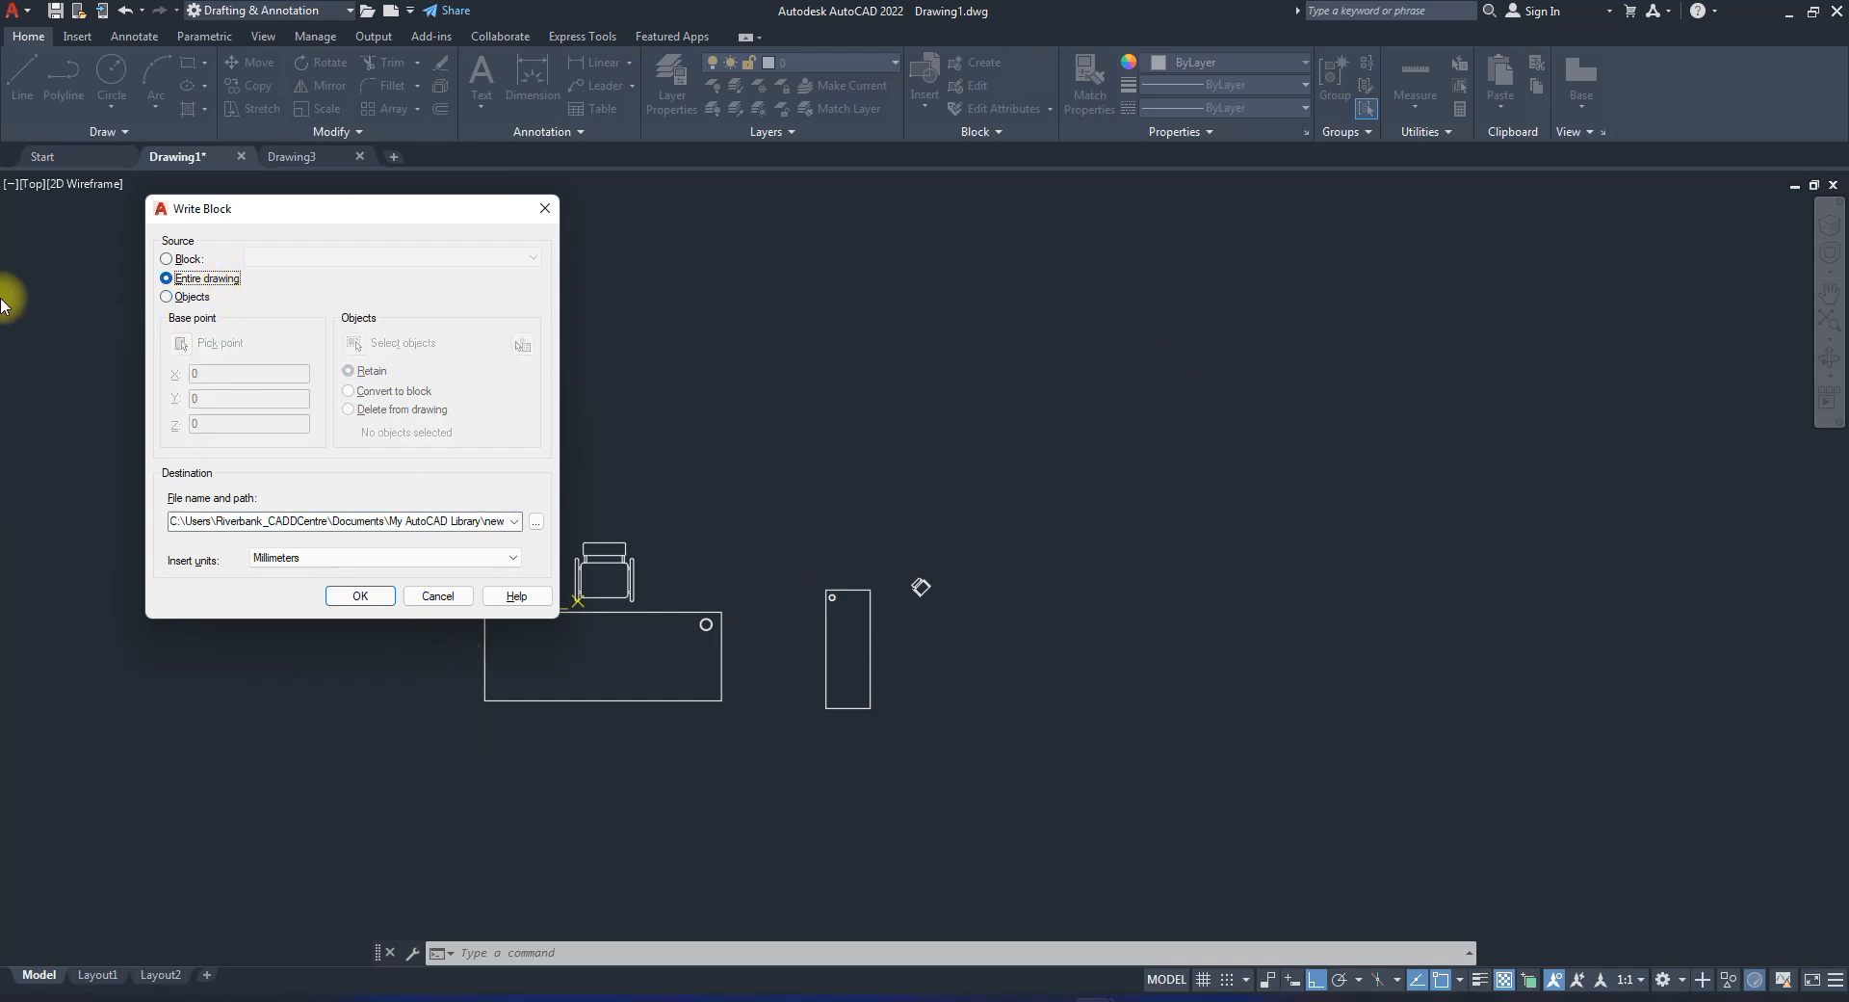
{"action": "left_click_drag", "start_coordinate": [281, 206], "coordinate": [73, 221]}
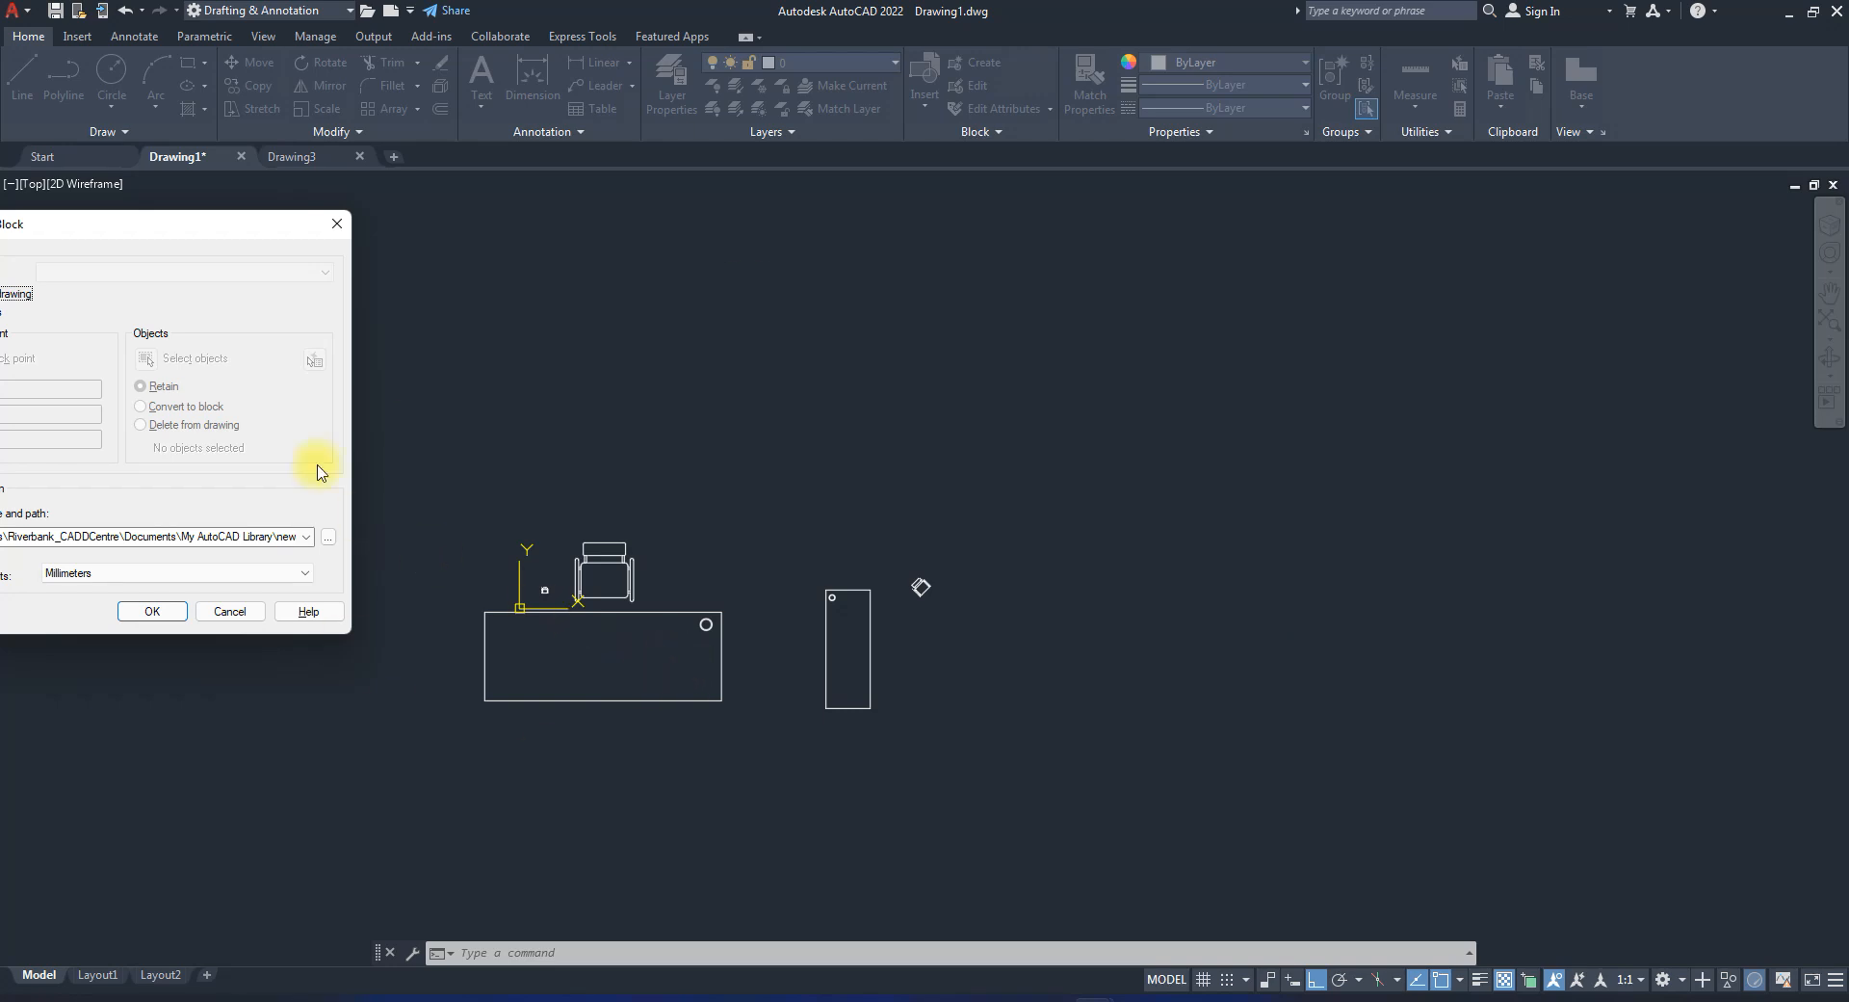
{"action": "left_click_drag", "start_coordinate": [197, 227], "coordinate": [416, 225]}
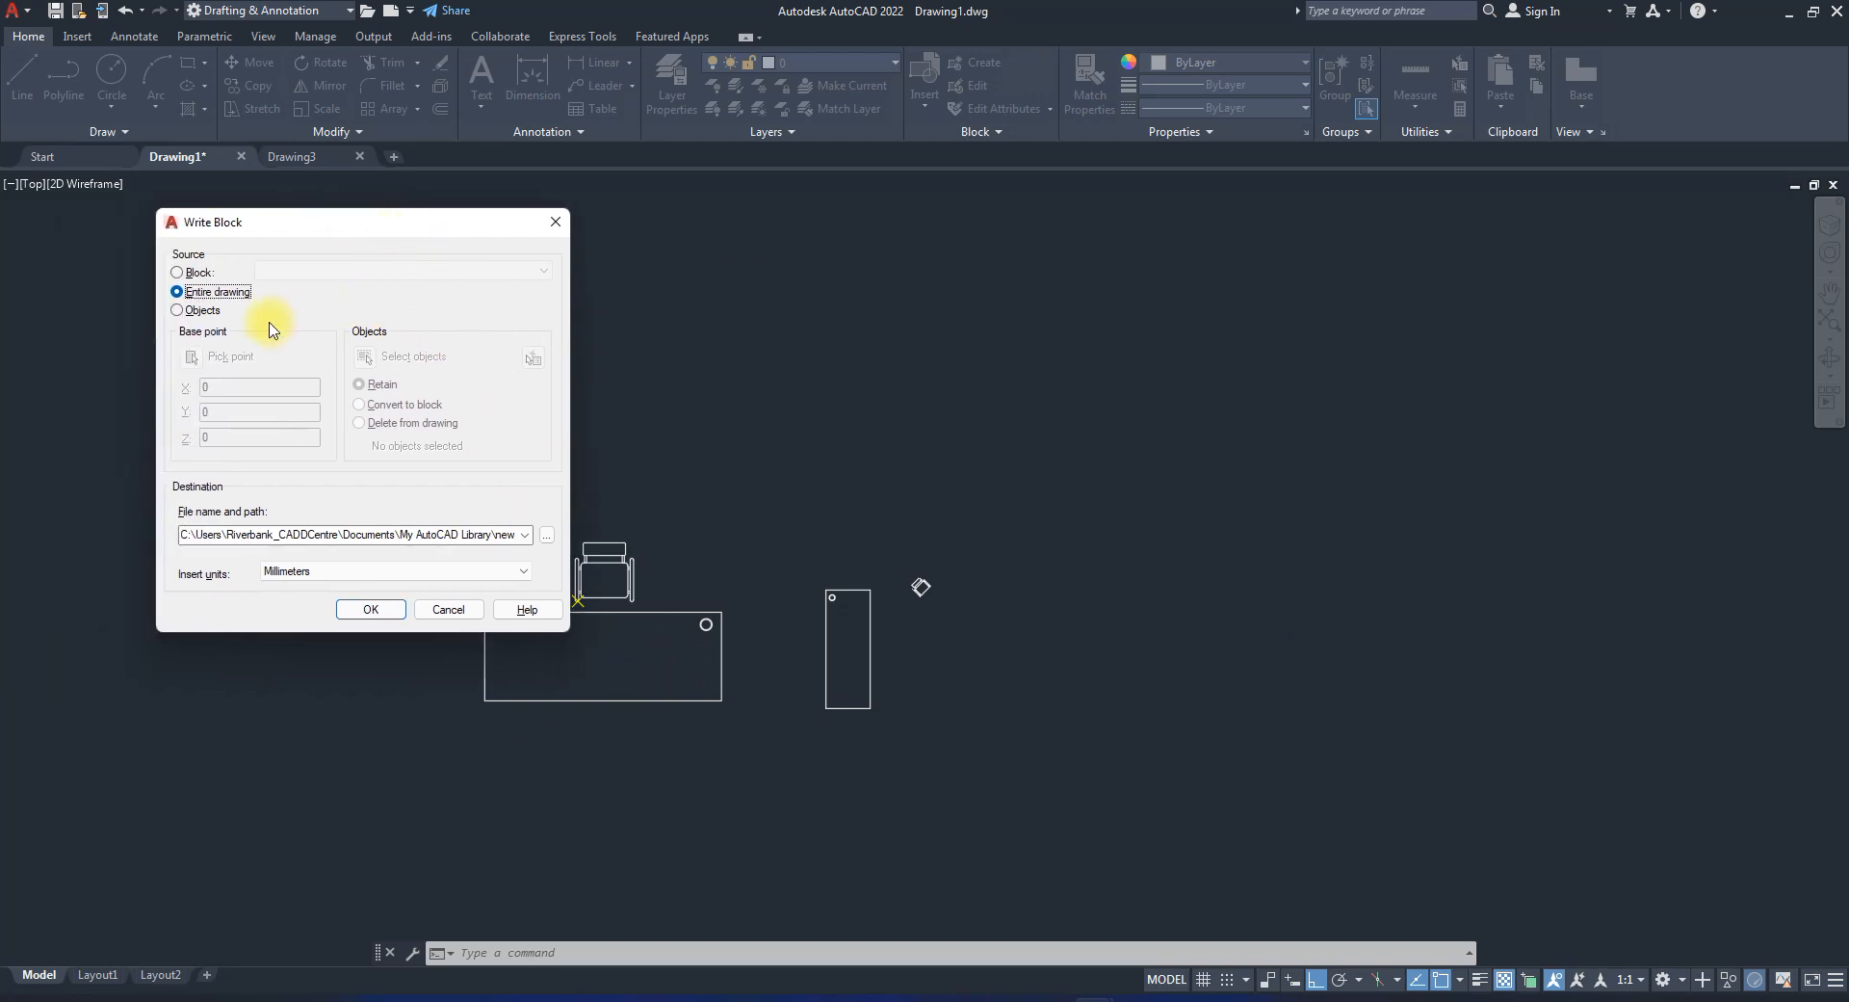
{"action": "left_click", "coordinate": [178, 310]}
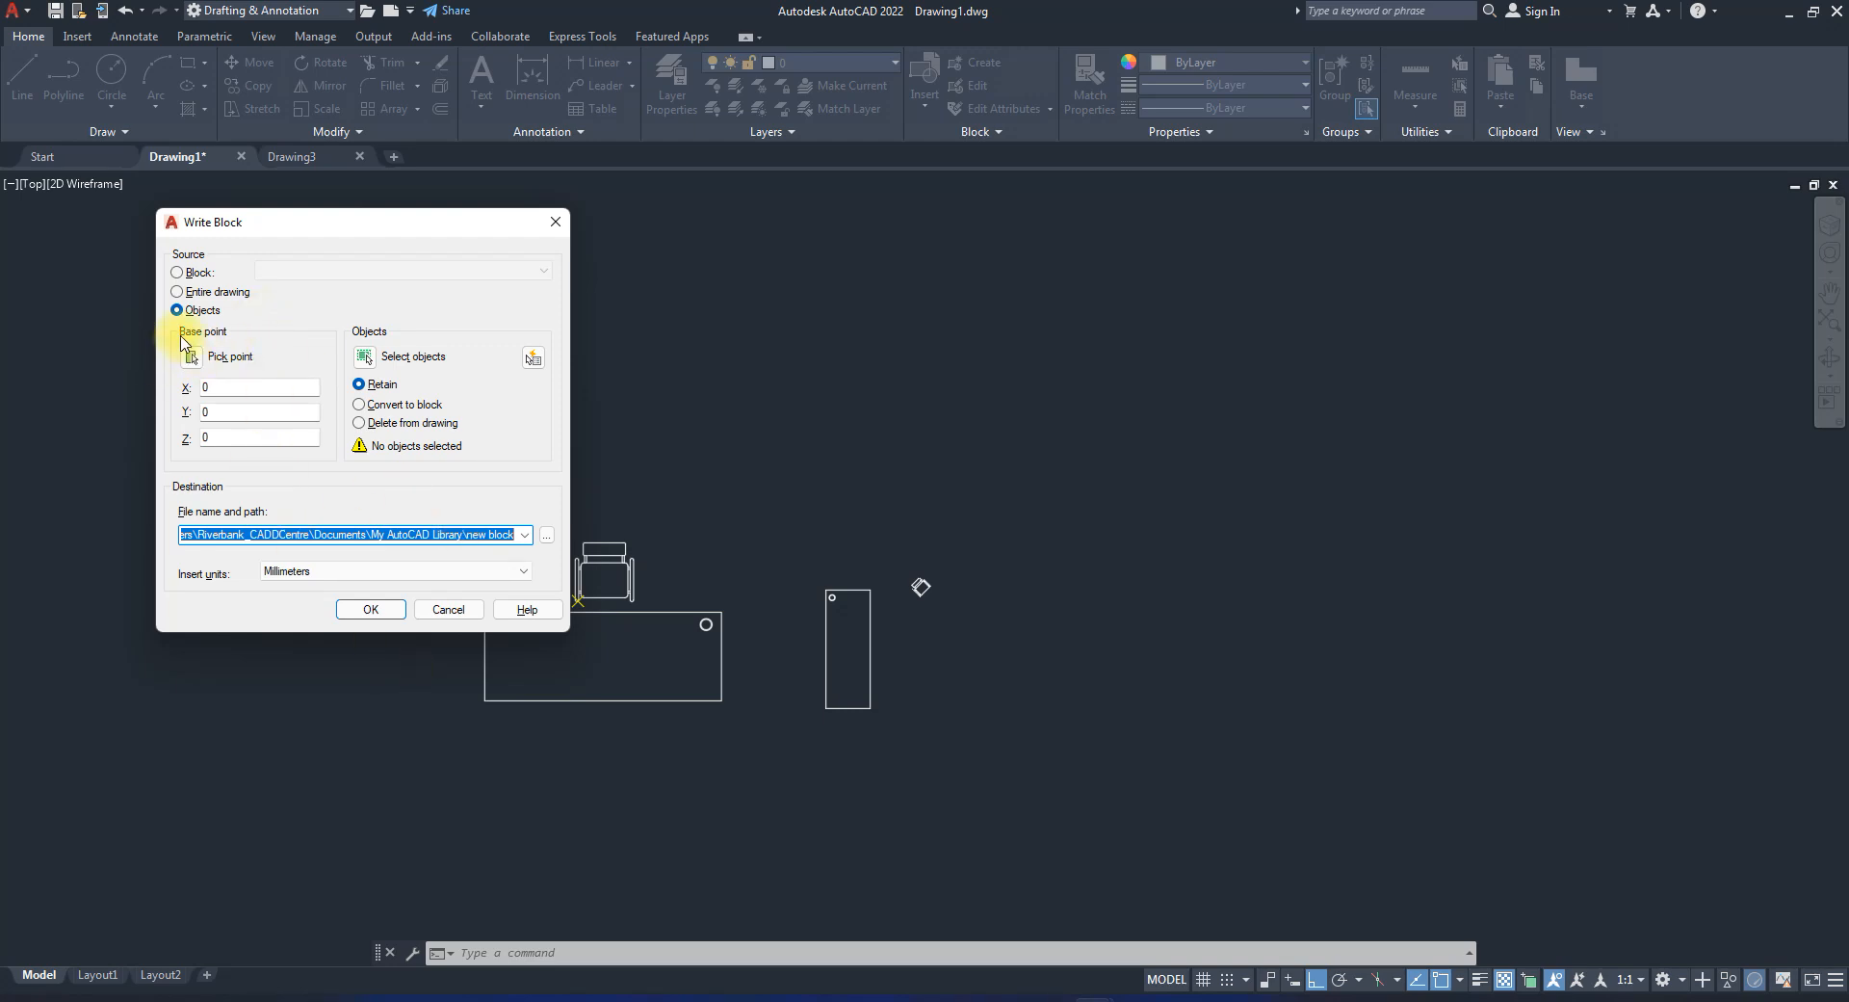
Set the write source to the existing block Classromm chair 01.
{"action": "left_click", "coordinate": [179, 276]}
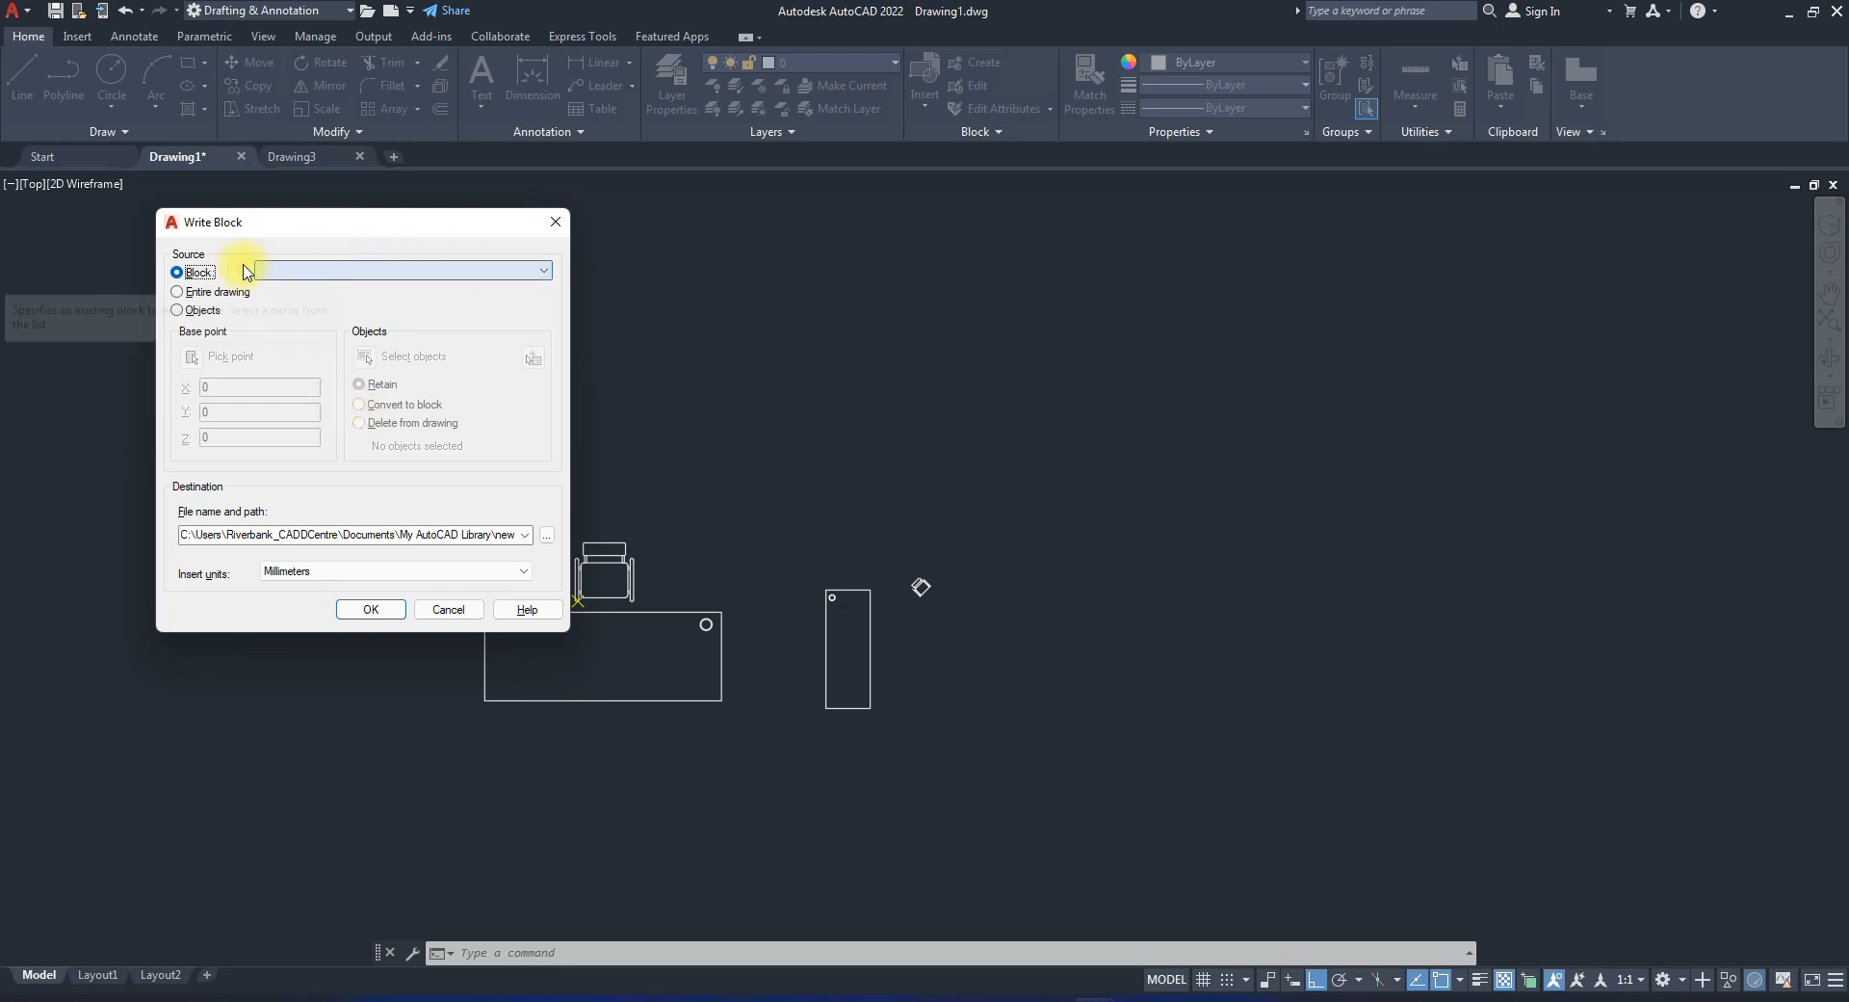
{"action": "left_click", "coordinate": [533, 274]}
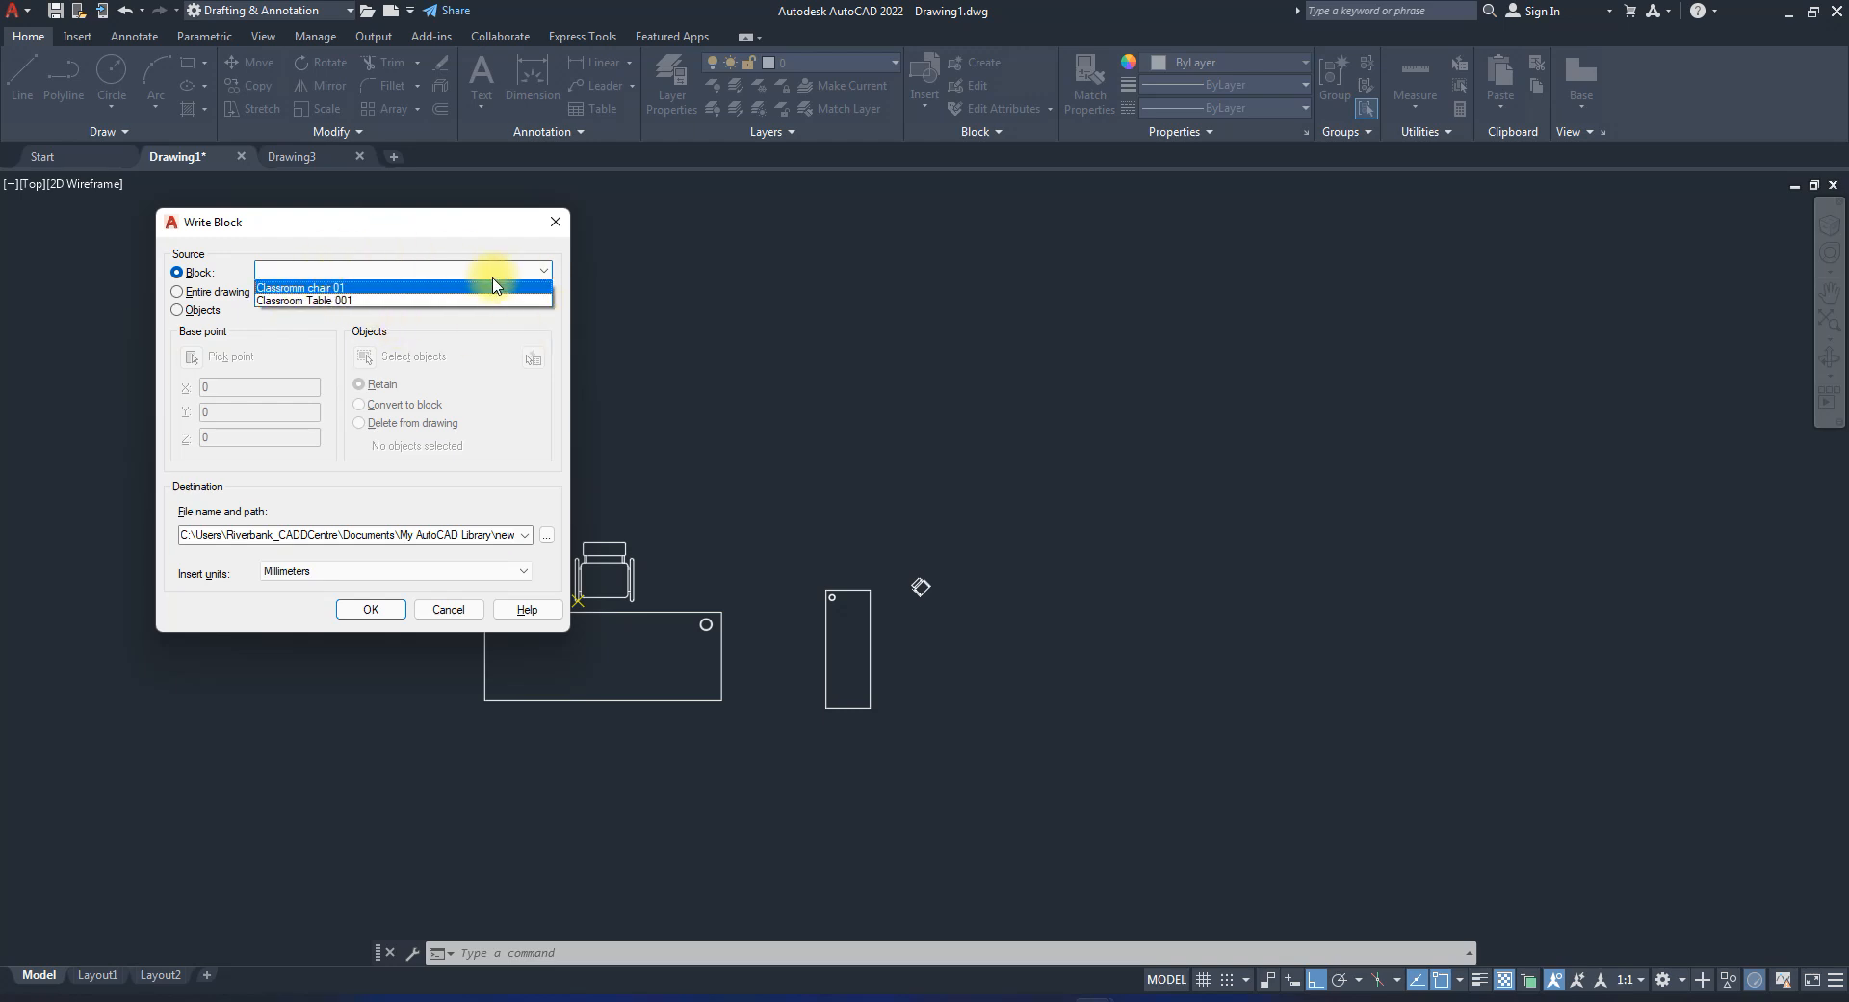
{"action": "left_click", "coordinate": [301, 289]}
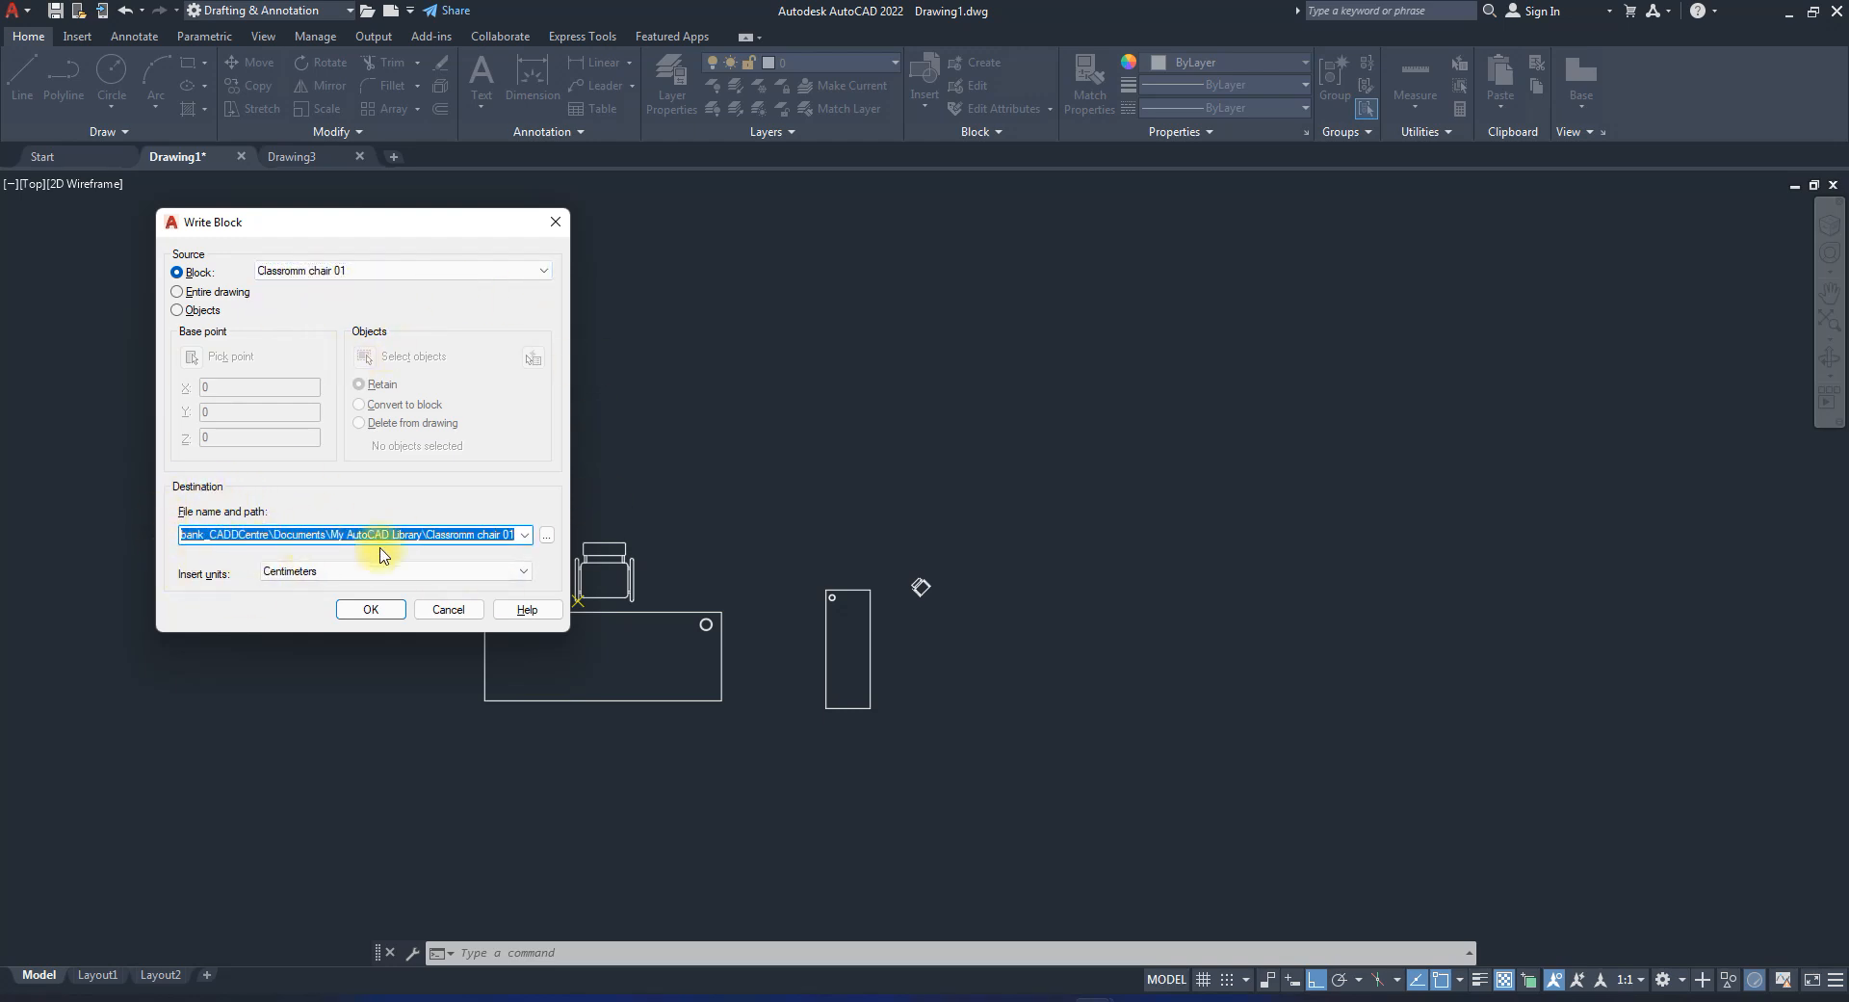
Check the My AutoCAD Library destination and write the chair block out as Classromm chair 01 with centimeters as insert units.
{"action": "left_click", "coordinate": [307, 534]}
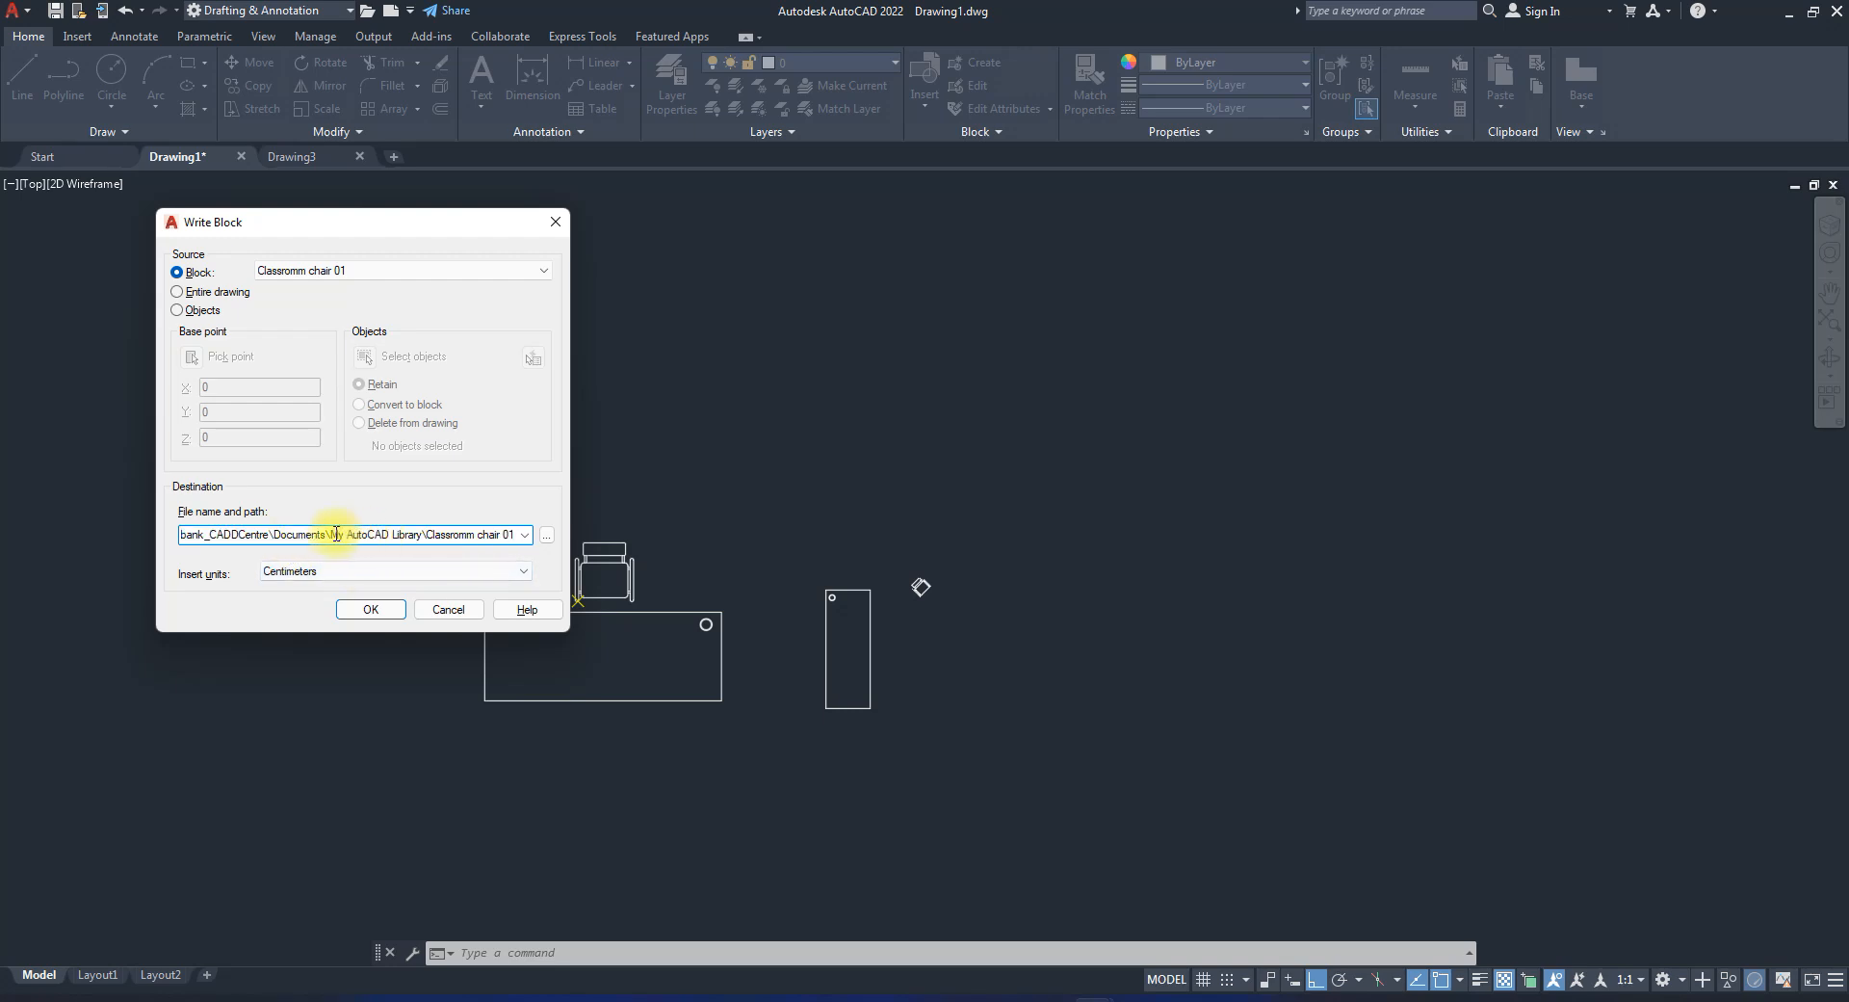
{"action": "left_click_drag", "start_coordinate": [349, 533], "coordinate": [421, 534]}
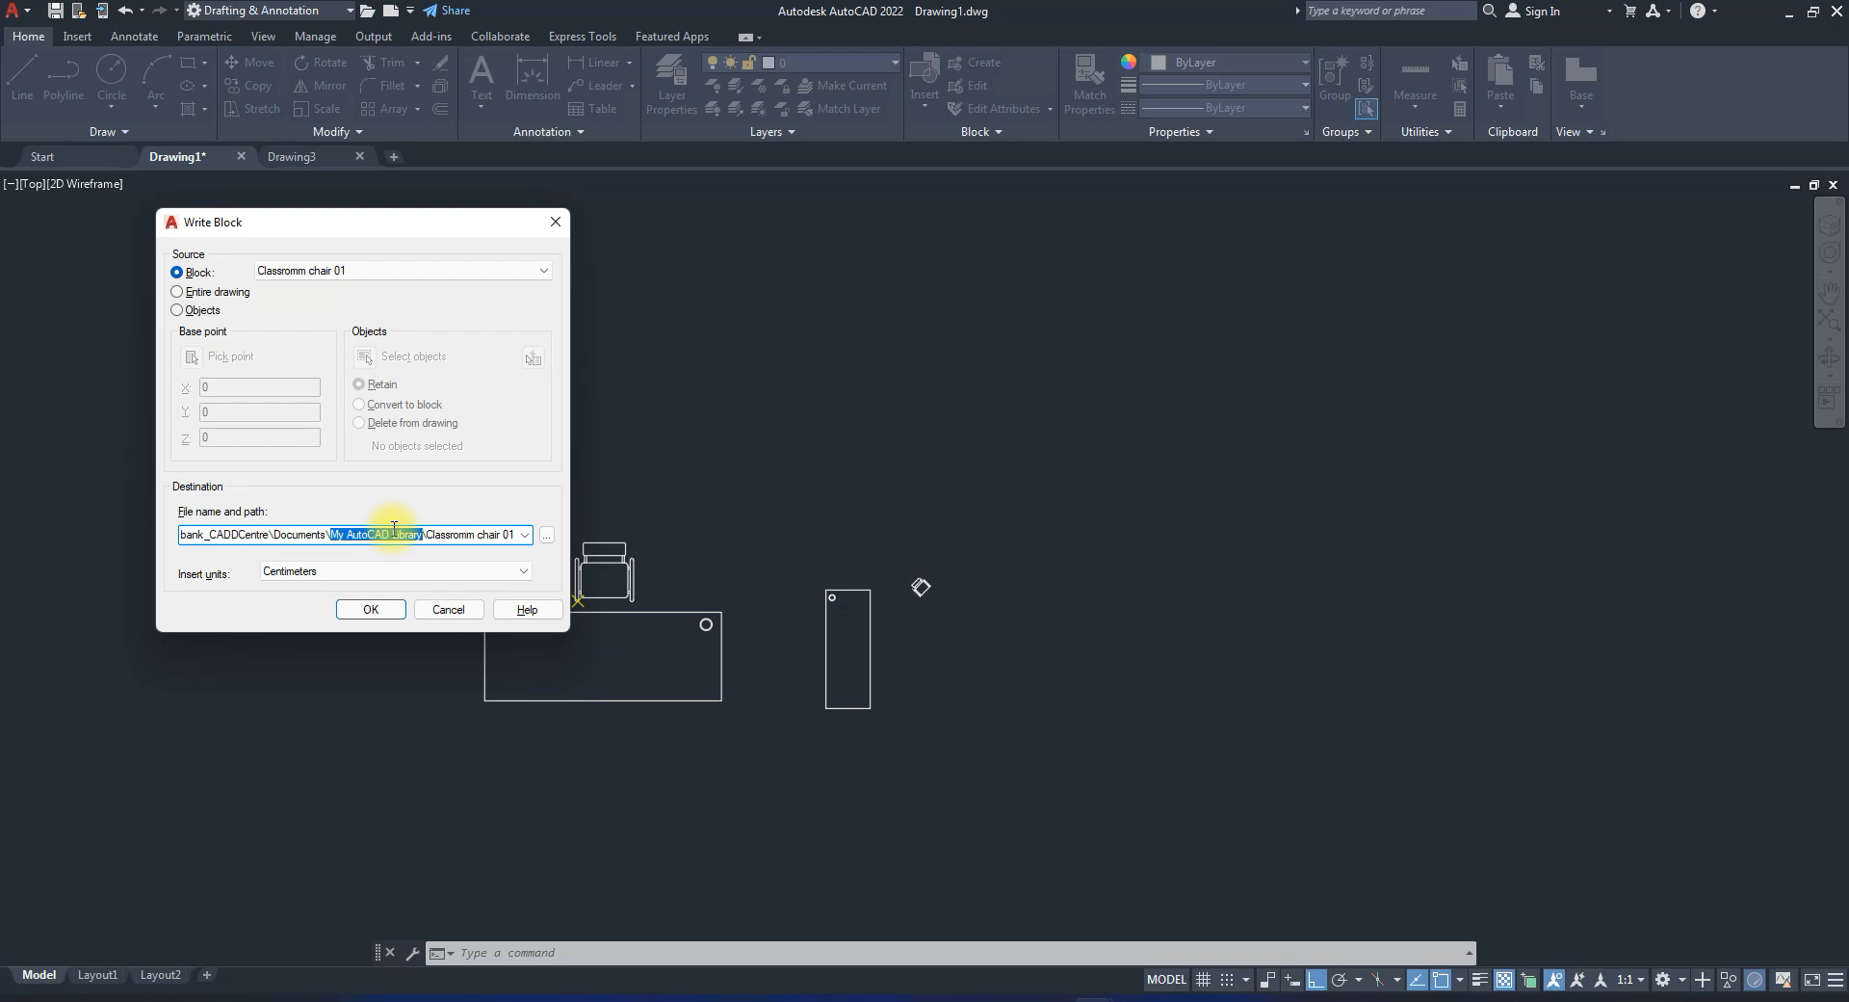
{"action": "left_click", "coordinate": [548, 536]}
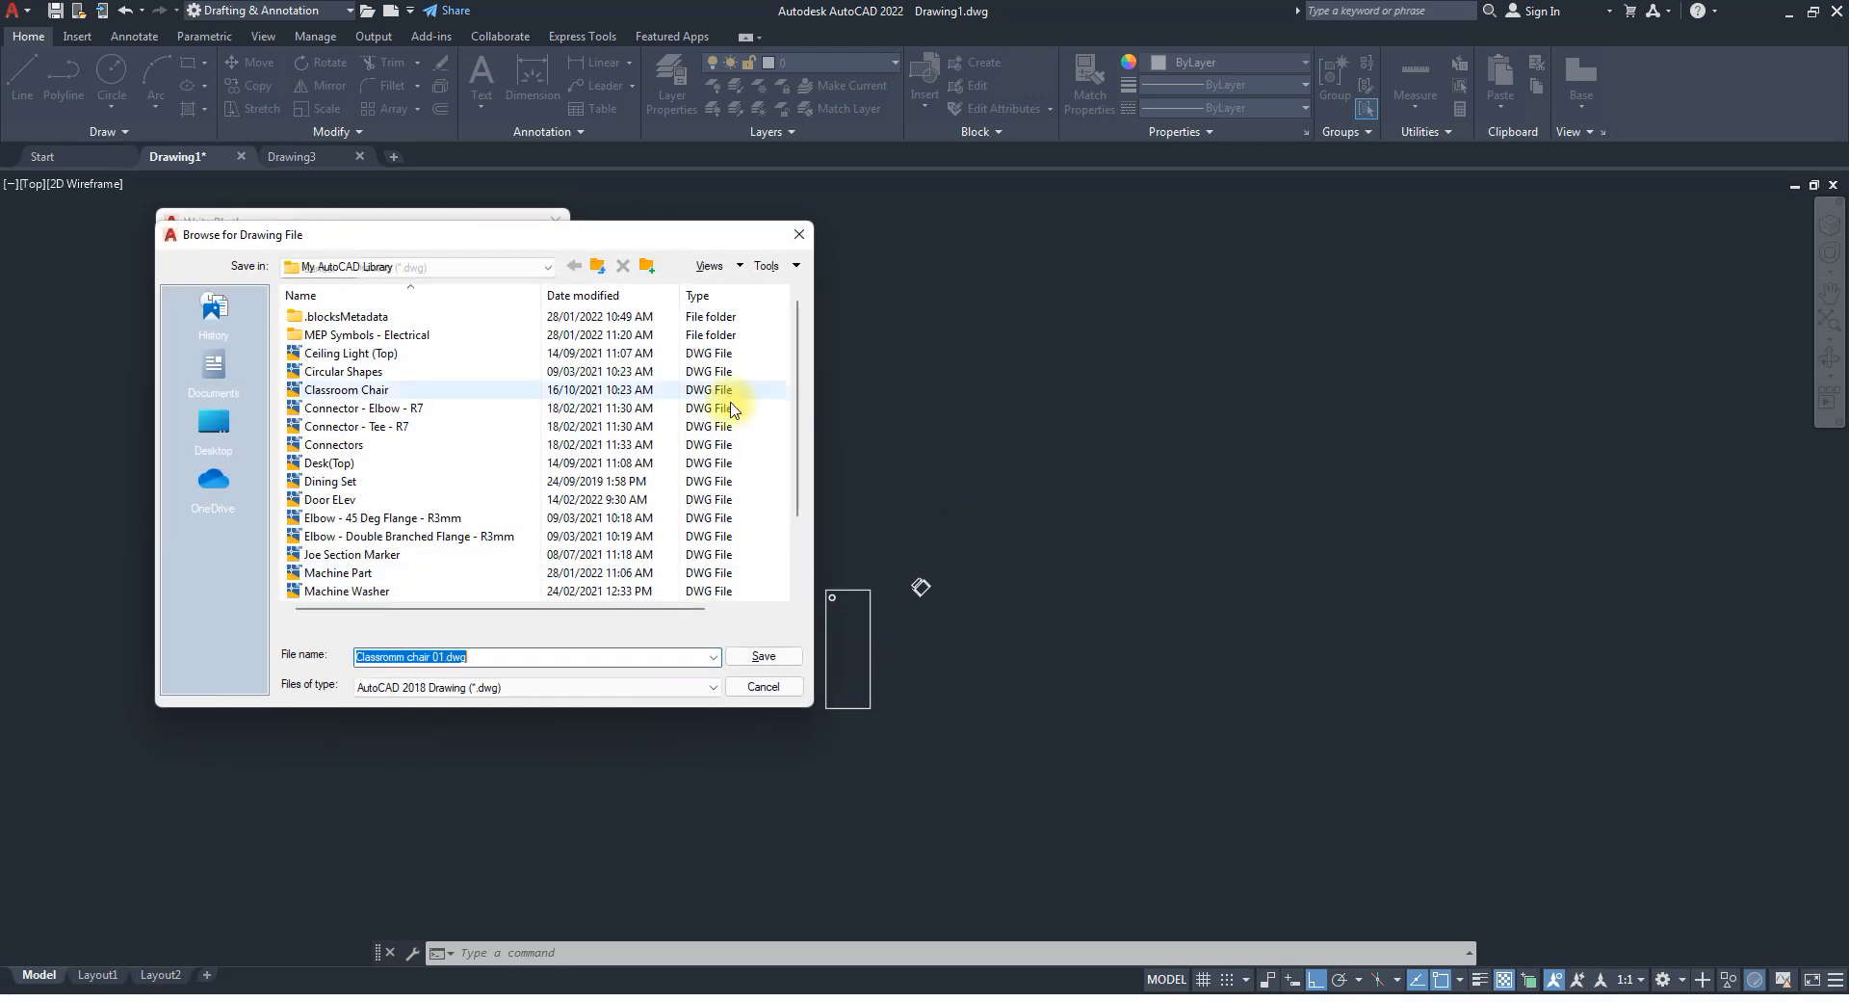
{"action": "left_click", "coordinate": [799, 234]}
{"action": "left_click", "coordinate": [493, 533]}
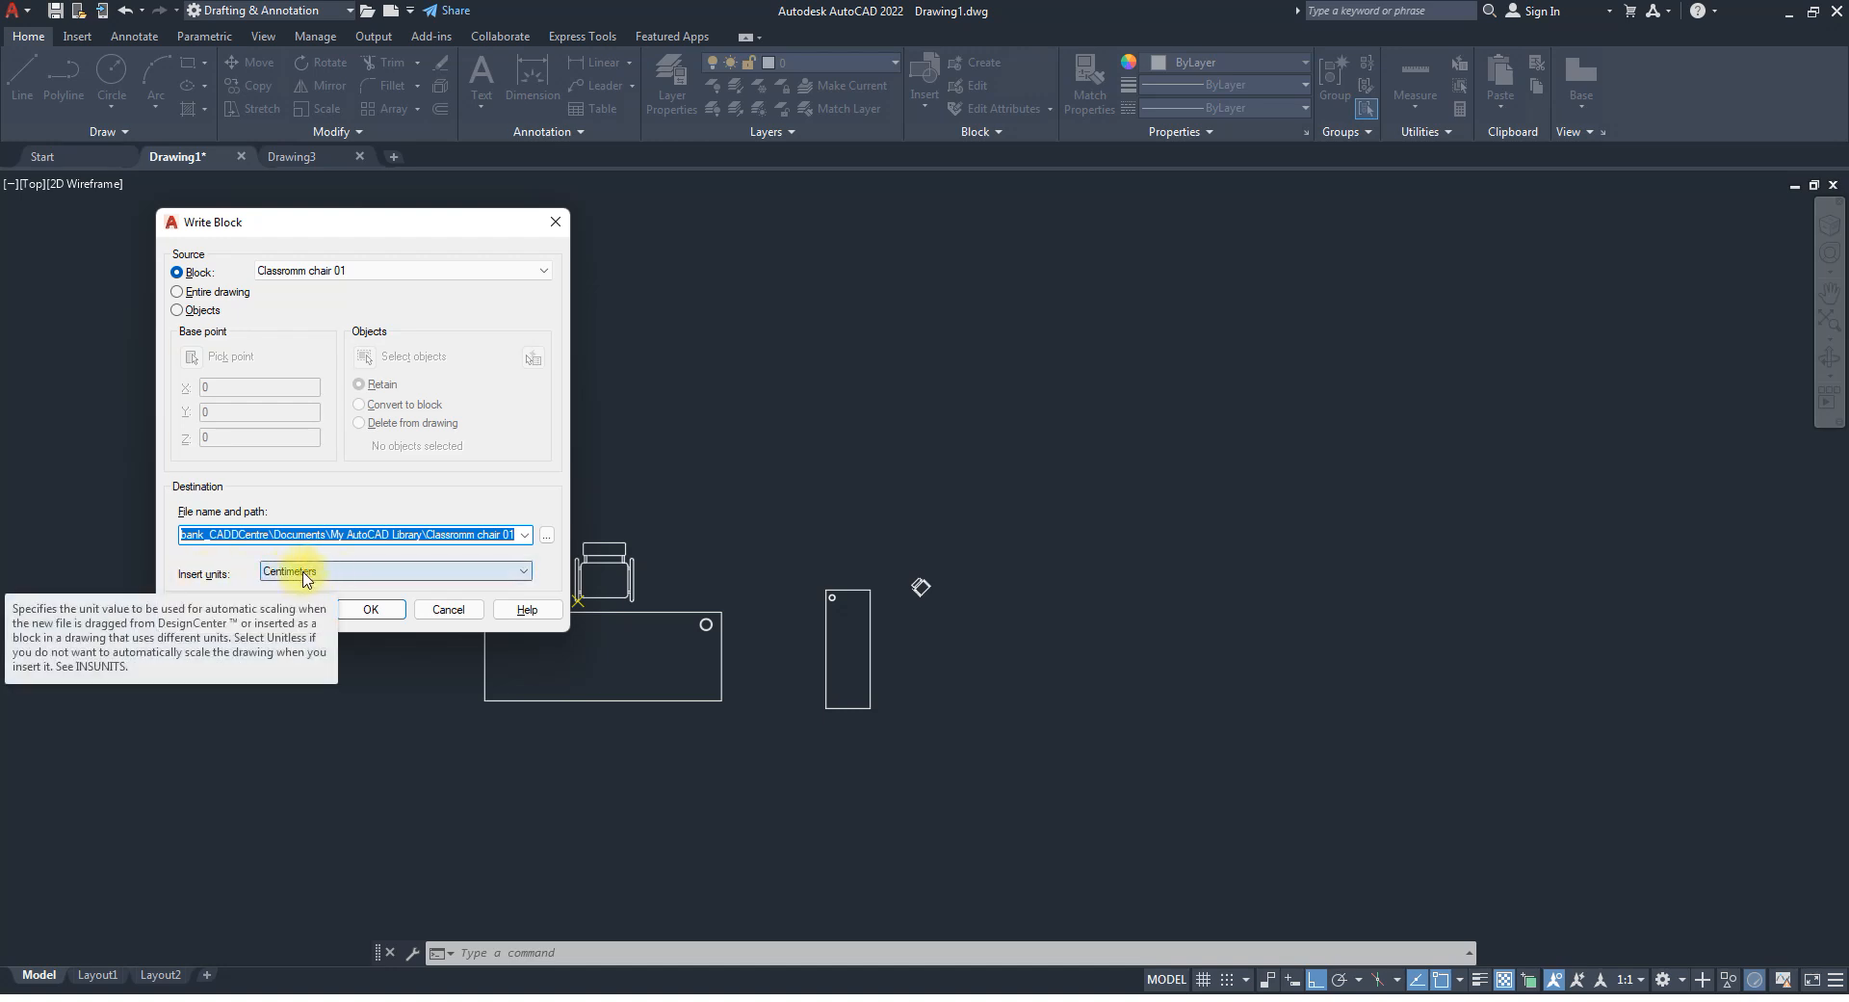
{"action": "left_click", "coordinate": [370, 609]}
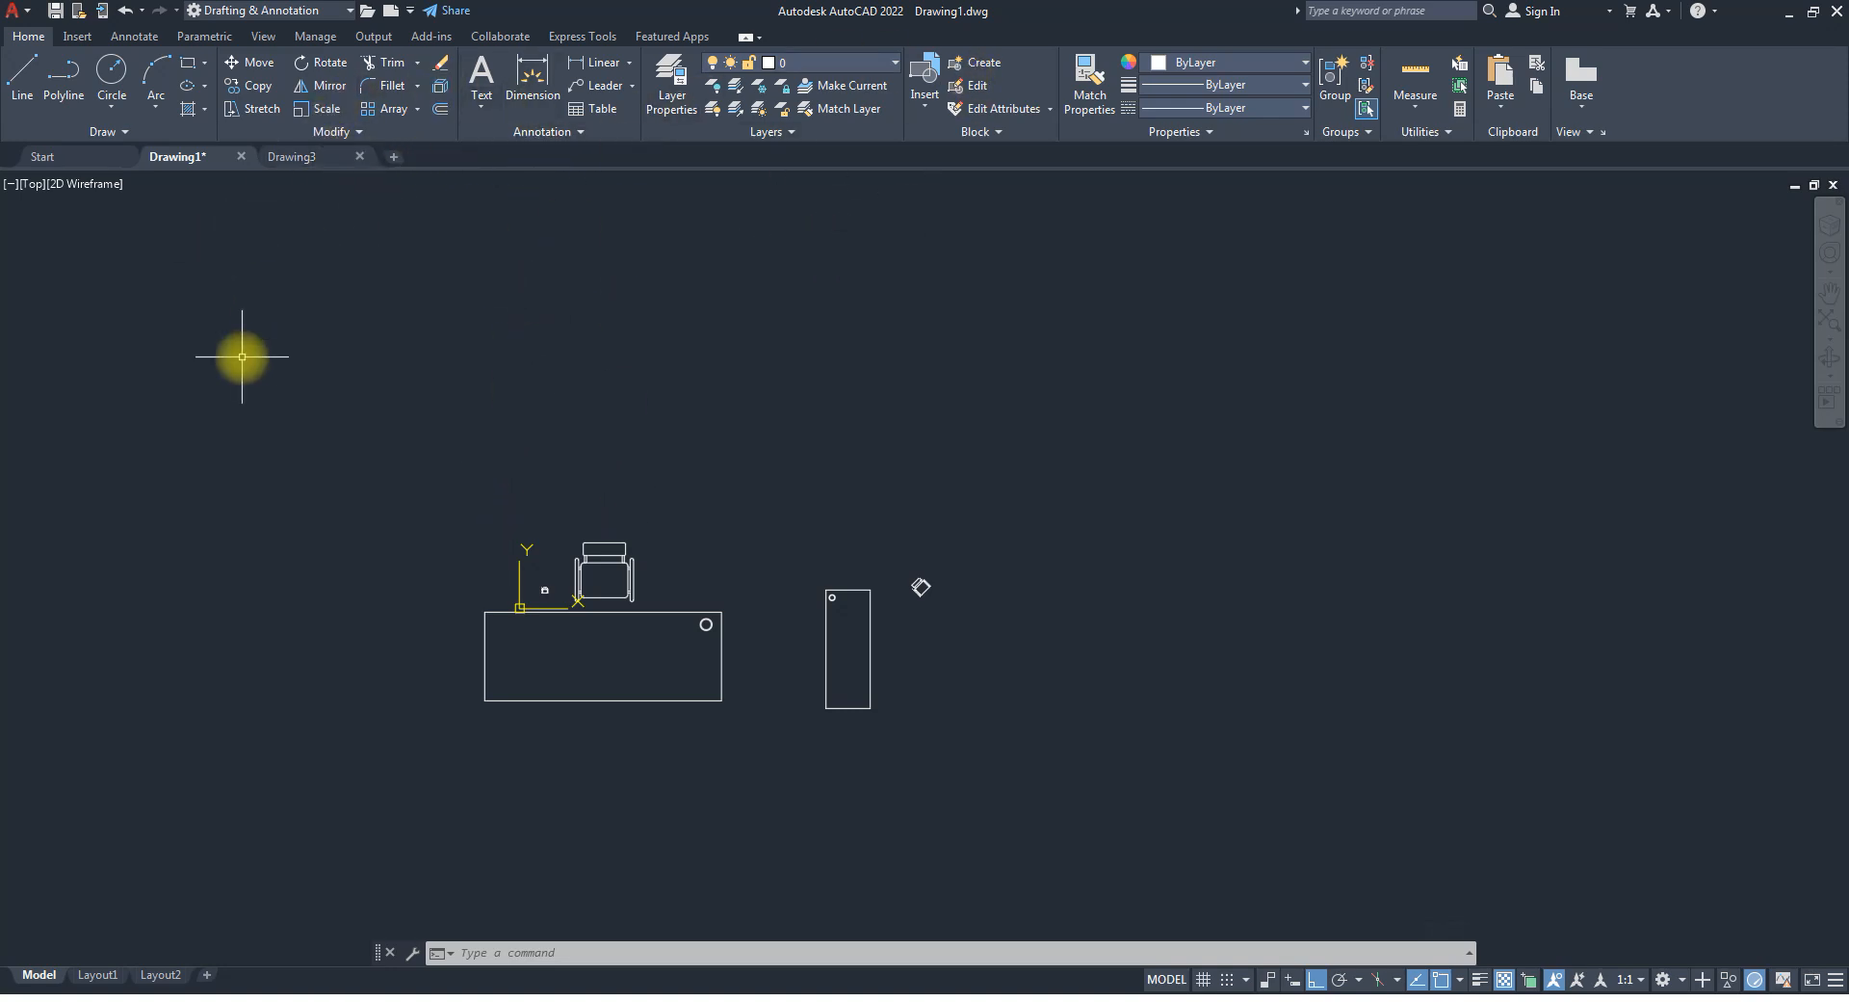
Write the existing block Classroom Table 001 to the My AutoCAD Library folder with centimeters as insert units.
{"action": "type", "text": "w"}
{"action": "key", "text": "Return"}
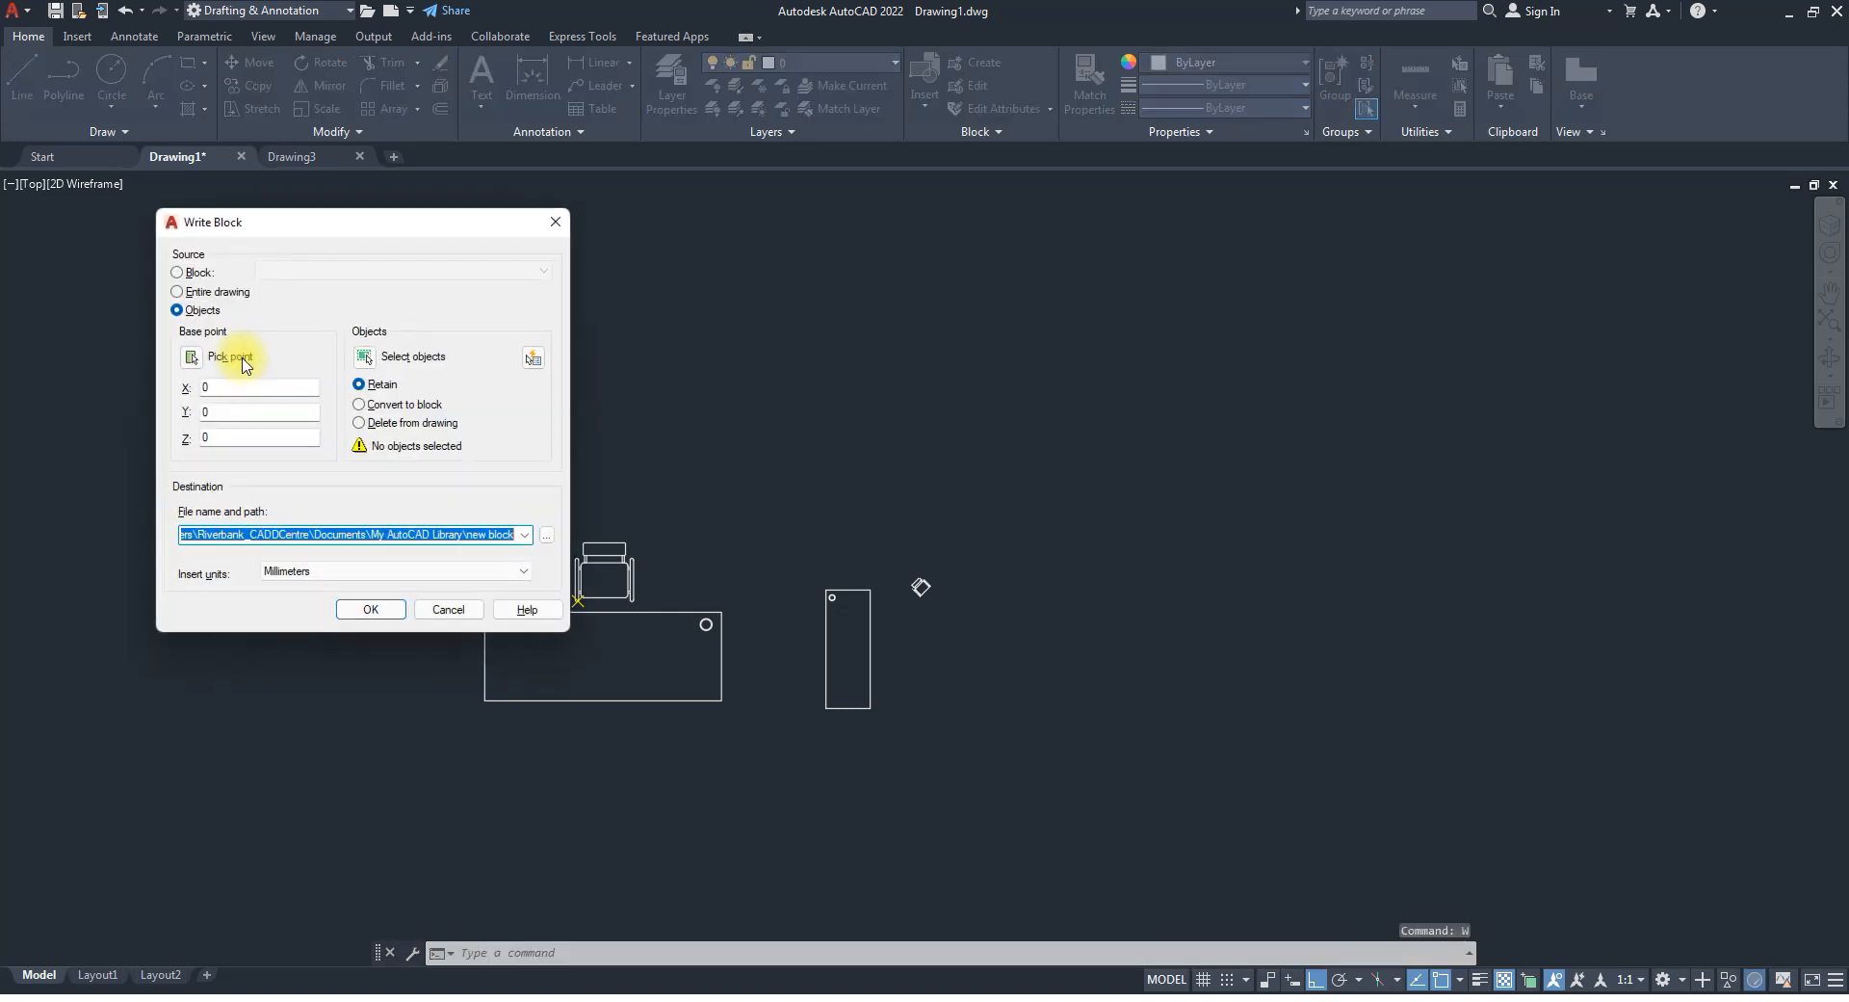
{"action": "left_click", "coordinate": [178, 273]}
{"action": "left_click", "coordinate": [441, 272]}
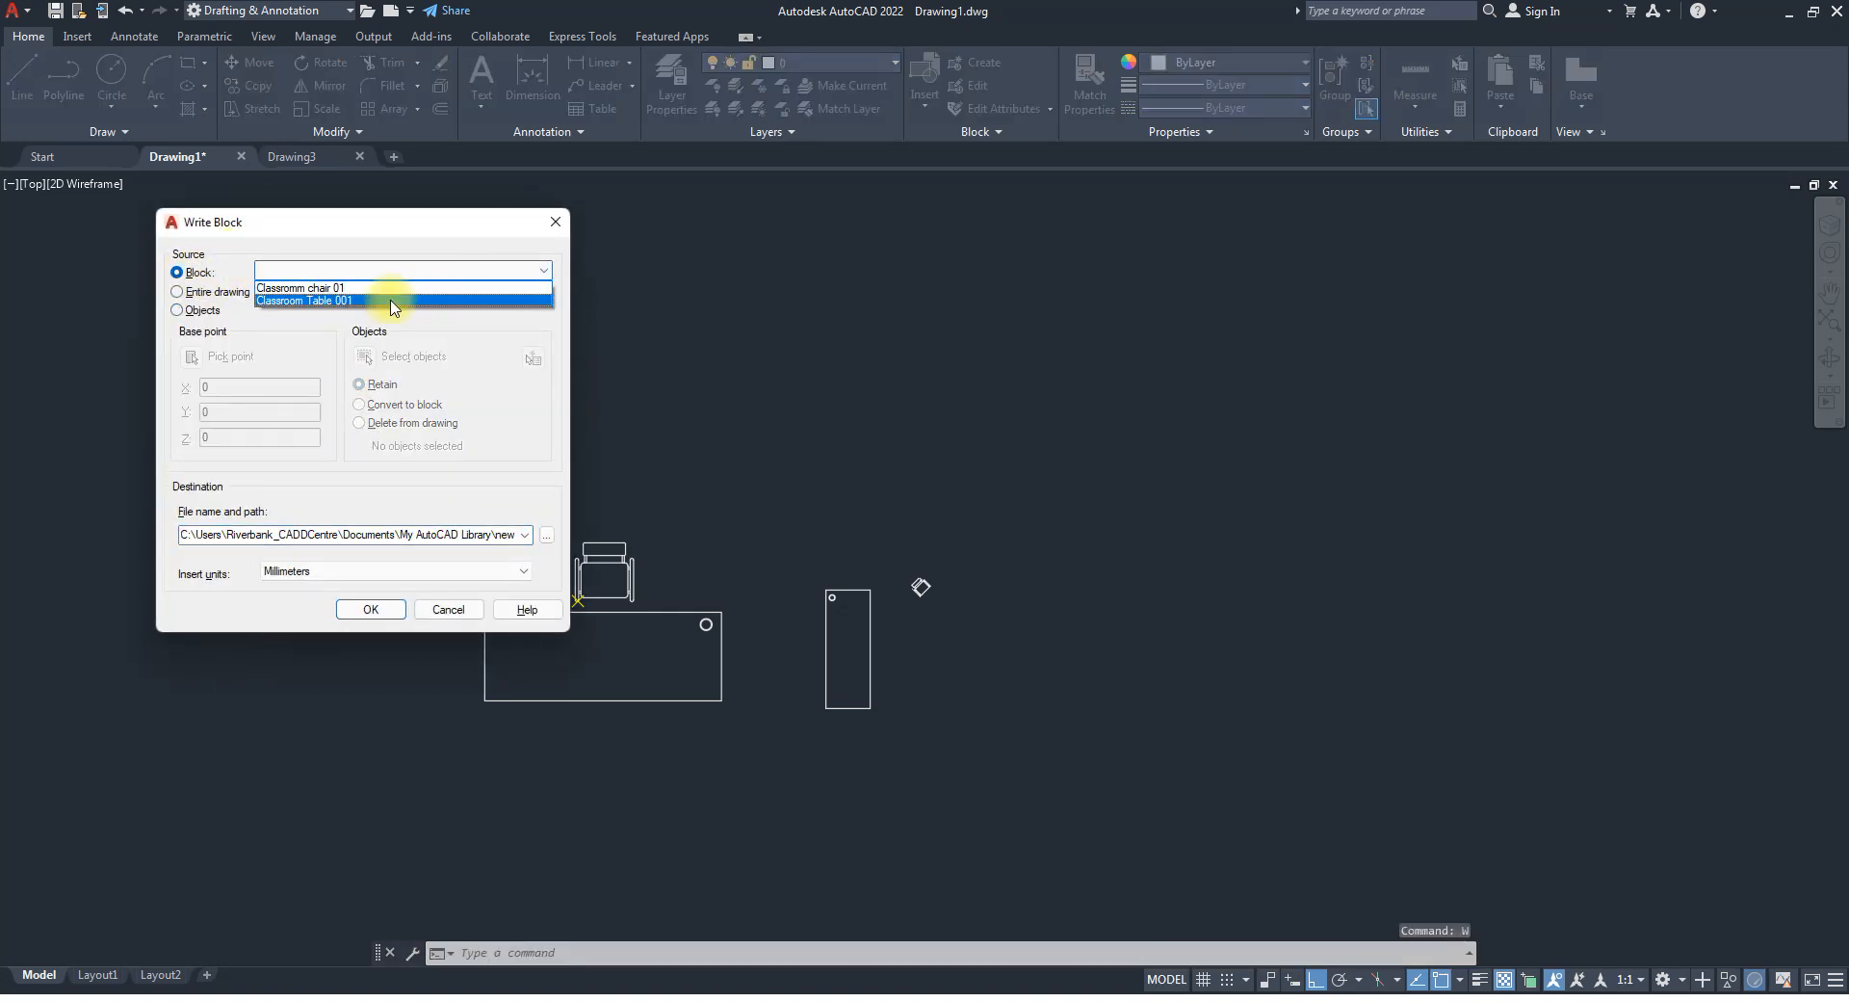
{"action": "left_click", "coordinate": [350, 293]}
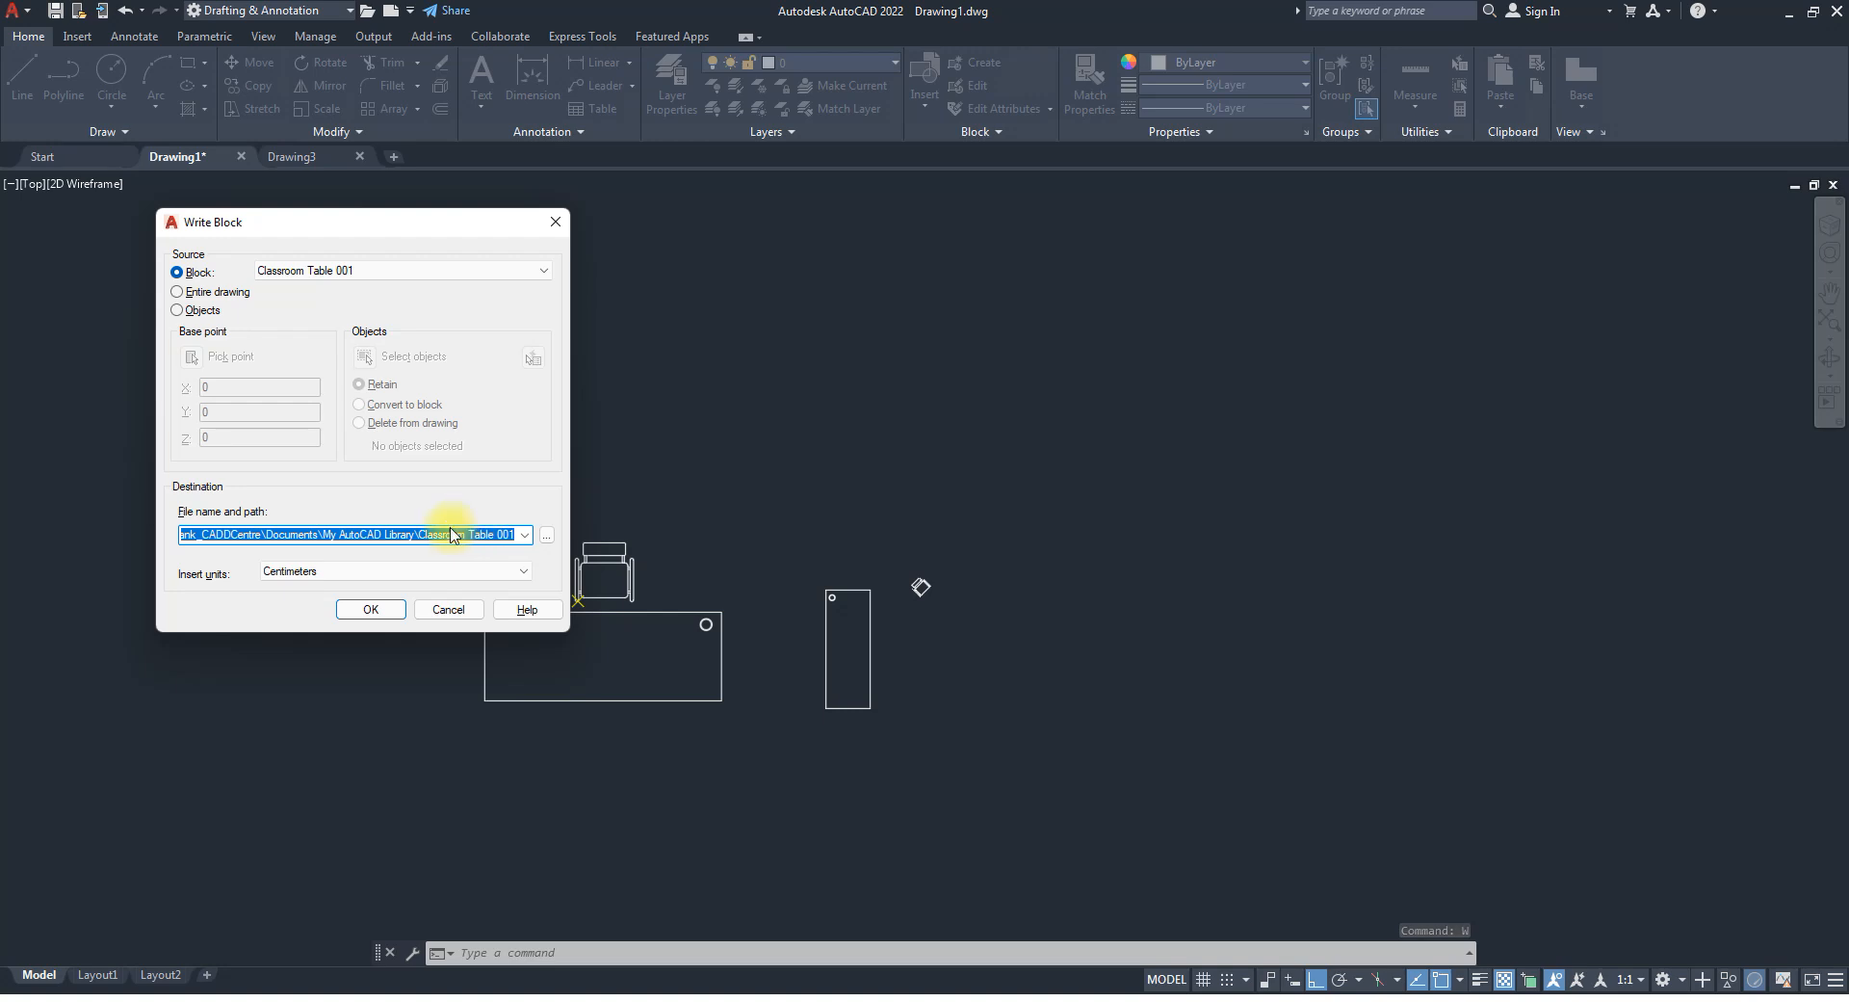
{"action": "left_click", "coordinate": [364, 605]}
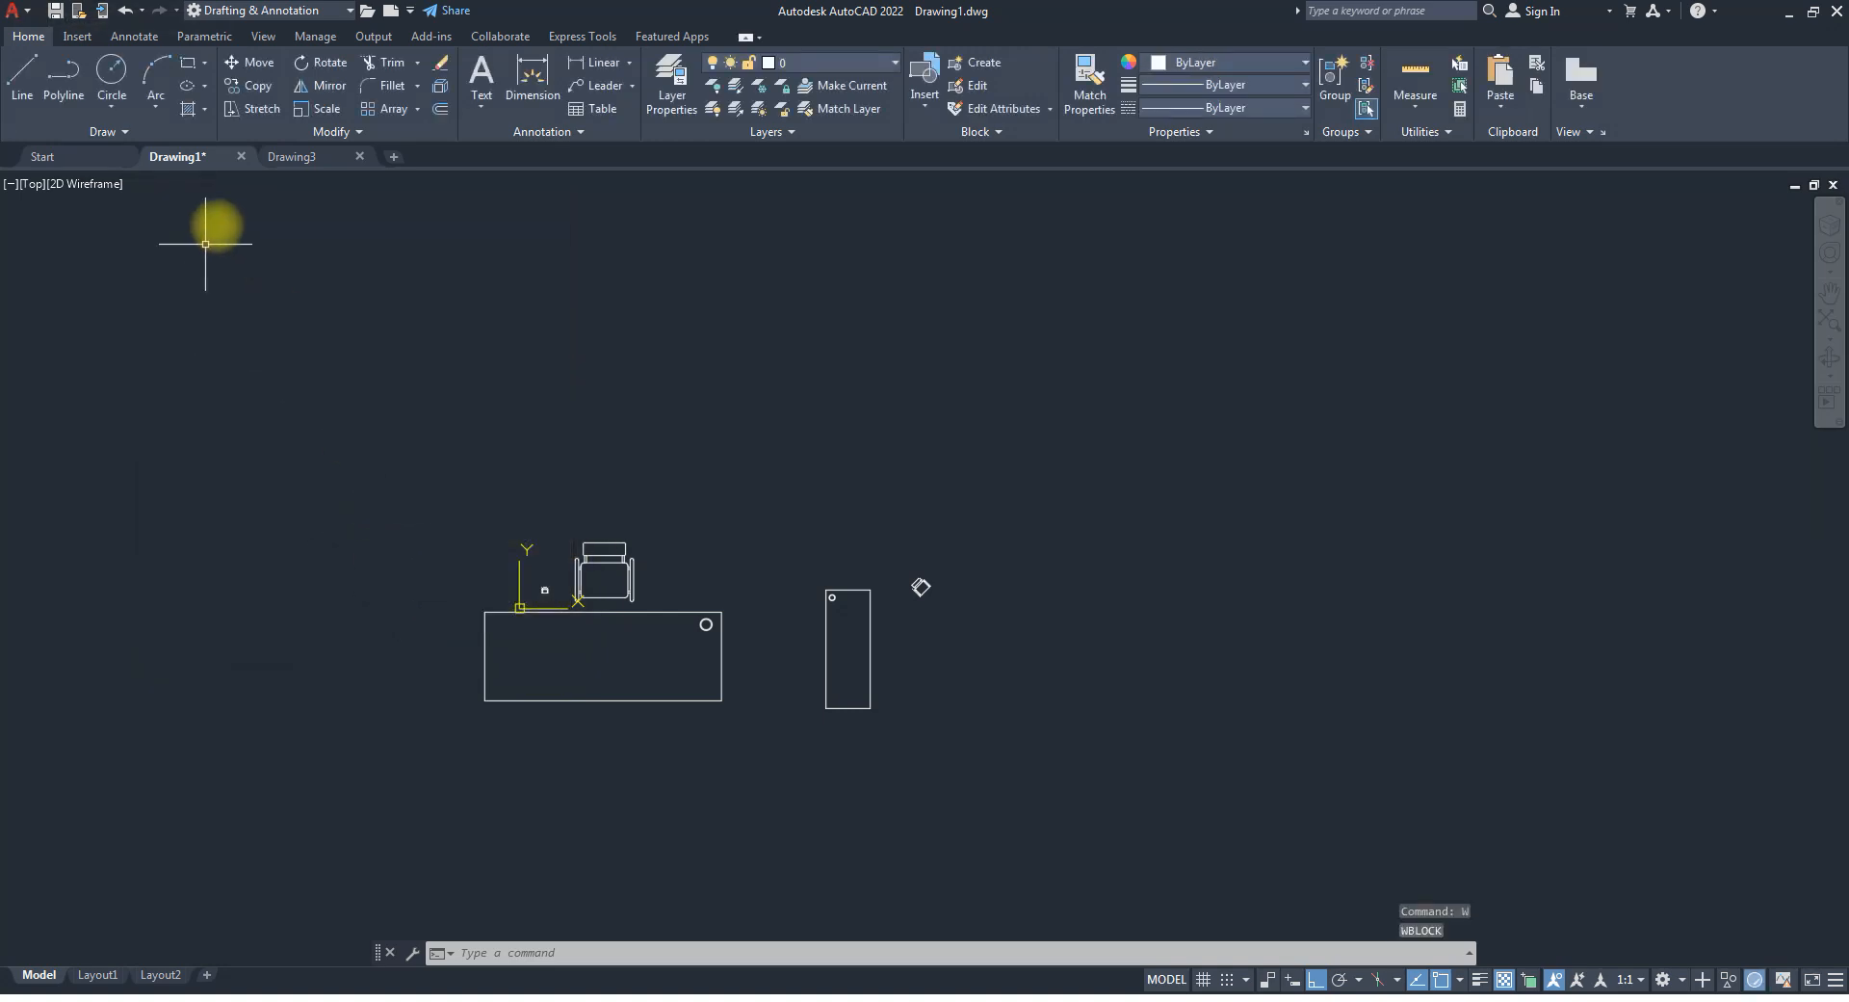
{"action": "left_click_drag", "start_coordinate": [250, 150], "coordinate": [299, 217]}
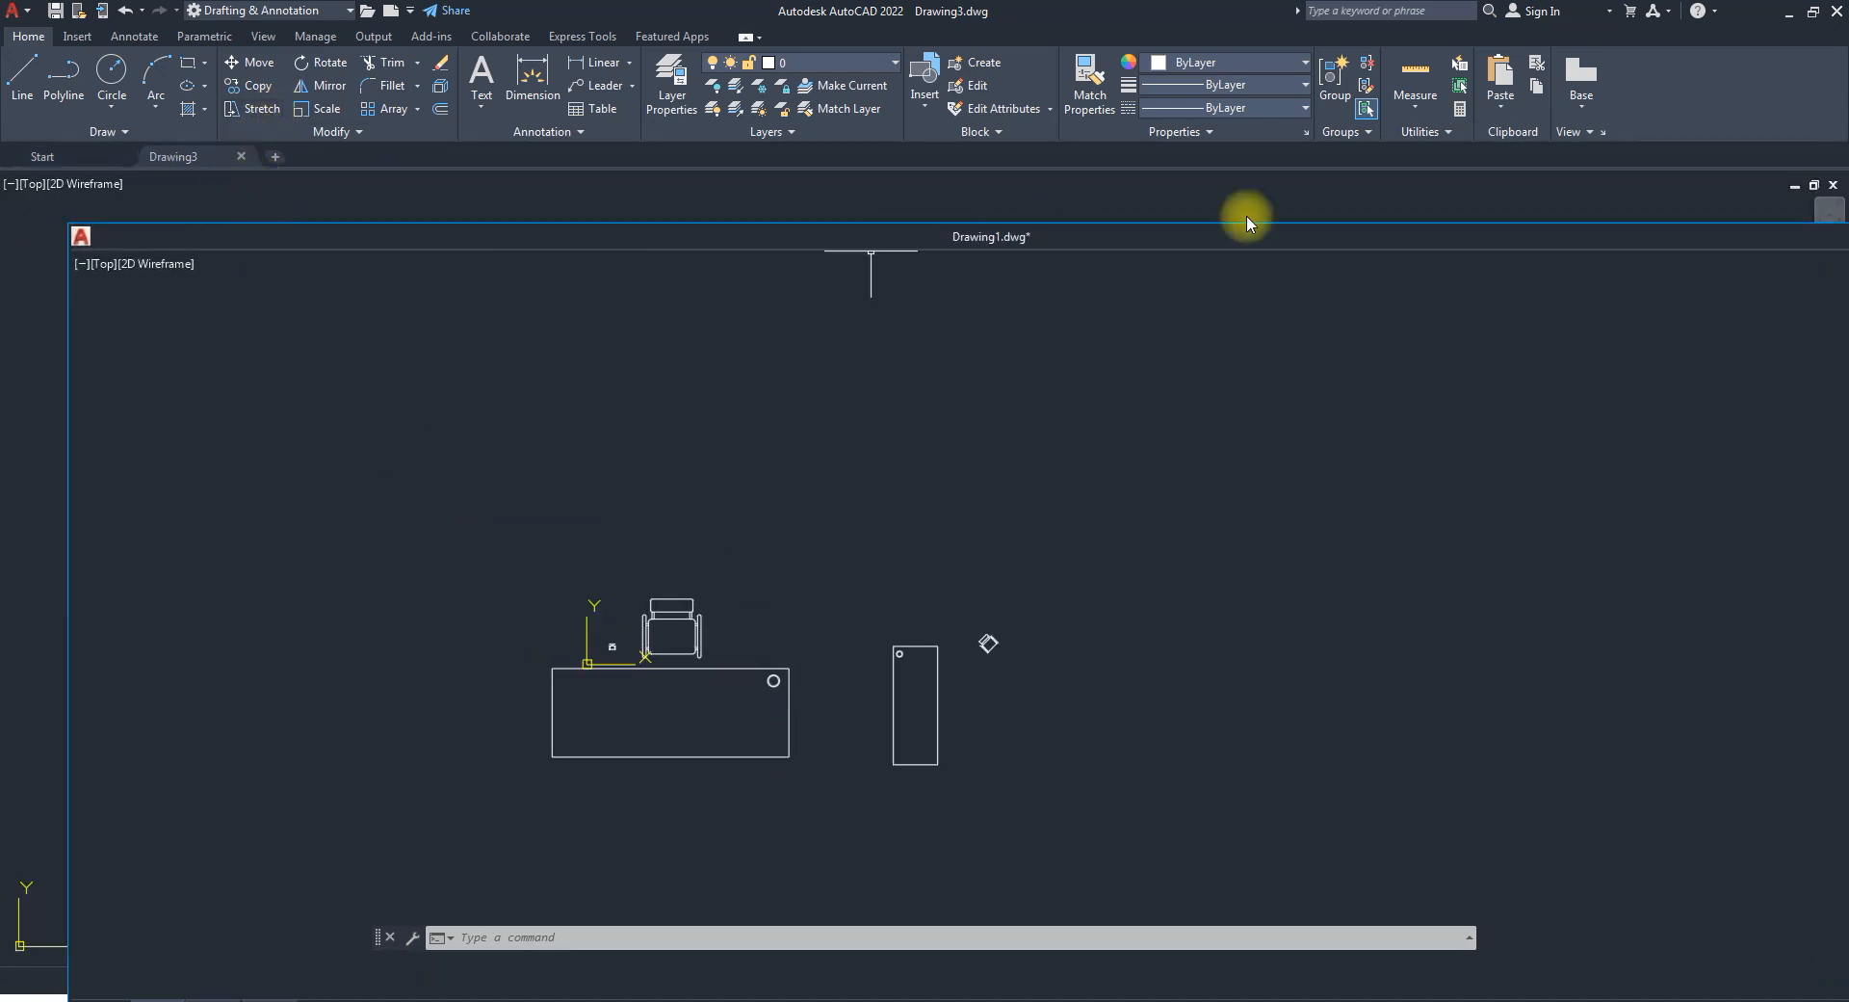
{"action": "left_click", "coordinate": [204, 156]}
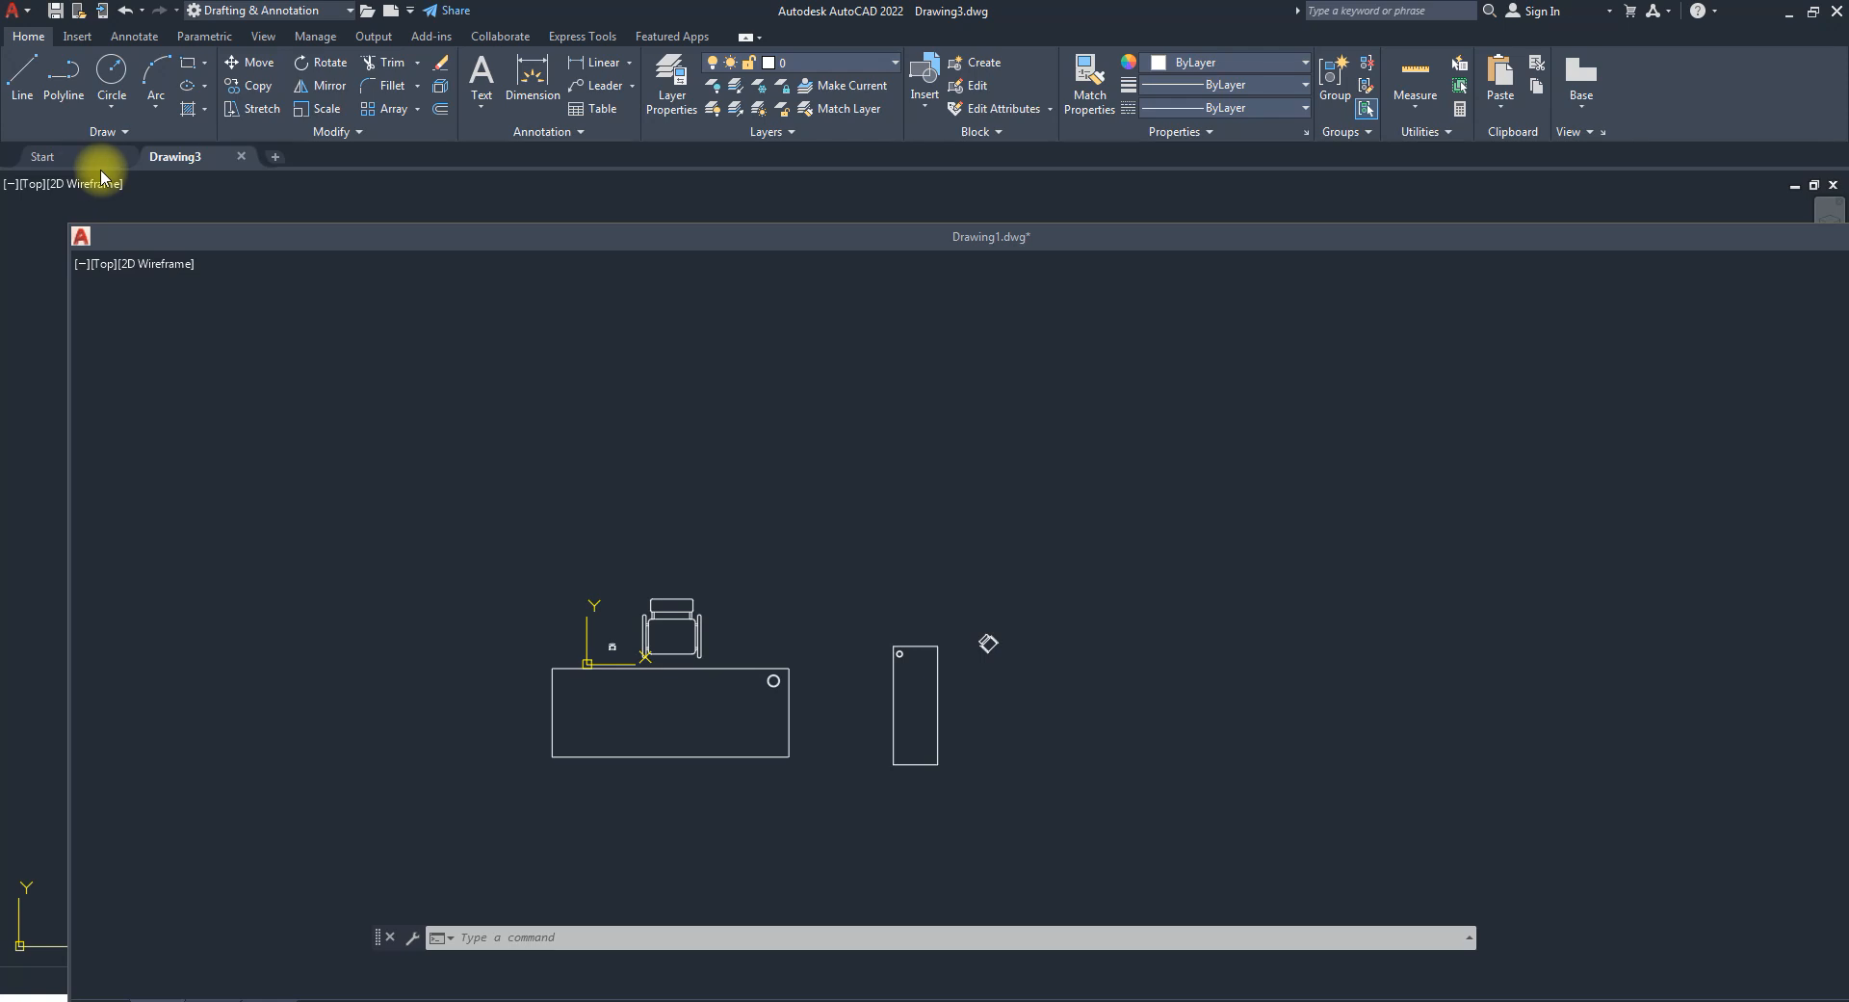
{"action": "left_click_drag", "start_coordinate": [1605, 243], "coordinate": [1255, 258]}
{"action": "left_click", "coordinate": [1531, 257]}
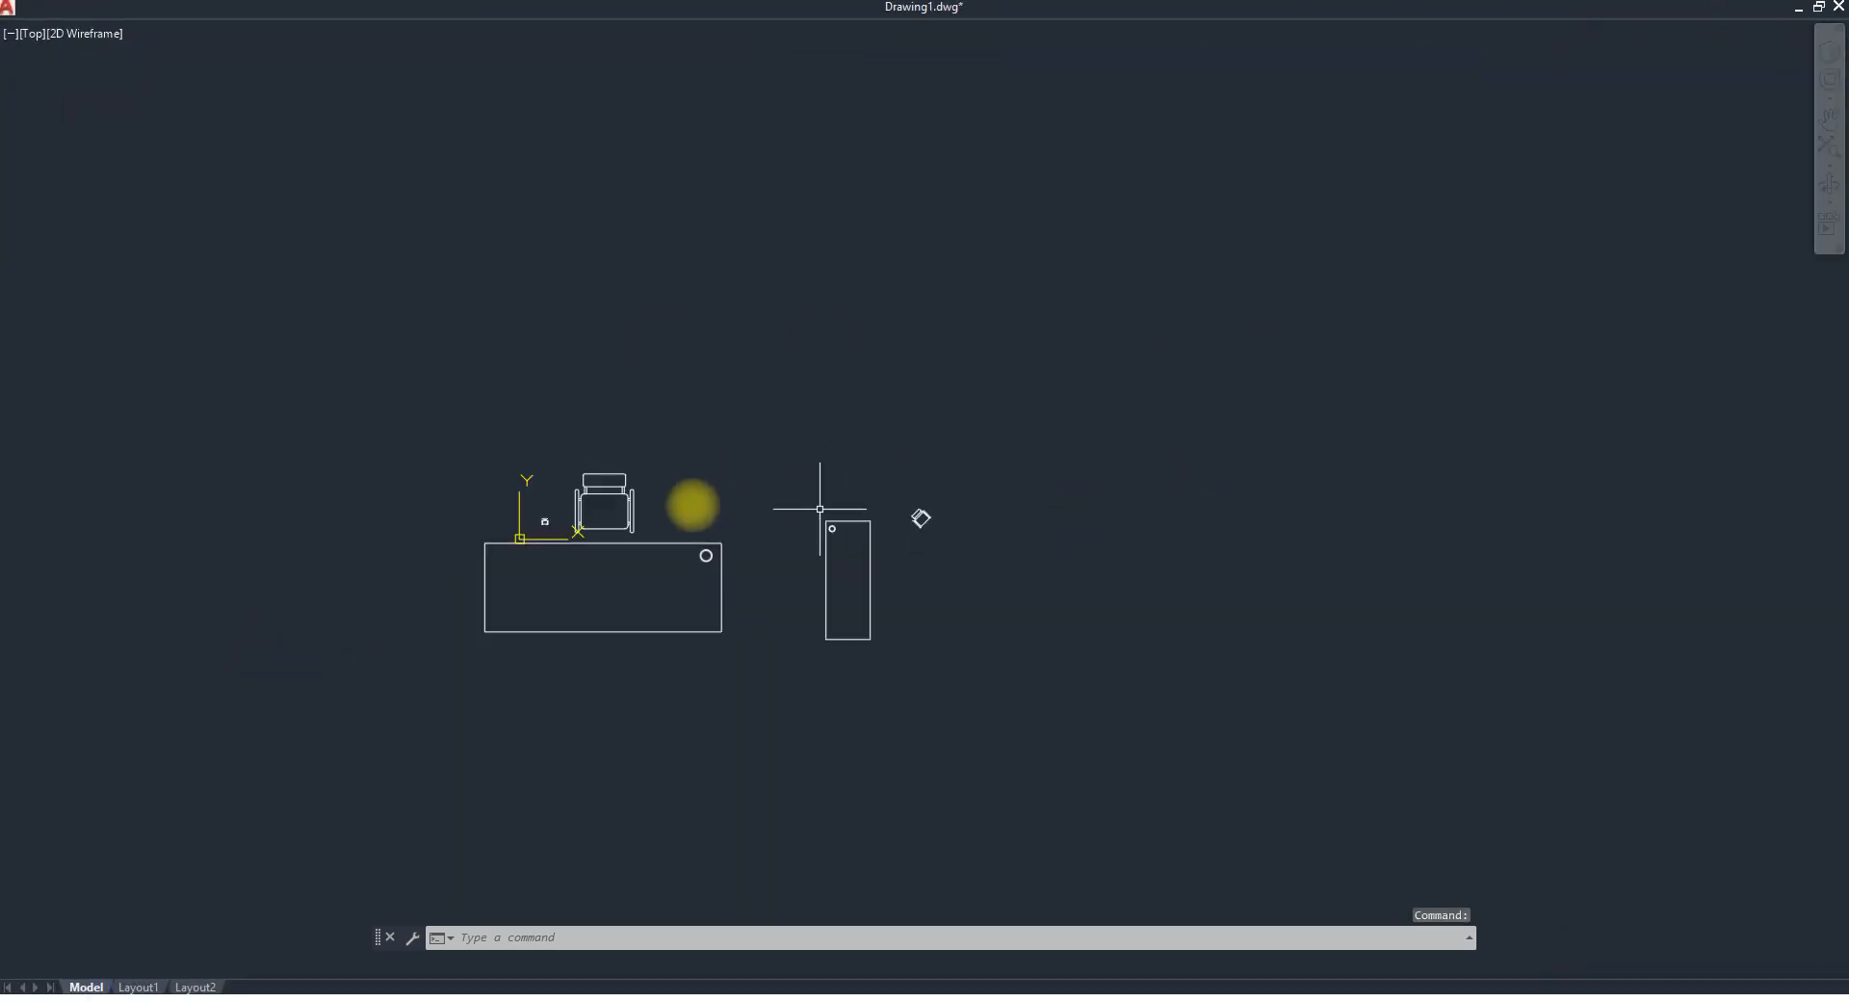
{"action": "left_click", "coordinate": [1814, 9]}
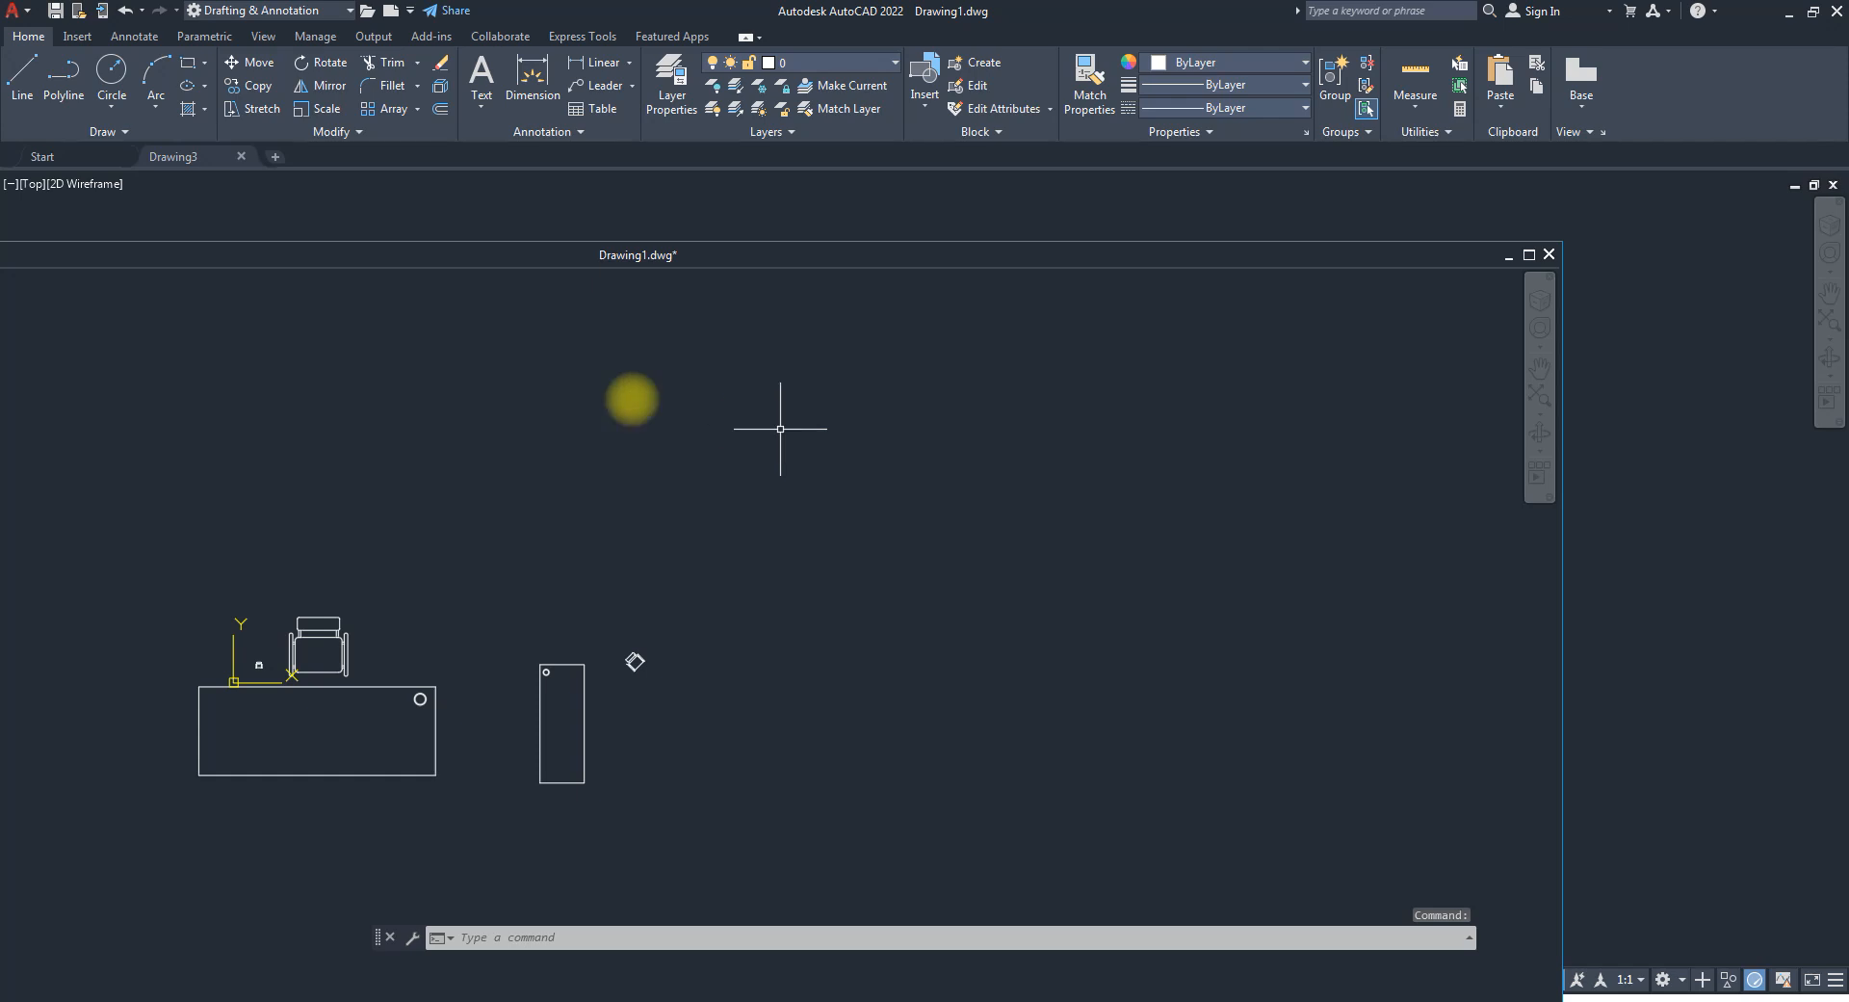
{"action": "left_click", "coordinate": [744, 208]}
{"action": "left_click_drag", "start_coordinate": [743, 208], "coordinate": [754, 165]}
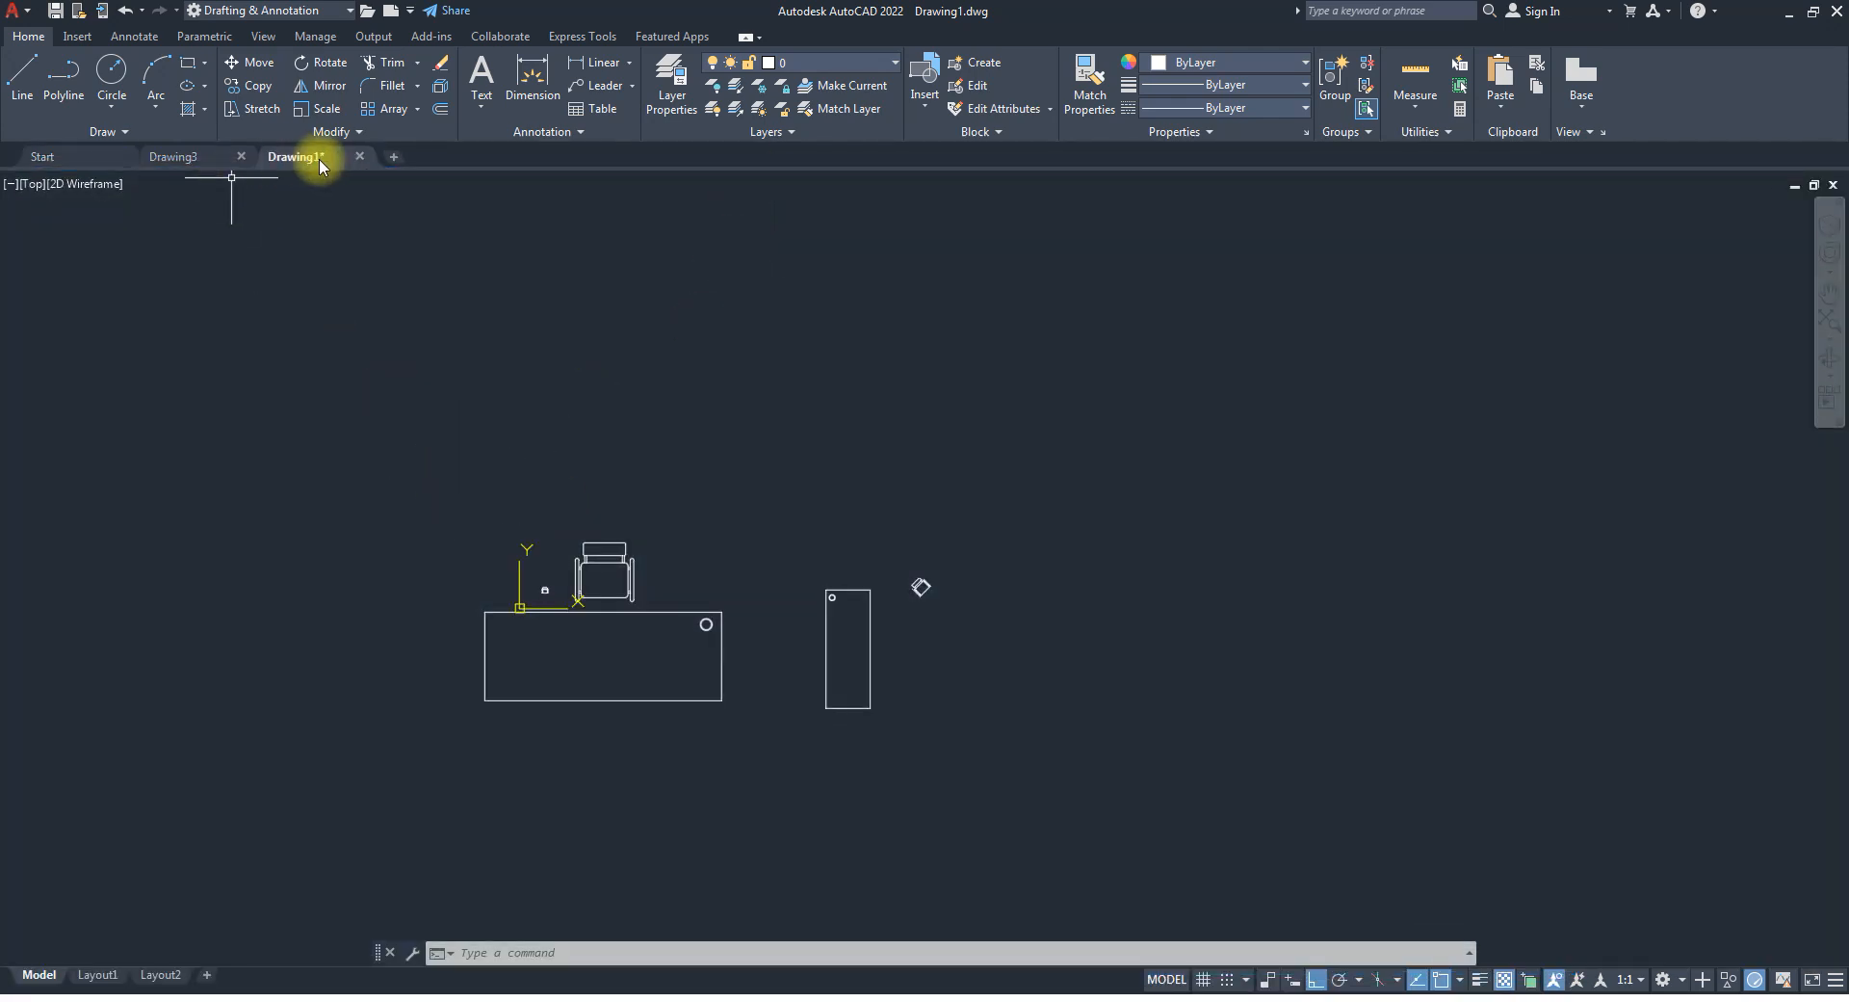
Close Drawing1 without saving its changes.
{"action": "left_click", "coordinate": [359, 157]}
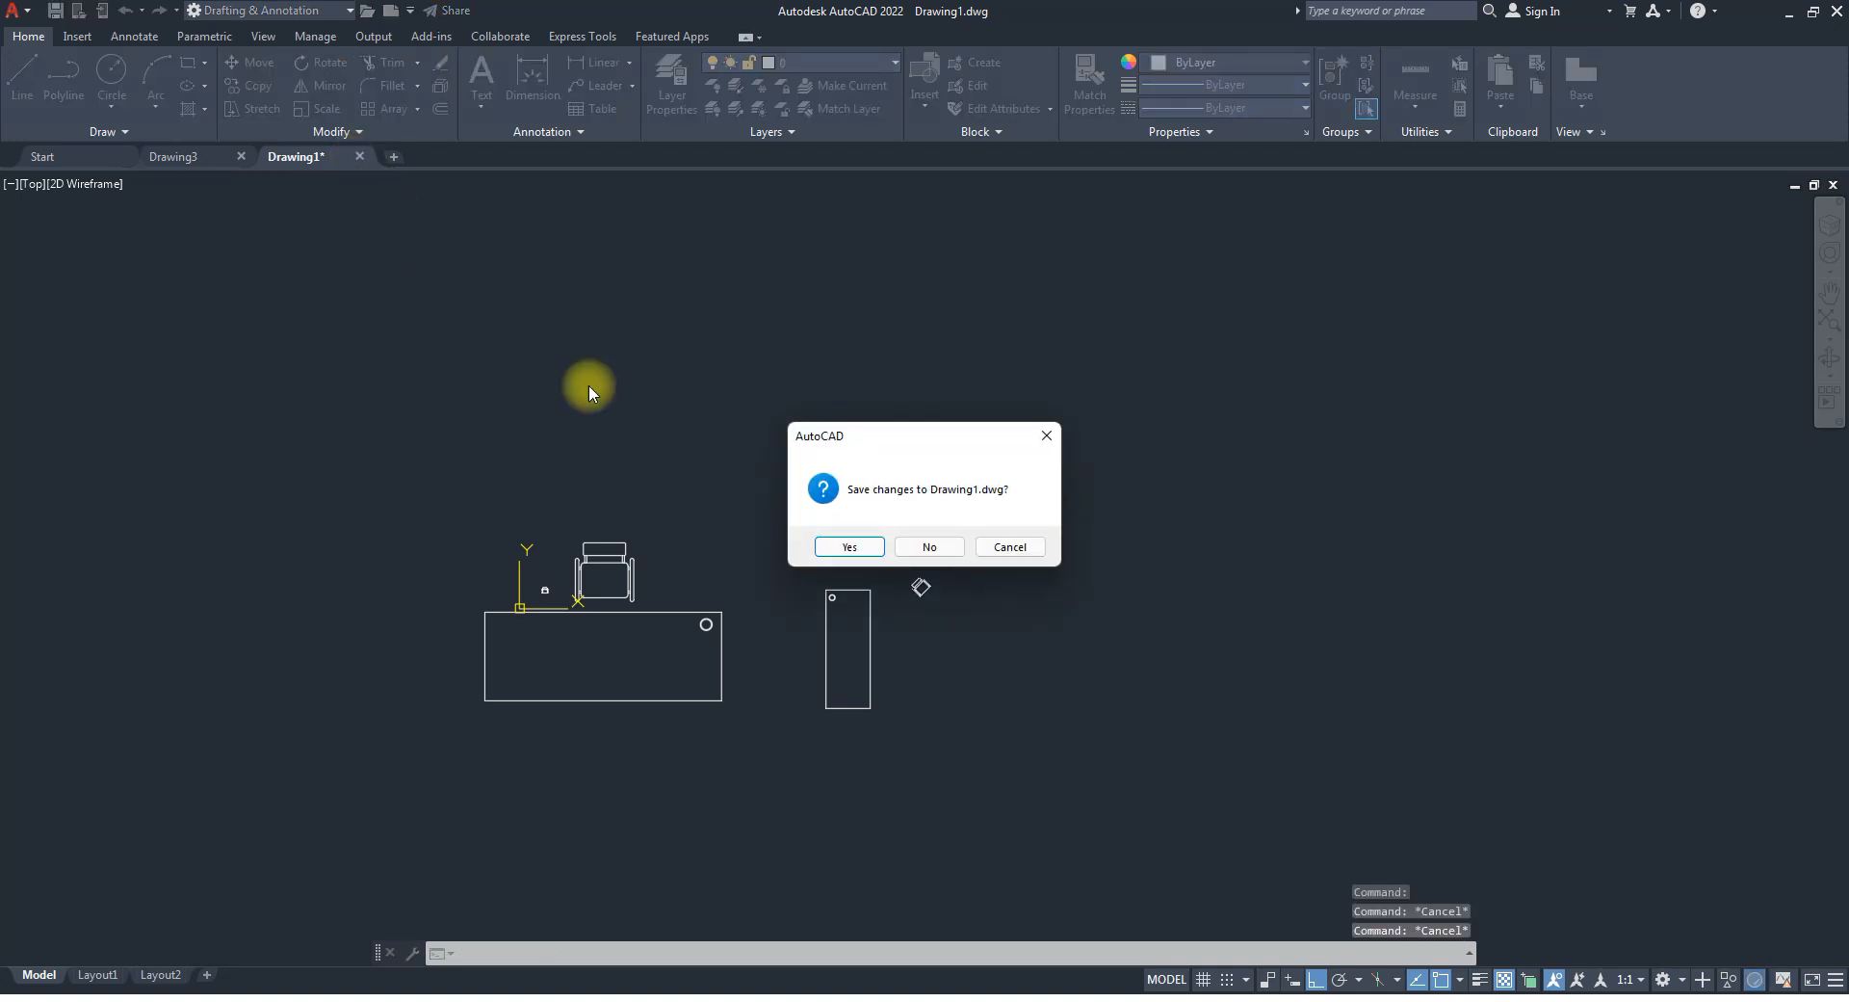
{"action": "left_click", "coordinate": [925, 540]}
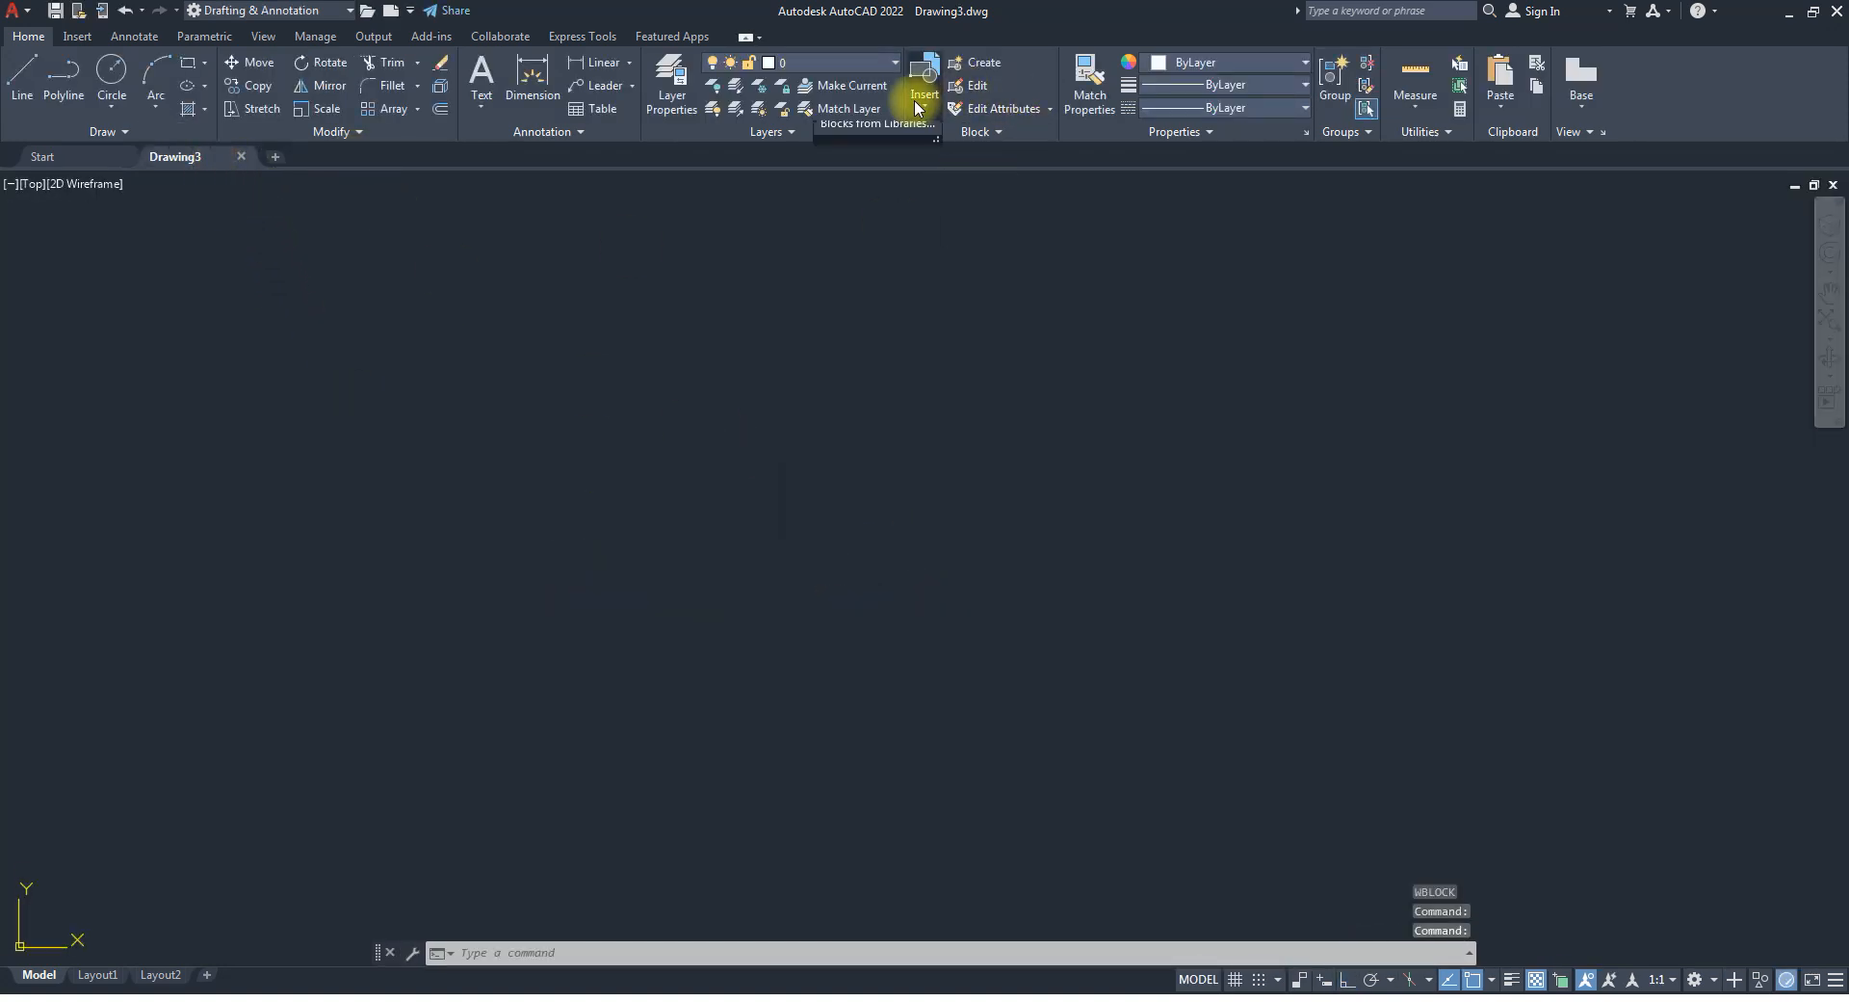
Display the blocks available from libraries for insertion into the empty drawing.
{"action": "left_click", "coordinate": [917, 100]}
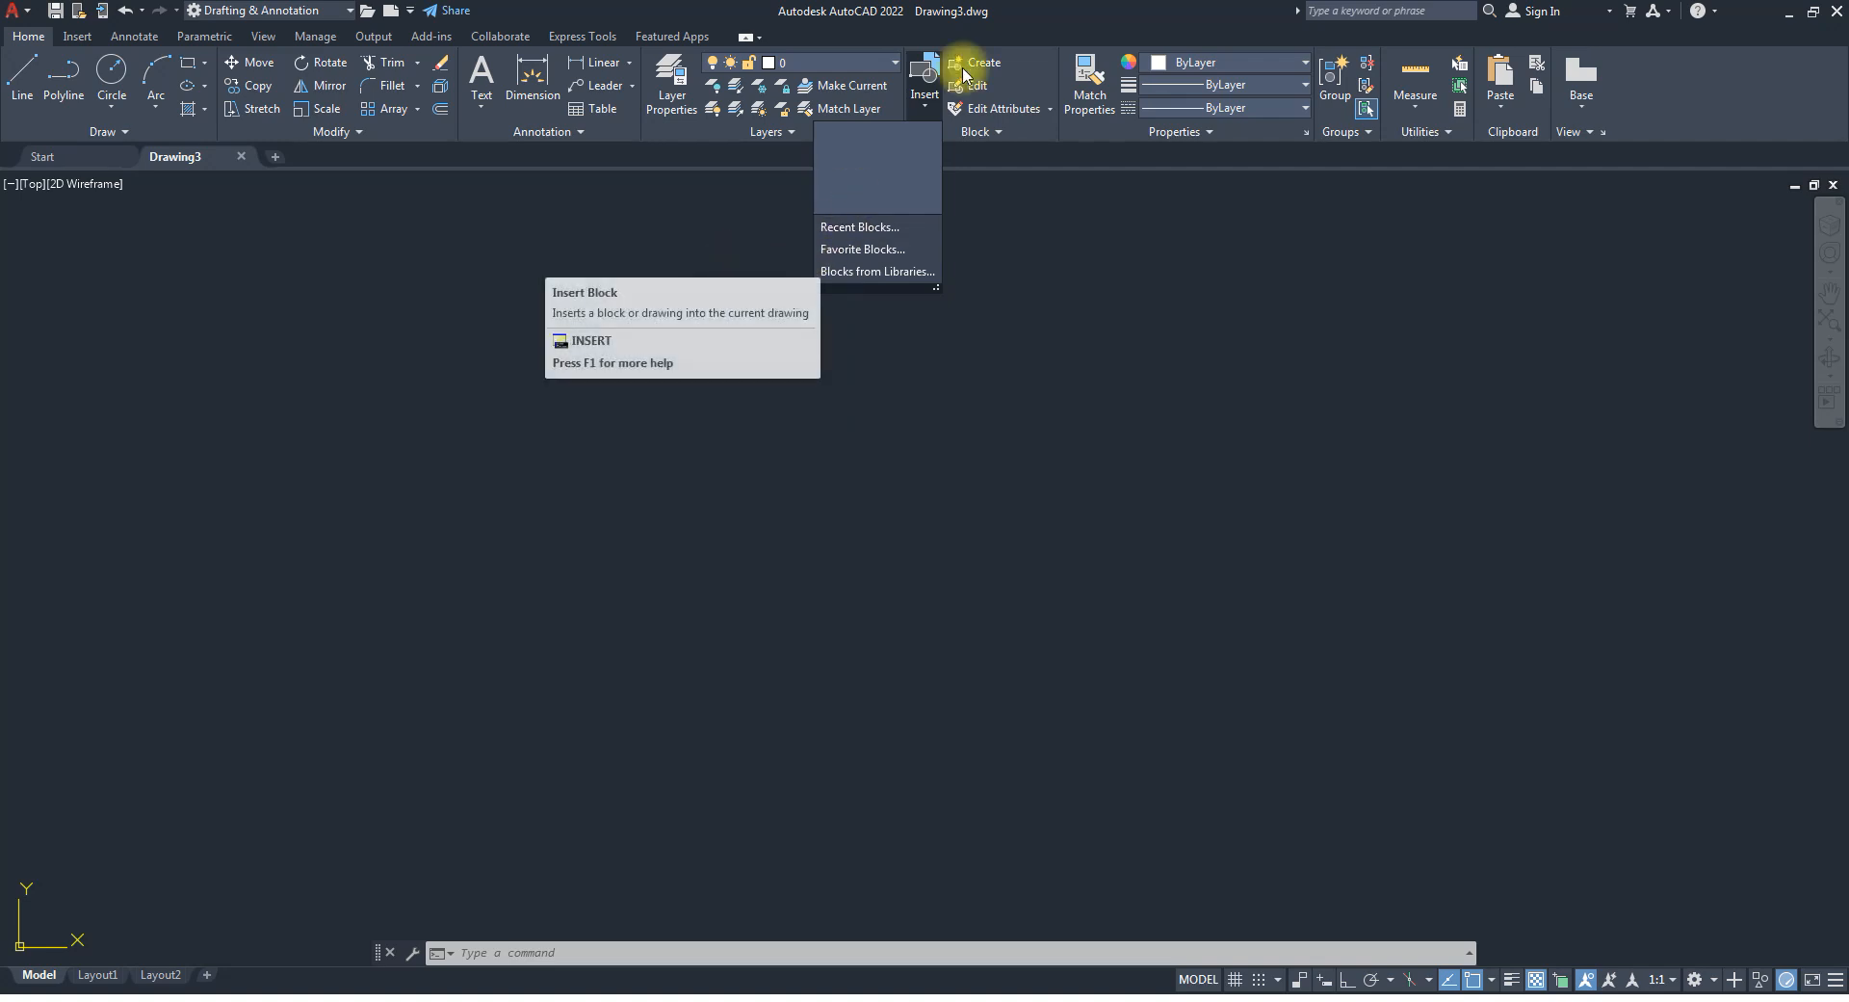
{"action": "left_click", "coordinate": [927, 72]}
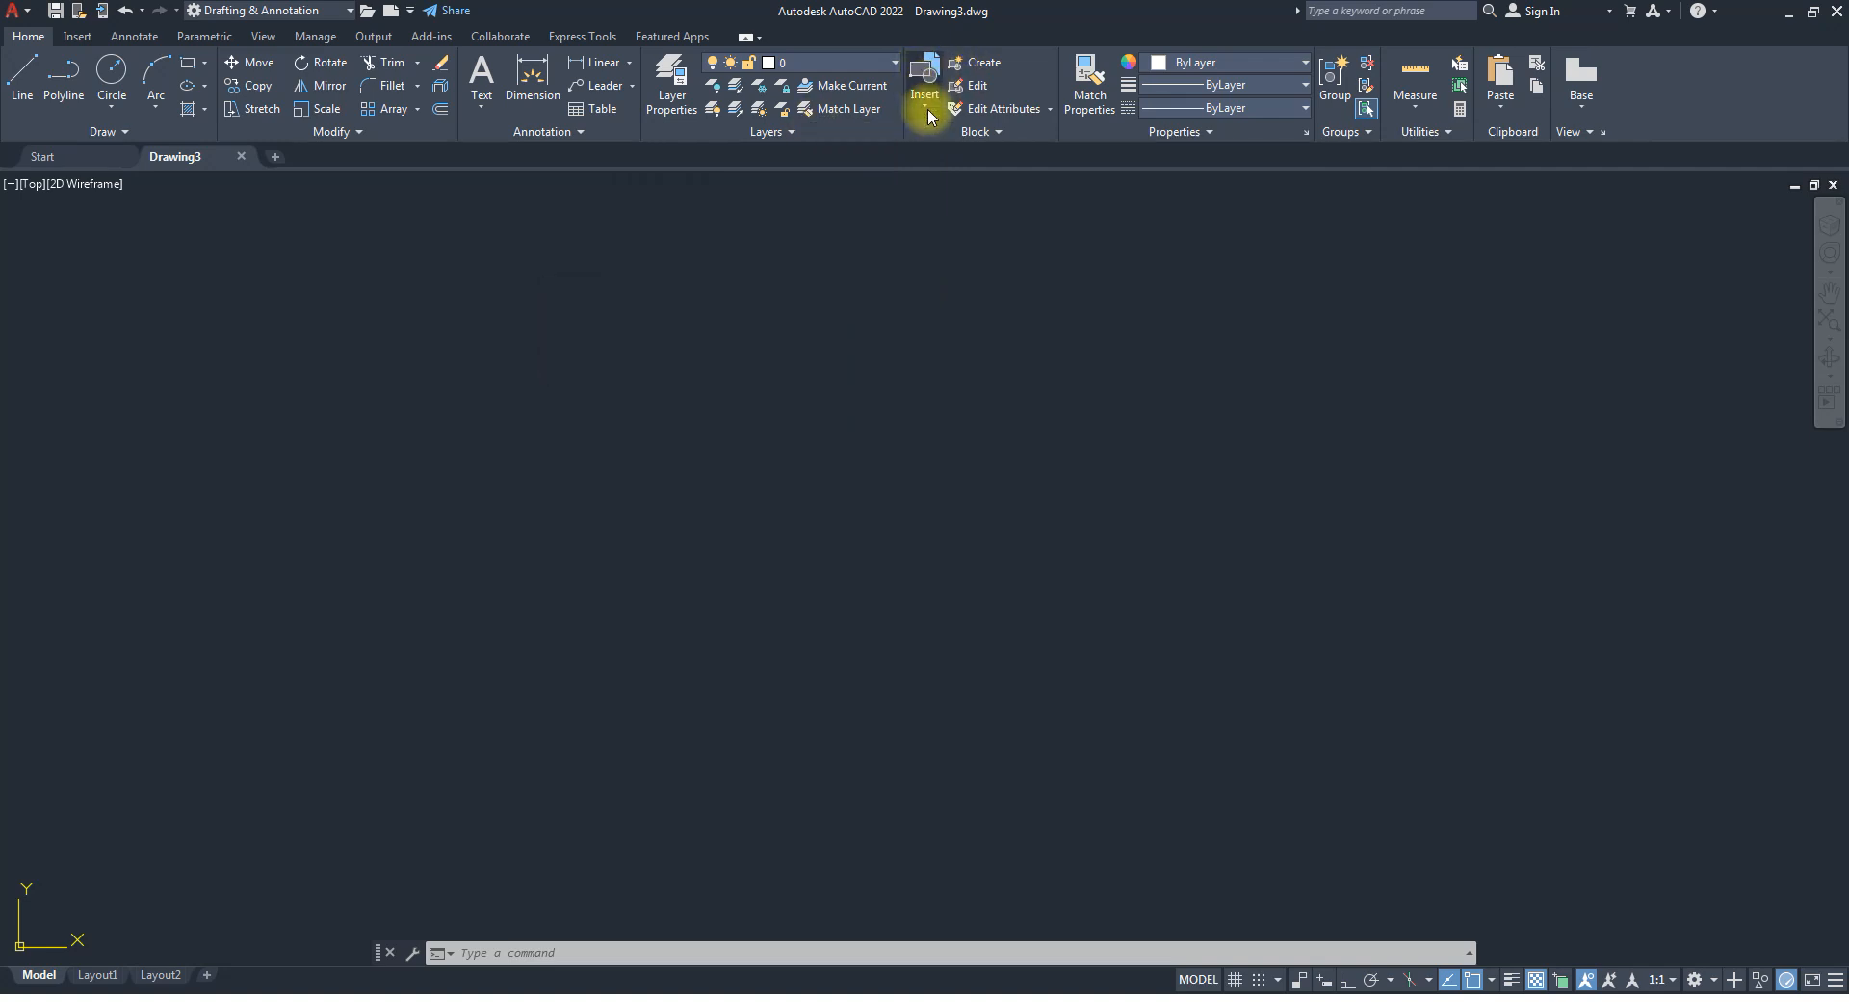
{"action": "left_click", "coordinate": [928, 106]}
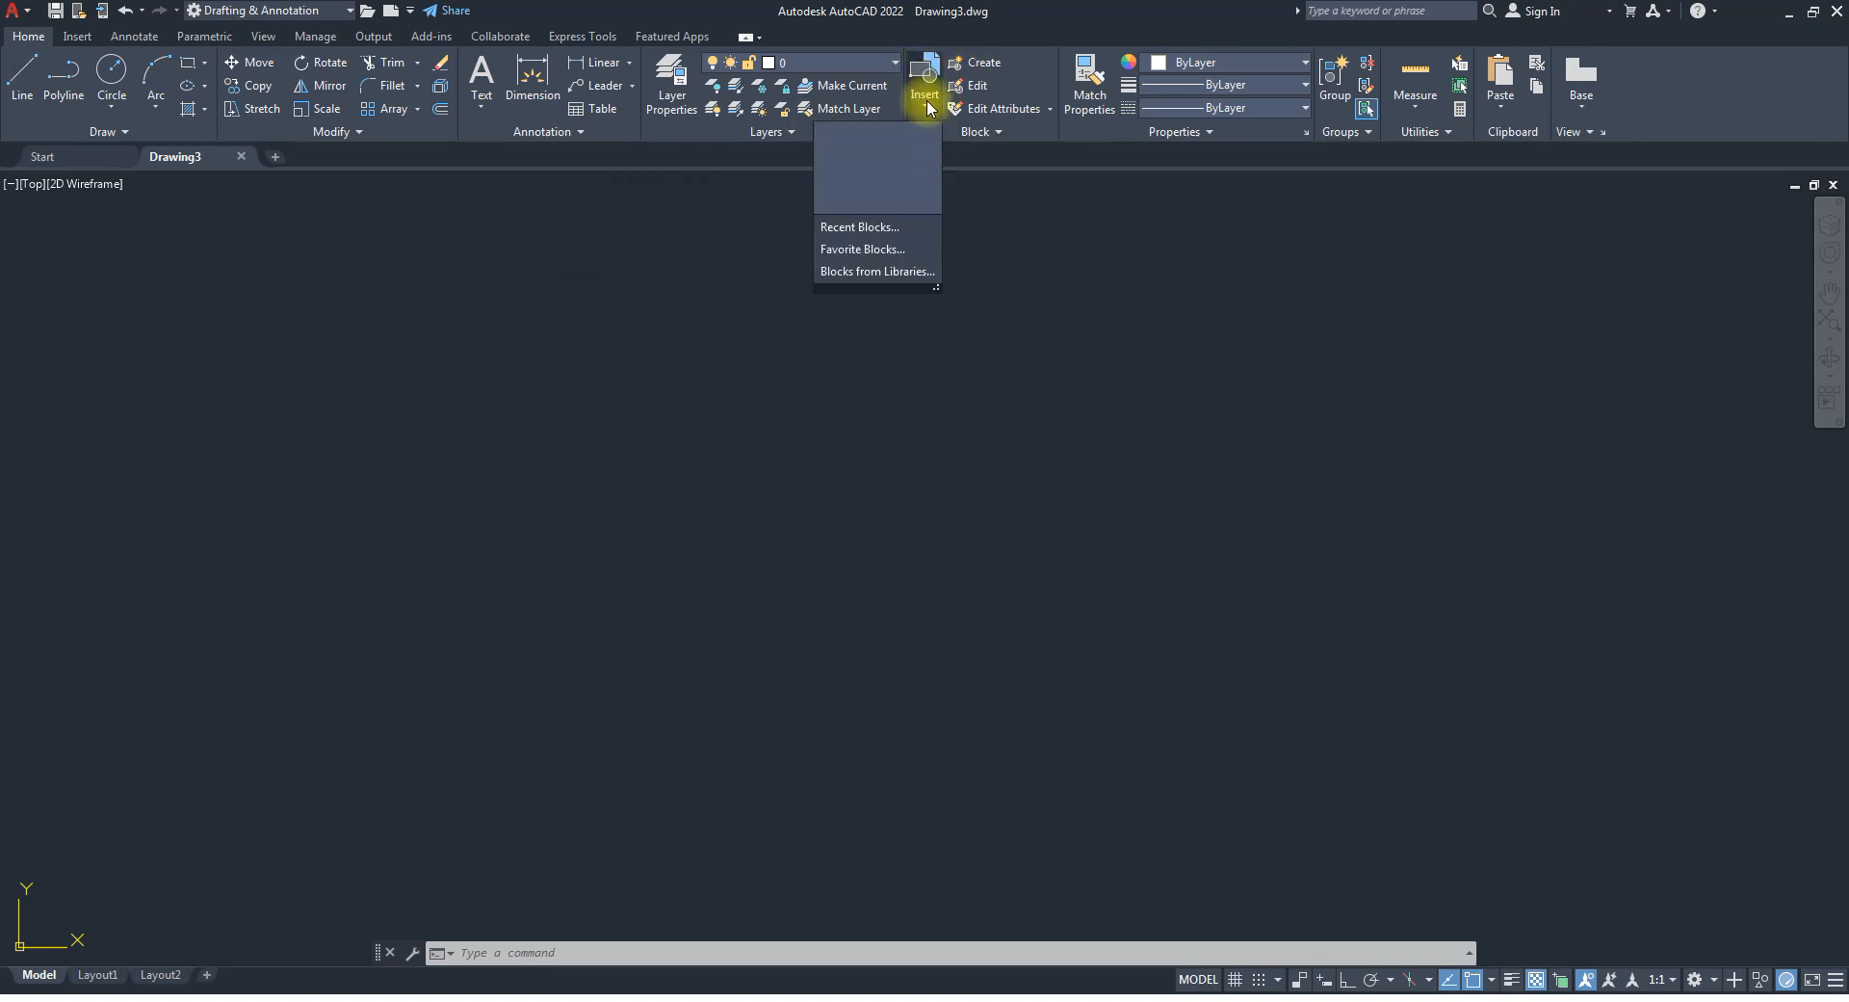
{"action": "left_click", "coordinate": [863, 274]}
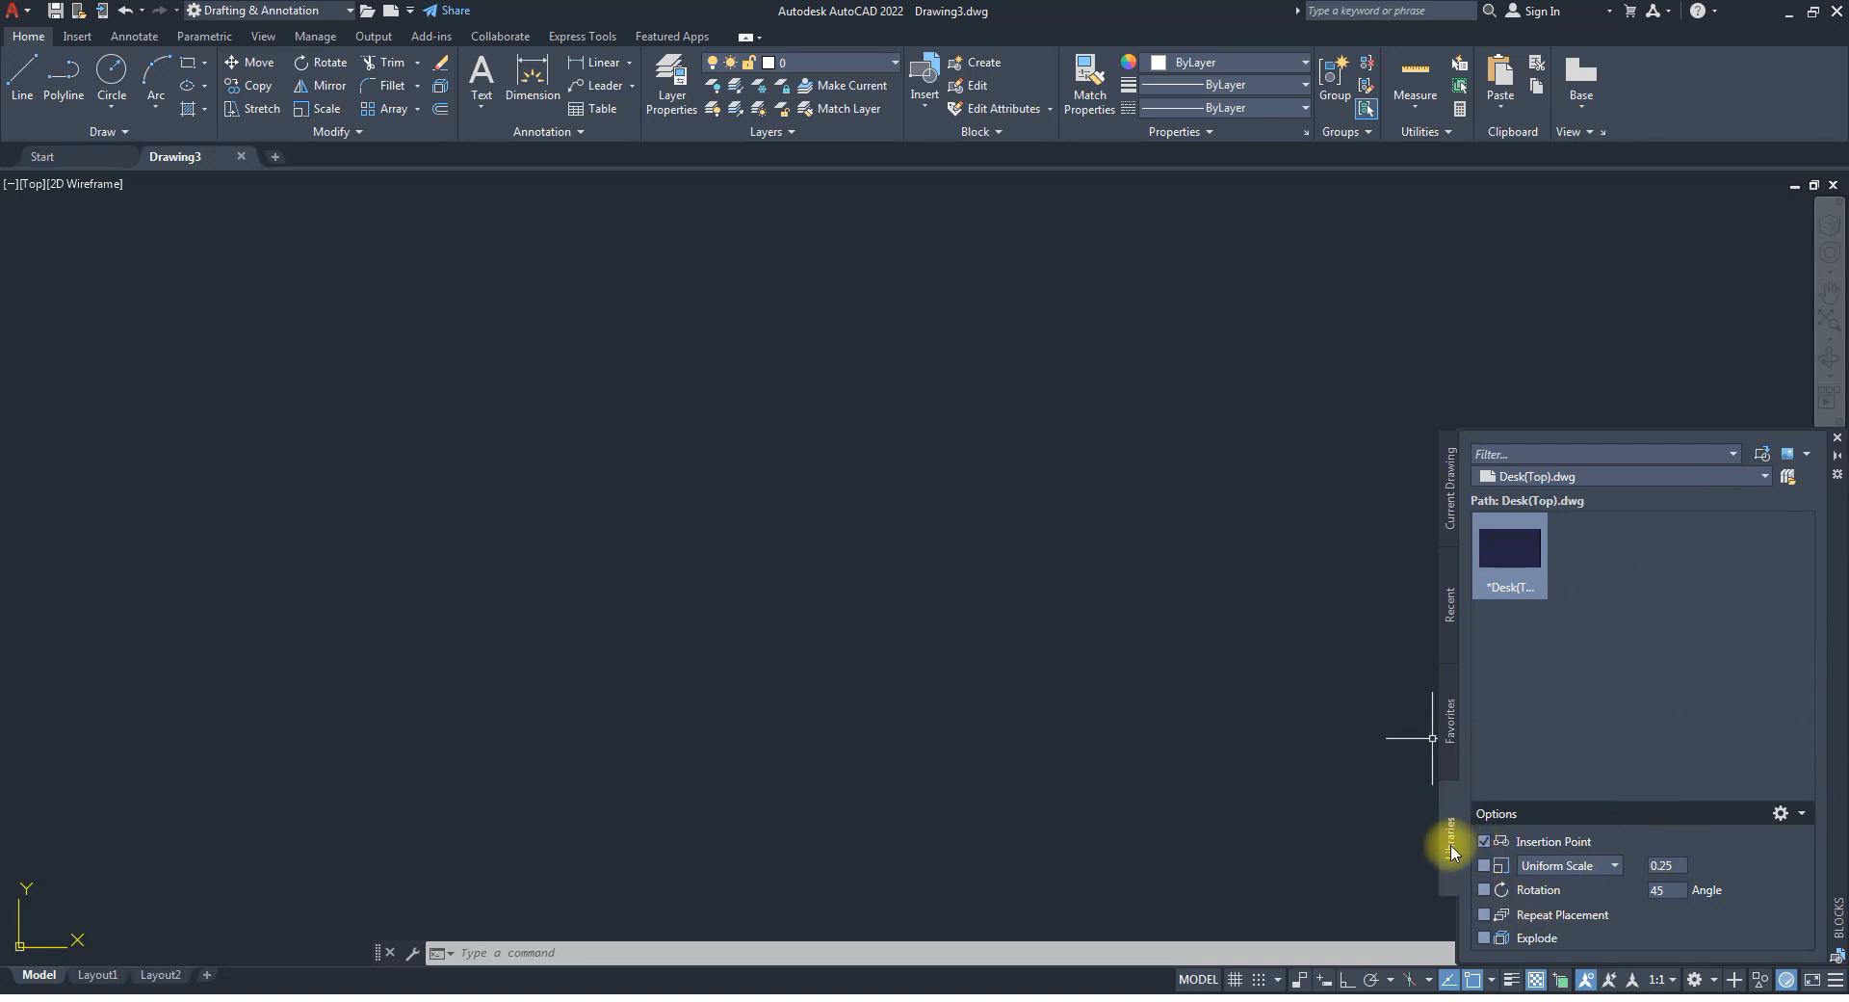
Browse for another block library and open the My AutoCAD Library folder in Documents.
{"action": "left_click", "coordinate": [1765, 476]}
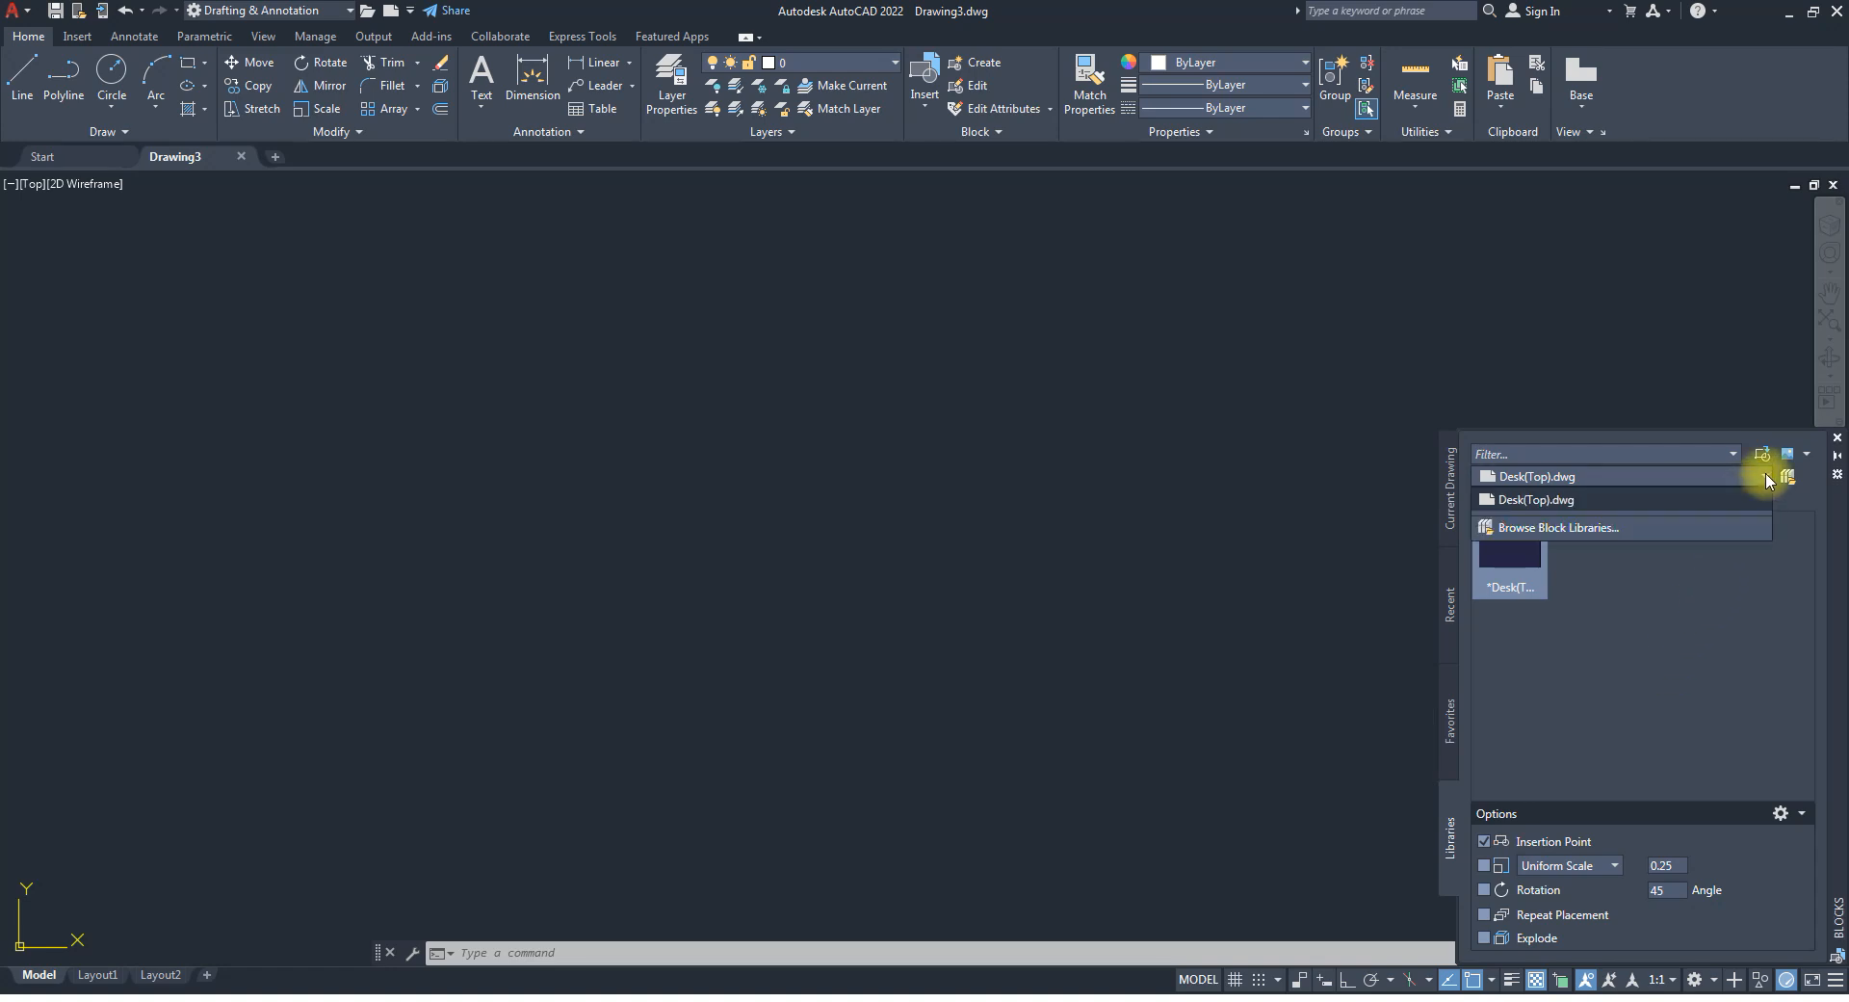
{"action": "left_click", "coordinate": [1550, 528]}
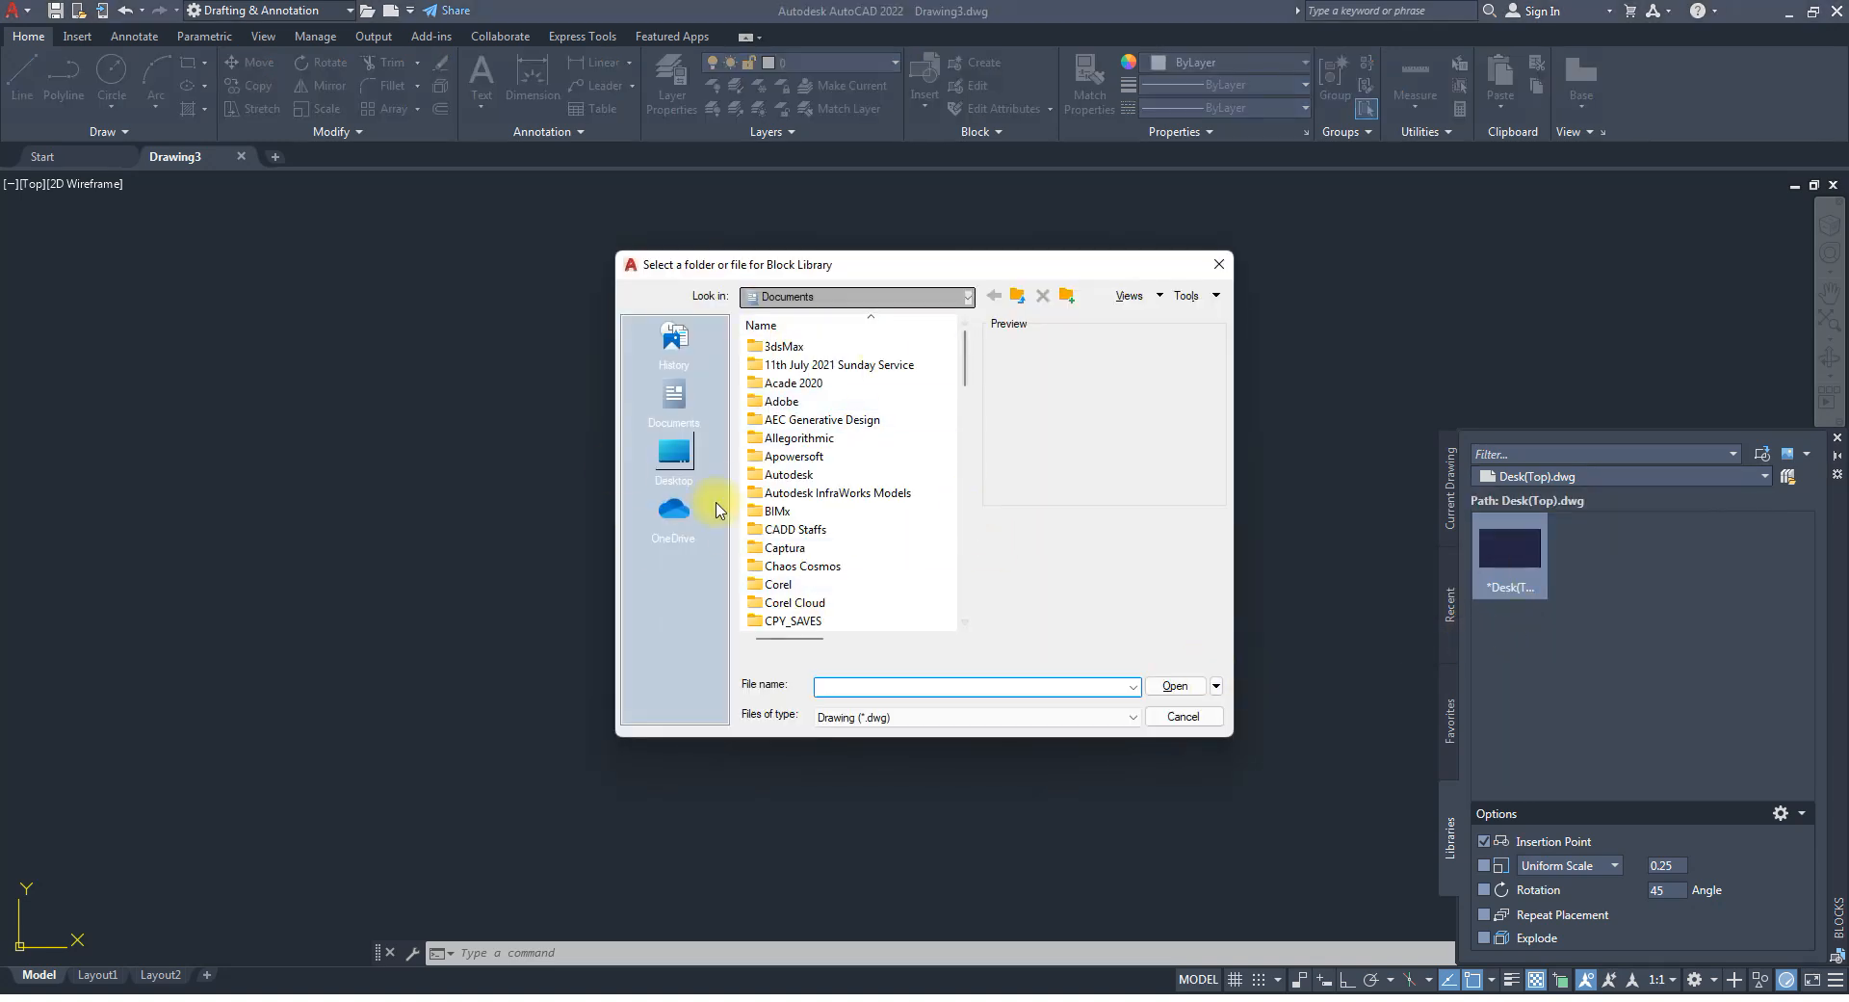
{"action": "left_click_drag", "start_coordinate": [968, 374], "coordinate": [970, 429]}
{"action": "left_click_drag", "start_coordinate": [975, 453], "coordinate": [979, 483]}
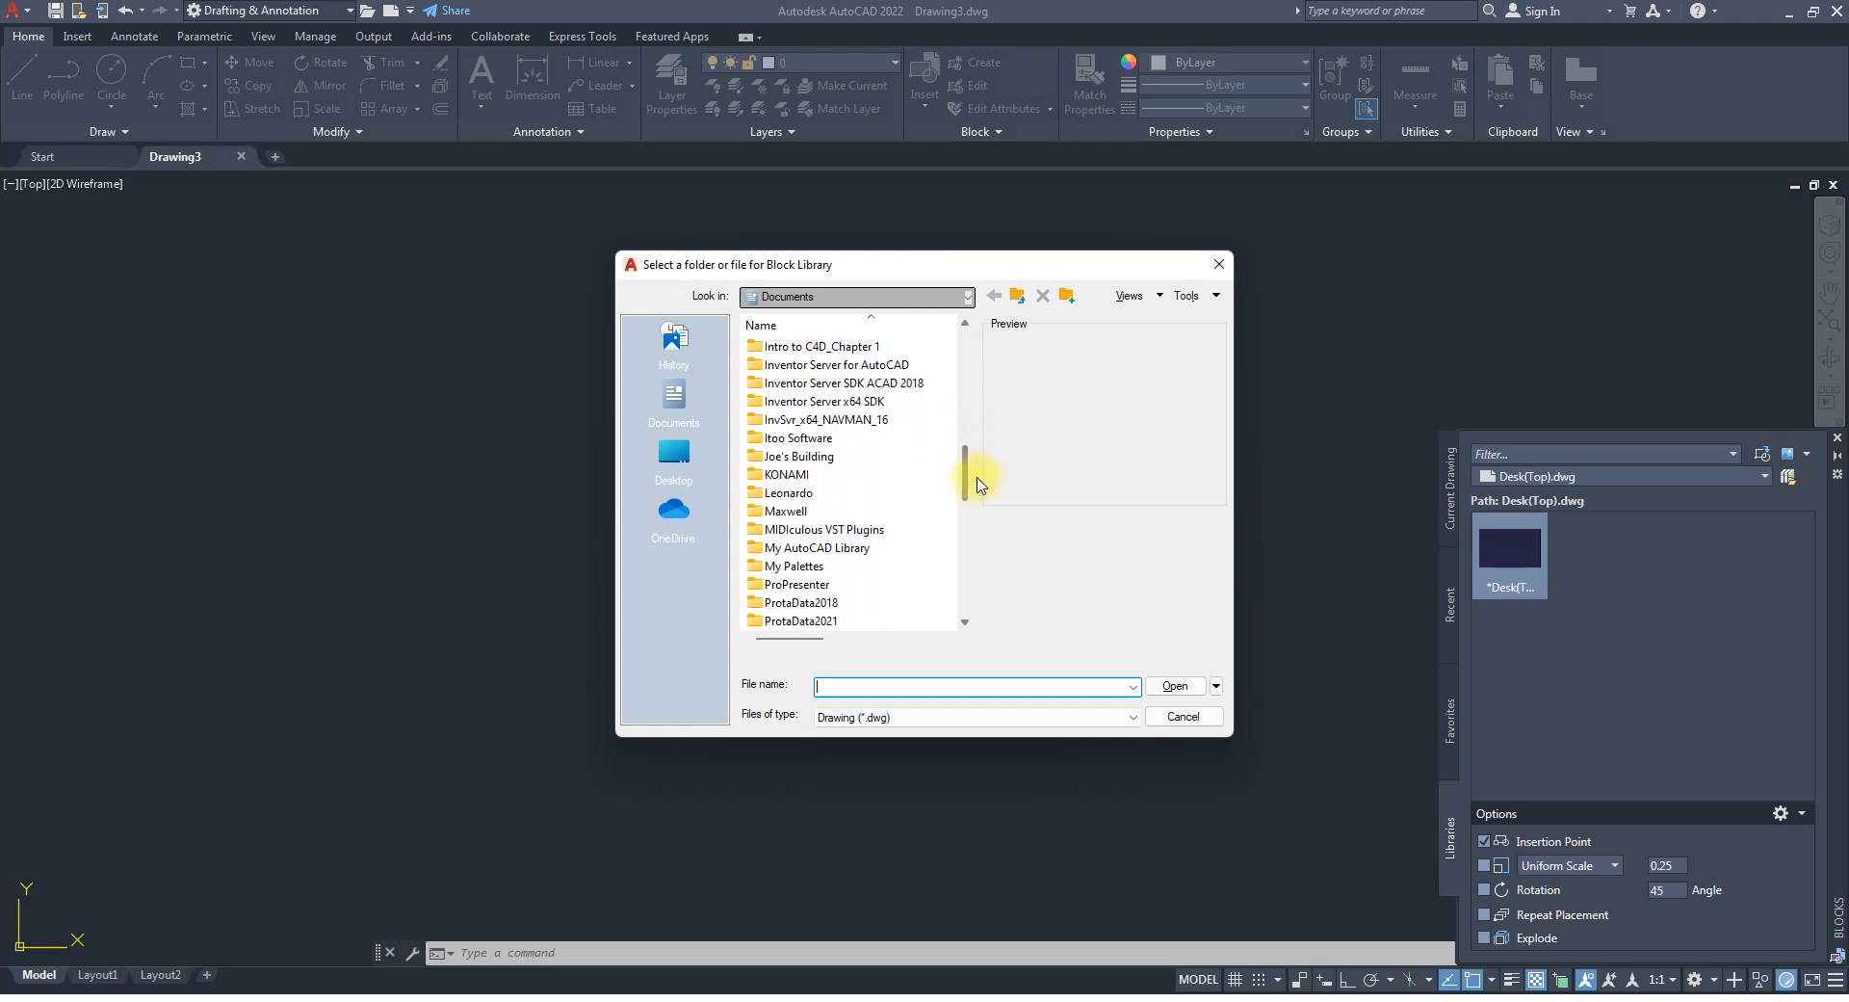
{"action": "double_click", "coordinate": [789, 549]}
Preview the classroom table and chair files, and load Classromm chair 01 as the block library.
{"action": "scroll", "coordinate": [794, 424], "scroll_direction": "down", "scroll_amount": 3}
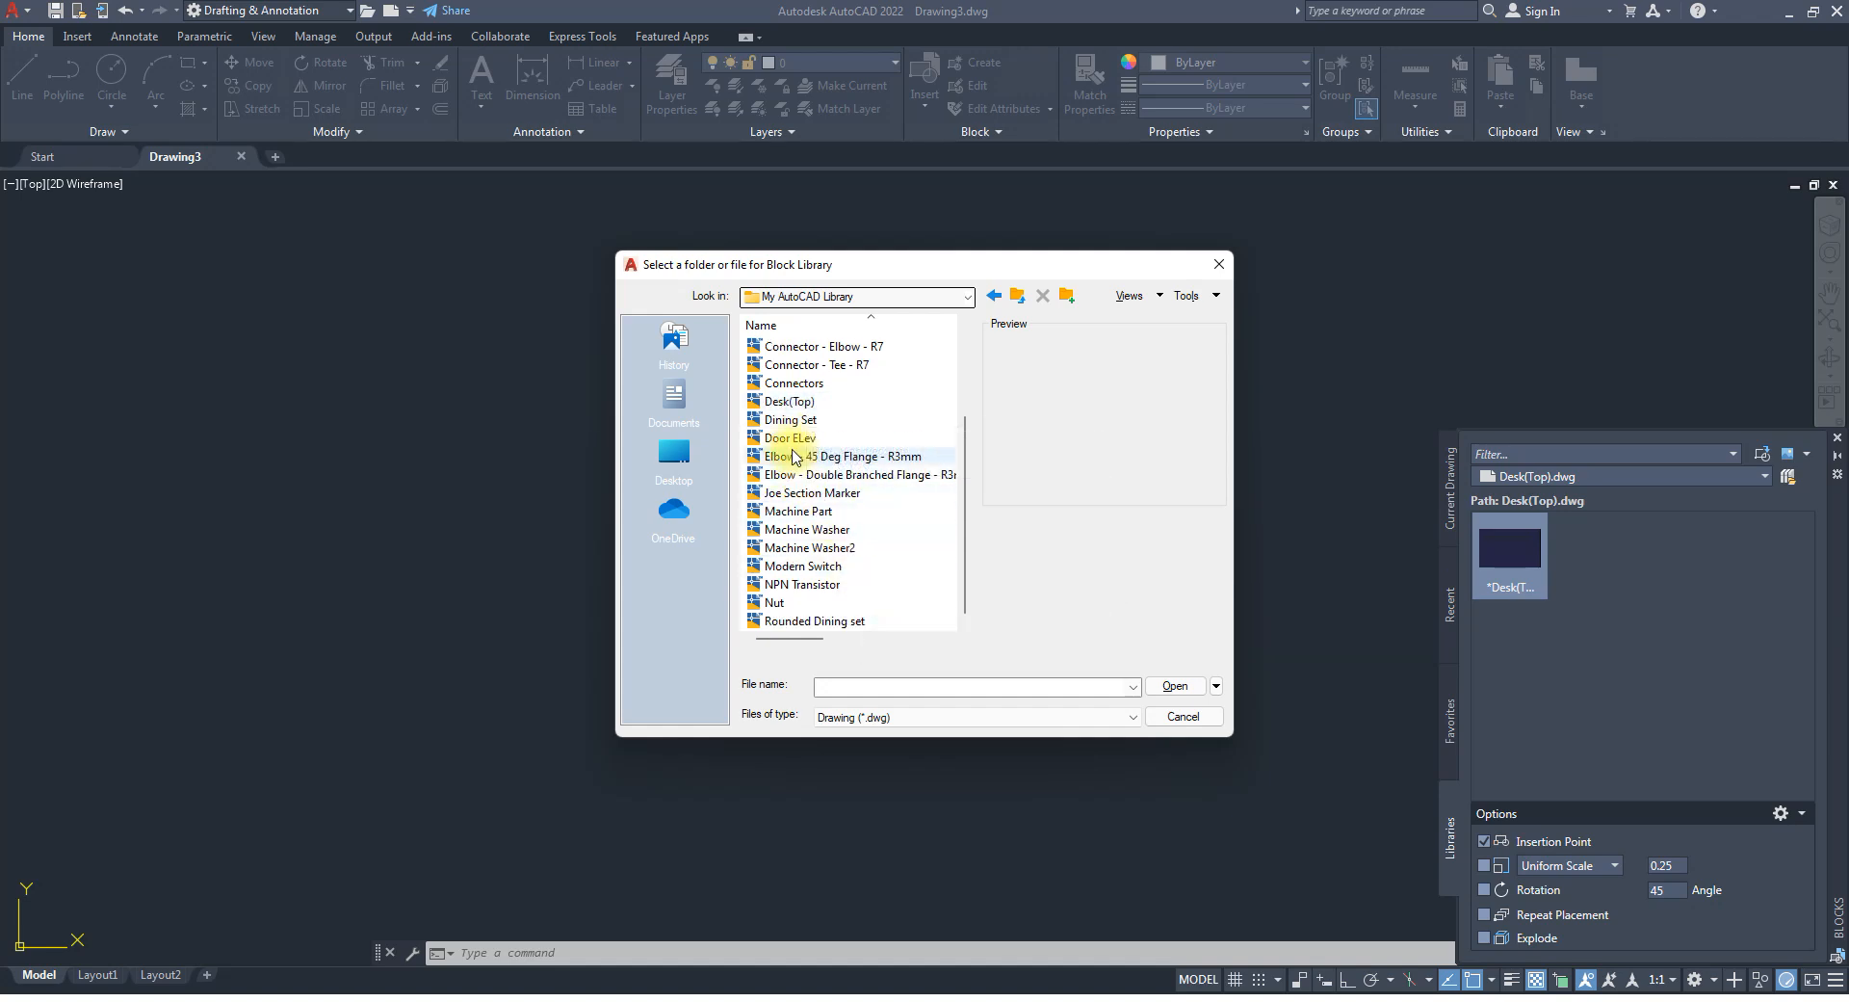
{"action": "scroll", "coordinate": [799, 439], "scroll_direction": "up", "scroll_amount": 2}
{"action": "left_click", "coordinate": [830, 439]}
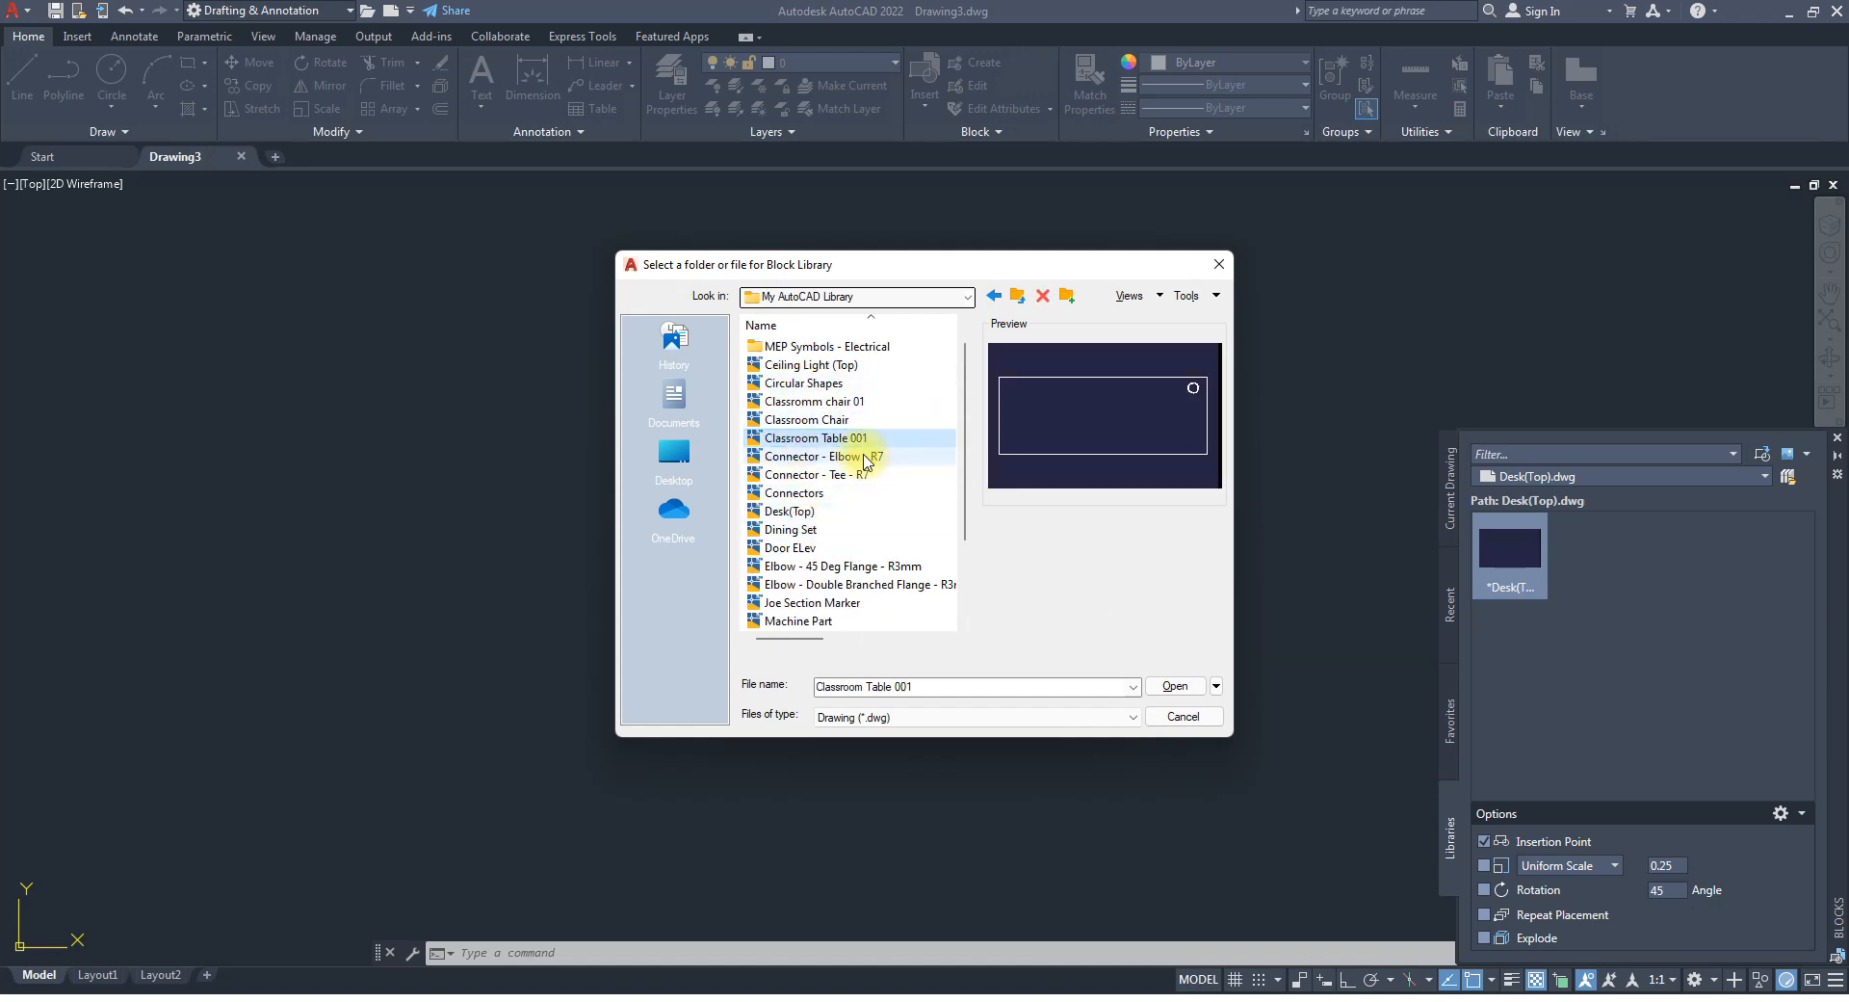
{"action": "left_click", "coordinate": [851, 406]}
{"action": "left_click", "coordinate": [835, 420]}
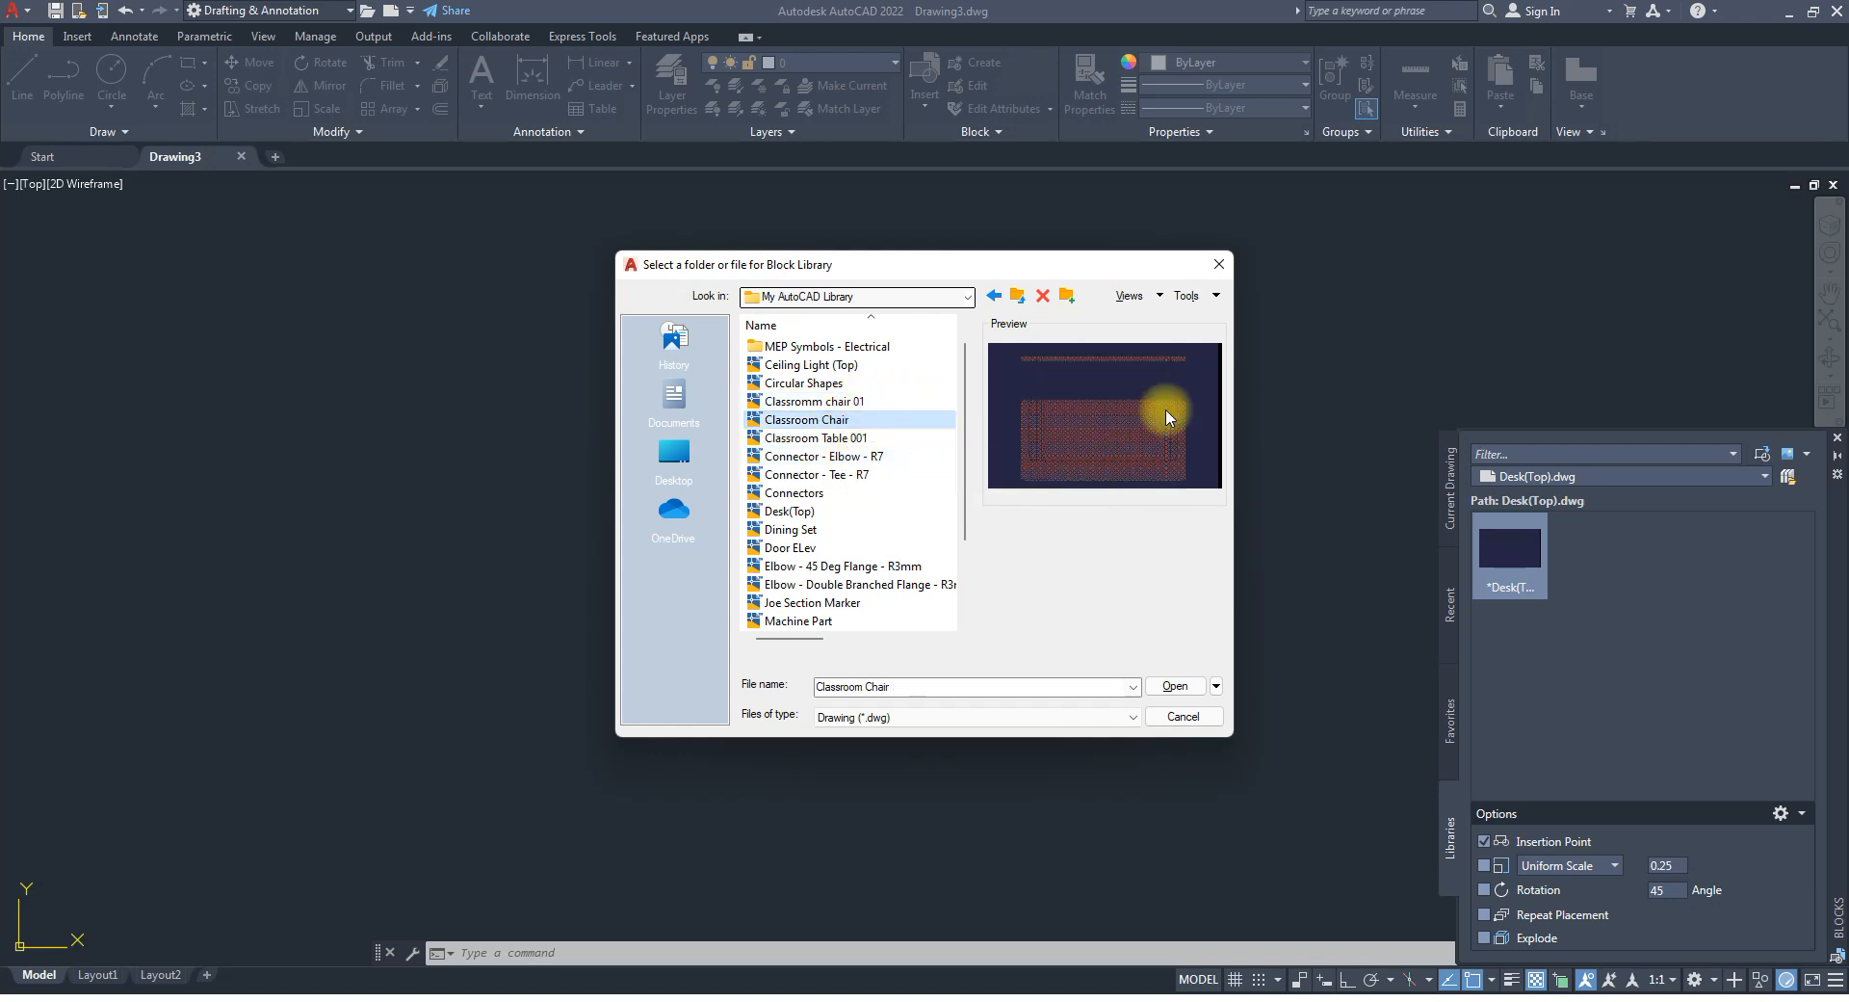
{"action": "left_click", "coordinate": [844, 403]}
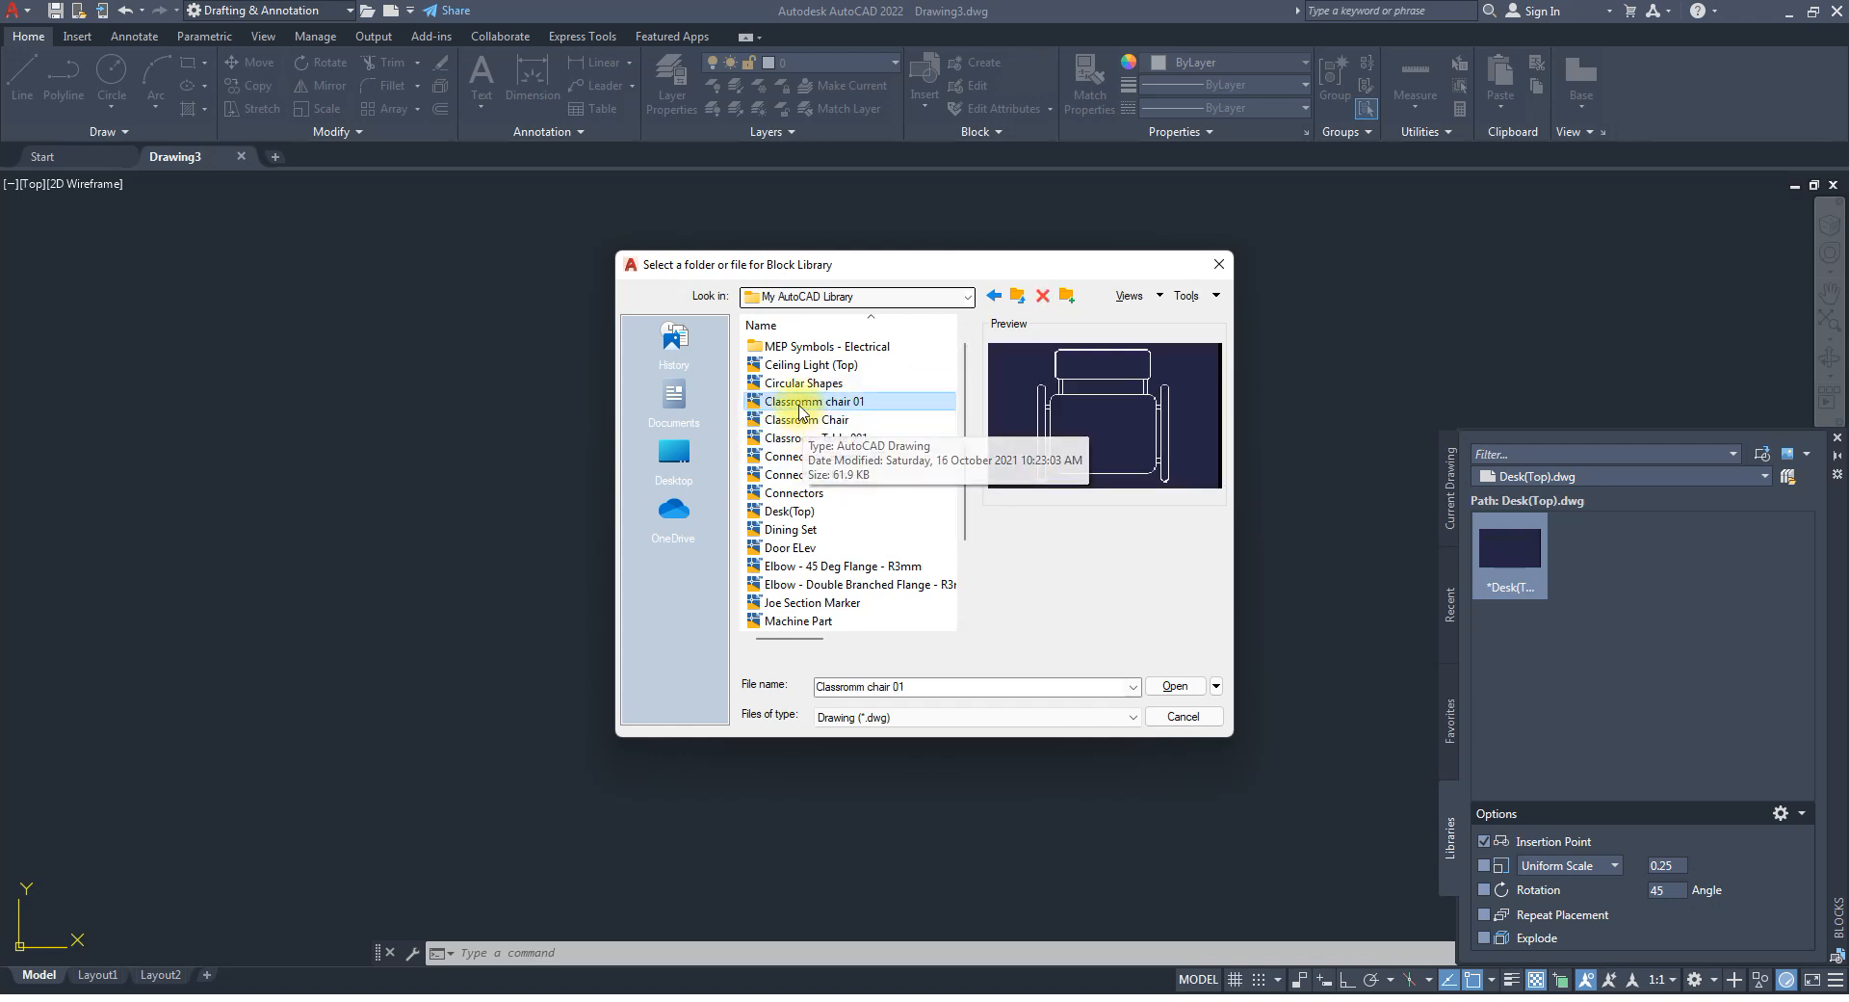
{"action": "left_click", "coordinate": [1182, 687]}
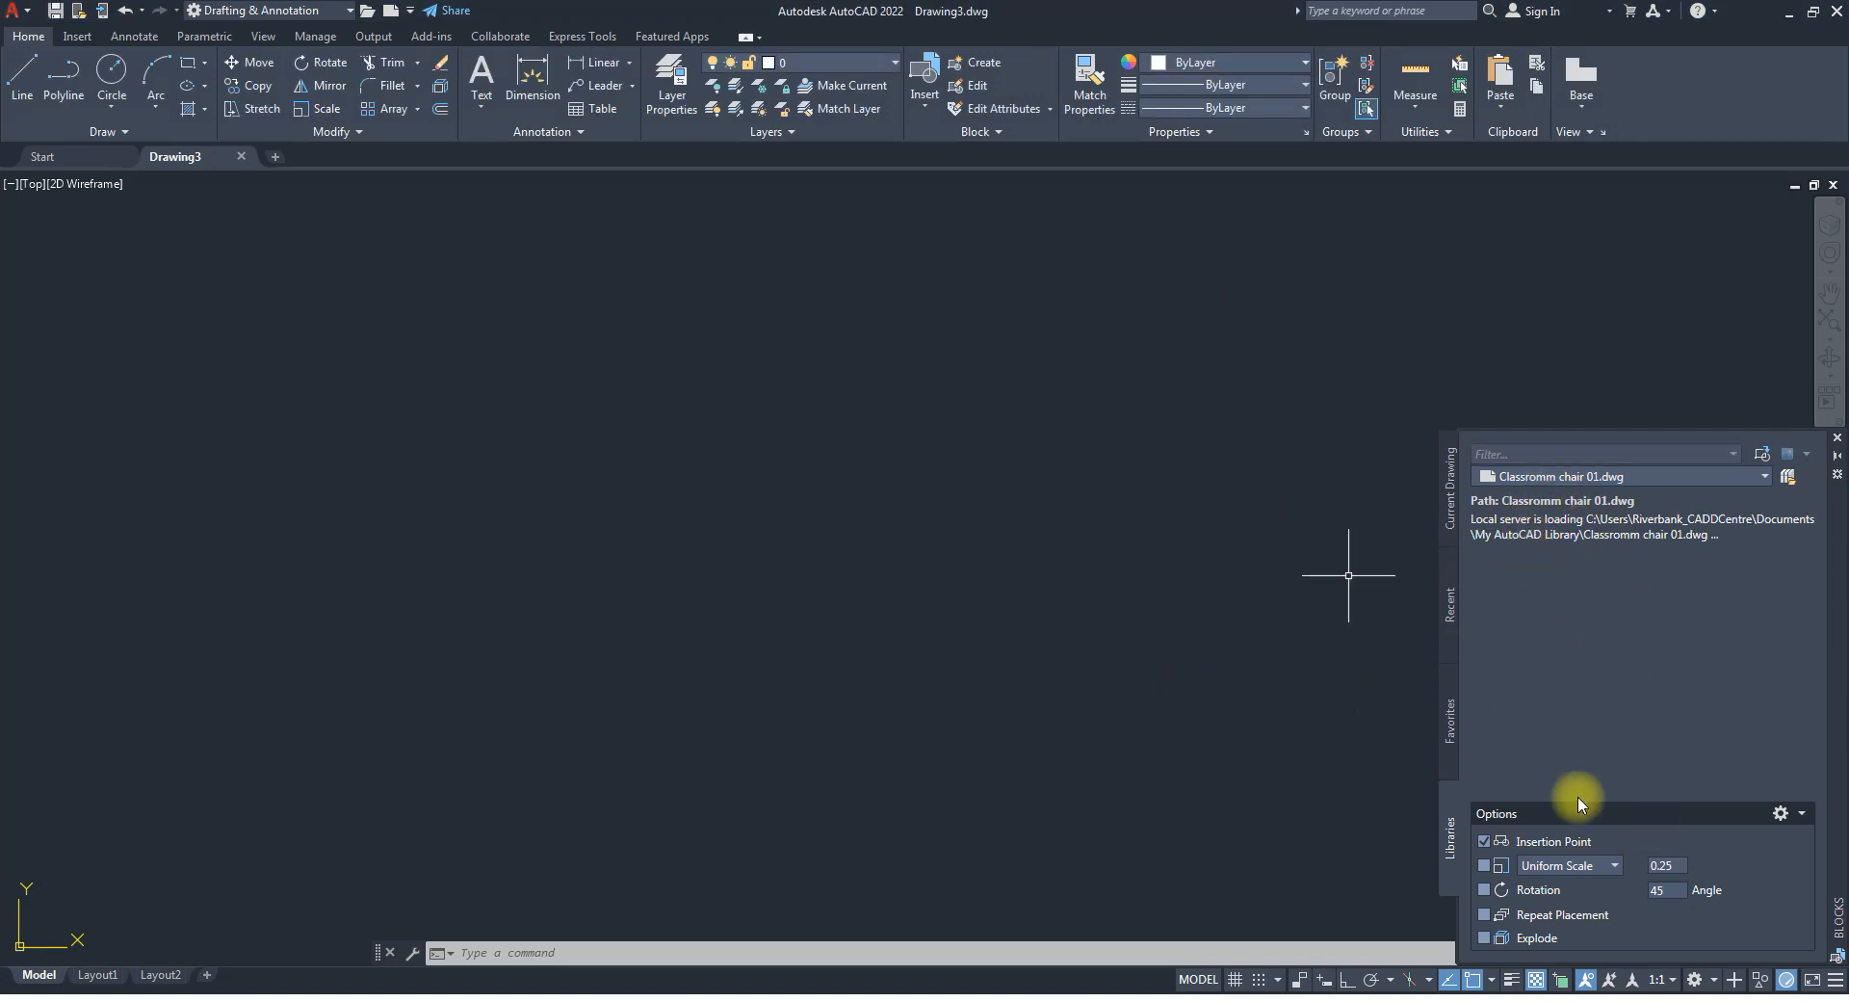
Check the recently used blocks and the blocks defined in the current drawing.
{"action": "left_click", "coordinate": [1454, 616]}
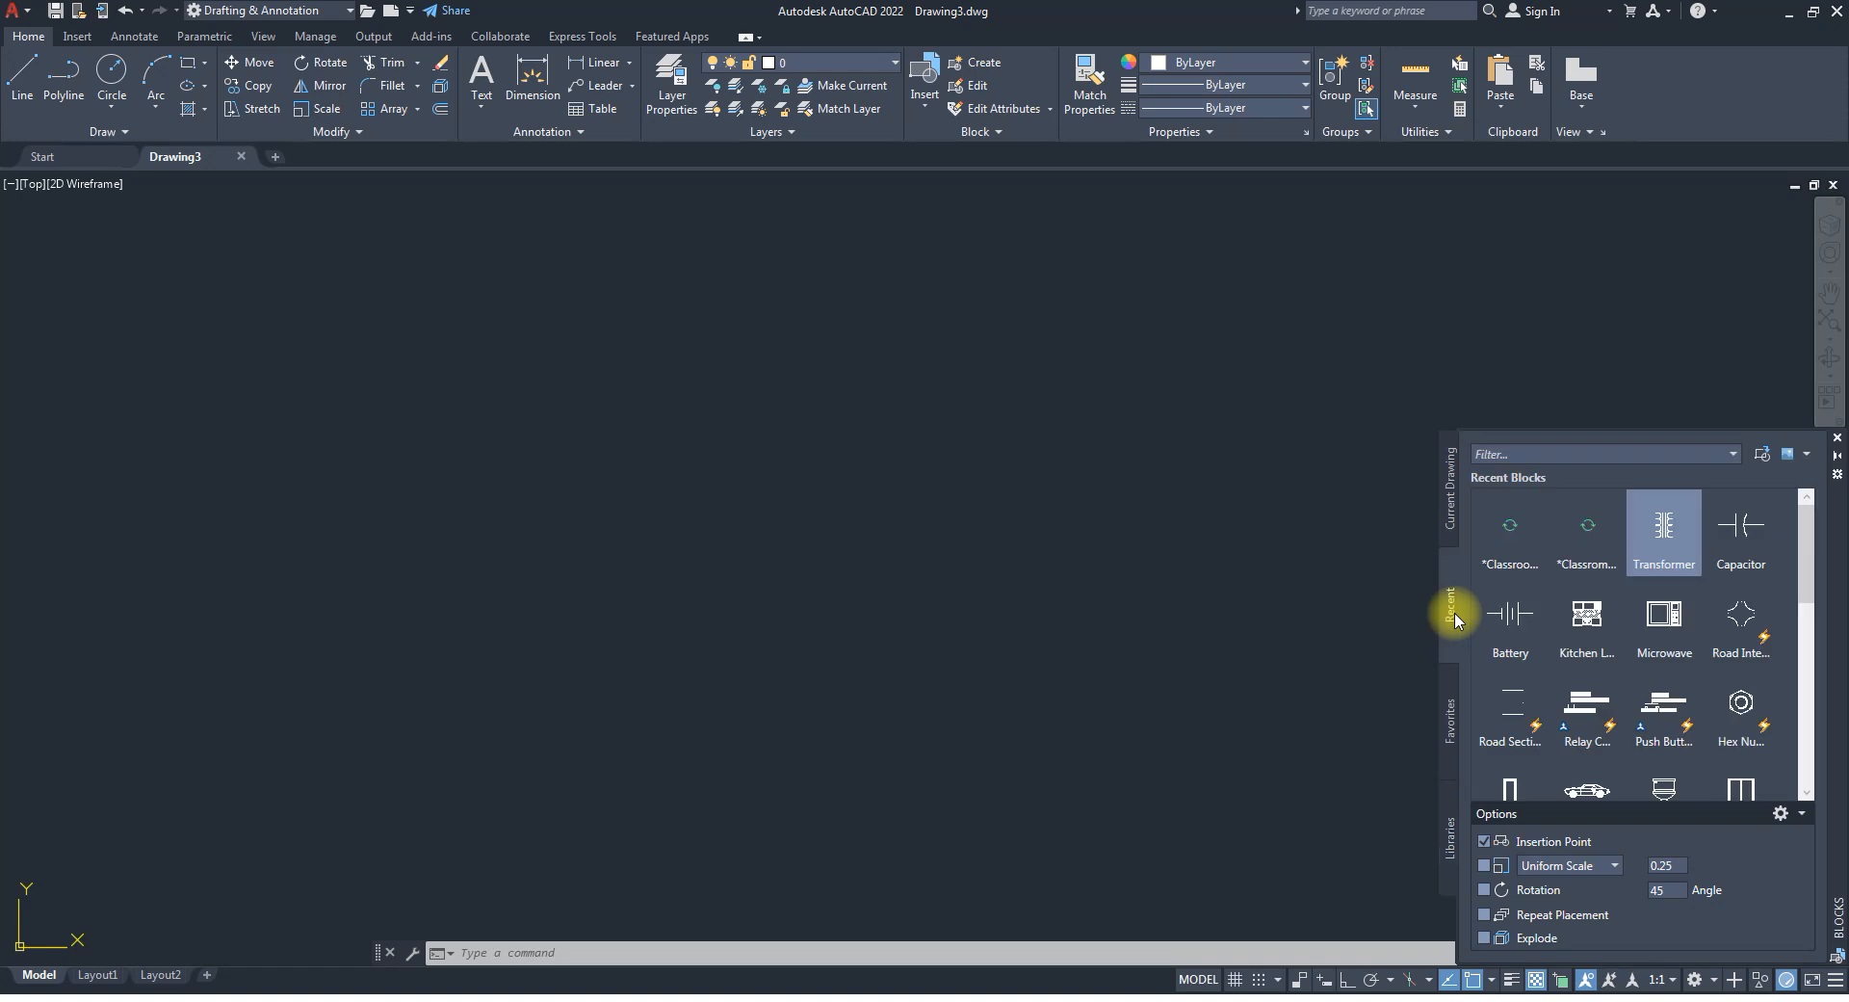
{"action": "left_click", "coordinate": [1452, 511]}
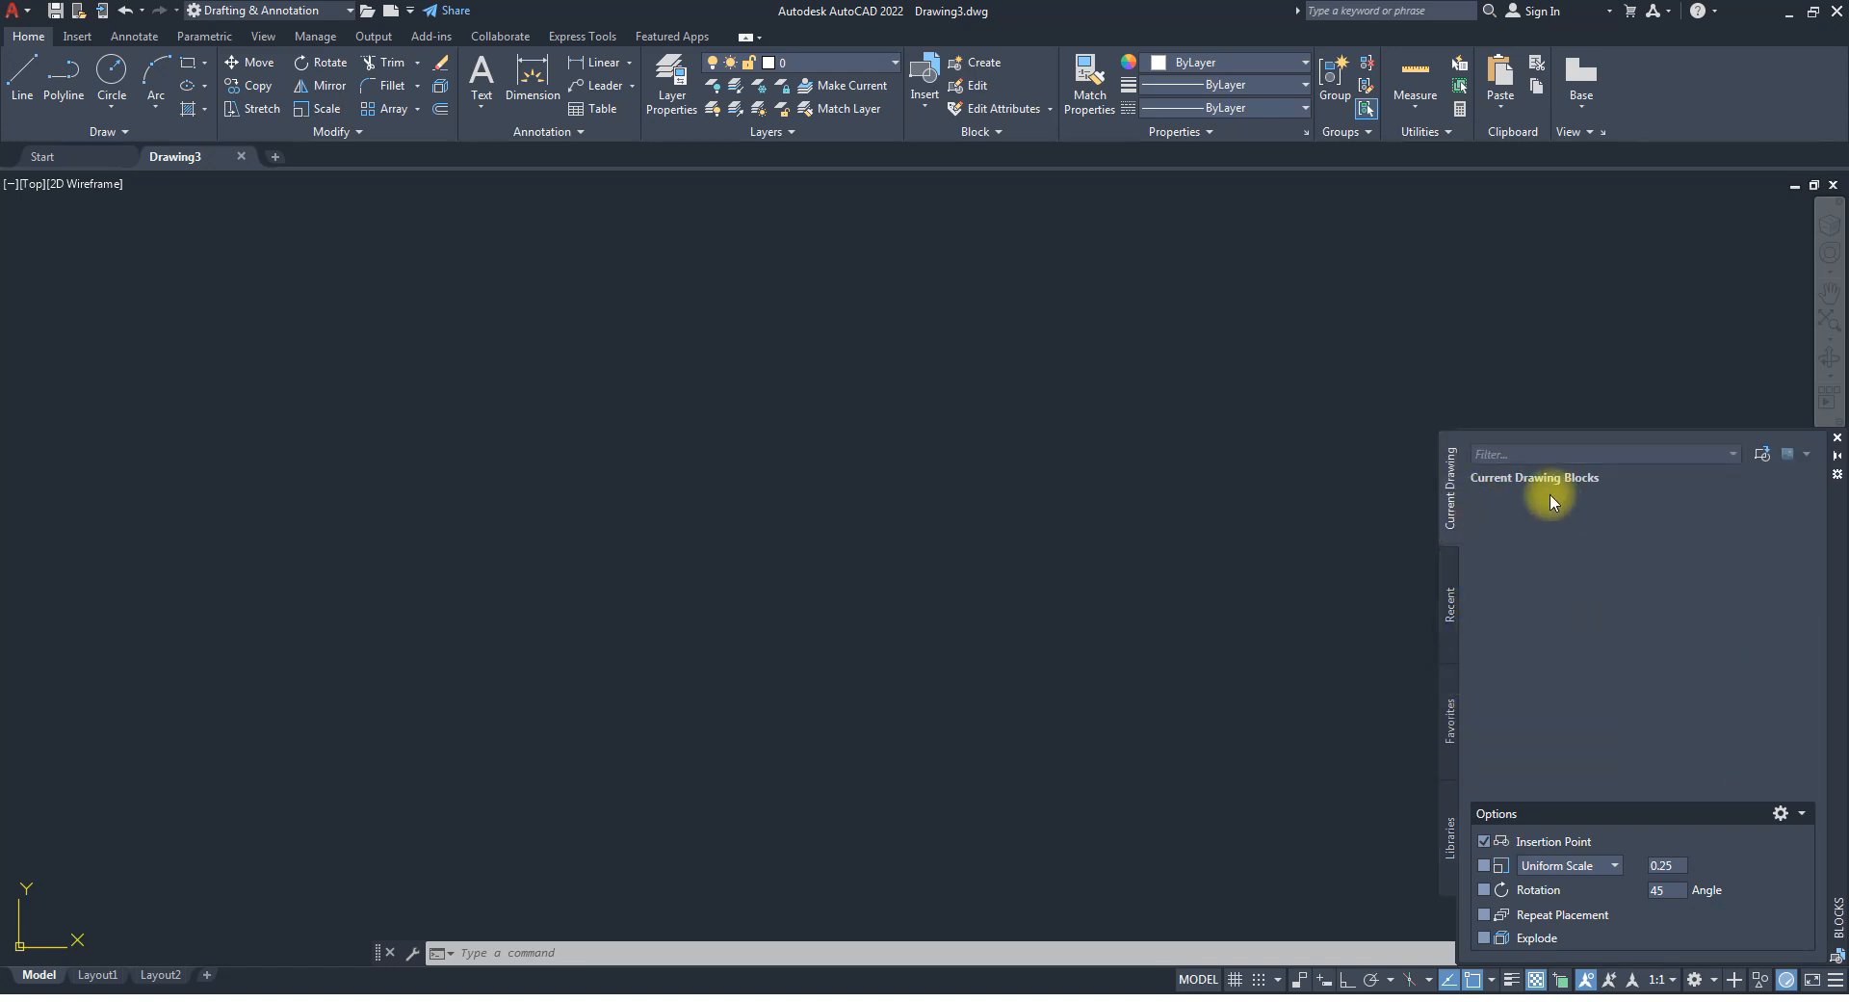
Show the library blocks of Classromm chair 01.dwg.
{"action": "left_click", "coordinate": [1454, 626]}
{"action": "left_click", "coordinate": [1456, 713]}
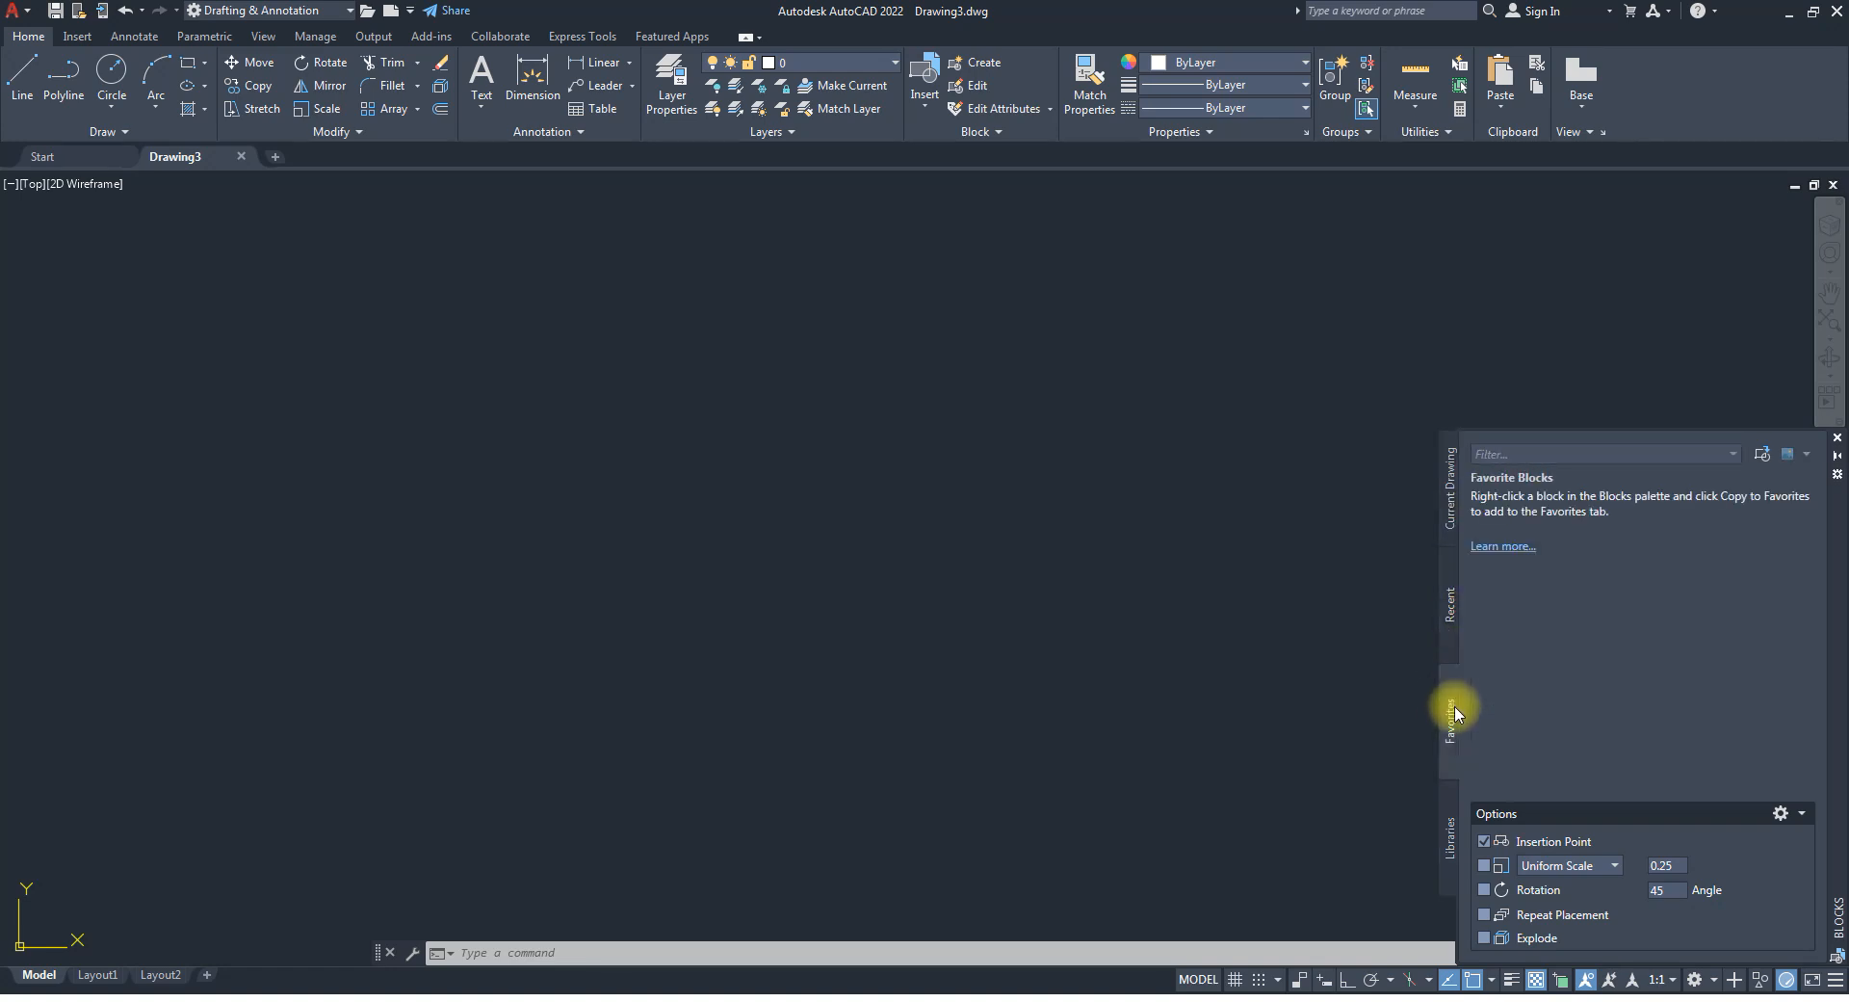
{"action": "left_click", "coordinate": [1452, 837]}
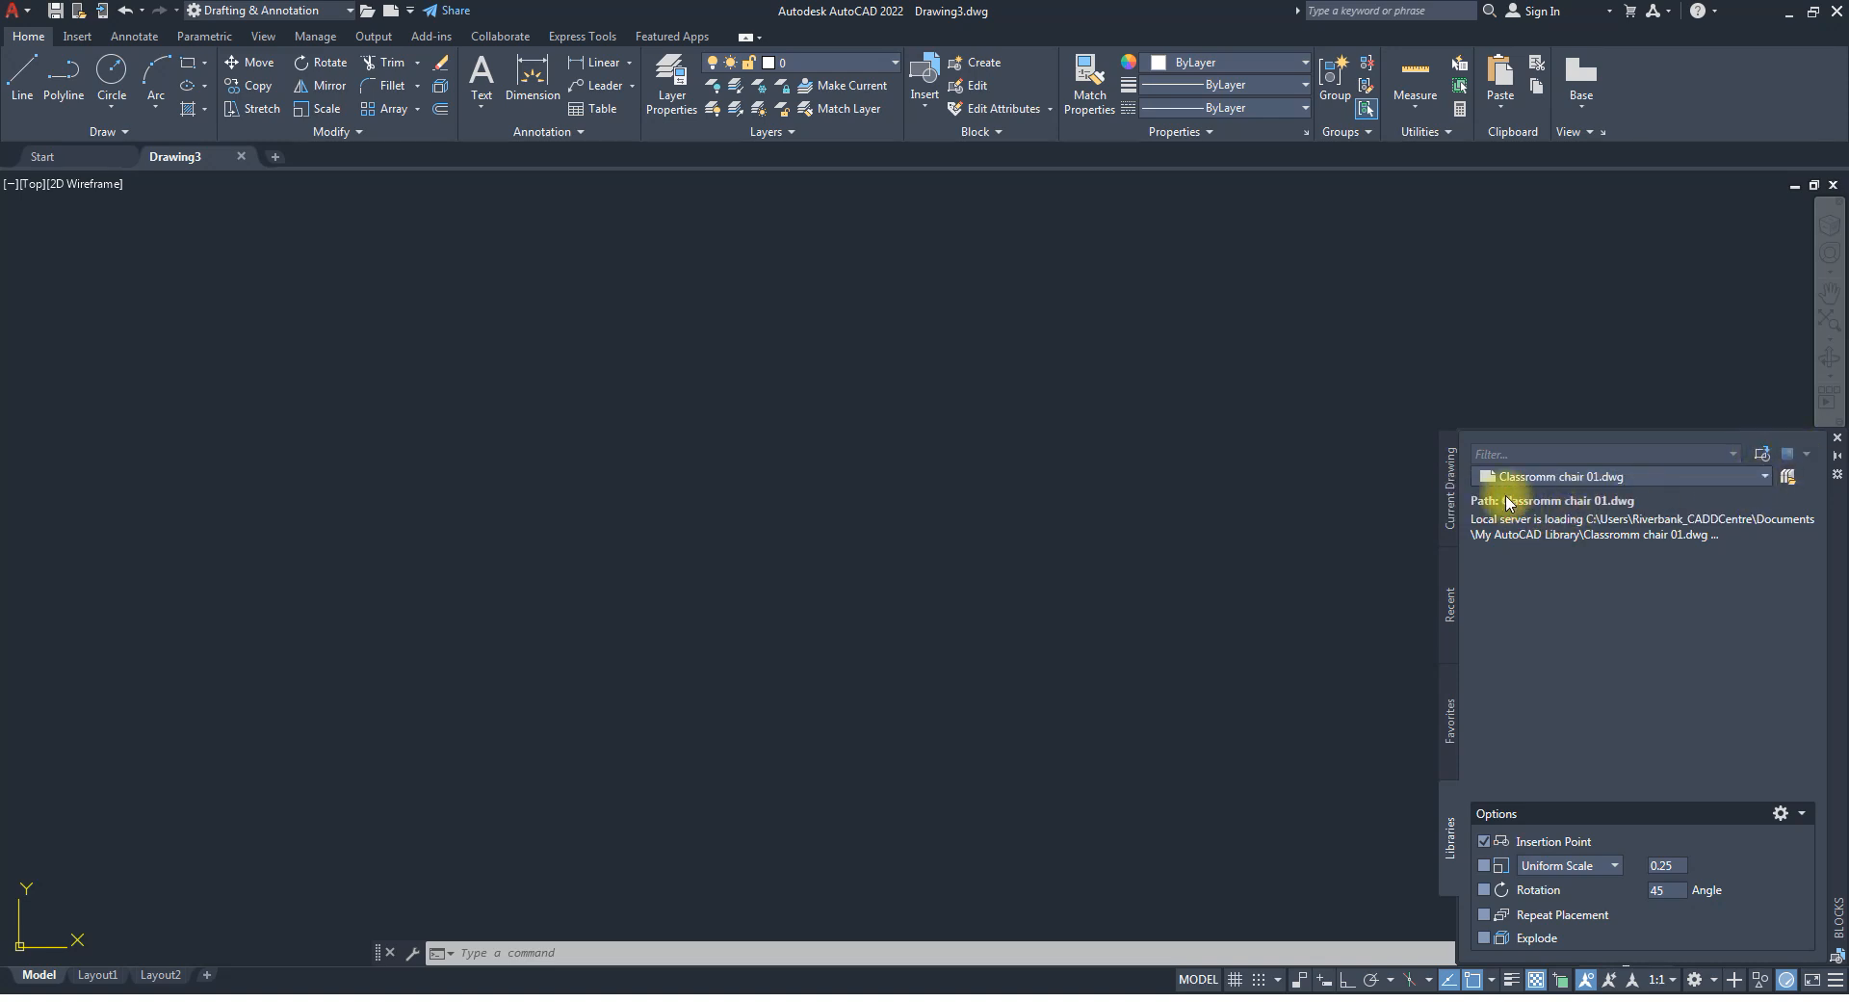
{"action": "type", "text": "w"}
{"action": "key", "text": "Return"}
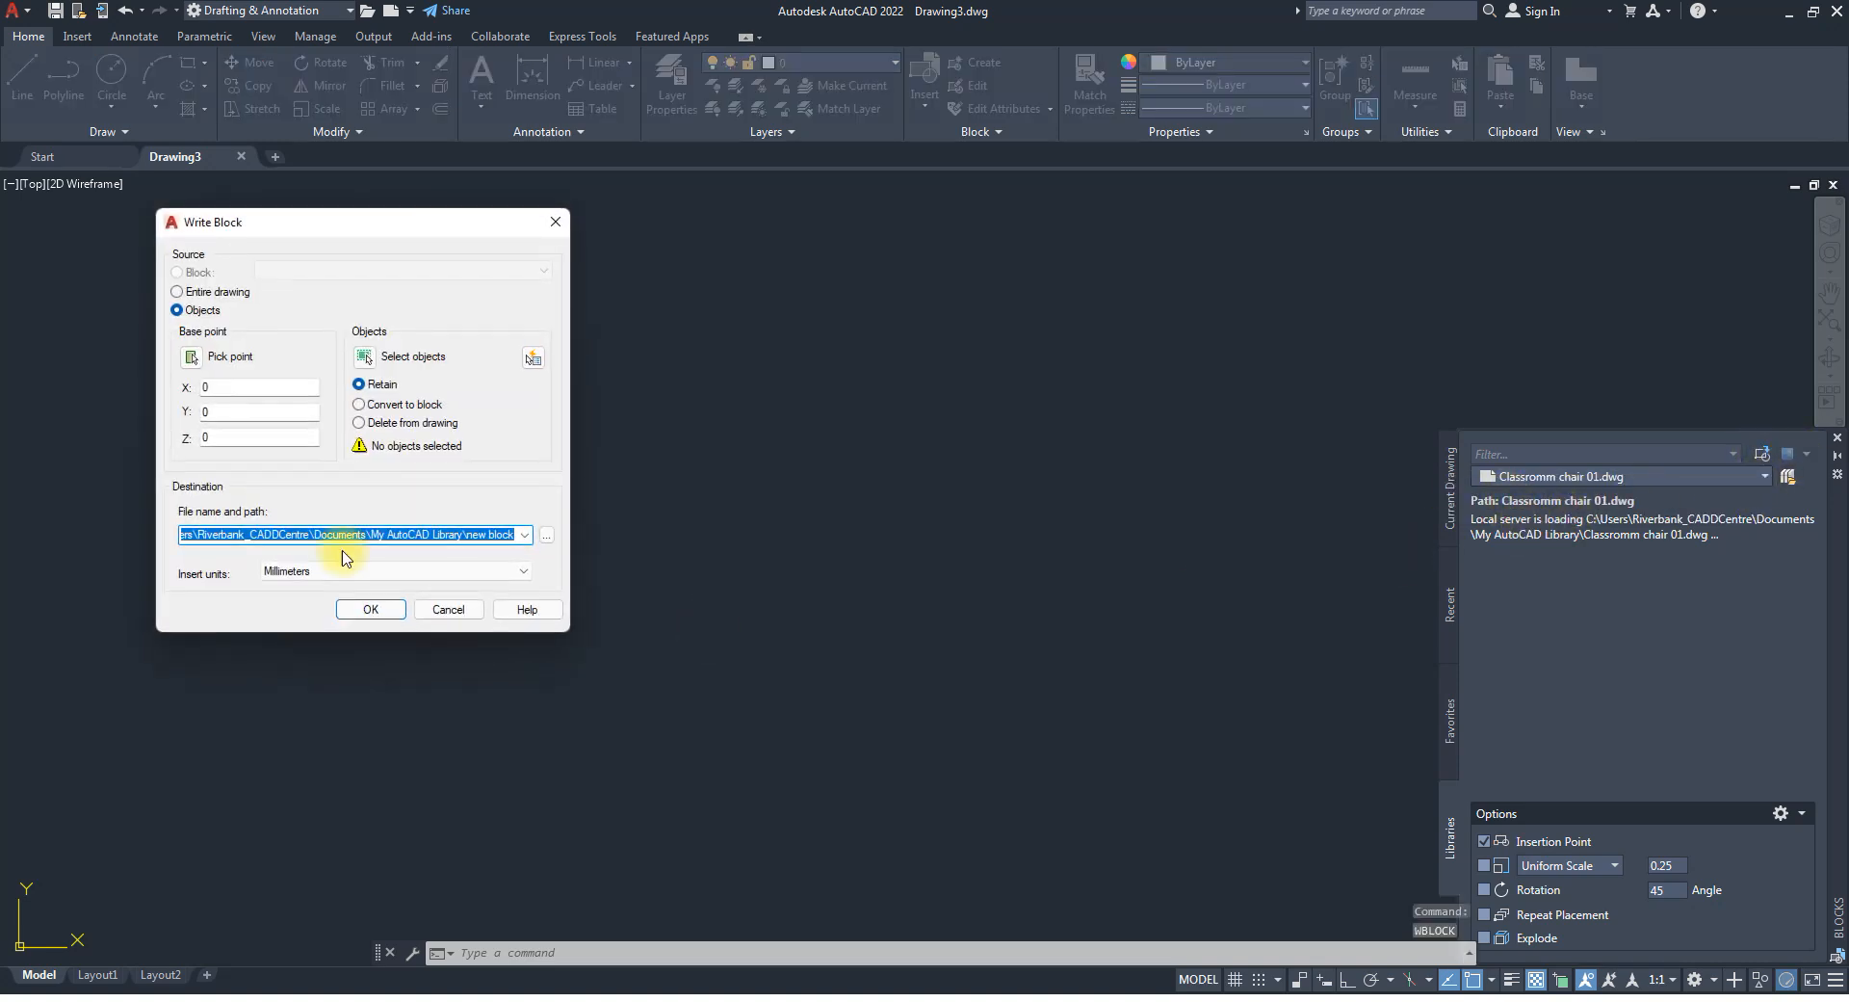
{"action": "left_click", "coordinate": [555, 221]}
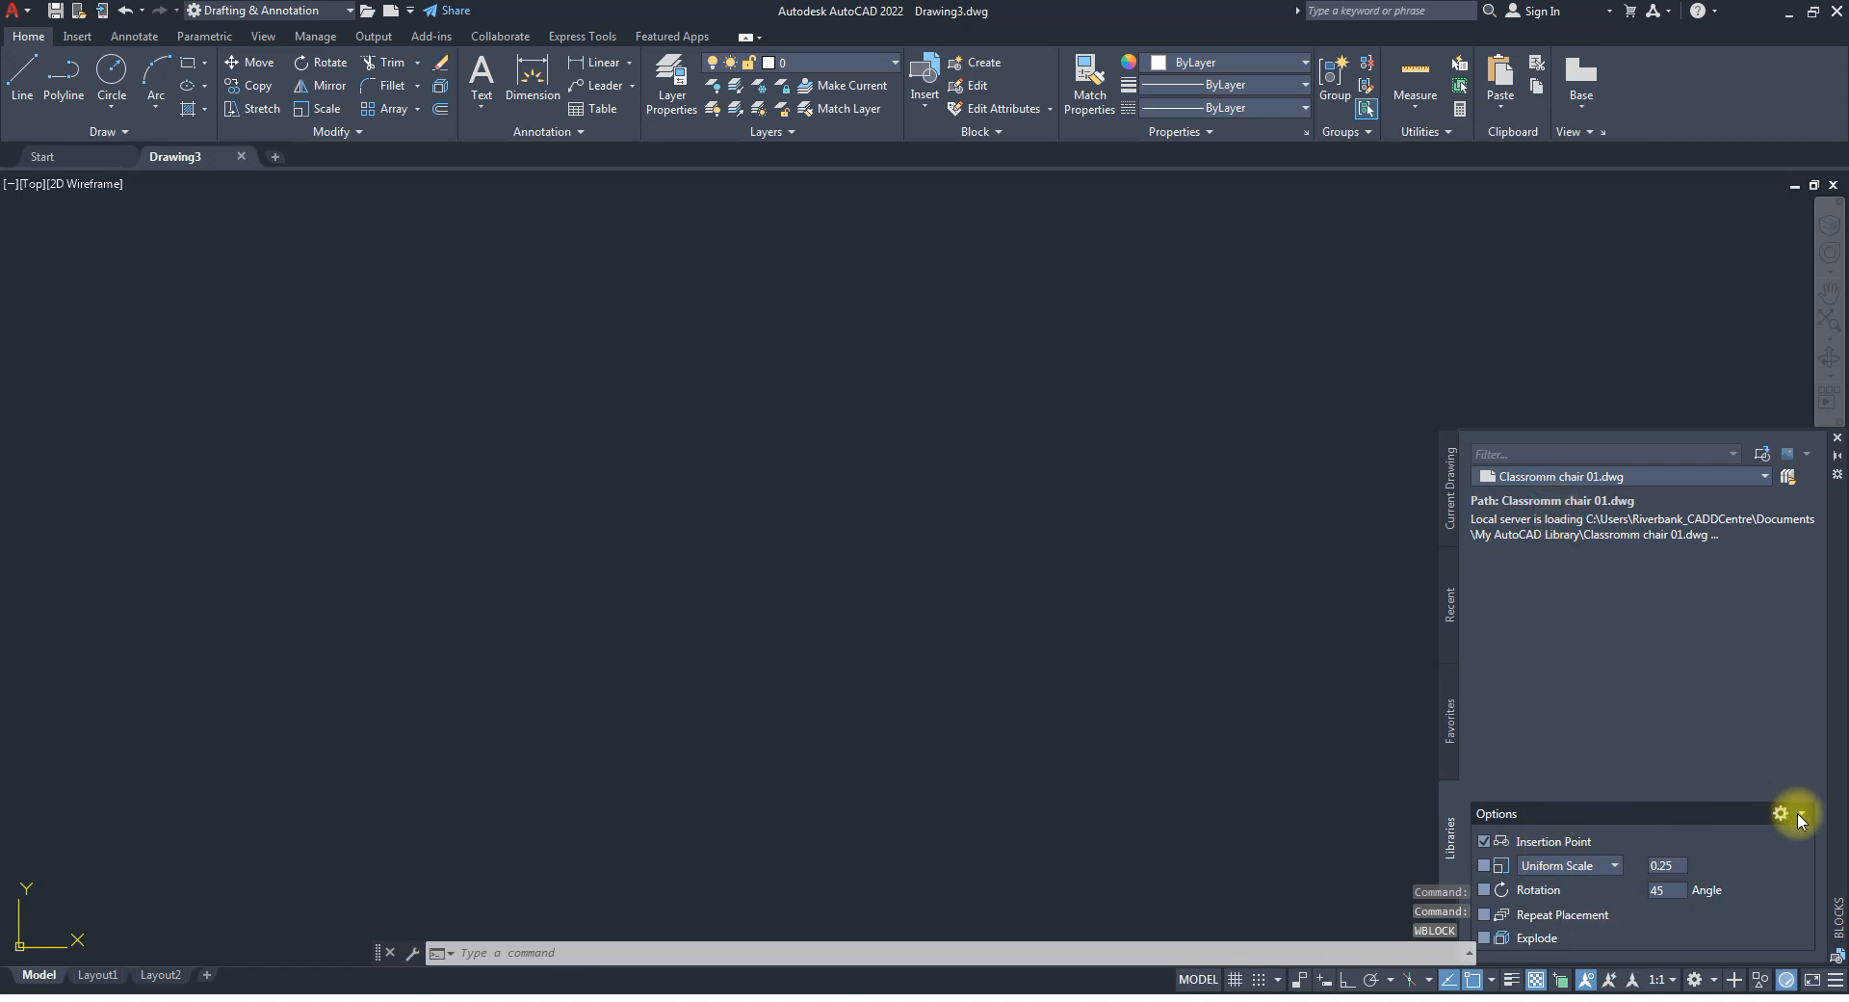
Set the block insertion options to a uniform scale of 1 and a rotation angle of 0, with the insertion point specified on screen.
{"action": "left_click", "coordinate": [1671, 866]}
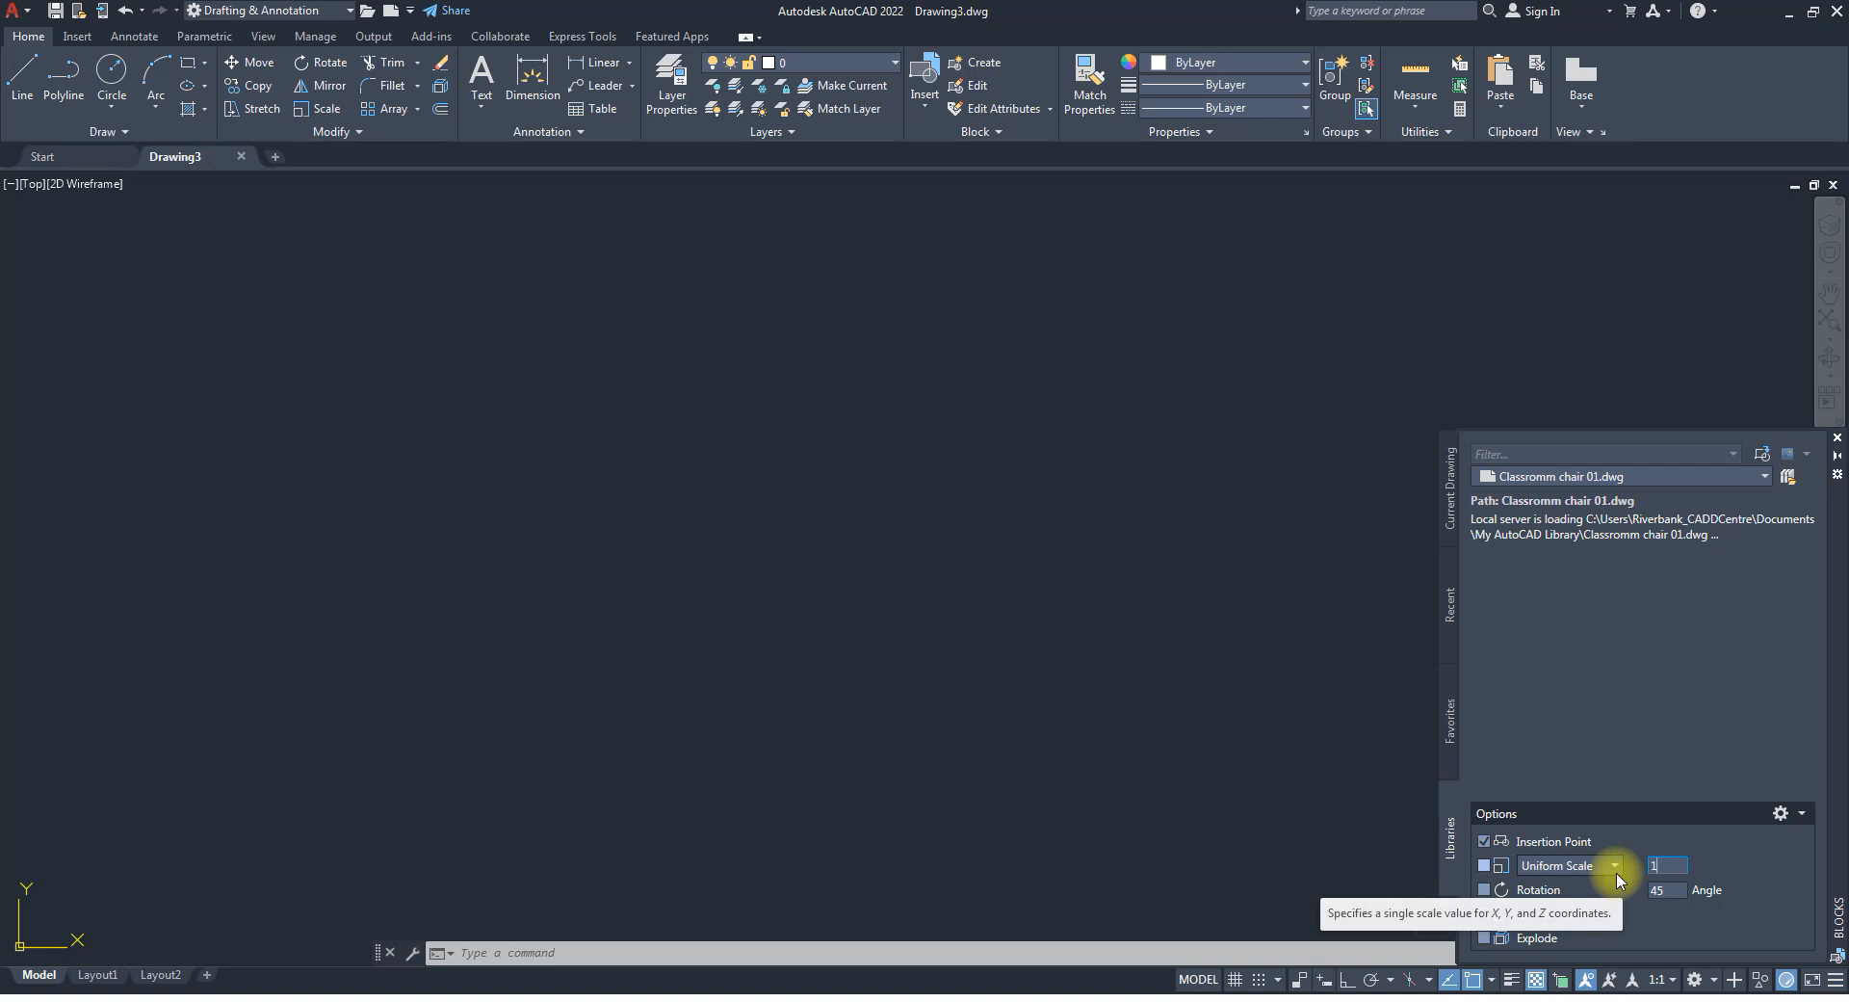
{"action": "left_click", "coordinate": [1658, 889]}
{"action": "type", "text": "0"}
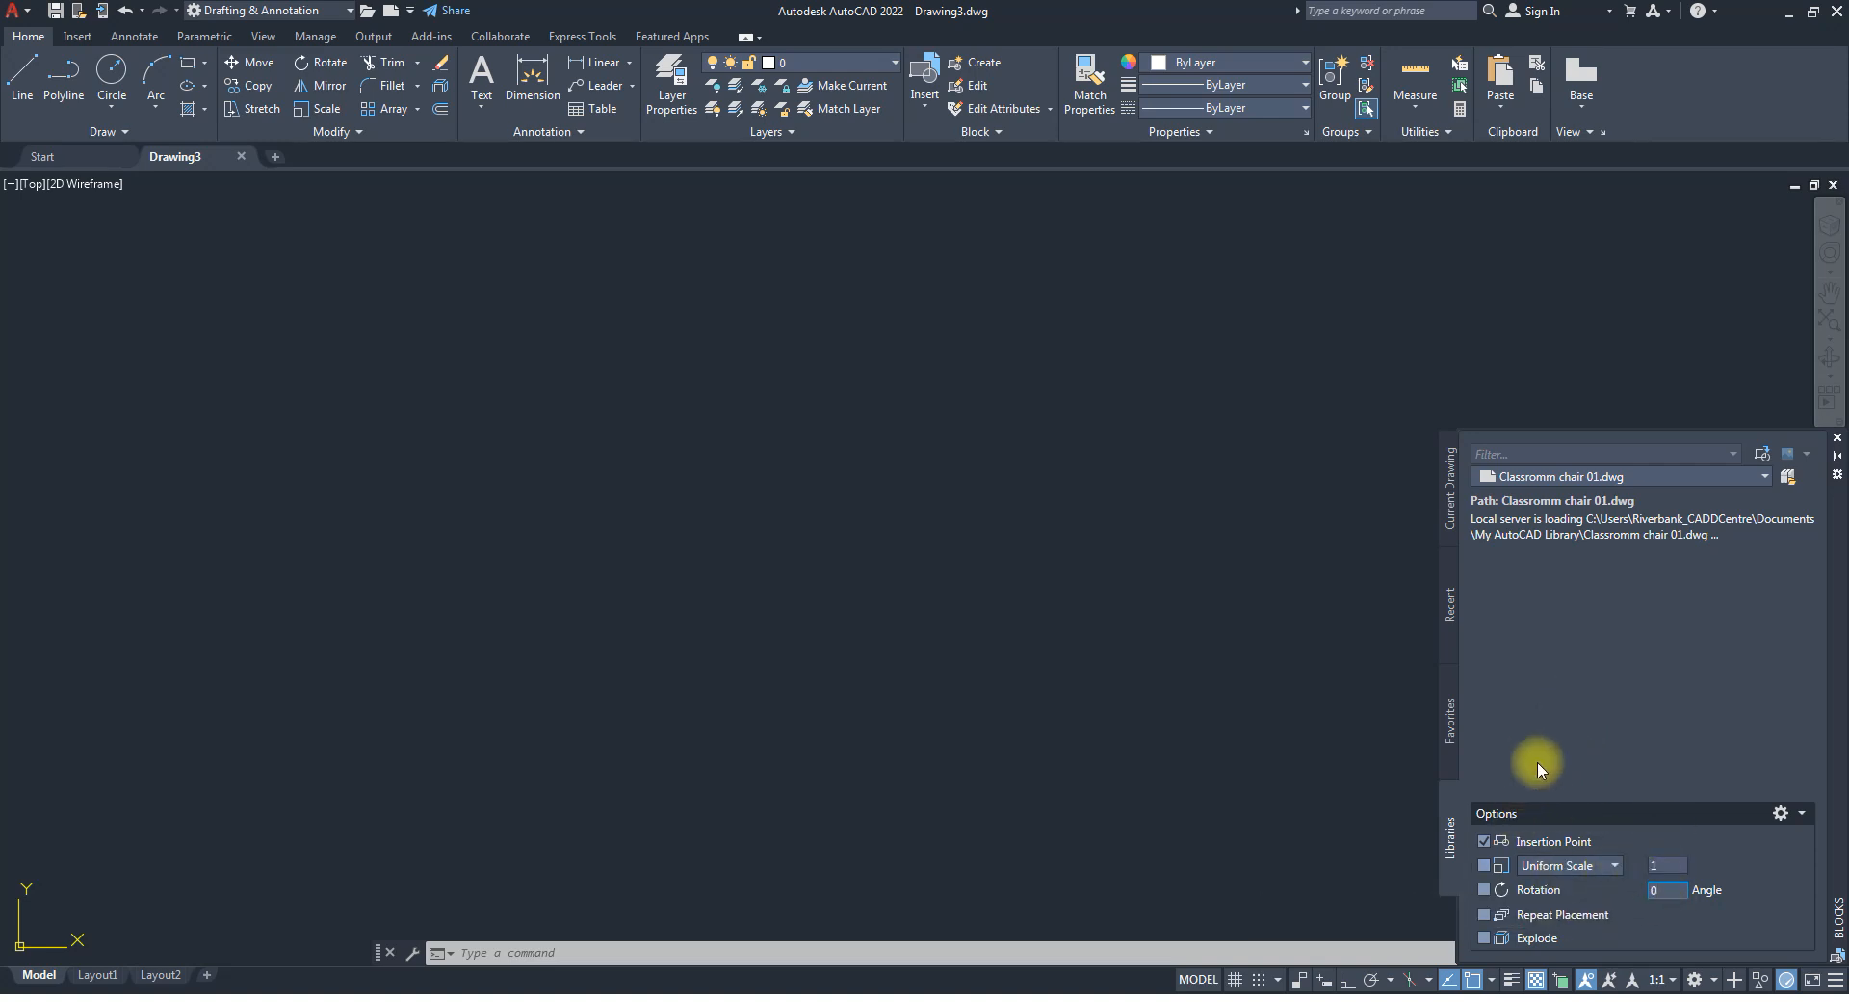
{"action": "left_click", "coordinate": [1484, 842]}
{"action": "left_click", "coordinate": [1484, 842]}
{"action": "left_click", "coordinate": [992, 541]}
{"action": "left_click", "coordinate": [1017, 651]}
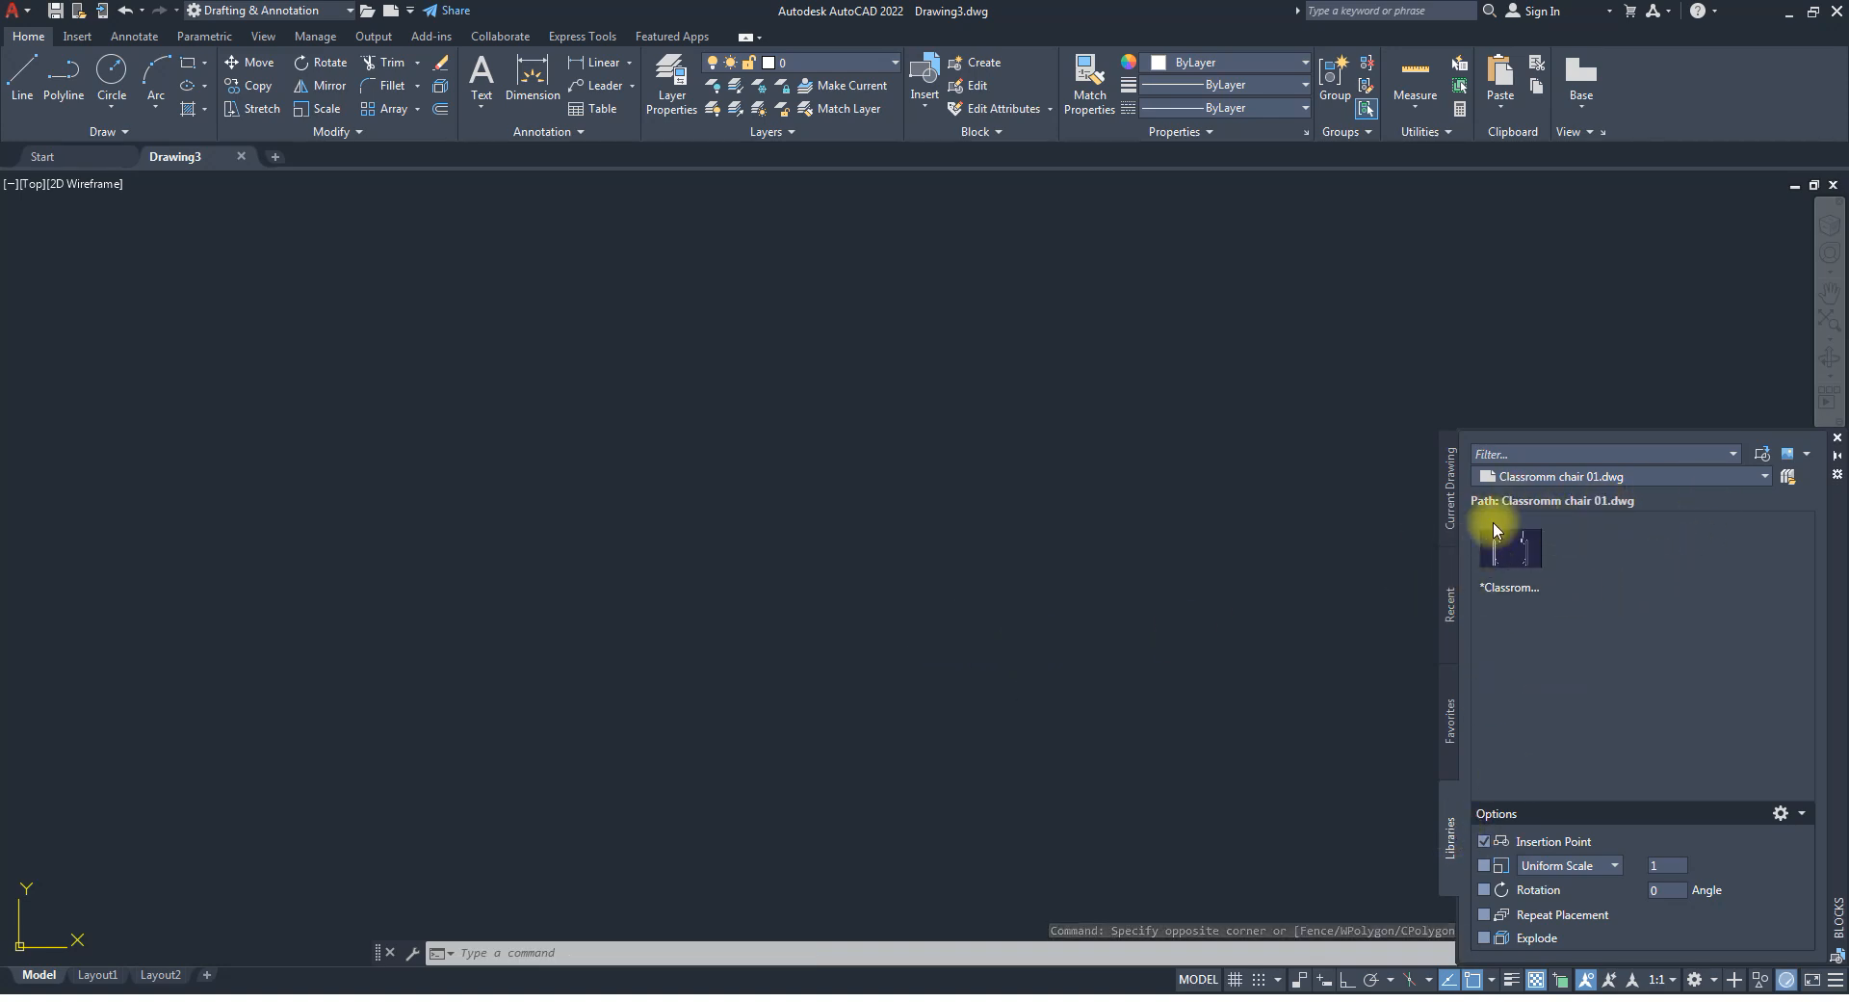
Insert the classroom chair block from the library into the empty drawing, left of the origin.
{"action": "left_click", "coordinate": [1513, 549]}
{"action": "scroll", "coordinate": [1051, 532], "scroll_direction": "down", "scroll_amount": 5}
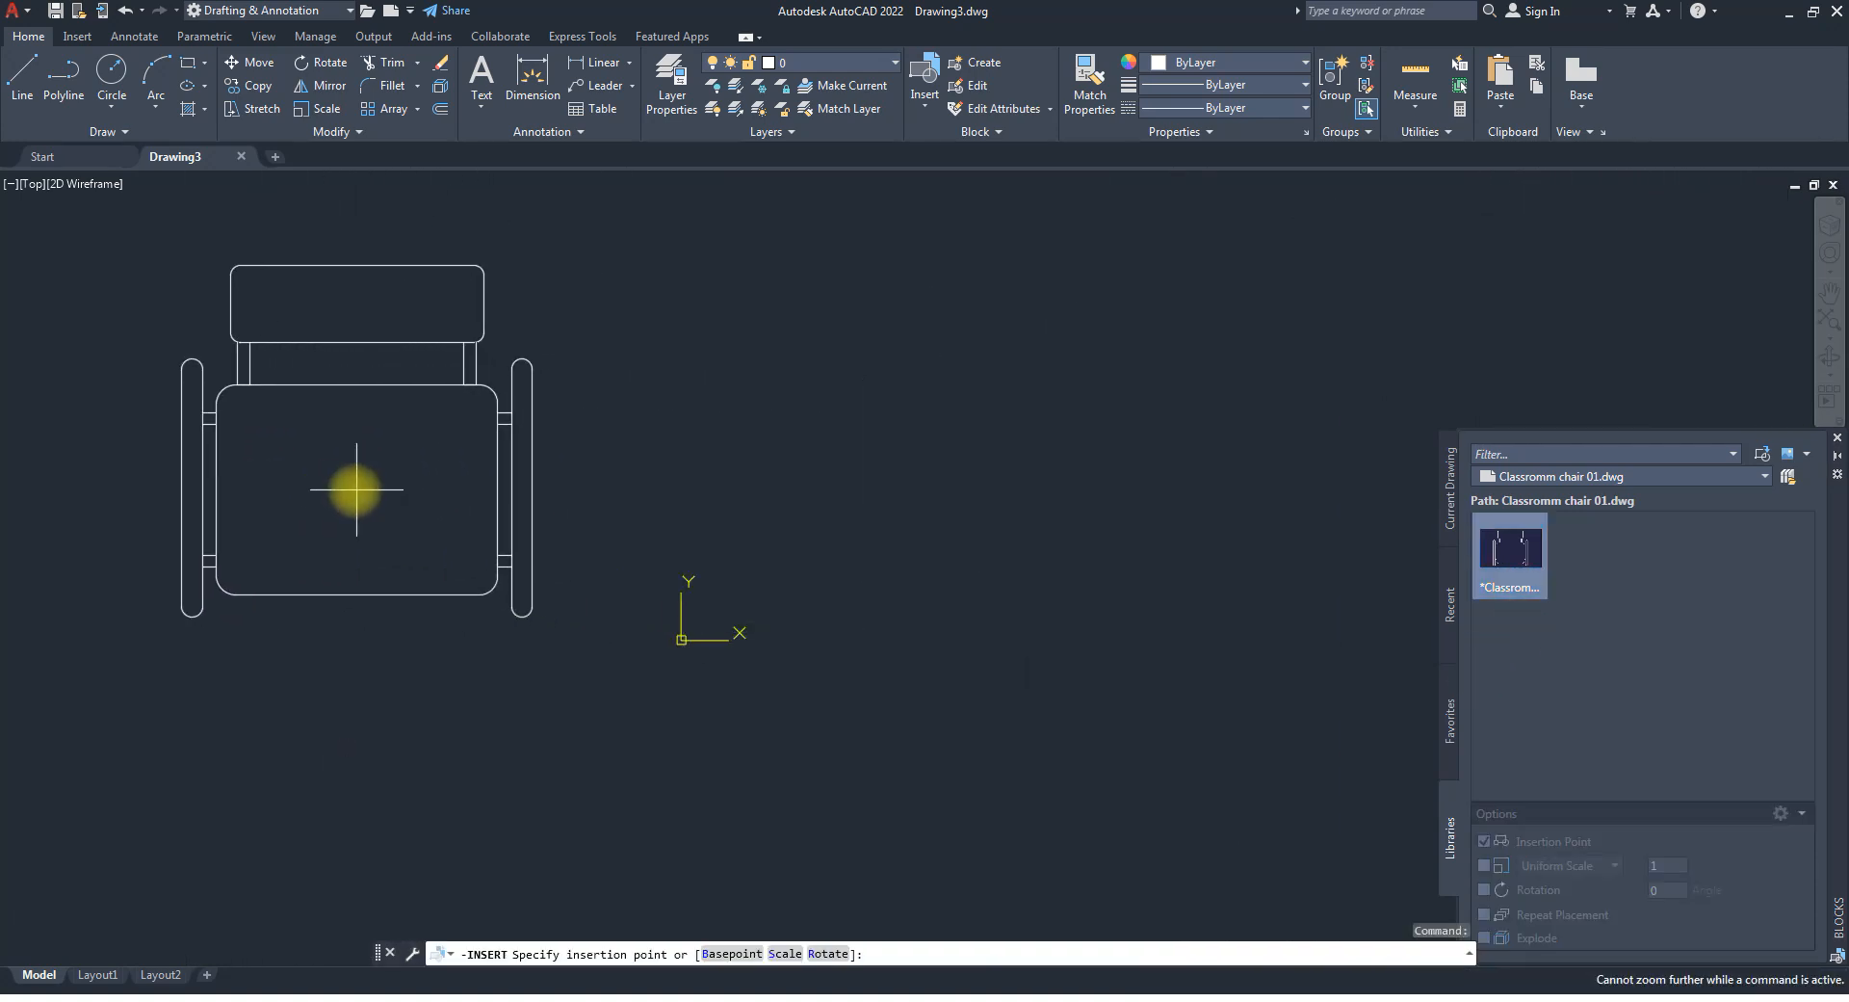
{"action": "left_click", "coordinate": [354, 490]}
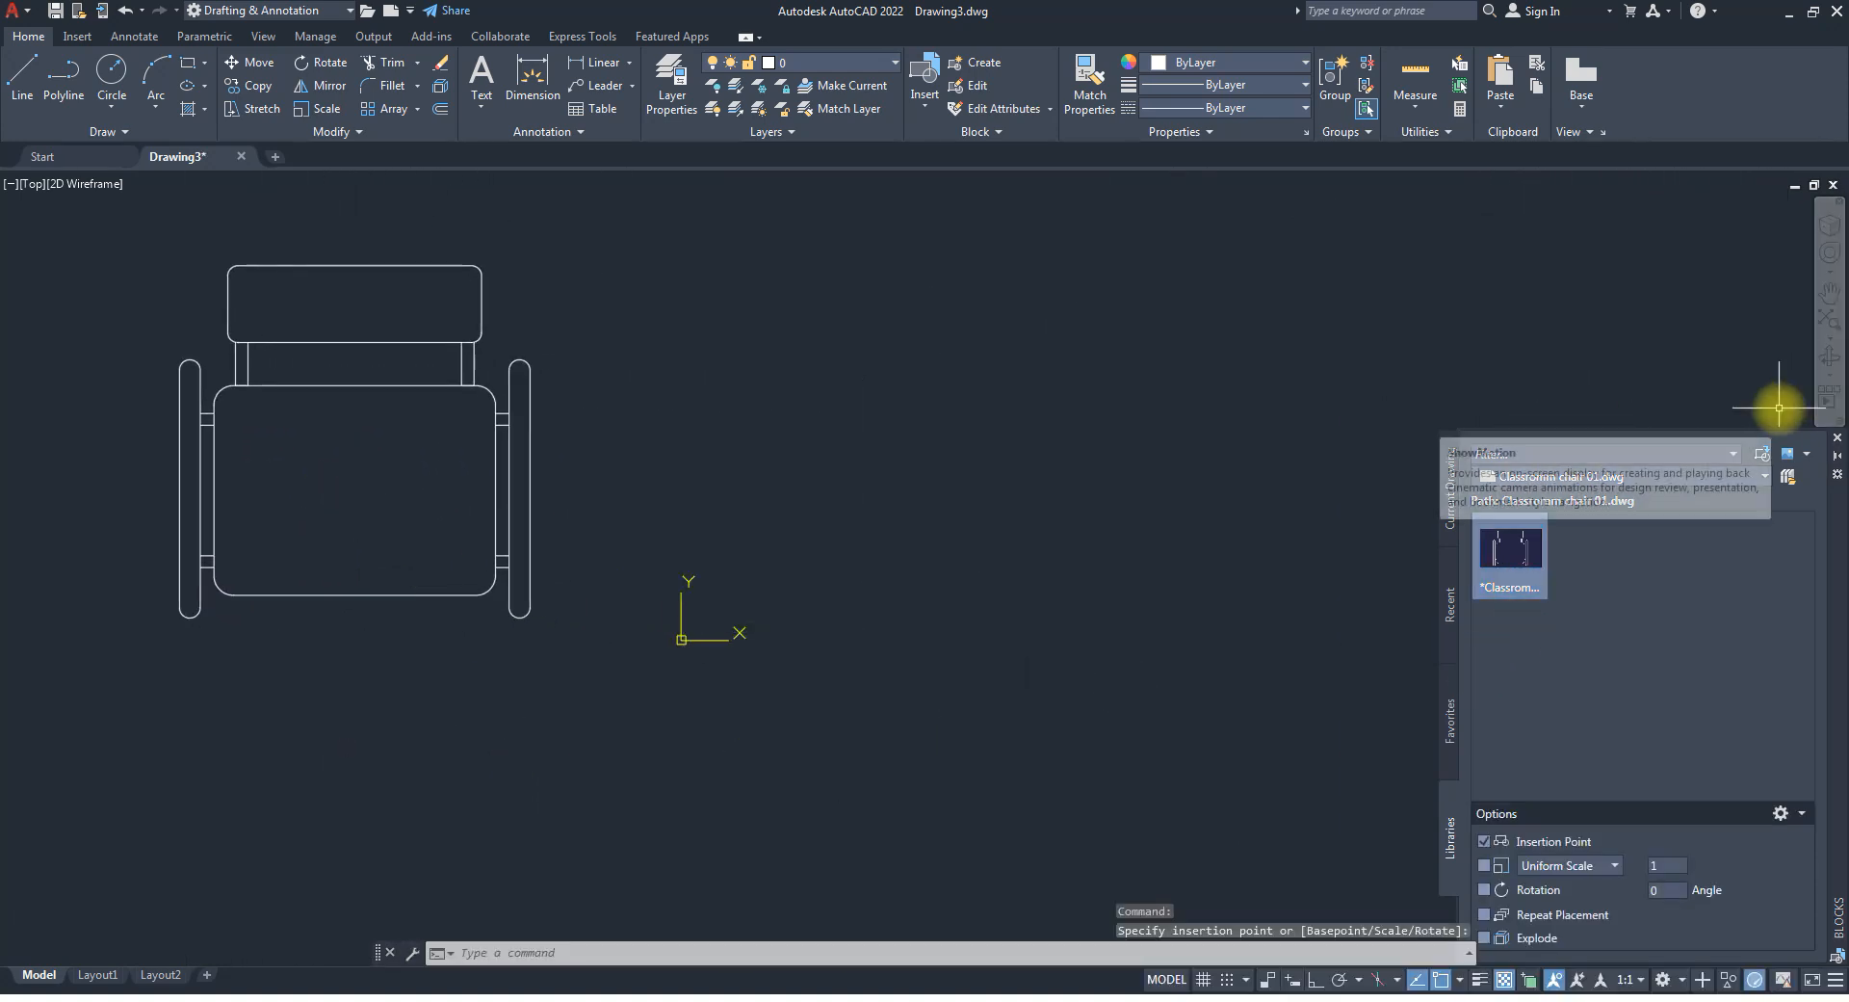
Load Classroom Table 001.dwg from the My AutoCAD Library folder as the block library.
{"action": "left_click", "coordinate": [1741, 476]}
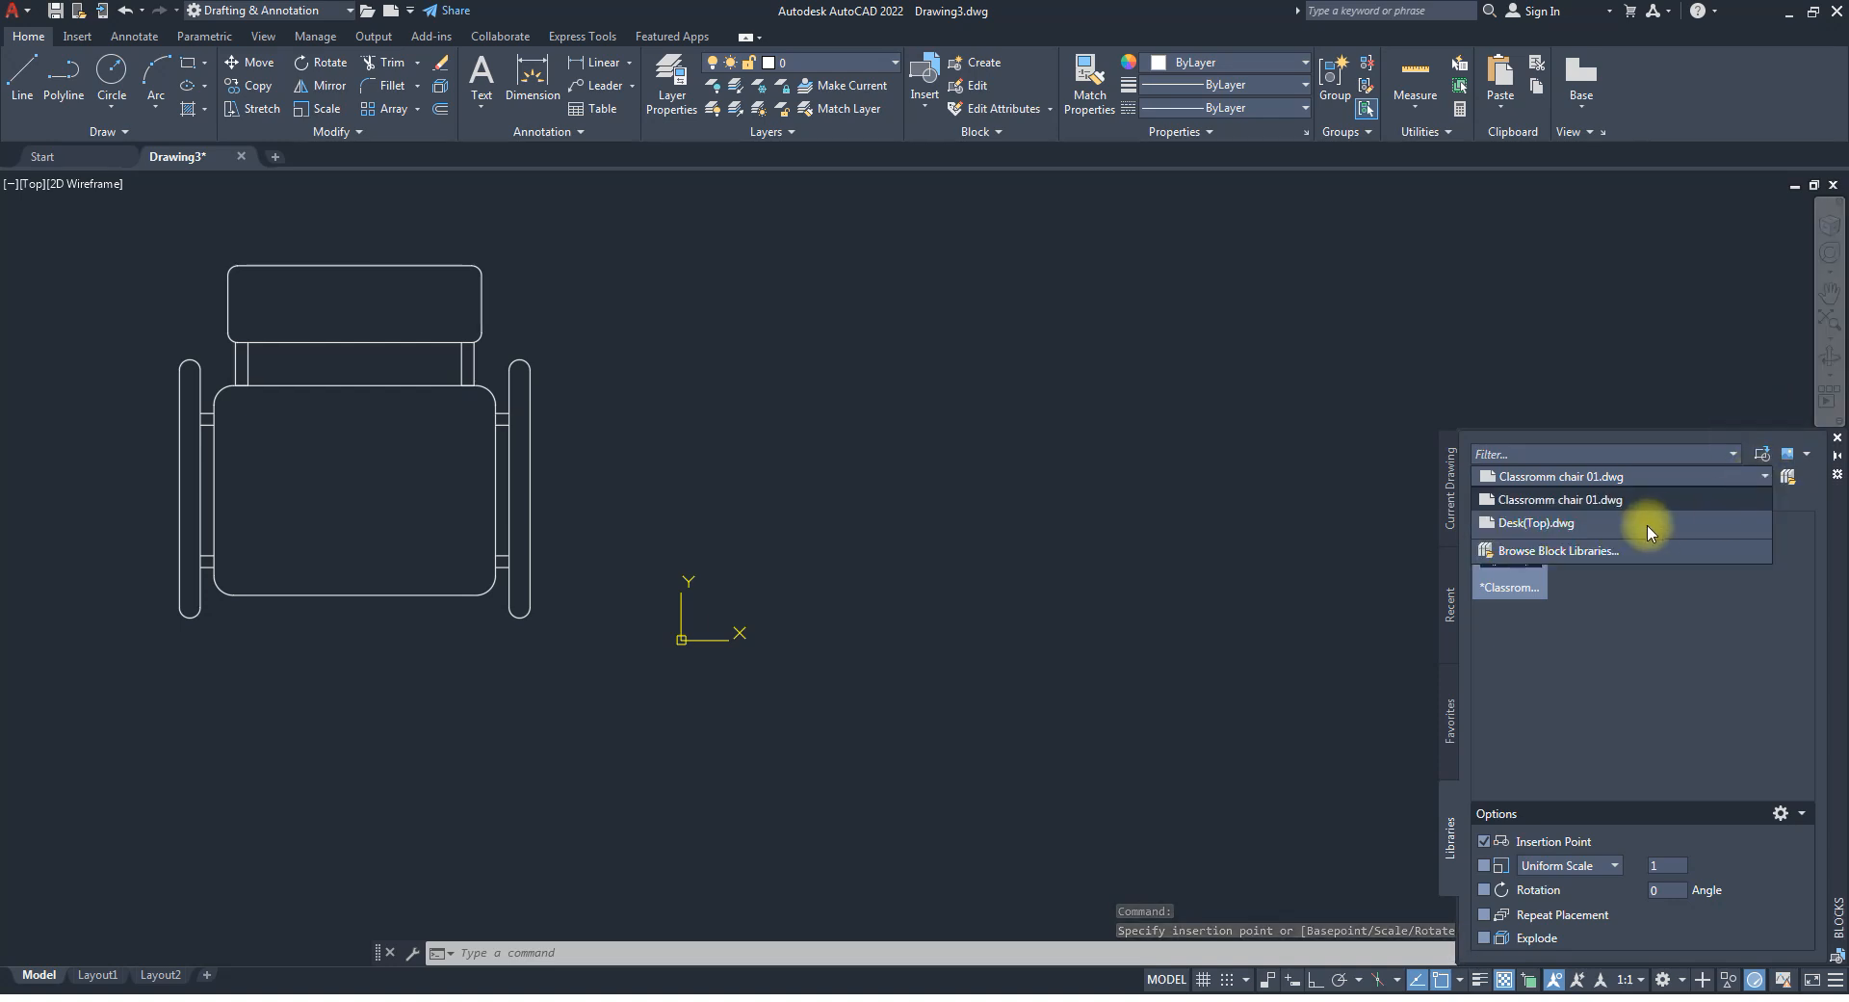
{"action": "left_click", "coordinate": [1541, 550]}
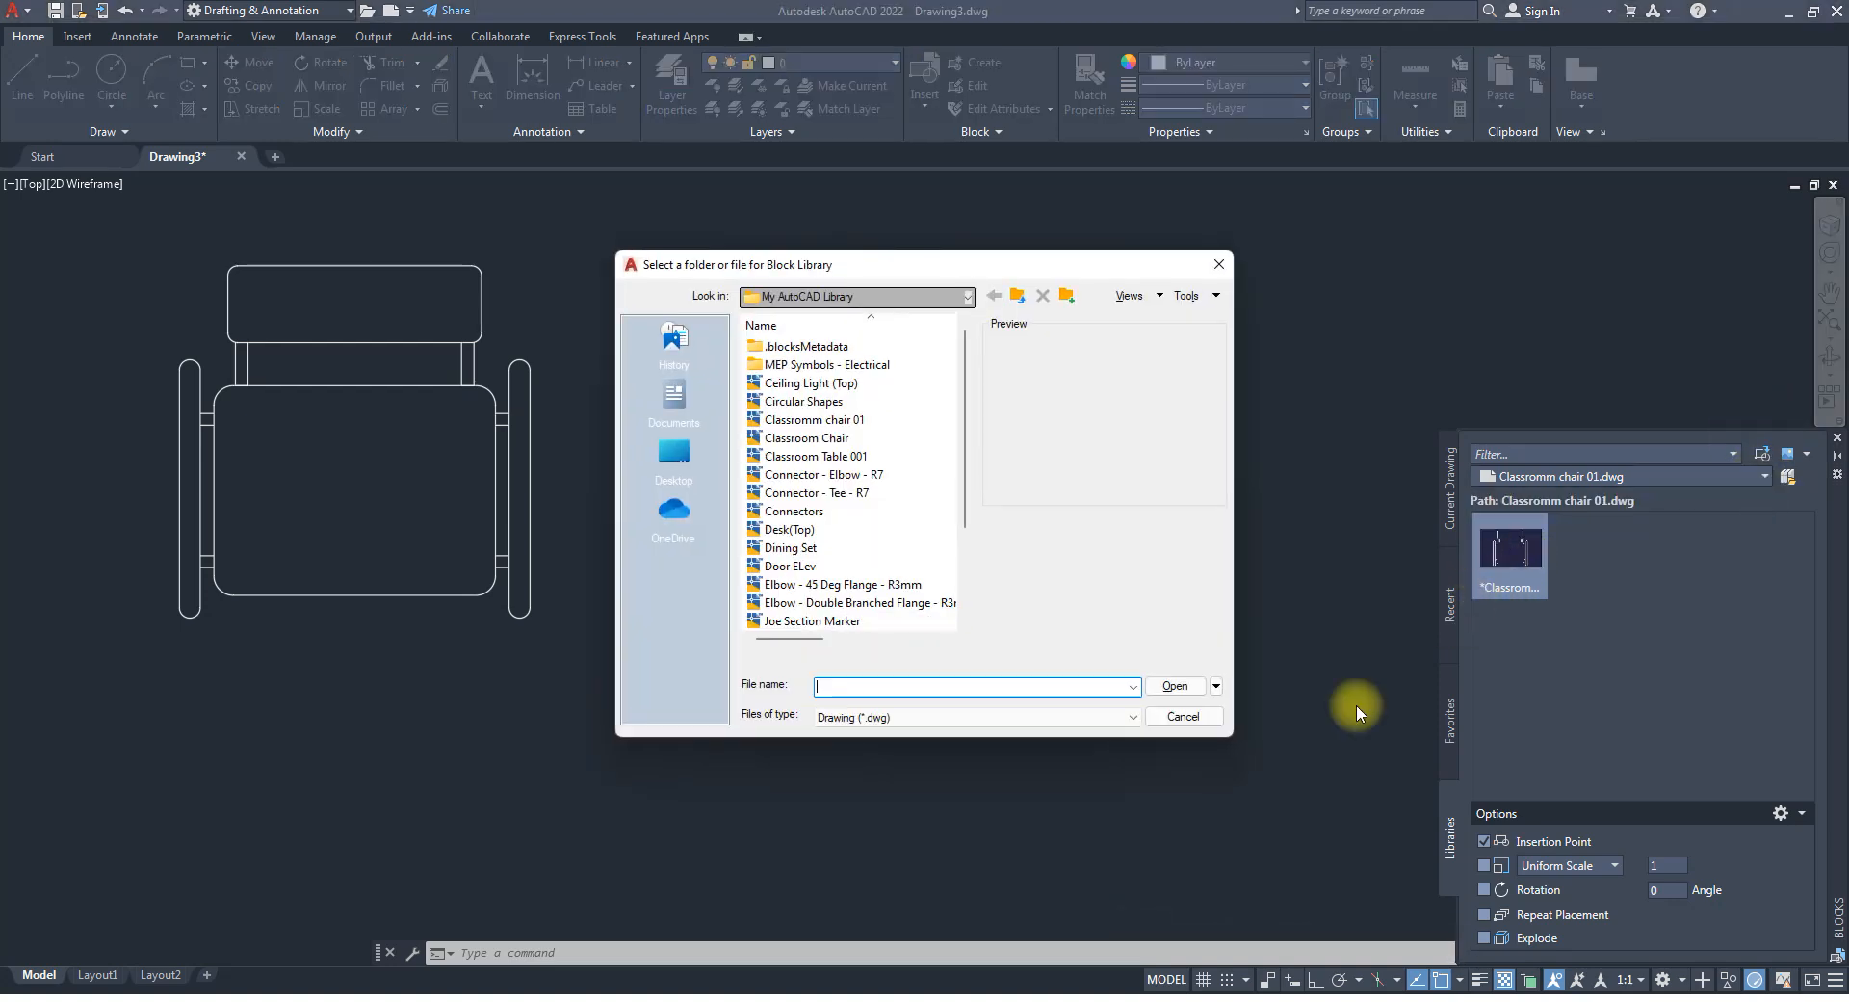
{"action": "left_click", "coordinate": [828, 463]}
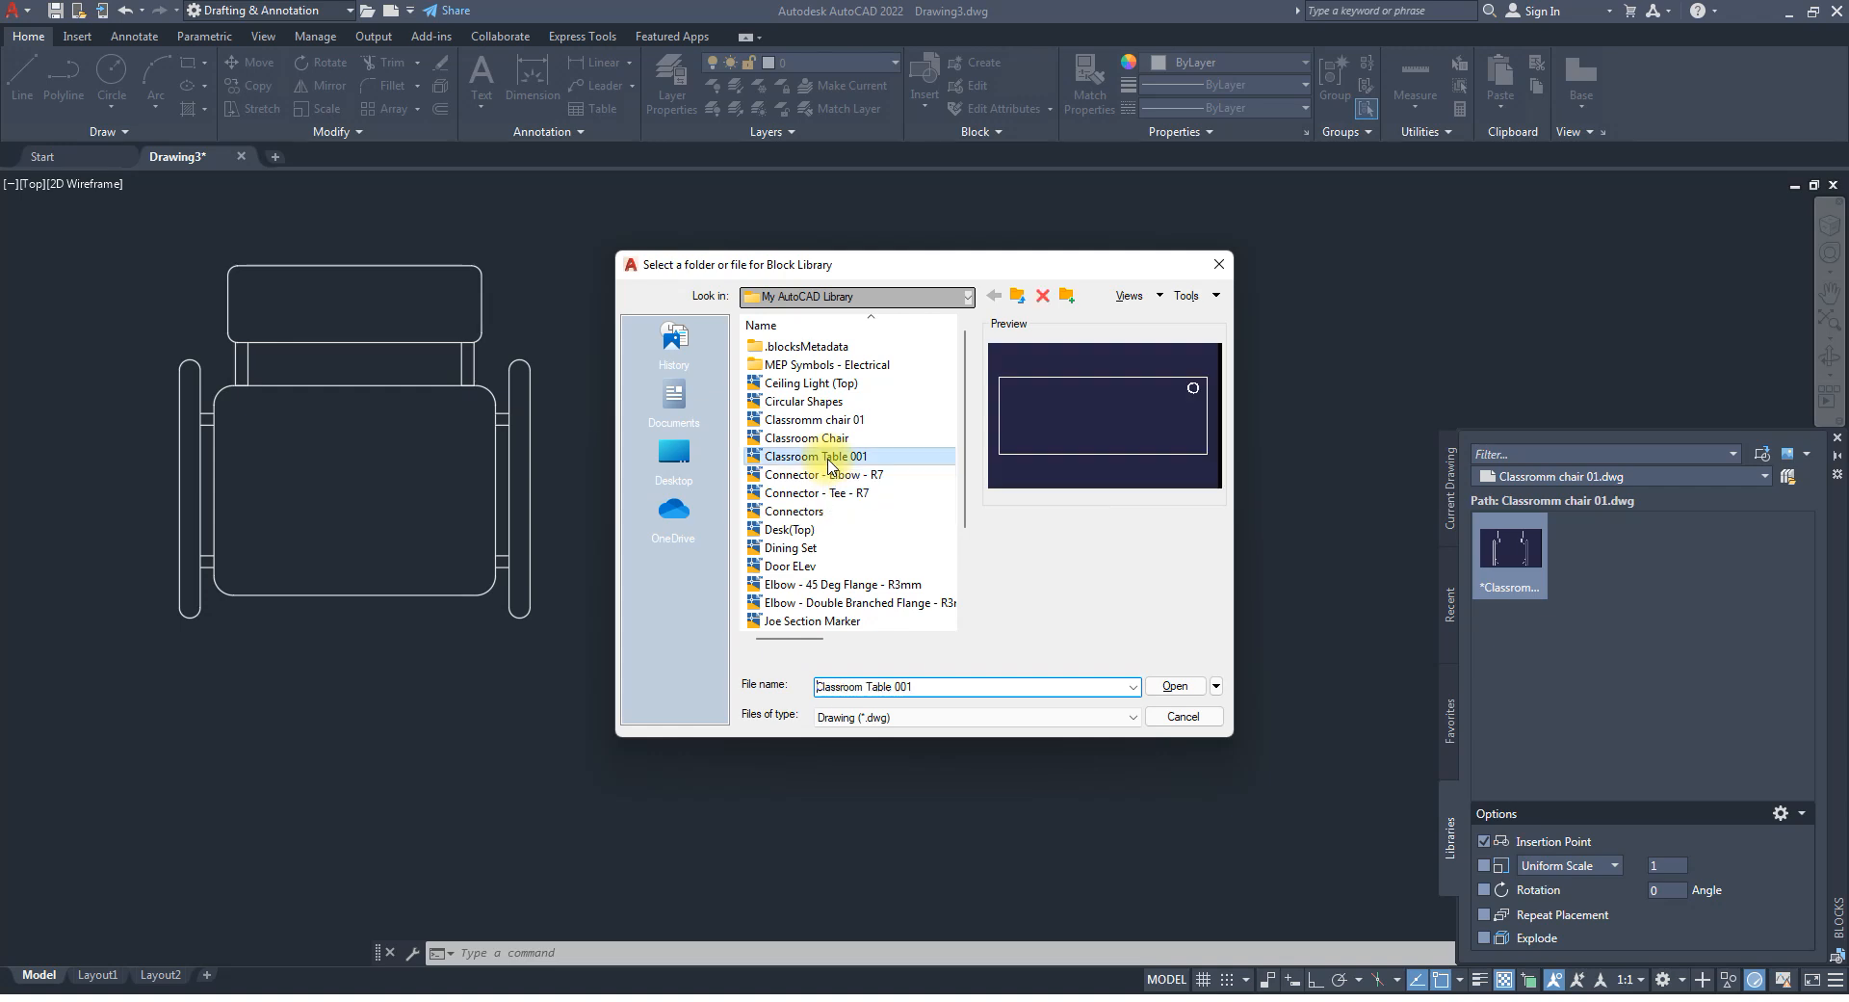
{"action": "left_click", "coordinate": [1175, 685]}
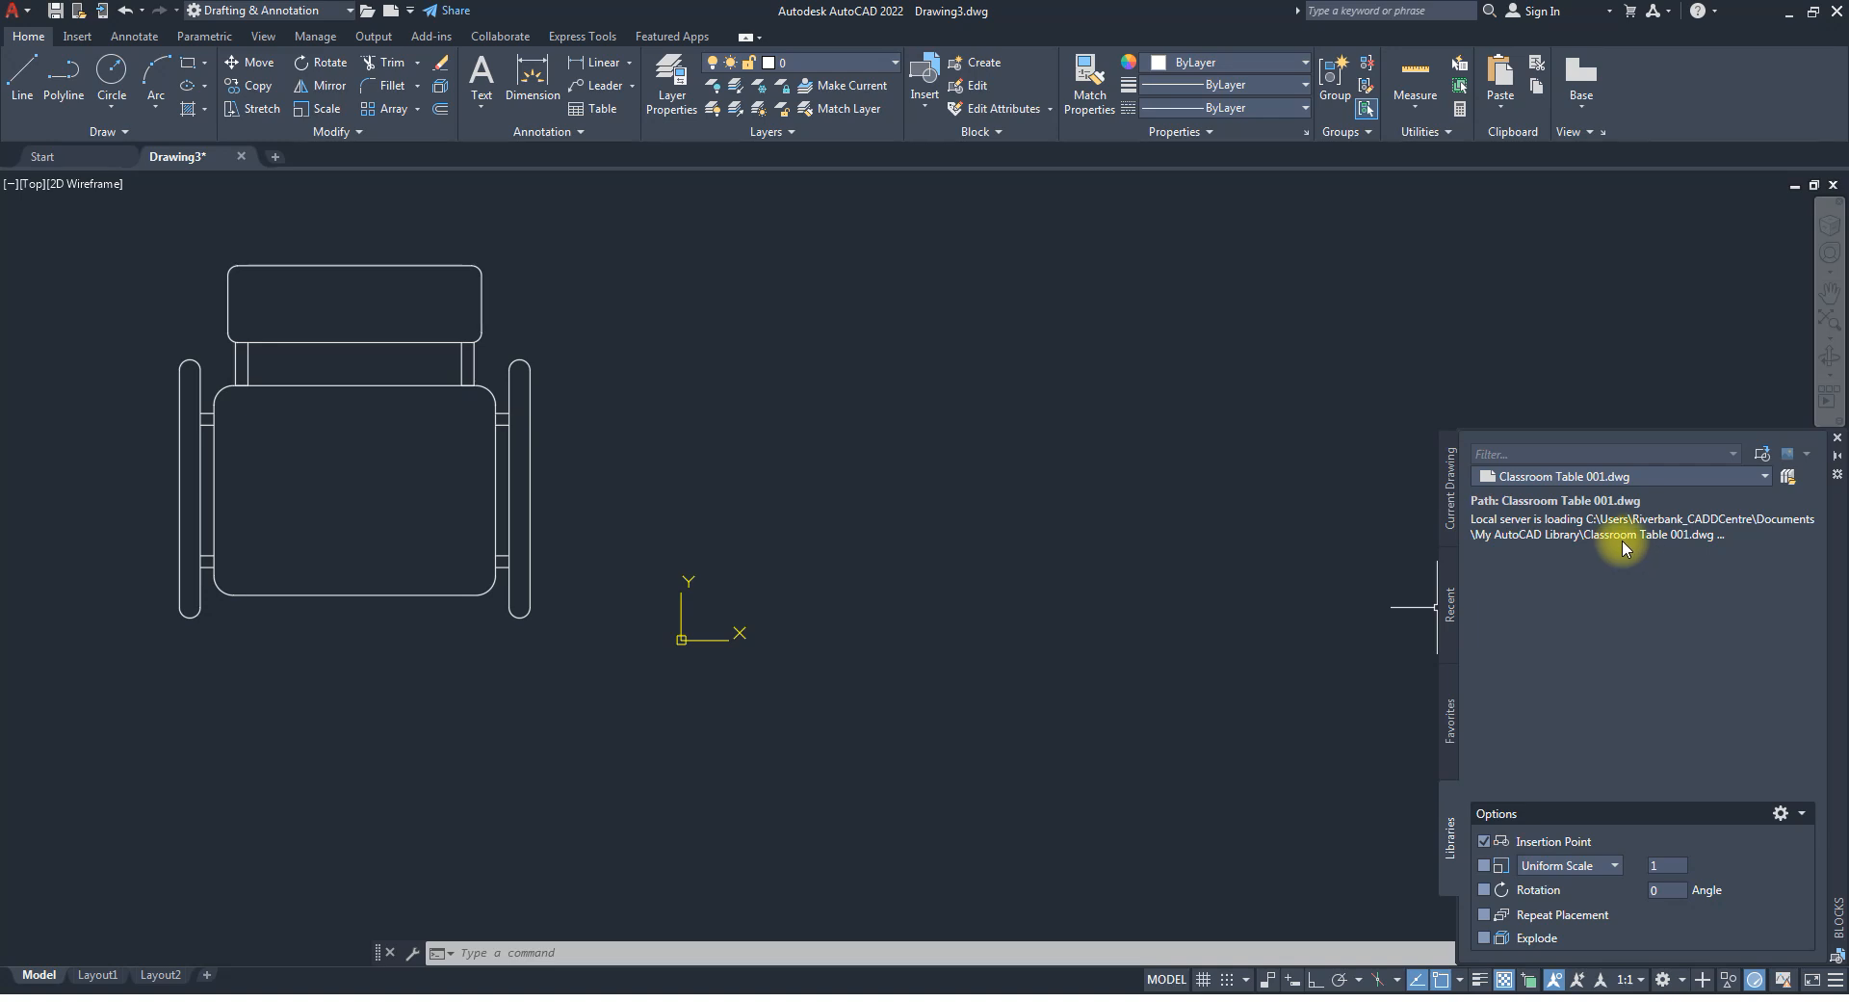
{"action": "left_click", "coordinate": [855, 493]}
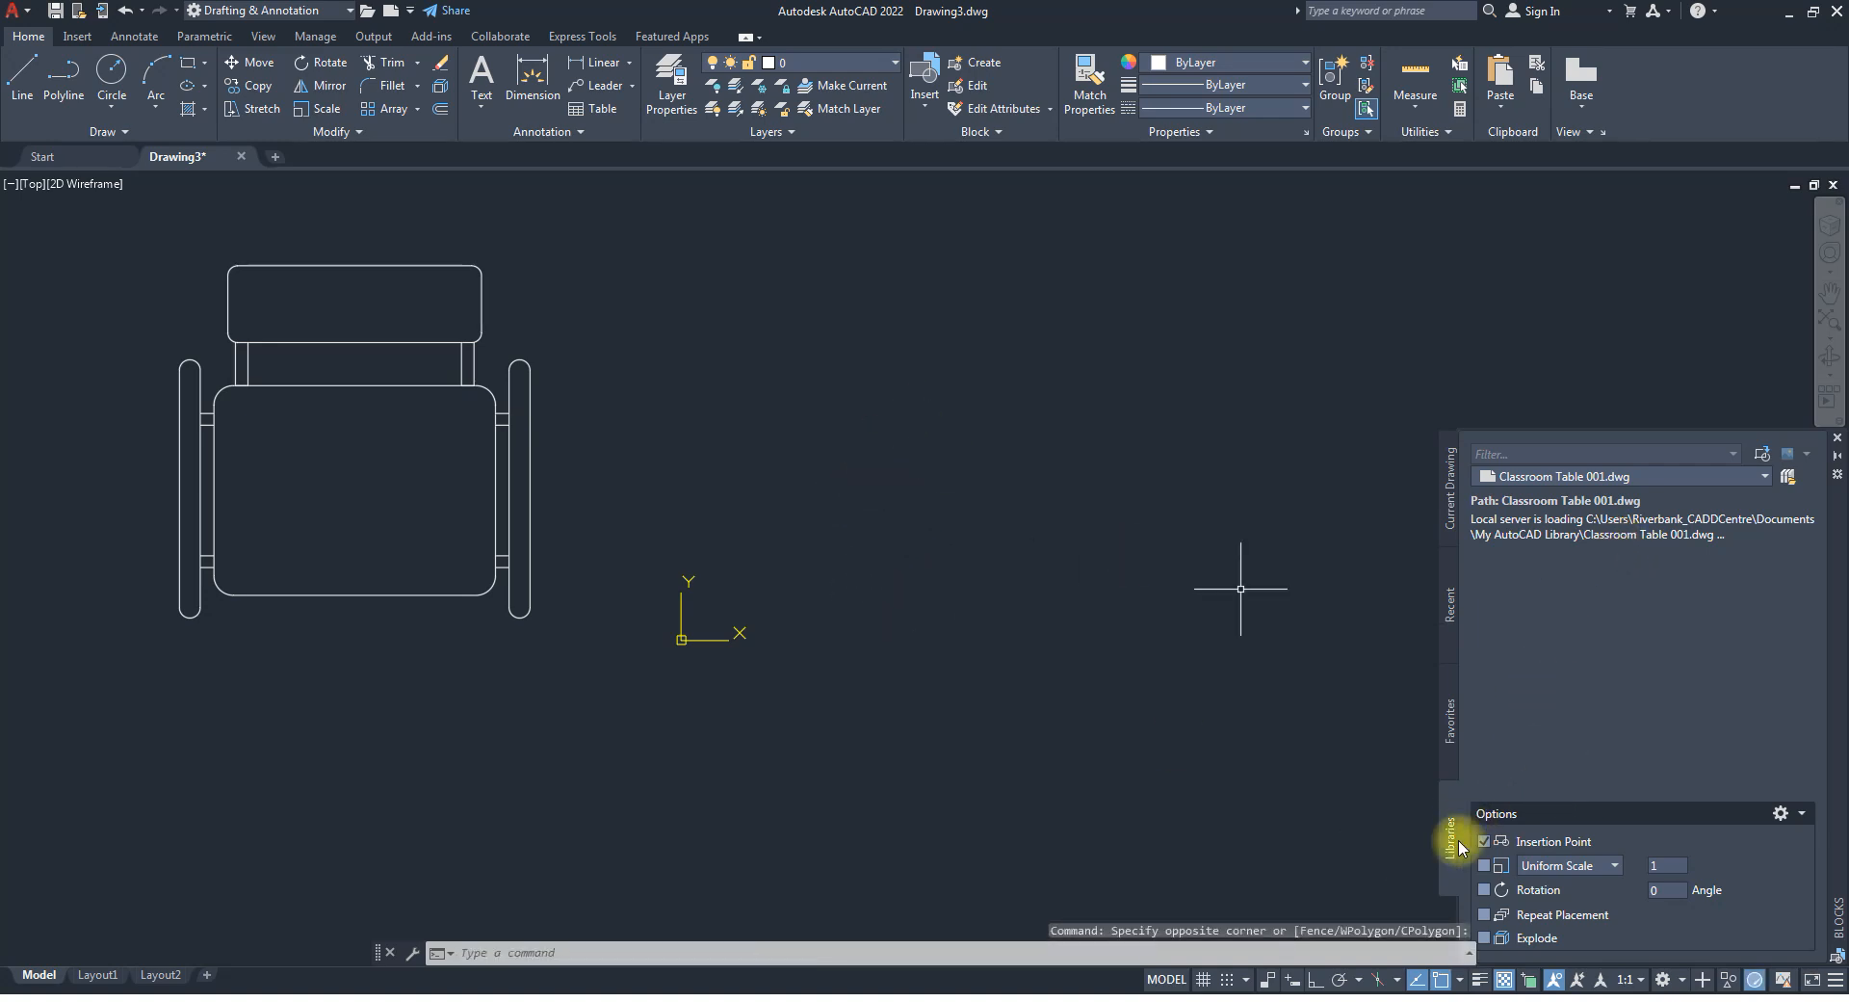
Look through the favorite, recent, current-drawing and library block lists and the available library files.
{"action": "left_click", "coordinate": [1450, 723]}
{"action": "left_click", "coordinate": [1450, 605]}
{"action": "left_click", "coordinate": [1457, 525]}
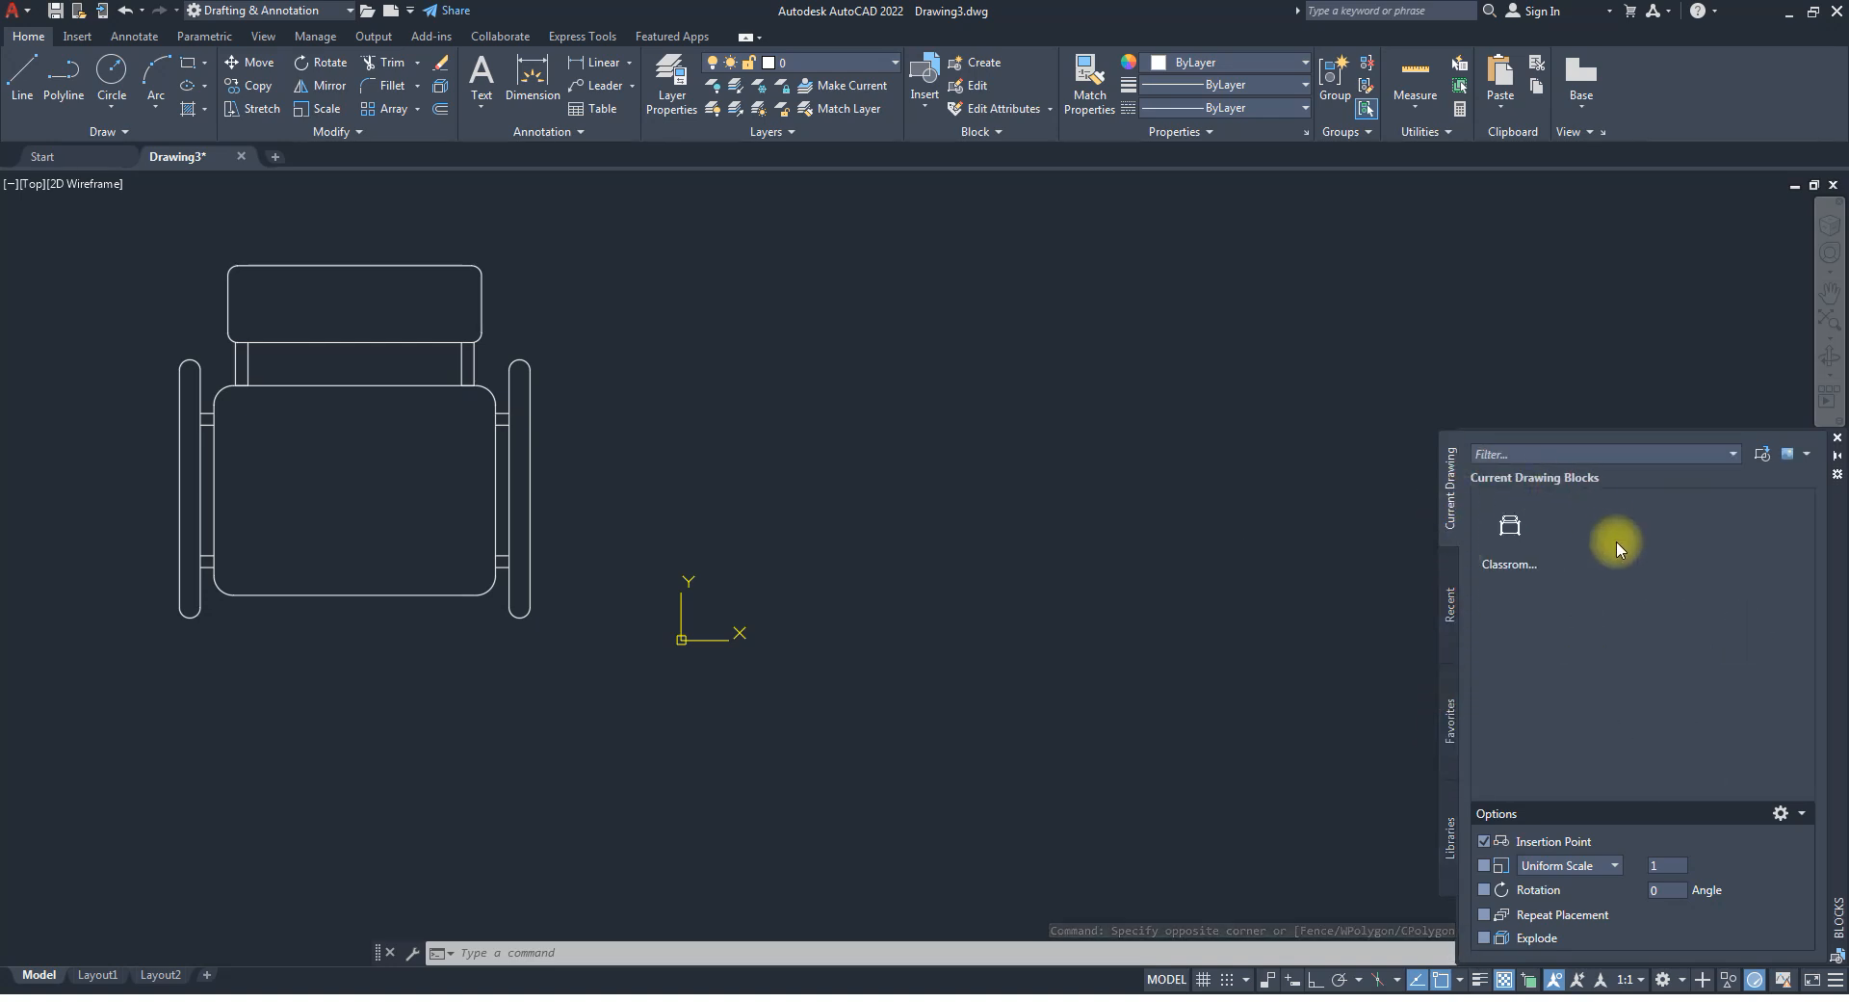
{"action": "left_click", "coordinate": [1143, 586]}
{"action": "left_click", "coordinate": [998, 595]}
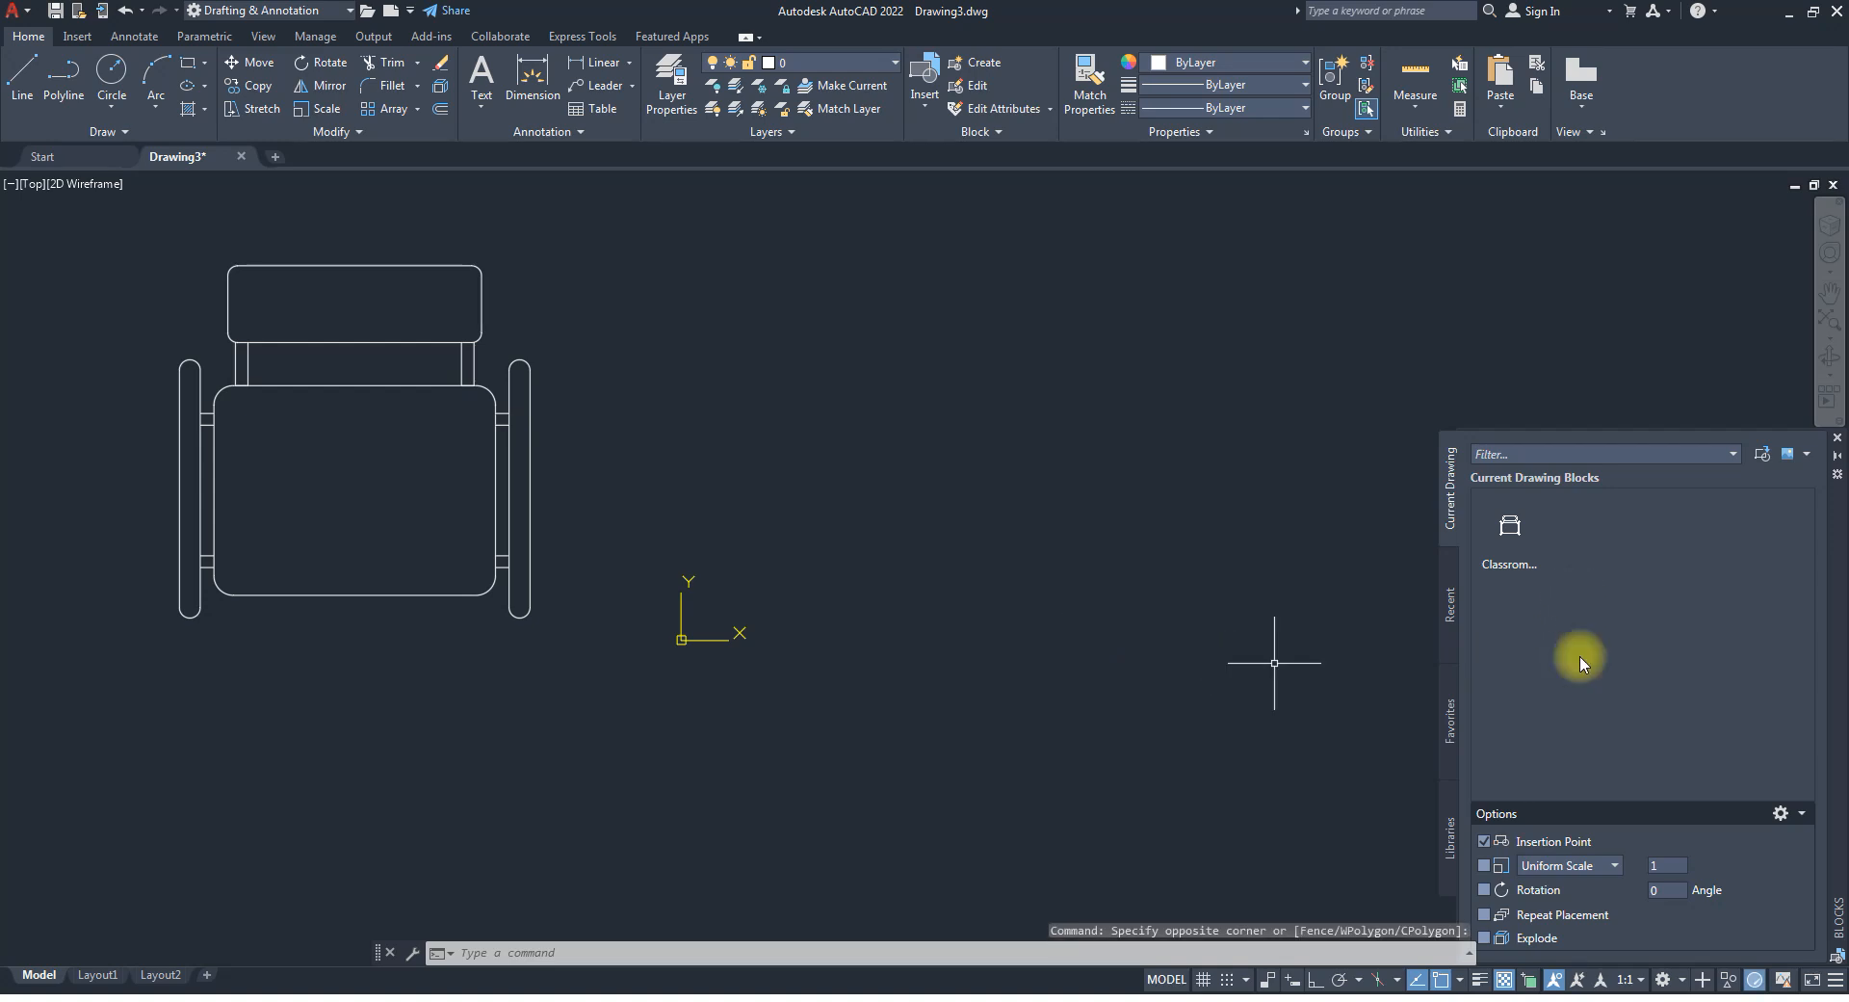
{"action": "left_click", "coordinate": [1450, 836]}
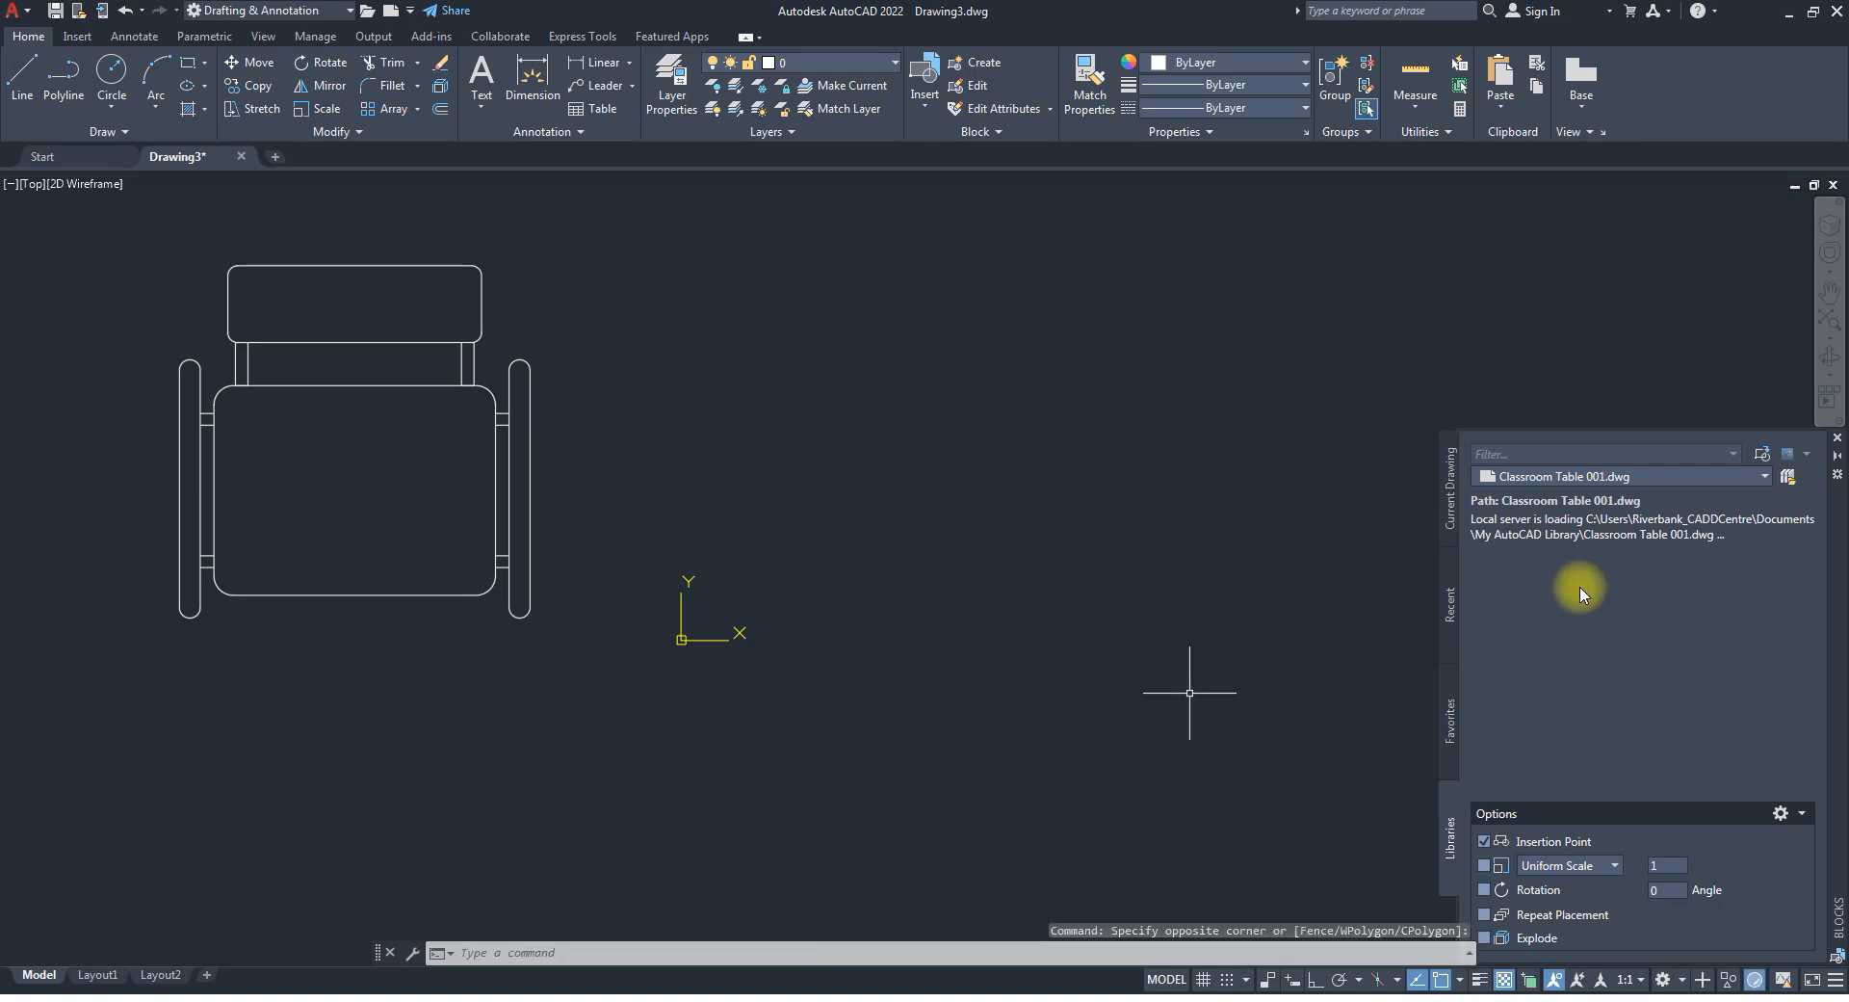
{"action": "left_click", "coordinate": [1447, 703]}
{"action": "left_click", "coordinate": [1448, 598]}
{"action": "left_click", "coordinate": [1448, 488]}
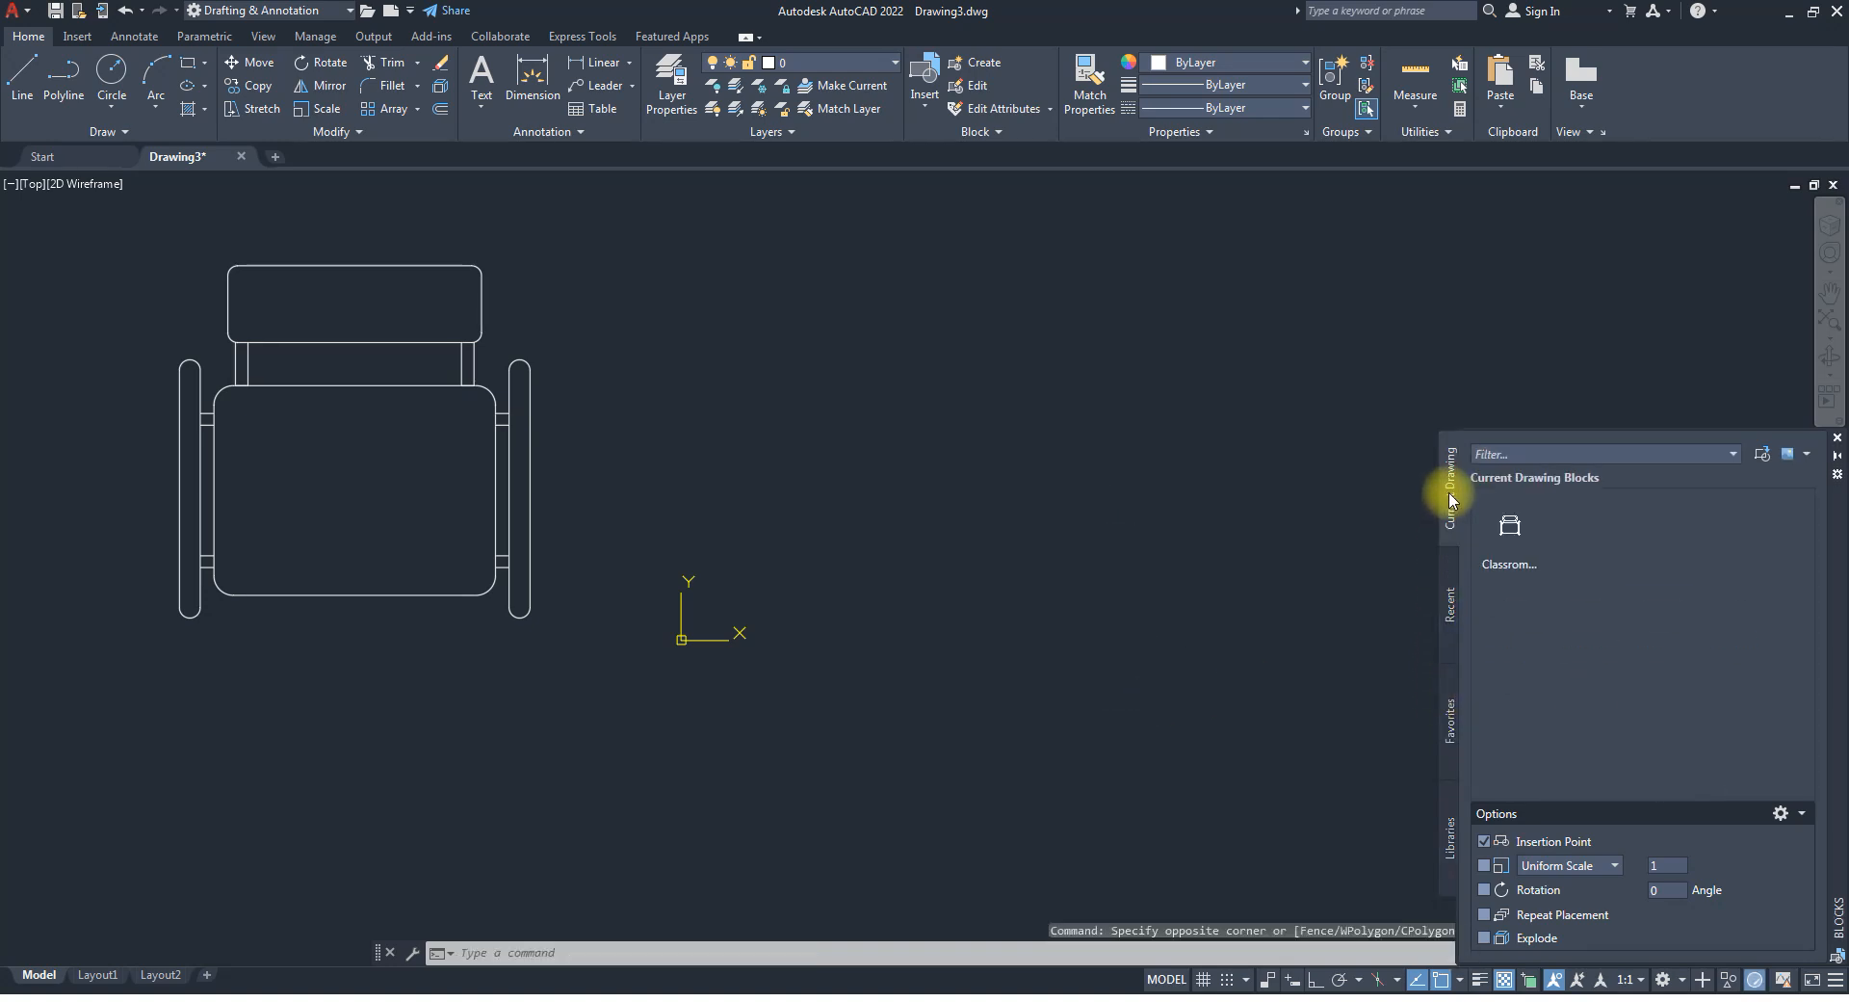
{"action": "left_click", "coordinate": [1449, 836]}
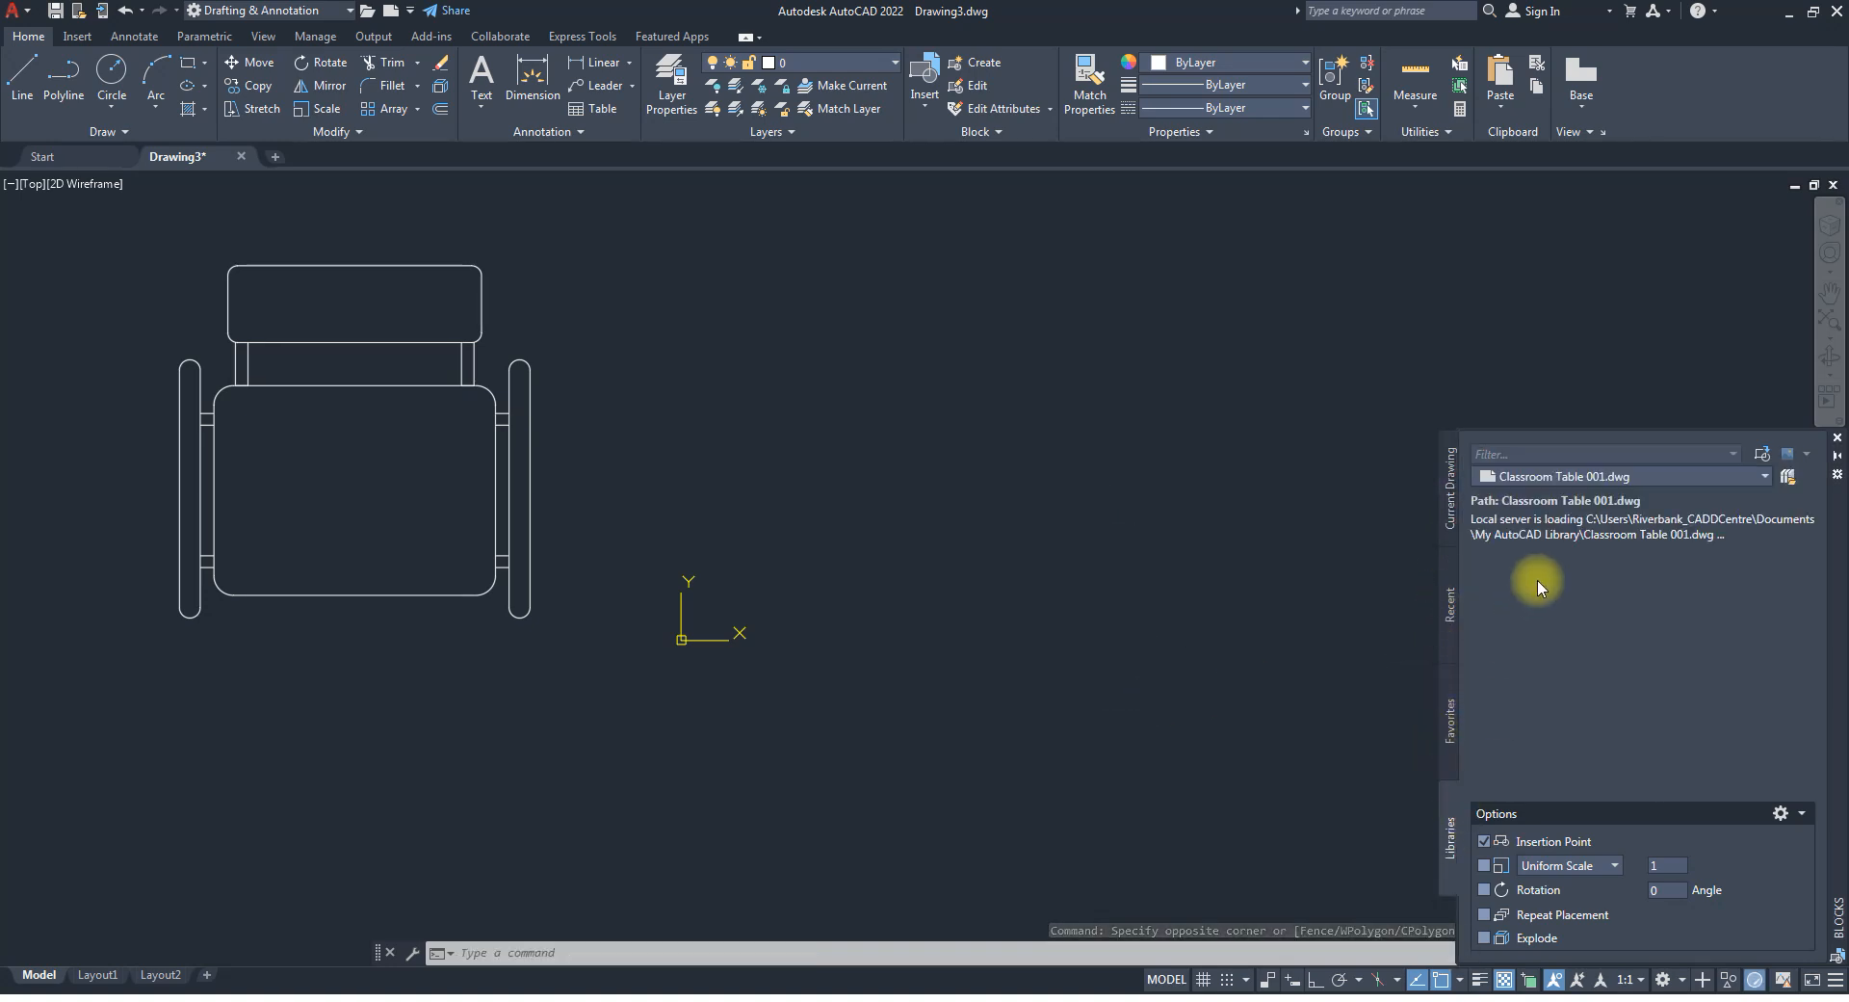
{"action": "left_click", "coordinate": [1671, 477]}
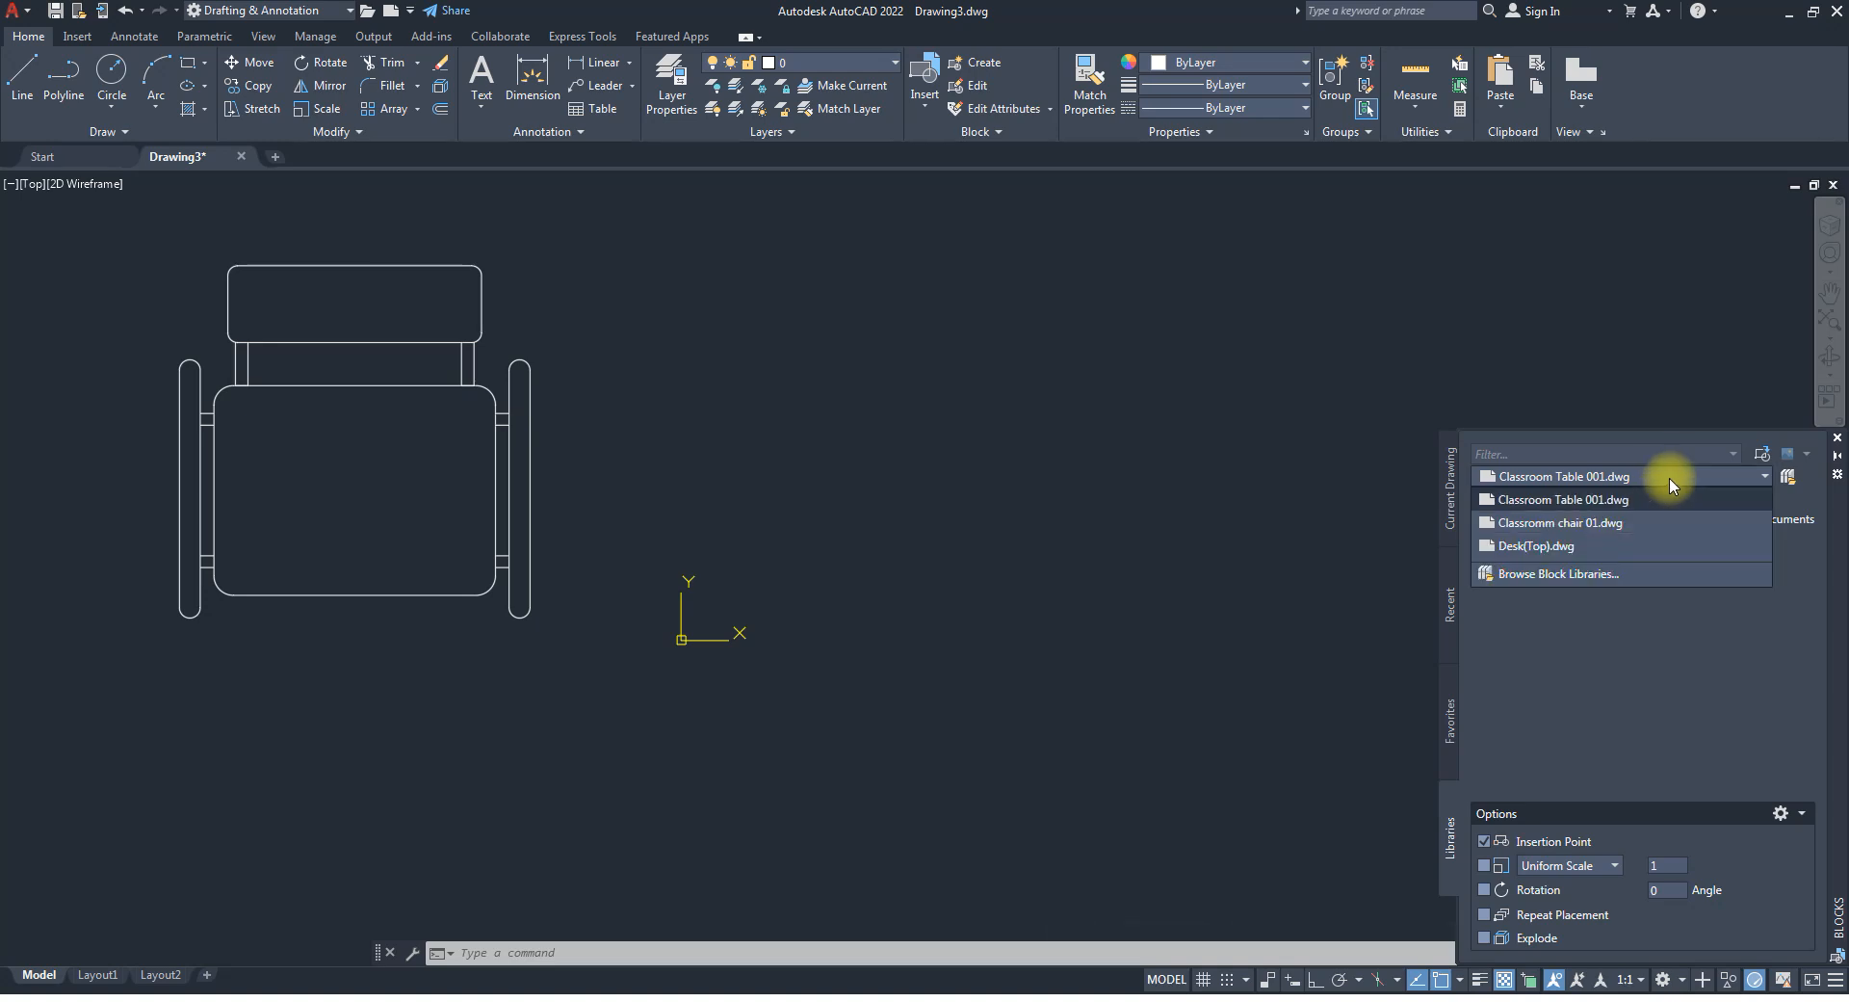
{"action": "left_click", "coordinate": [1648, 693]}
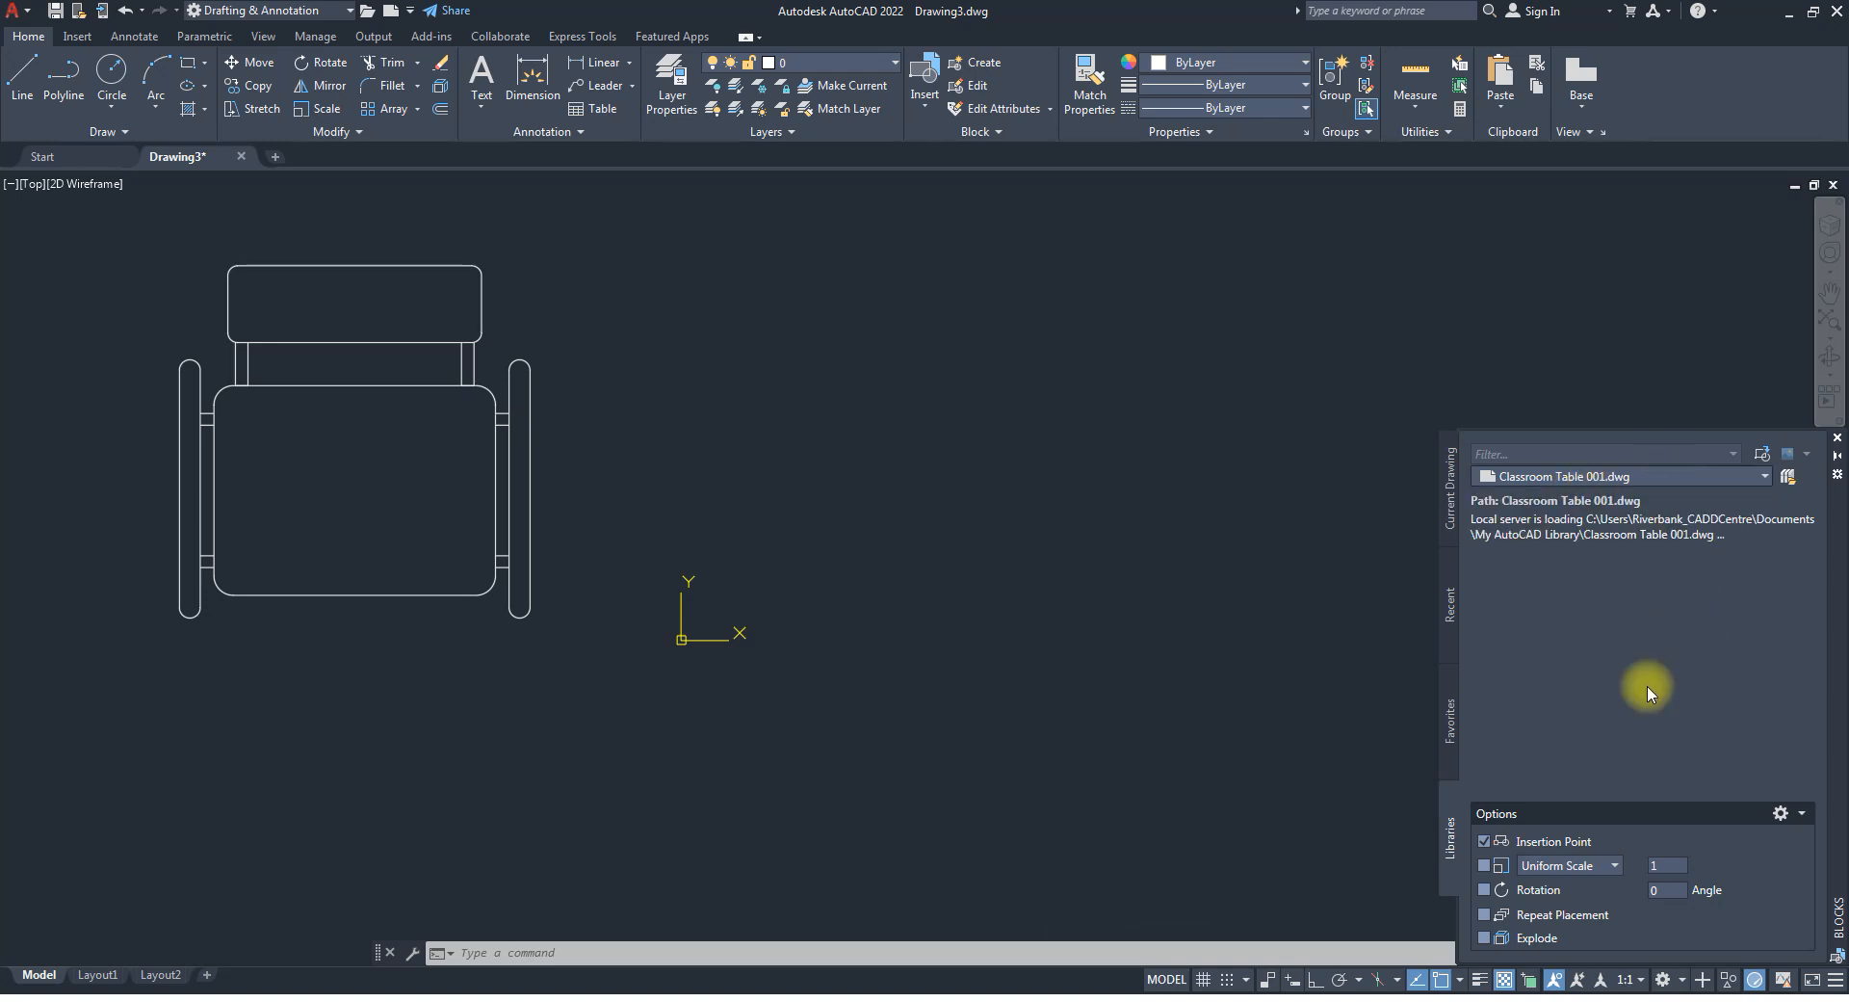
{"action": "left_click", "coordinate": [1658, 866]}
{"action": "left_click", "coordinate": [1644, 891]}
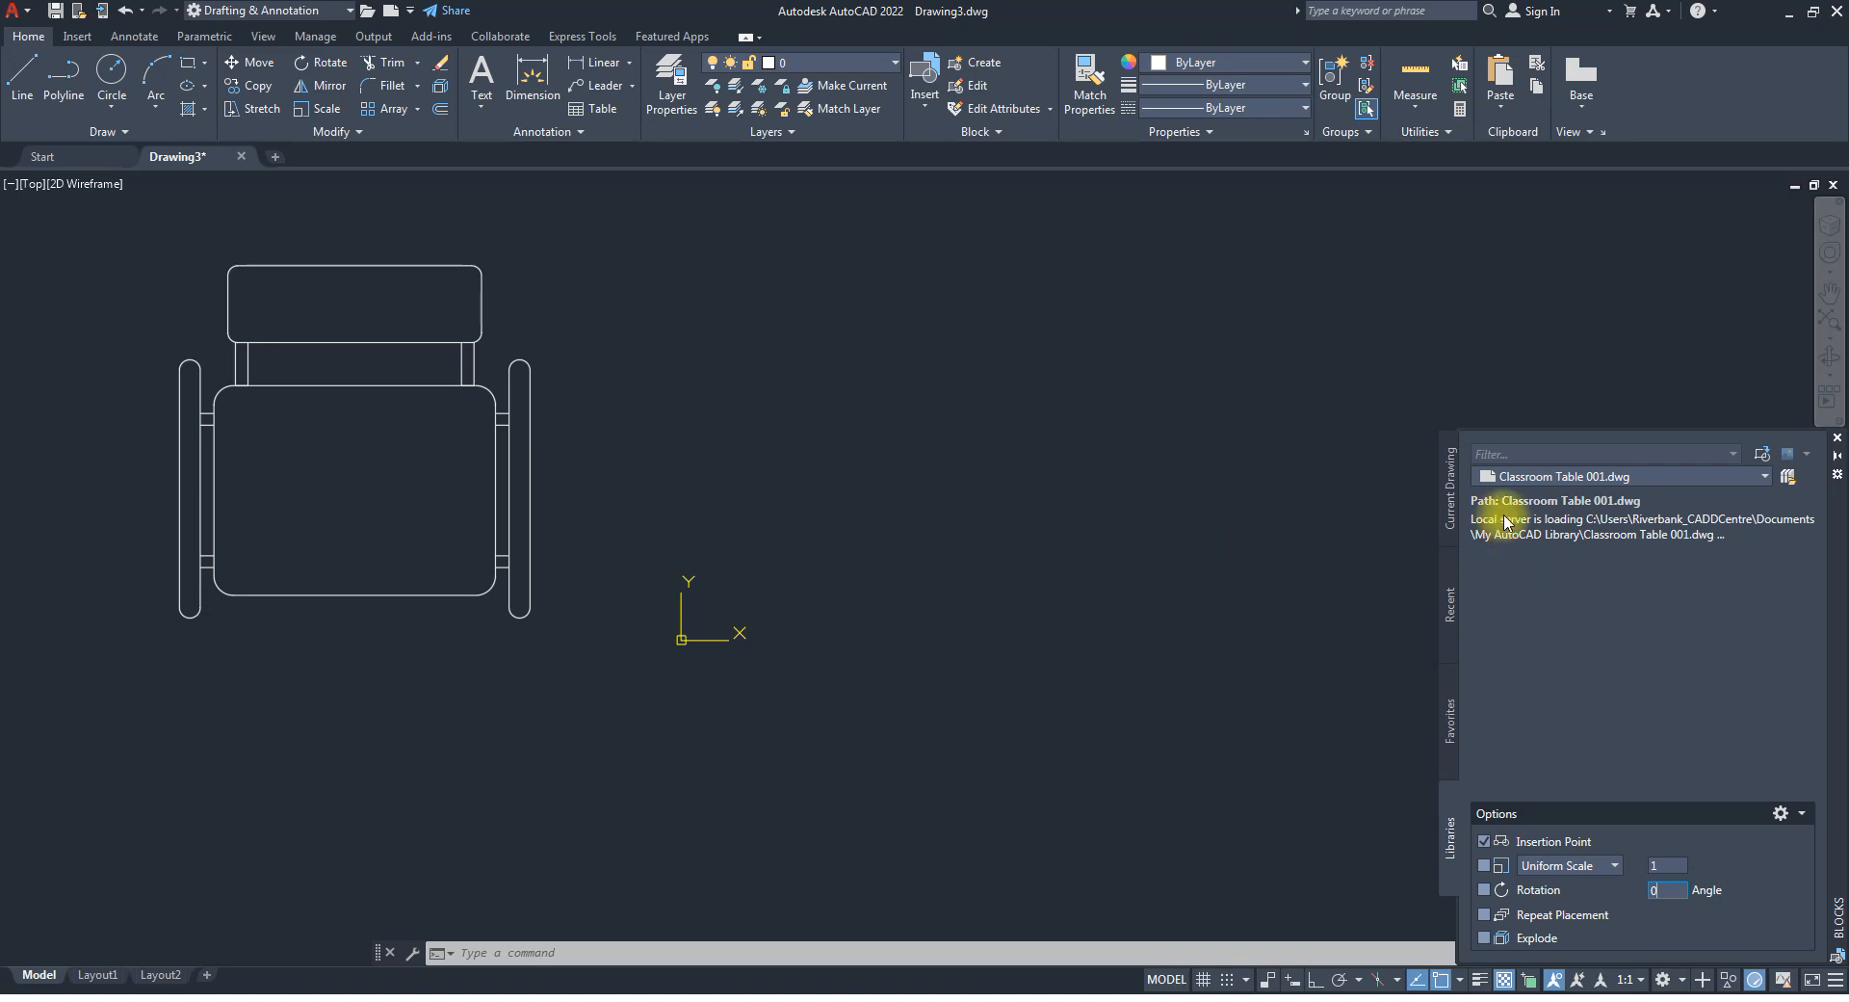
{"action": "left_click", "coordinate": [1666, 864]}
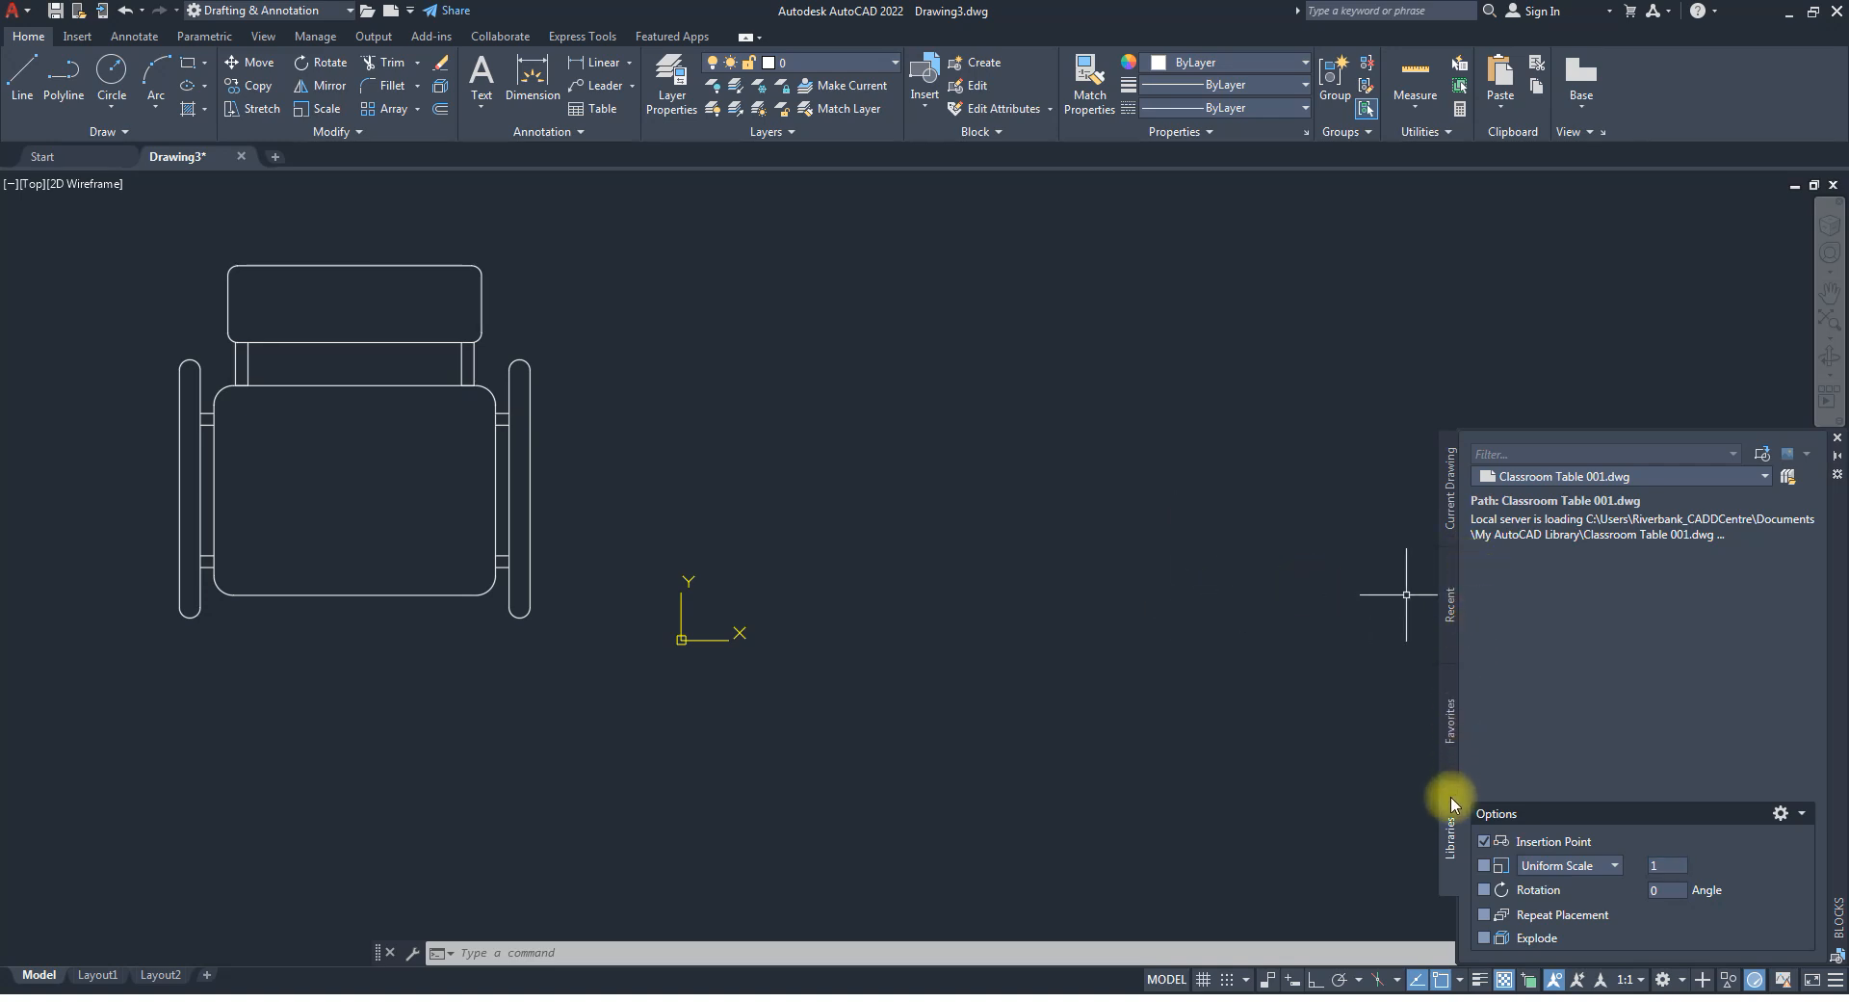
{"action": "left_click", "coordinate": [1450, 491]}
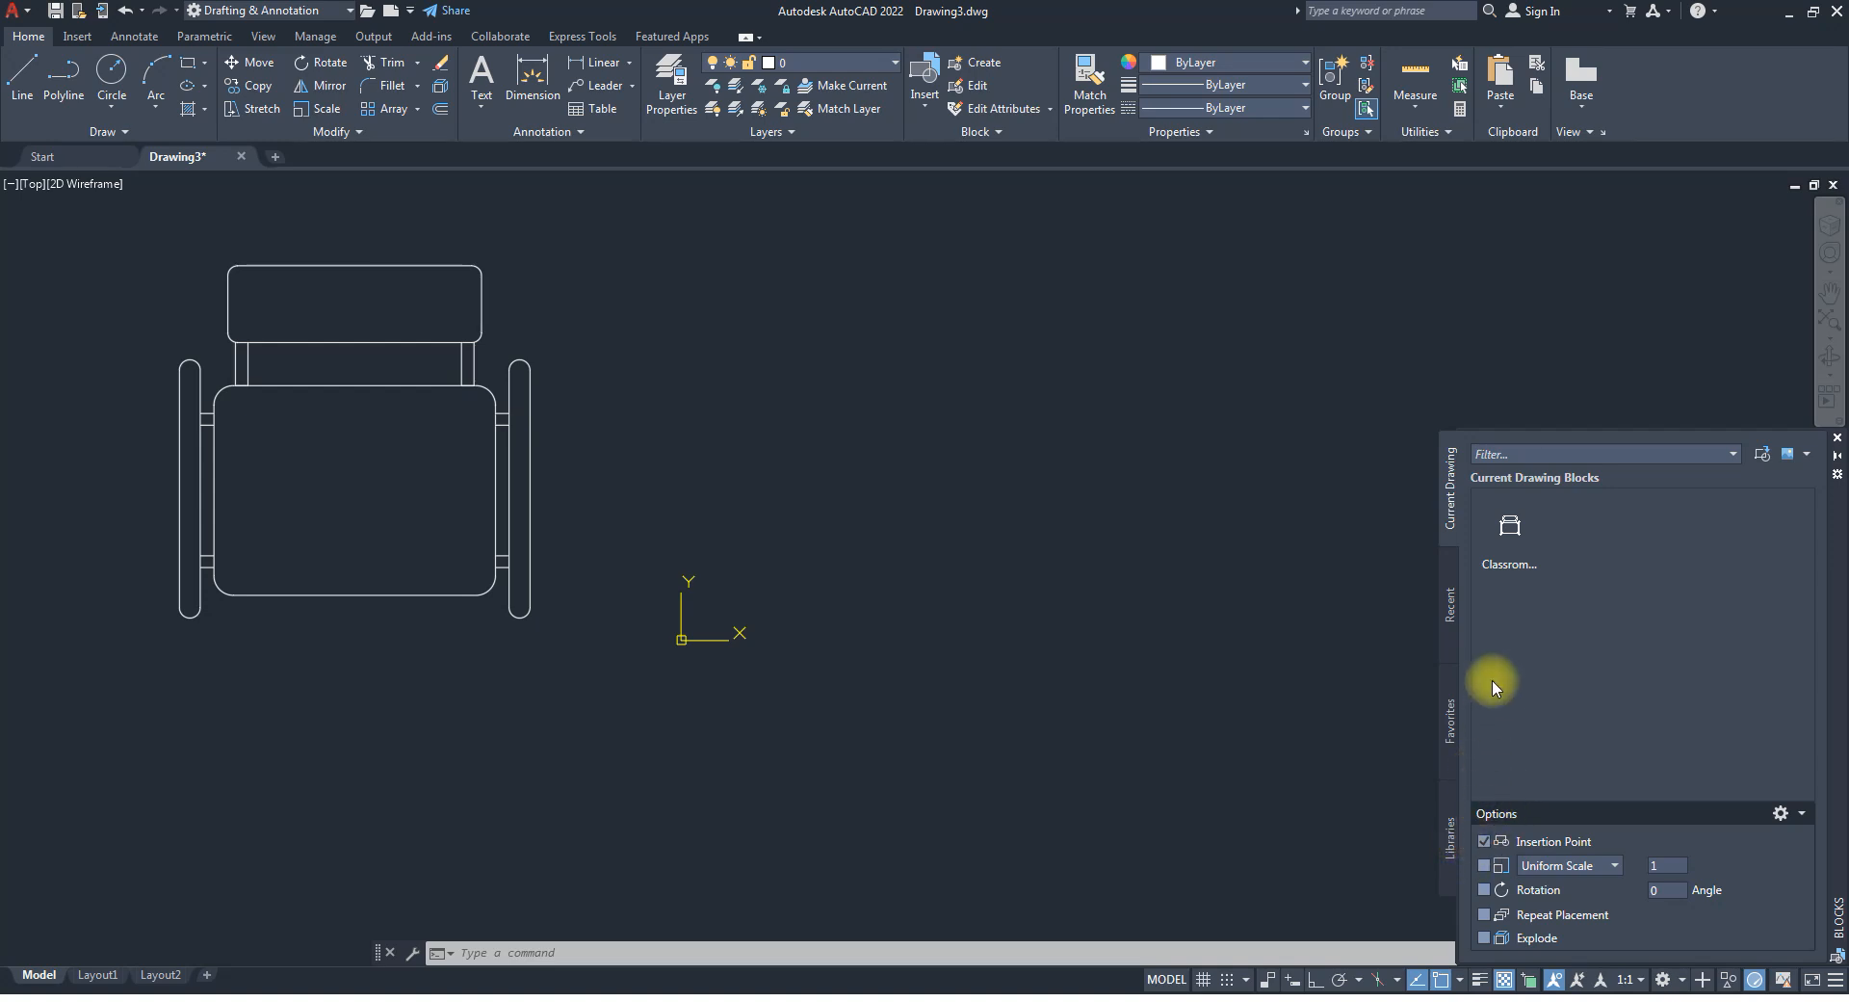
Insert the table block from the Classroom Table 001.dwg library to the right of the chair, beside the origin.
{"action": "left_click", "coordinate": [1448, 827]}
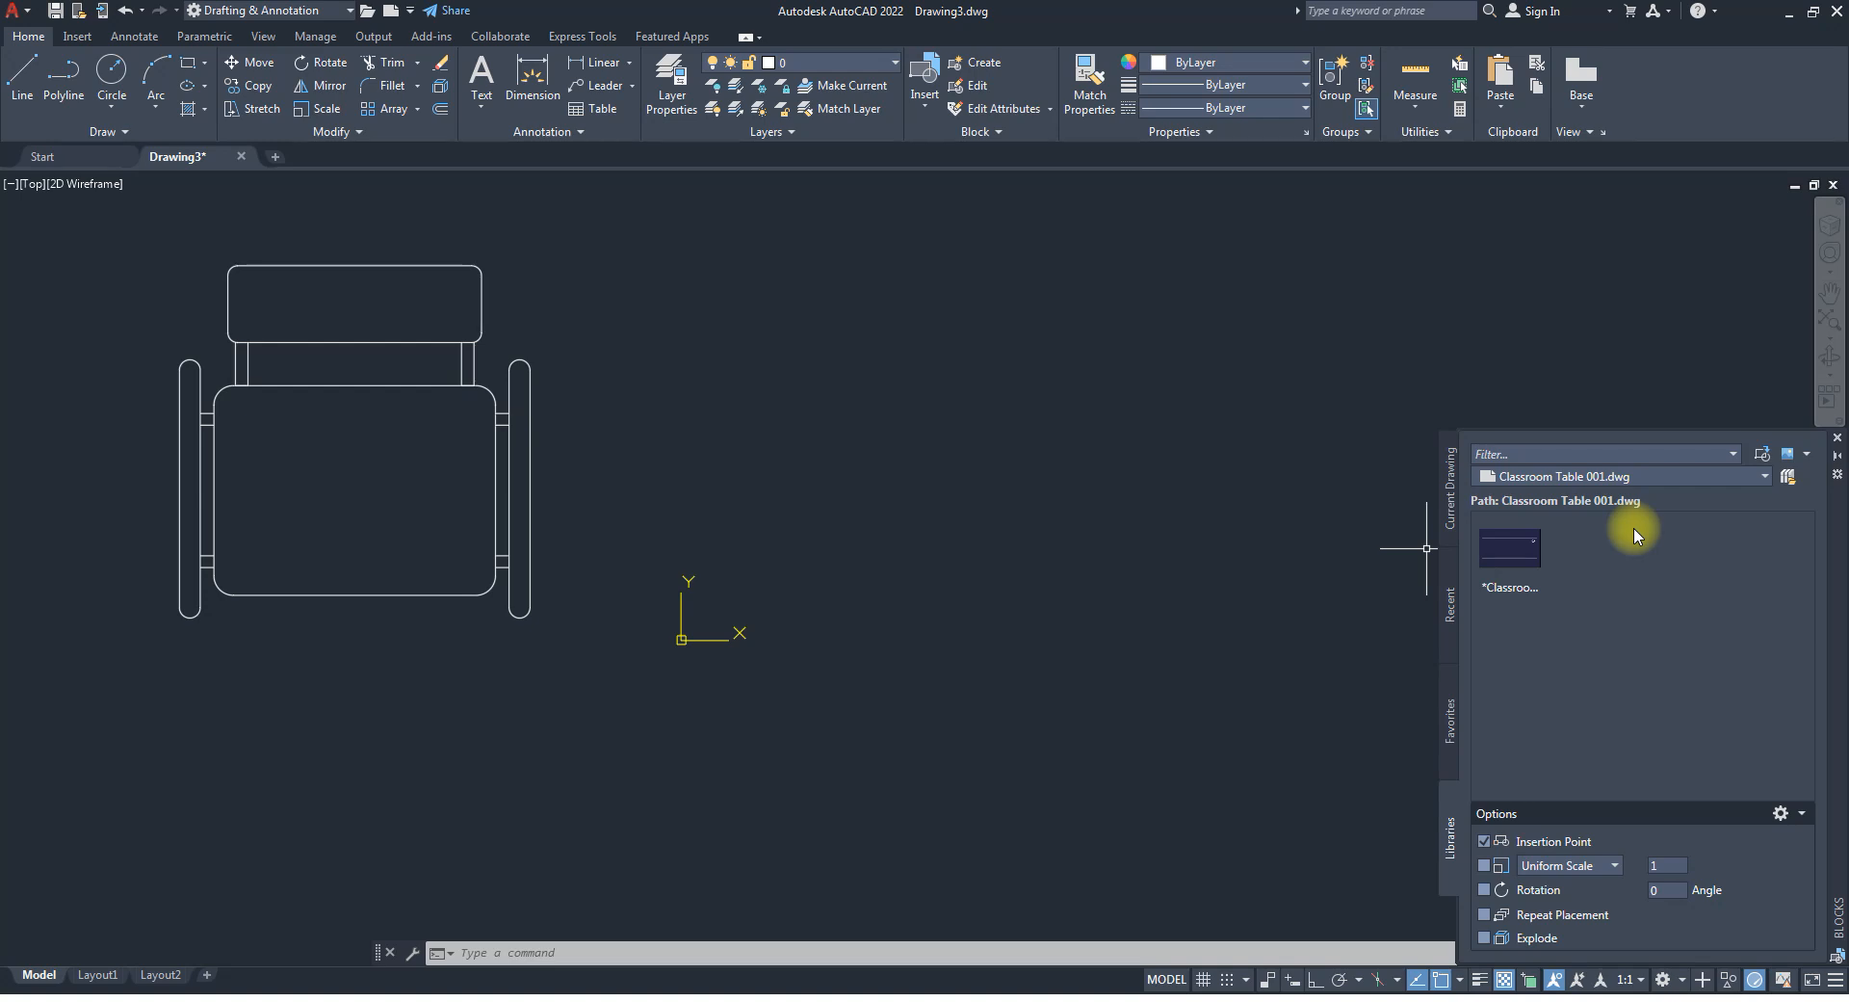
{"action": "left_click", "coordinate": [1502, 551]}
{"action": "scroll", "coordinate": [531, 661], "scroll_direction": "down", "scroll_amount": 3}
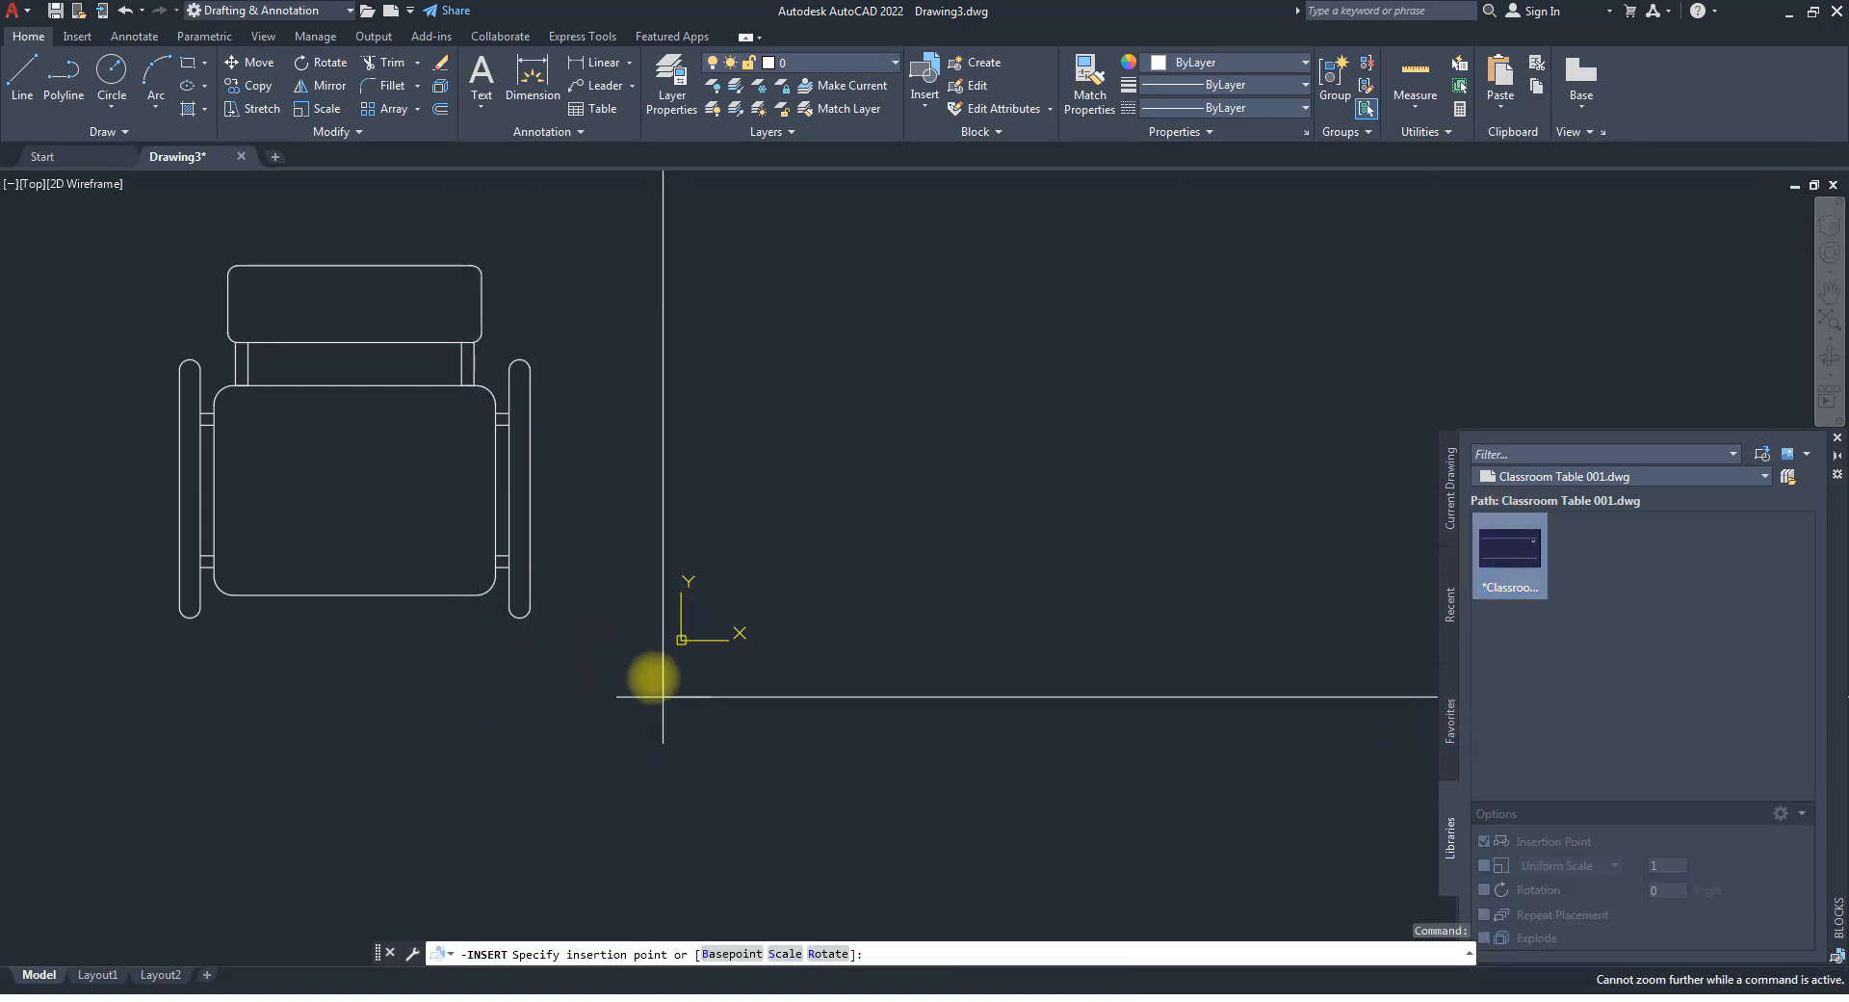
{"action": "left_click", "coordinate": [750, 646]}
{"action": "scroll", "coordinate": [664, 674], "scroll_direction": "down", "scroll_amount": 7}
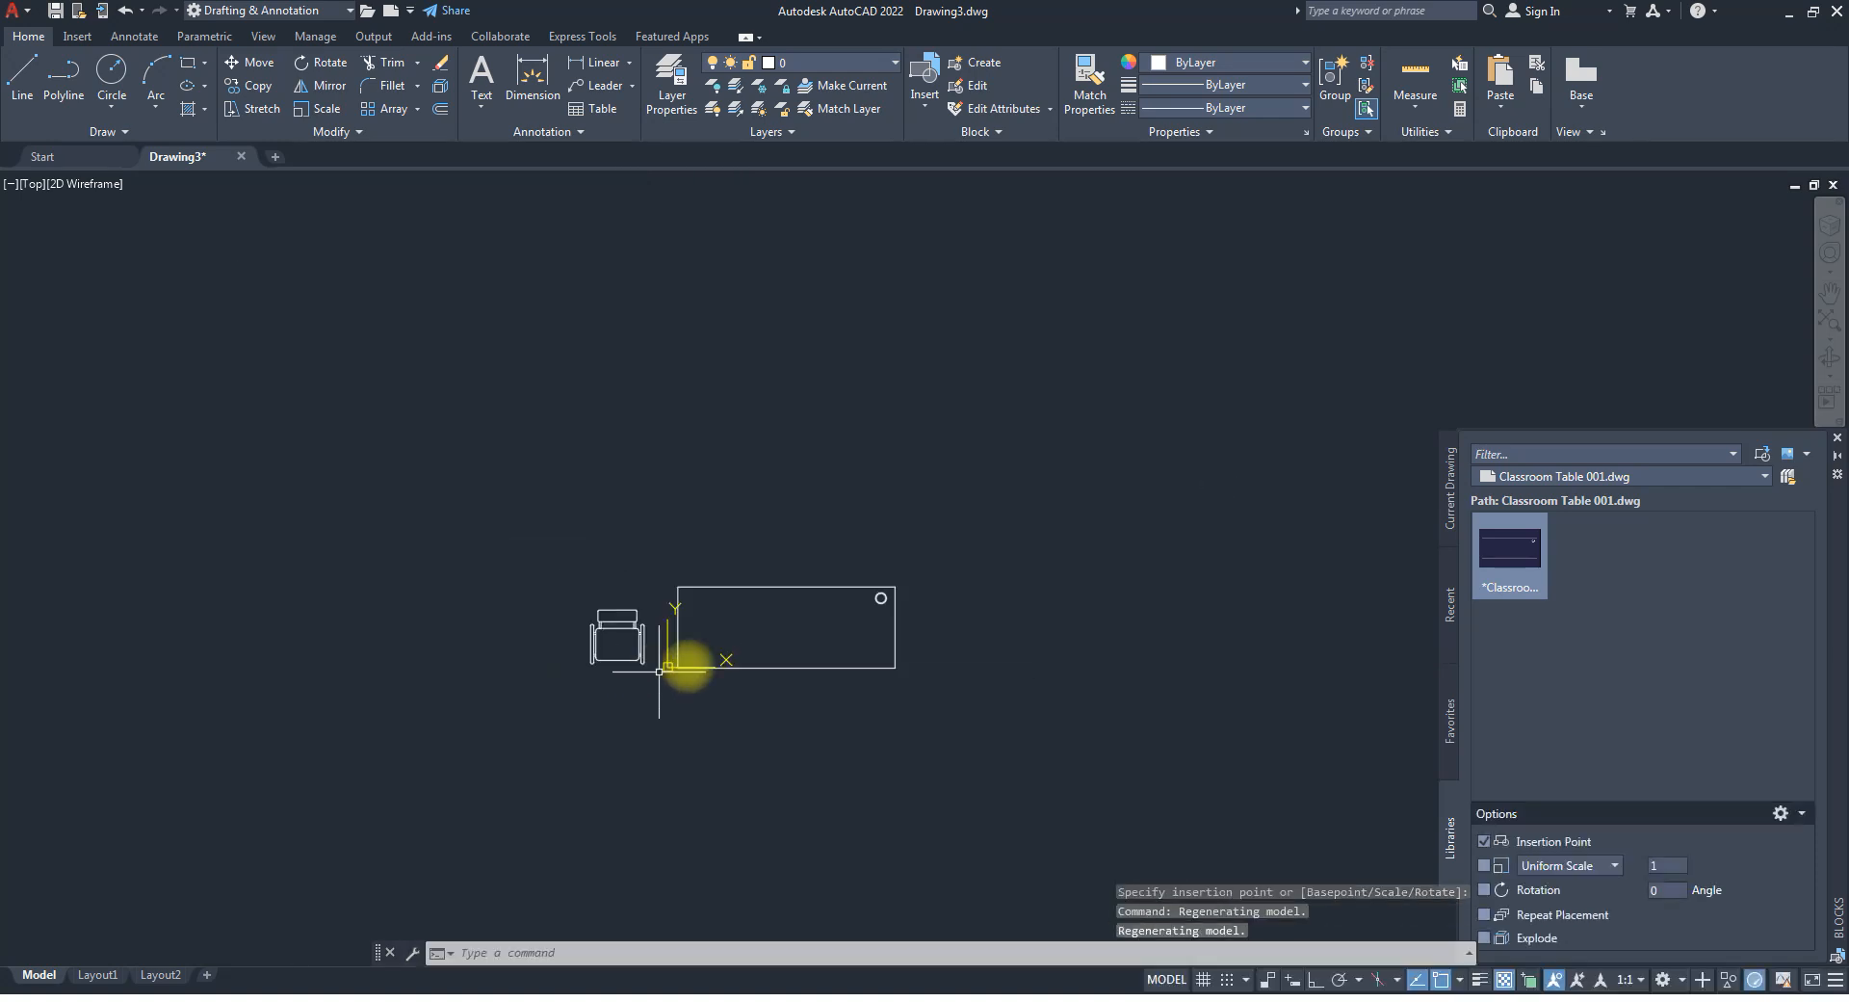
{"action": "scroll", "coordinate": [771, 652], "scroll_direction": "up", "scroll_amount": 1}
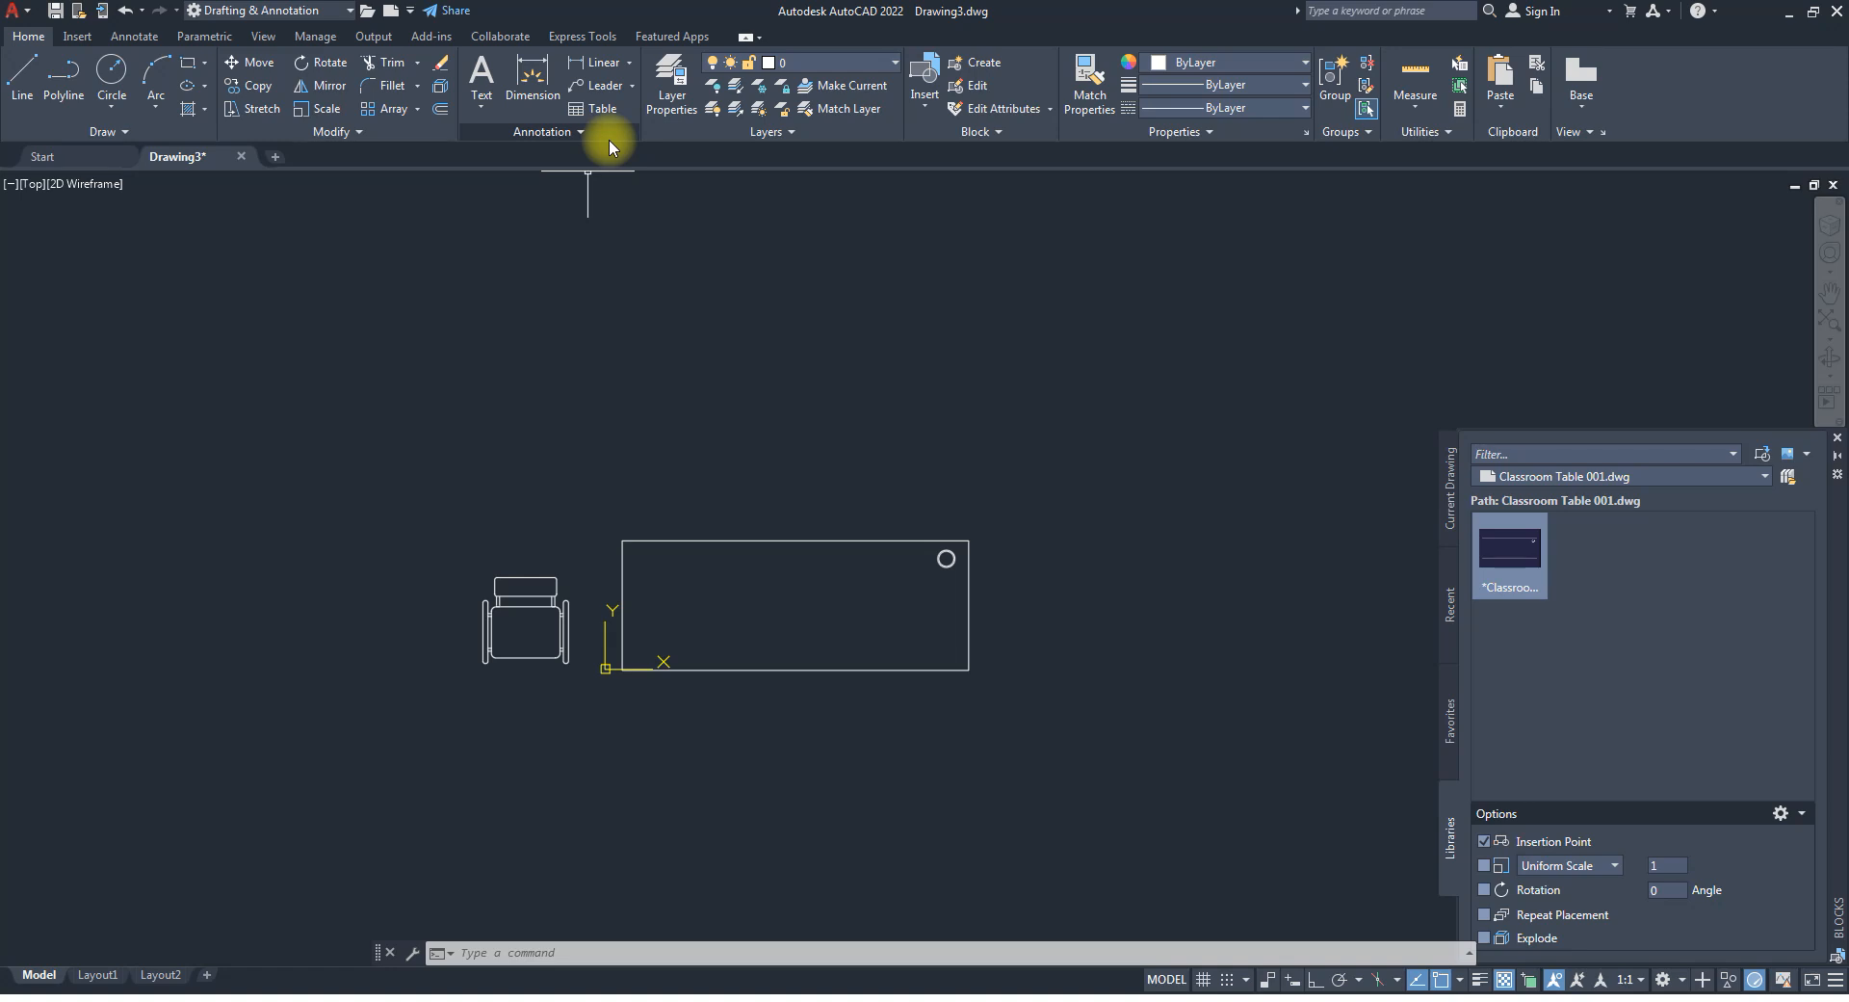
Start writing a block to file with Objects as the source, and pick its base point near the middle of the table.
{"action": "type", "text": "w"}
{"action": "key", "text": "Return"}
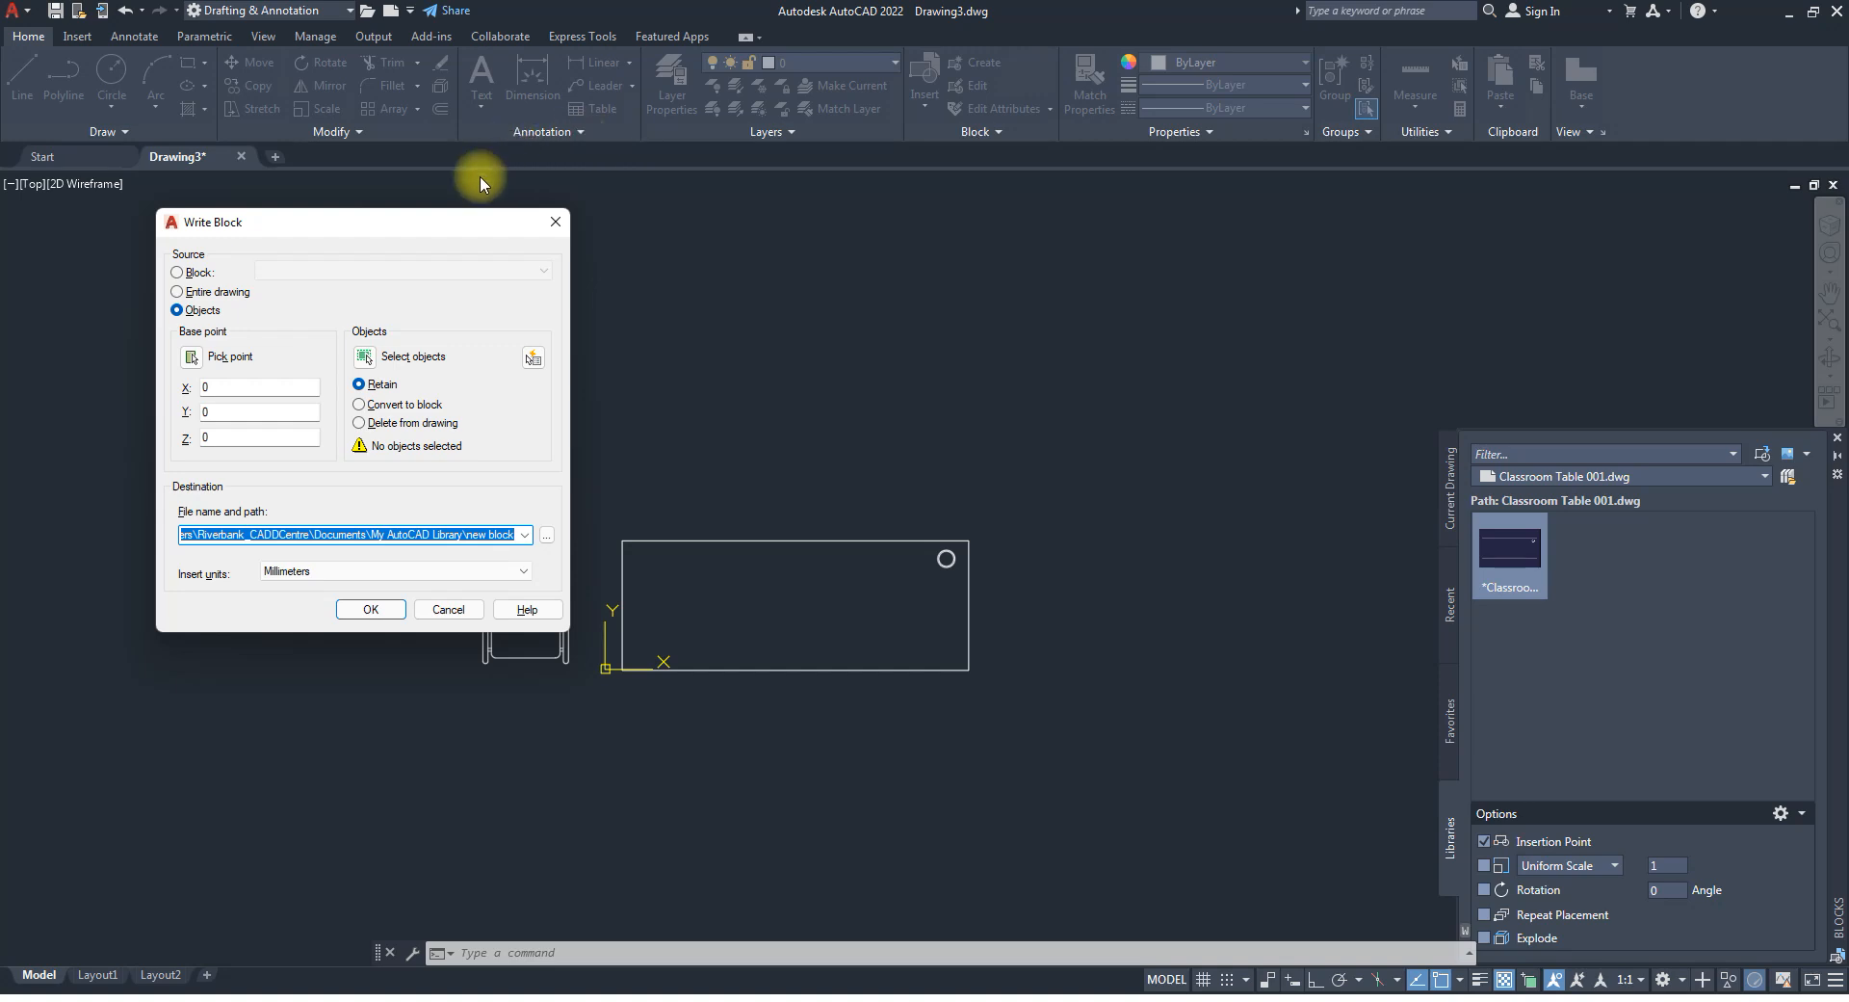
{"action": "left_click", "coordinate": [200, 291]}
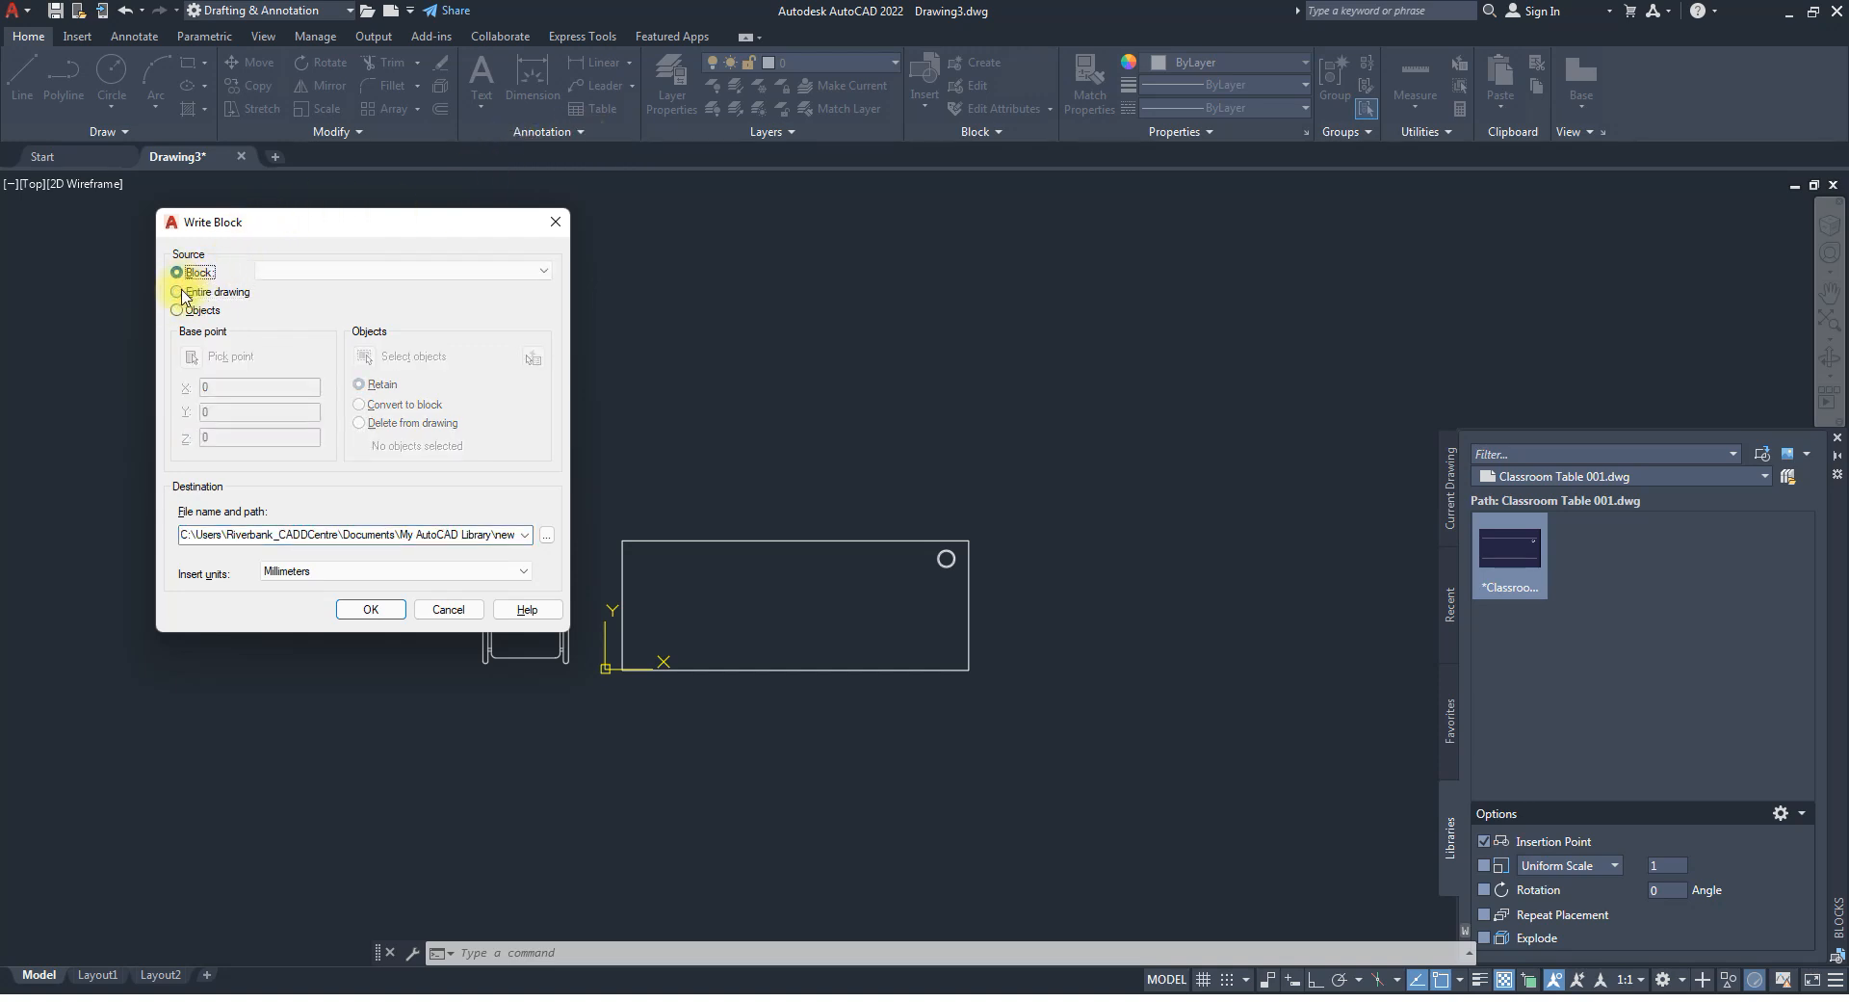
{"action": "left_click", "coordinate": [179, 310]}
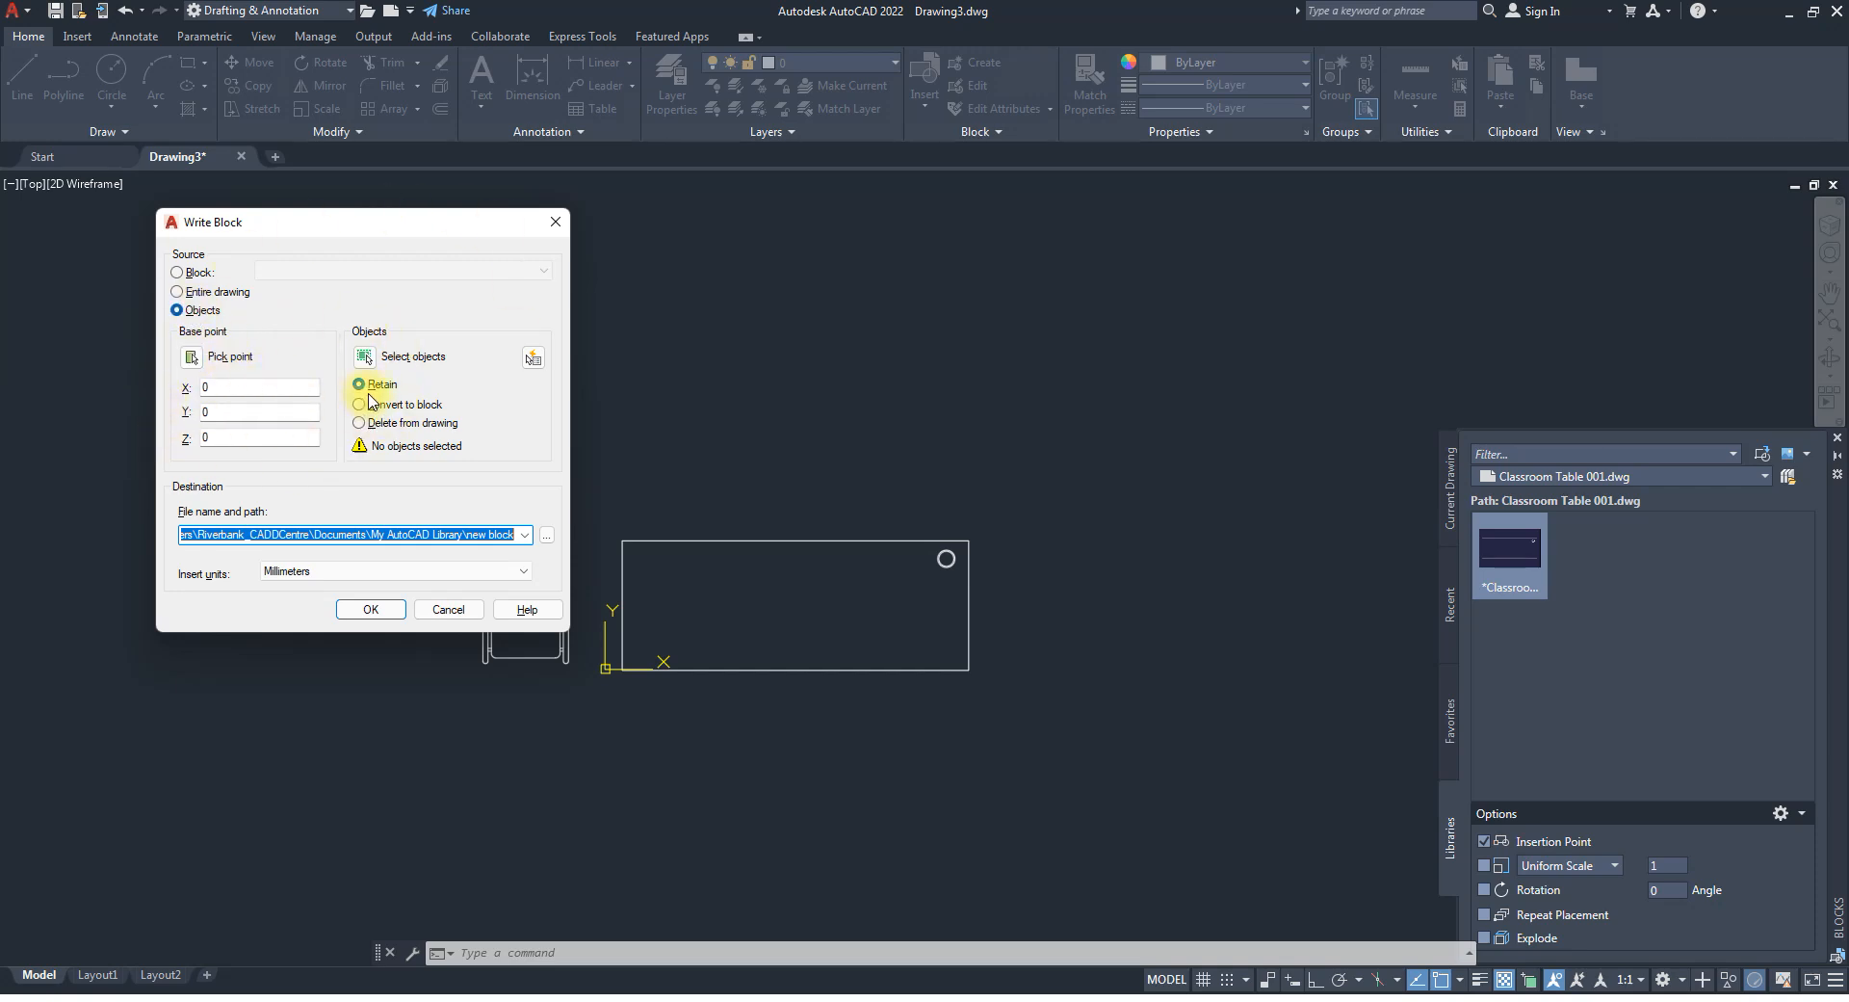
{"action": "left_click", "coordinate": [191, 357]}
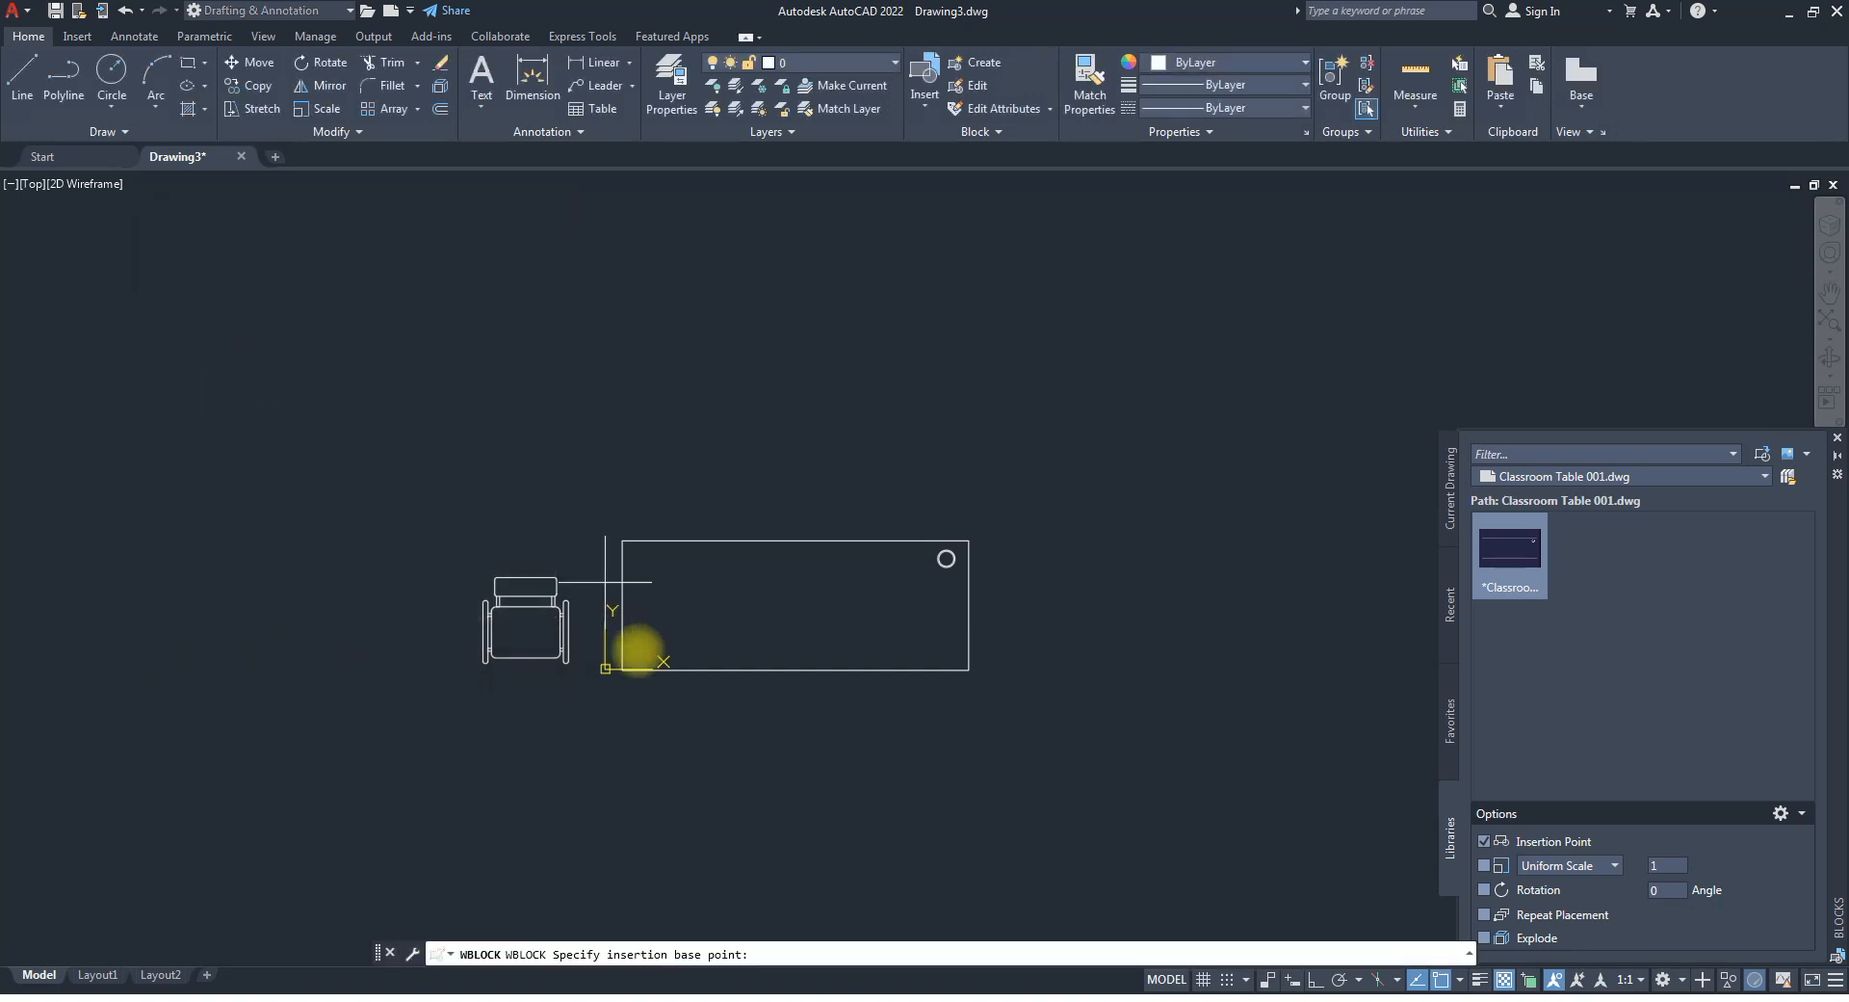
{"action": "left_click", "coordinate": [796, 605]}
Select the whole table, without the chair, as the object for the written block.
{"action": "left_click", "coordinate": [363, 357]}
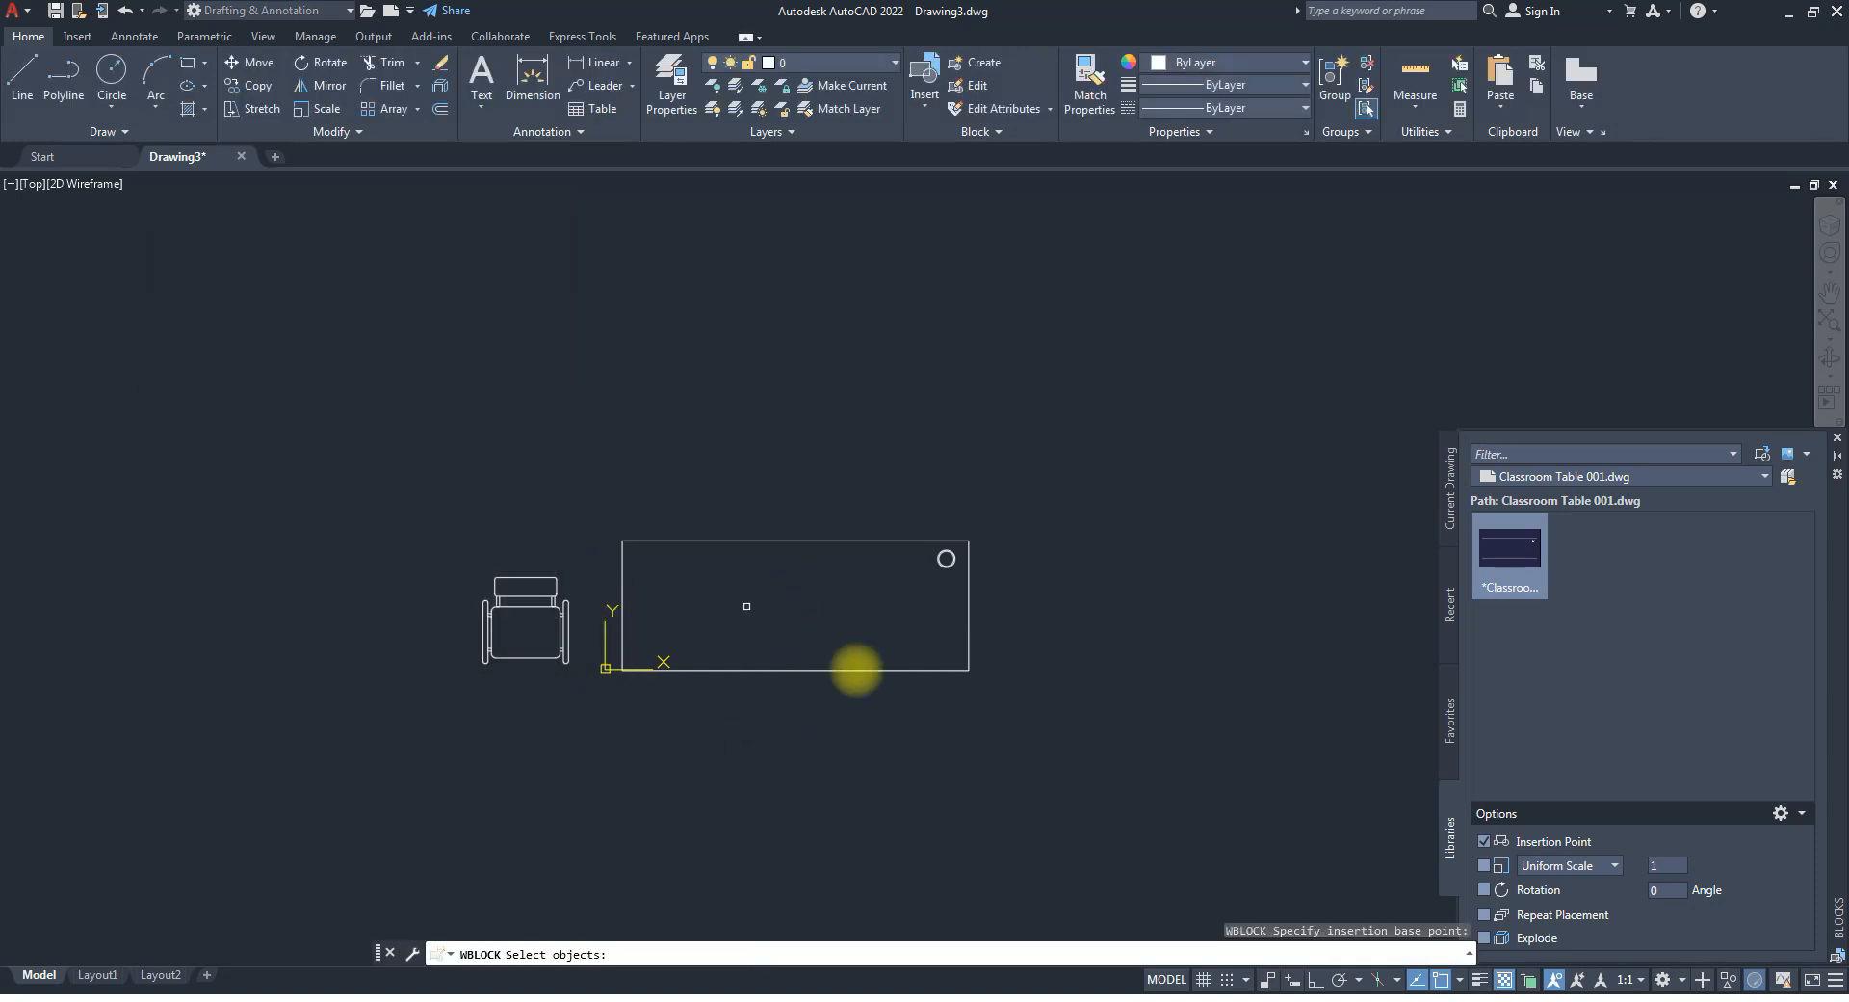
{"action": "left_click", "coordinate": [995, 738]}
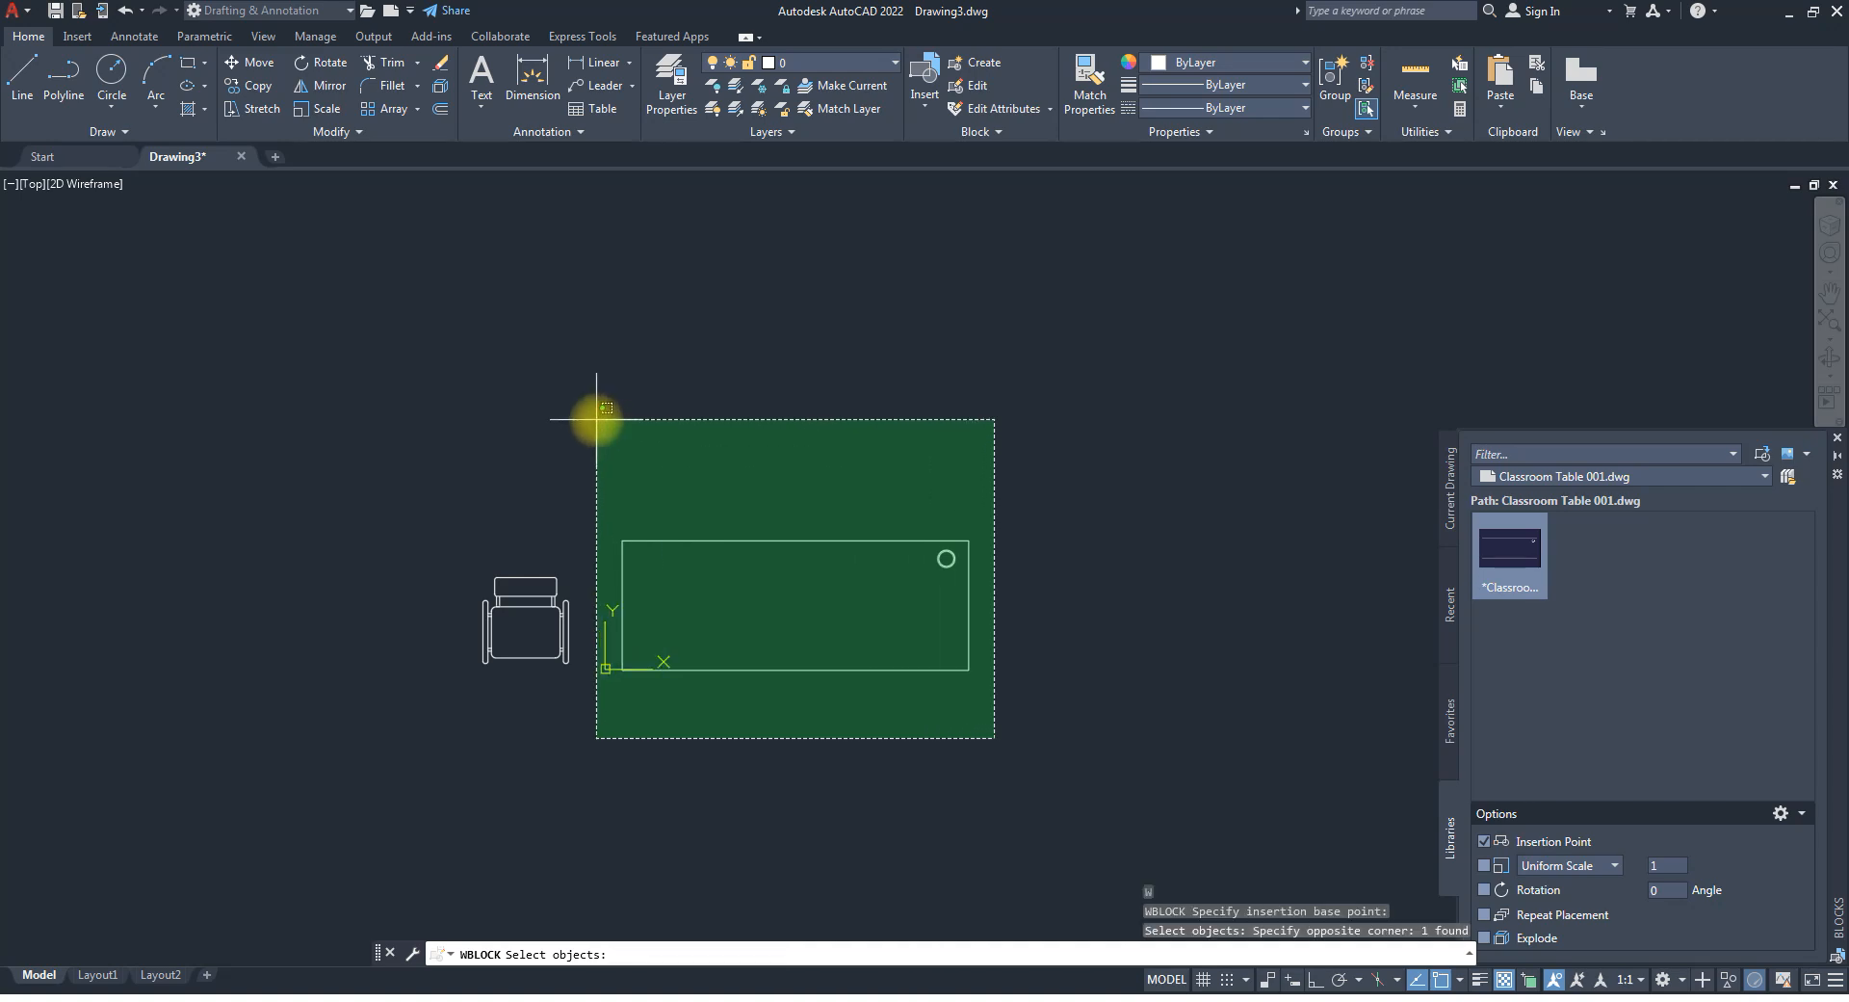
{"action": "left_click", "coordinate": [594, 414]}
{"action": "key", "text": "Return"}
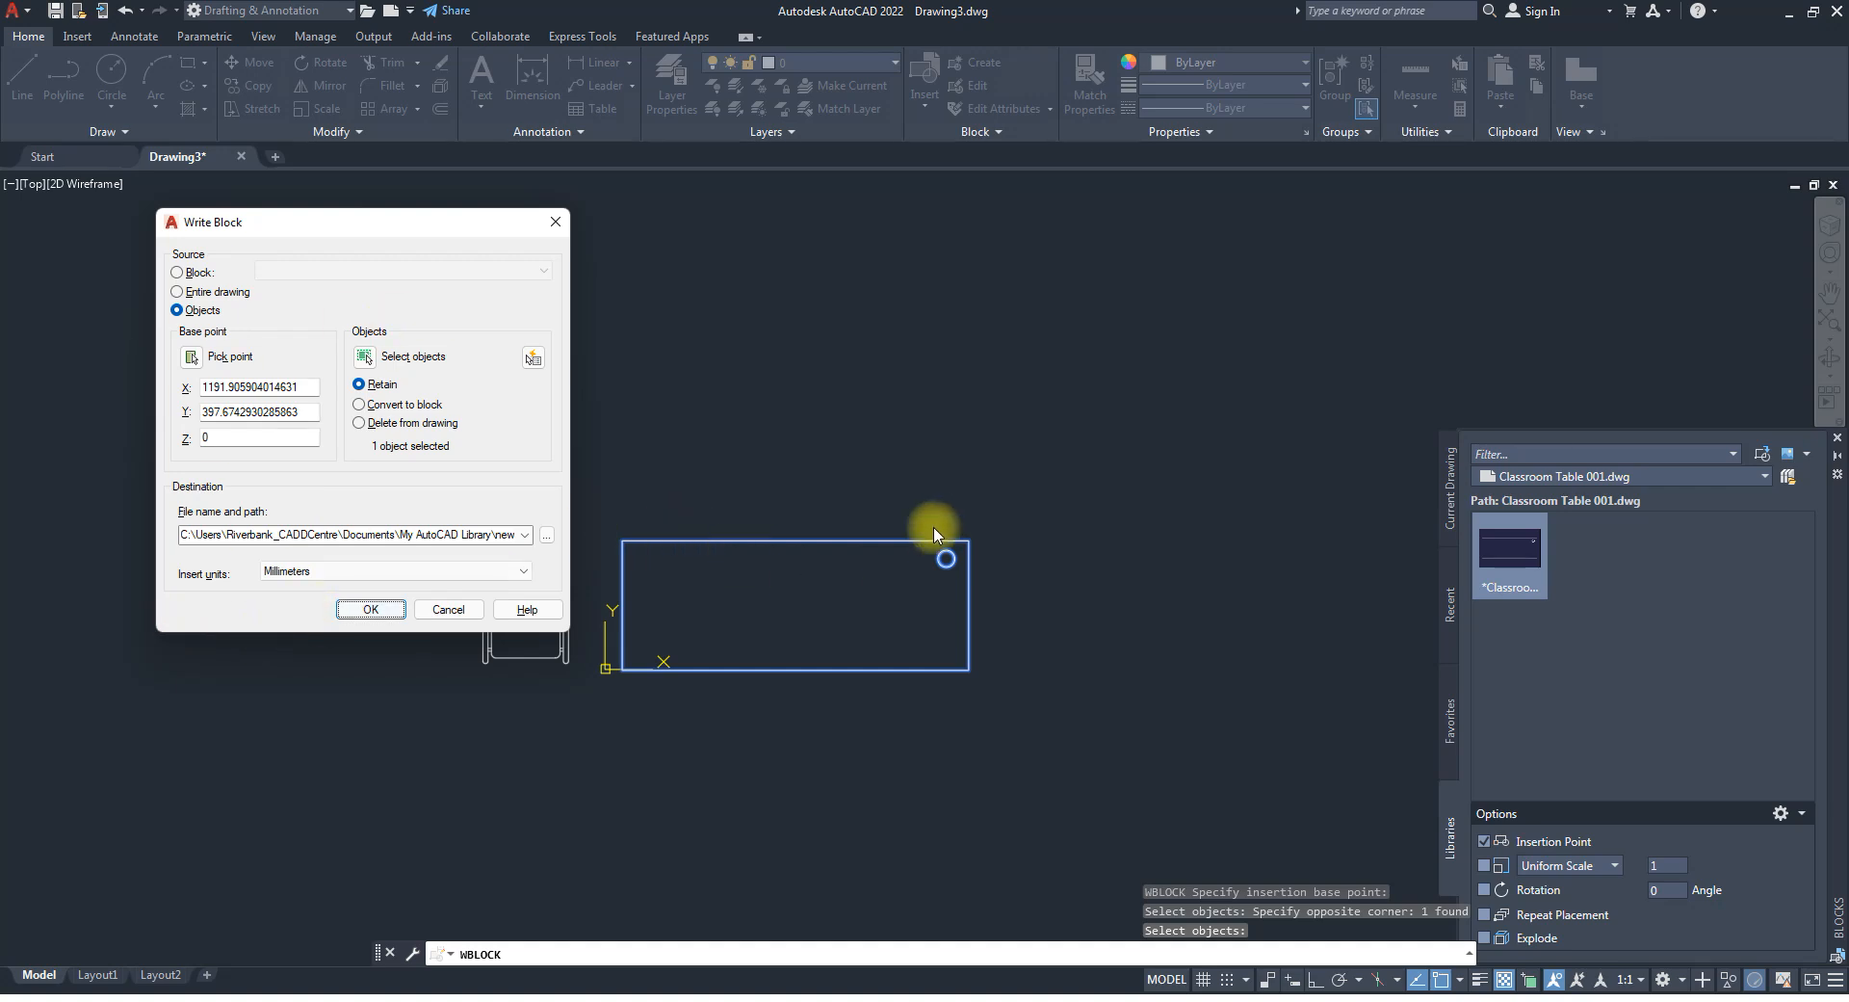
List the drawing's existing blocks as the source for the written block, and leave without writing a file.
{"action": "left_click", "coordinate": [177, 273]}
{"action": "left_click", "coordinate": [324, 271]}
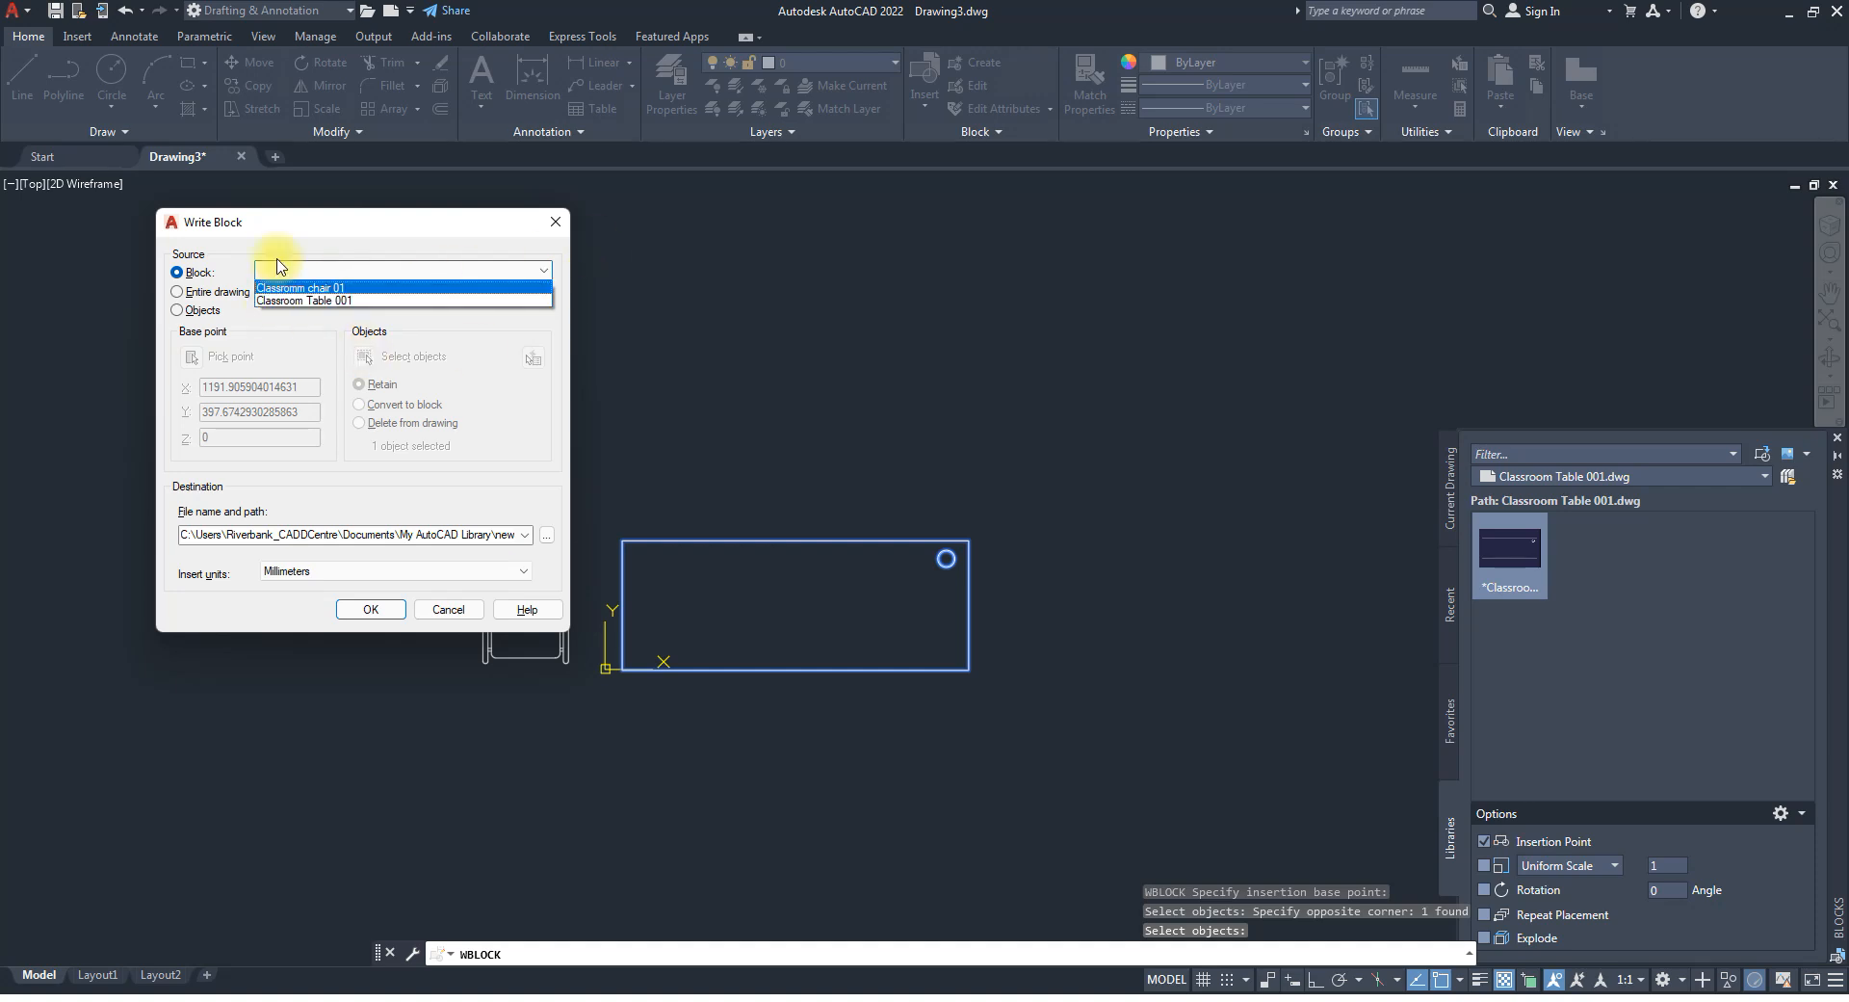
{"action": "left_click", "coordinate": [185, 272]}
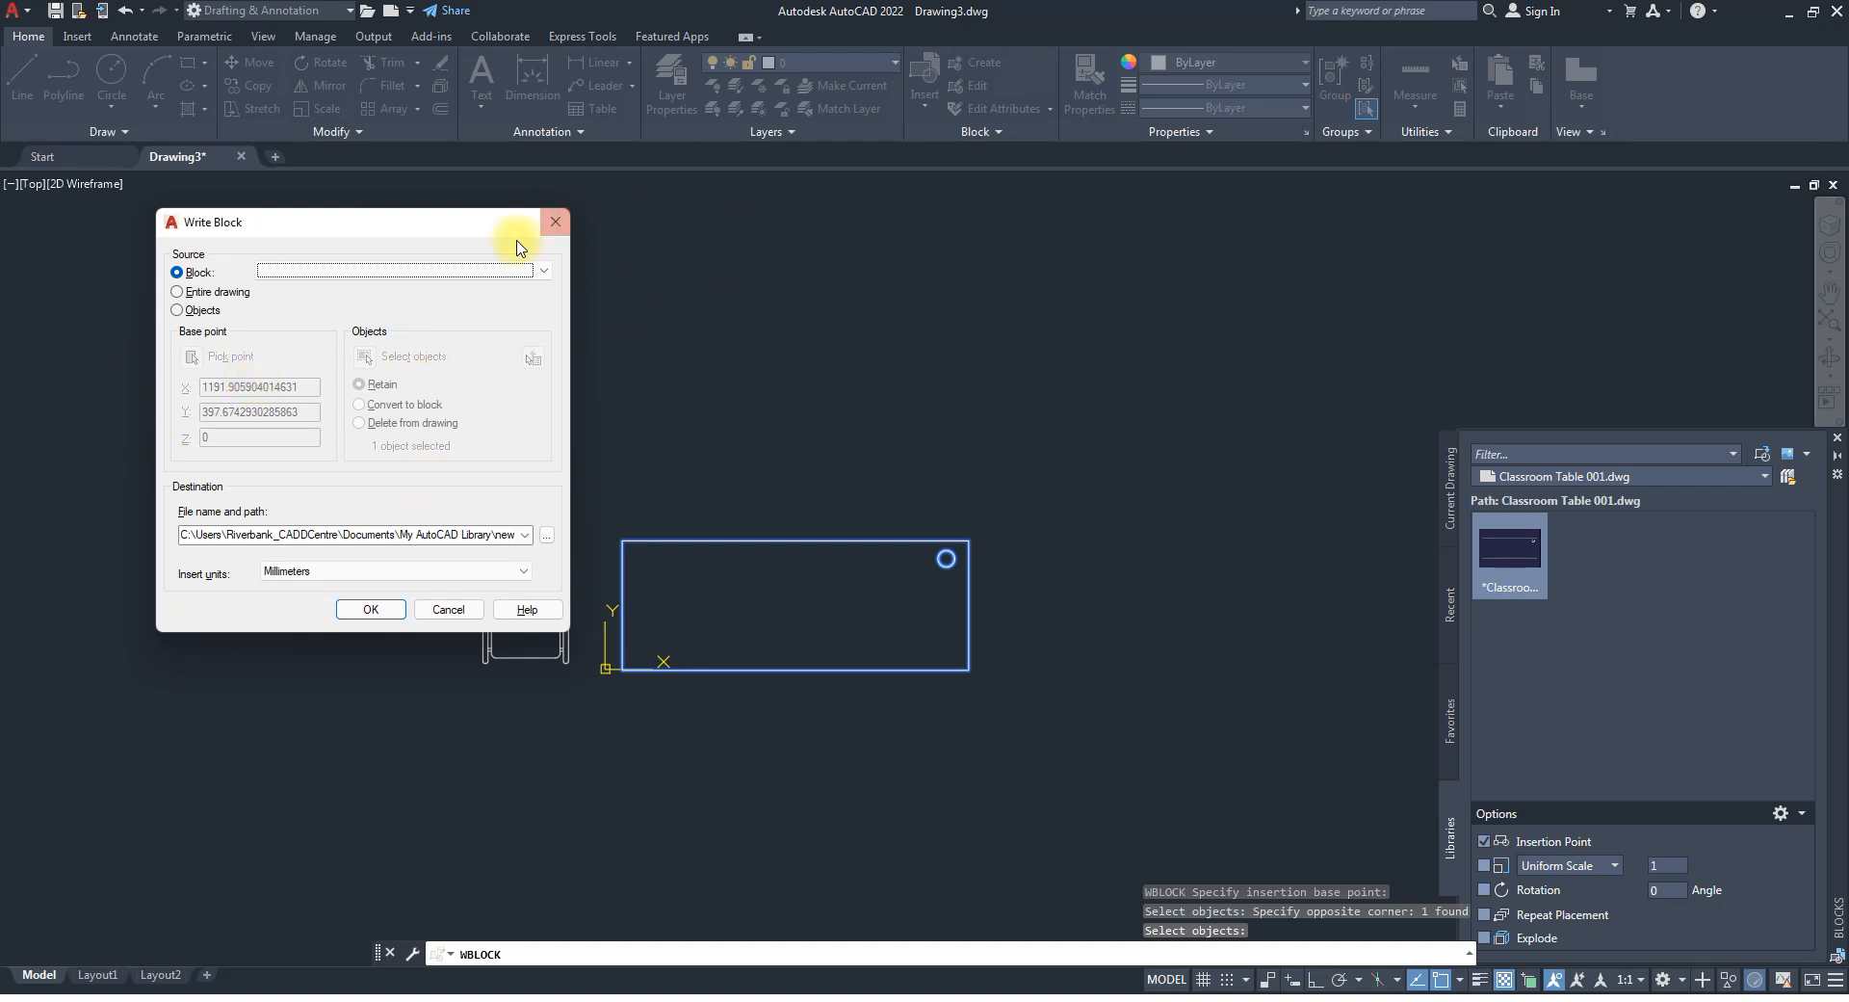
{"action": "left_click", "coordinate": [553, 223]}
{"action": "left_click", "coordinate": [929, 382]}
{"action": "left_click", "coordinate": [694, 262]}
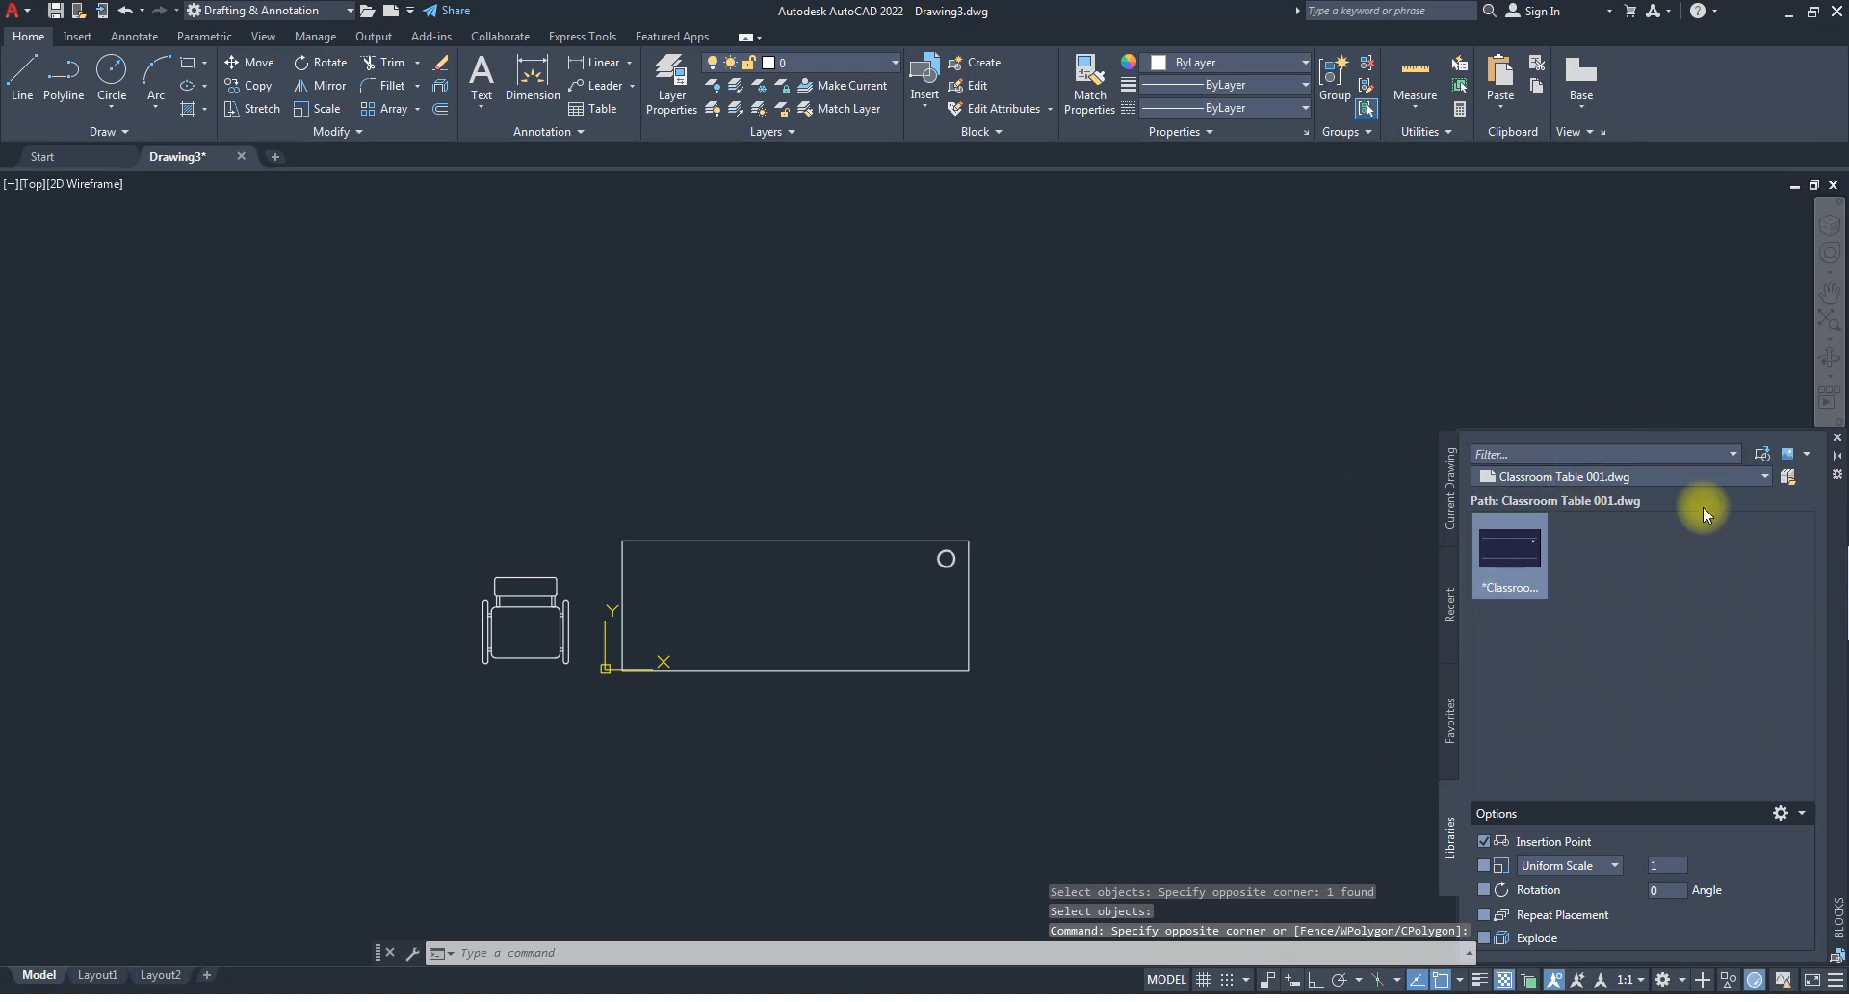
Look through the files in the My AutoCAD Library folder and the recently used block libraries.
{"action": "left_click", "coordinate": [1789, 478]}
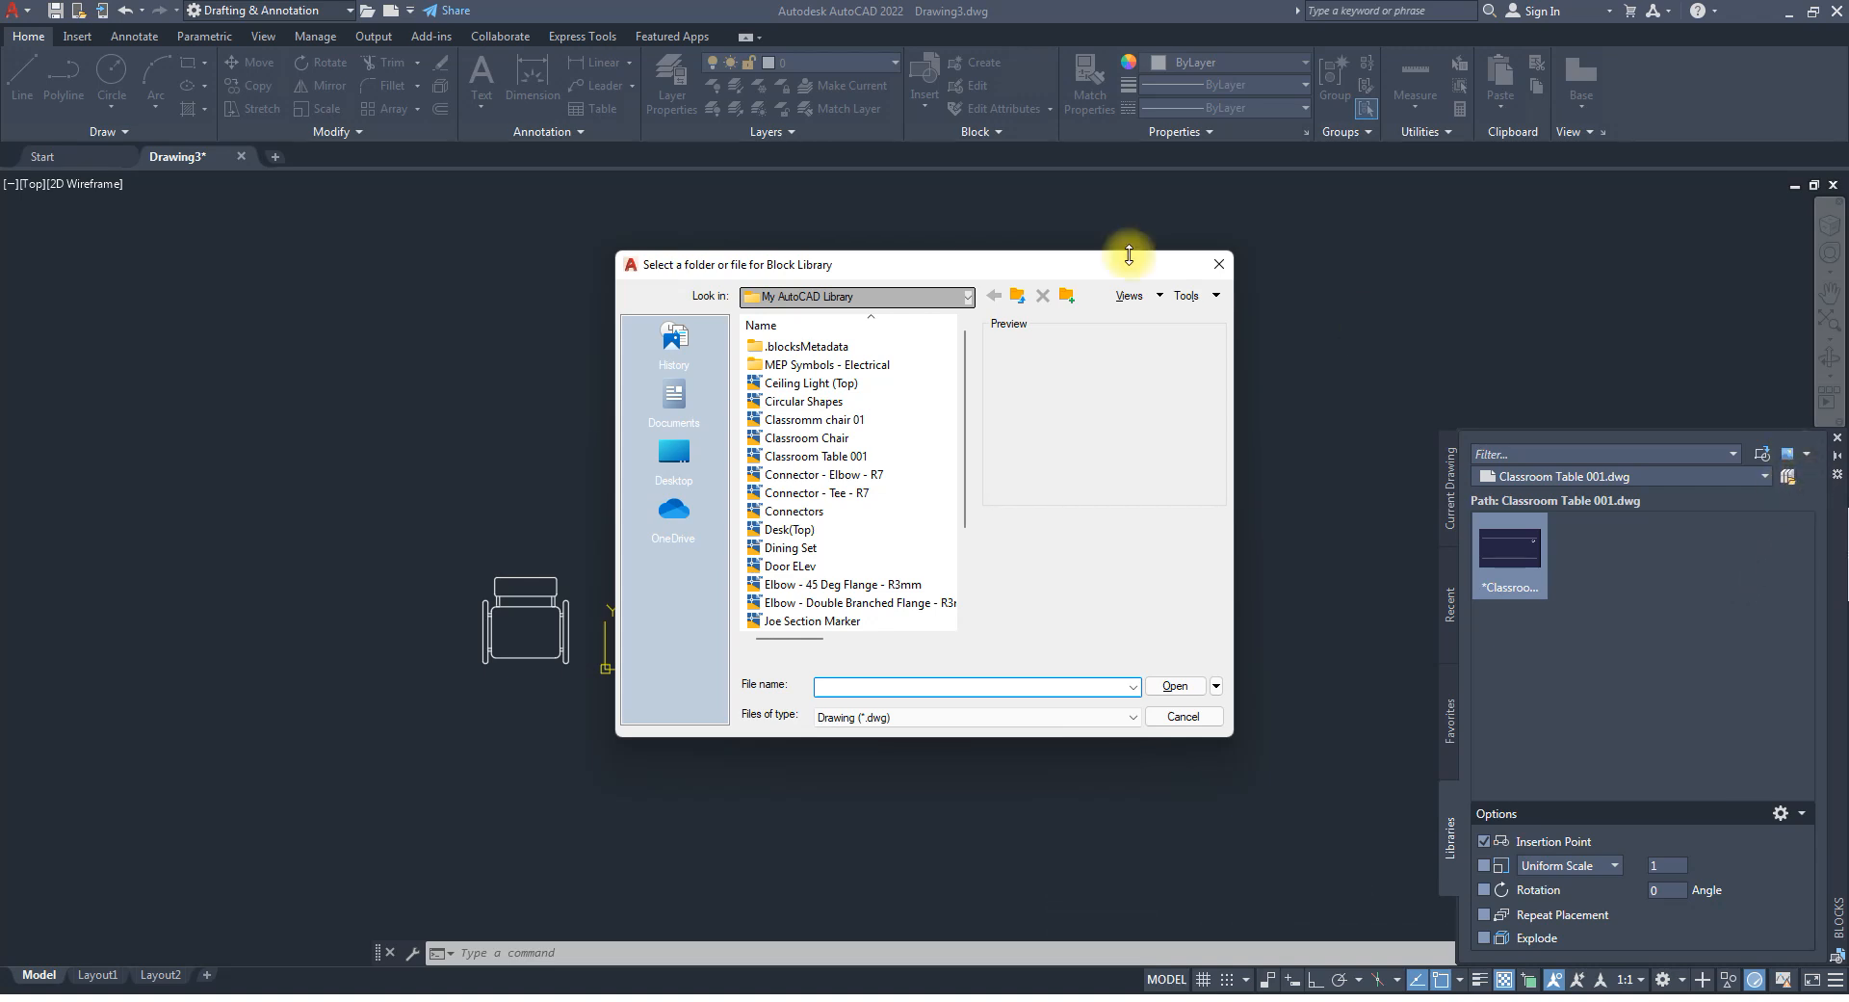
{"action": "left_click", "coordinate": [1218, 263]}
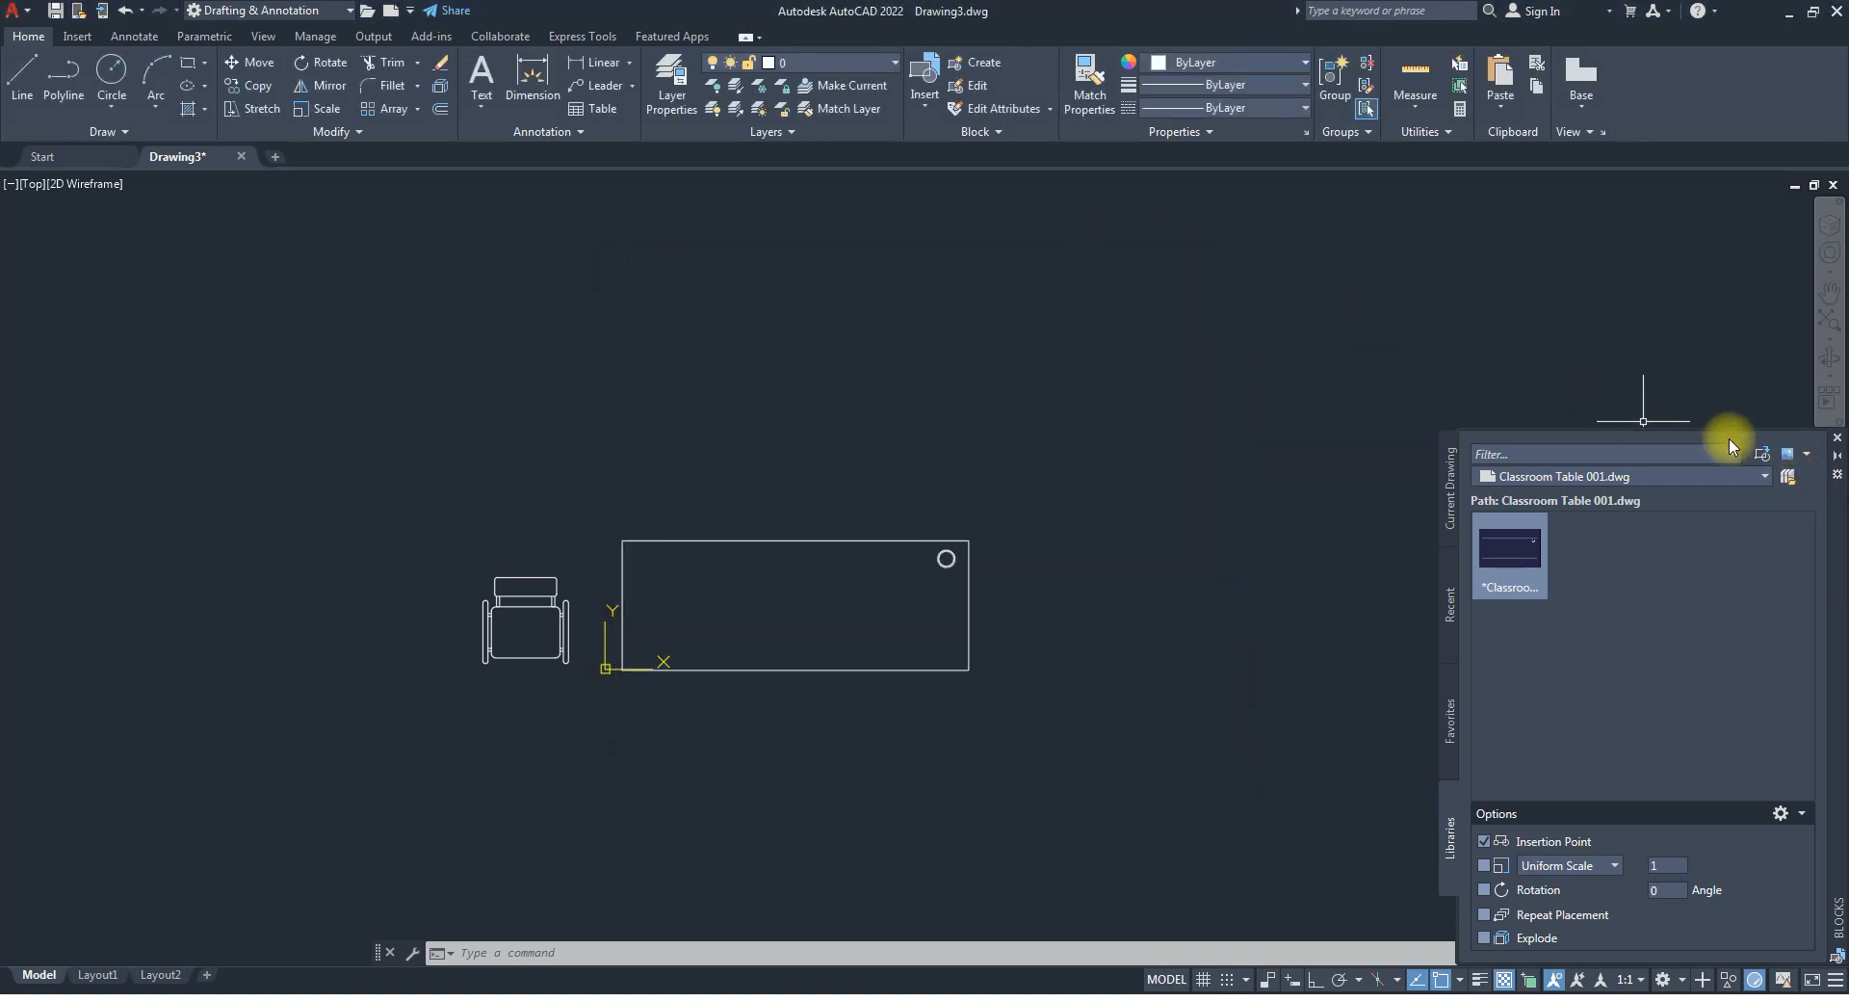
{"action": "left_click", "coordinate": [1789, 477]}
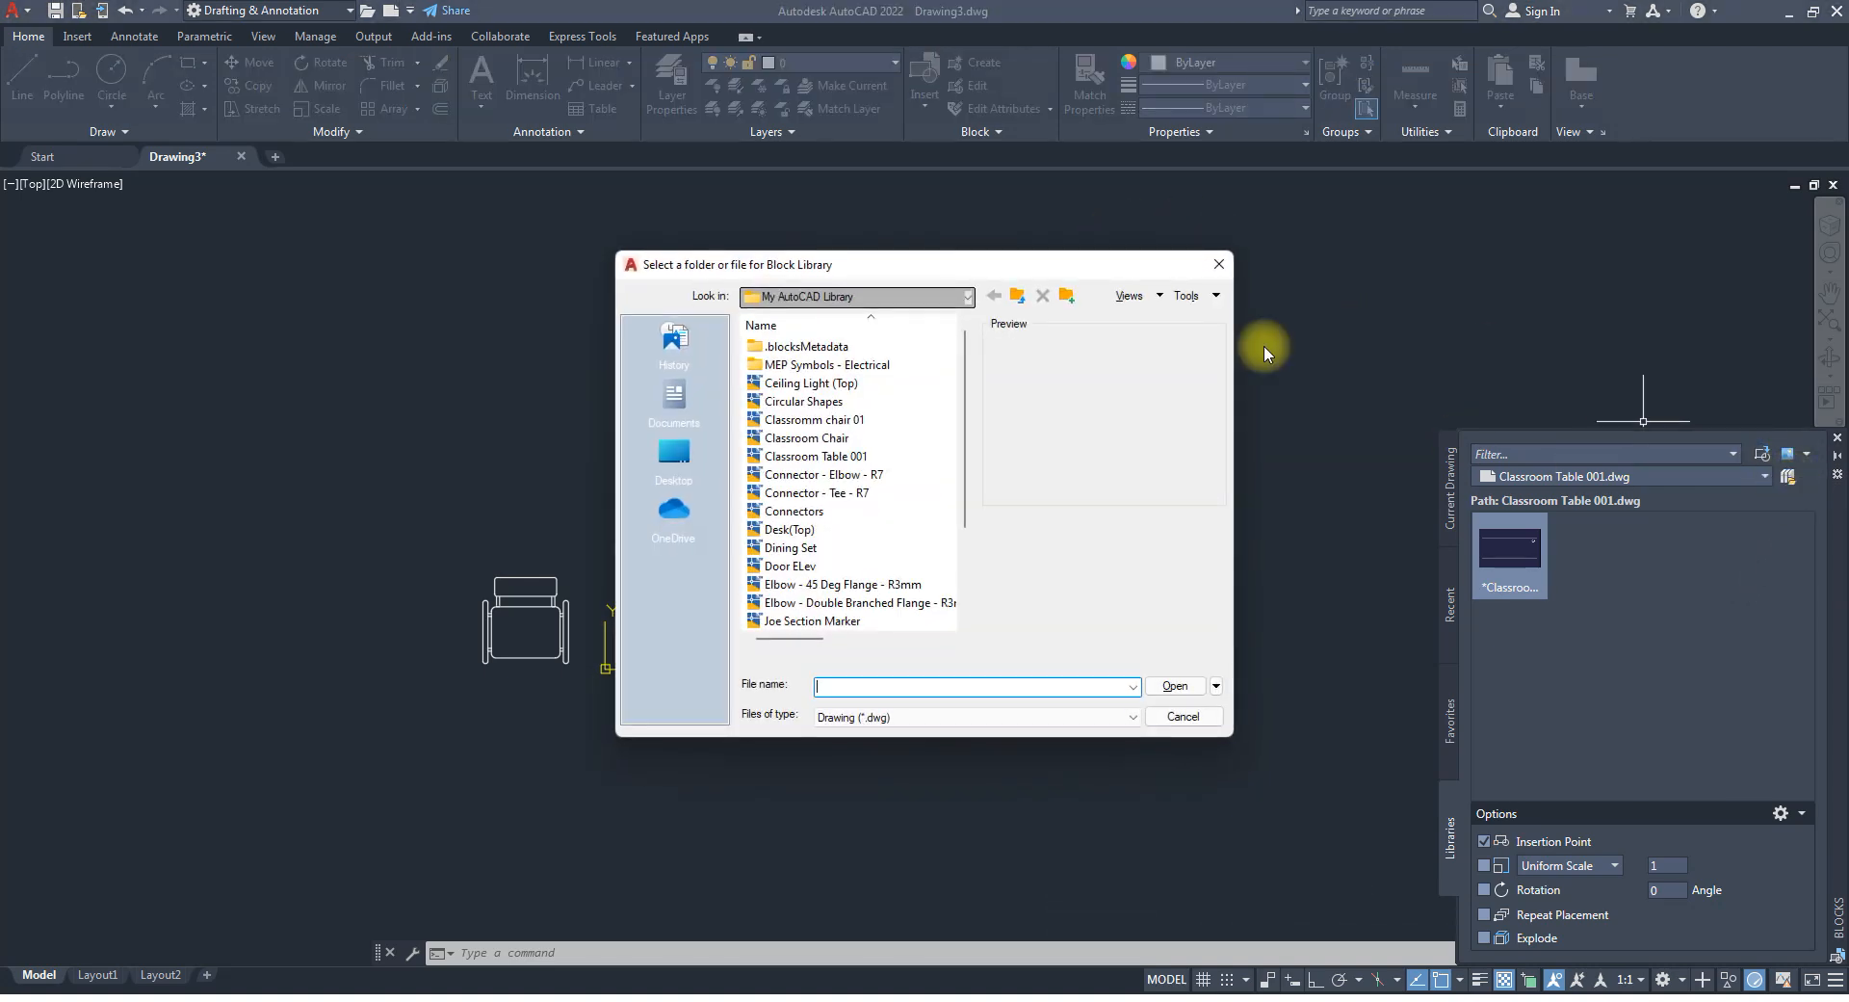
{"action": "left_click", "coordinate": [1218, 263]}
{"action": "left_click", "coordinate": [1728, 476]}
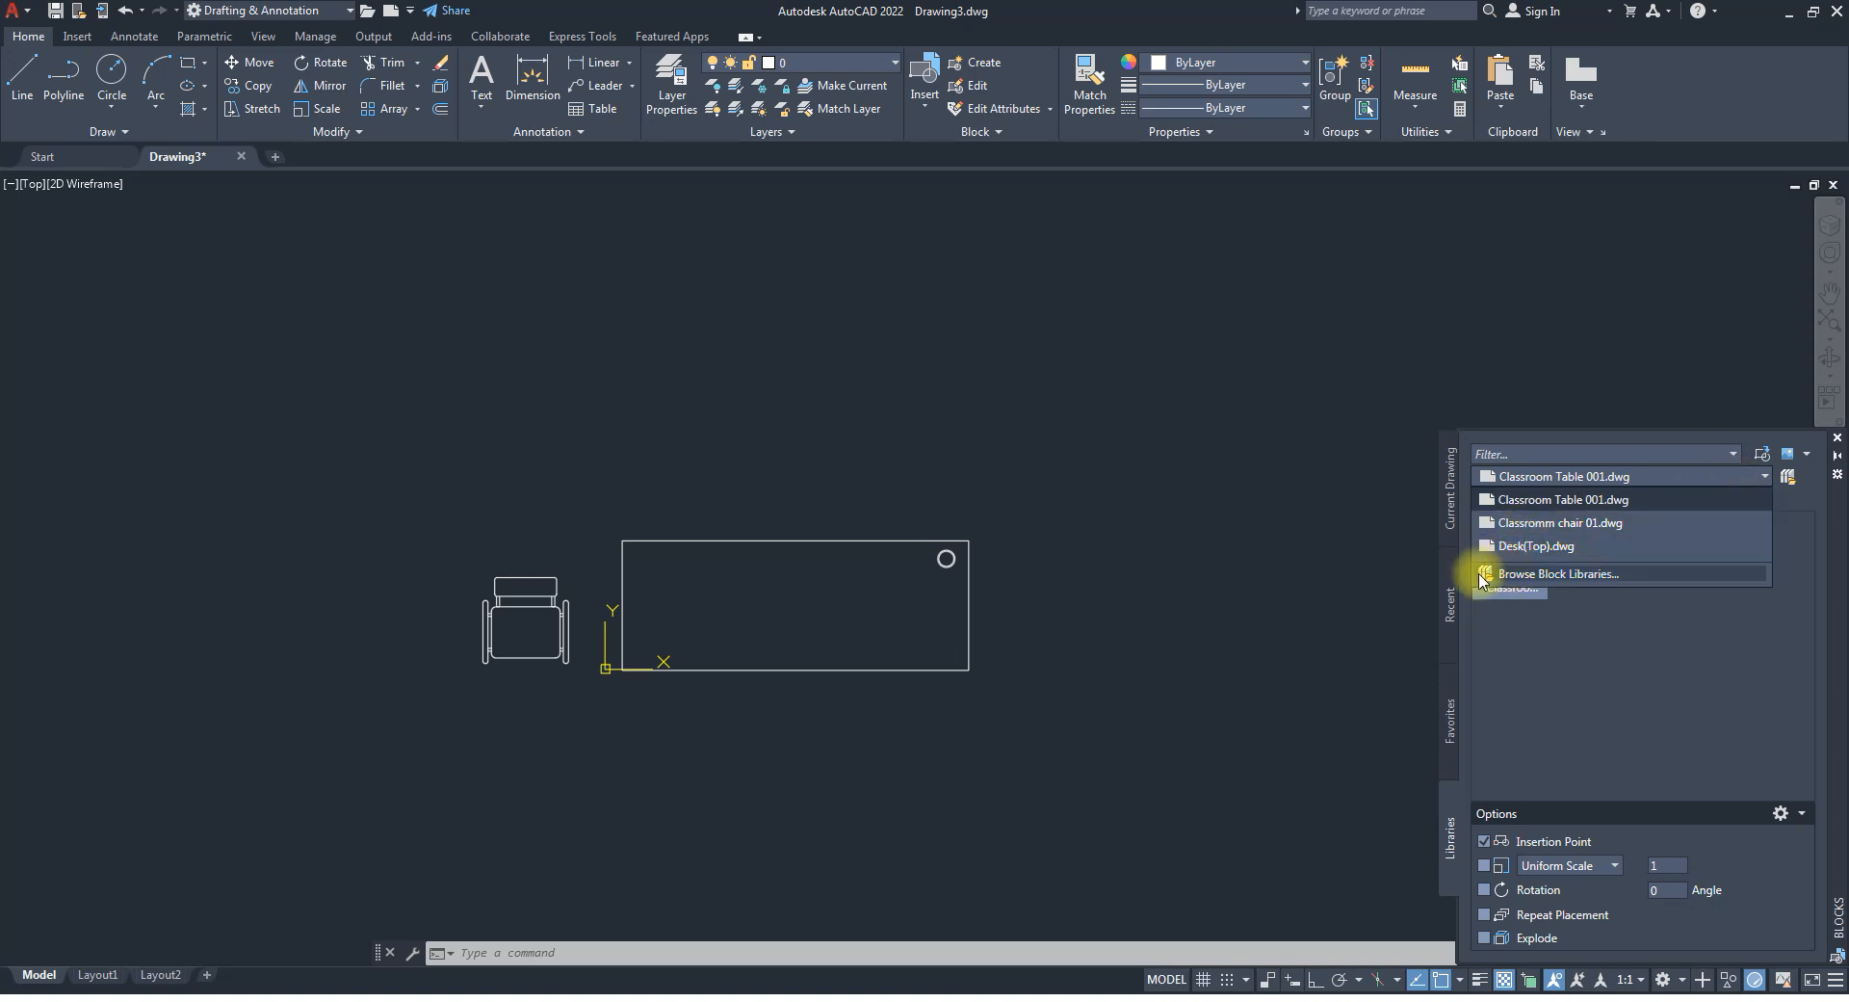
{"action": "left_click", "coordinate": [1658, 665]}
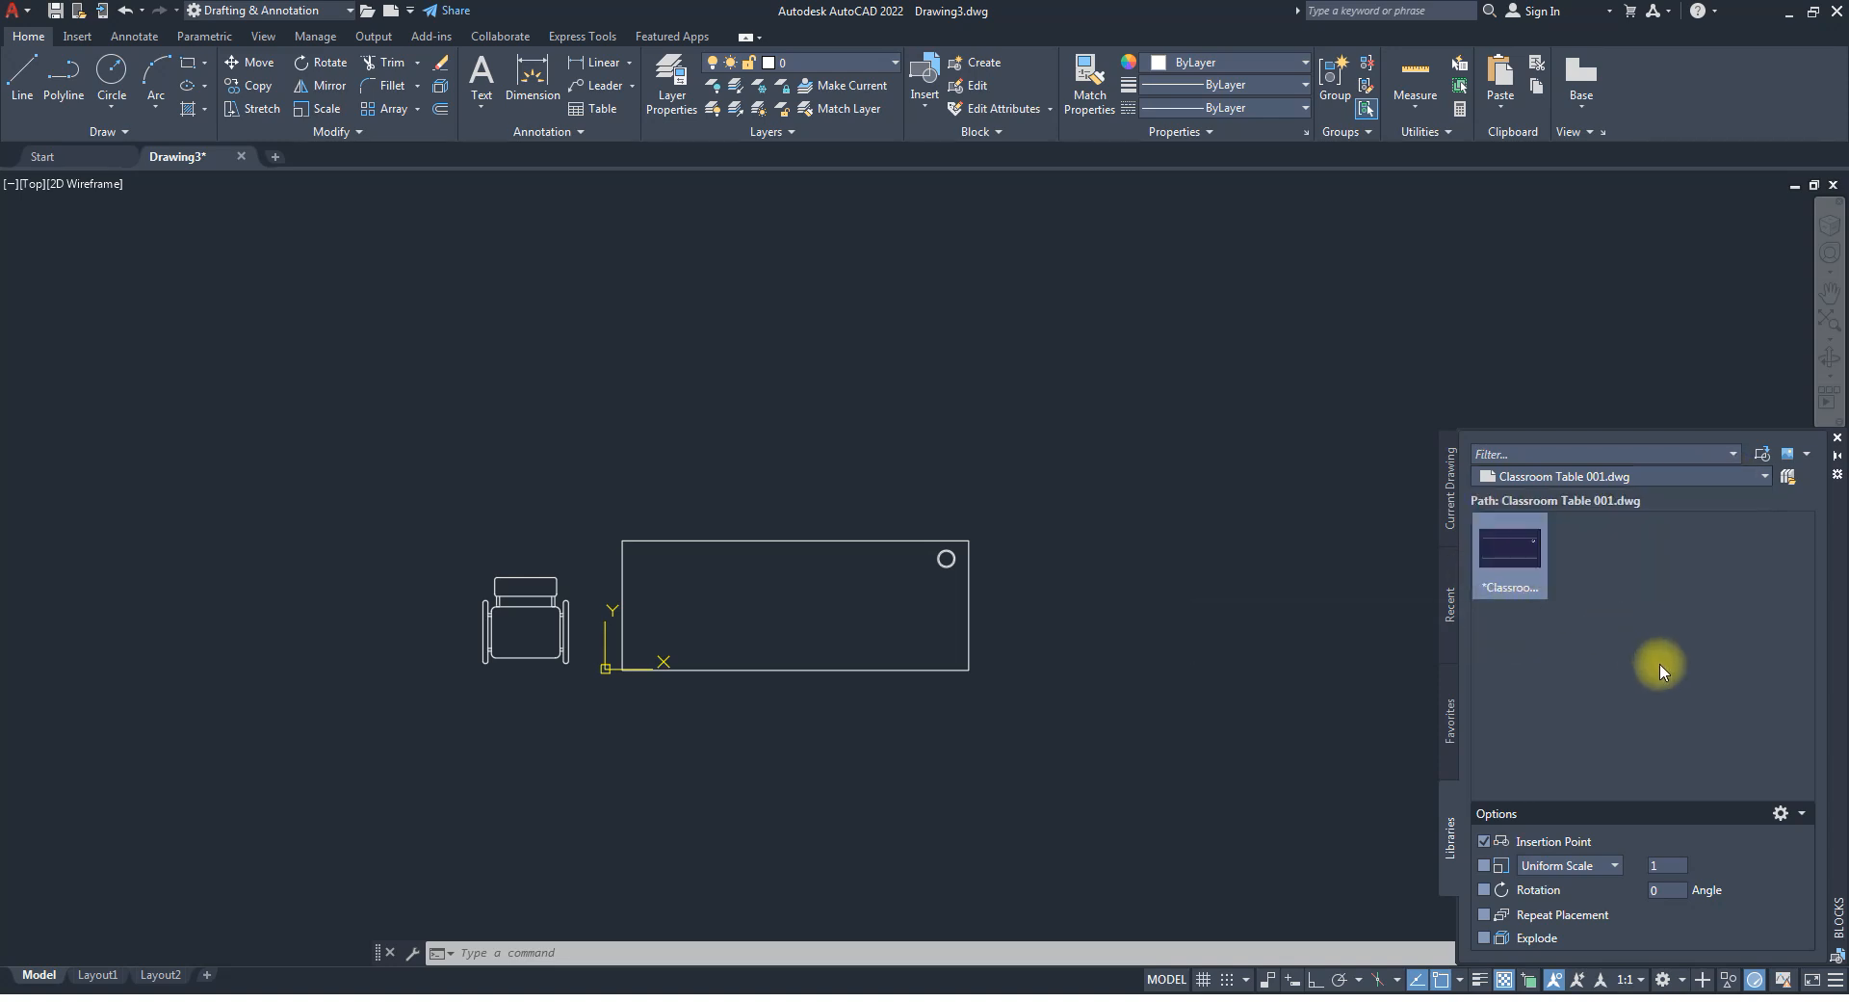
Examine the icon display options for library blocks and the MEP Symbols - Electrical files available to insert.
{"action": "left_click", "coordinate": [1807, 454]}
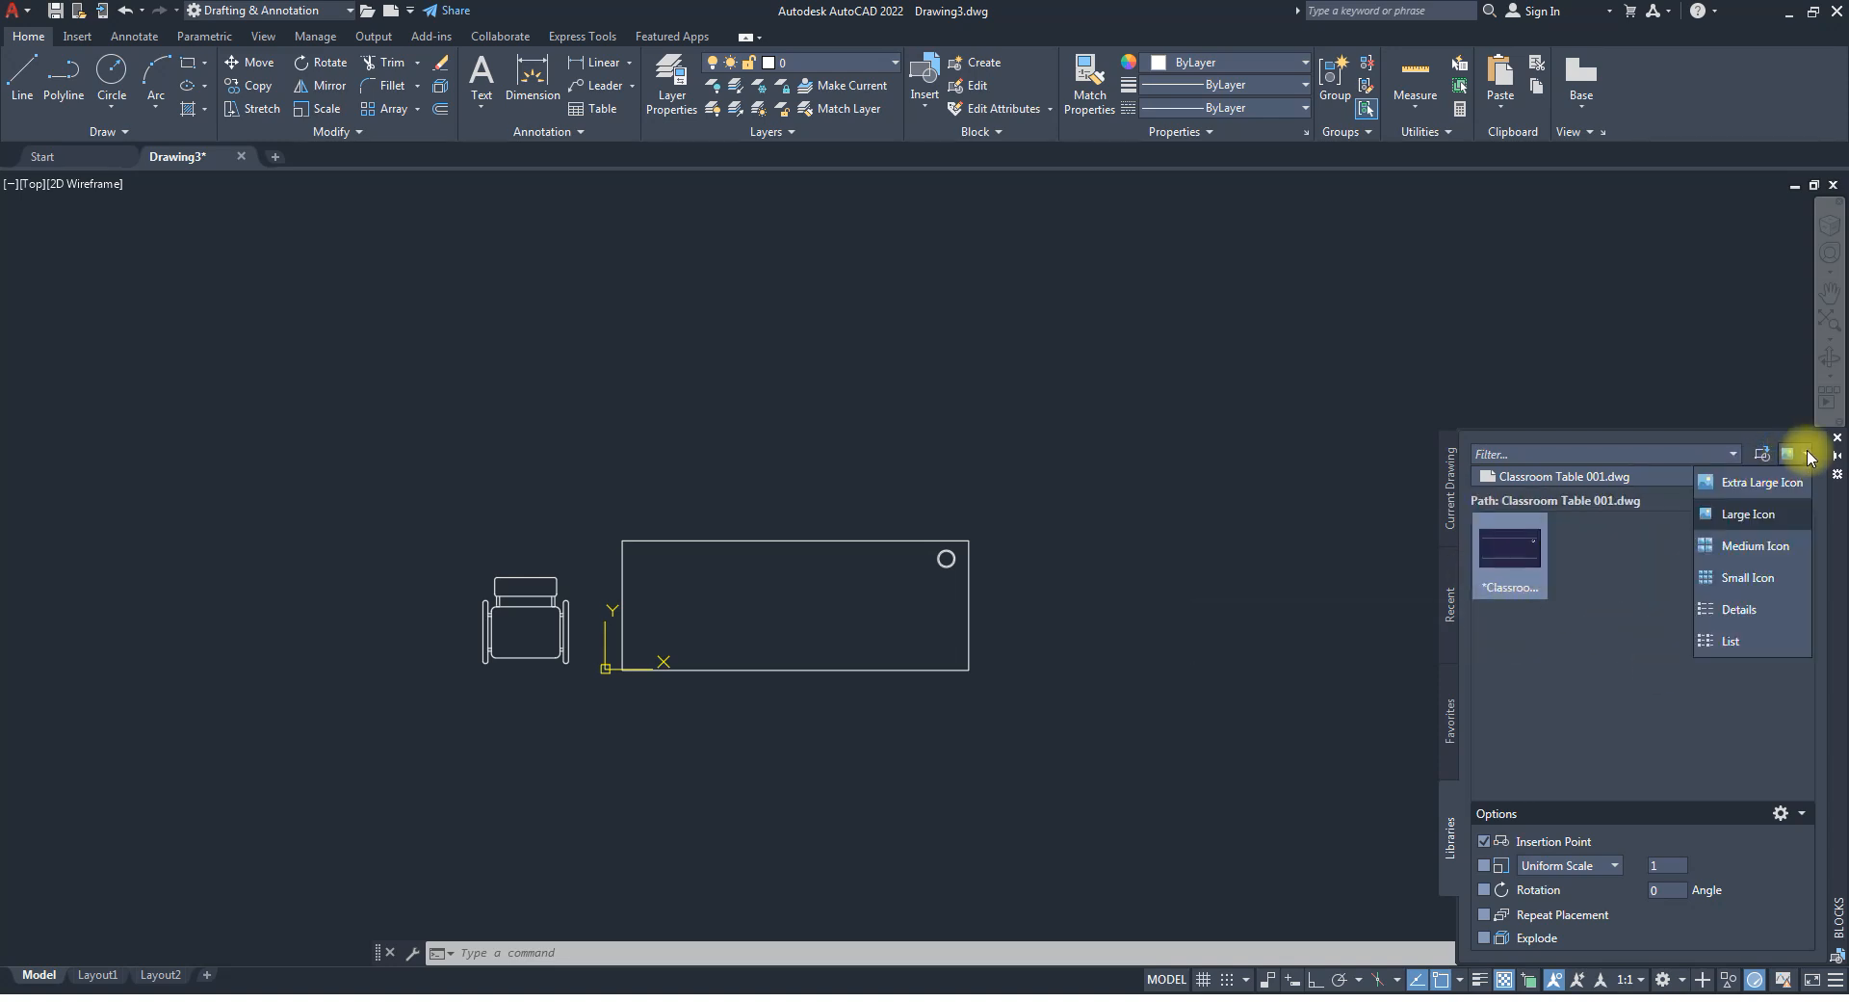
{"action": "left_click", "coordinate": [1629, 593]}
{"action": "left_click", "coordinate": [1762, 455]}
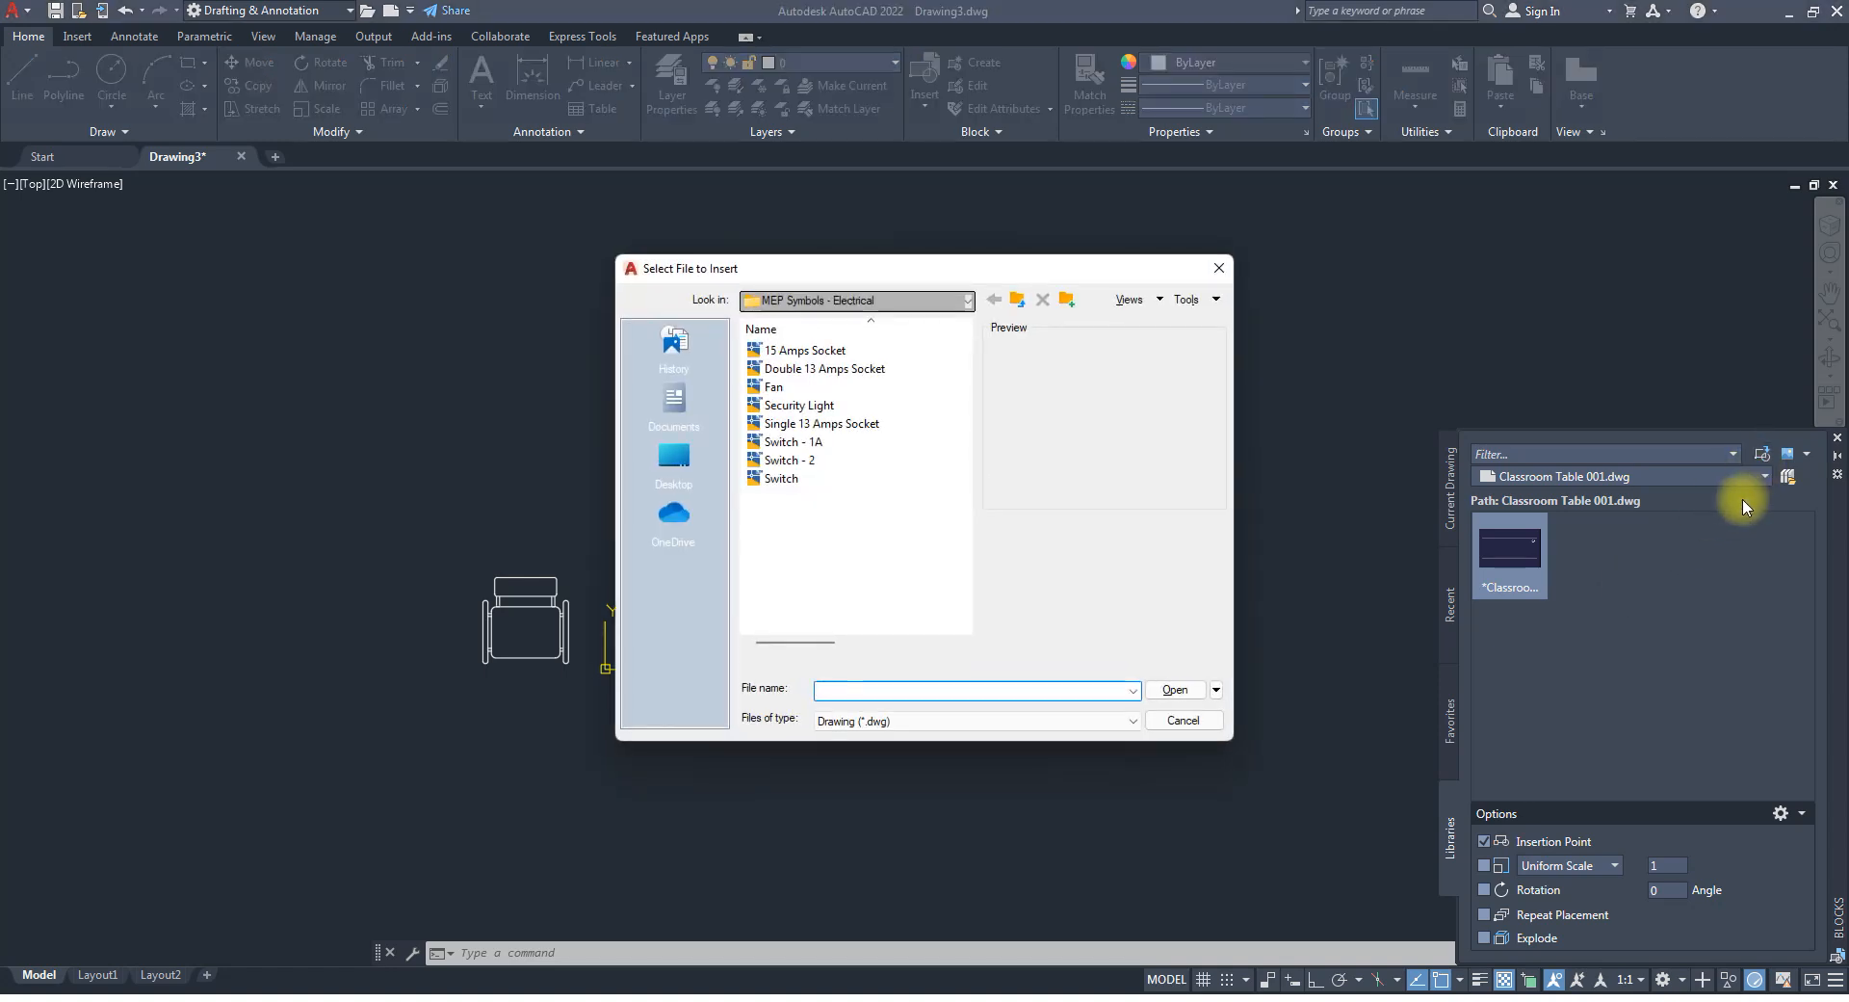
{"action": "left_click", "coordinate": [1218, 268]}
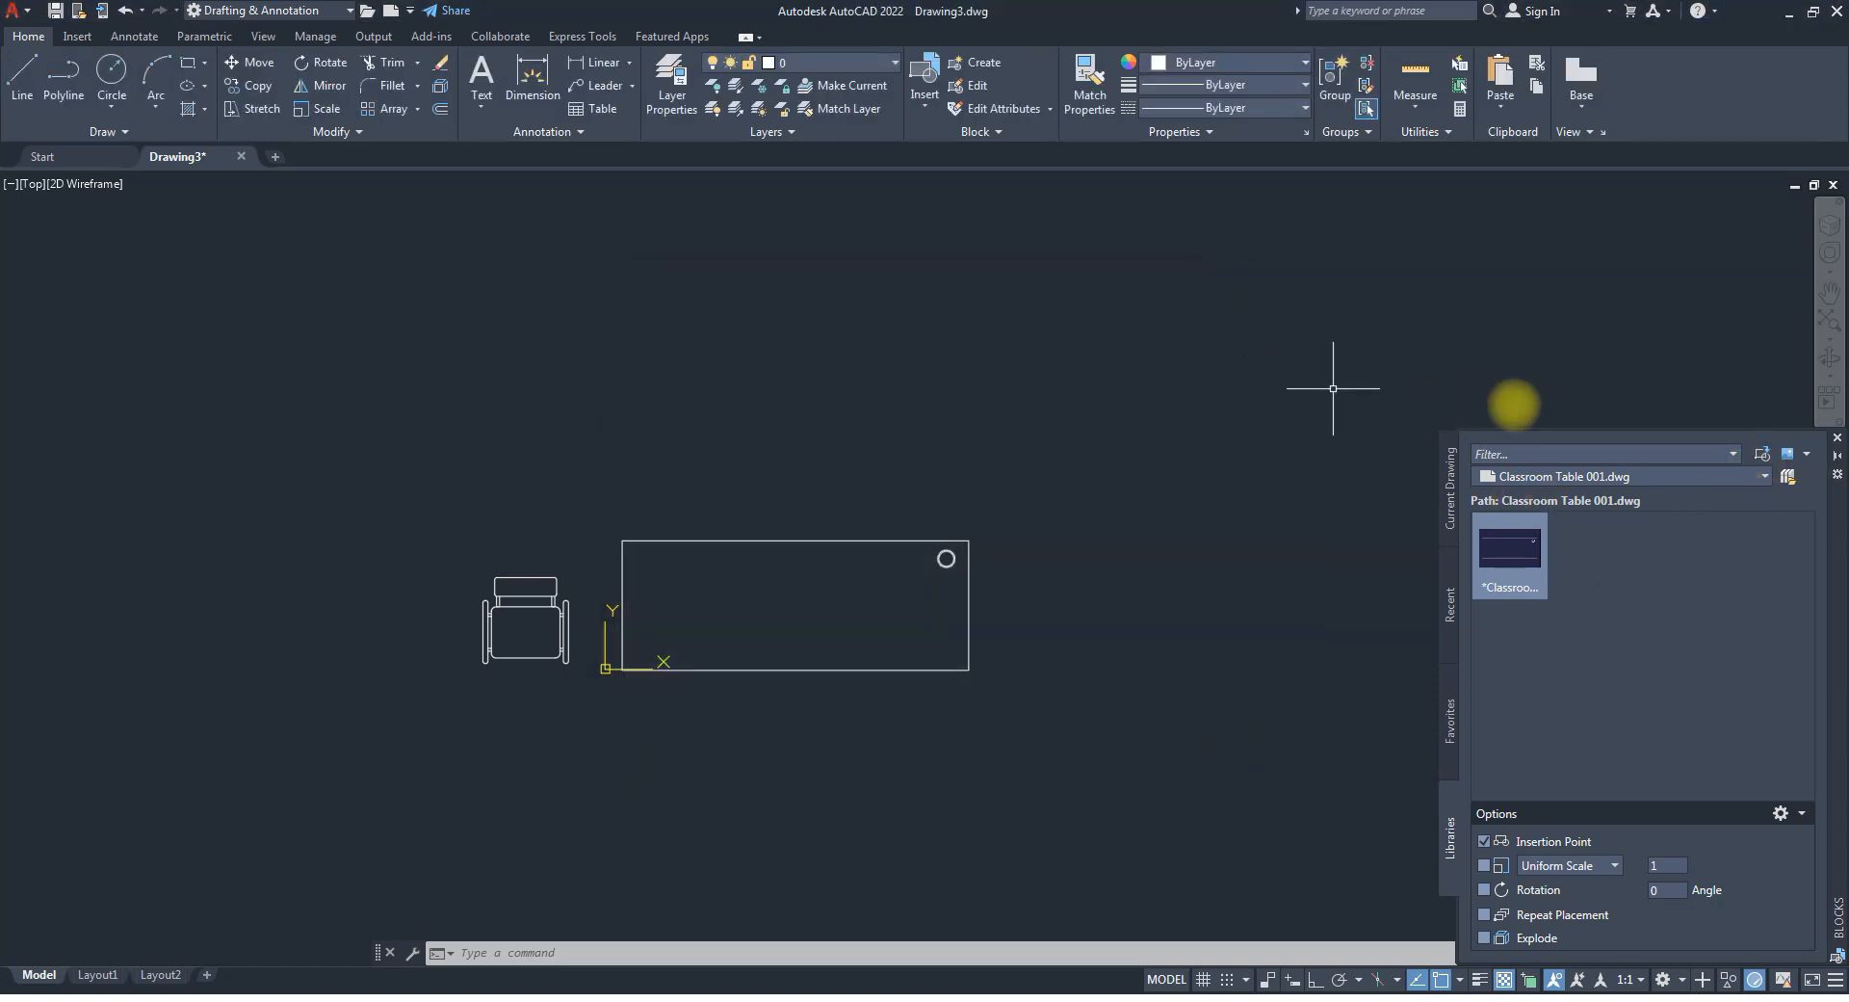
Close the Blocks palette and clear any active command.
{"action": "left_click", "coordinate": [1837, 437]}
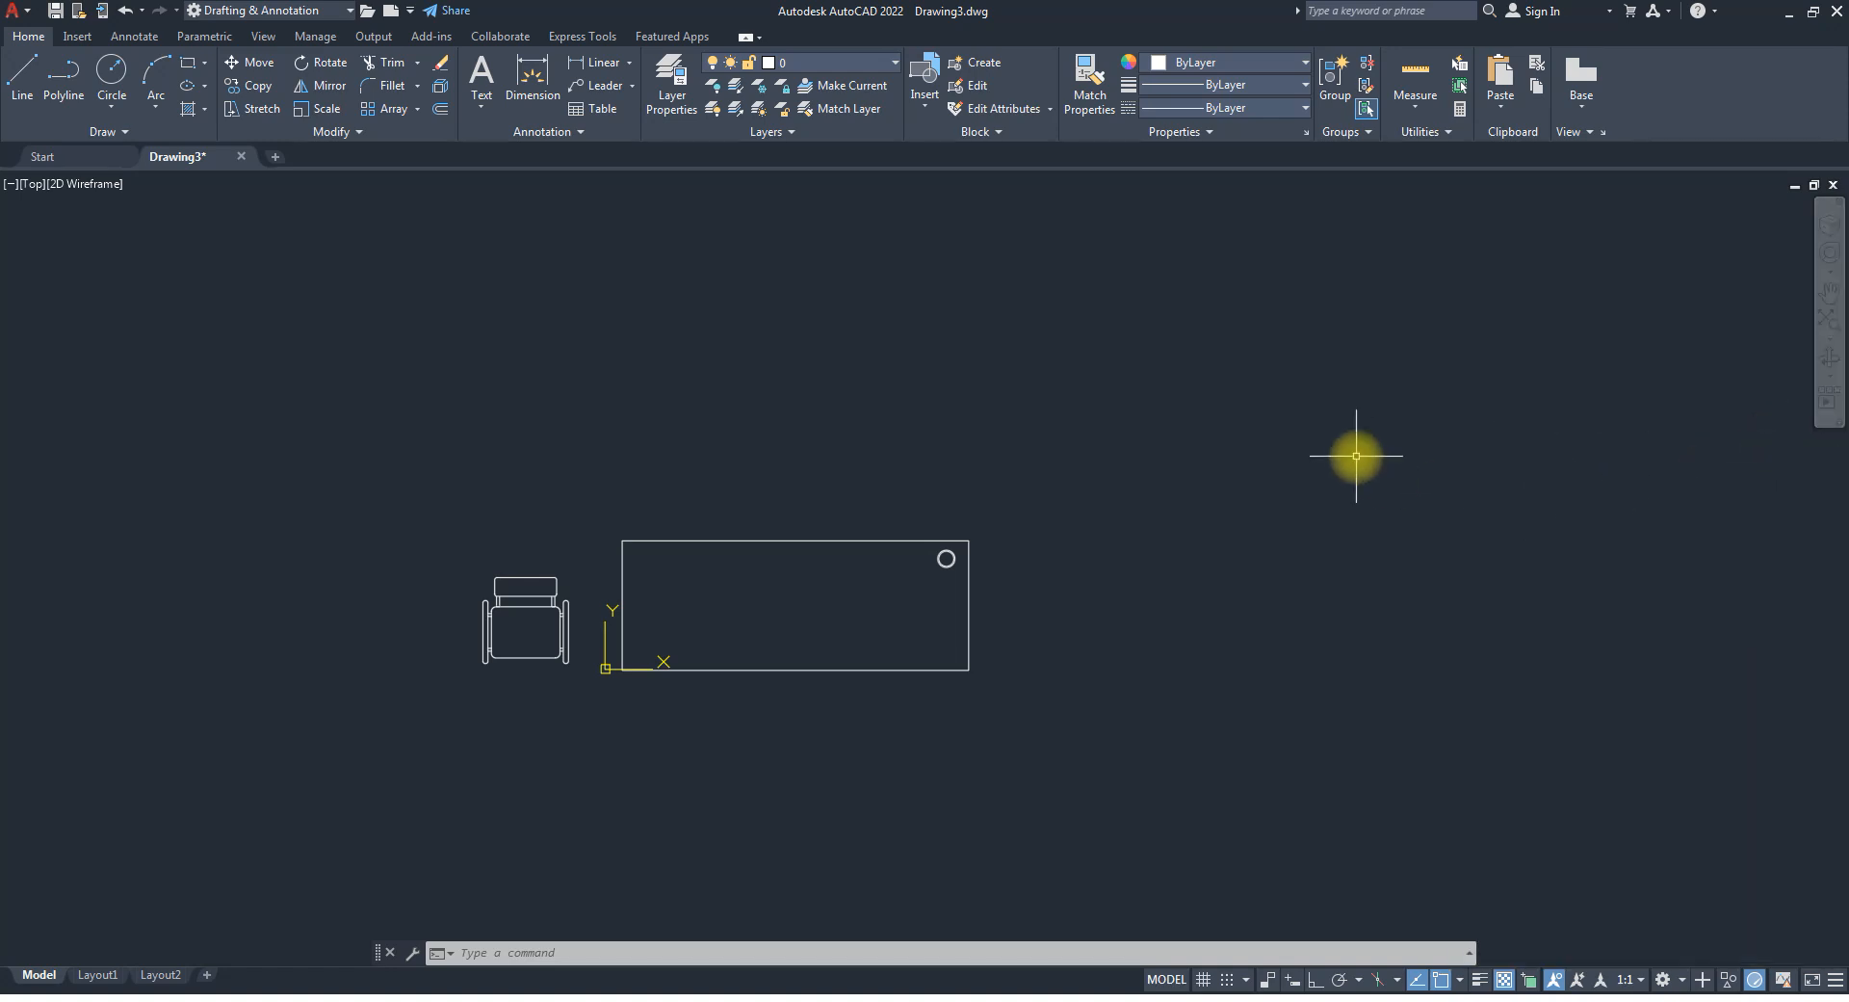
{"action": "key", "text": "Escape"}
{"action": "key", "text": "Escape"}
{"action": "key", "text": "Escape"}
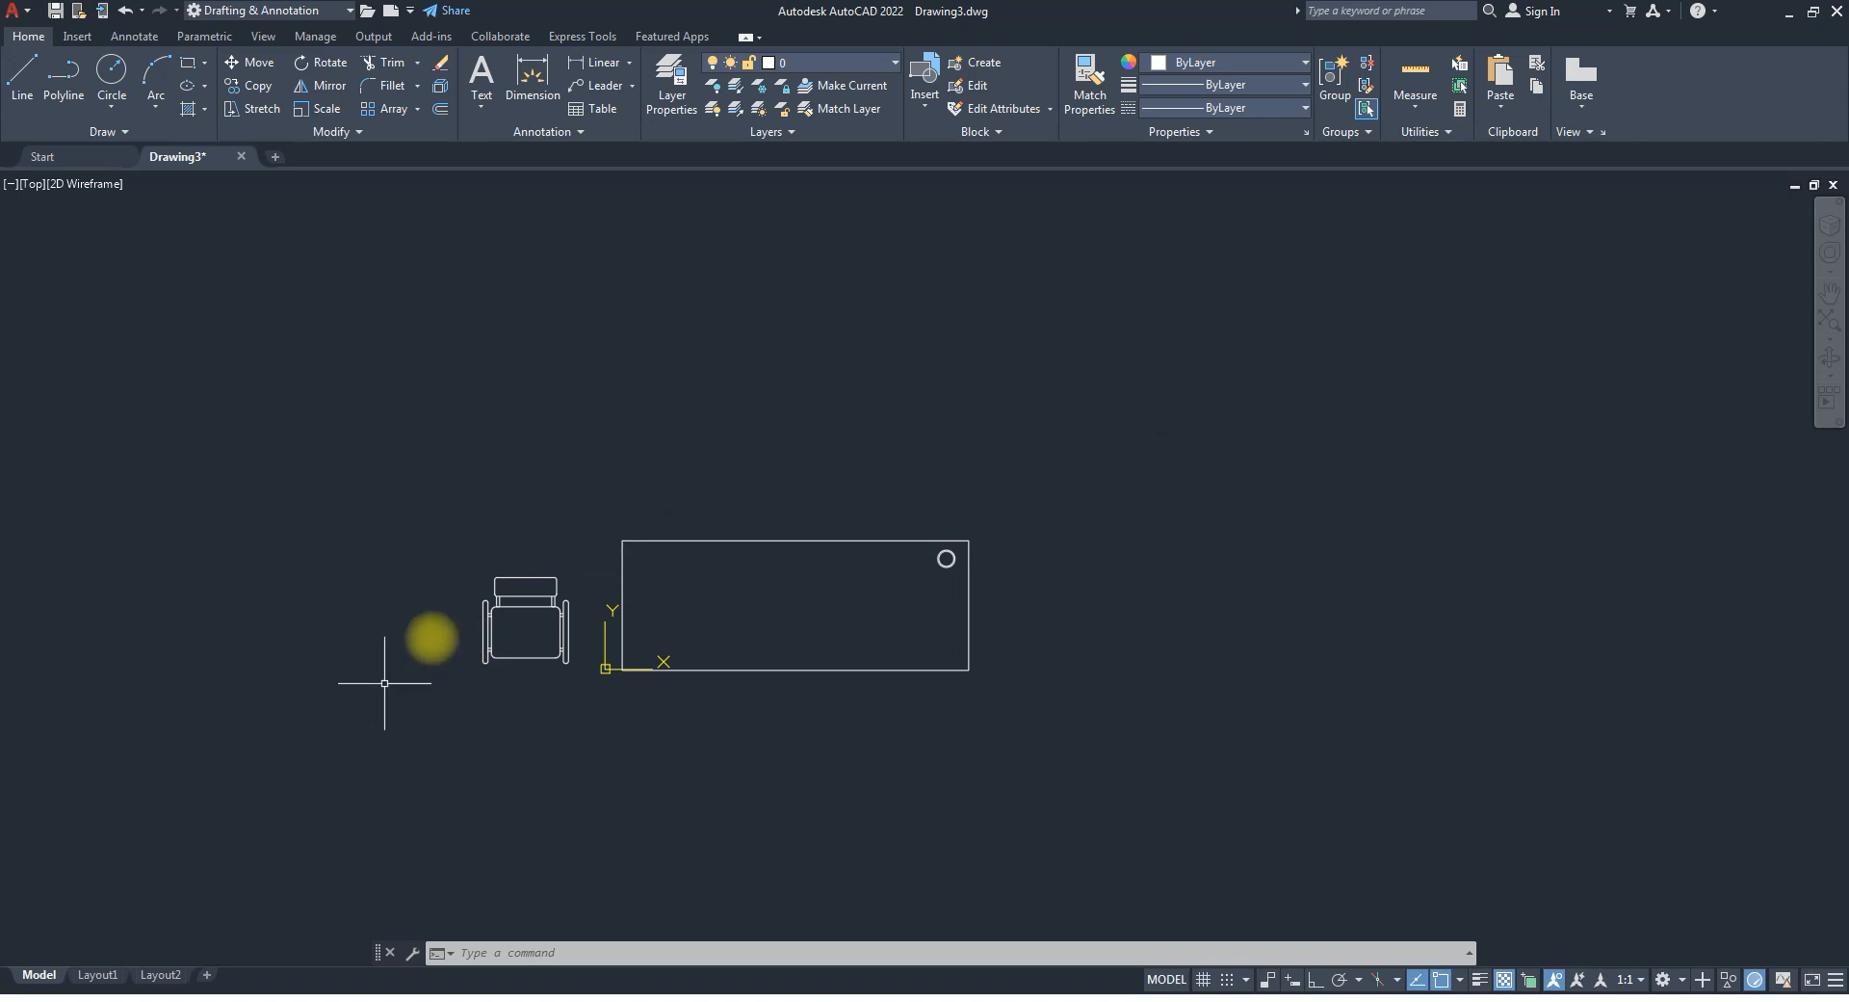
Move the table block well to the right of the chair and the origin.
{"action": "mouse_move", "coordinate": [568, 604]}
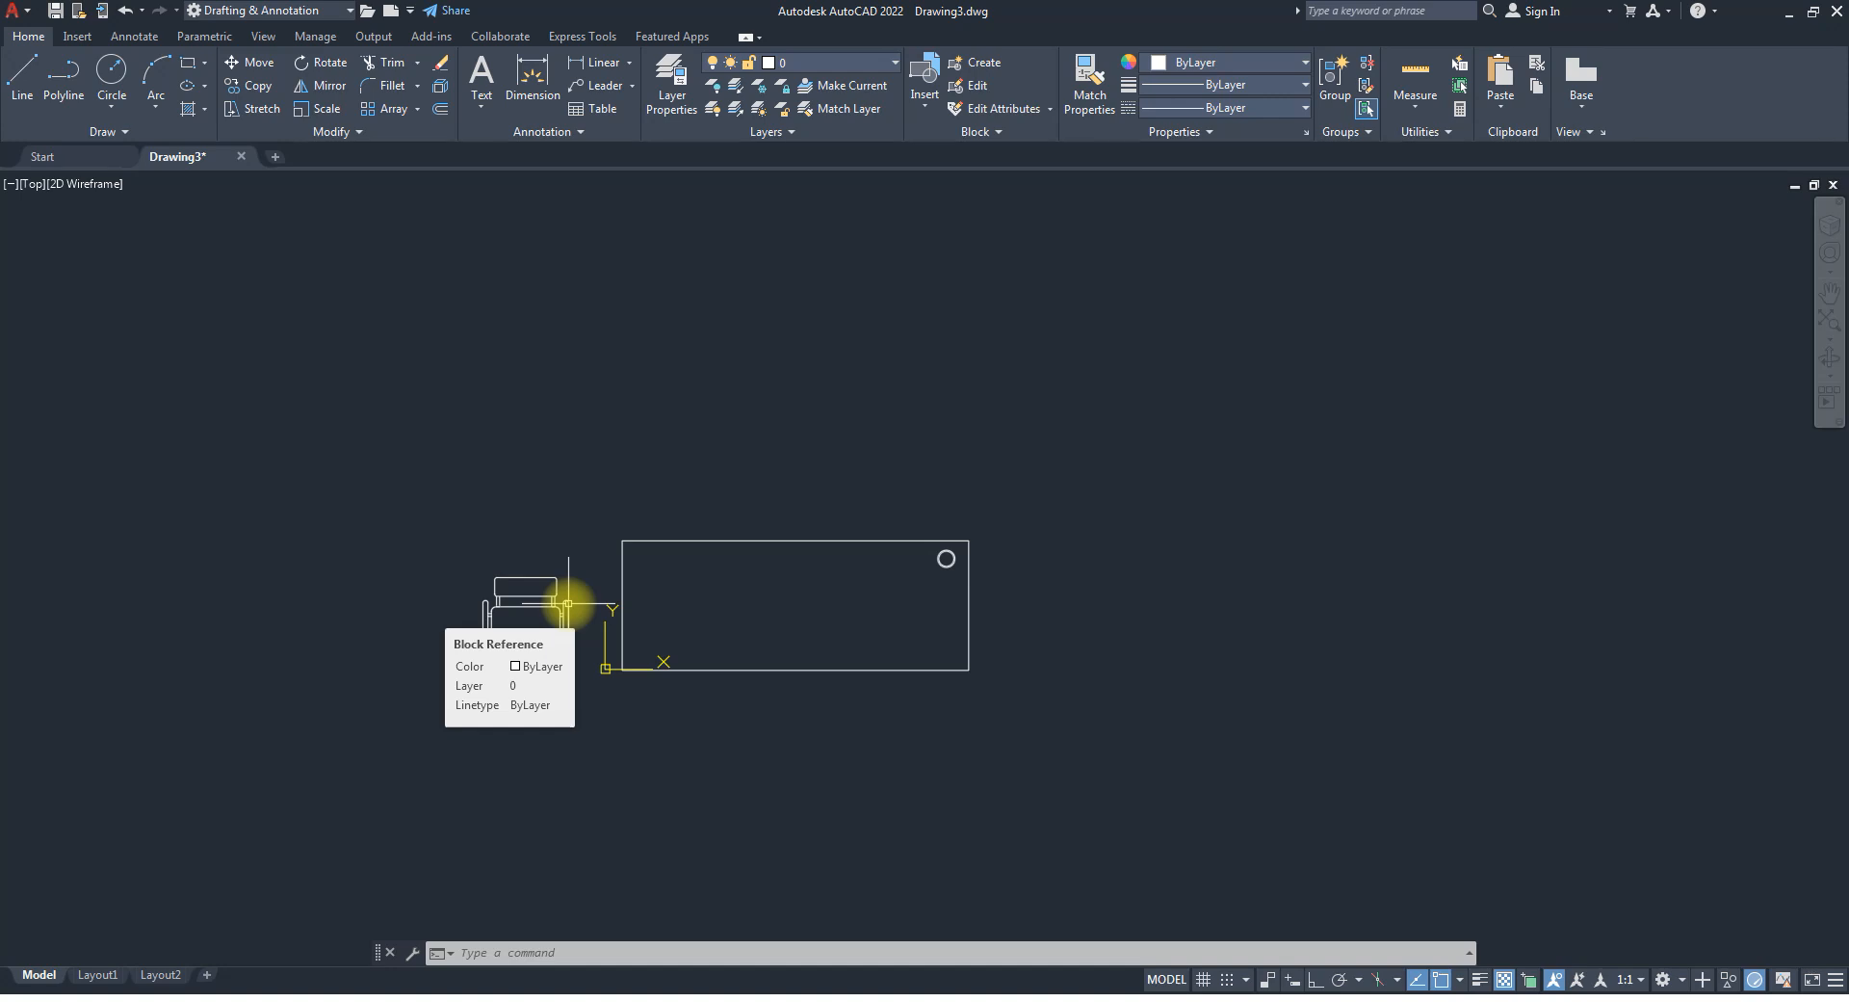
{"action": "scroll", "coordinate": [724, 655], "scroll_direction": "up", "scroll_amount": 4}
{"action": "scroll", "coordinate": [1067, 629], "scroll_direction": "down", "scroll_amount": 2}
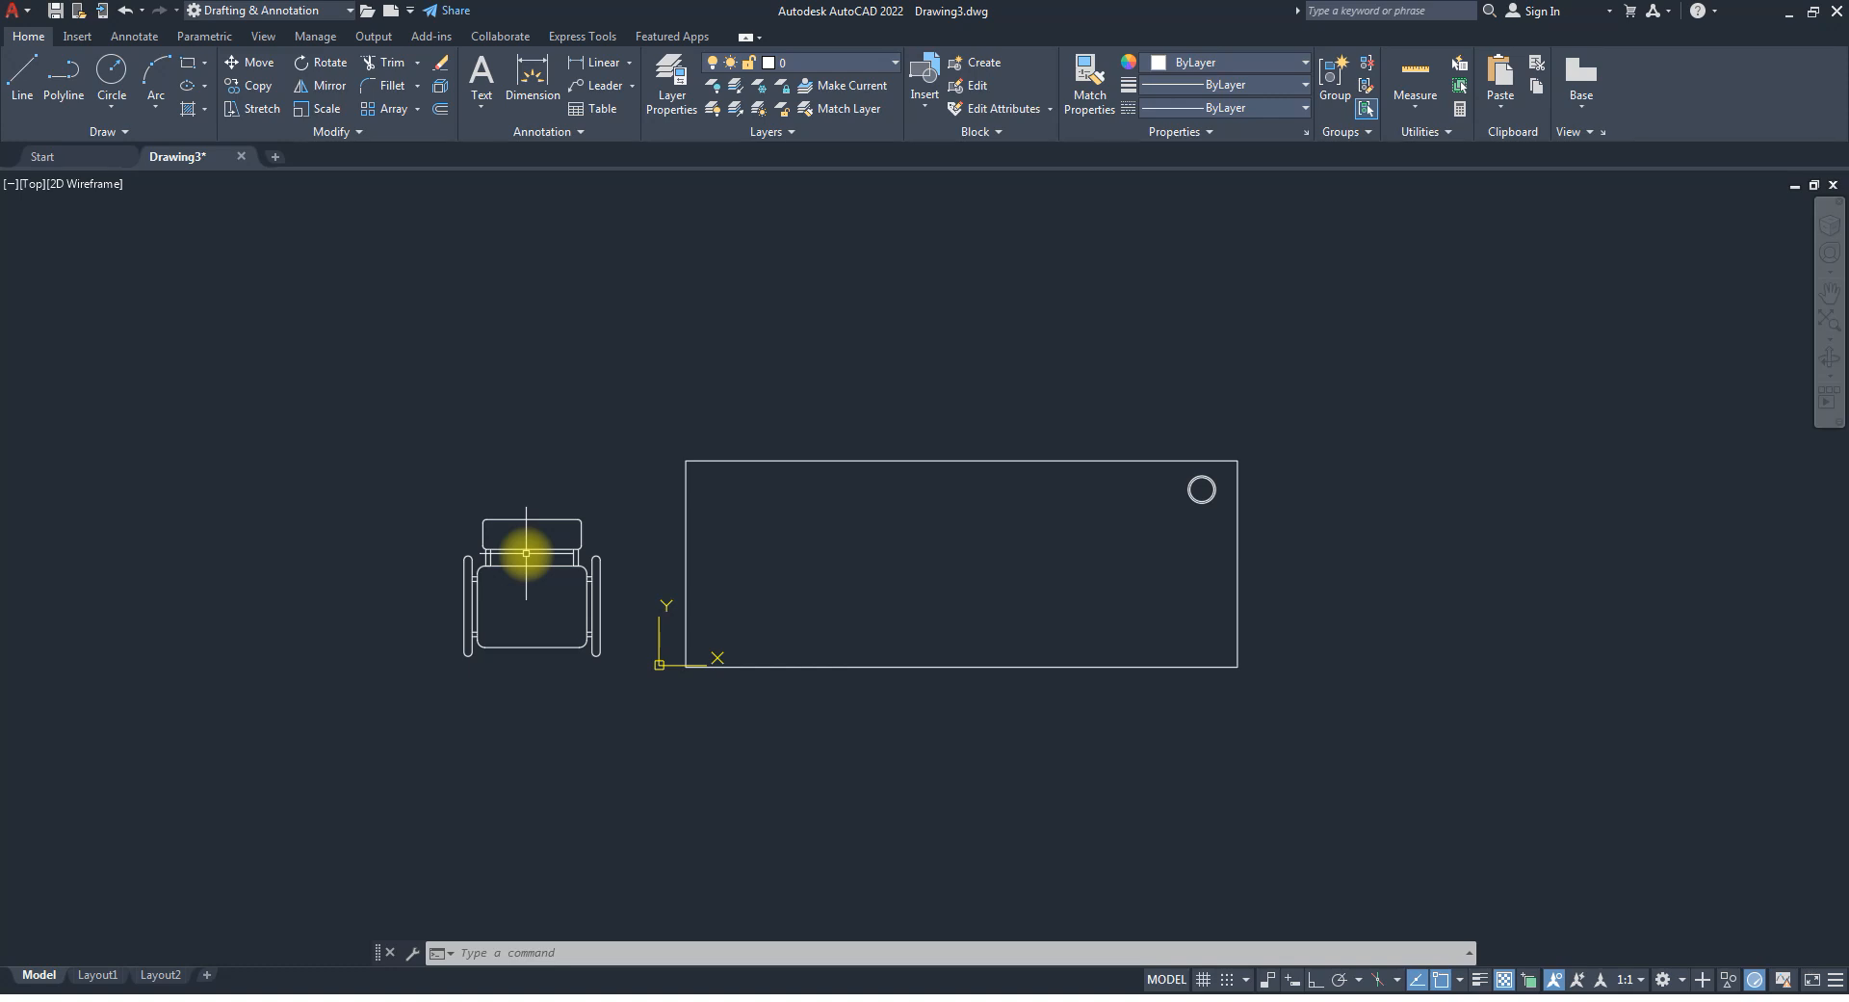
{"action": "left_click", "coordinate": [1197, 554]}
{"action": "left_click", "coordinate": [1017, 382]}
{"action": "type", "text": "m"}
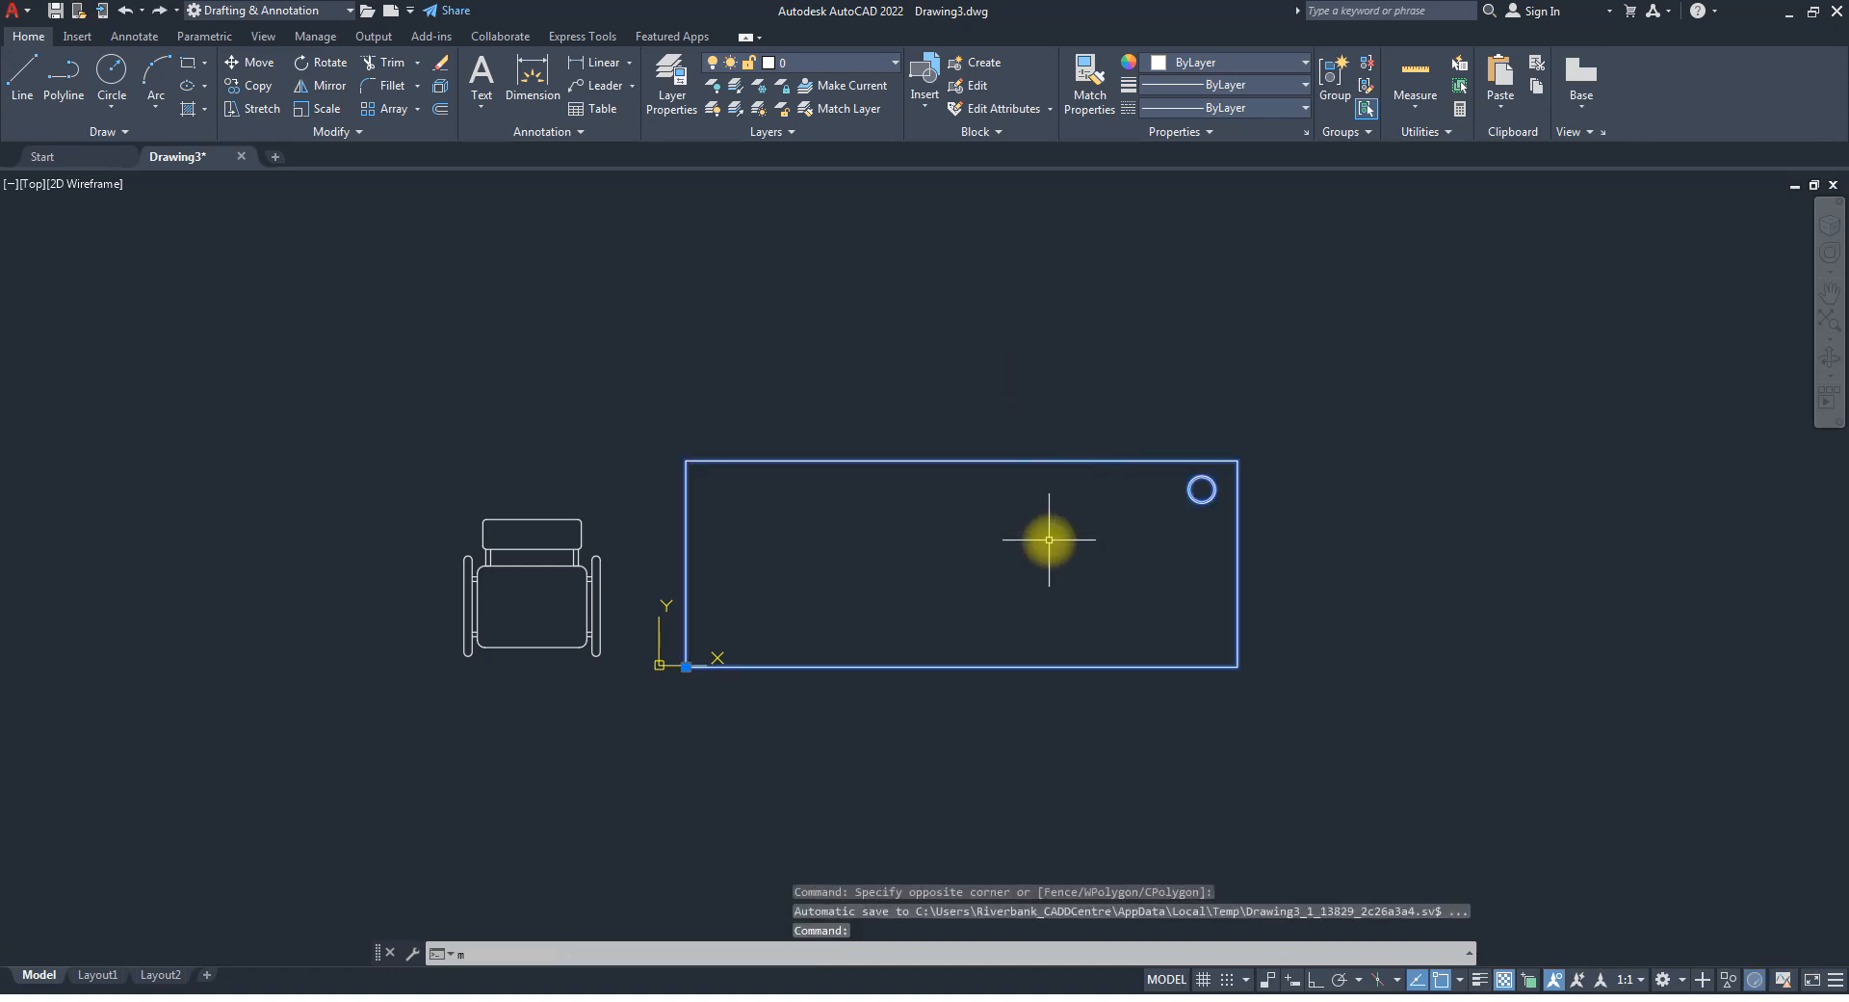
{"action": "key", "text": "Return"}
{"action": "left_click", "coordinate": [935, 728]}
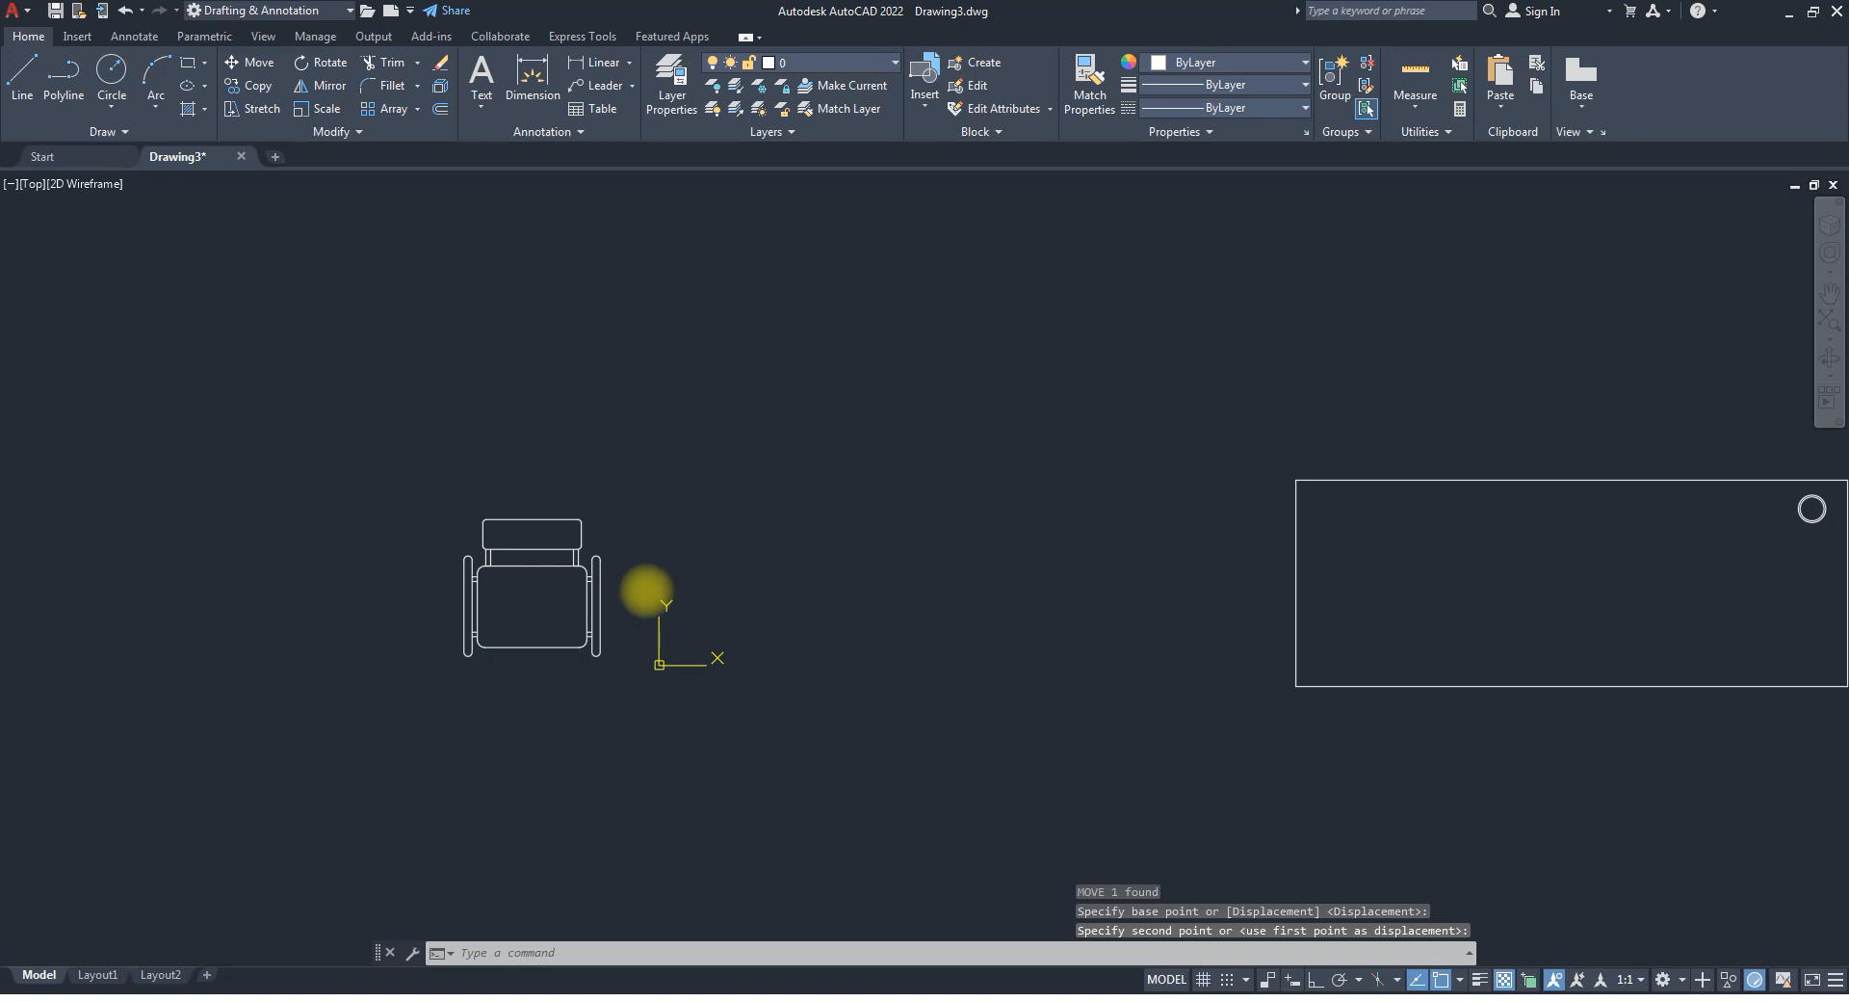
Start an attribute definition for the chair and examine its tag, prompt and default value fields.
{"action": "scroll", "coordinate": [481, 568], "scroll_direction": "down", "scroll_amount": 2}
{"action": "scroll", "coordinate": [479, 566], "scroll_direction": "up", "scroll_amount": 6}
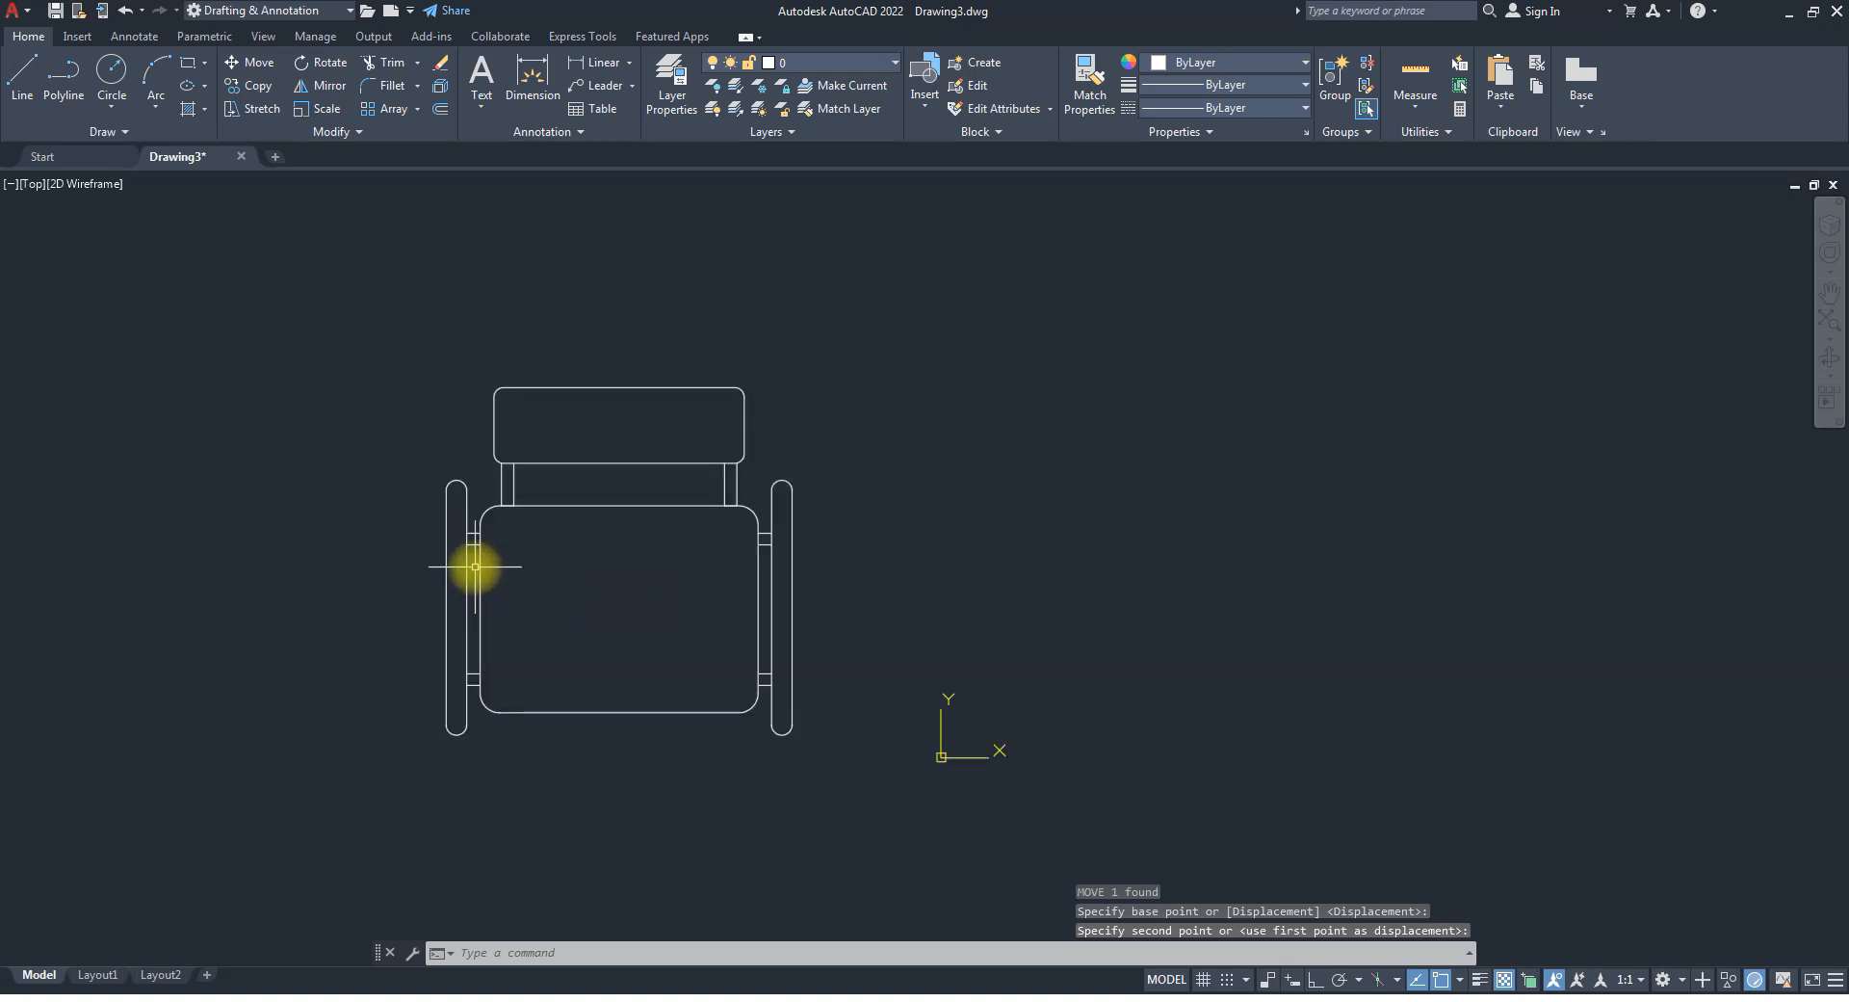
{"action": "scroll", "coordinate": [590, 568], "scroll_direction": "up", "scroll_amount": 2}
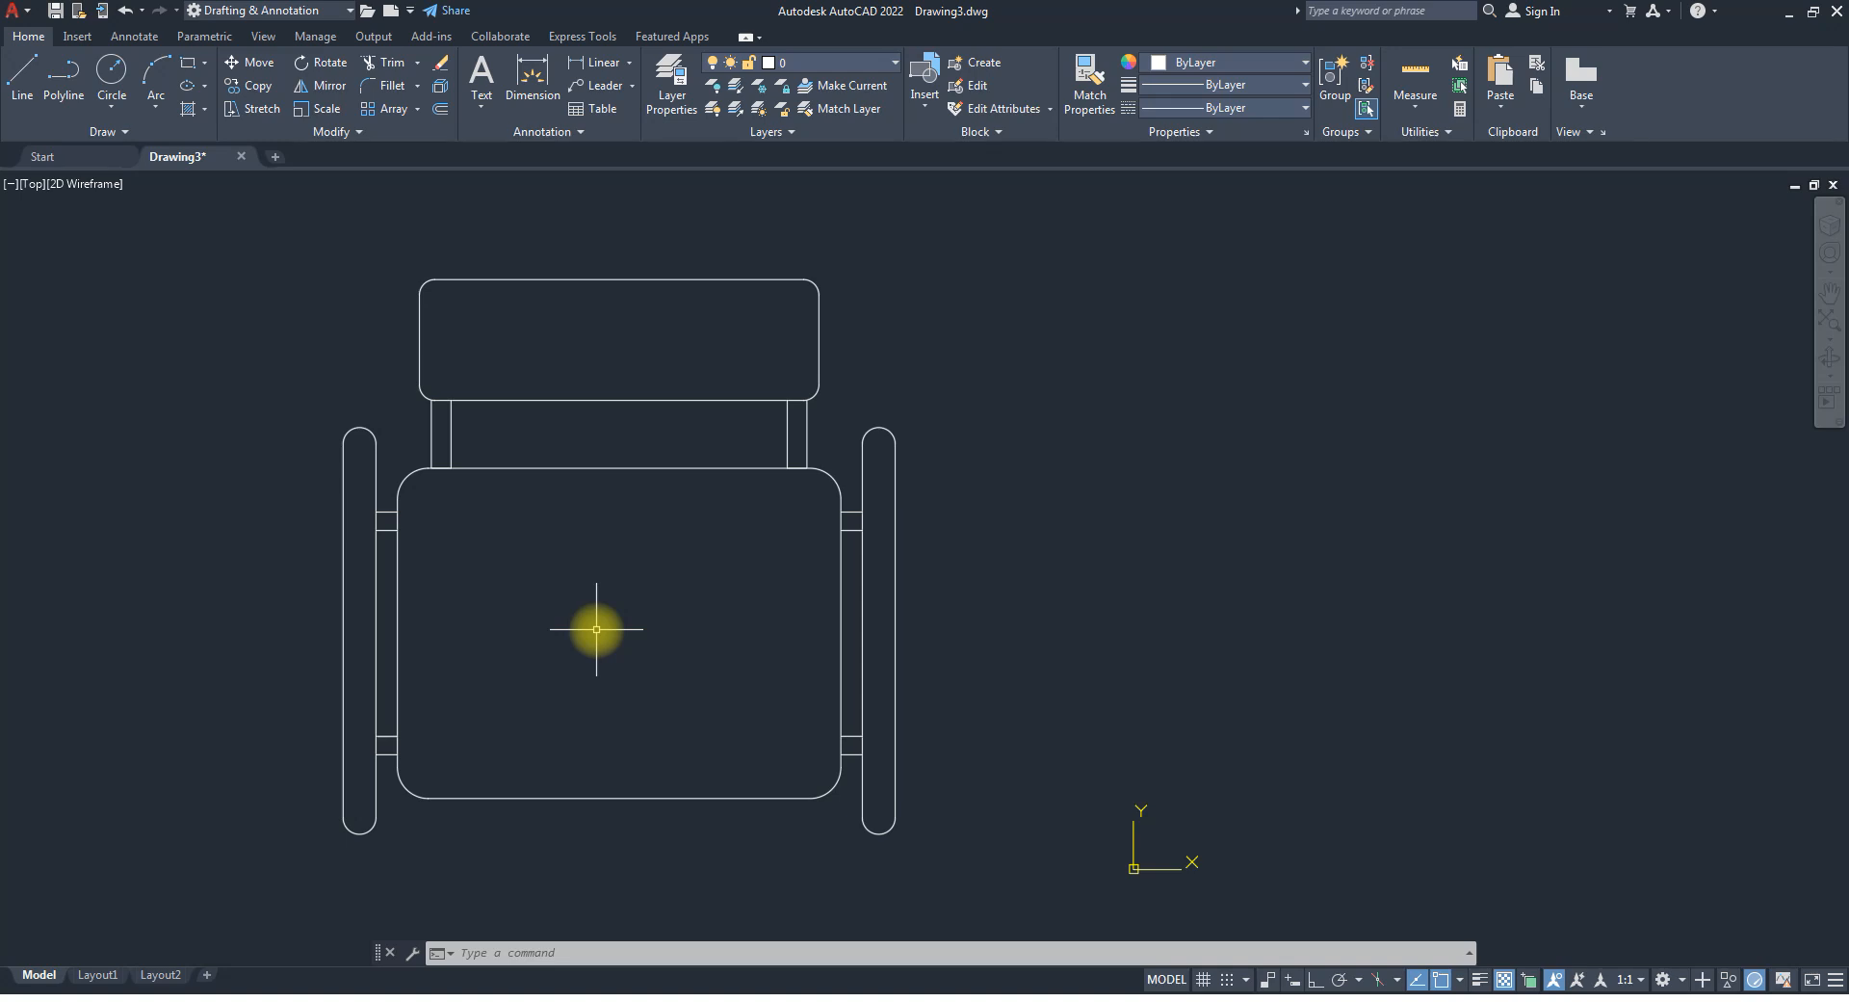
{"action": "scroll", "coordinate": [563, 425], "scroll_direction": "down", "scroll_amount": 4}
{"action": "scroll", "coordinate": [549, 419], "scroll_direction": "up", "scroll_amount": 4}
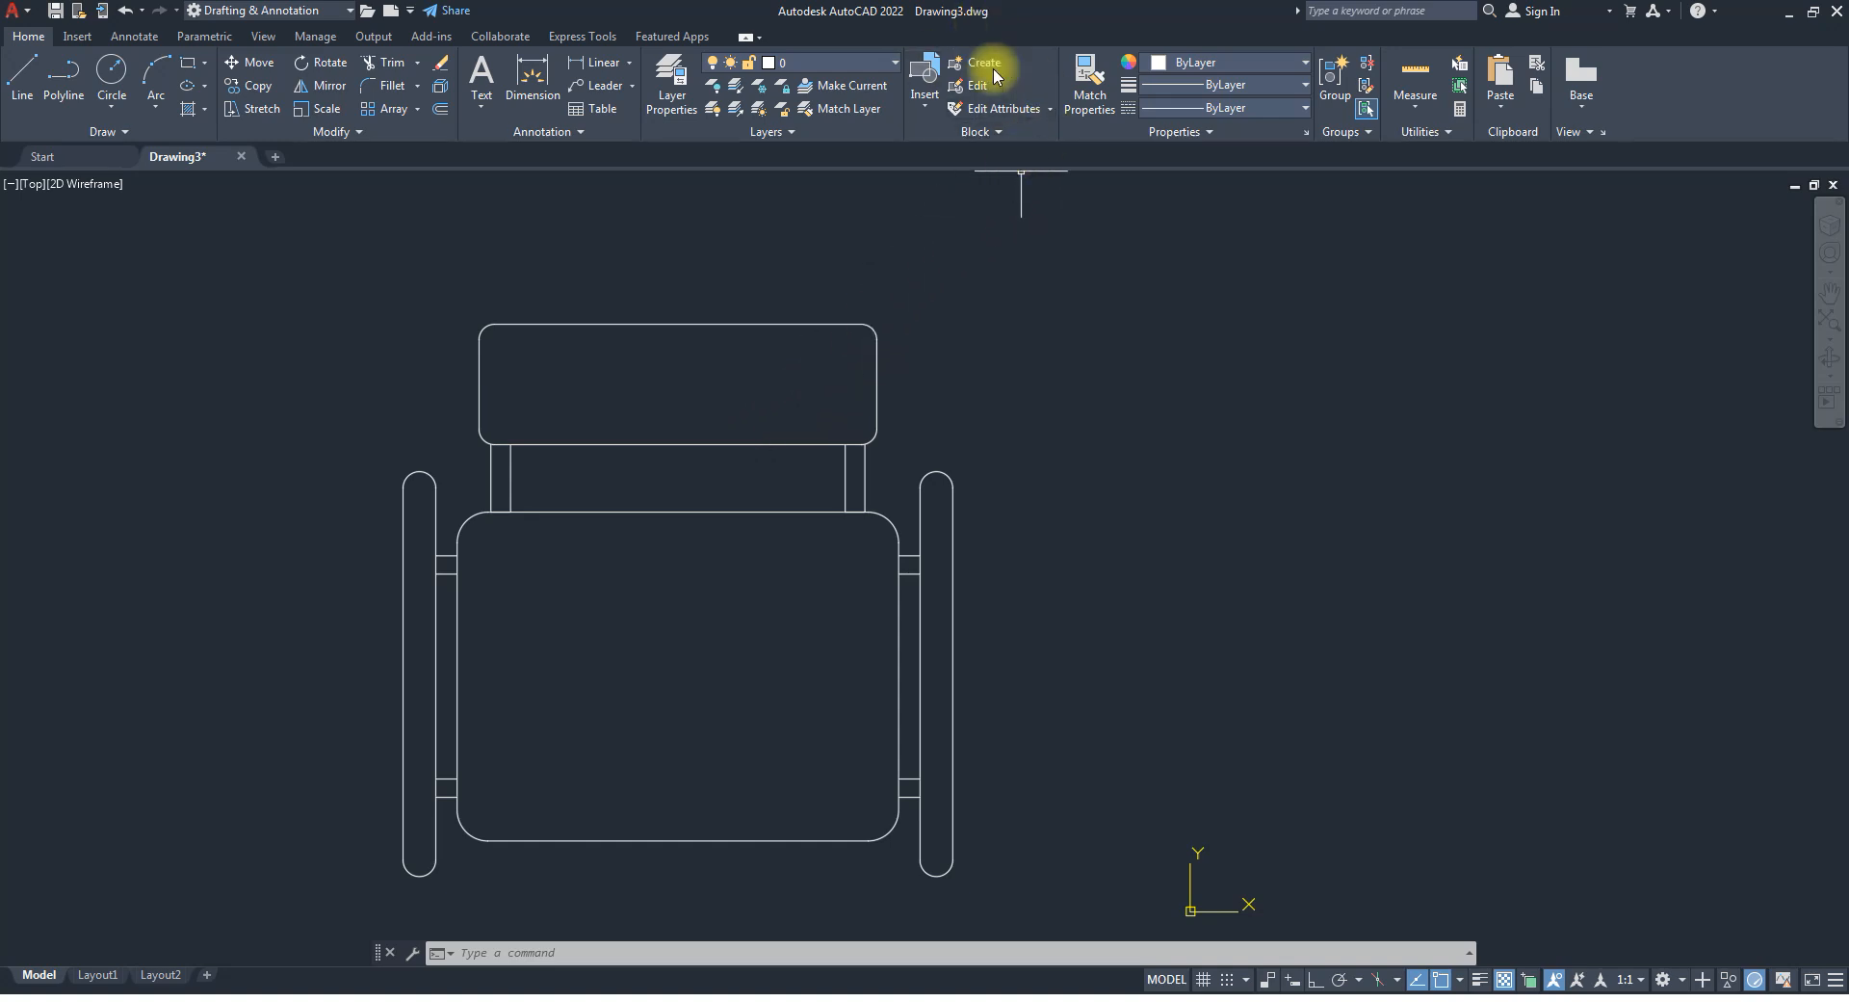
{"action": "left_click", "coordinate": [1032, 135]}
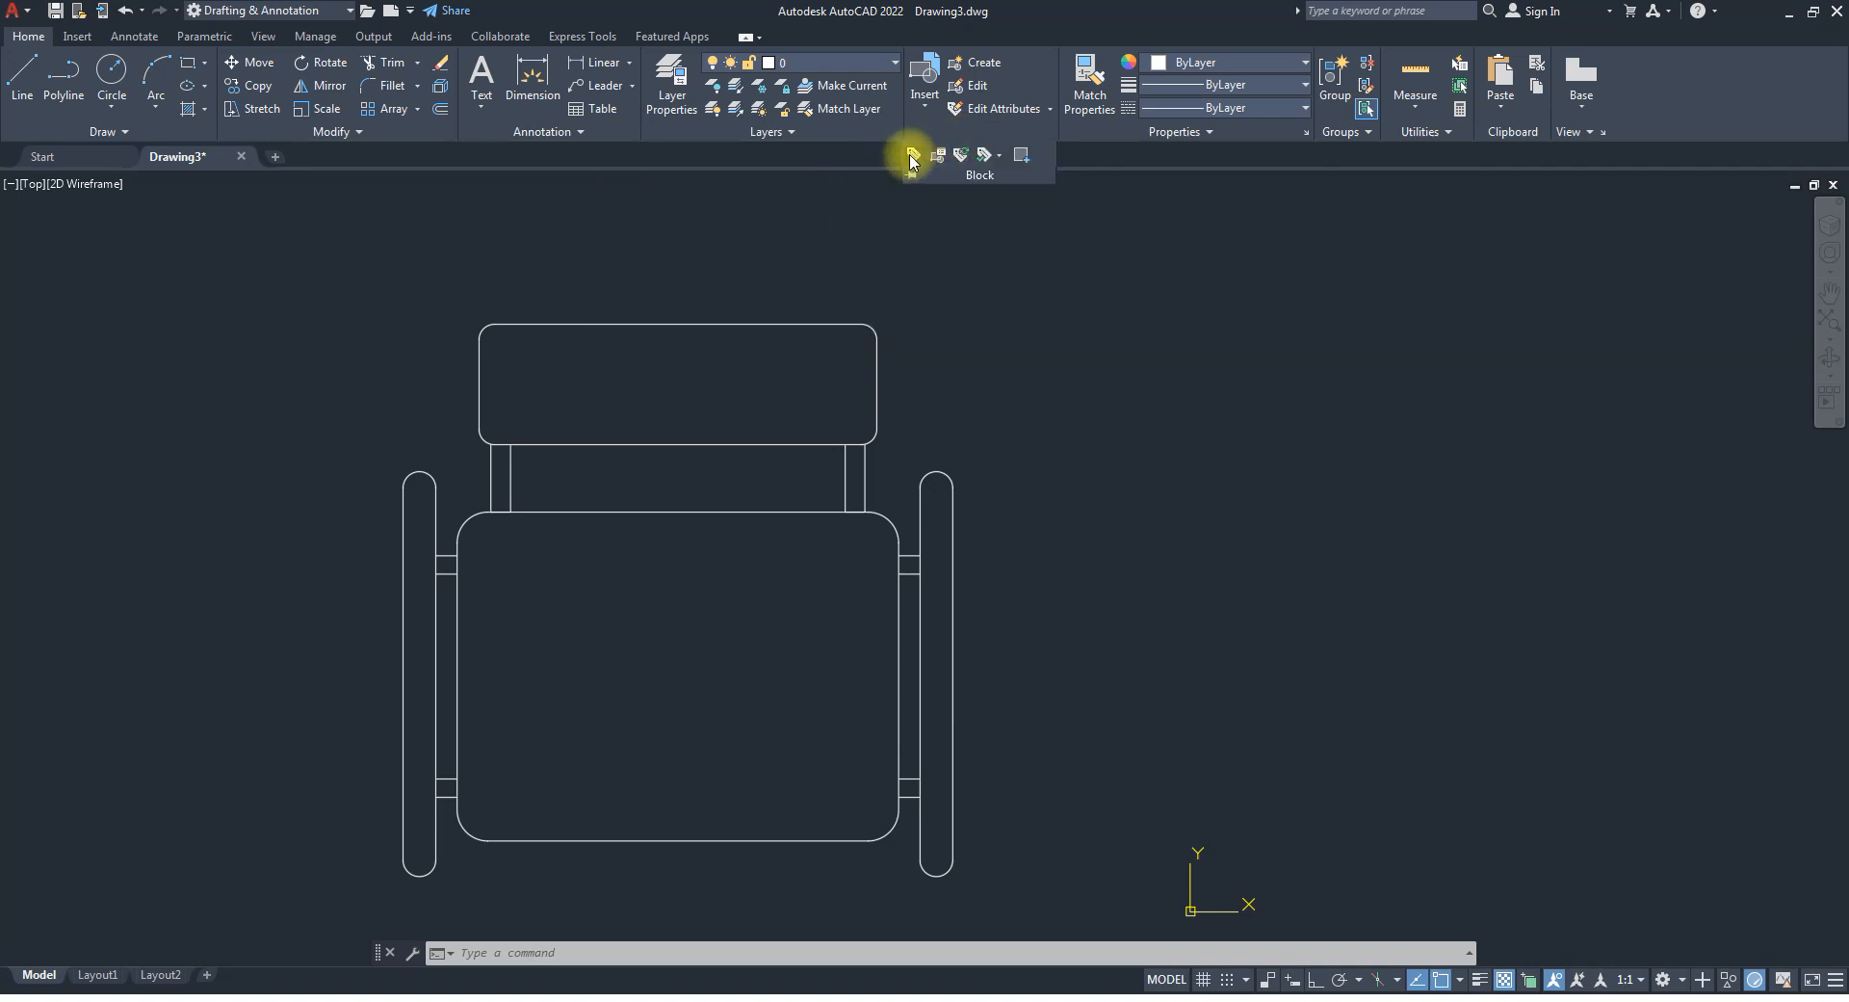
{"action": "left_click", "coordinate": [911, 157]}
{"action": "left_click_drag", "start_coordinate": [887, 306], "coordinate": [1374, 255]}
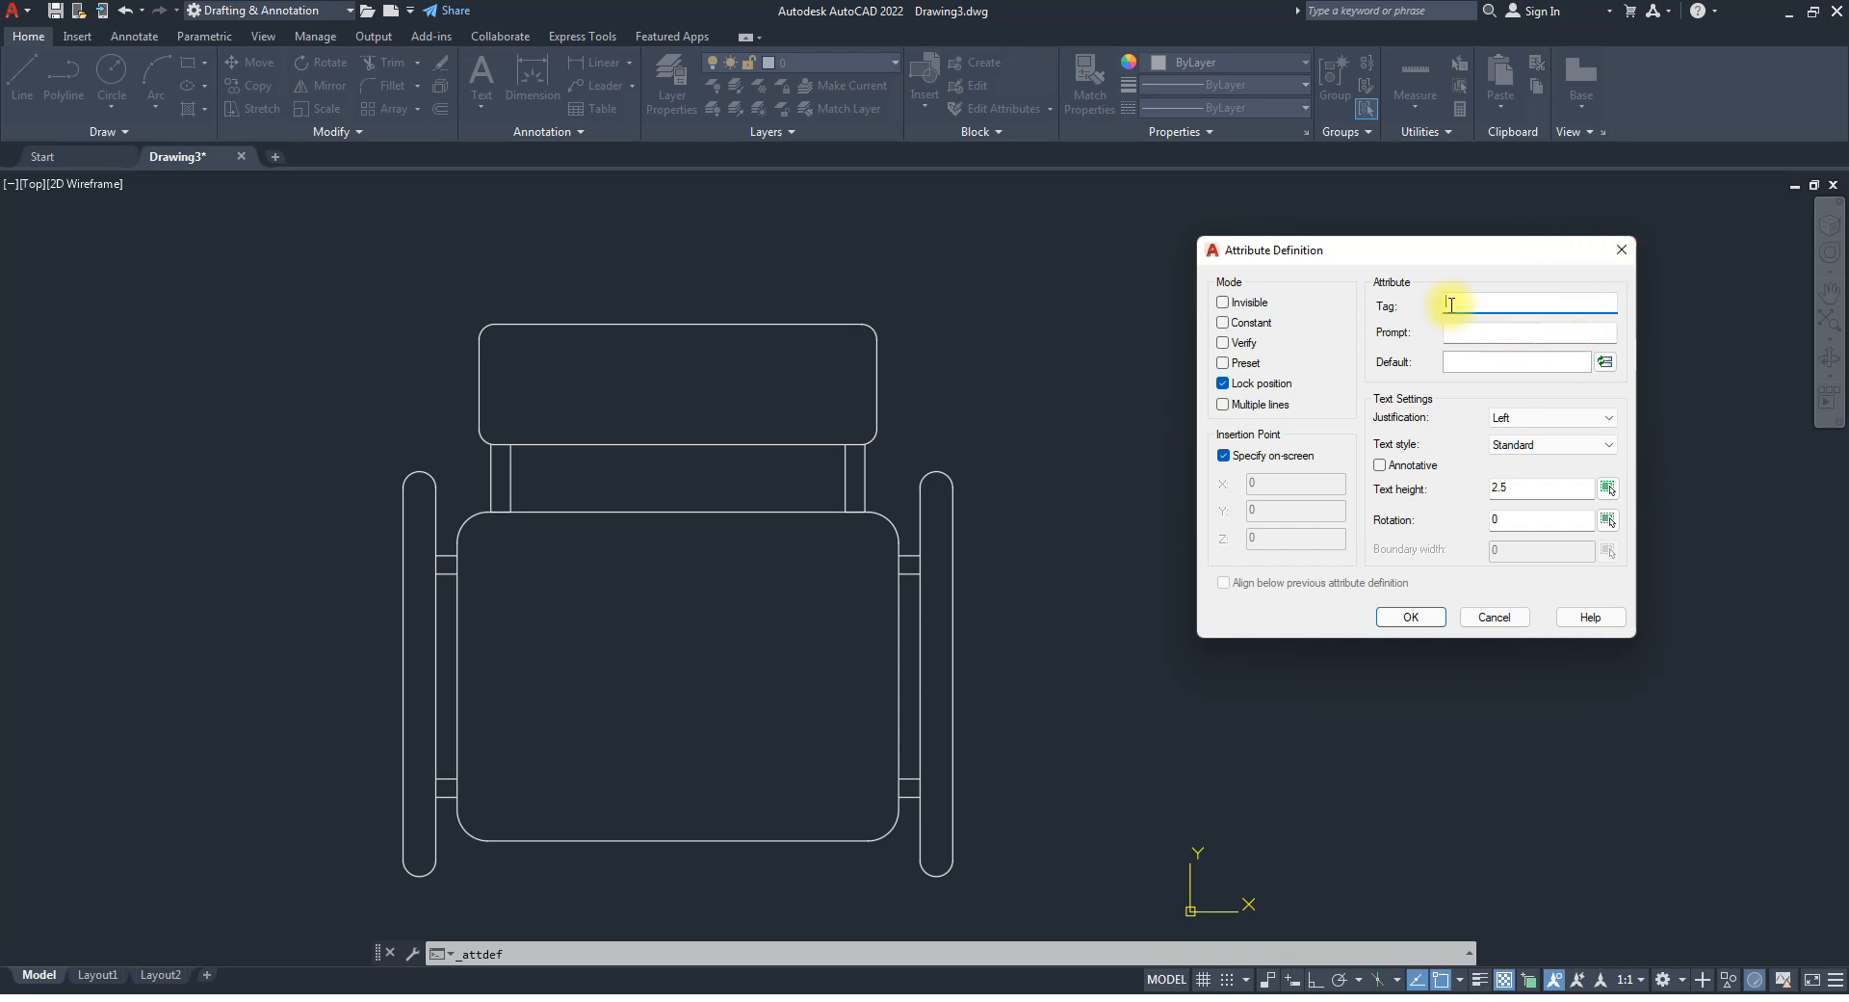
{"action": "left_click", "coordinate": [1520, 329]}
{"action": "left_click", "coordinate": [1515, 362]}
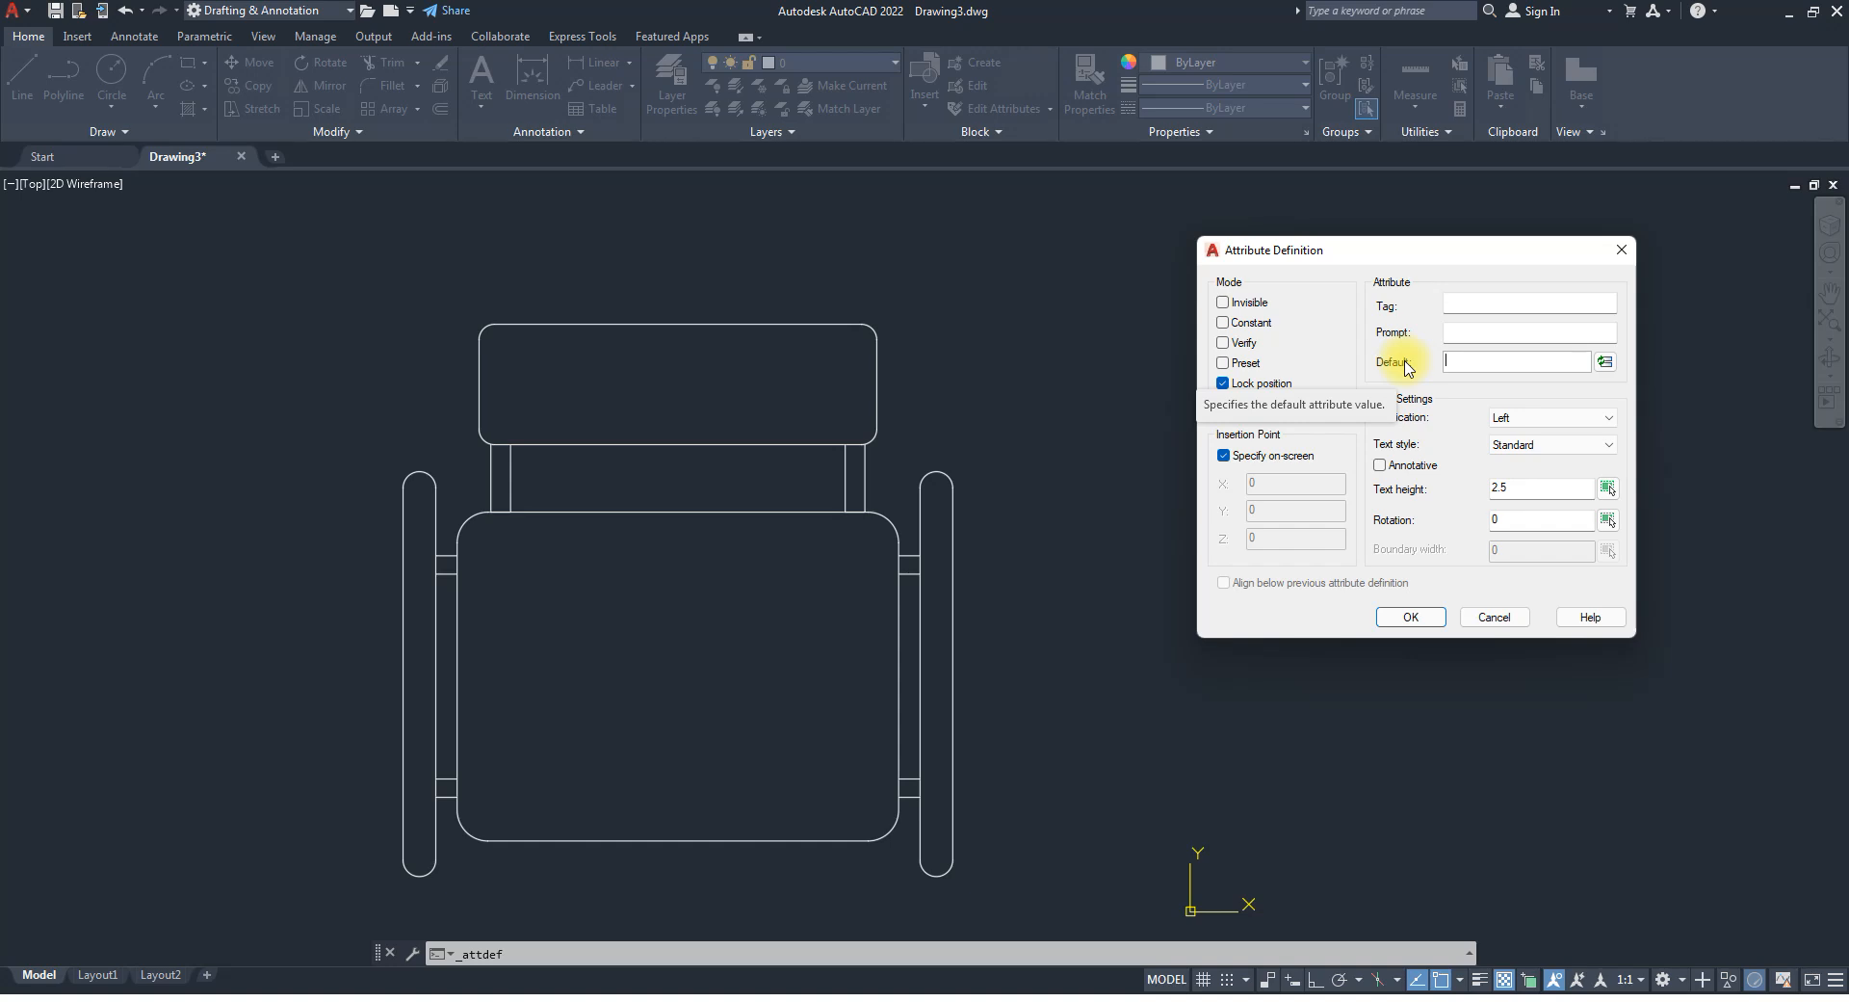
{"action": "left_click", "coordinate": [1484, 305]}
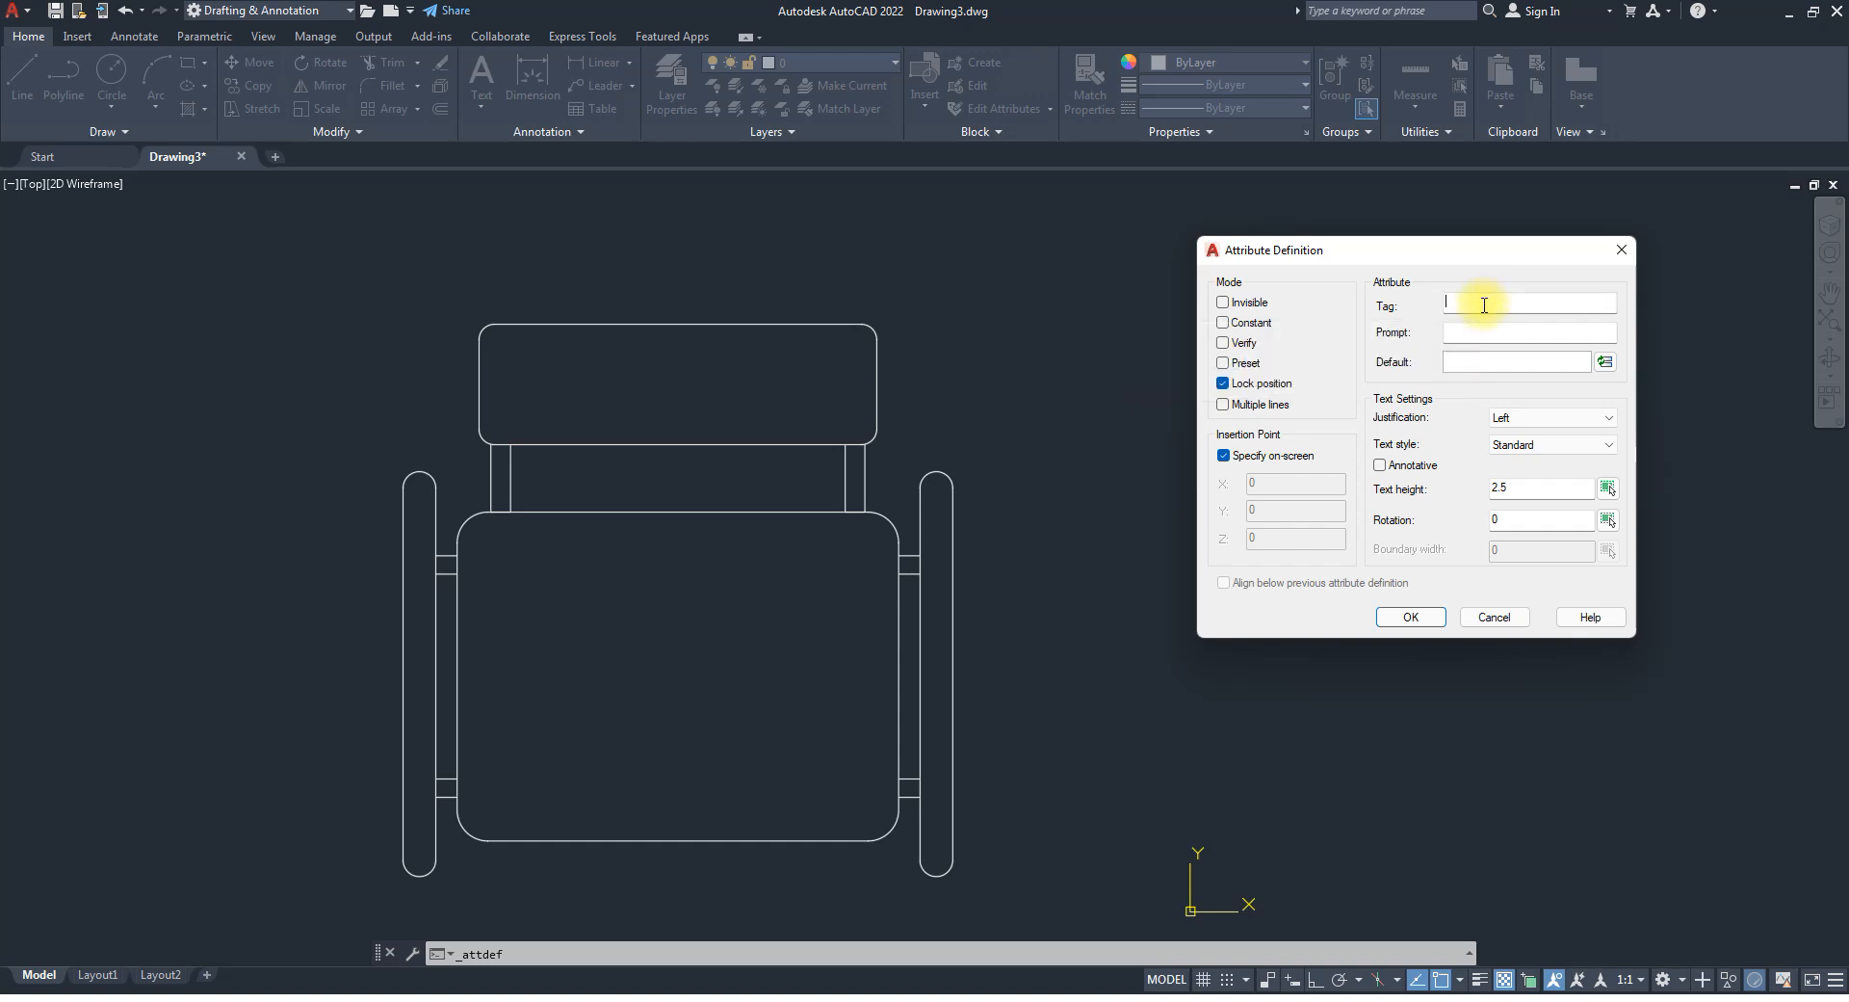
{"action": "type", "text": "fghh yj"}
{"action": "type", "text": "y"}
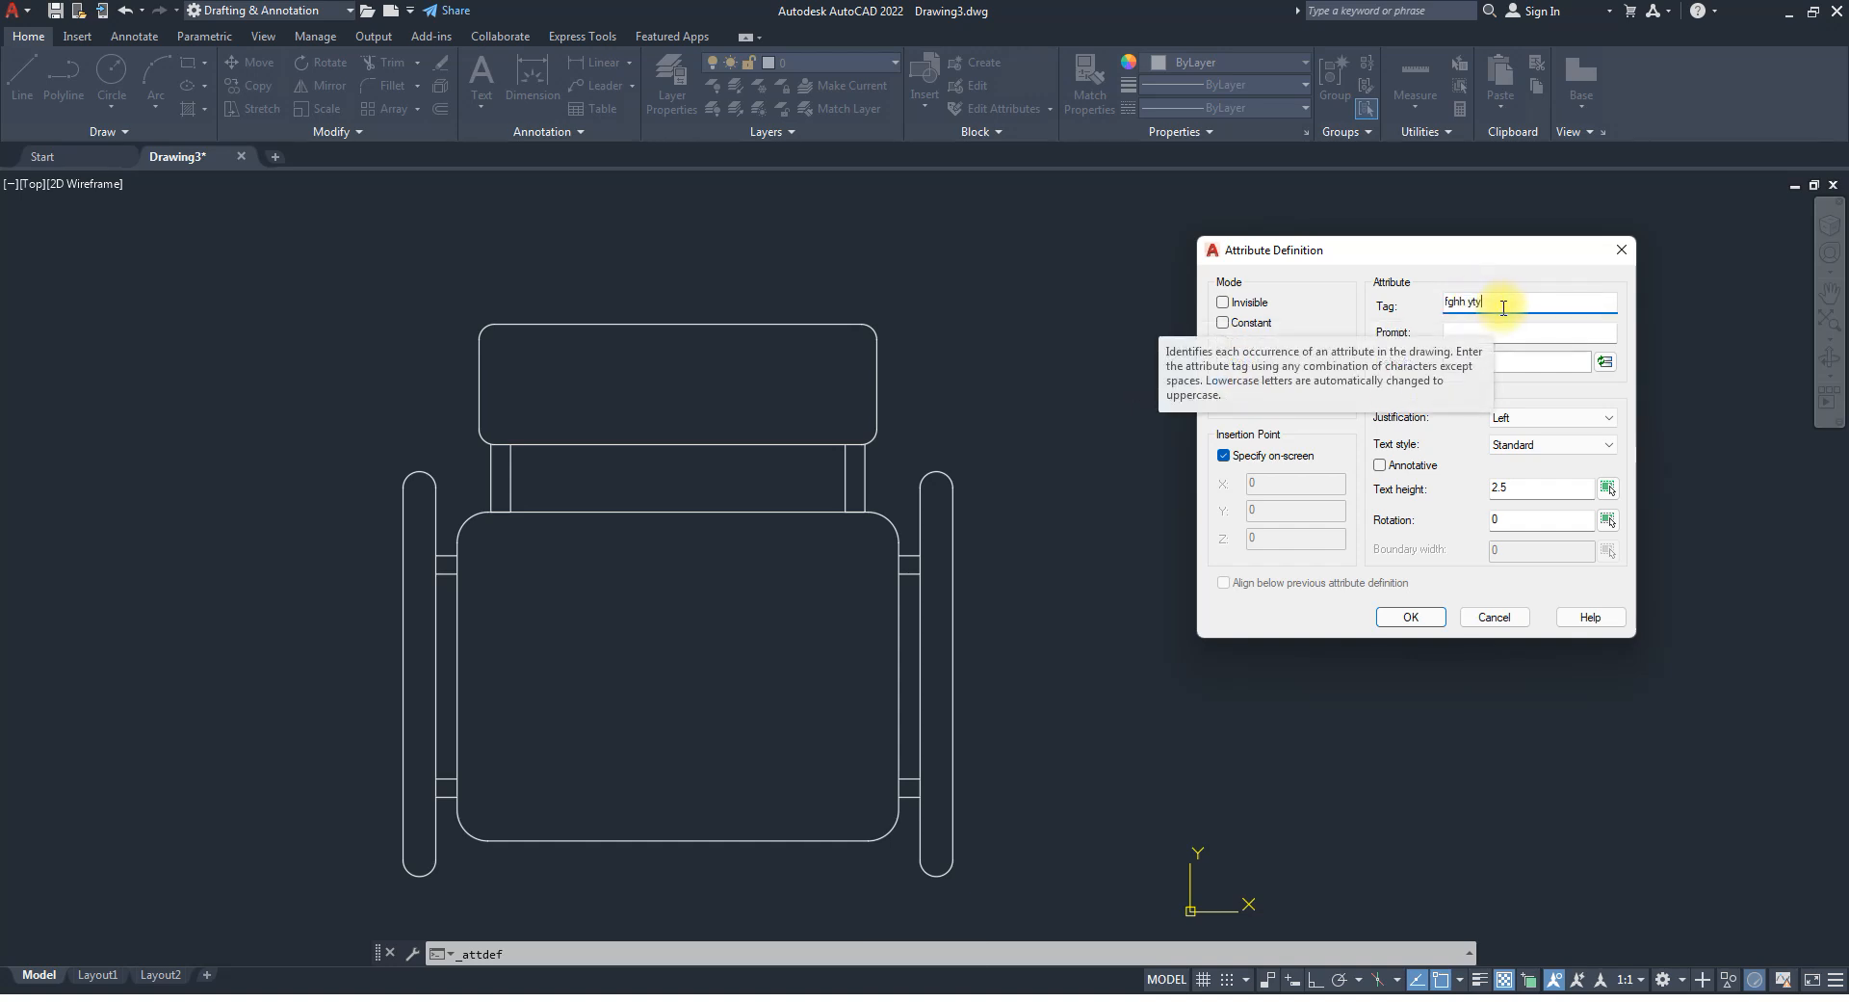
{"action": "key", "text": "BackSpace"}
{"action": "left_click", "coordinate": [1532, 332]}
{"action": "type", "text": "vbngfn gnn"}
{"action": "left_click", "coordinate": [1517, 360]}
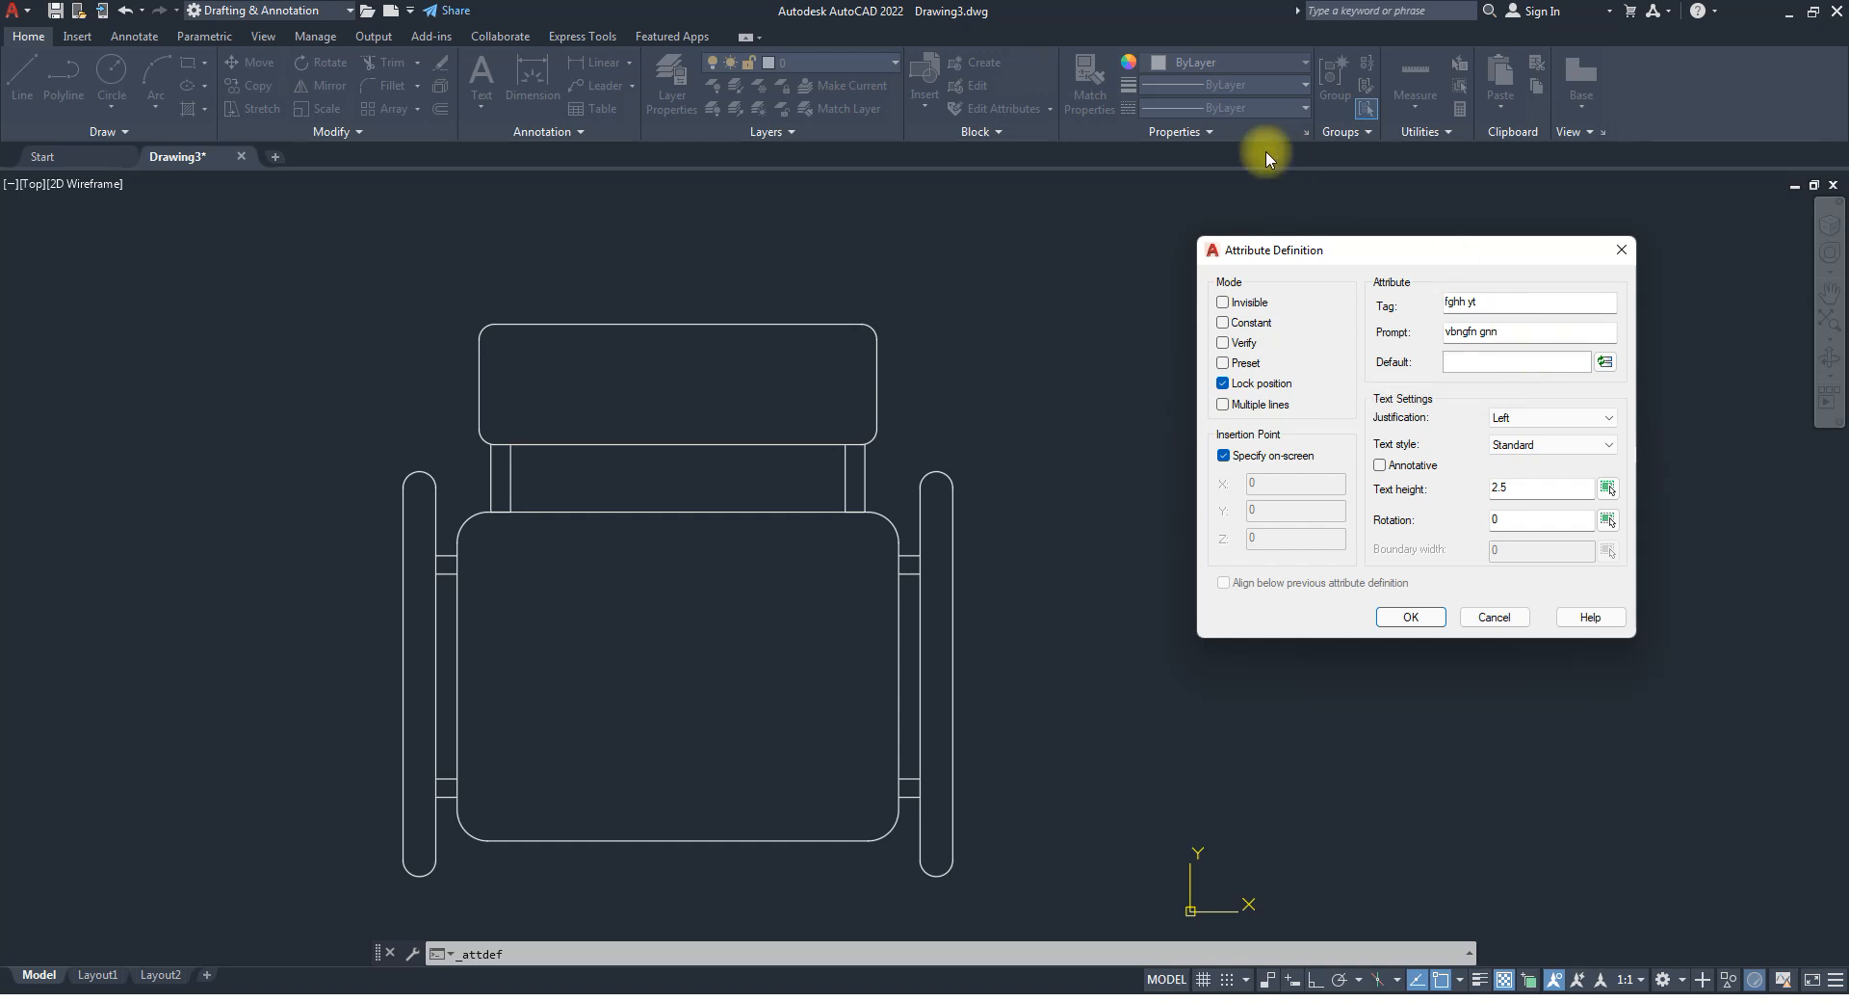
{"action": "left_click_drag", "start_coordinate": [1515, 329], "coordinate": [1290, 325]}
{"action": "key", "text": "BackSpace"}
{"action": "left_click_drag", "start_coordinate": [1488, 302], "coordinate": [1387, 299]}
{"action": "key", "text": "BackSpace"}
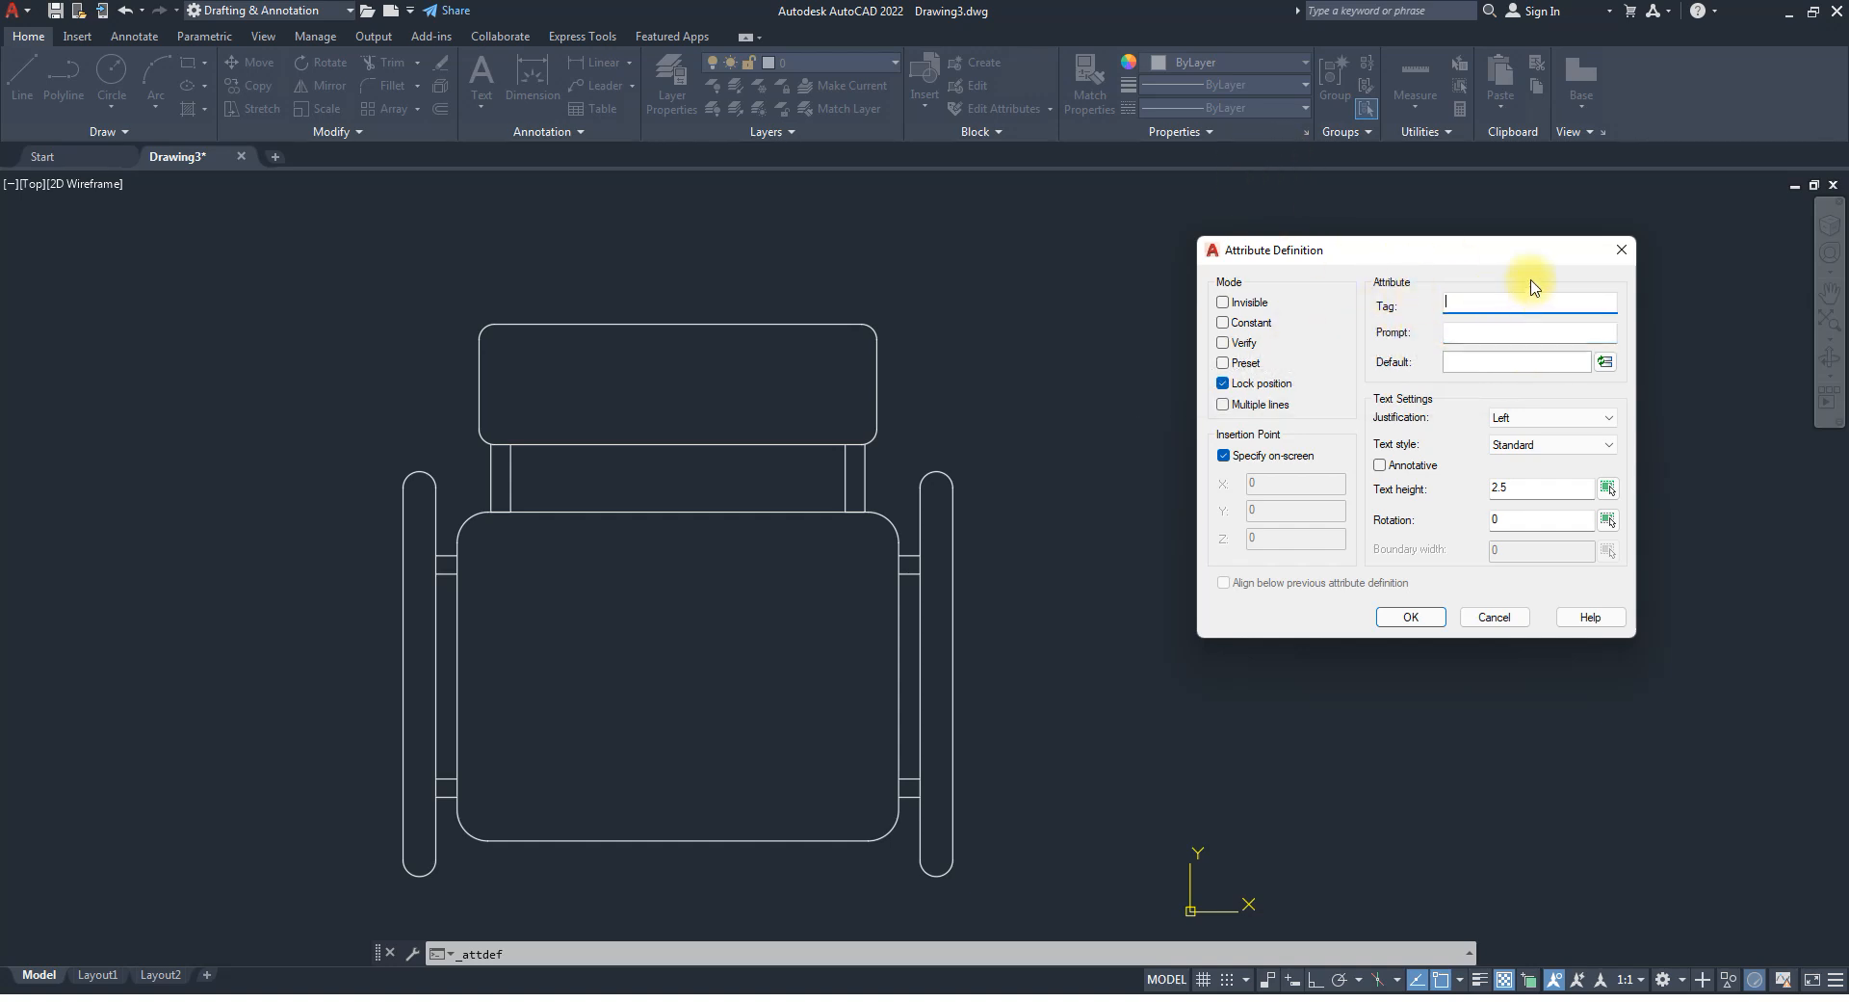
{"action": "left_click", "coordinate": [1622, 250]}
Open the tool palettes and show the electrical samples.
{"action": "type", "text": "tp"}
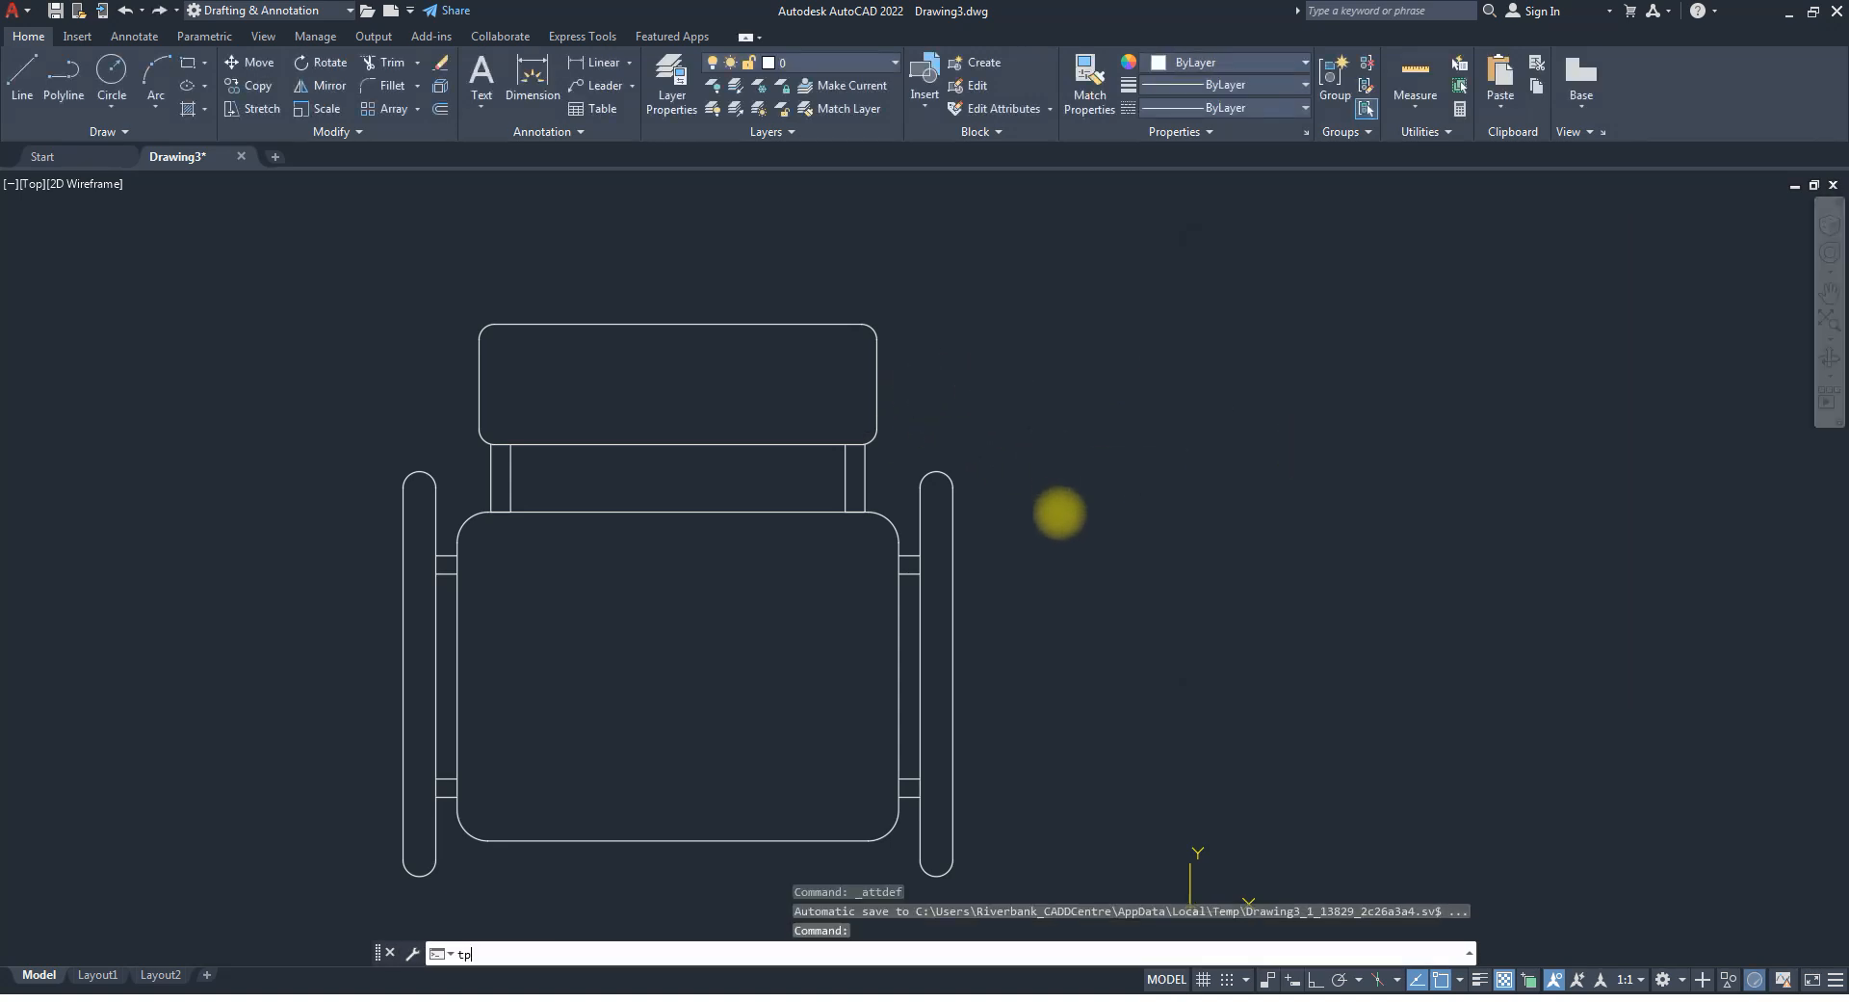
{"action": "key", "text": "Return"}
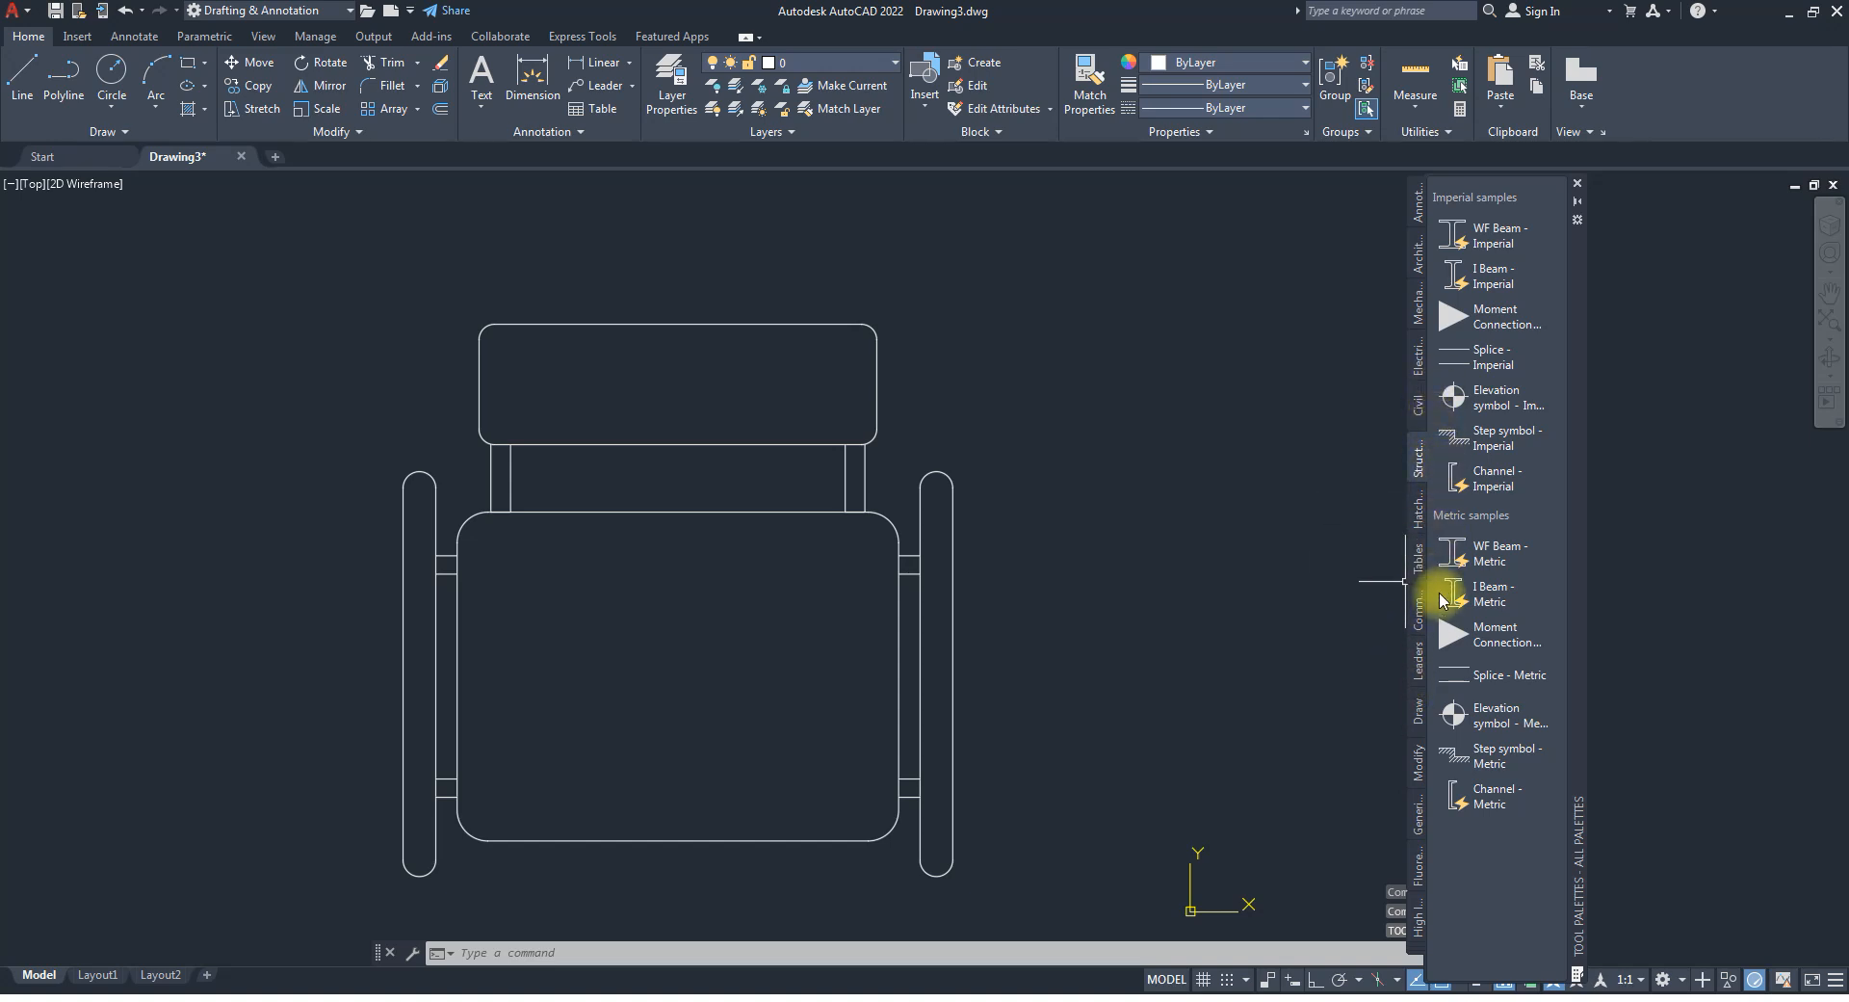
{"action": "left_click", "coordinate": [1418, 358]}
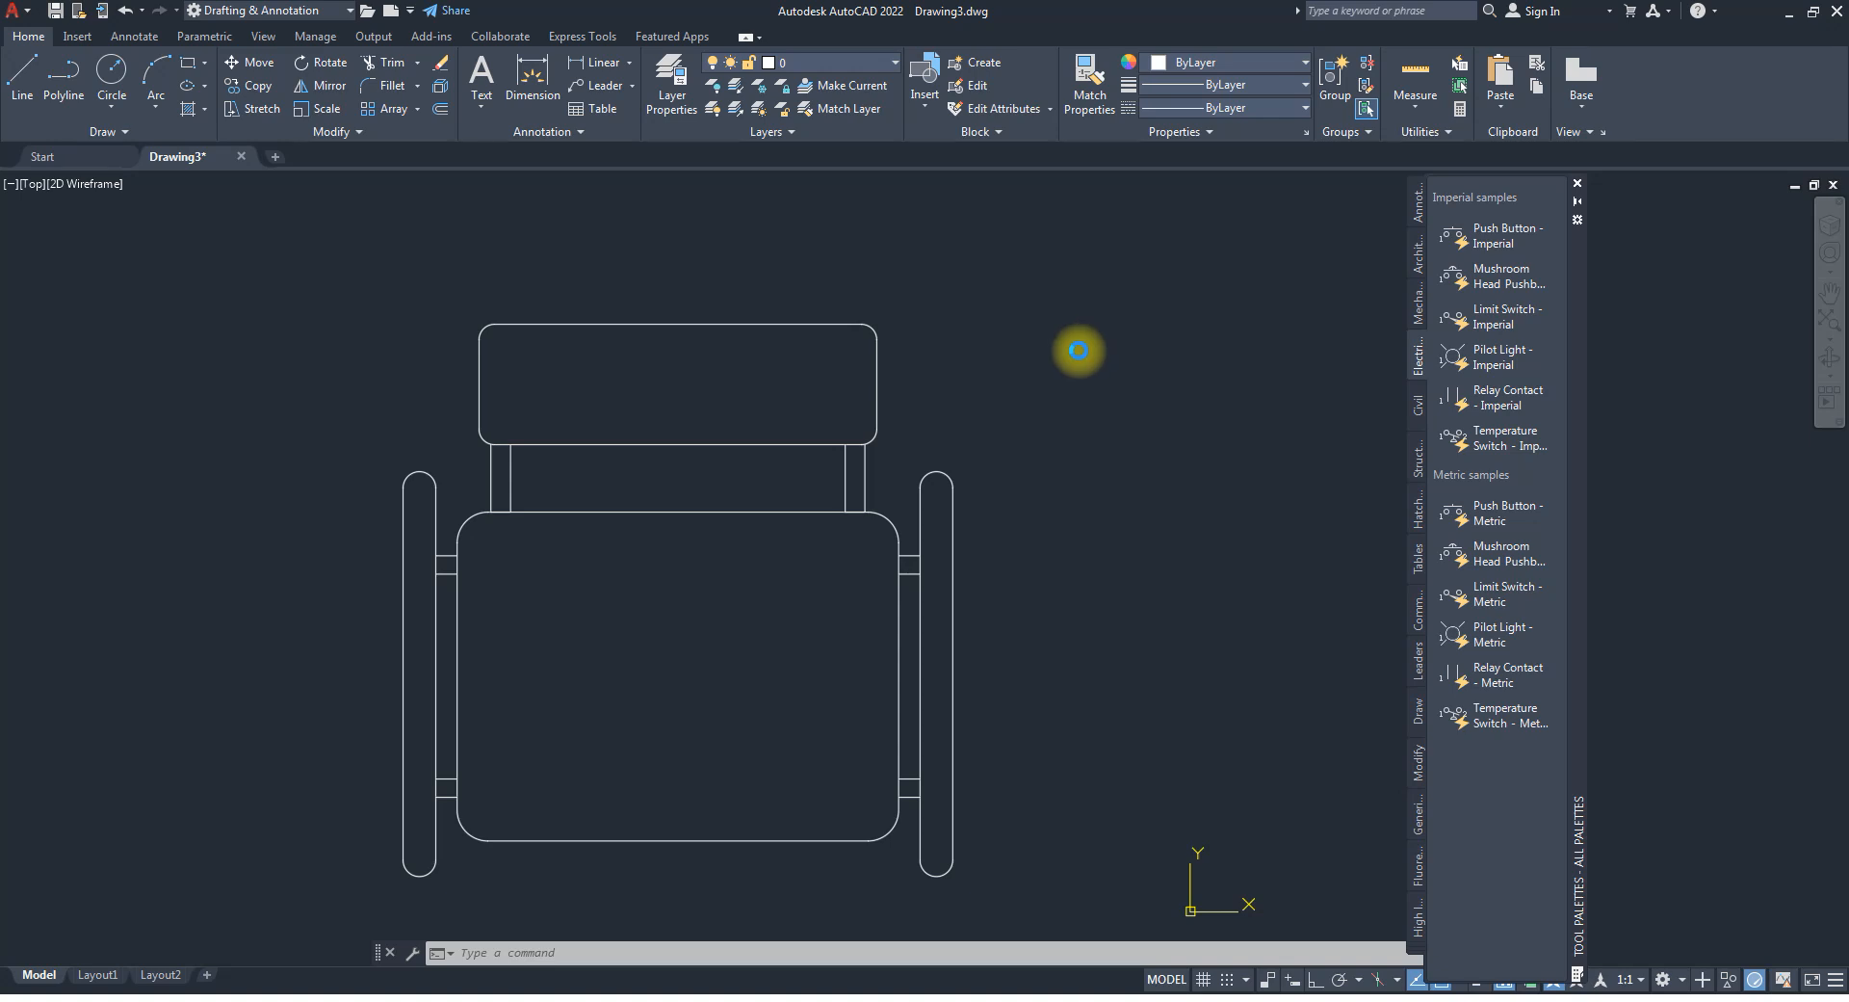
Place the Pilot Light - Imperial block to the right of the chair's backrest, dismiss its attribute entry, and erase the block.
{"action": "left_click", "coordinate": [1067, 353]}
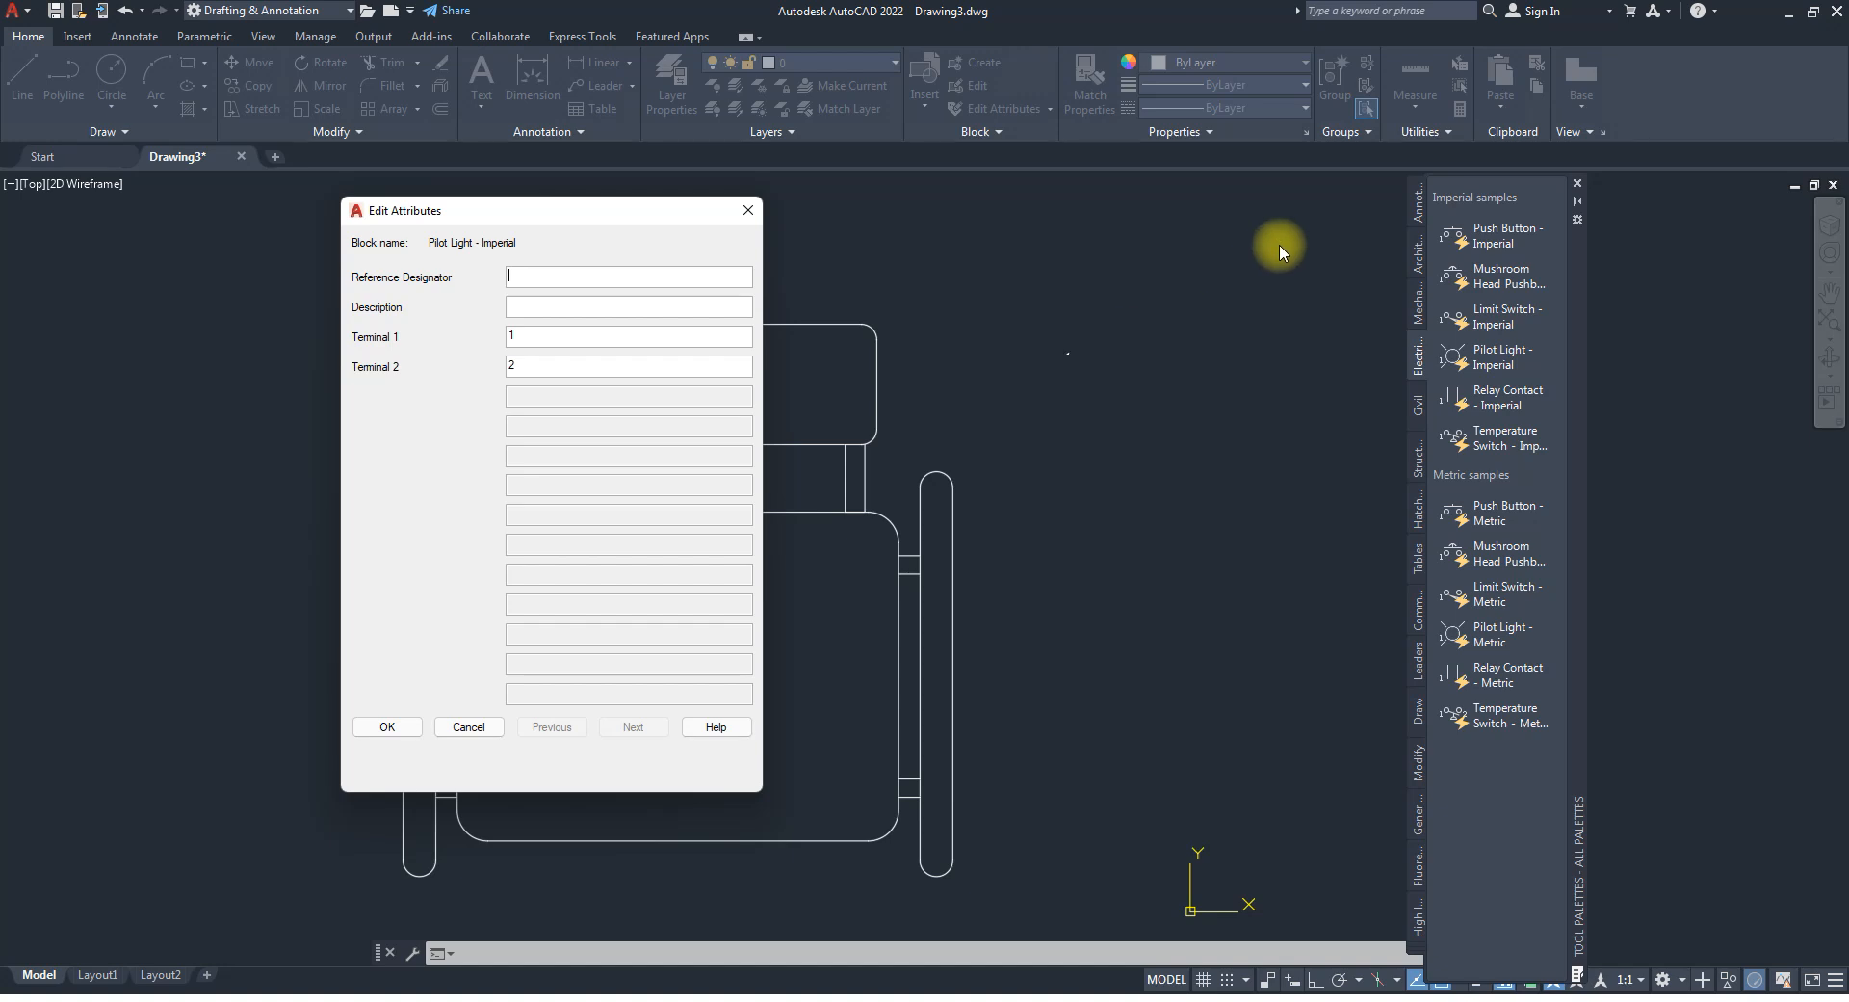
{"action": "left_click", "coordinate": [747, 210]}
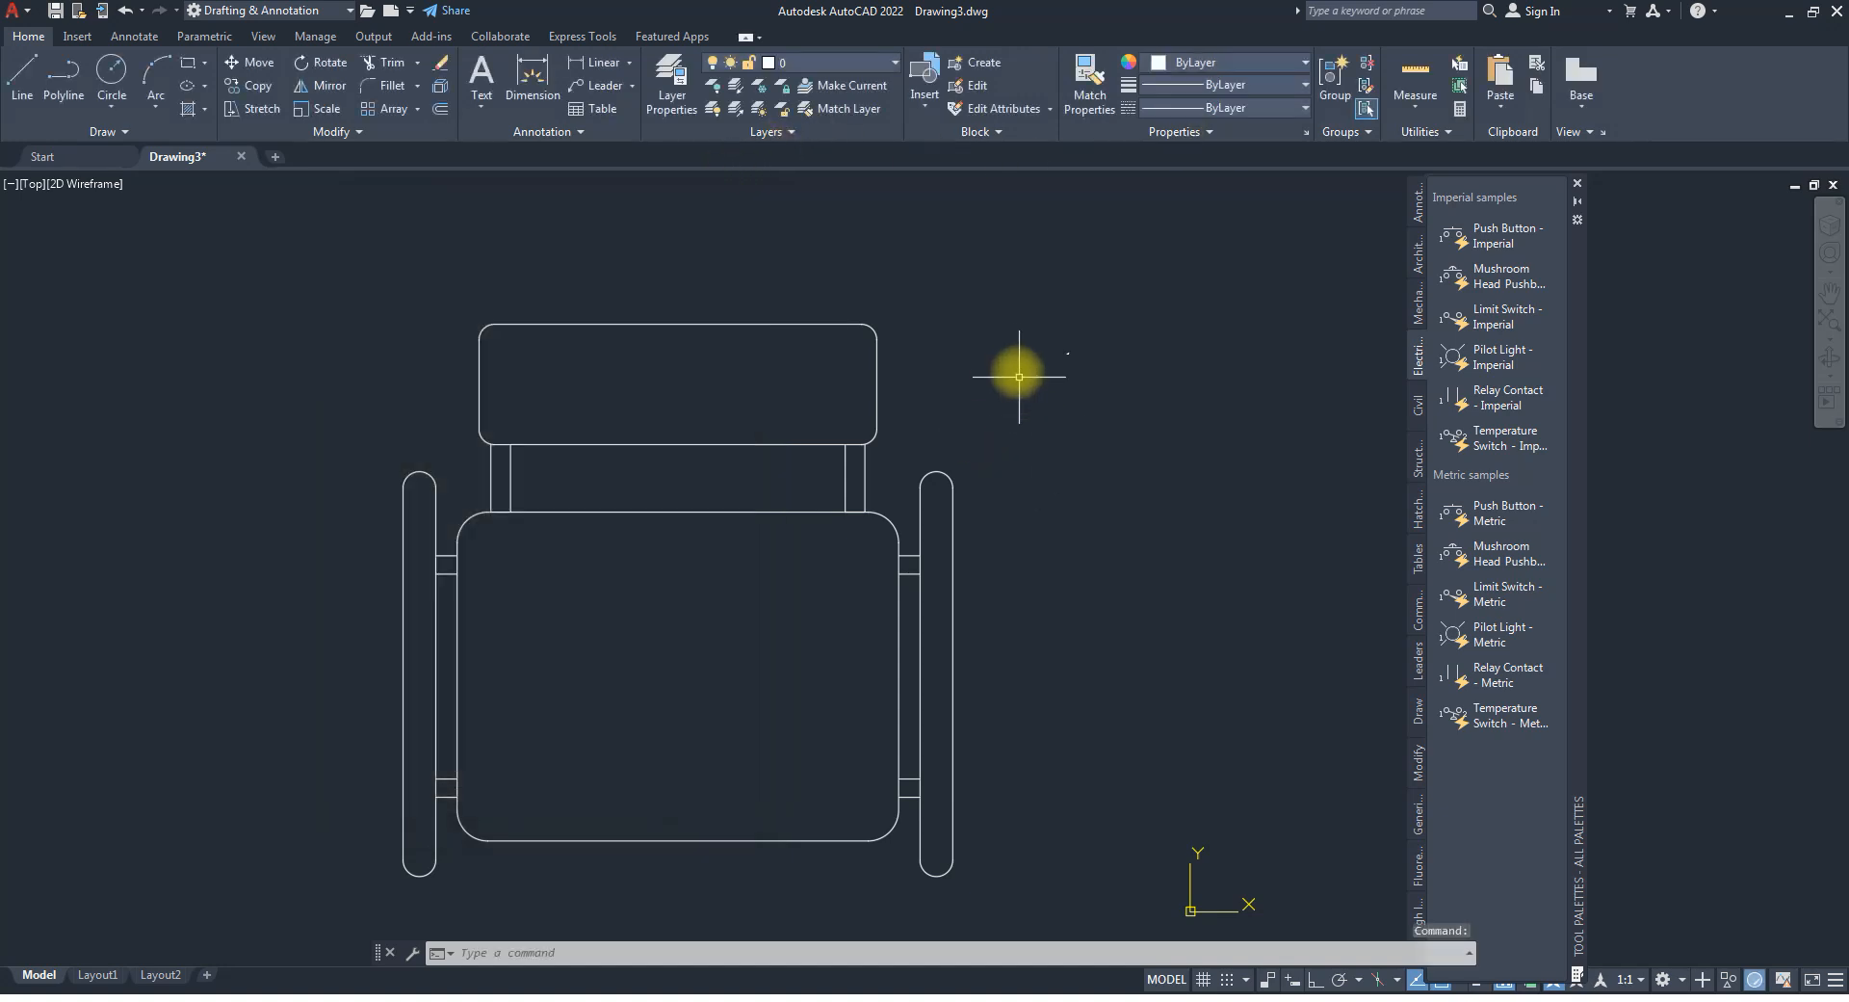
{"action": "left_click", "coordinate": [1076, 378]}
{"action": "left_click", "coordinate": [1050, 311]}
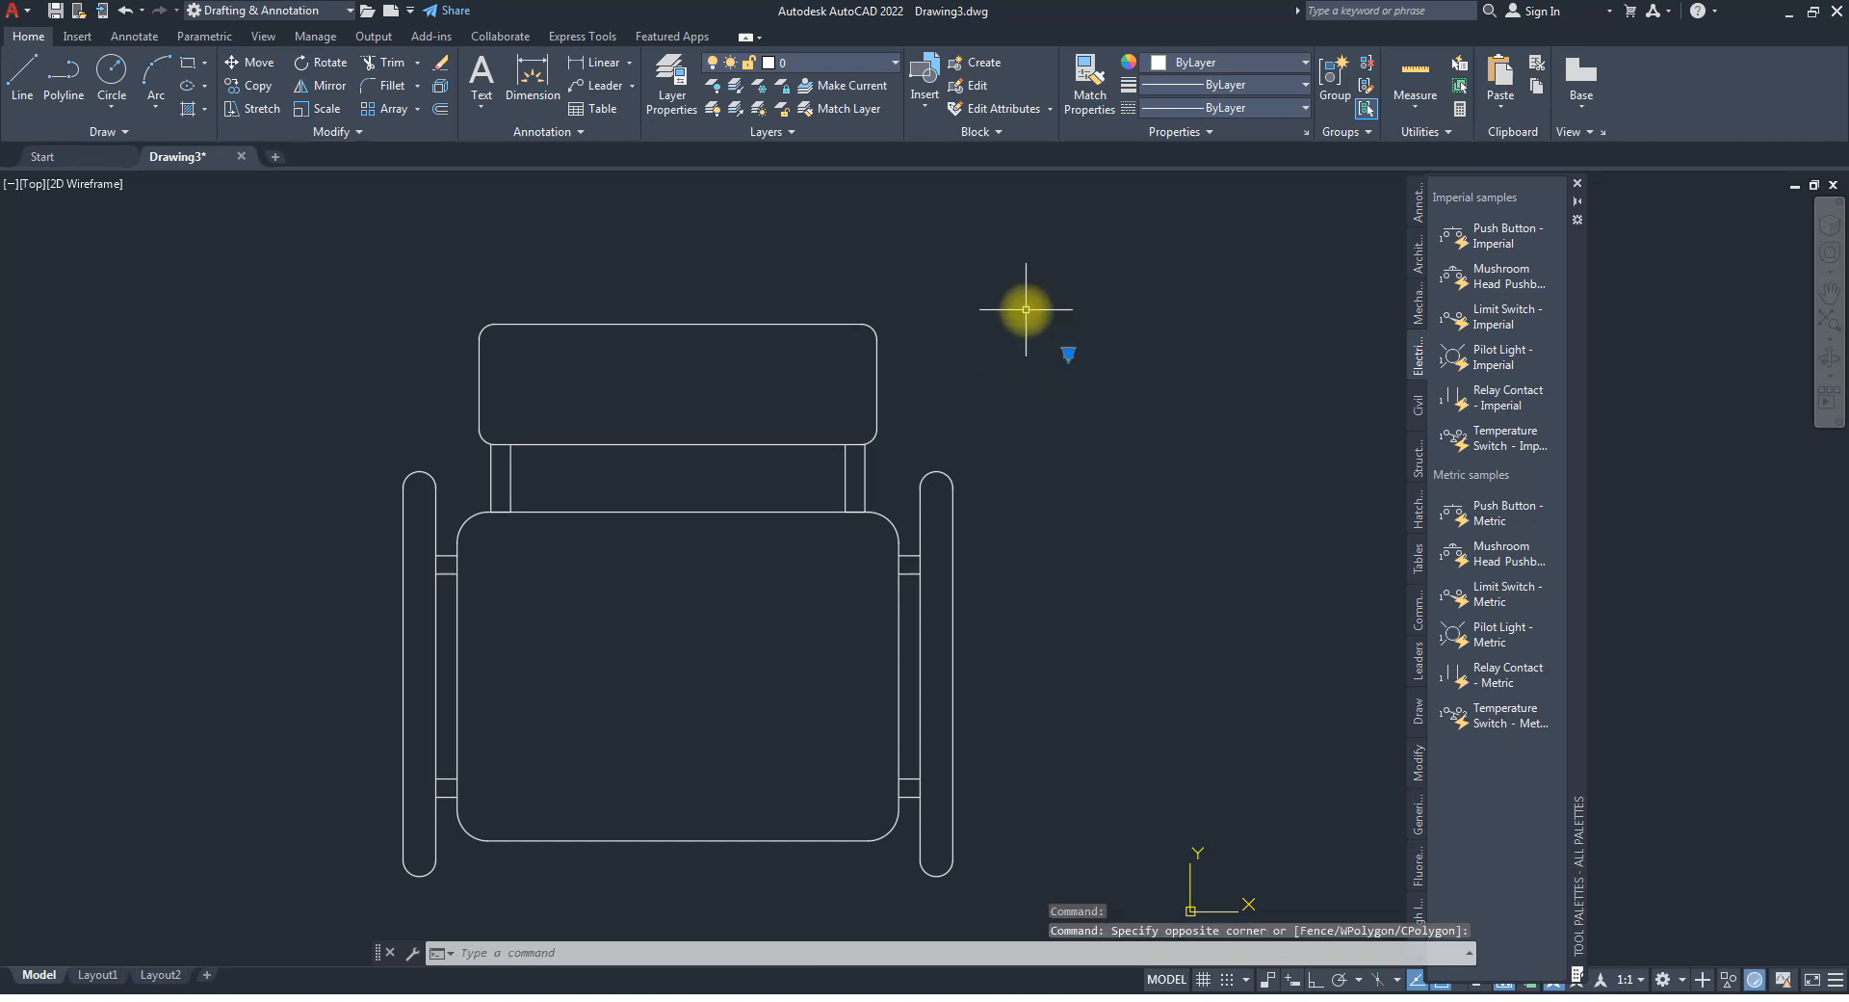
{"action": "key", "text": "Delete"}
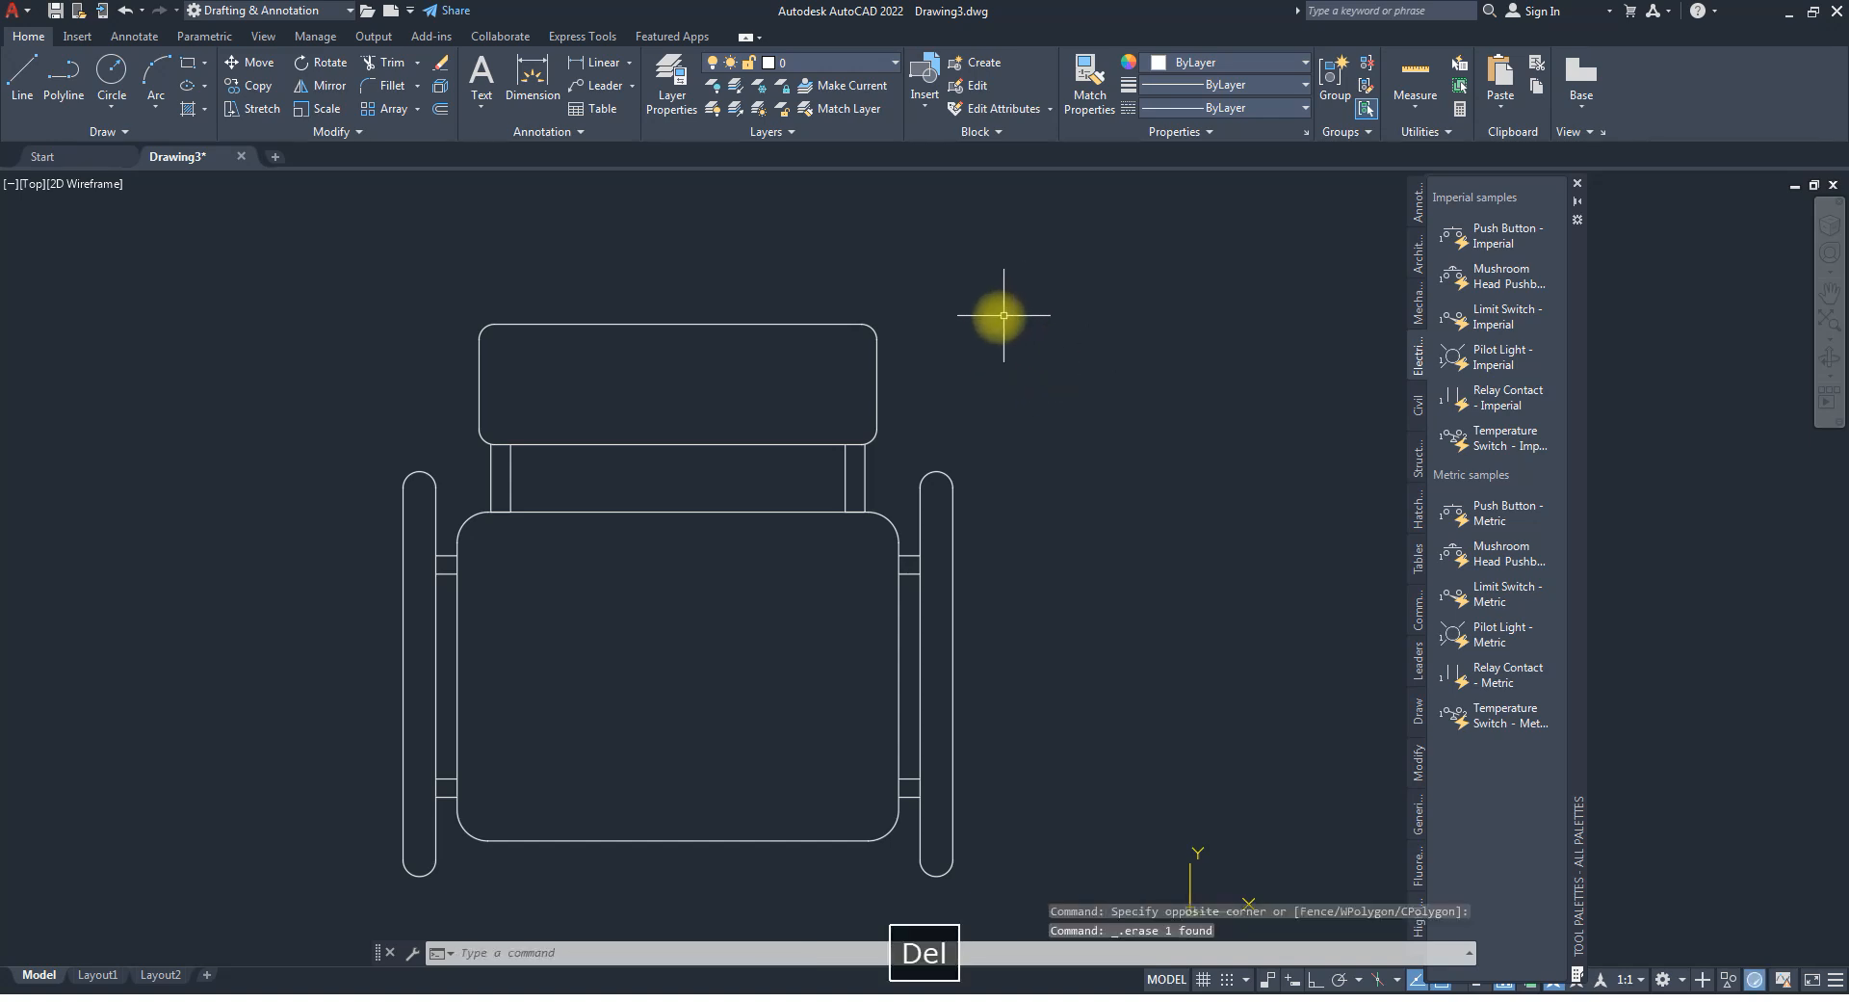
{"action": "left_click", "coordinate": [1012, 131]}
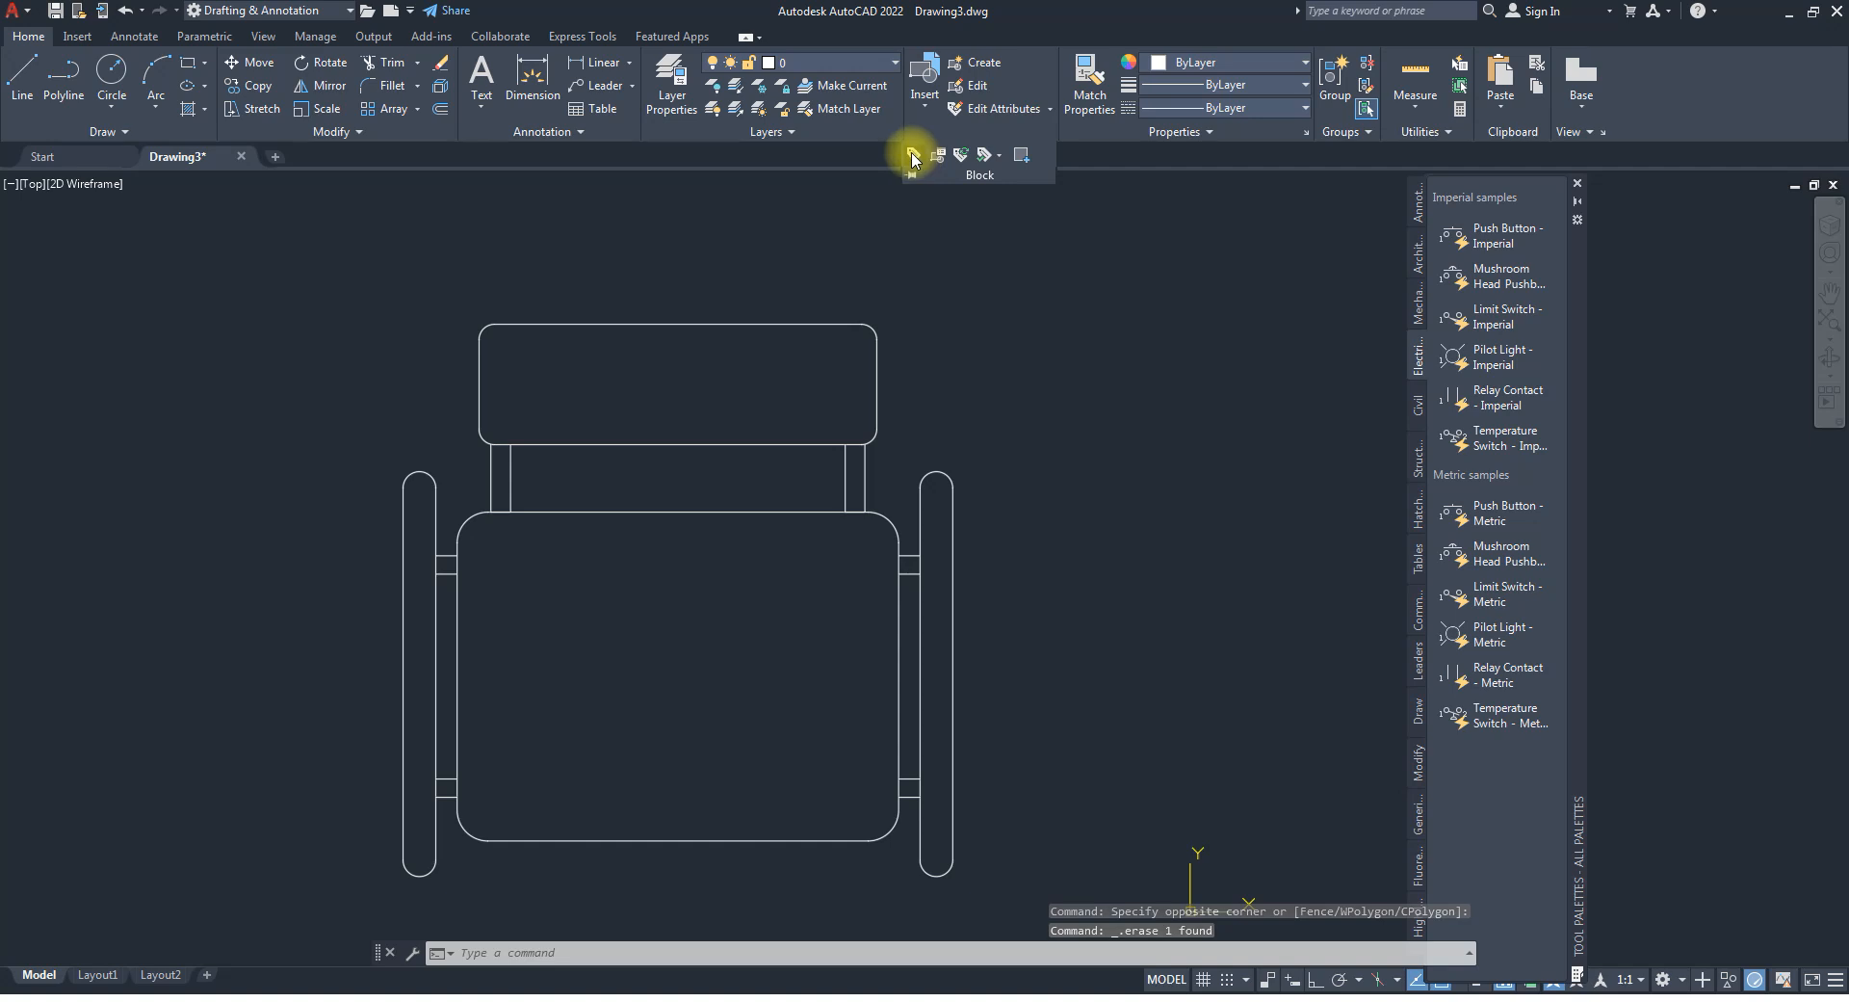
{"action": "left_click", "coordinate": [913, 154]}
{"action": "left_click_drag", "start_coordinate": [892, 309], "coordinate": [1082, 258]}
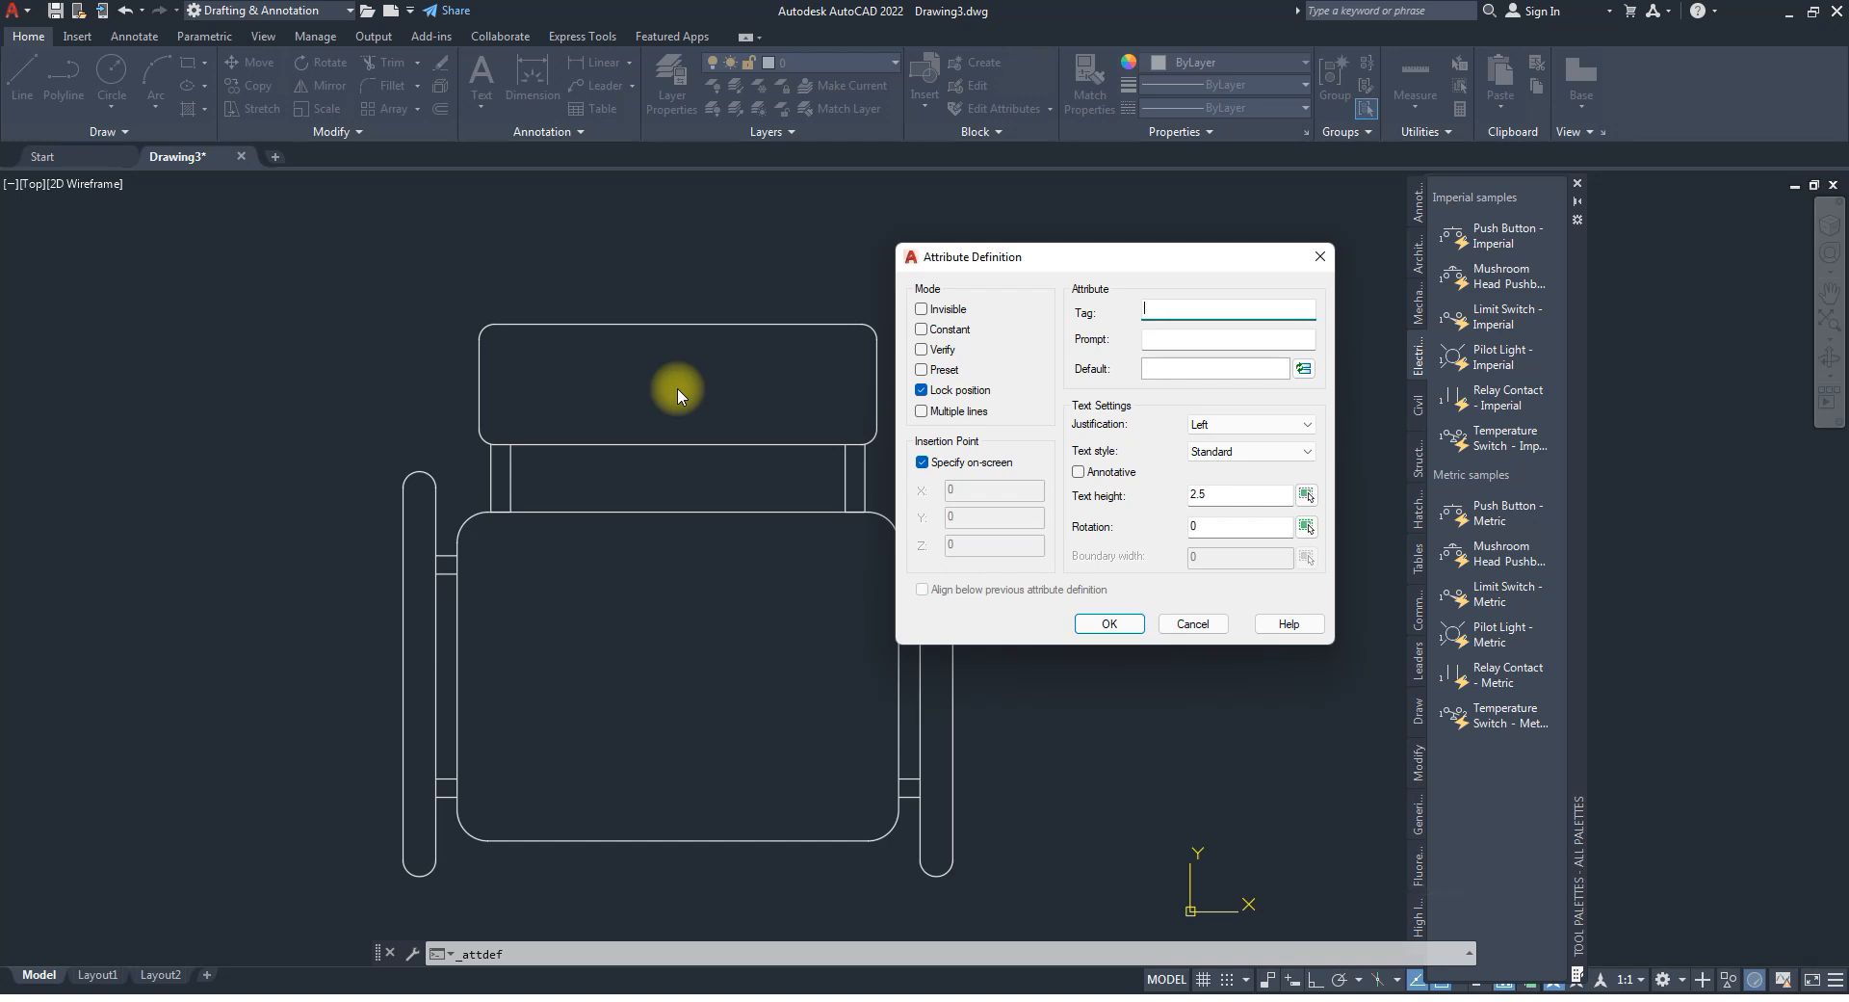
{"action": "left_click", "coordinate": [923, 331]}
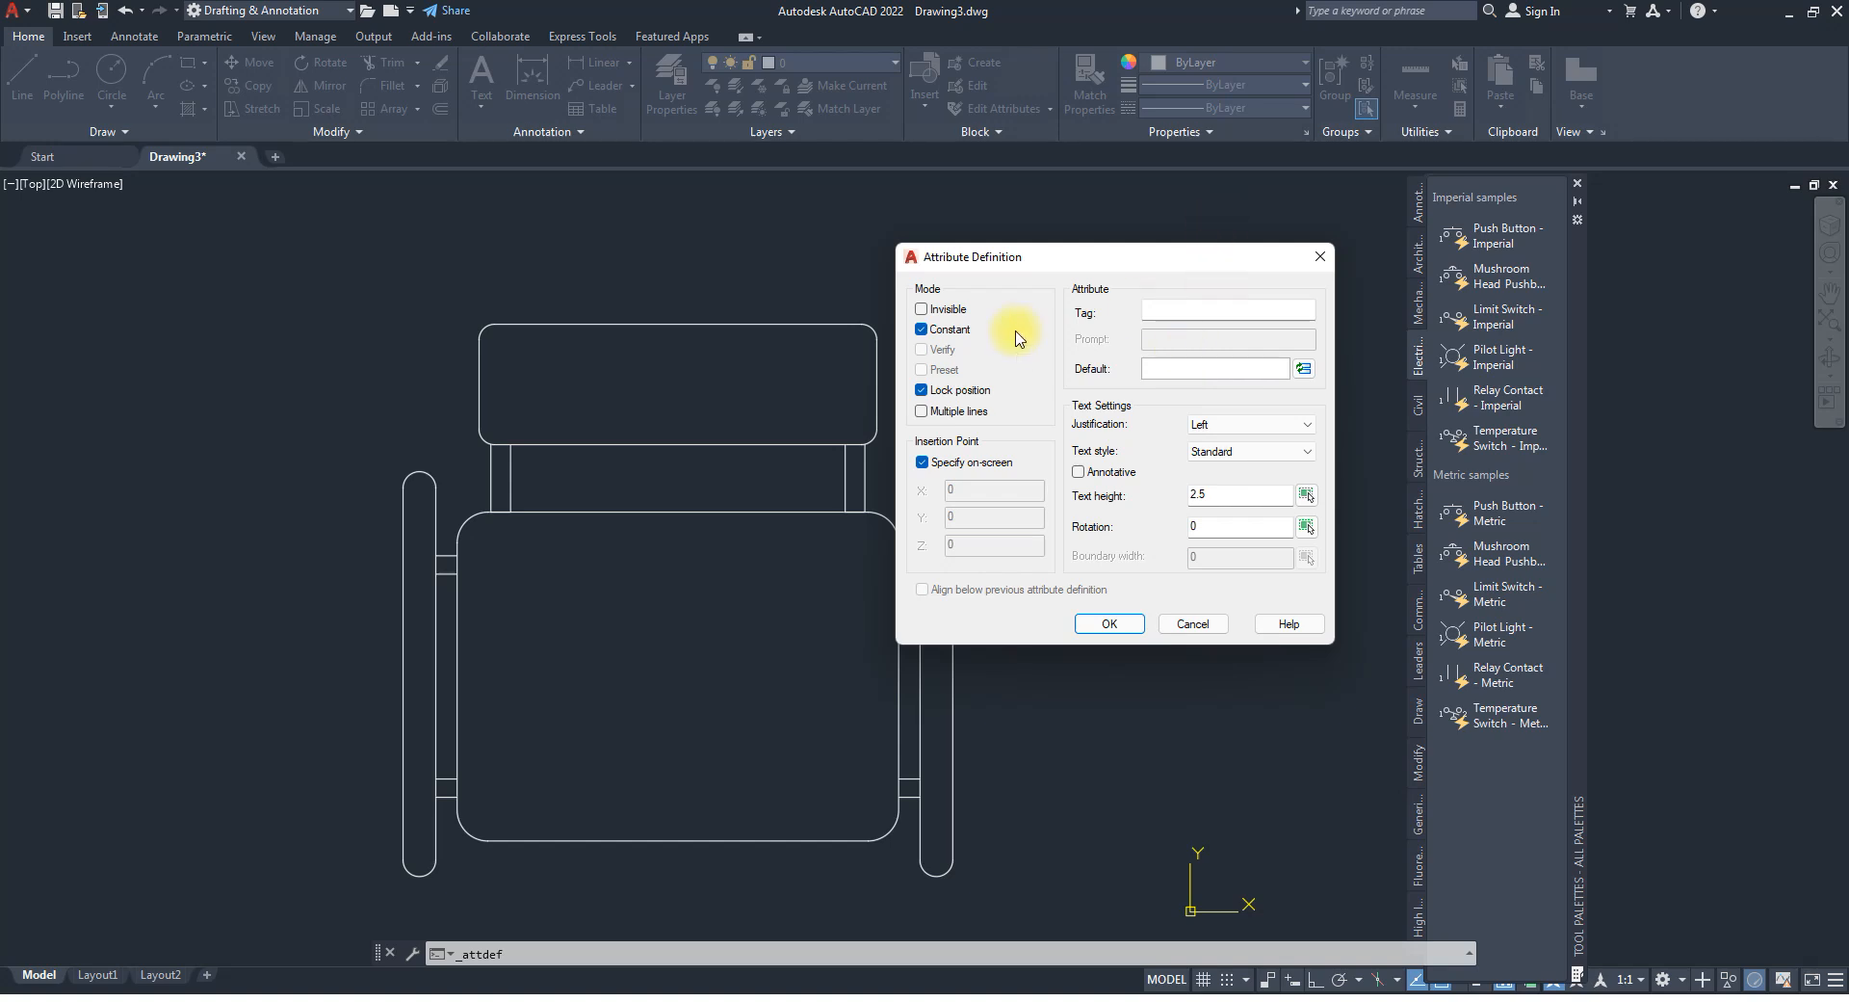
{"action": "left_click", "coordinate": [1169, 312]}
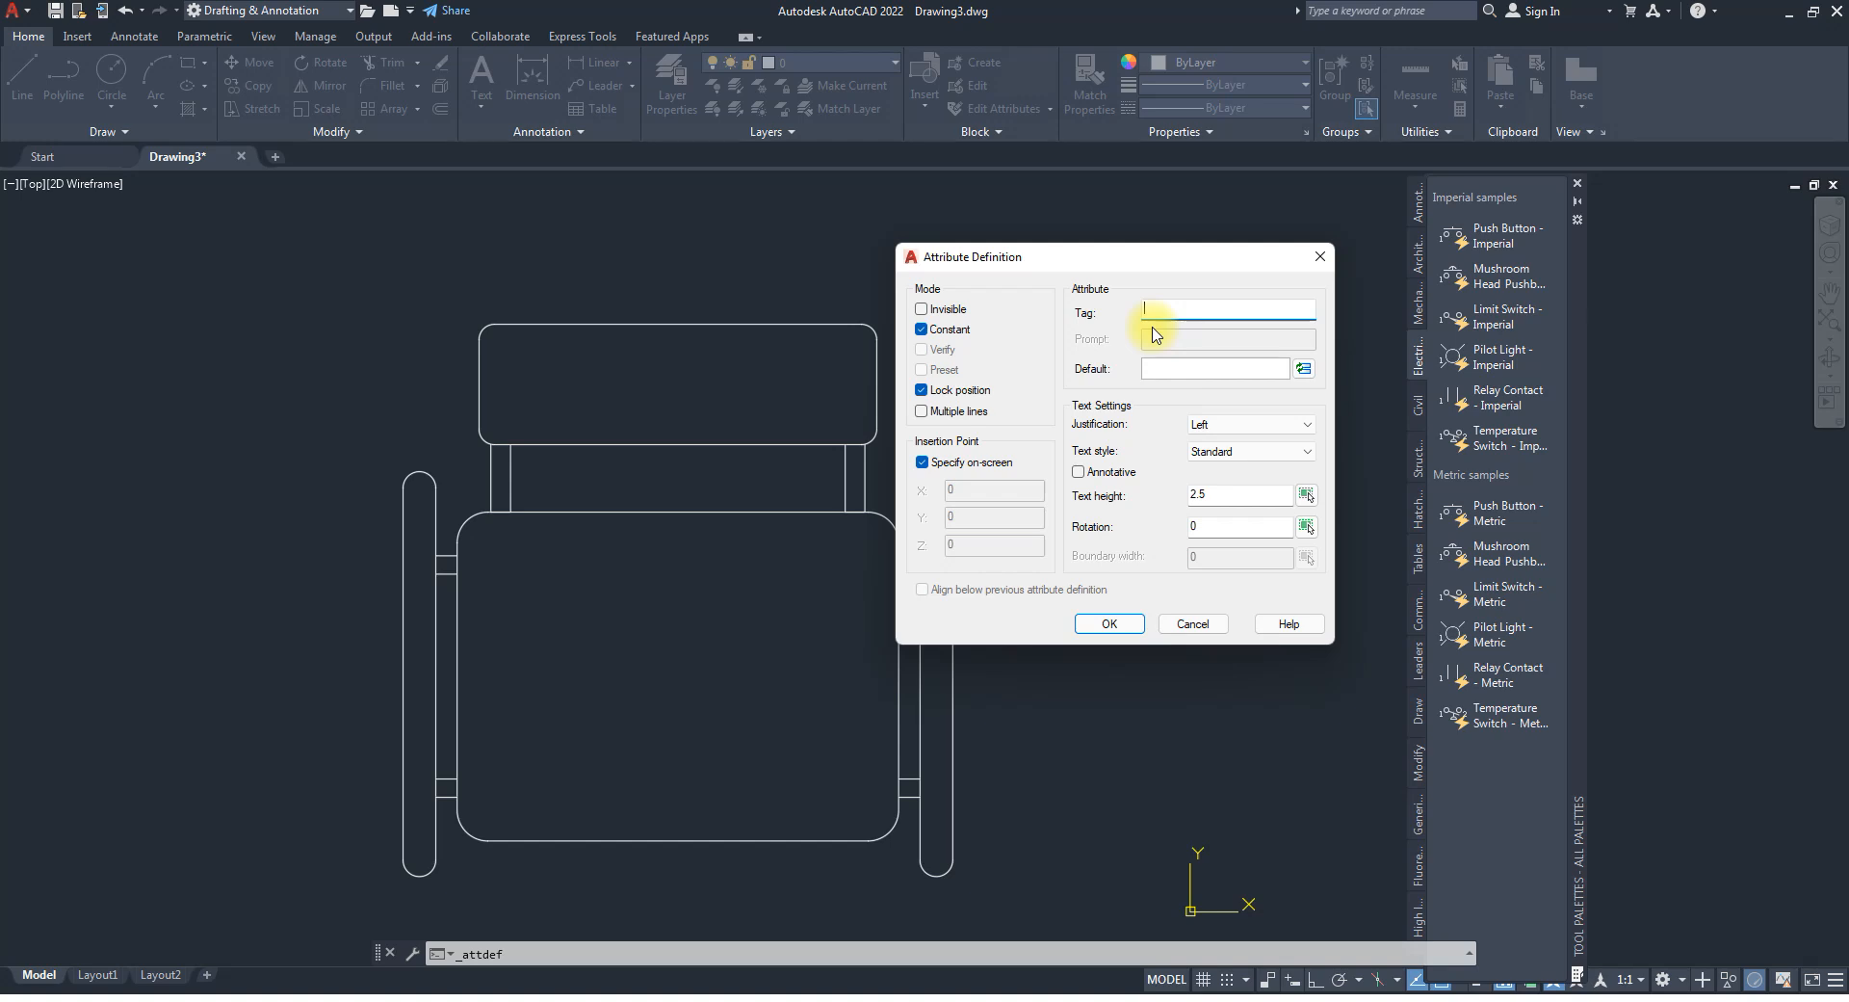
{"action": "type", "text": "Type"}
{"action": "left_click_drag", "start_coordinate": [1186, 313], "coordinate": [1076, 320]}
{"action": "type", "text": "Object ty"}
{"action": "key", "text": "BackSpace"}
{"action": "key", "text": "BackSpace"}
{"action": "type", "text": "Type"}
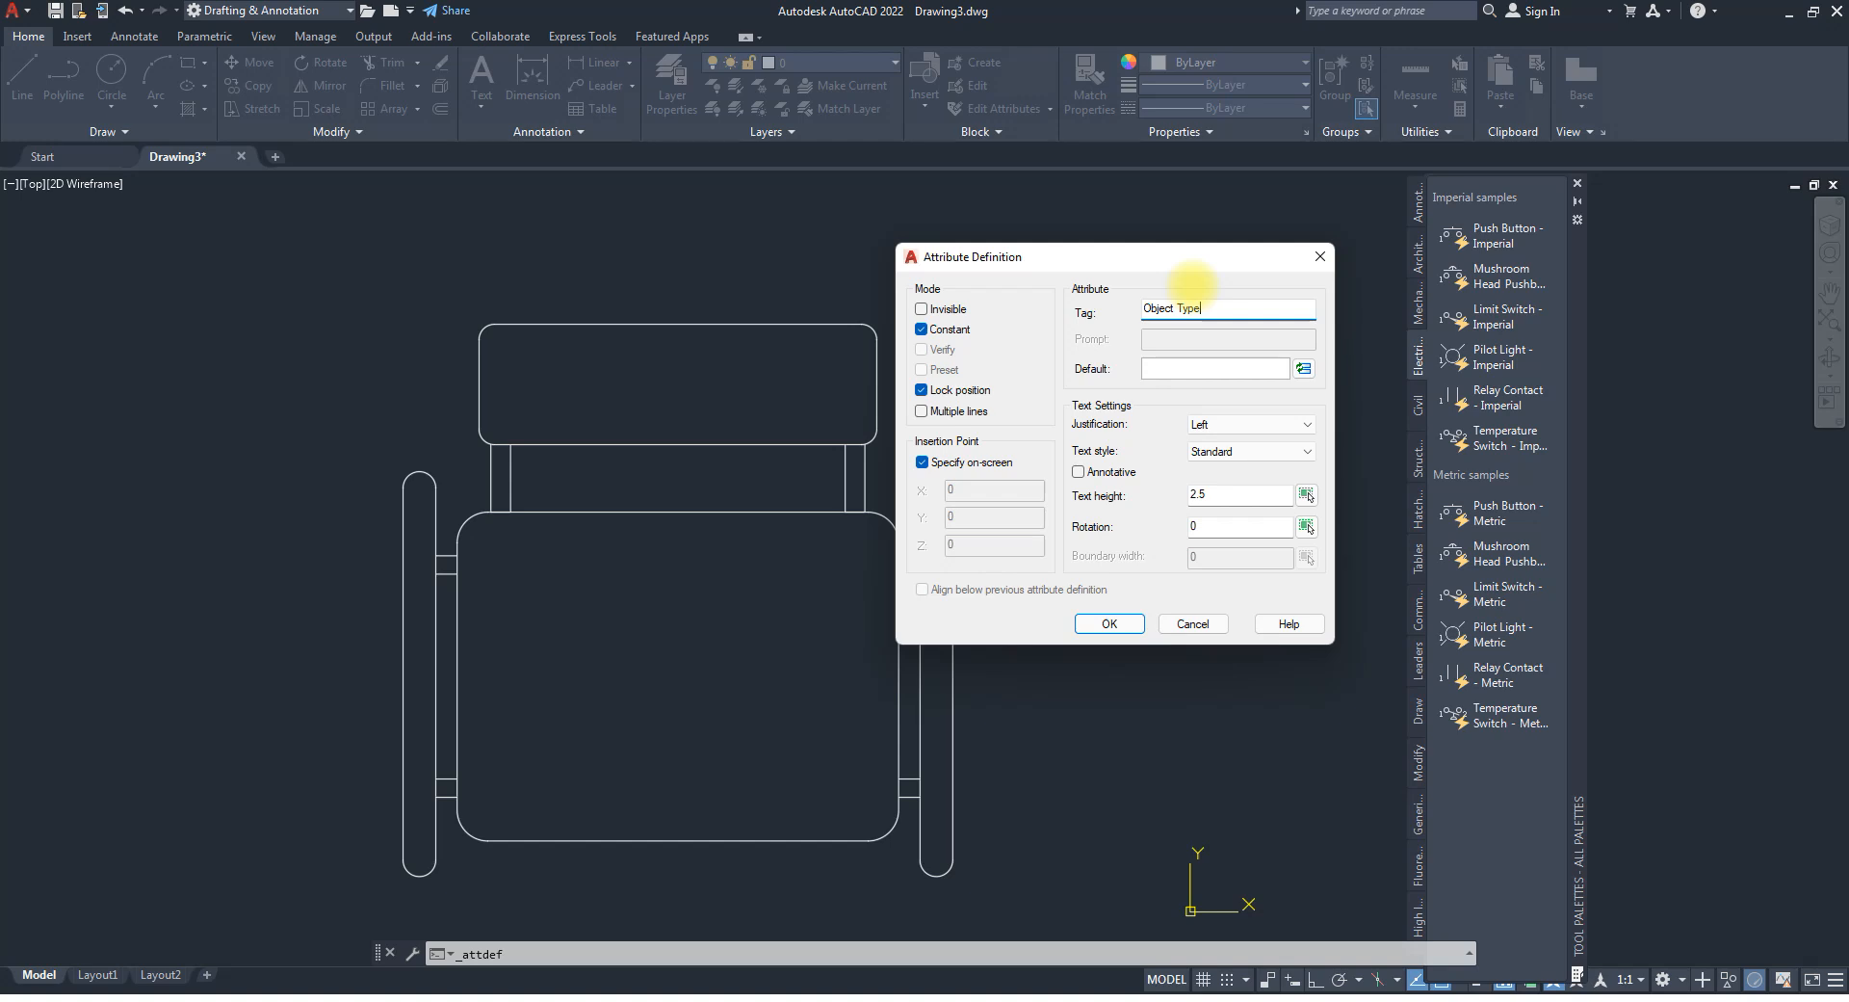
{"action": "left_click", "coordinate": [1251, 370]}
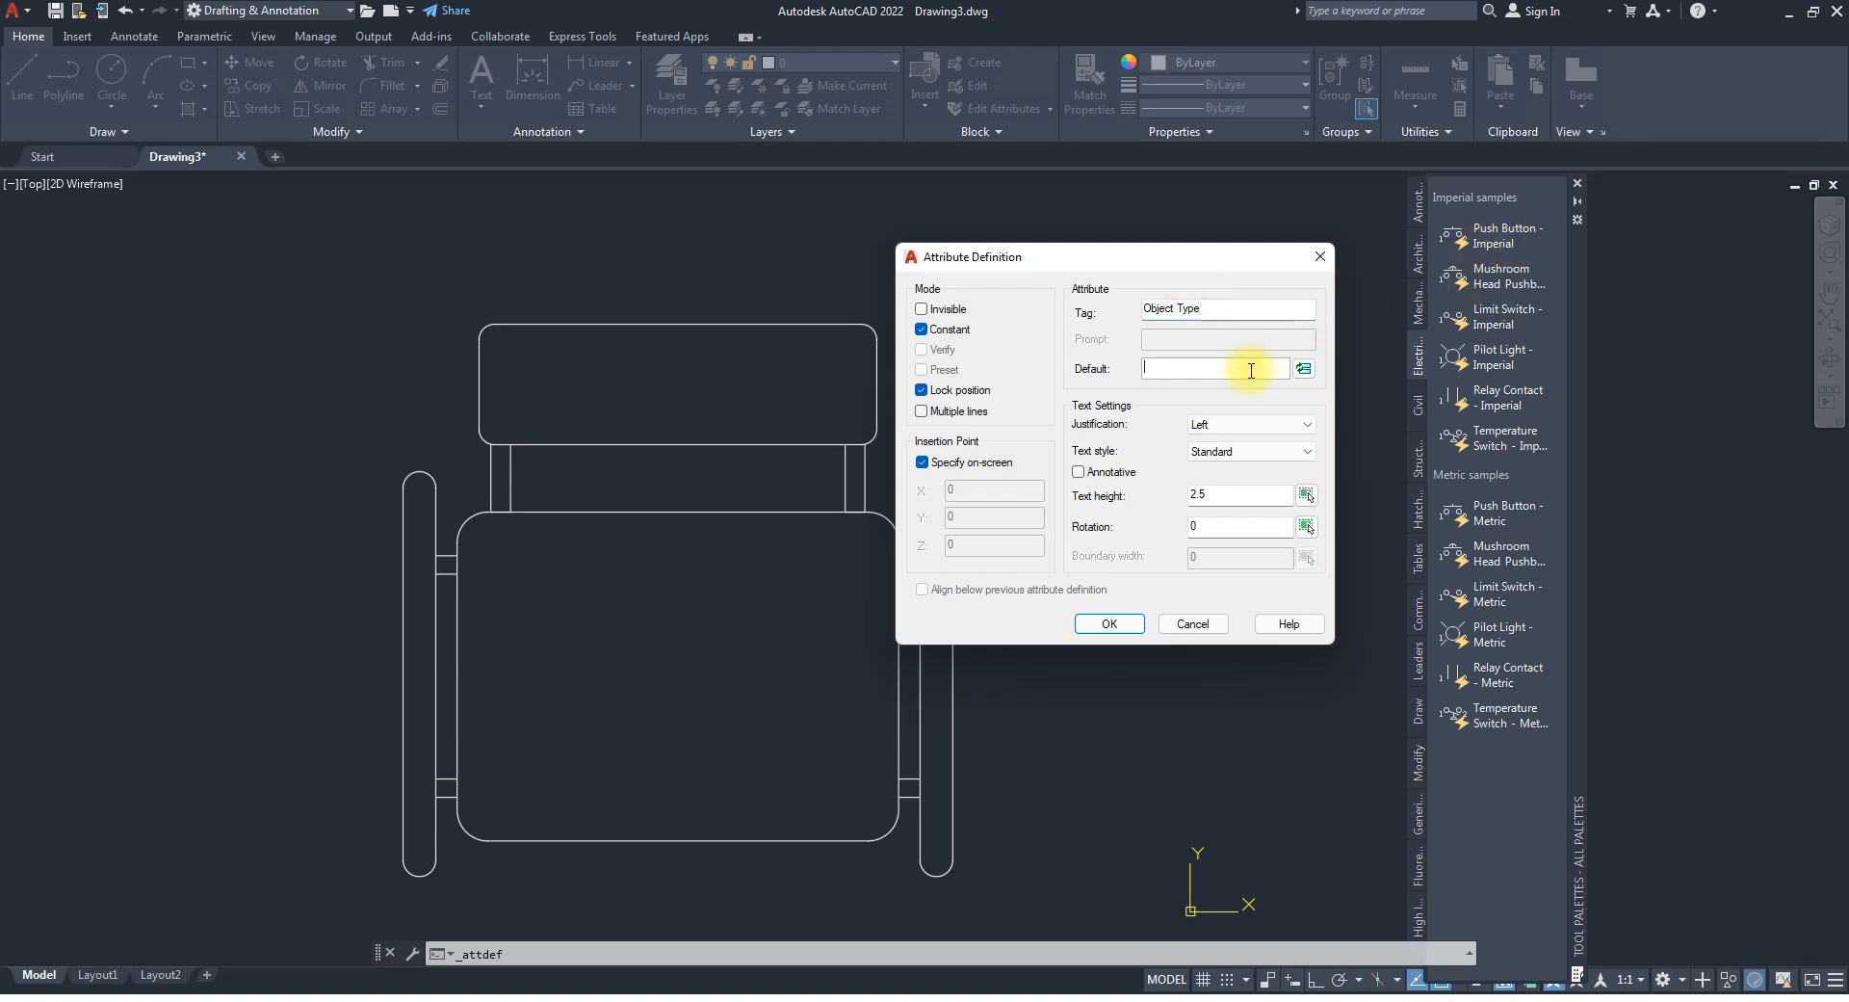
{"action": "type", "text": "Classroom Chair"}
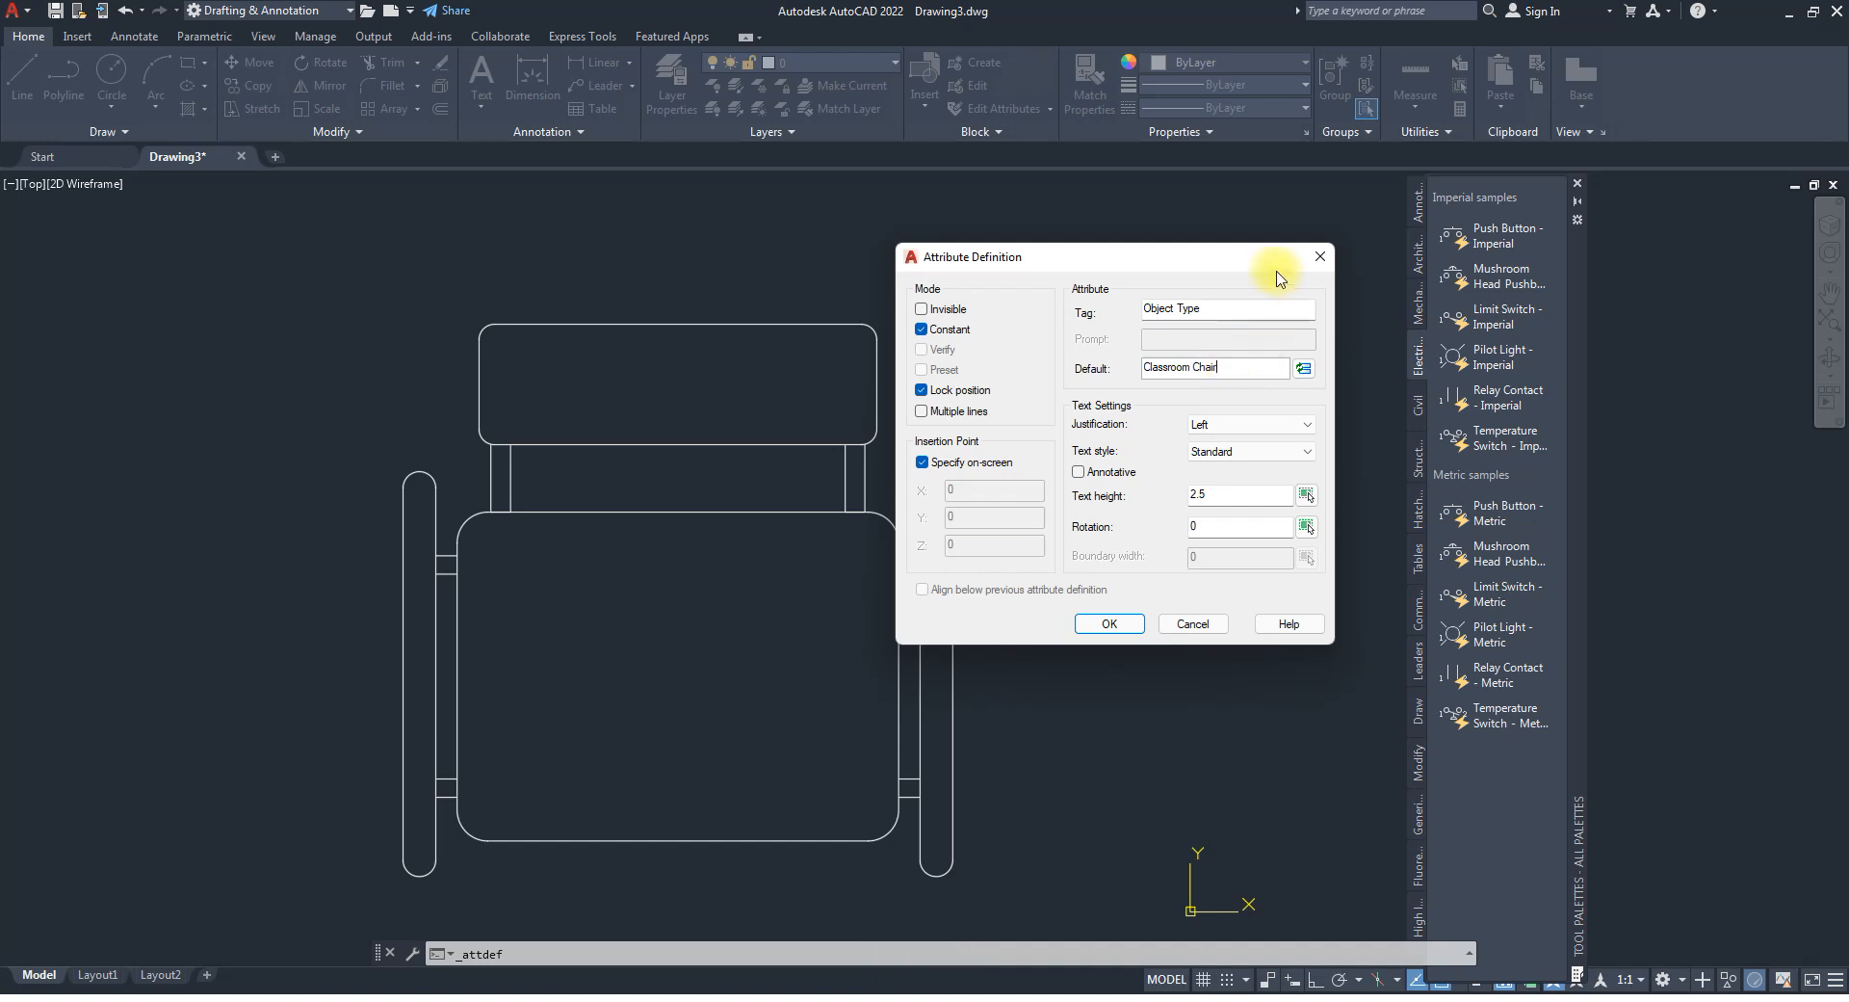
{"action": "left_click_drag", "start_coordinate": [1222, 305], "coordinate": [1072, 306]}
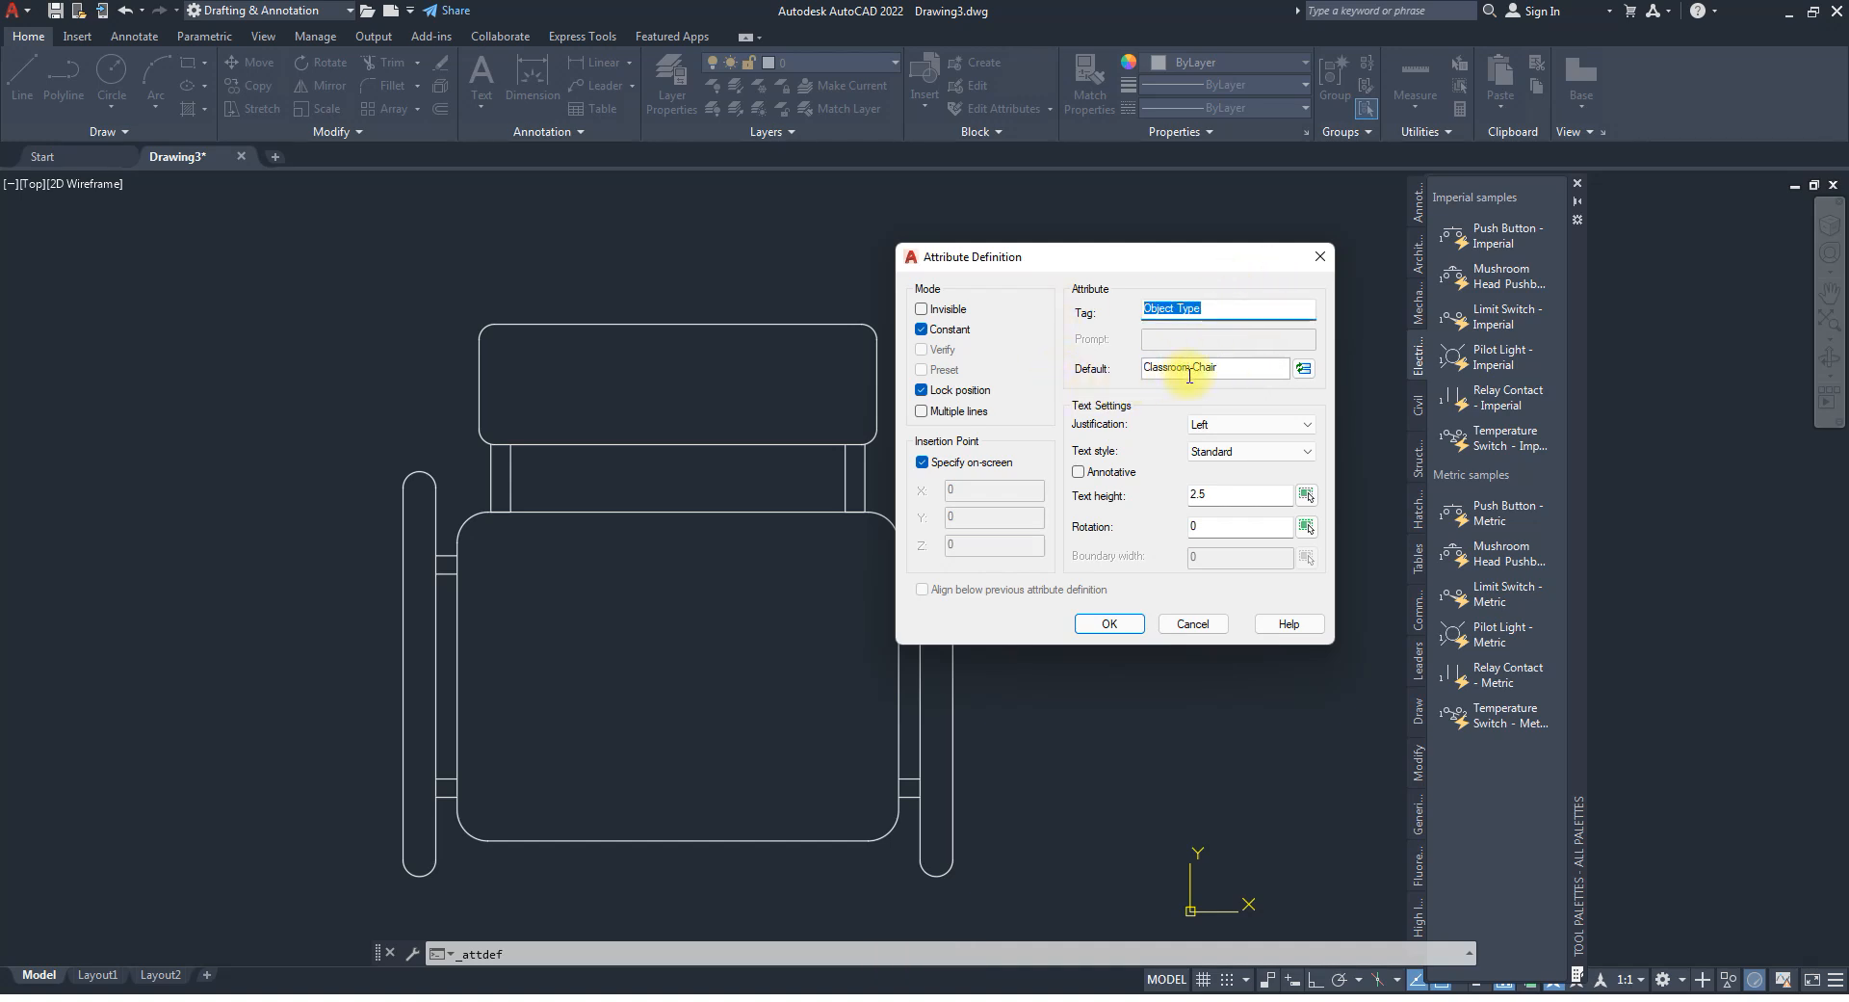
{"action": "left_click_drag", "start_coordinate": [1232, 365], "coordinate": [1085, 378]}
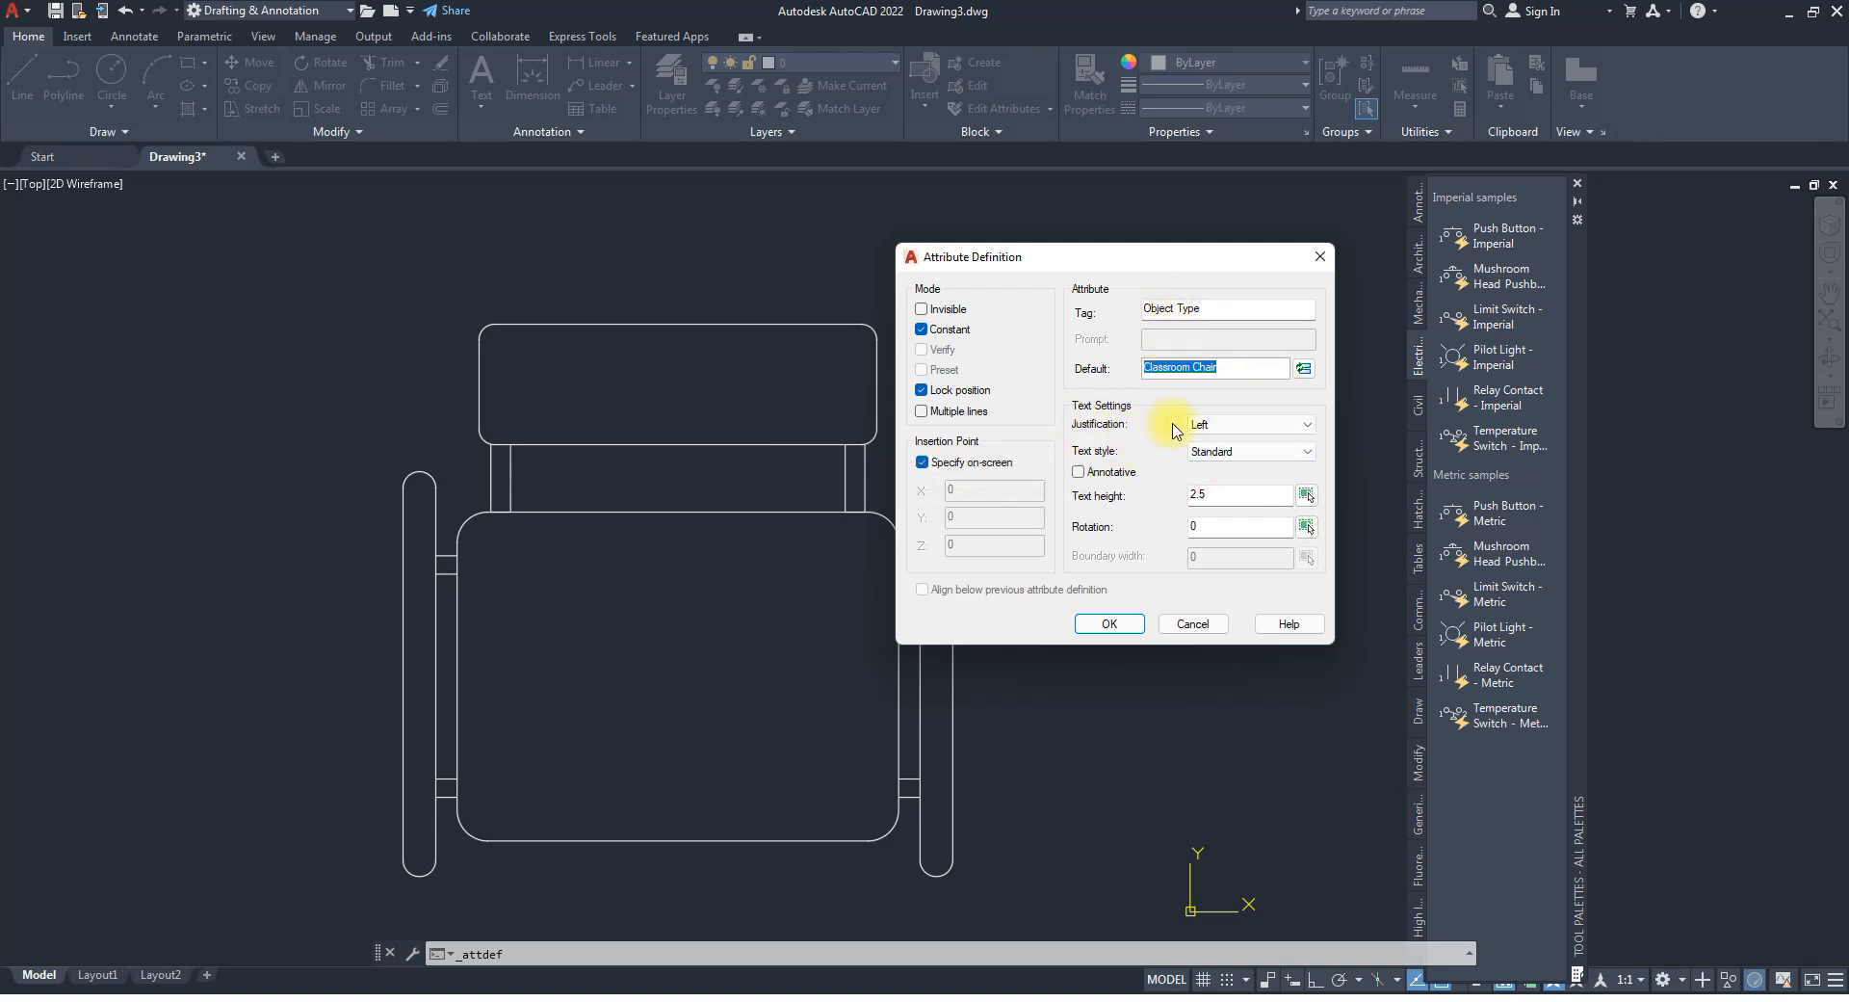
{"action": "left_click", "coordinate": [1243, 424]}
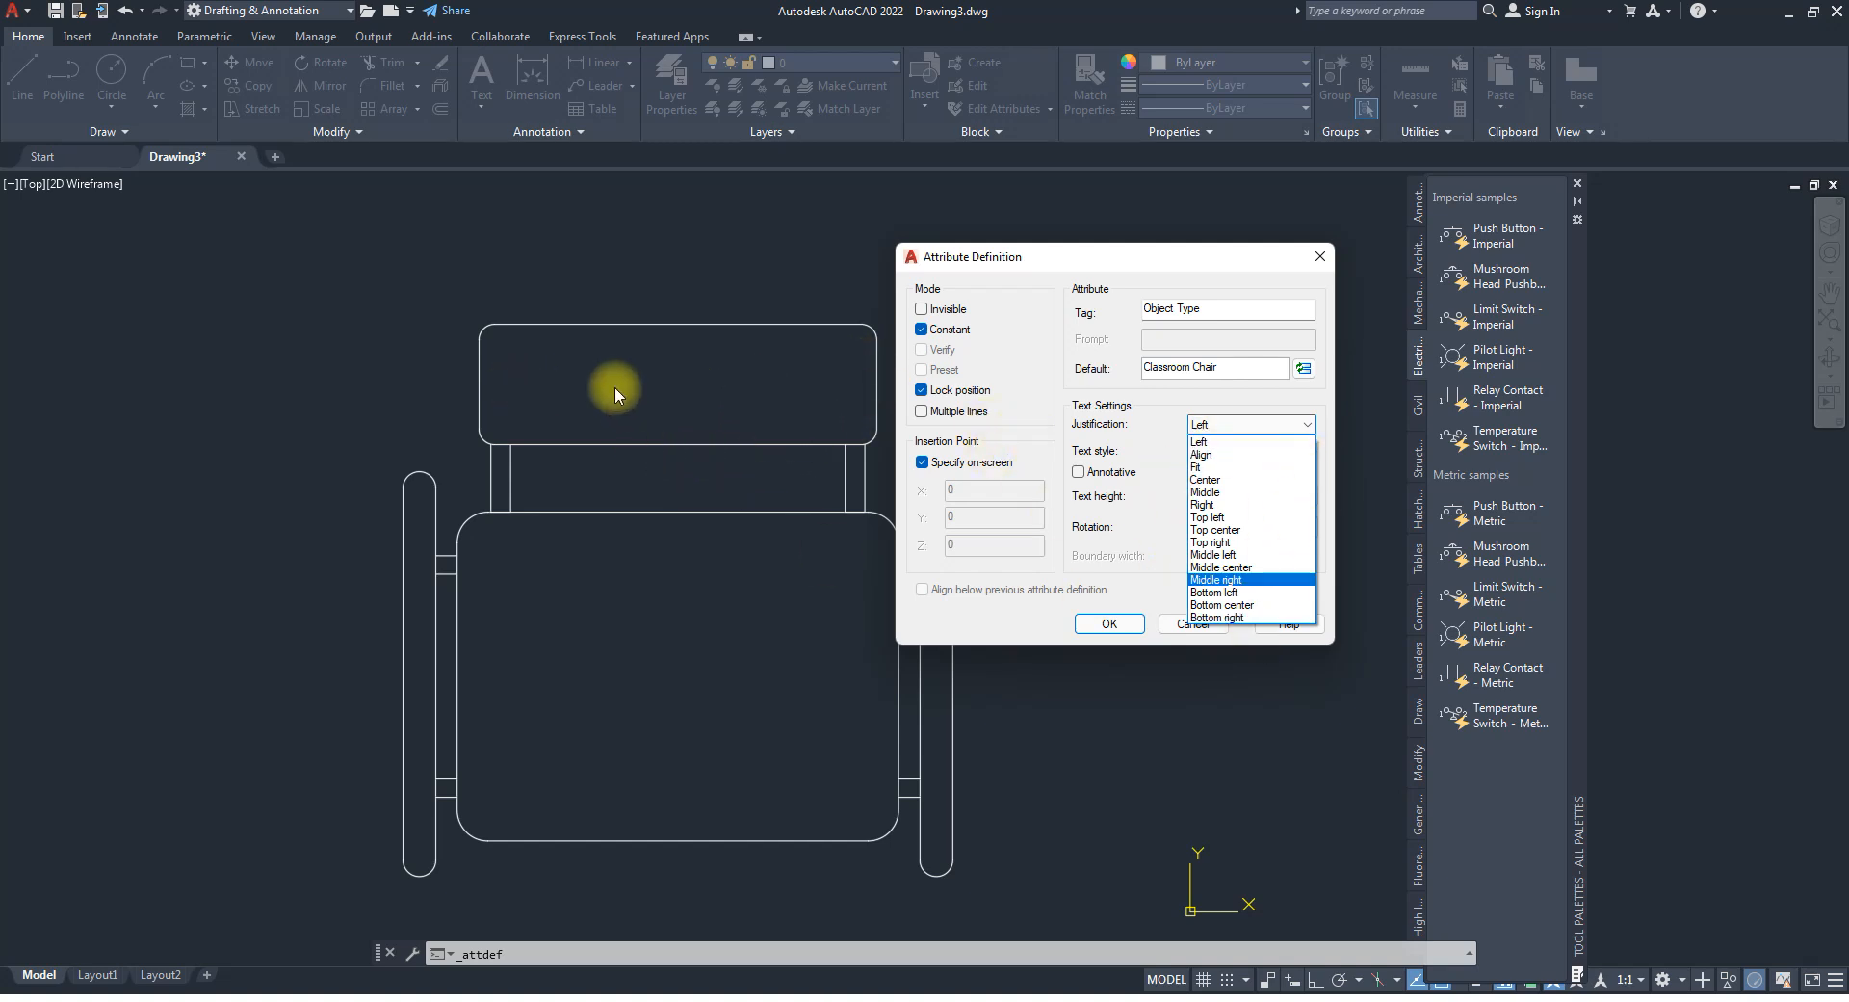
{"action": "left_click", "coordinate": [1213, 568]}
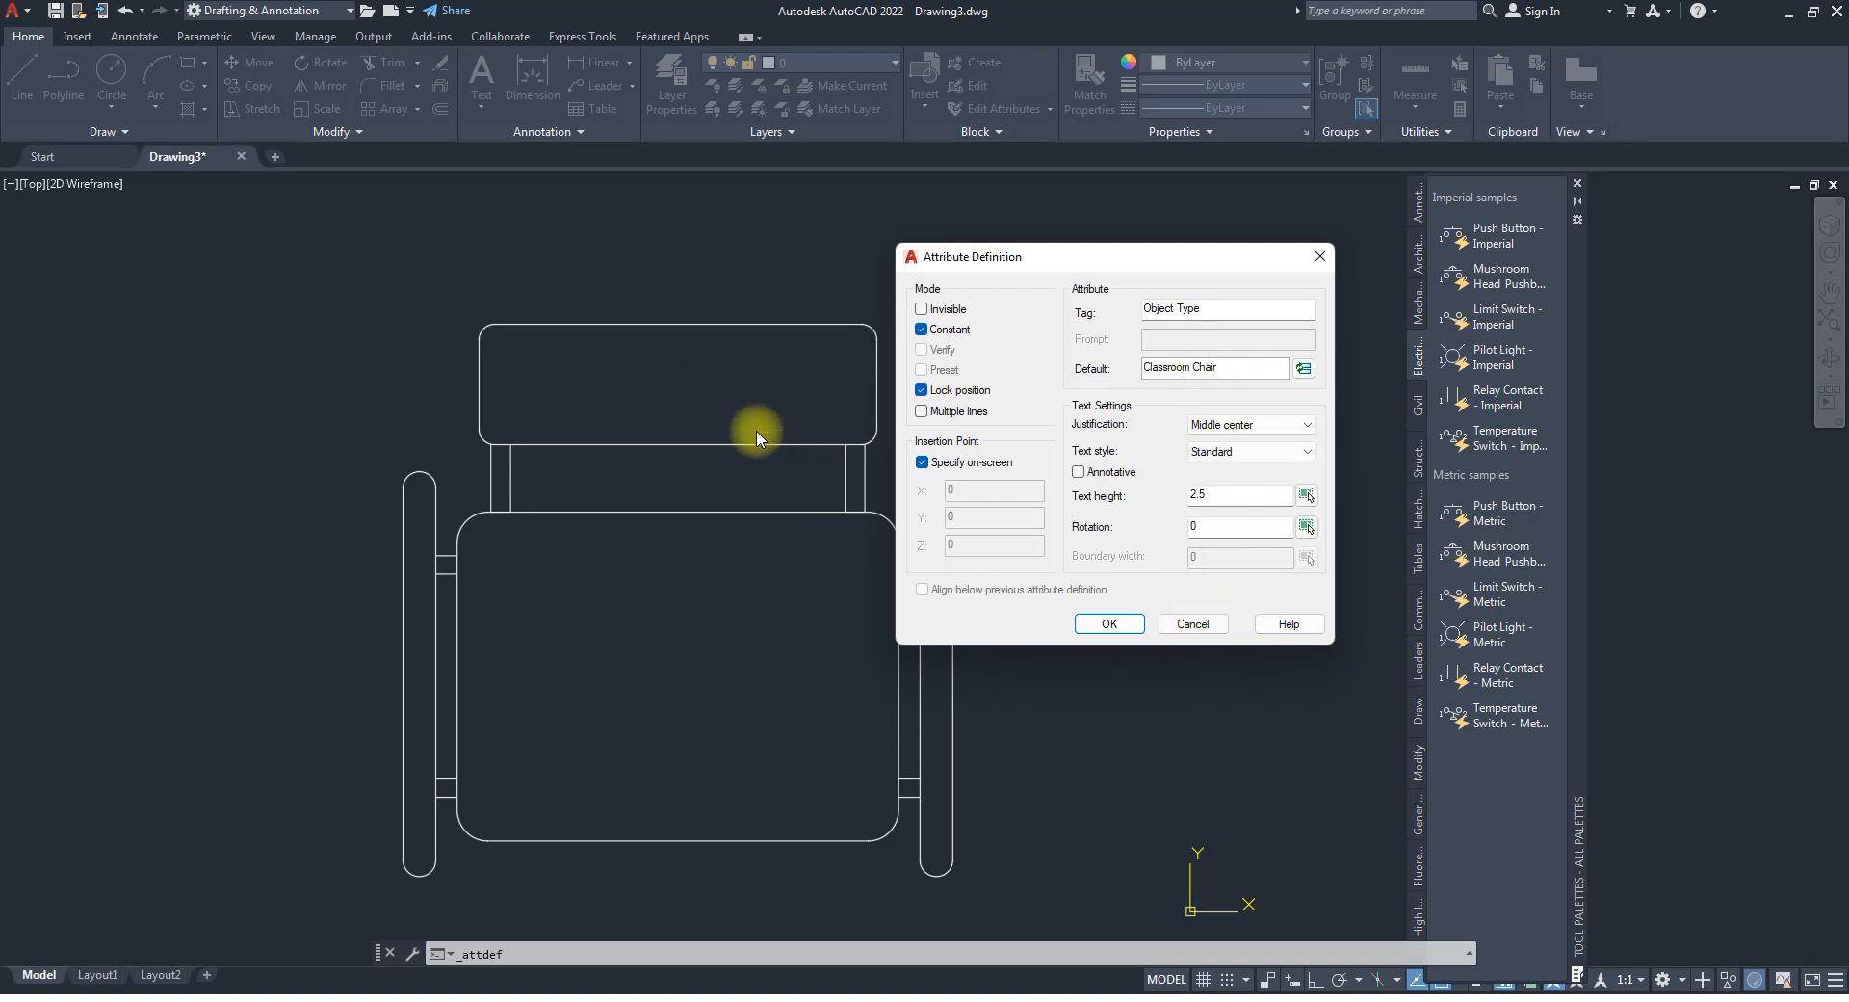
{"action": "left_click", "coordinate": [1272, 453]}
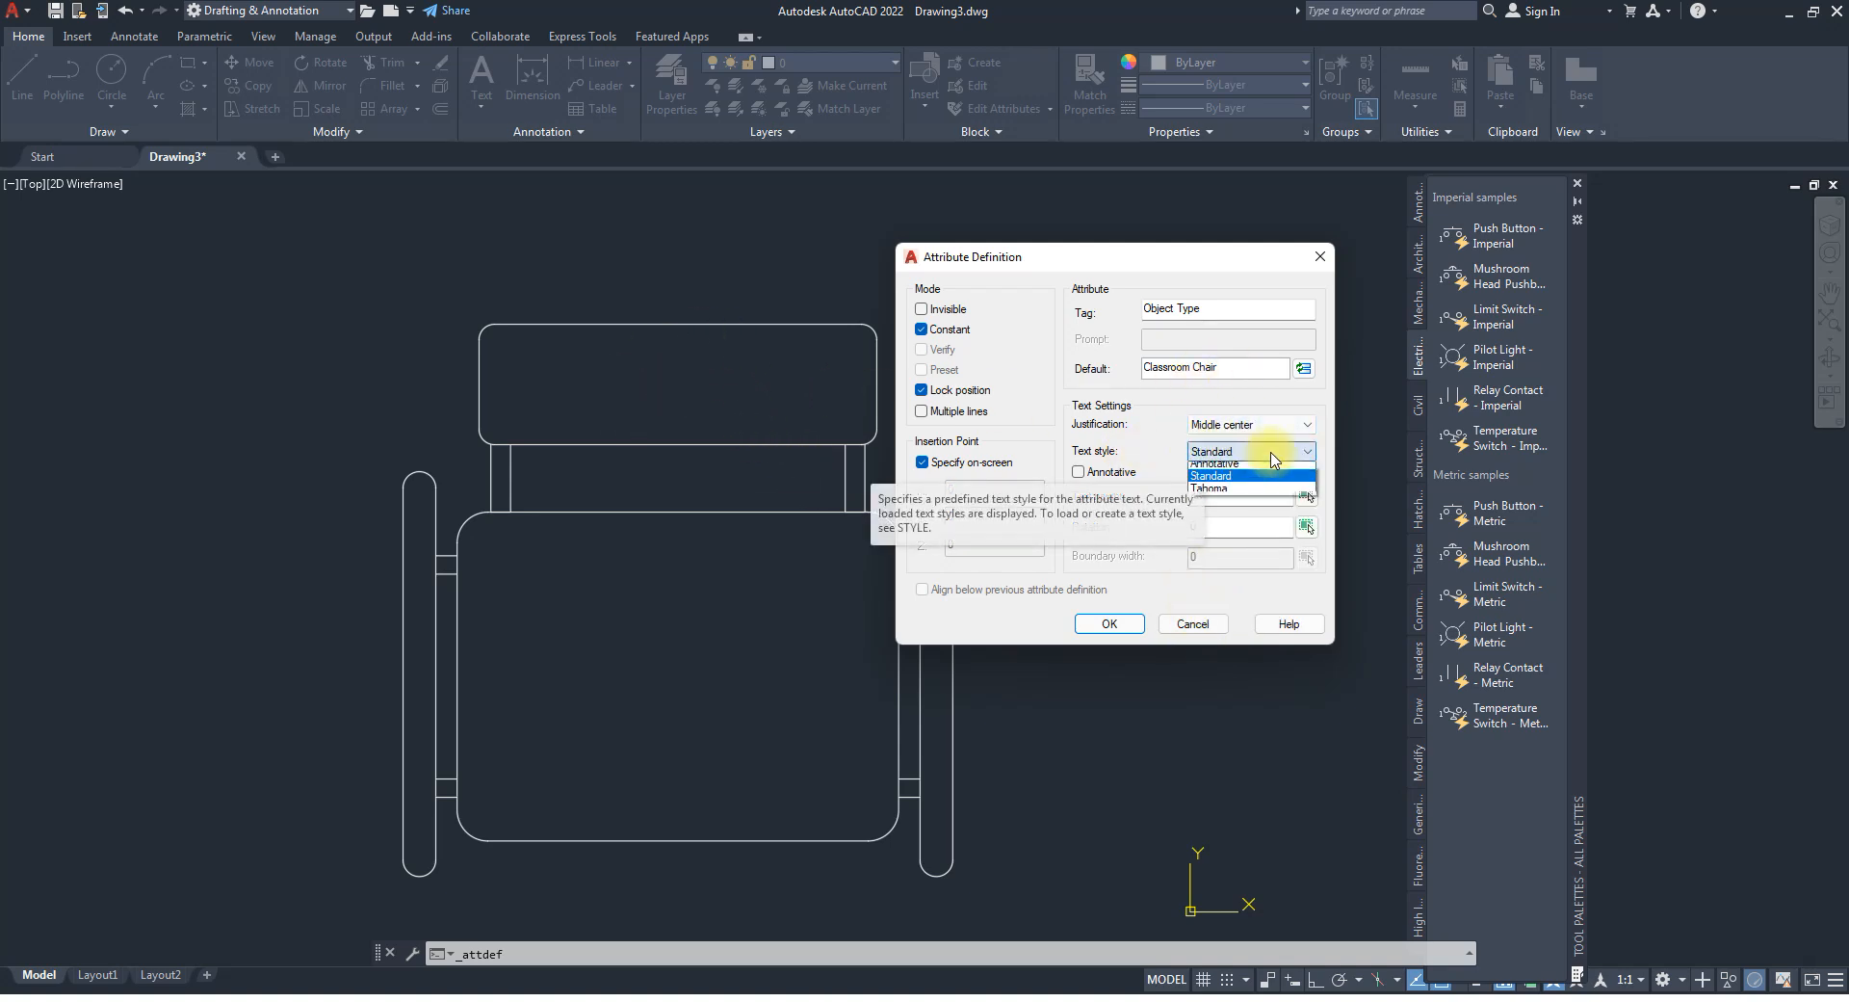
{"action": "left_click", "coordinate": [1215, 494]}
{"action": "left_click", "coordinate": [1174, 495]}
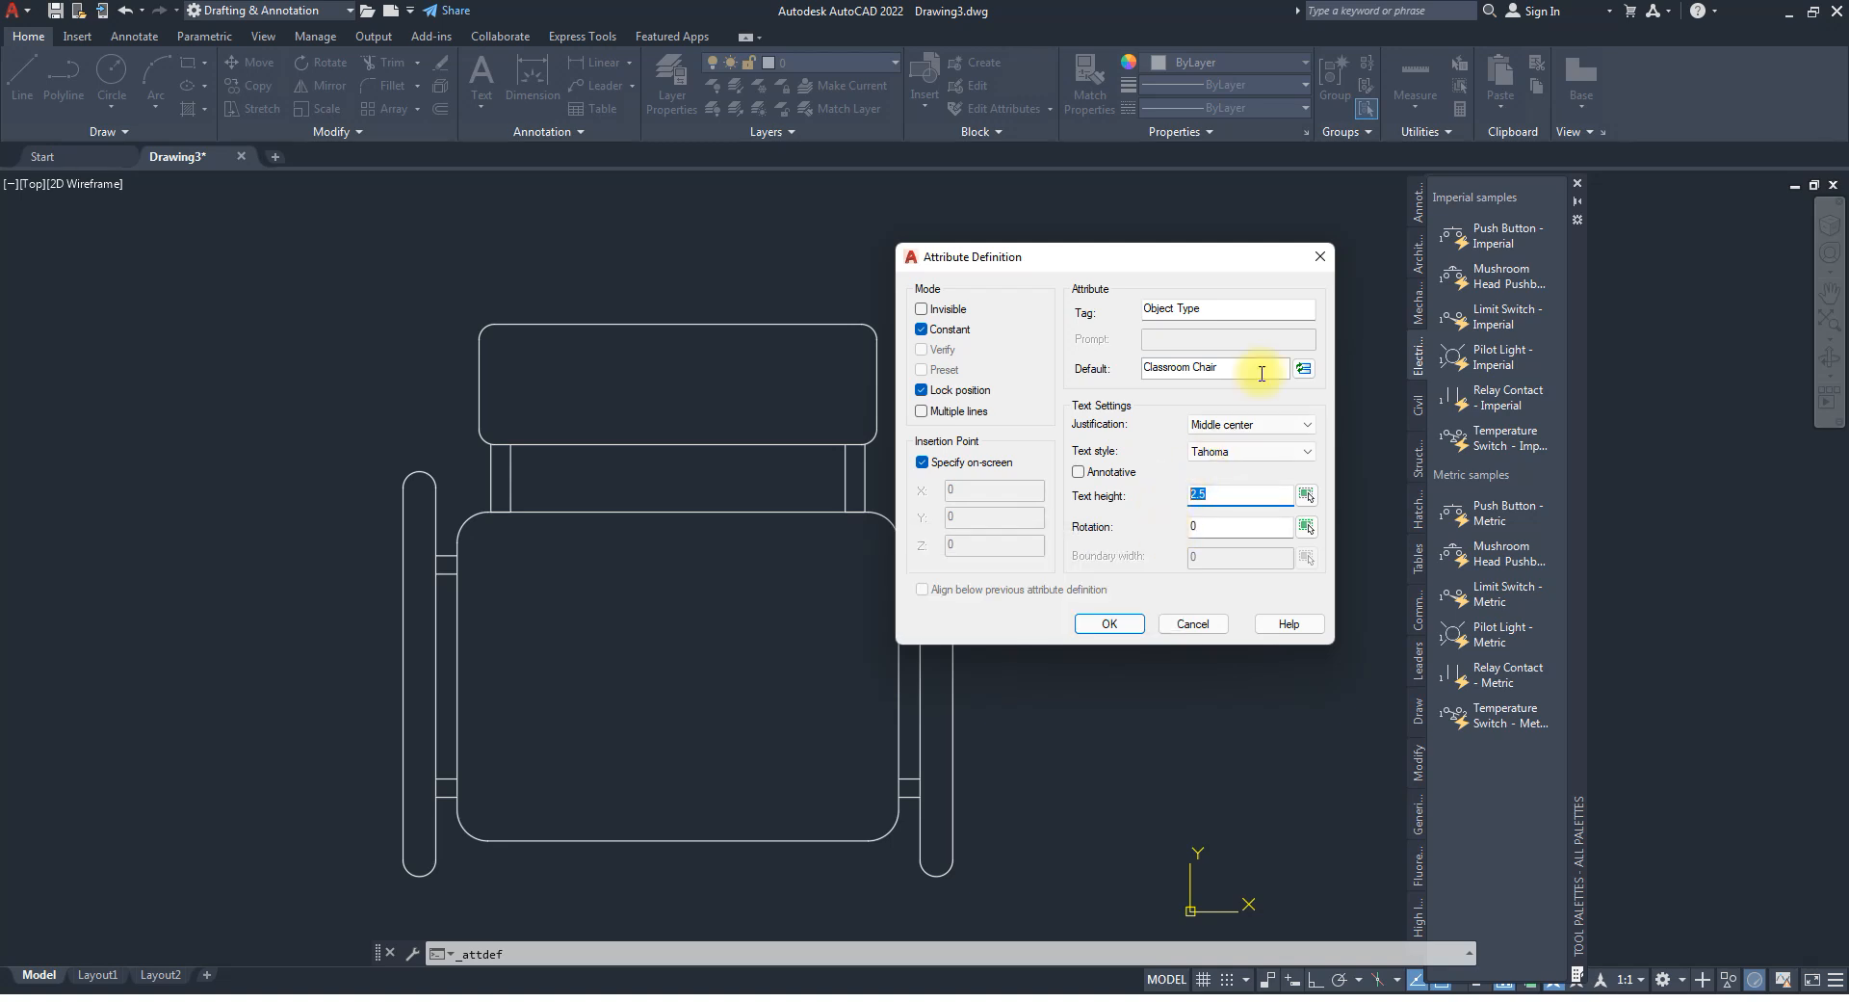
{"action": "left_click", "coordinate": [1320, 255]}
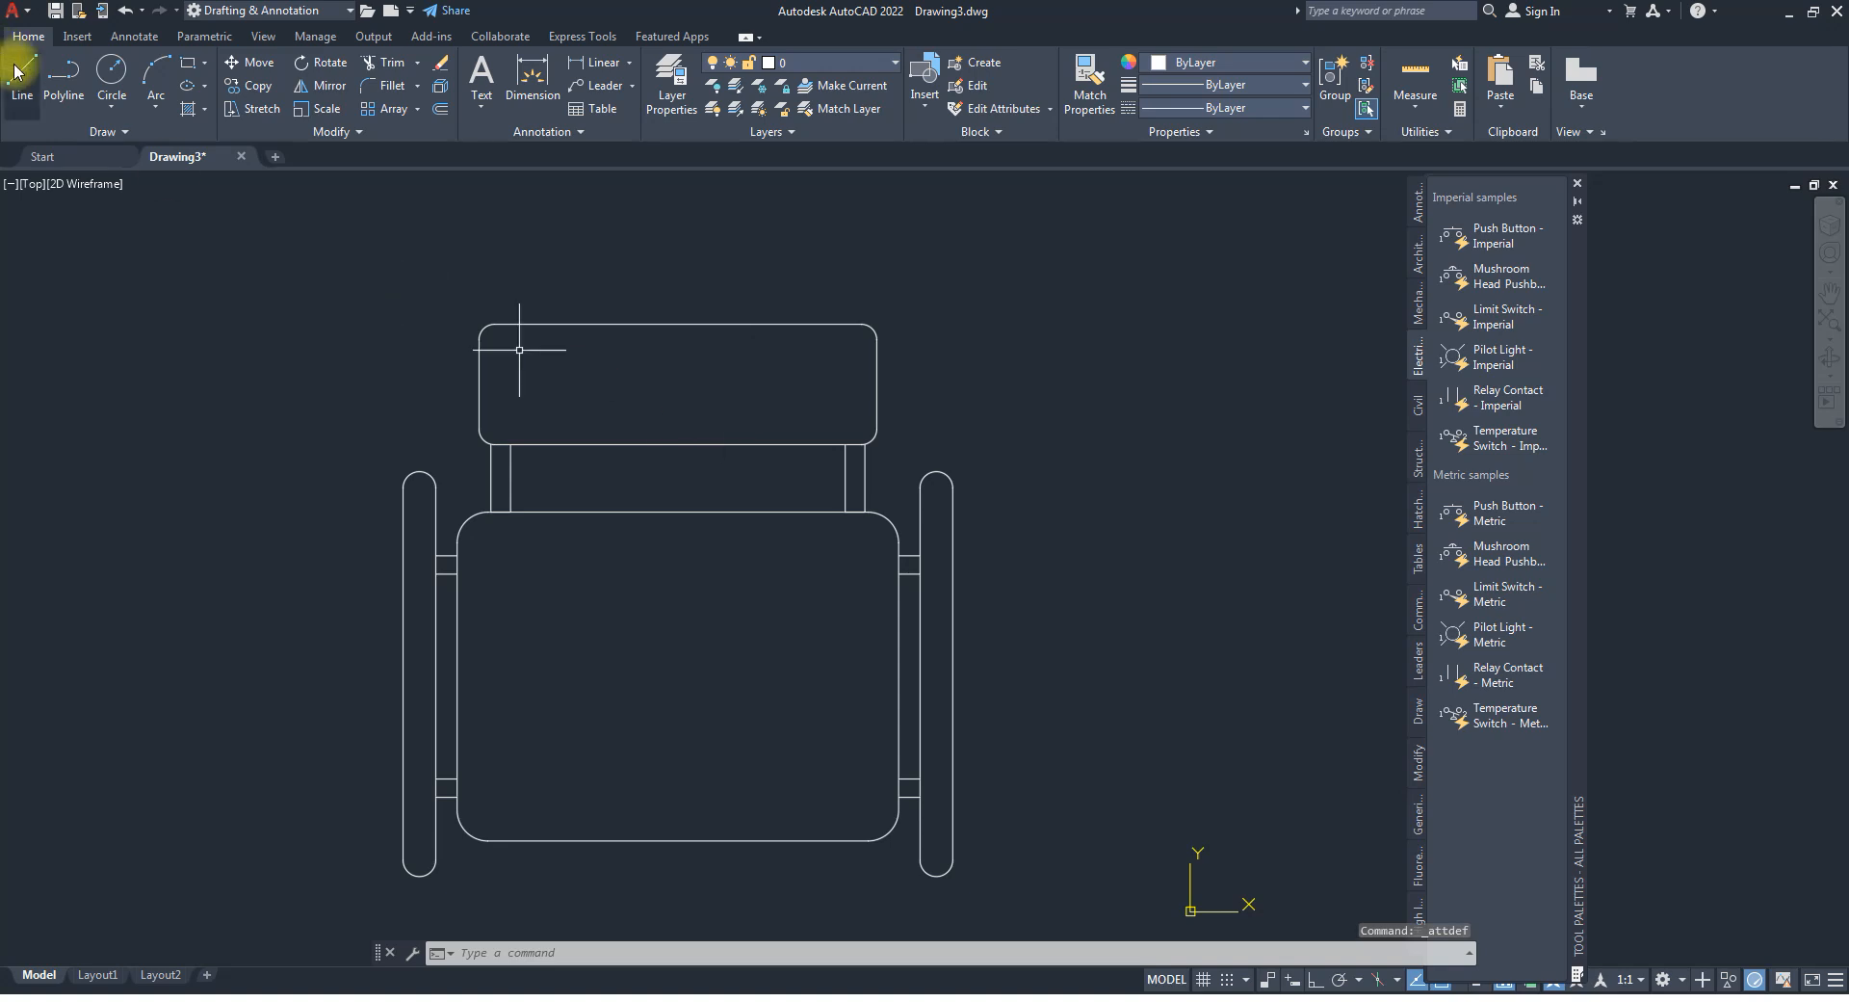
Gauge a suitable attribute text height inside the chair's backrest with a temporary vertical line, using ortho mode.
{"action": "left_click", "coordinate": [19, 62]}
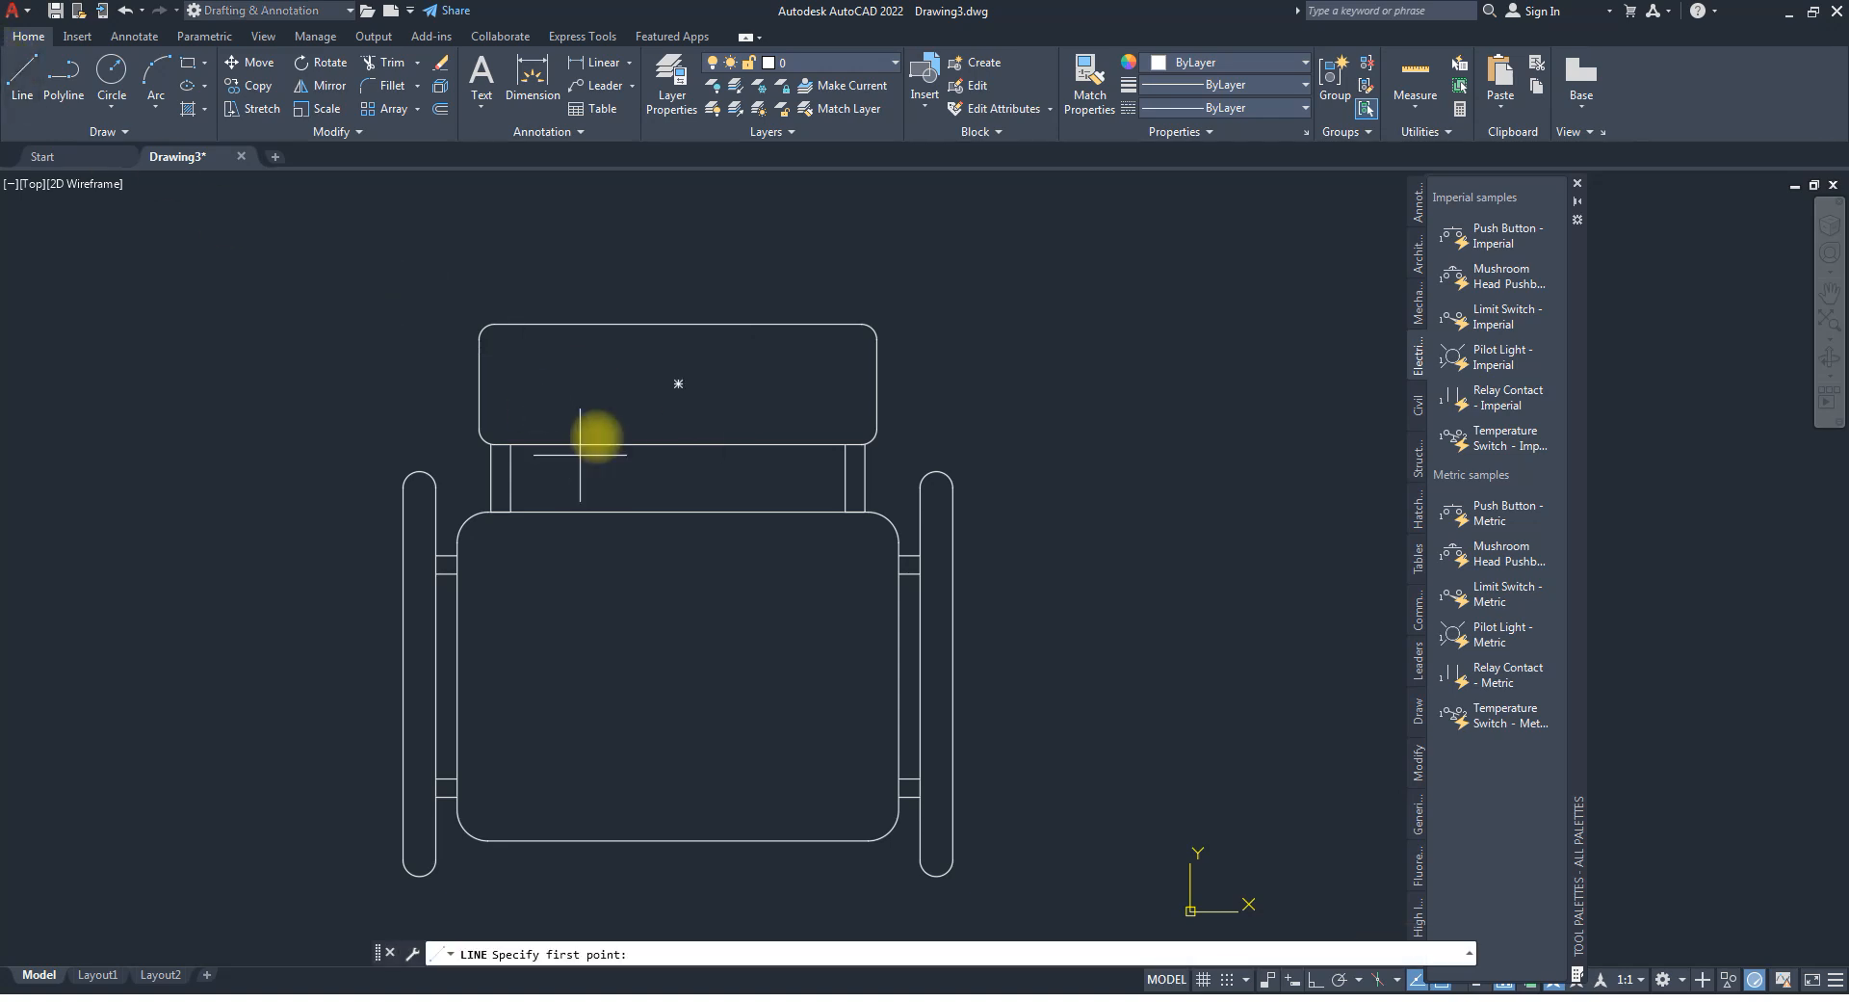
{"action": "left_click", "coordinate": [597, 396]}
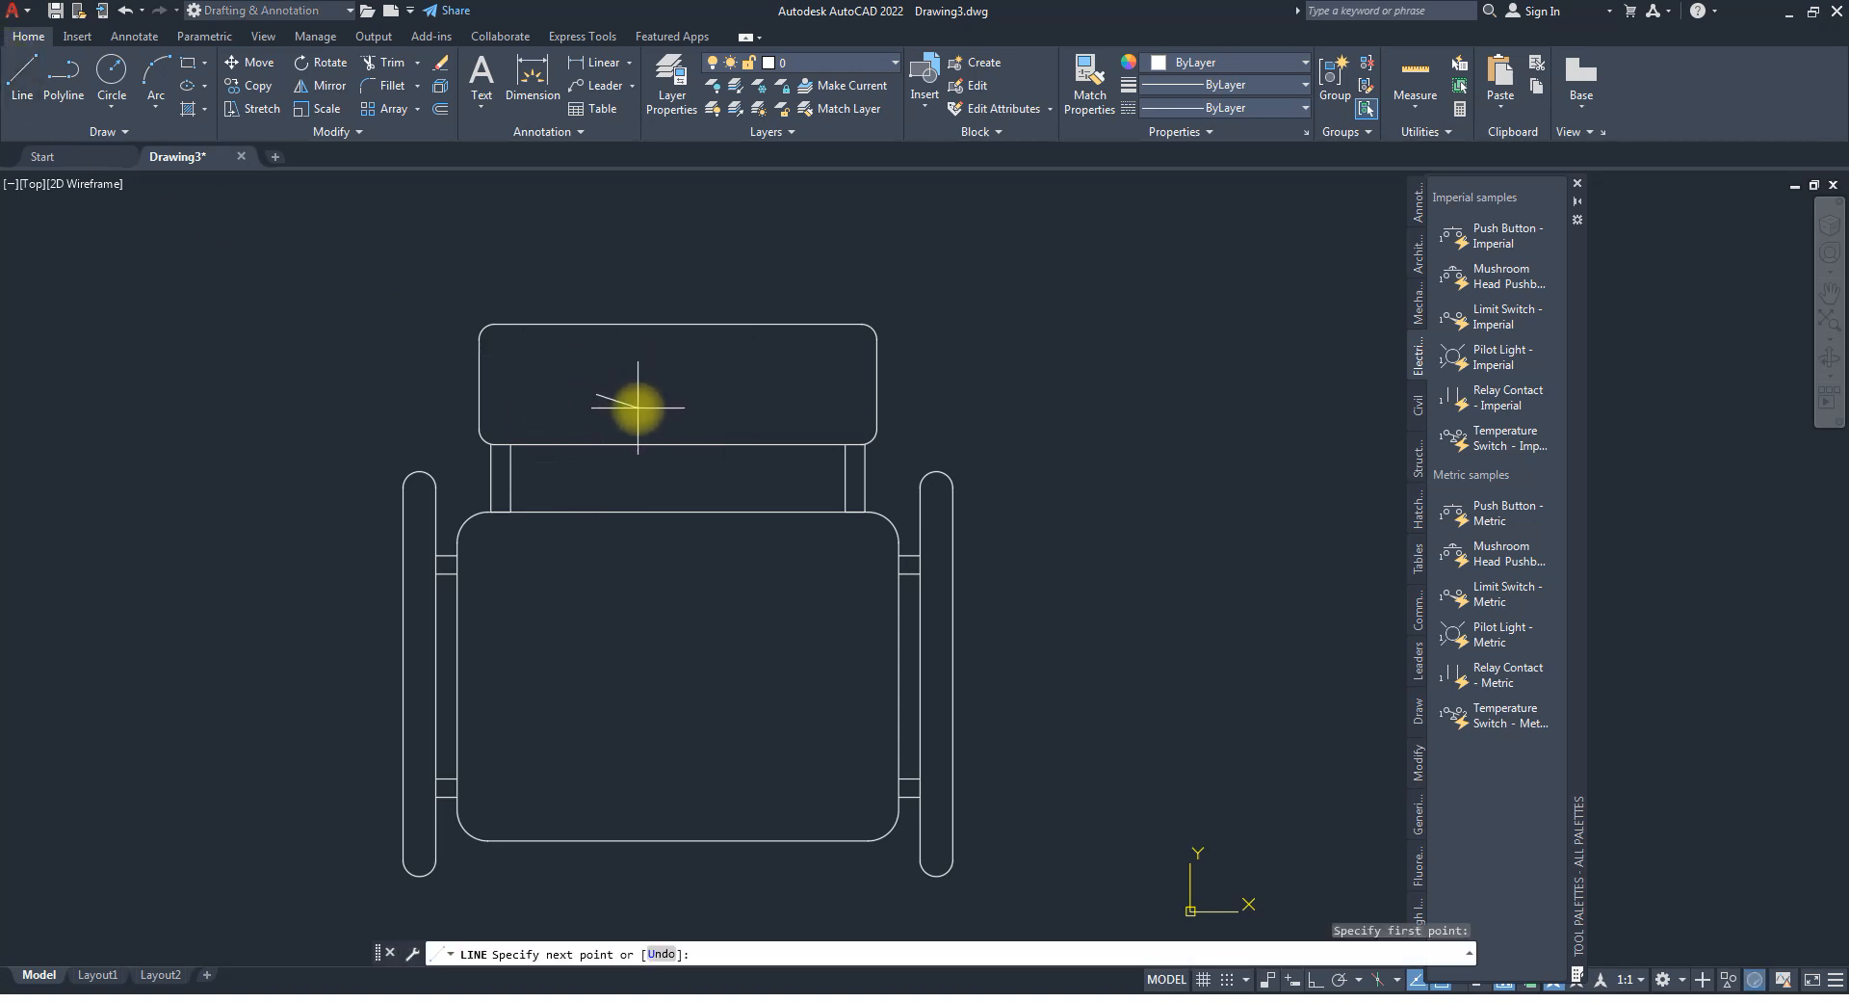
{"action": "key", "text": "F8"}
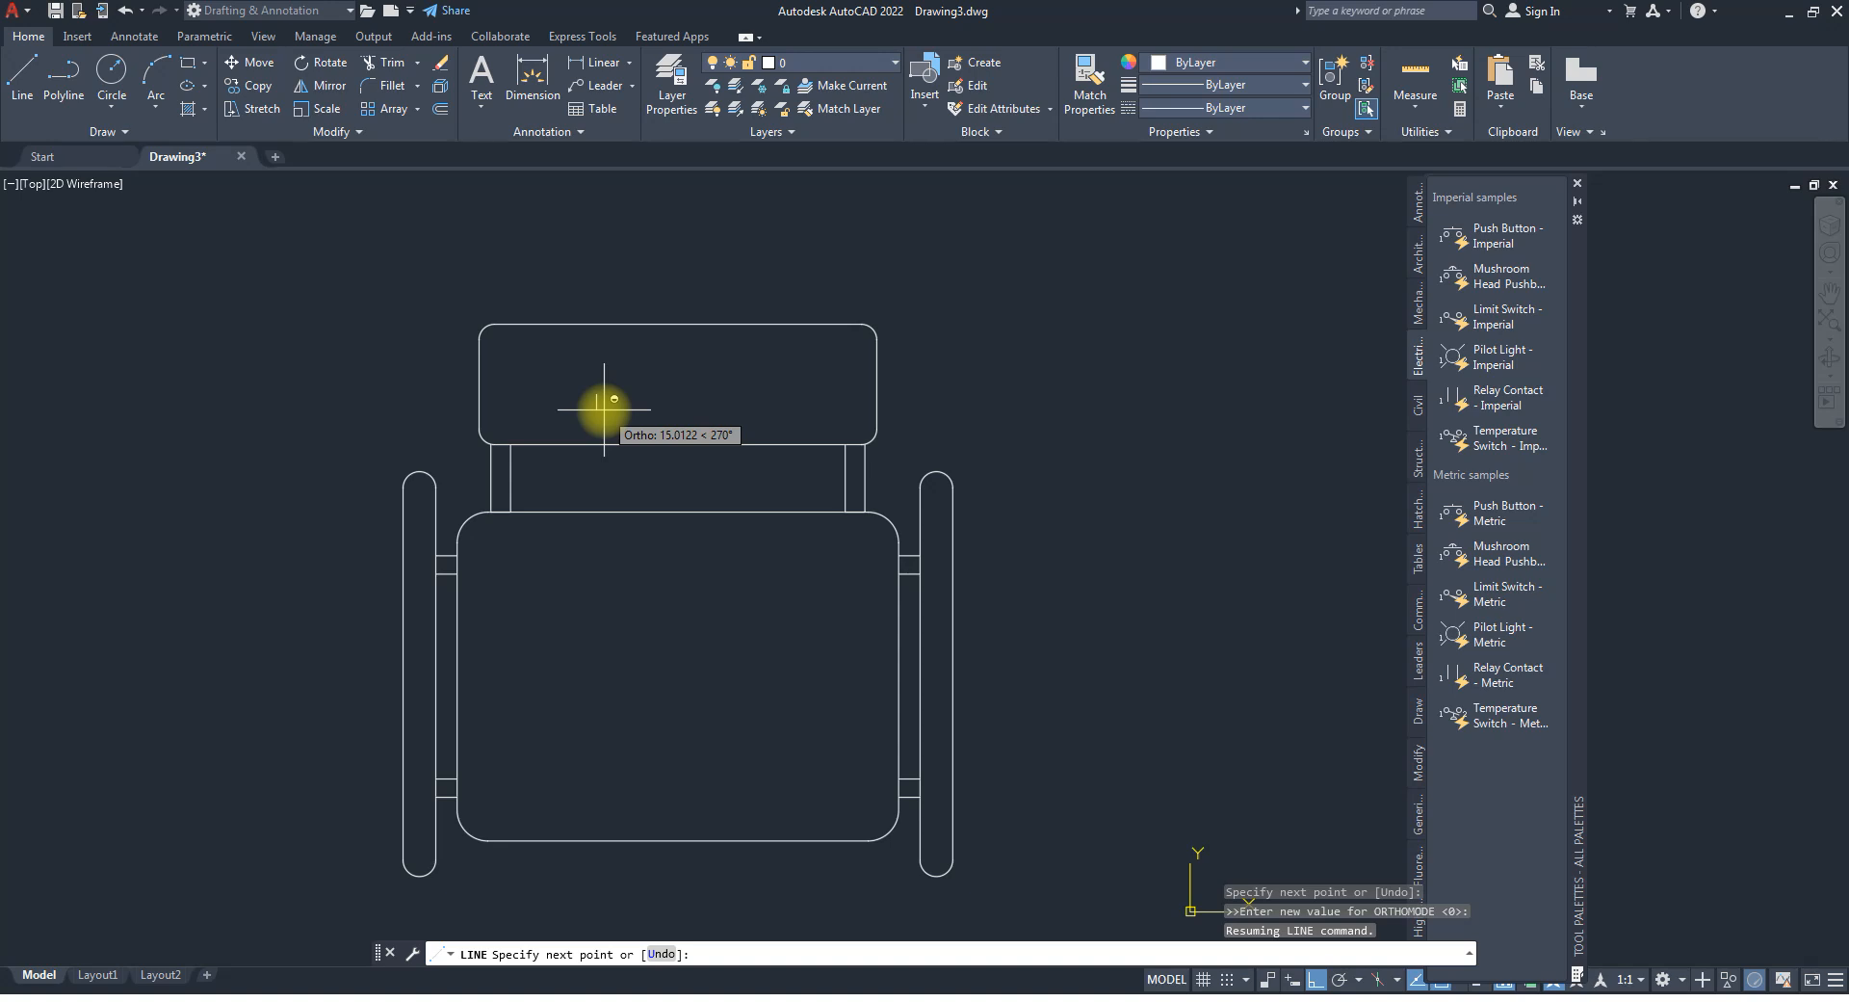
{"action": "key", "text": "Escape"}
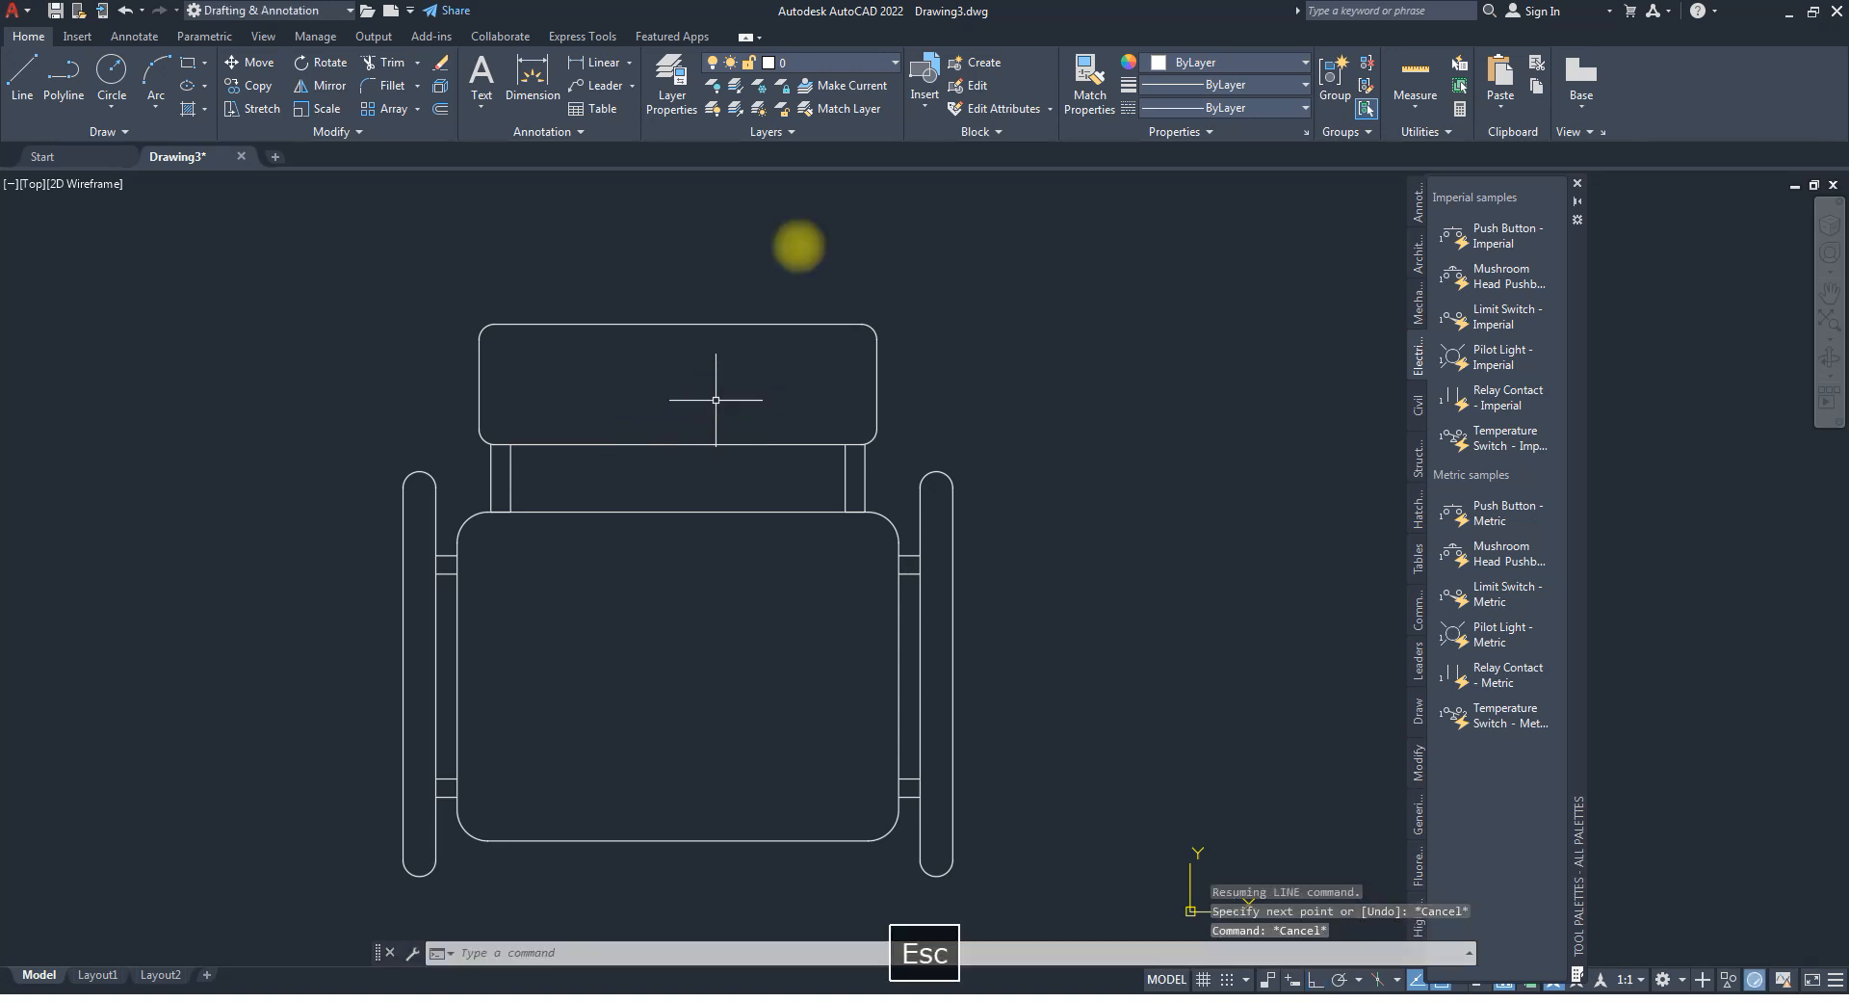
Start a constant attribute definition for the chair with the tag "Object Type" and the default value "Classroom Chair".
{"action": "left_click", "coordinate": [945, 132]}
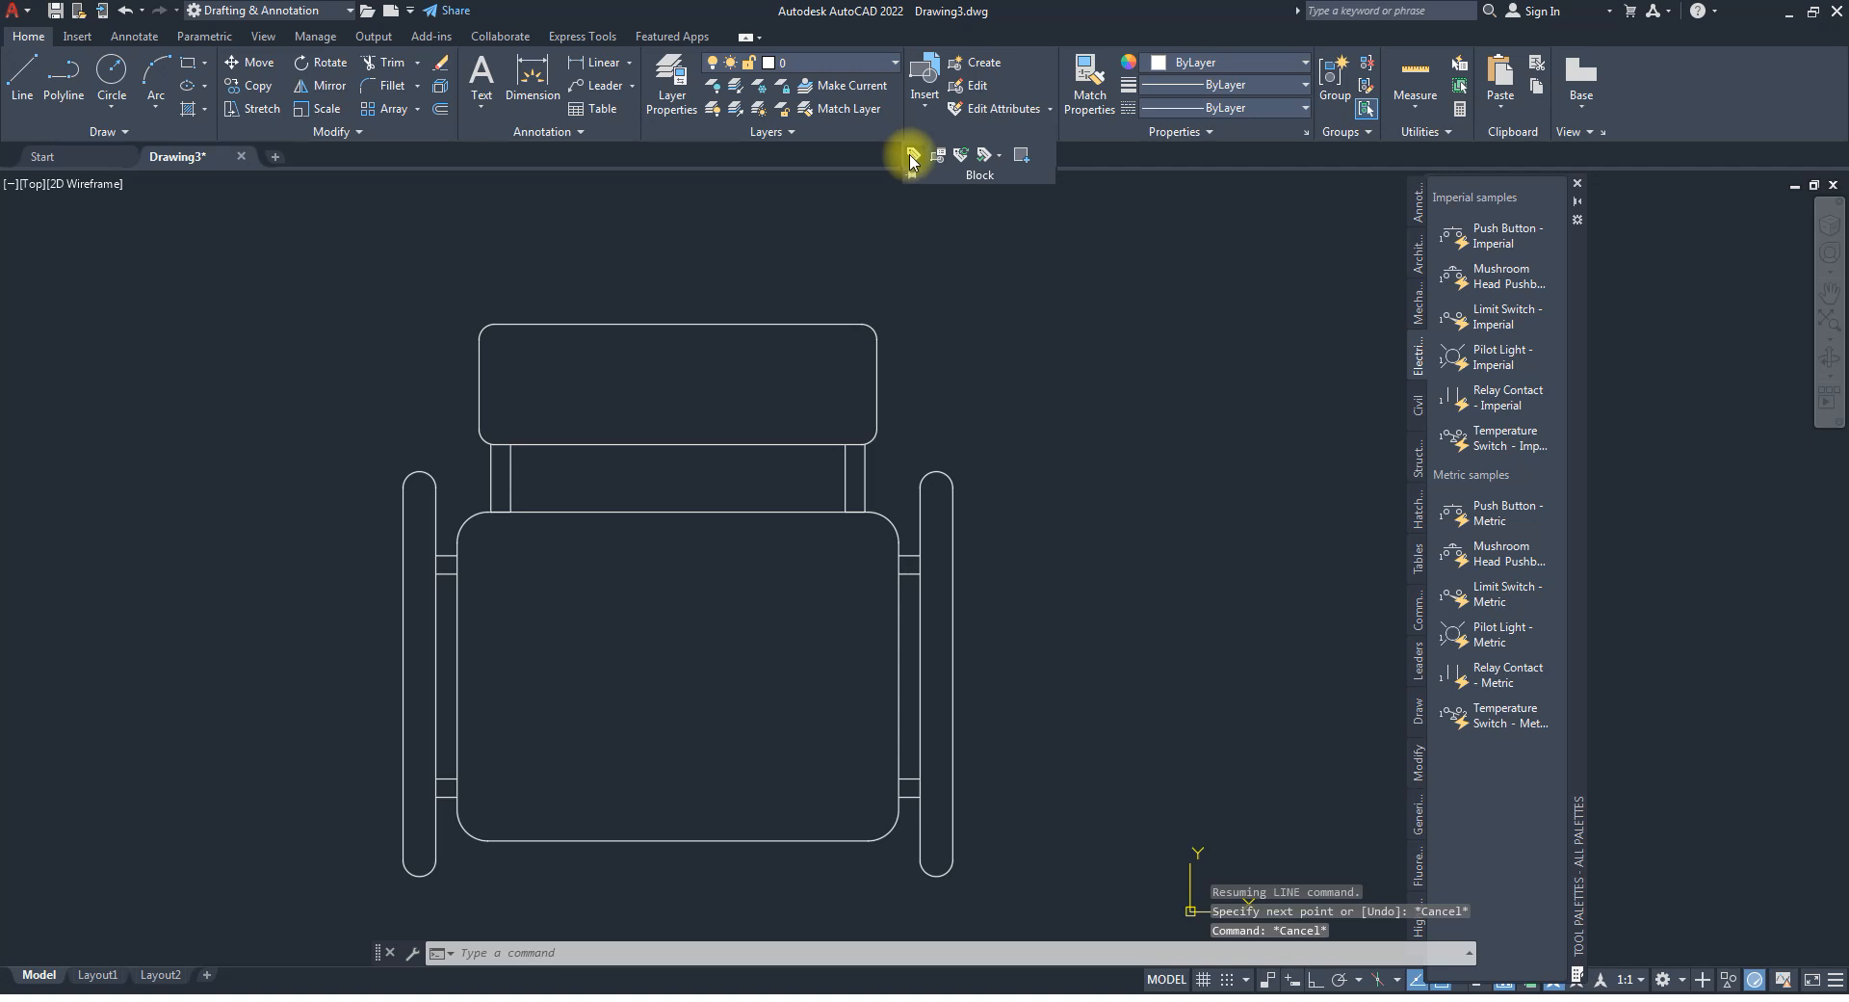
{"action": "left_click", "coordinate": [913, 154]}
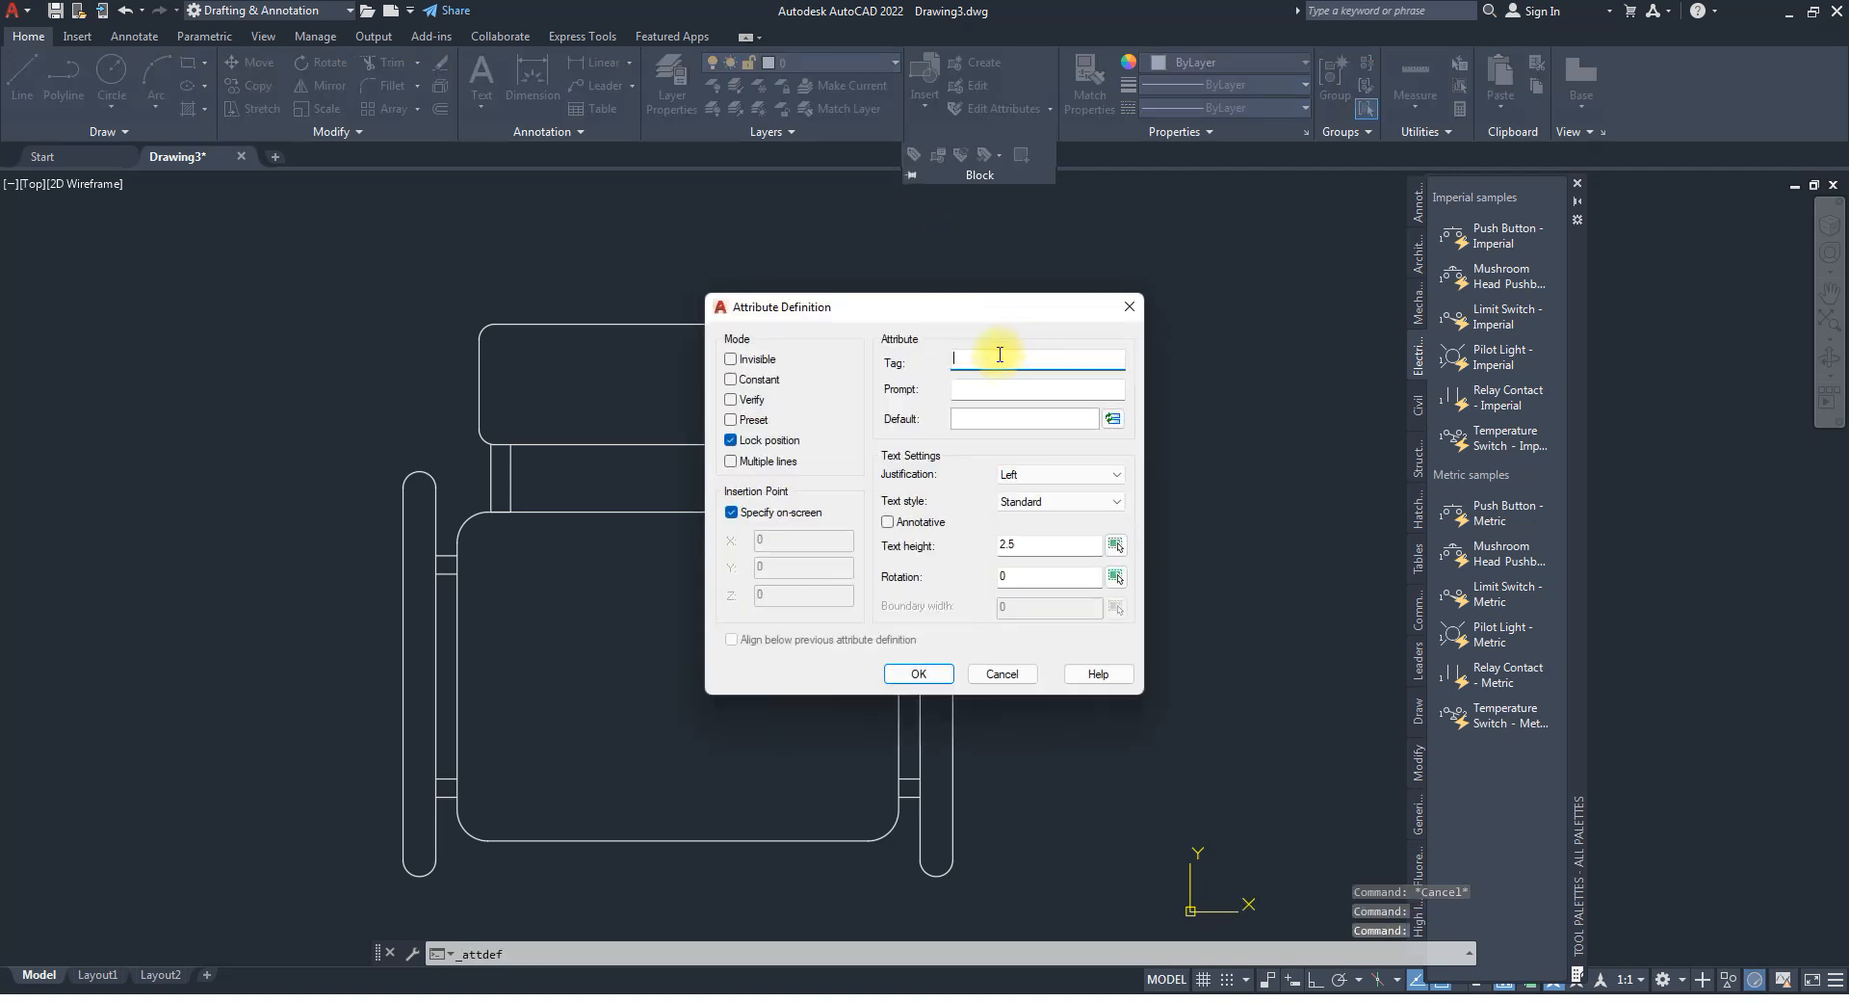
{"action": "left_click", "coordinate": [738, 381]}
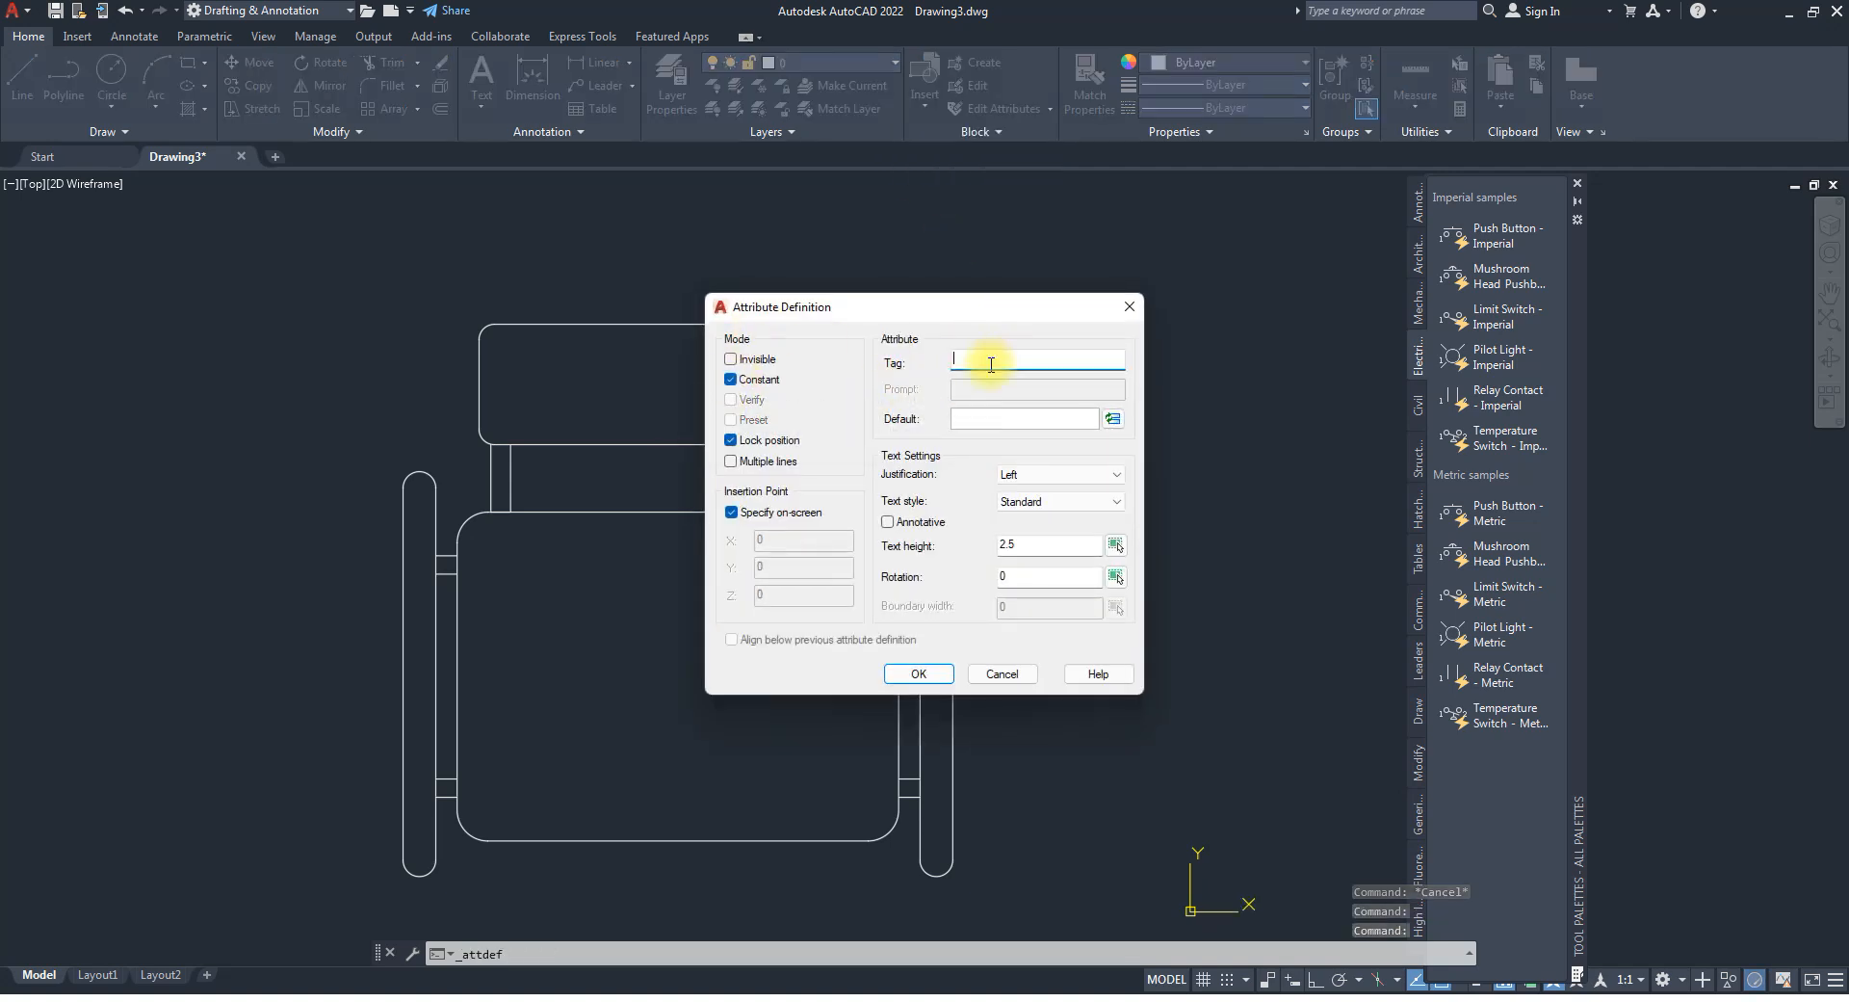
{"action": "left_click", "coordinate": [991, 364]}
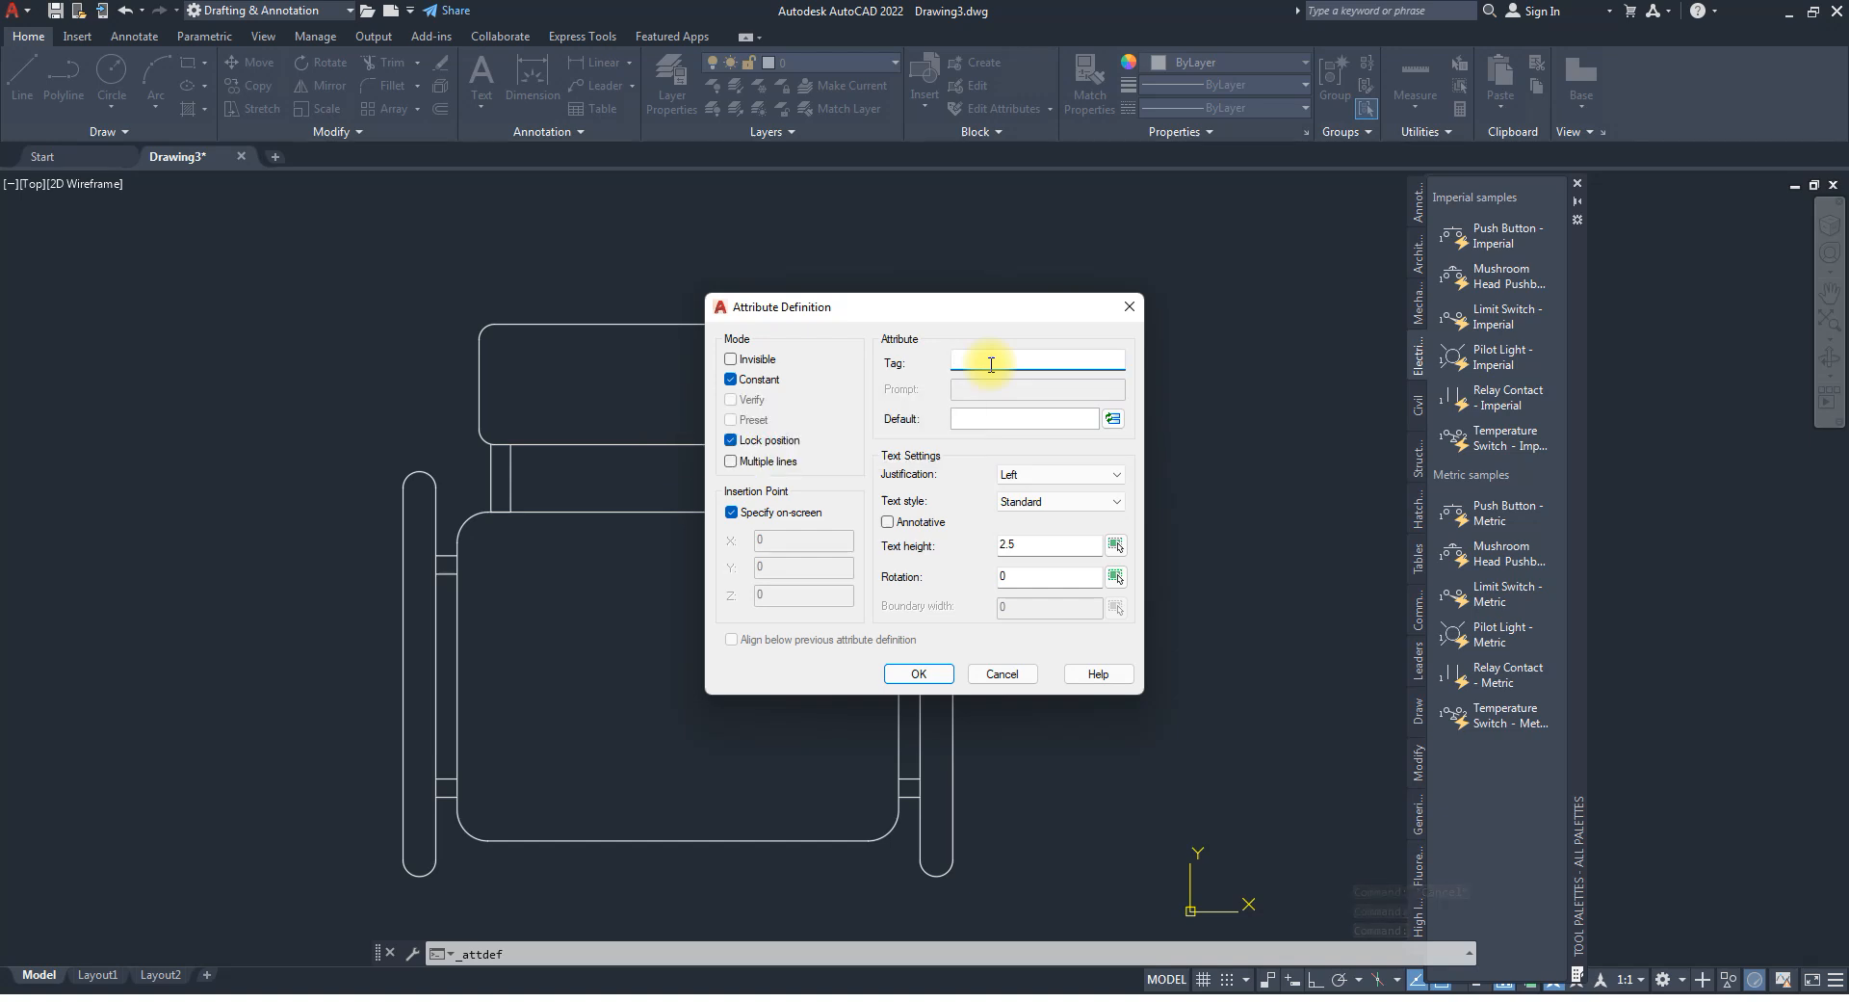
{"action": "type", "text": "Object Type"}
{"action": "left_click", "coordinate": [1029, 420]}
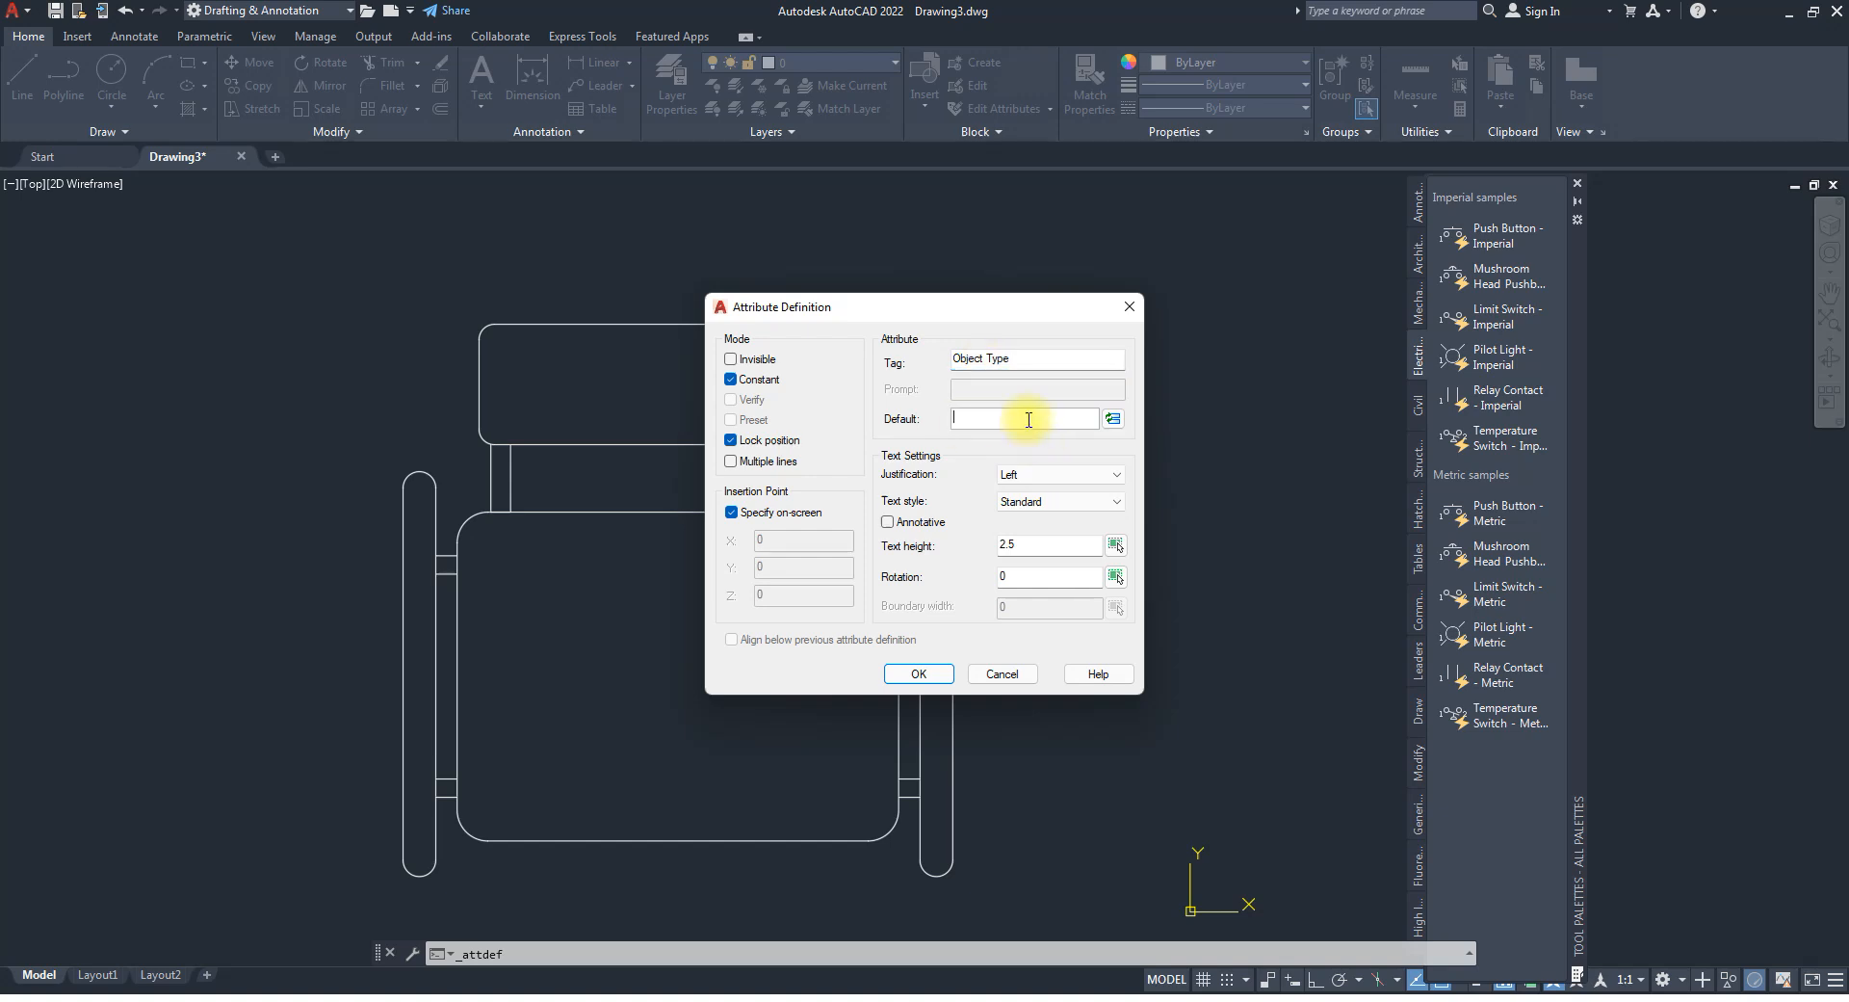
{"action": "type", "text": "Classroom Chair"}
Set the attribute text to Middle center justification, Standard text style and a text height of 15.
{"action": "left_click", "coordinate": [1082, 475]}
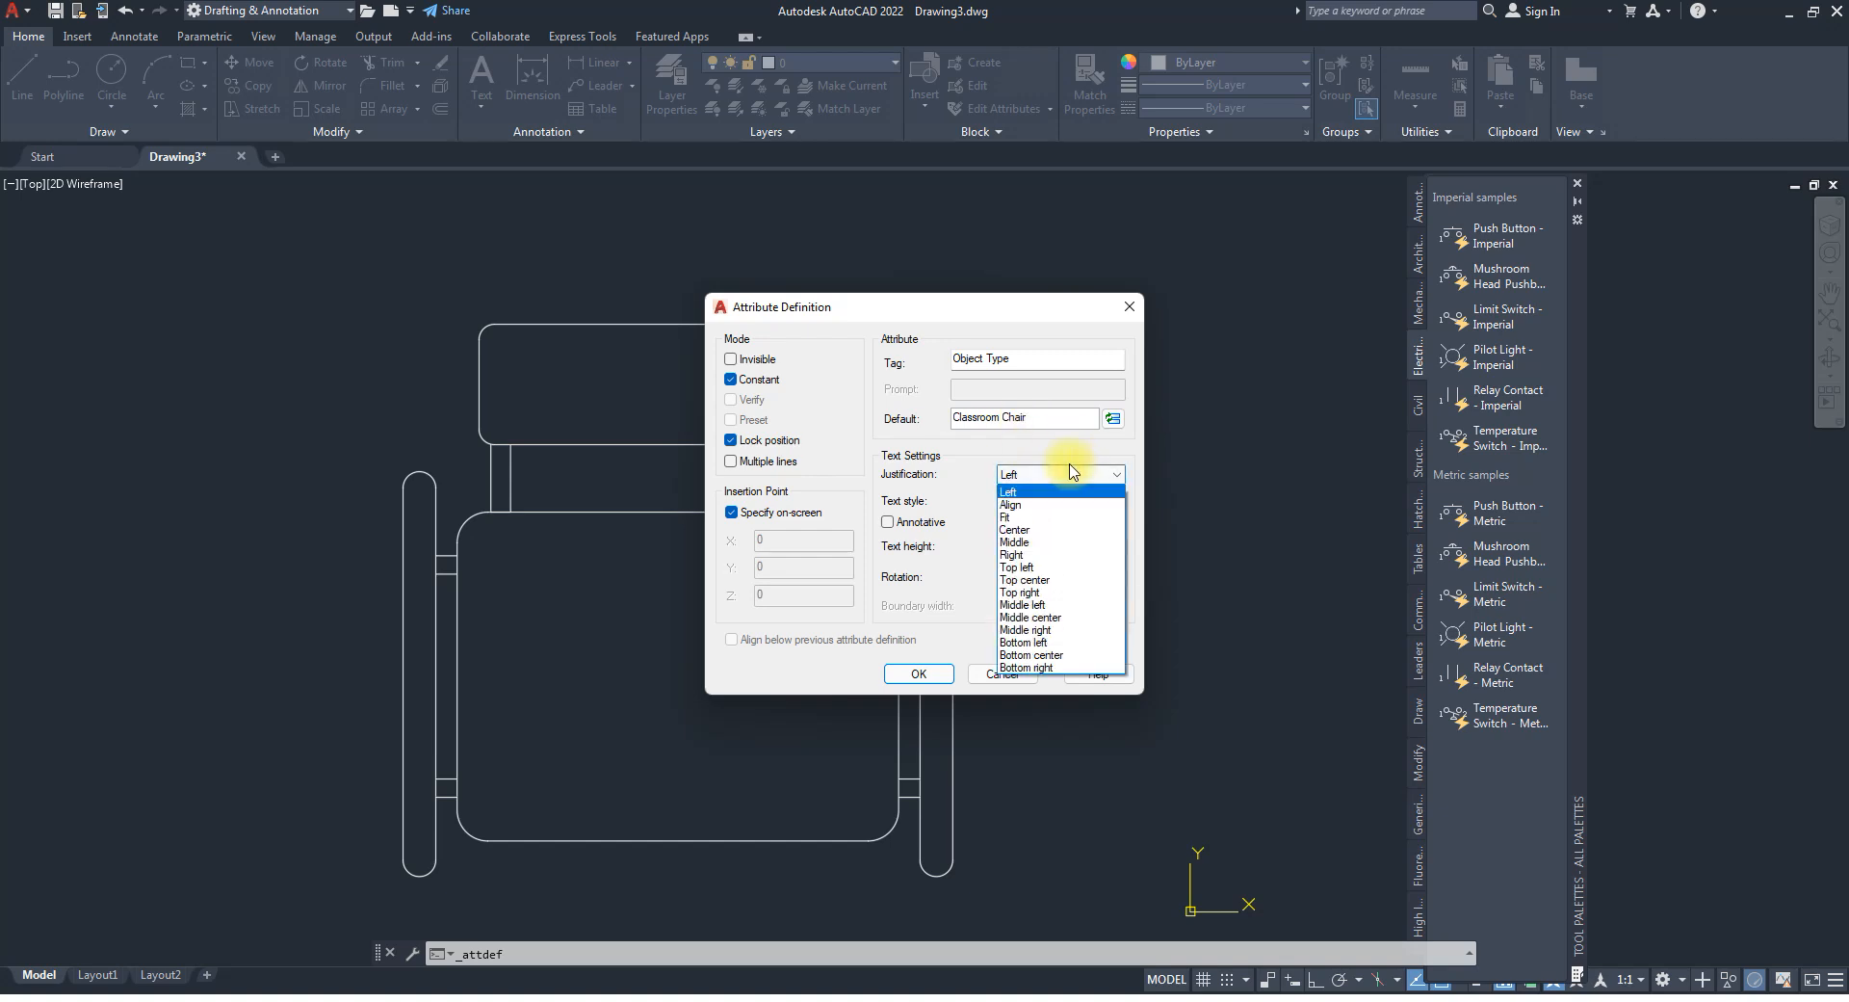
{"action": "left_click", "coordinate": [1036, 619]}
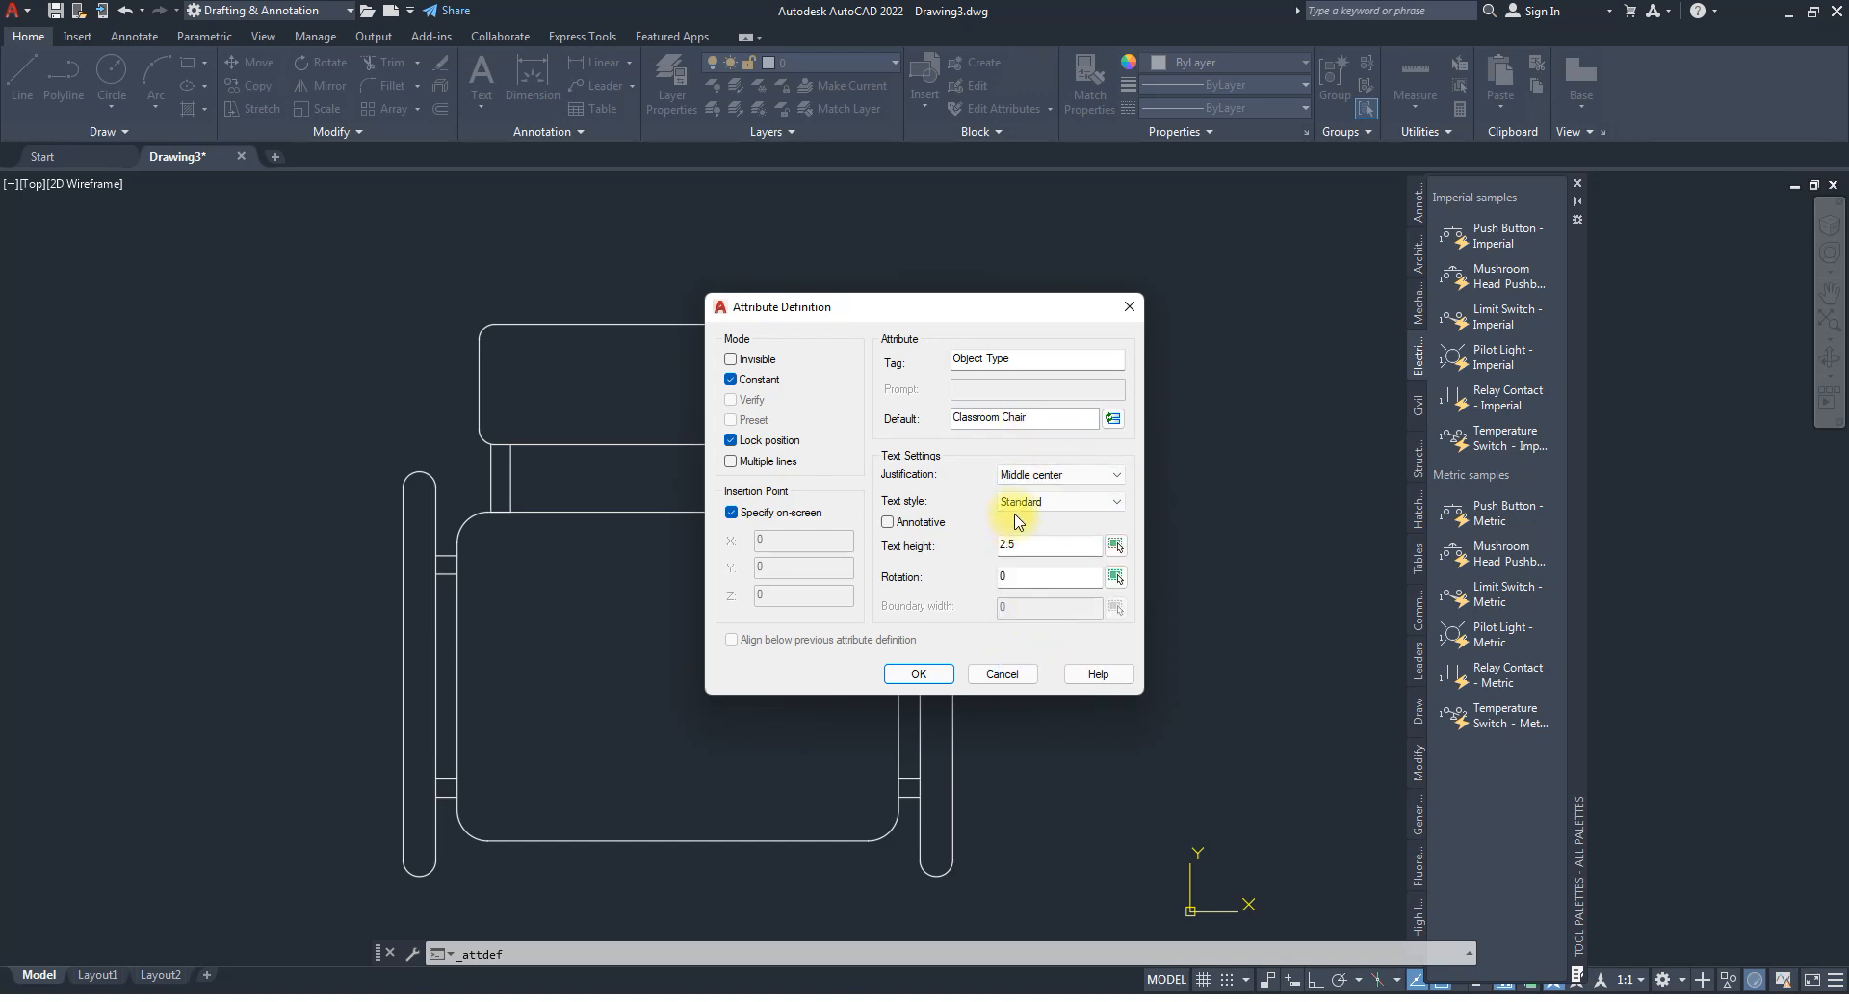
{"action": "left_click", "coordinate": [1056, 502]}
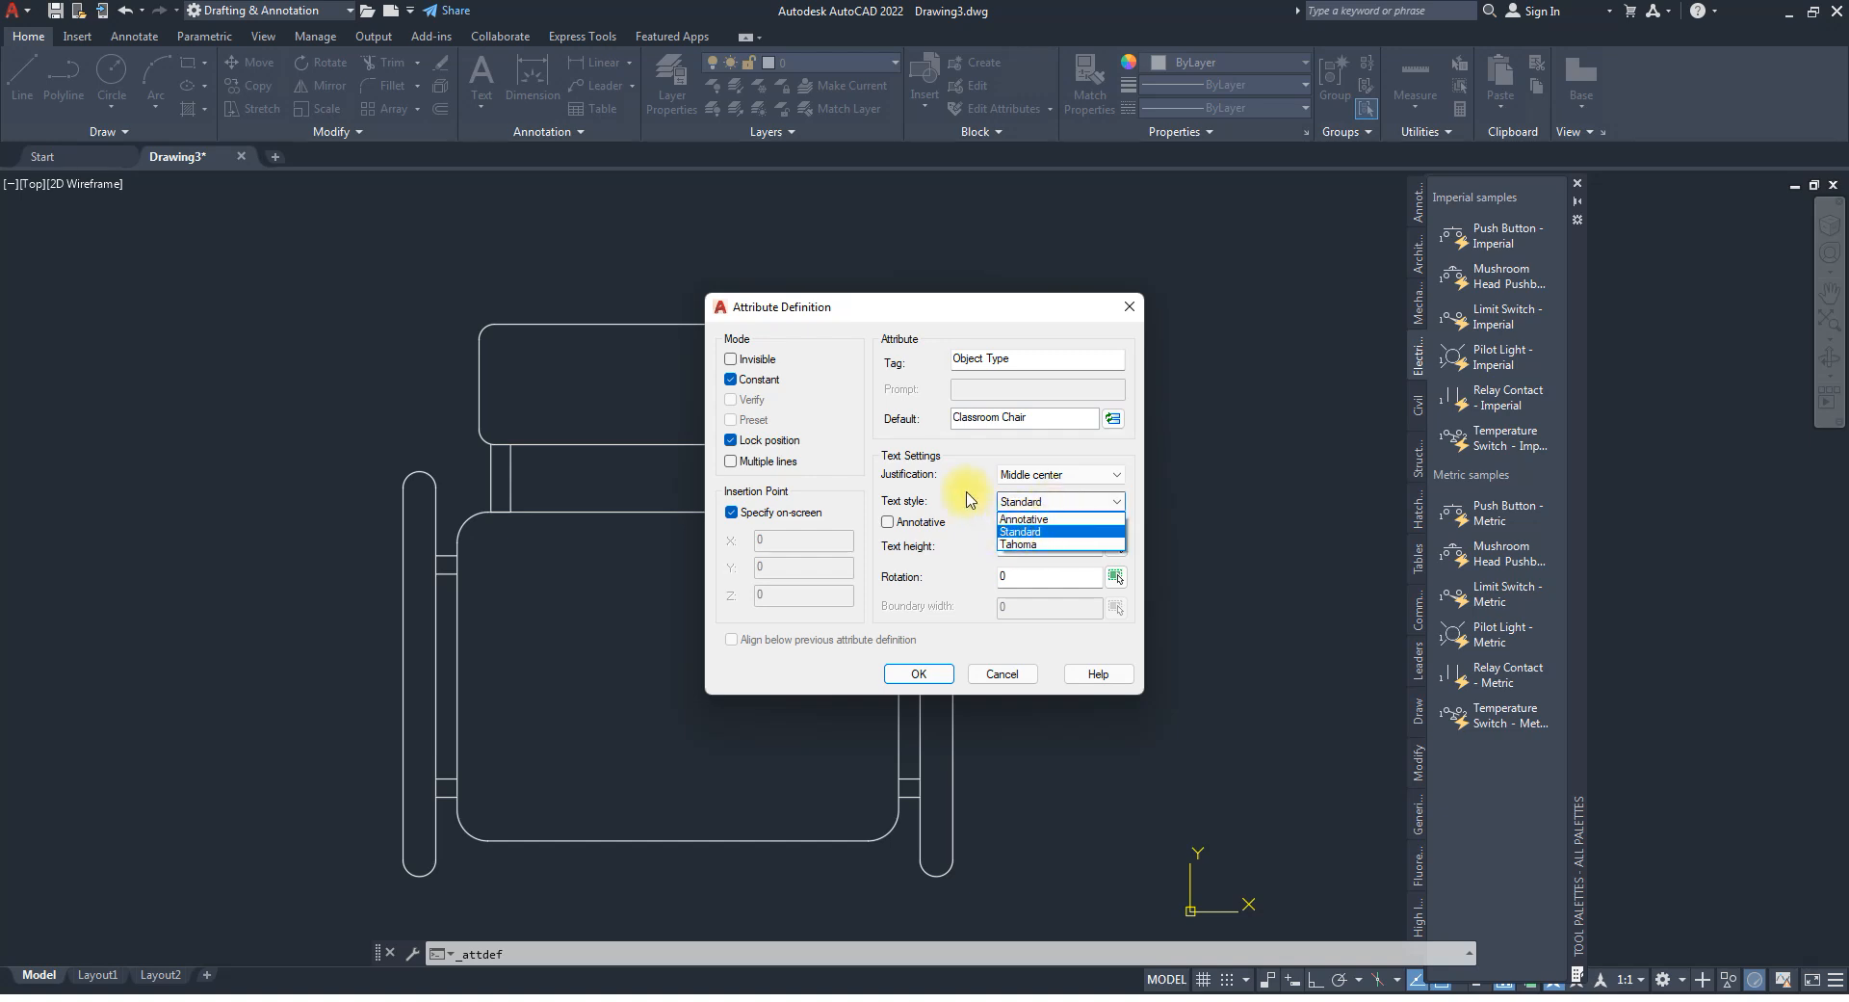
{"action": "left_click", "coordinate": [1009, 574]}
{"action": "key", "text": "shift+Tab"}
{"action": "type", "text": "1"}
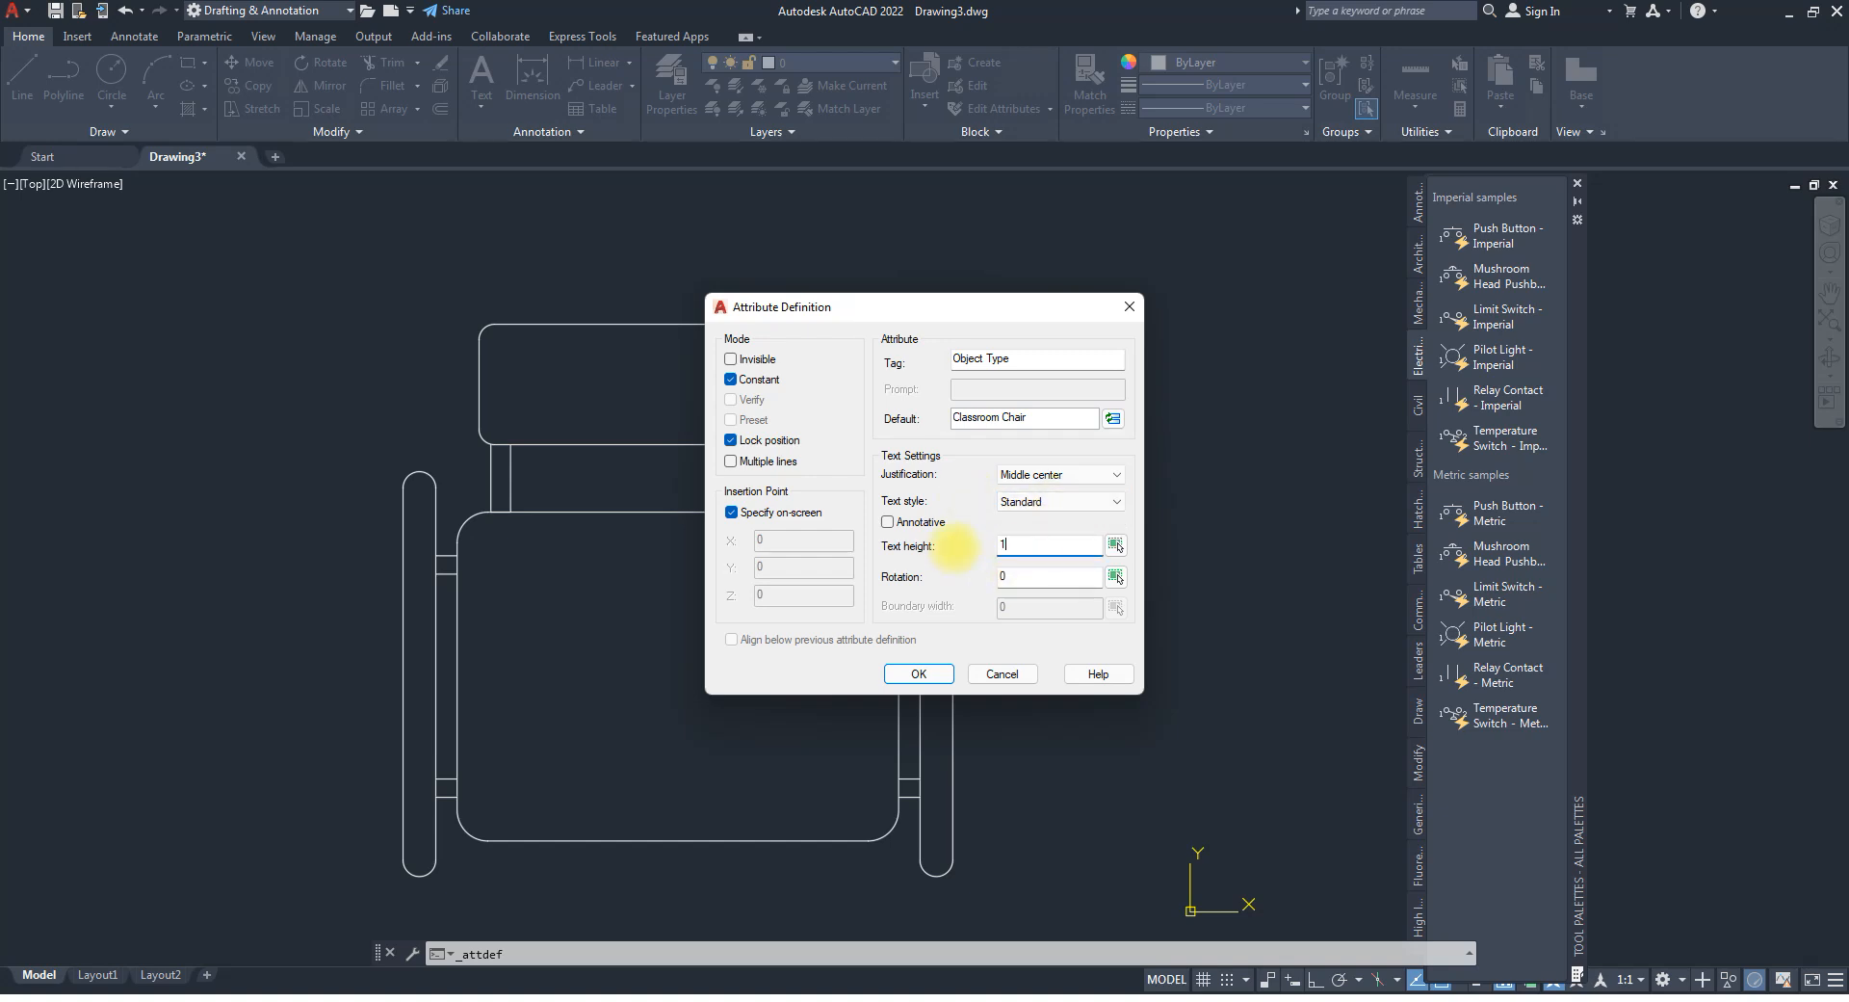
{"action": "type", "text": "5"}
{"action": "left_click", "coordinate": [1025, 579]}
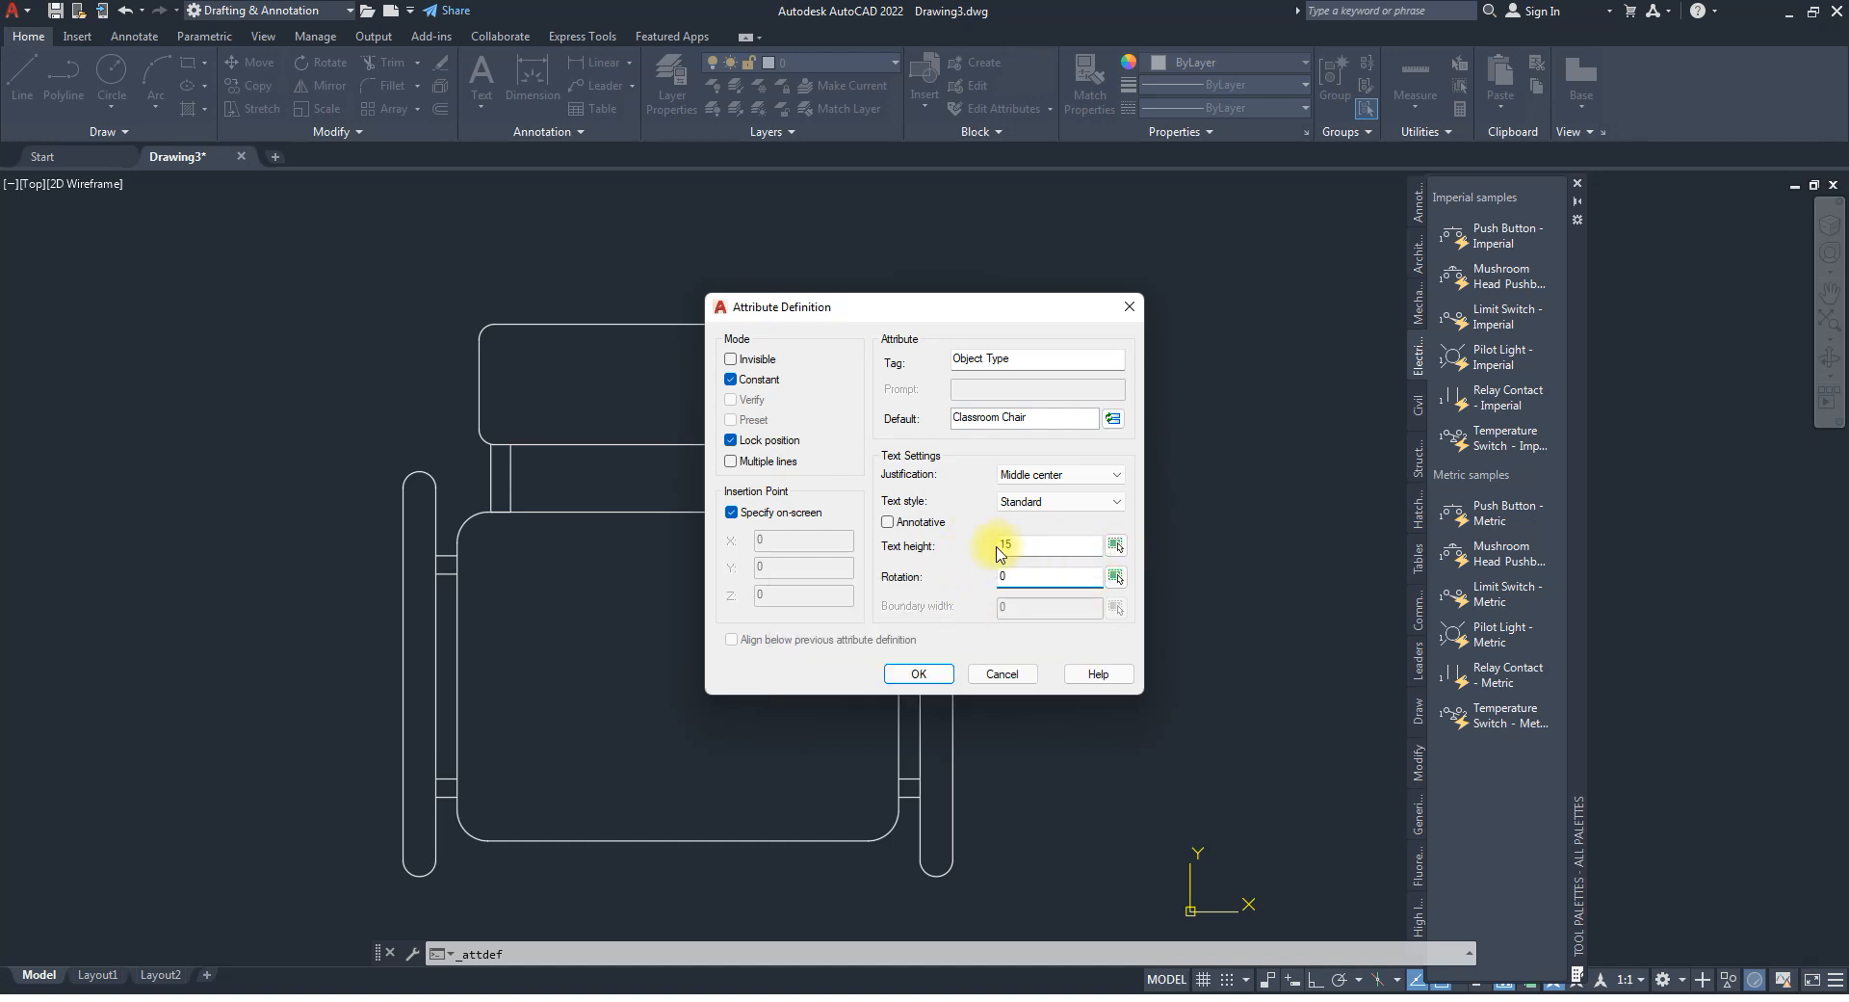
Replace the space in the attribute tag with an underscore and place the attribute at the geometric center of the chair's backrest.
{"action": "left_click", "coordinate": [918, 676]}
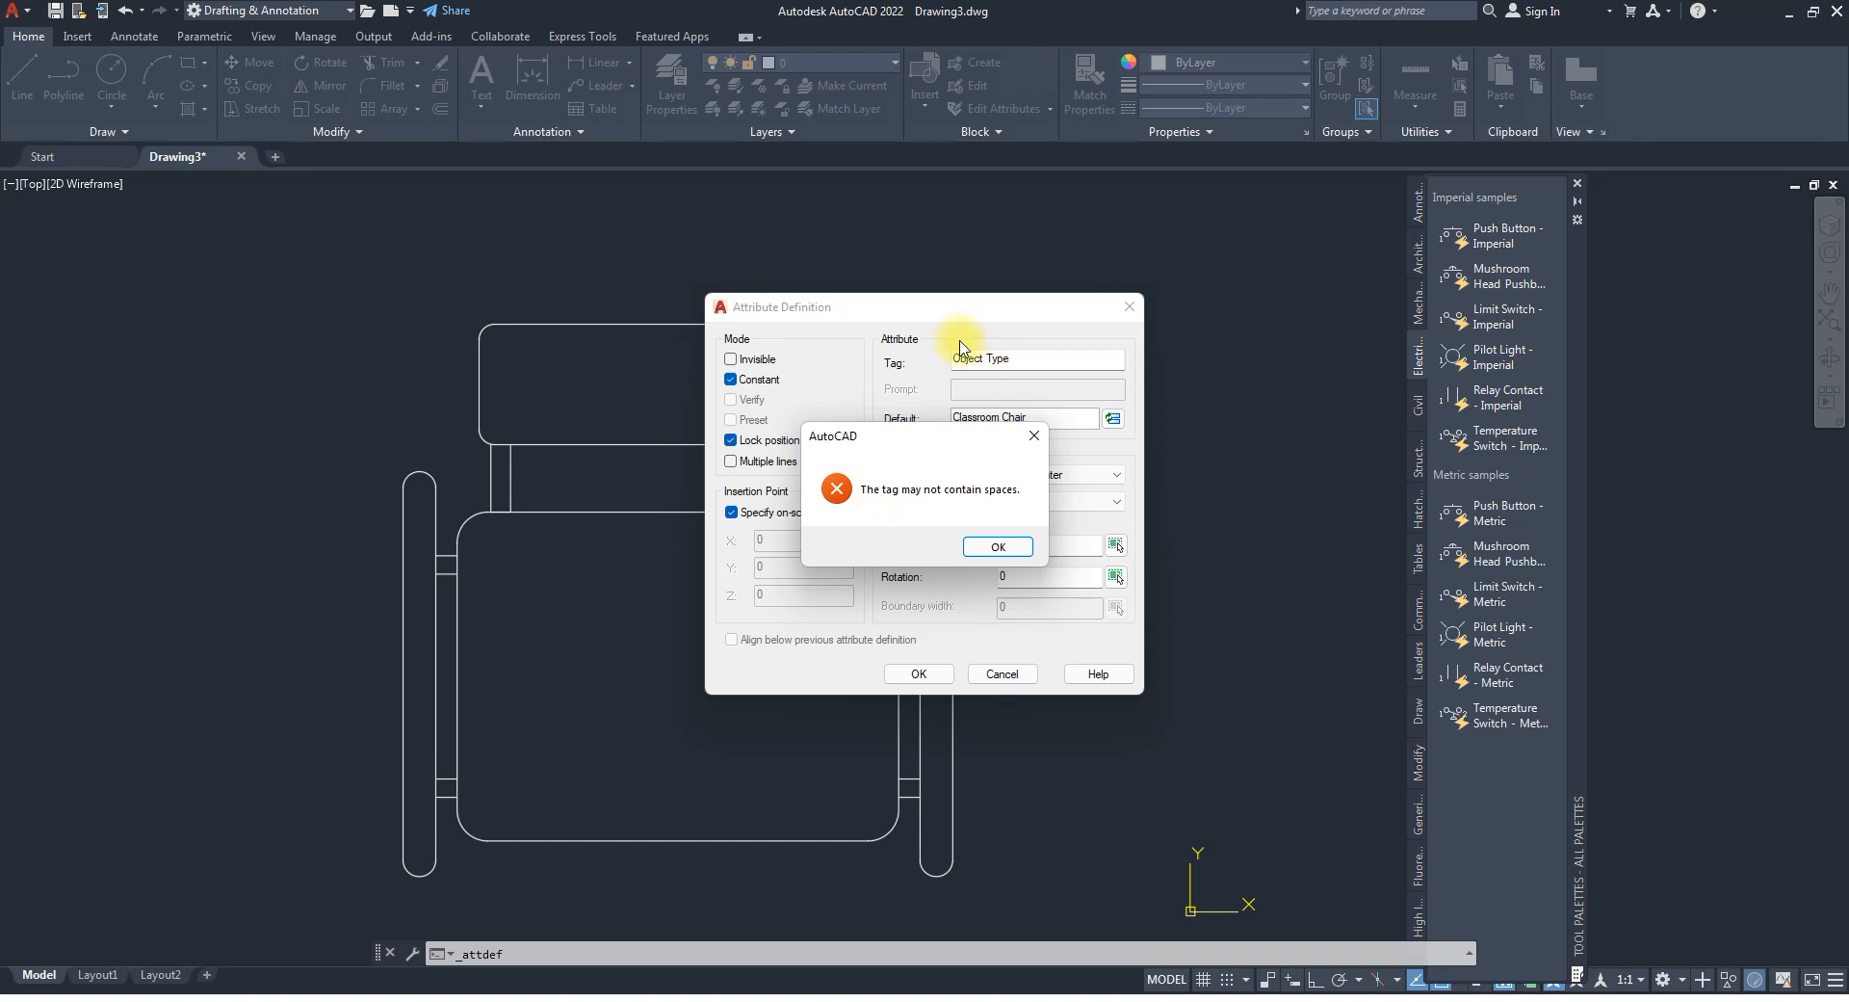
{"action": "left_click", "coordinate": [997, 547]}
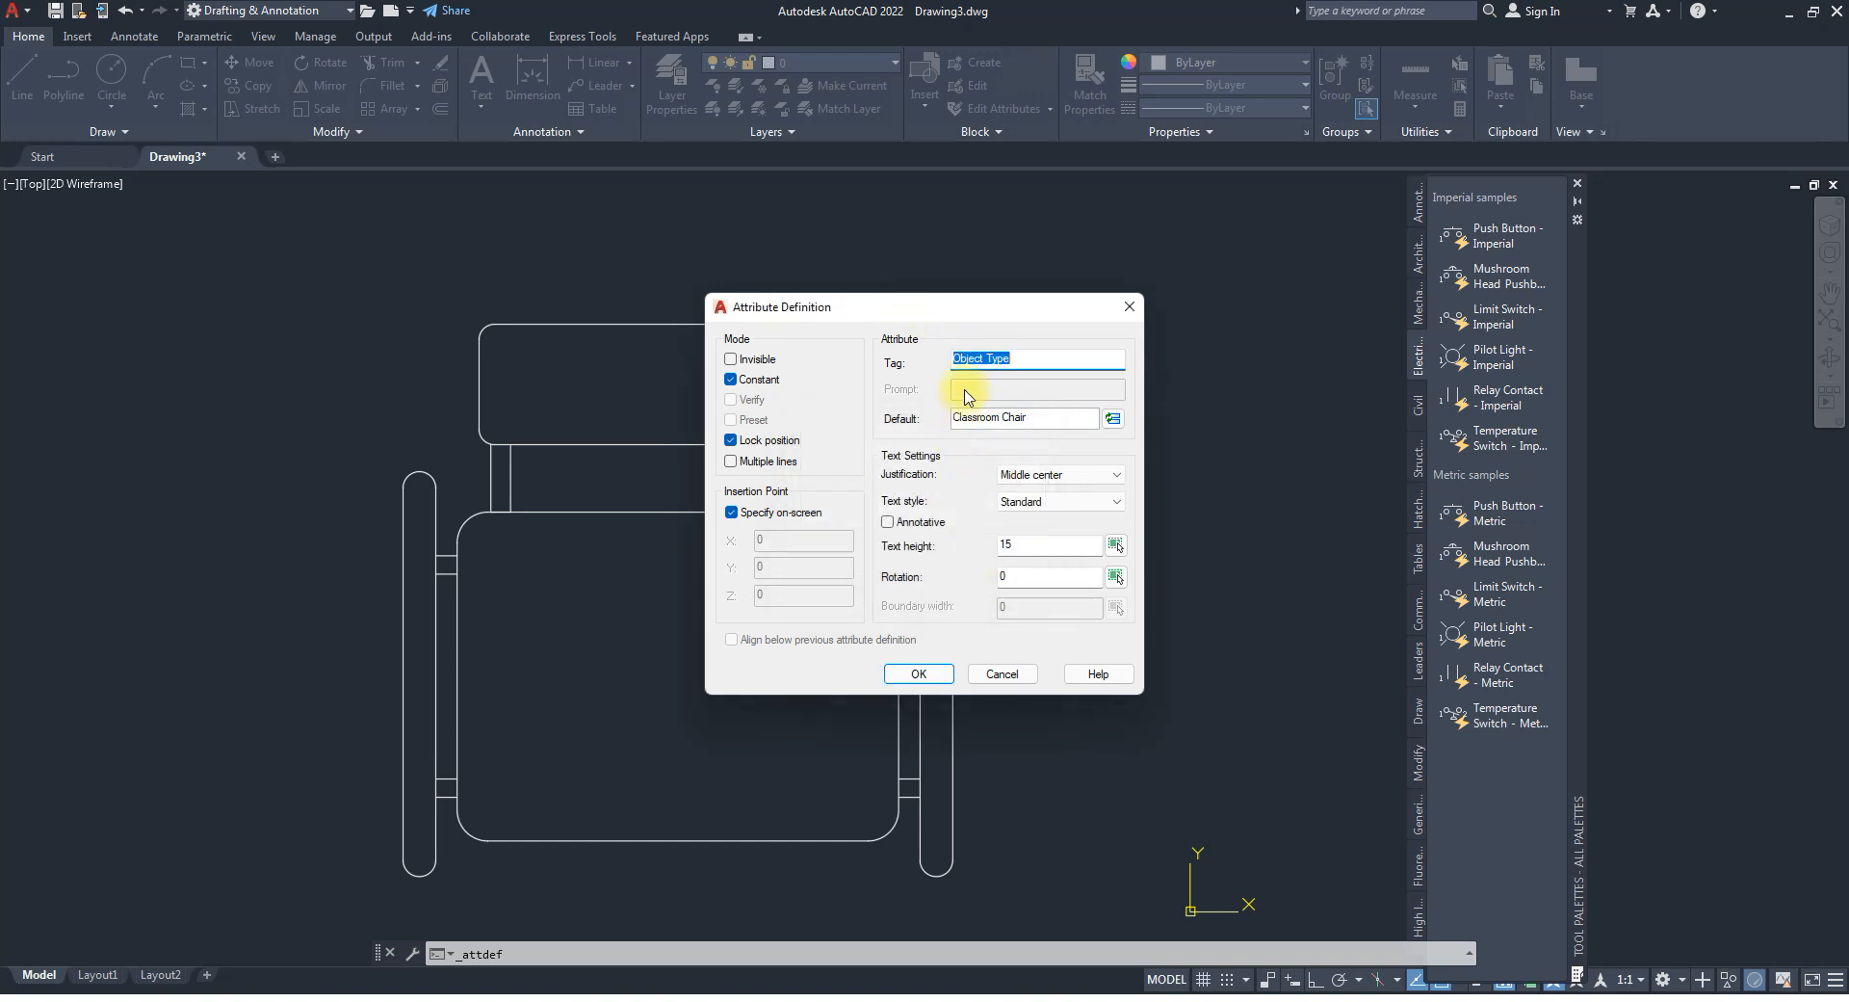
{"action": "key", "text": "BackSpace"}
{"action": "type", "text": "_"}
{"action": "left_click", "coordinate": [915, 674]}
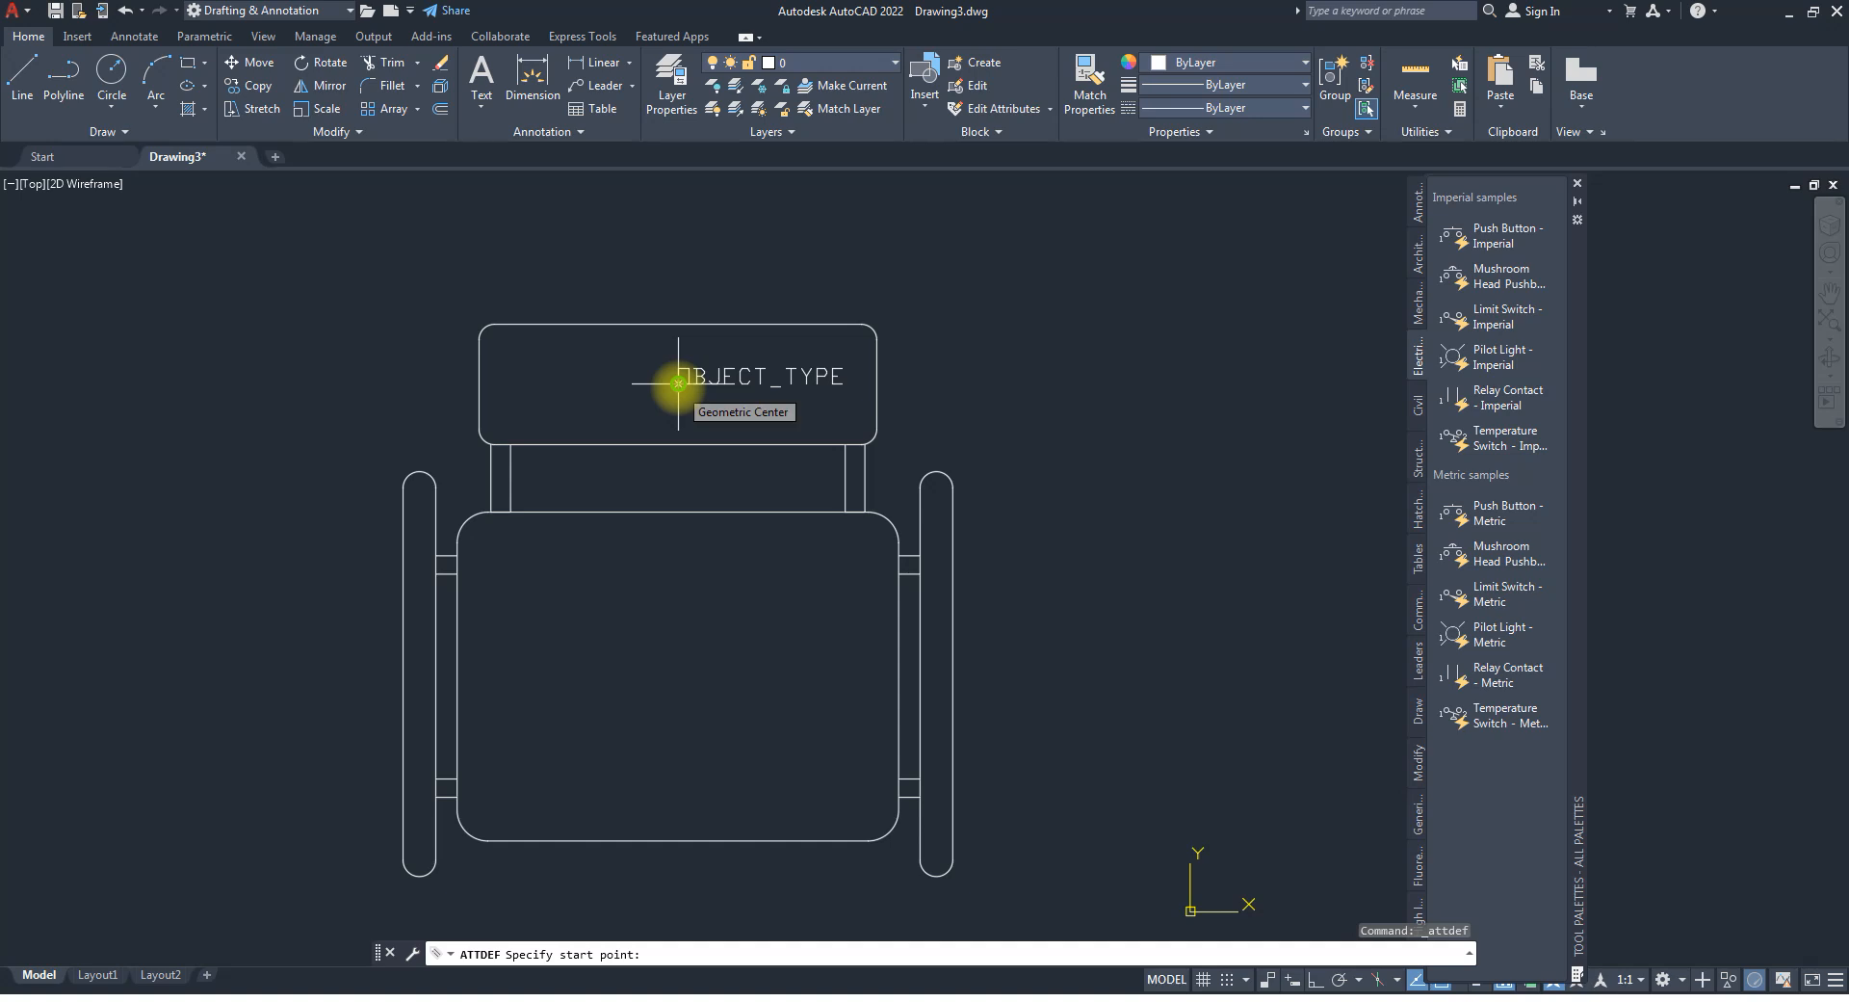
{"action": "left_click", "coordinate": [678, 383]}
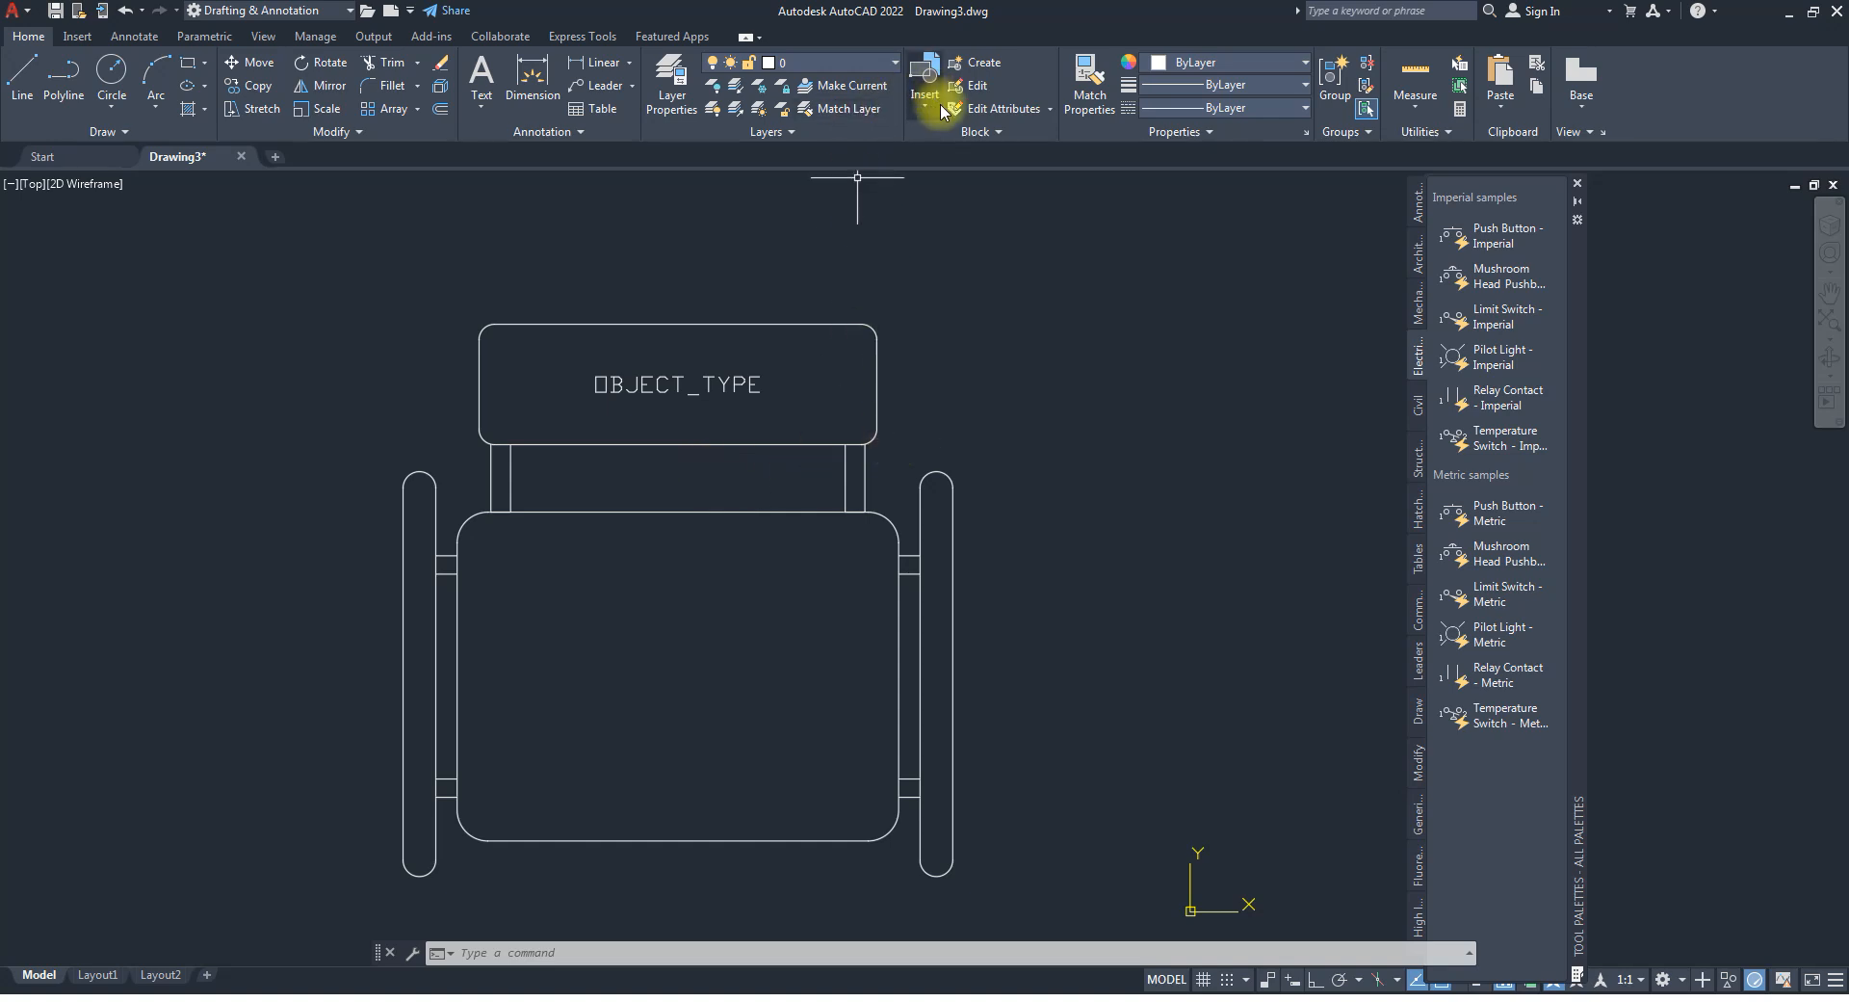
Start a new attribute definition for the chair, switching from Constant to Invisible mode, with the tag "Manufacturer_Info".
{"action": "left_click", "coordinate": [984, 131]}
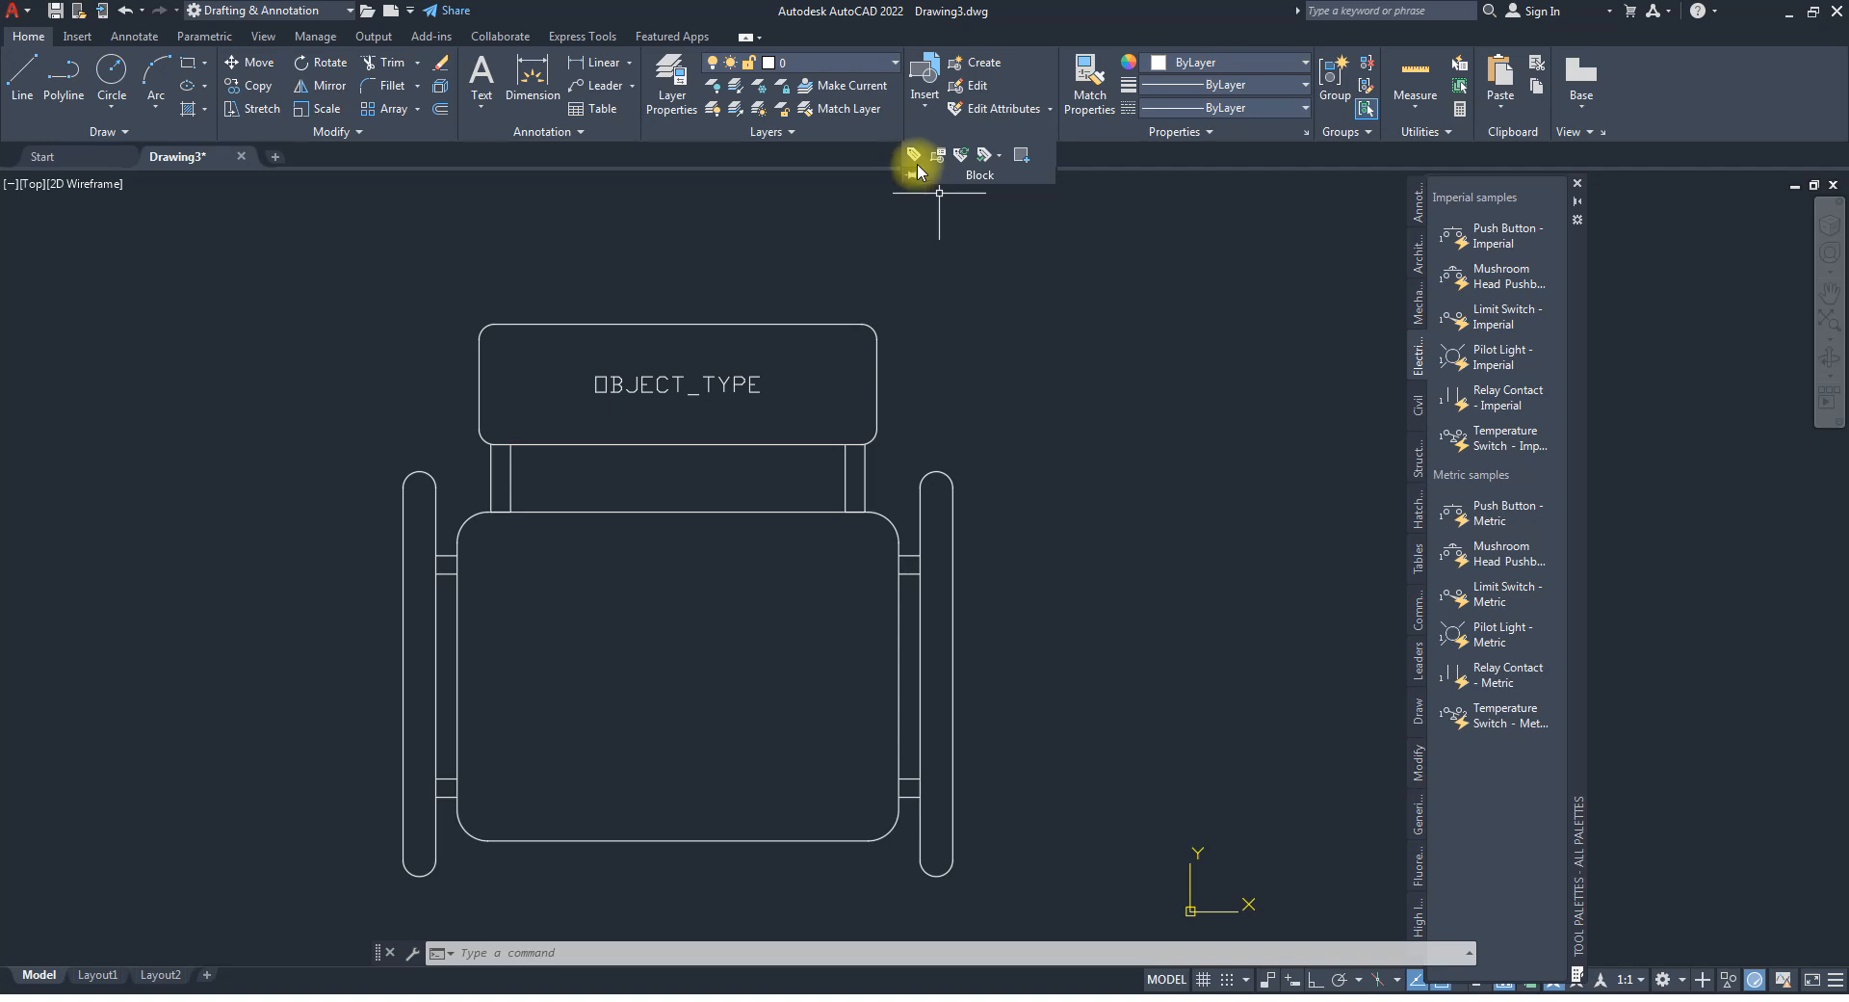
{"action": "left_click", "coordinate": [915, 156]}
{"action": "left_click_drag", "start_coordinate": [892, 304], "coordinate": [1145, 293]}
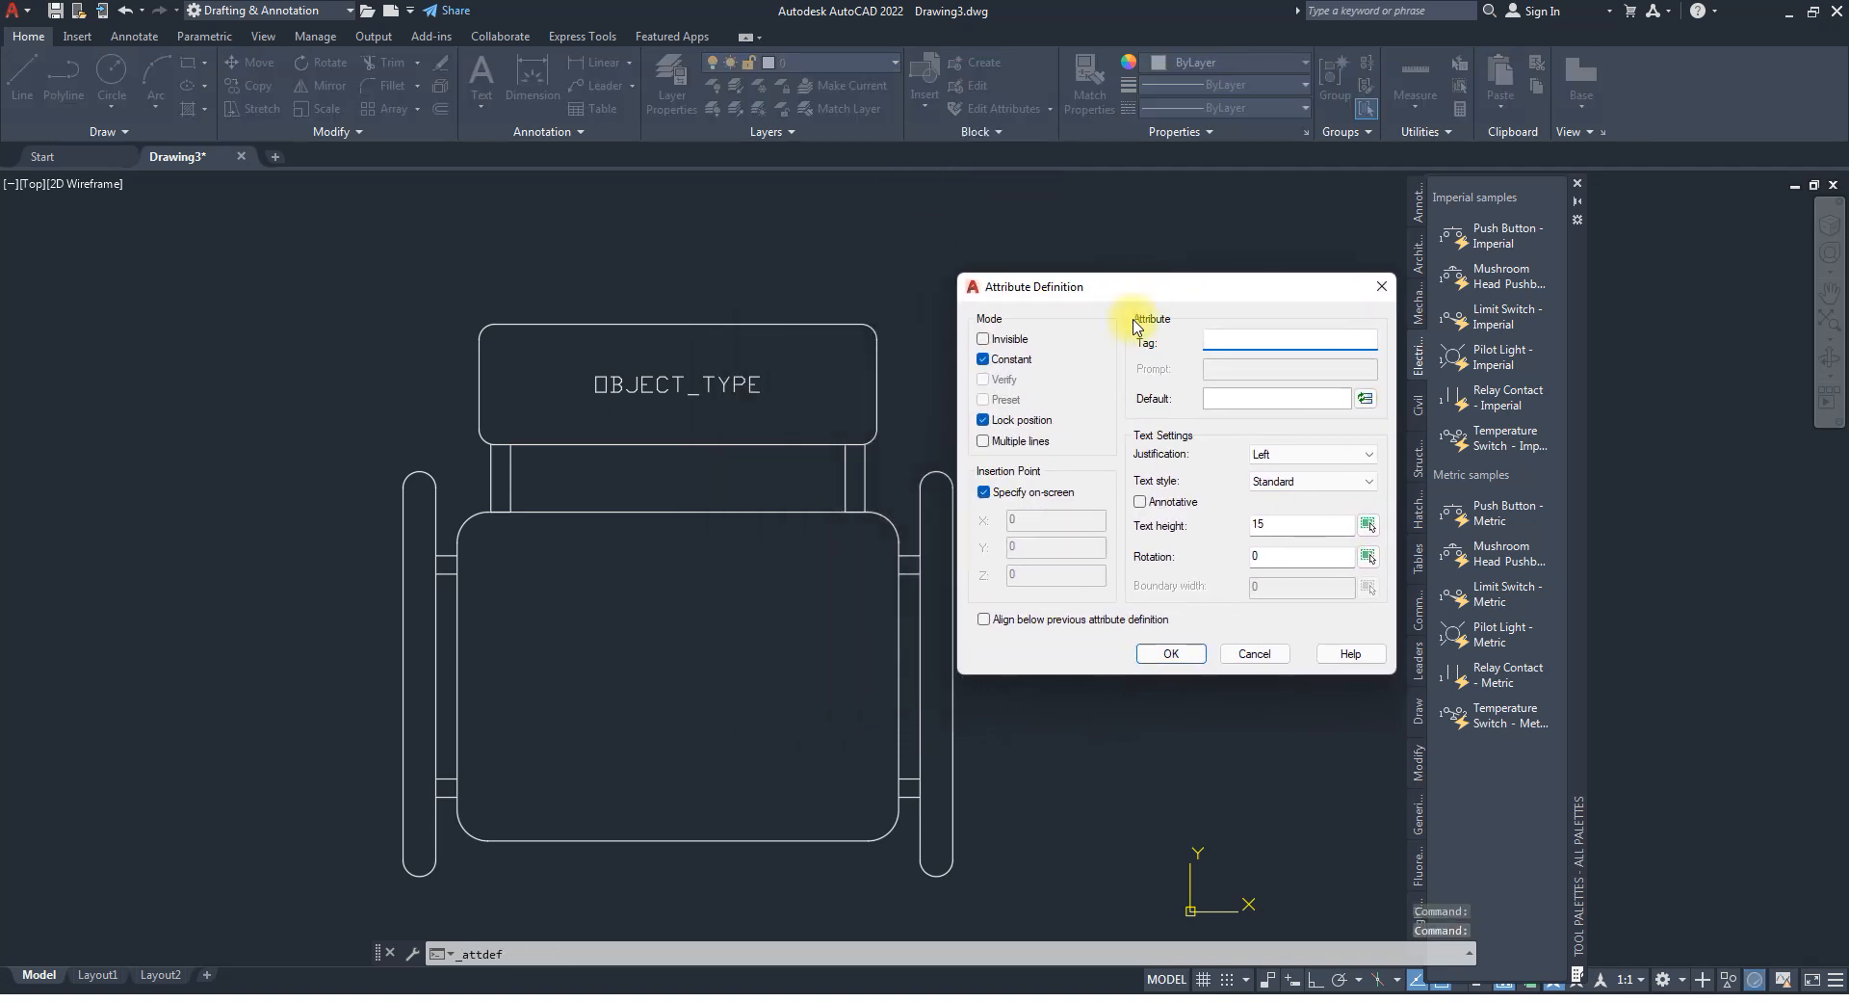
{"action": "left_click", "coordinate": [984, 359]}
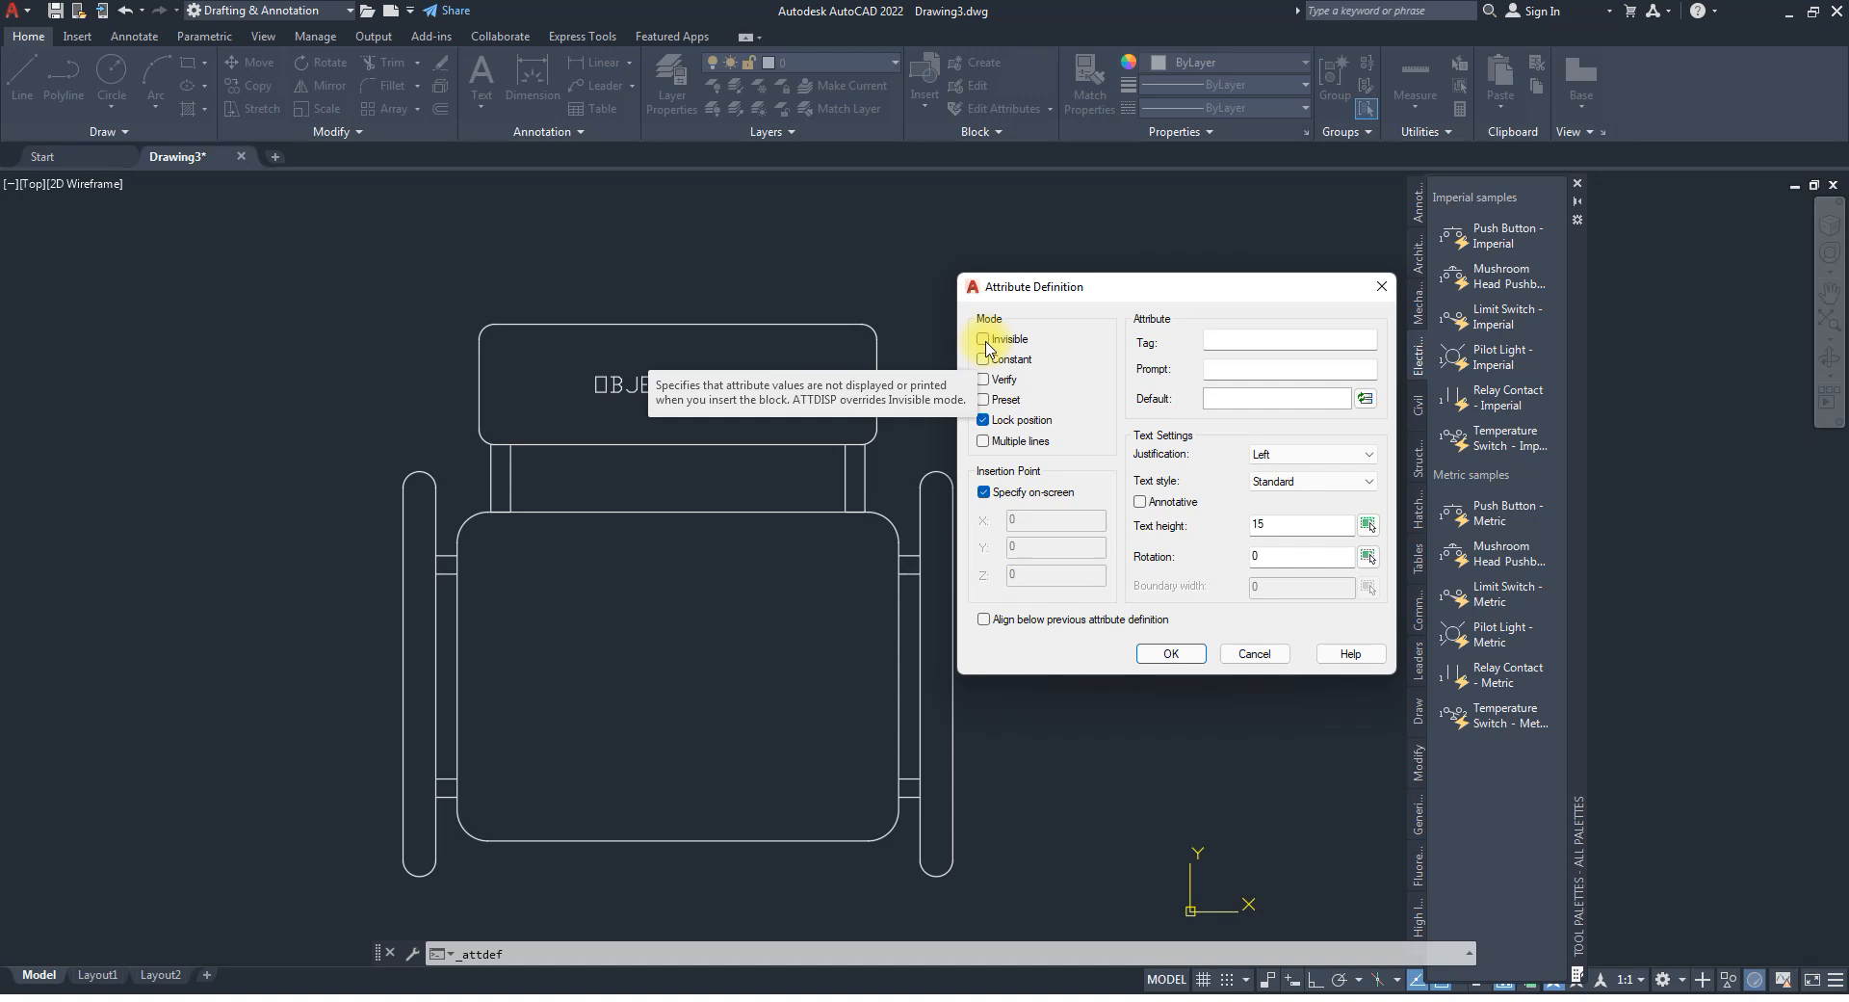
{"action": "left_click", "coordinate": [985, 342]}
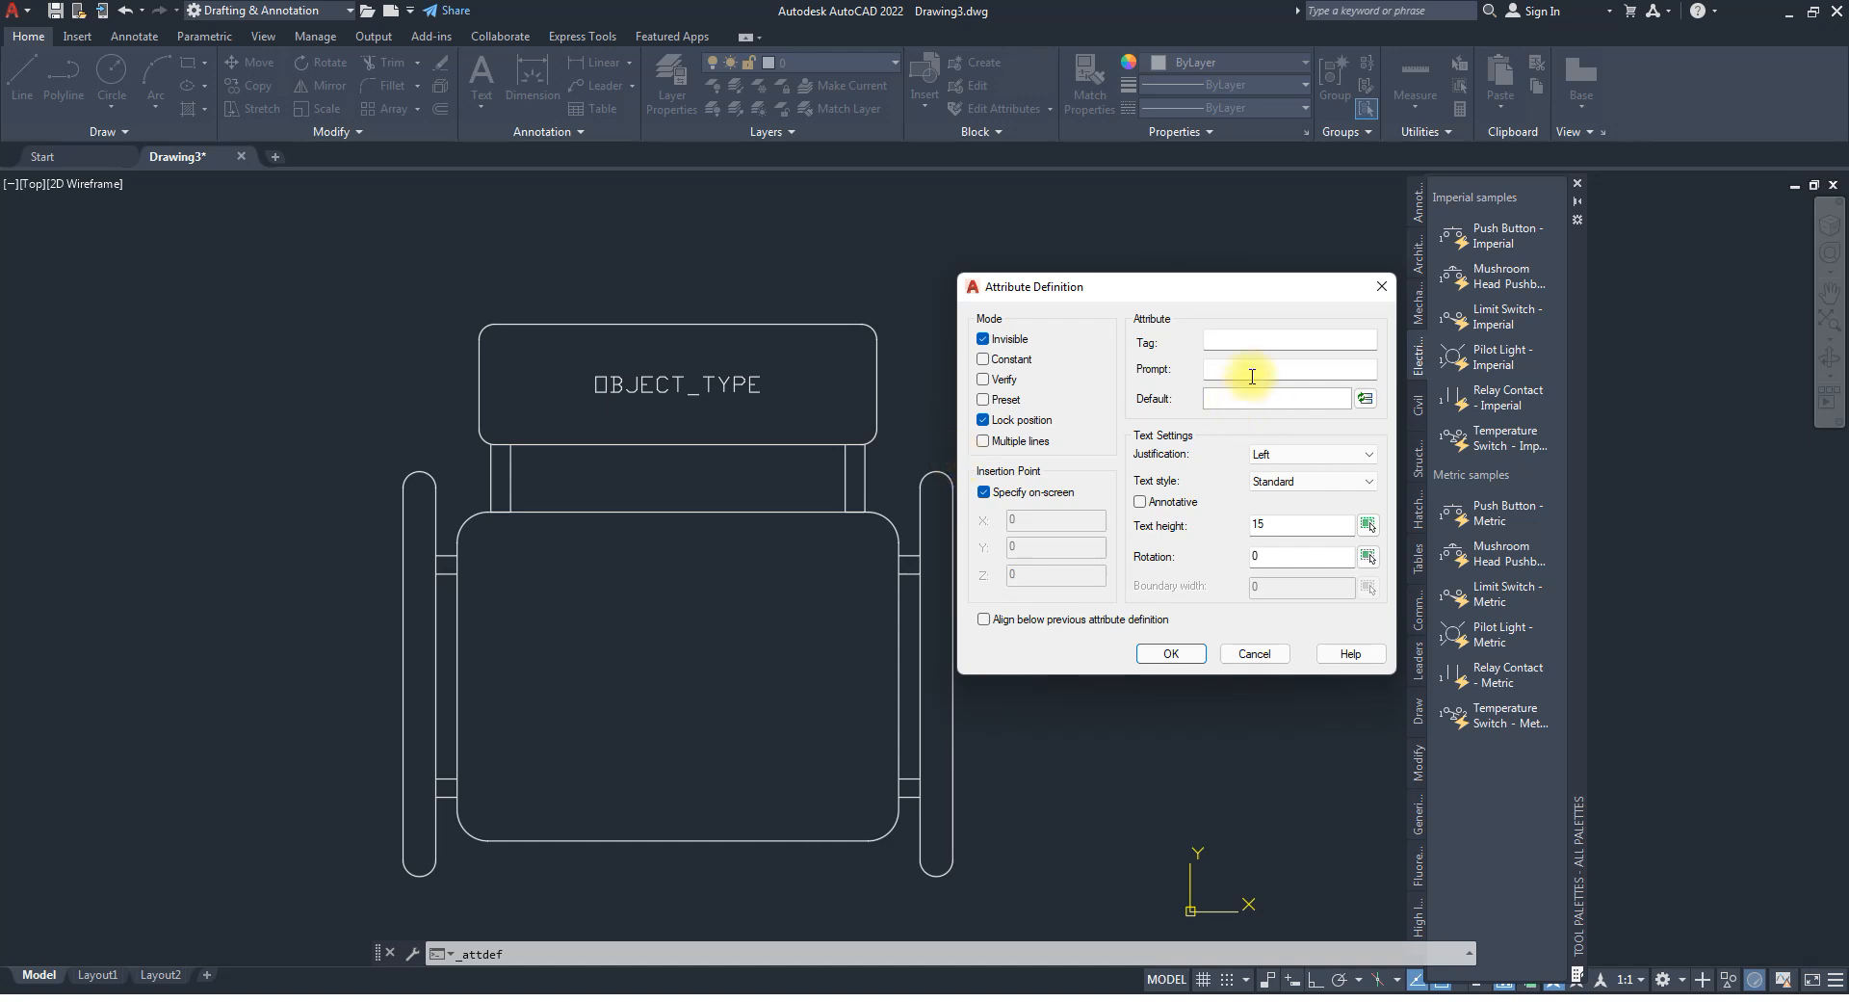
{"action": "left_click", "coordinate": [1251, 345]}
{"action": "type", "text": "Man"}
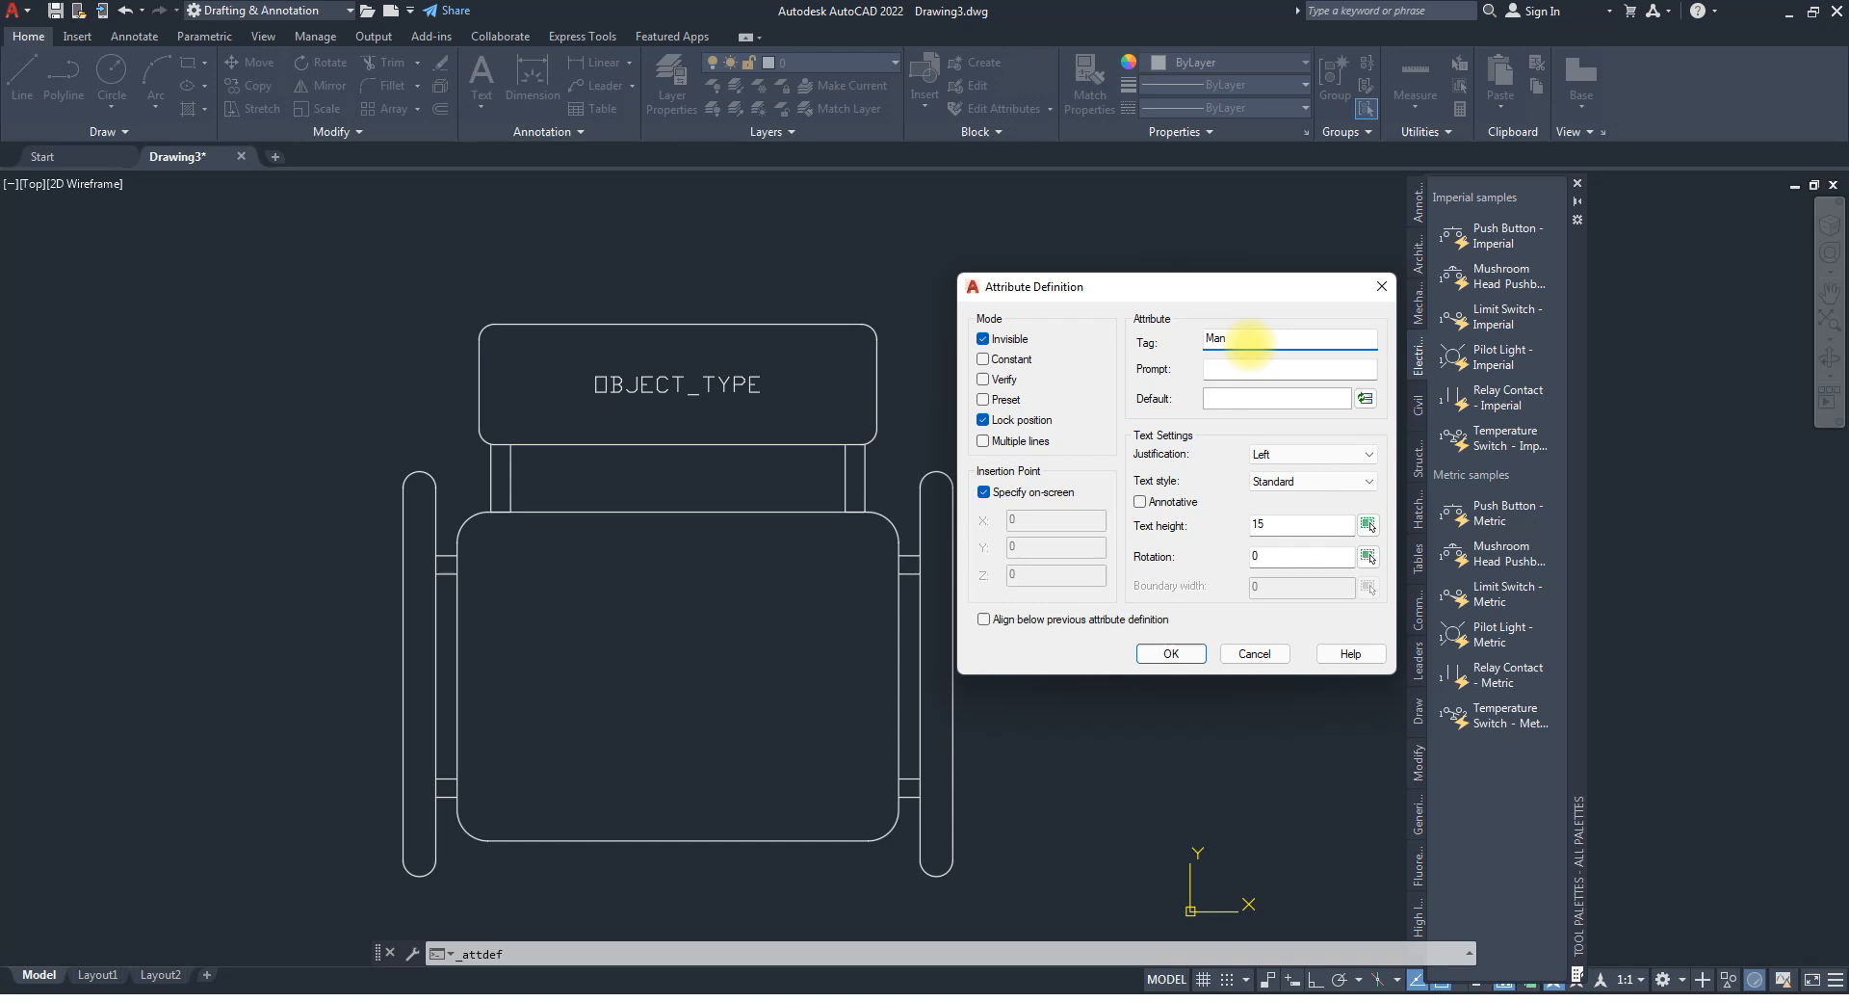
{"action": "type", "text": "ufacturer_Info"}
Give the attribute the prompt "Manufacturer Information" and the default value "Esther n Daughters".
{"action": "left_click", "coordinate": [1234, 369]}
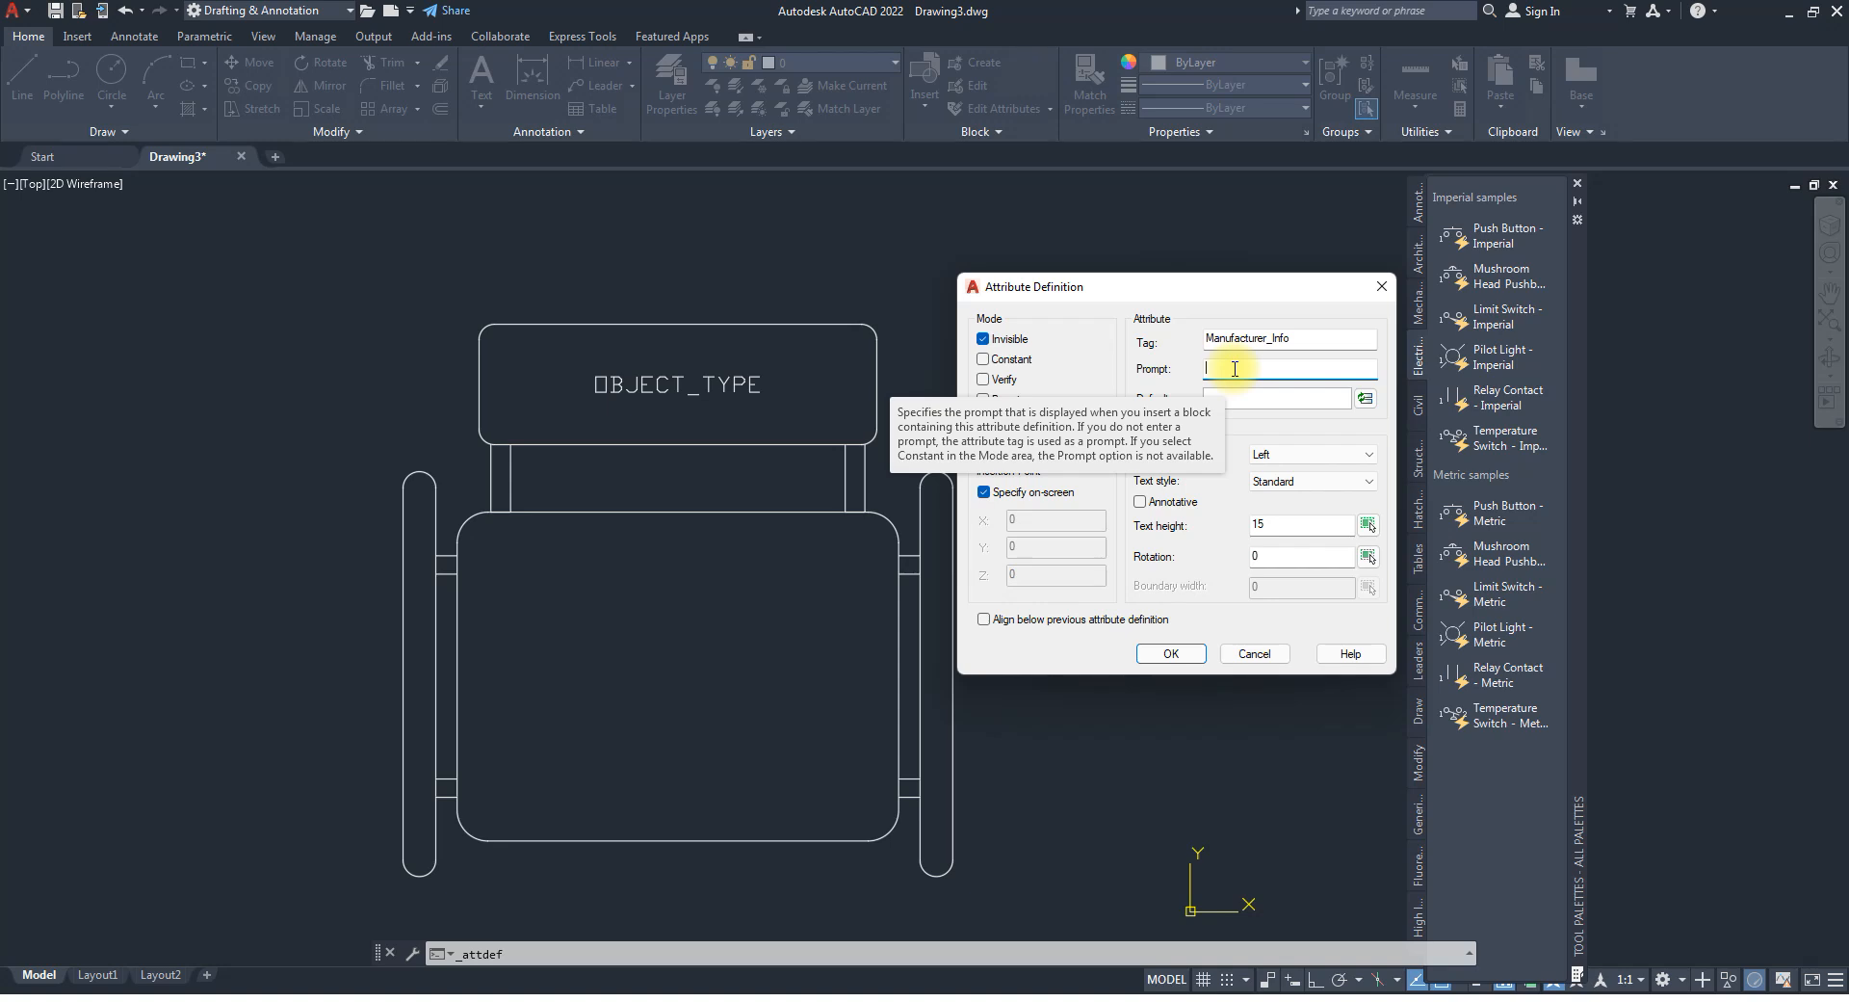
{"action": "type", "text": "Manufacturer"}
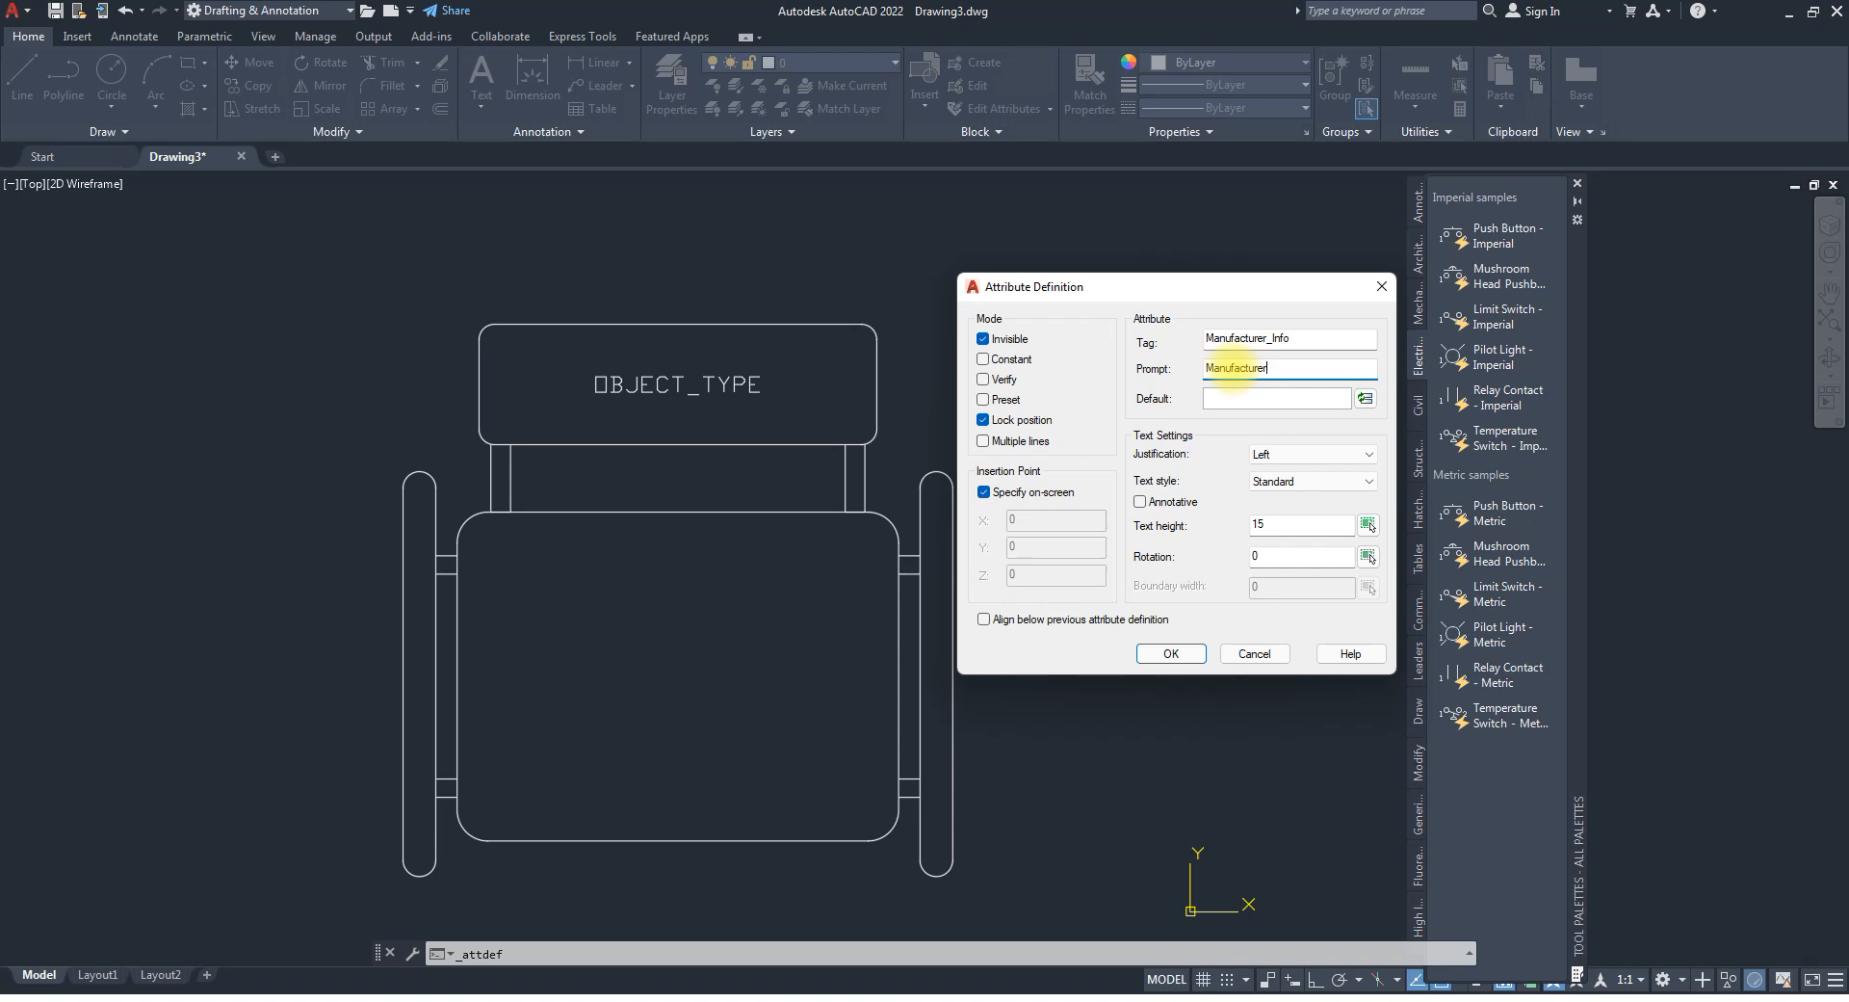
{"action": "type", "text": "e Information"}
{"action": "left_click", "coordinate": [1234, 401]}
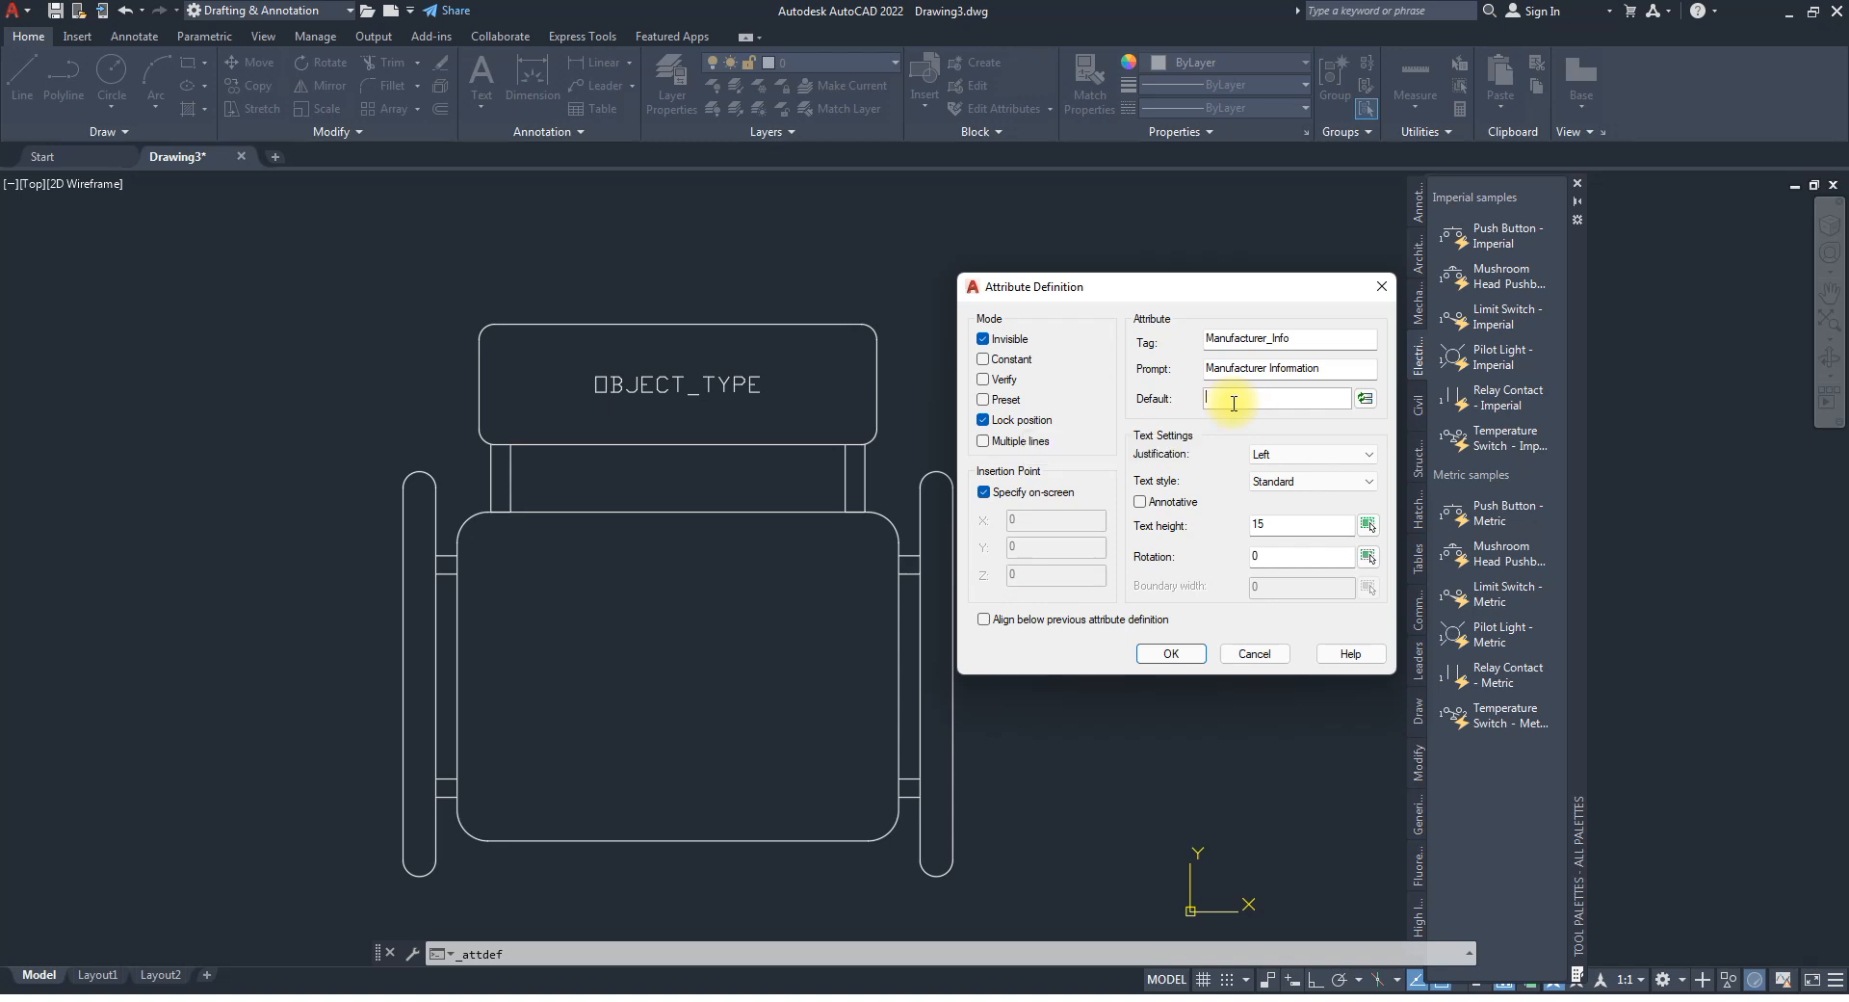
{"action": "type", "text": "Esther"}
{"action": "type", "text": "n Daughters"}
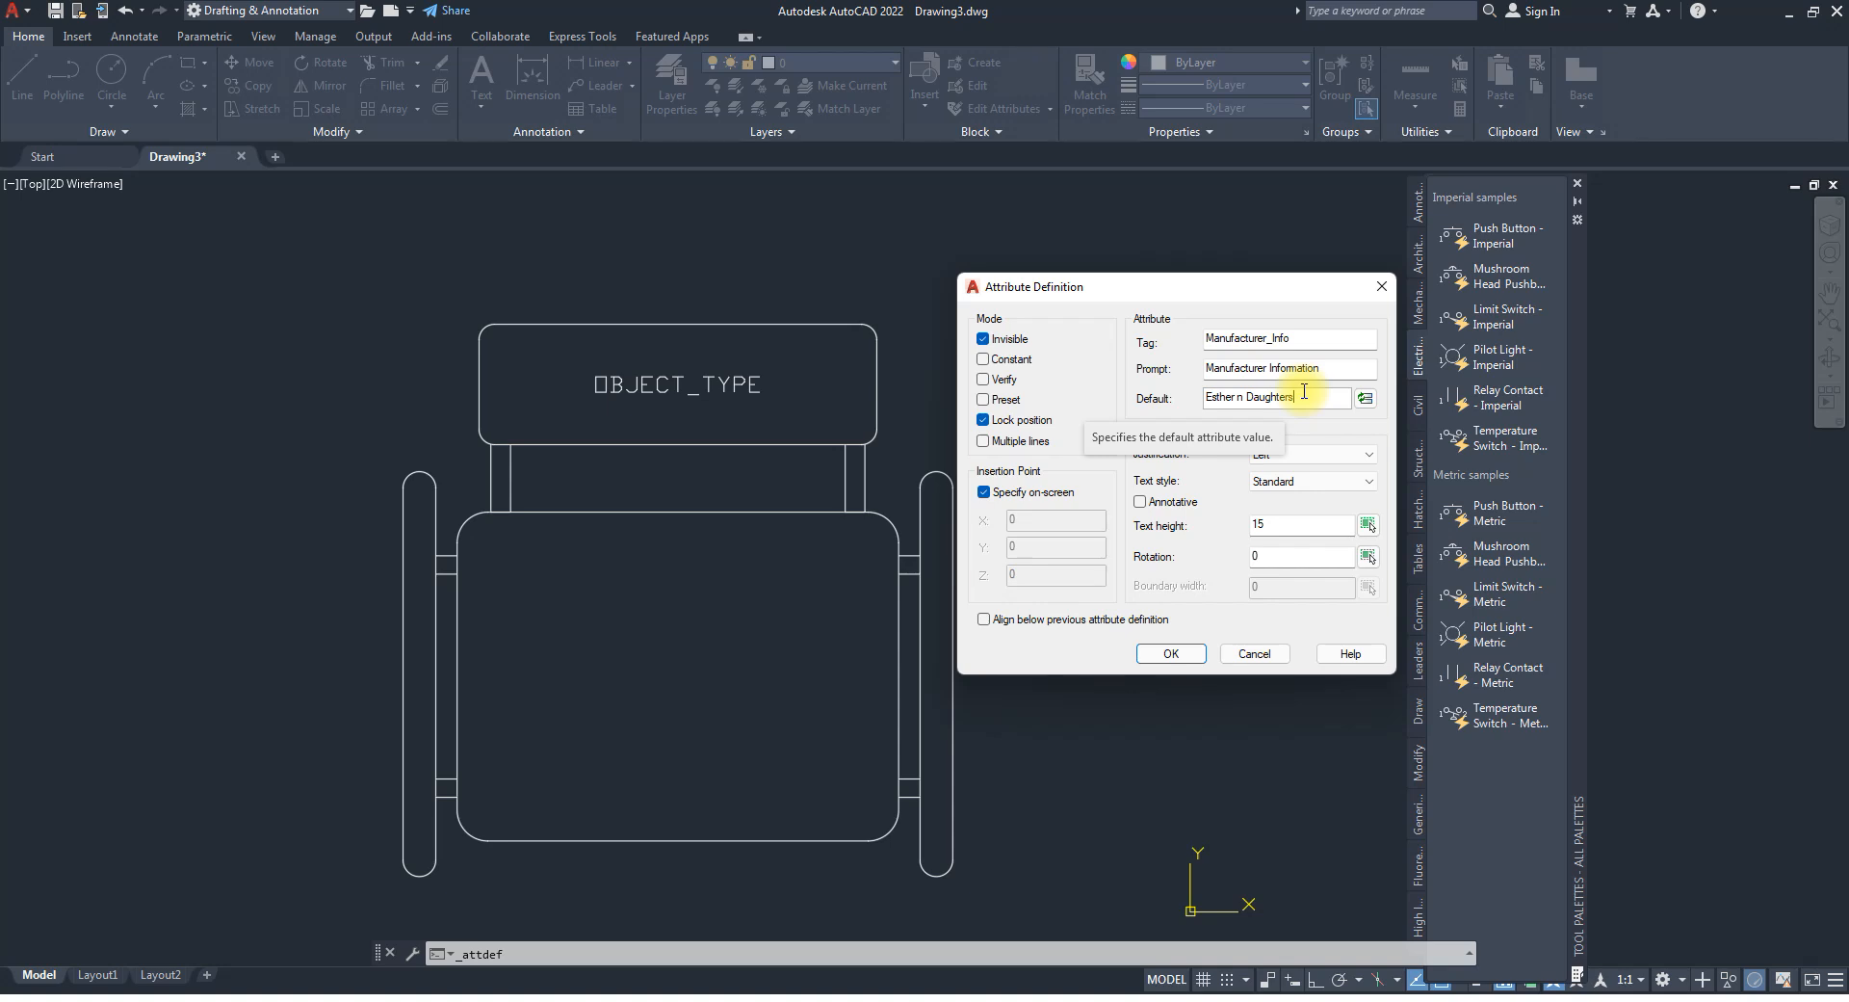
Set Middle center justification and a text height of 7, and place the attribute just above the midpoint of the seat's edge facing the backrest.
{"action": "left_click", "coordinate": [1312, 456]}
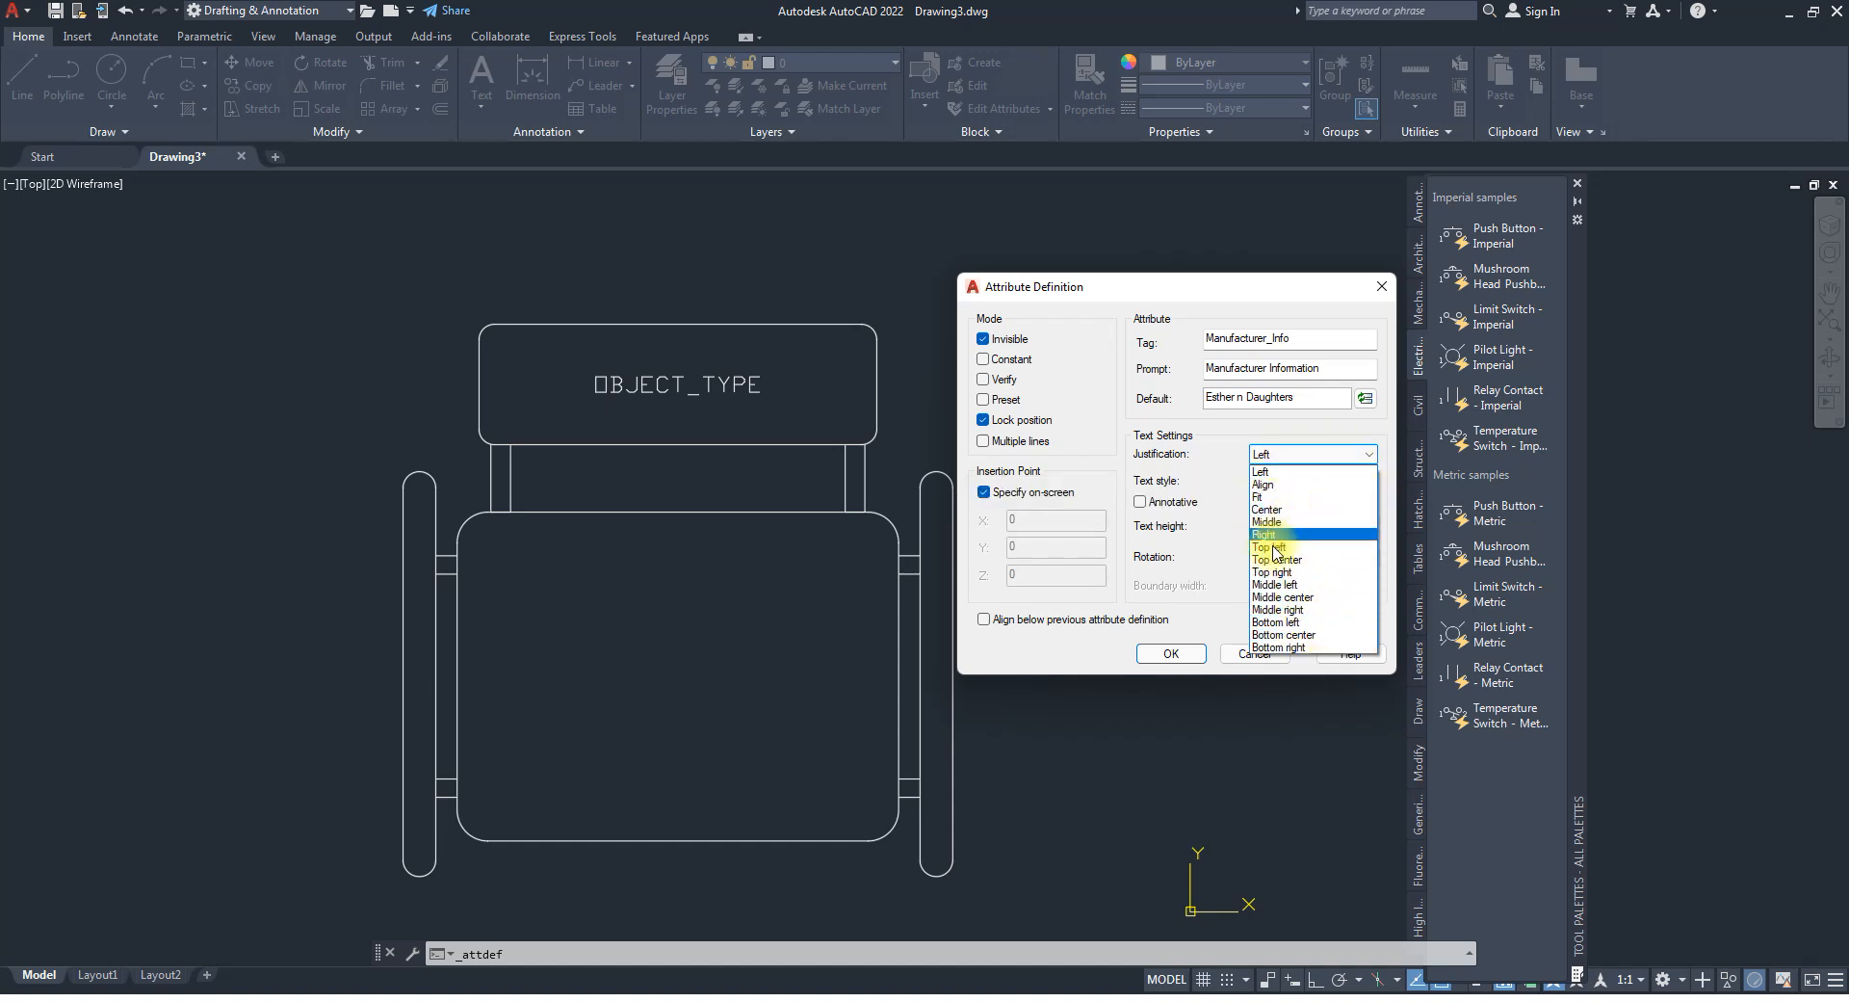
{"action": "left_click", "coordinate": [1281, 597]}
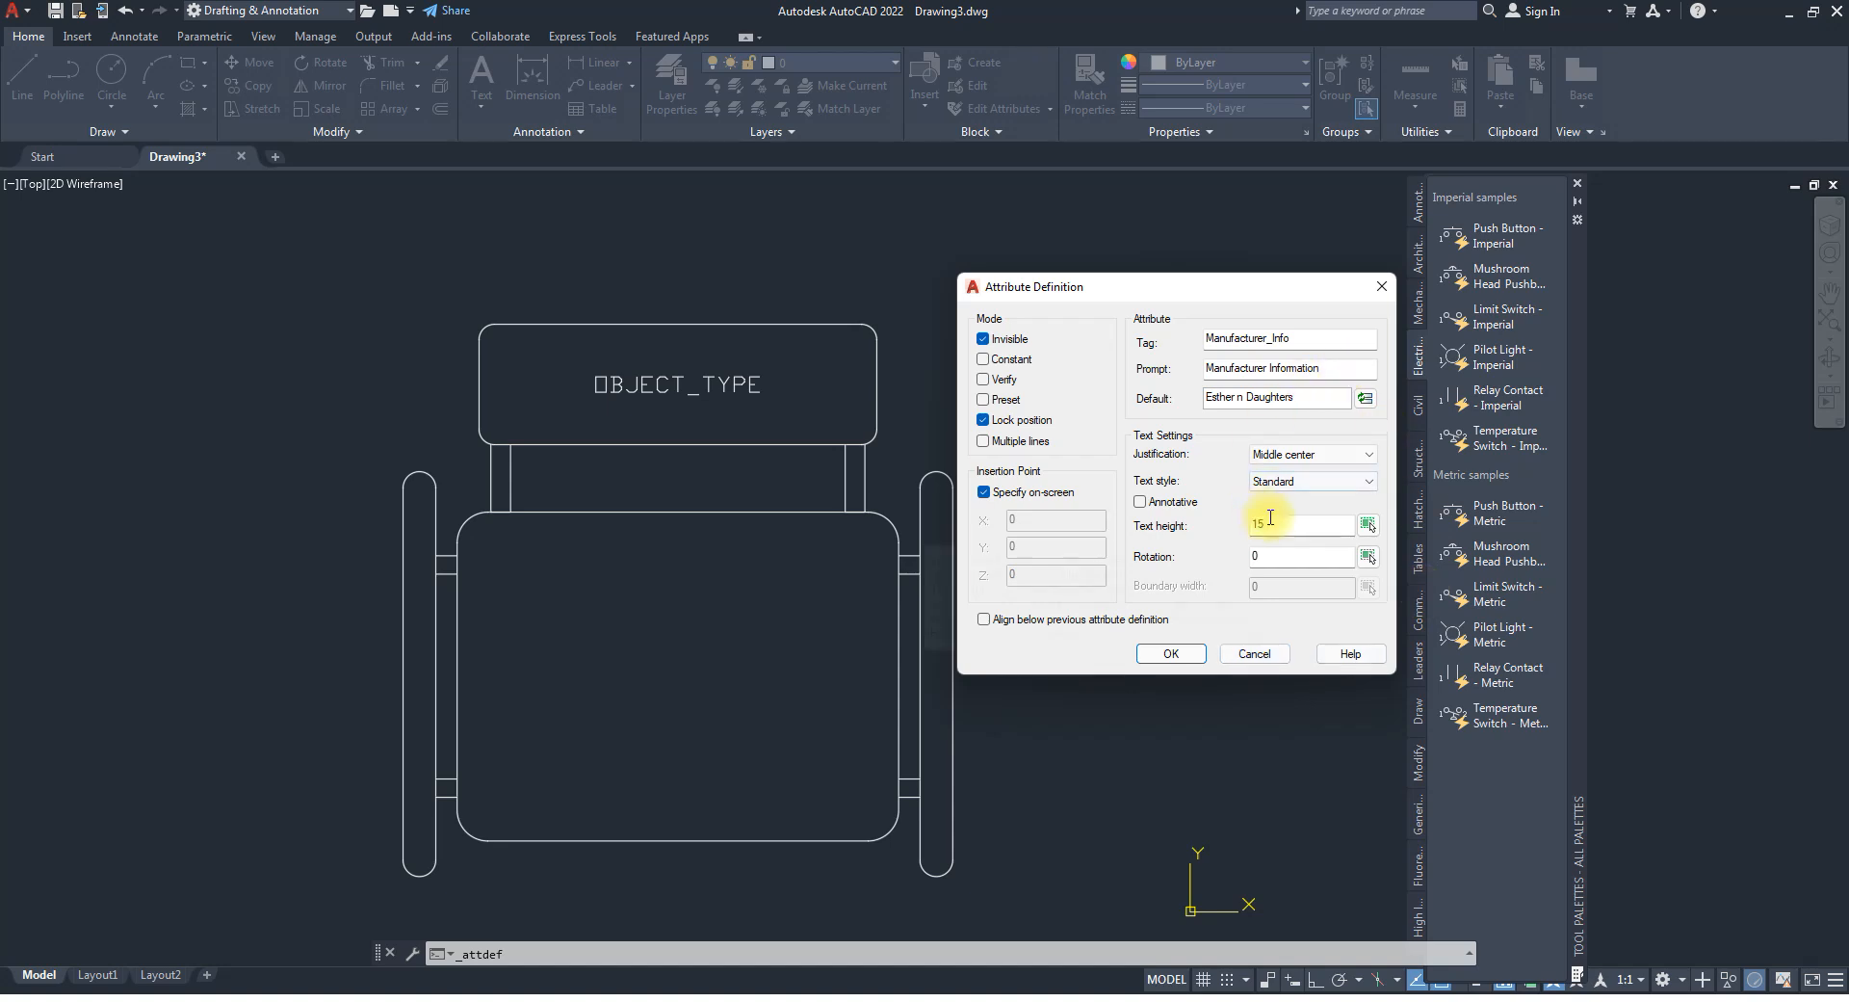
{"action": "left_click_drag", "start_coordinate": [1291, 524], "coordinate": [1233, 533]}
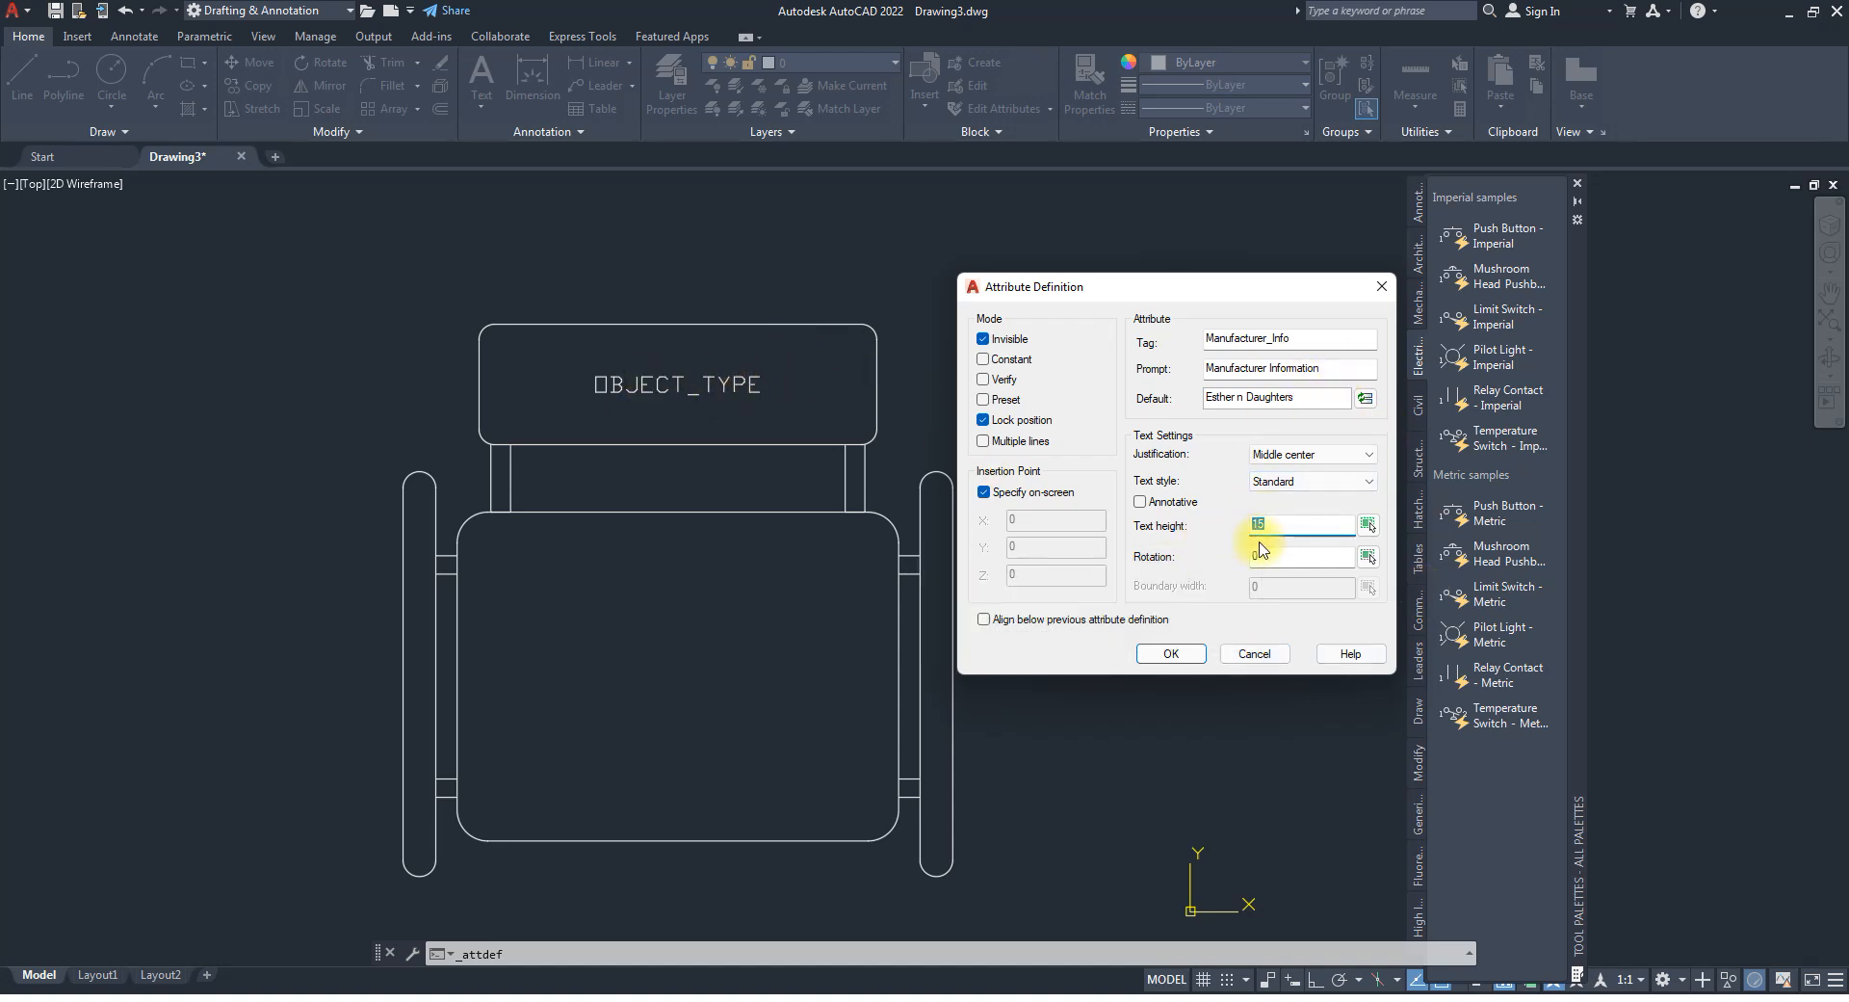
{"action": "type", "text": "7"}
{"action": "left_click", "coordinate": [1281, 557]}
{"action": "left_click", "coordinate": [1163, 656]}
{"action": "left_click", "coordinate": [1166, 655]}
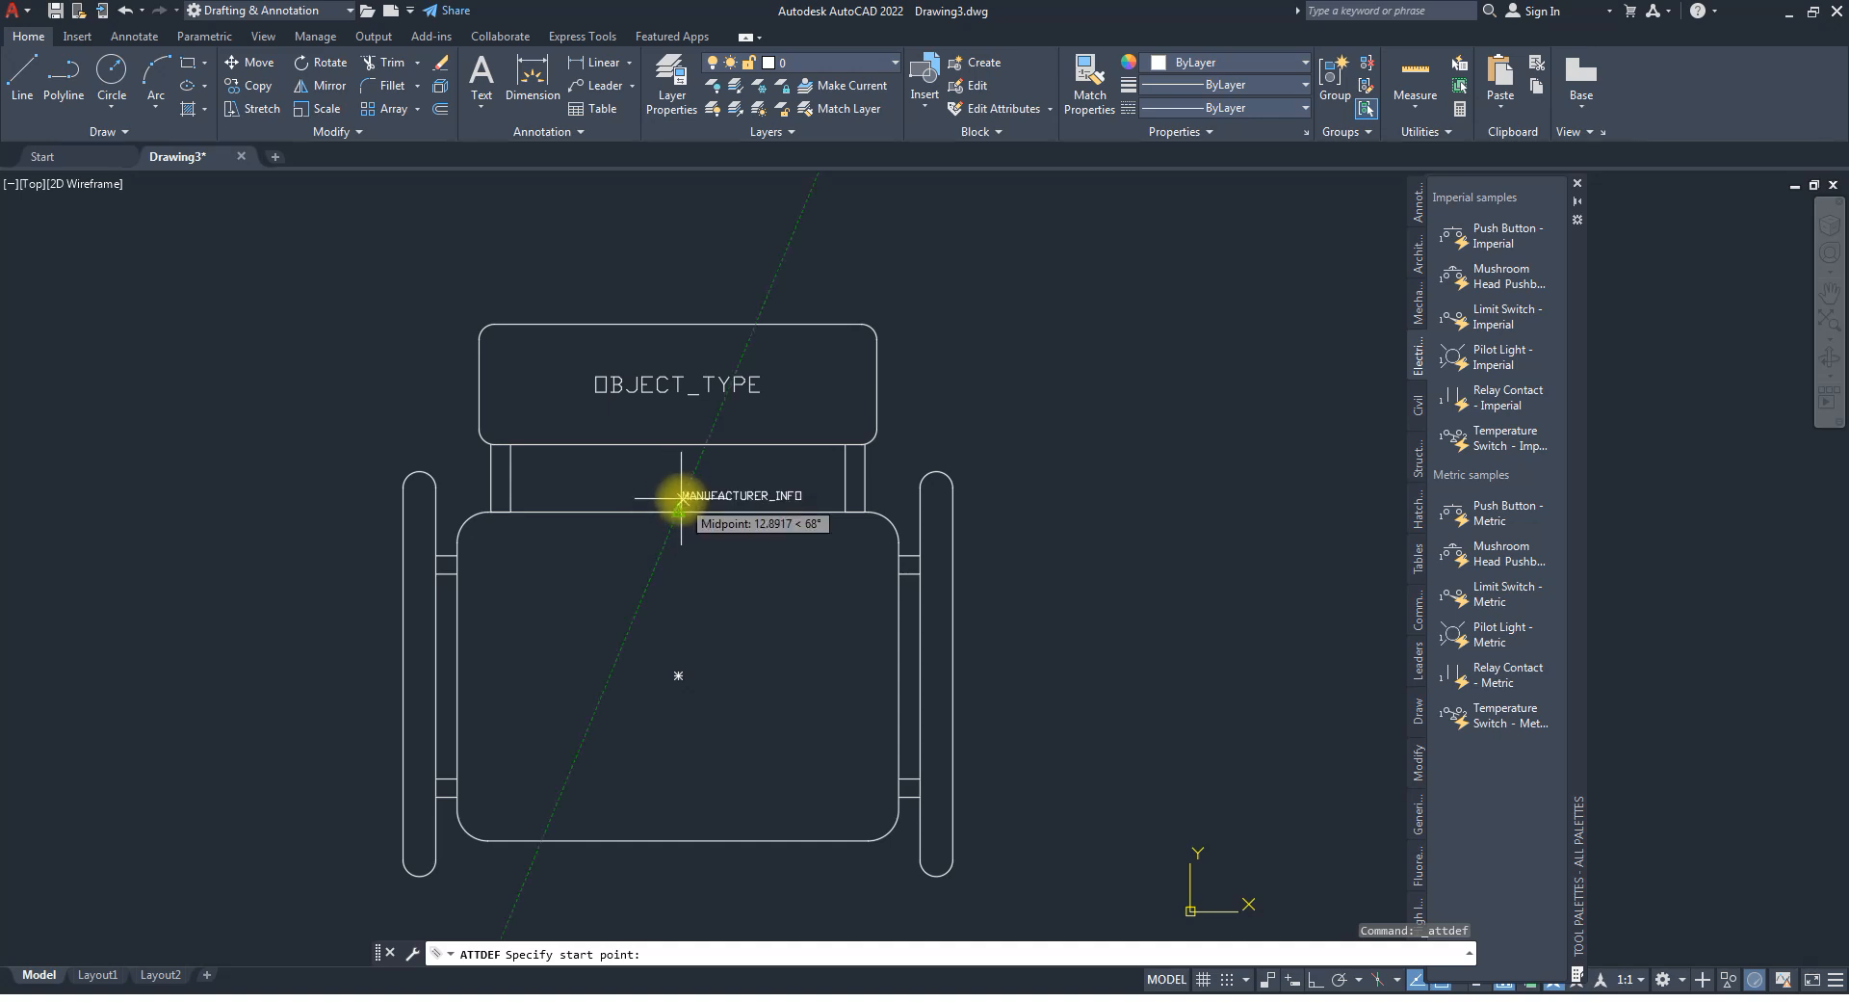
{"action": "left_click", "coordinate": [676, 498]}
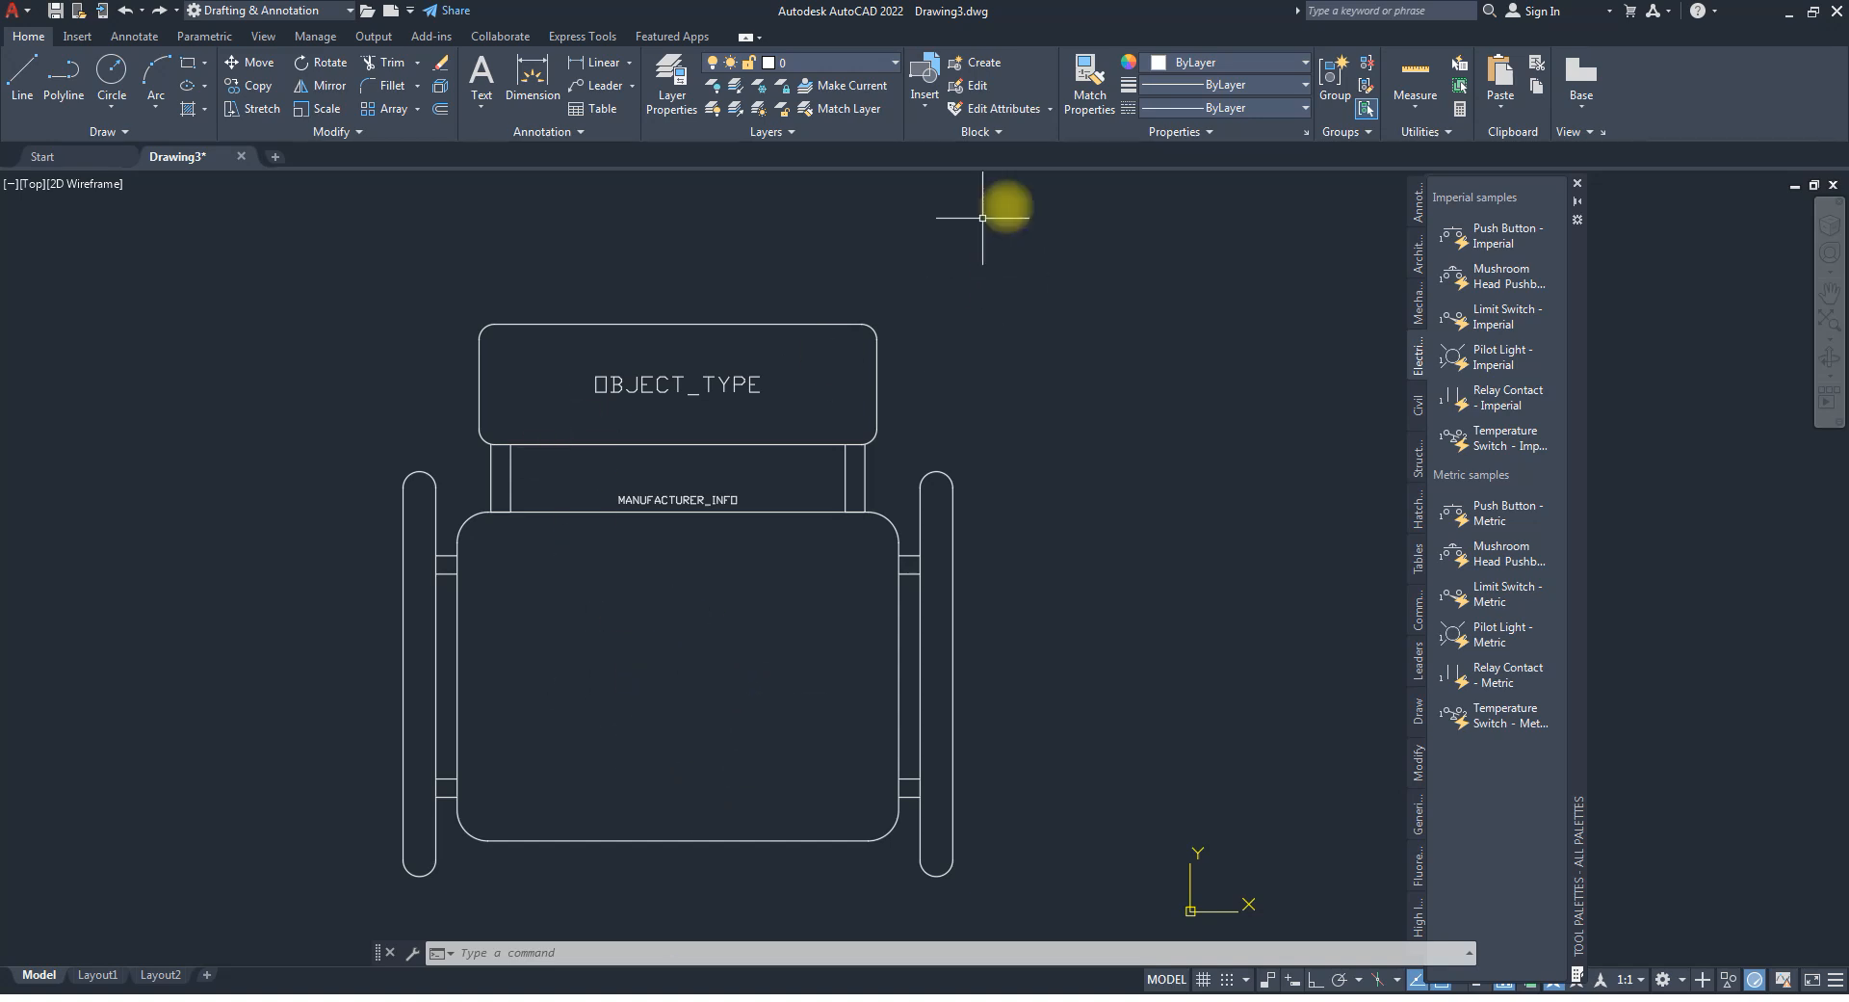
Start a visible attribute definition for the chair with the tag "Instance", the prompt "Mark" and the default value "XX".
{"action": "left_click", "coordinate": [953, 130]}
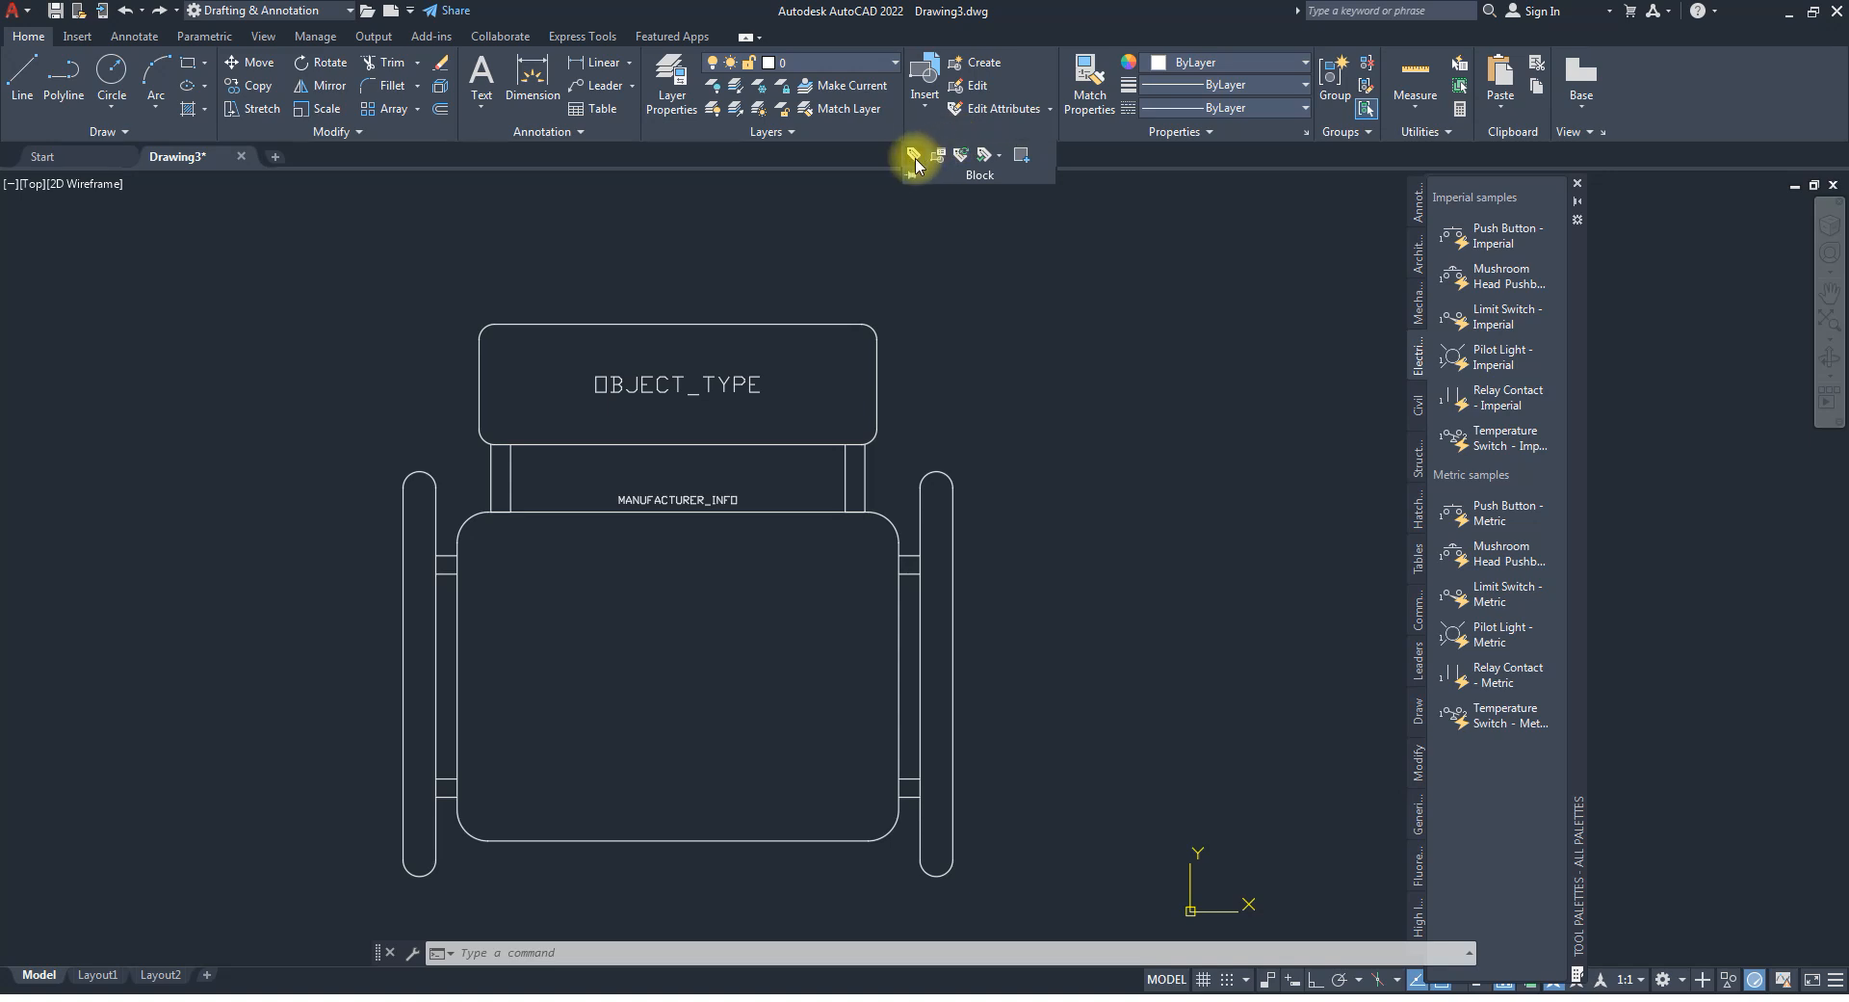
{"action": "left_click", "coordinate": [914, 155]}
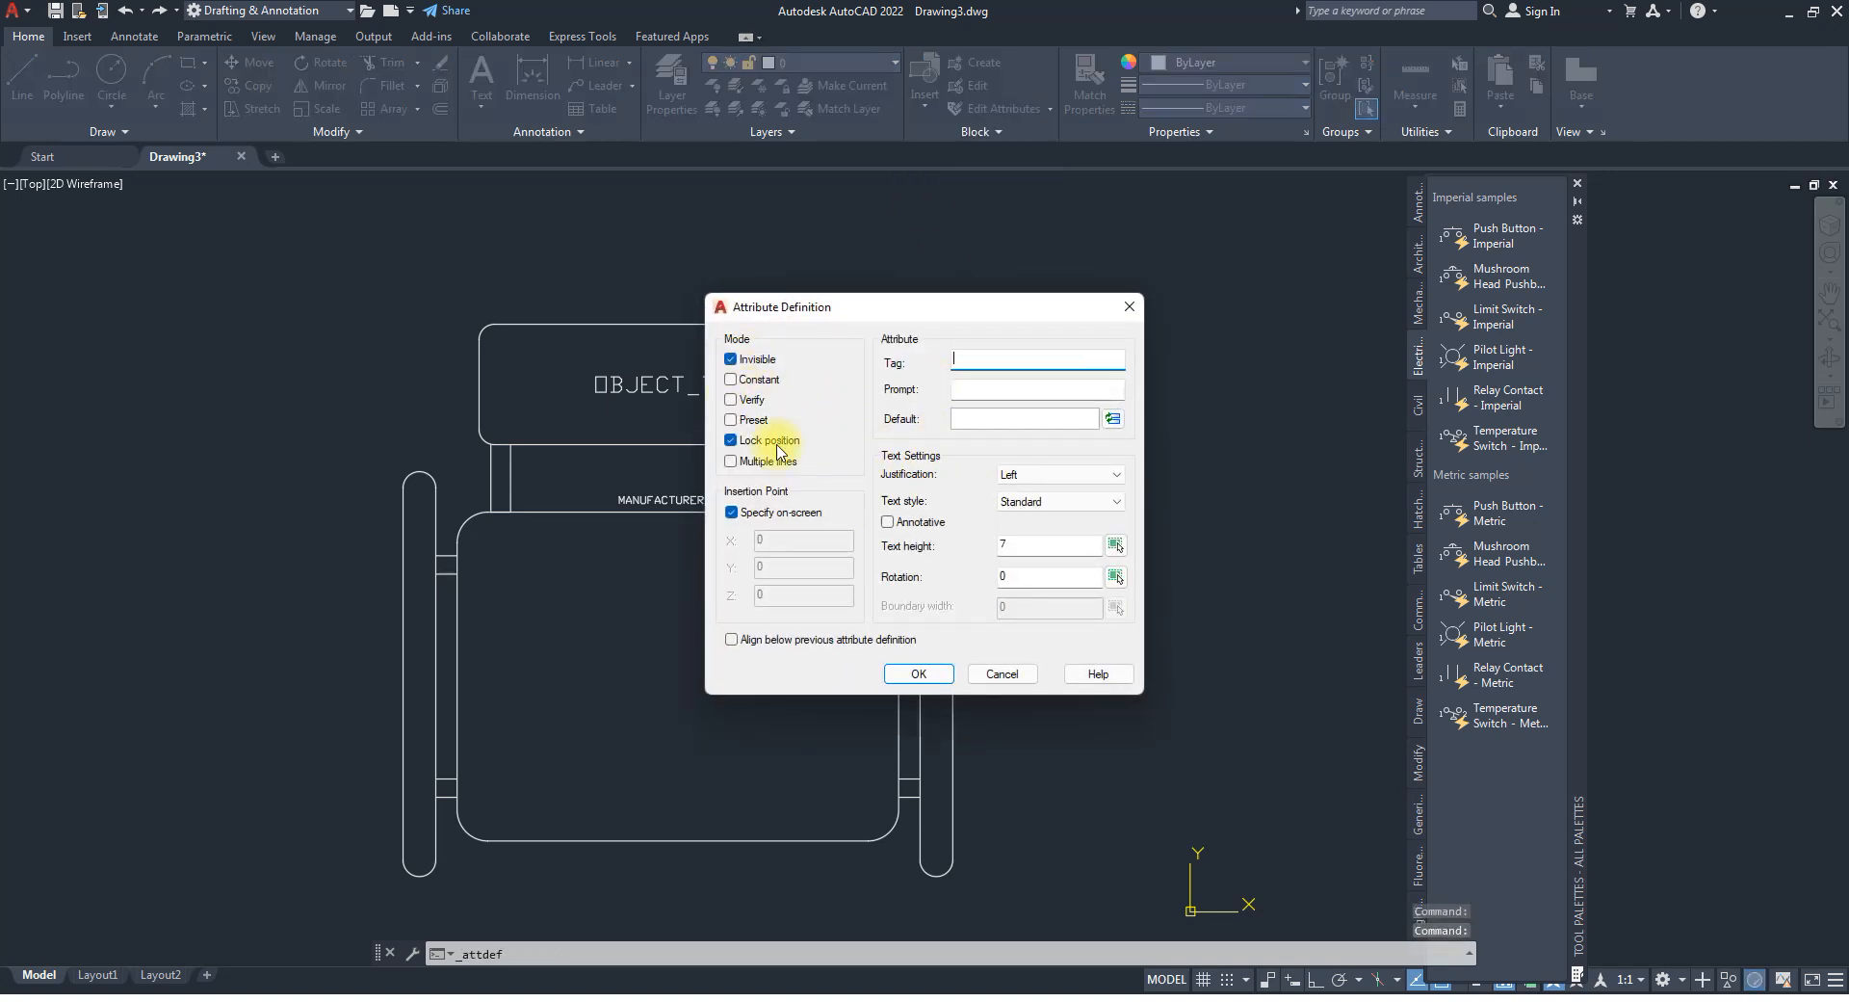
{"action": "left_click", "coordinate": [732, 359]}
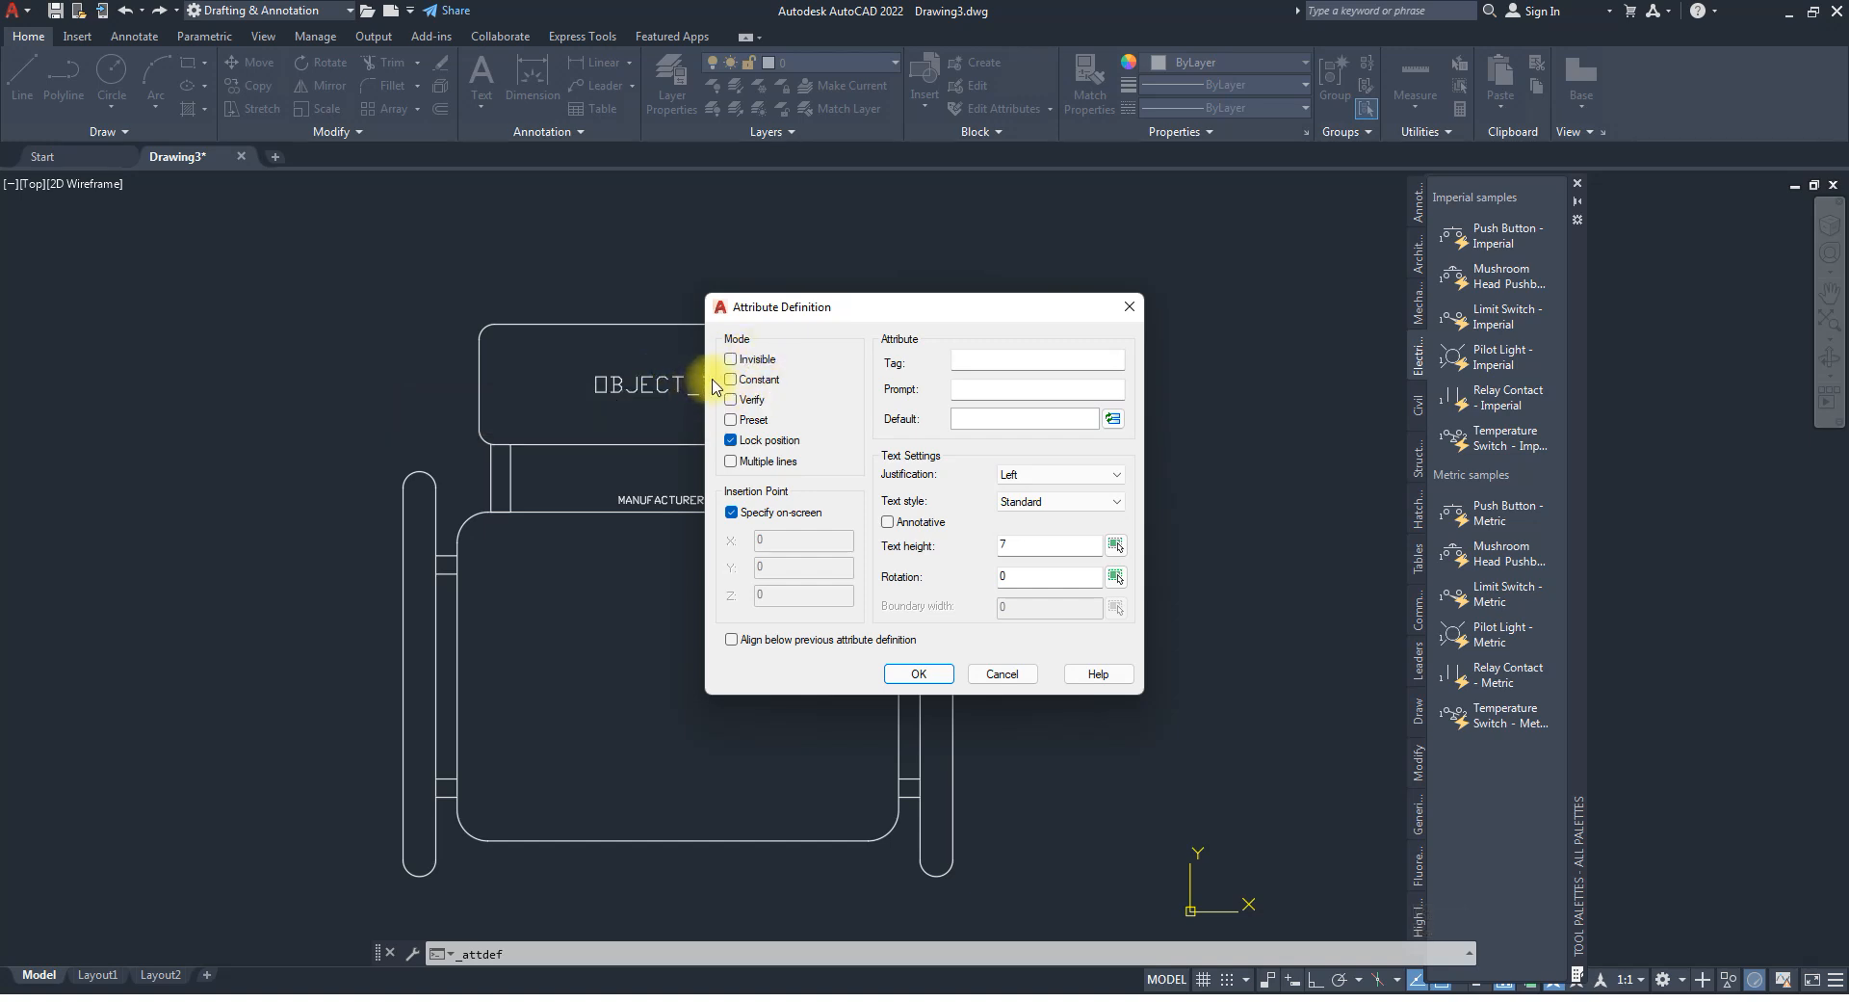
{"action": "left_click", "coordinate": [1023, 362]}
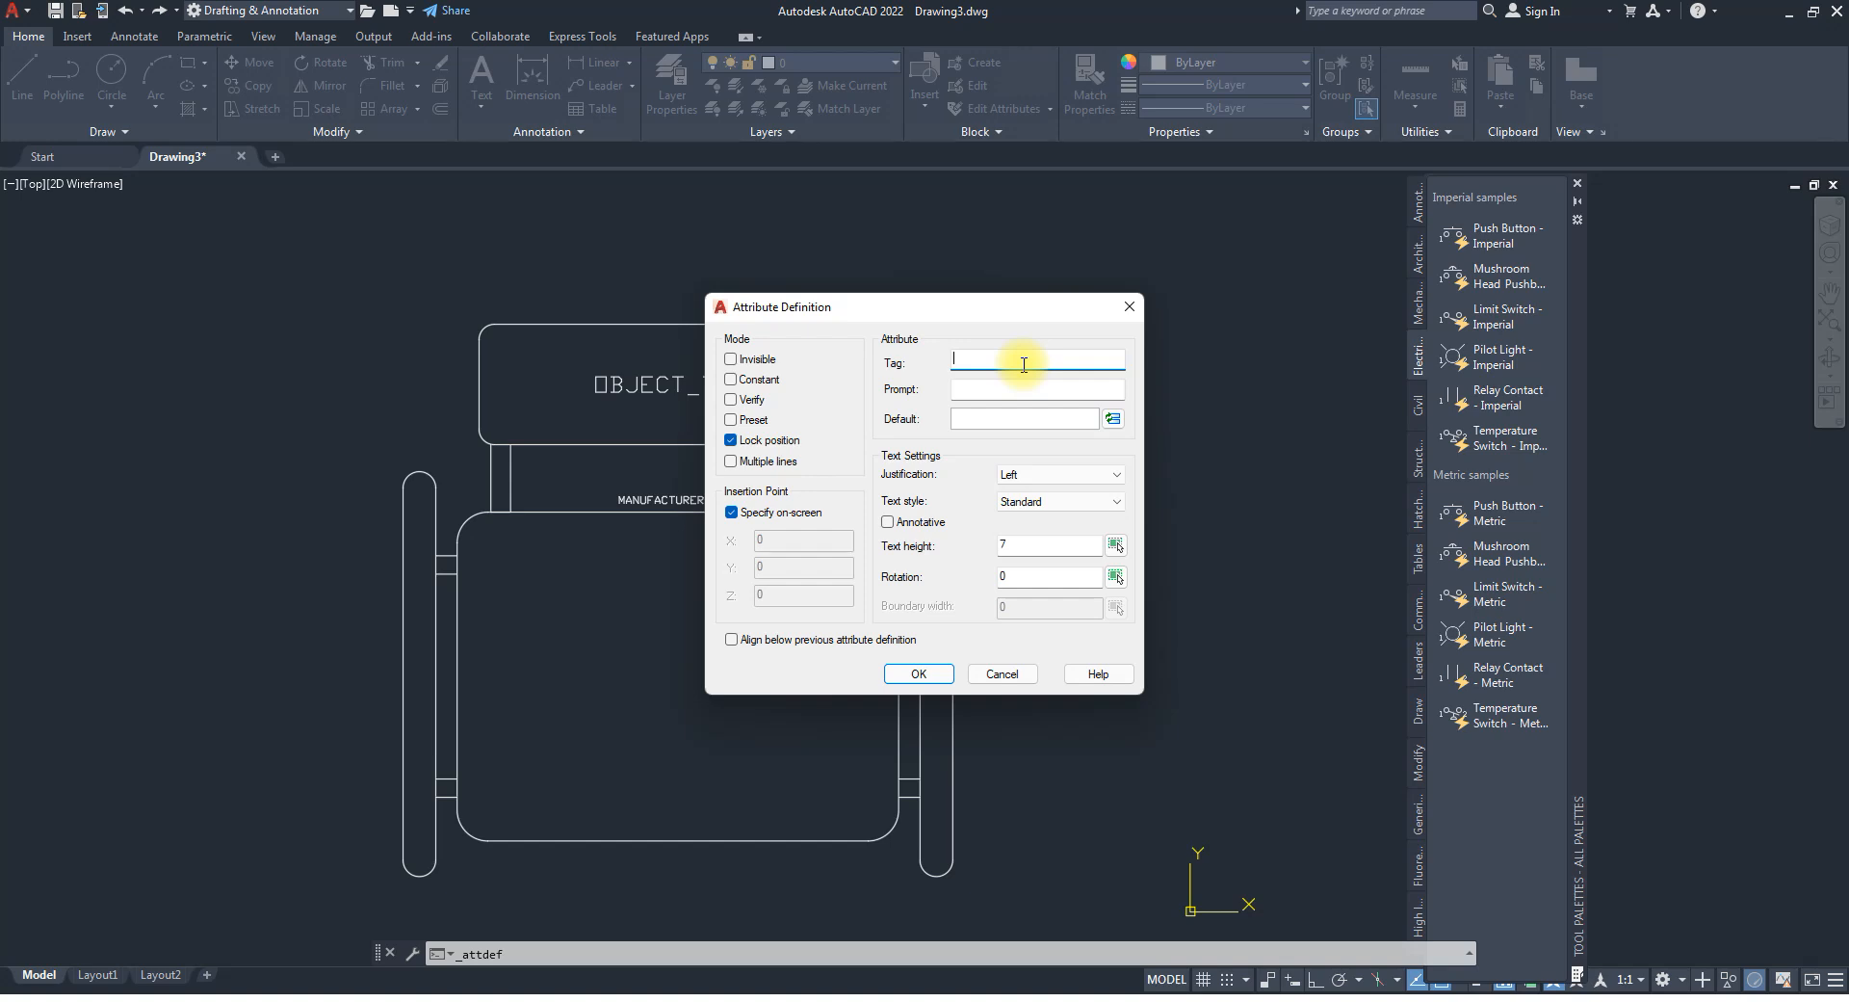
{"action": "type", "text": "Instance"}
{"action": "left_click", "coordinate": [975, 397]}
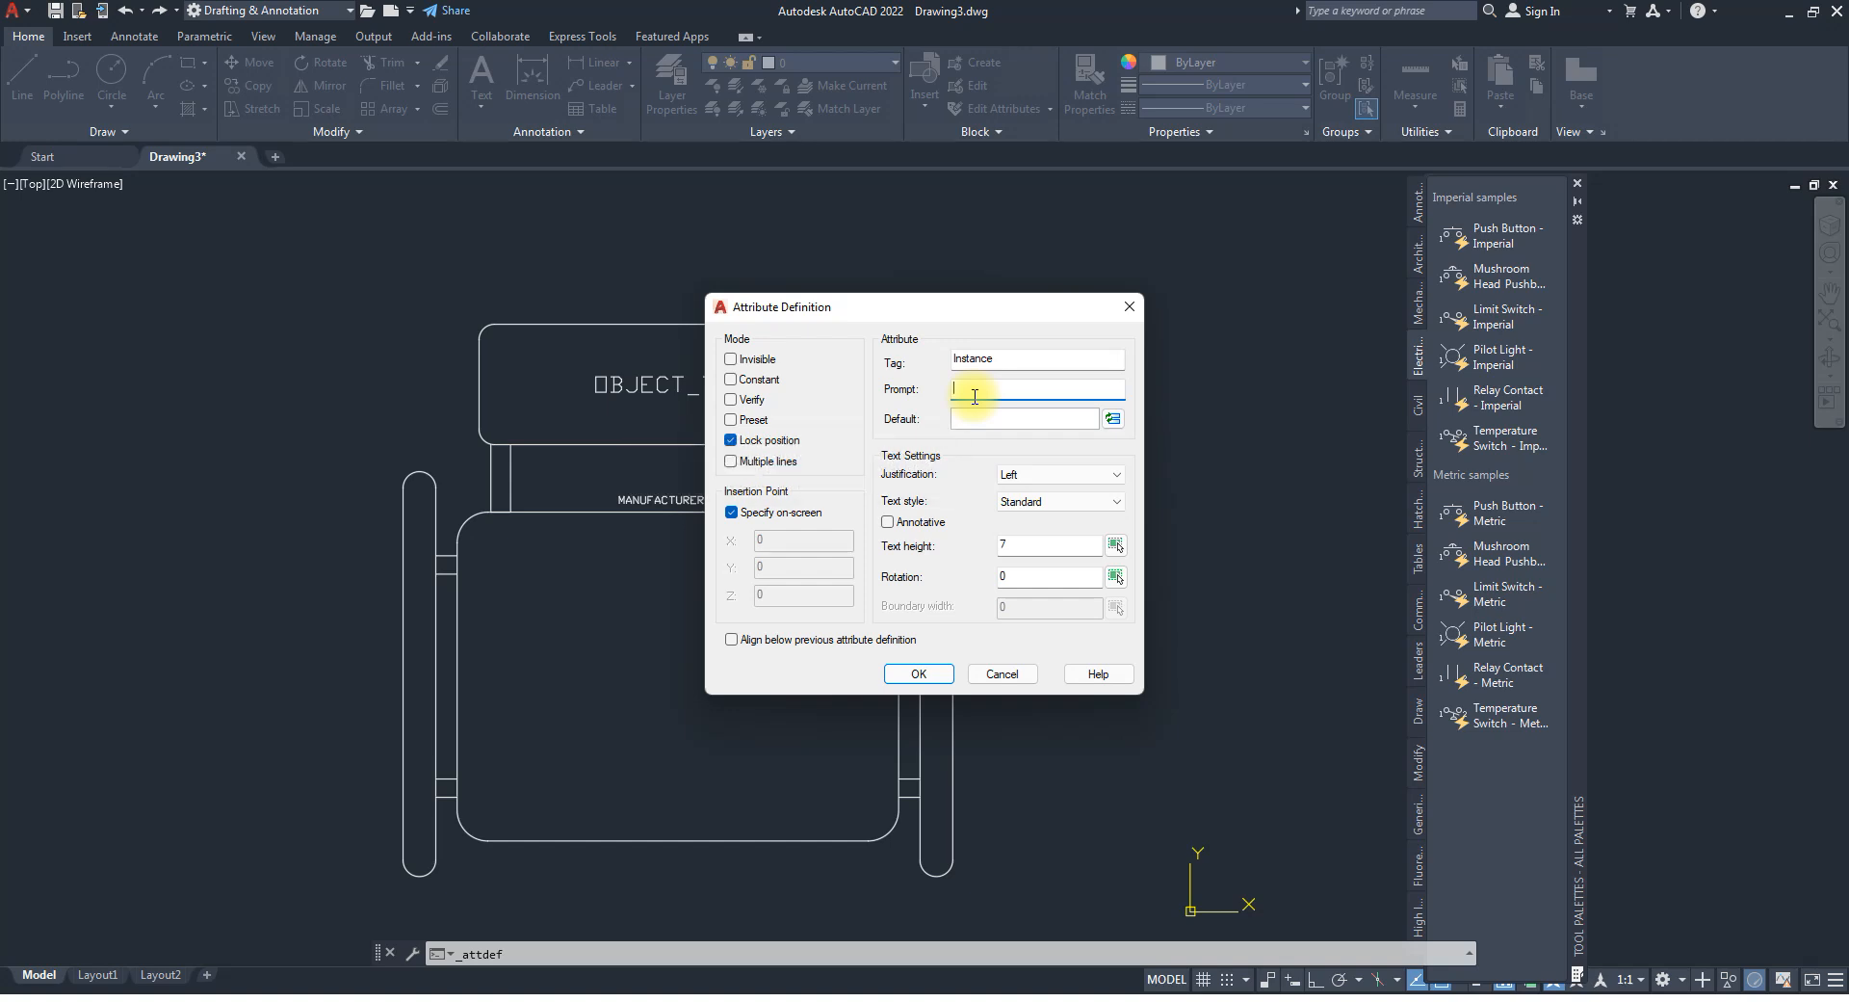
{"action": "type", "text": "Mark"}
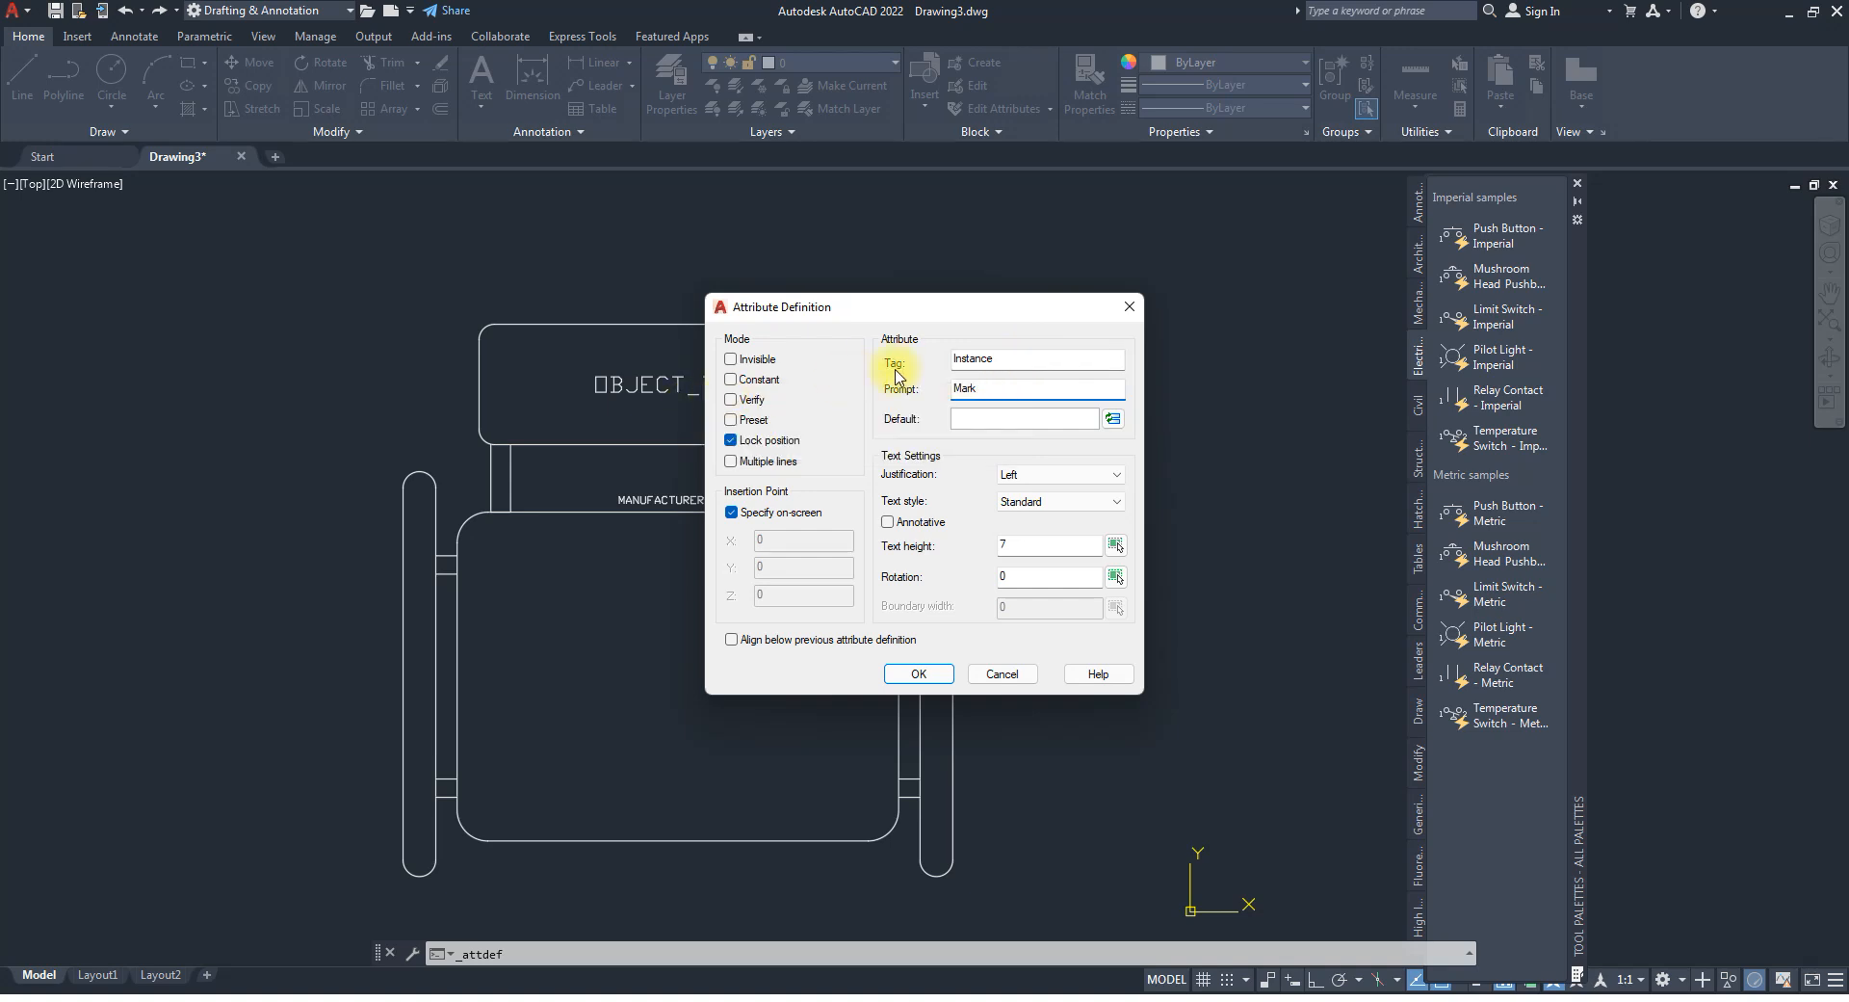
{"action": "left_click", "coordinate": [978, 414]}
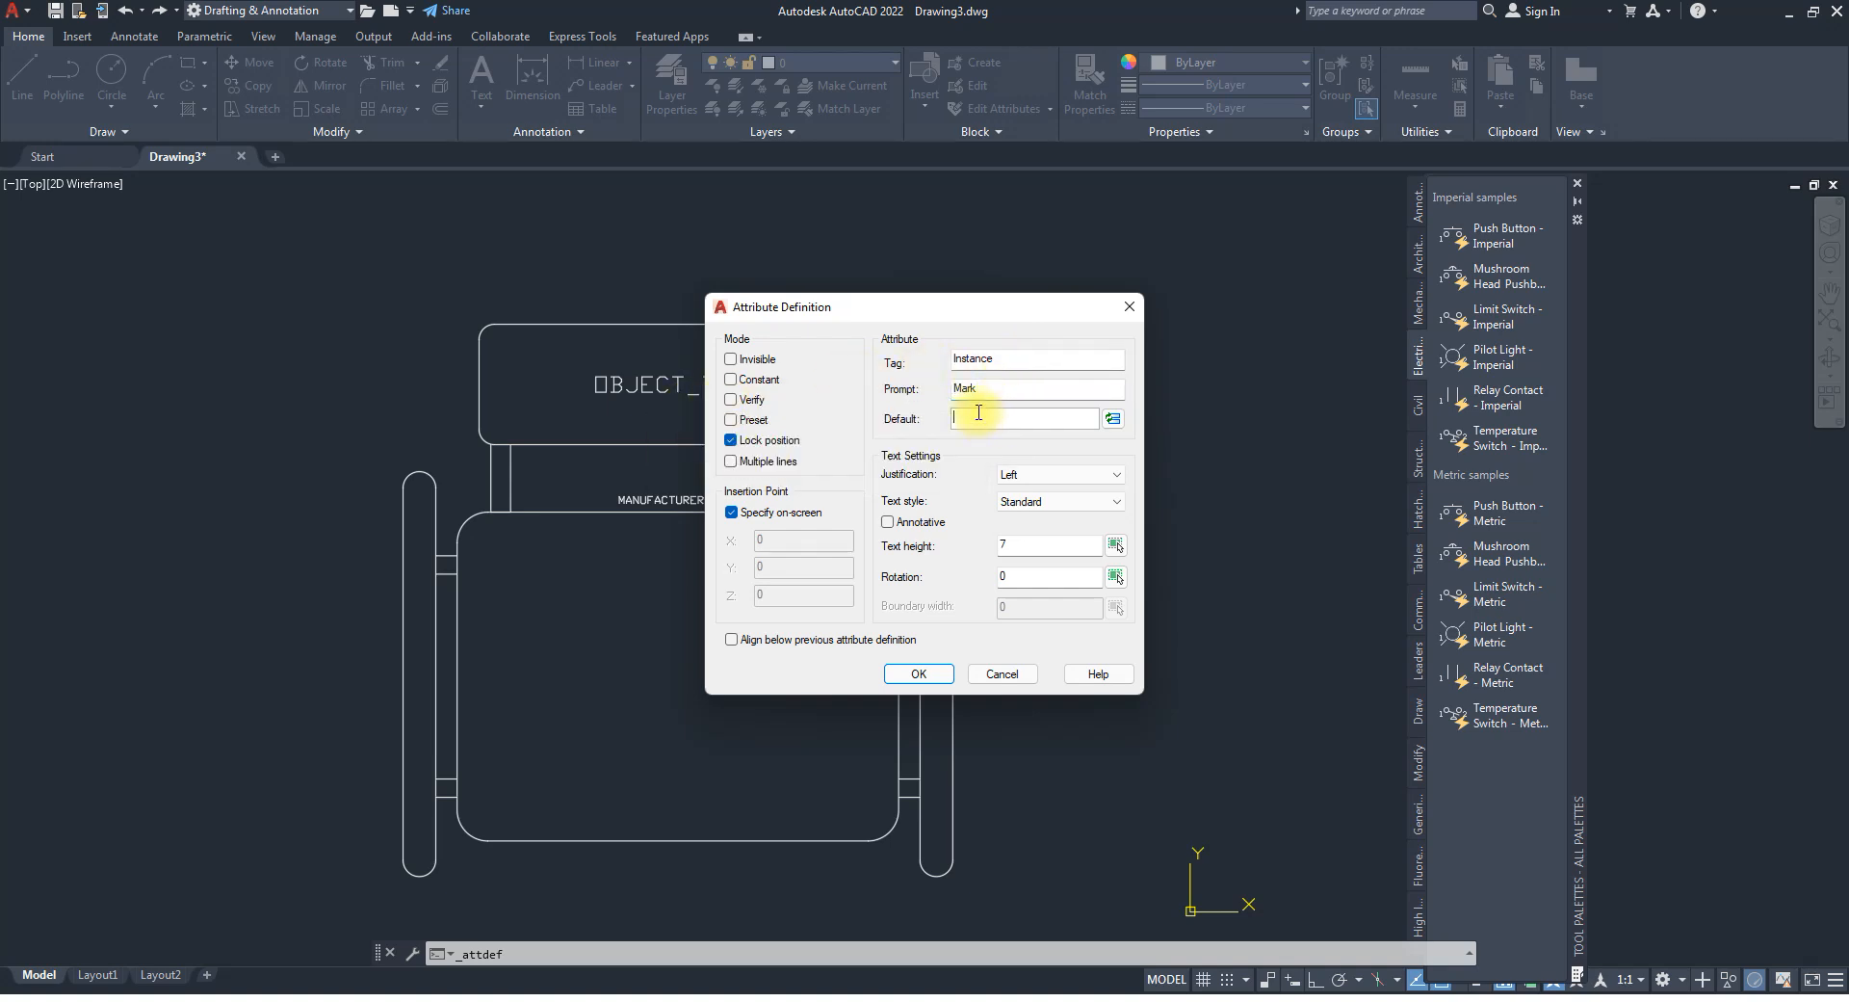
{"action": "type", "text": "XX"}
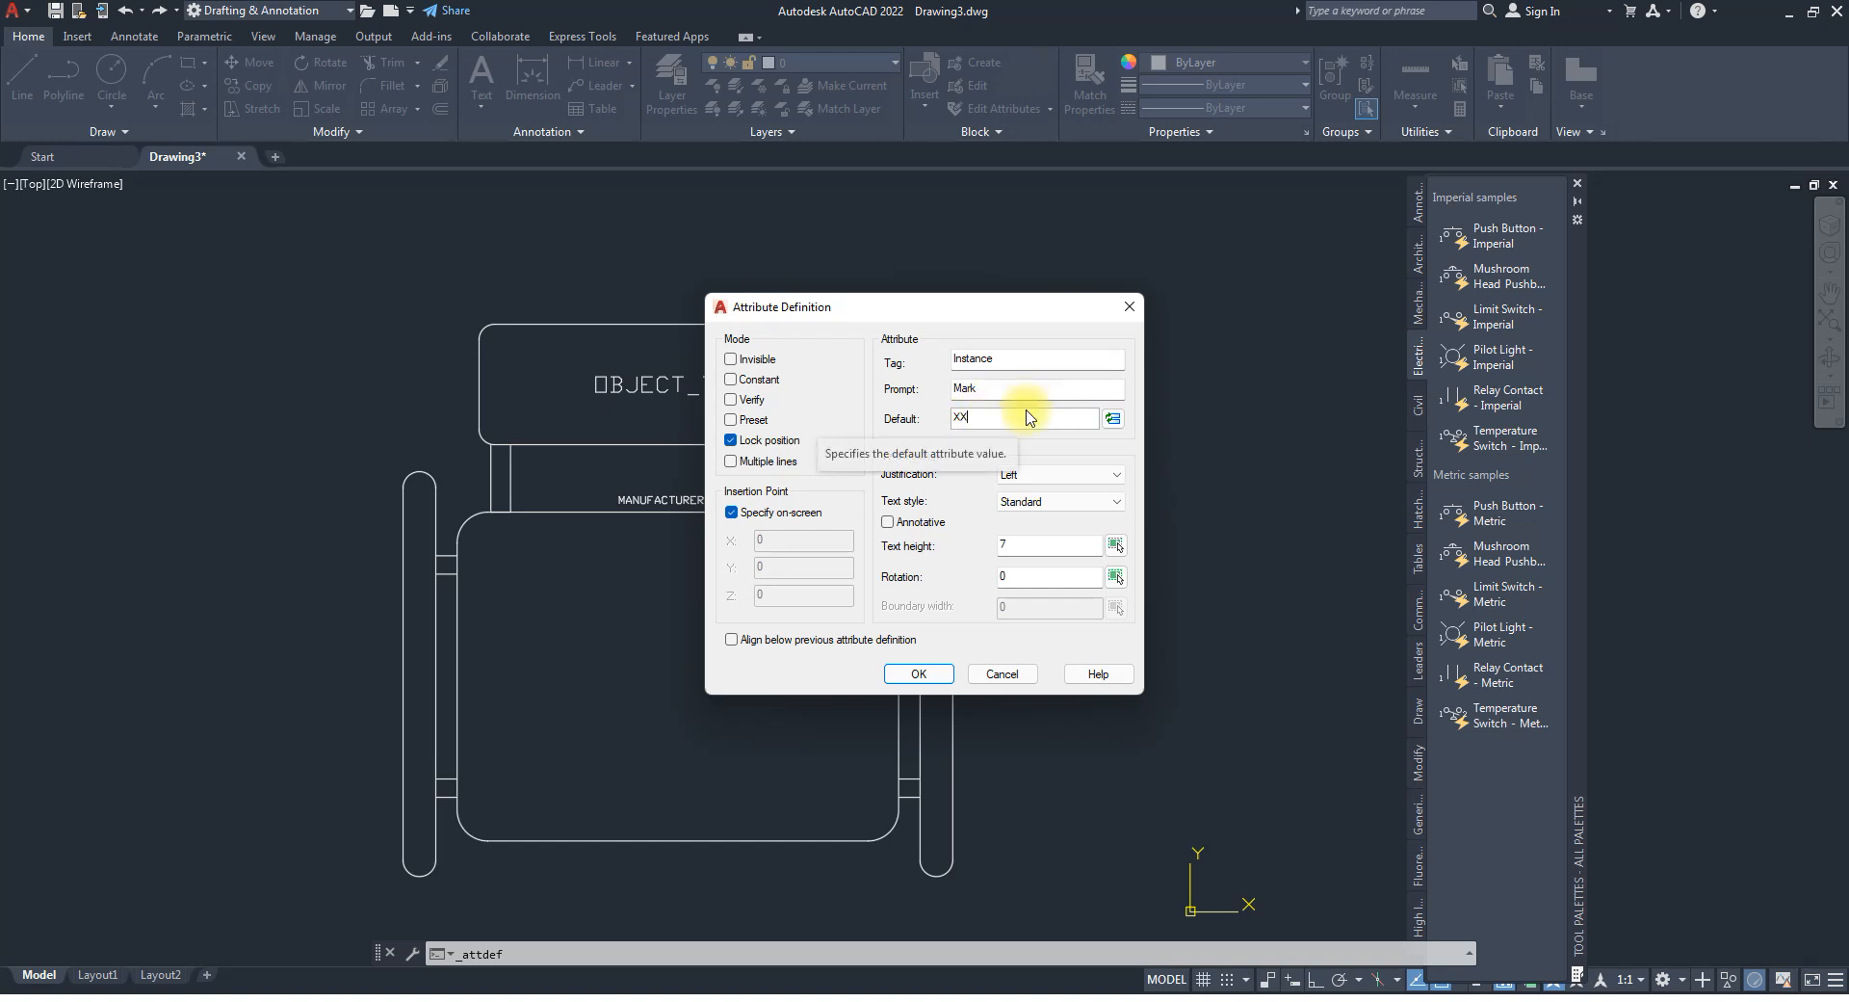
Replace the attribute's prompt with "Production No".
{"action": "double_click", "coordinate": [964, 388]}
{"action": "type", "text": "Pr"}
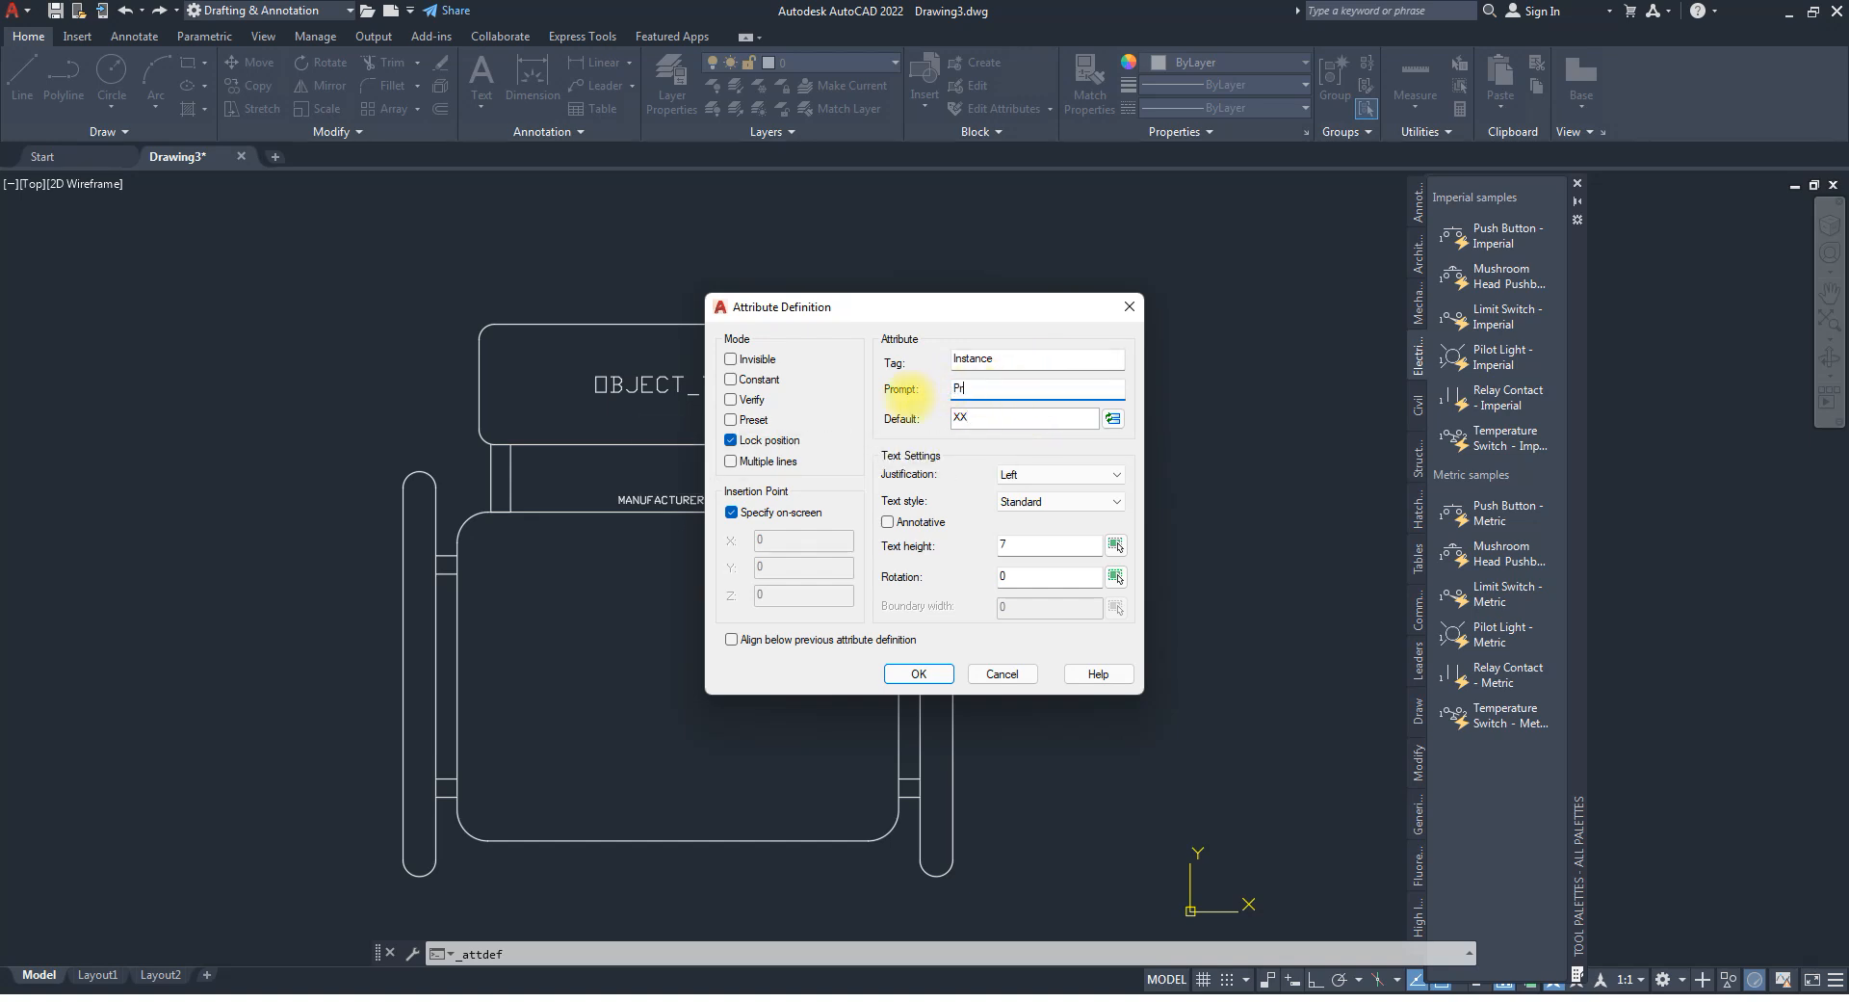
{"action": "type", "text": "oduction Number"}
{"action": "key", "text": "BackSpace"}
{"action": "key", "text": "BackSpace"}
{"action": "key", "text": "BackSpace"}
{"action": "key", "text": "BackSpace"}
{"action": "key", "text": "BackSpace"}
{"action": "type", "text": "o"}
Copy the prompt text into the attribute's tag and replace its space with an underscore, giving "Production_No".
{"action": "left_click_drag", "start_coordinate": [1004, 362], "coordinate": [908, 373]}
{"action": "left_click_drag", "start_coordinate": [1030, 391], "coordinate": [874, 363]}
{"action": "key", "text": "ctrl+c"}
{"action": "key", "text": "ctrl+v"}
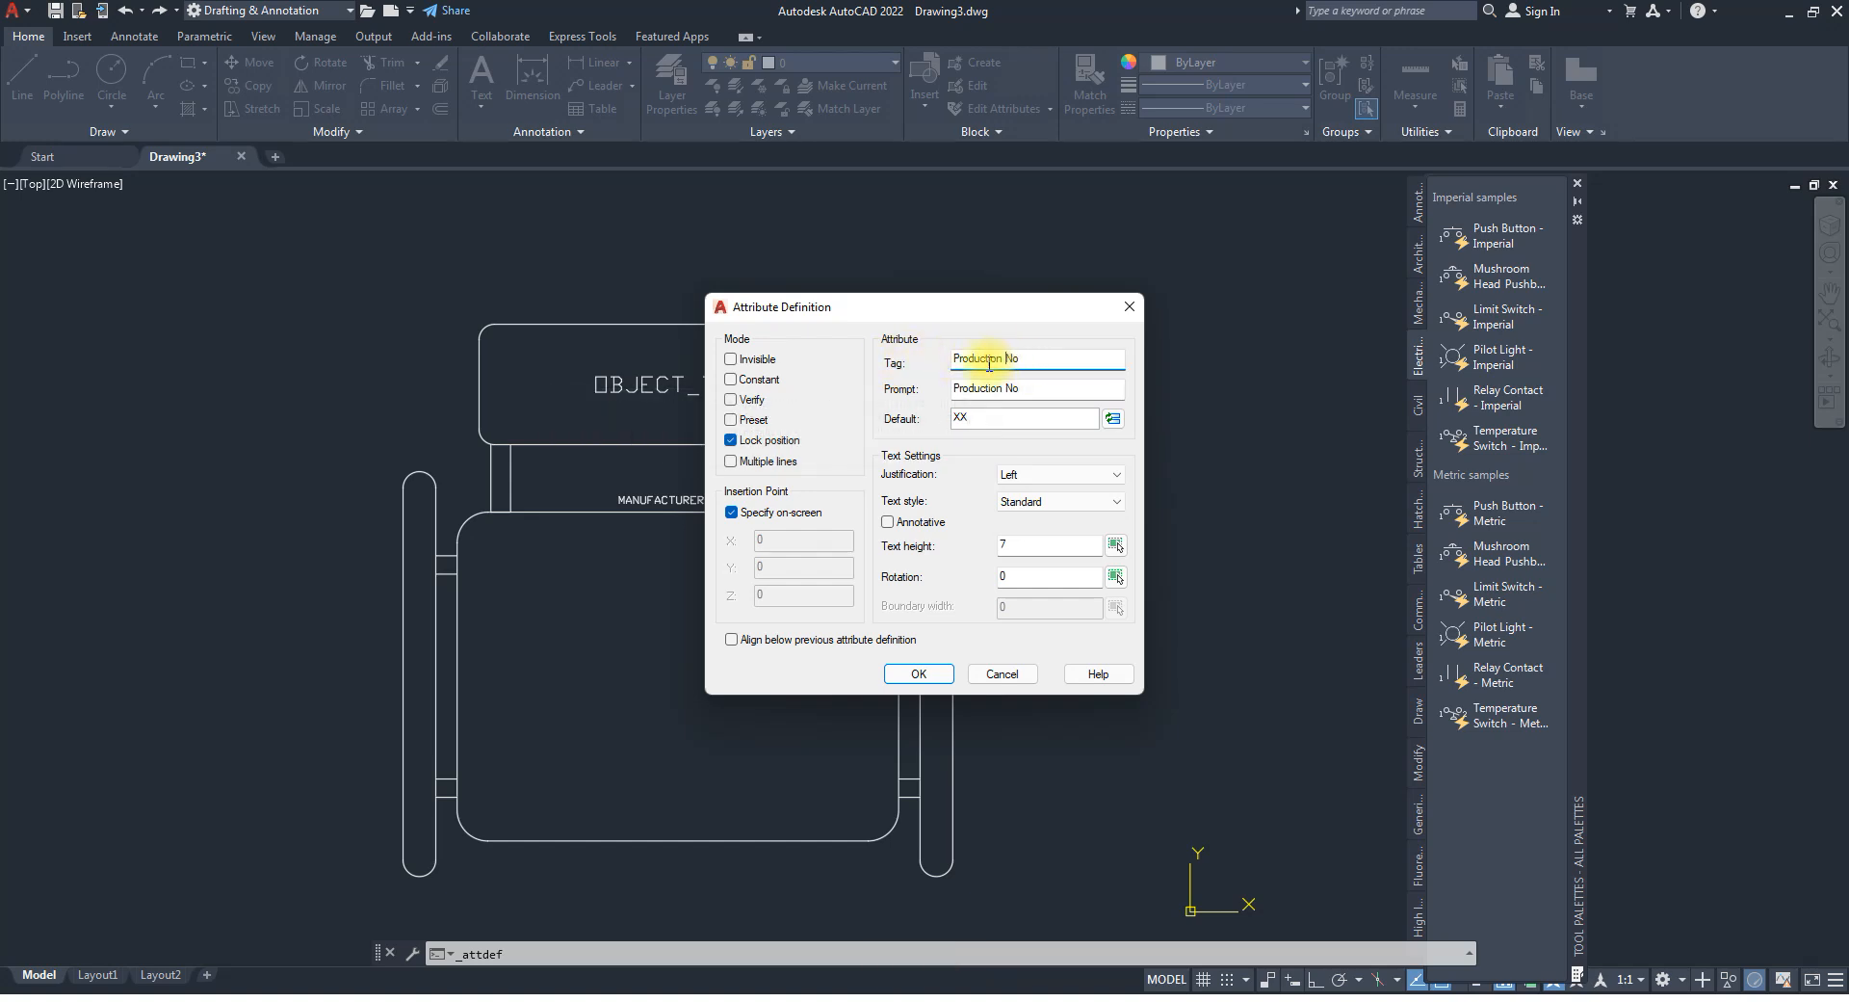
{"action": "key", "text": "Left"}
{"action": "key", "text": "Left"}
{"action": "key", "text": "BackSpace"}
{"action": "type", "text": "_"}
Set Middle center justification and a text height of 25, and place the attribute at the center of the chair's seat.
{"action": "left_click", "coordinate": [1051, 476]}
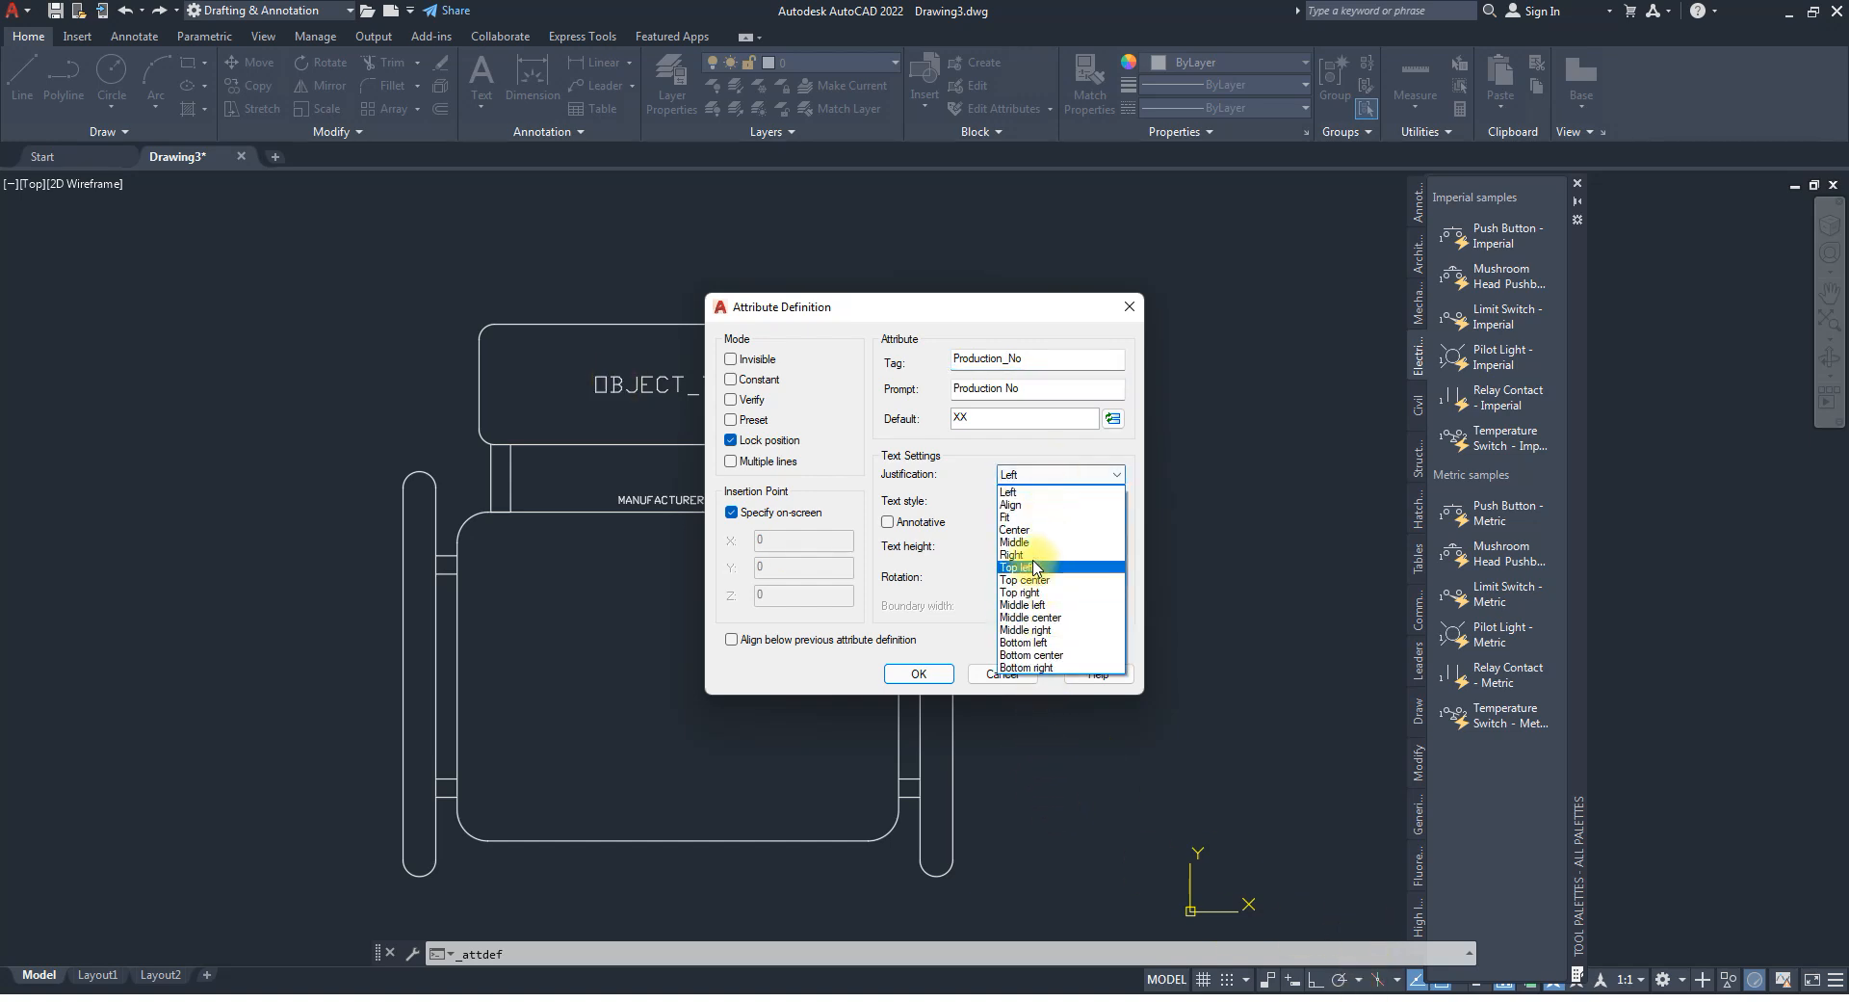
{"action": "left_click", "coordinate": [1048, 617]}
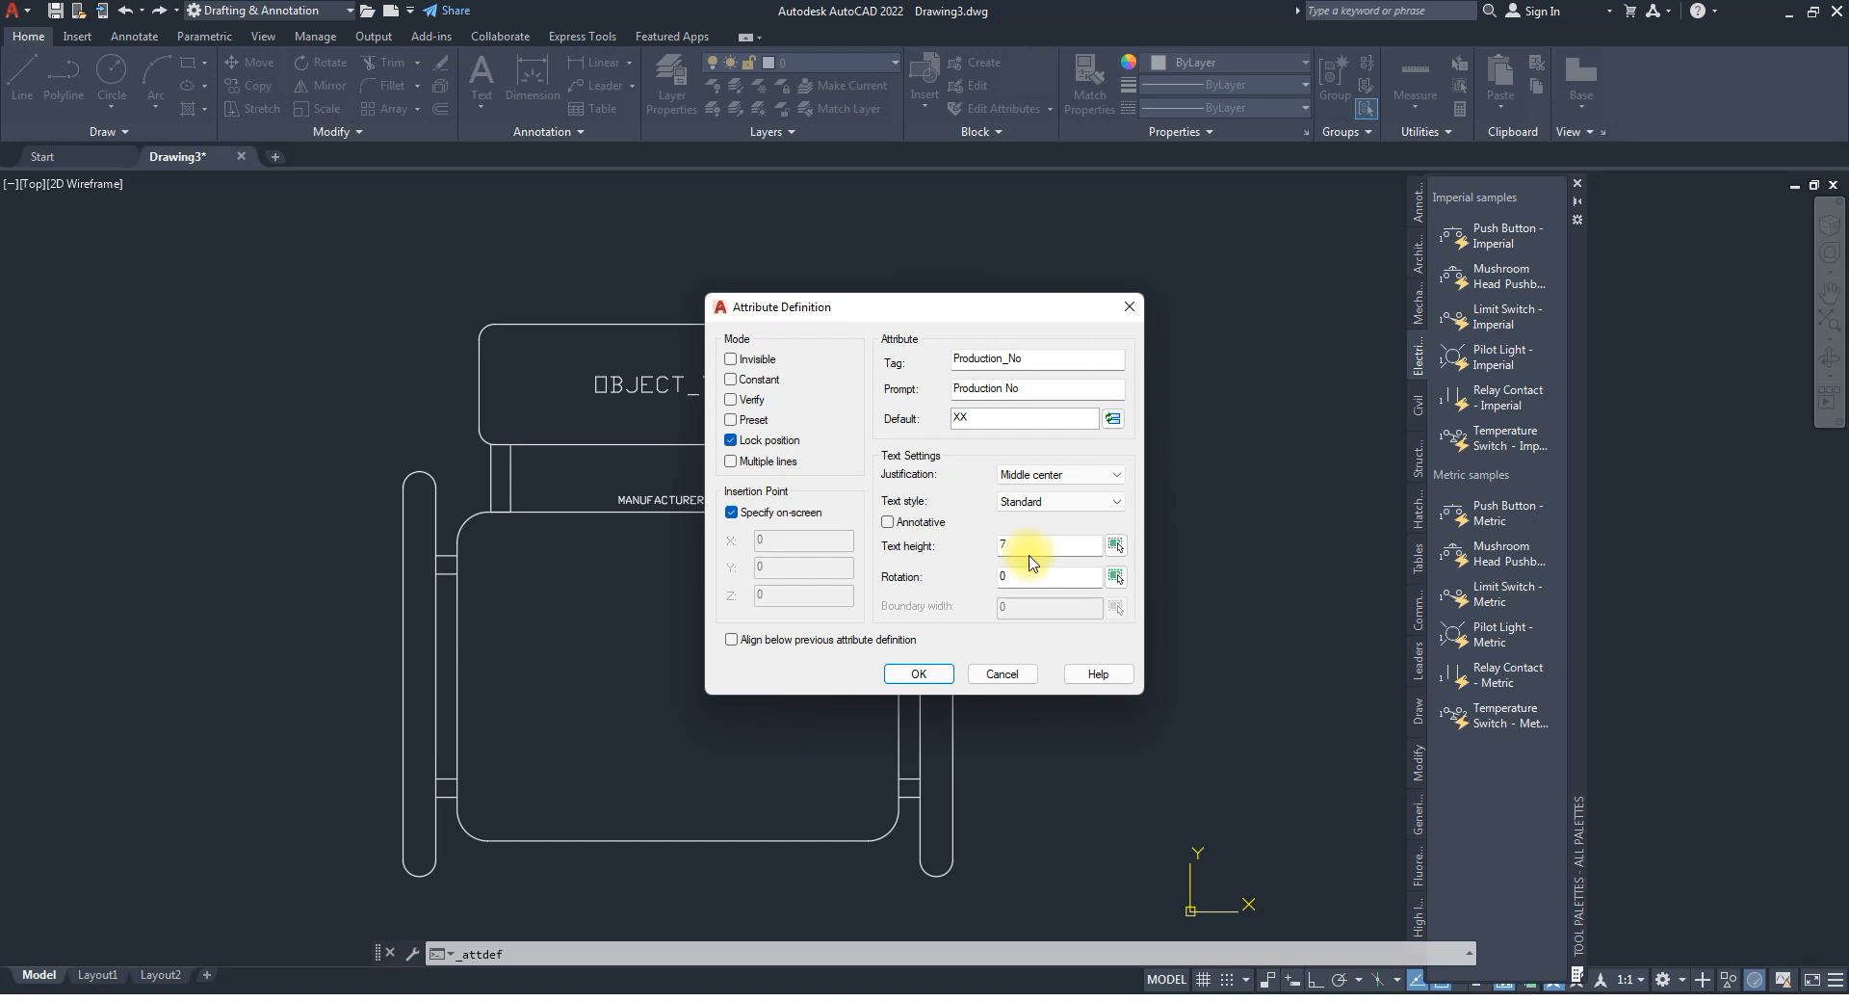
{"action": "double_click", "coordinate": [1036, 545]}
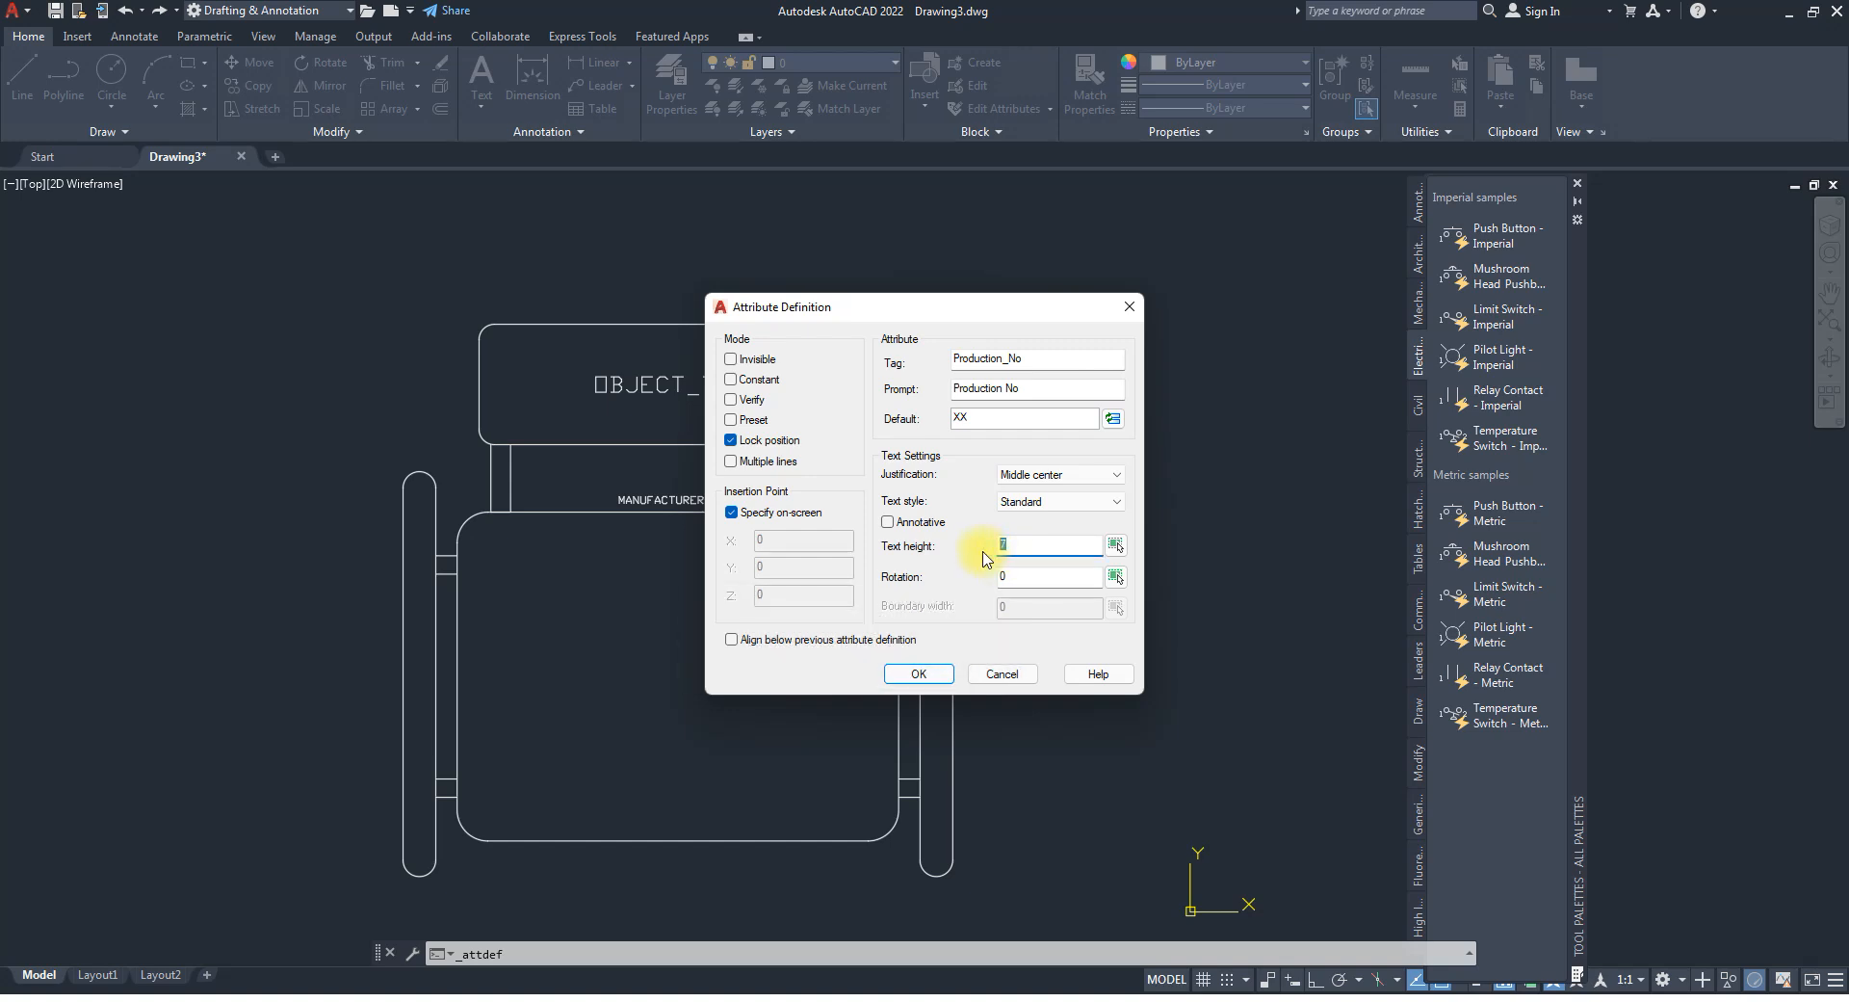
{"action": "type", "text": "25"}
{"action": "left_click", "coordinate": [939, 674]}
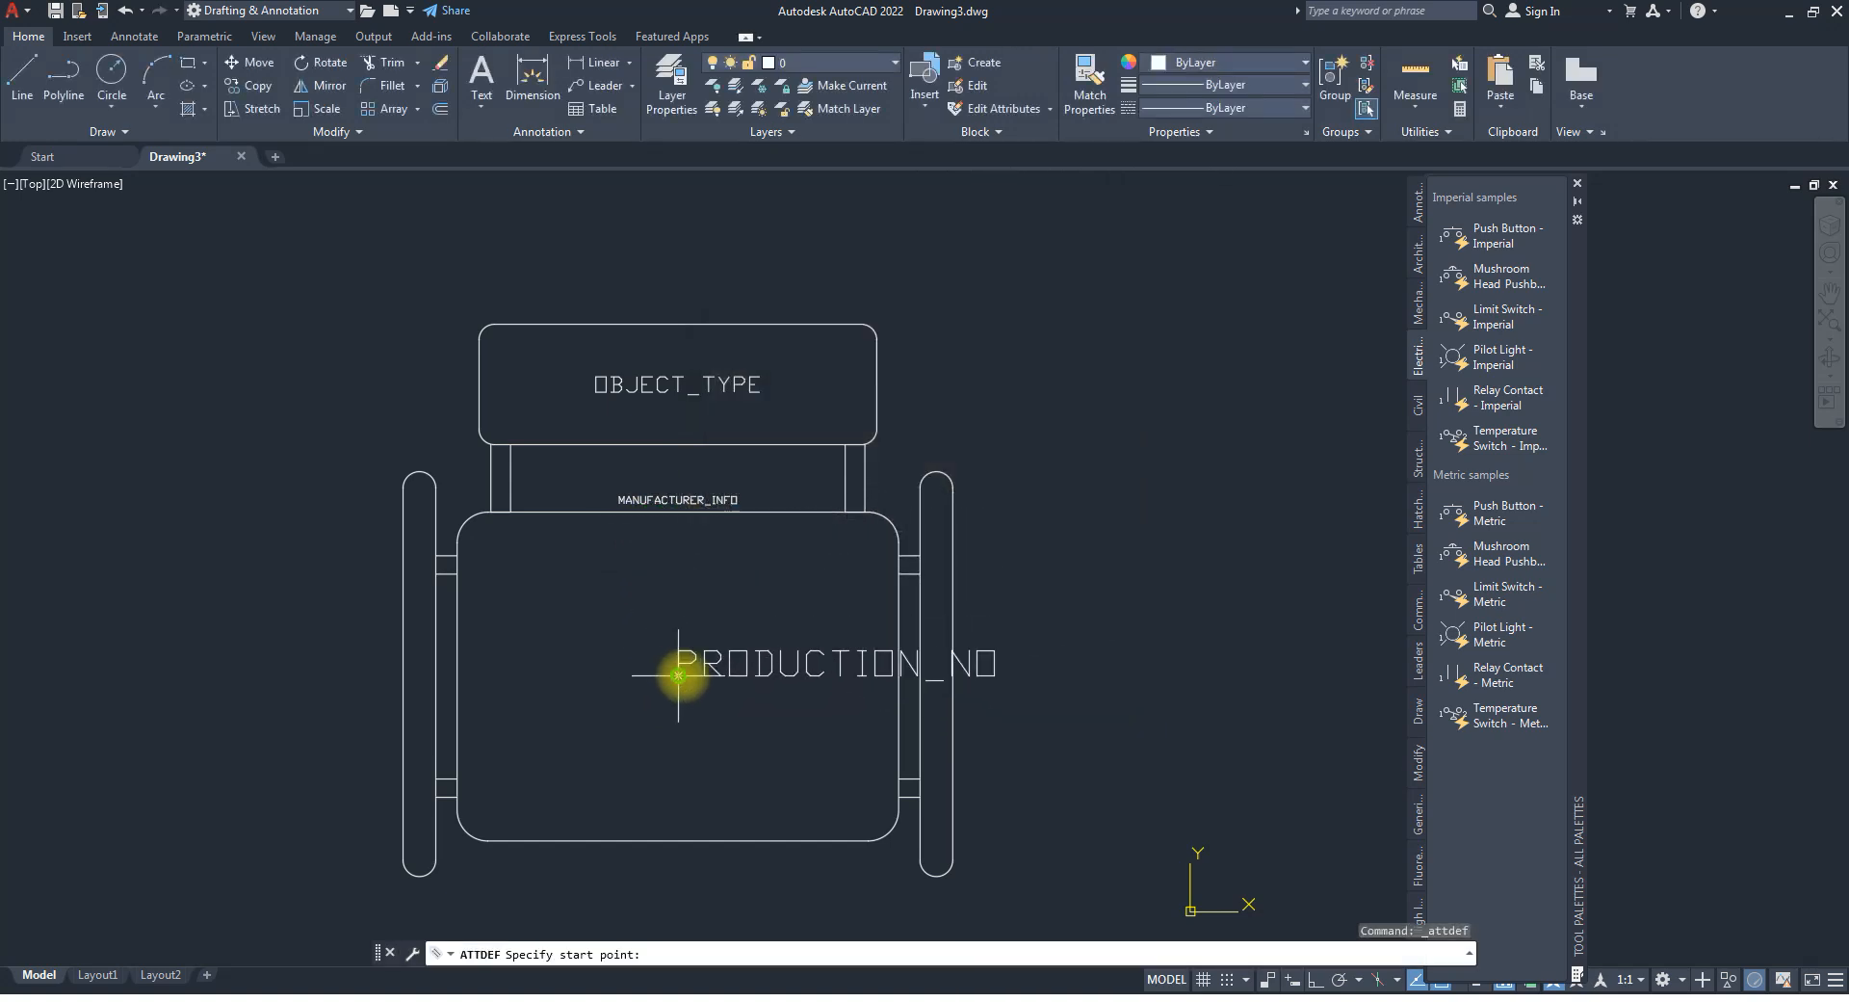
{"action": "left_click", "coordinate": [678, 676]}
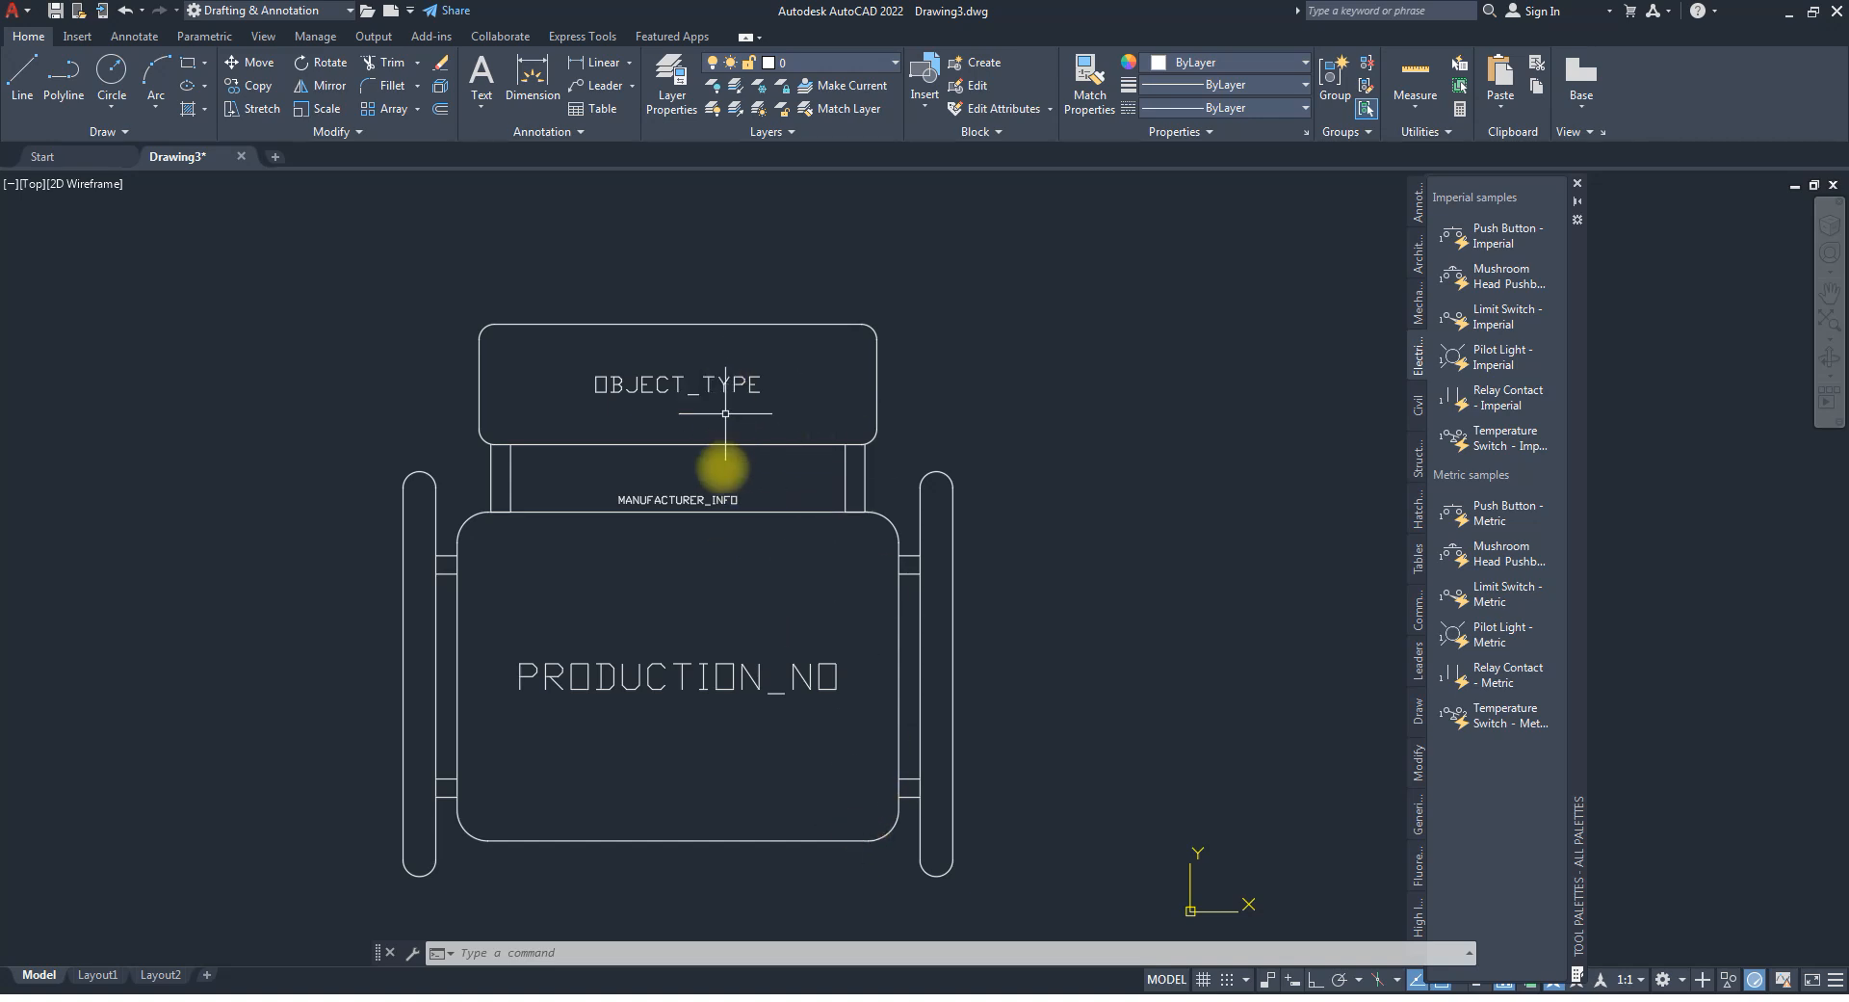
Start another attribute definition for the chair with the tag "TAG_NAME".
{"action": "left_click", "coordinate": [963, 132]}
{"action": "left_click", "coordinate": [913, 156]}
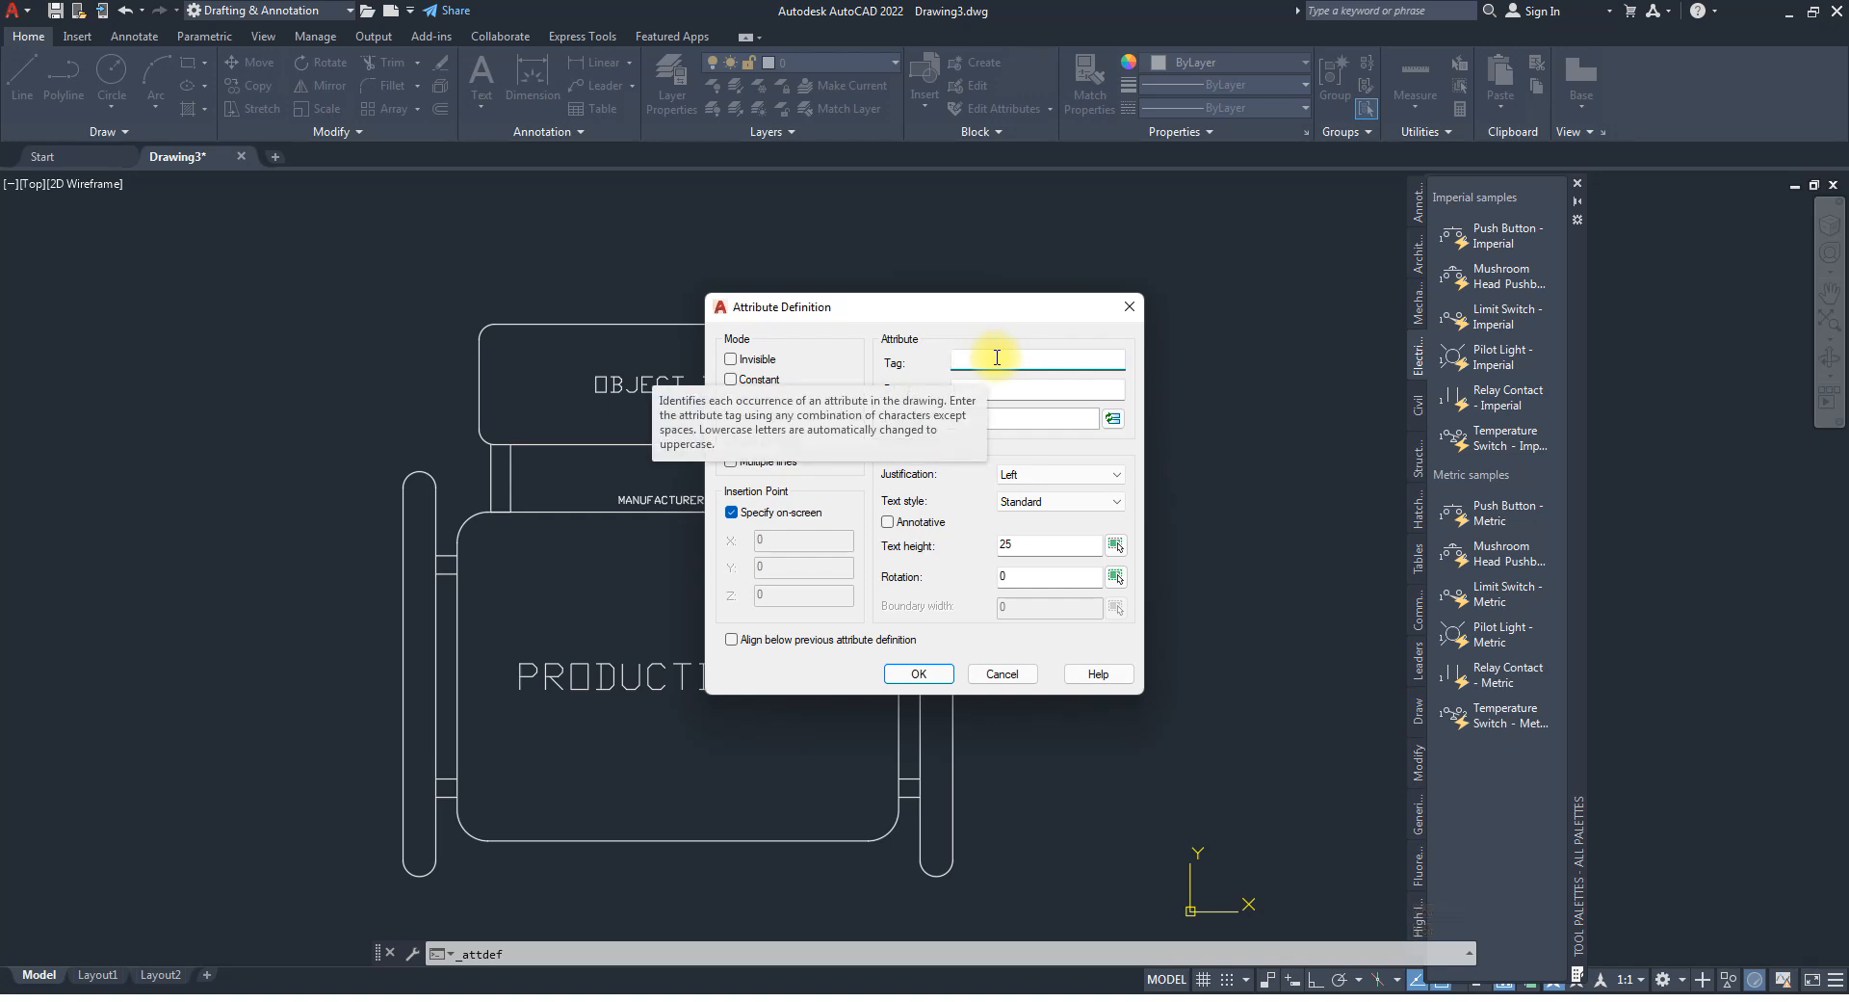
{"action": "type", "text": "TAG"}
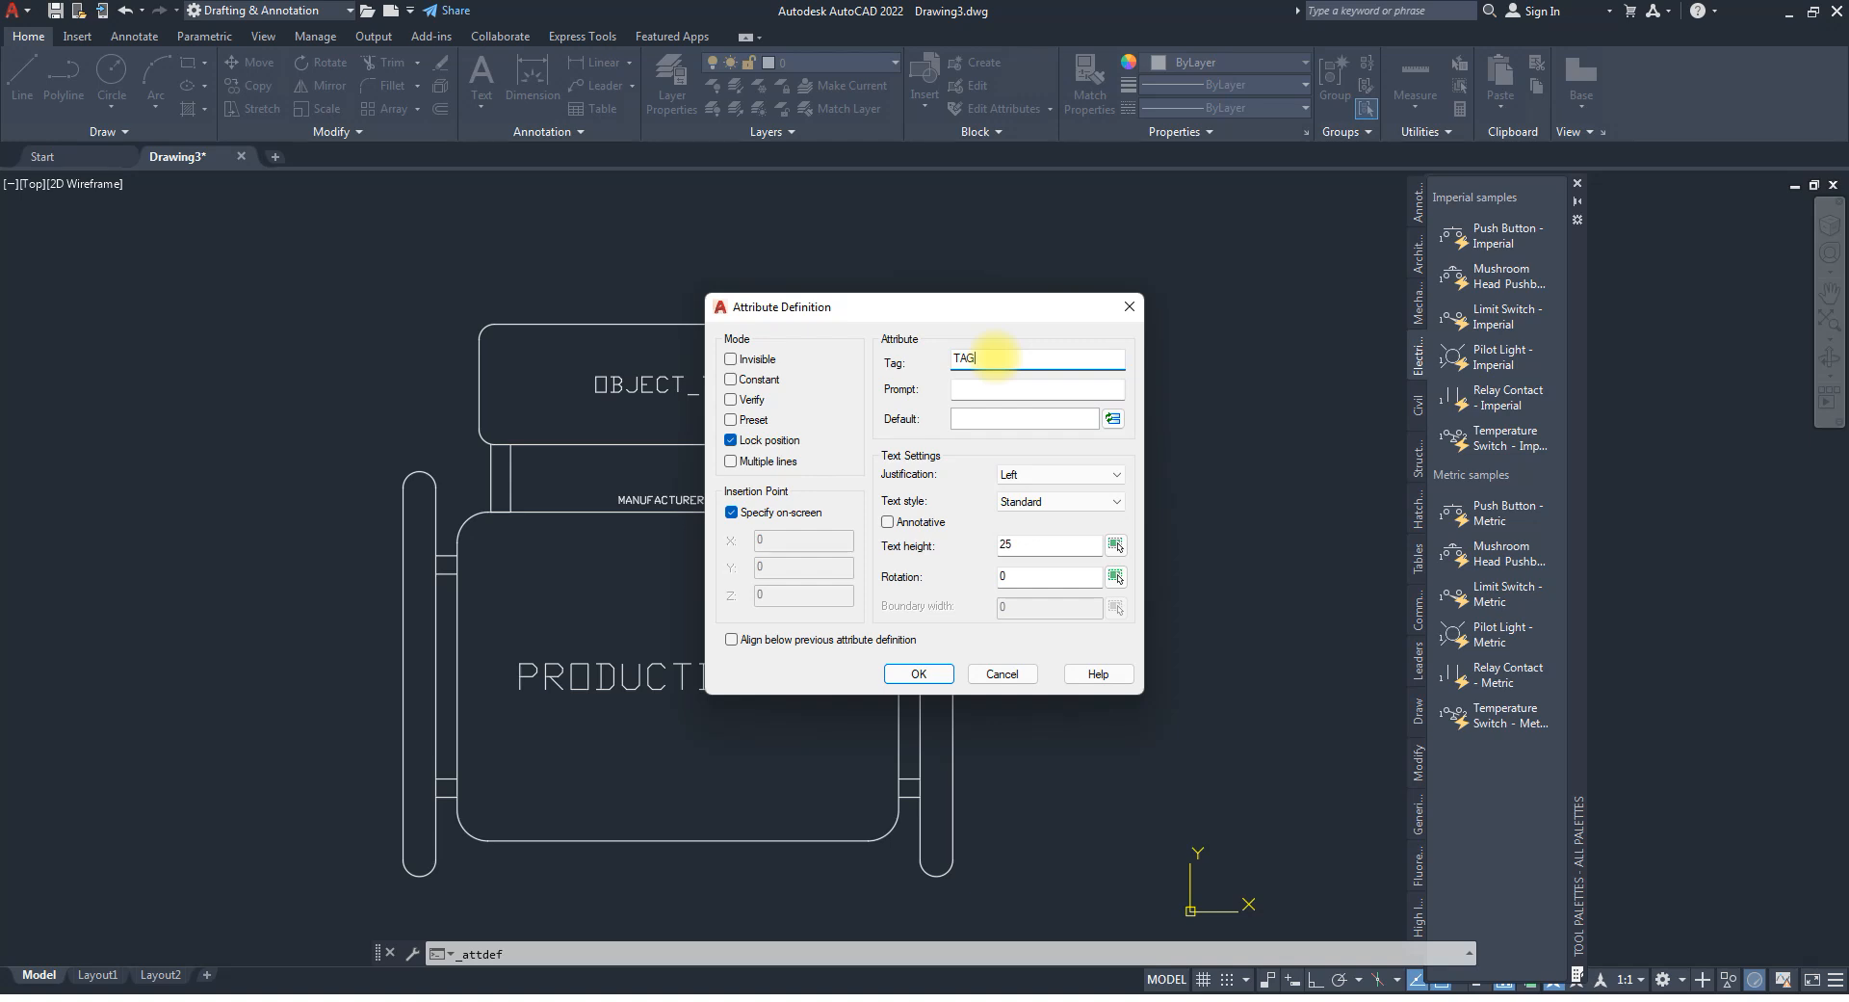
{"action": "type", "text": "_NAME"}
Enter "Material" as the attribute's prompt and replace its tag with "Material".
{"action": "left_click", "coordinate": [997, 391]}
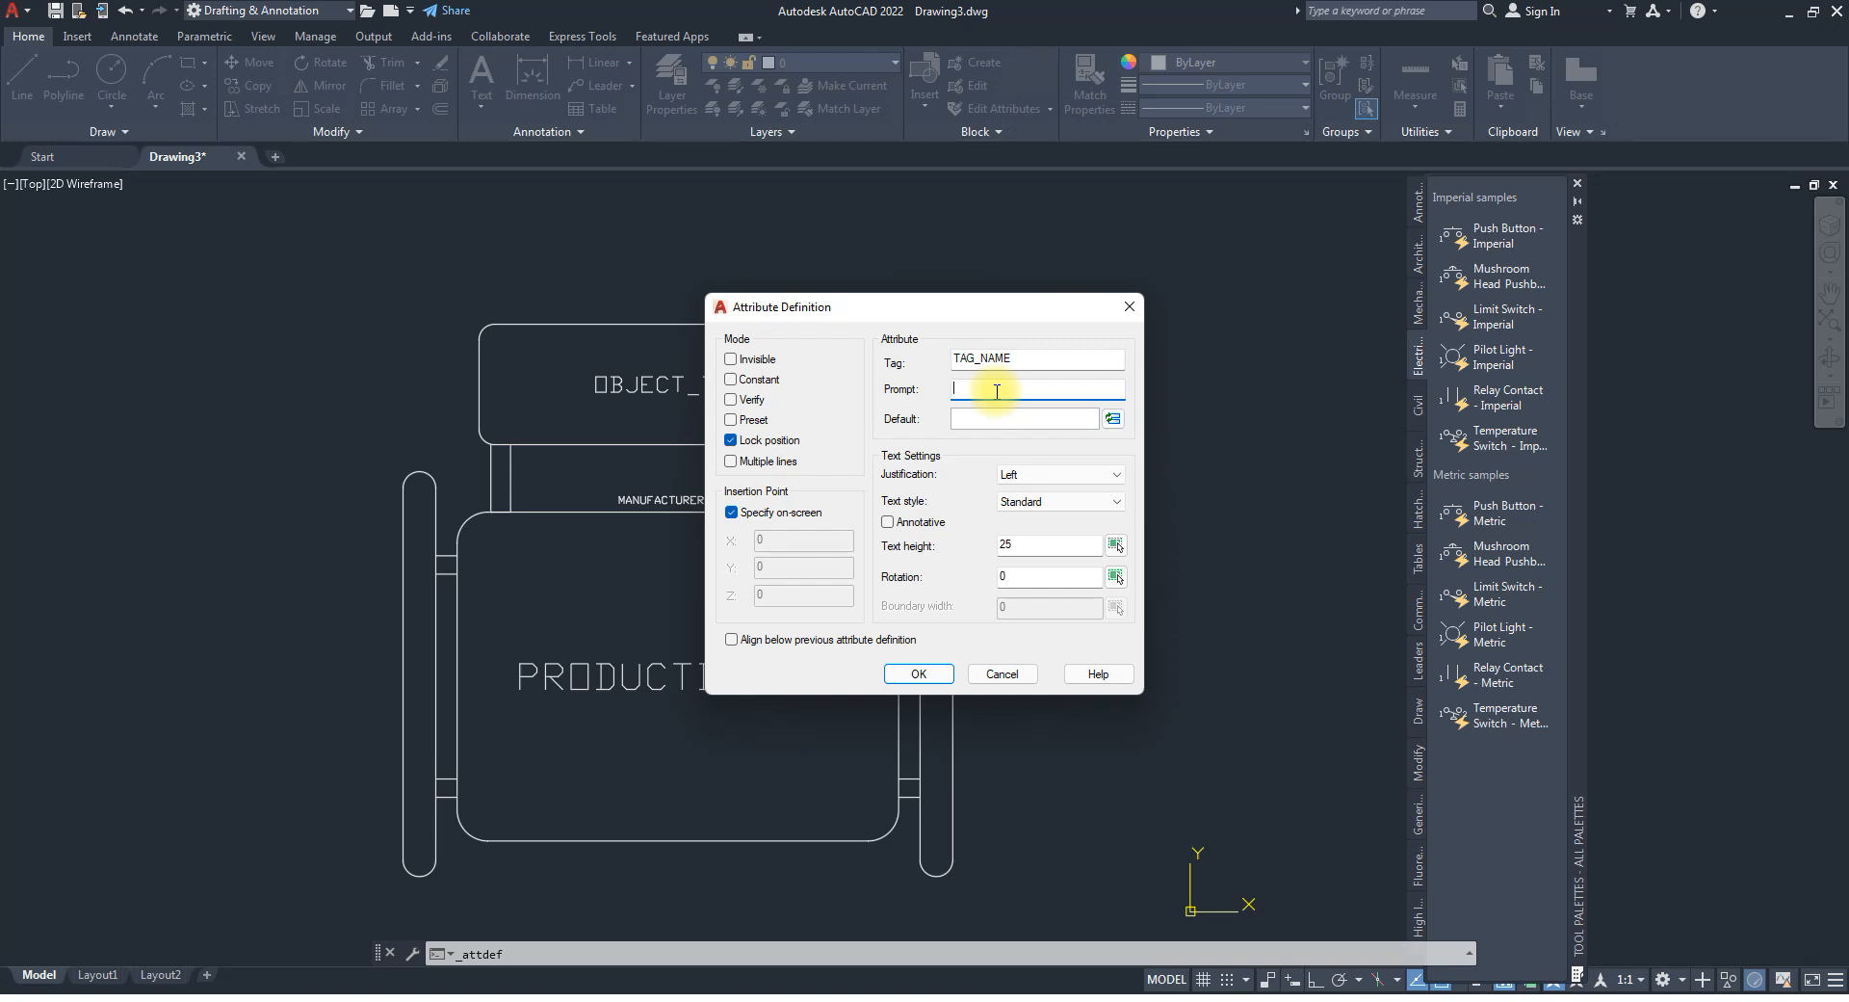
{"action": "type", "text": "Stre"}
{"action": "key", "text": "BackSpace"}
{"action": "key", "text": "BackSpace"}
{"action": "key", "text": "BackSpace"}
{"action": "key", "text": "BackSpace"}
{"action": "key", "text": "BackSpace"}
{"action": "type", "text": "Material"}
{"action": "double_click", "coordinate": [998, 357]}
{"action": "type", "text": "Materia"}
Set the material attribute to Middle center justification and turn on its Invisible mode.
{"action": "left_click", "coordinate": [992, 417]}
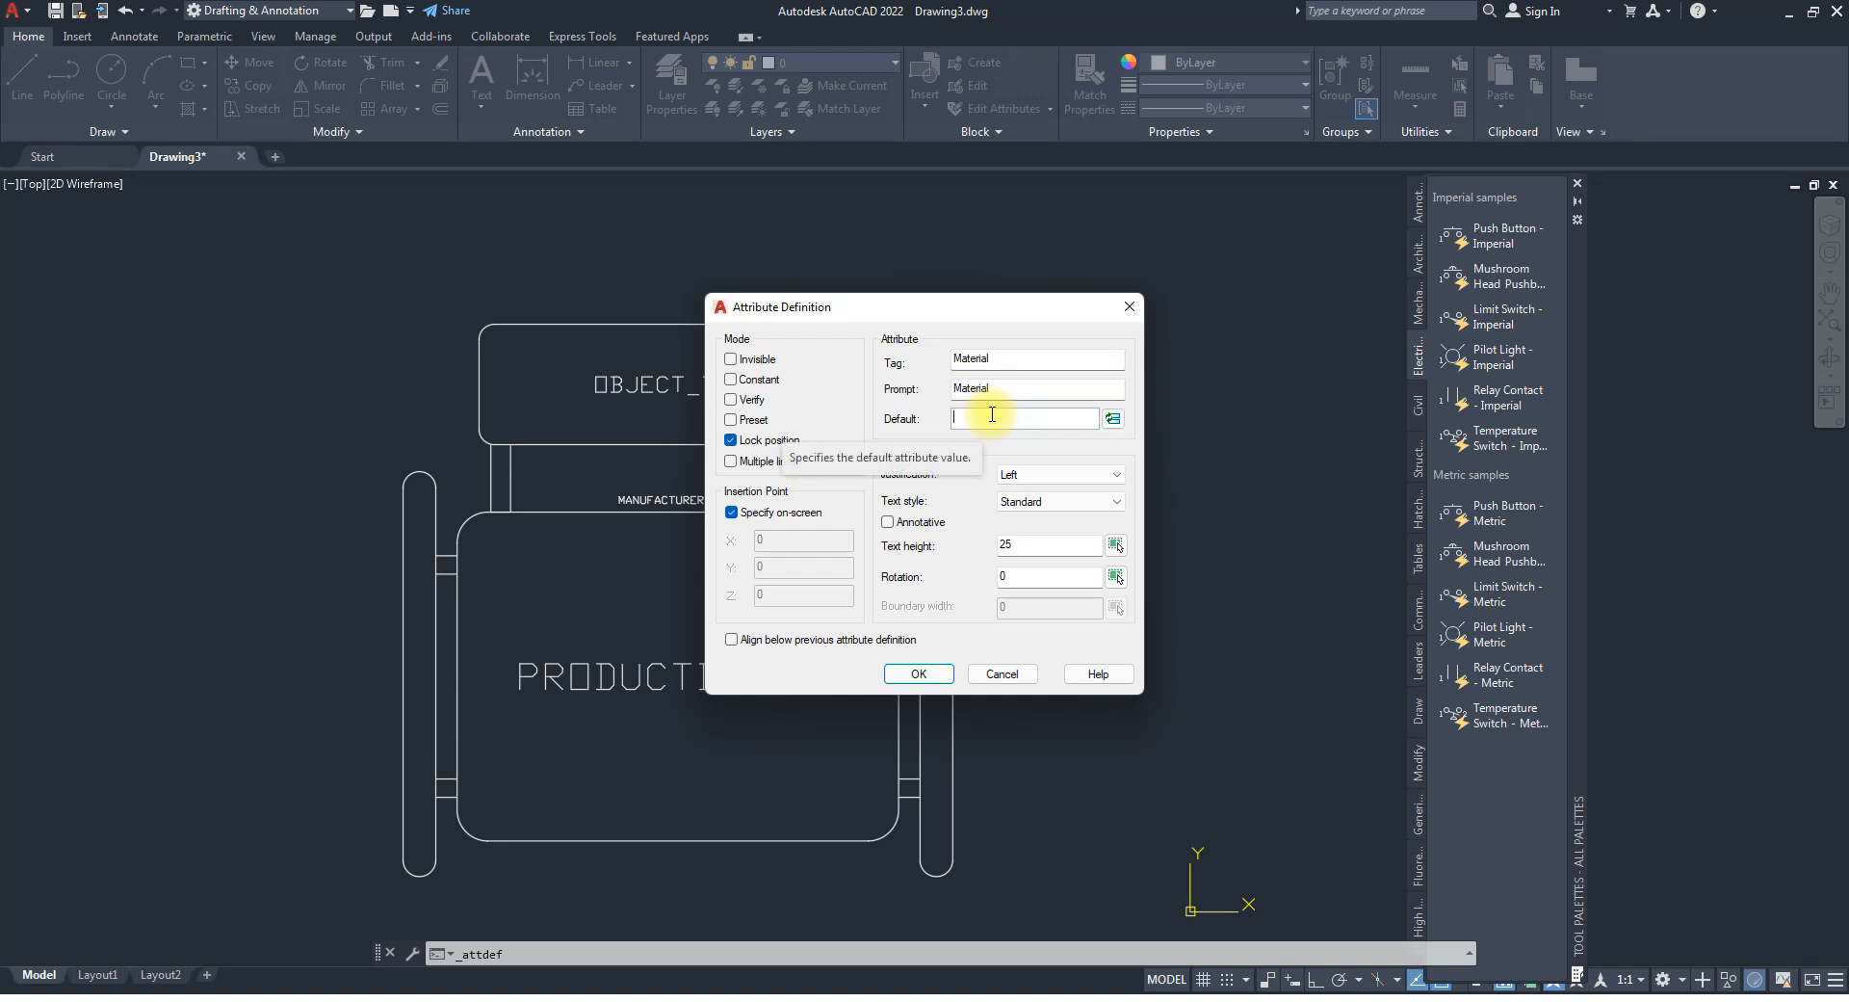
{"action": "left_click", "coordinate": [1053, 476]}
{"action": "left_click", "coordinate": [1030, 618]}
{"action": "double_click", "coordinate": [1056, 542]}
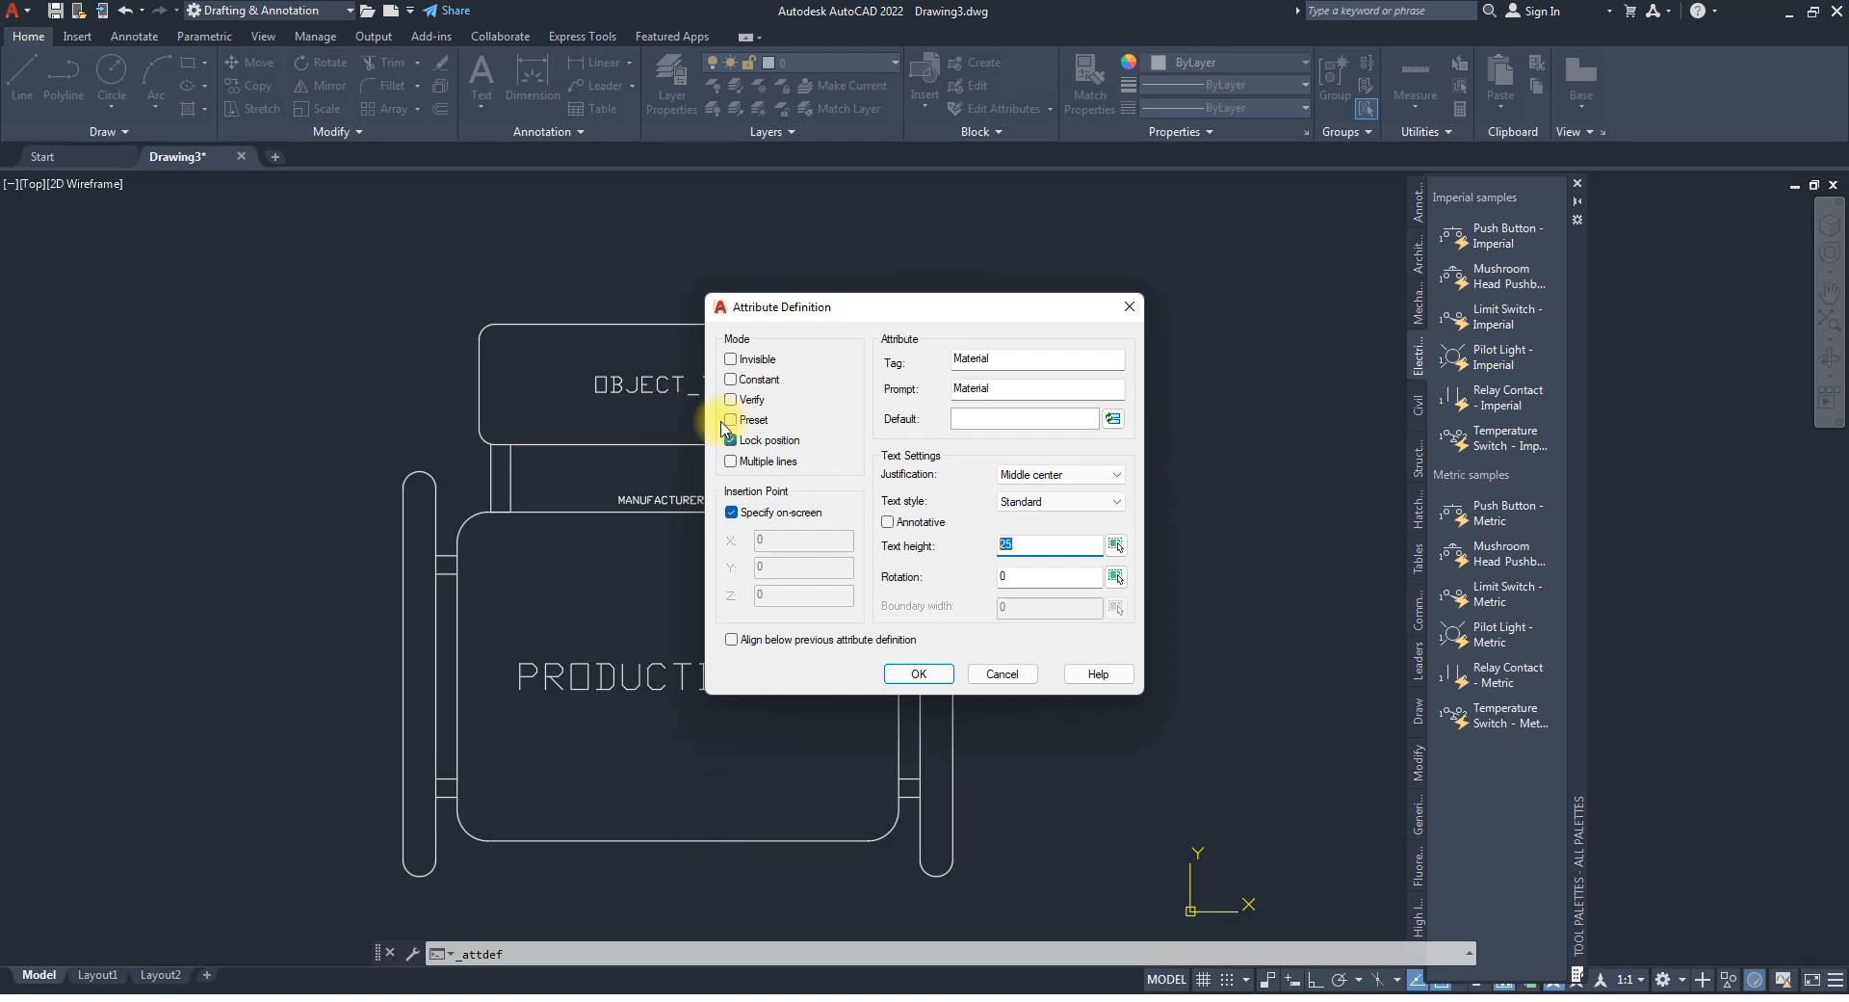
{"action": "left_click", "coordinate": [731, 360]}
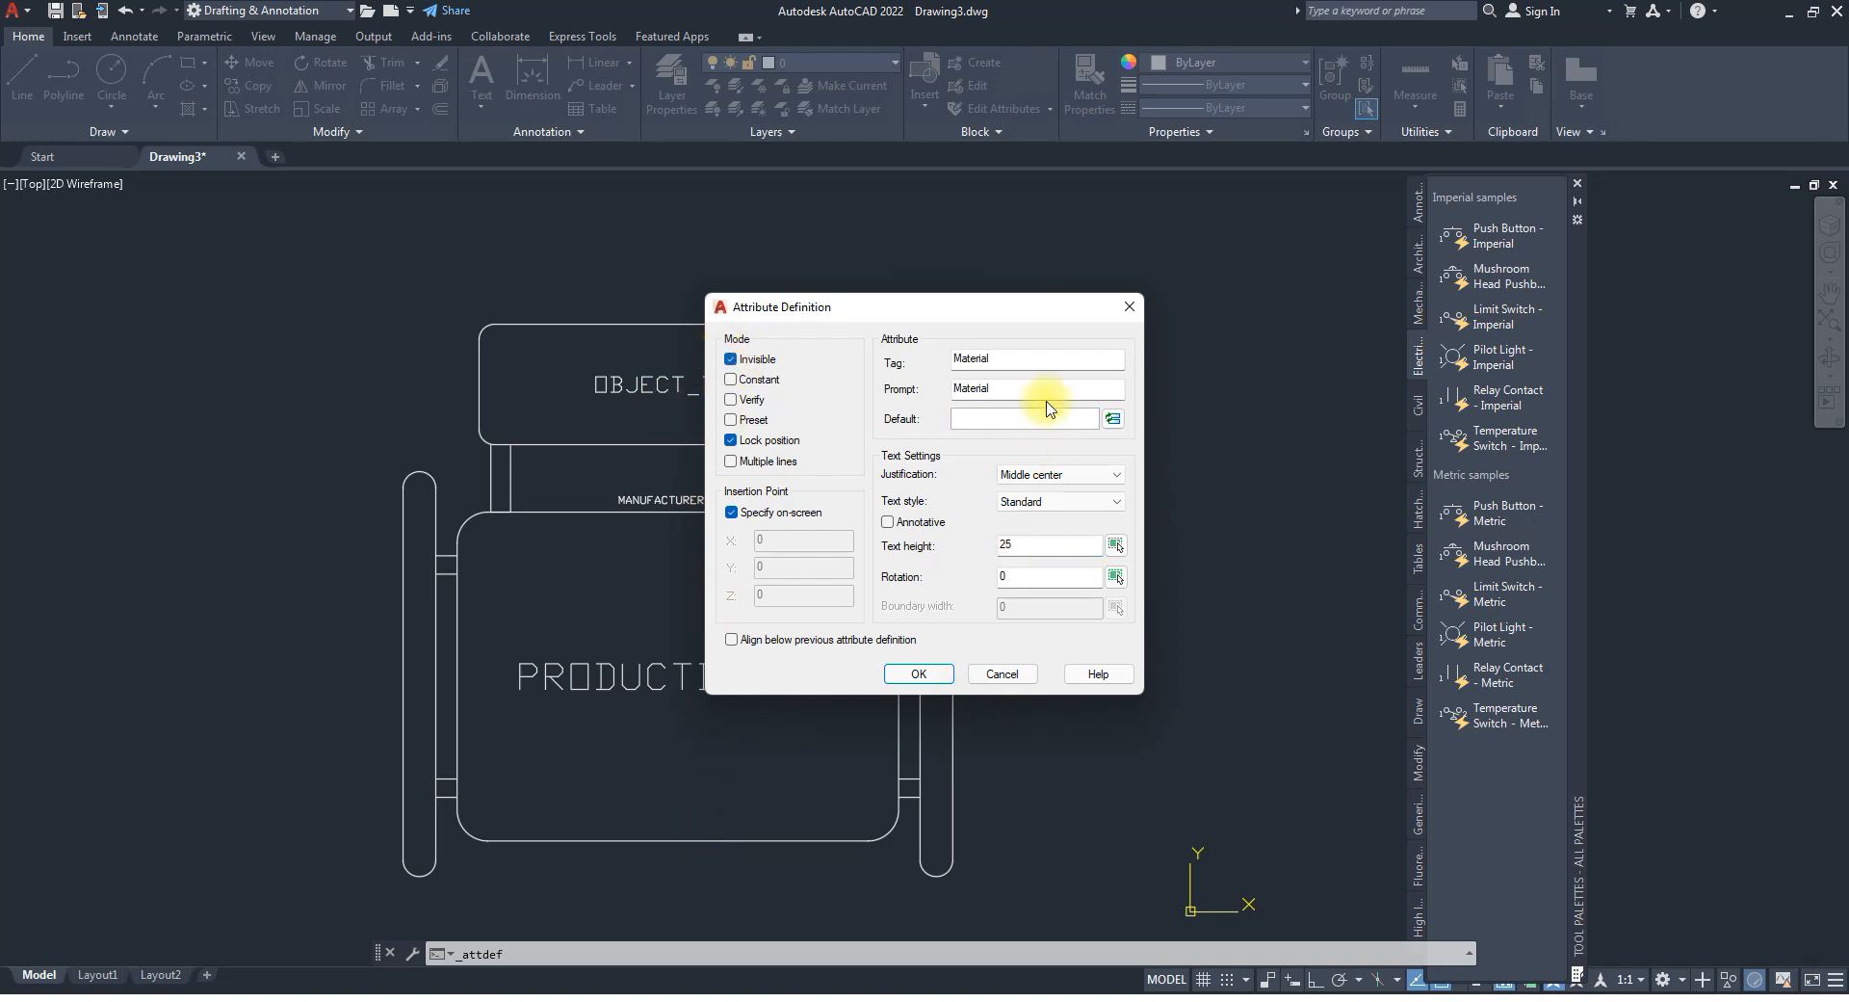
Set the Material attribute's text height to 10 and place it centered just inside the seat's front edge.
{"action": "double_click", "coordinate": [1020, 546]}
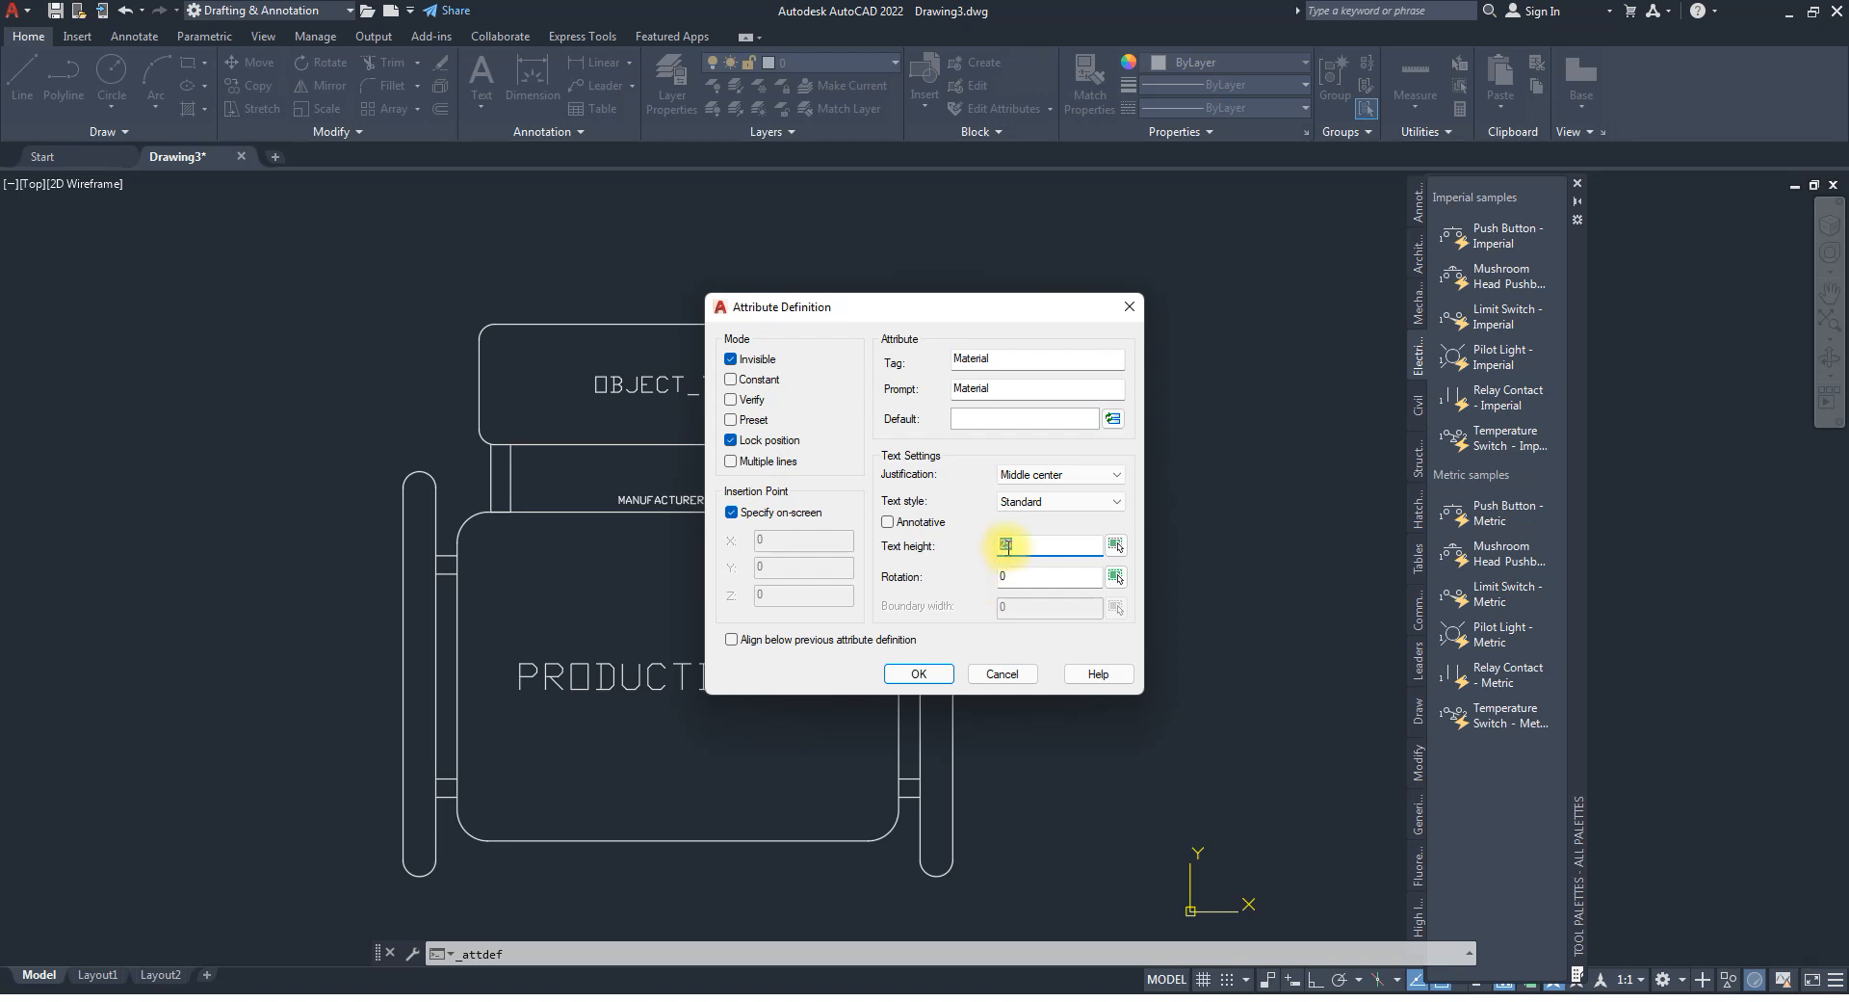
{"action": "type", "text": "10"}
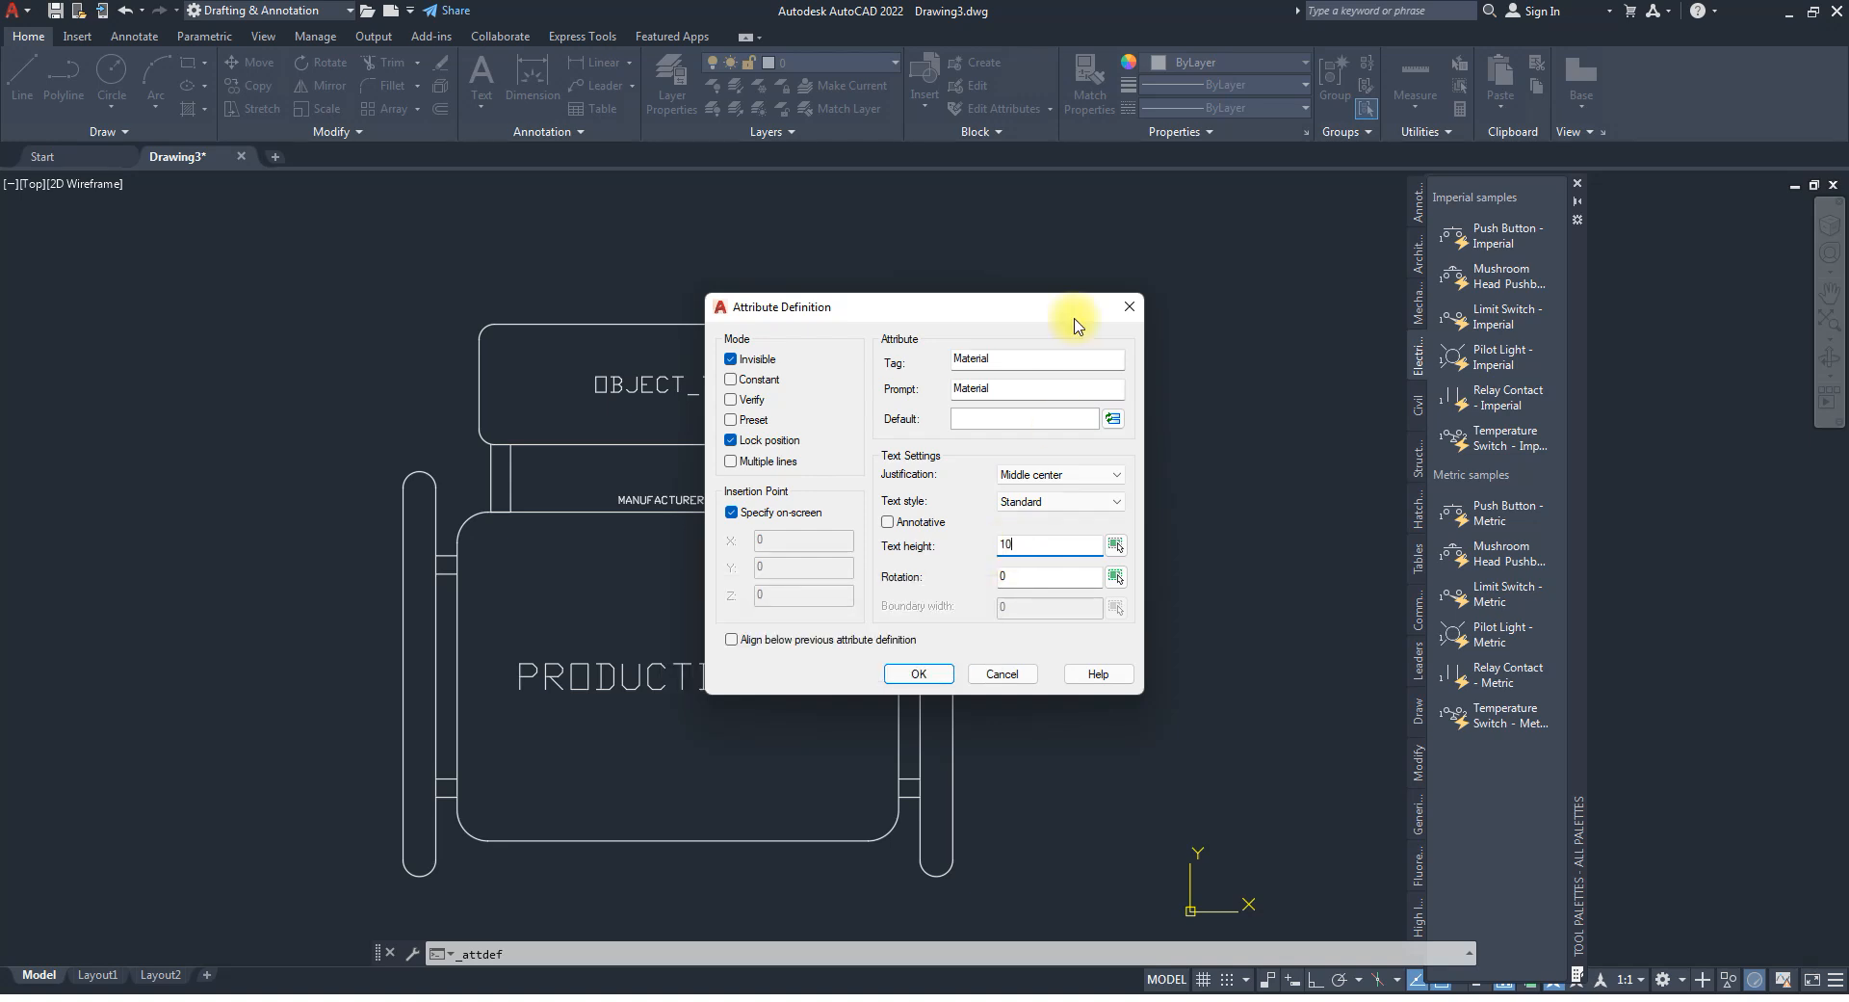
{"action": "left_click", "coordinate": [919, 673]}
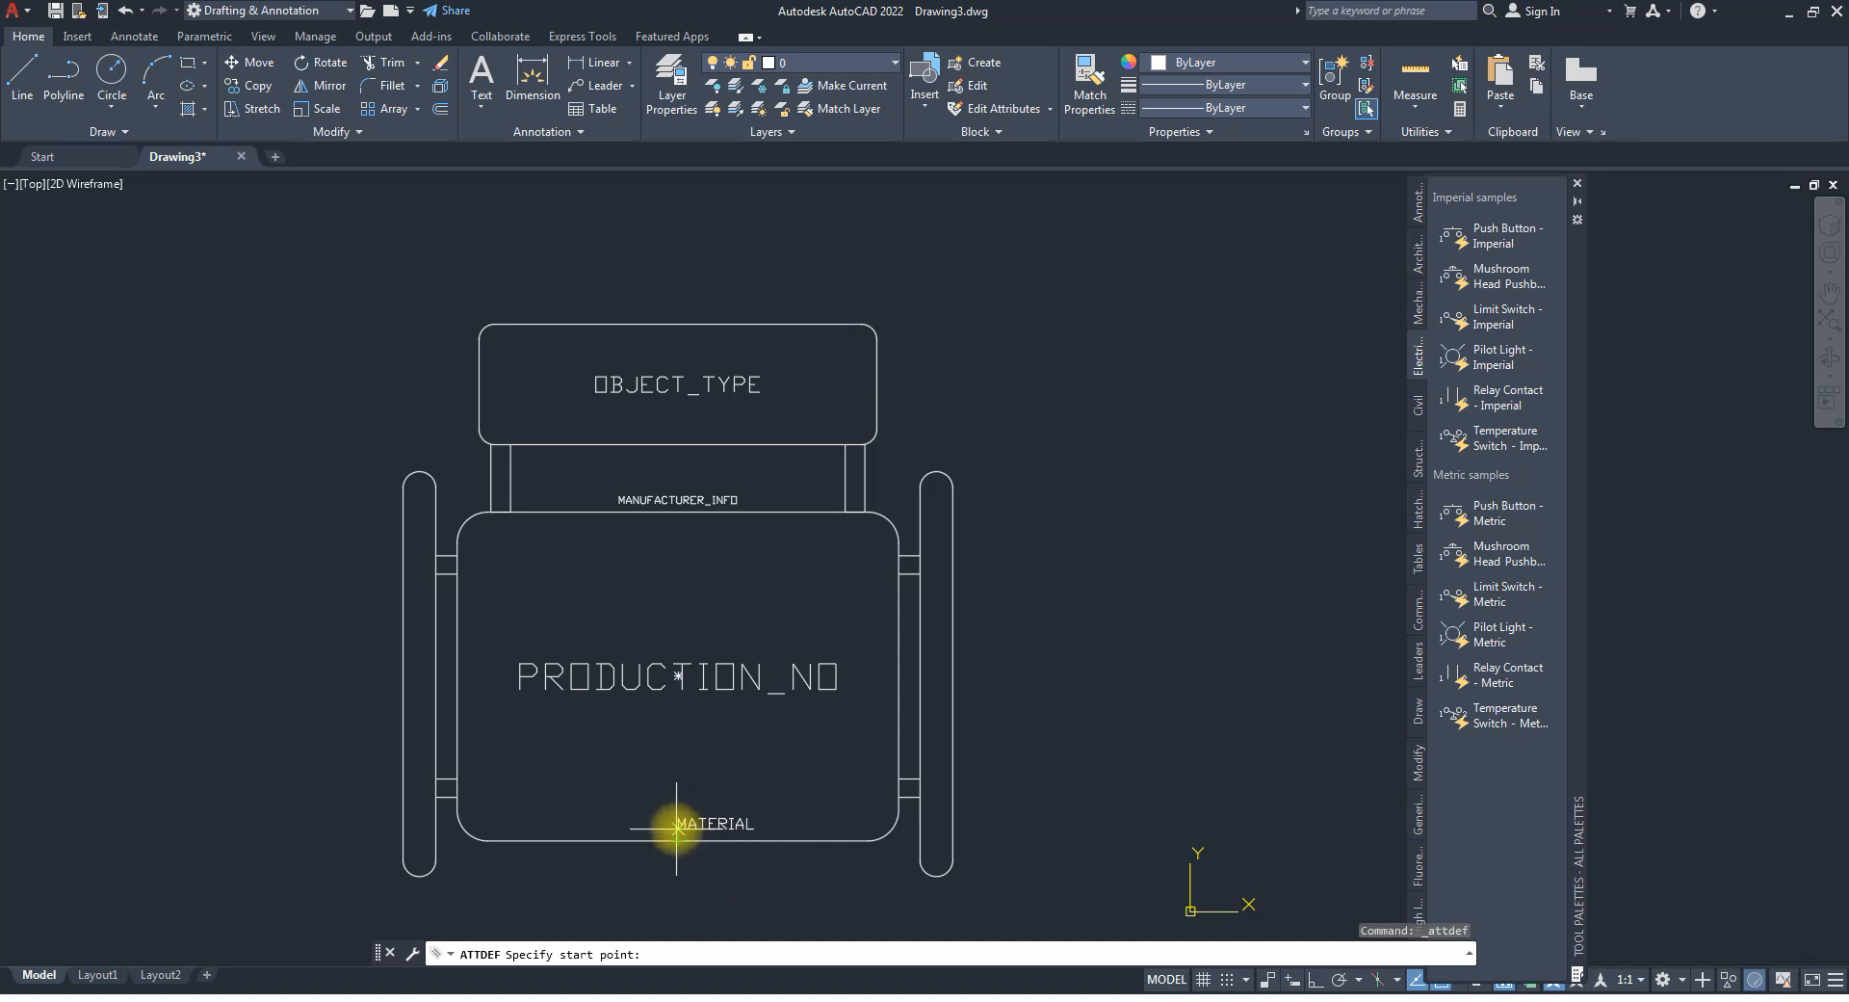
{"action": "left_click", "coordinate": [676, 829]}
{"action": "scroll", "coordinate": [696, 590], "scroll_direction": "down", "scroll_amount": 4}
{"action": "scroll", "coordinate": [565, 611], "scroll_direction": "down", "scroll_amount": 4}
{"action": "scroll", "coordinate": [644, 639], "scroll_direction": "up", "scroll_amount": 8}
{"action": "scroll", "coordinate": [628, 657], "scroll_direction": "down", "scroll_amount": 6}
{"action": "middle_click_drag", "start_coordinate": [595, 629], "coordinate": [563, 679]}
{"action": "scroll", "coordinate": [563, 679], "scroll_direction": "up", "scroll_amount": 4}
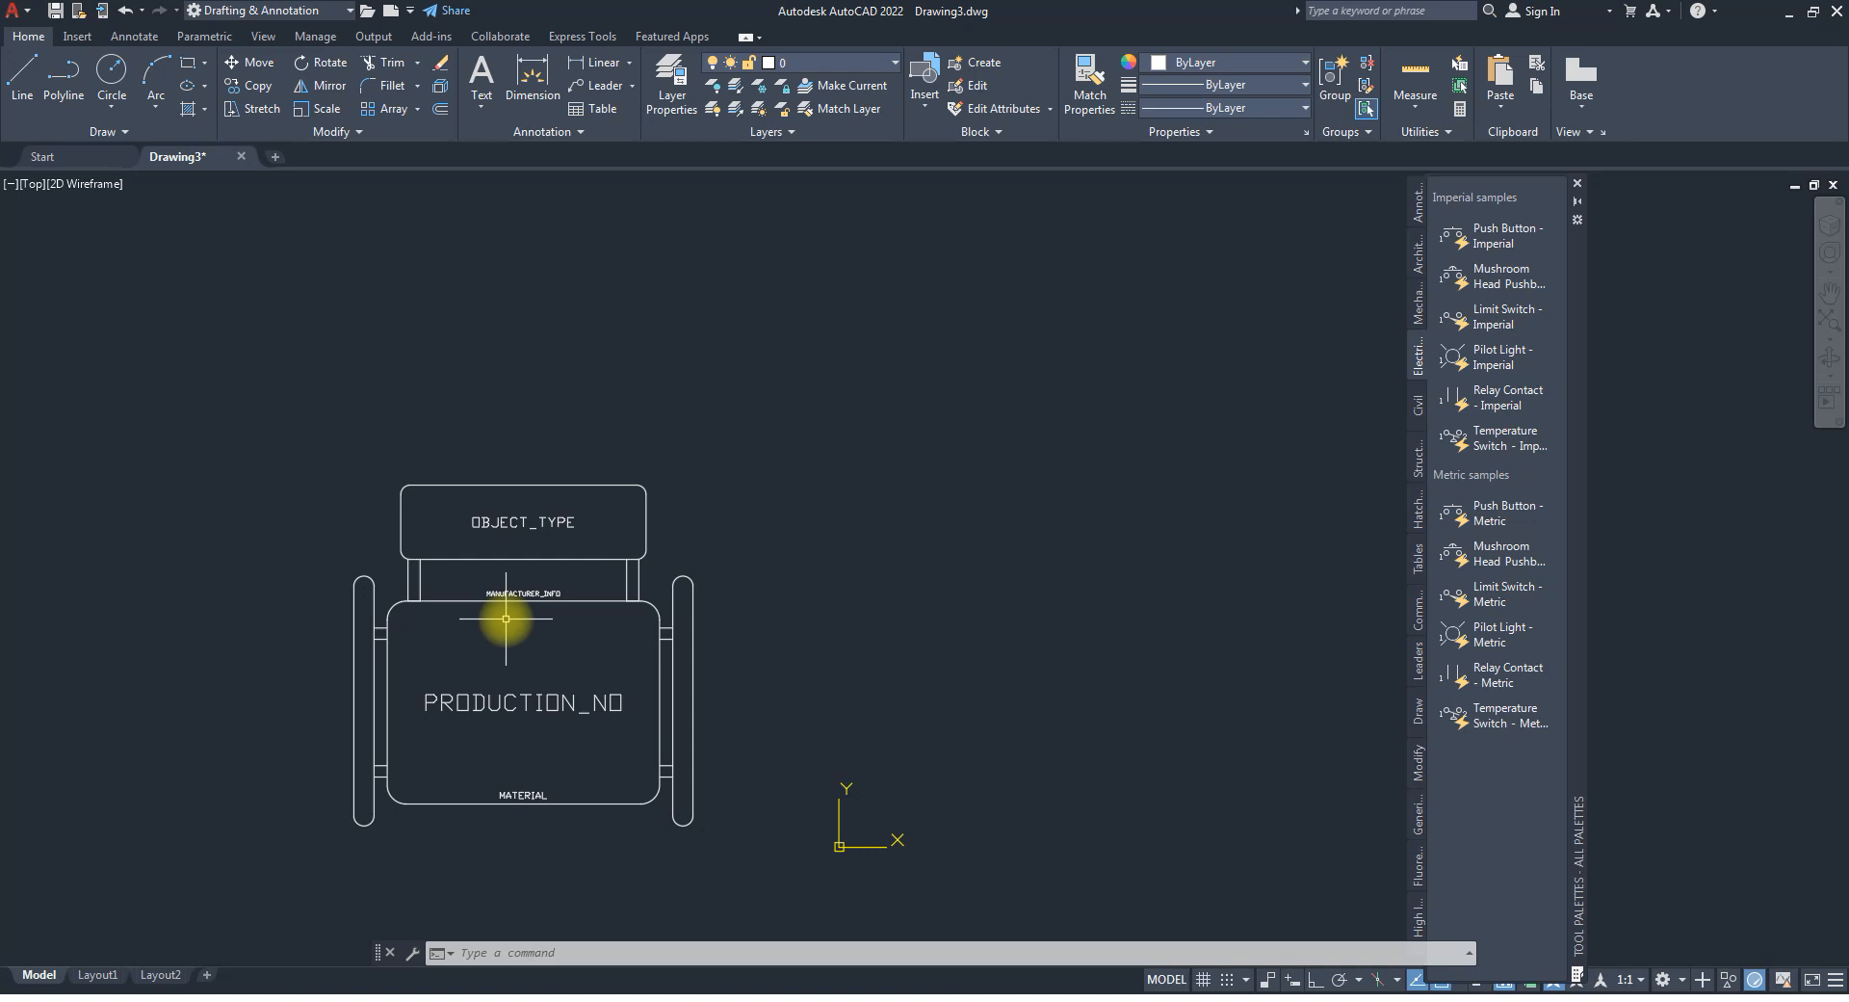
Close the tool palettes and start a block definition named "Classroom Chair 01".
{"action": "left_click", "coordinate": [1575, 183]}
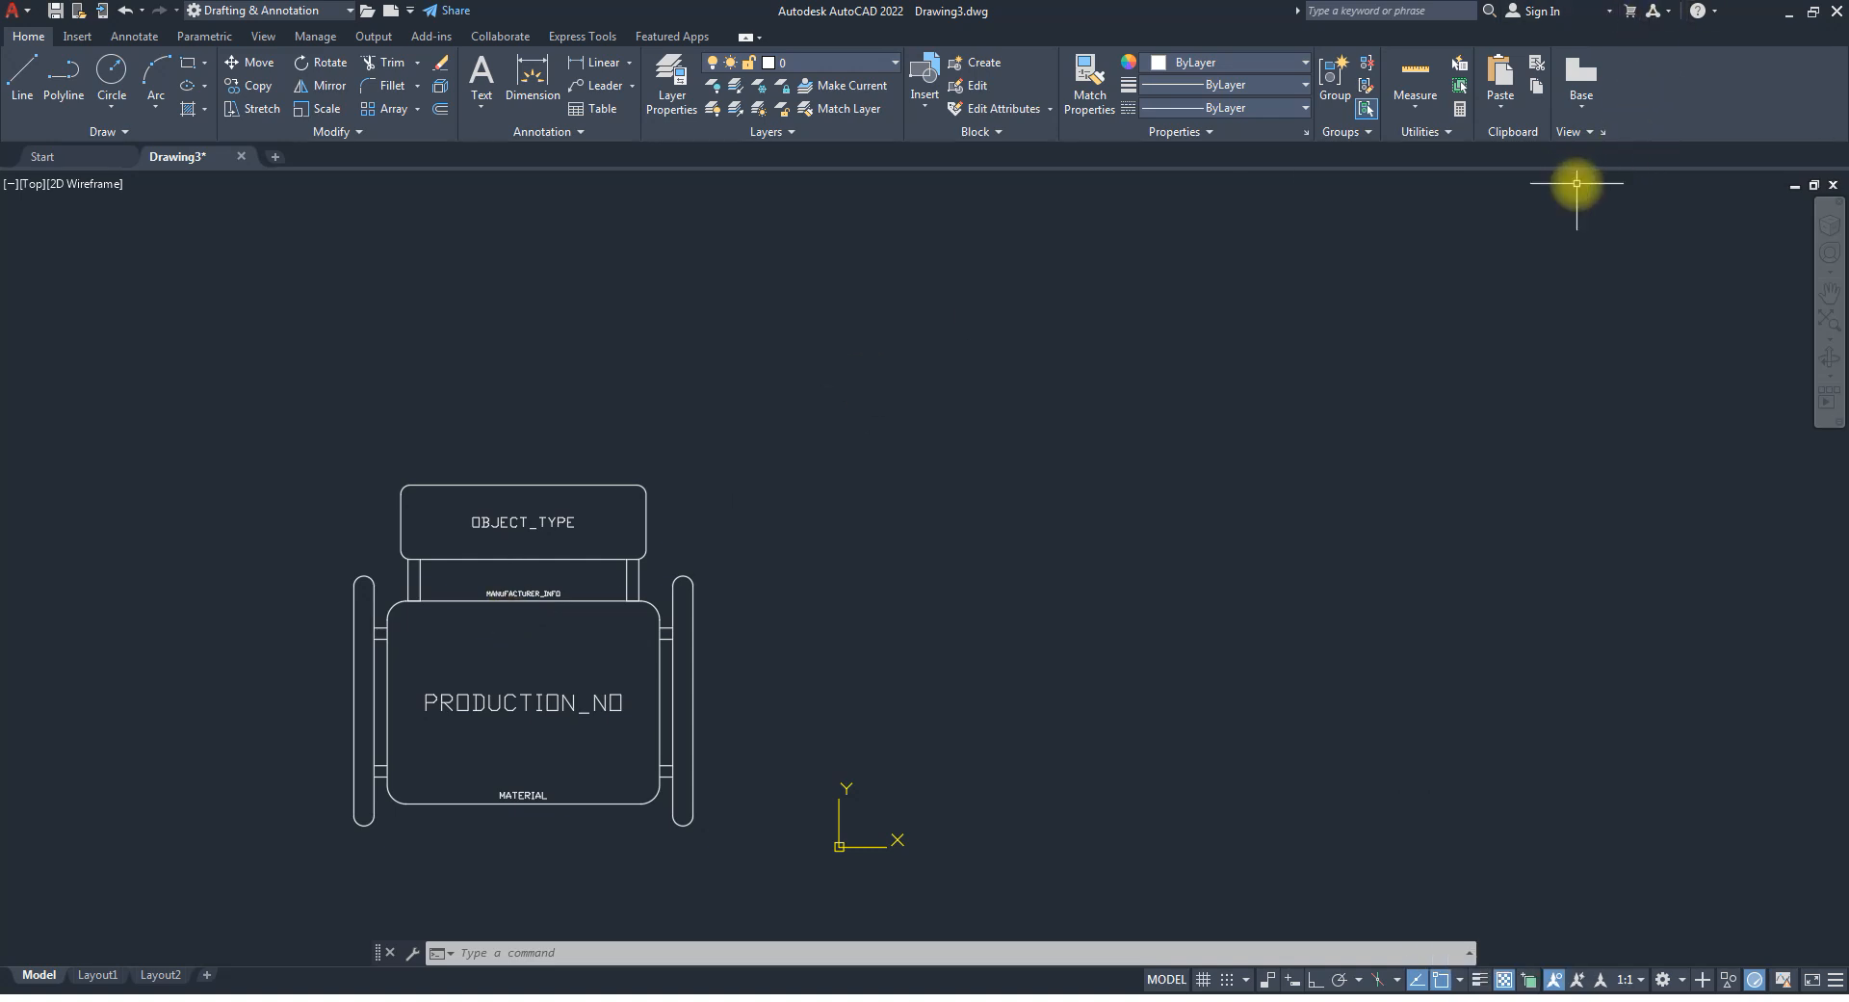
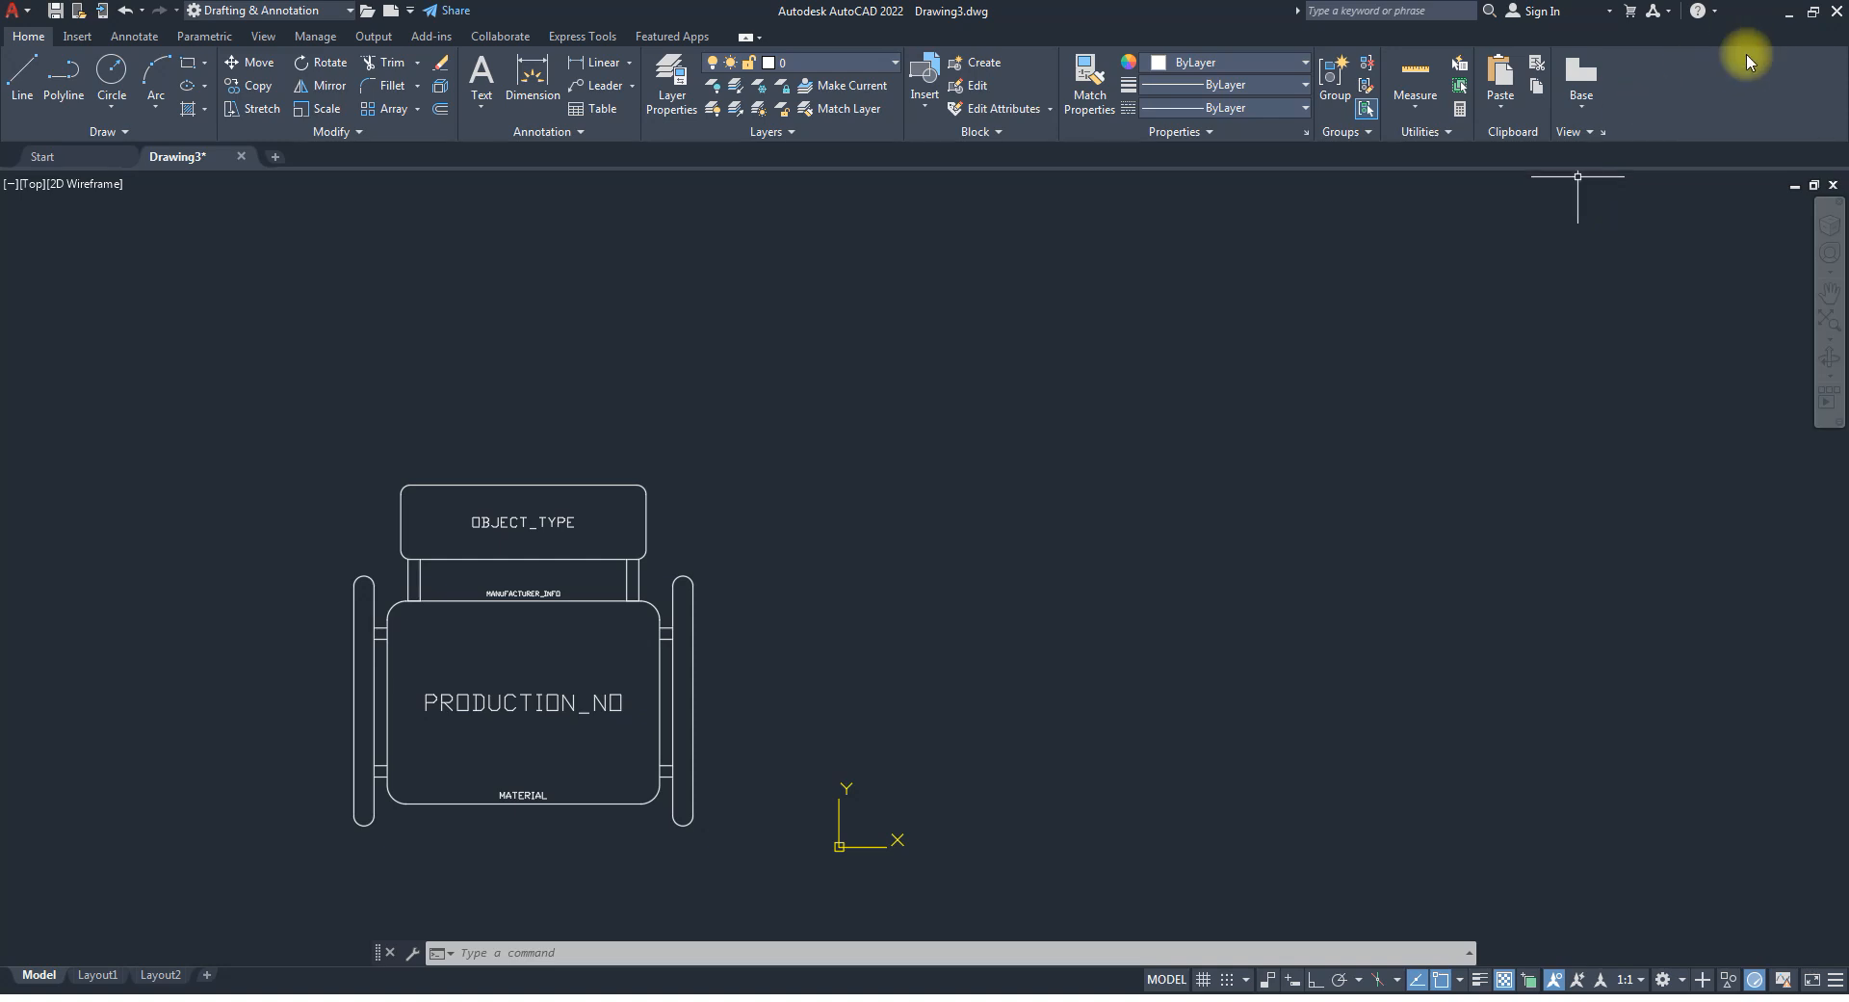
{"action": "left_click", "coordinate": [975, 67]}
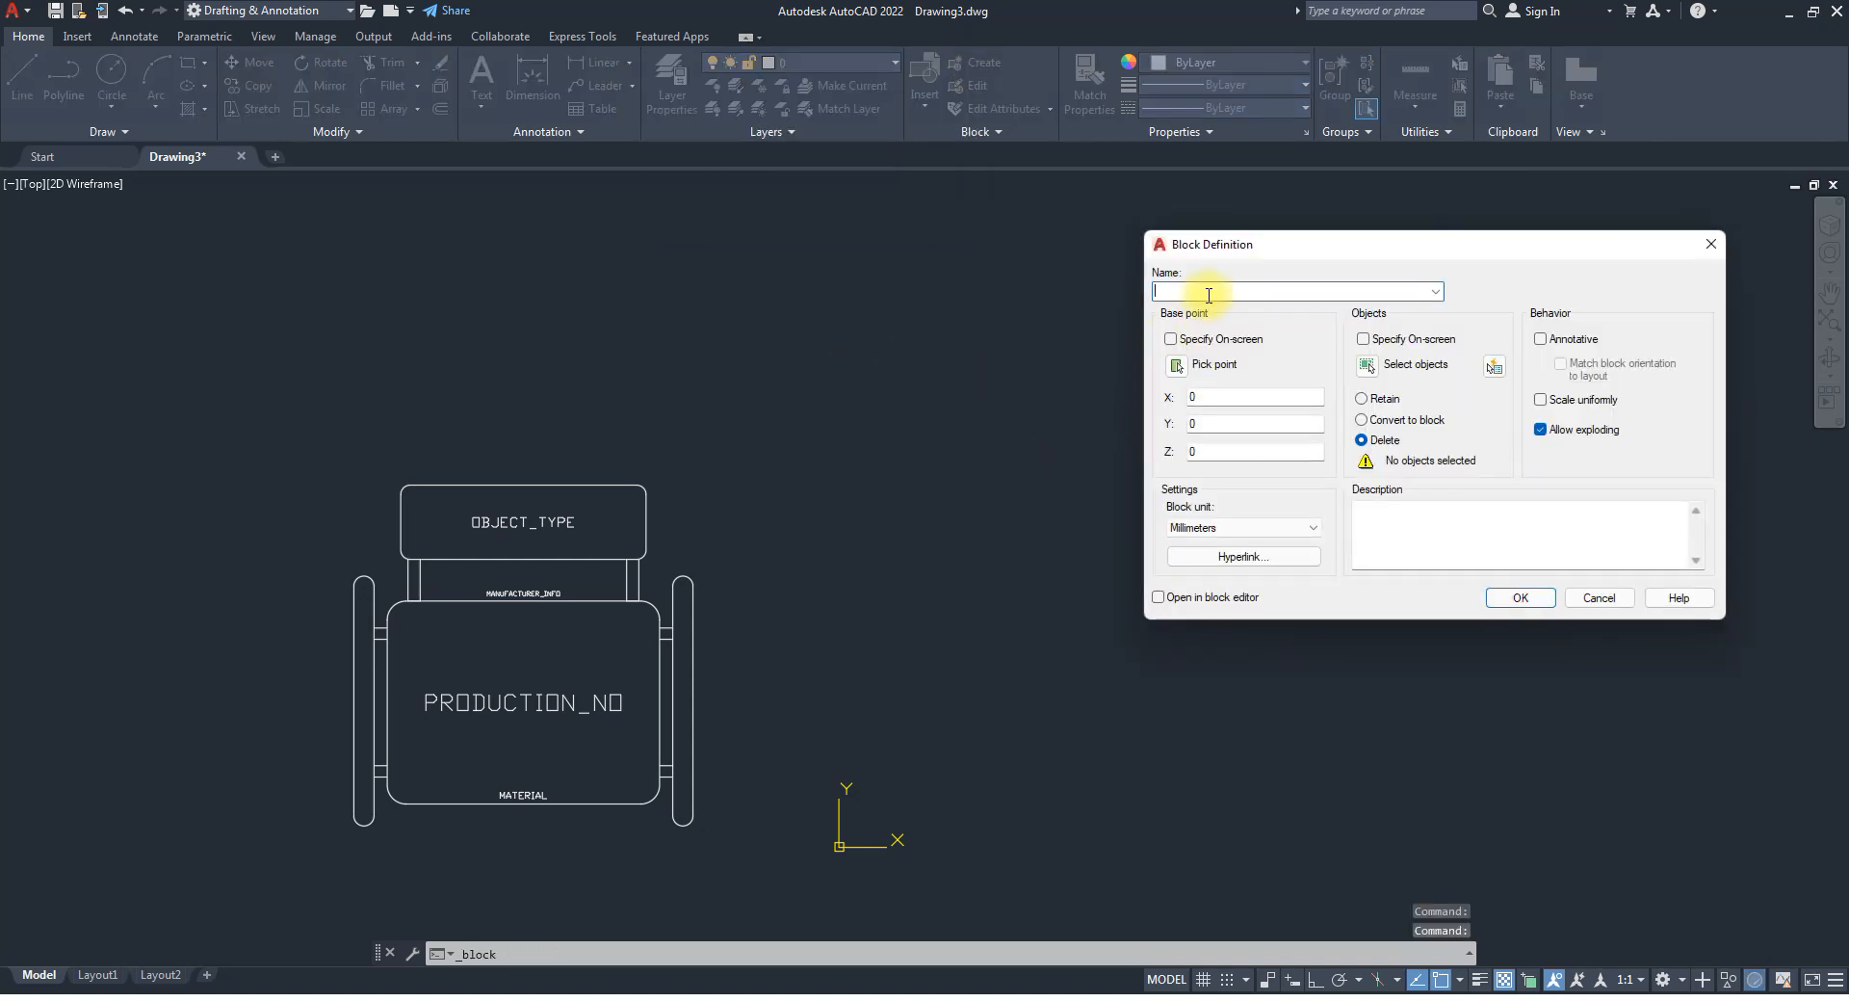
{"action": "type", "text": "Classromm"}
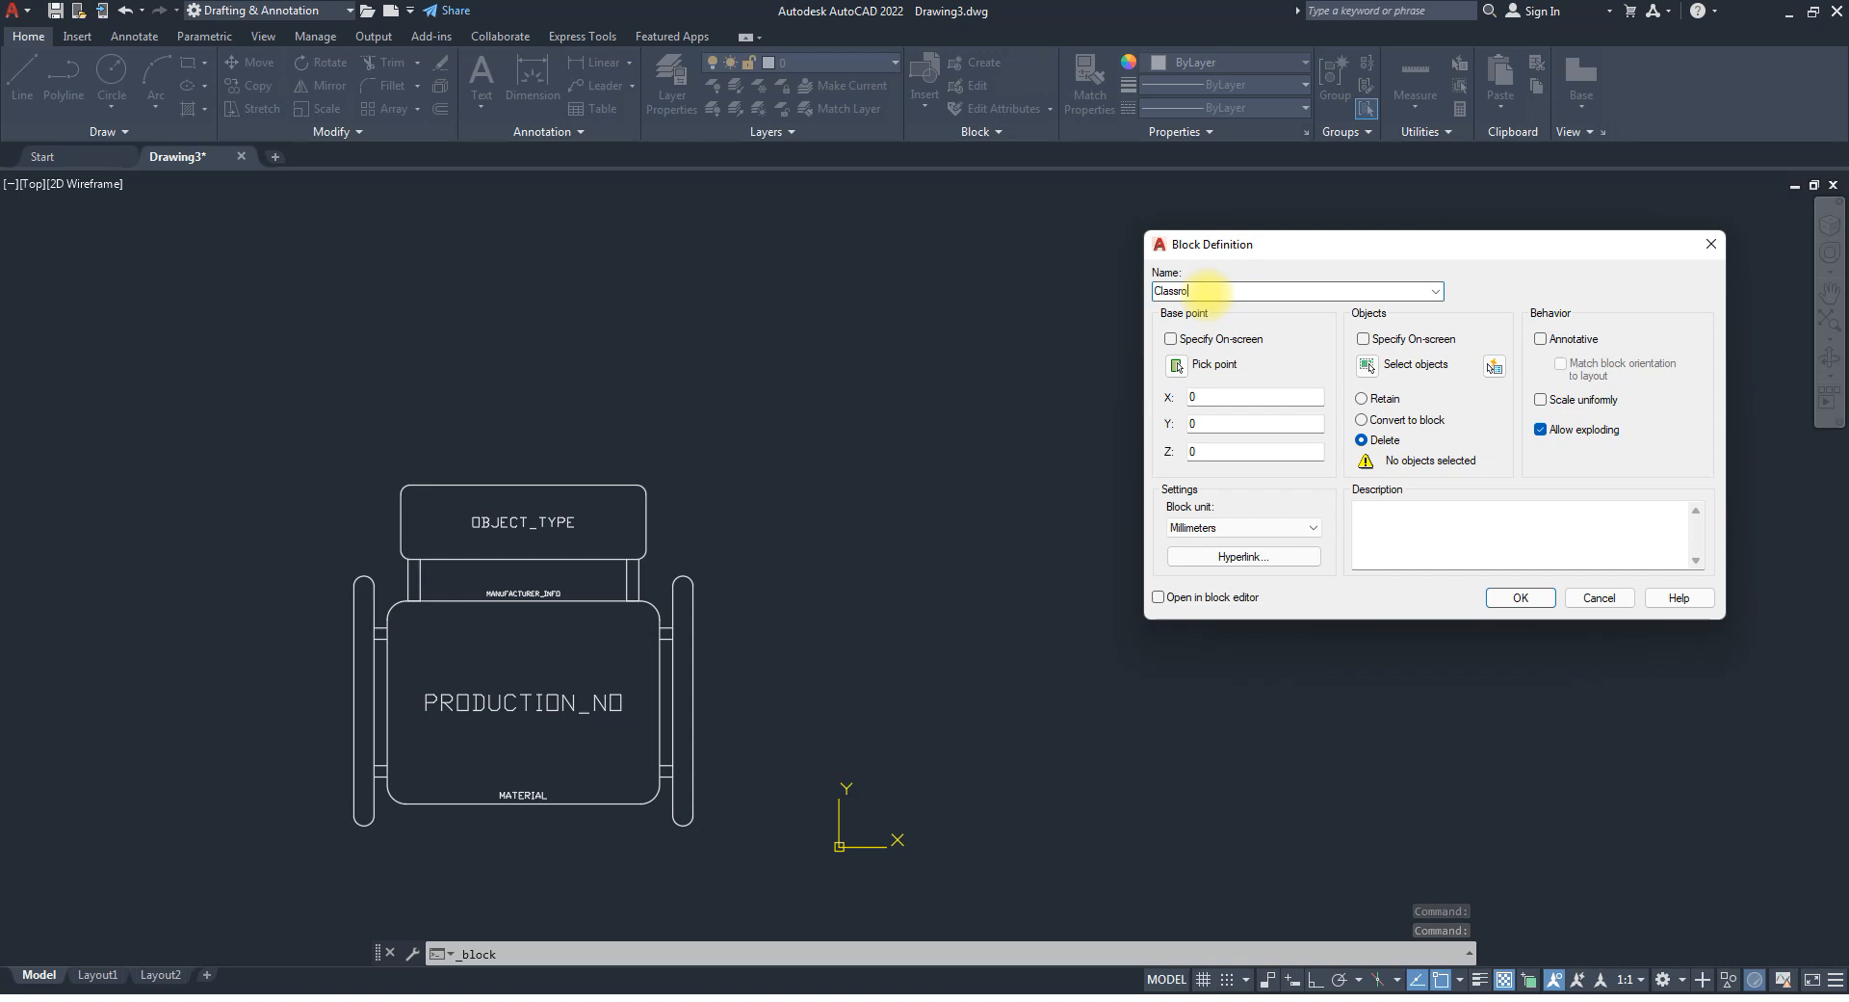
{"action": "key", "text": "BackSpace"}
{"action": "key", "text": "BackSpace"}
{"action": "key", "text": "BackSpace"}
{"action": "type", "text": "oom"}
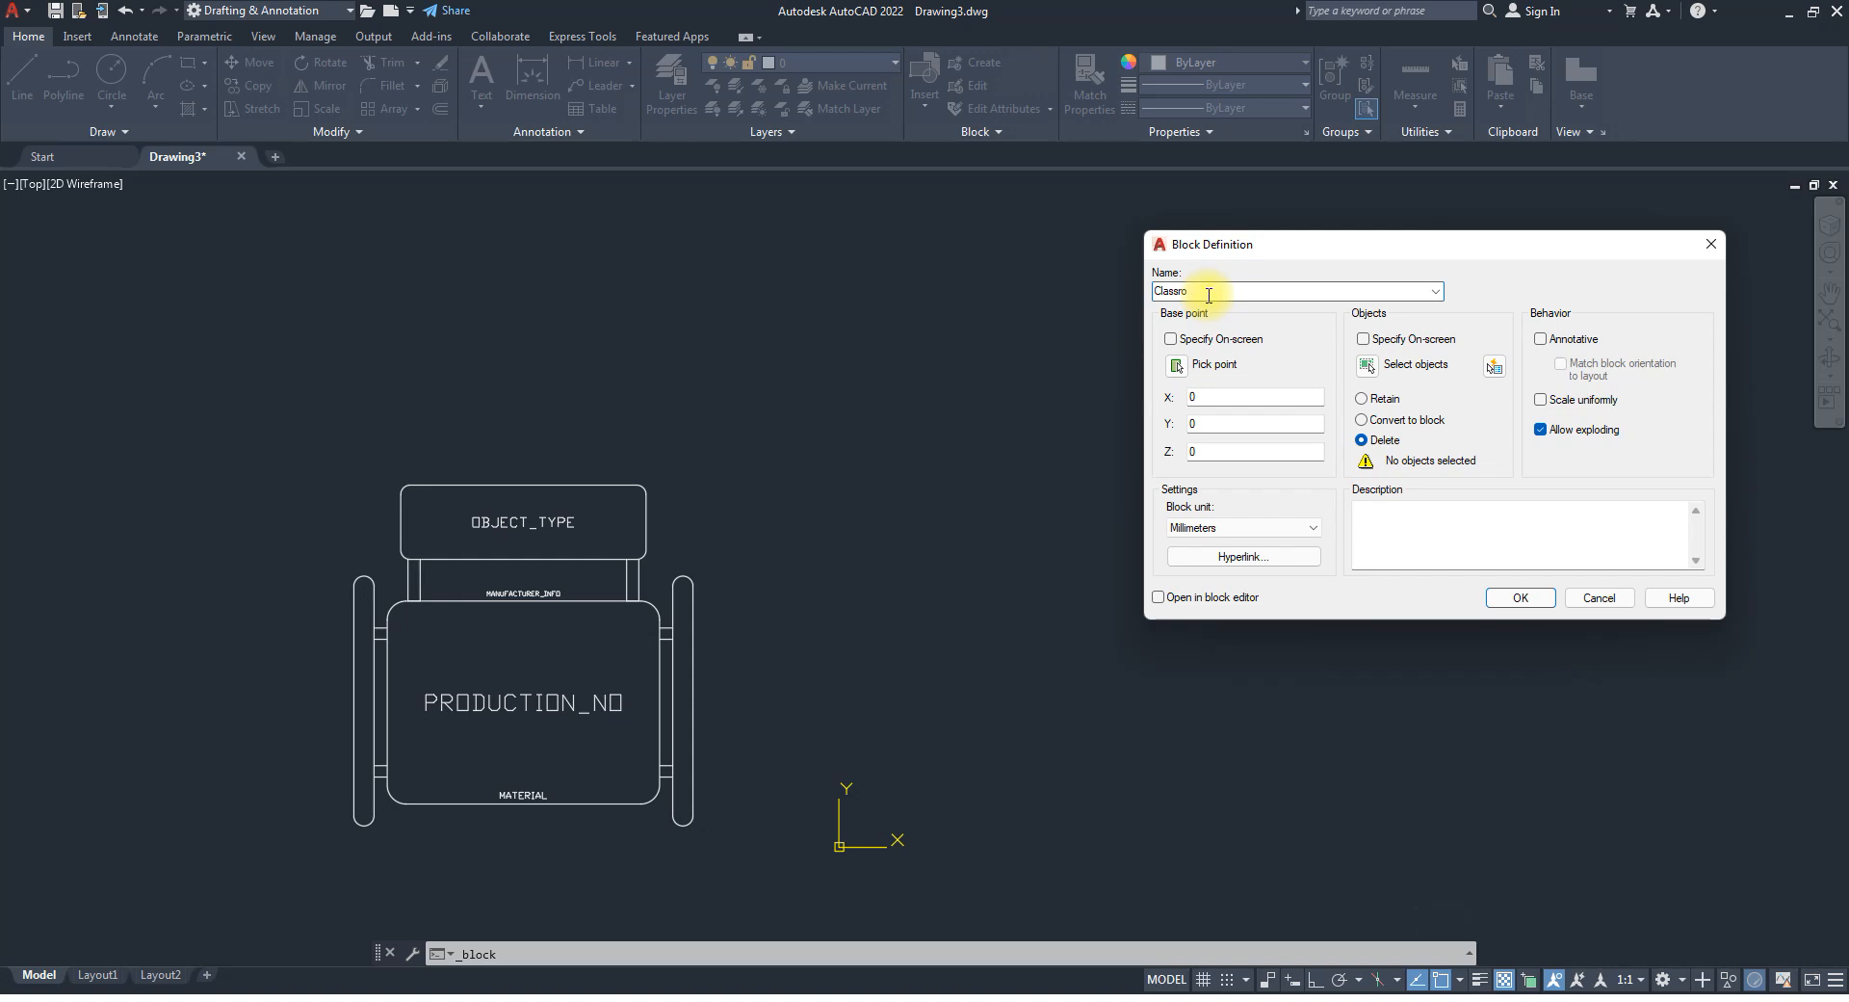
{"action": "type", "text": " Chair 01"}
Set the block's base point at the center of the seat and create the block from the whole chair with its attributes.
{"action": "left_click", "coordinate": [1176, 364]}
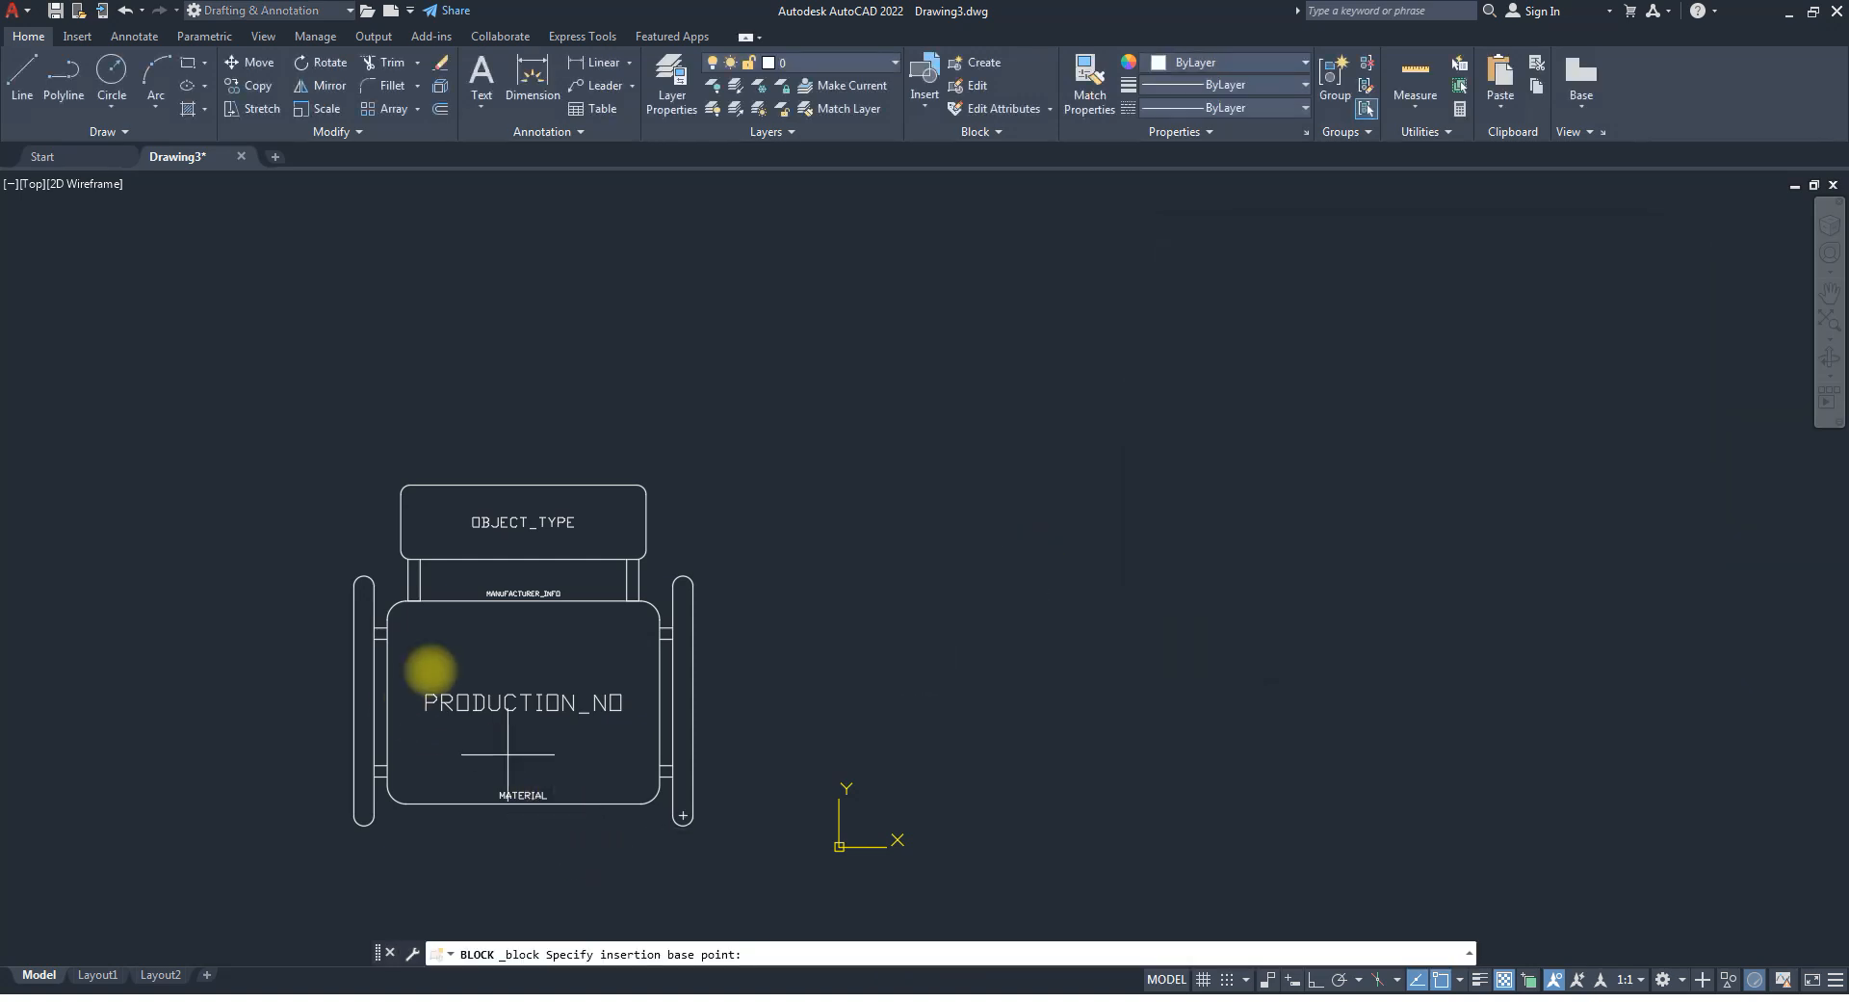
{"action": "left_click", "coordinate": [522, 703]}
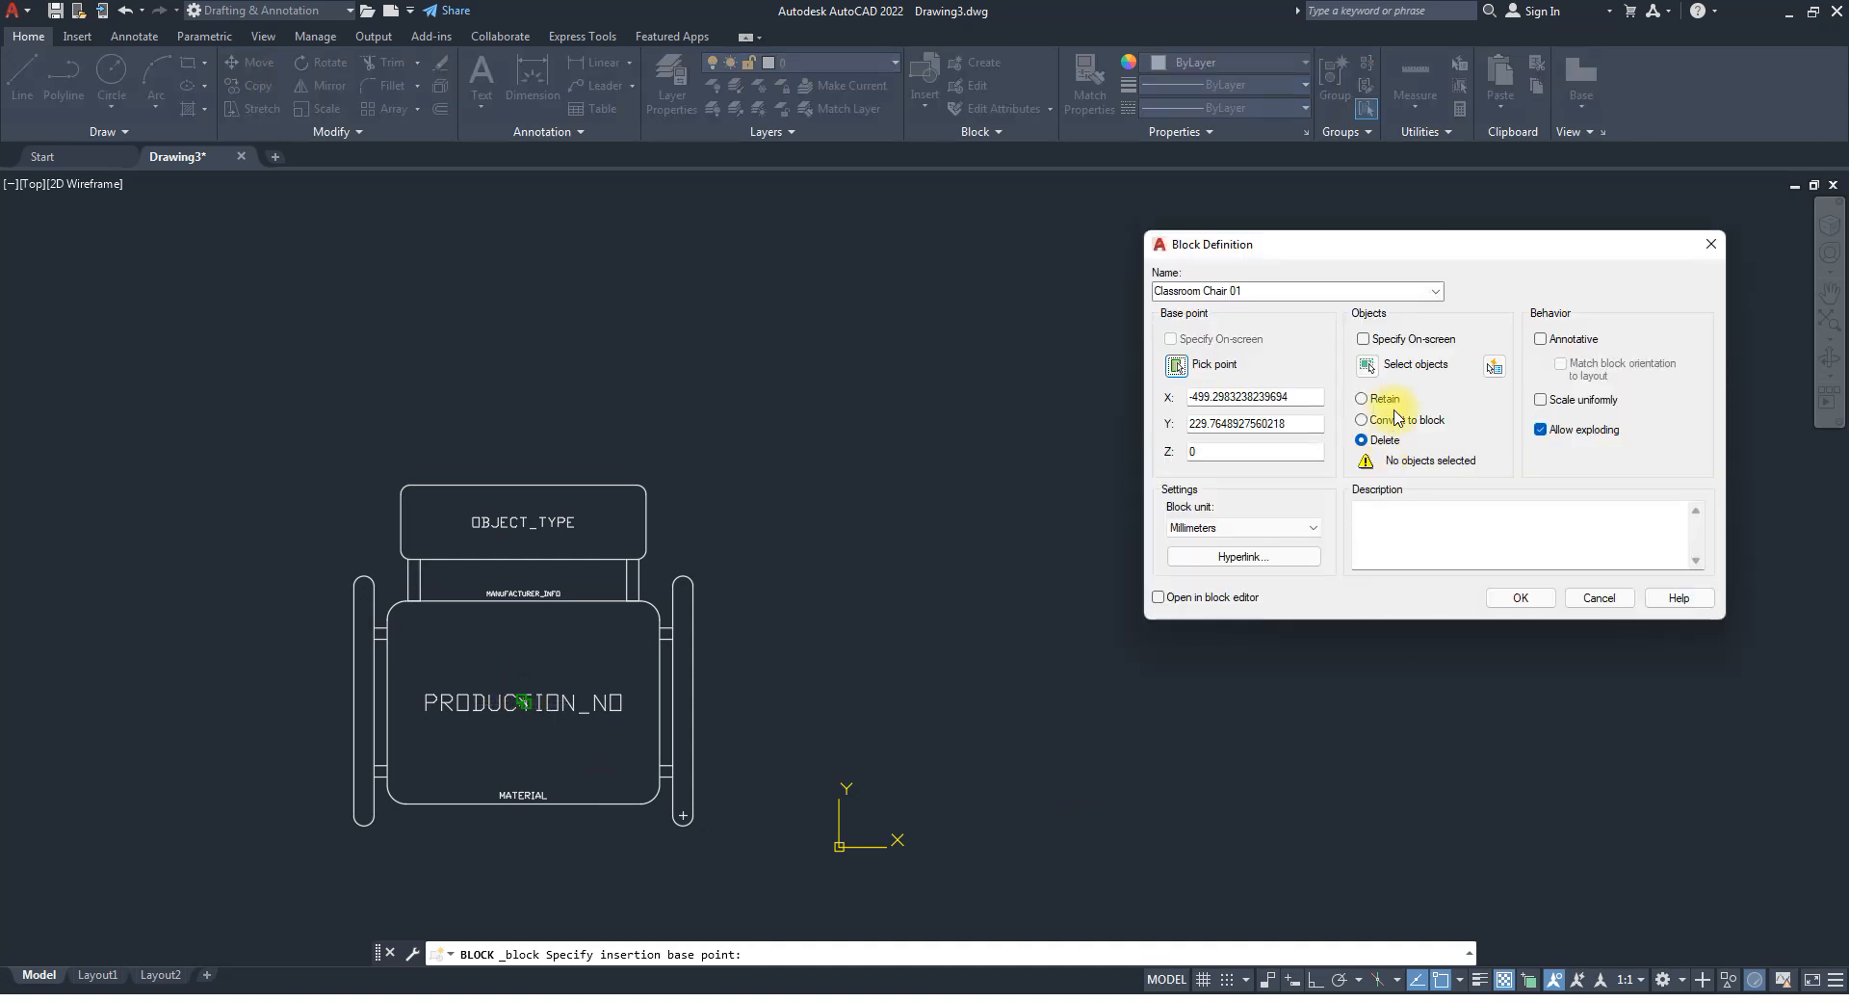
{"action": "left_click", "coordinate": [1370, 369]}
{"action": "left_click", "coordinate": [229, 399]}
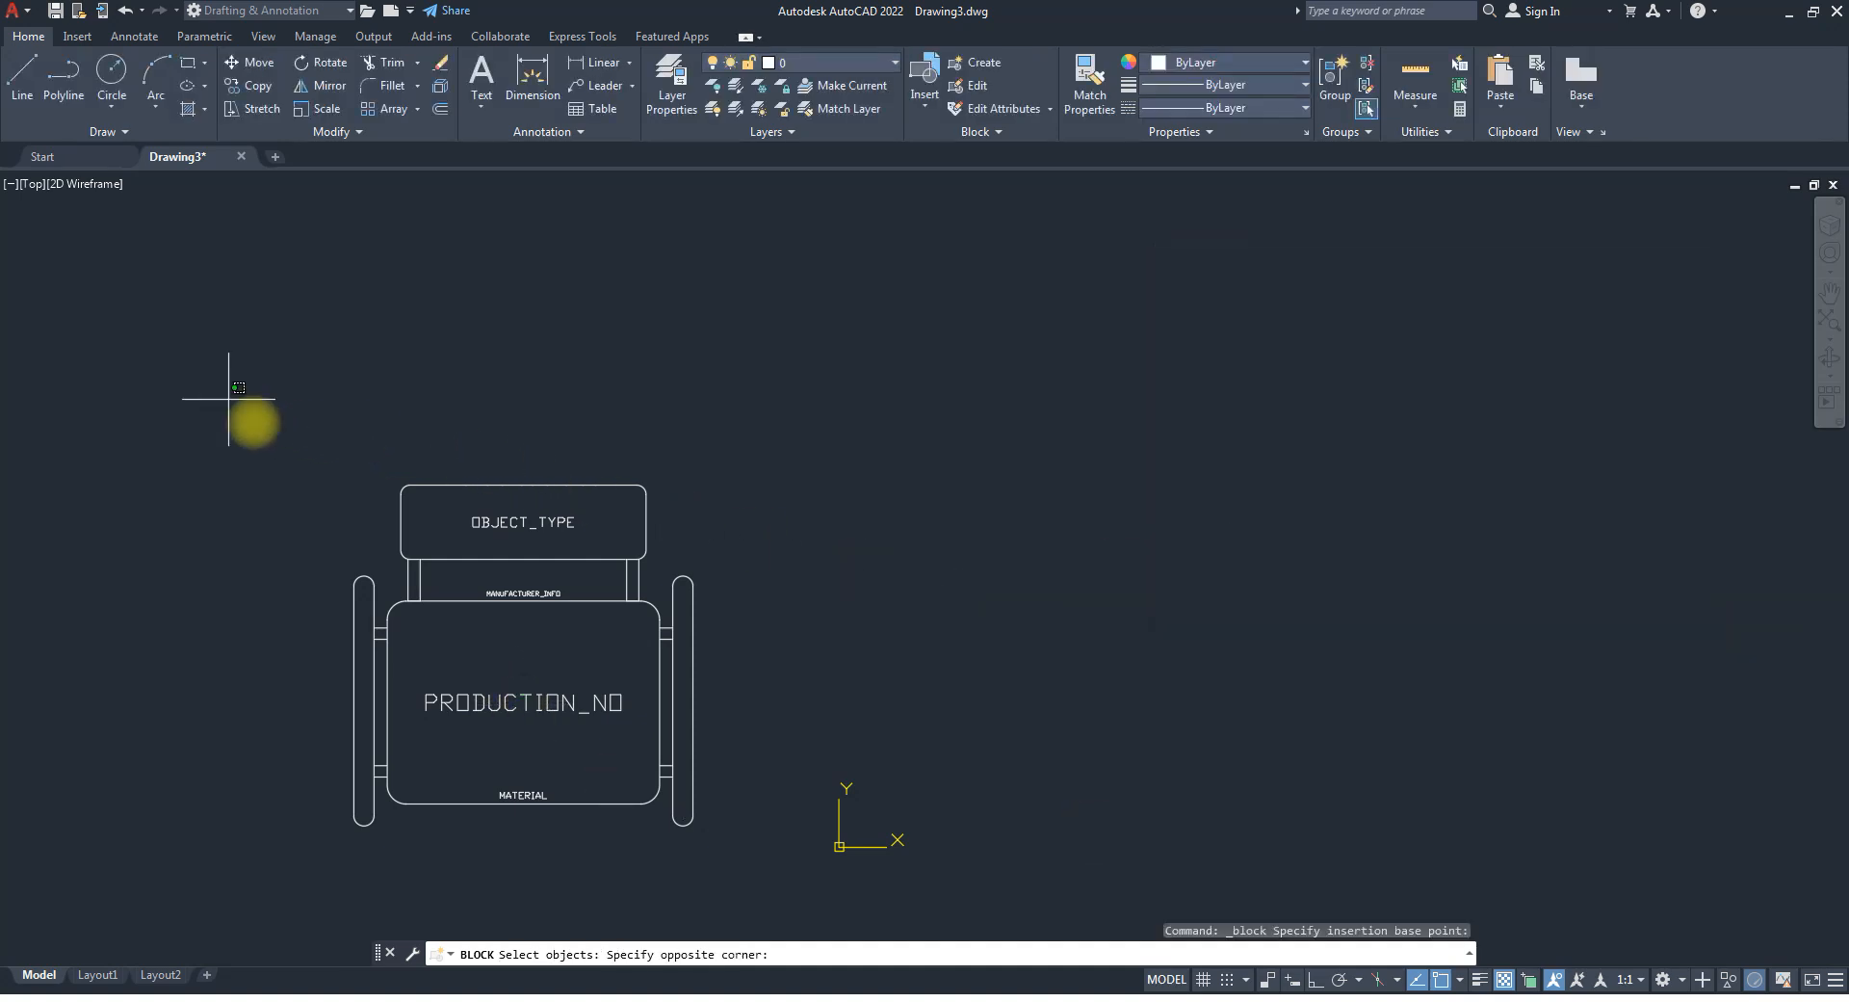
{"action": "left_click", "coordinate": [726, 879]}
{"action": "key", "text": "Return"}
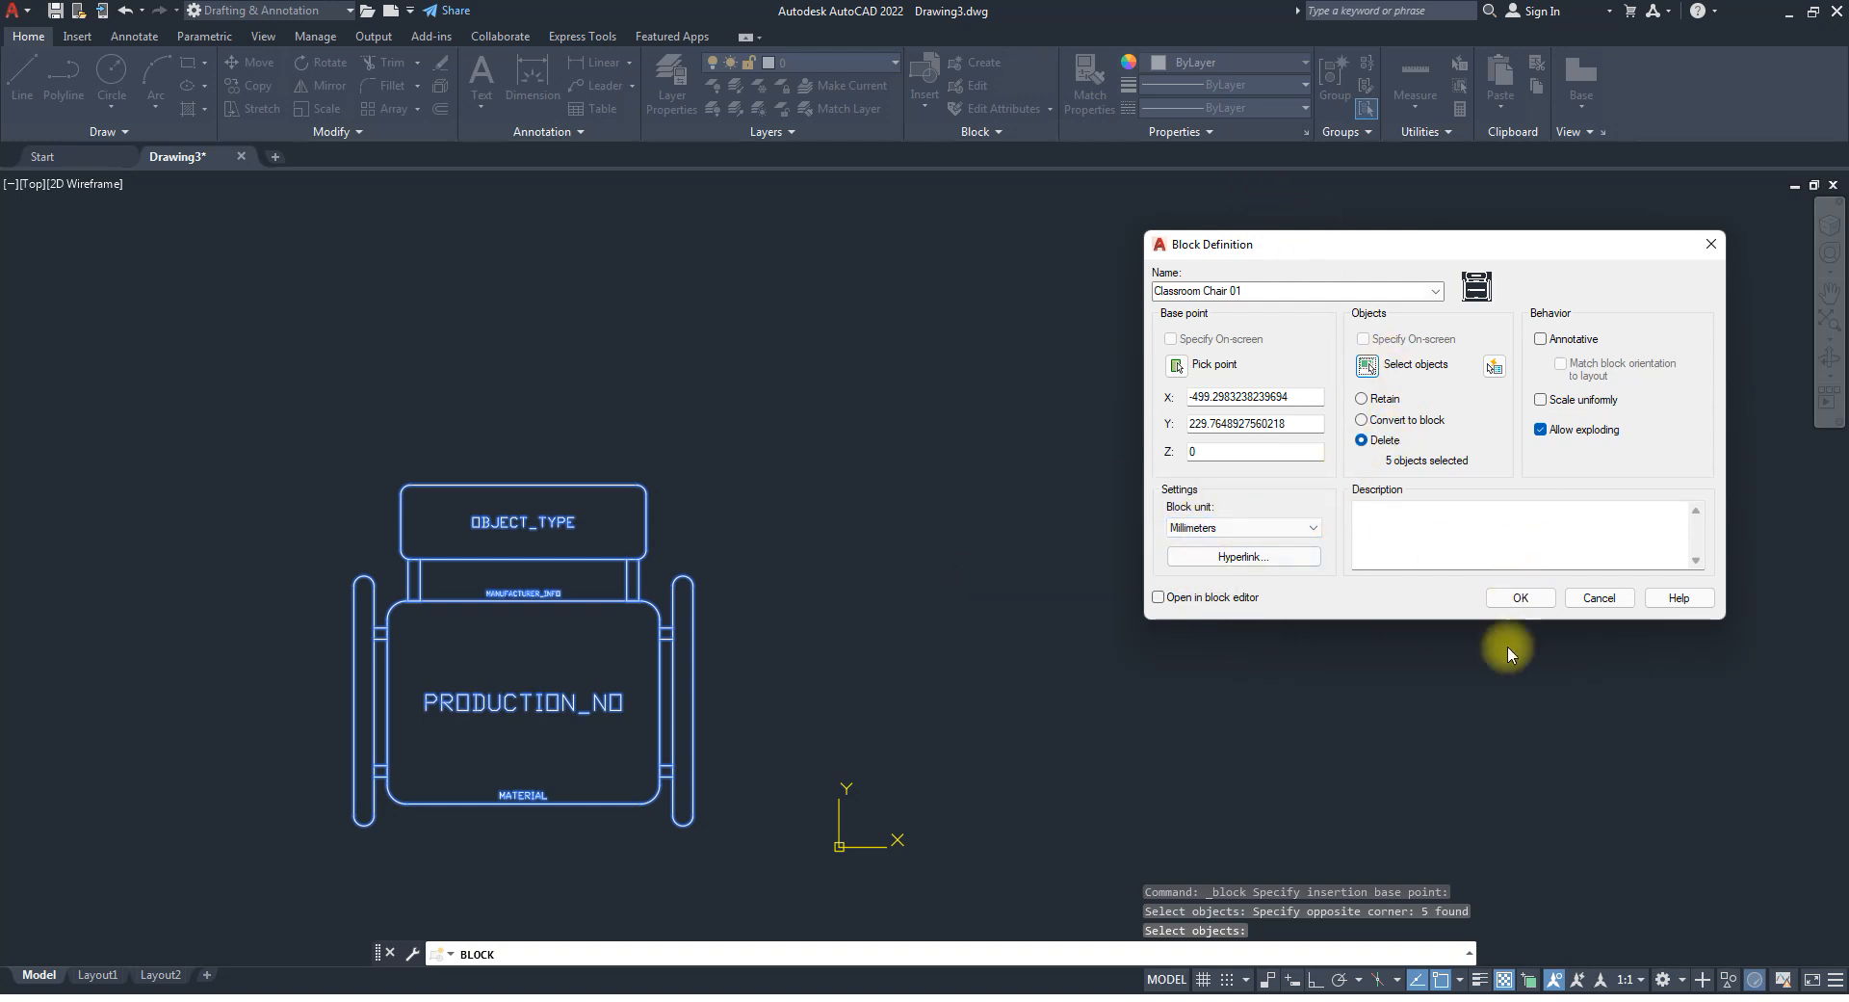
{"action": "left_click", "coordinate": [1519, 598]}
Insert the attribute-free block "Classromm chair 01" in the empty area well to the left of the table.
{"action": "scroll", "coordinate": [840, 545], "scroll_direction": "down", "scroll_amount": 4}
{"action": "scroll", "coordinate": [823, 568], "scroll_direction": "down", "scroll_amount": 3}
{"action": "scroll", "coordinate": [812, 600], "scroll_direction": "up", "scroll_amount": 2}
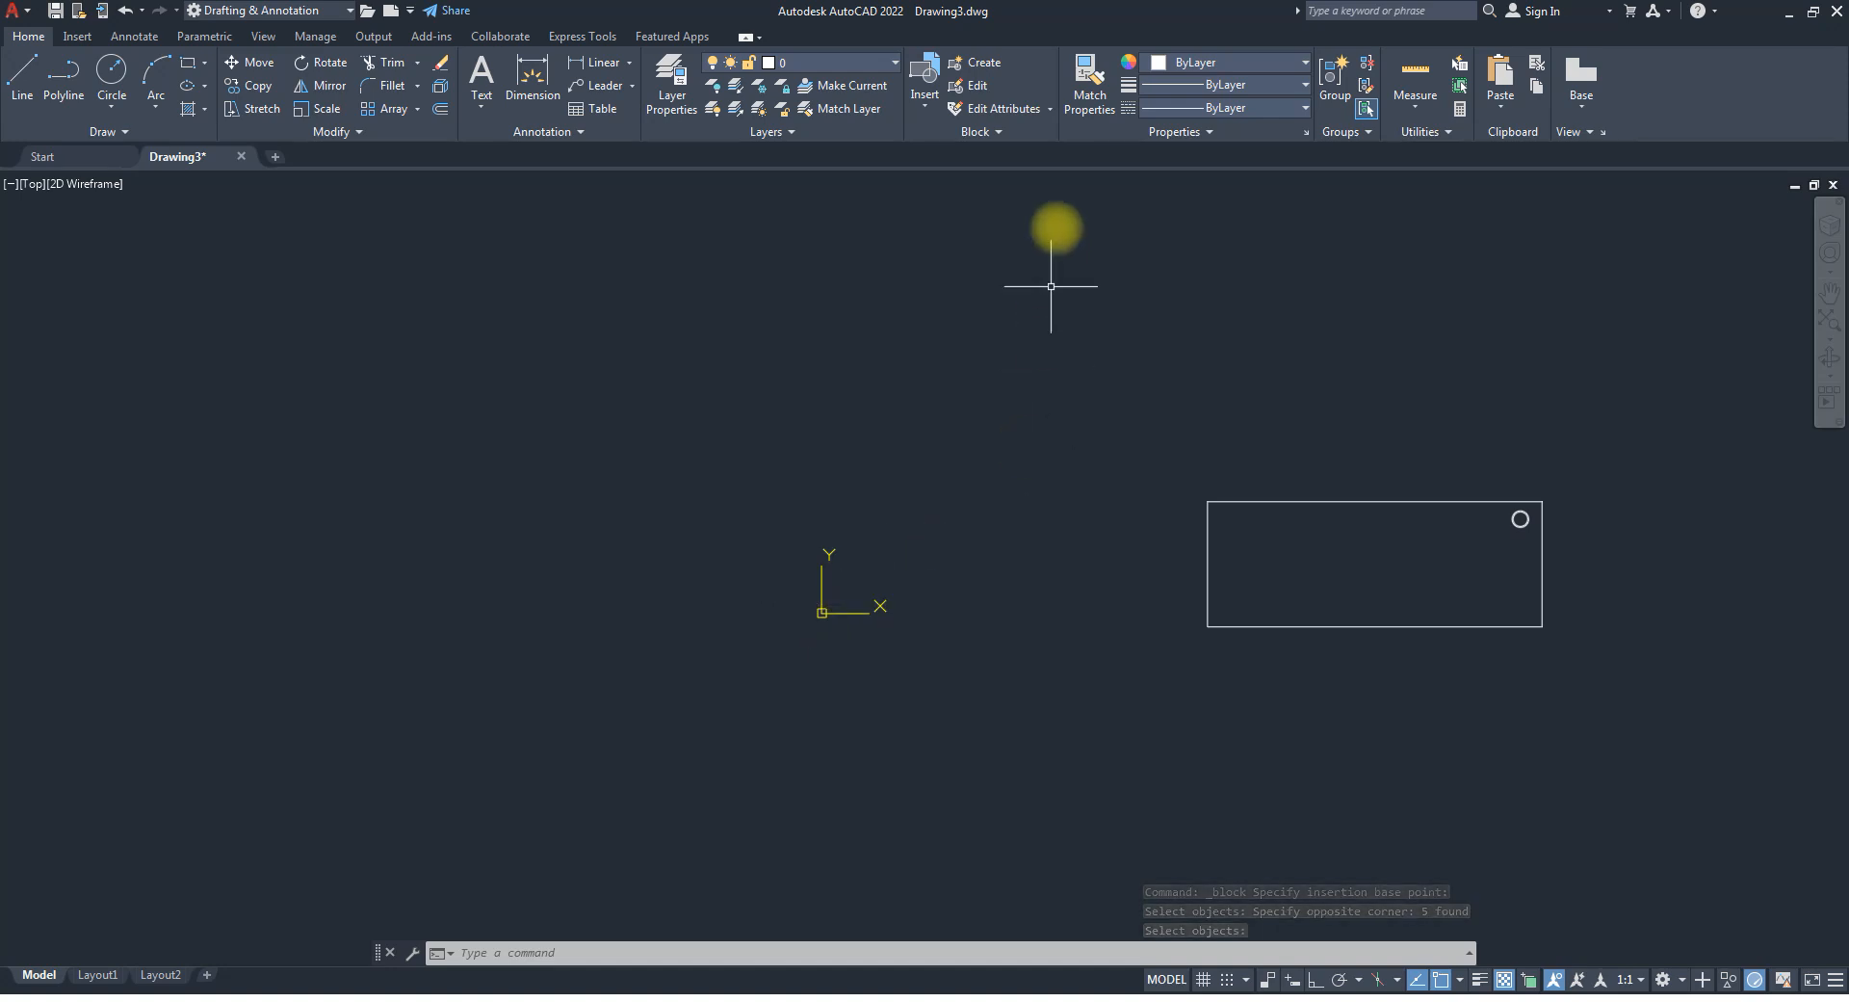
{"action": "left_click", "coordinate": [923, 94]}
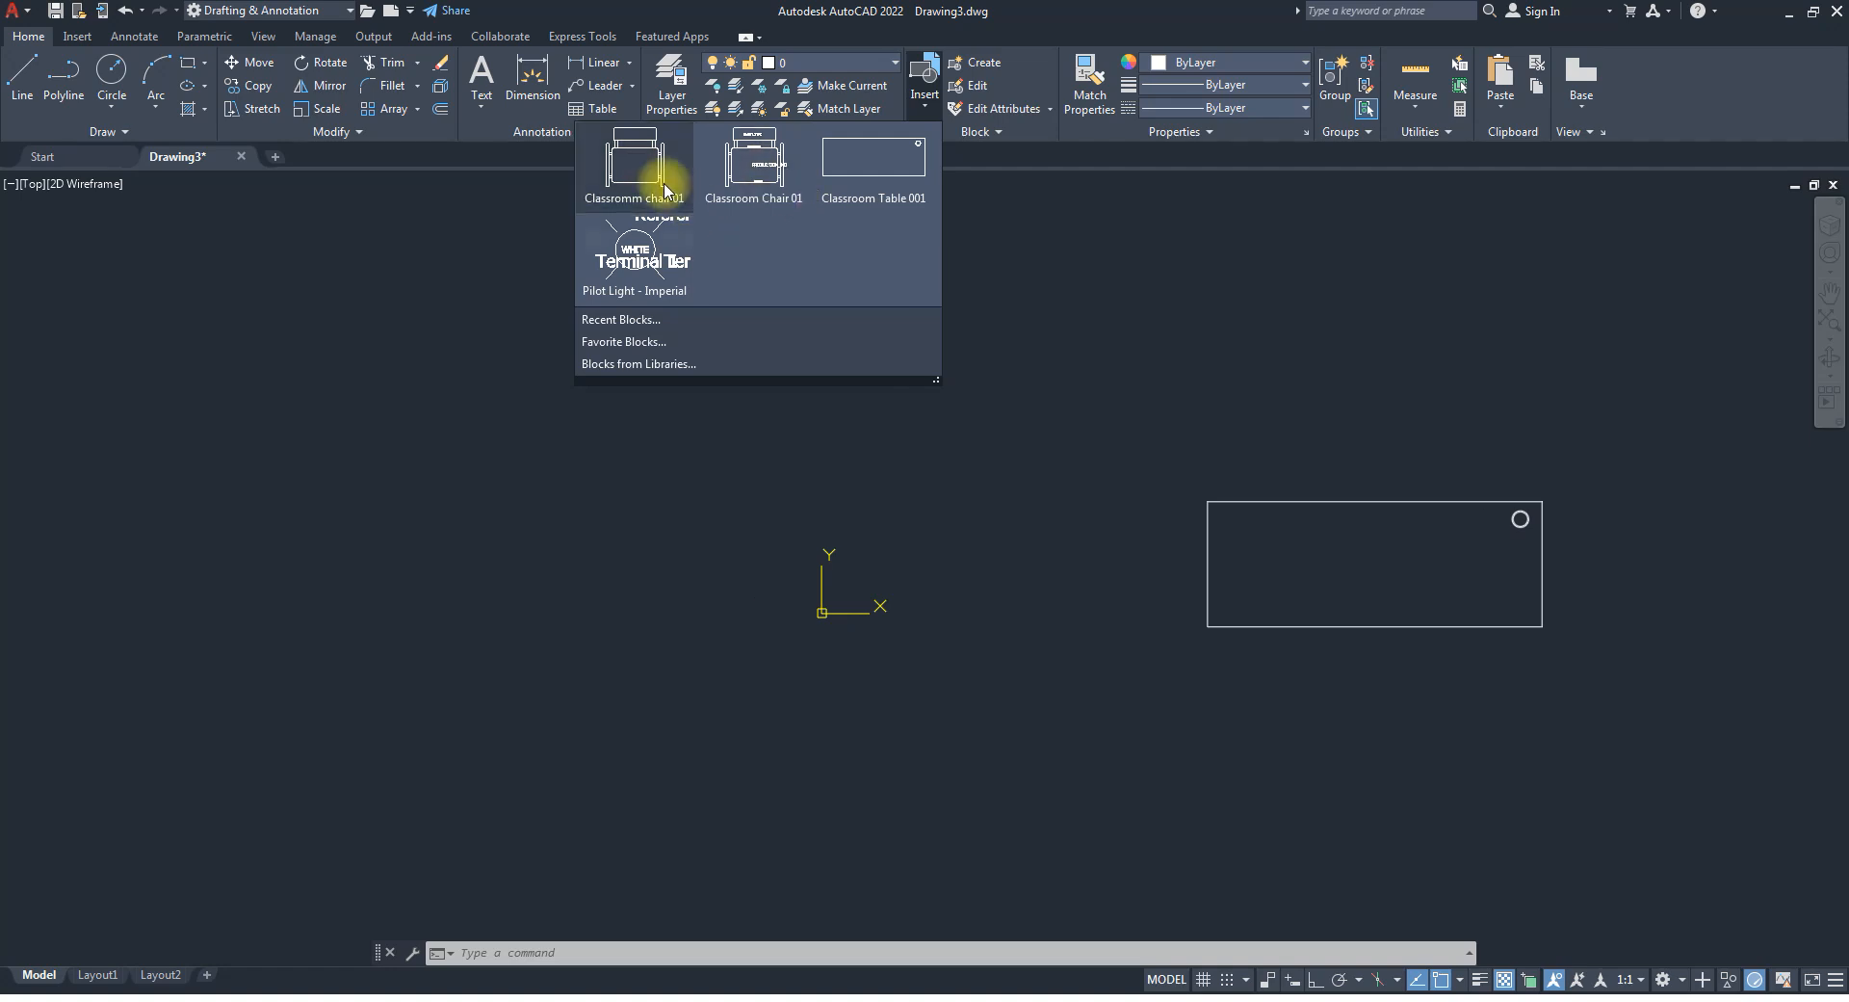
{"action": "left_click", "coordinate": [638, 163]}
{"action": "left_click", "coordinate": [439, 501]}
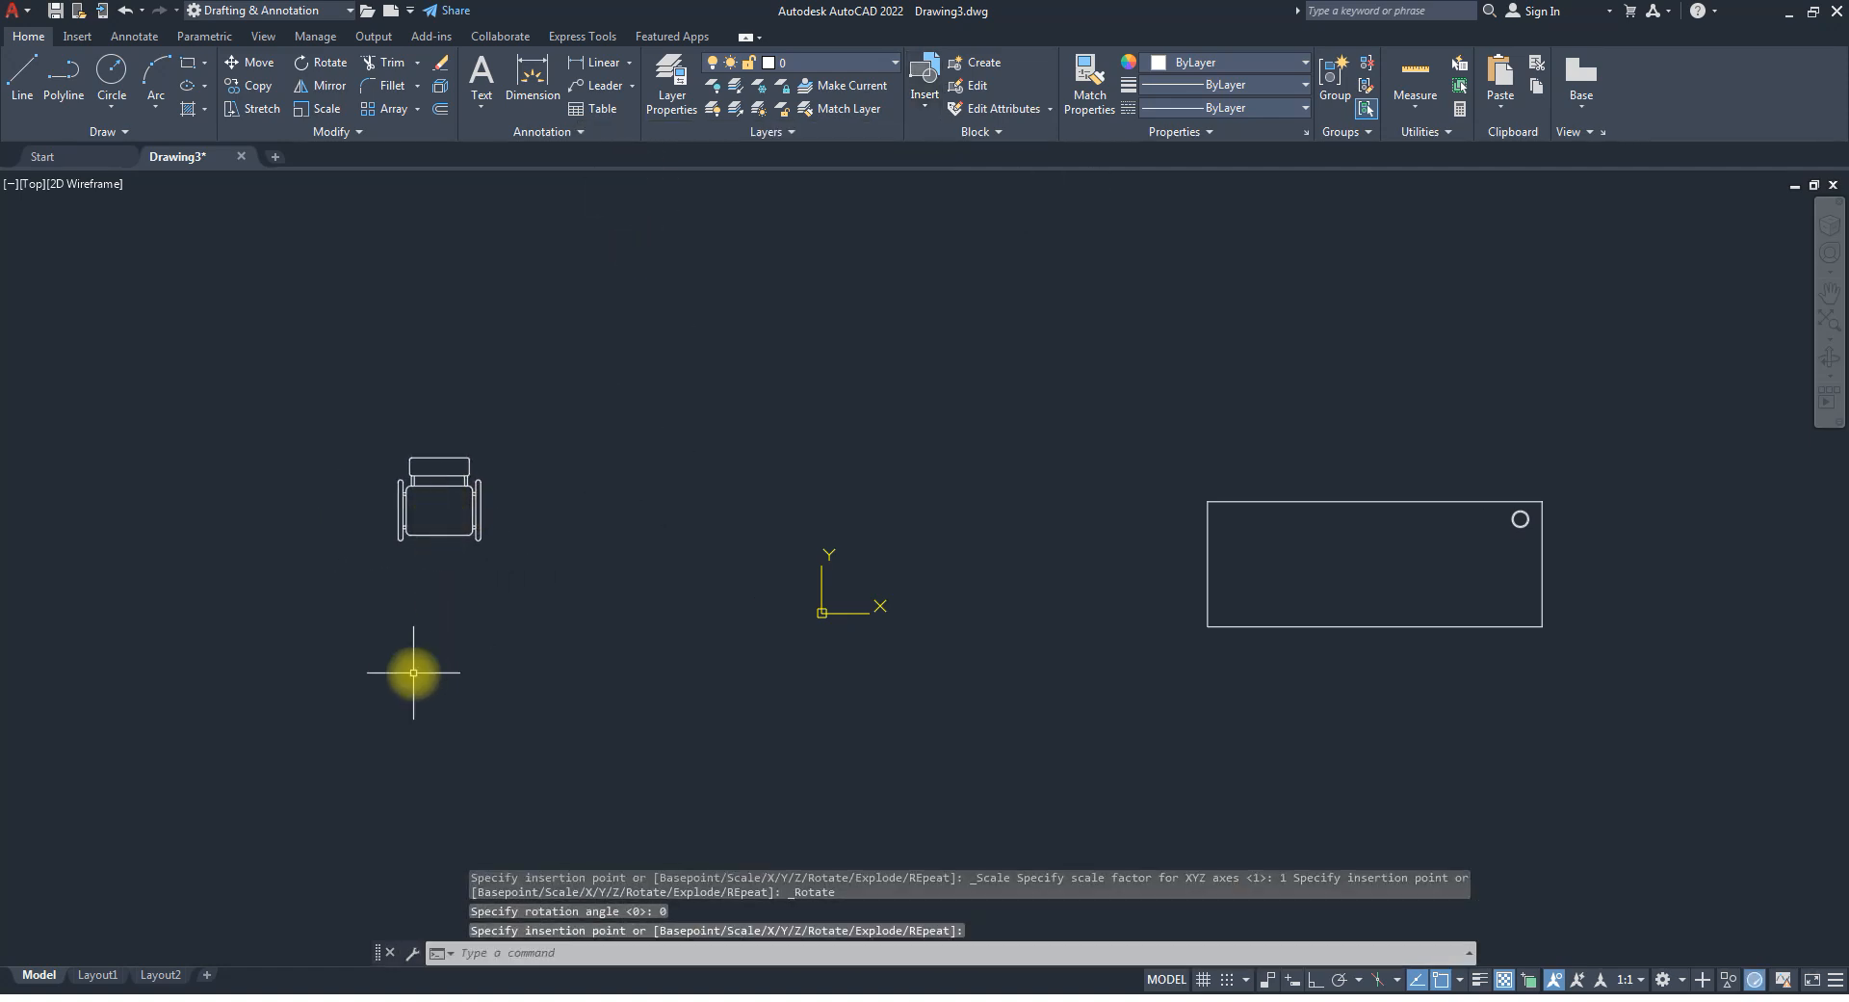
Insert the block "Classroom Chair 01" just to the right of the plain chair.
{"action": "left_click", "coordinate": [924, 104]}
{"action": "left_click", "coordinate": [754, 162]}
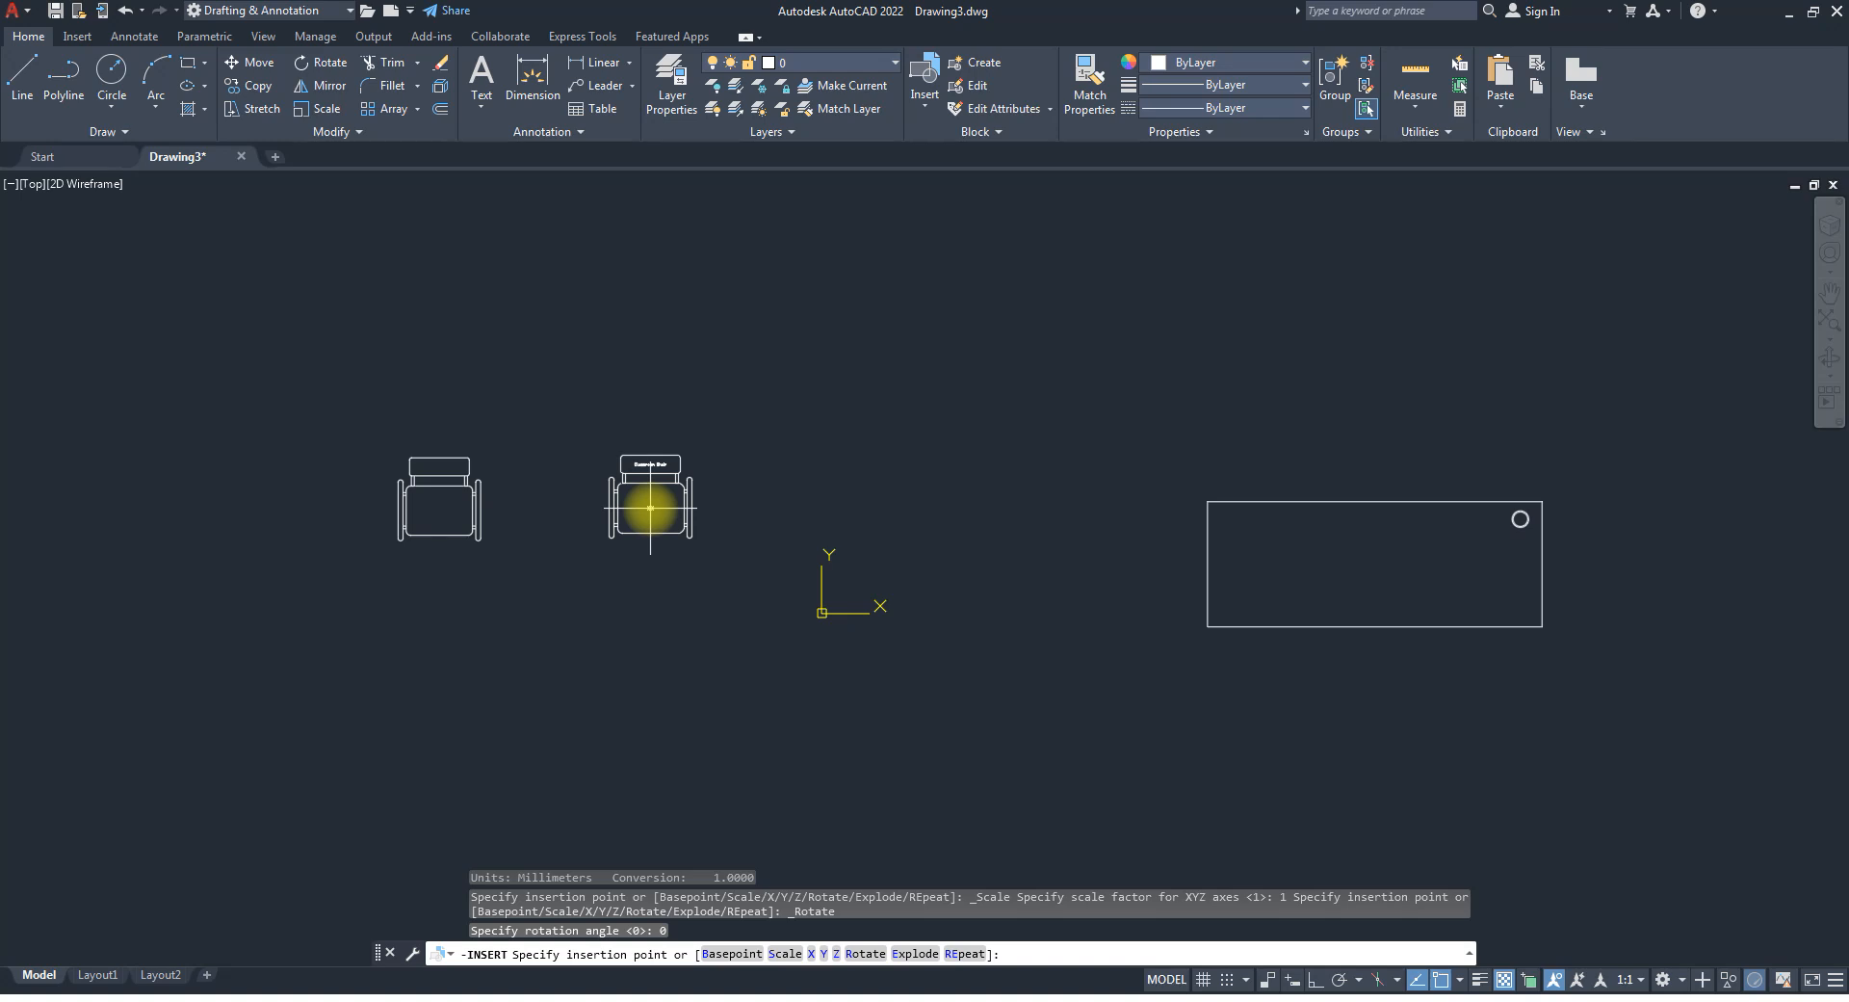
{"action": "left_click", "coordinate": [651, 505]}
{"action": "left_click_drag", "start_coordinate": [500, 216], "coordinate": [1002, 229]}
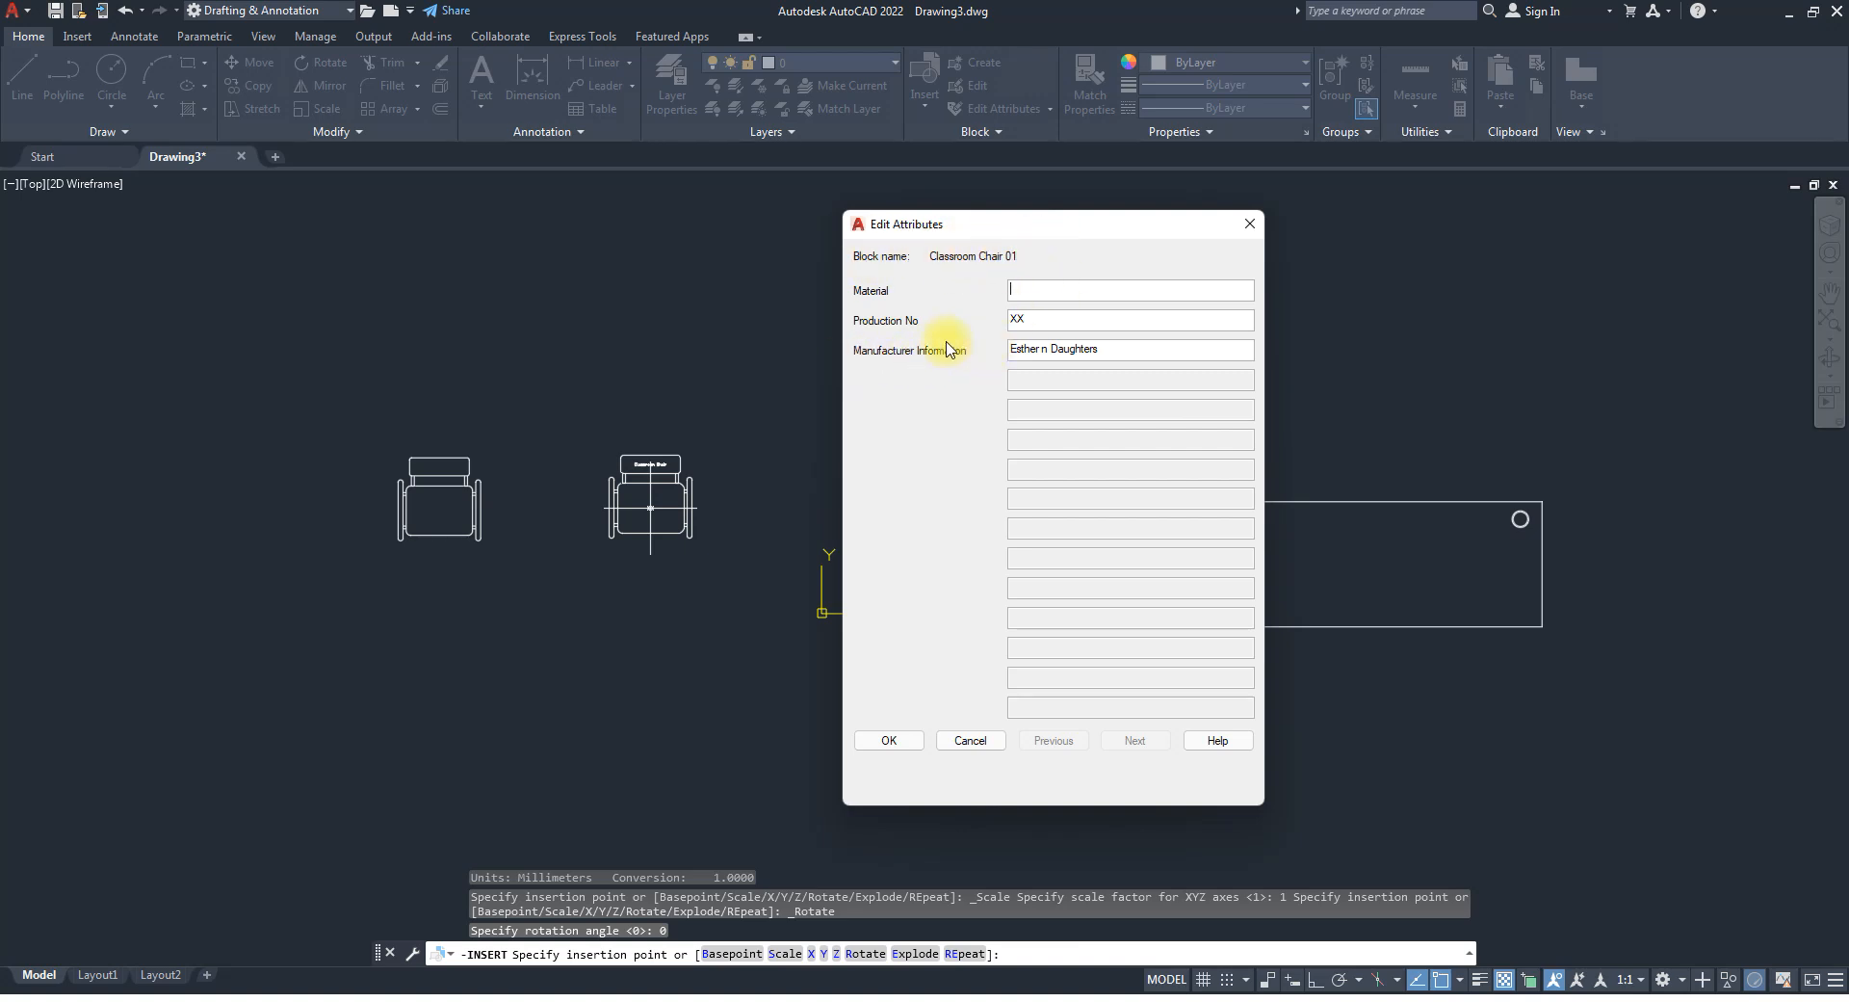
Set the inserted chair's Material to Mahogany, Production No to 01 and Manufacturer Information to Bedmate.
{"action": "left_click_drag", "start_coordinate": [1103, 350], "coordinate": [949, 350]}
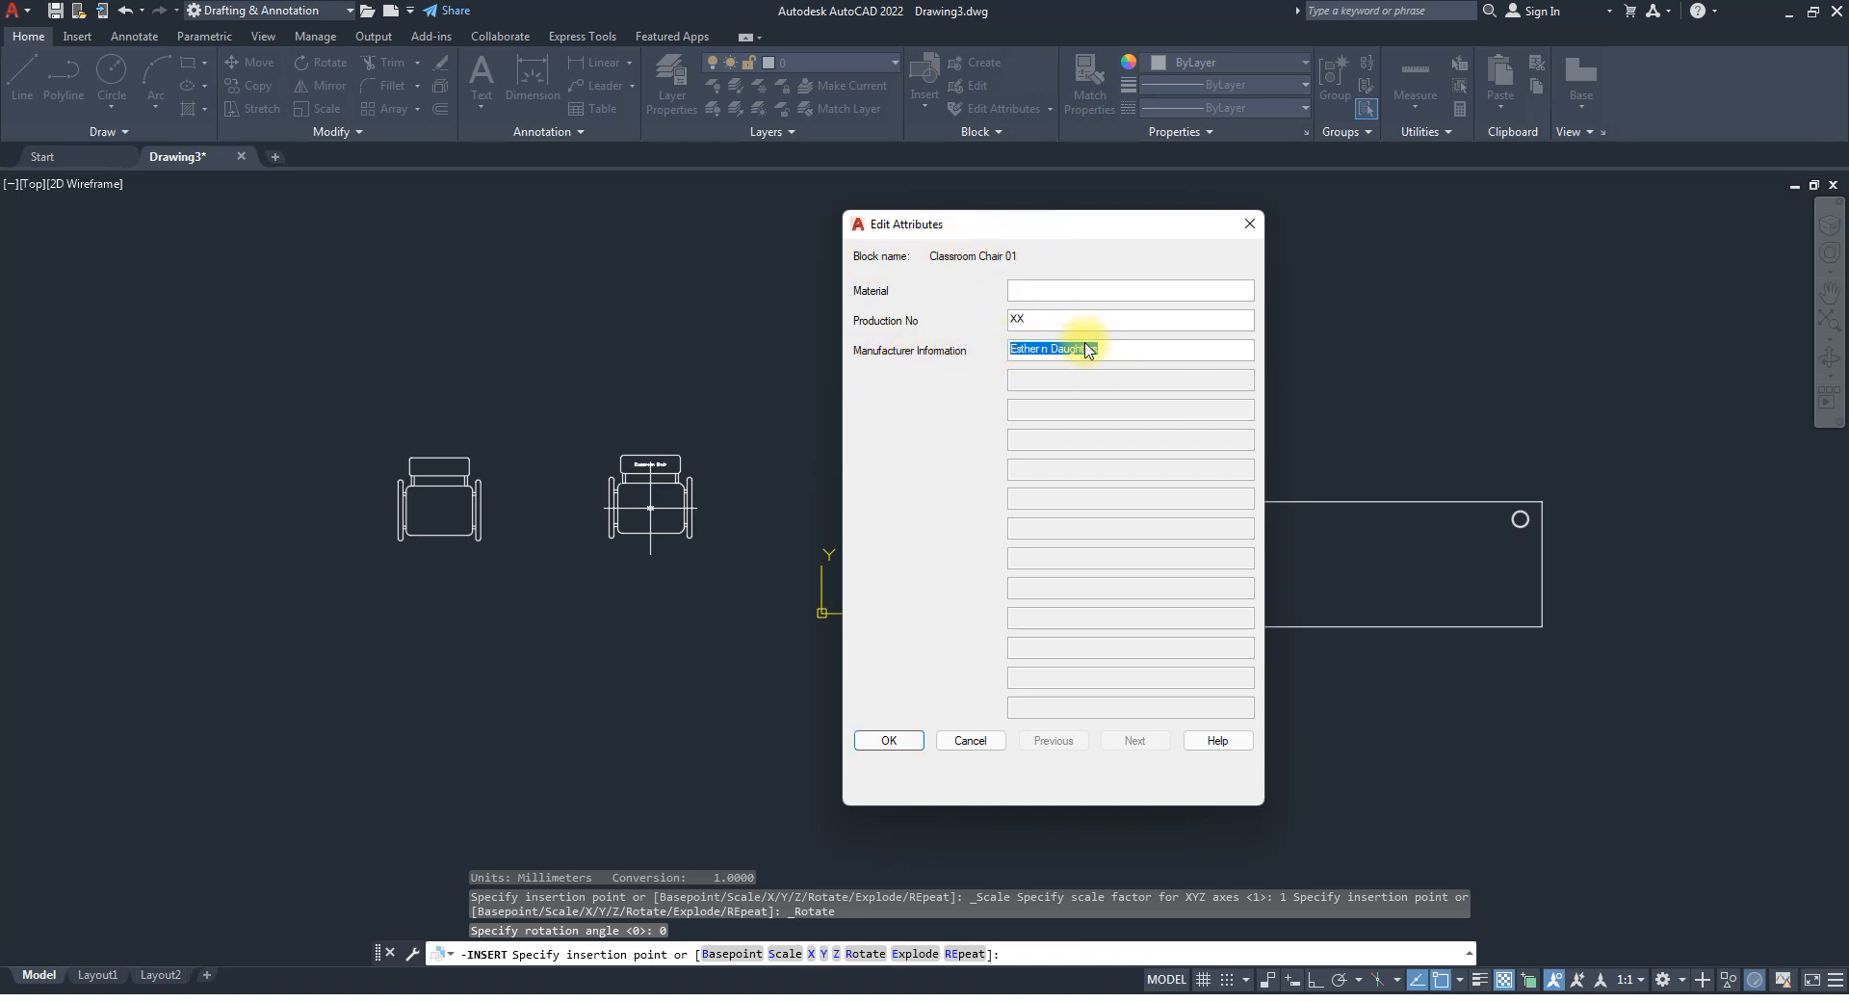
{"action": "left_click", "coordinate": [1036, 290]}
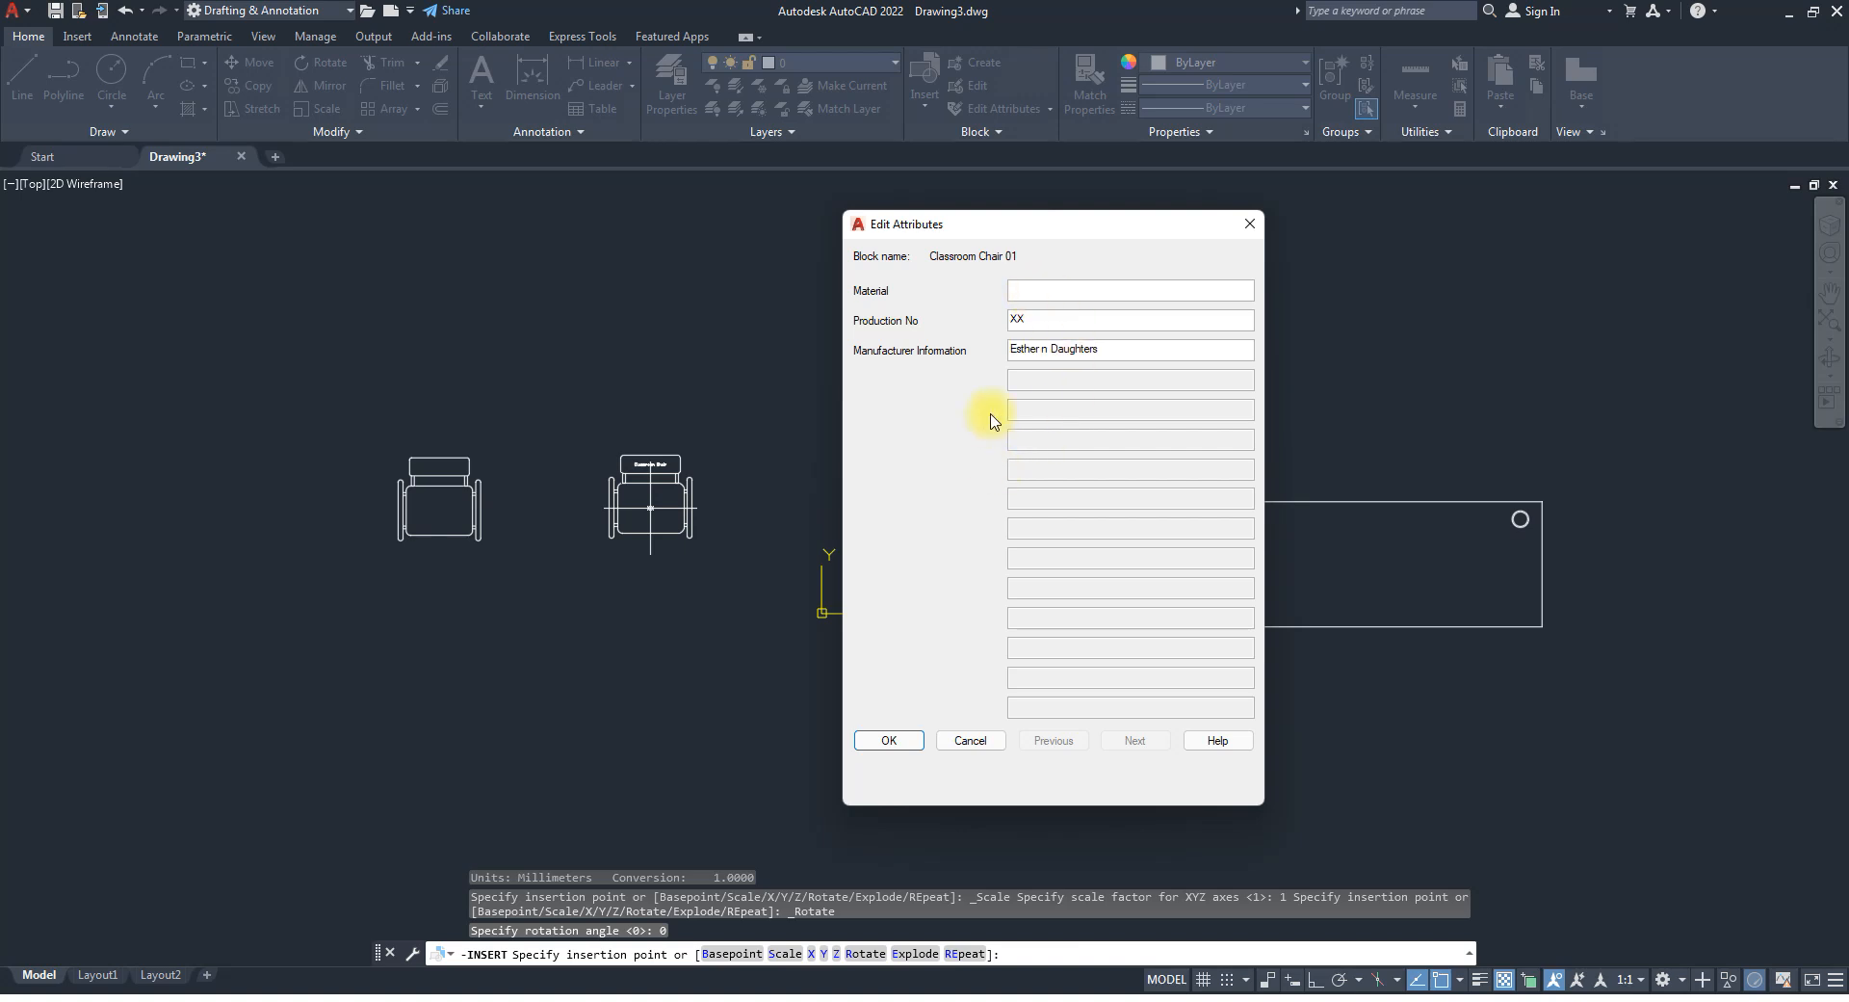
{"action": "left_click_drag", "start_coordinate": [1052, 319], "coordinate": [959, 343]}
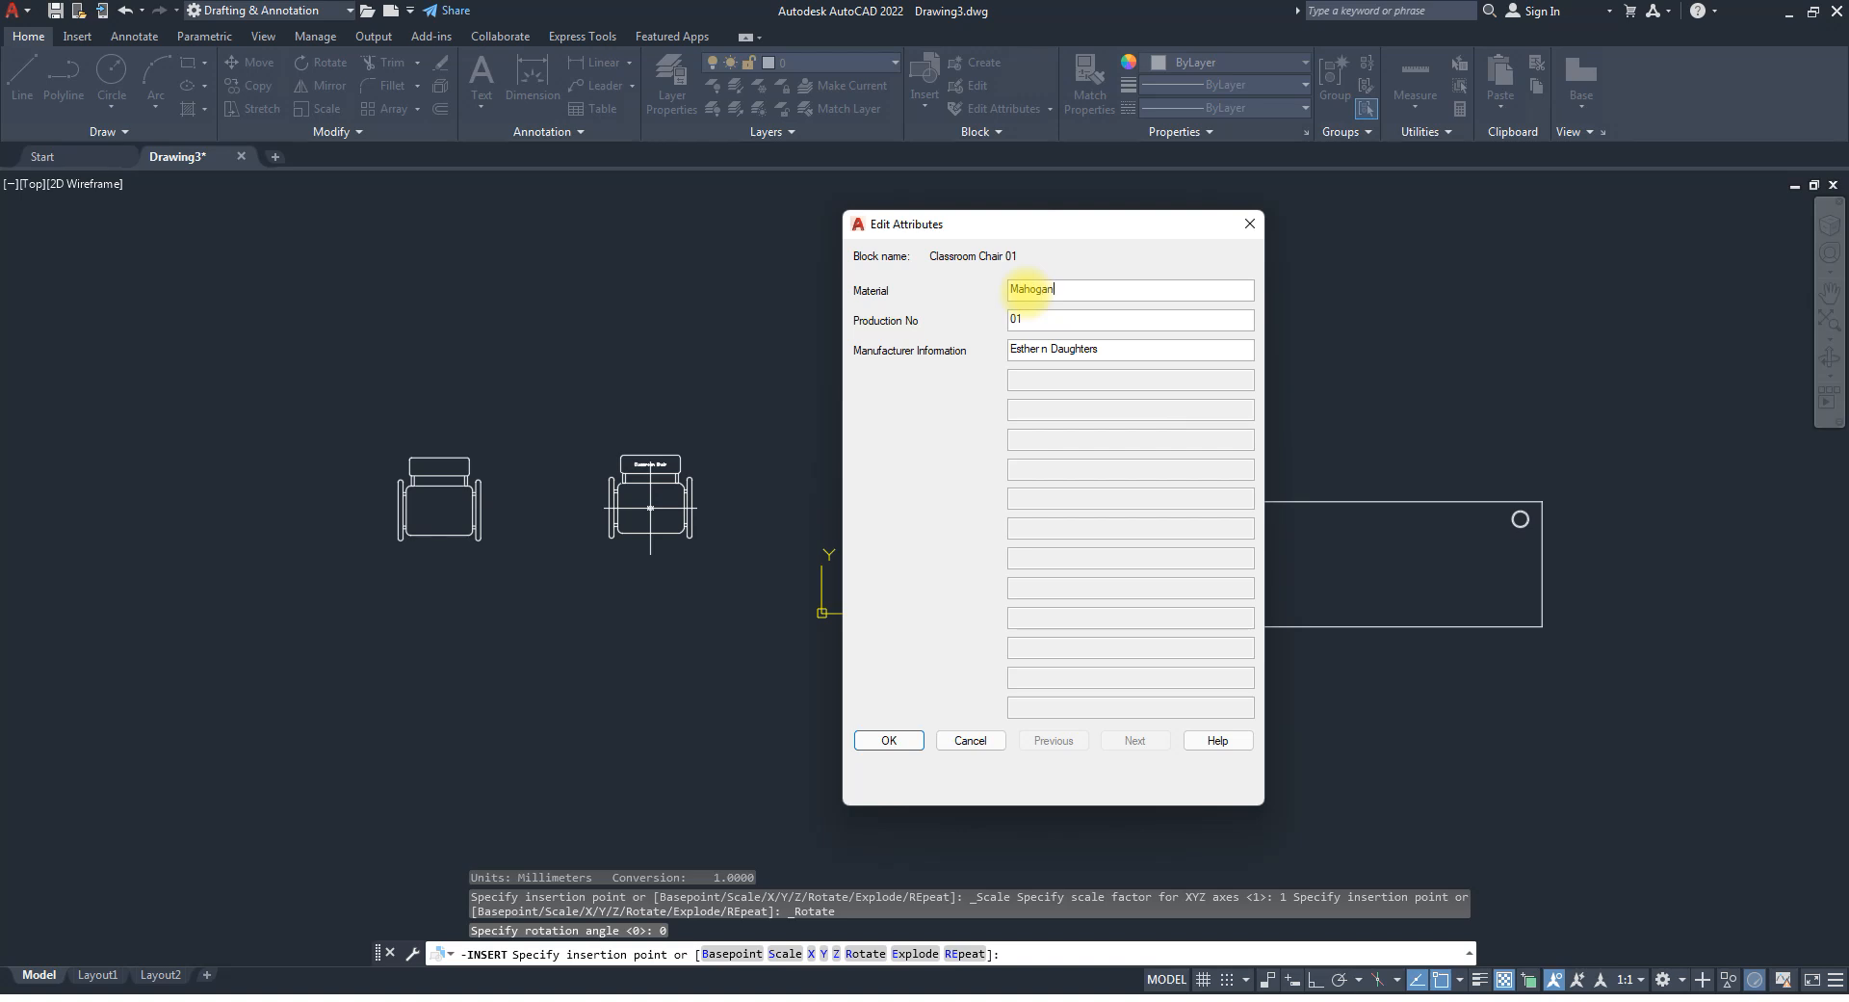
{"action": "left_click_drag", "start_coordinate": [1114, 350], "coordinate": [918, 417]}
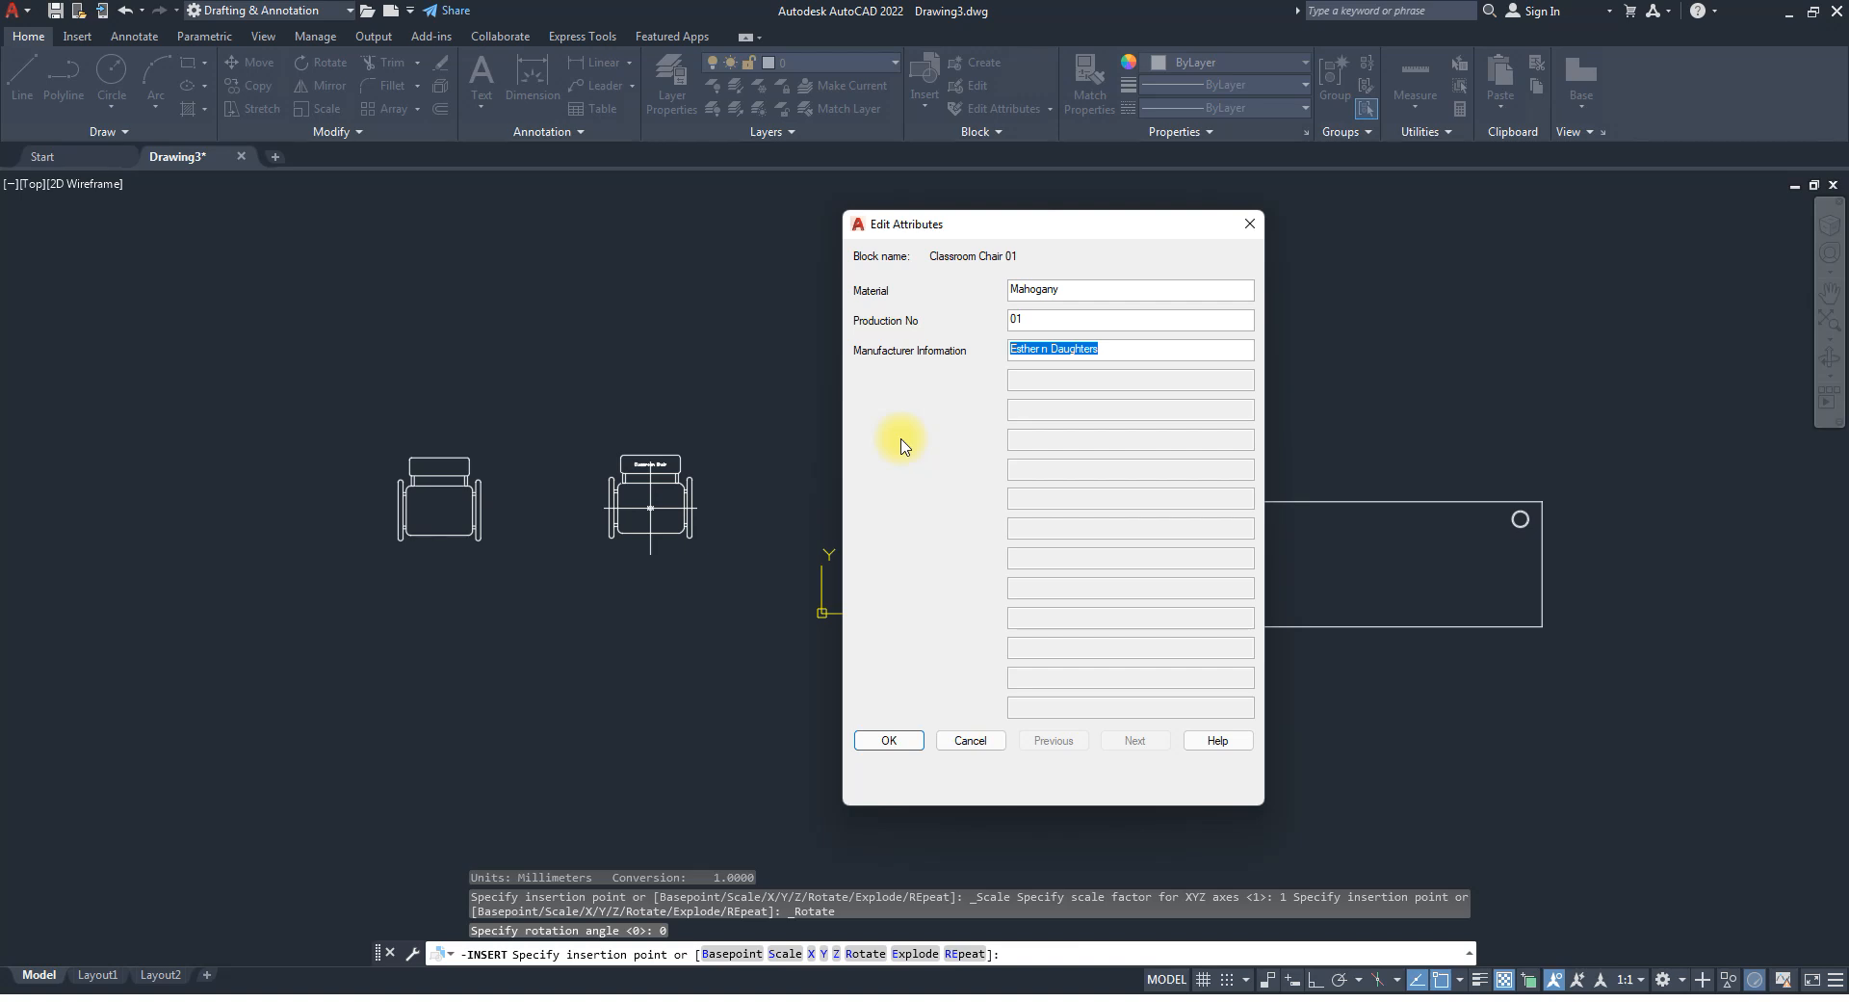
{"action": "type", "text": "Bedmate"}
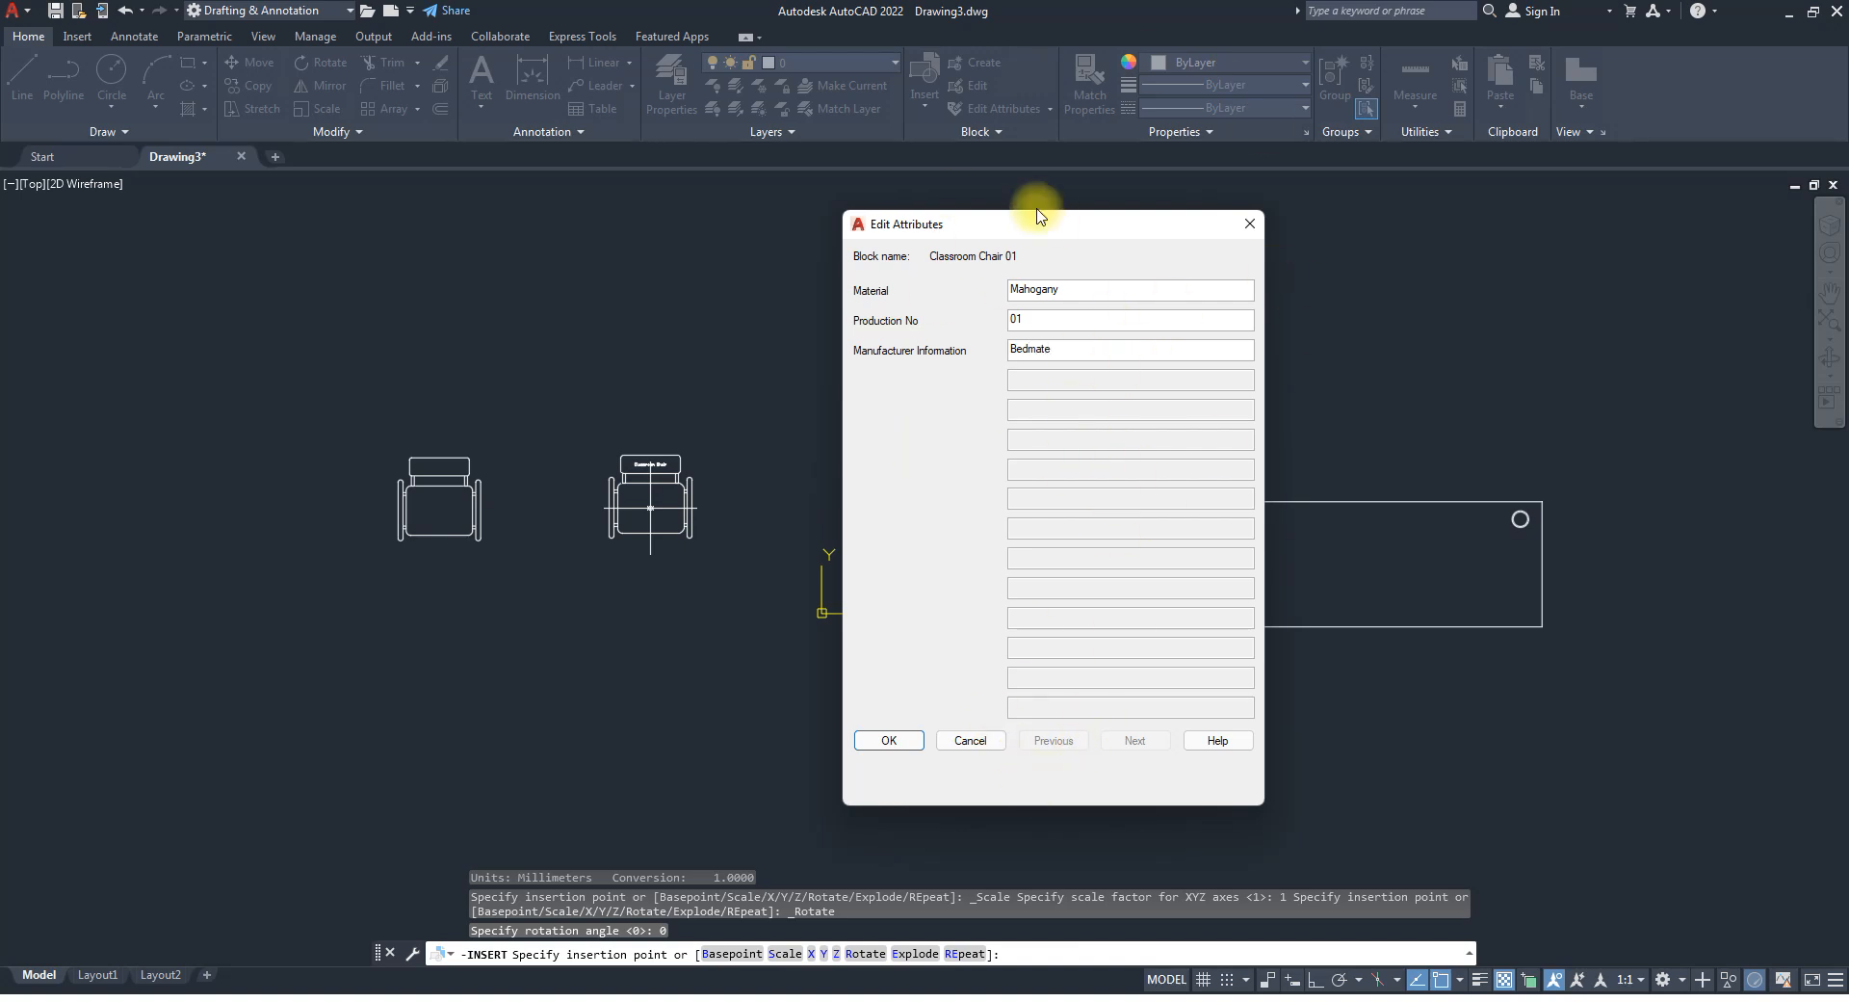
{"action": "left_click", "coordinate": [888, 740]}
{"action": "scroll", "coordinate": [648, 495], "scroll_direction": "up", "scroll_amount": 5}
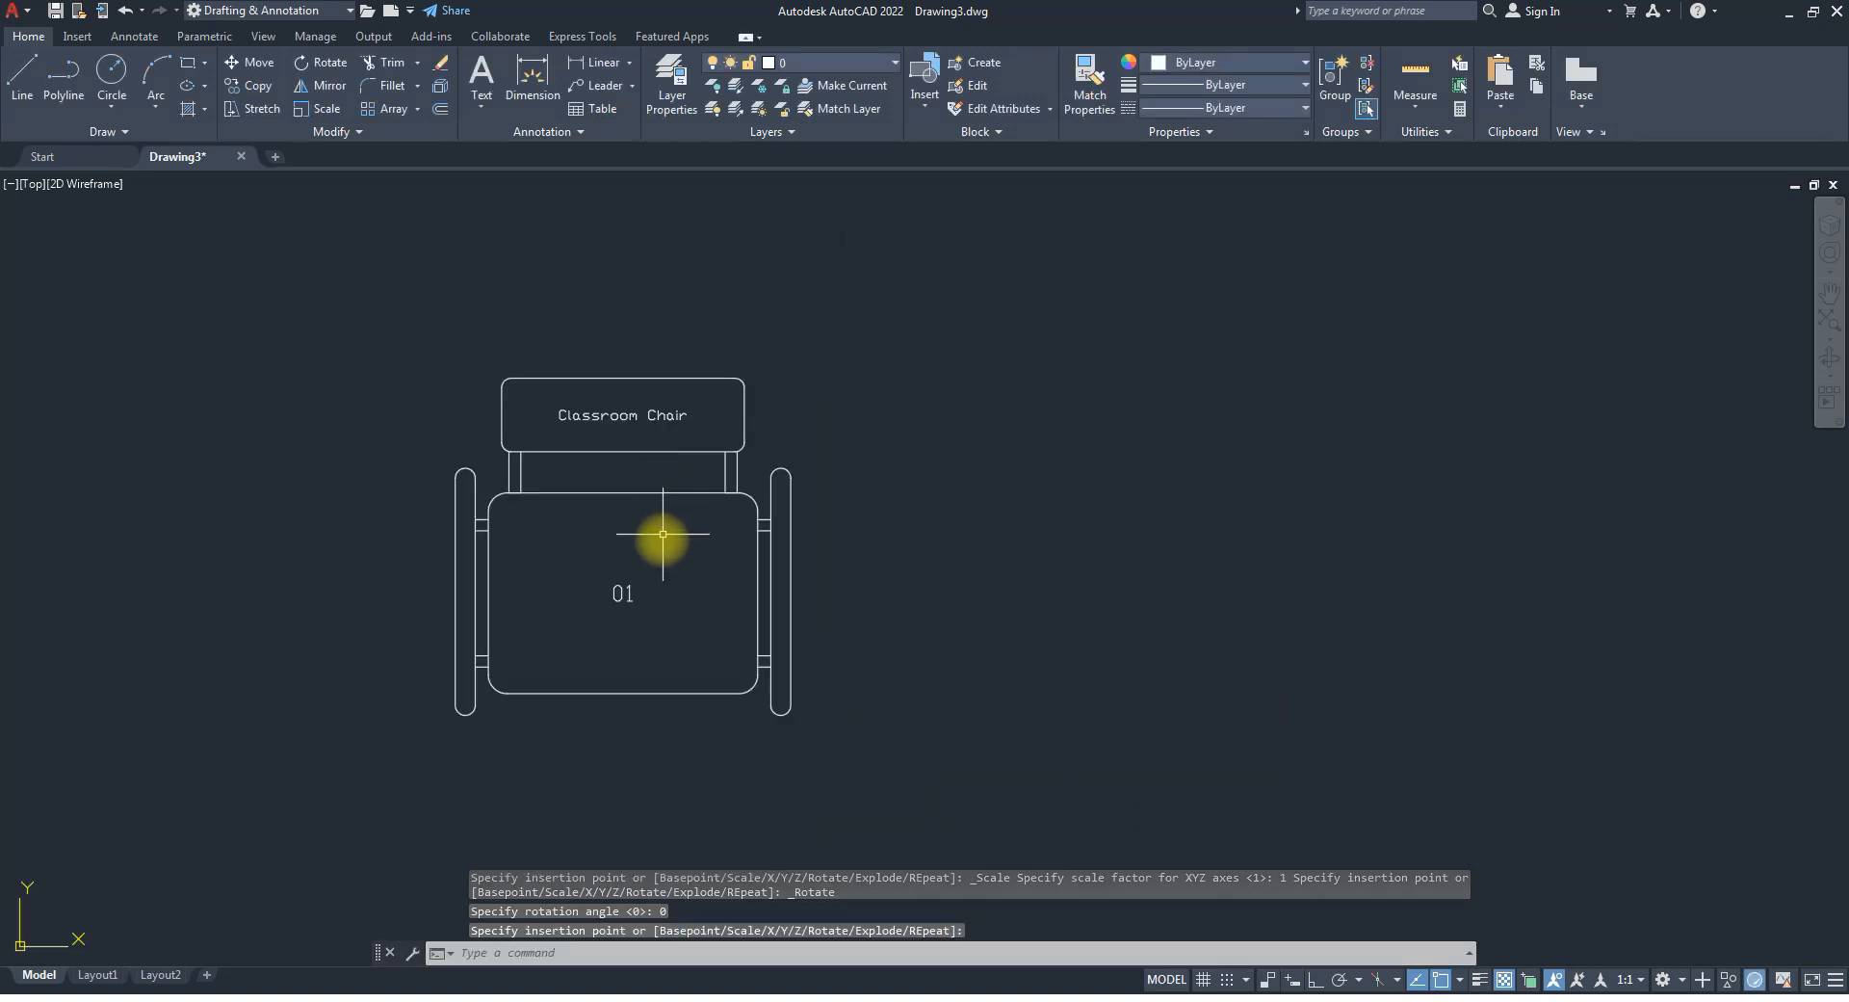
{"action": "scroll", "coordinate": [665, 530], "scroll_direction": "up", "scroll_amount": 2}
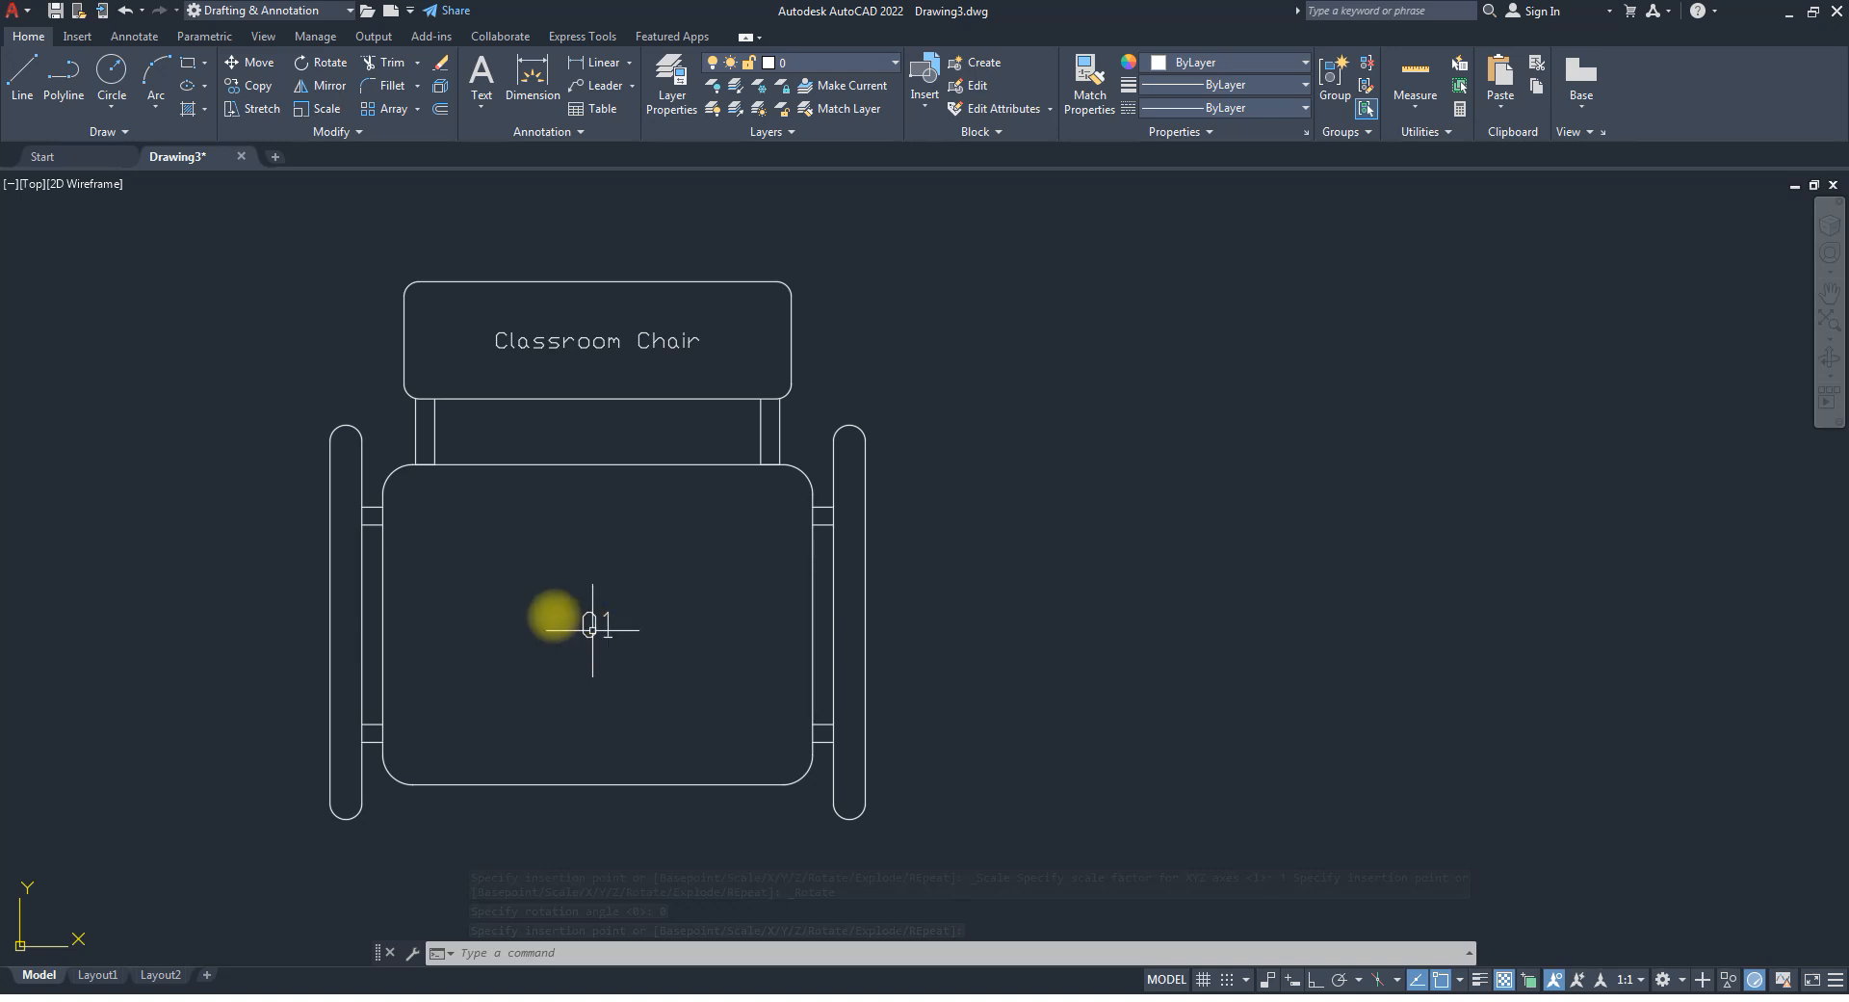
Insert another "Classroom Chair 01" to the right of chair 01 with Material Mahogany and Production No 02, keeping the default manufacturer.
{"action": "scroll", "coordinate": [592, 630], "scroll_direction": "down", "scroll_amount": 4}
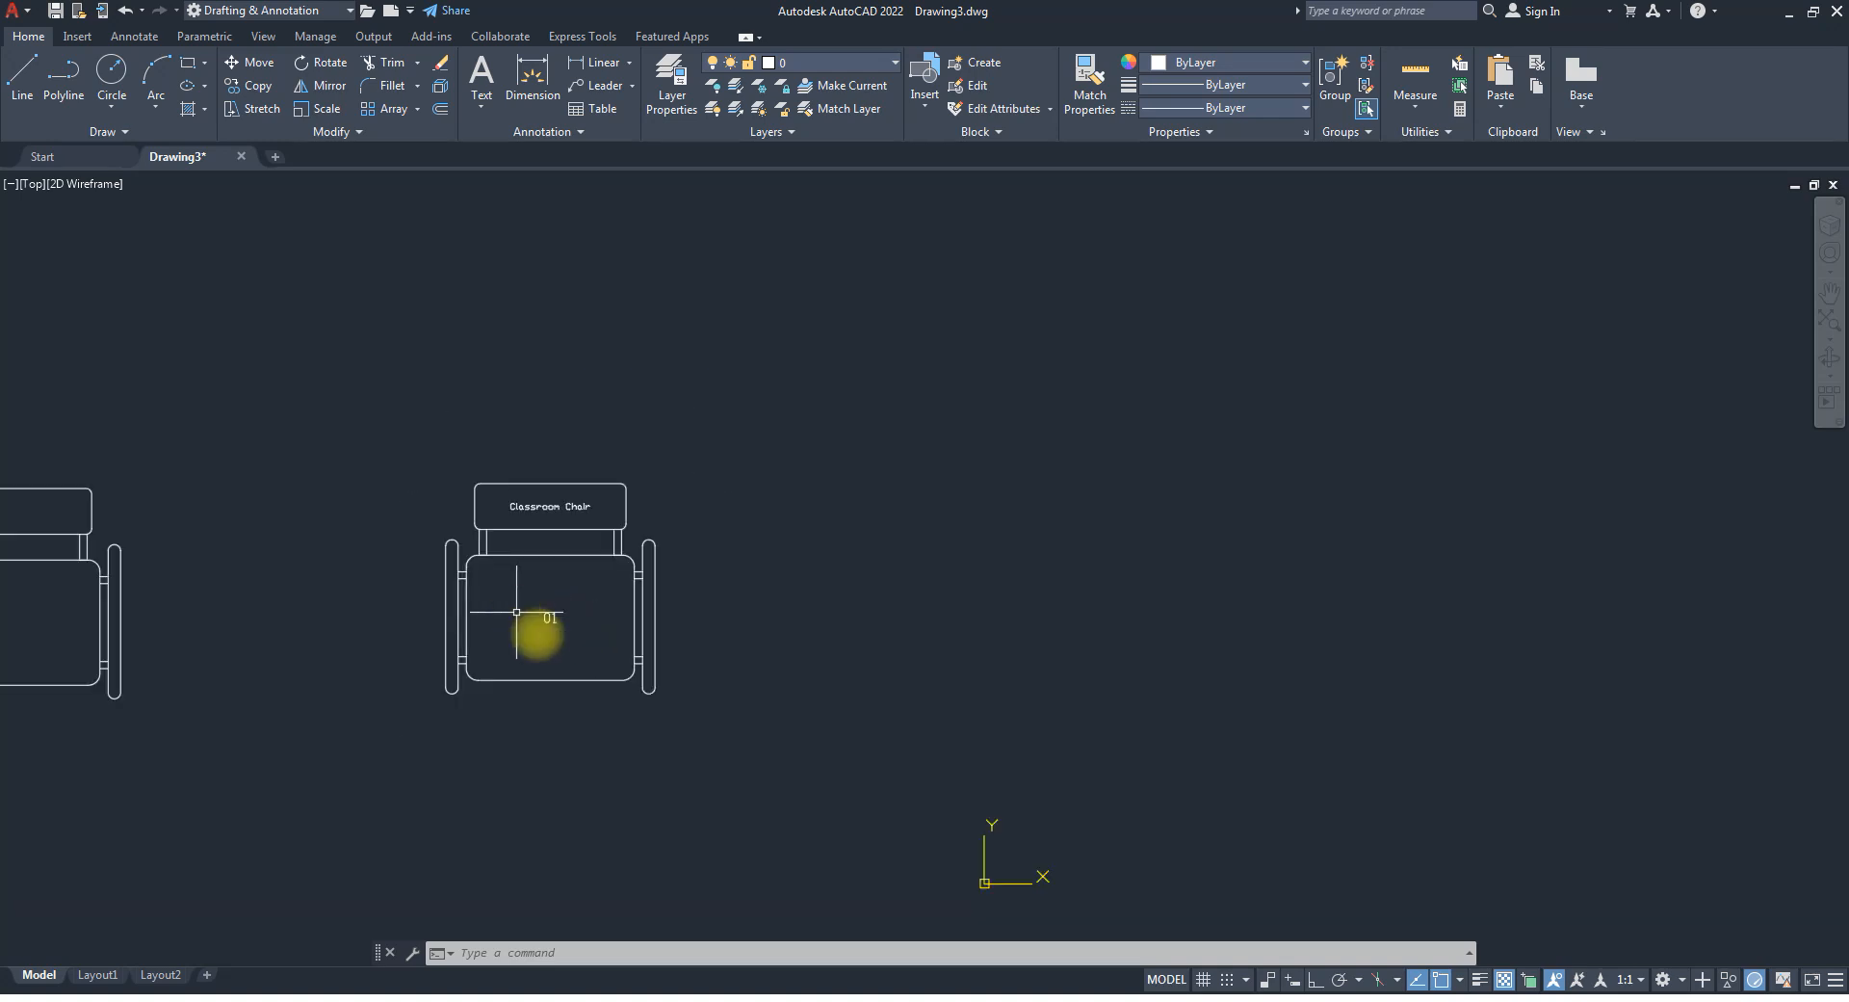
{"action": "left_click", "coordinate": [933, 106]}
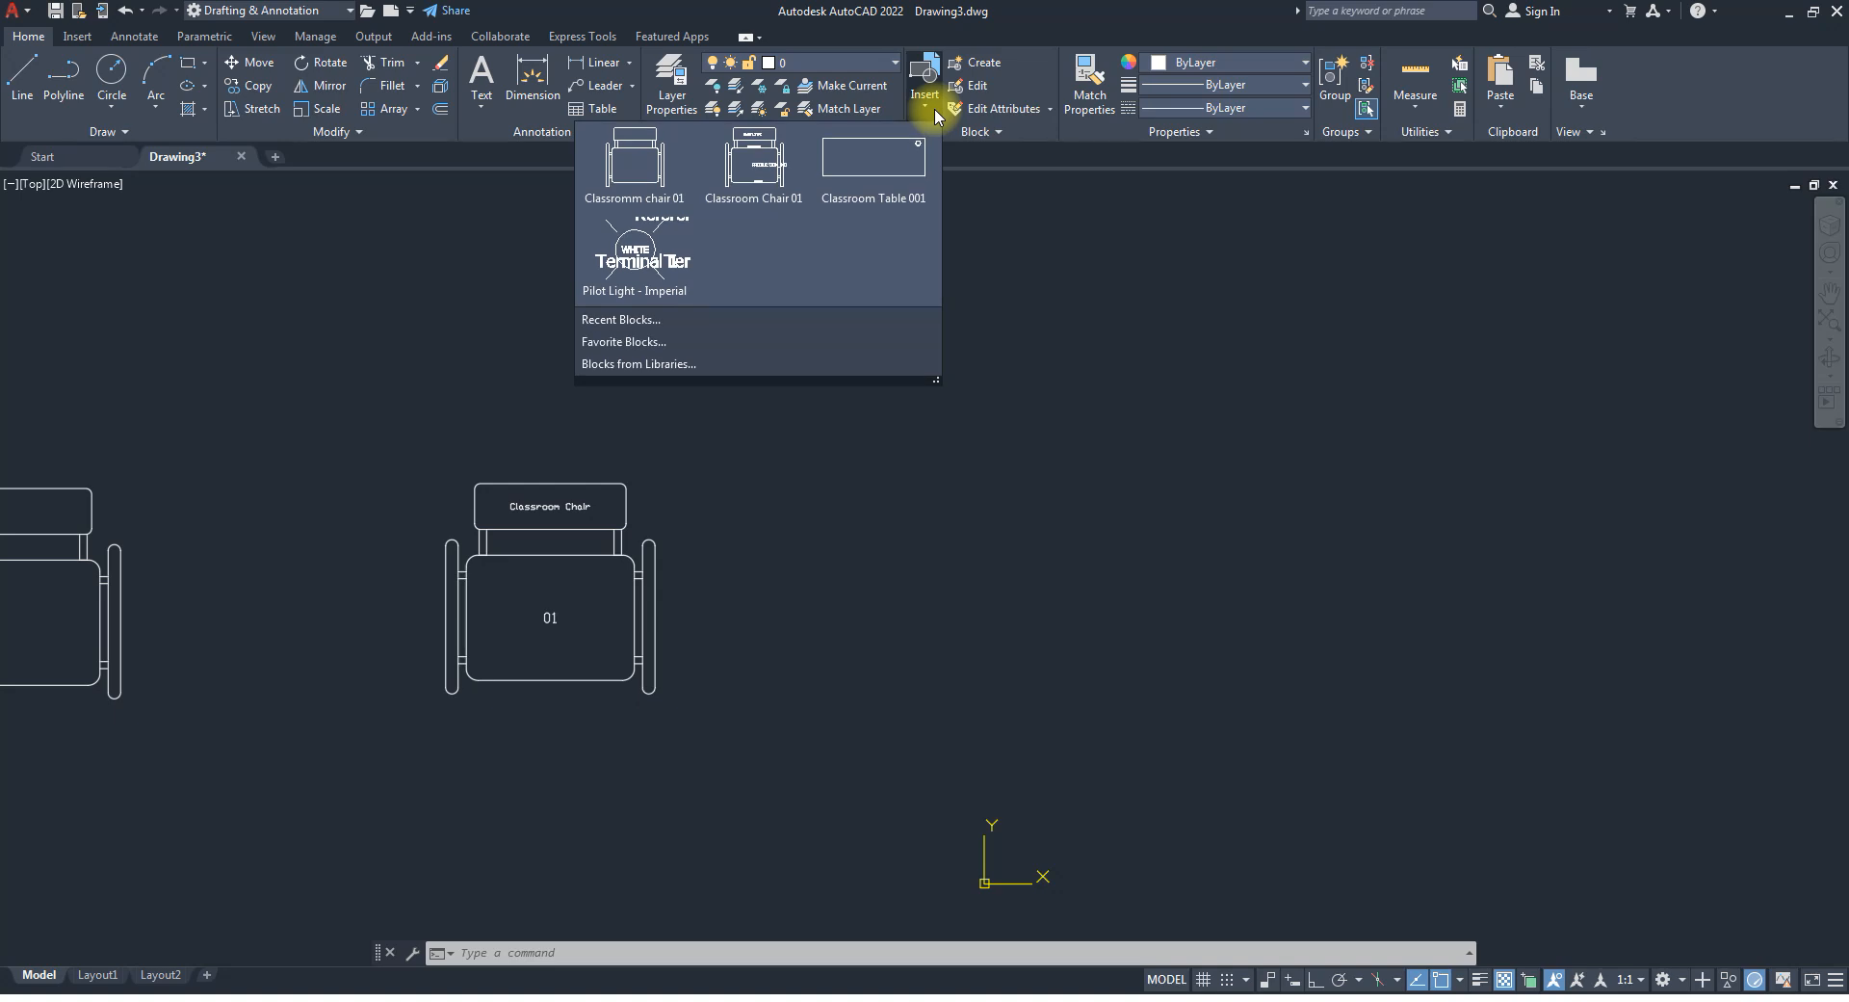
{"action": "left_click", "coordinate": [753, 164]}
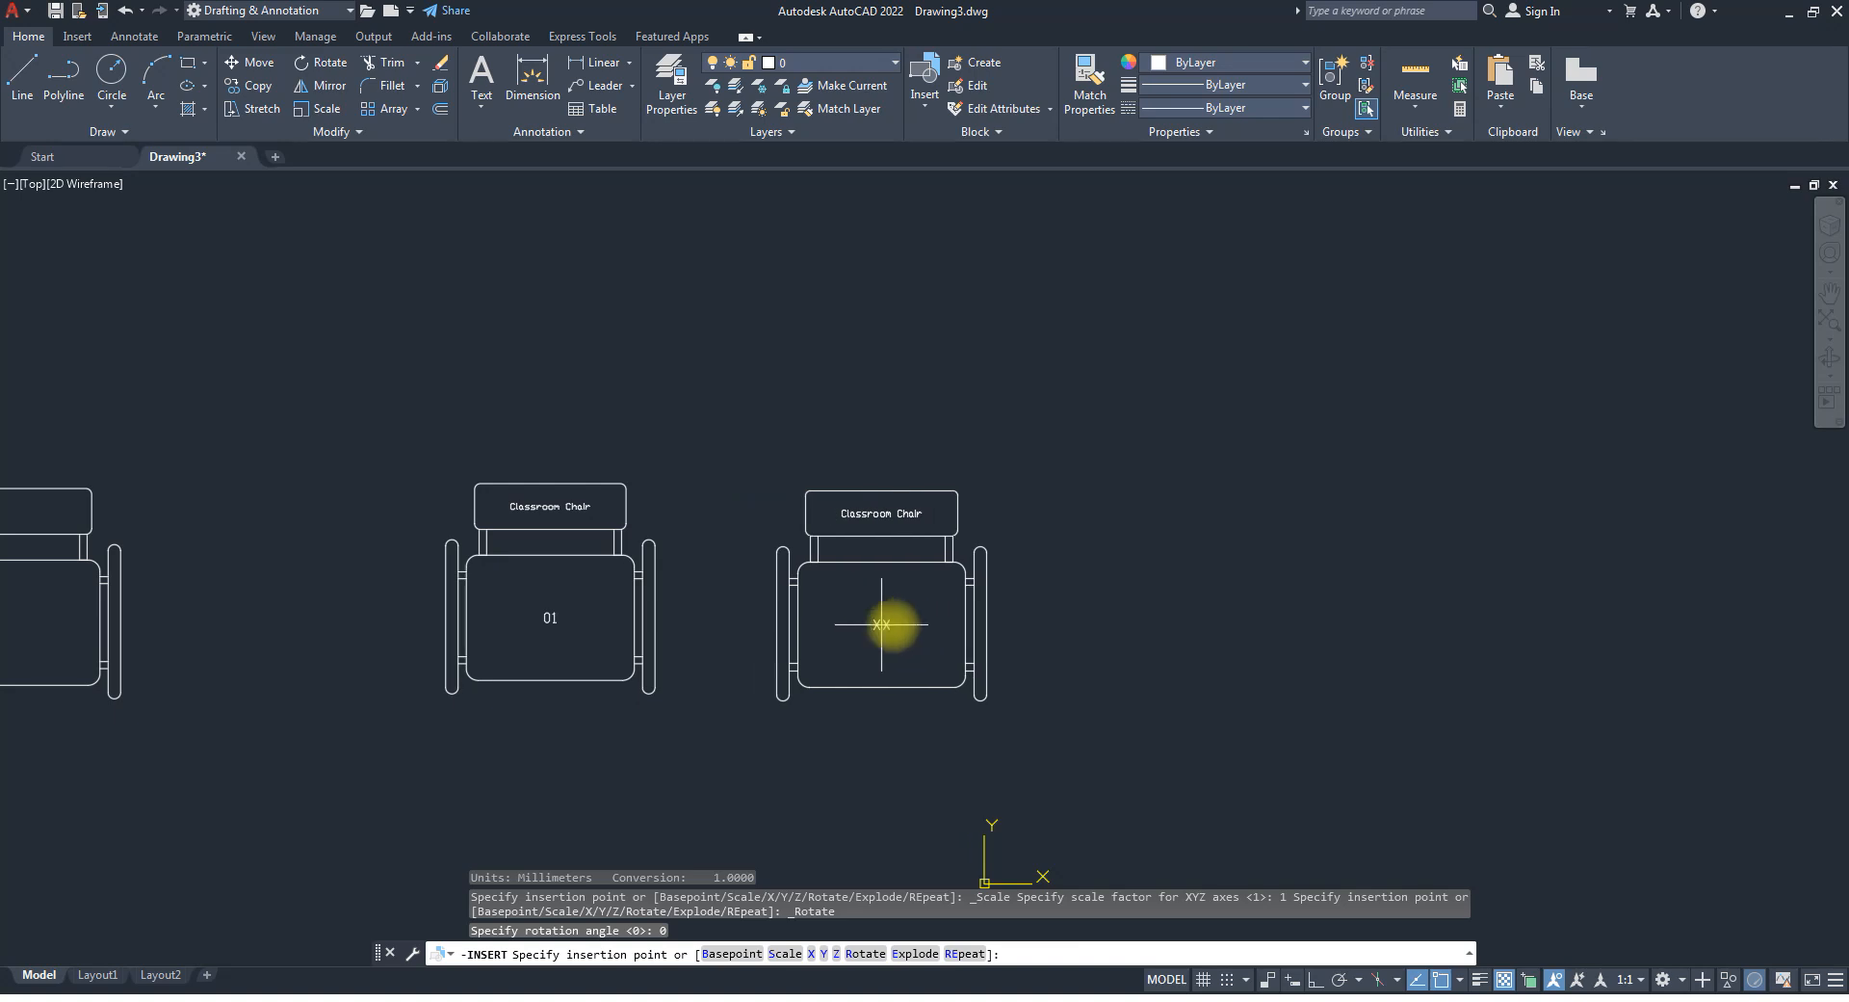
{"action": "left_click", "coordinate": [930, 623]}
{"action": "left_click_drag", "start_coordinate": [1040, 318], "coordinate": [970, 322]}
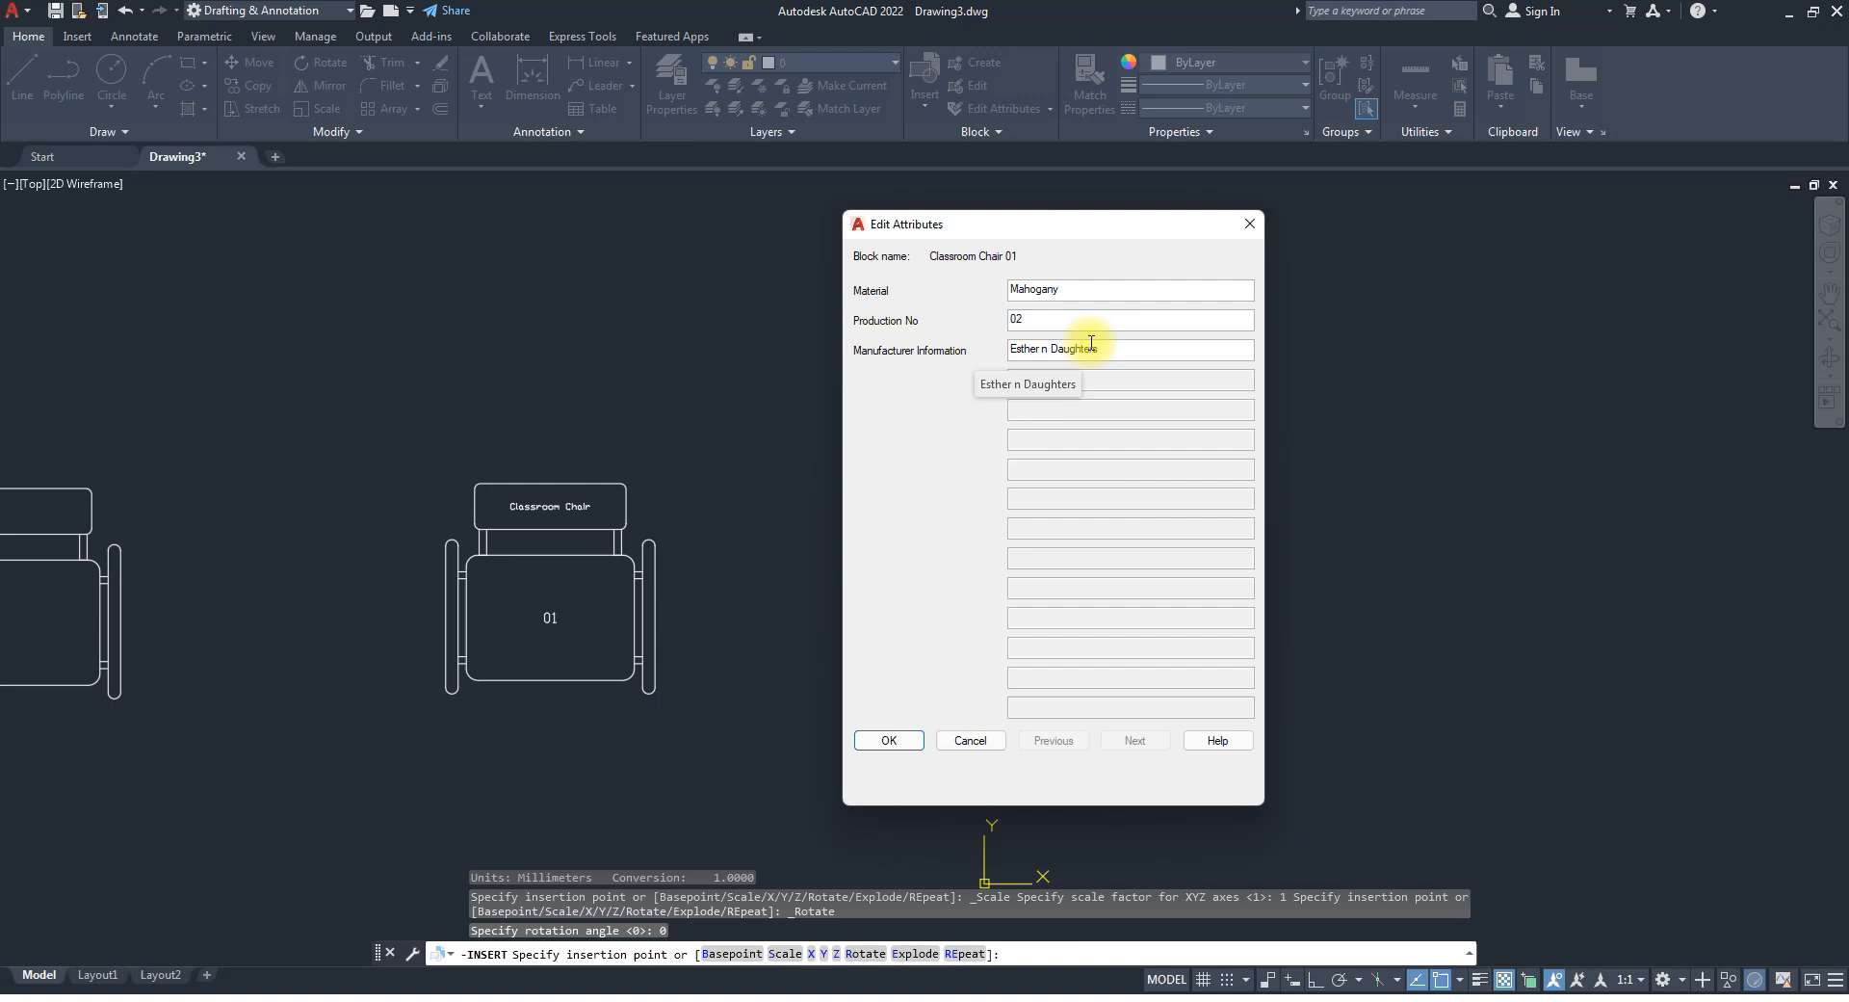
{"action": "left_click", "coordinate": [893, 741]}
{"action": "scroll", "coordinate": [968, 638], "scroll_direction": "up", "scroll_amount": 2}
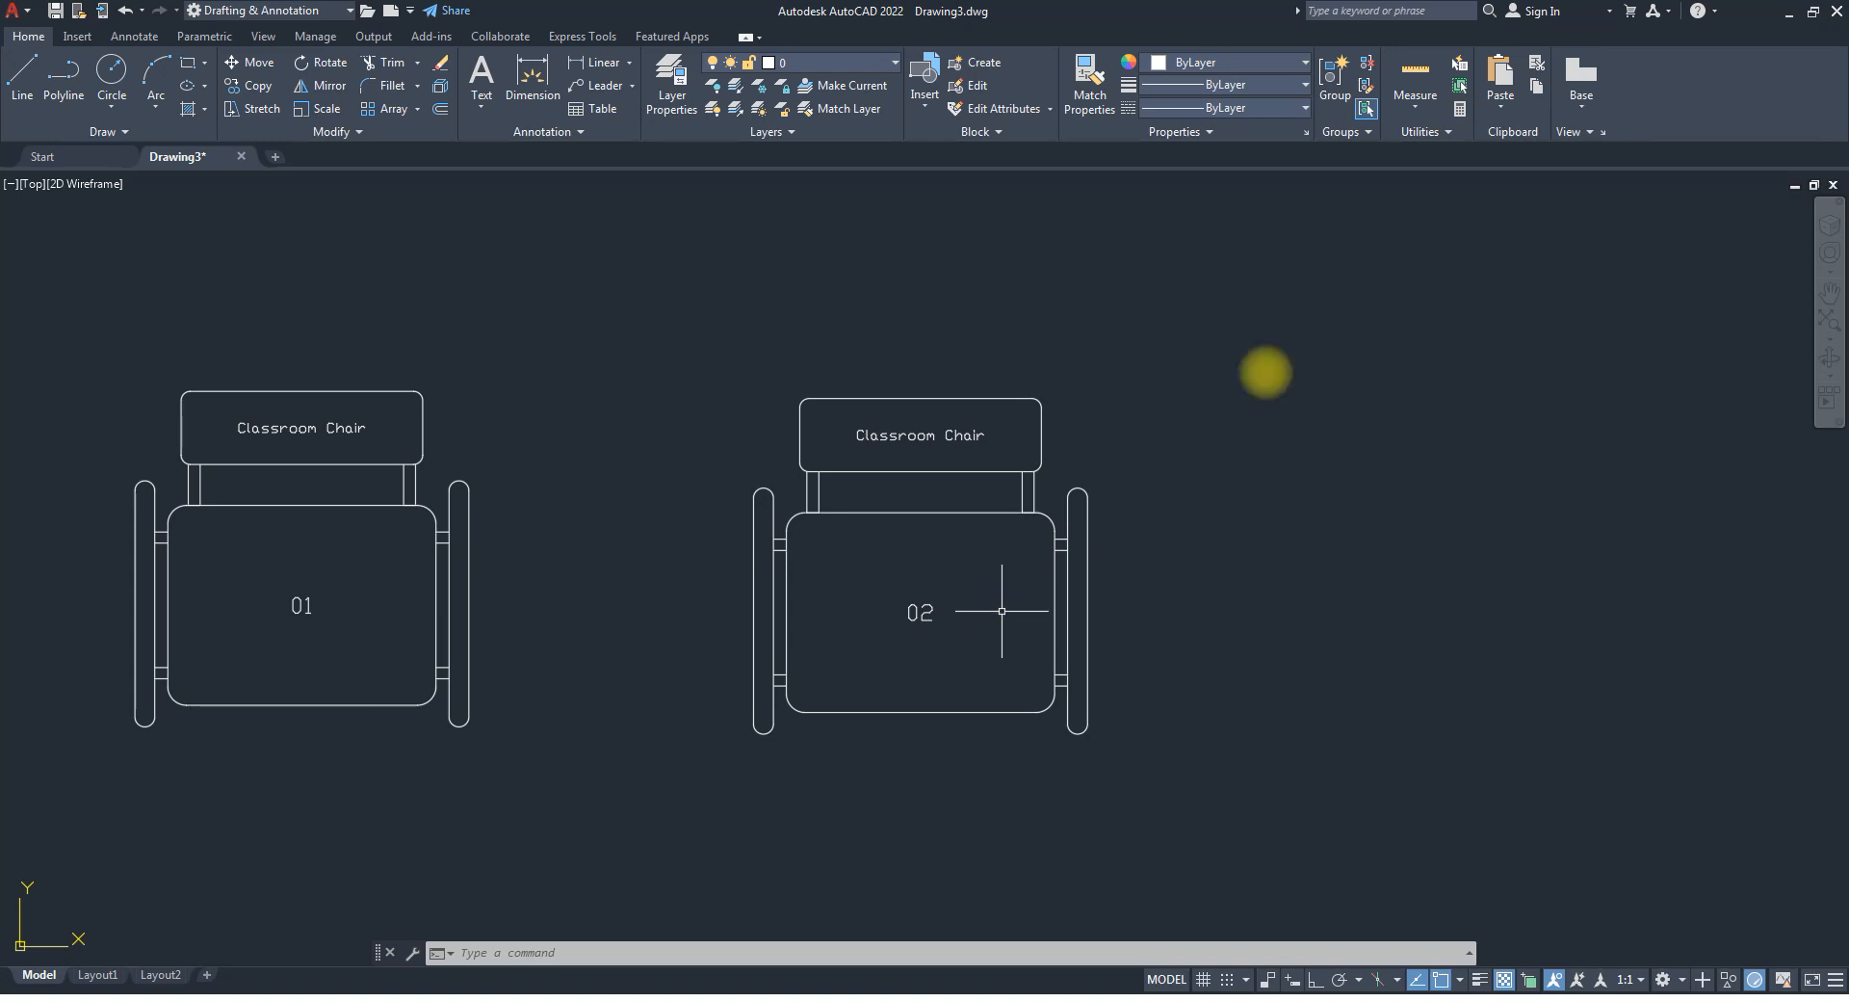
Open the single-block attribute editor on chair 02 and review its Material, Production_No and Manufacturer_Info attributes.
{"action": "left_click", "coordinate": [1050, 109]}
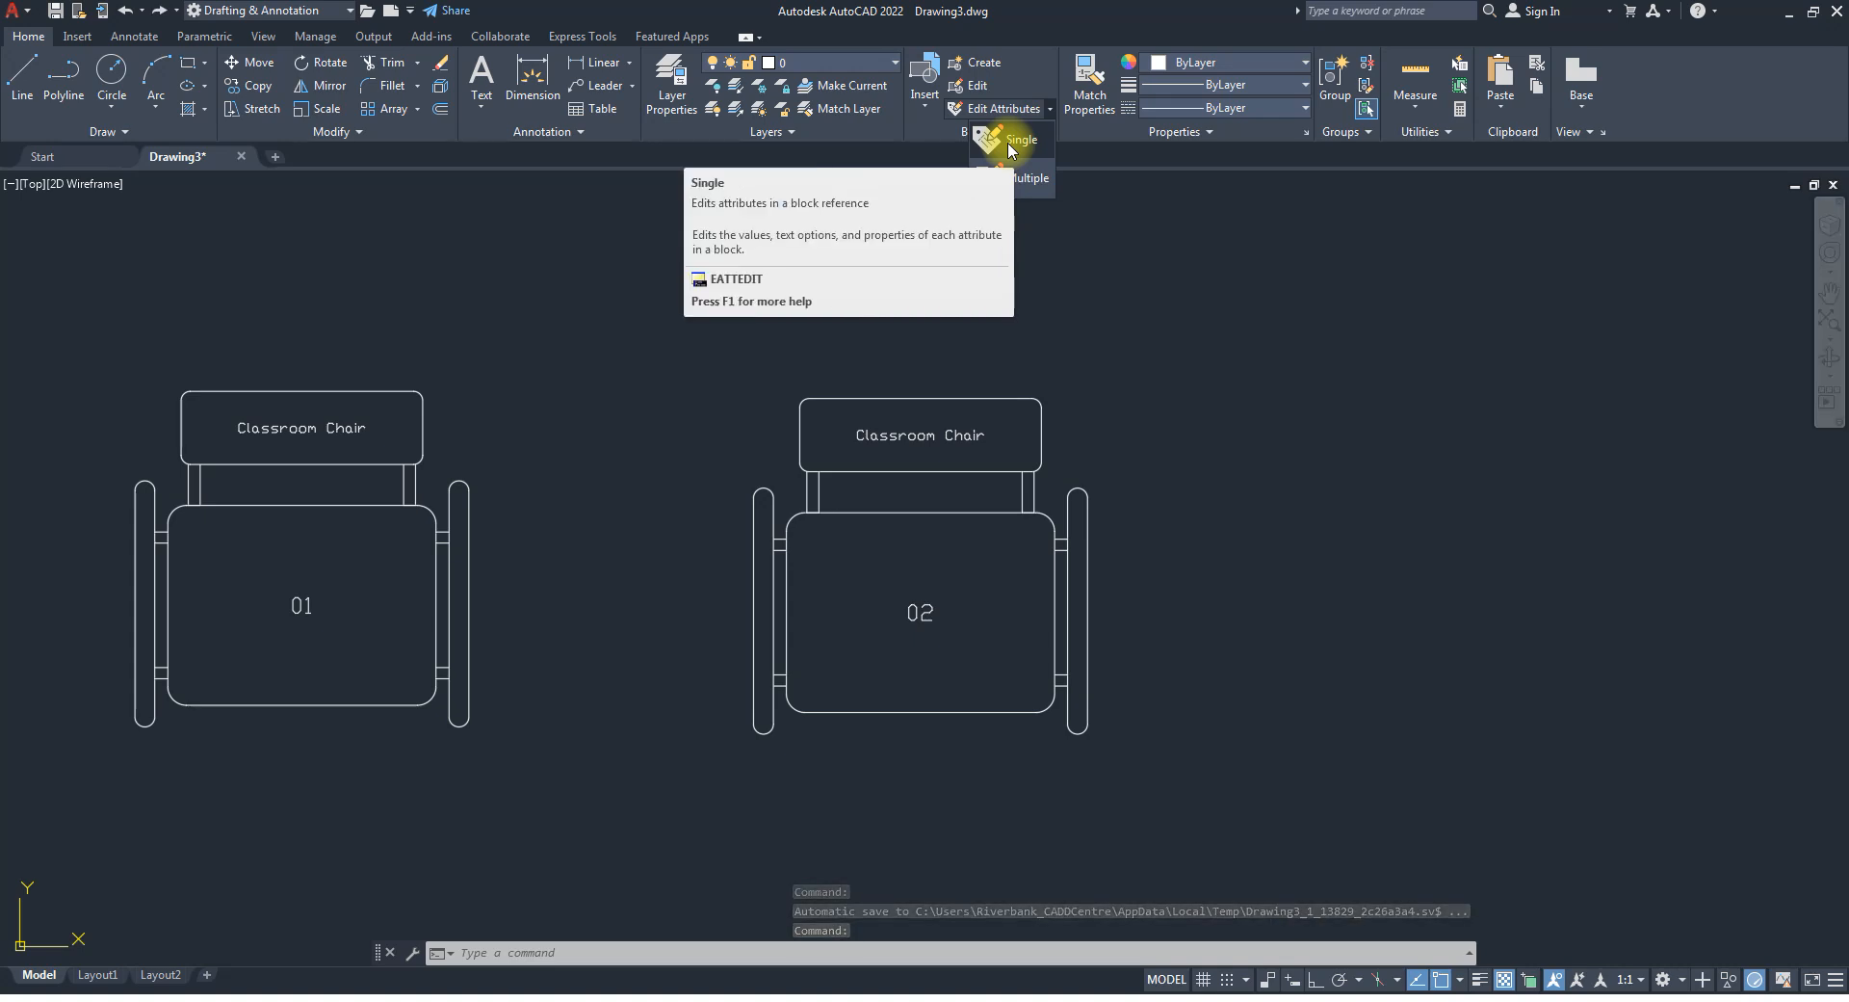
{"action": "left_click", "coordinate": [1056, 95]}
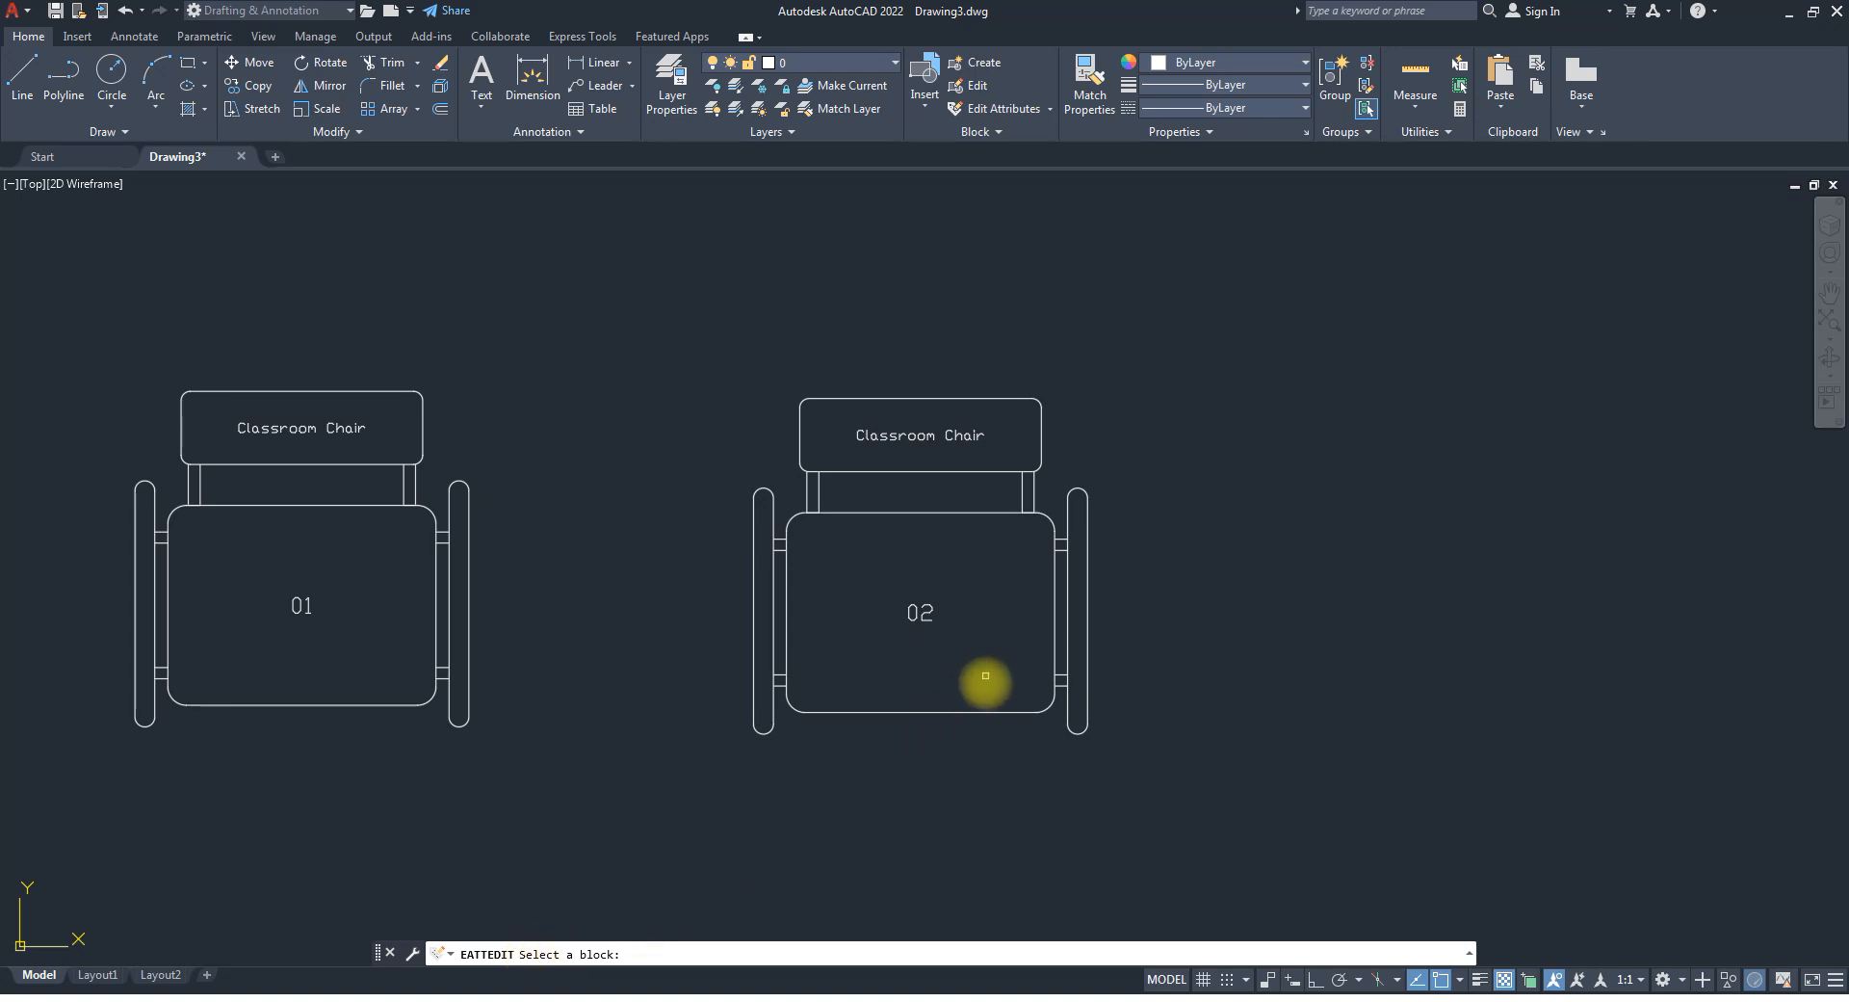
{"action": "left_click", "coordinate": [972, 713]}
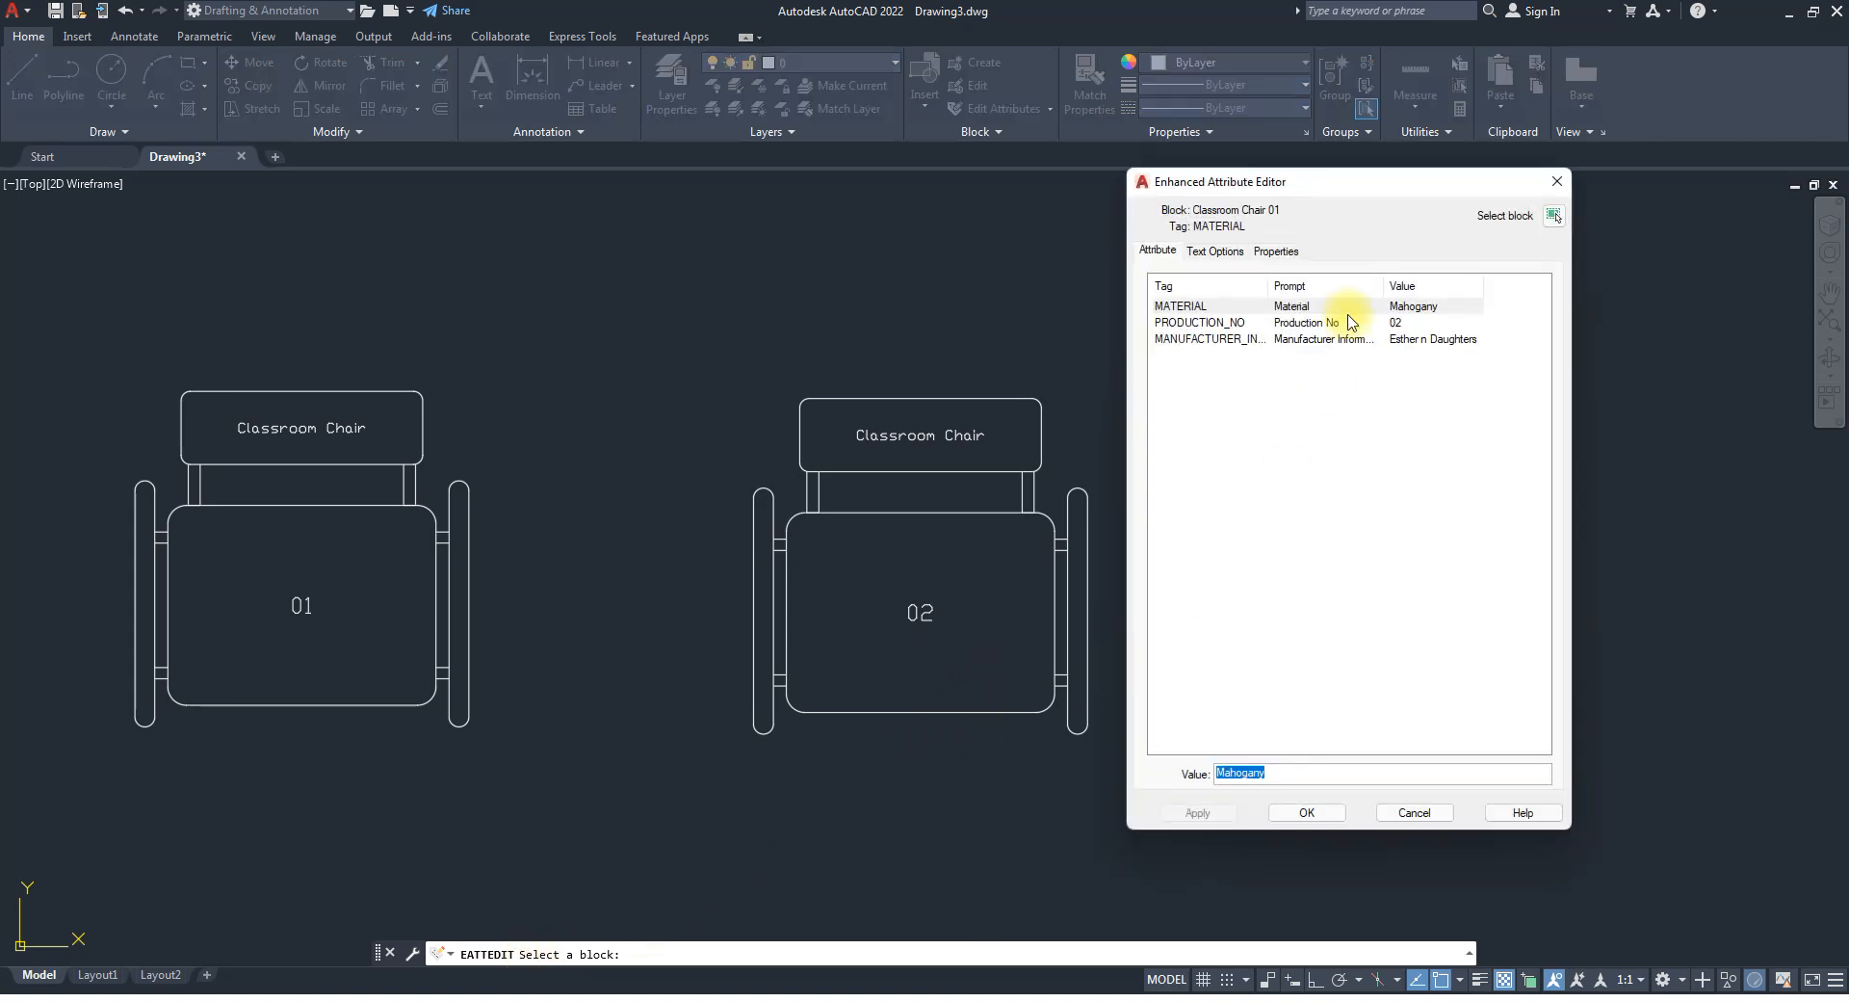
{"action": "left_click_drag", "start_coordinate": [1334, 197], "coordinate": [1467, 244]}
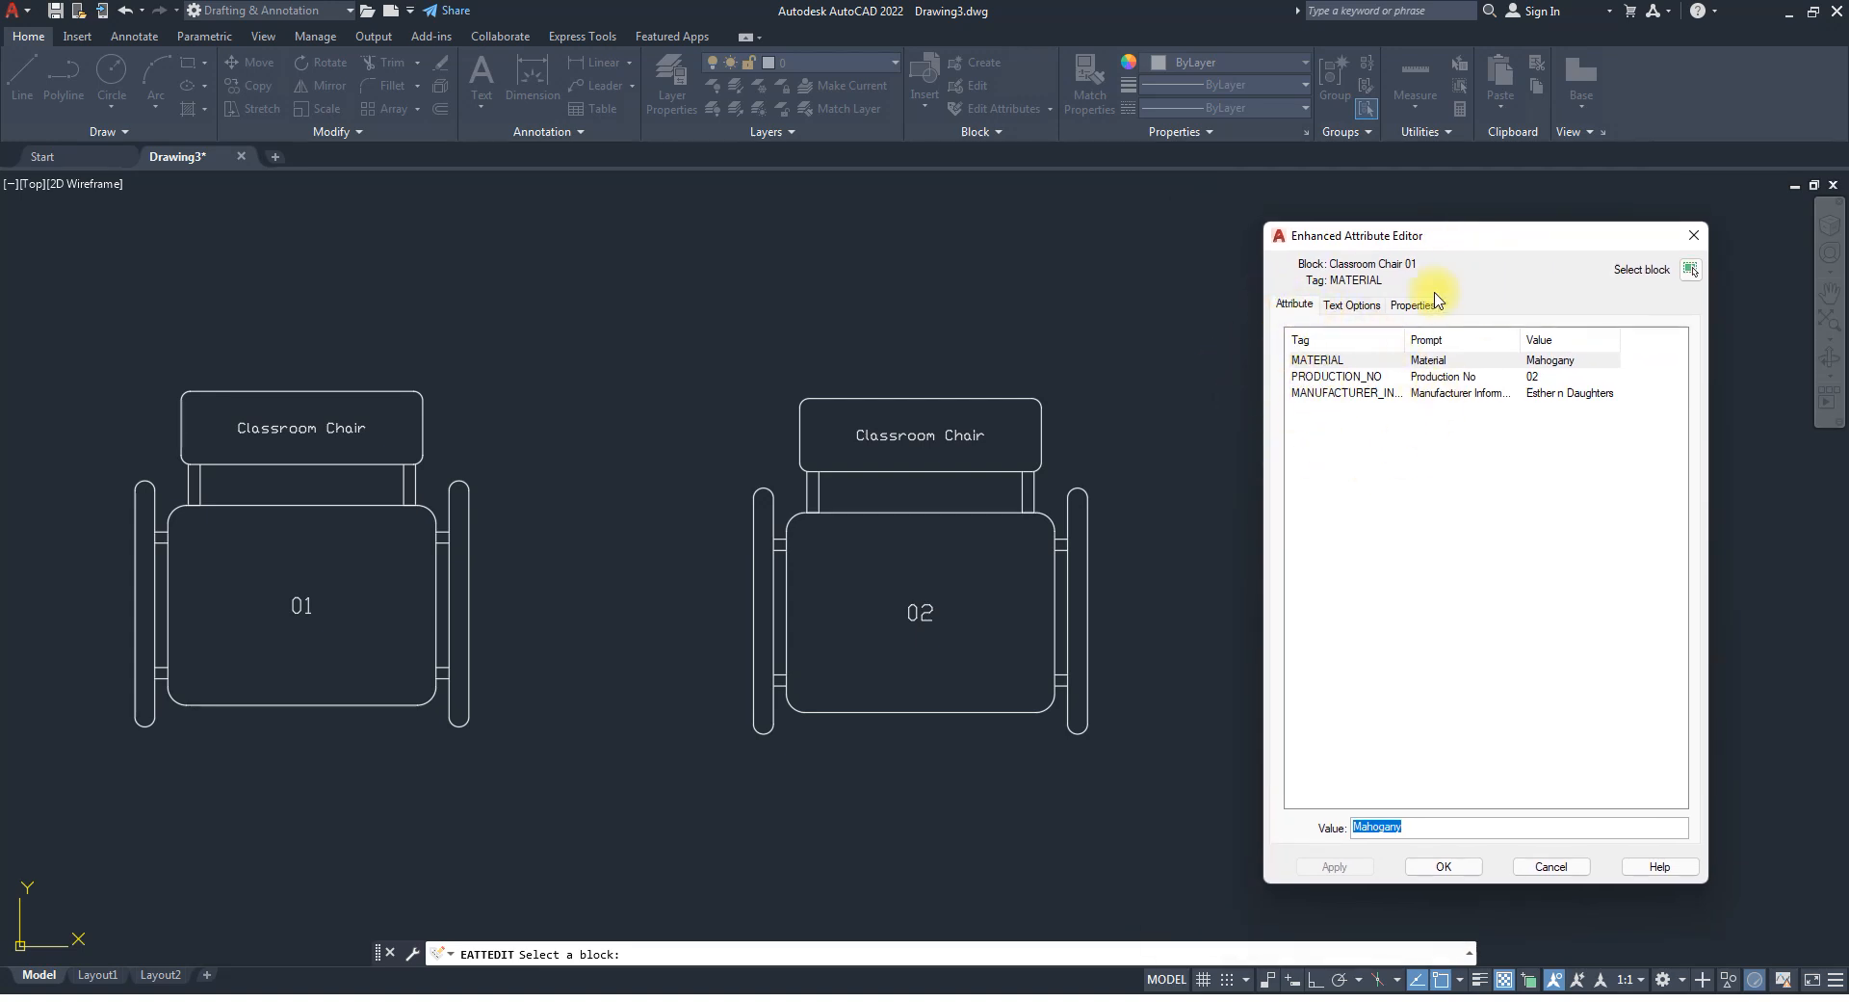
{"action": "left_click", "coordinate": [1323, 362]}
{"action": "left_click", "coordinate": [1331, 377]}
{"action": "left_click", "coordinate": [1334, 393]}
{"action": "left_click", "coordinate": [1323, 362]}
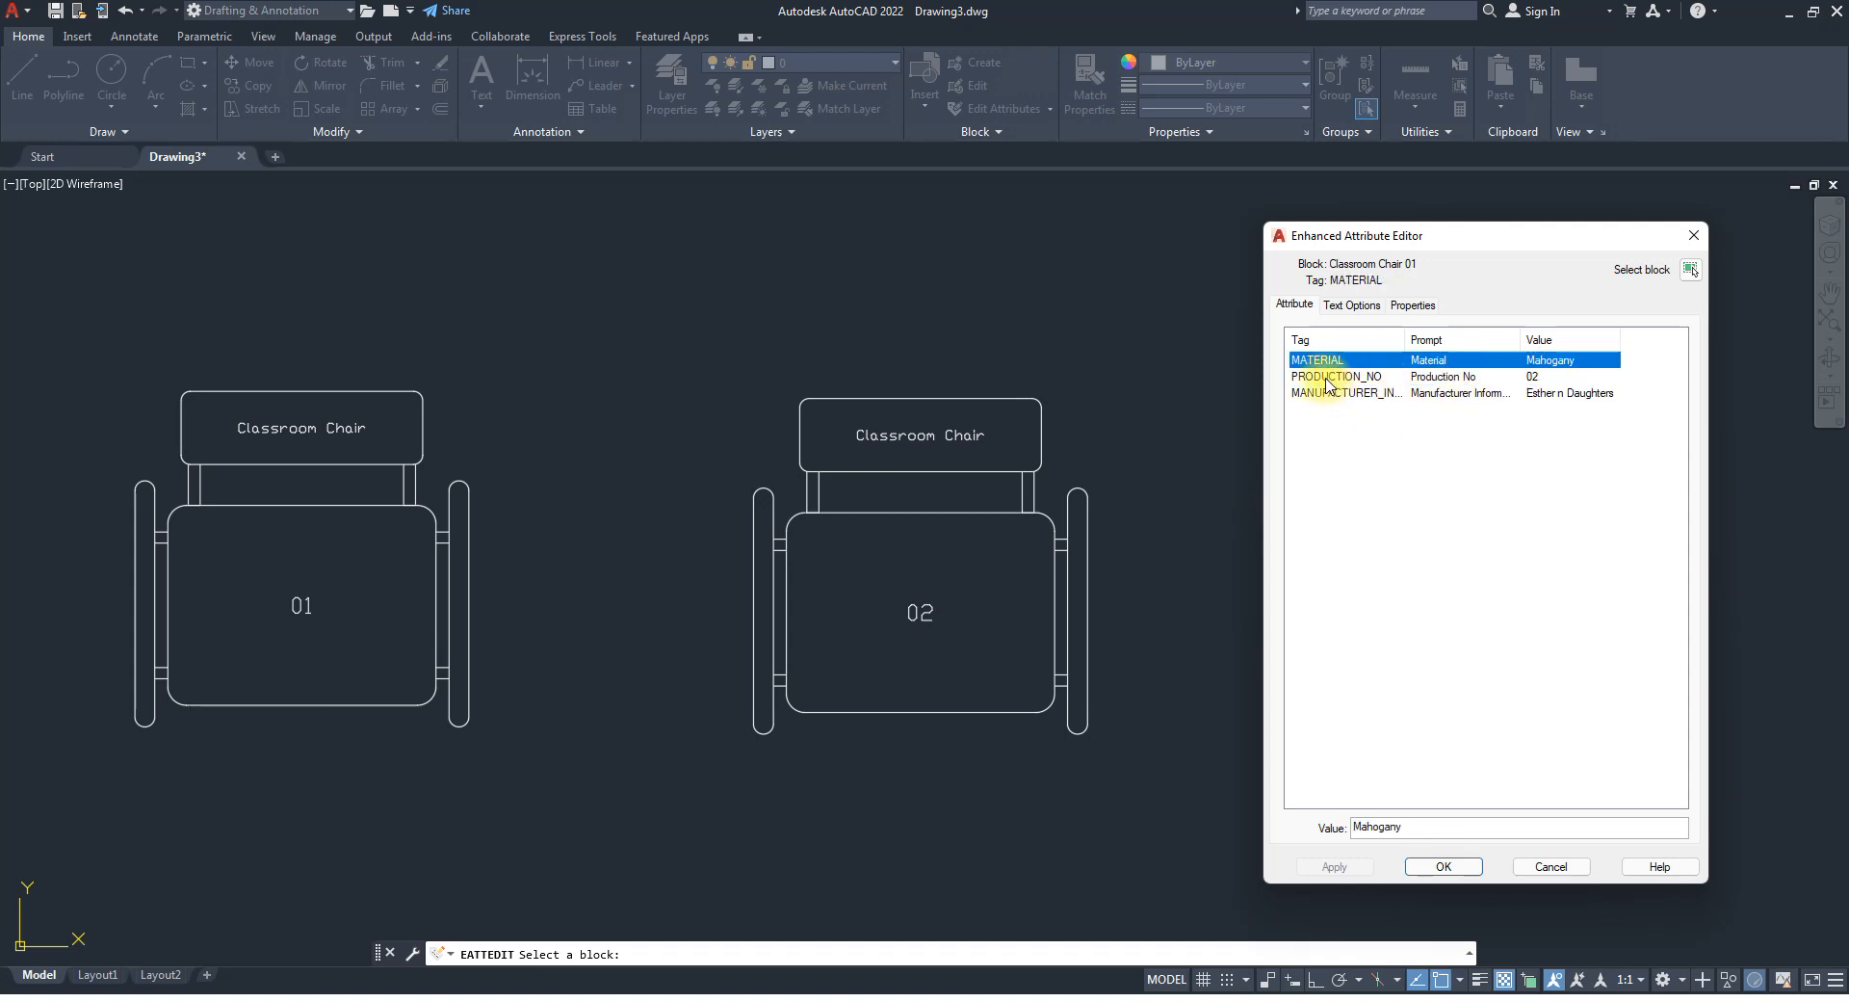
Set chair 02's MATERIAL attribute to Oakwood and apply the change.
{"action": "left_click", "coordinate": [1334, 376]}
{"action": "left_click", "coordinate": [1334, 393]}
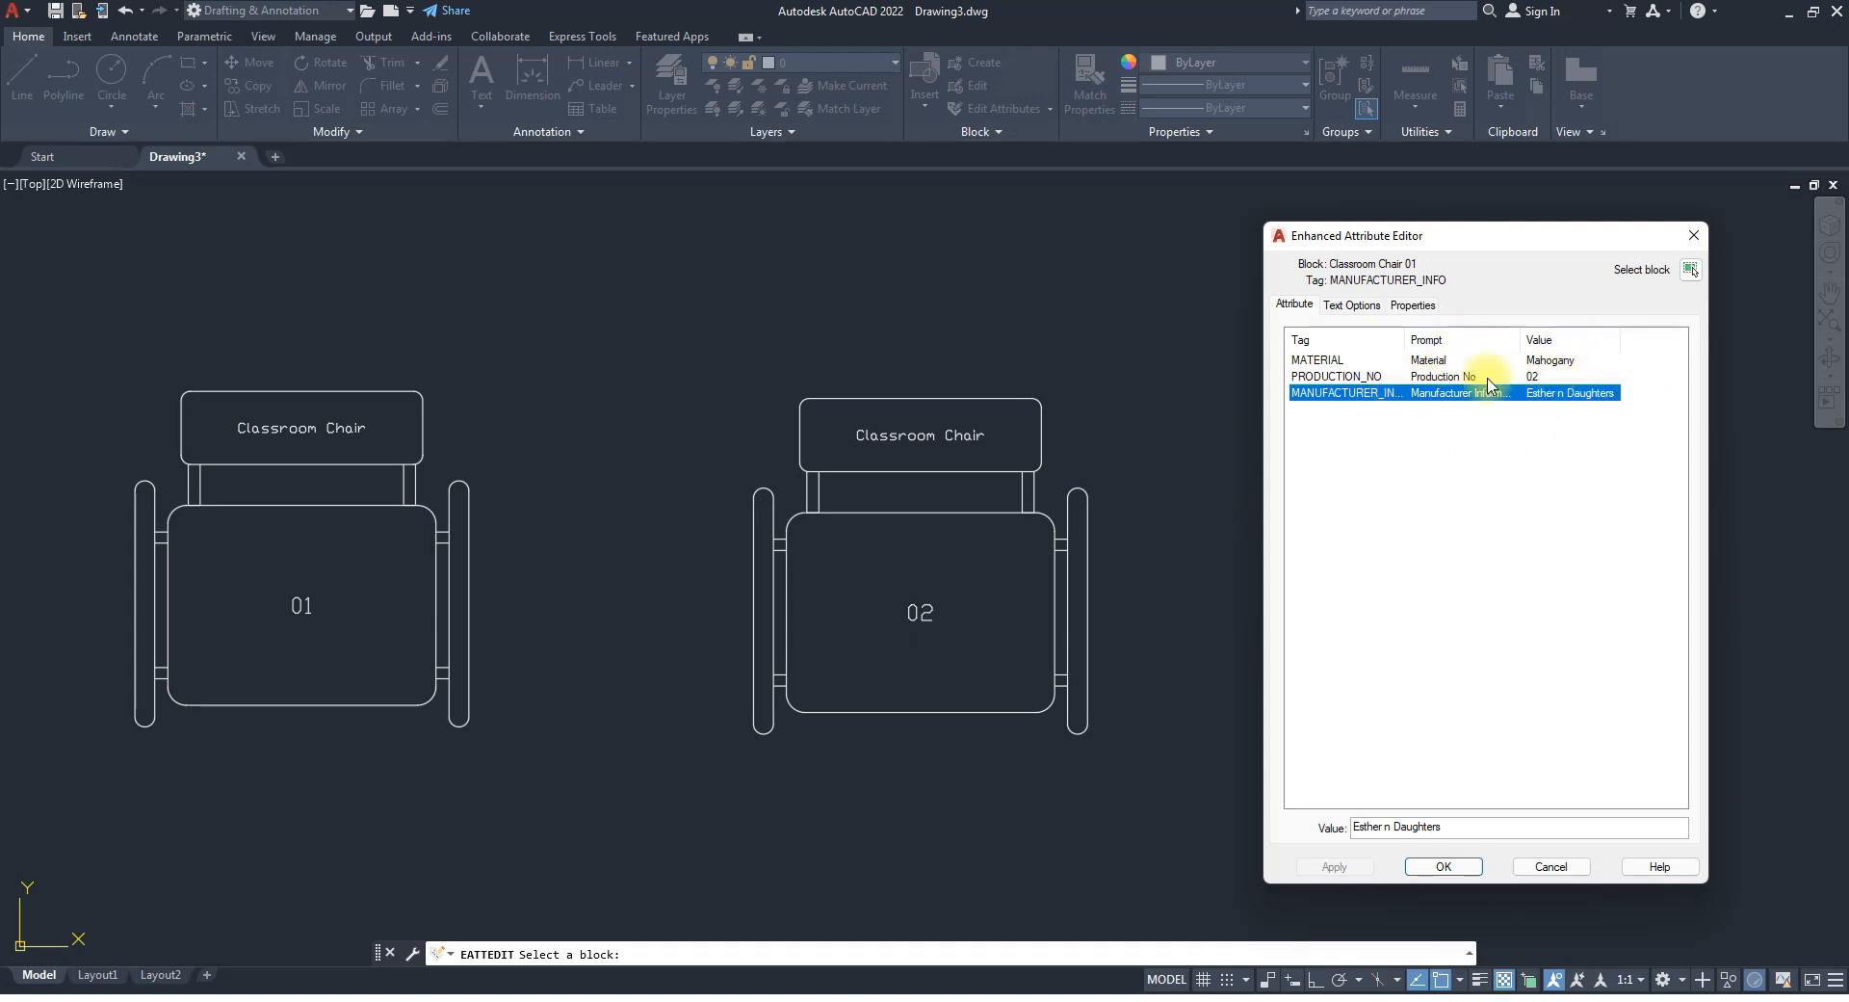
{"action": "left_click", "coordinate": [1555, 360]}
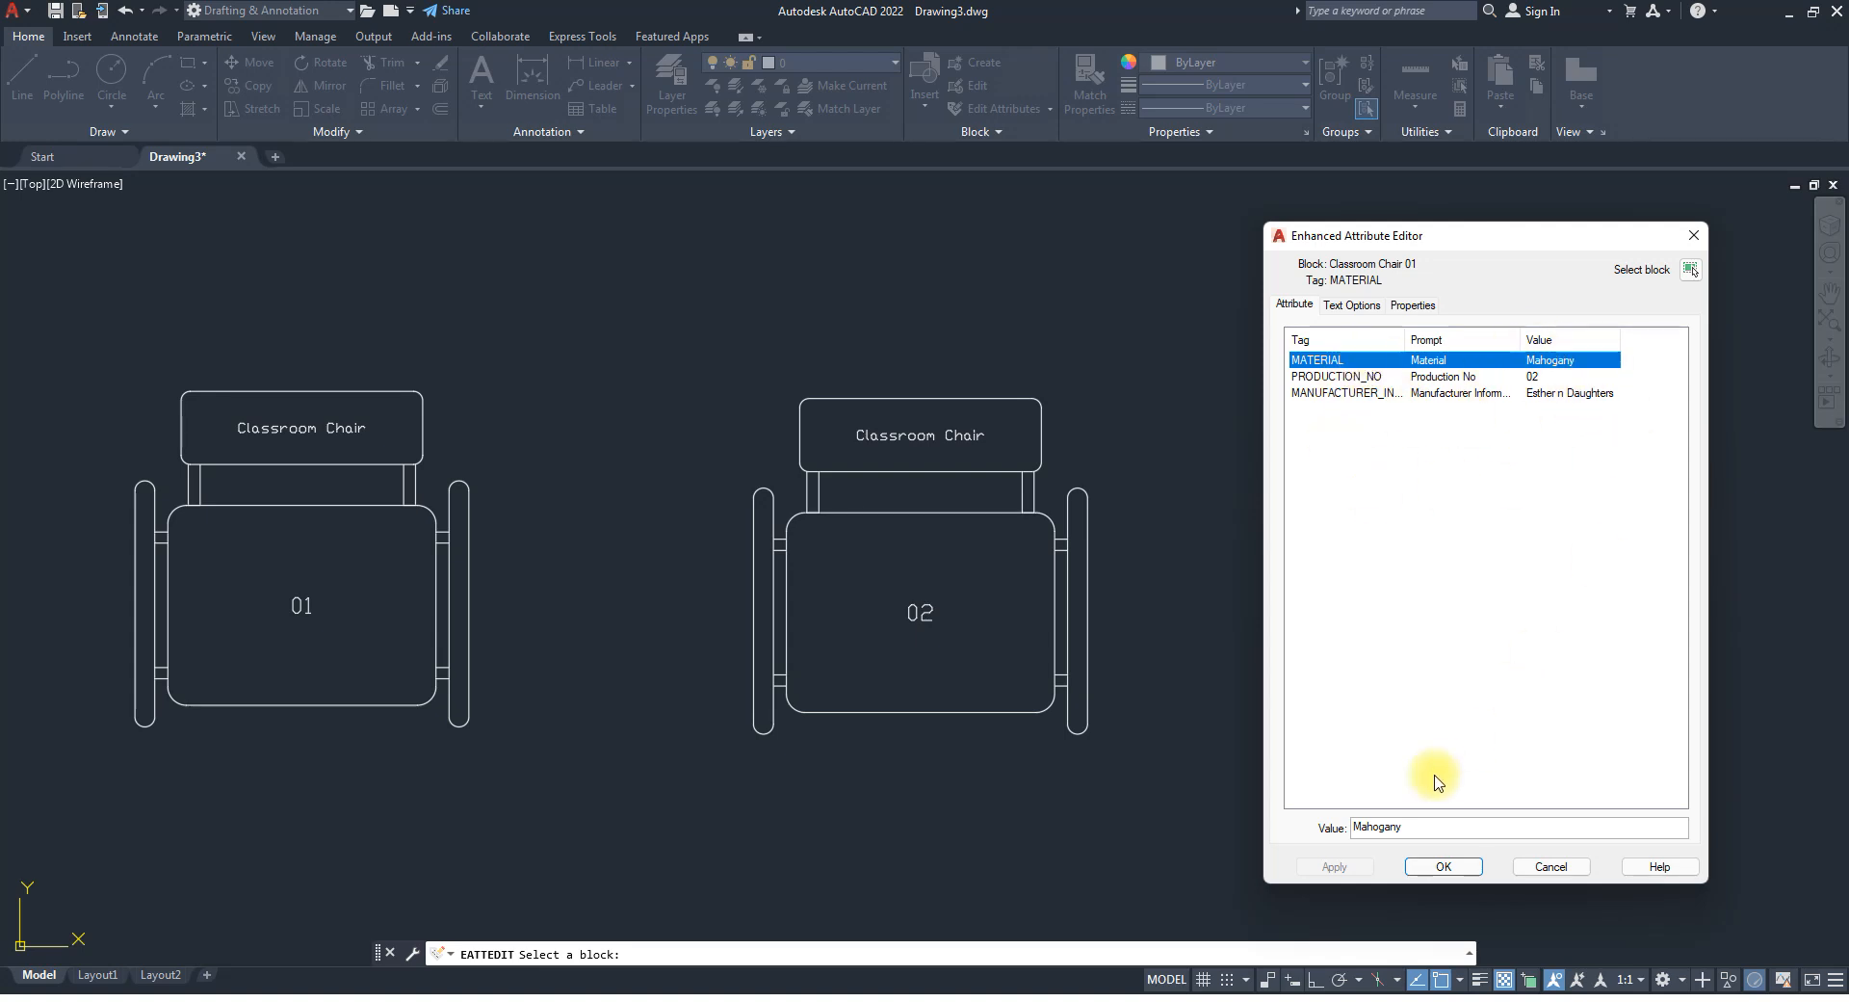
{"action": "left_click_drag", "start_coordinate": [1412, 818], "coordinate": [1345, 826]}
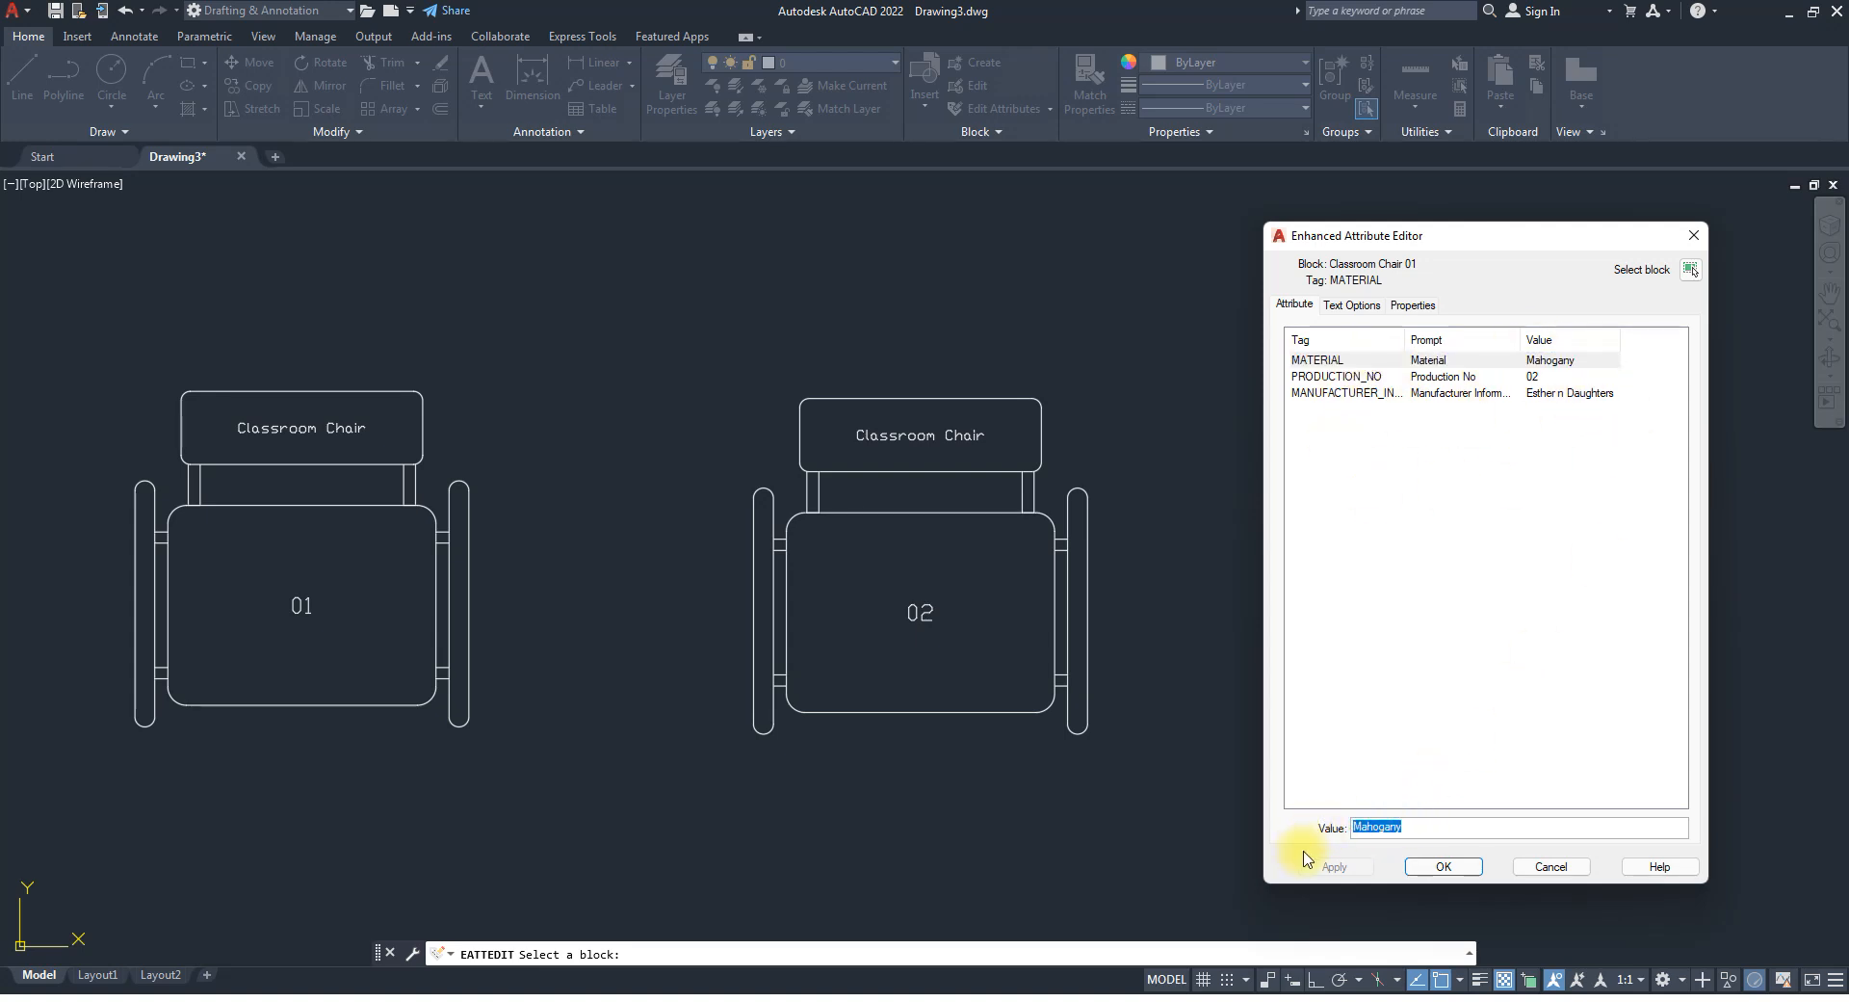
{"action": "type", "text": "Oakwood"}
{"action": "left_click", "coordinate": [1334, 867]}
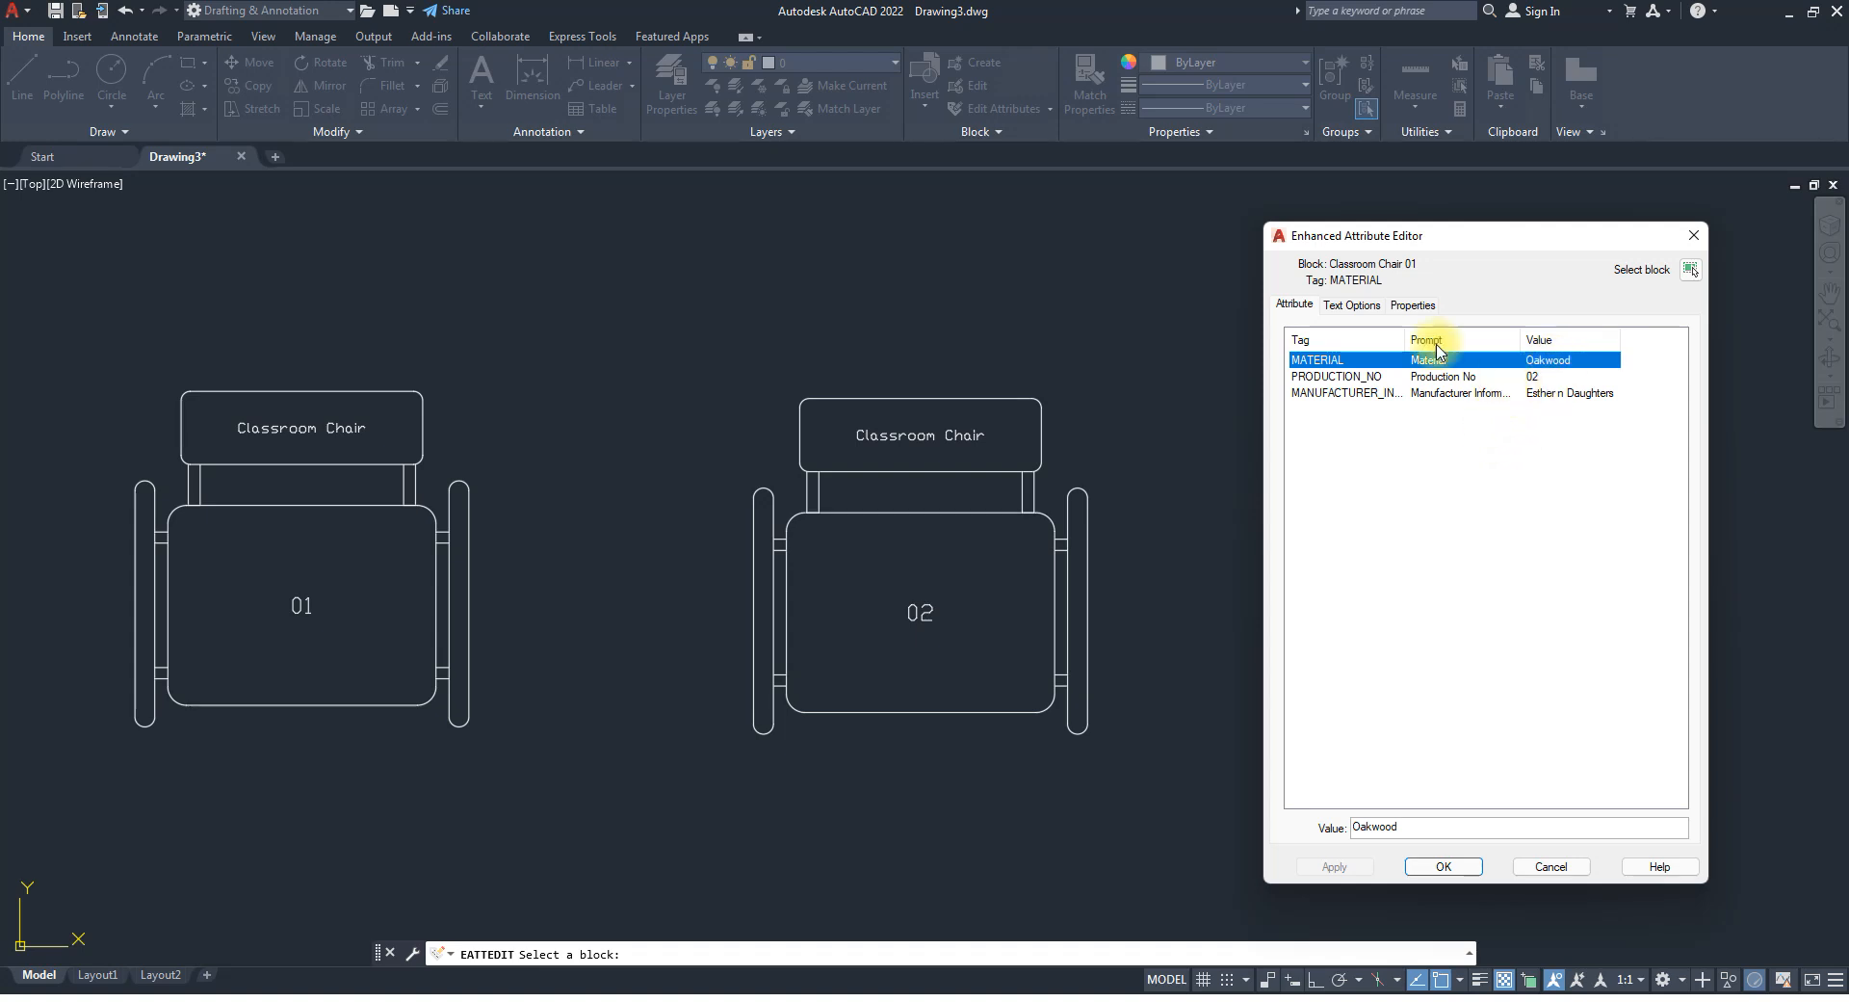
Set the text height of chair 02's PRODUCTION_NO attribute to 75 and apply the change.
{"action": "left_click", "coordinate": [1352, 305]}
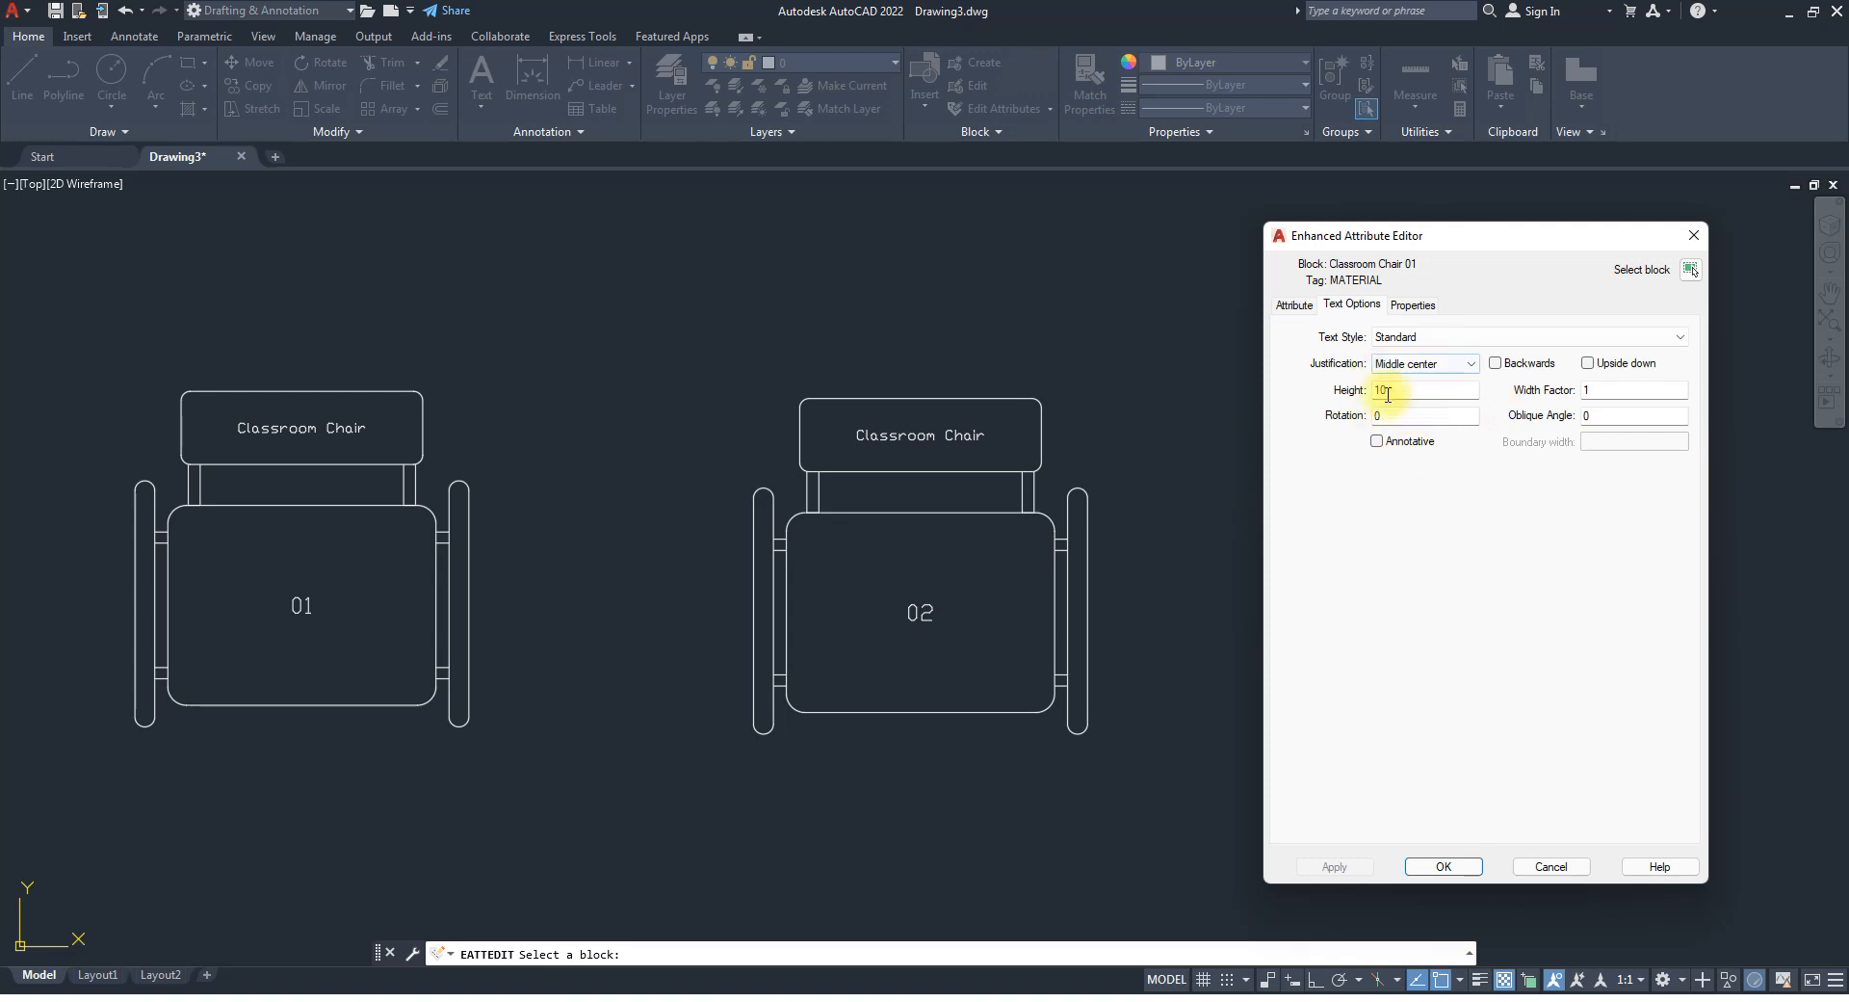
{"action": "left_click", "coordinate": [1312, 308]}
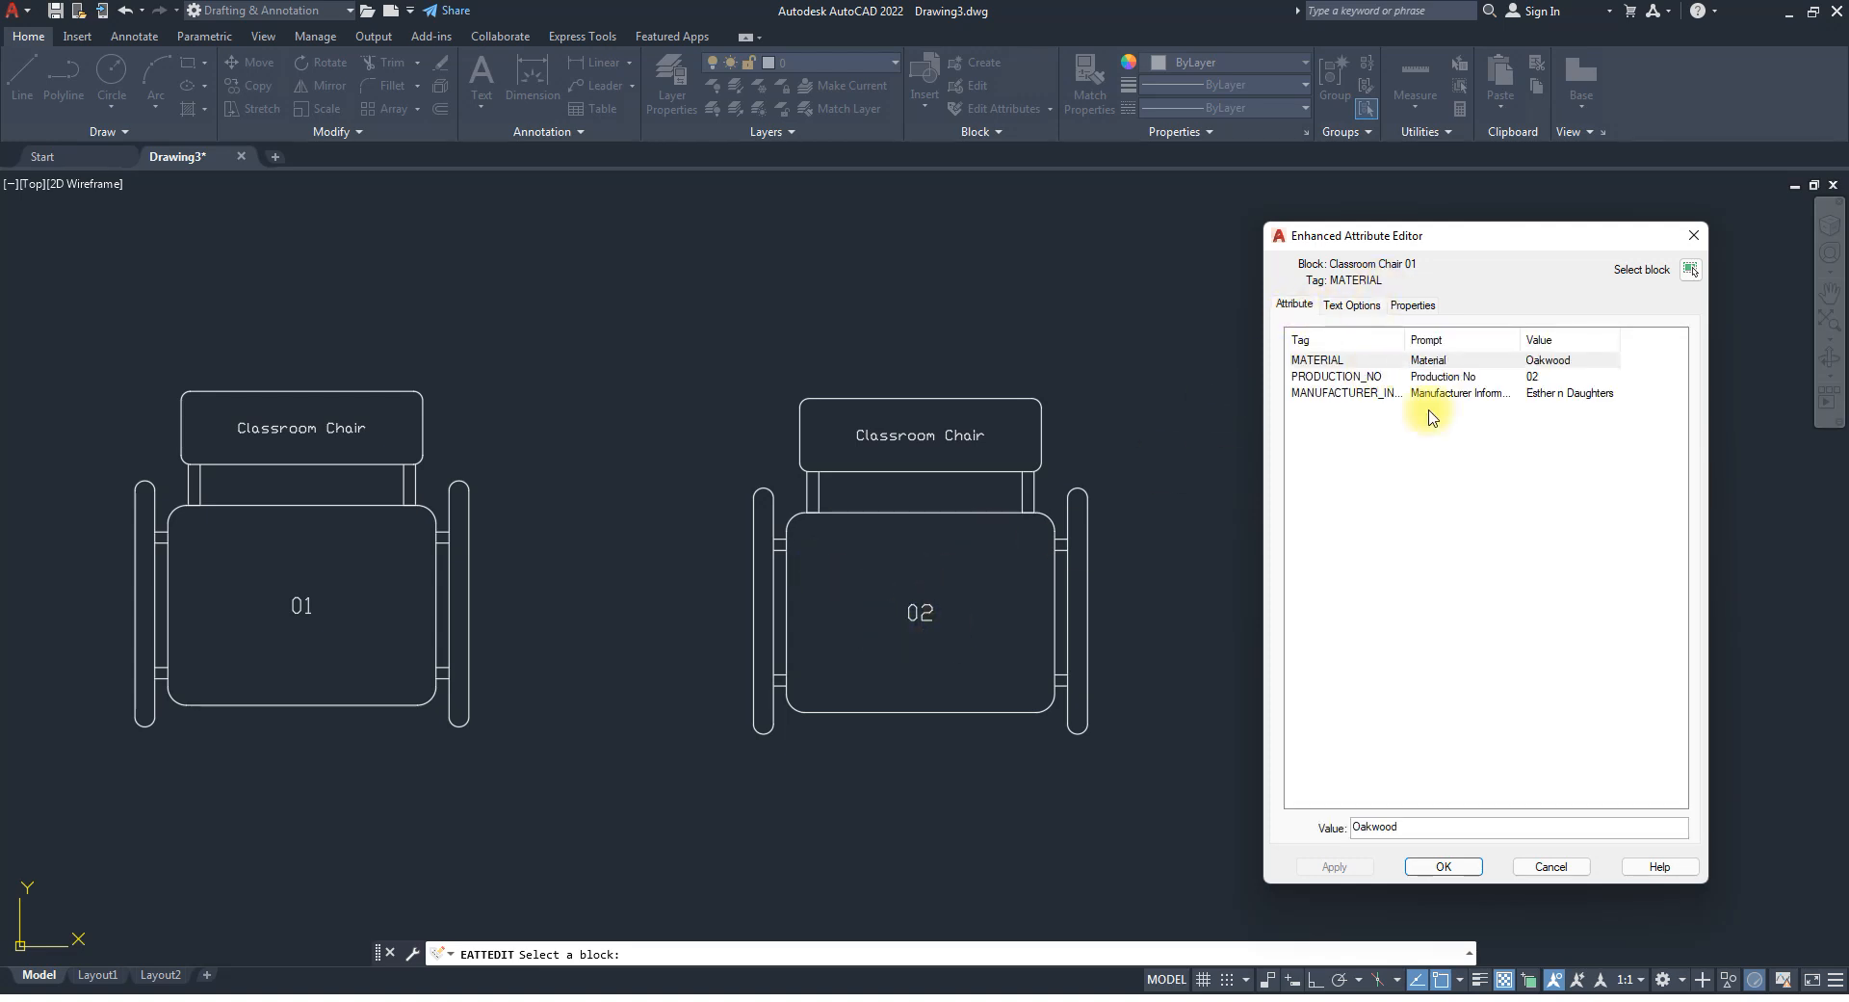
{"action": "left_click", "coordinate": [1533, 377]}
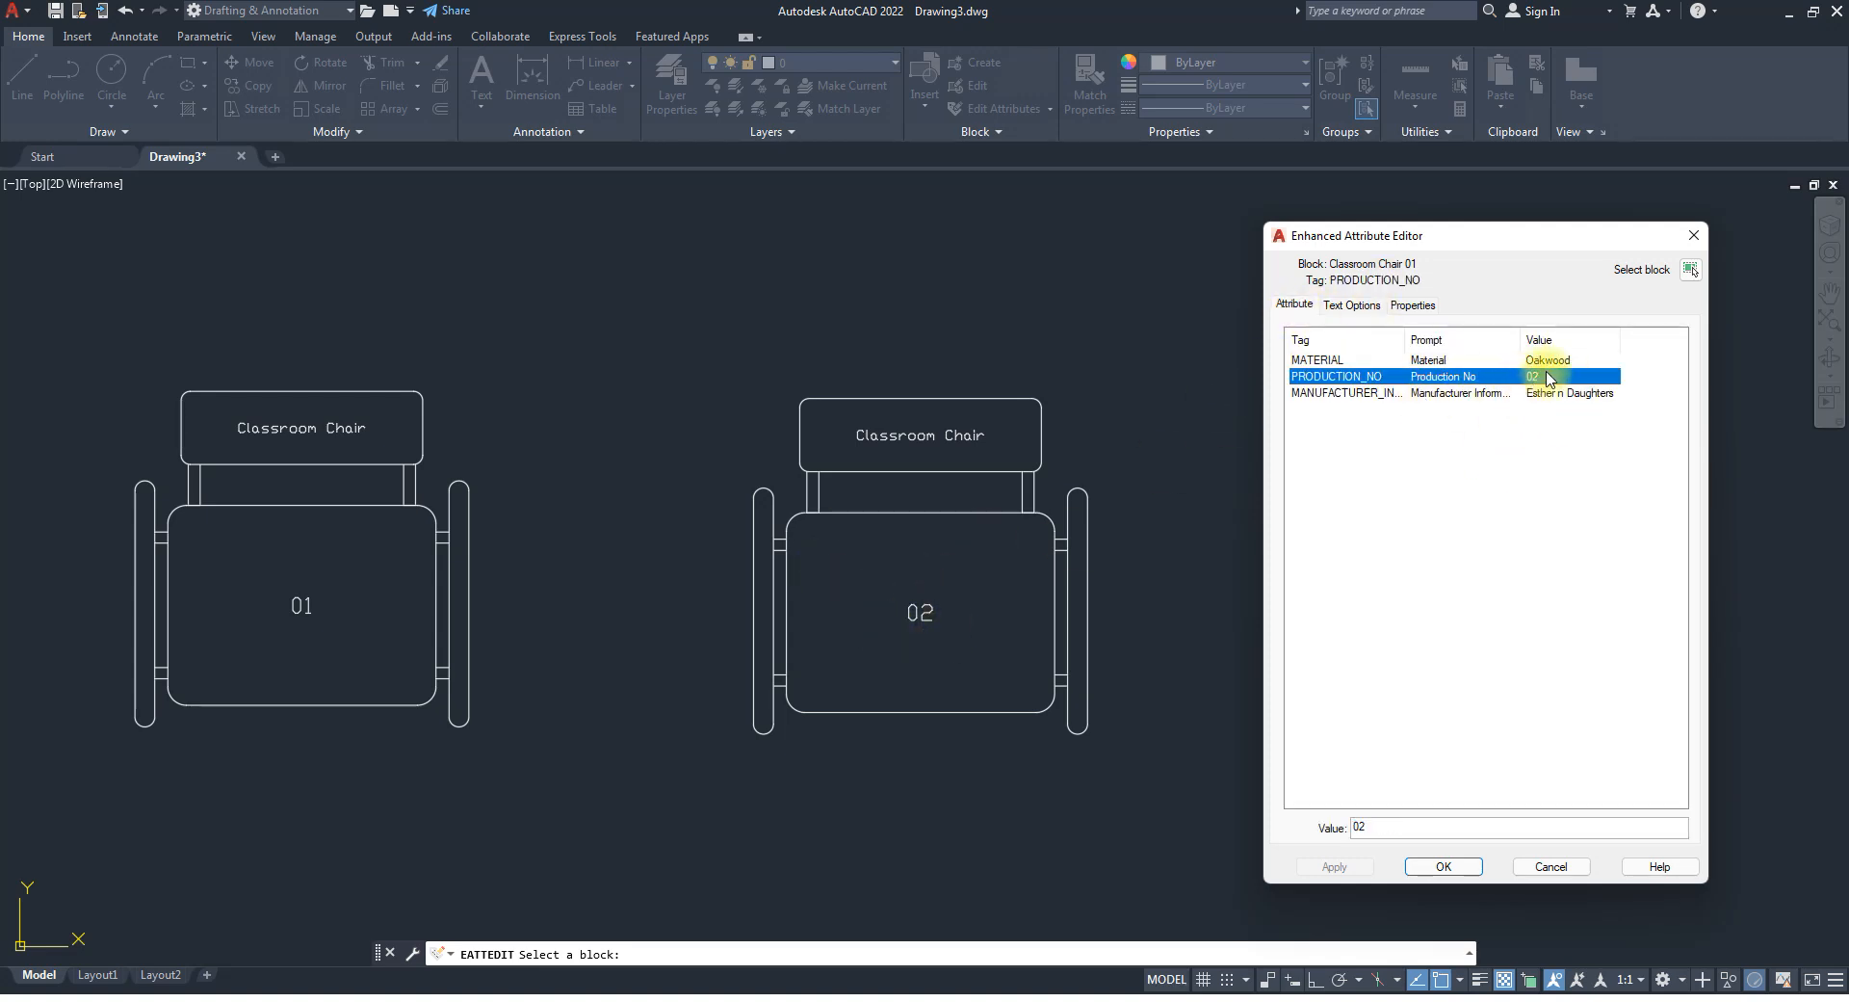
{"action": "left_click", "coordinate": [1352, 305]}
{"action": "double_click", "coordinate": [1395, 392]}
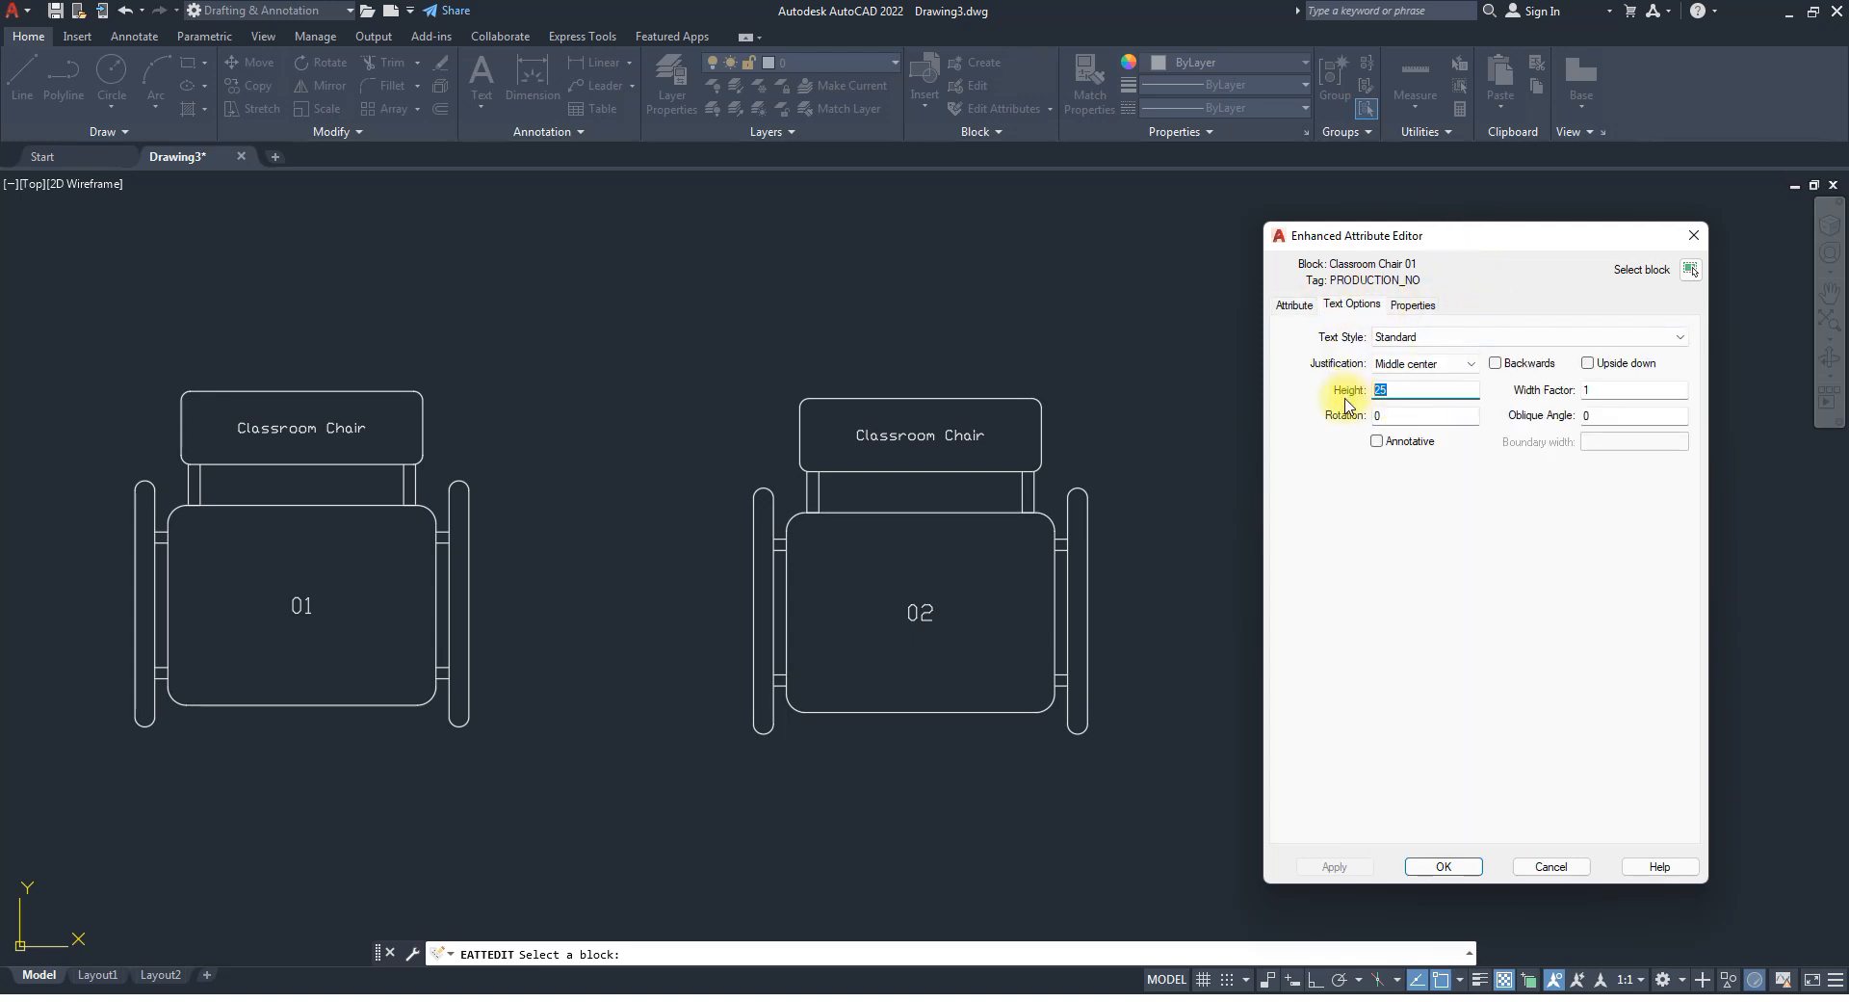
{"action": "type", "text": "75"}
{"action": "left_click", "coordinate": [1613, 389]}
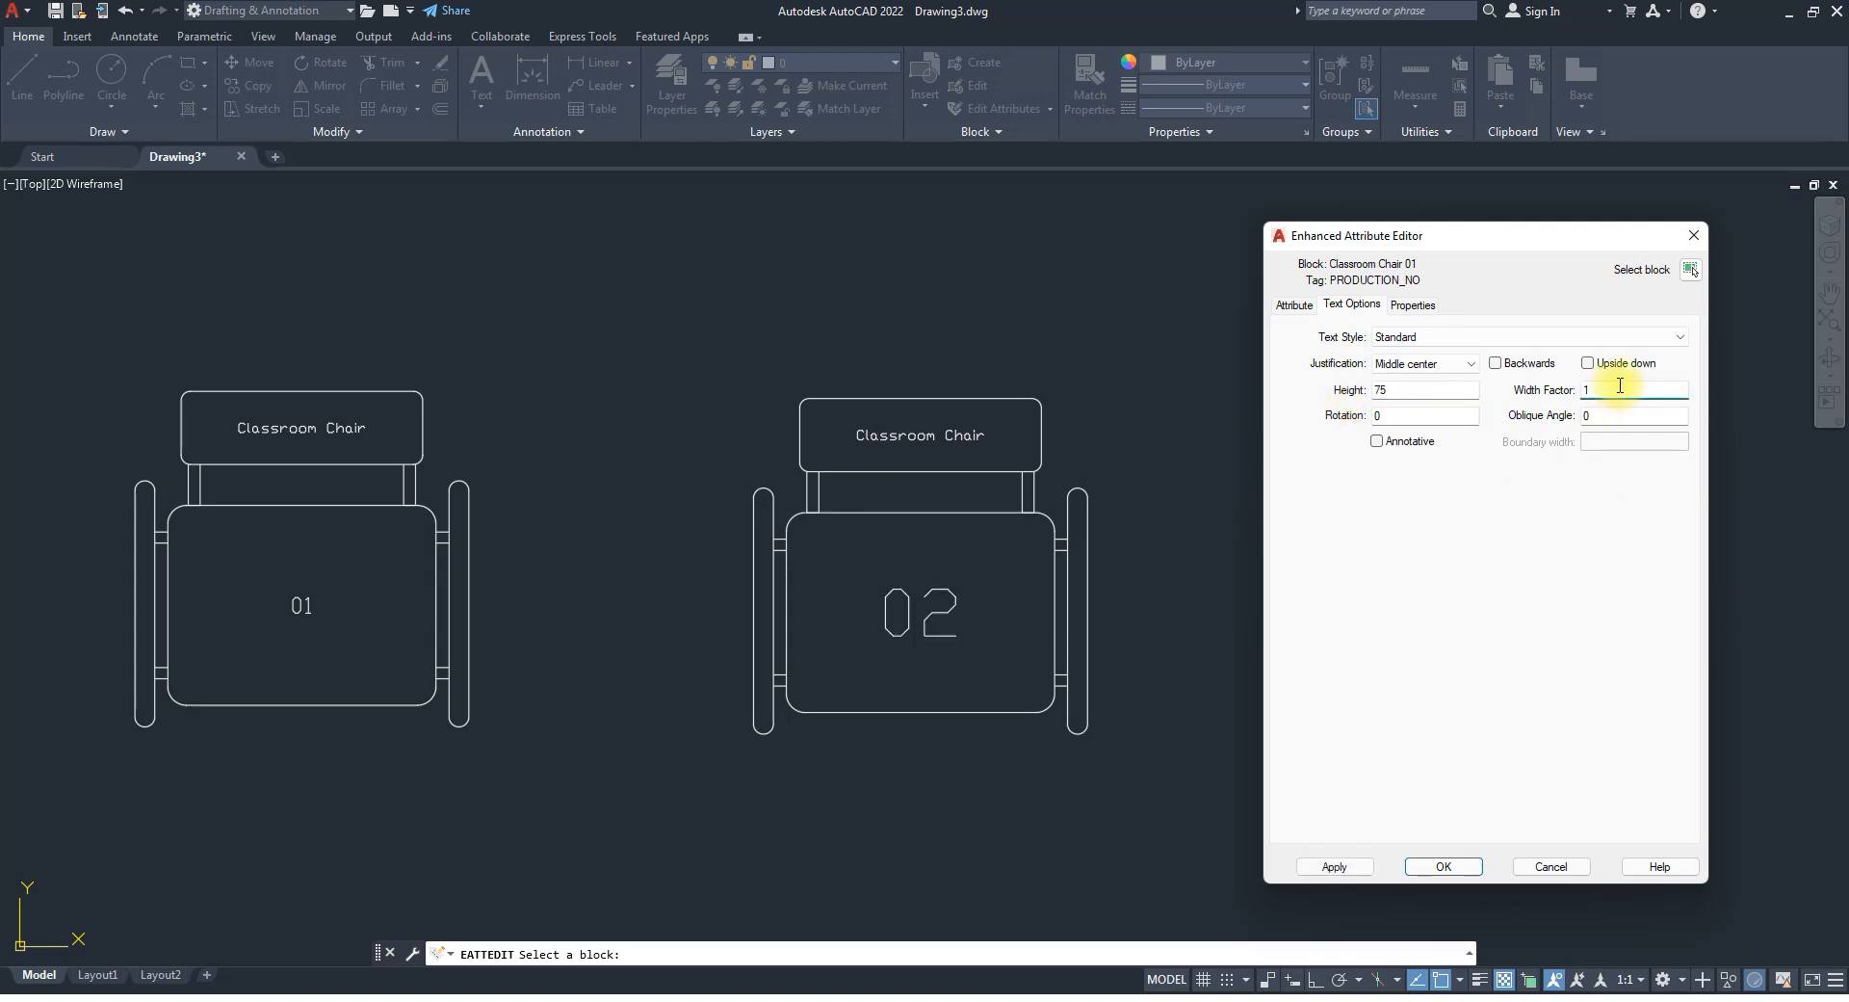
{"action": "left_click", "coordinate": [1334, 866]}
Review the layer and linetype choices for the PRODUCTION_NO attribute, then accept and close the attribute editor.
{"action": "left_click", "coordinate": [1412, 304]}
{"action": "left_click", "coordinate": [1455, 343]}
{"action": "left_click", "coordinate": [1291, 330]}
{"action": "left_click", "coordinate": [1469, 366]}
{"action": "left_click", "coordinate": [1307, 339]}
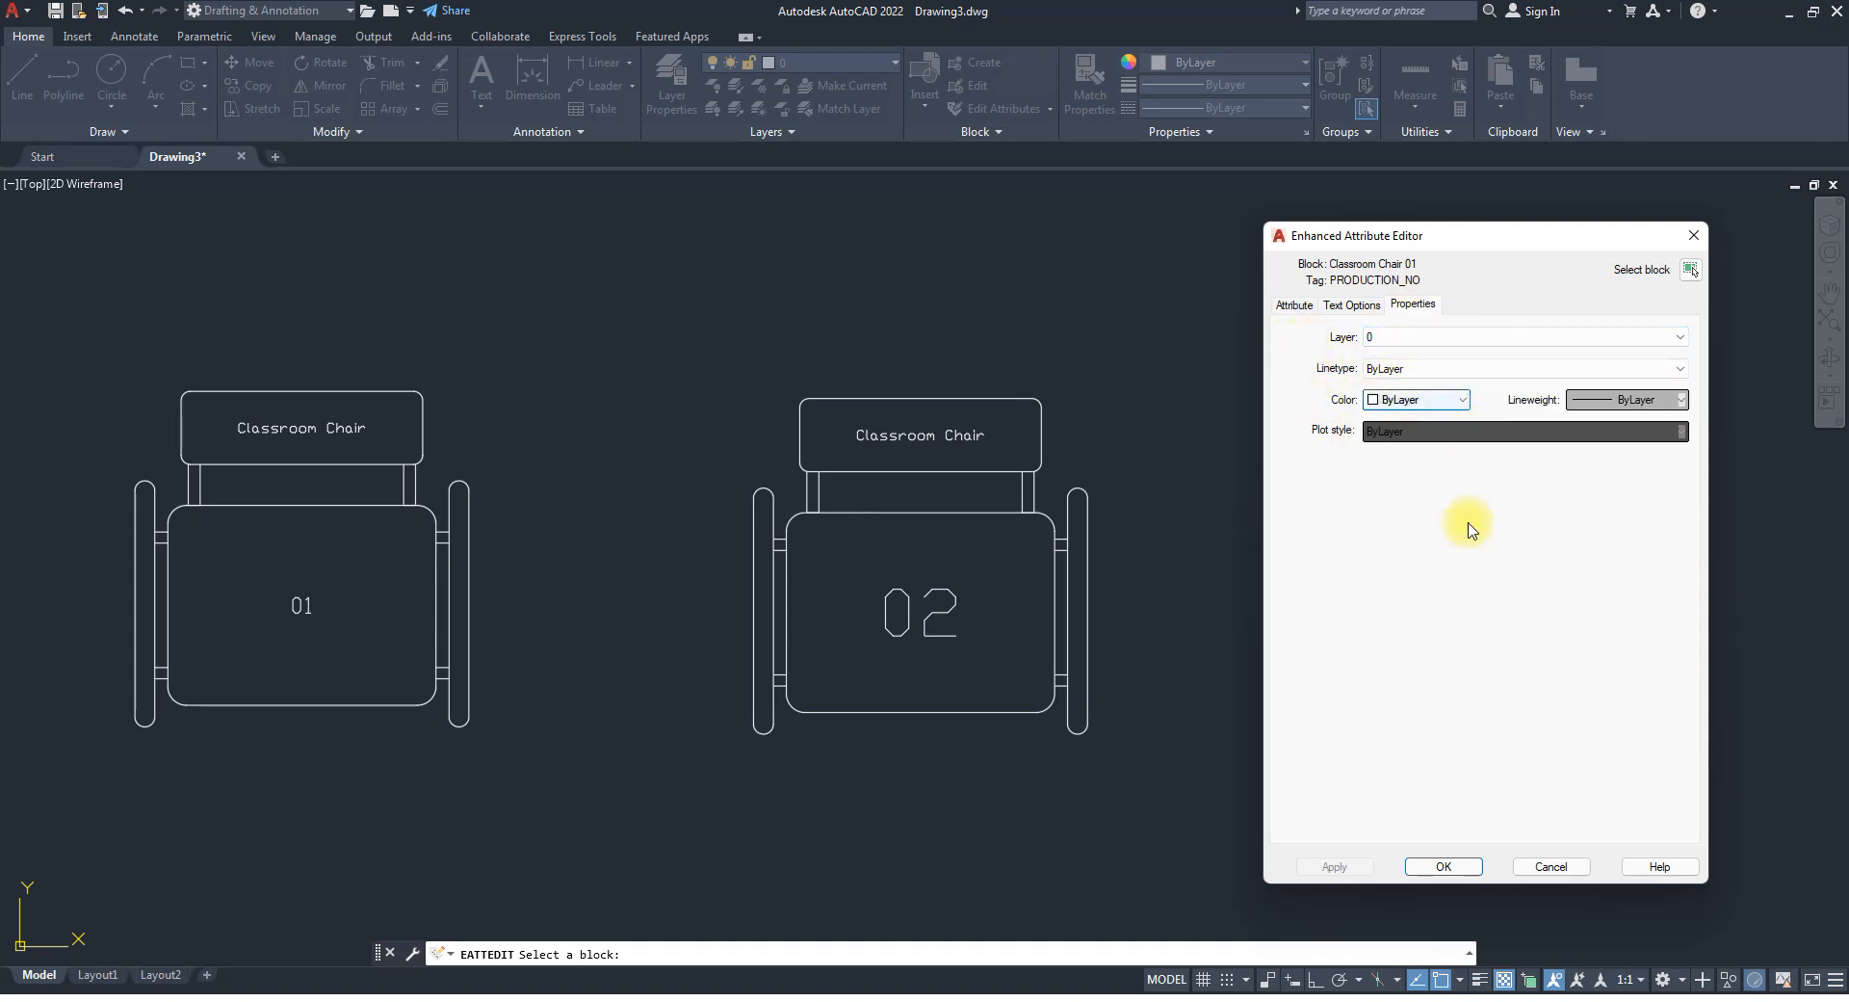
{"action": "left_click", "coordinate": [1441, 866]}
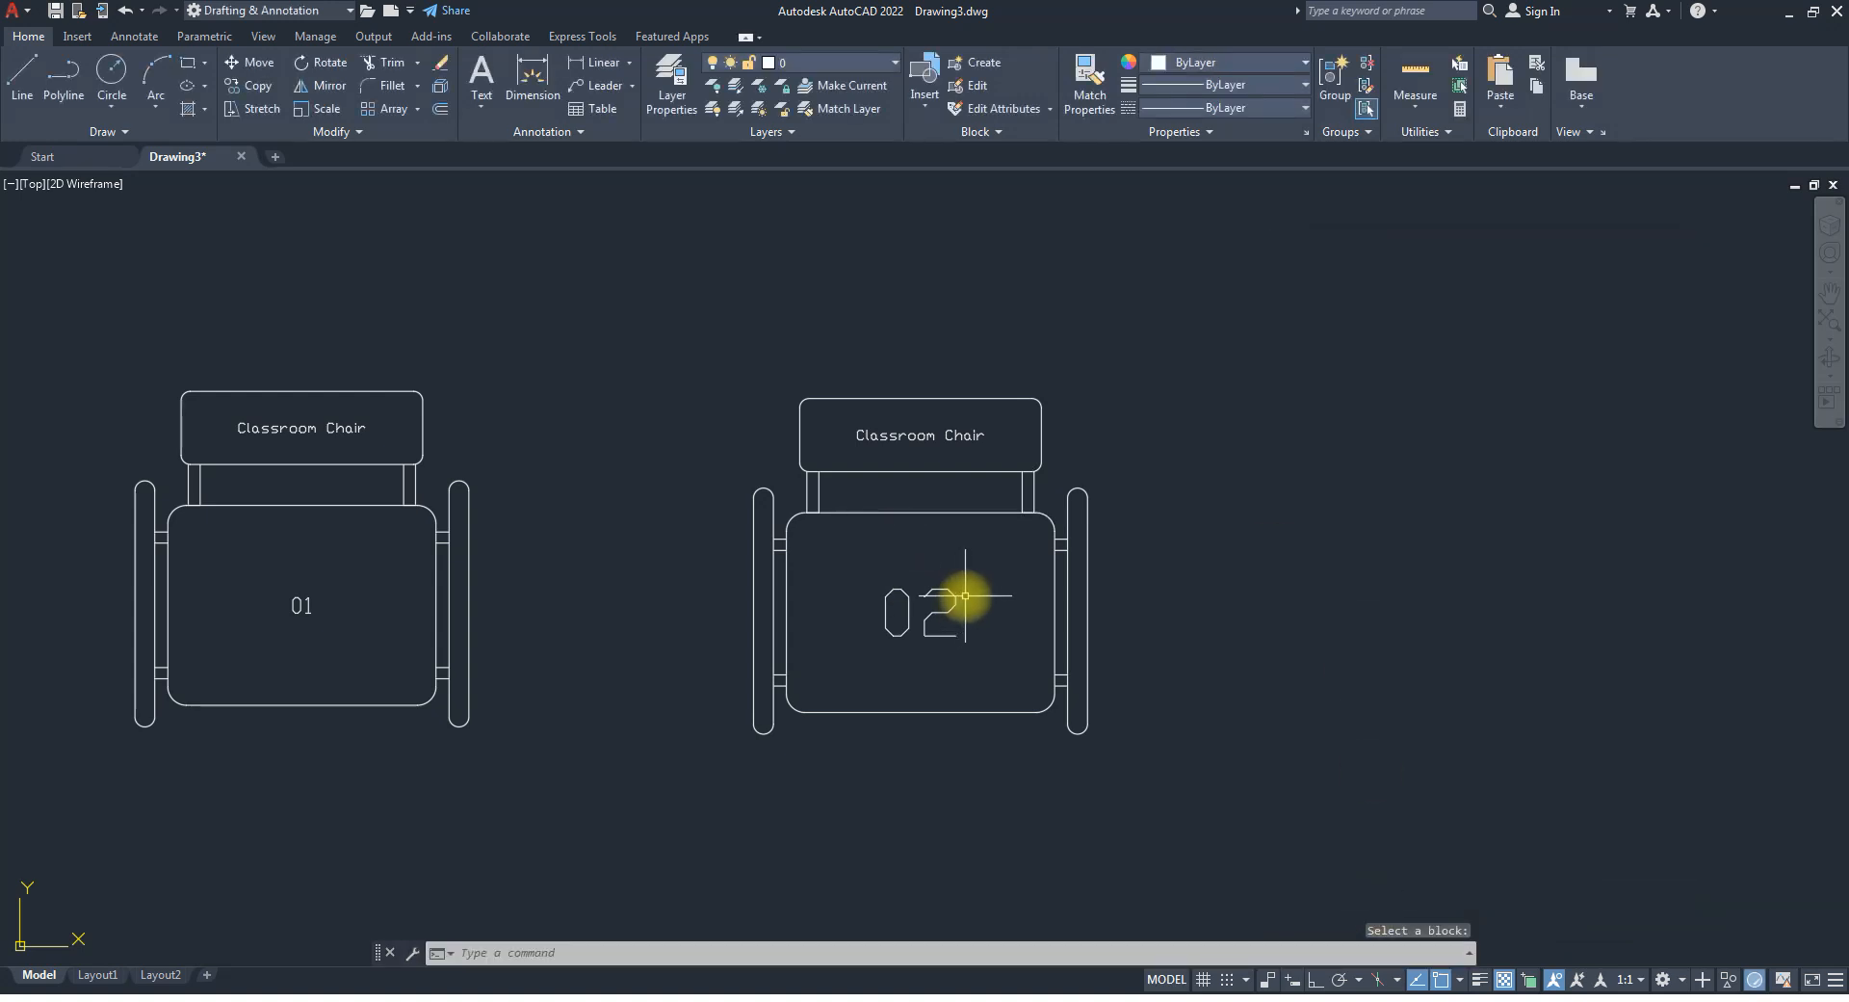
Use ATTEDIT on the Oakwood chair to set its Production No to 03.
{"action": "type", "text": "a"}
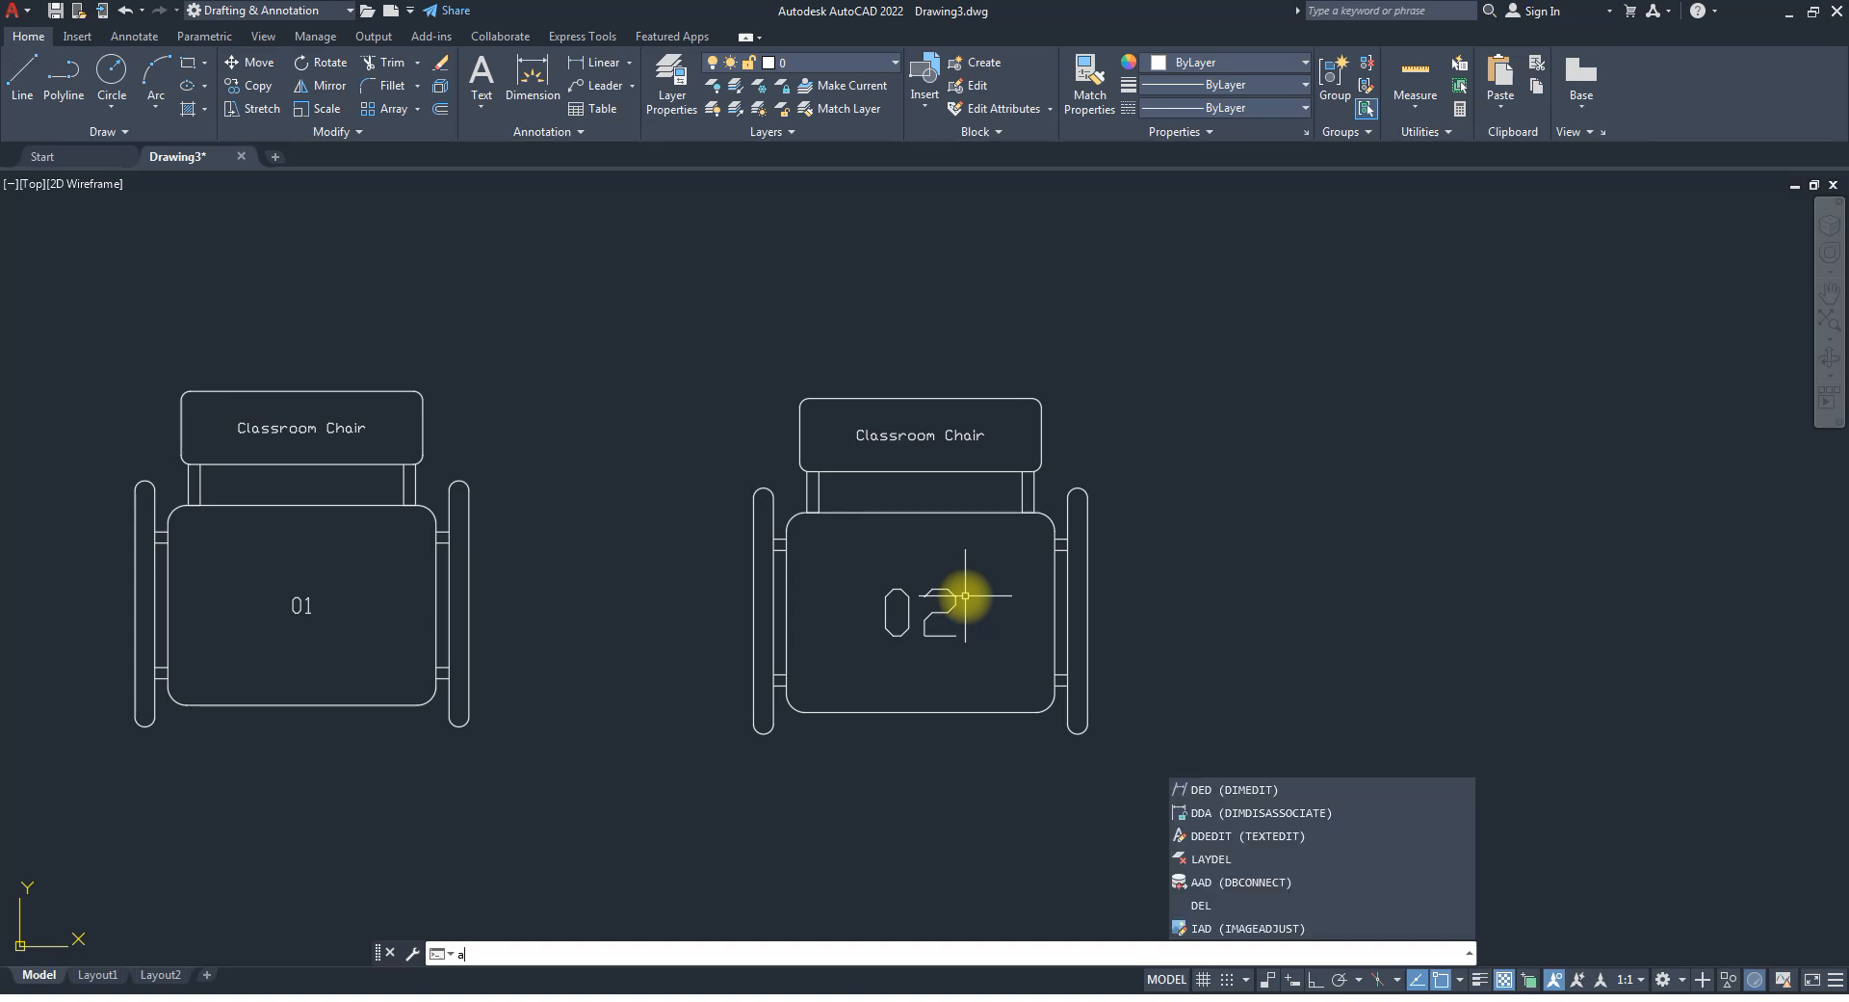
{"action": "type", "text": "dtted"}
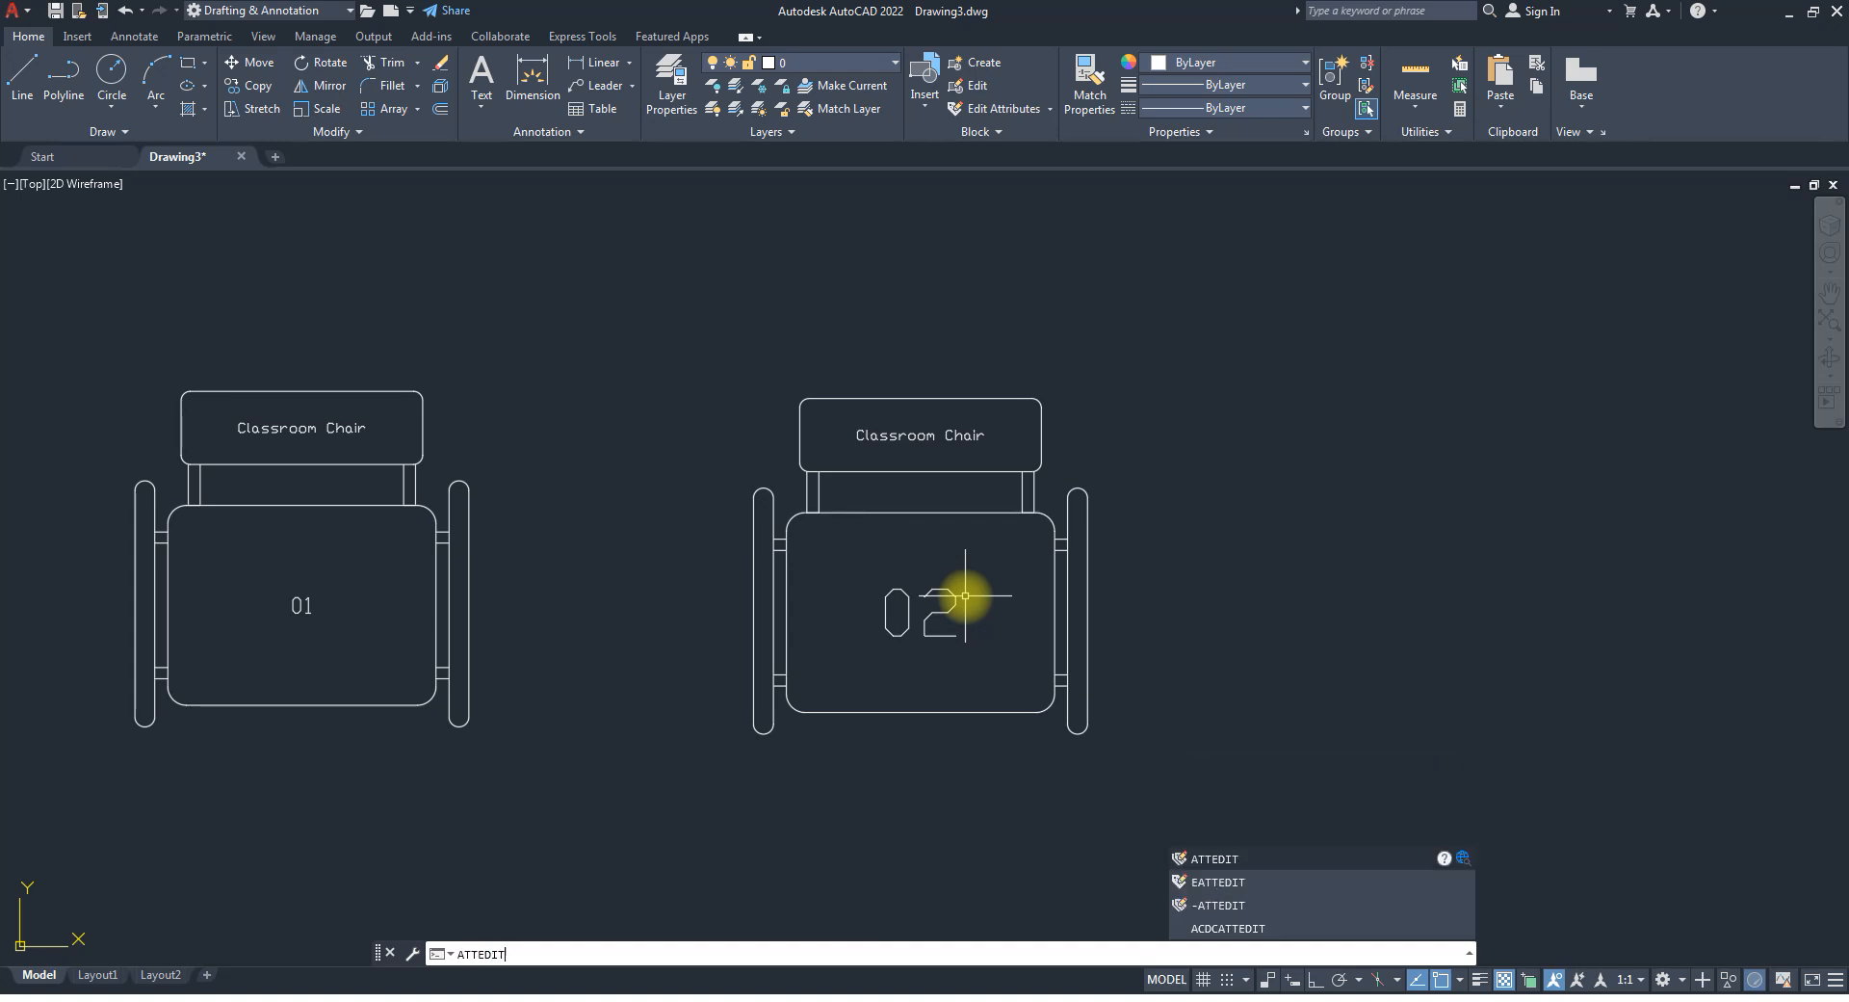
{"action": "key", "text": "Return"}
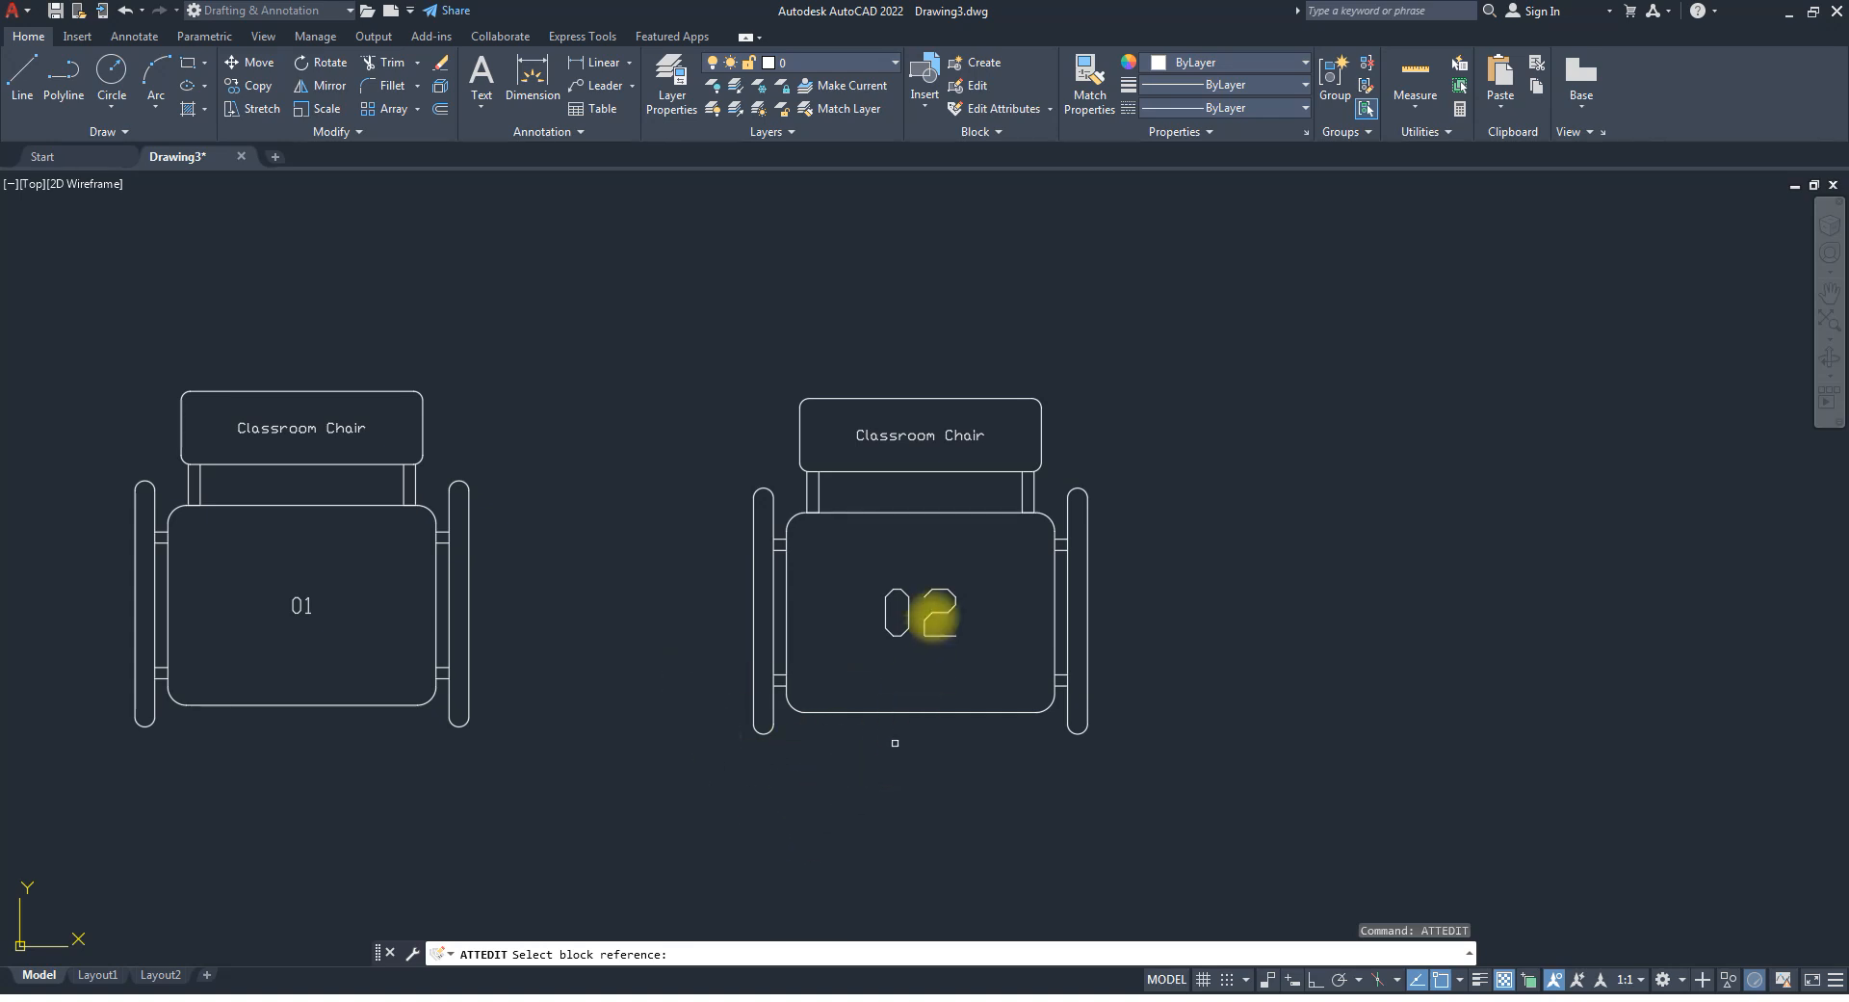
{"action": "left_click", "coordinate": [939, 521]}
{"action": "left_click_drag", "start_coordinate": [1050, 240], "coordinate": [1515, 247]}
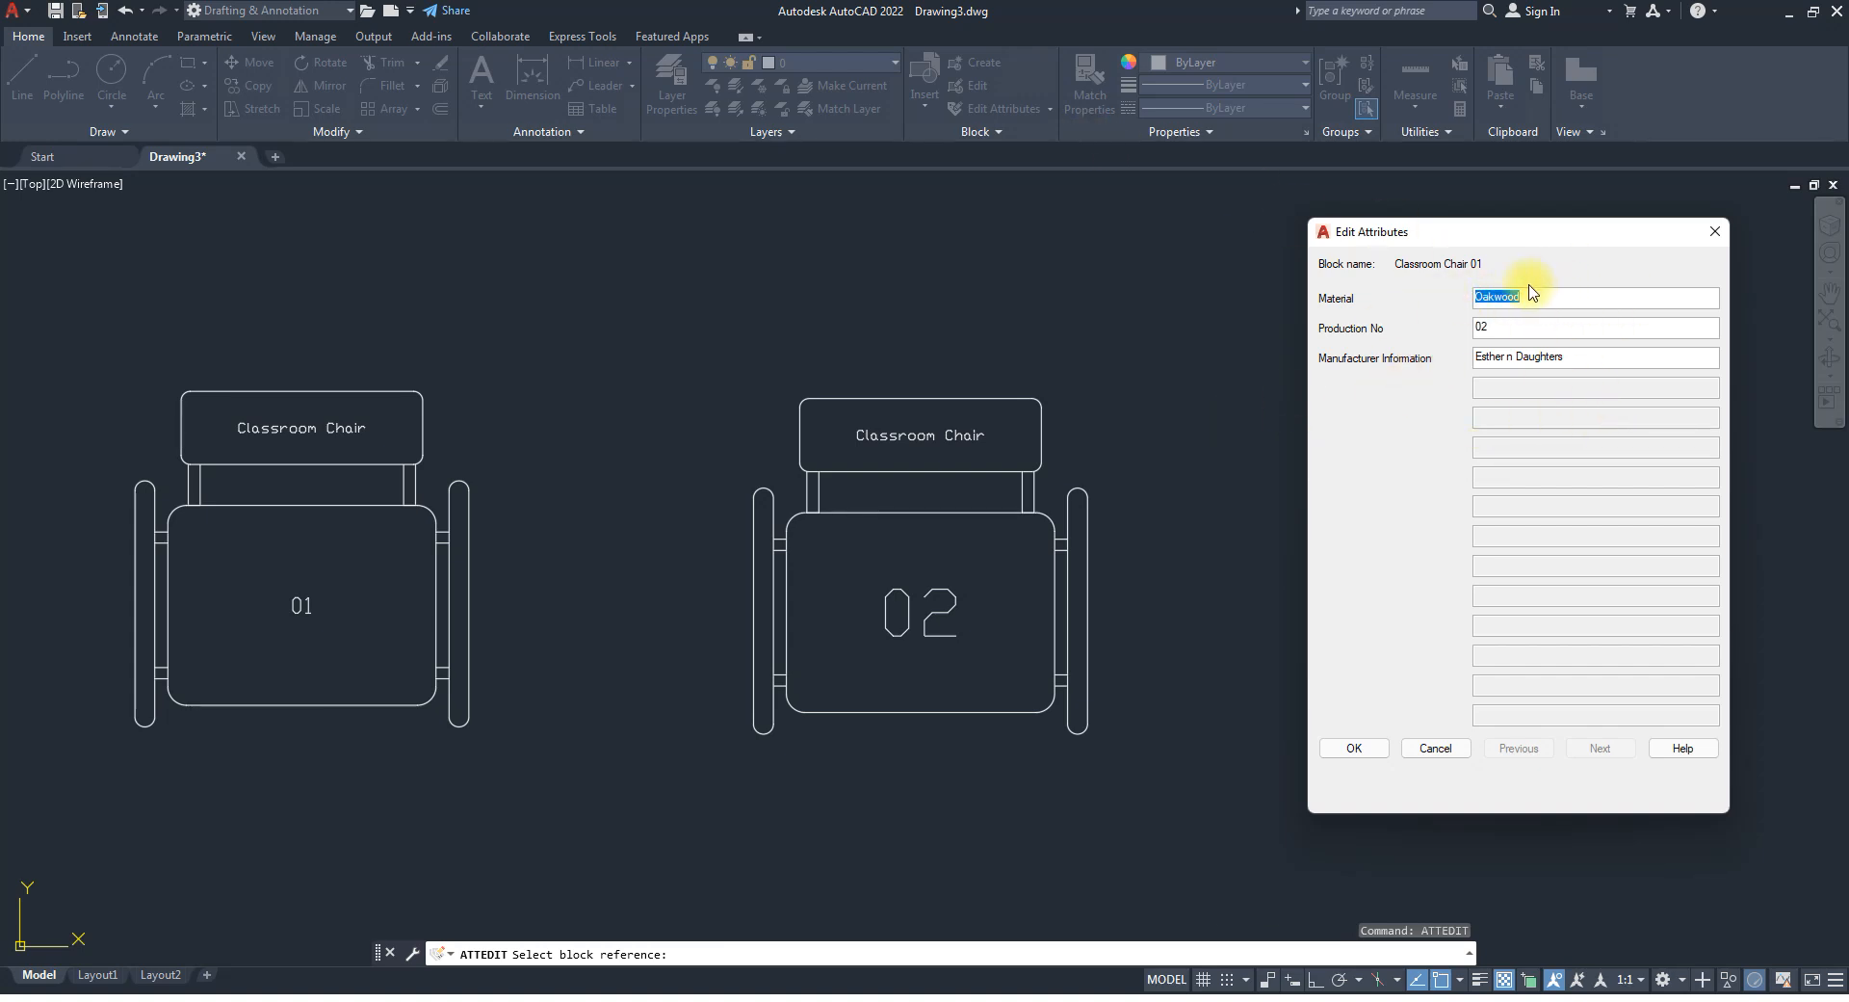
{"action": "left_click", "coordinate": [1508, 326]}
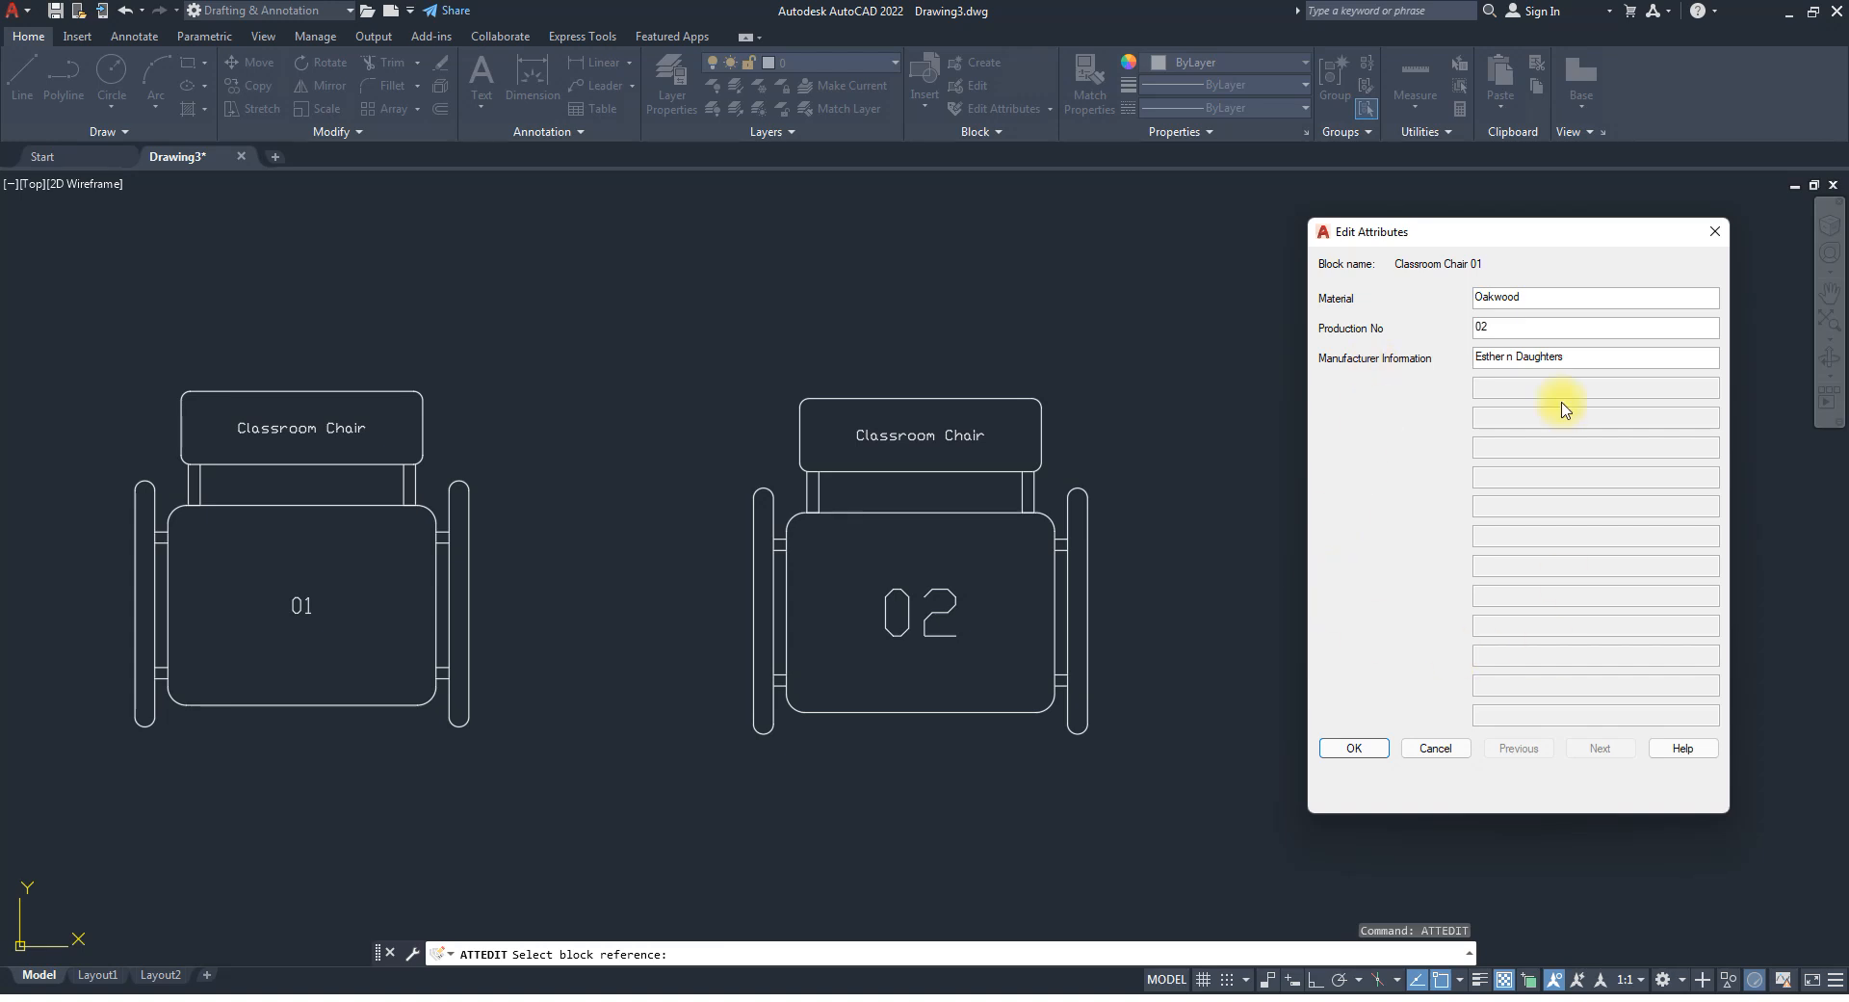
{"action": "double_click", "coordinate": [1508, 325]}
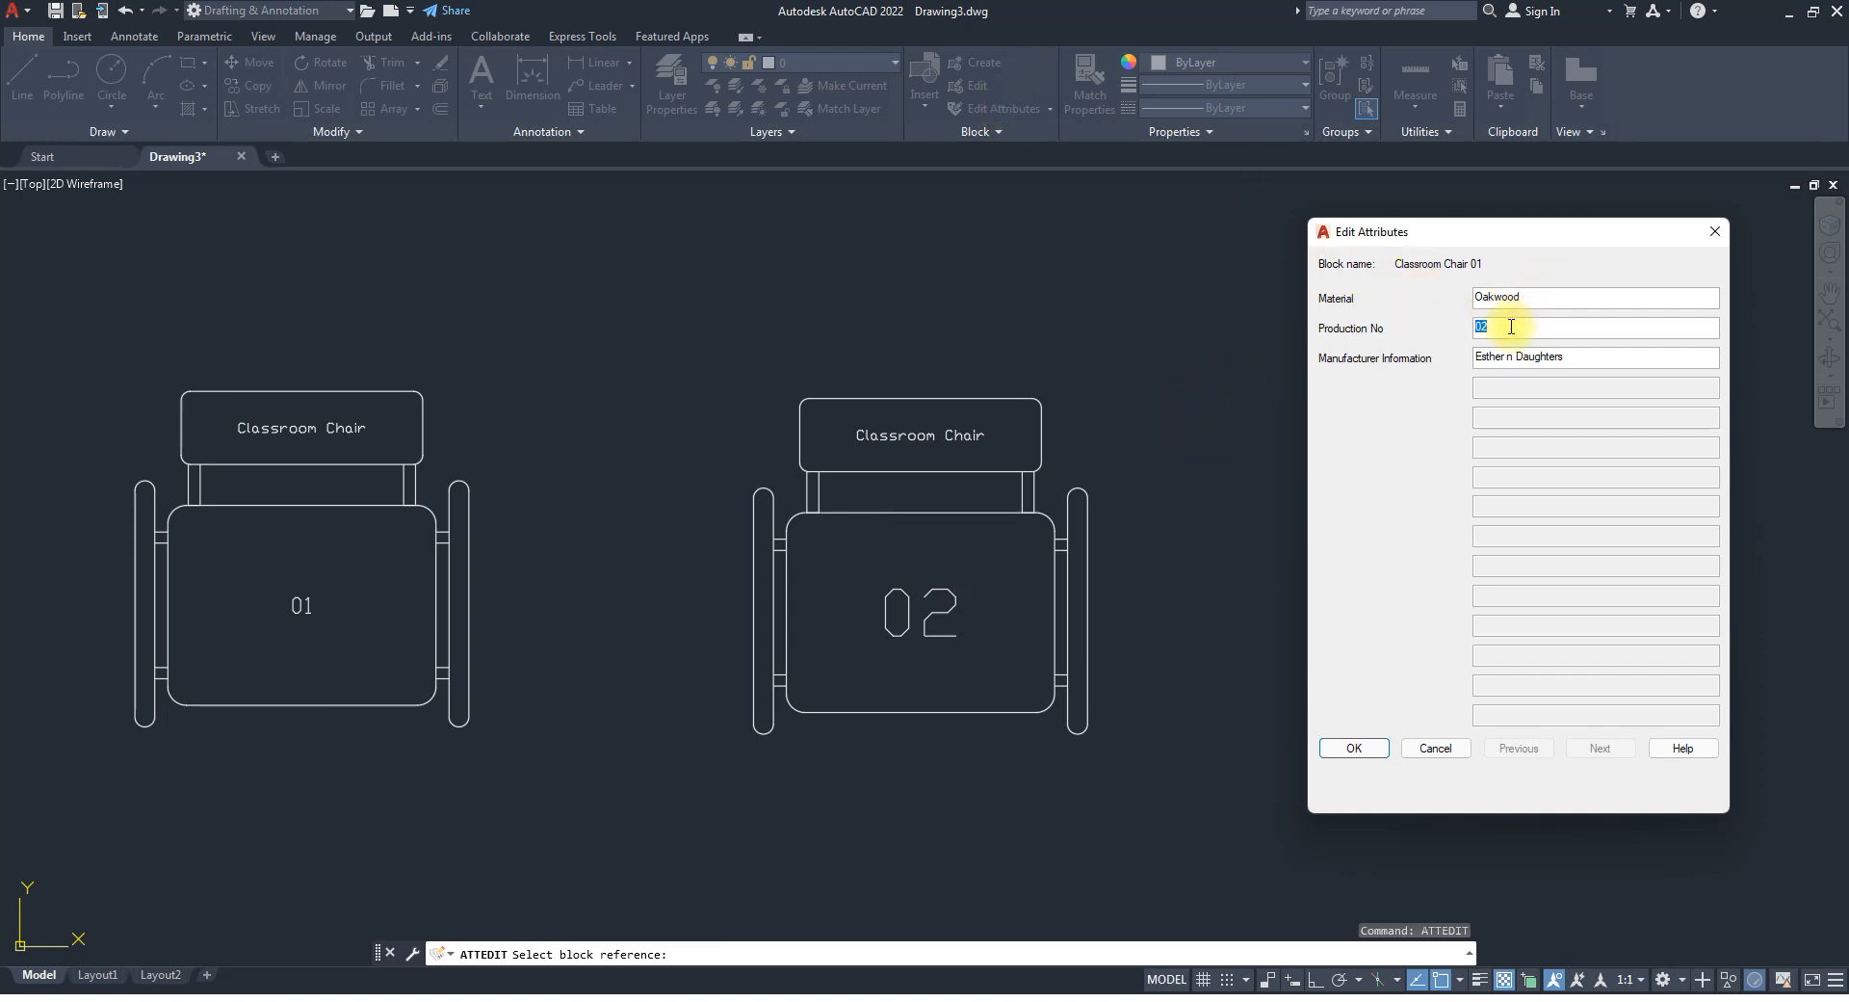
{"action": "type", "text": "0"}
{"action": "left_click", "coordinate": [1353, 748]}
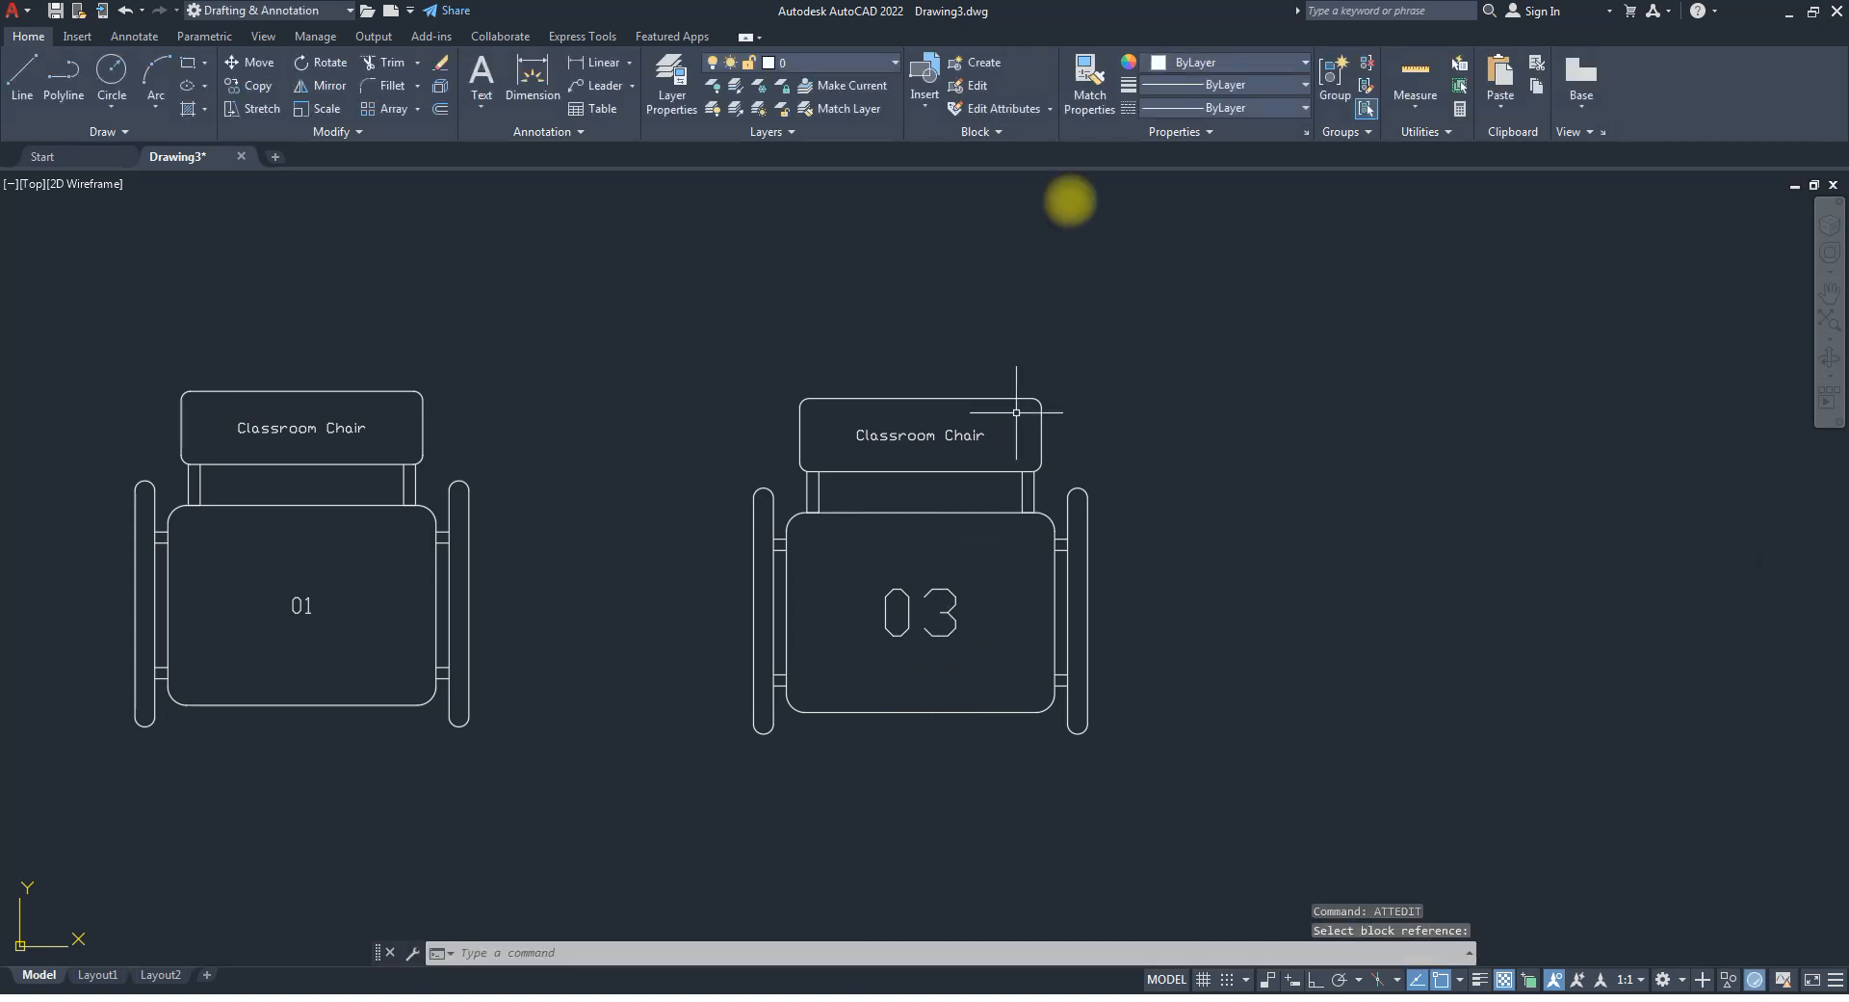
Edit the Oakwood chair's attributes as a single block and set PRODUCTION_NO to 02.
{"action": "left_click", "coordinate": [1051, 109]}
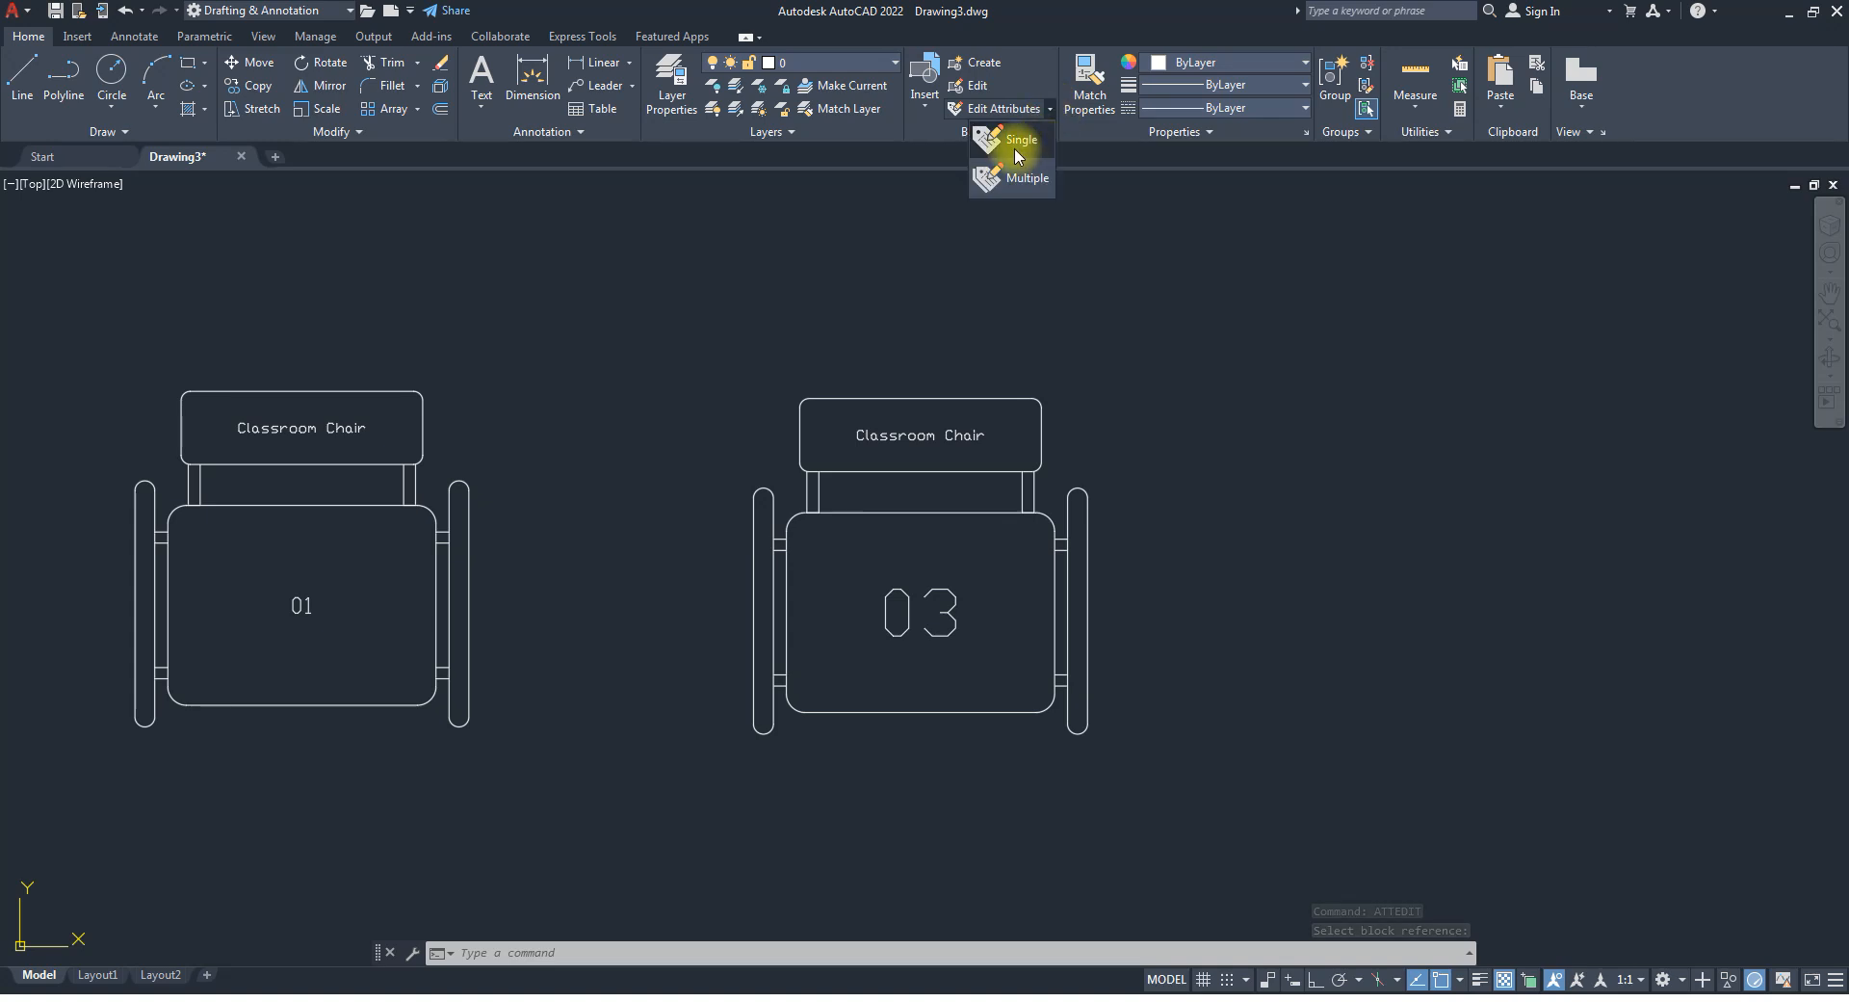
{"action": "left_click", "coordinate": [1015, 148]}
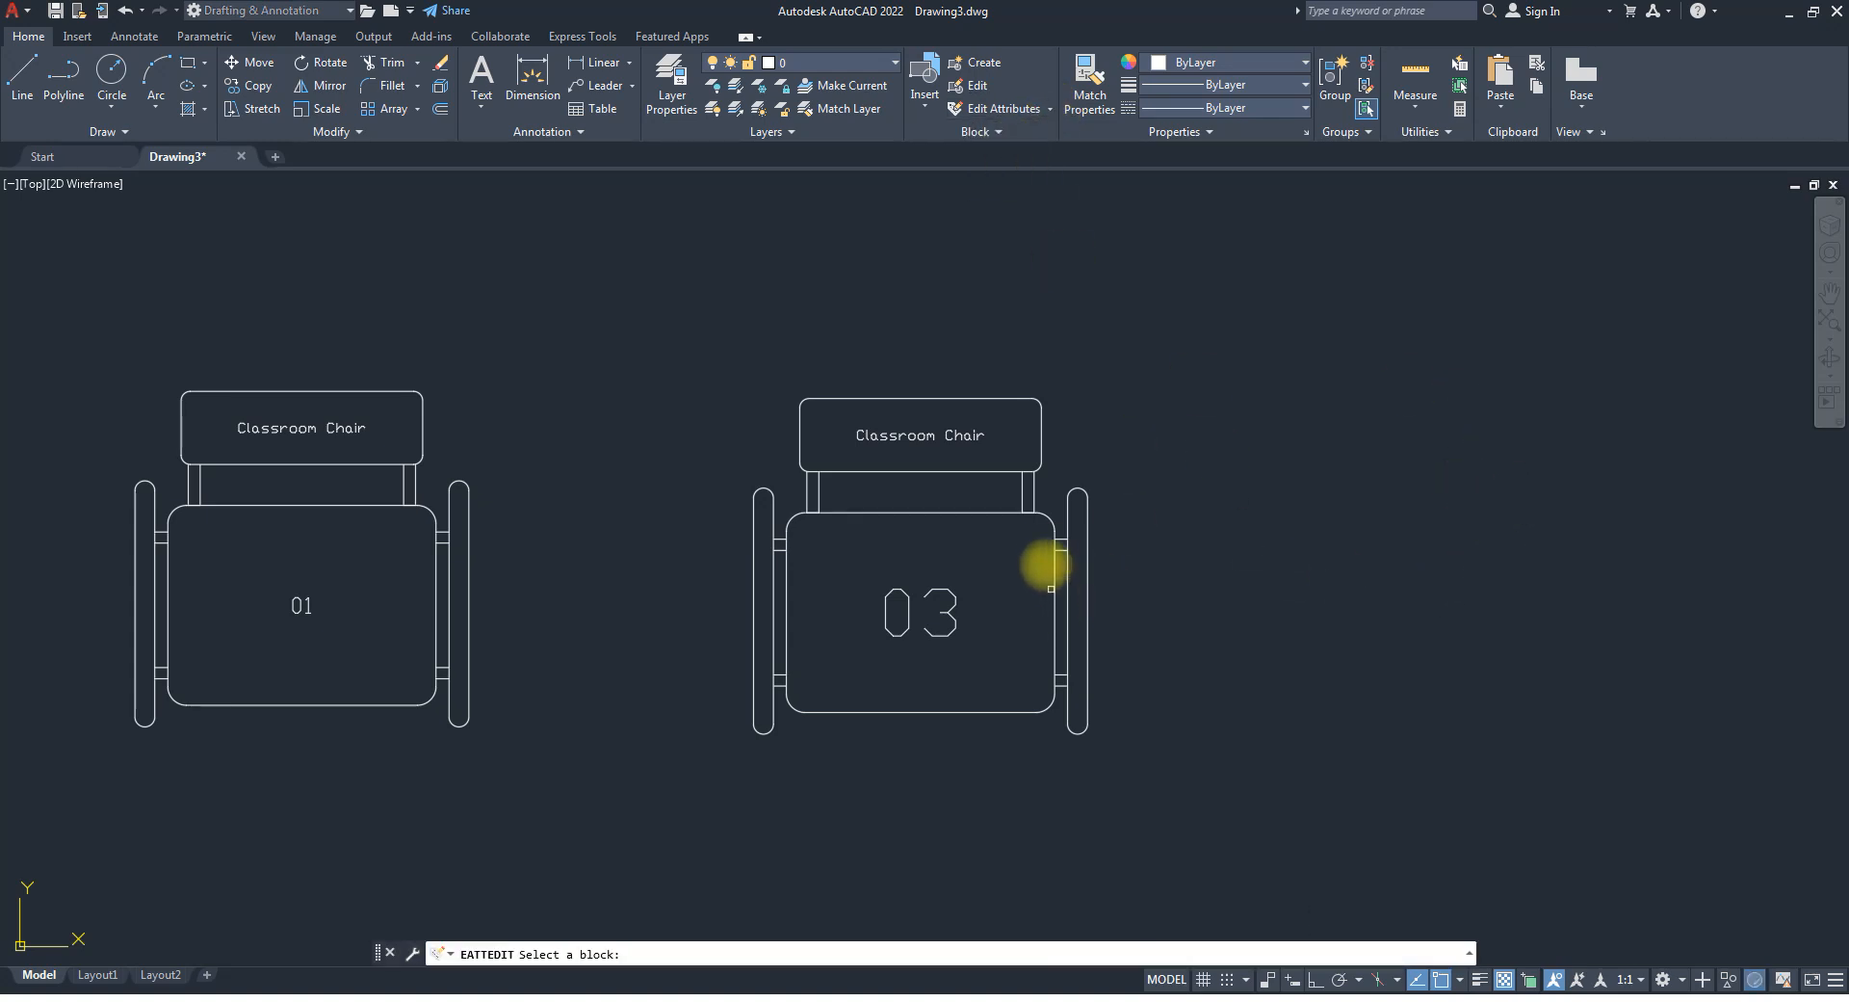
{"action": "left_click", "coordinate": [1054, 525]}
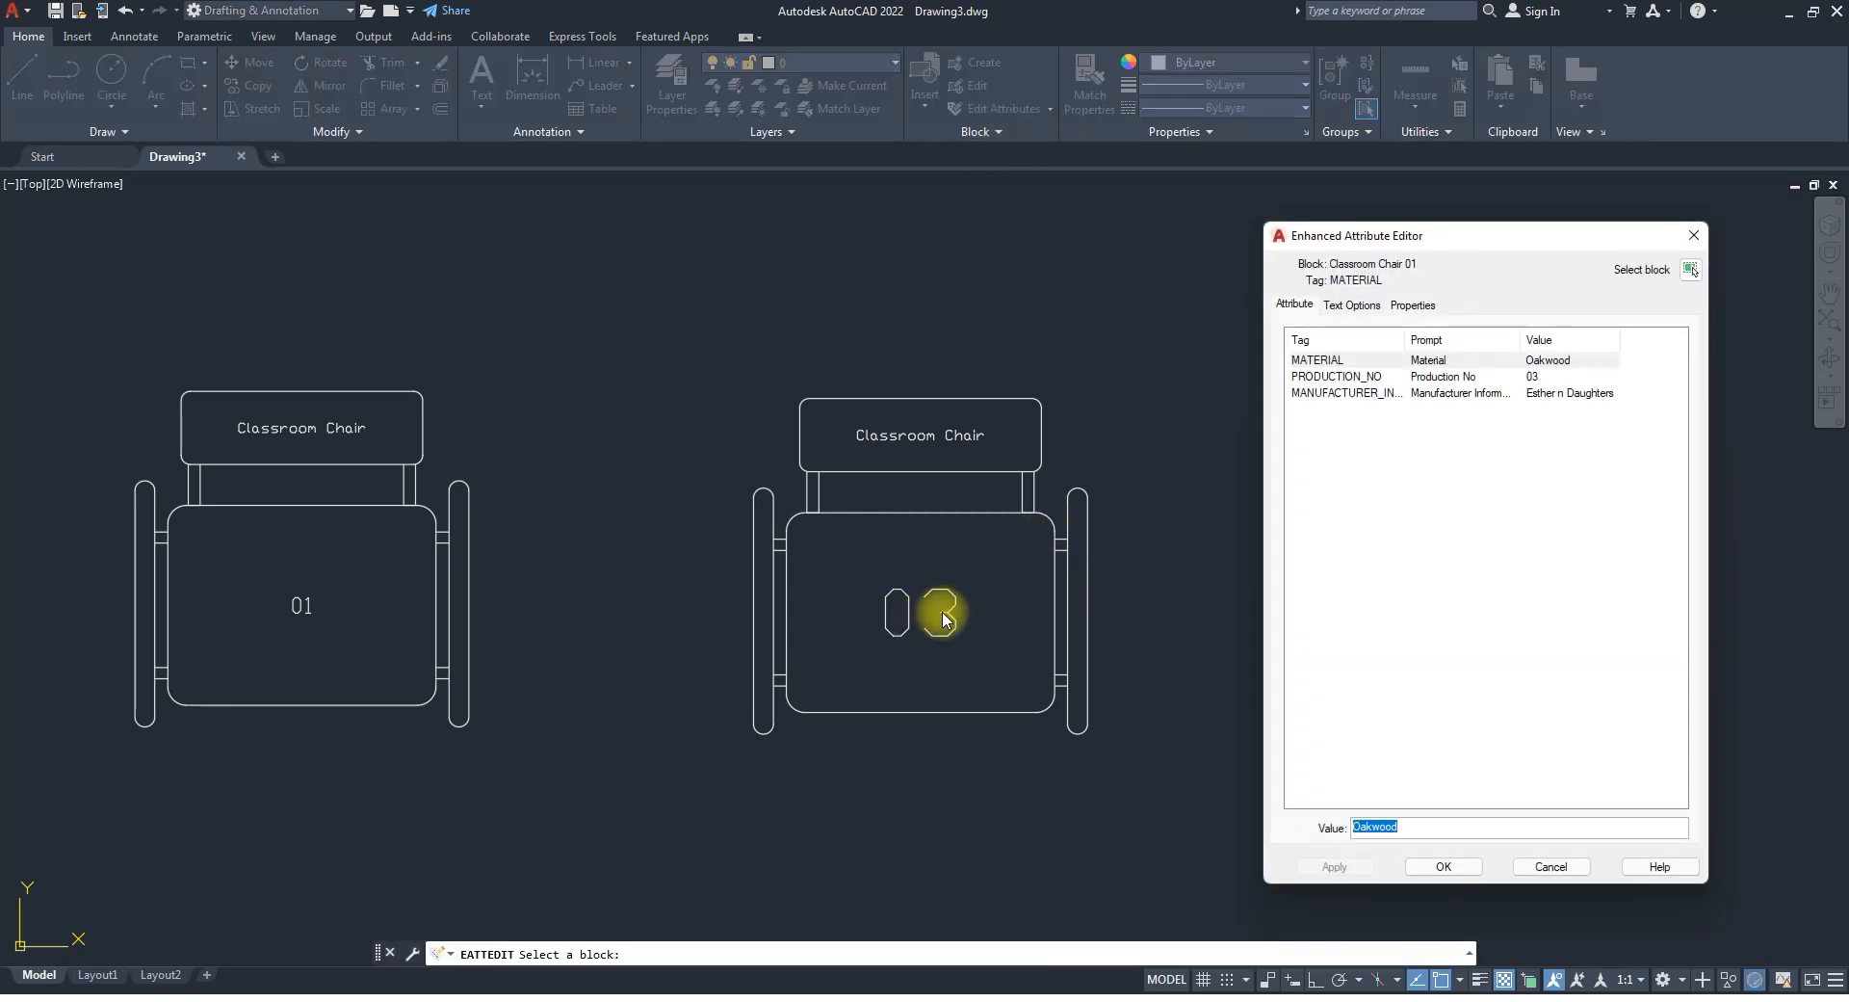
{"action": "left_click", "coordinate": [1506, 376]}
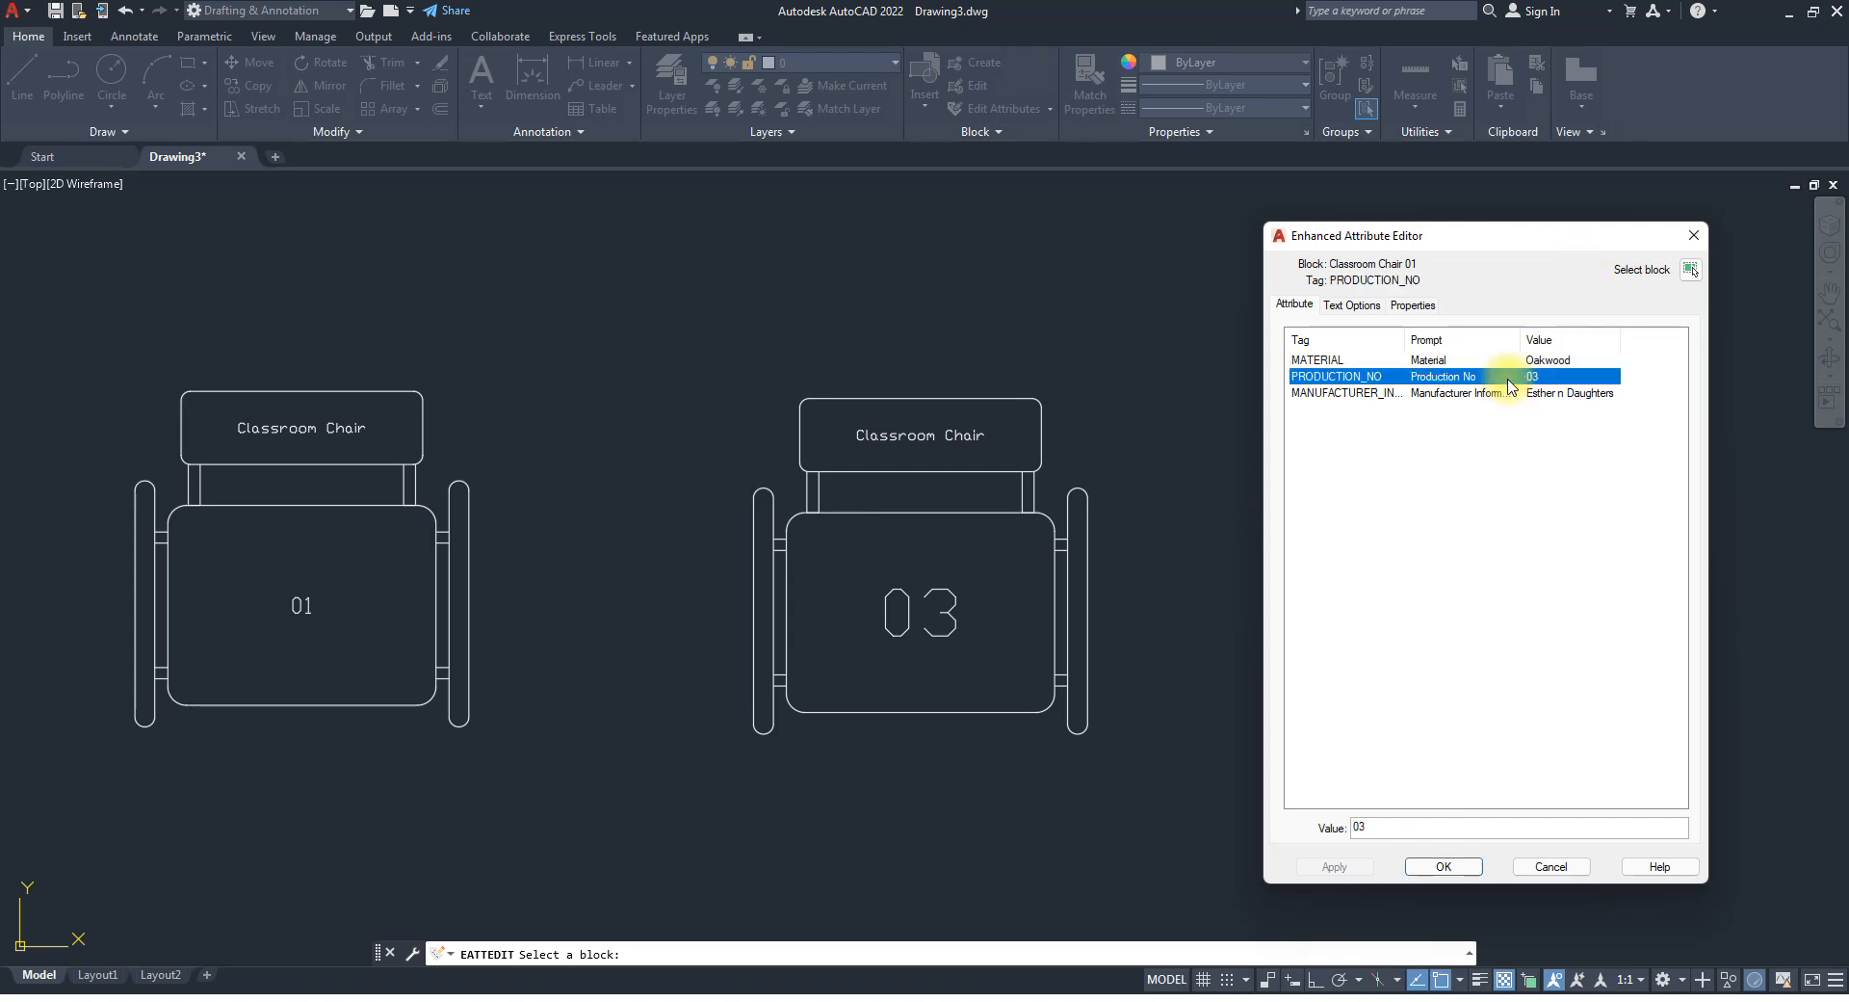
{"action": "left_click", "coordinate": [1391, 826]}
{"action": "type", "text": "02"}
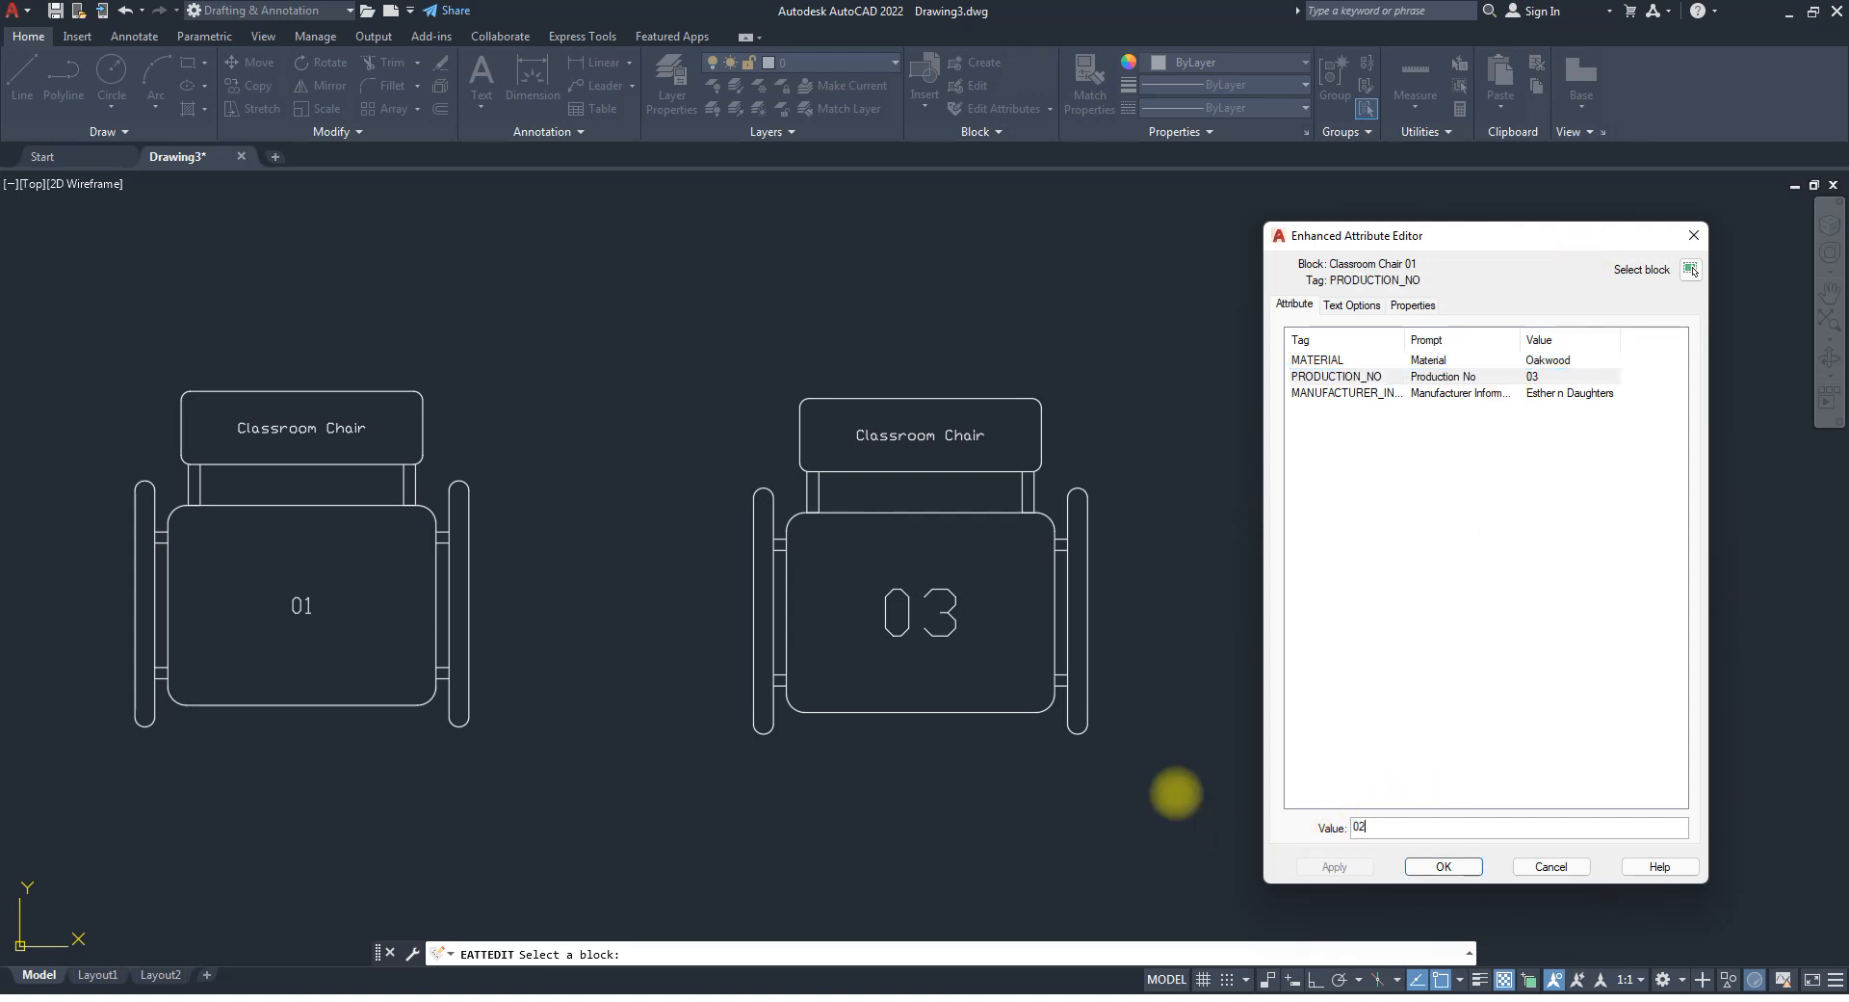
{"action": "left_click", "coordinate": [1339, 867]}
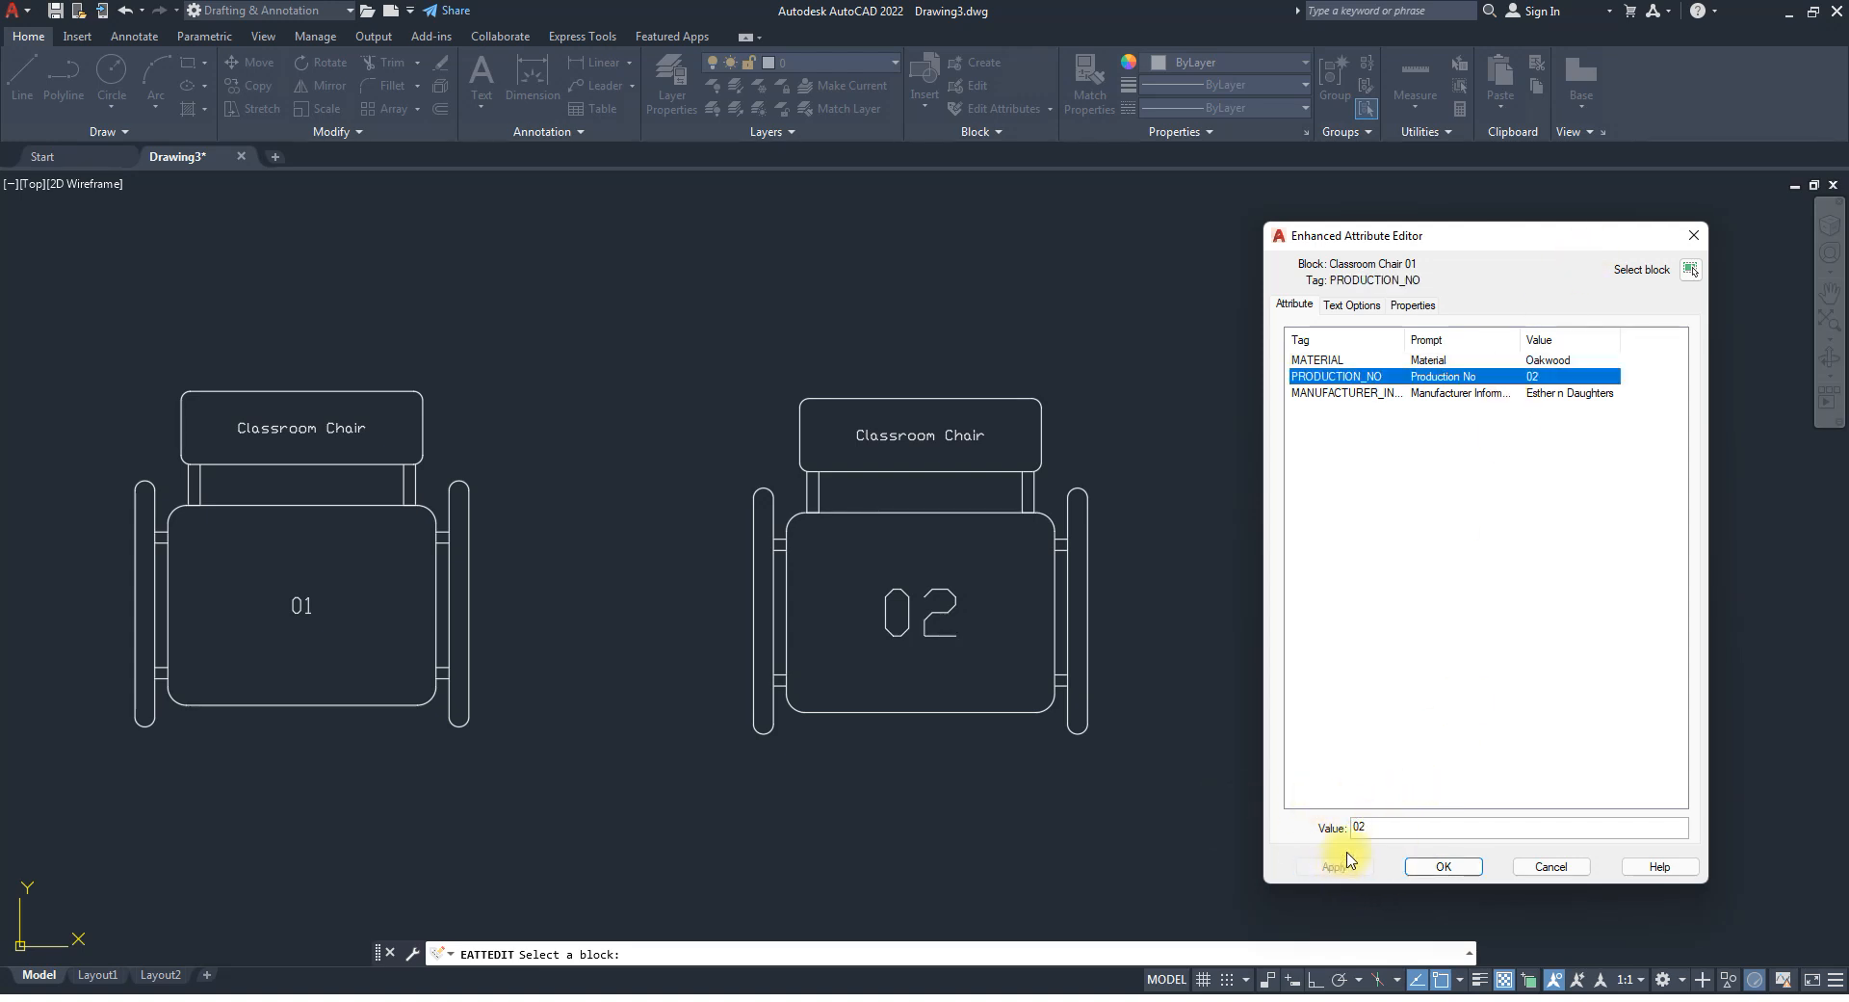
Set the text height of the Oakwood chair's PRODUCTION_NO attribute to 25 and accept the attribute edits.
{"action": "left_click", "coordinate": [1351, 307]}
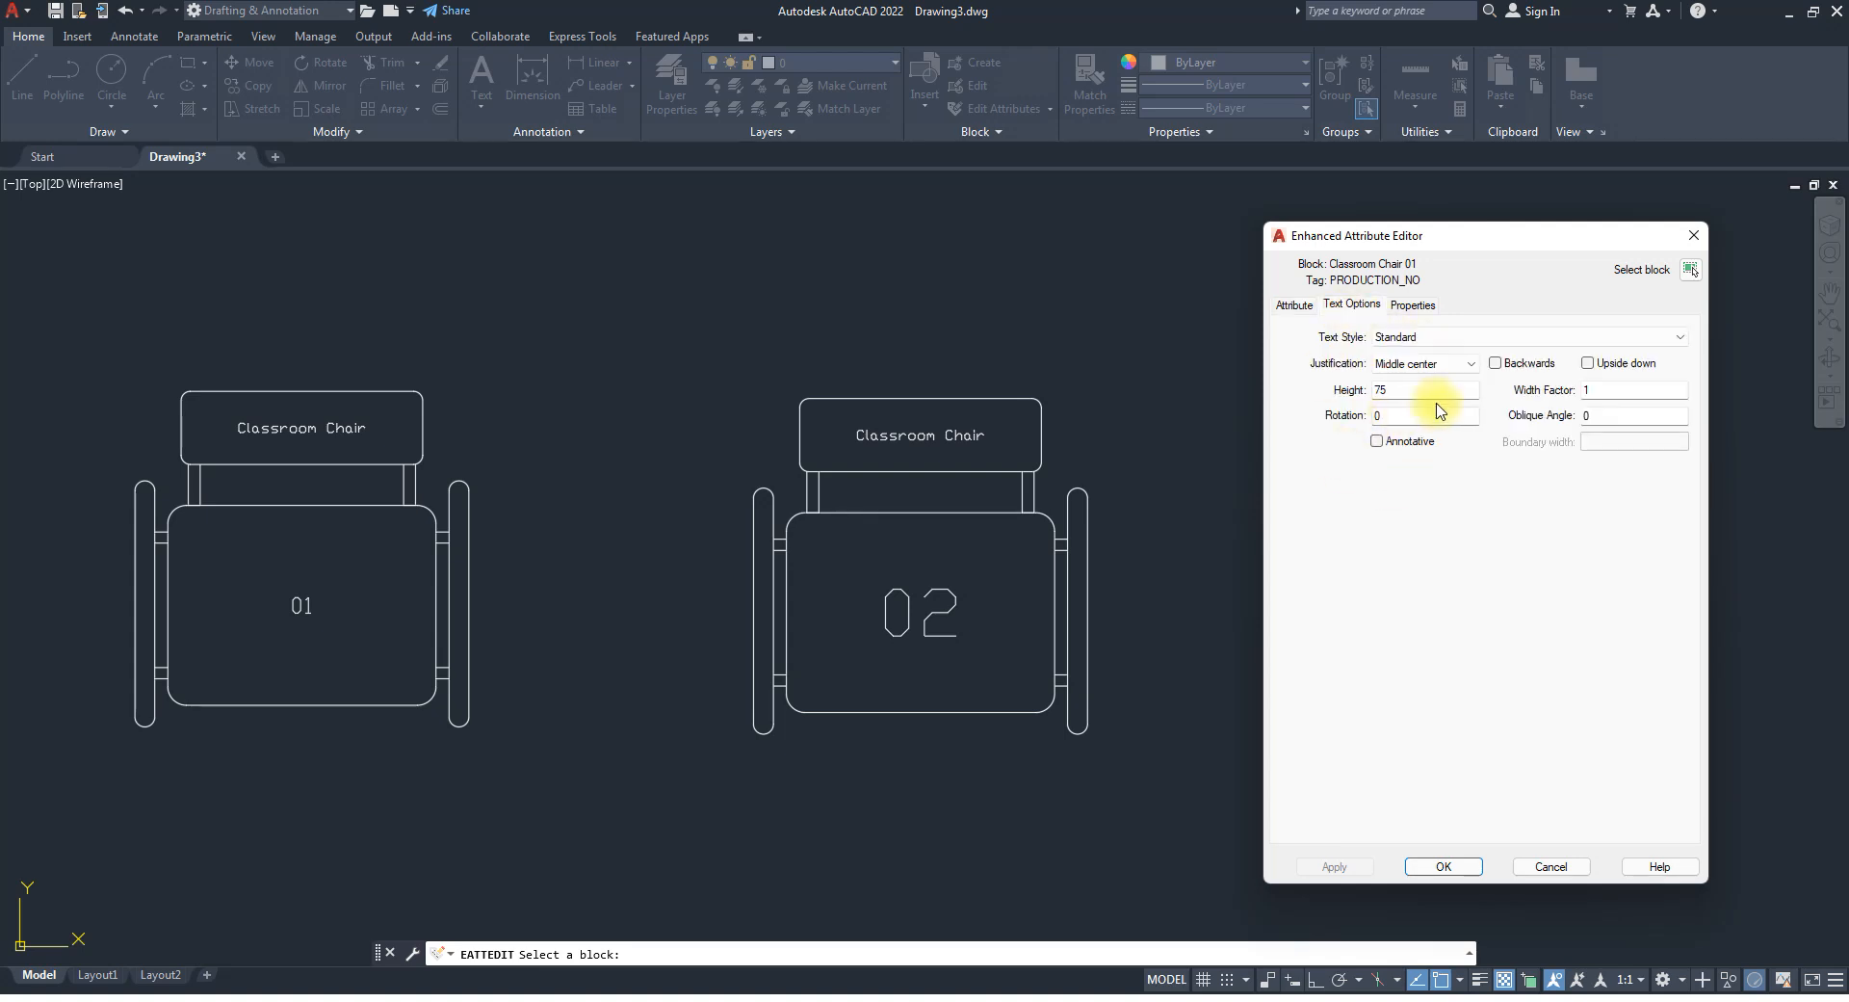
{"action": "double_click", "coordinate": [1405, 390]}
{"action": "type", "text": "25"}
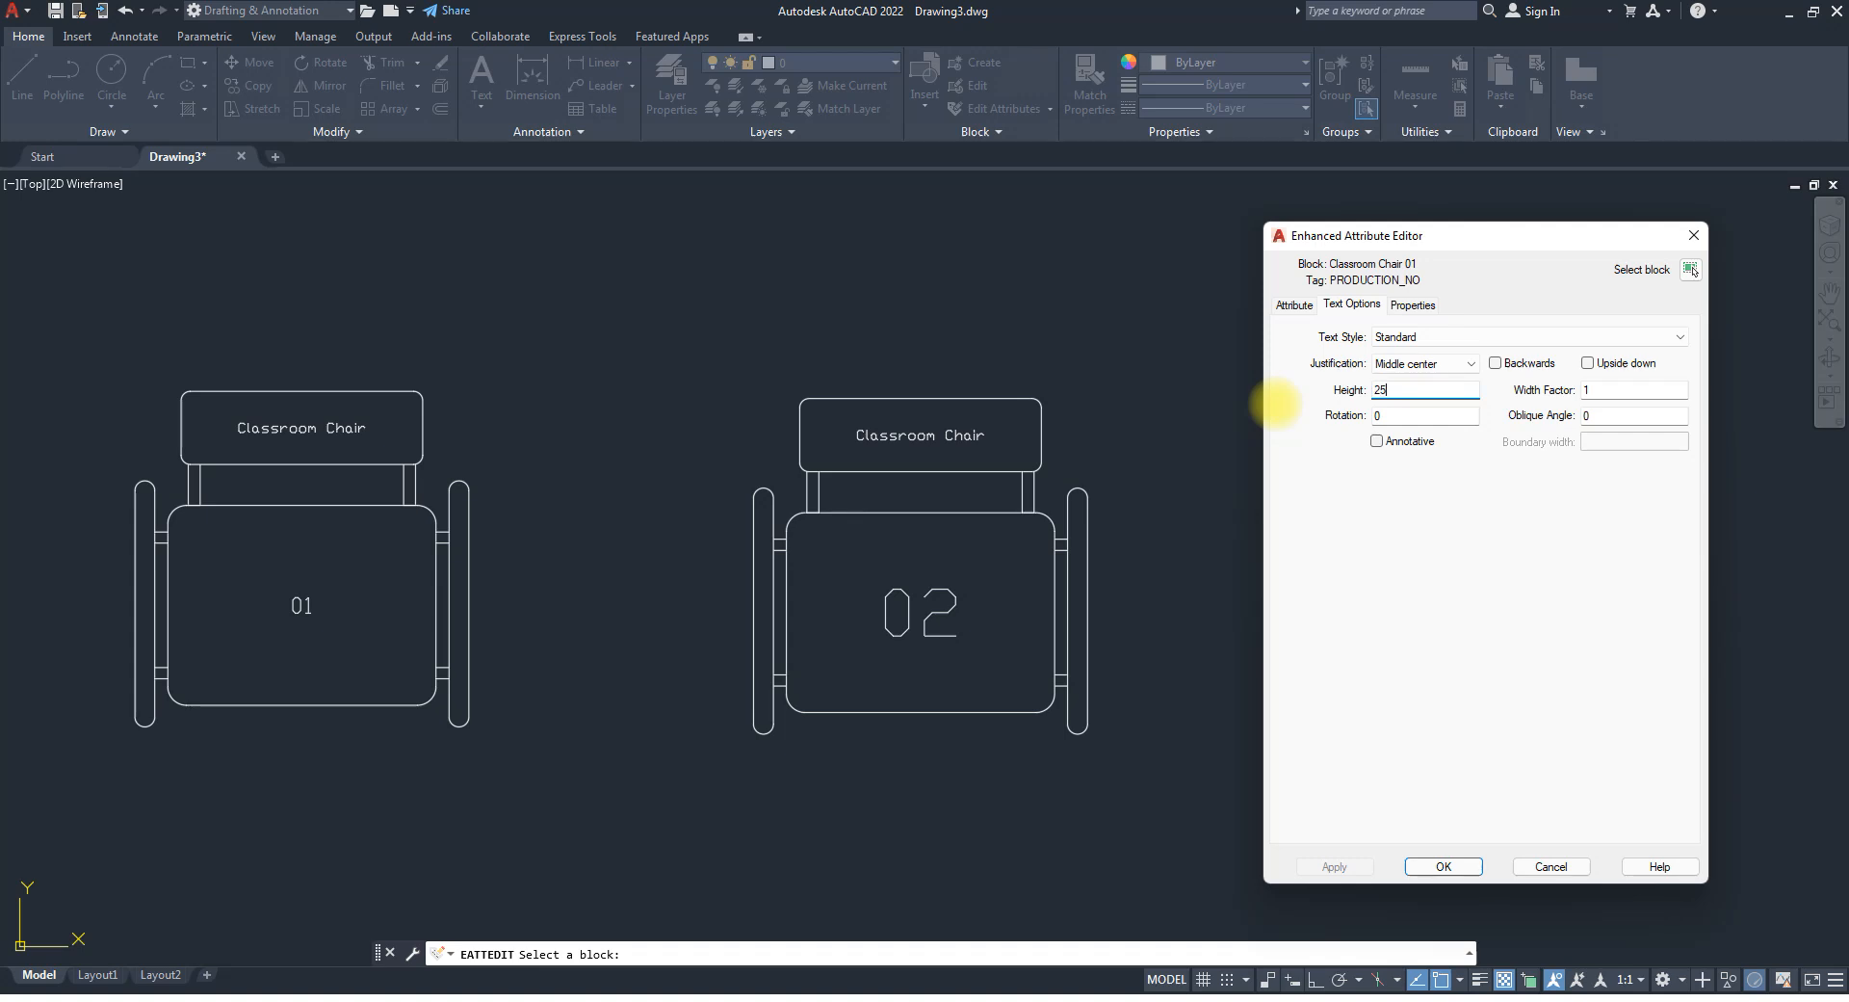
{"action": "key", "text": "Tab"}
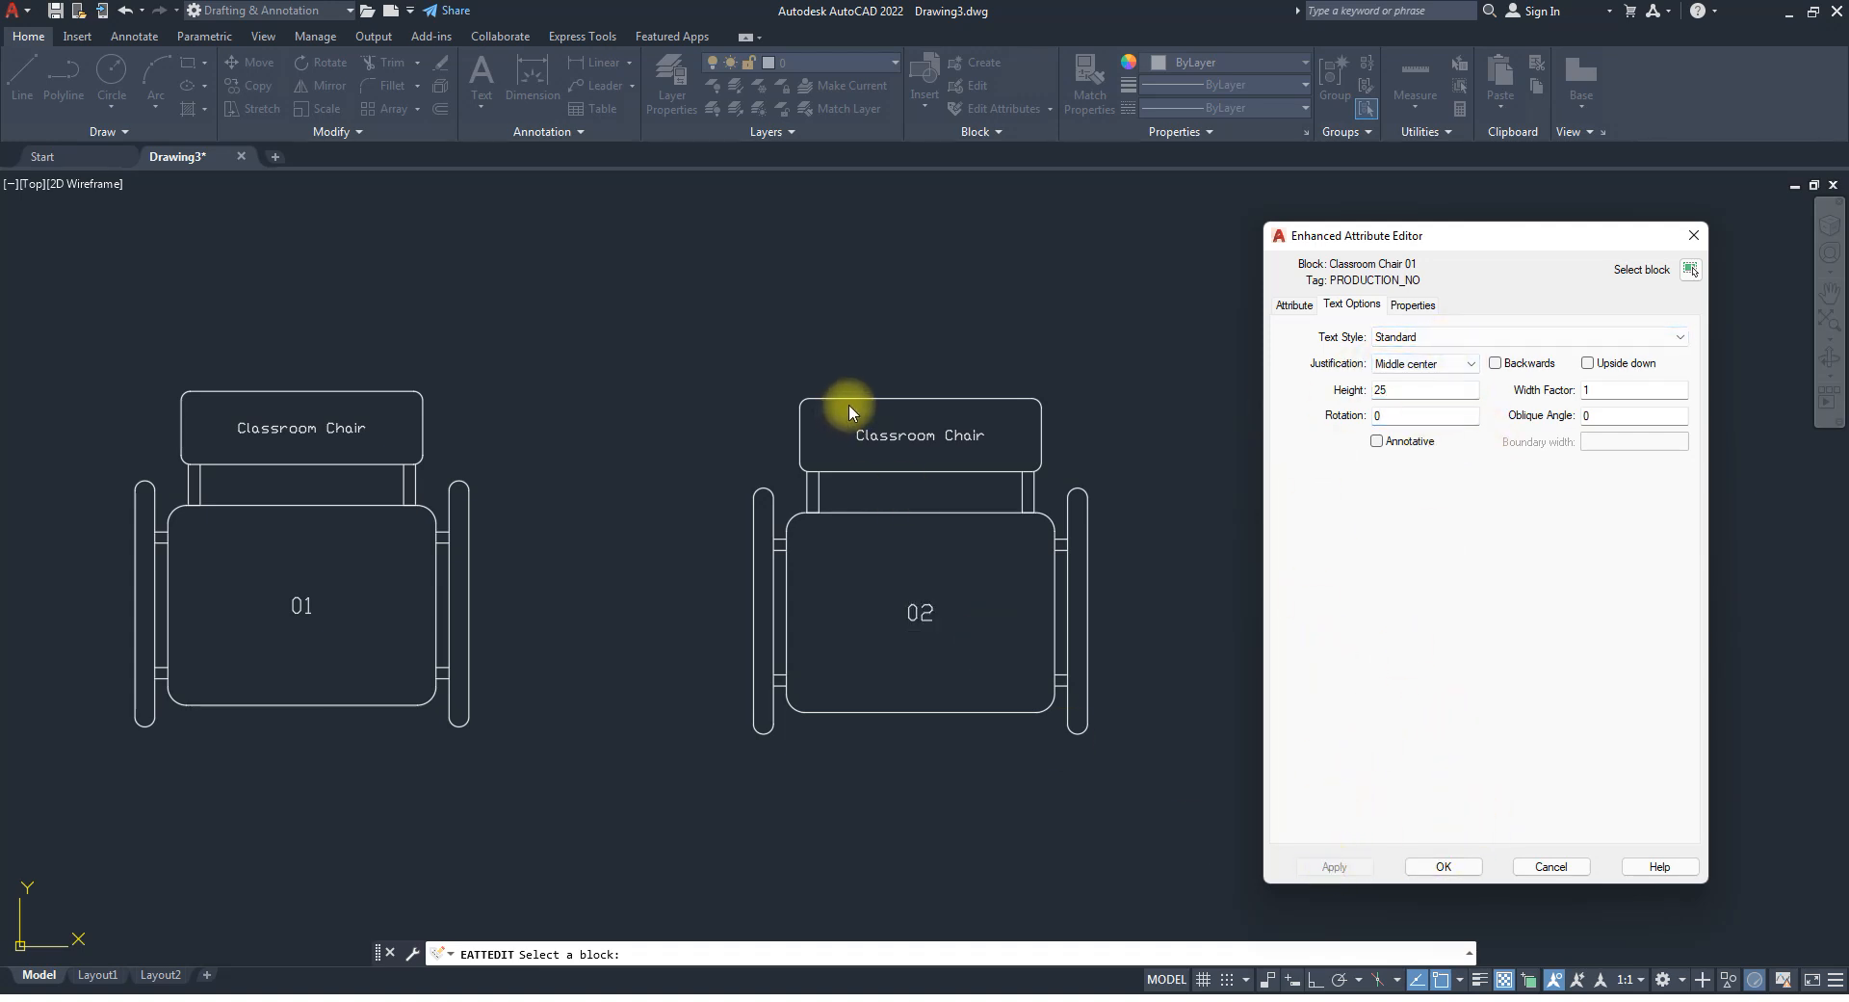
{"action": "left_click", "coordinate": [1435, 866]}
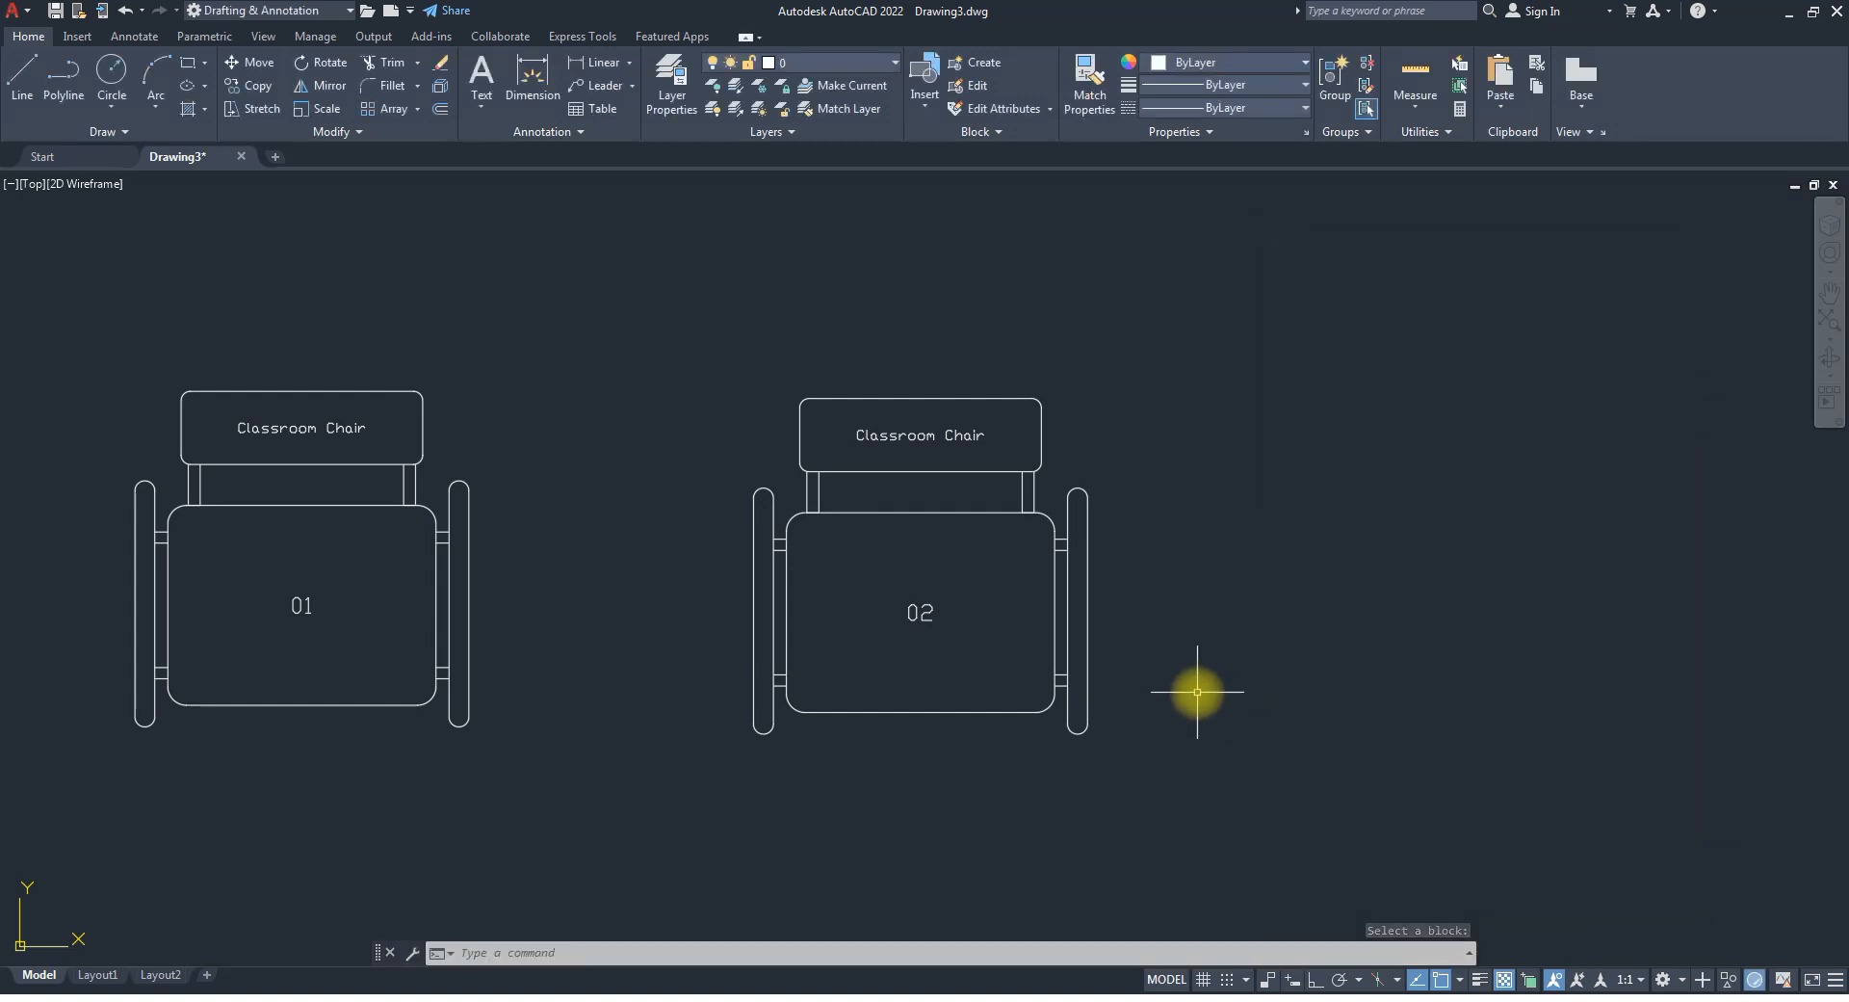
Display all block attributes in the drawing and inspect the material and manufacturer texts on both chairs.
{"action": "left_click", "coordinate": [992, 131]}
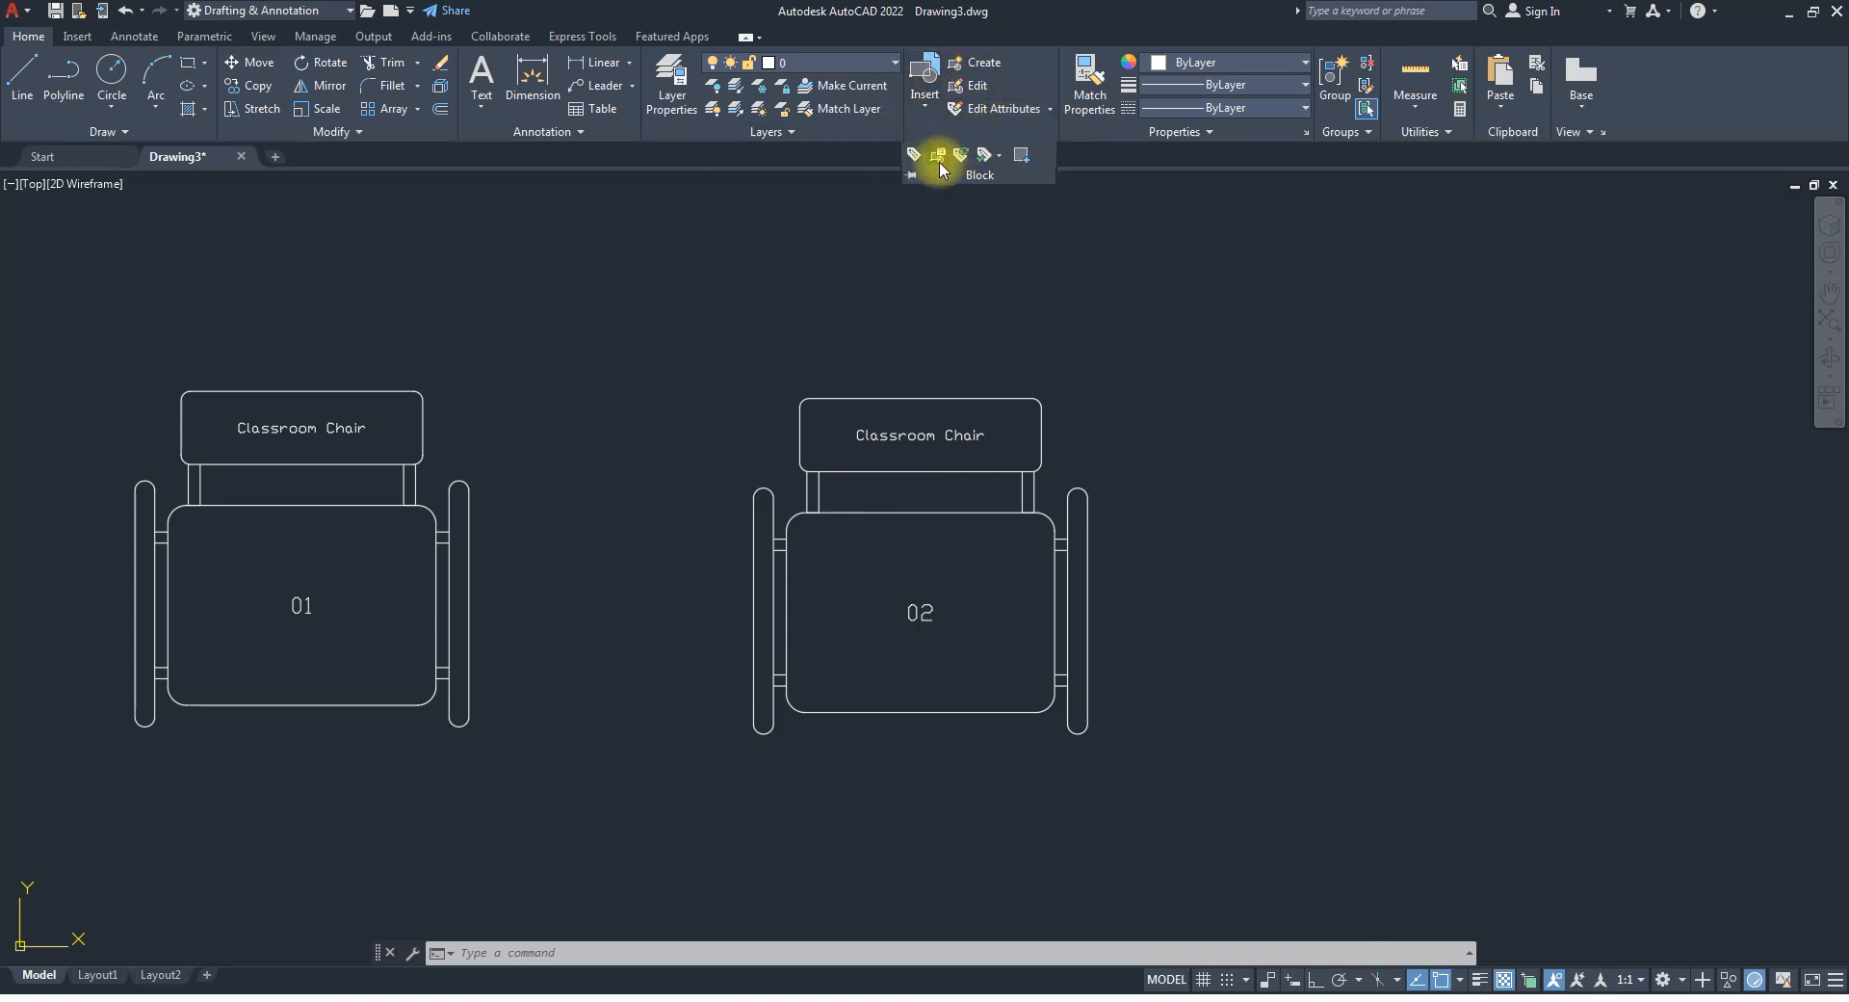
{"action": "left_click", "coordinate": [1000, 156]}
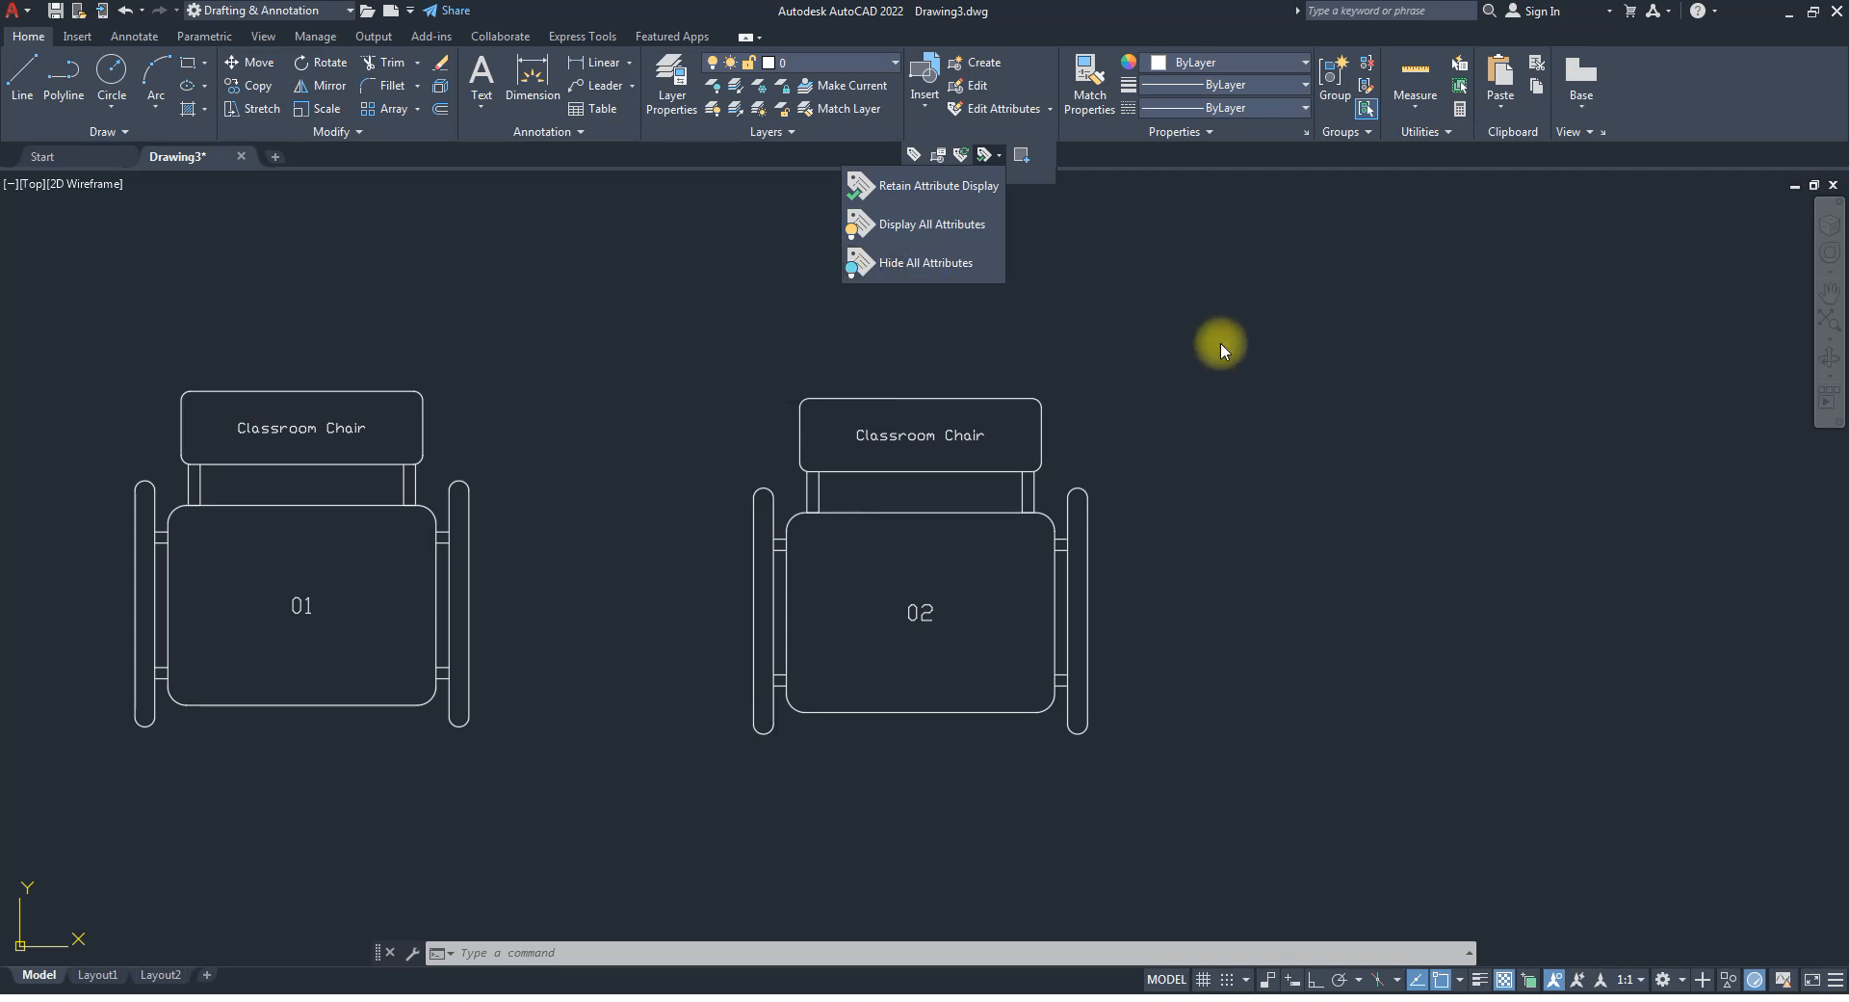
{"action": "left_click", "coordinate": [916, 236]}
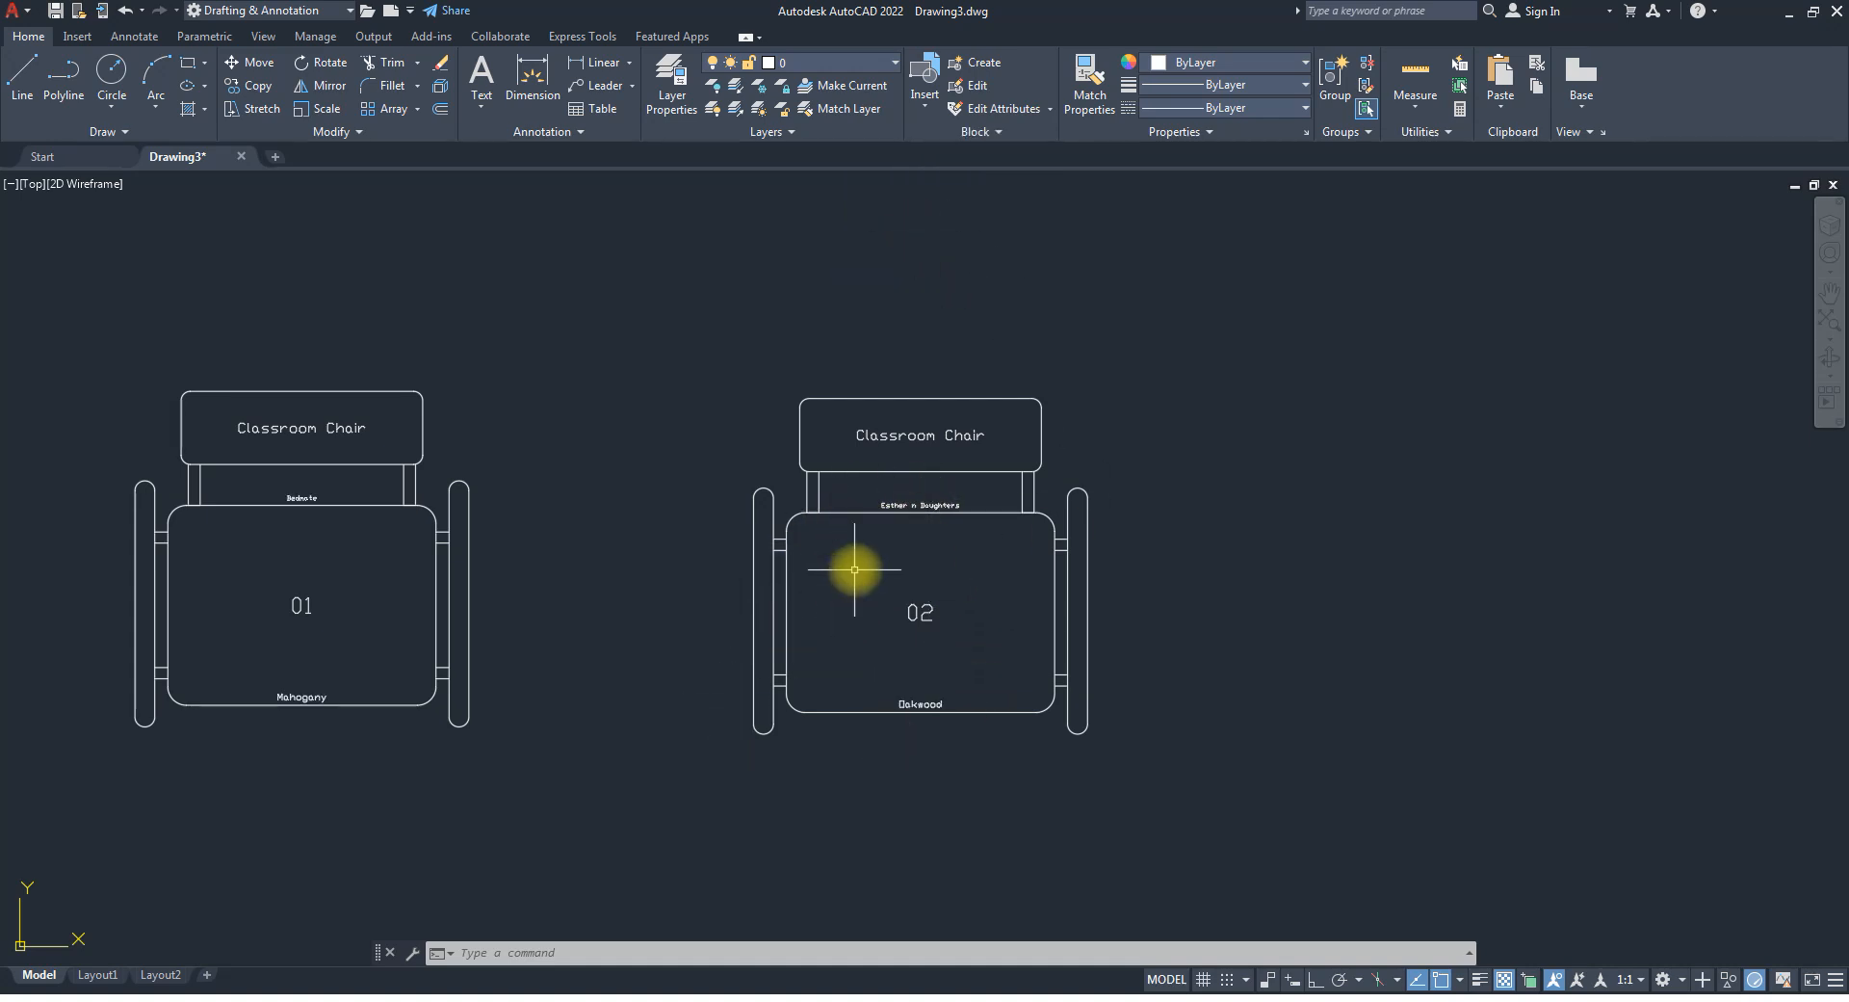
{"action": "scroll", "coordinate": [883, 510], "scroll_direction": "up", "scroll_amount": 4}
{"action": "scroll", "coordinate": [896, 459], "scroll_direction": "down", "scroll_amount": 4}
{"action": "scroll", "coordinate": [896, 648], "scroll_direction": "up", "scroll_amount": 4}
{"action": "scroll", "coordinate": [983, 363], "scroll_direction": "down", "scroll_amount": 4}
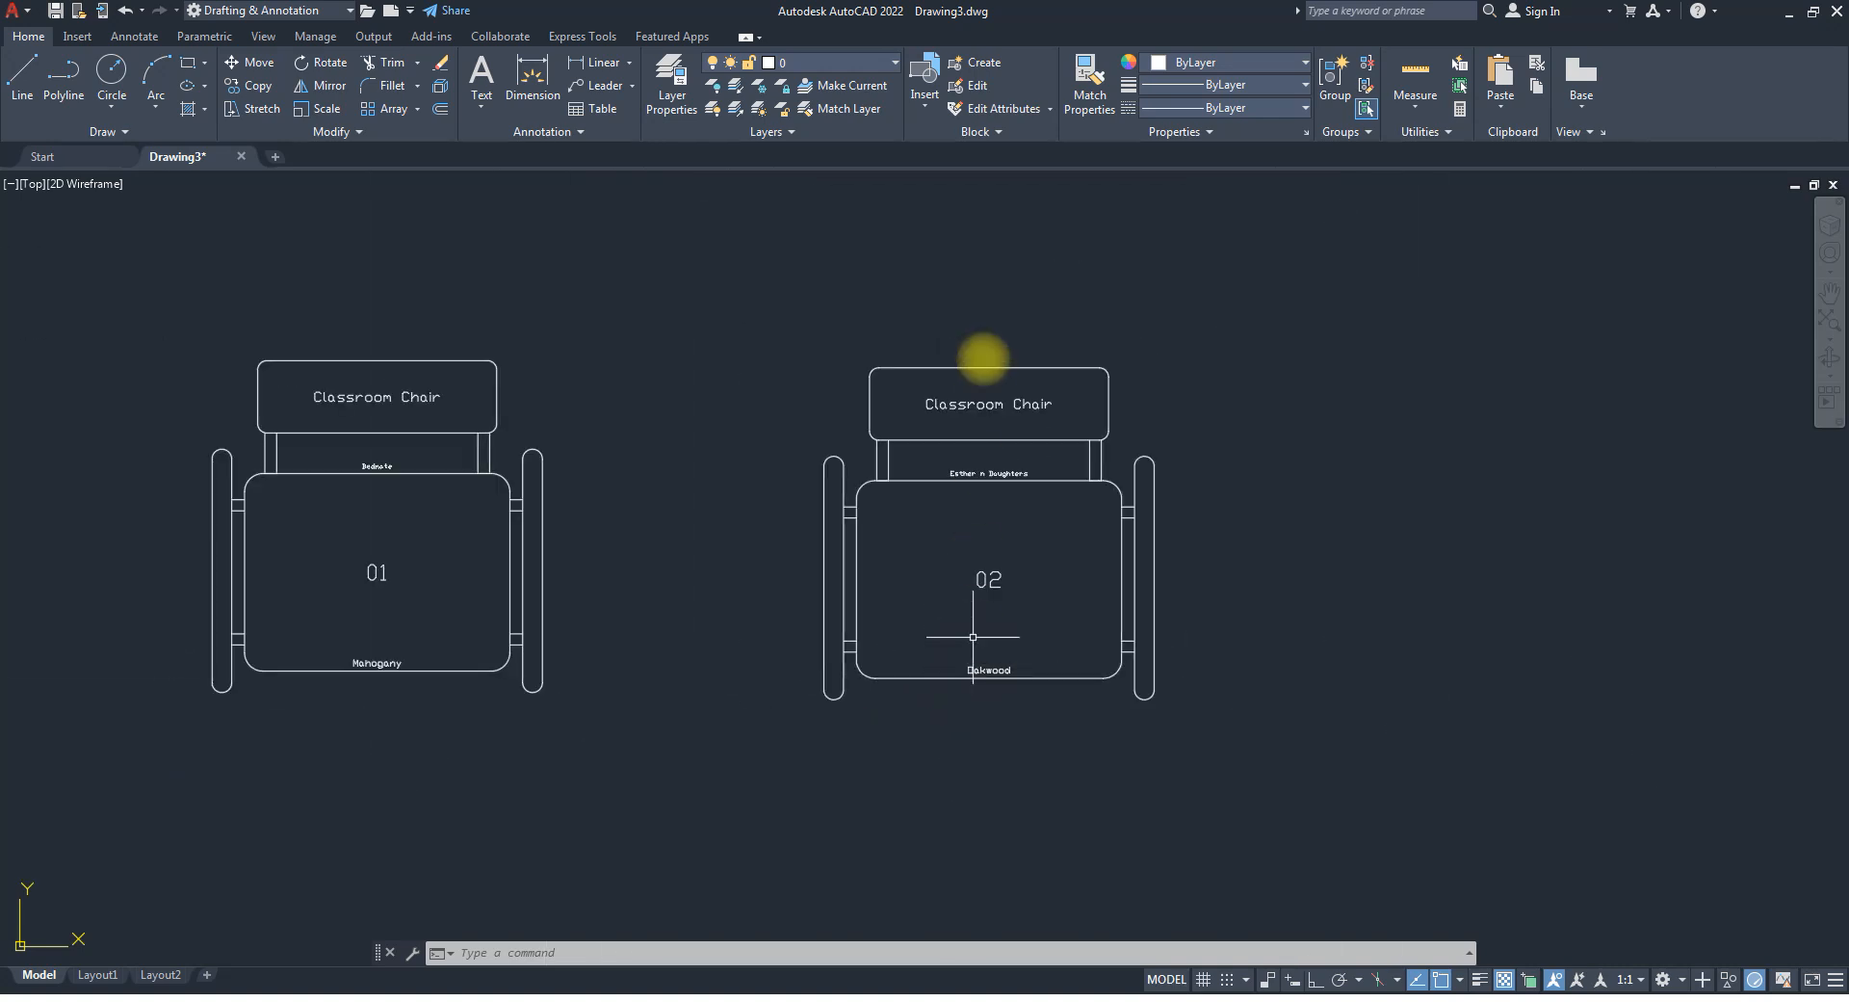
Hide all block attributes on both chairs.
{"action": "left_click", "coordinate": [1015, 134]}
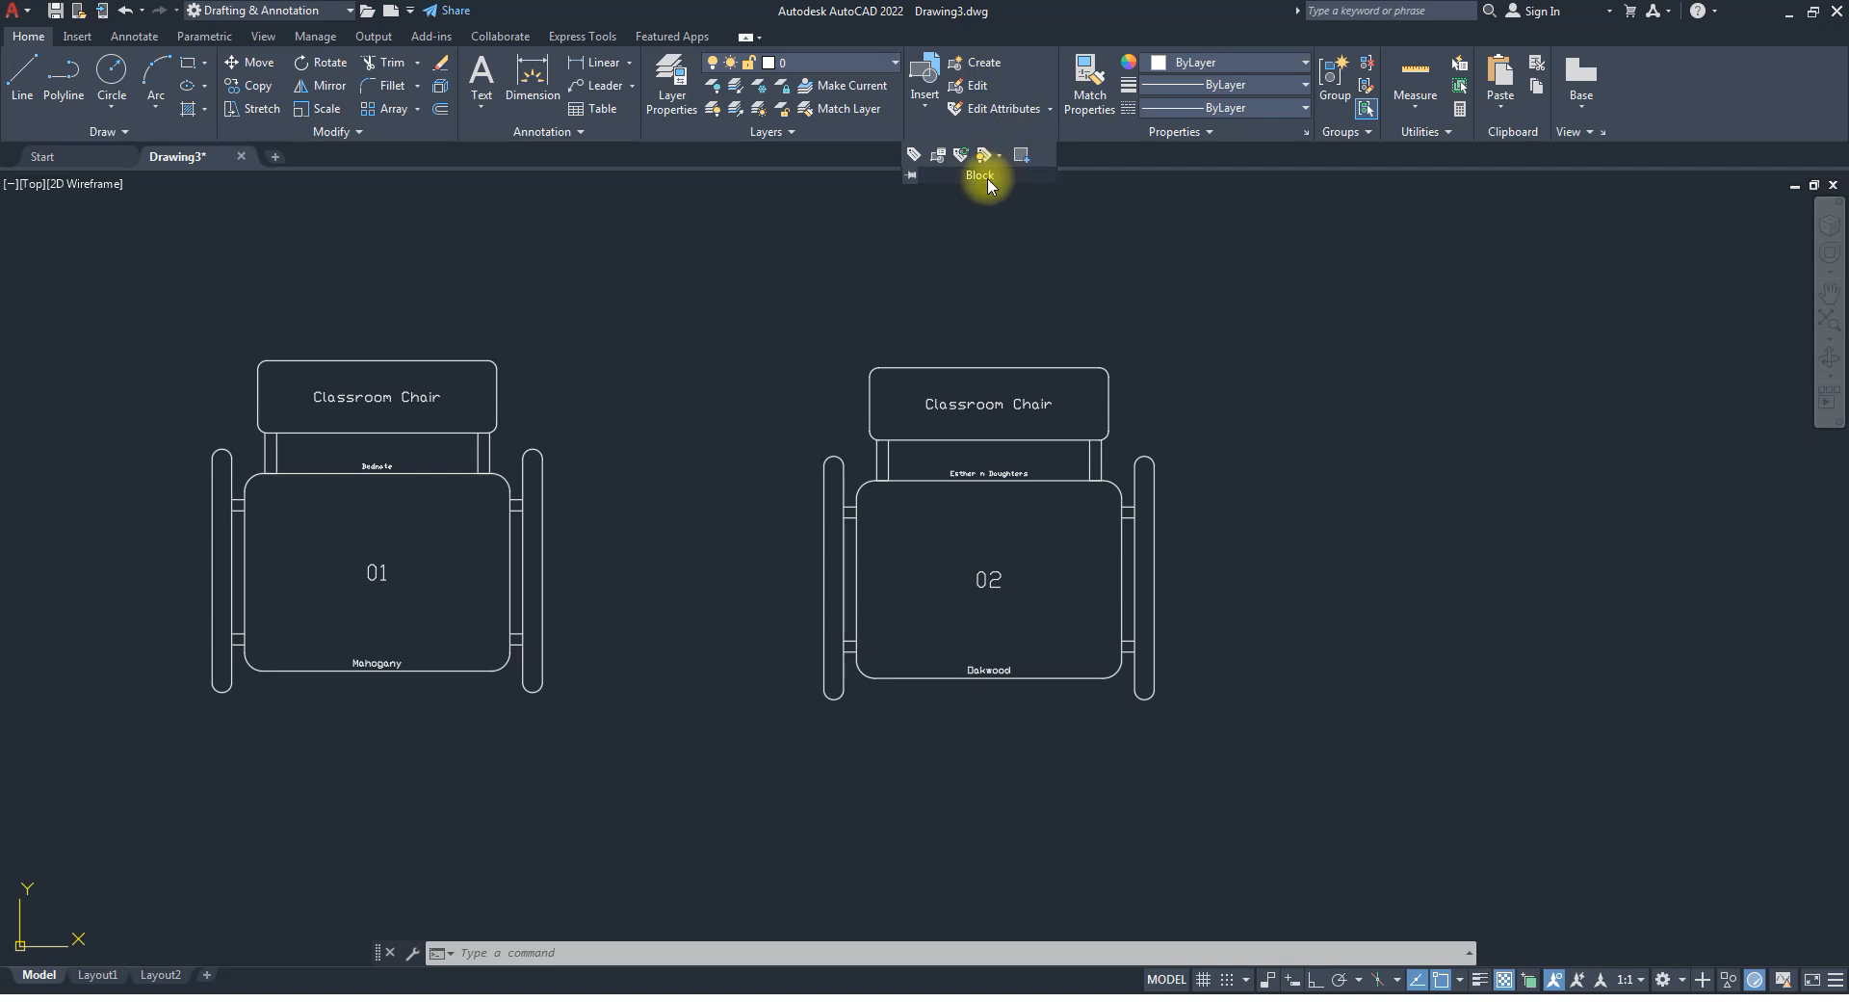
{"action": "left_click", "coordinate": [994, 154]}
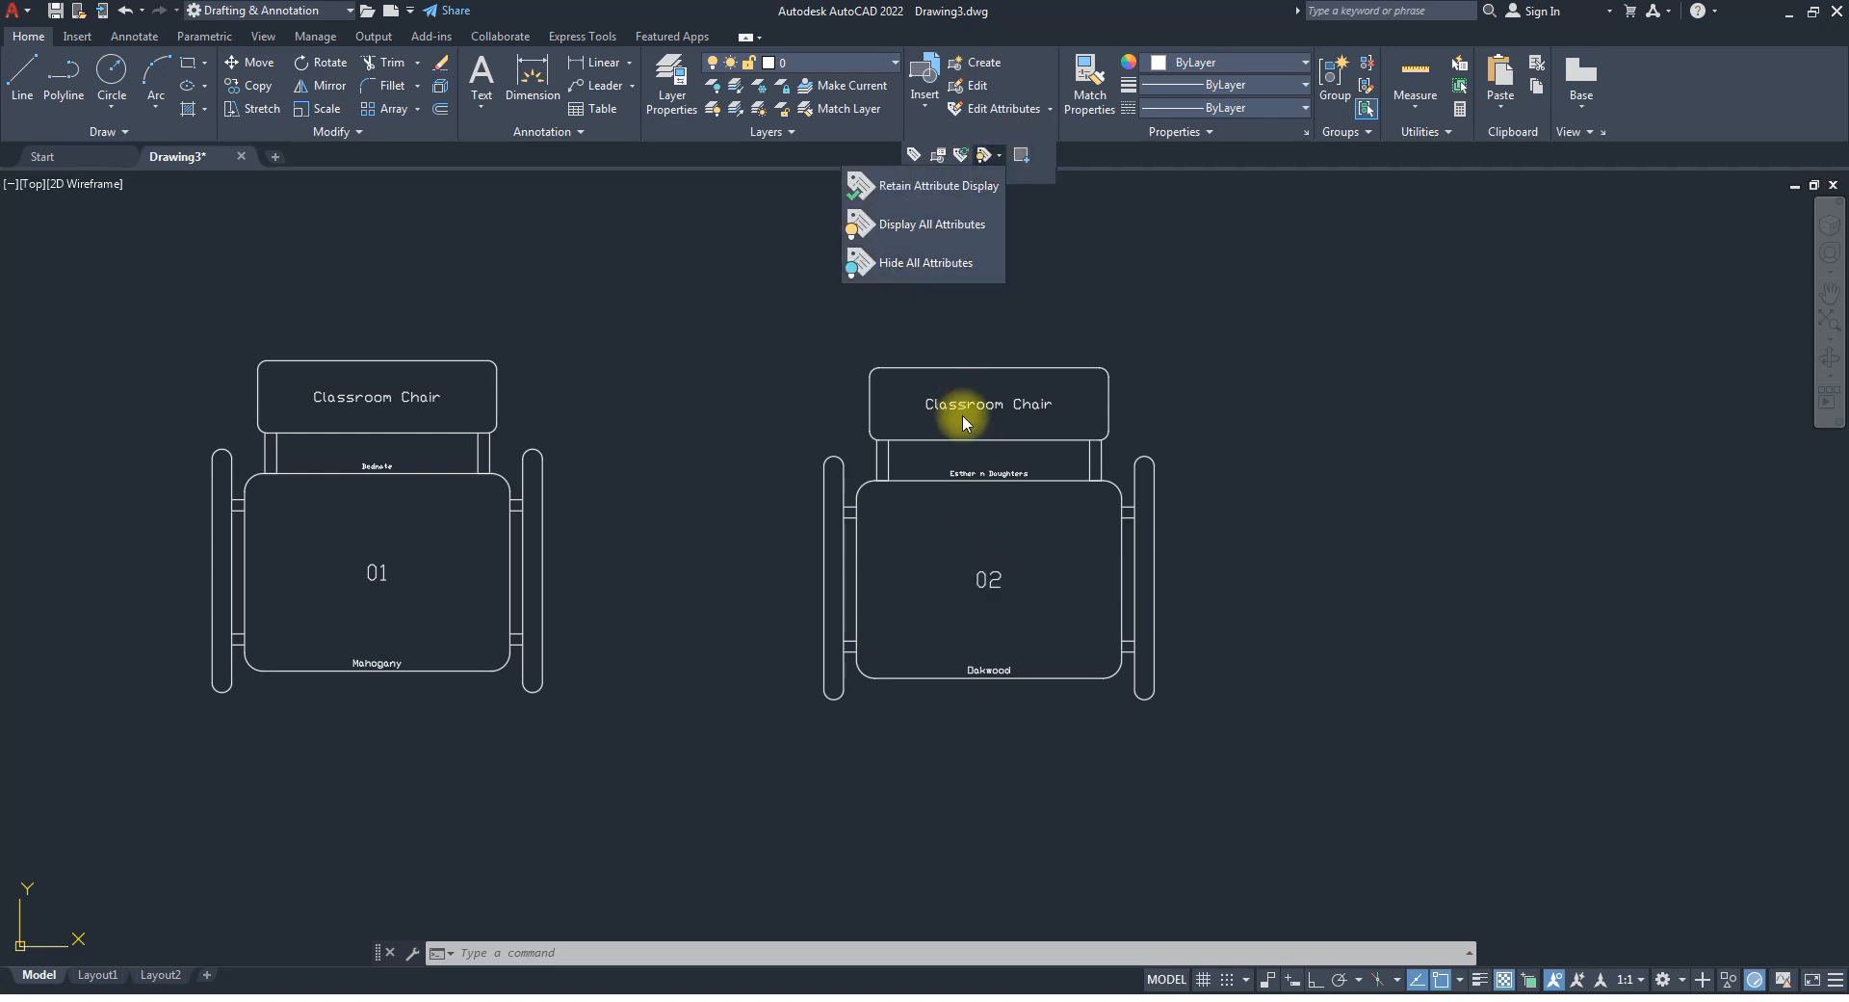
{"action": "left_click", "coordinate": [910, 262]}
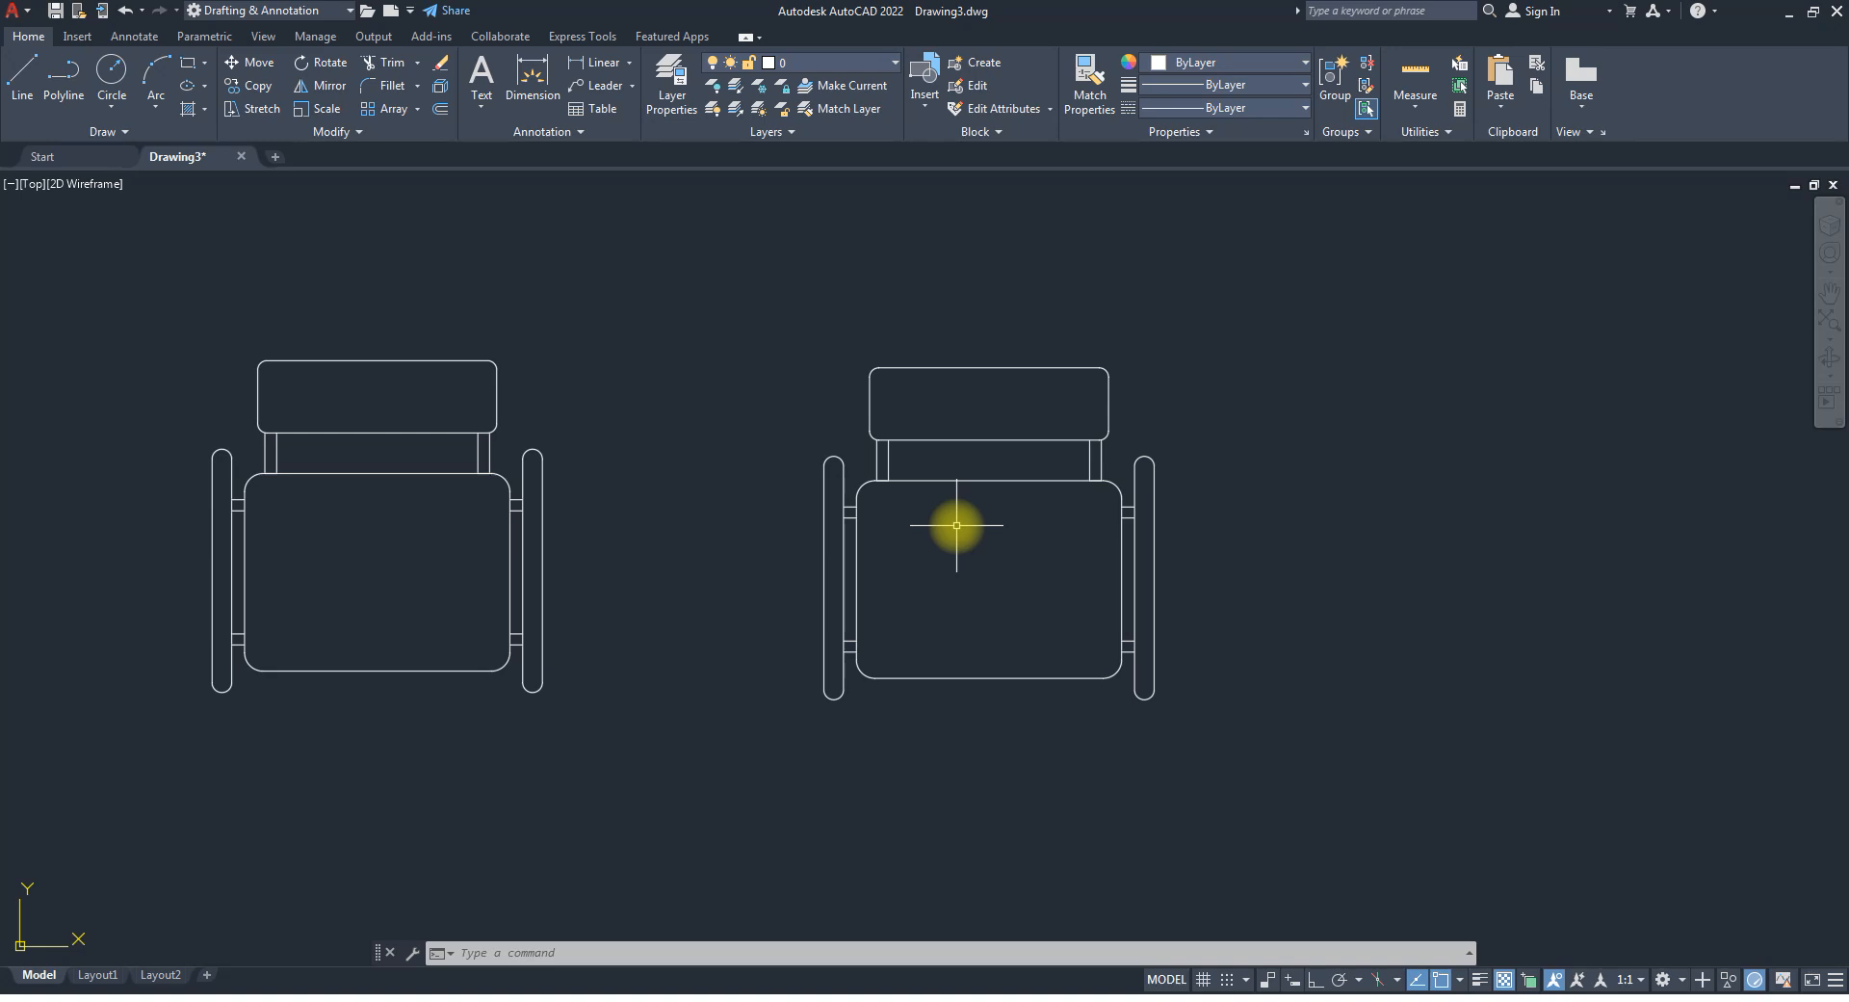
Restore the original attribute visibility of both chair blocks with Retain Attribute Display.
{"action": "left_click", "coordinate": [998, 131]}
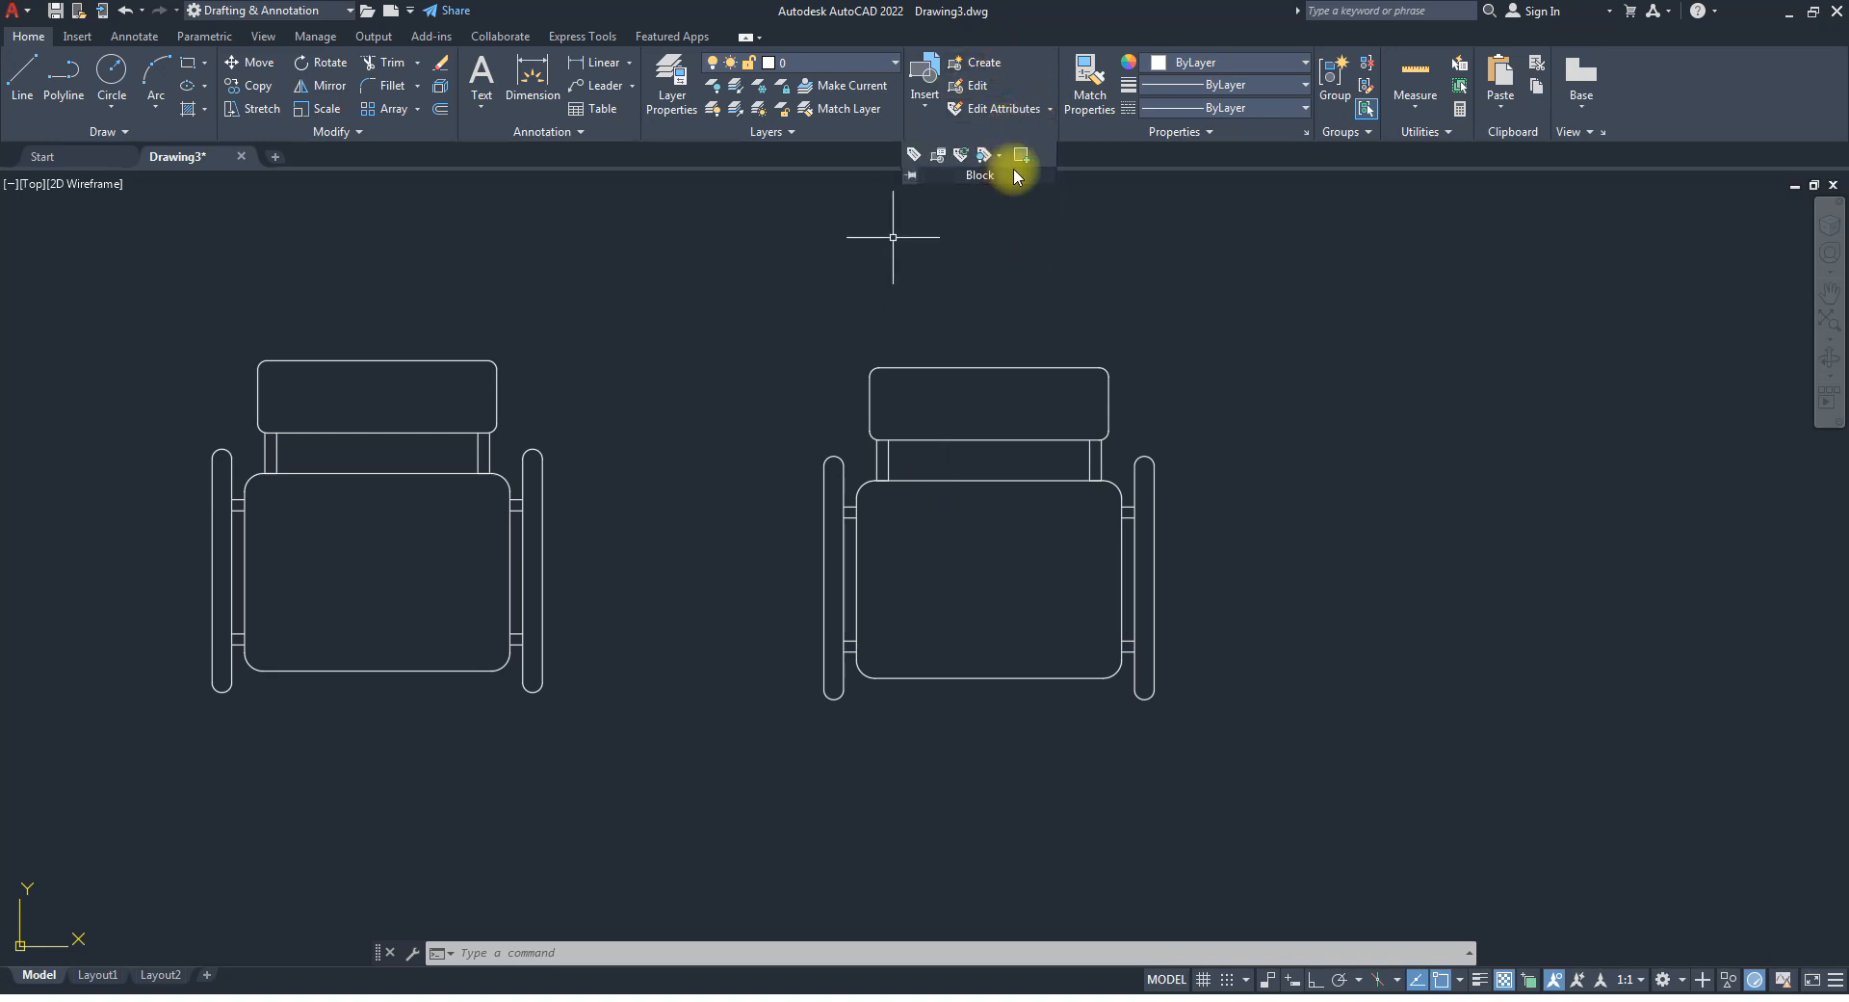
{"action": "left_click", "coordinate": [999, 155]}
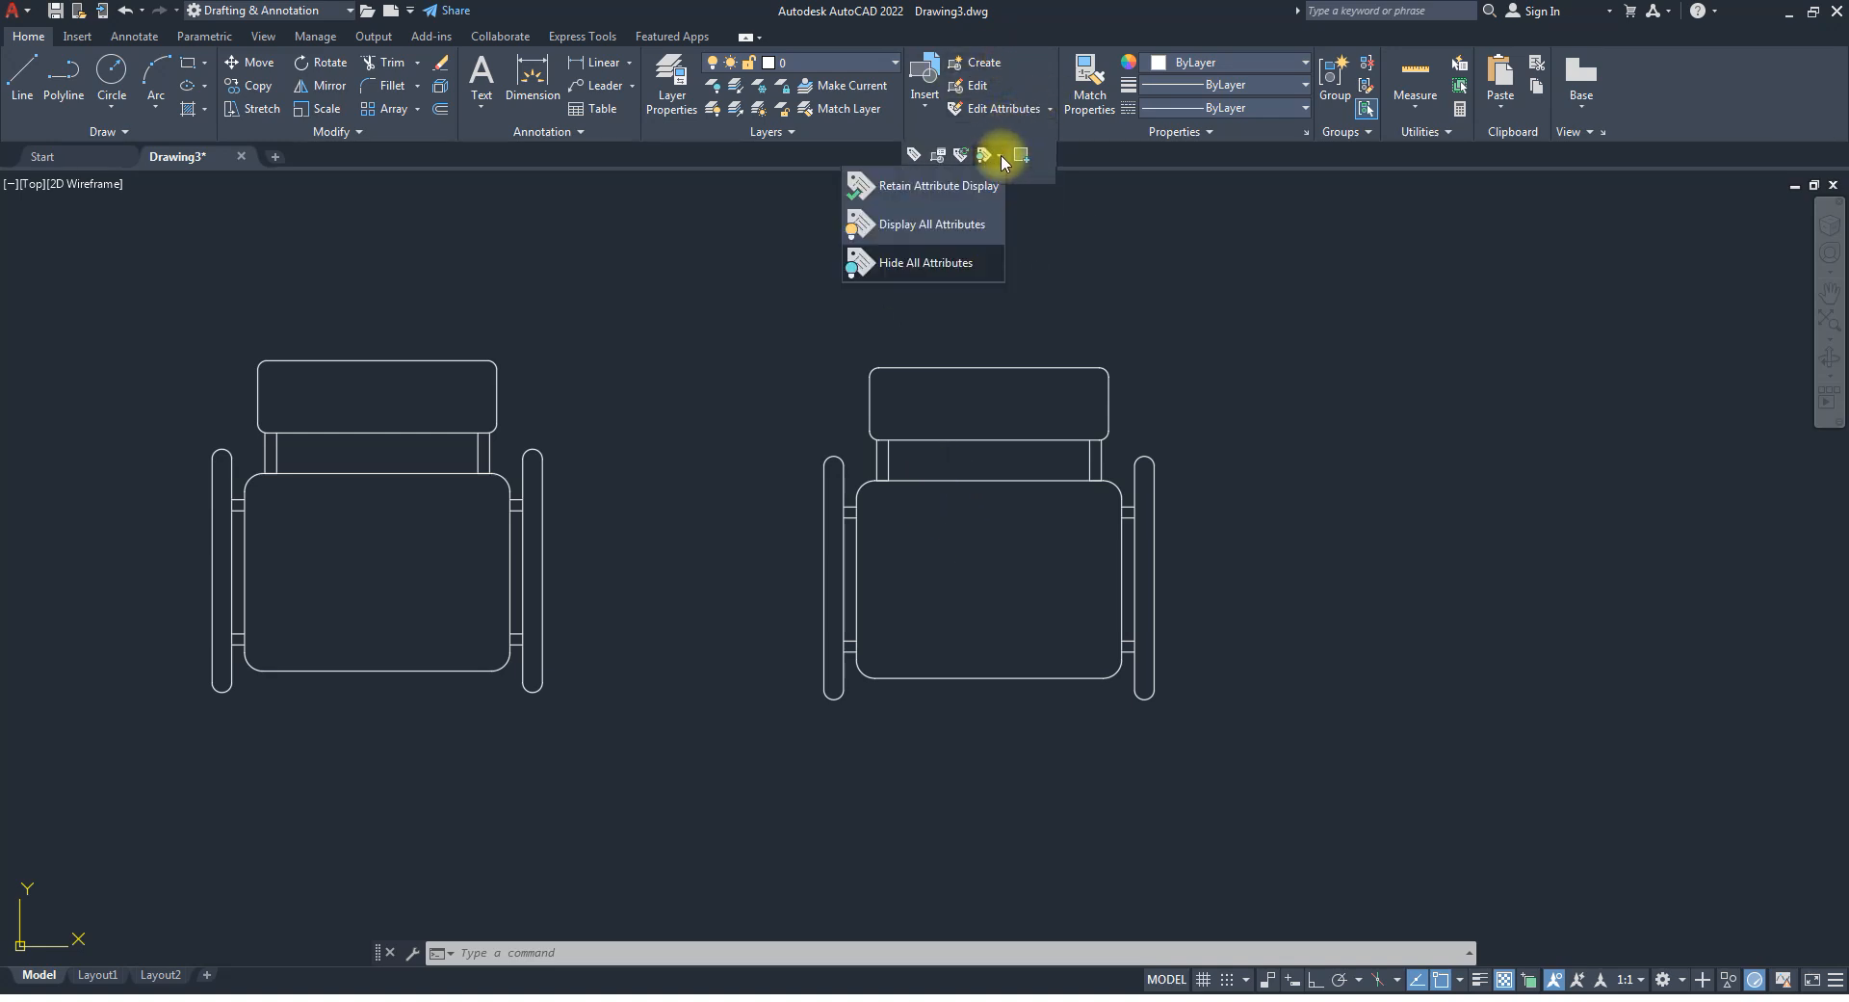
{"action": "left_click", "coordinate": [932, 187]}
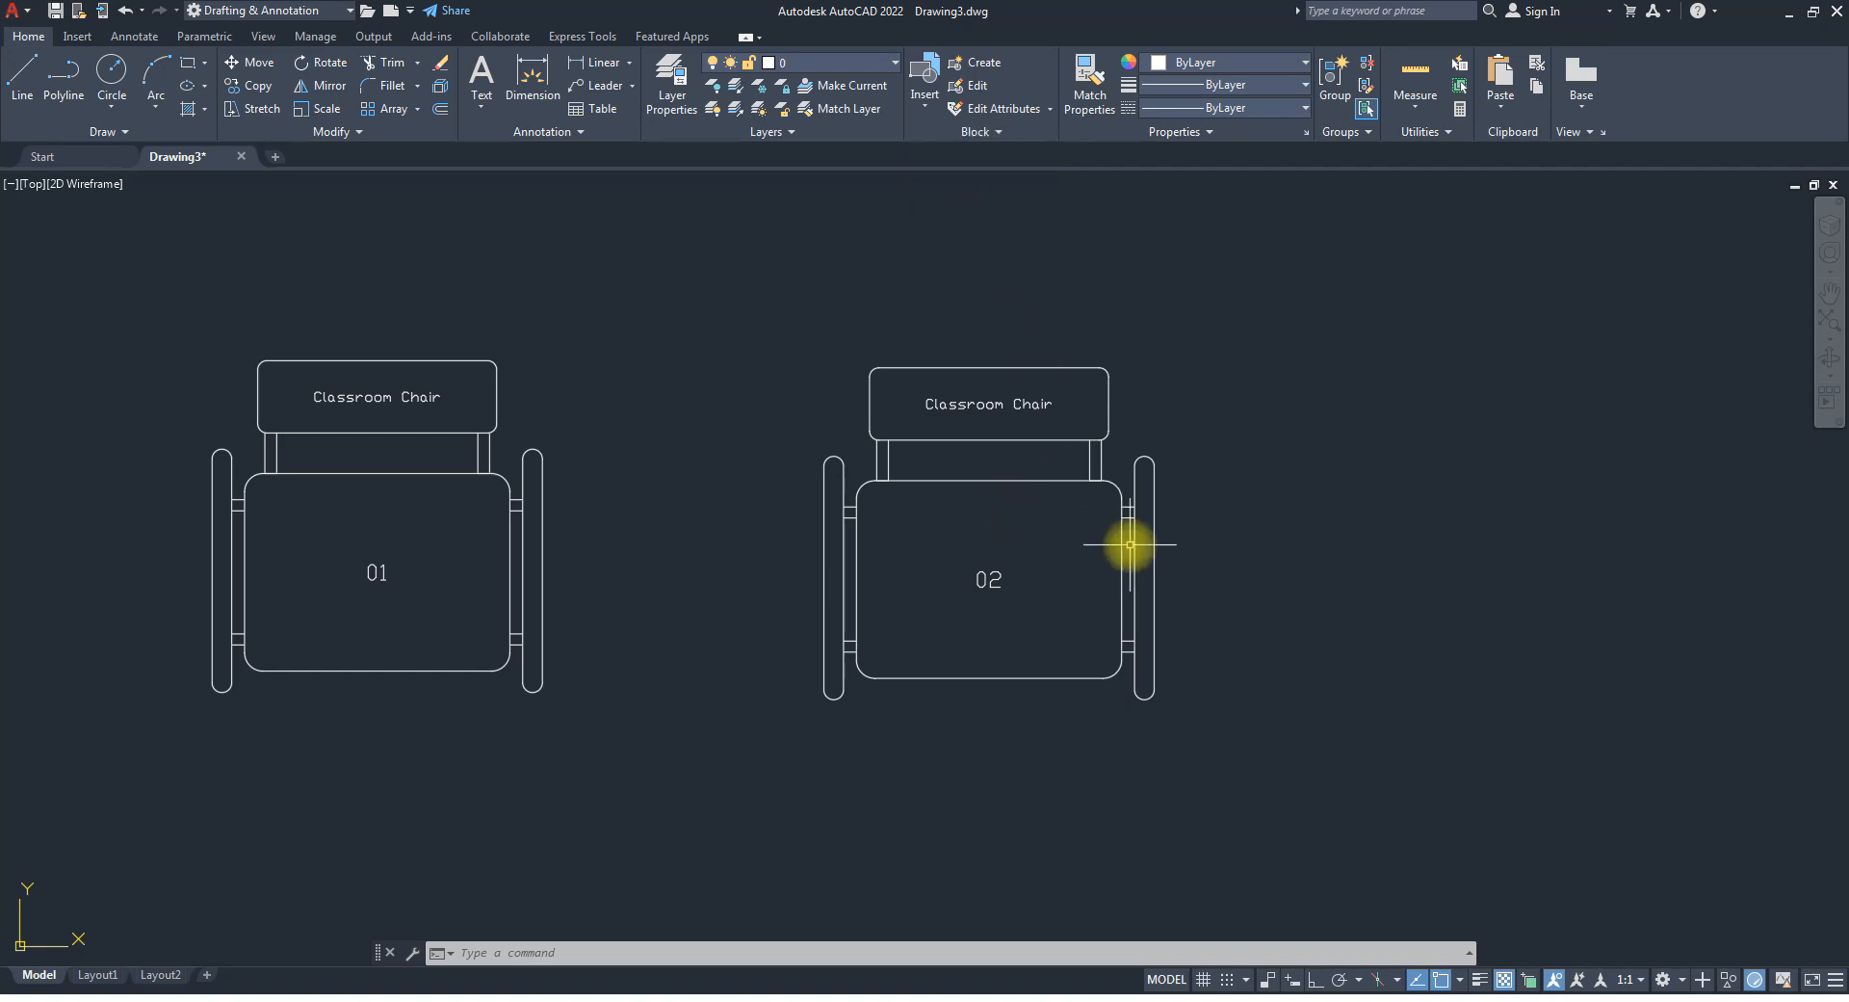
Run ATTDISP to set the chairs' attribute visibility to OFF, and repeat the command to set it to ON.
{"action": "type", "text": "attdisp"}
{"action": "key", "text": "Return"}
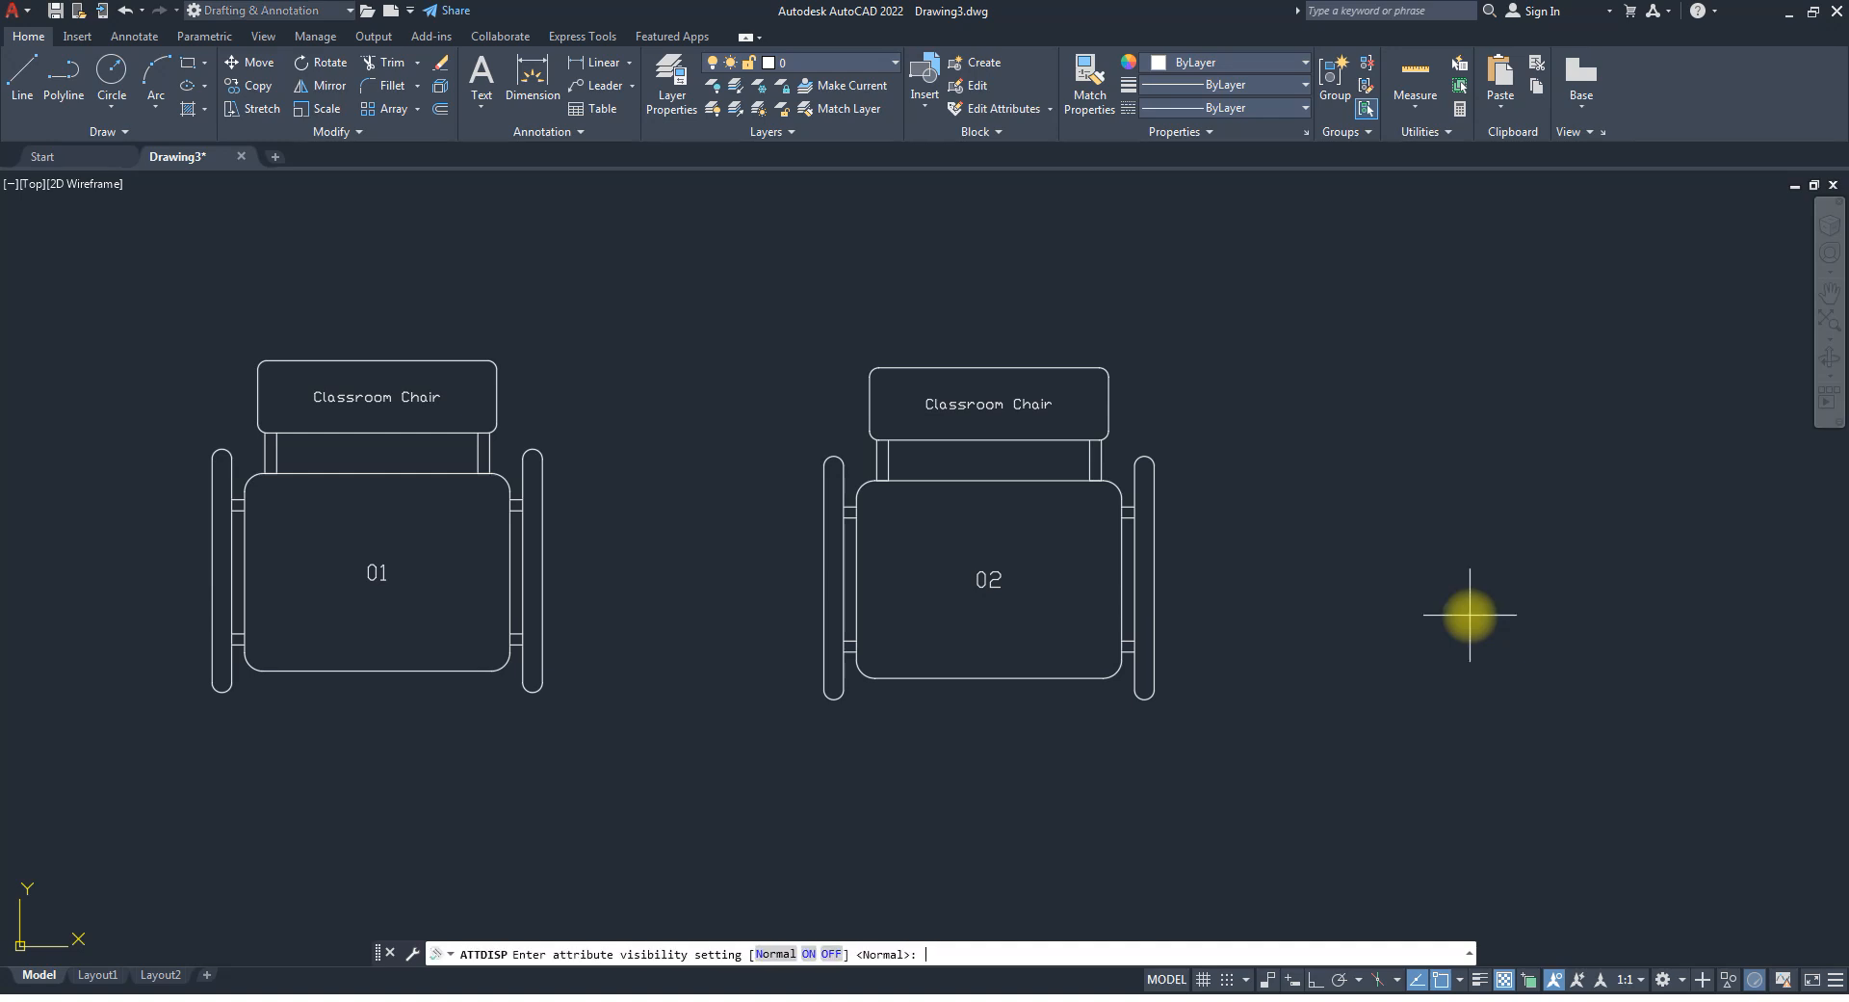
{"action": "left_click", "coordinate": [832, 954]}
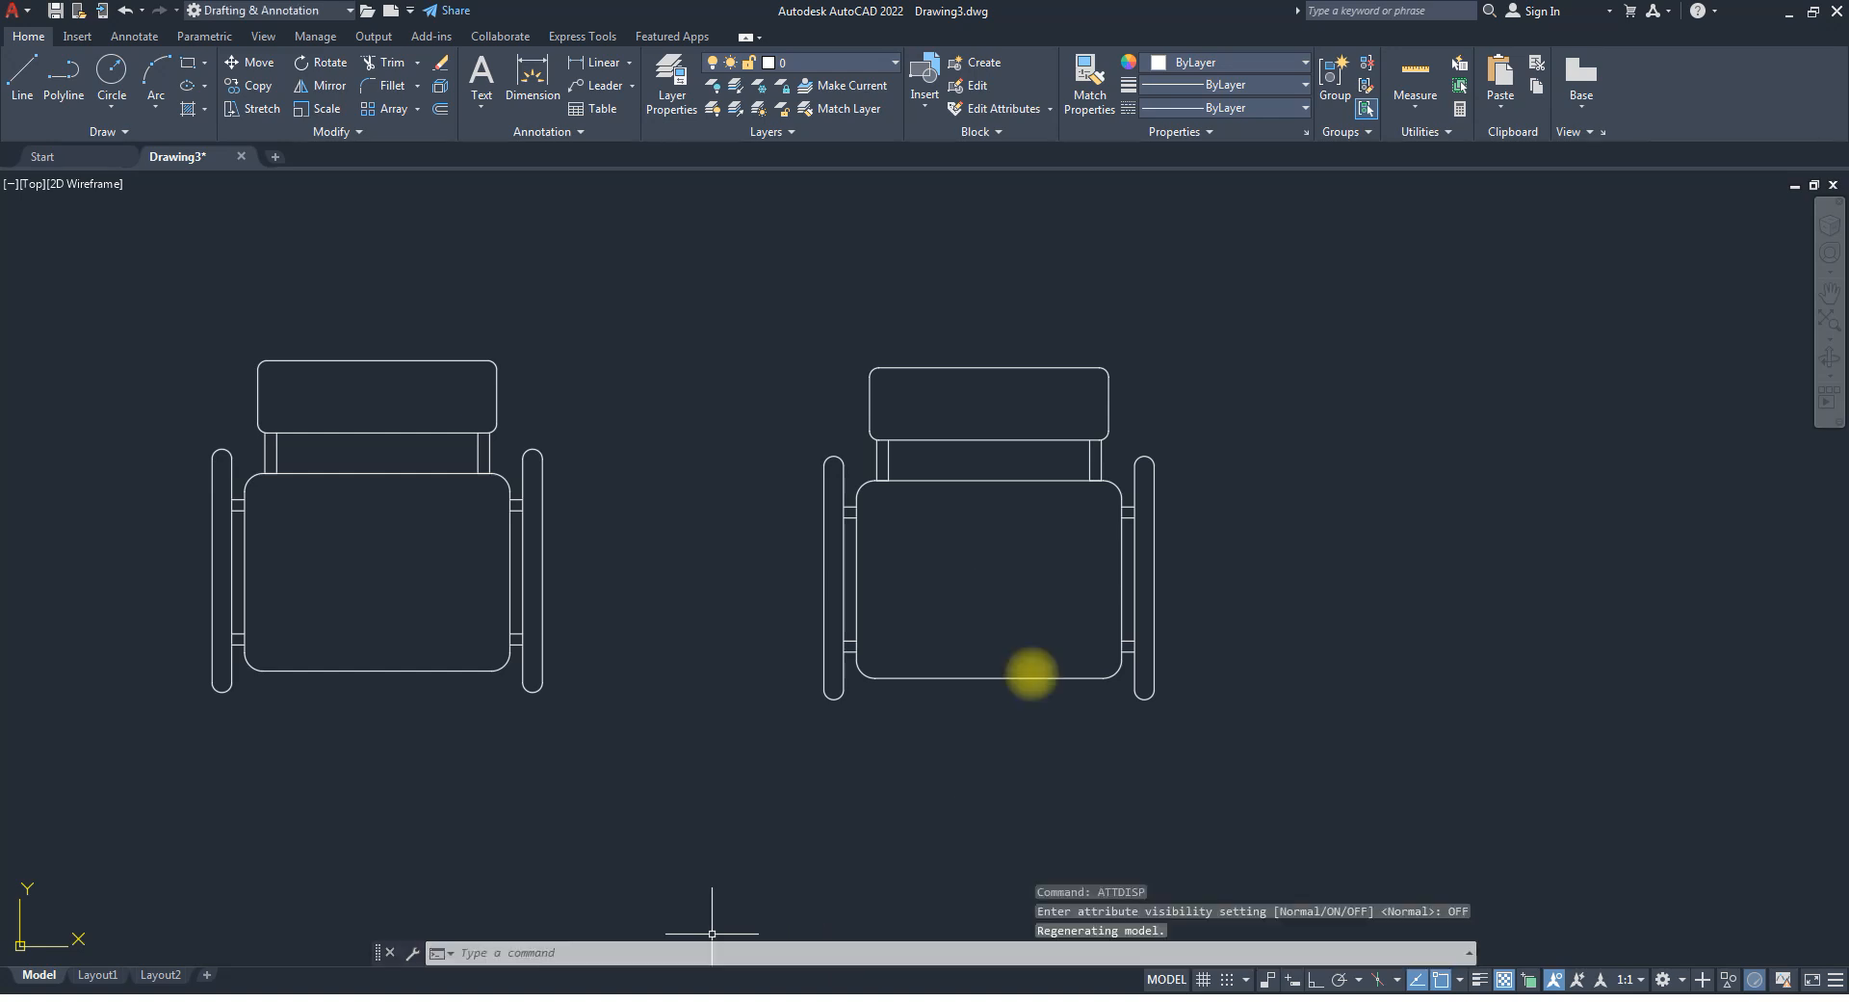
{"action": "key", "text": "space"}
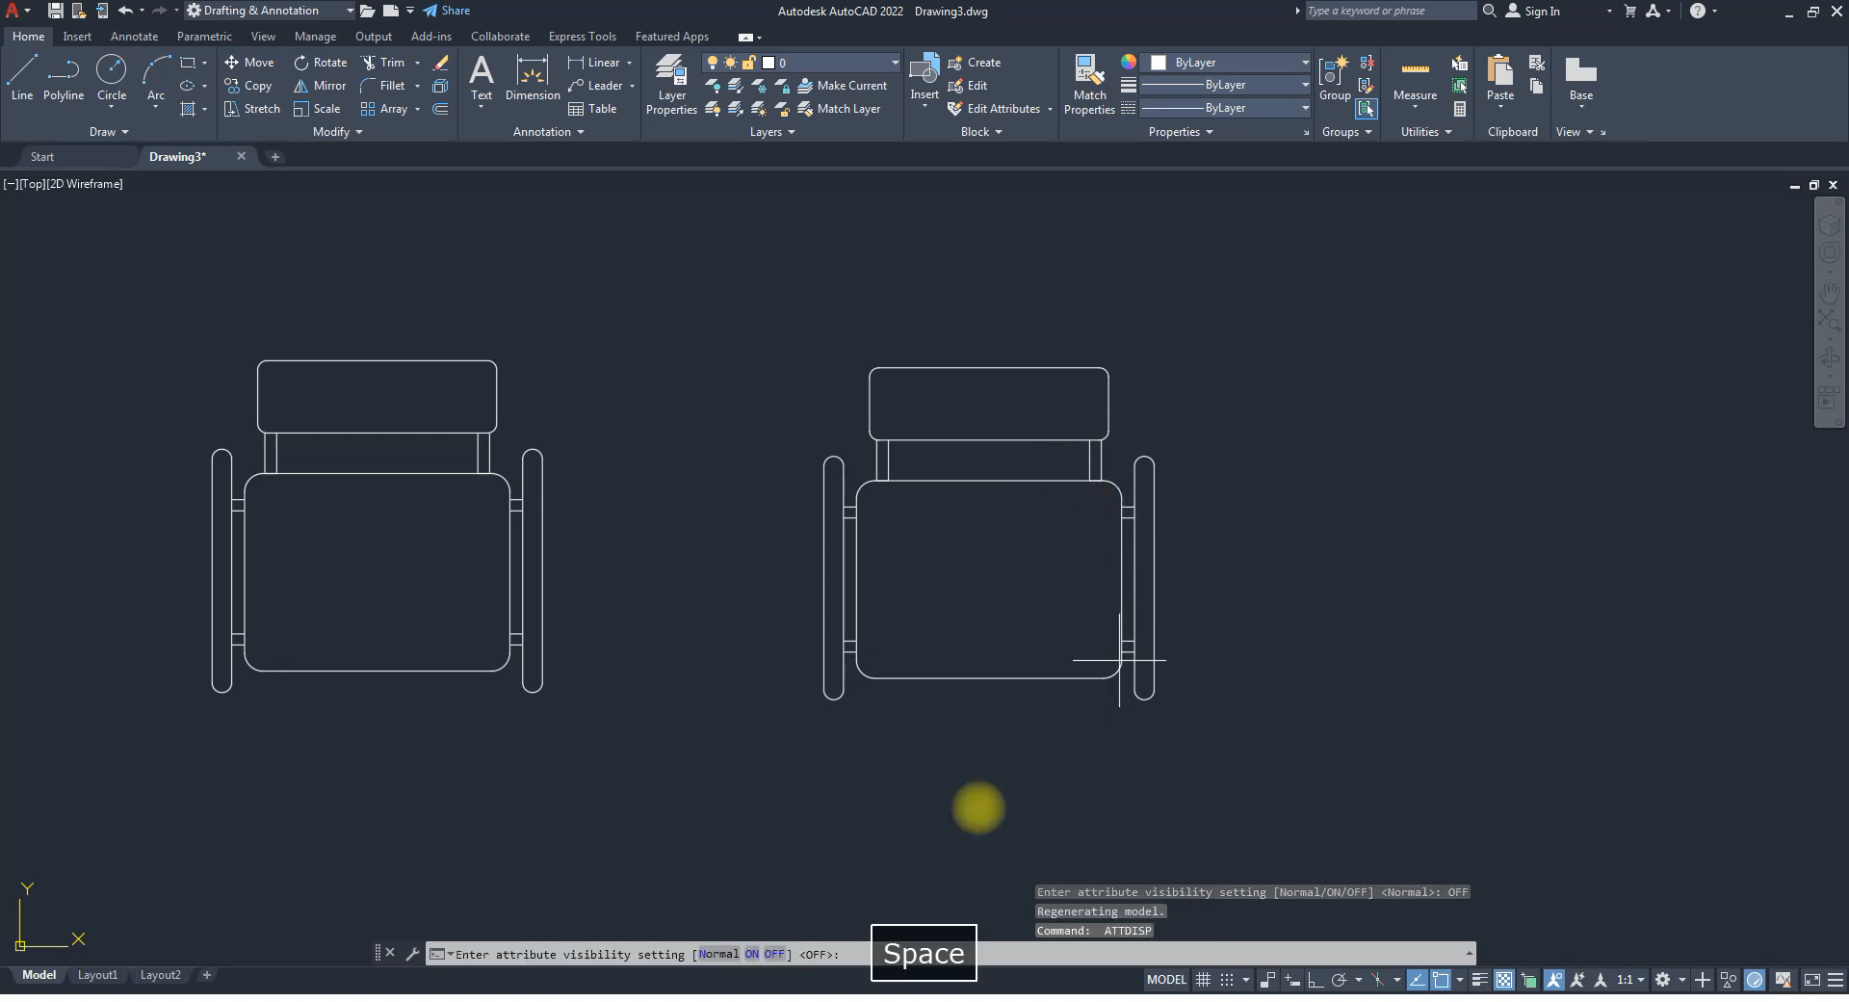
{"action": "left_click", "coordinate": [813, 952]}
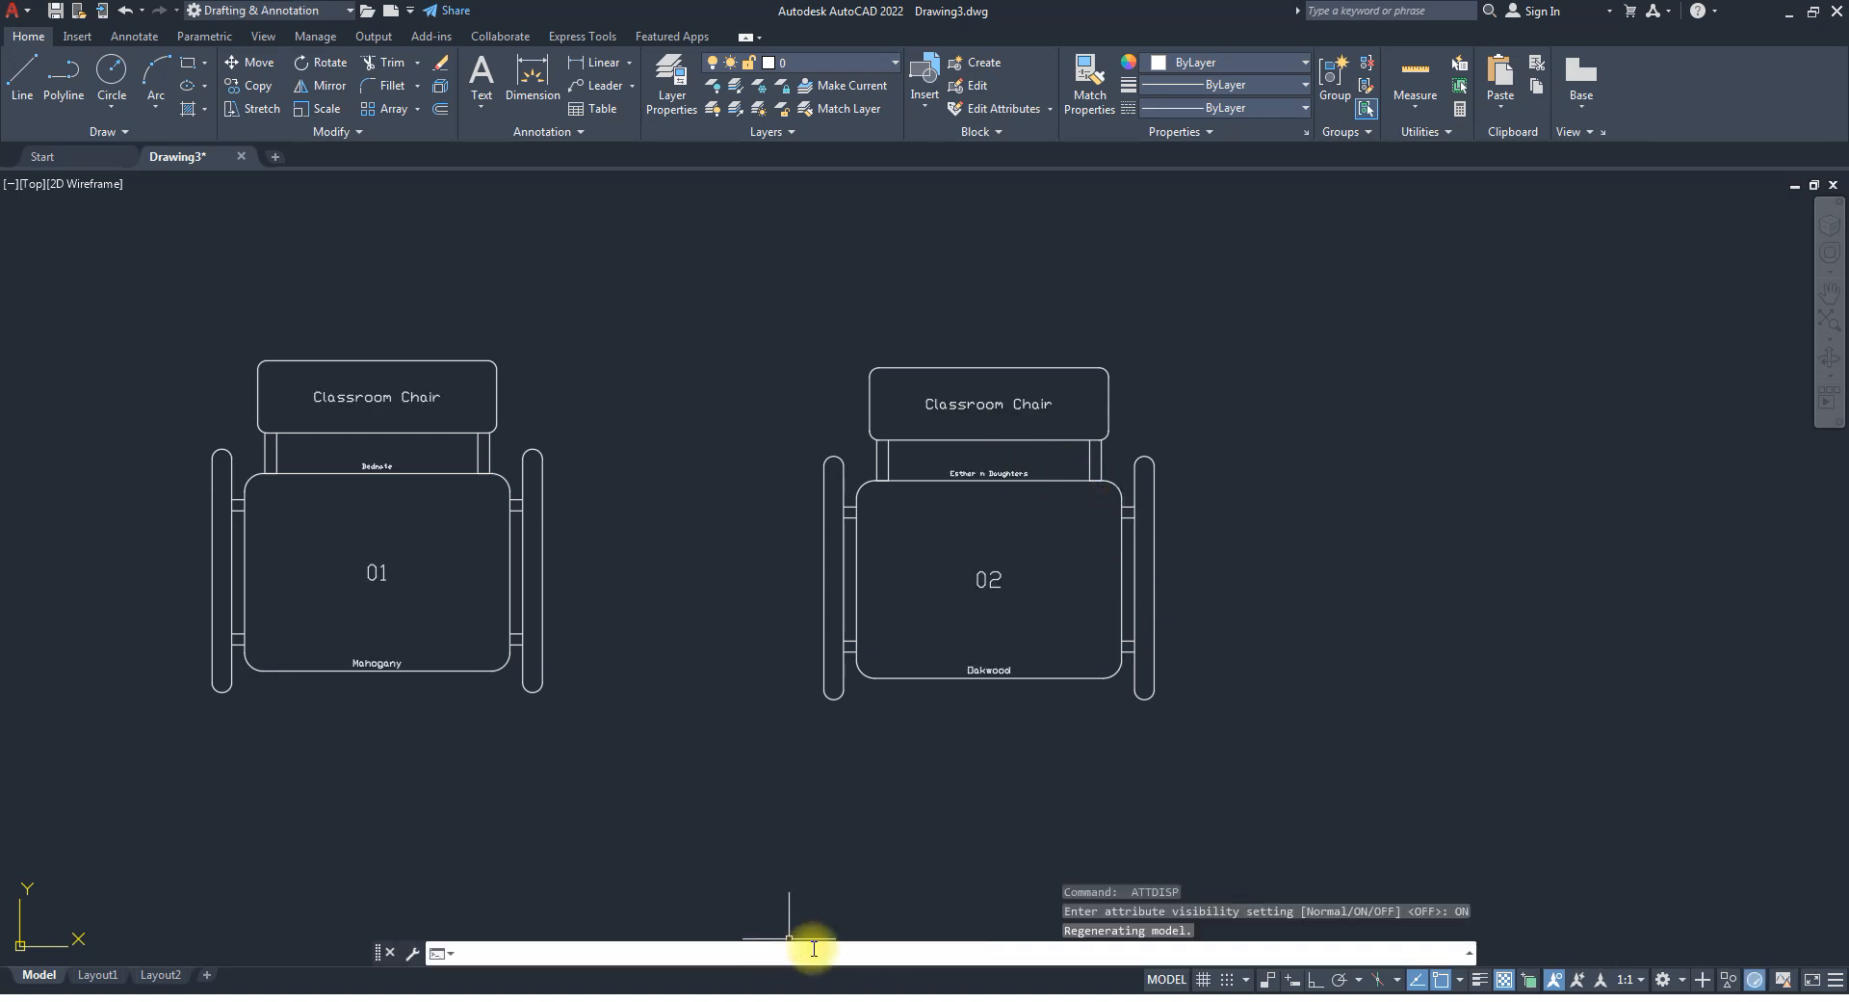
Repeat ATTDISP to set the attribute visibility to Normal and leave the command.
{"action": "key", "text": "space"}
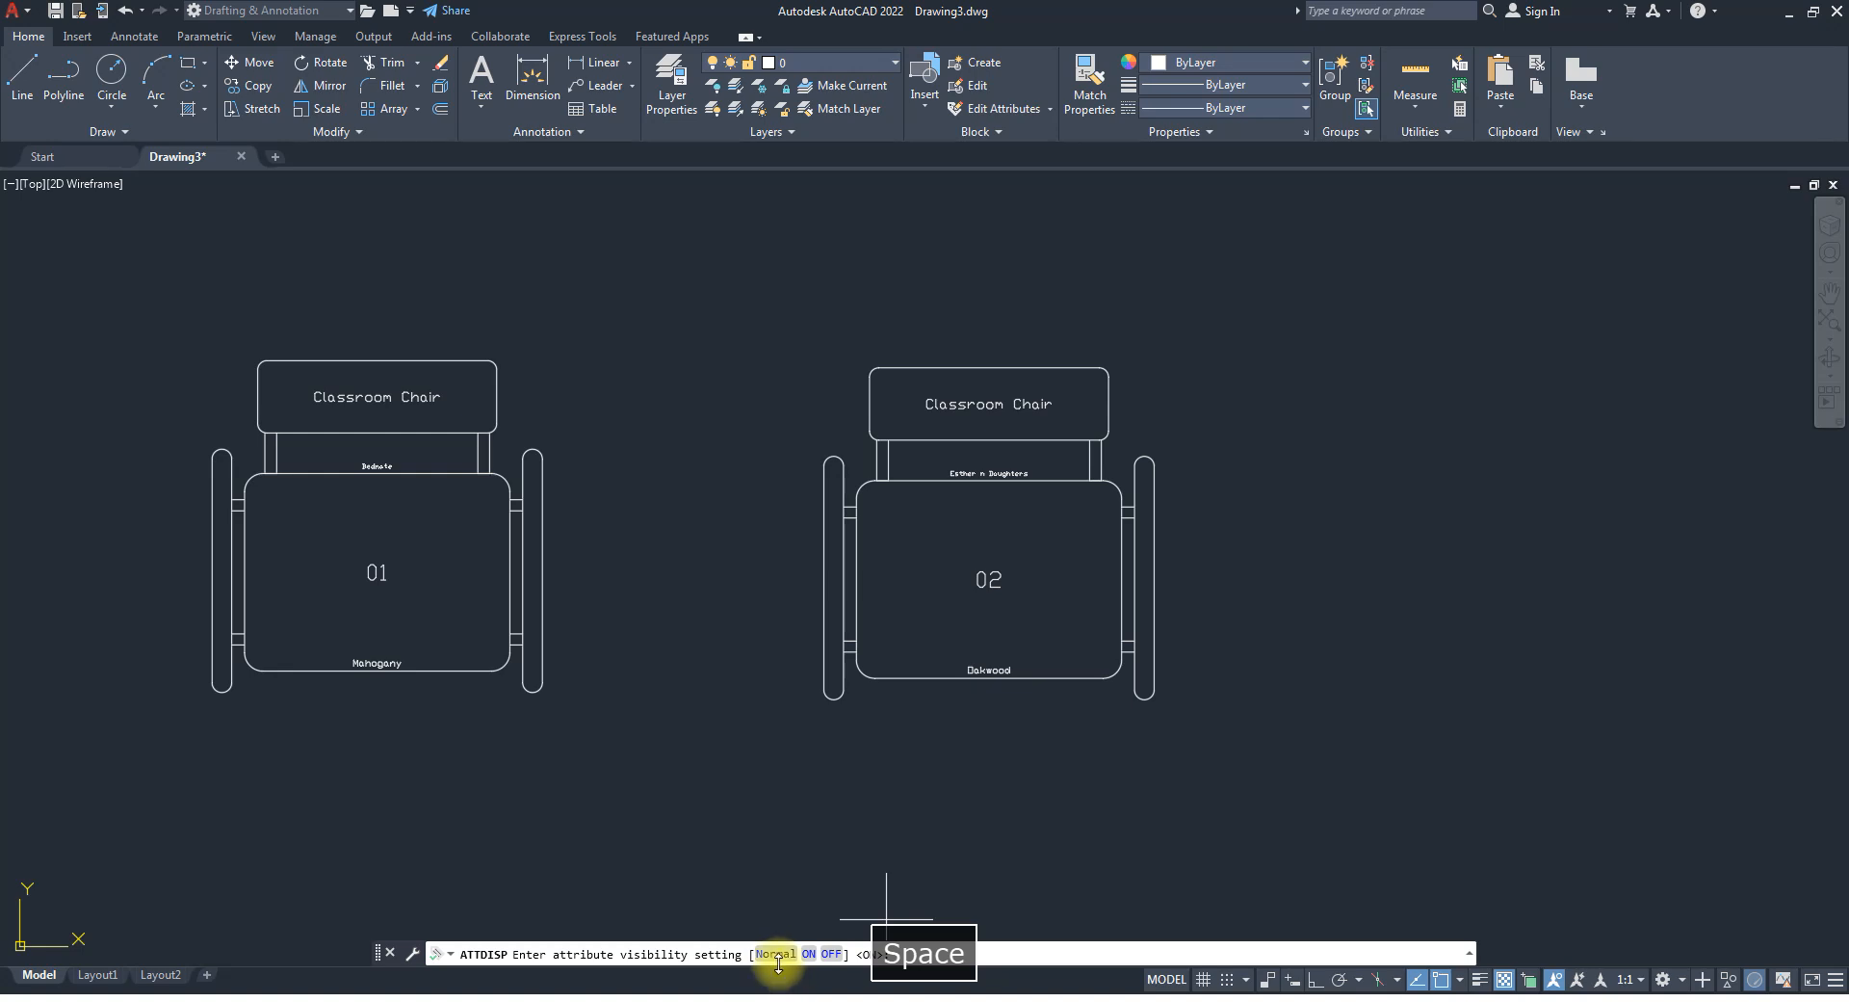
{"action": "left_click", "coordinate": [776, 954]}
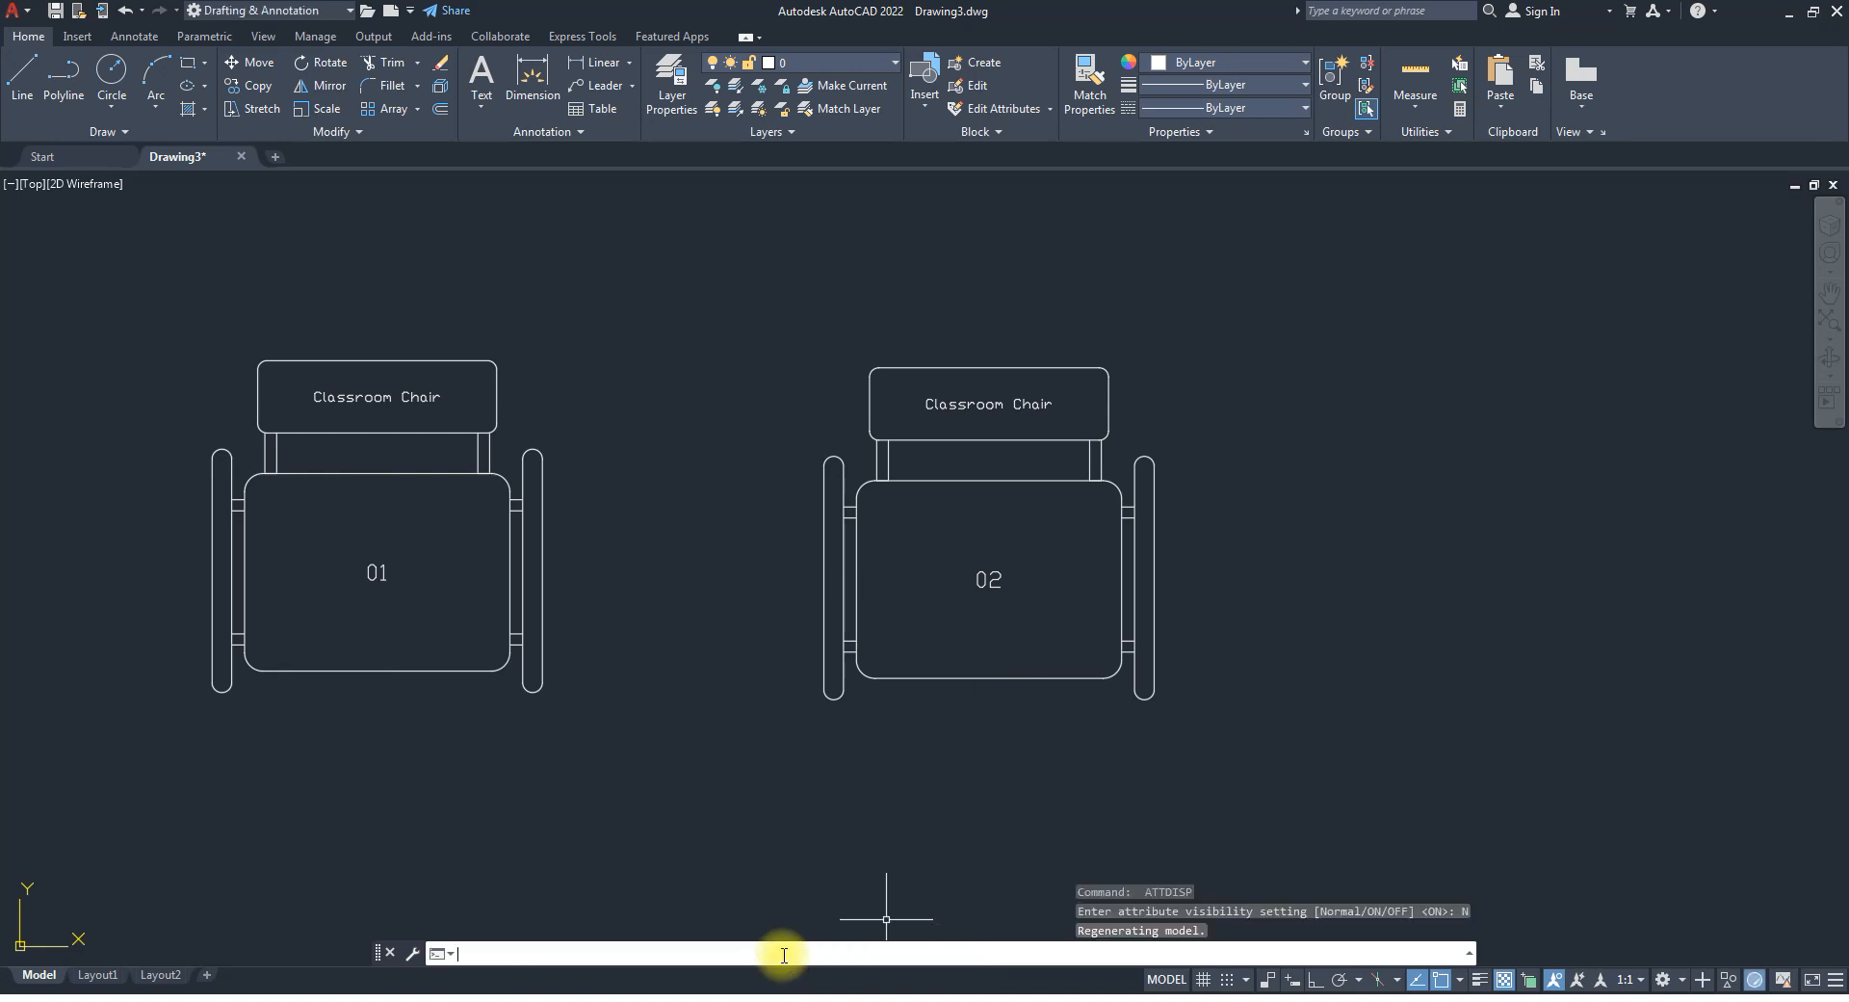
{"action": "key", "text": "Escape"}
{"action": "key", "text": "Escape"}
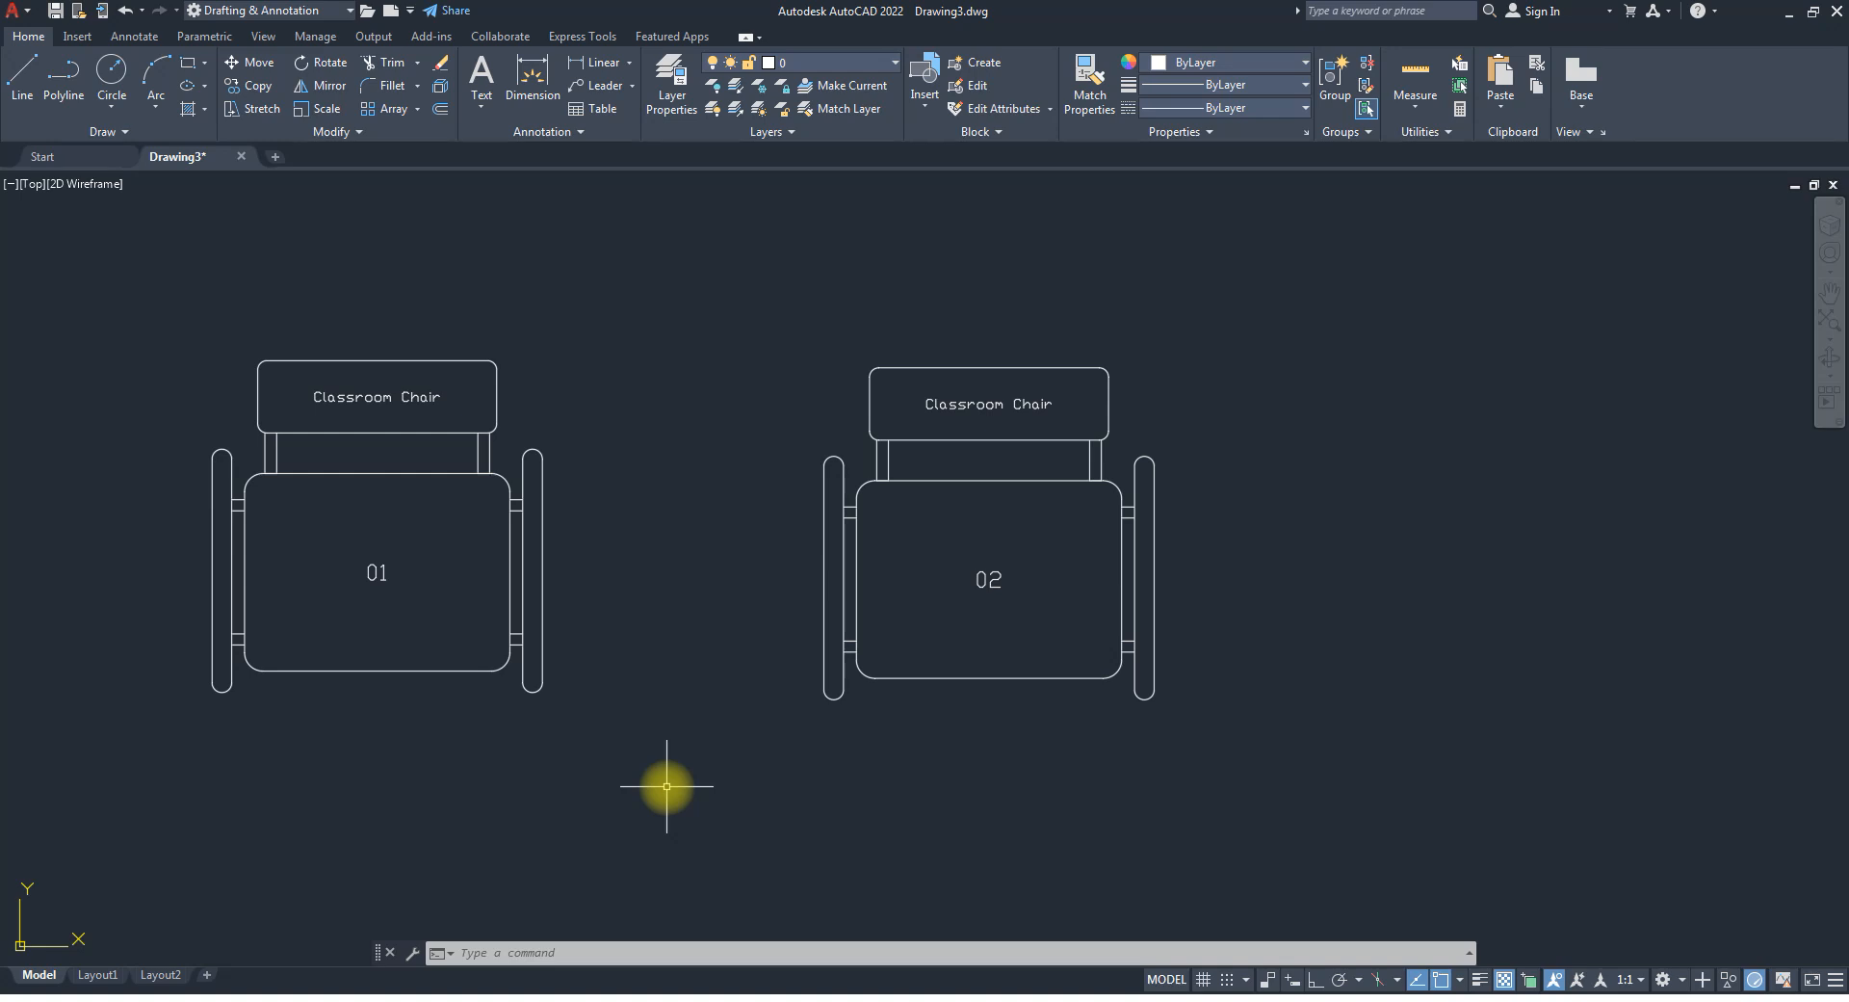
{"action": "left_click", "coordinate": [992, 131]}
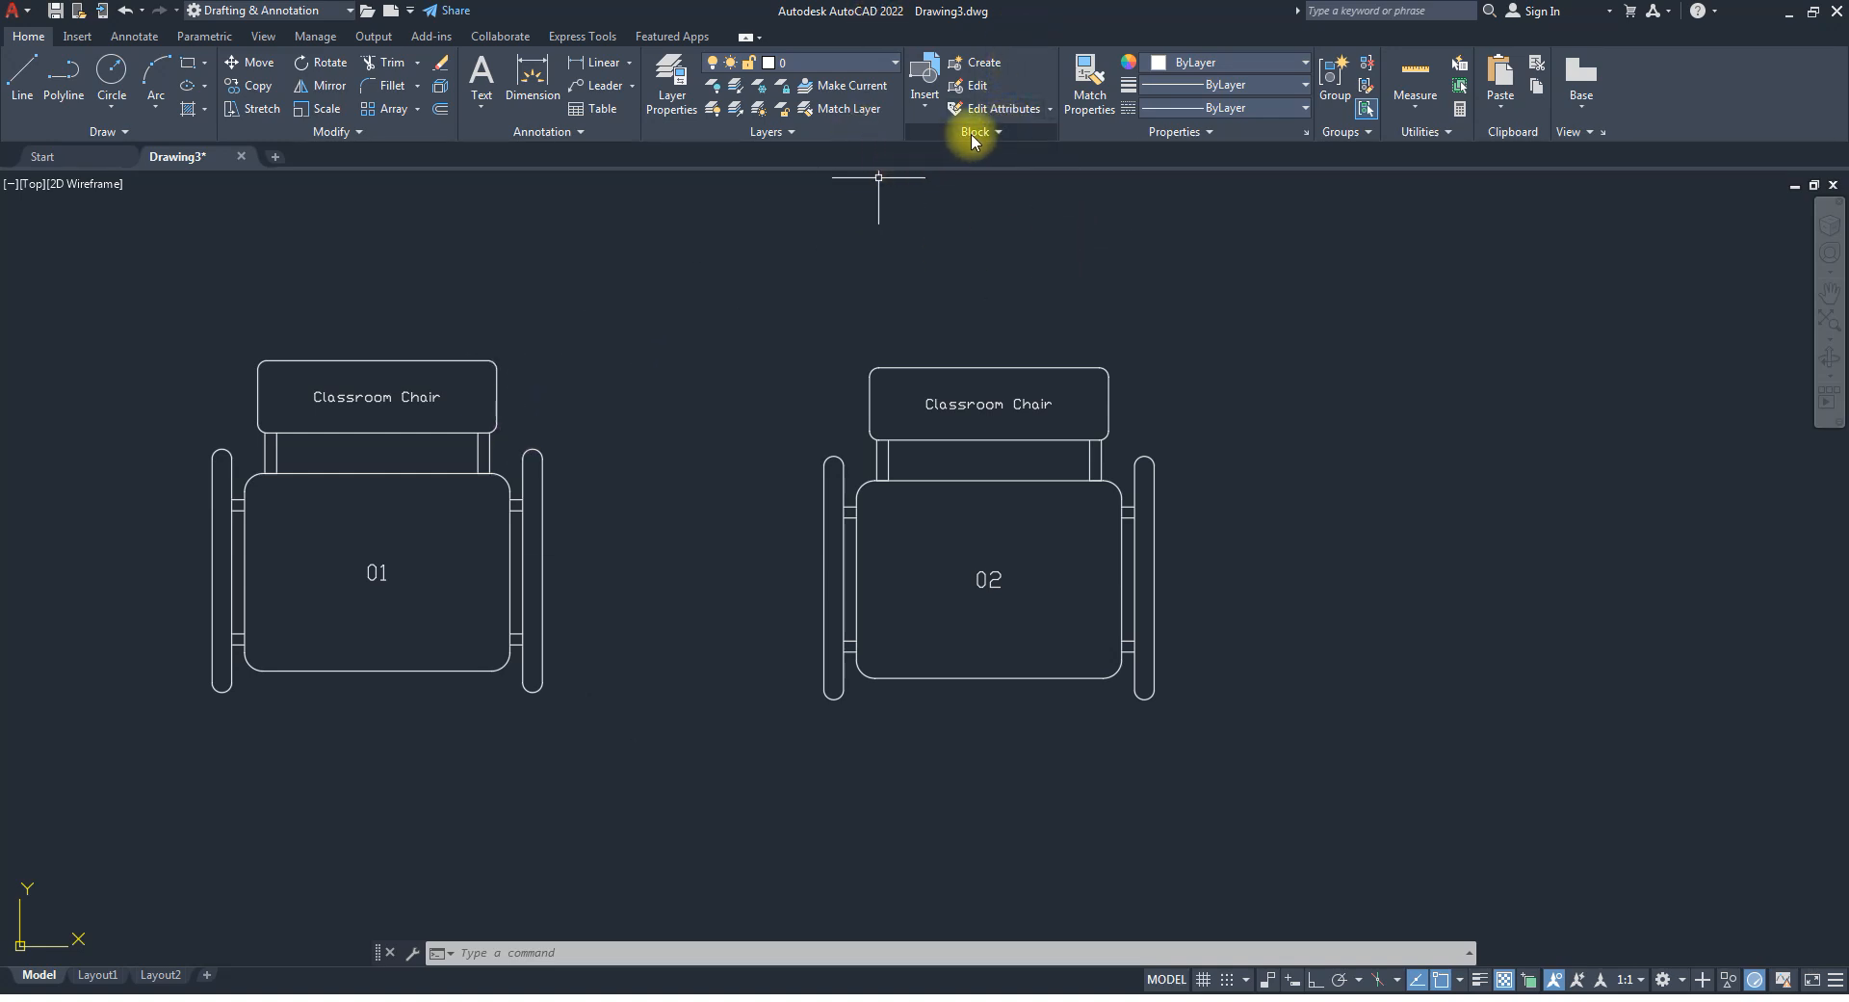
{"action": "left_click", "coordinate": [975, 131]}
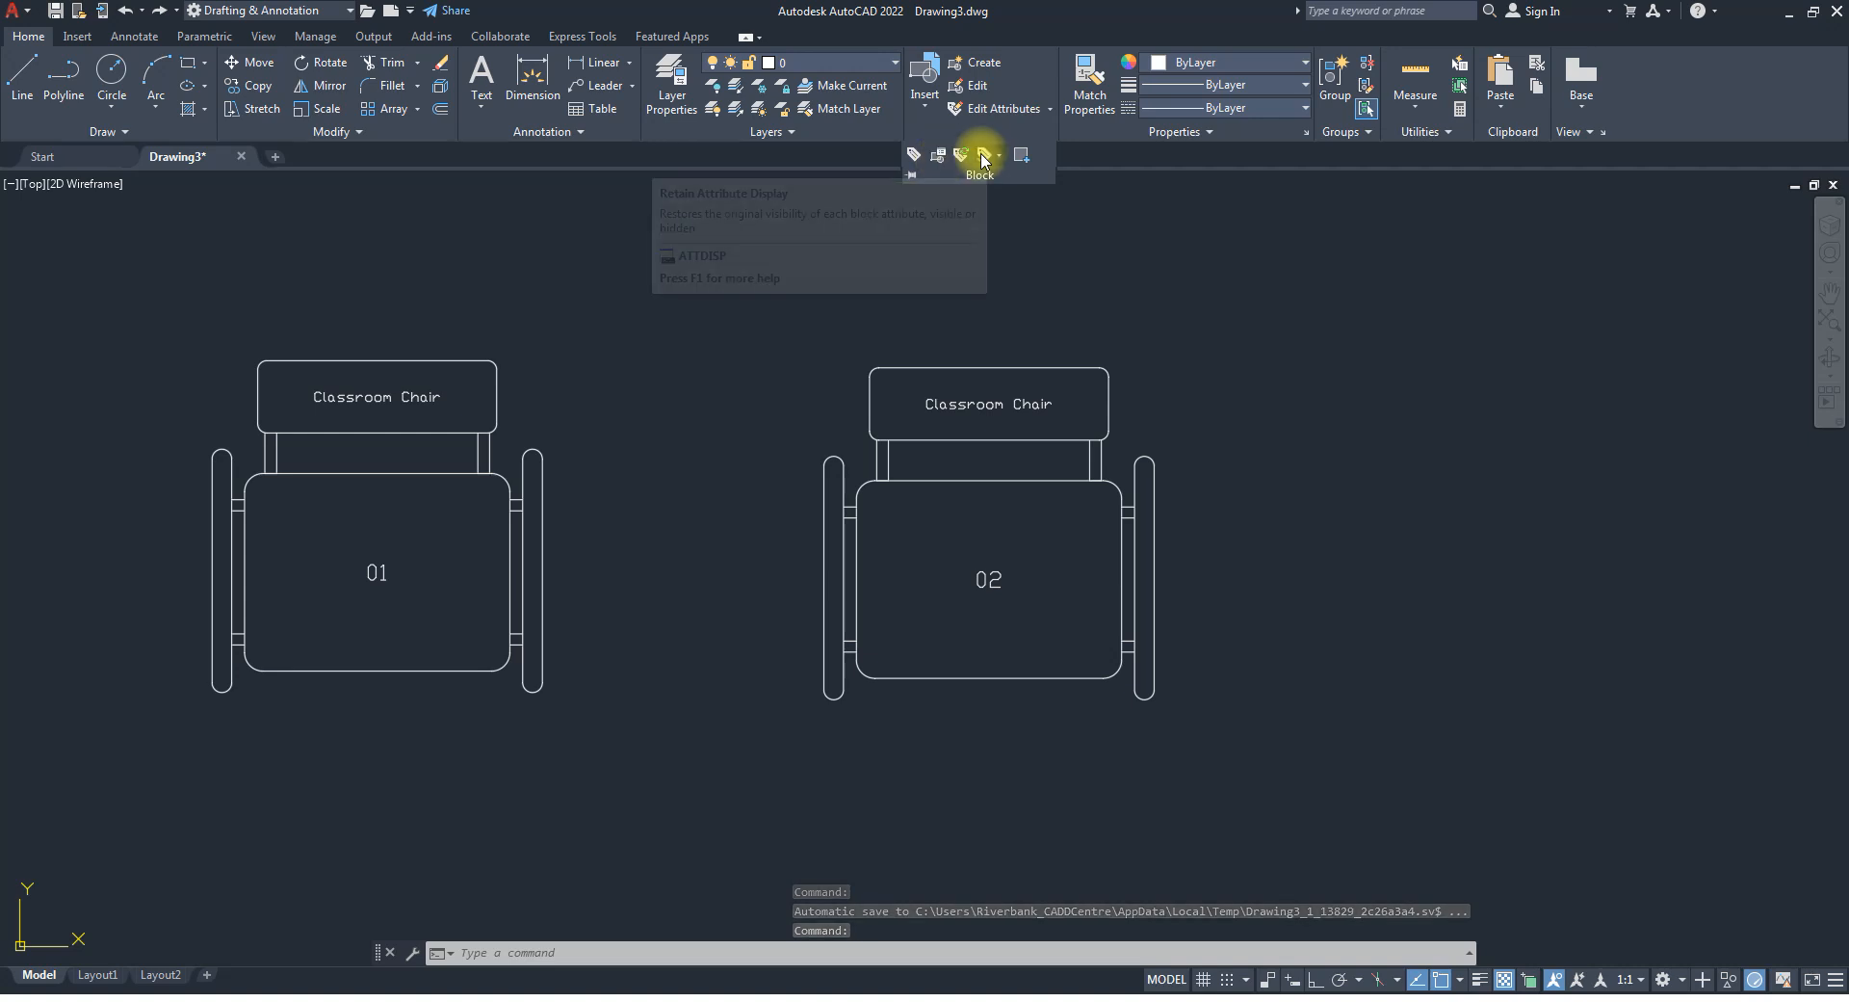
{"action": "left_click", "coordinate": [960, 155]}
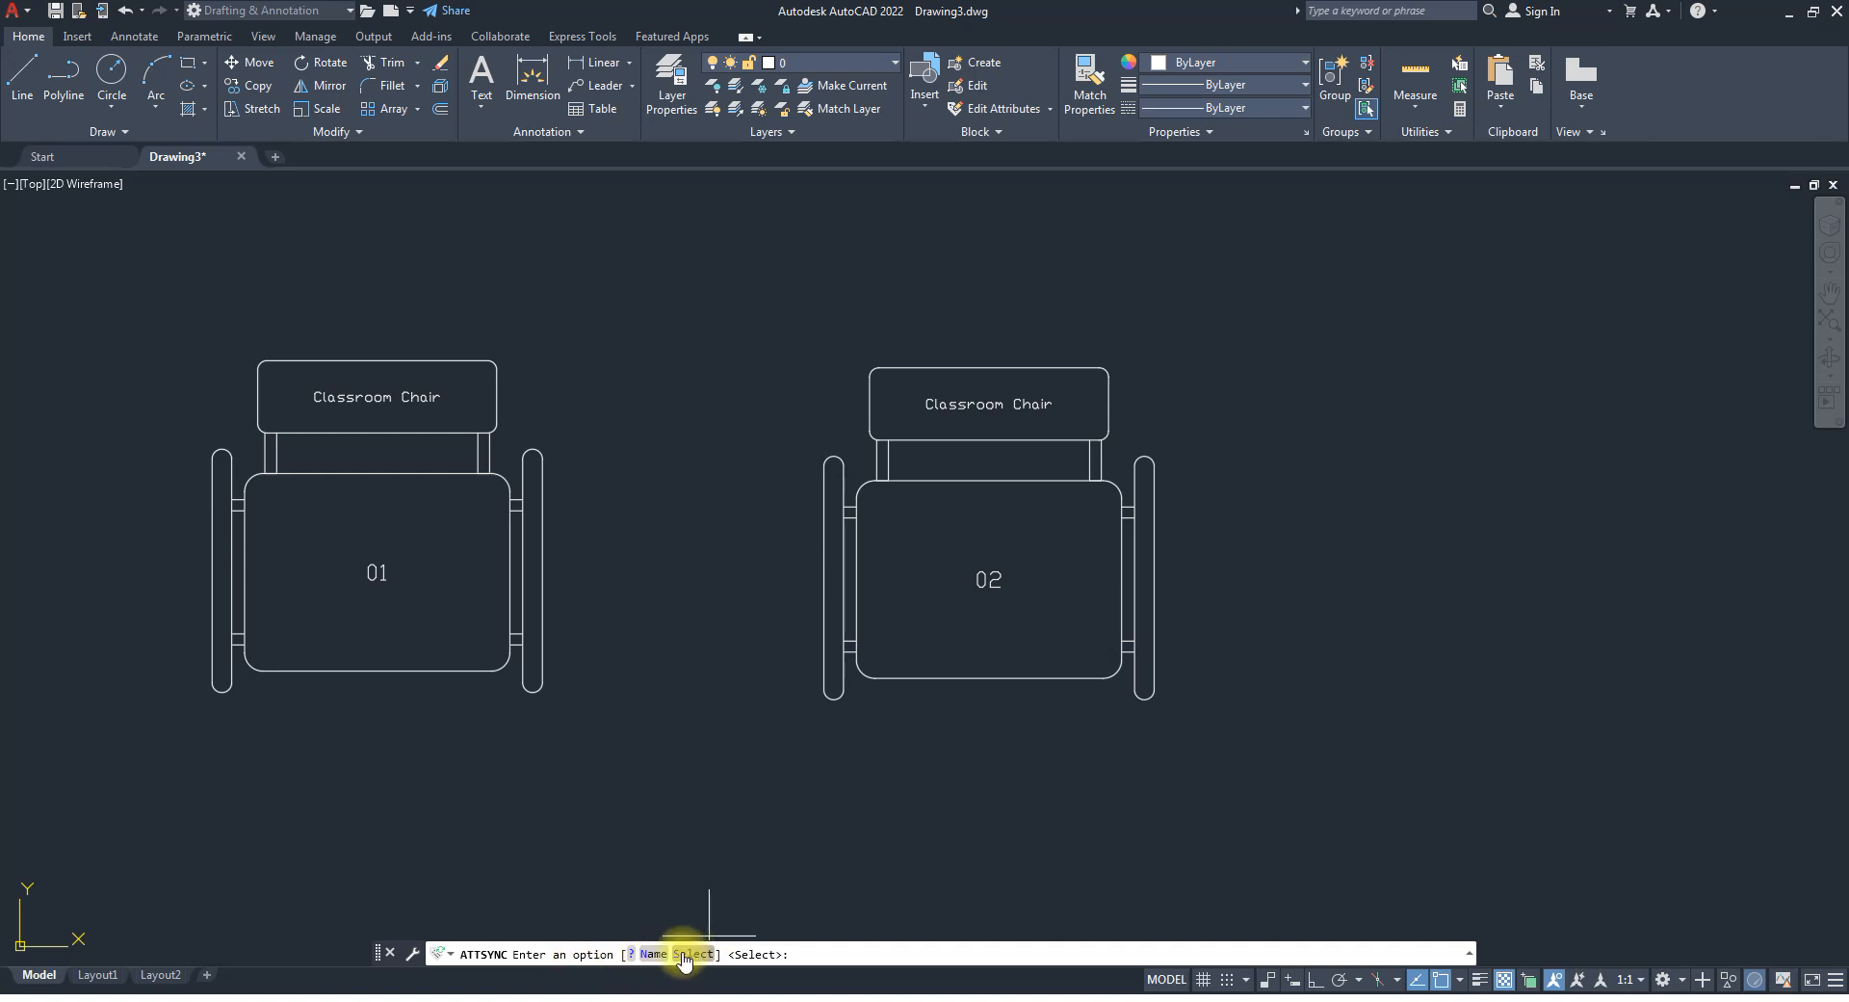
{"action": "key", "text": "Escape"}
{"action": "key", "text": "Escape"}
{"action": "key", "text": "Escape"}
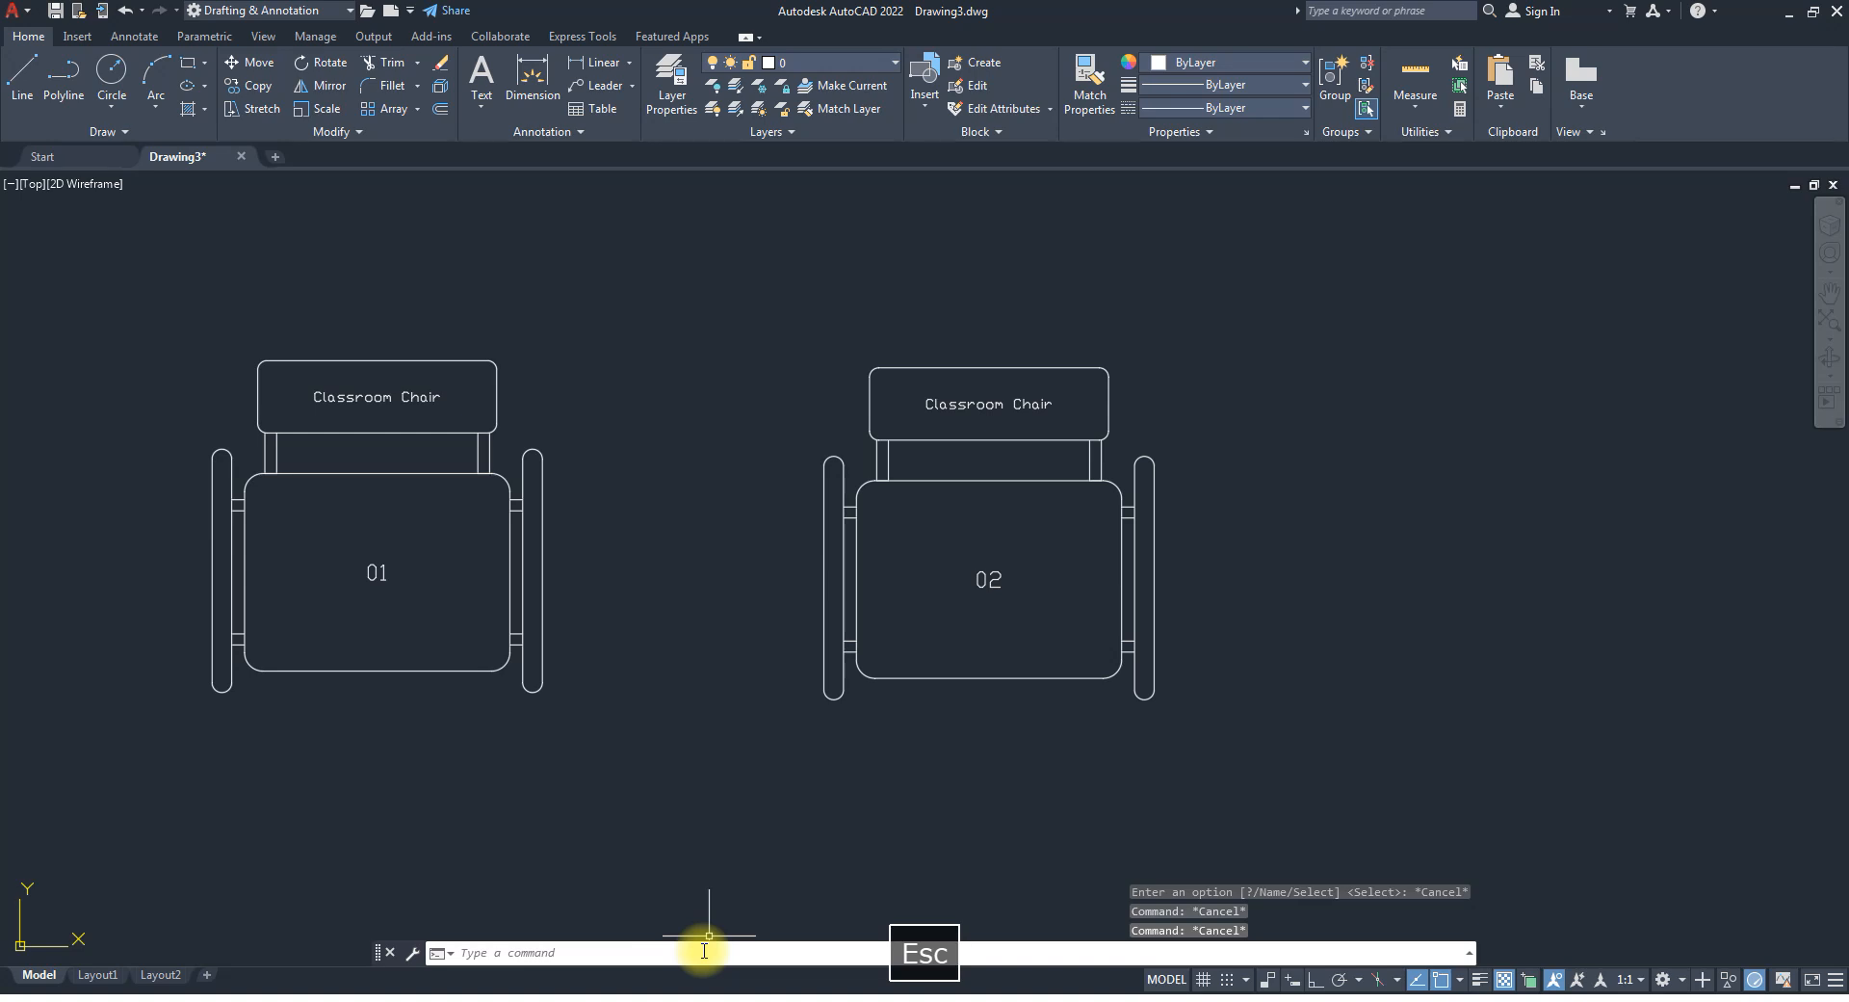
View the Block Attribute Manager using the misspelled command "batman" and again using the correct BATTMAN, closing the dialog each time.
{"action": "type", "text": "batman"}
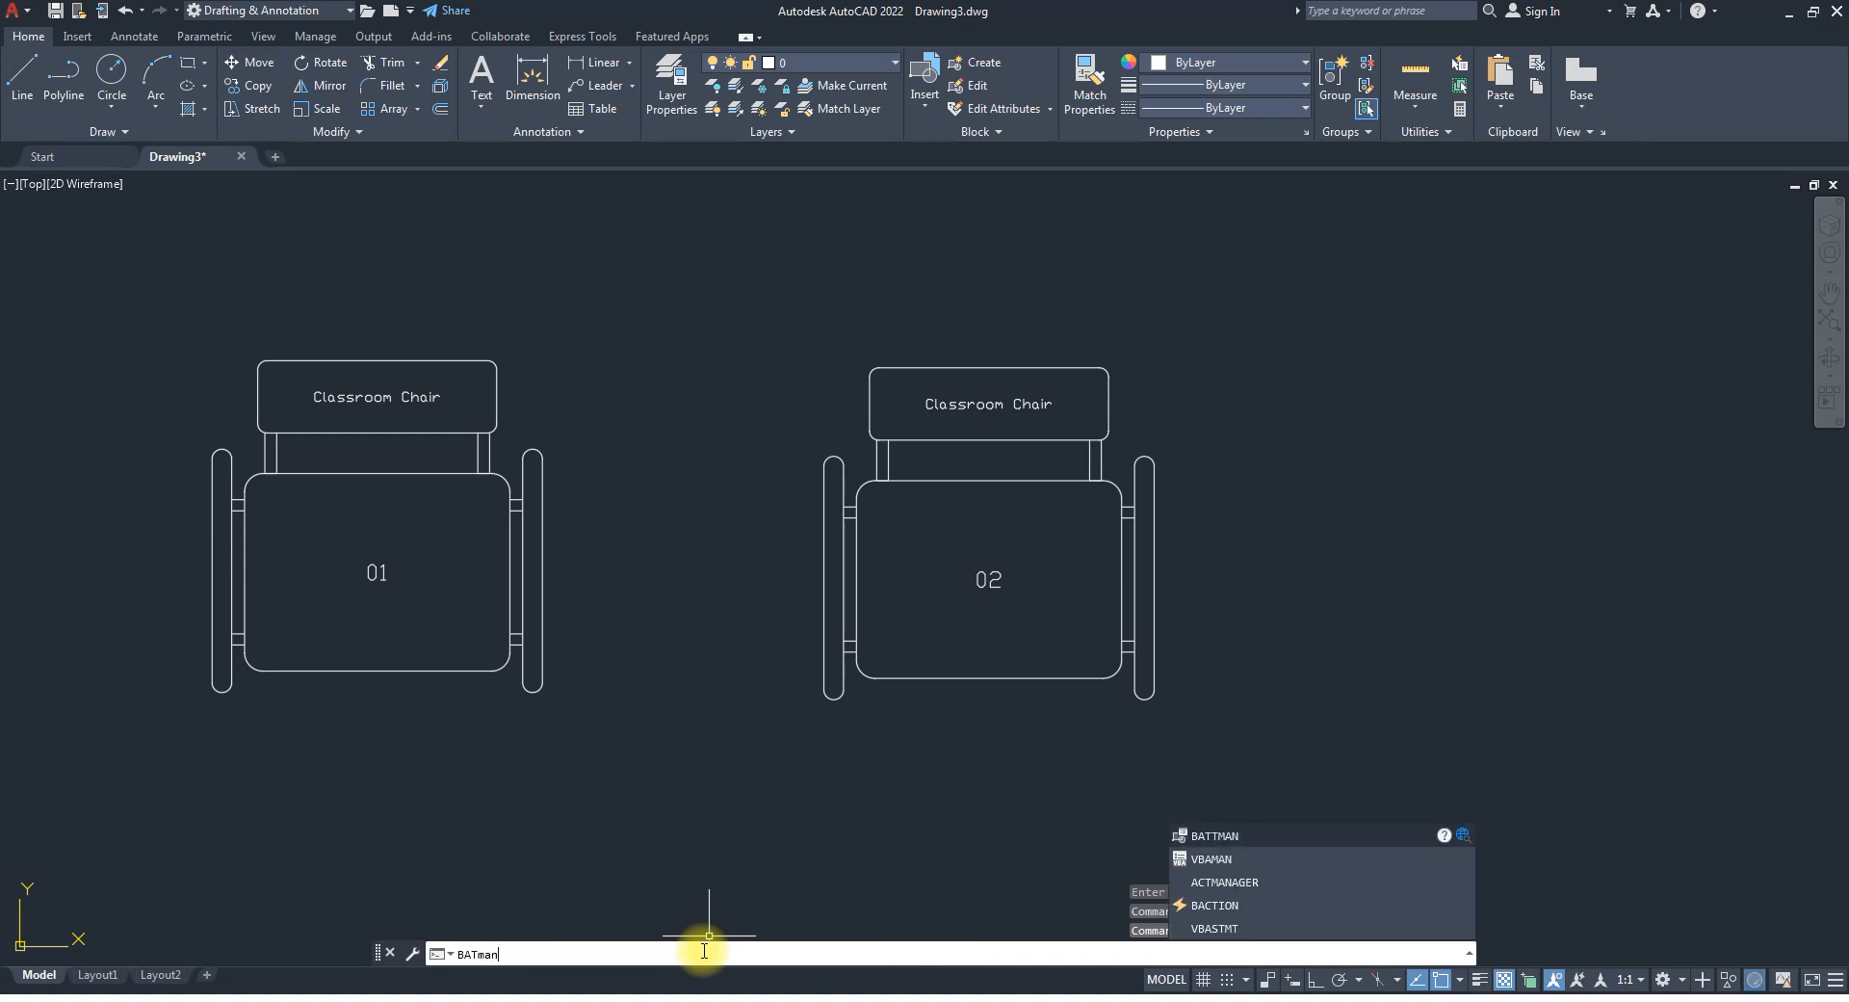
{"action": "key", "text": "Return"}
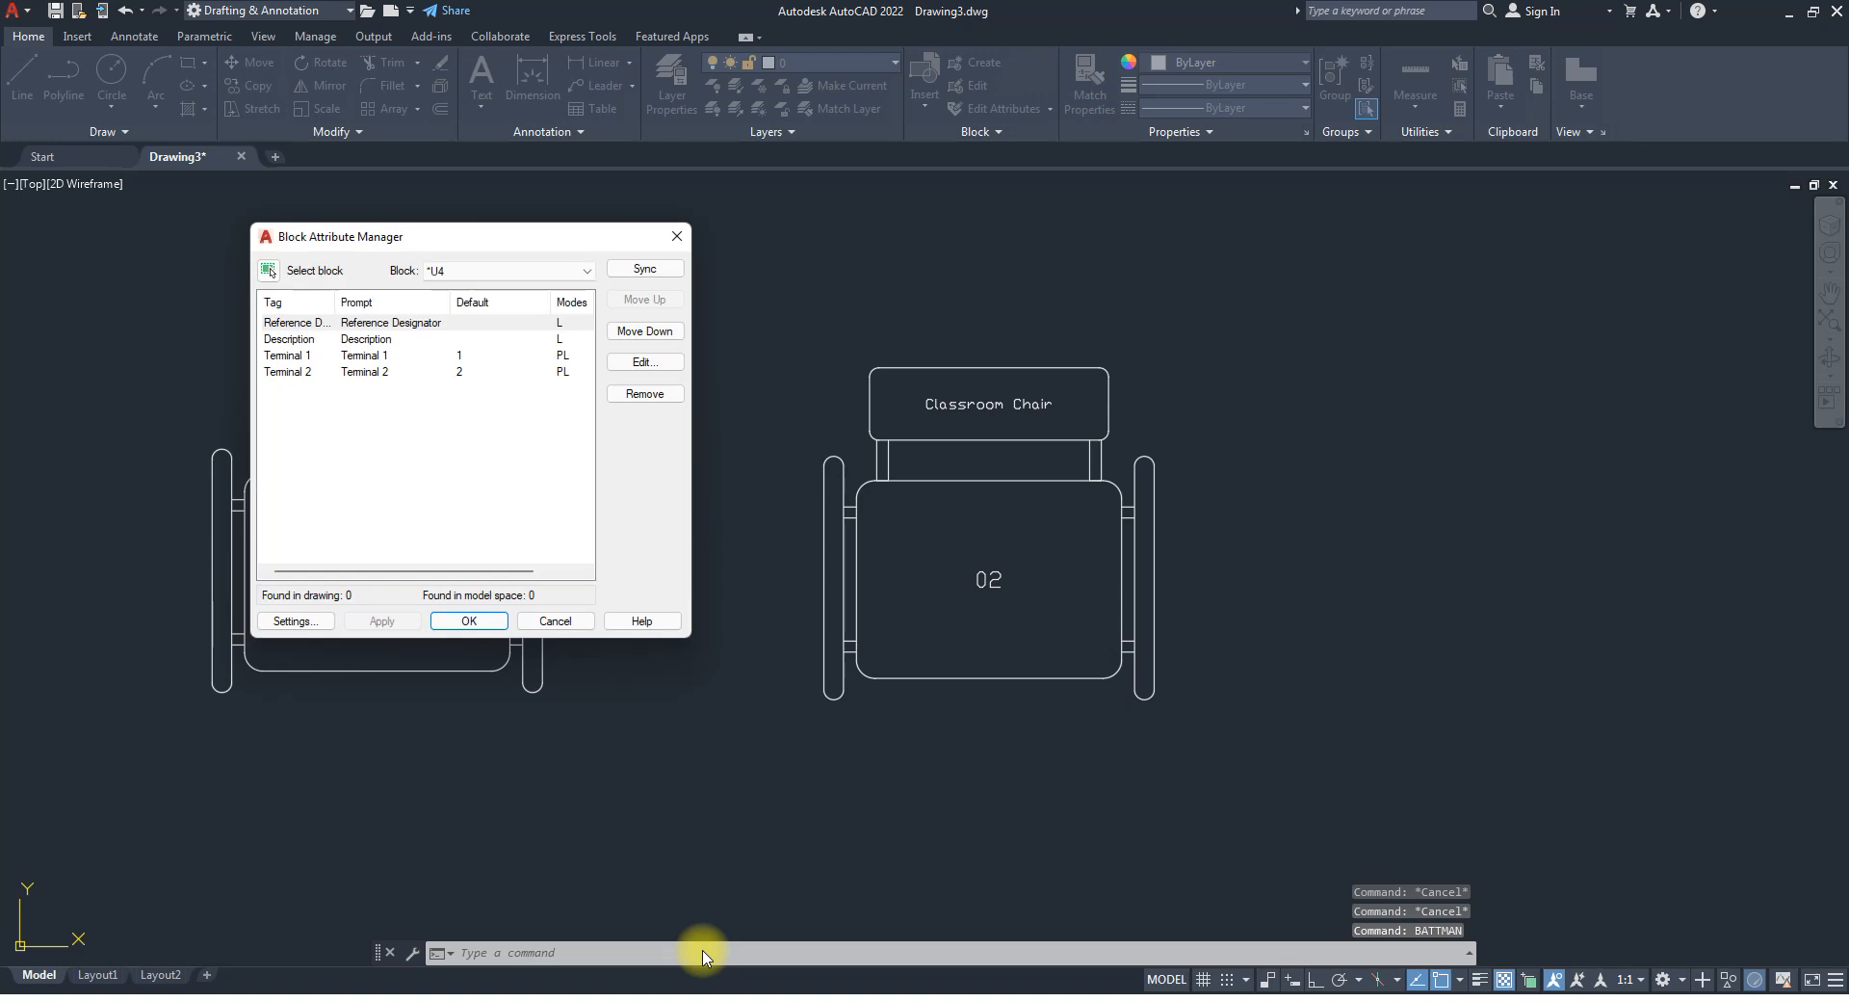
{"action": "left_click", "coordinate": [679, 232]}
{"action": "type", "text": "battman"}
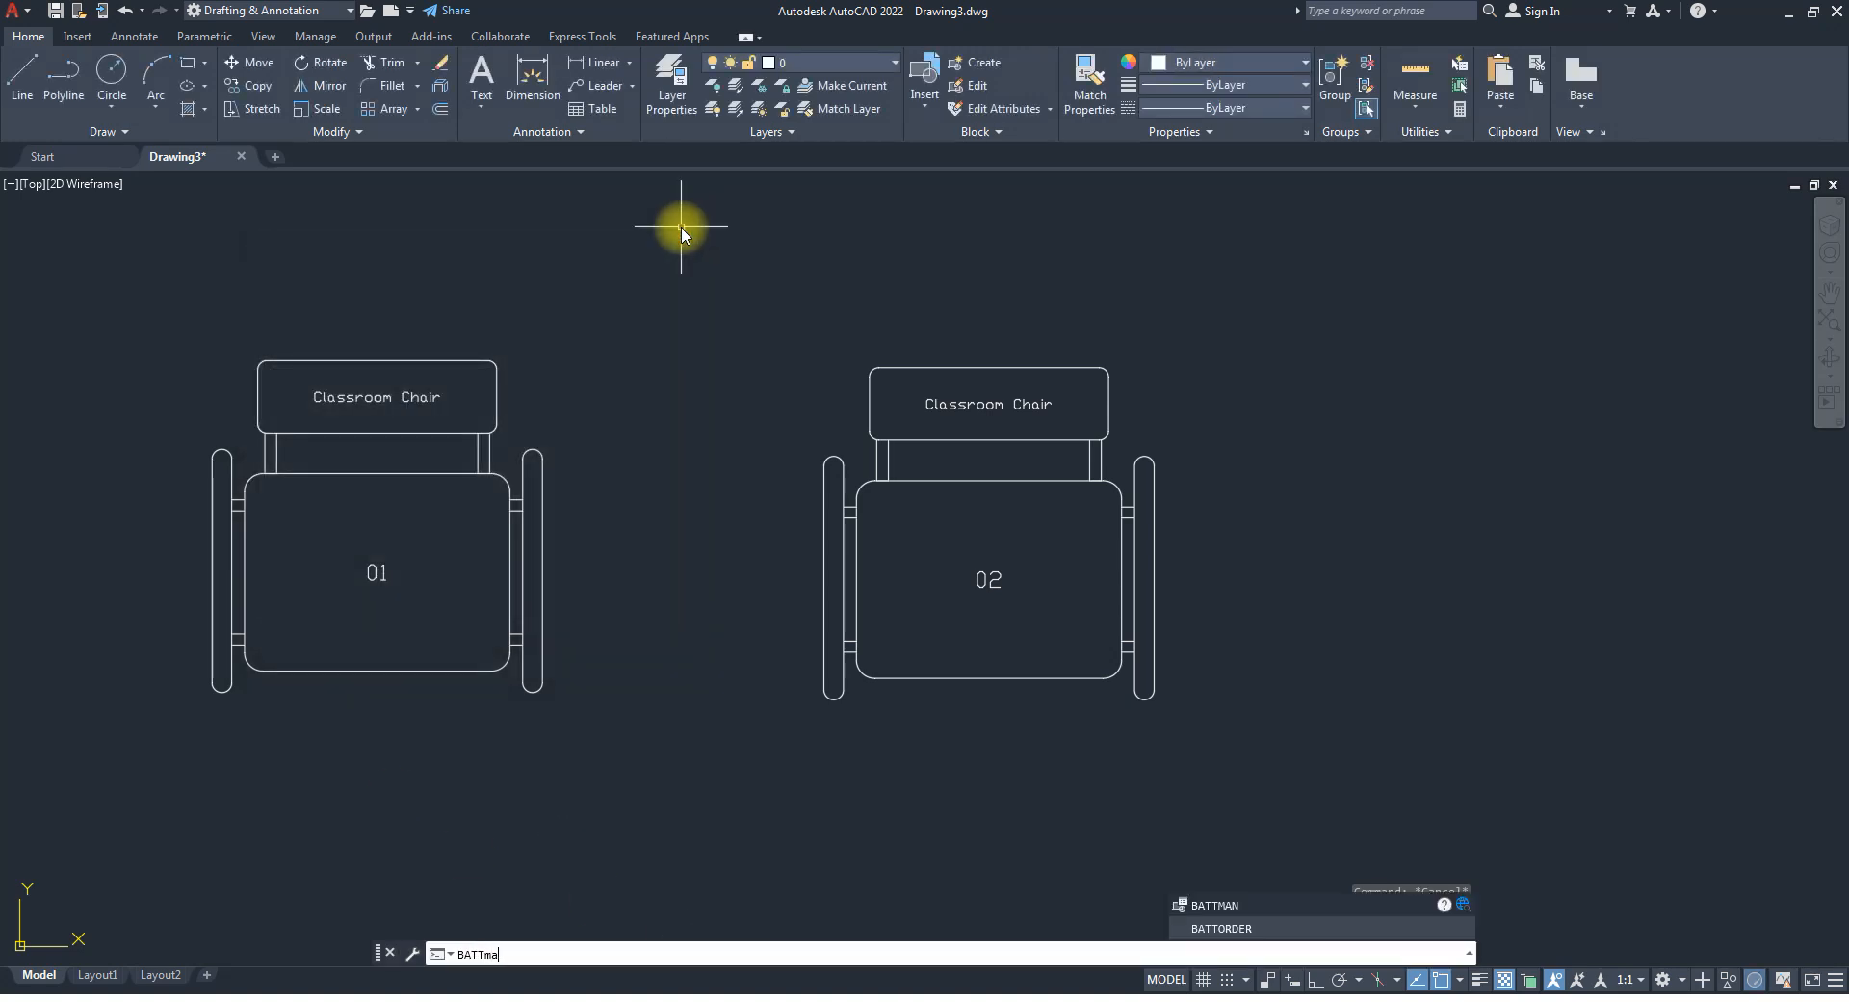
{"action": "key", "text": "Return"}
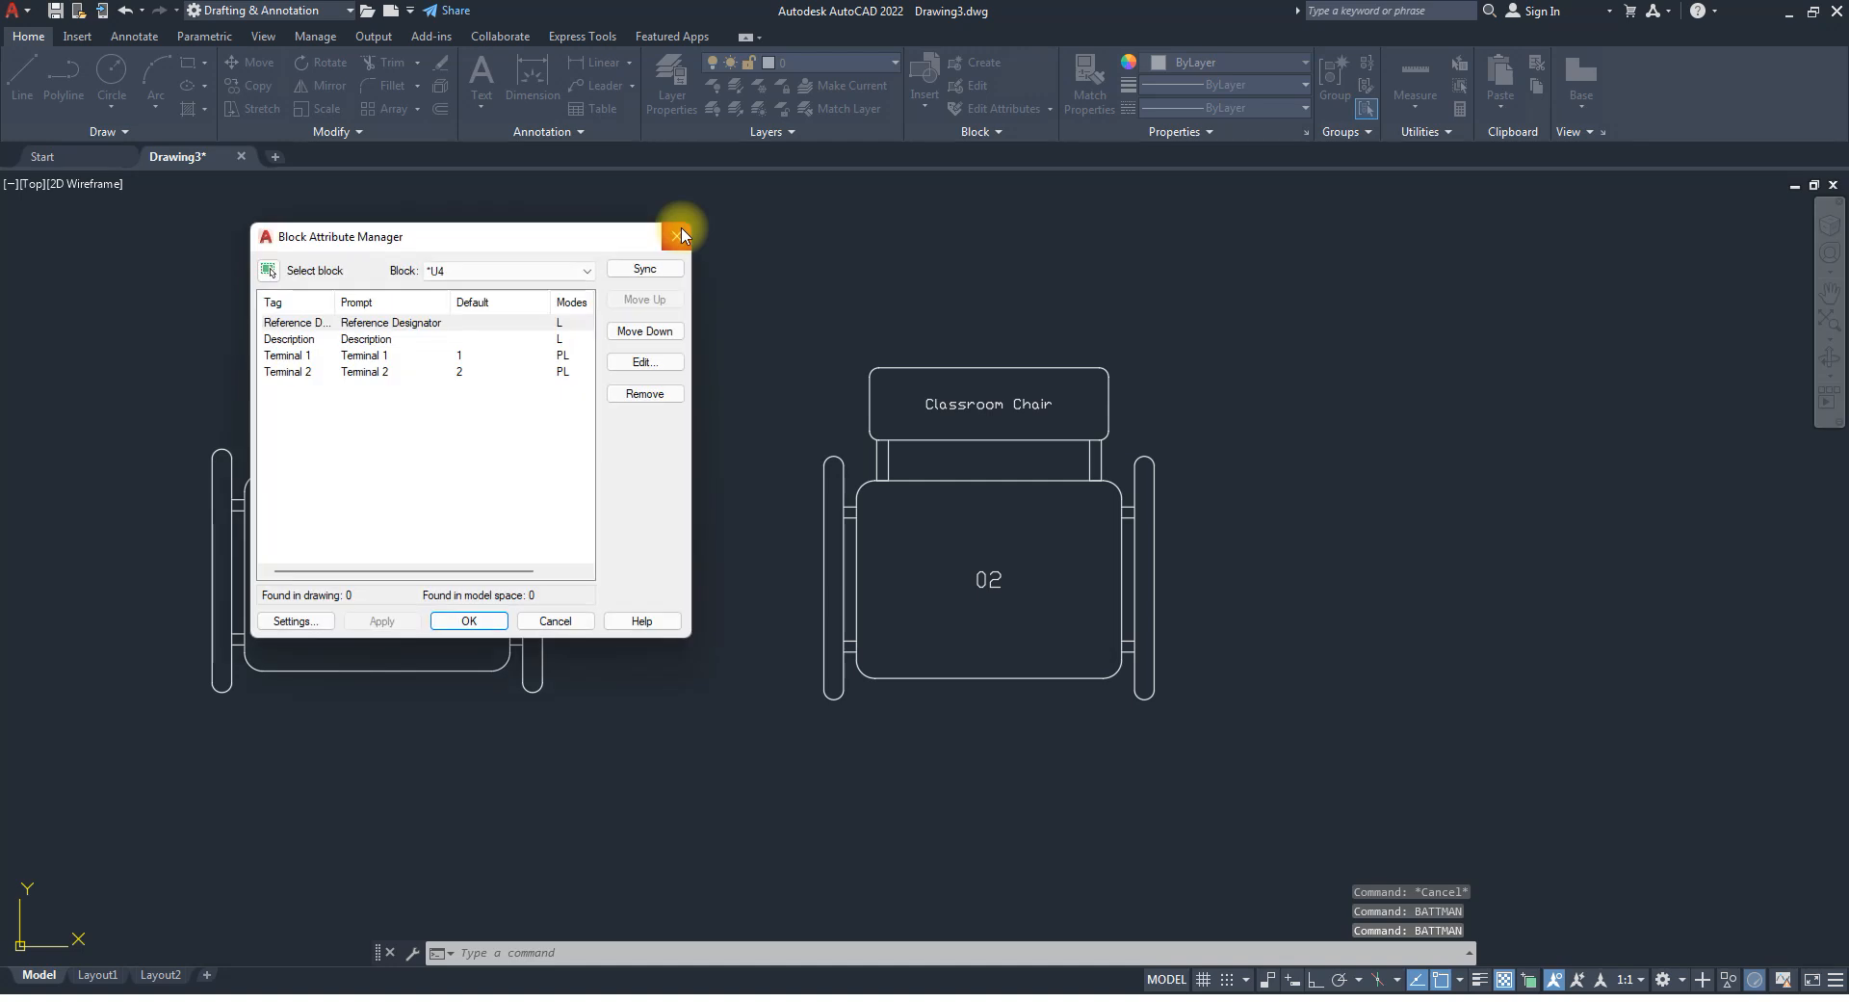
{"action": "left_click", "coordinate": [679, 234]}
Test the misspelling "batman" two more times as a way to view the Block Attribute Manager, closing the dialog after each check.
{"action": "type", "text": "ba"}
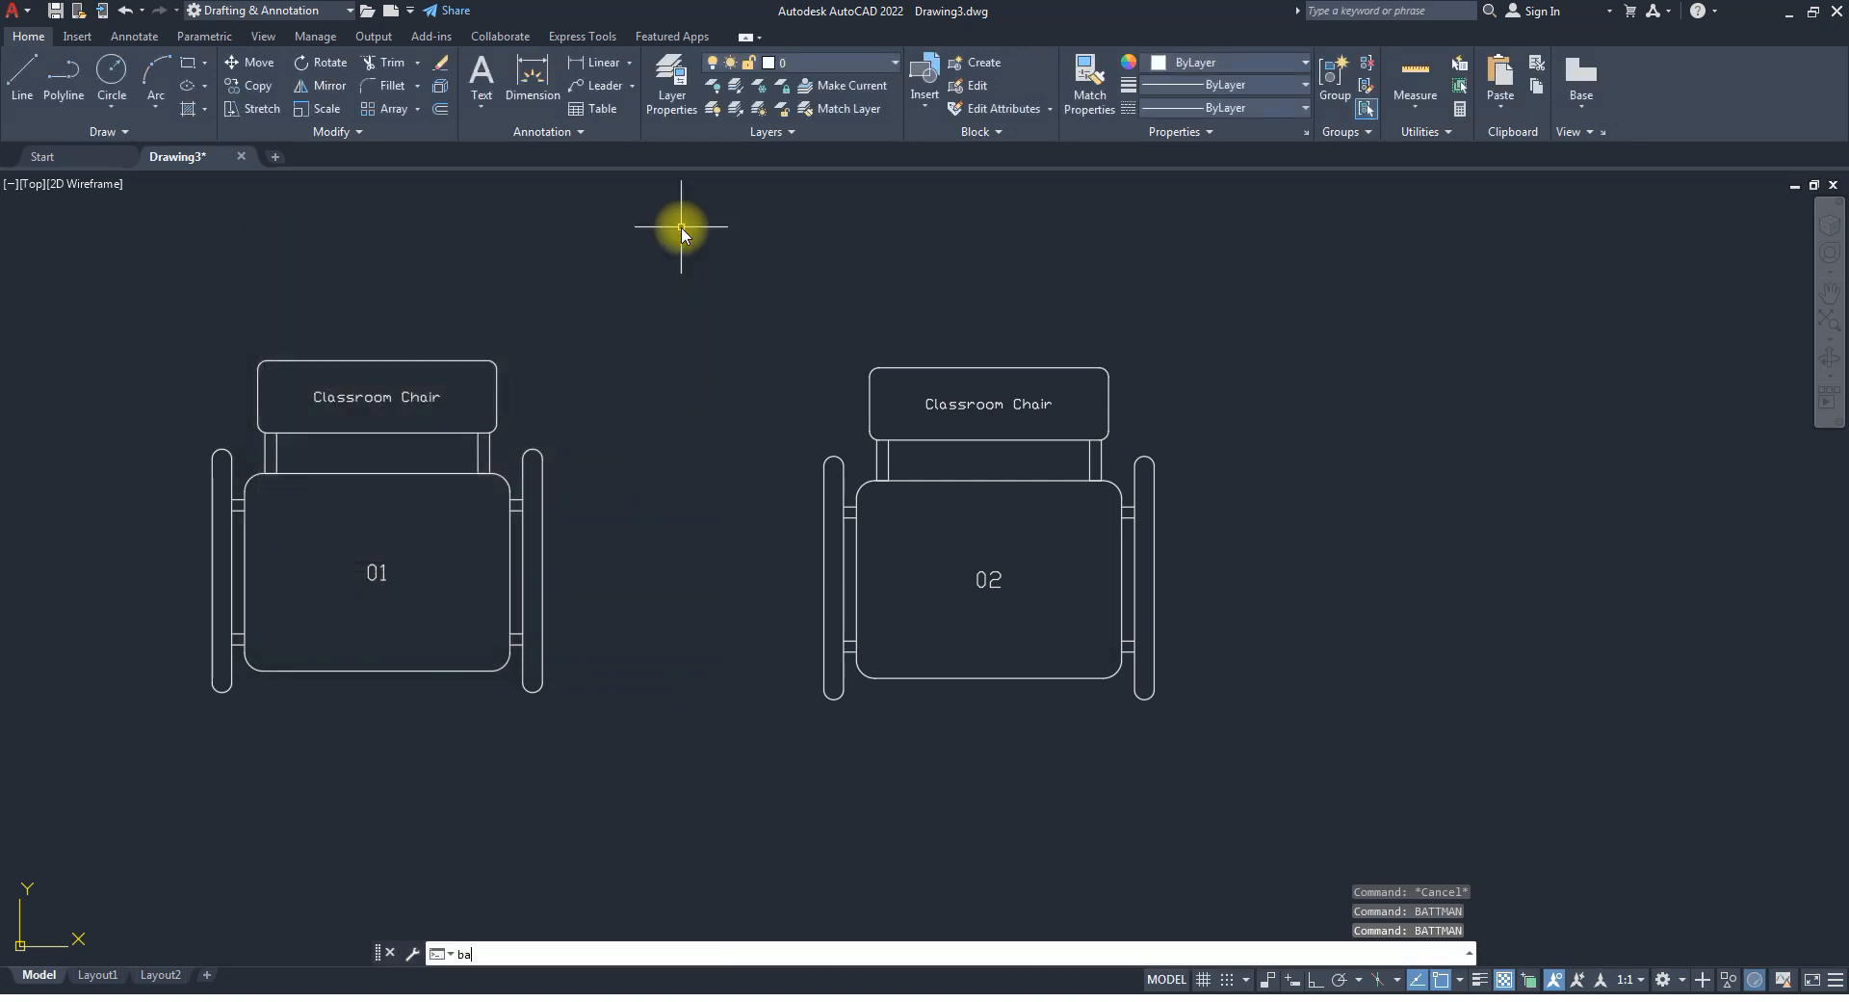
{"action": "type", "text": "tman"}
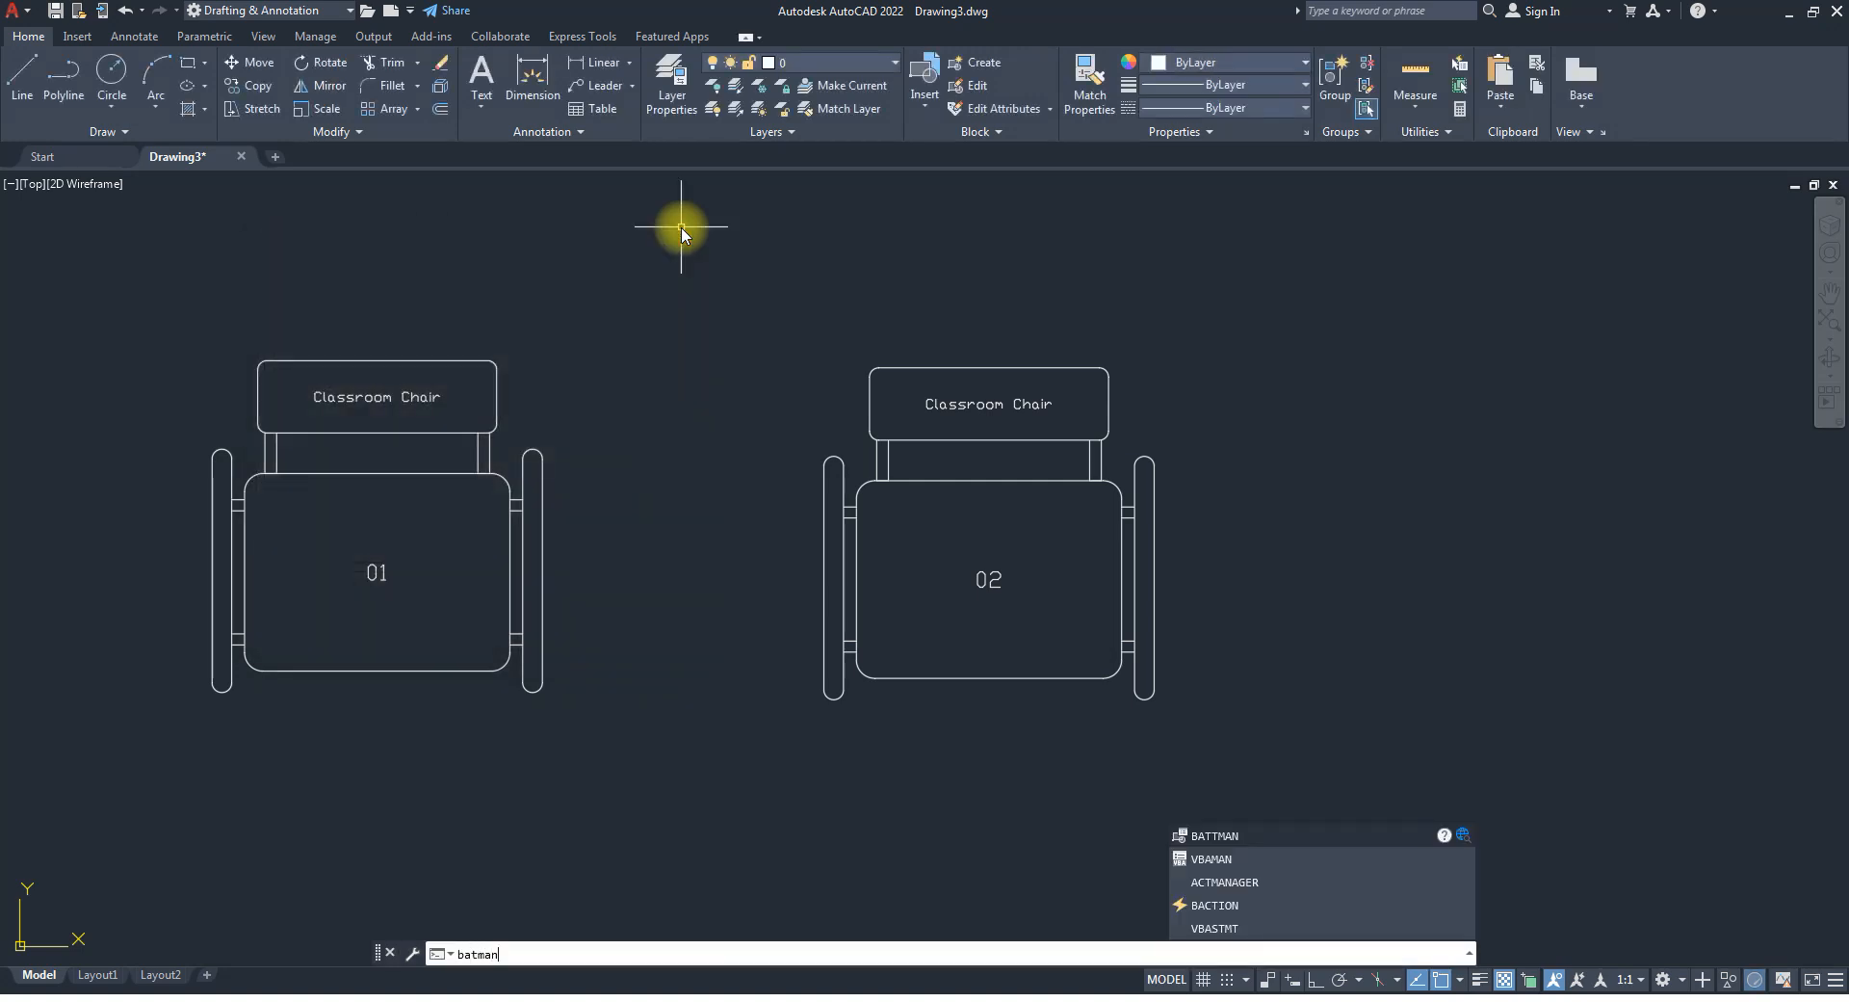
{"action": "key", "text": "Return"}
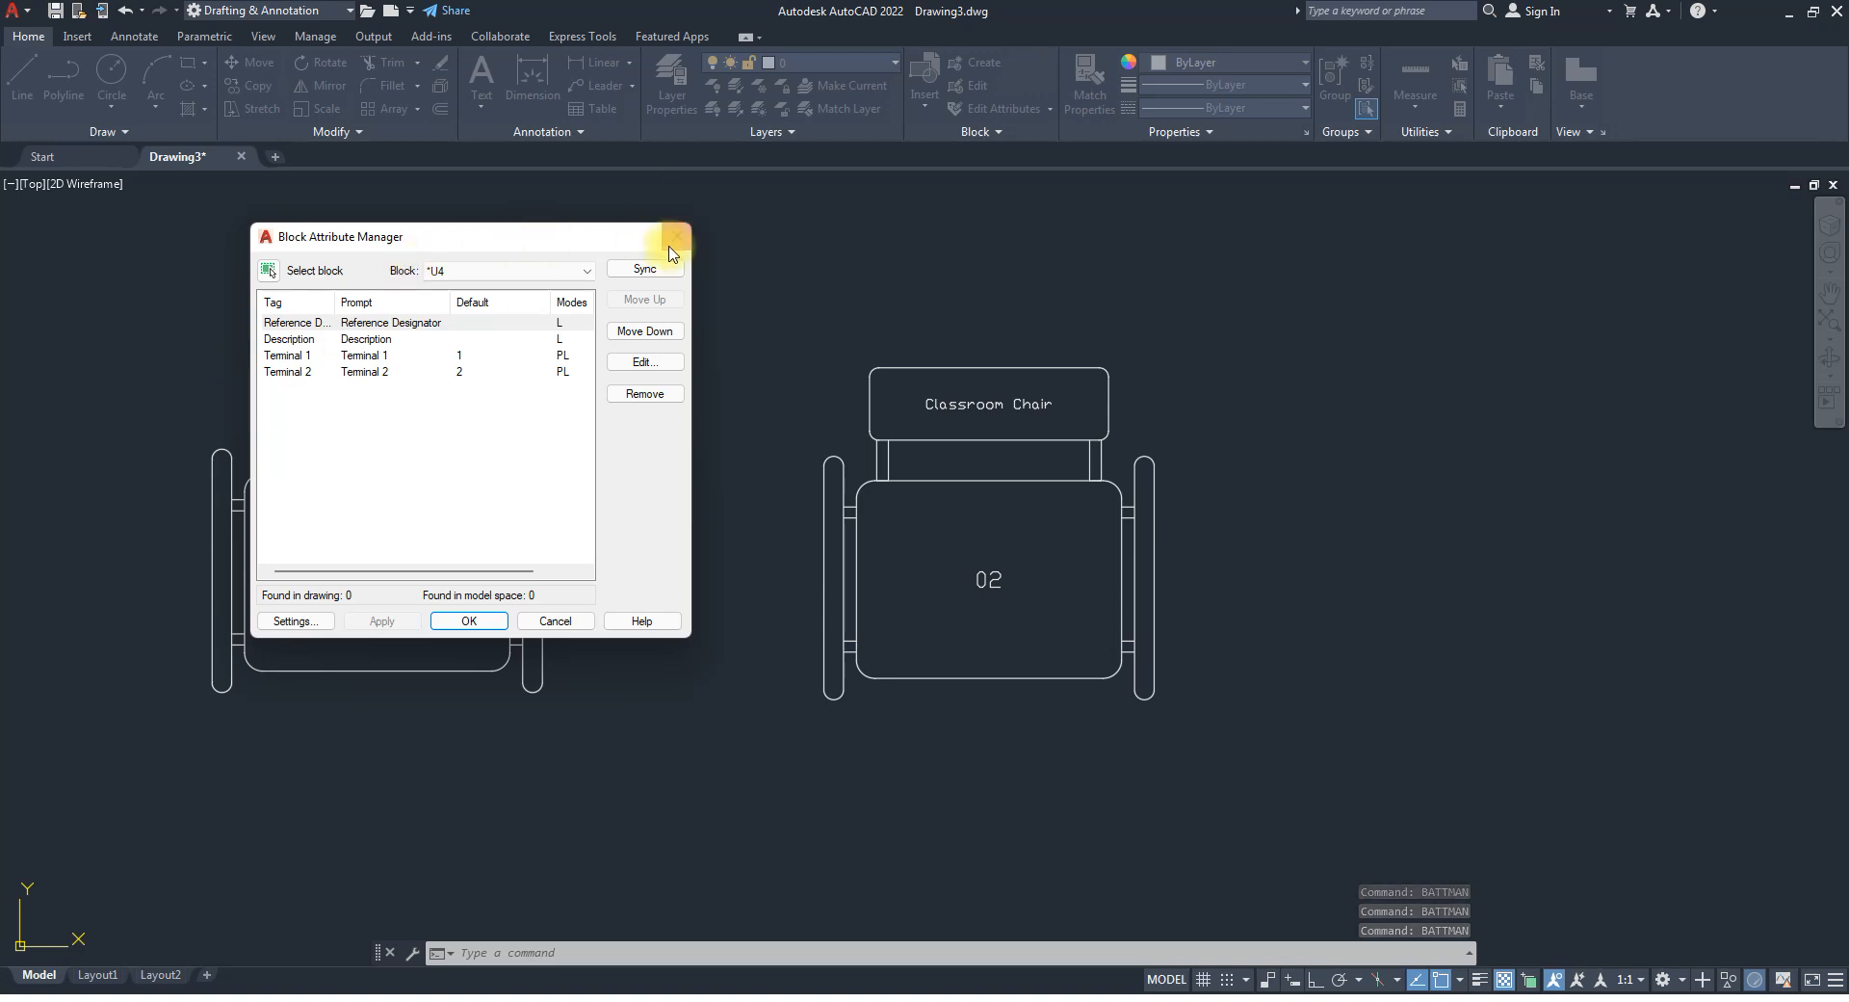
{"action": "left_click", "coordinate": [680, 236]}
{"action": "type", "text": "batt"}
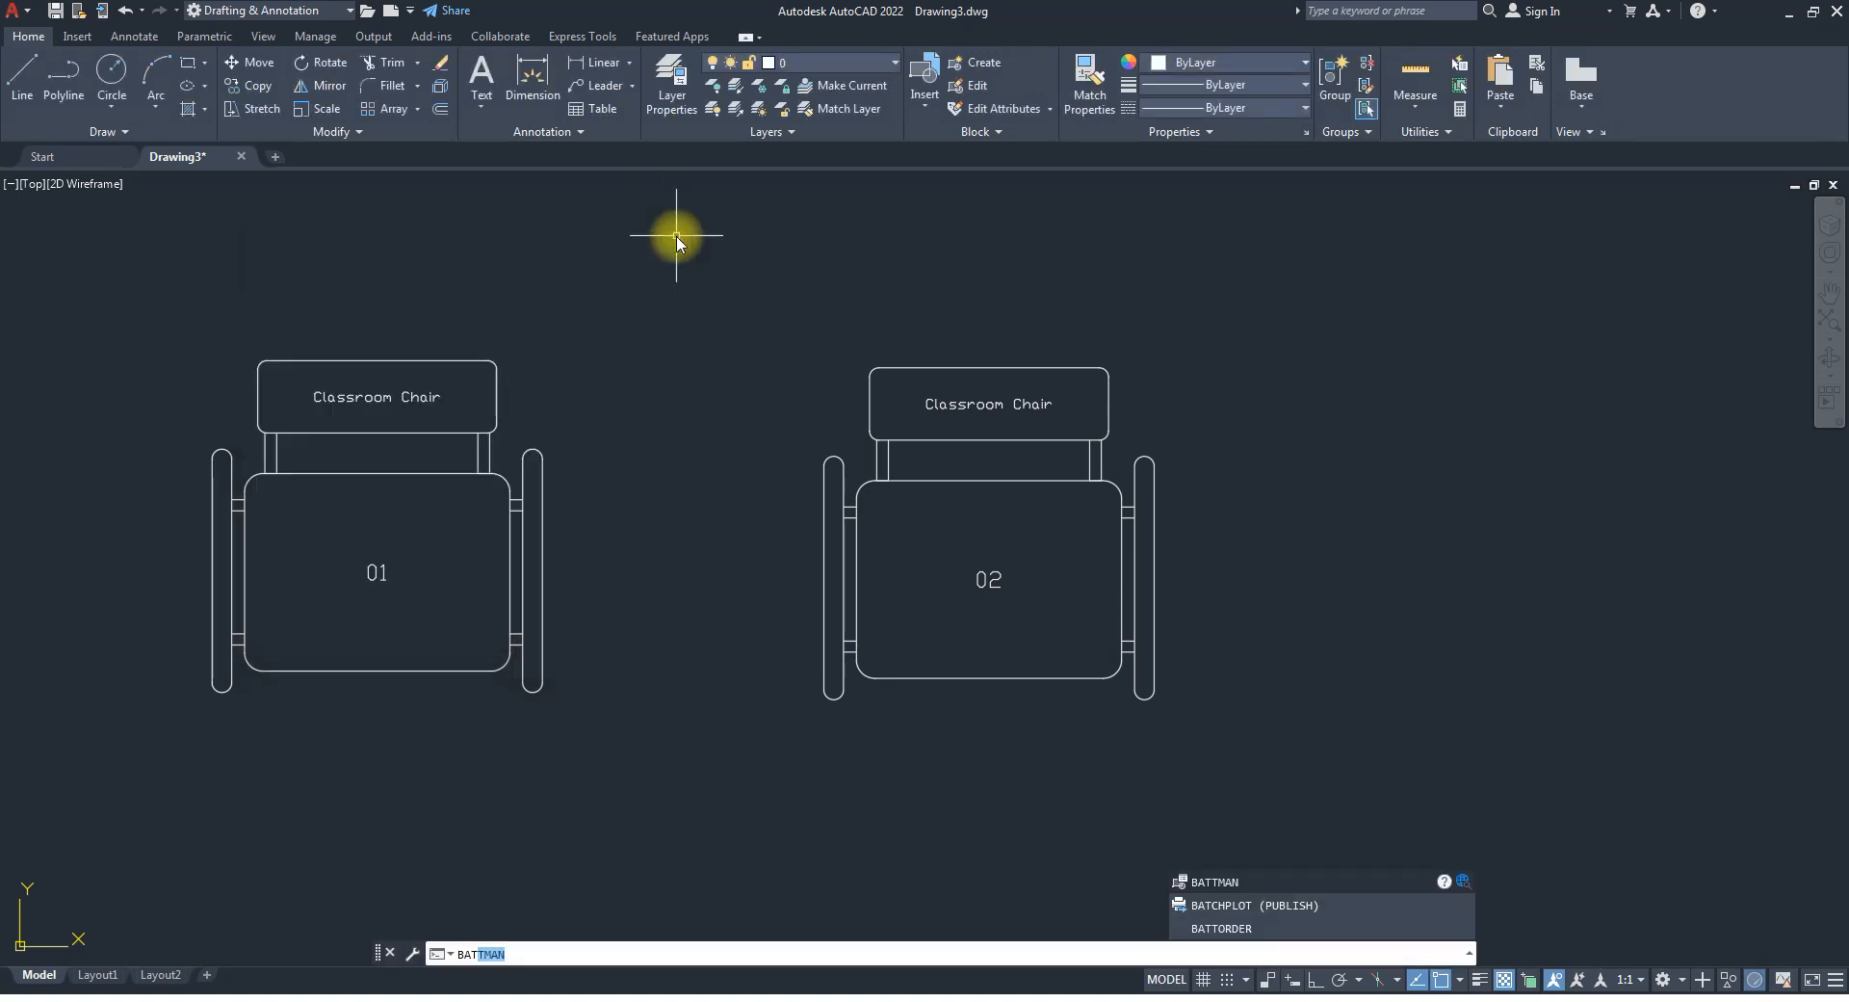
{"action": "type", "text": "man"}
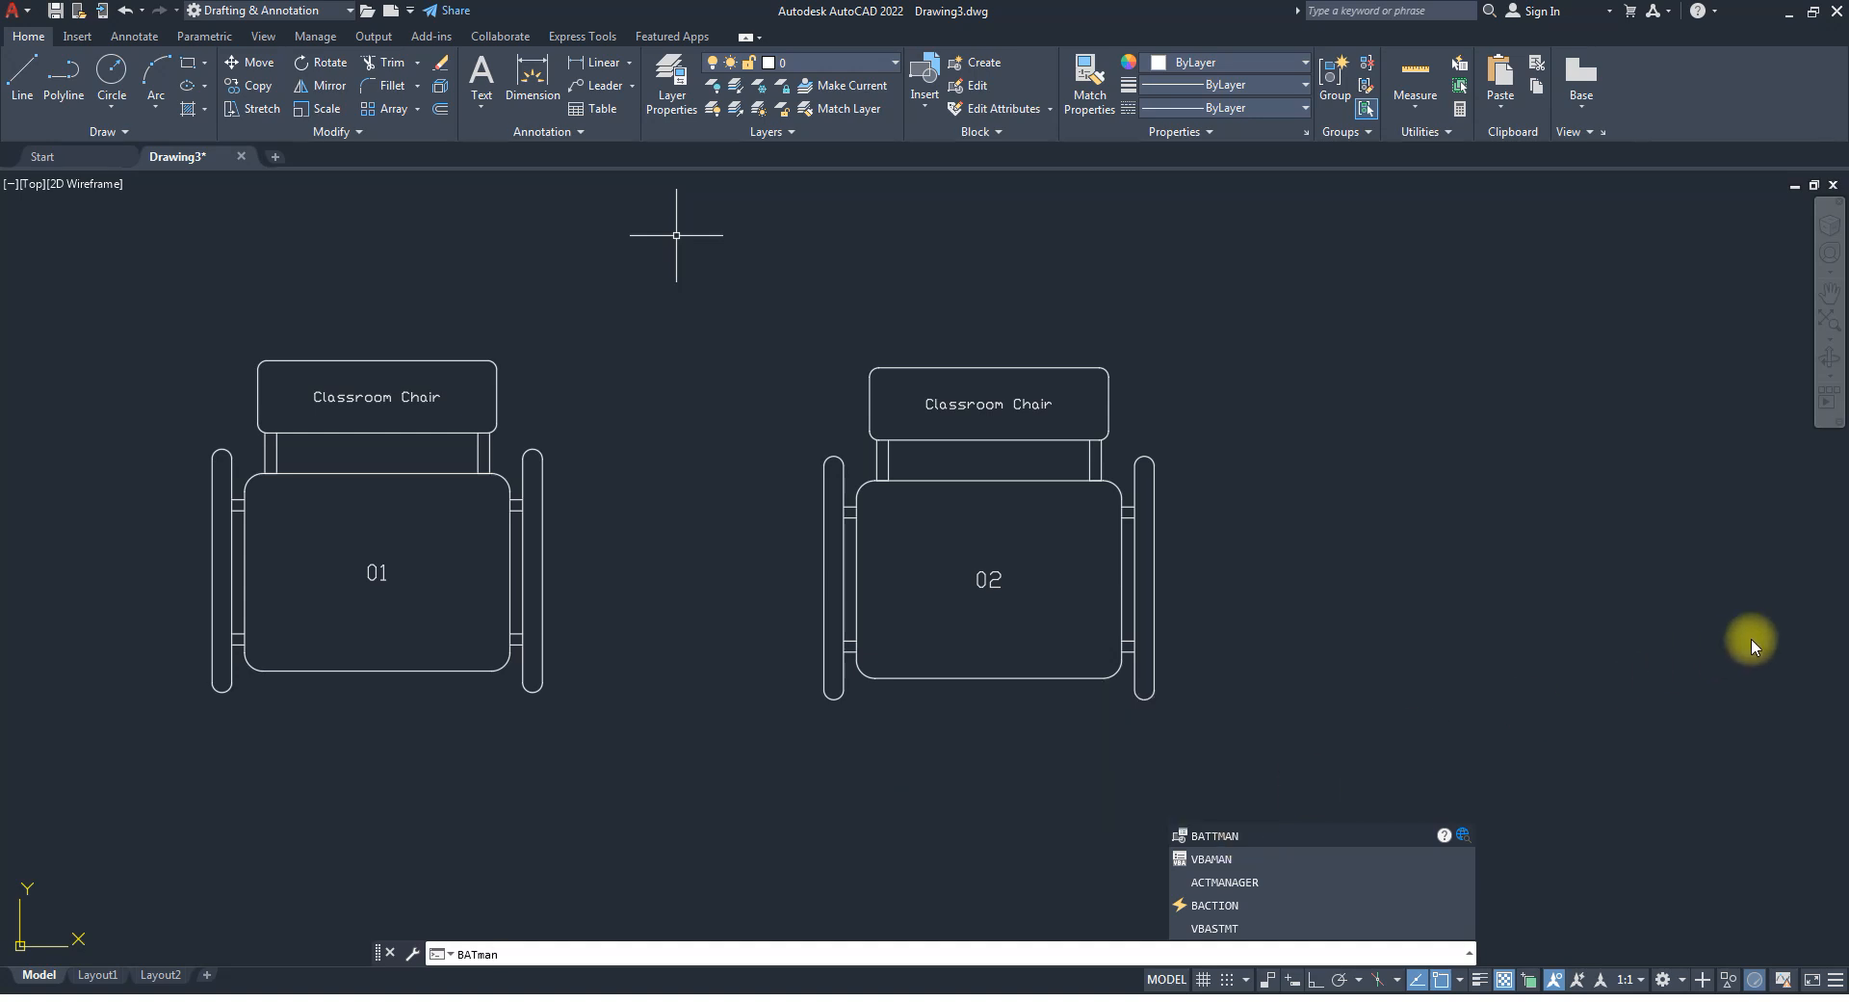
{"action": "key", "text": "Return"}
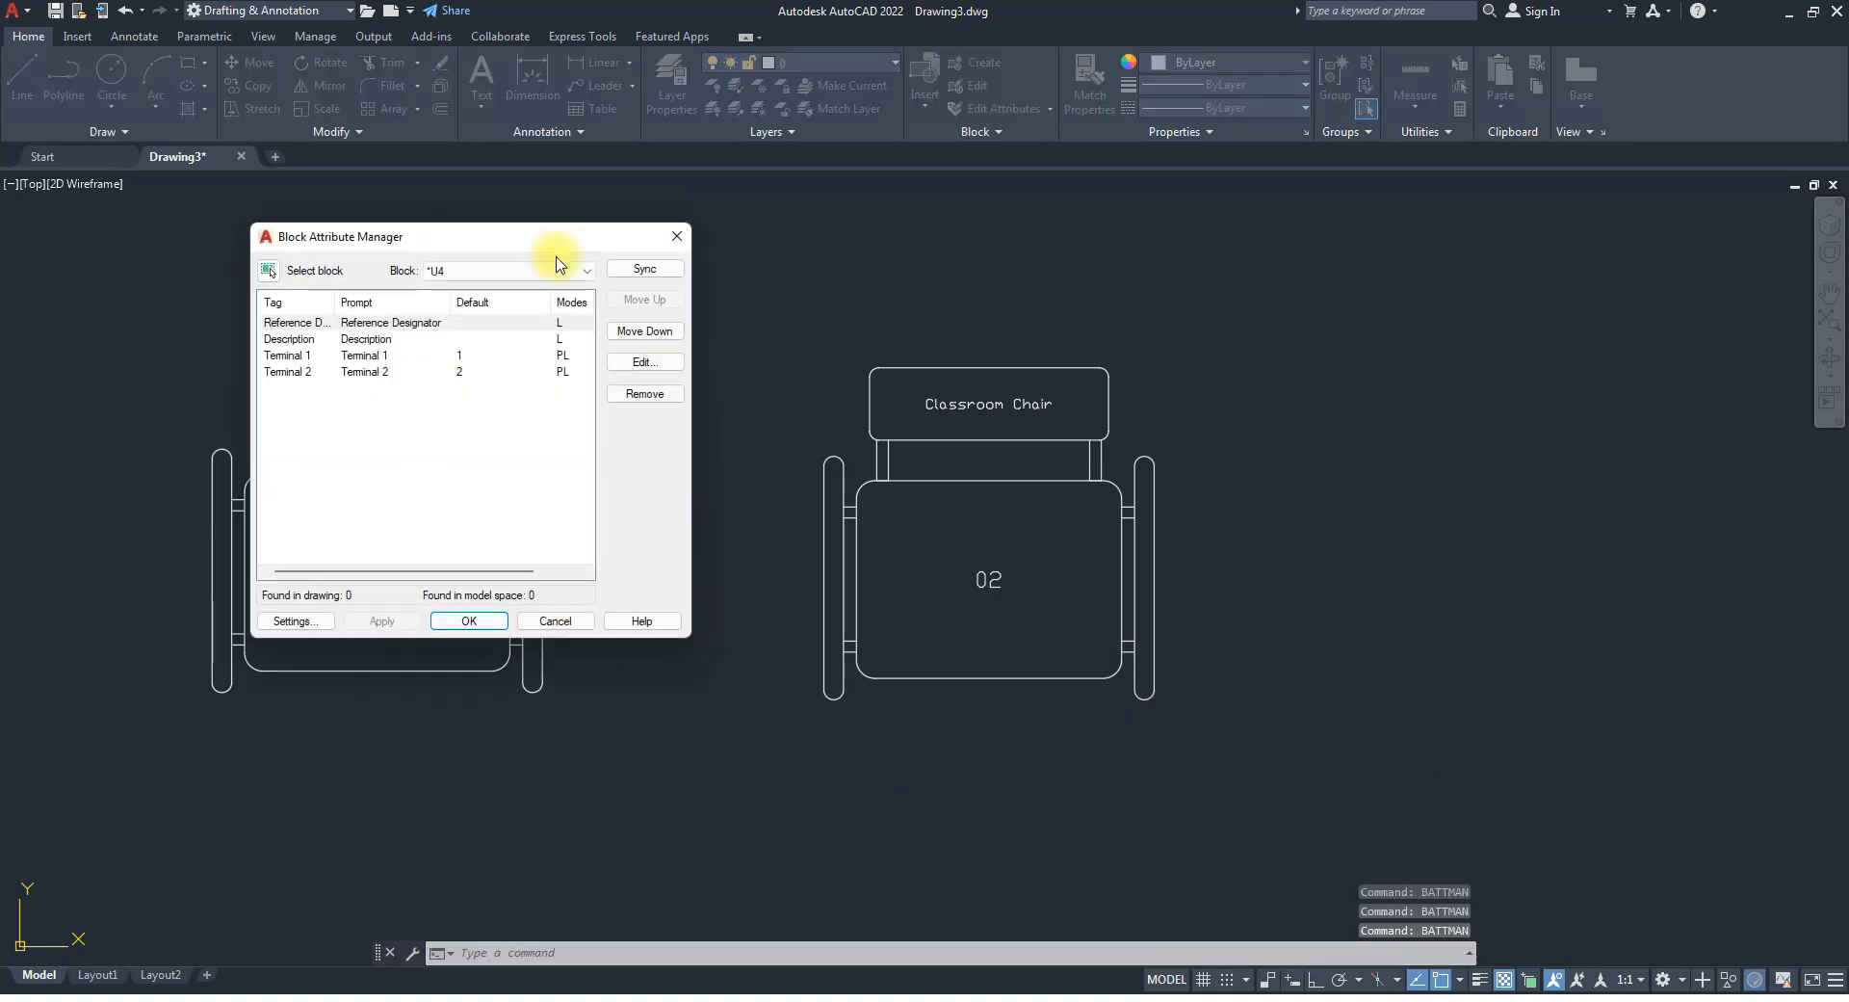
{"action": "left_click_drag", "start_coordinate": [504, 240], "coordinate": [398, 225]}
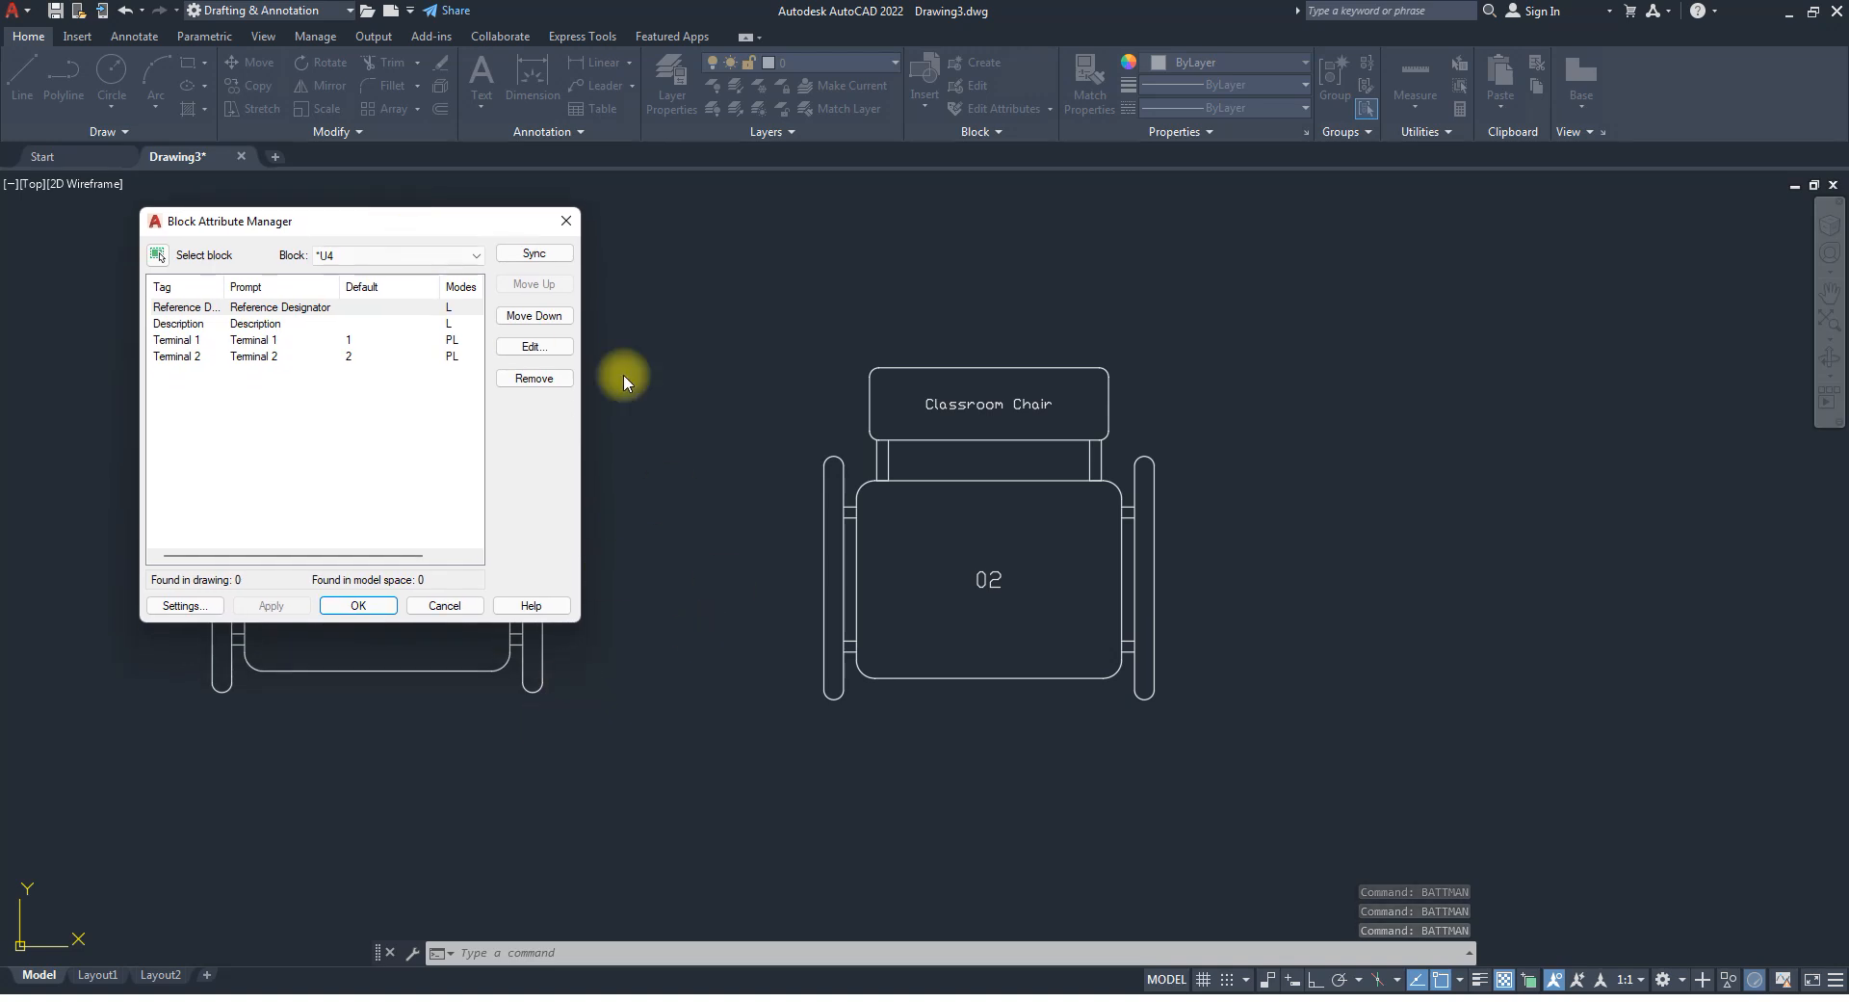
{"action": "left_click", "coordinate": [441, 952]}
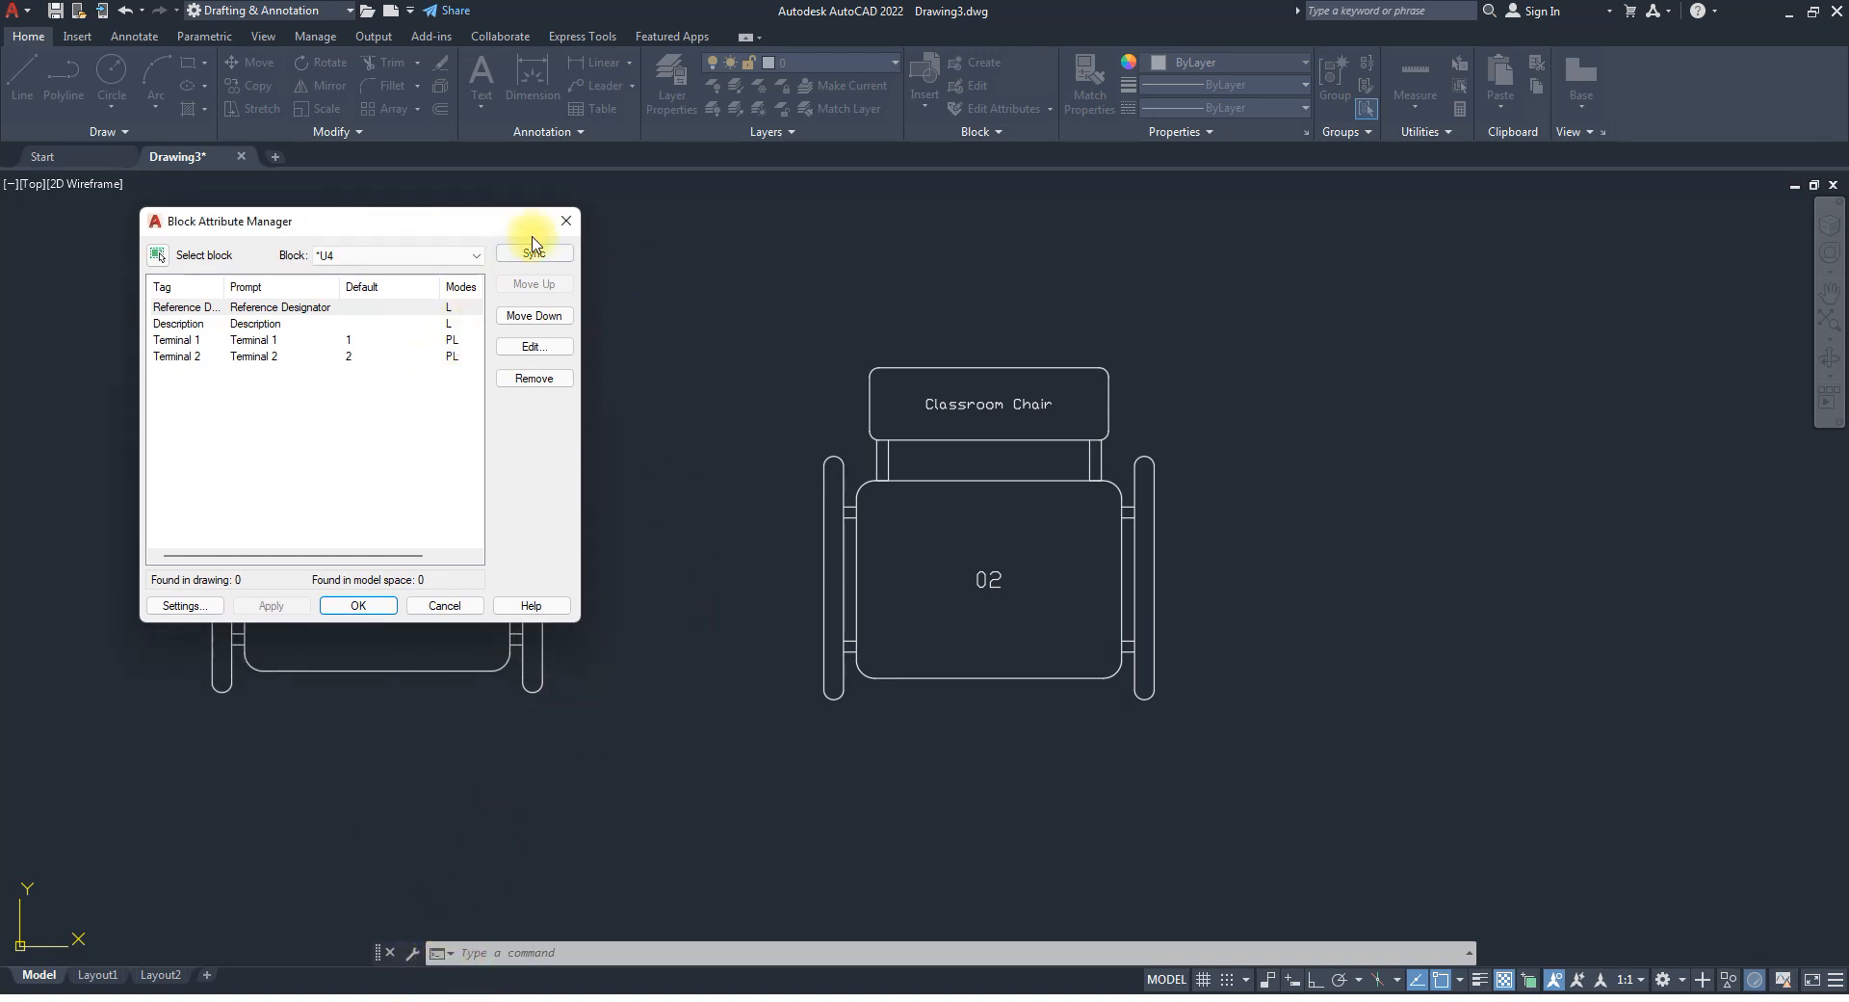
{"action": "left_click", "coordinate": [566, 221]}
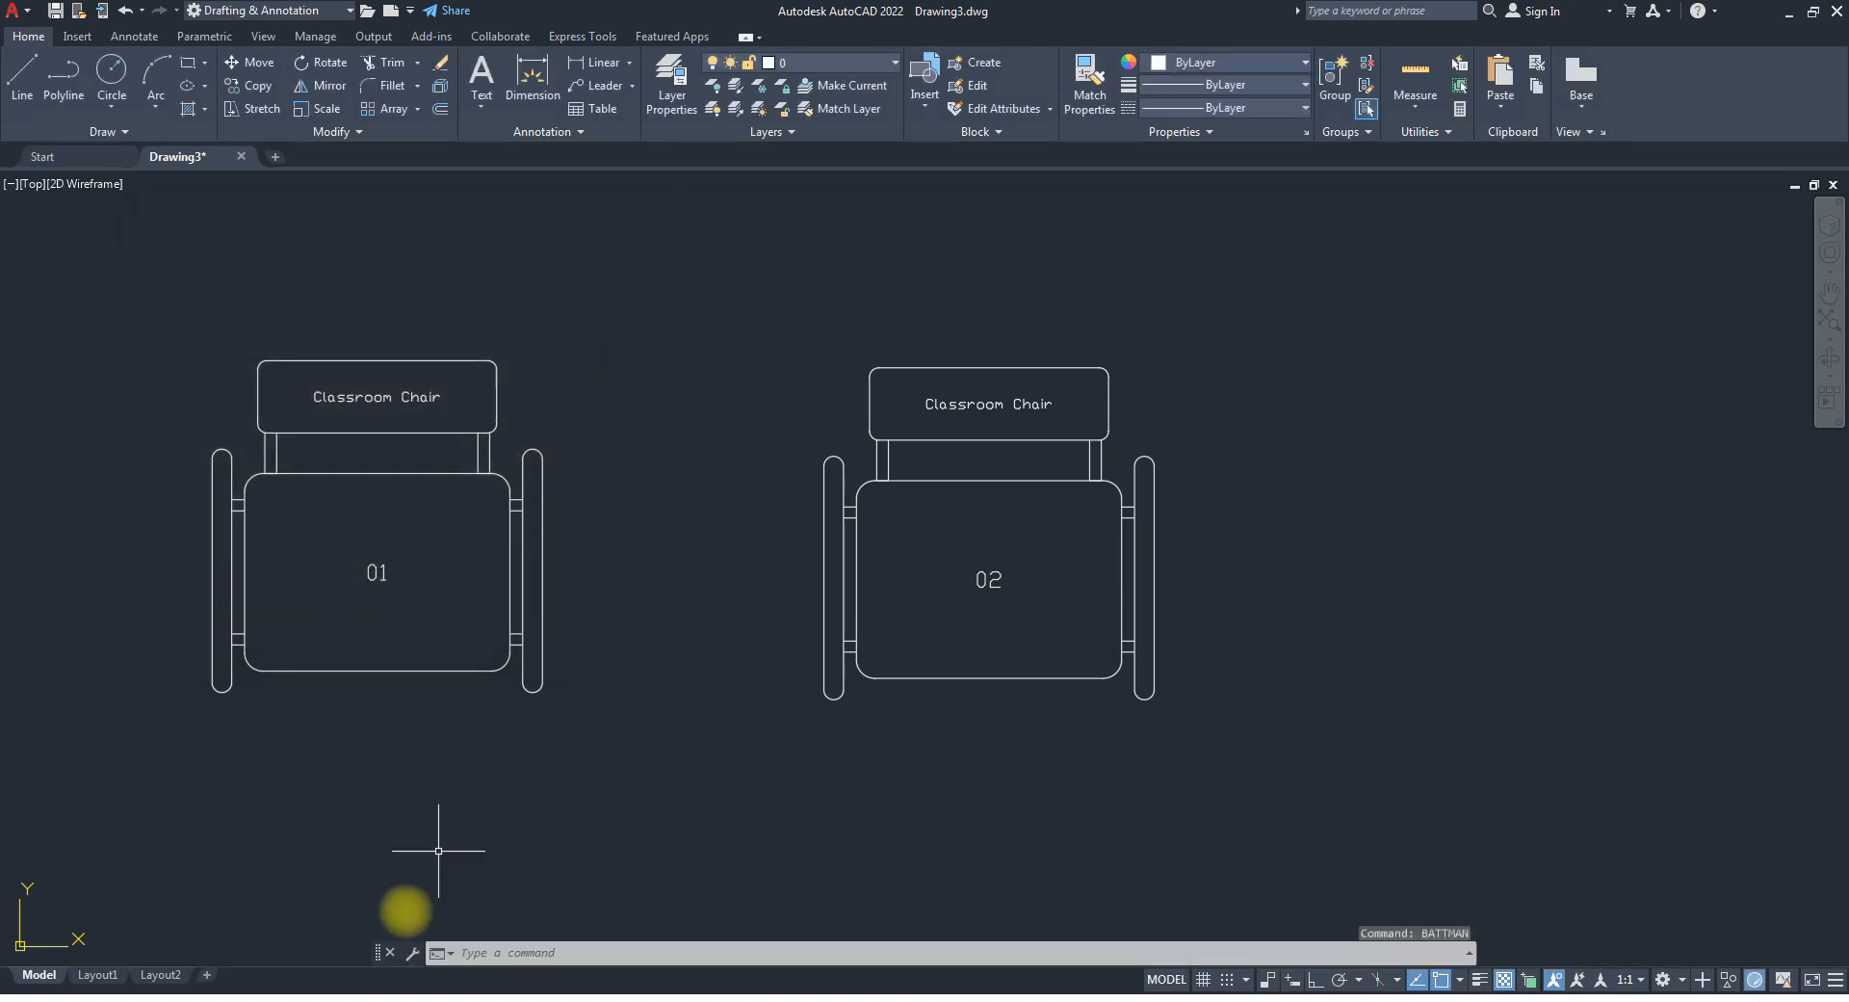
Turn off AutoComplete in the command line's input settings and test it by starting to enter LINE.
{"action": "left_click", "coordinate": [450, 954]}
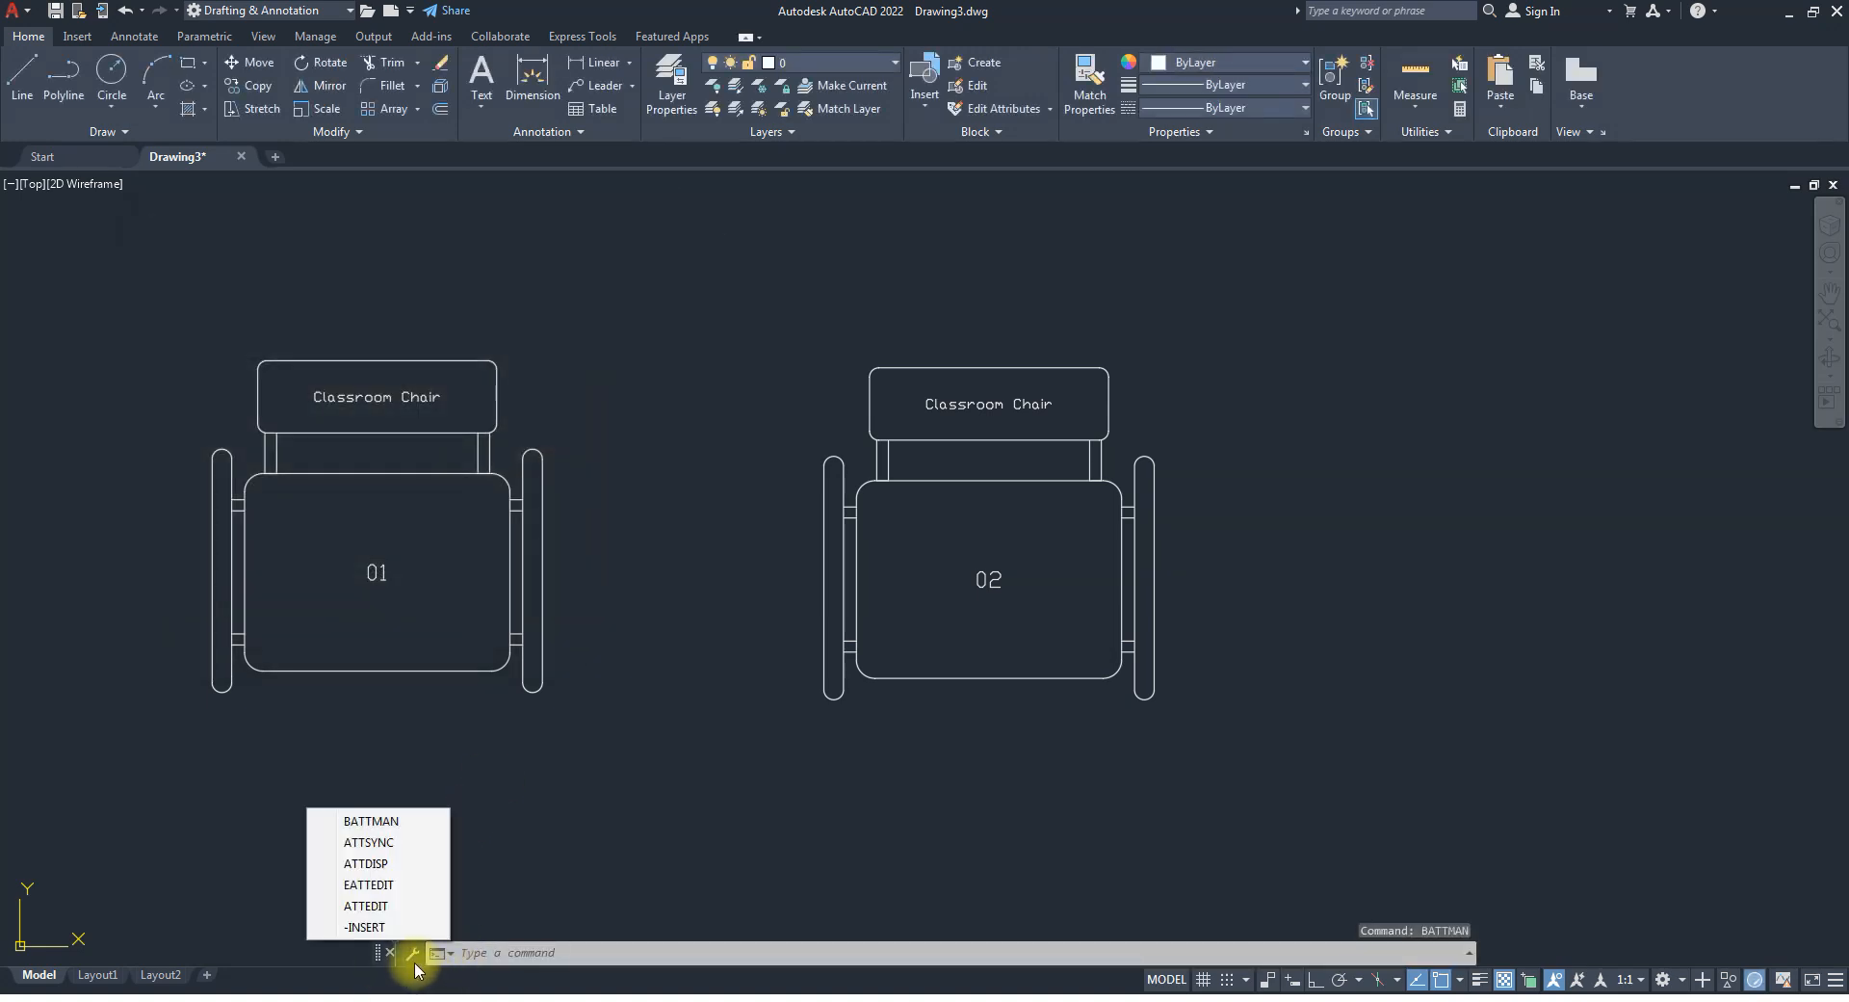
{"action": "left_click", "coordinate": [269, 932]}
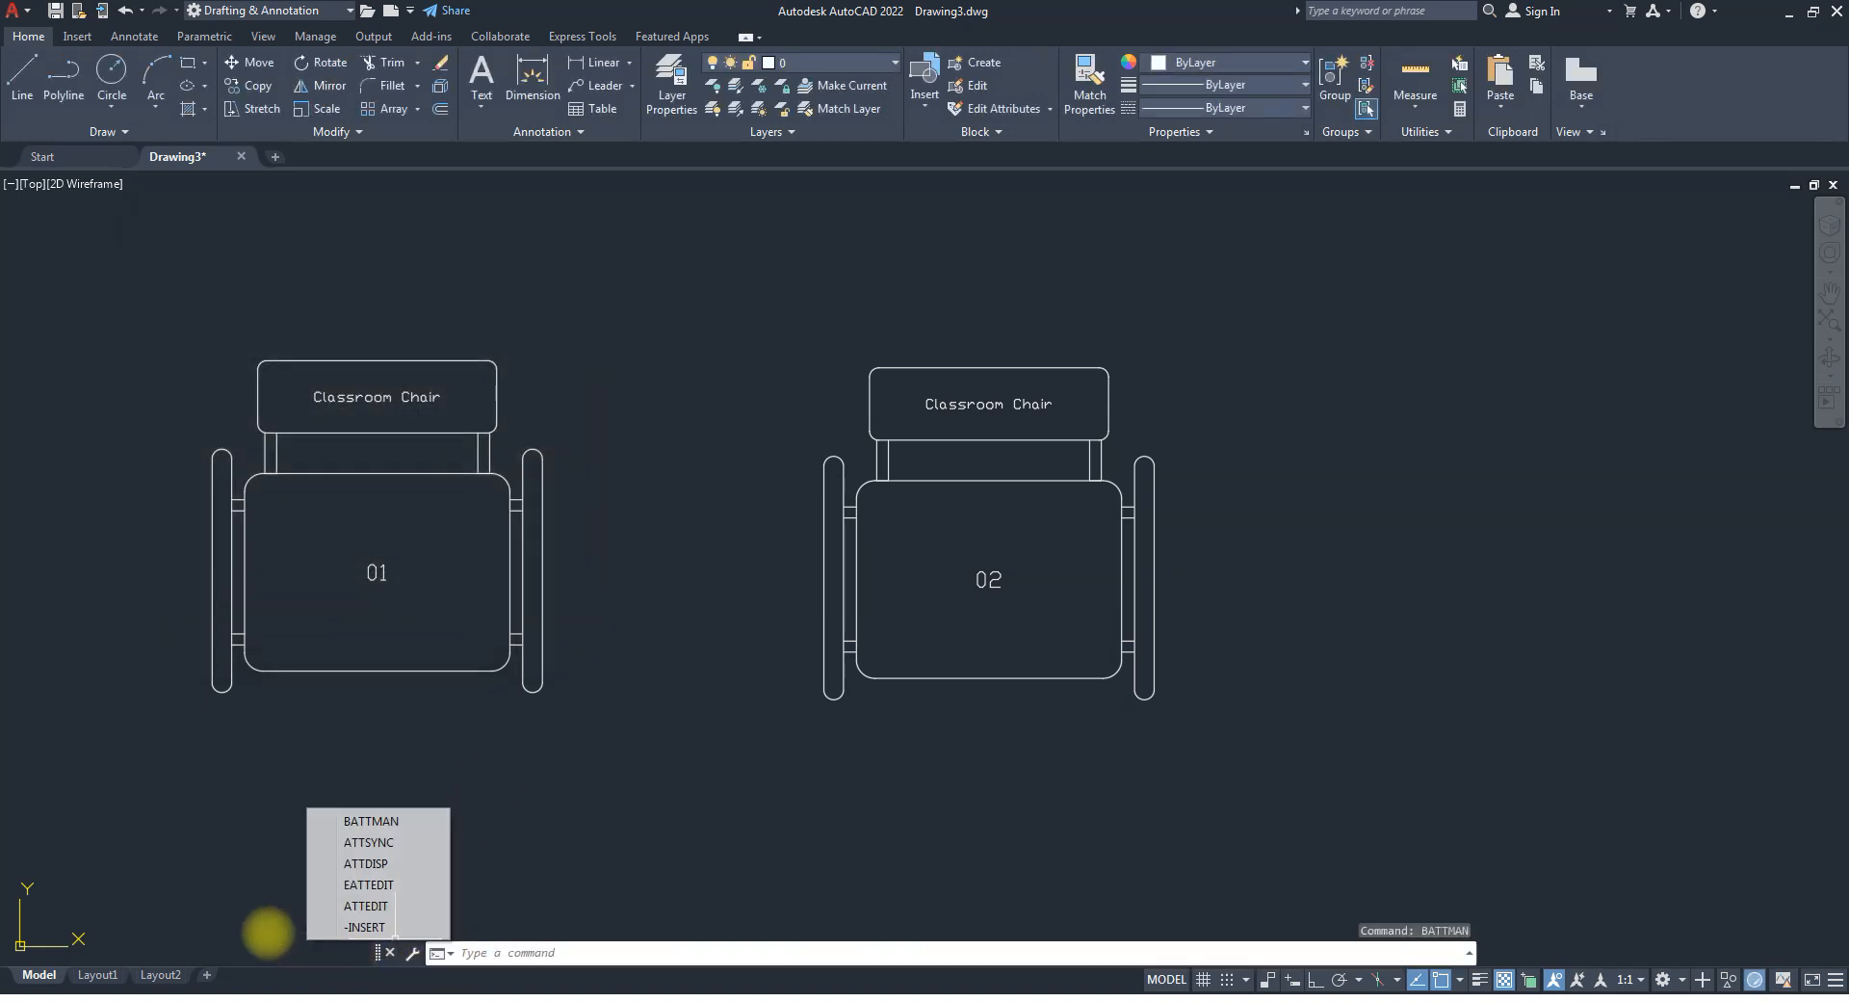
{"action": "left_click", "coordinate": [413, 953]}
{"action": "mouse_move", "coordinate": [328, 837]}
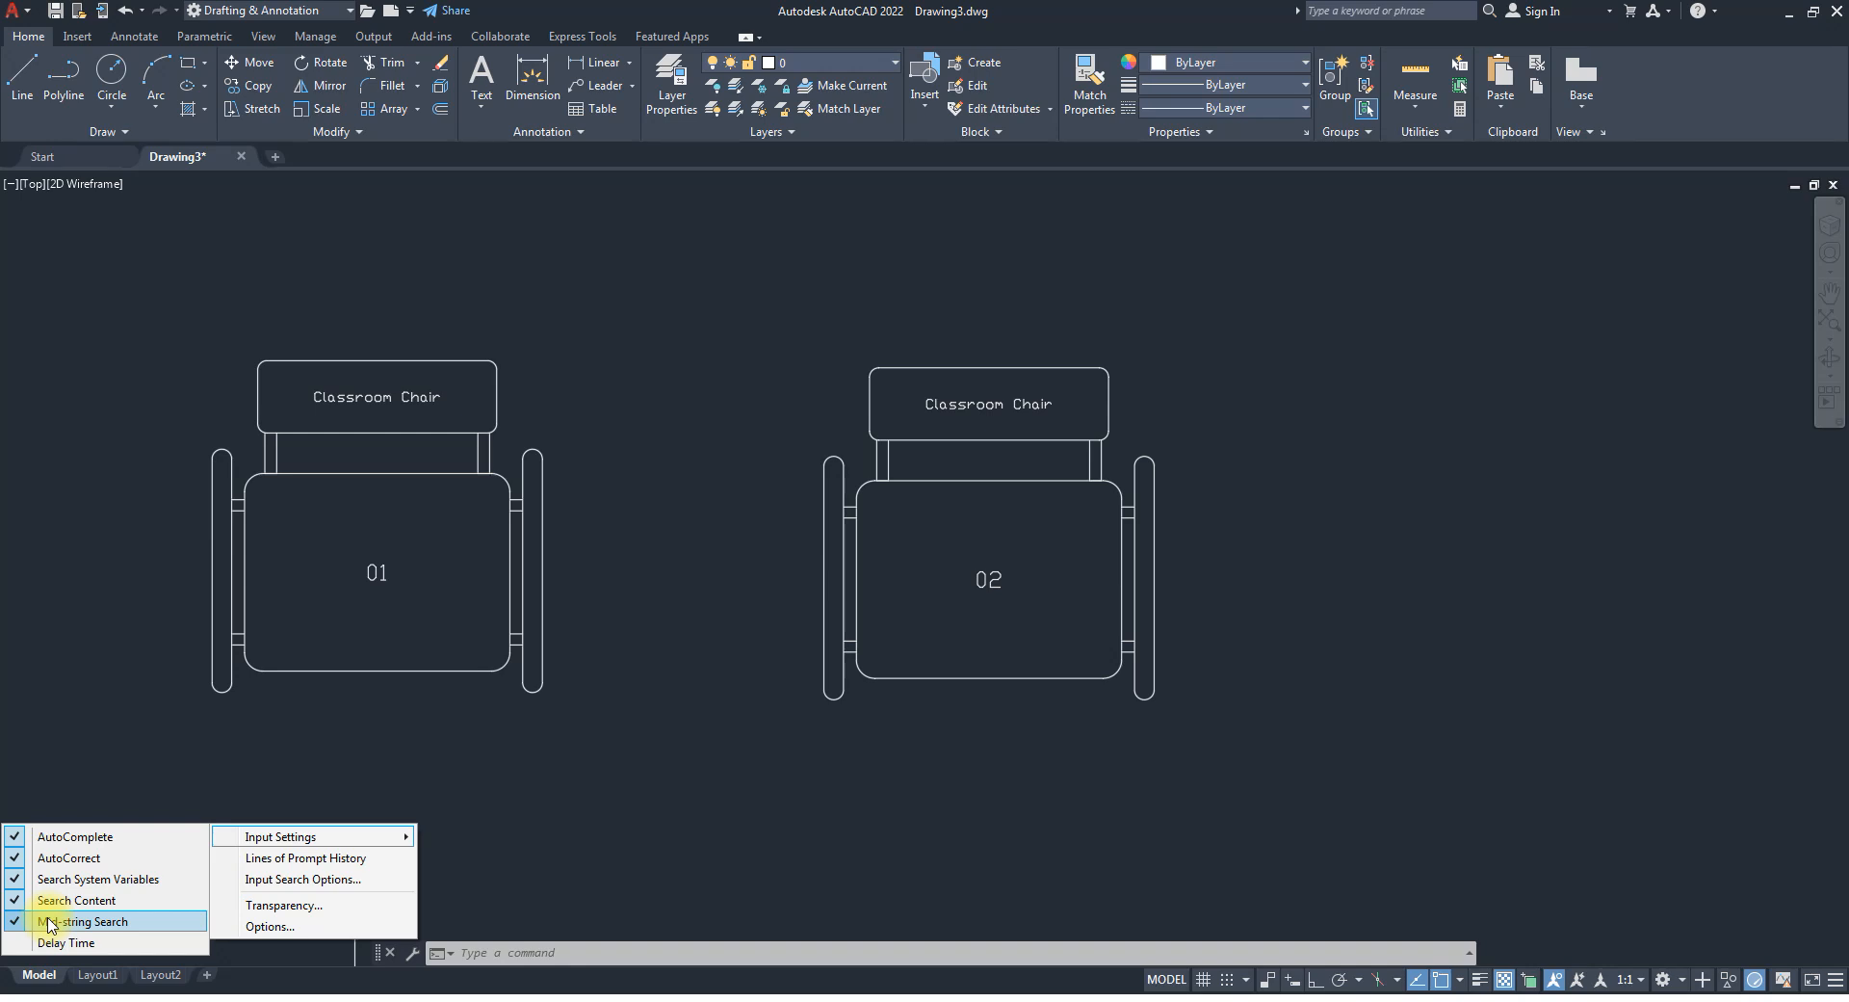
{"action": "left_click", "coordinate": [112, 837]}
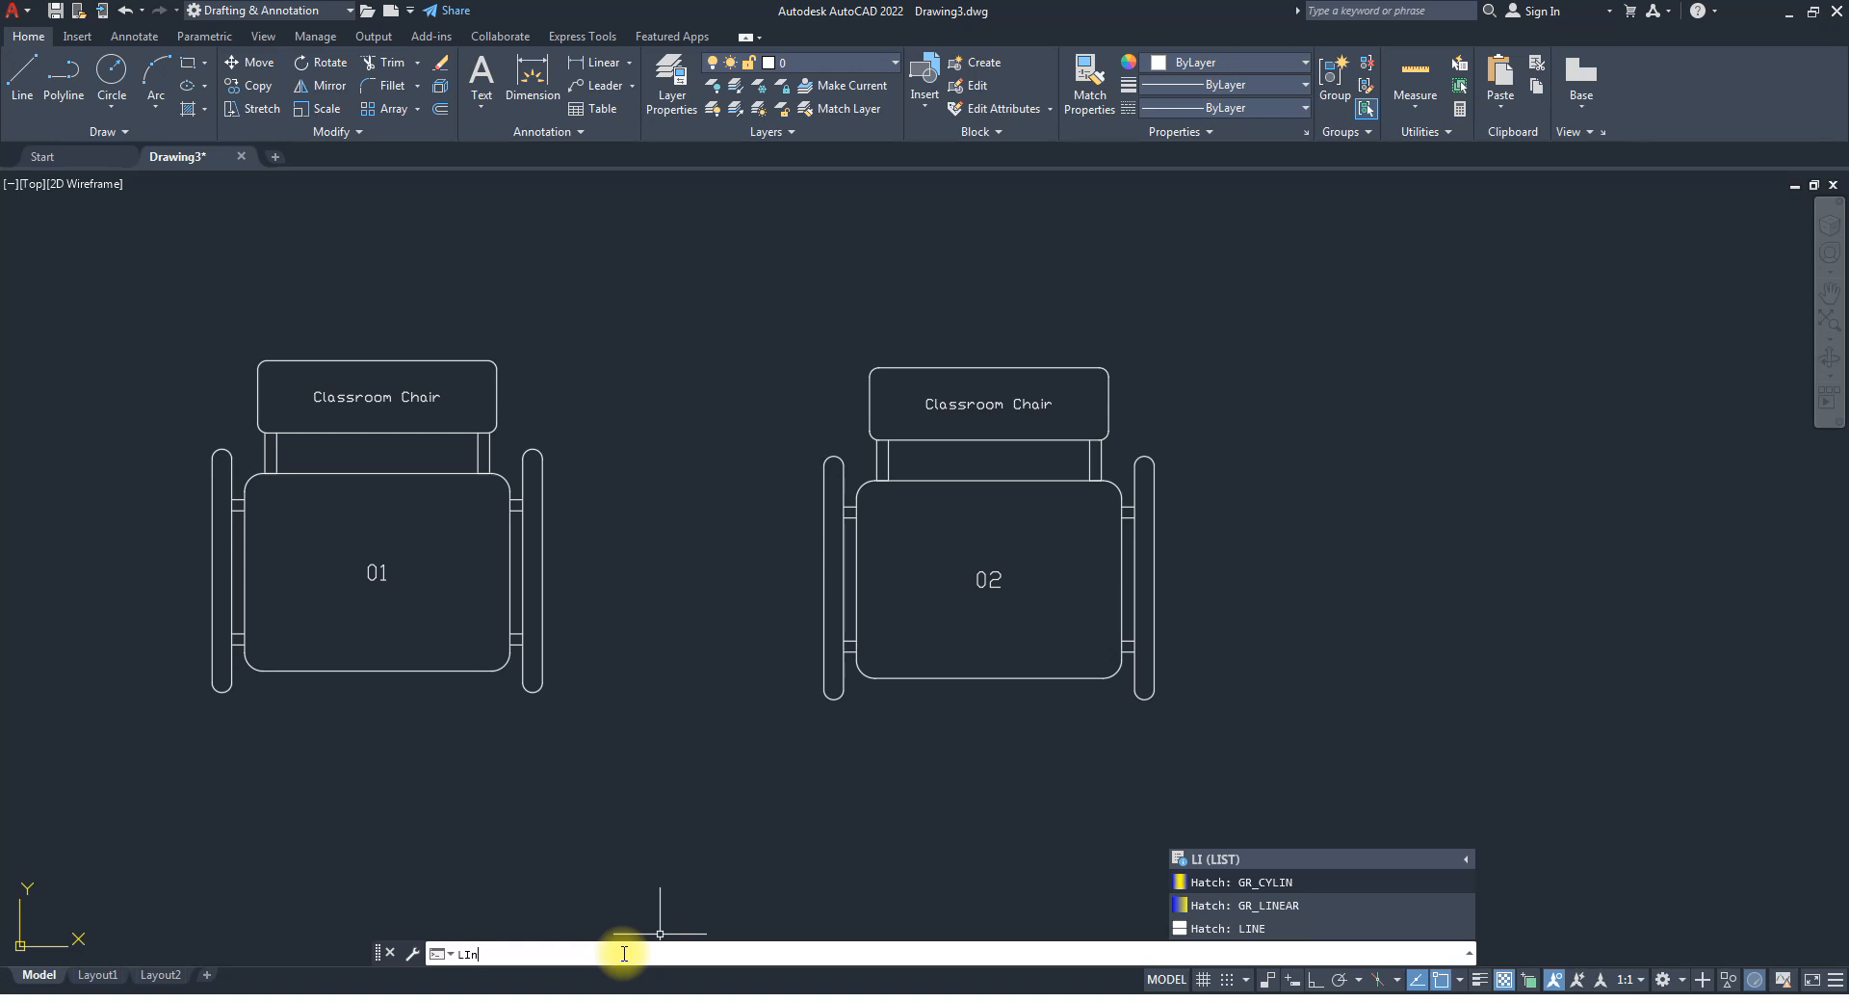
{"action": "key", "text": "Escape"}
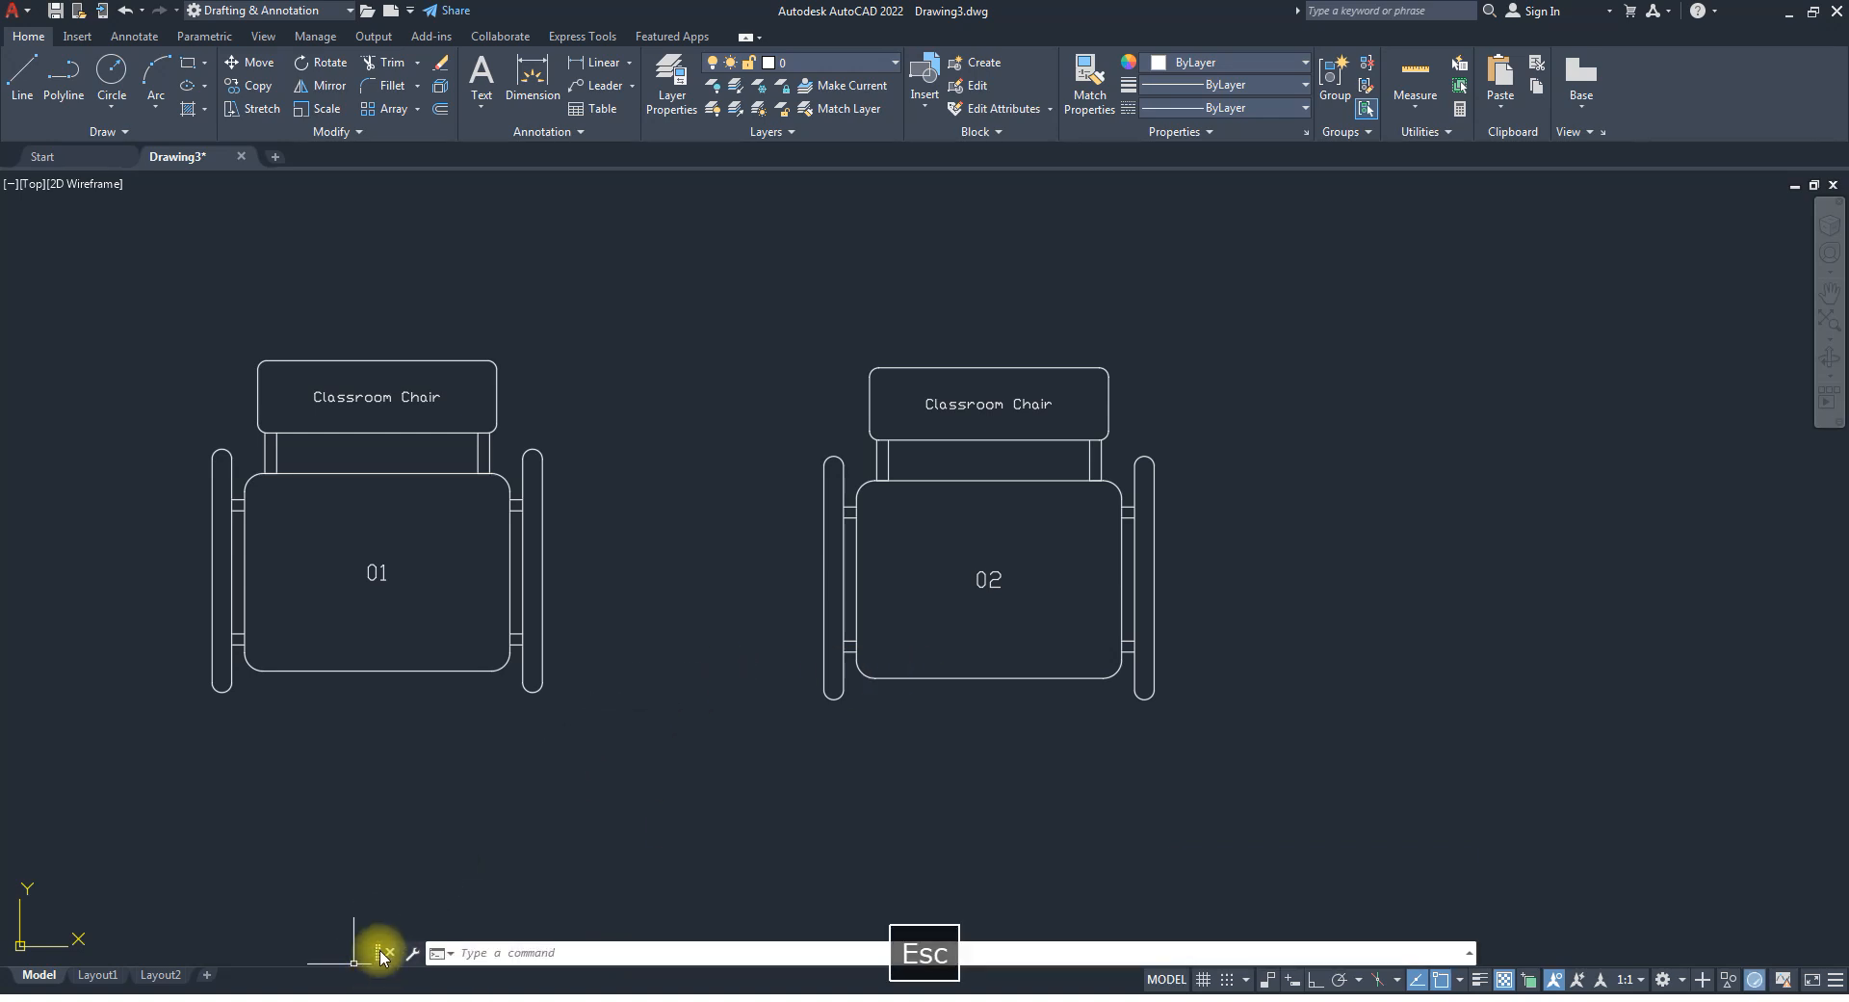
Turn AutoComplete back on for command input and test it with a partial LINE entry, cancelling the entry.
{"action": "left_click", "coordinate": [412, 954]}
{"action": "mouse_move", "coordinate": [248, 837]}
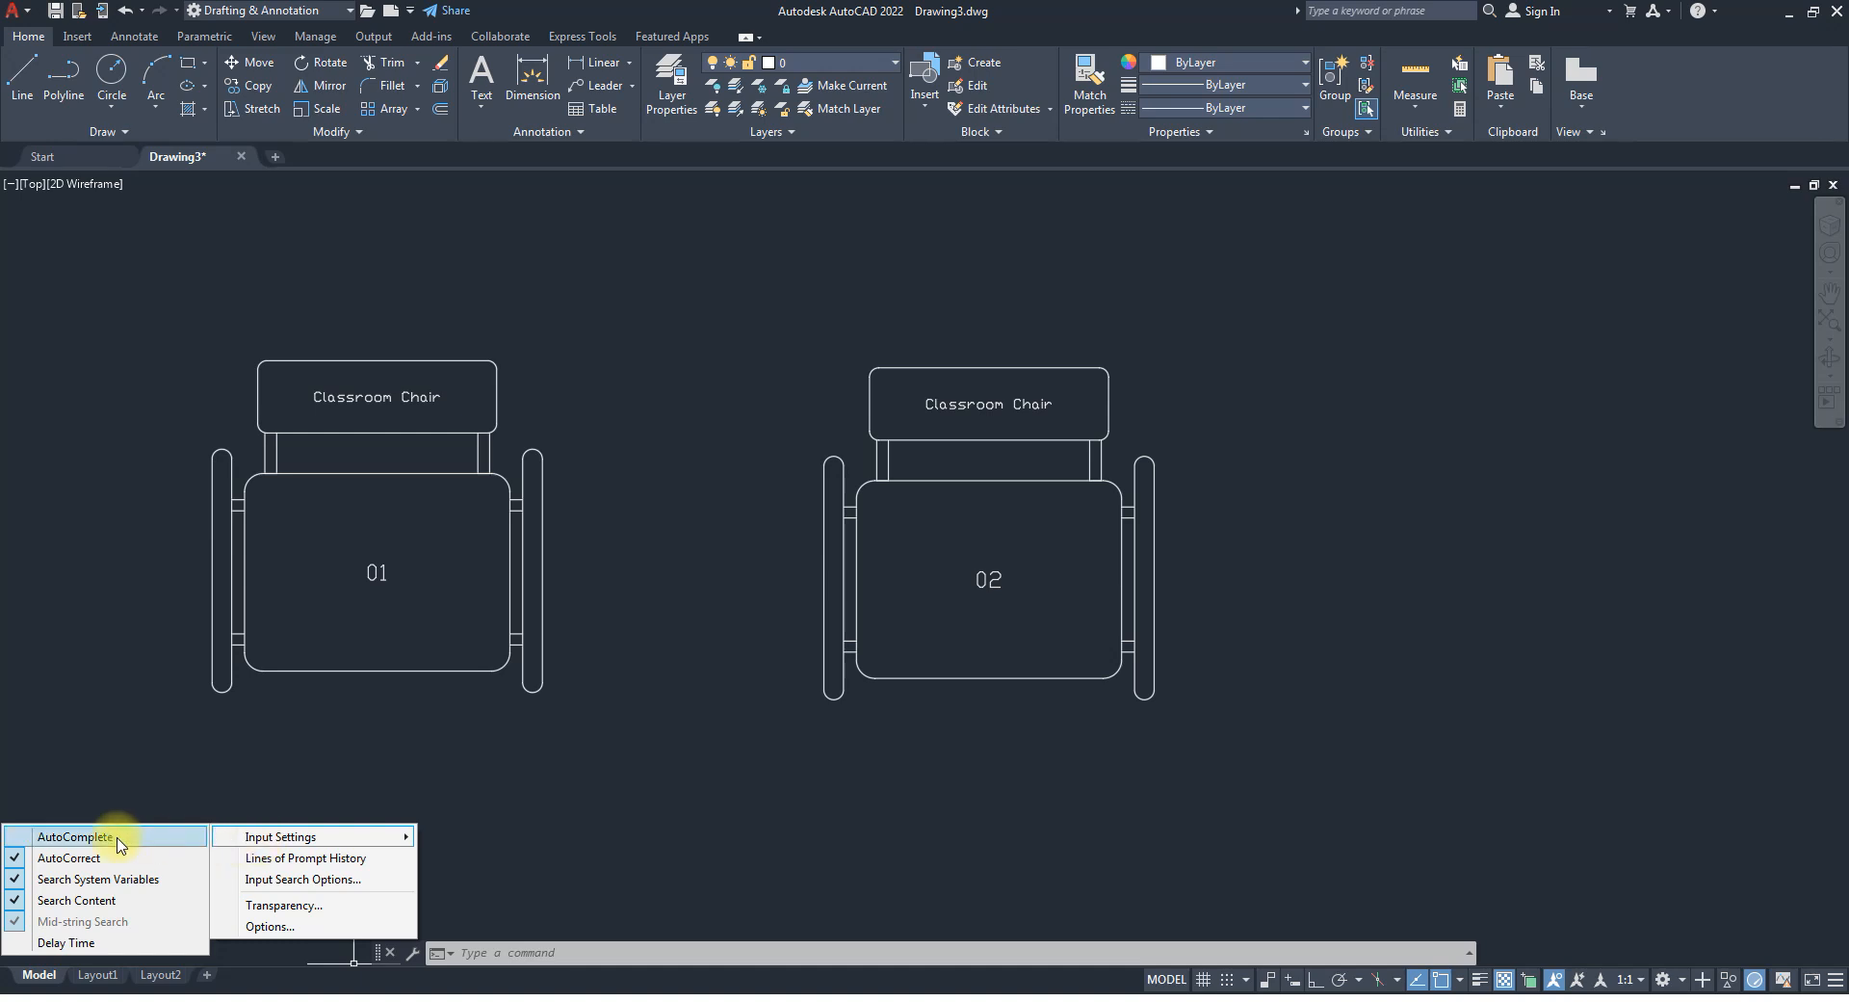
{"action": "left_click", "coordinate": [116, 837]}
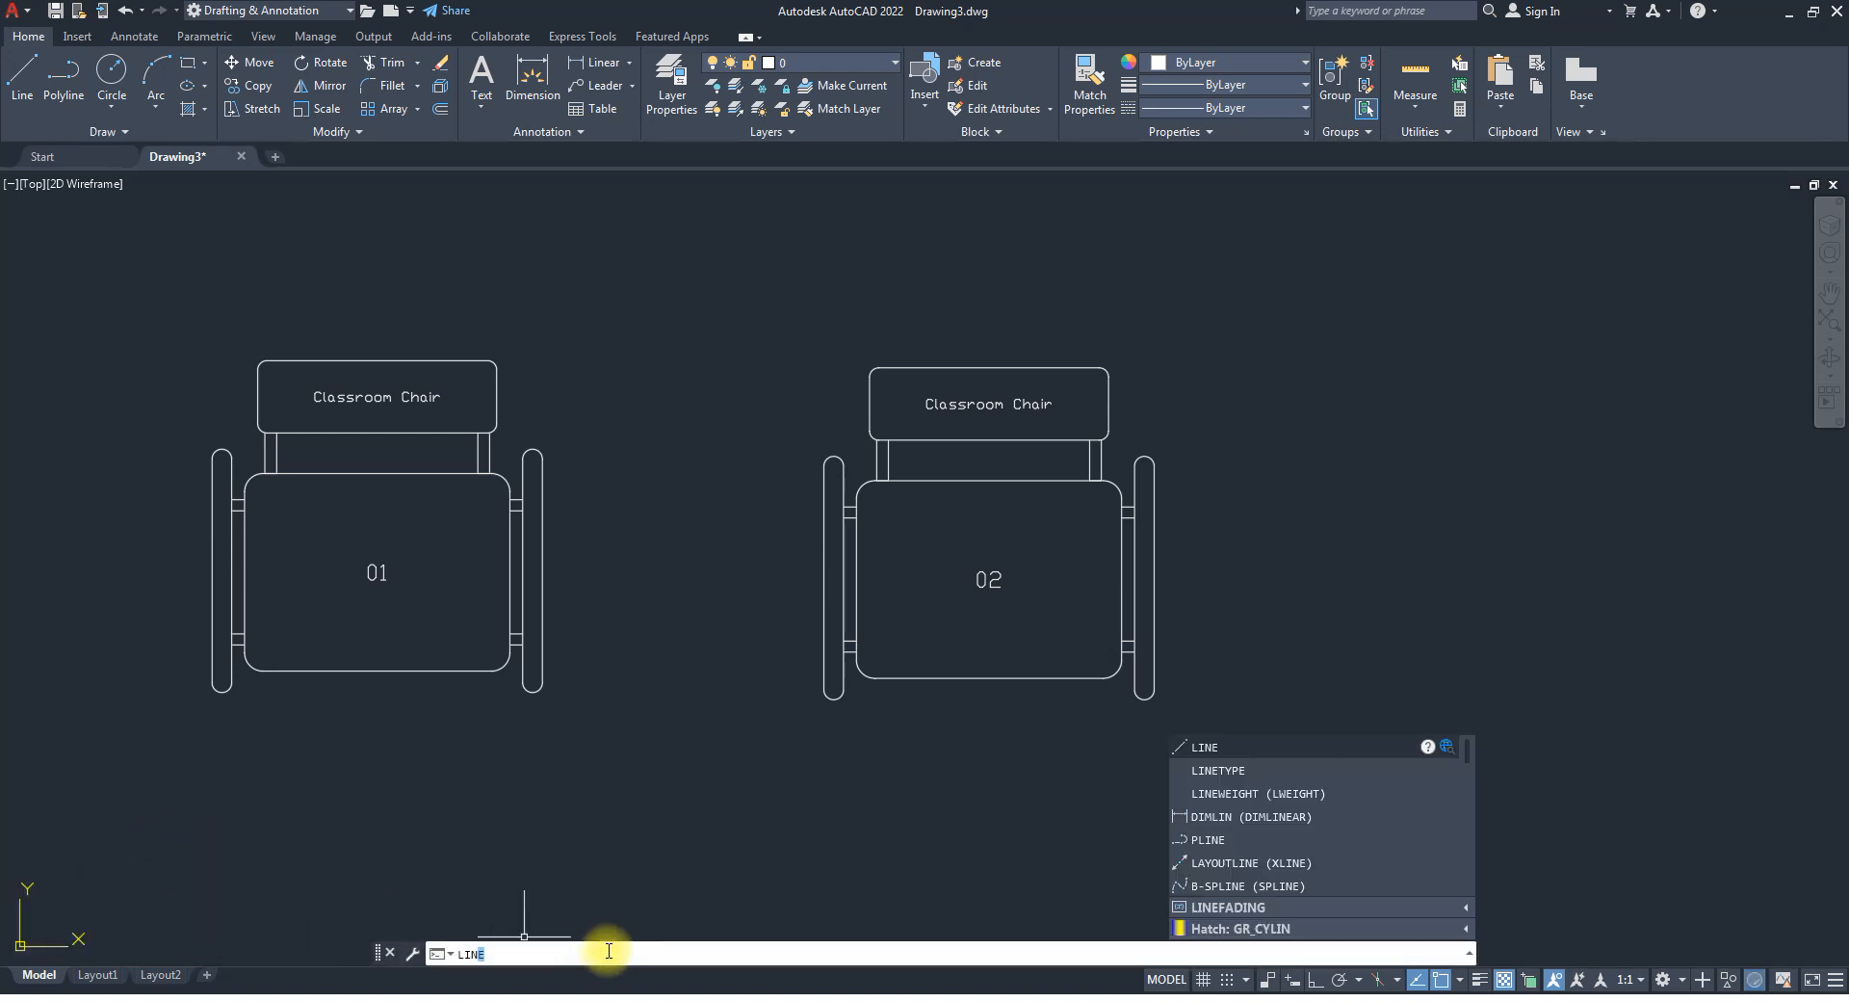
{"action": "key", "text": "Escape"}
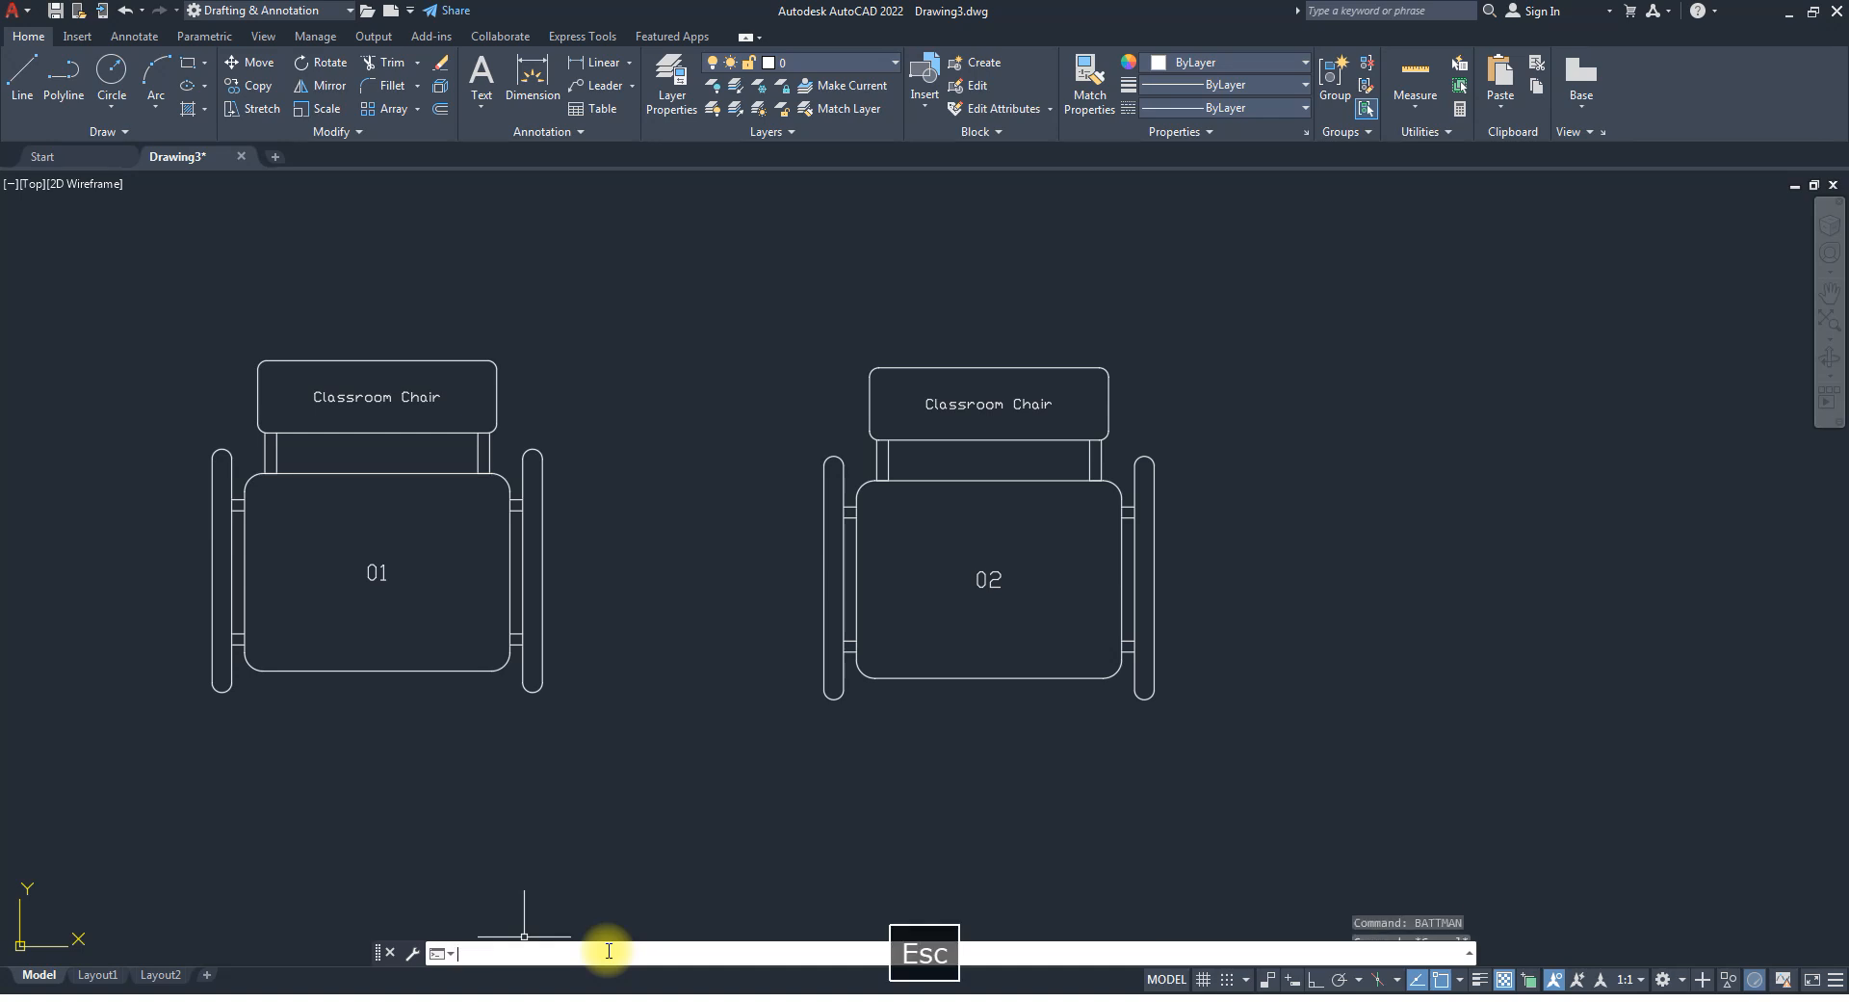
Open the Block Attribute Manager, list the attributes of the Classroom Chair 01 block and look through them.
{"action": "type", "text": "b"}
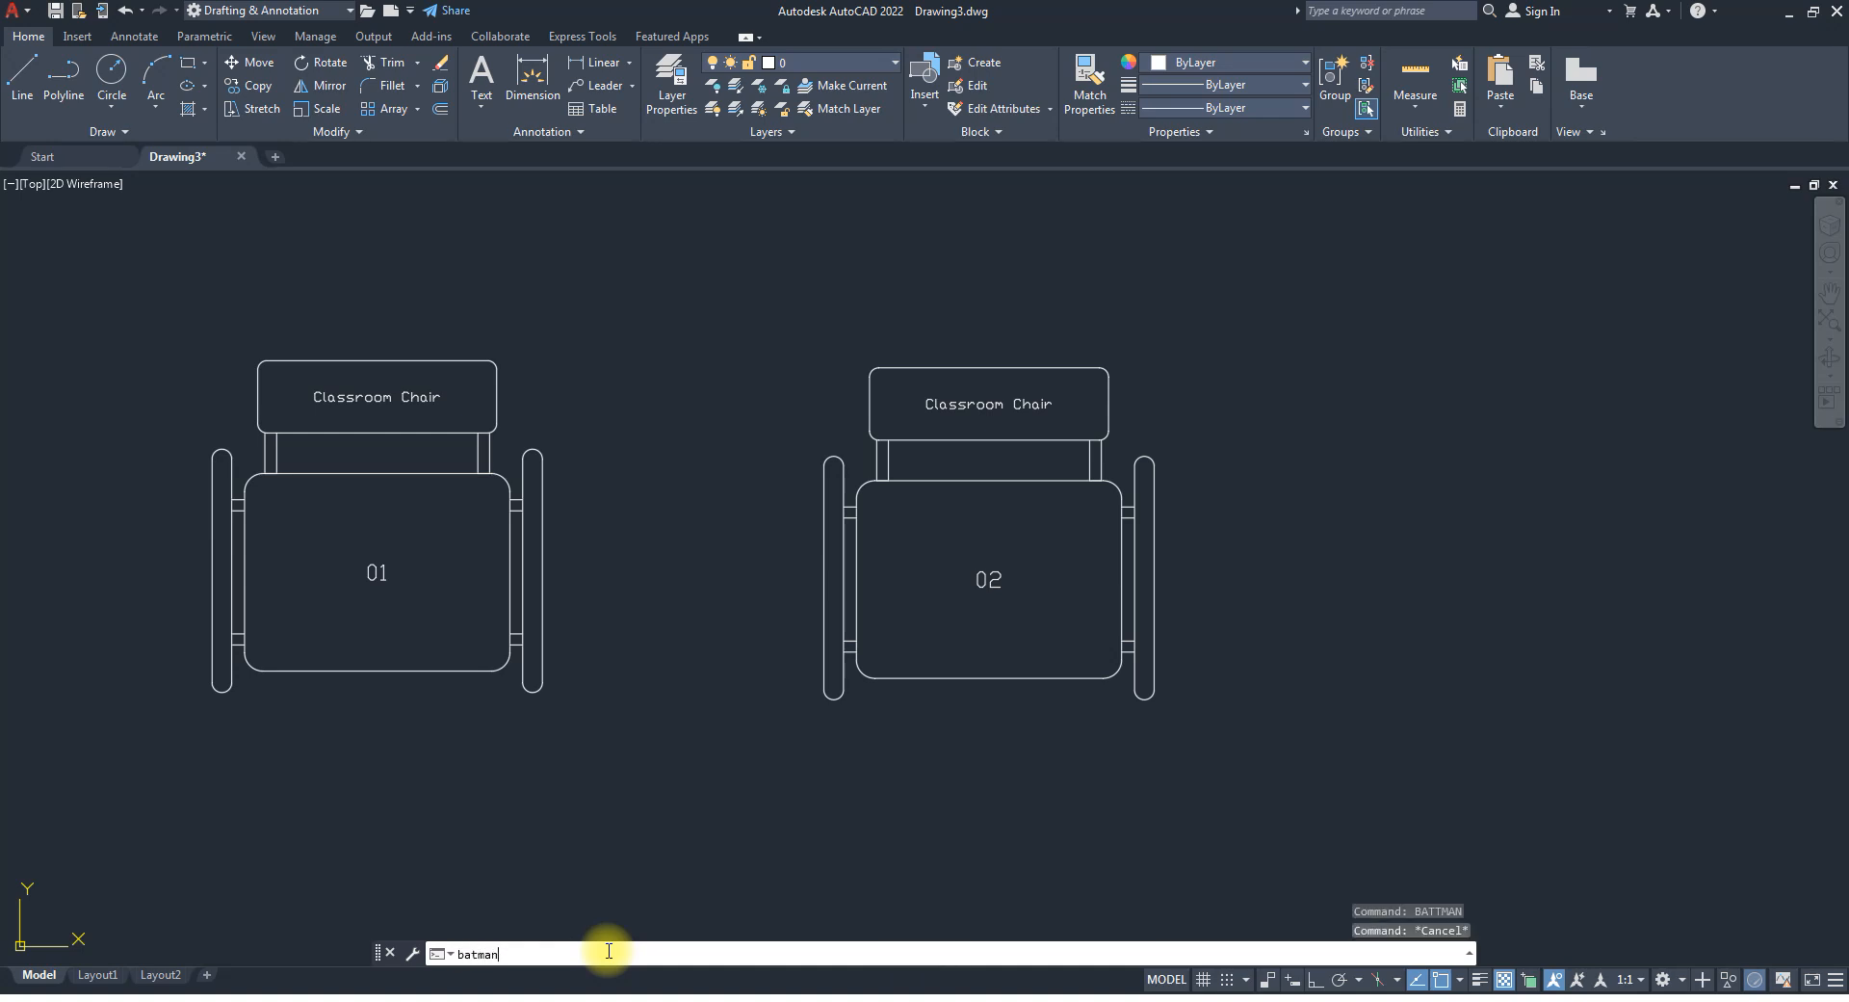
{"action": "type", "text": "atman"}
{"action": "key", "text": "Return"}
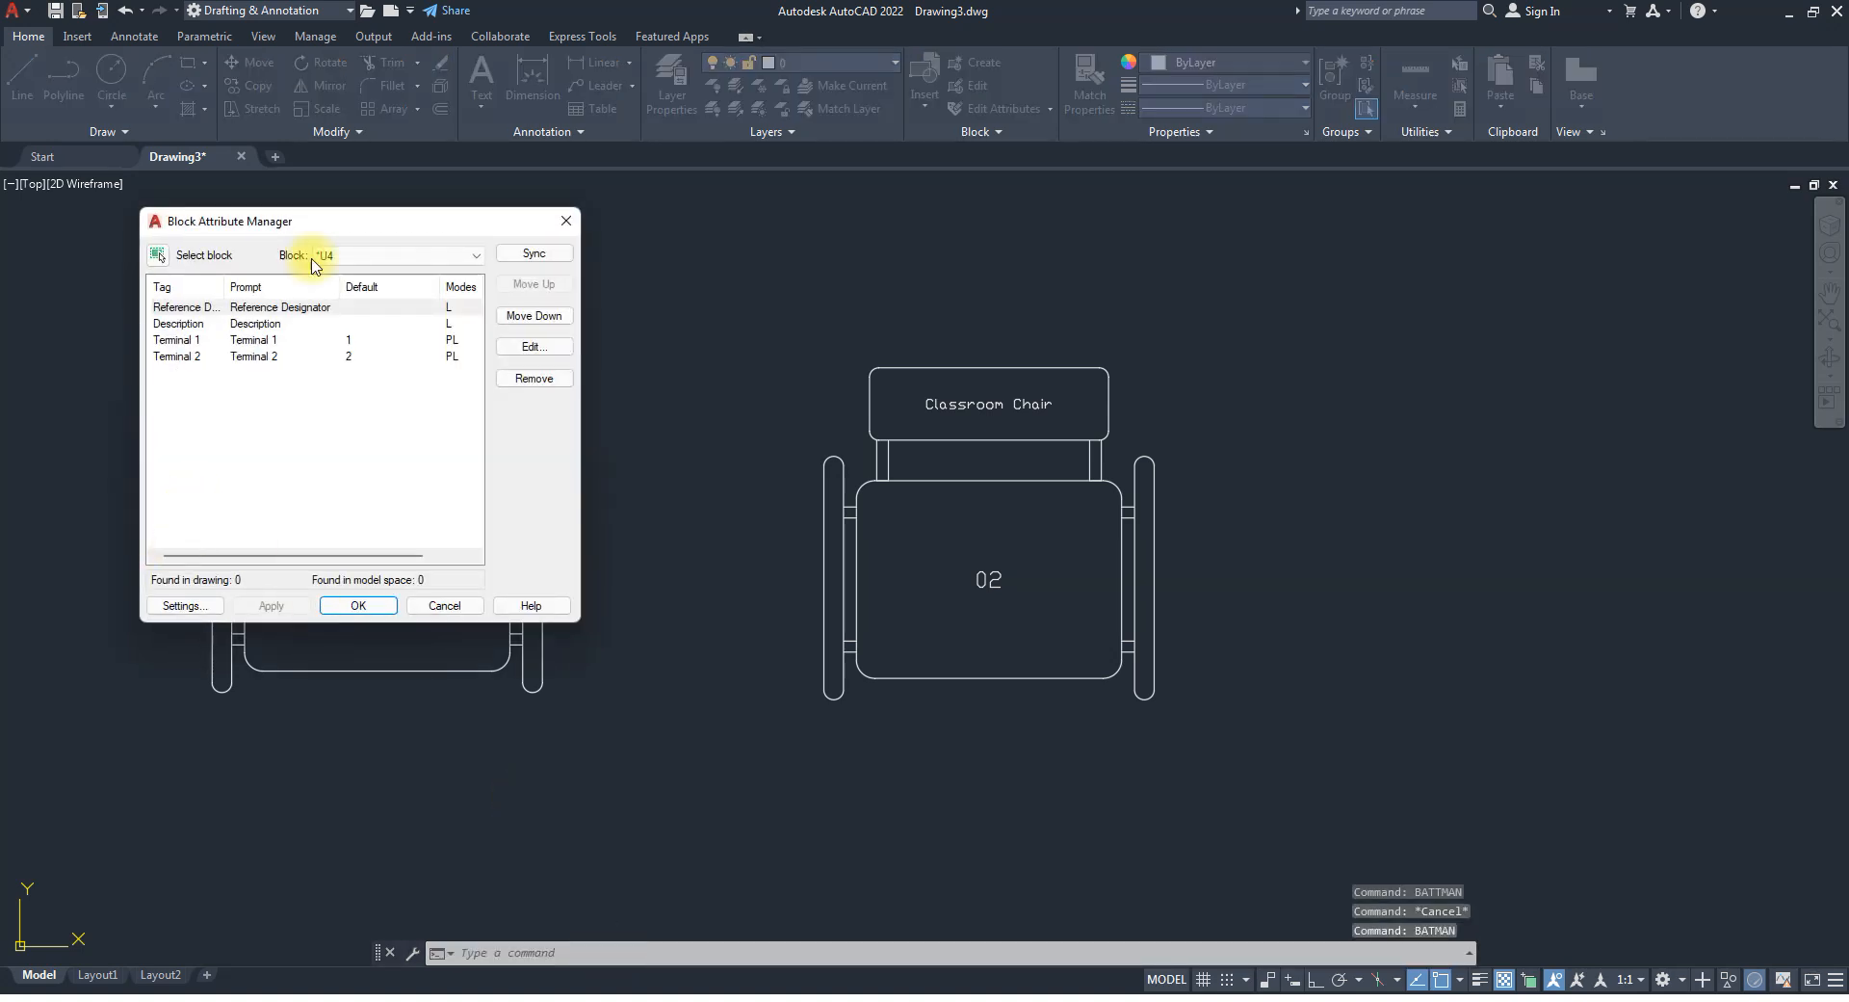
{"action": "left_click_drag", "start_coordinate": [383, 218], "coordinate": [371, 203]}
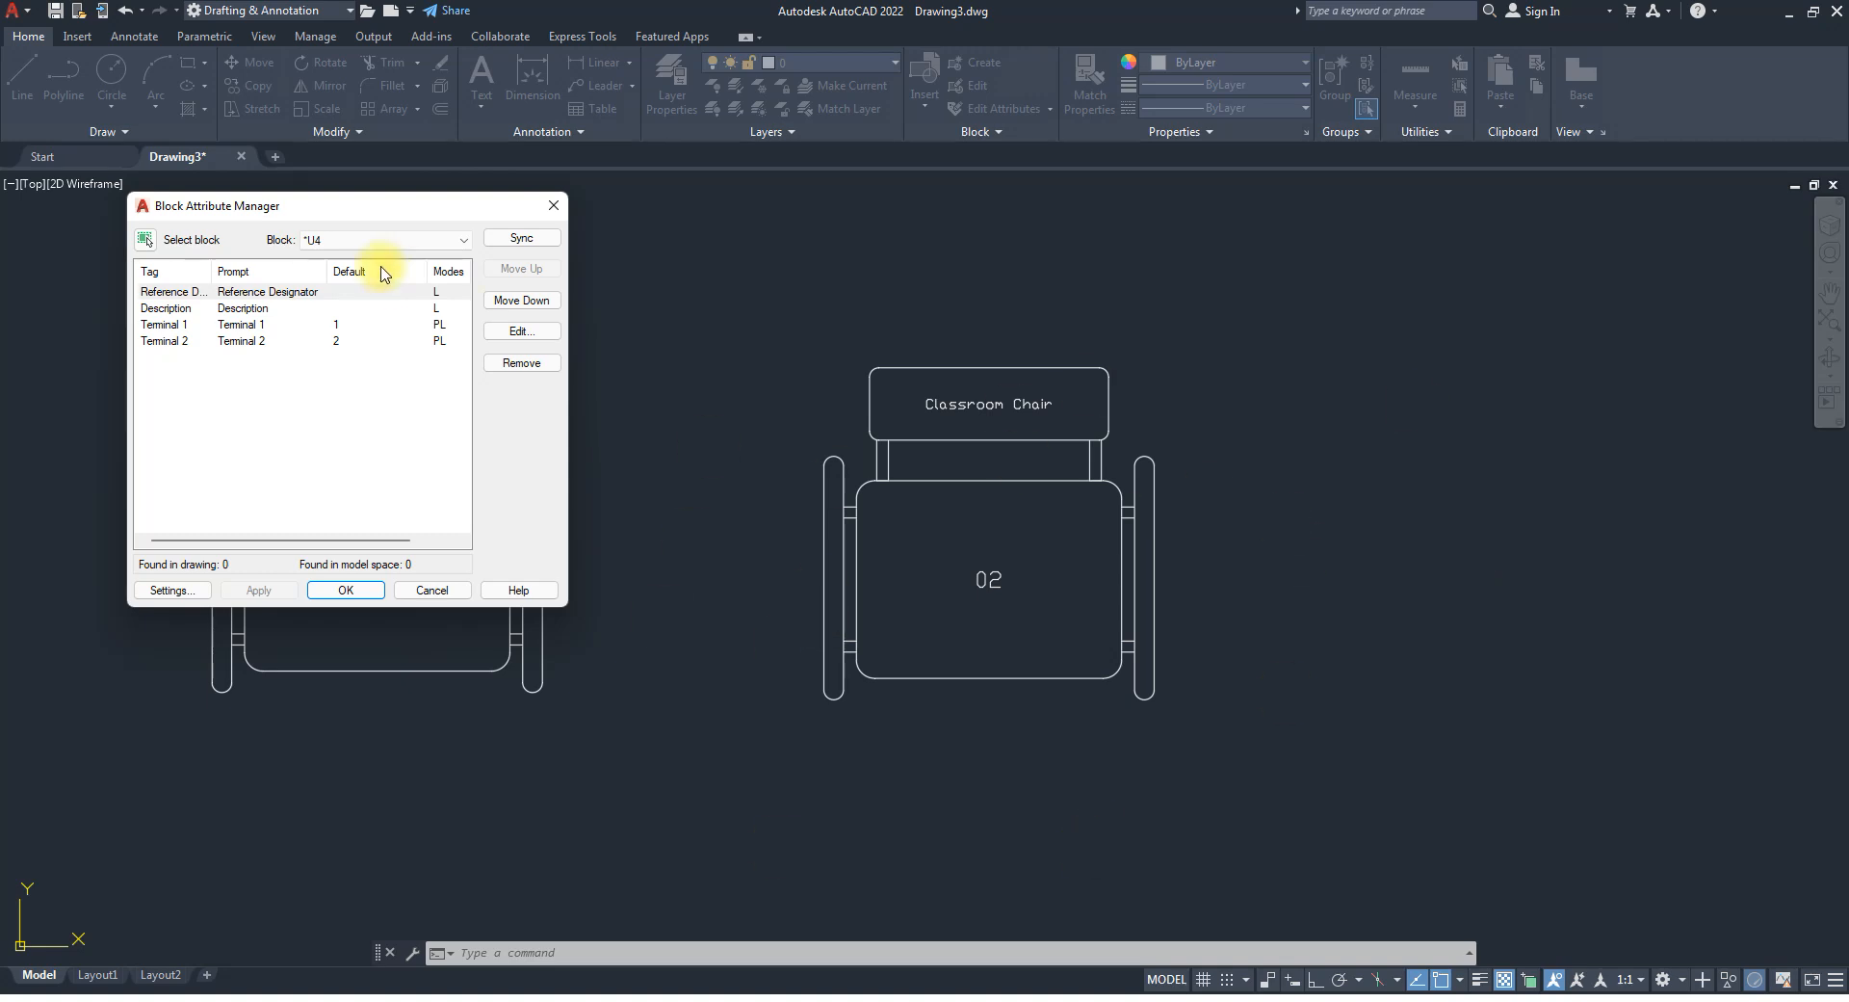
{"action": "left_click", "coordinate": [315, 249]}
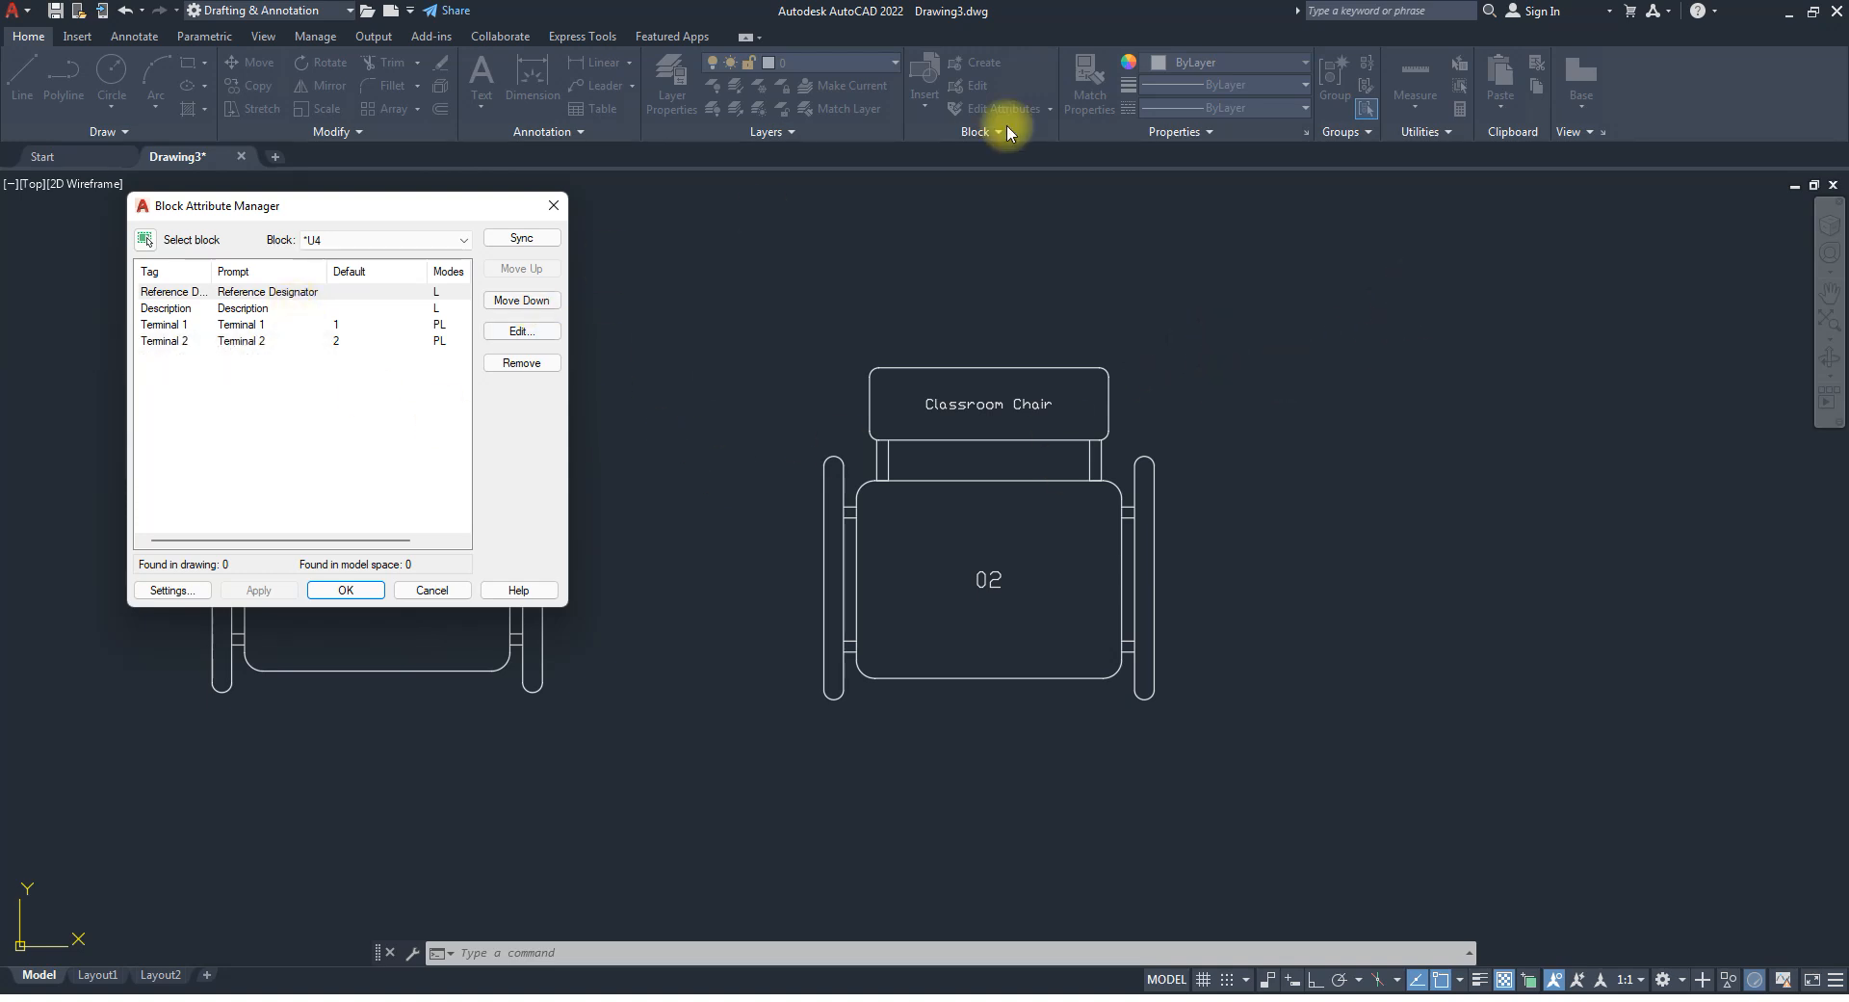
{"action": "left_click", "coordinate": [435, 245]}
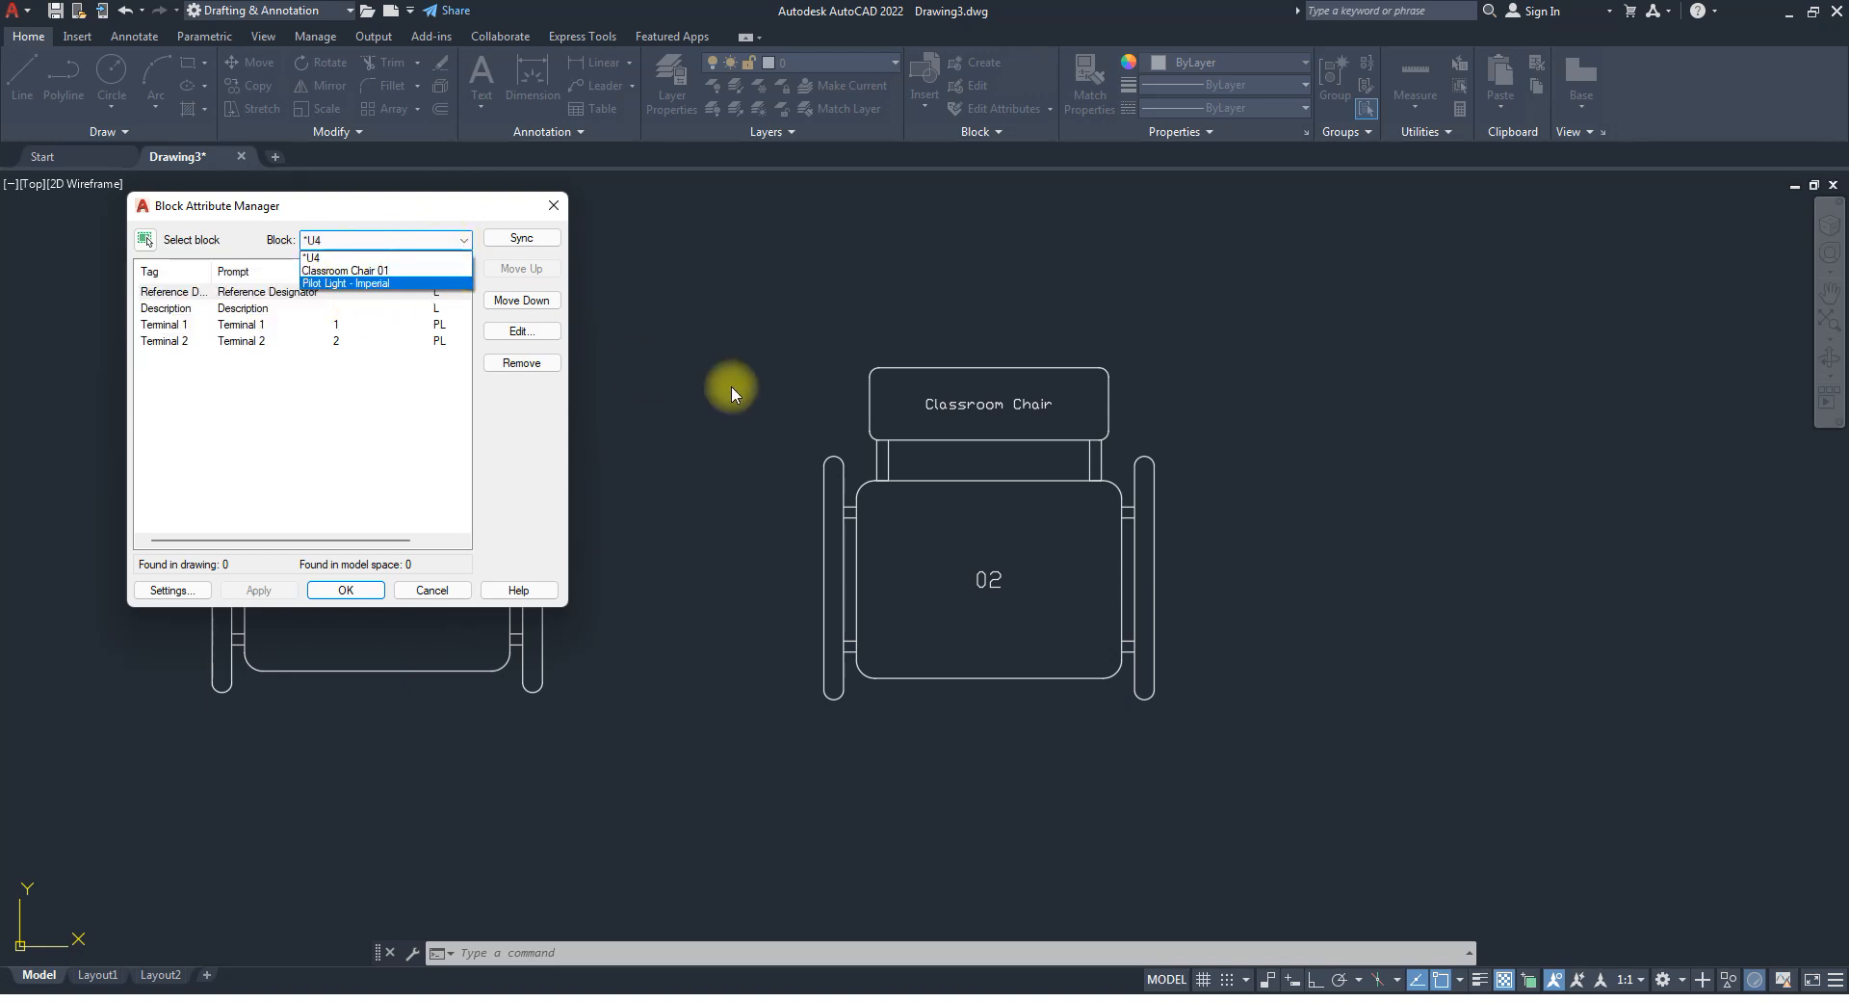
{"action": "left_click", "coordinate": [364, 272]}
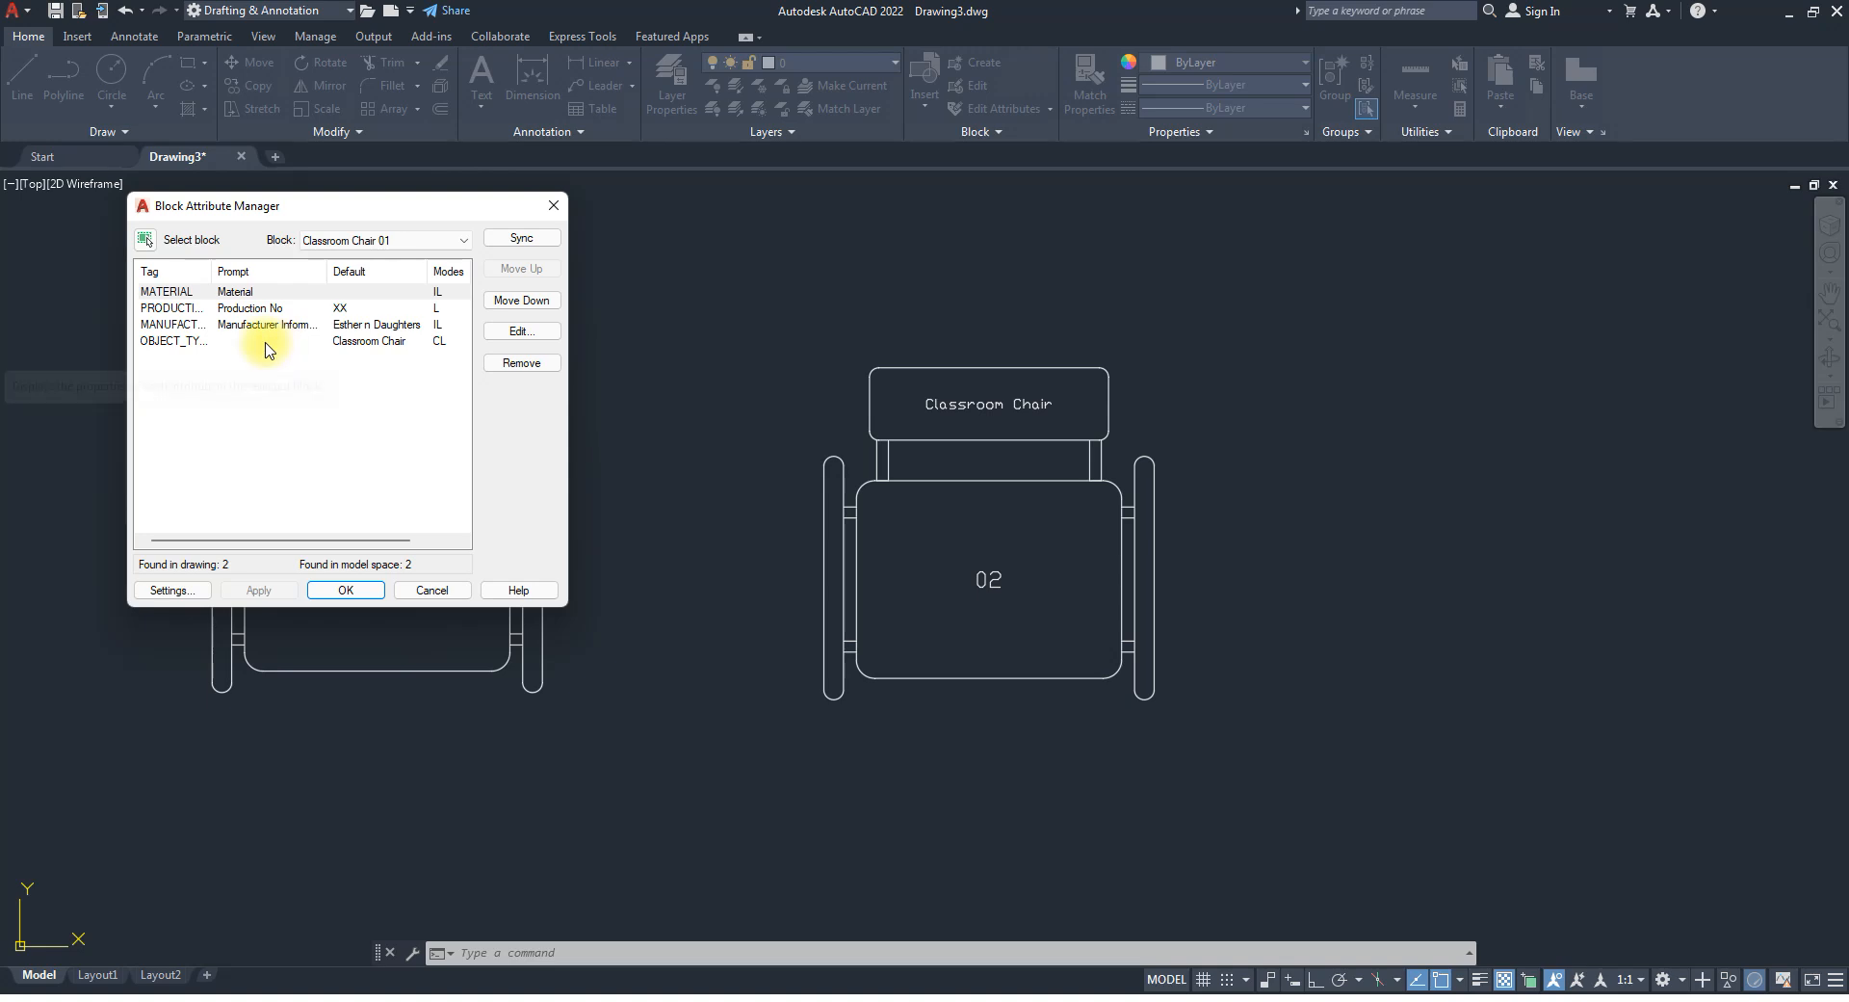
{"action": "left_click", "coordinate": [171, 309]}
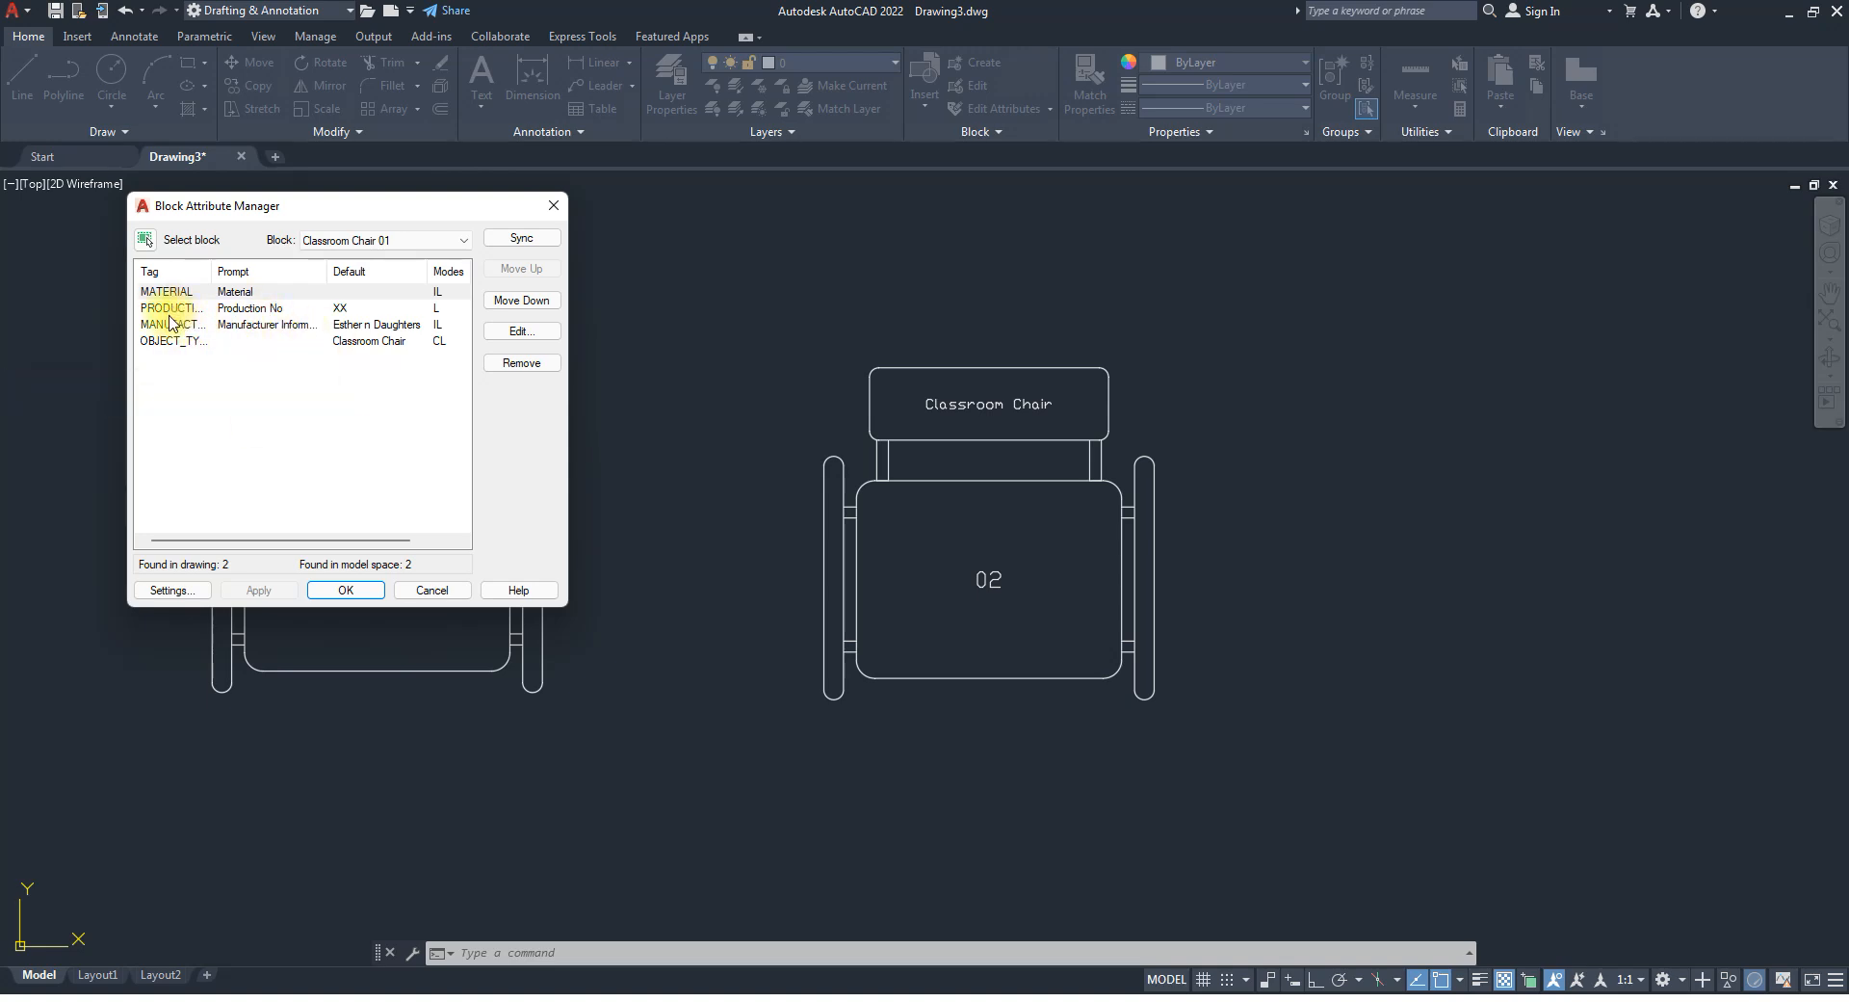
{"action": "left_click", "coordinate": [177, 341]}
{"action": "left_click", "coordinate": [198, 325]}
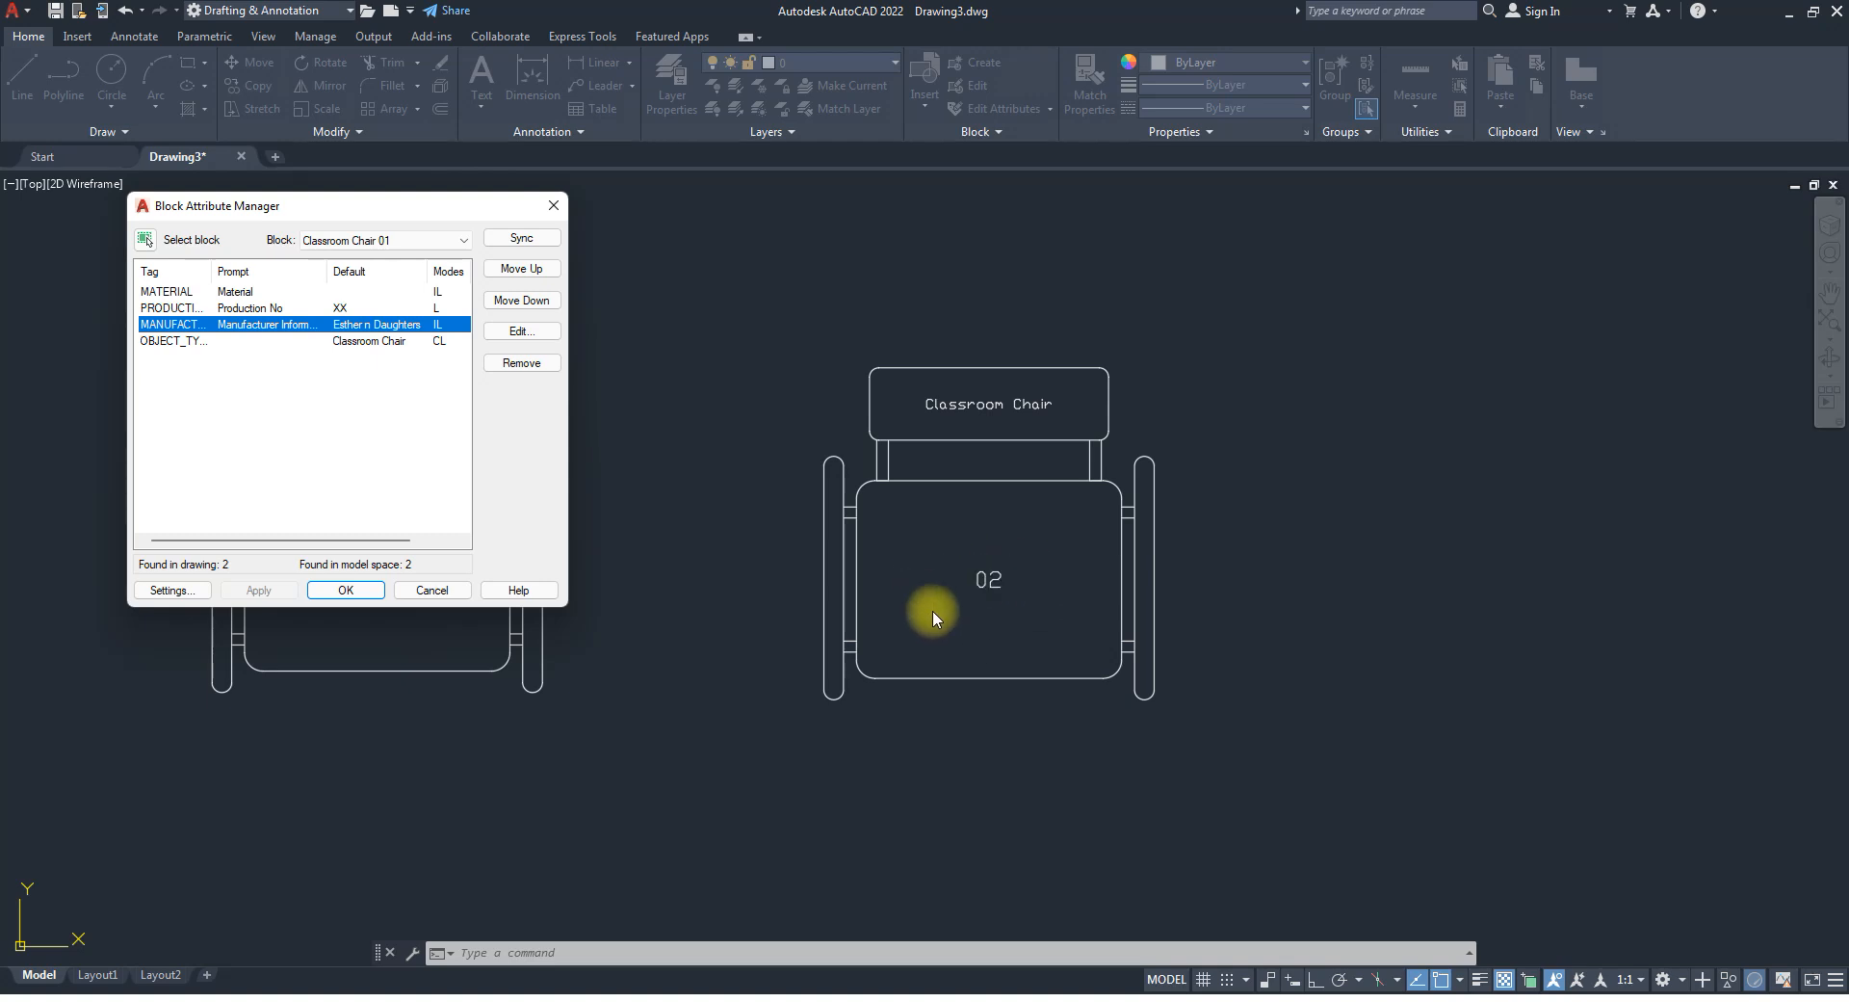
Set the text height of the Classroom Chair 01 block's PRODUCTION_NO attribute to 75.
{"action": "left_click", "coordinate": [171, 309]}
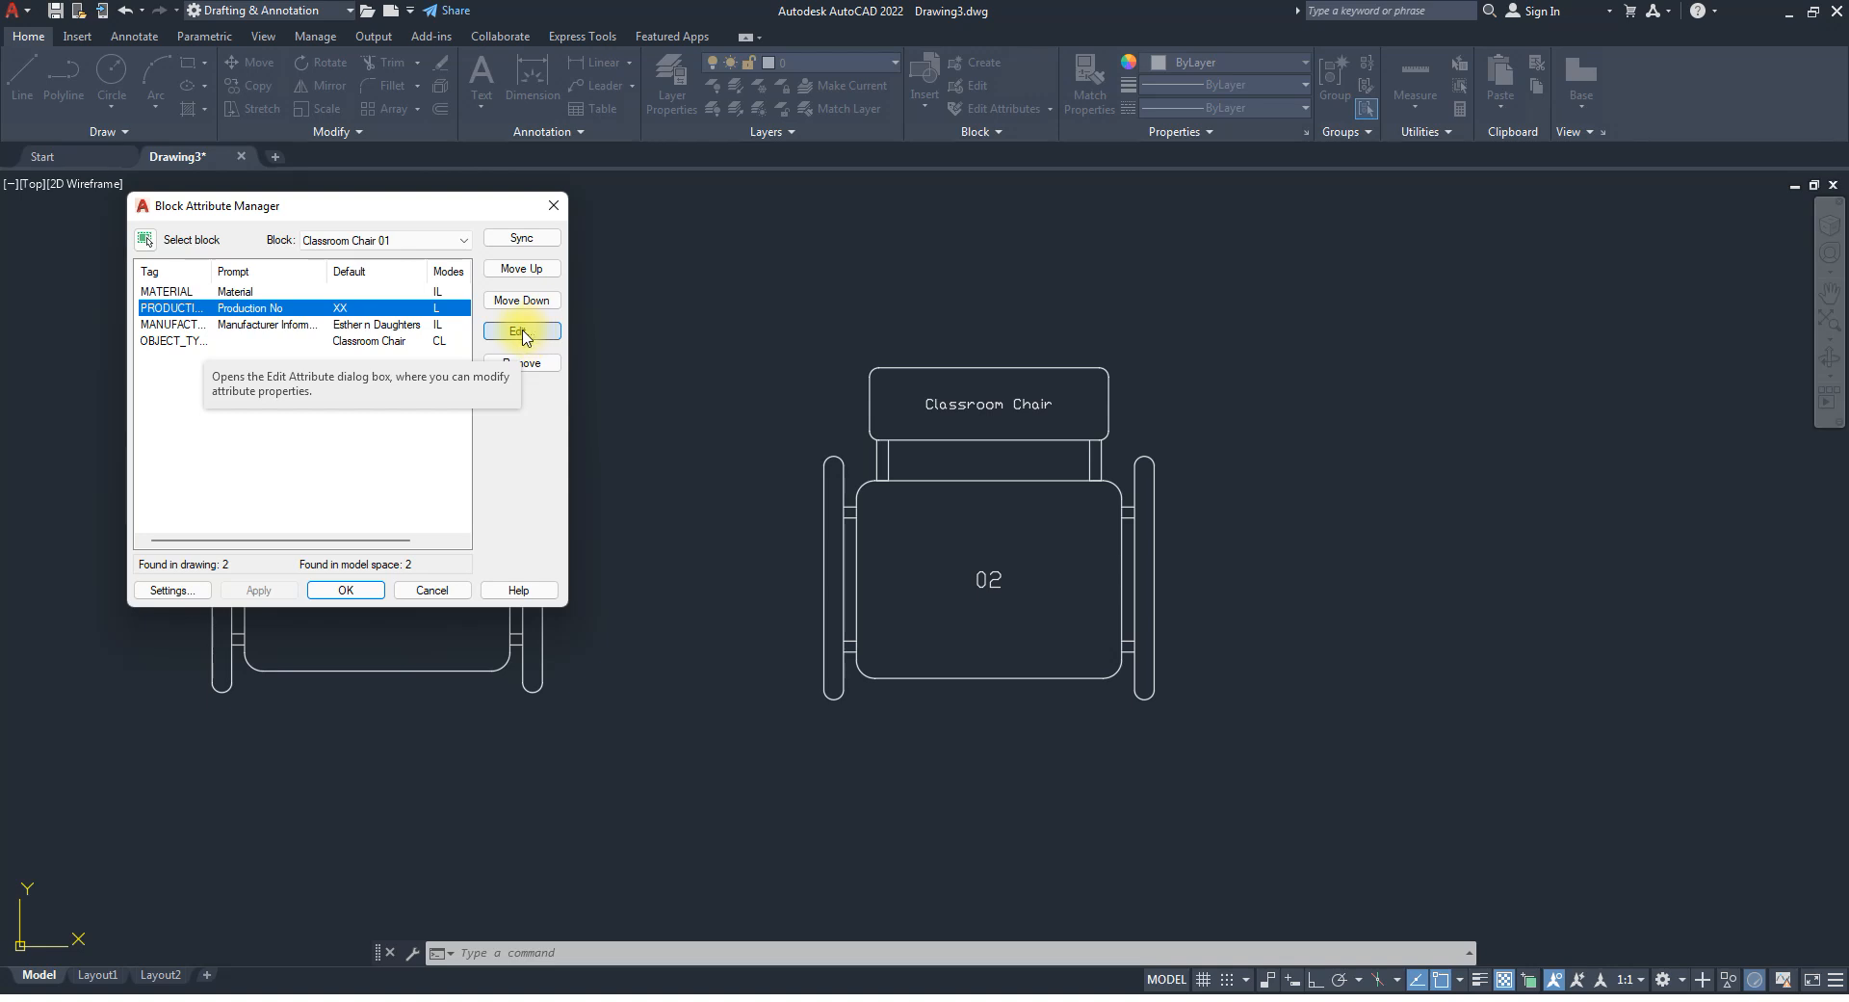
{"action": "left_click_drag", "start_coordinate": [474, 210], "coordinate": [1579, 321]}
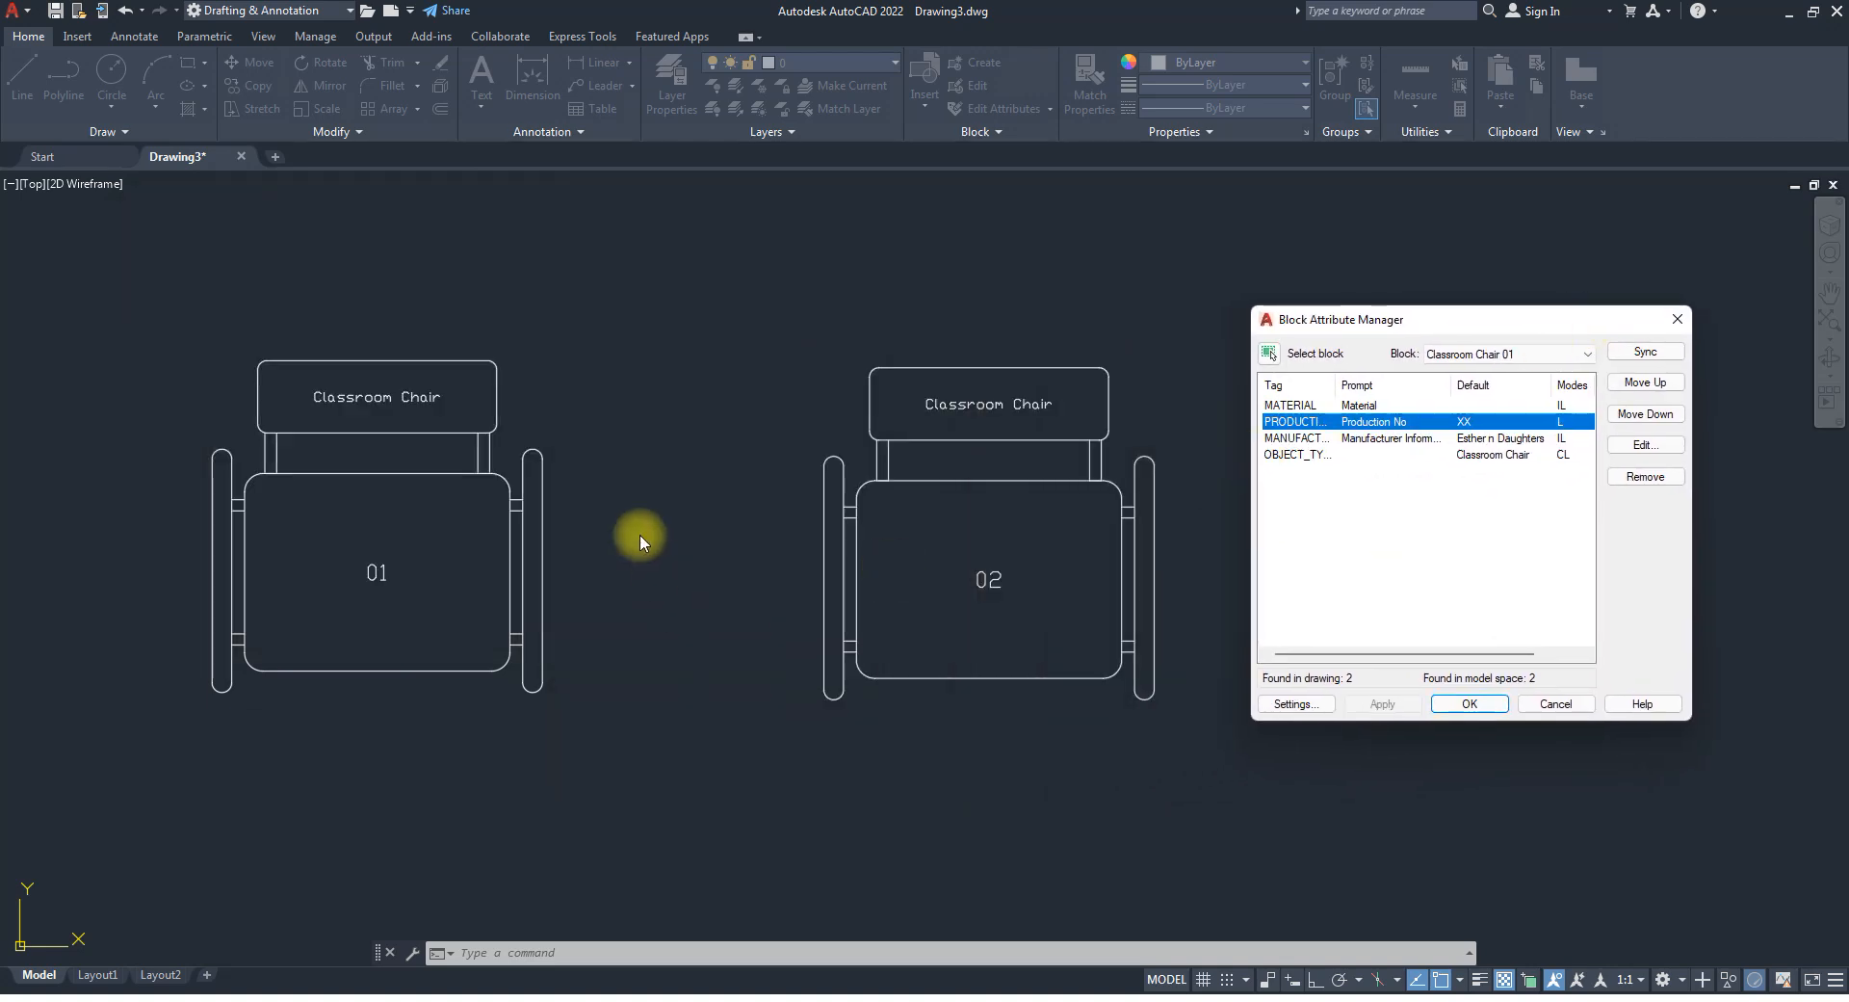
{"action": "left_click", "coordinate": [1643, 445]}
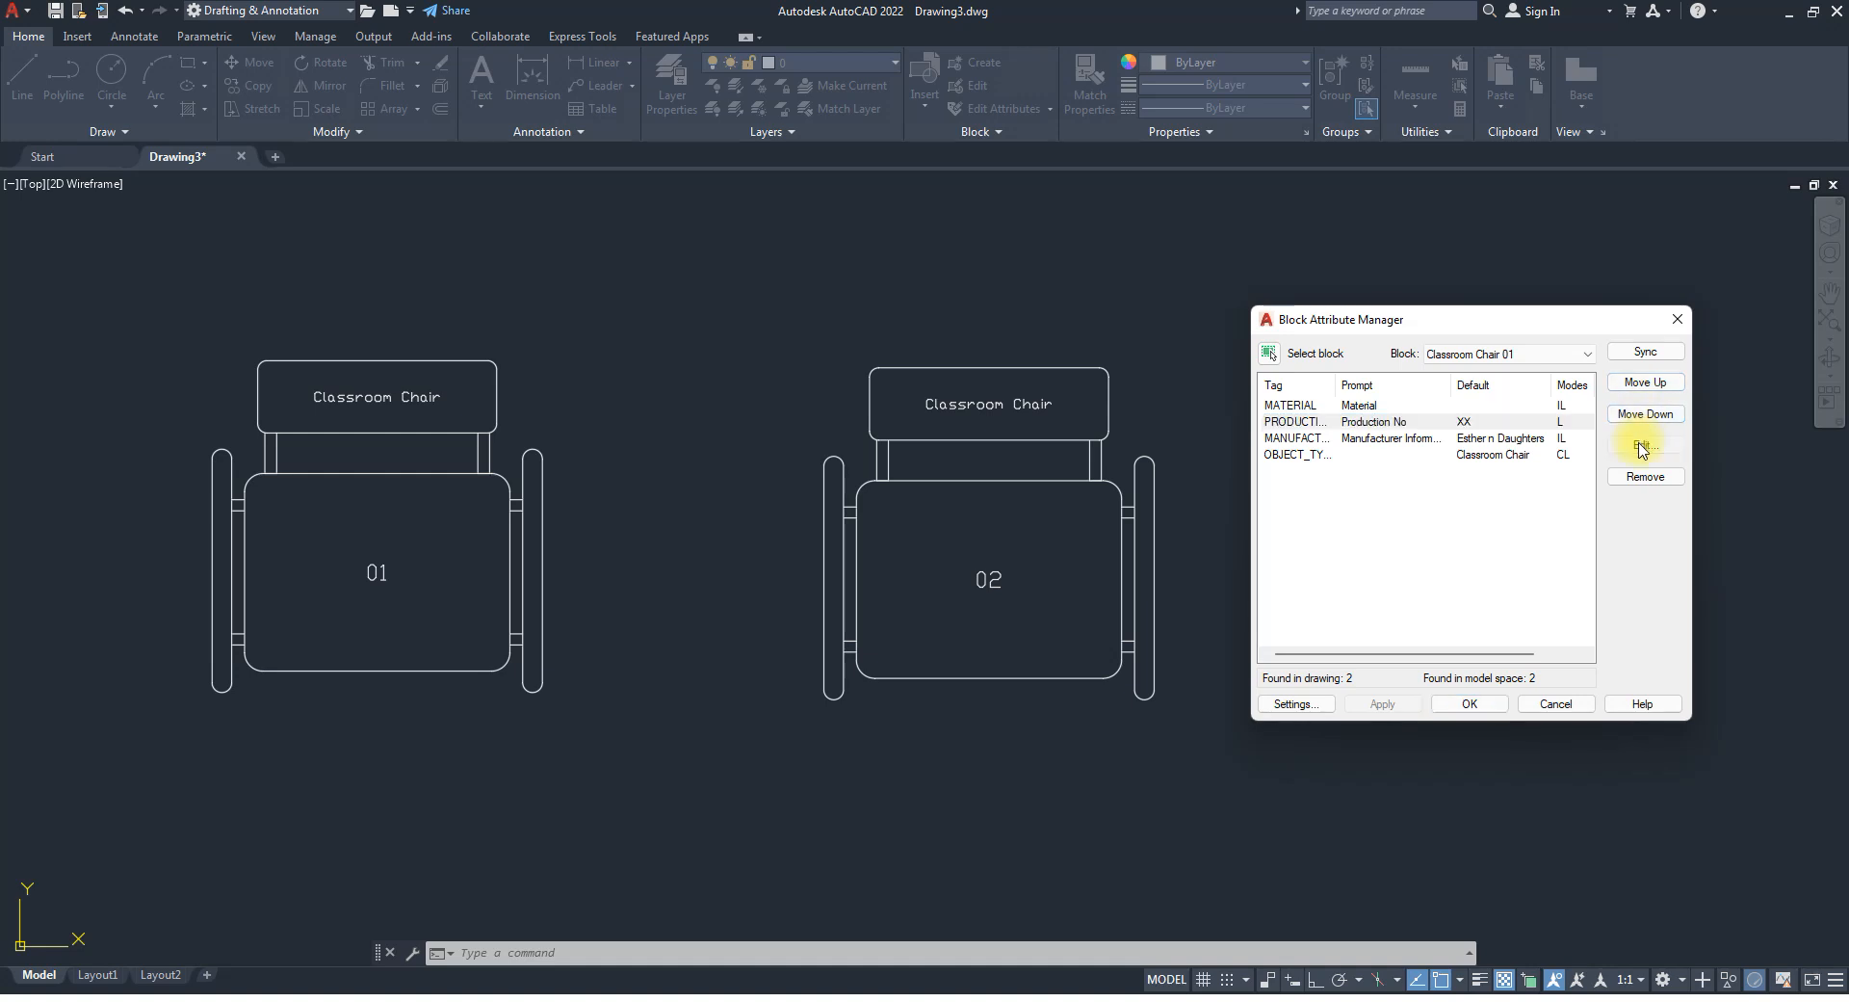
{"action": "left_click_drag", "start_coordinate": [529, 272], "coordinate": [1435, 323]}
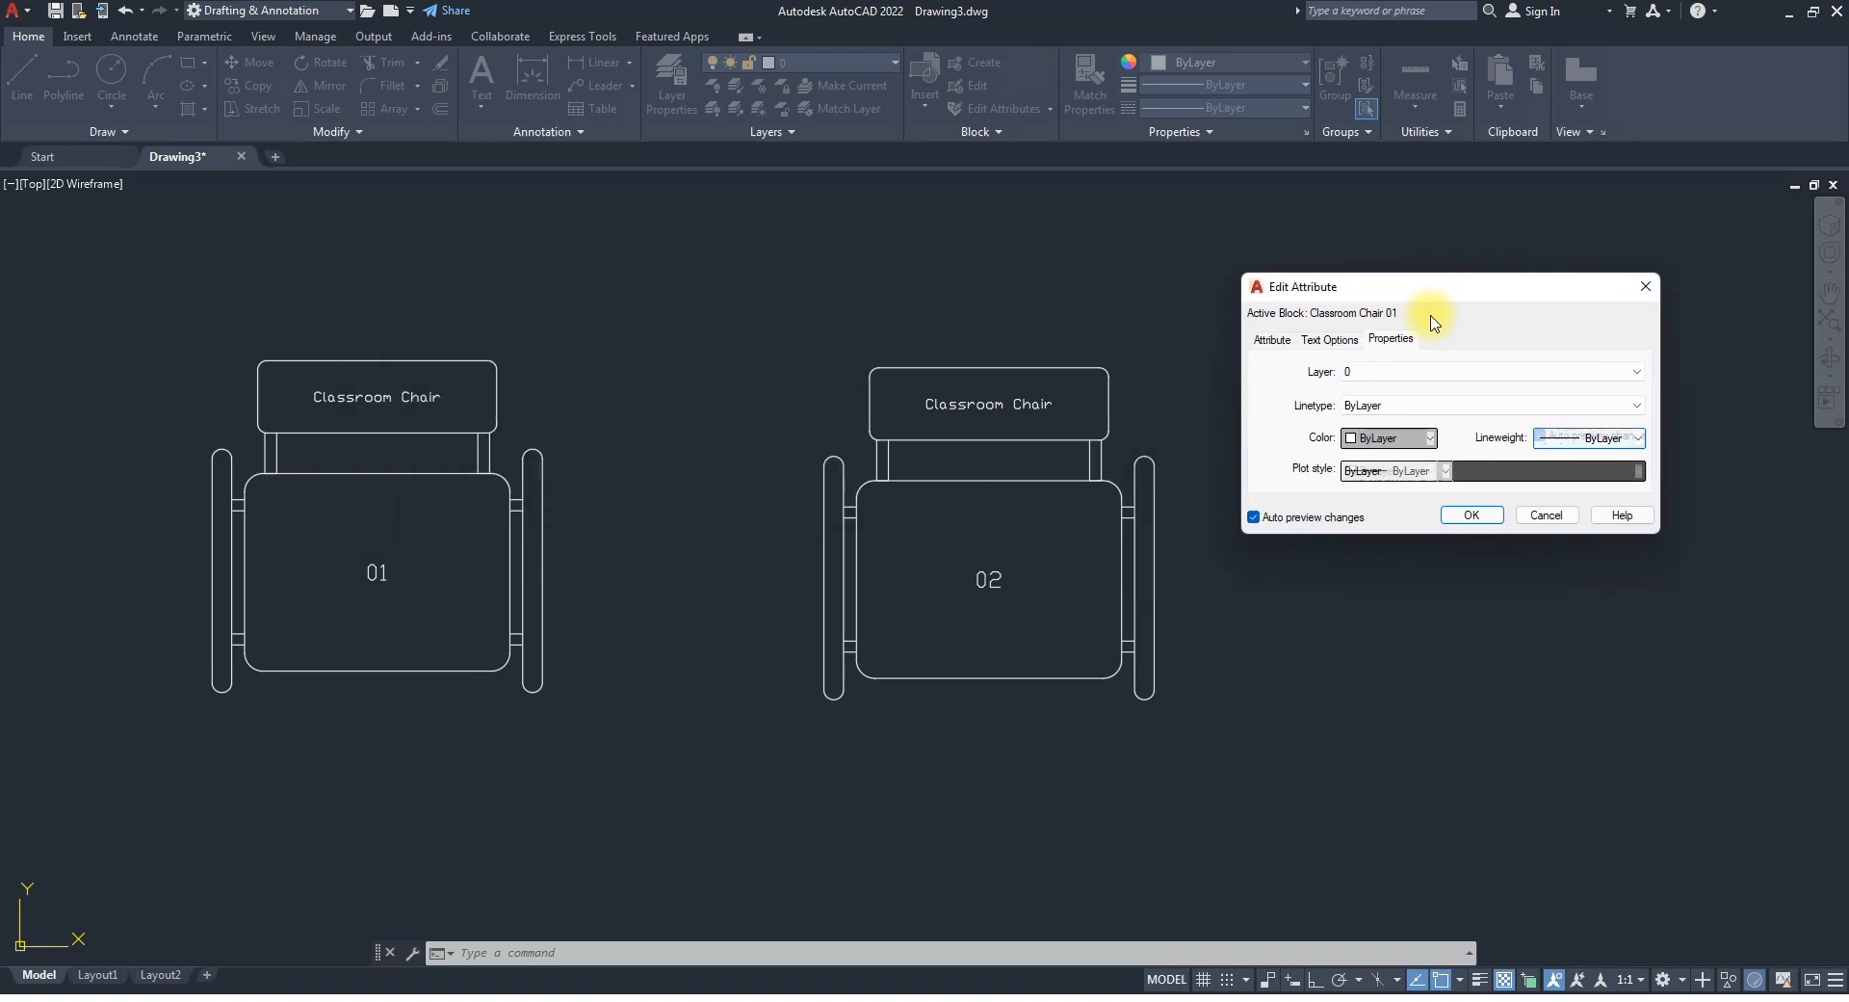
{"action": "left_click", "coordinate": [1329, 342]}
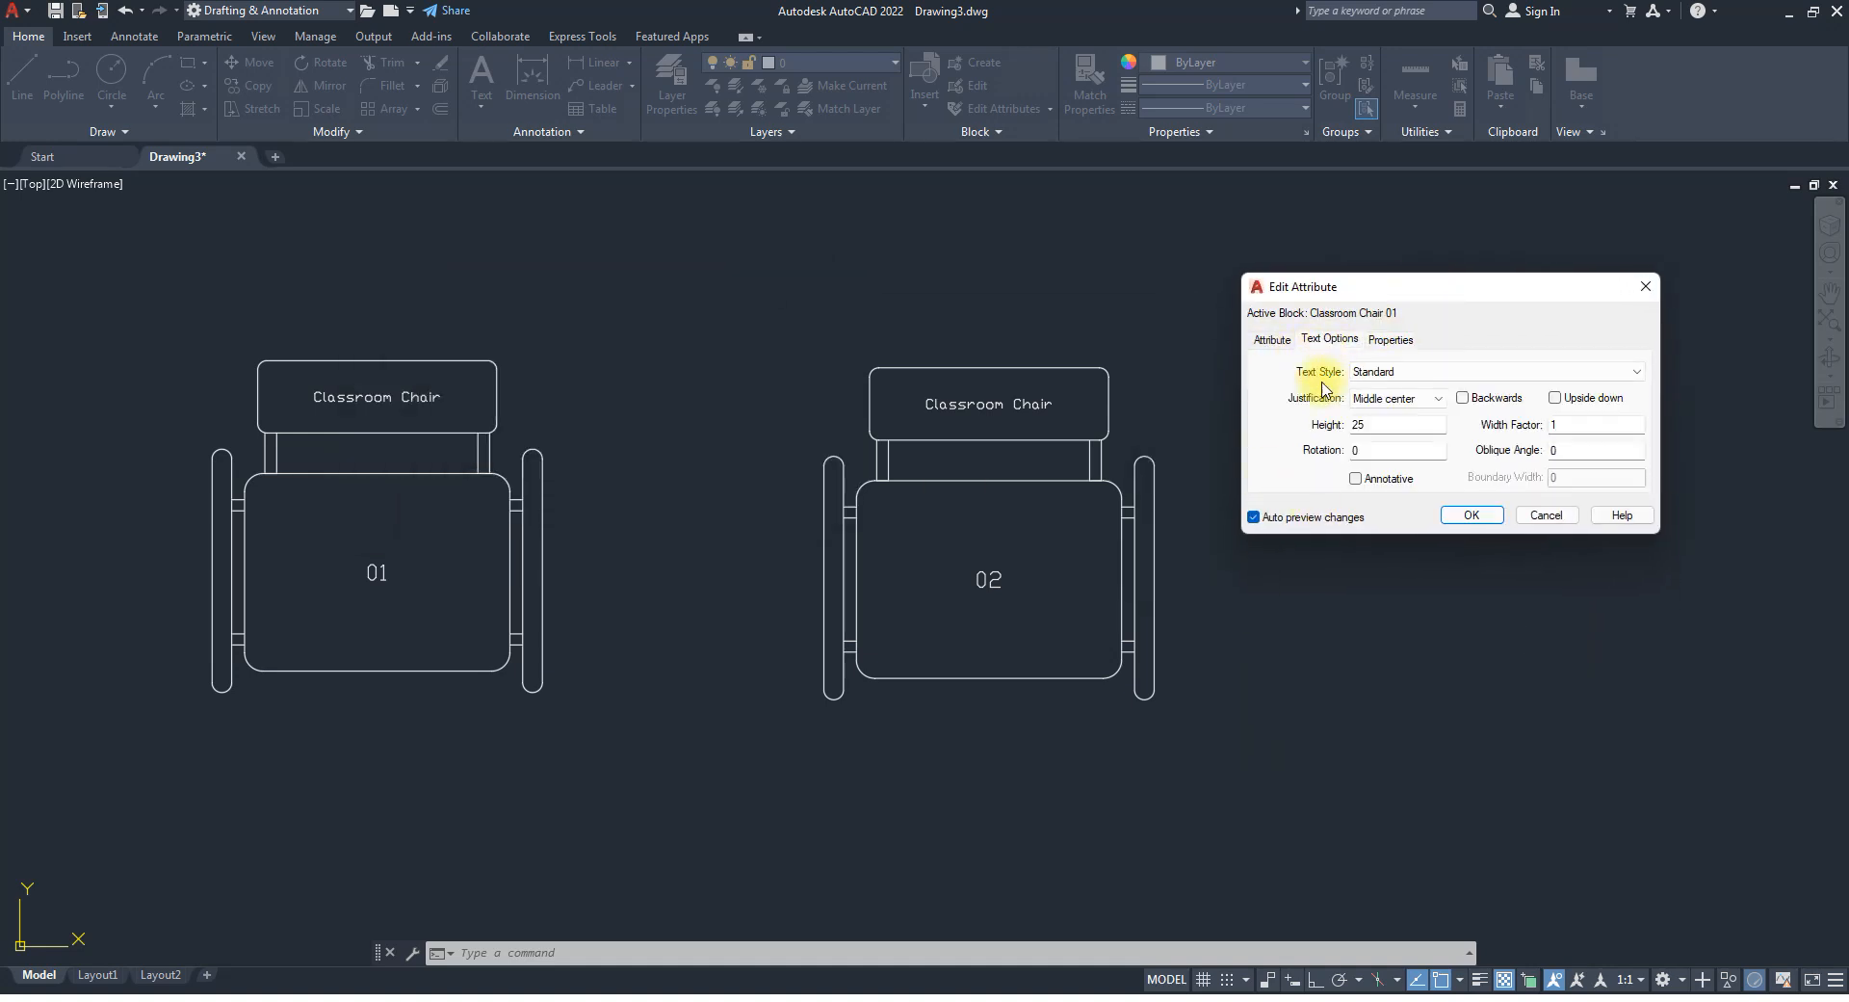
{"action": "left_click", "coordinate": [1294, 341]}
{"action": "left_click", "coordinate": [1327, 352]}
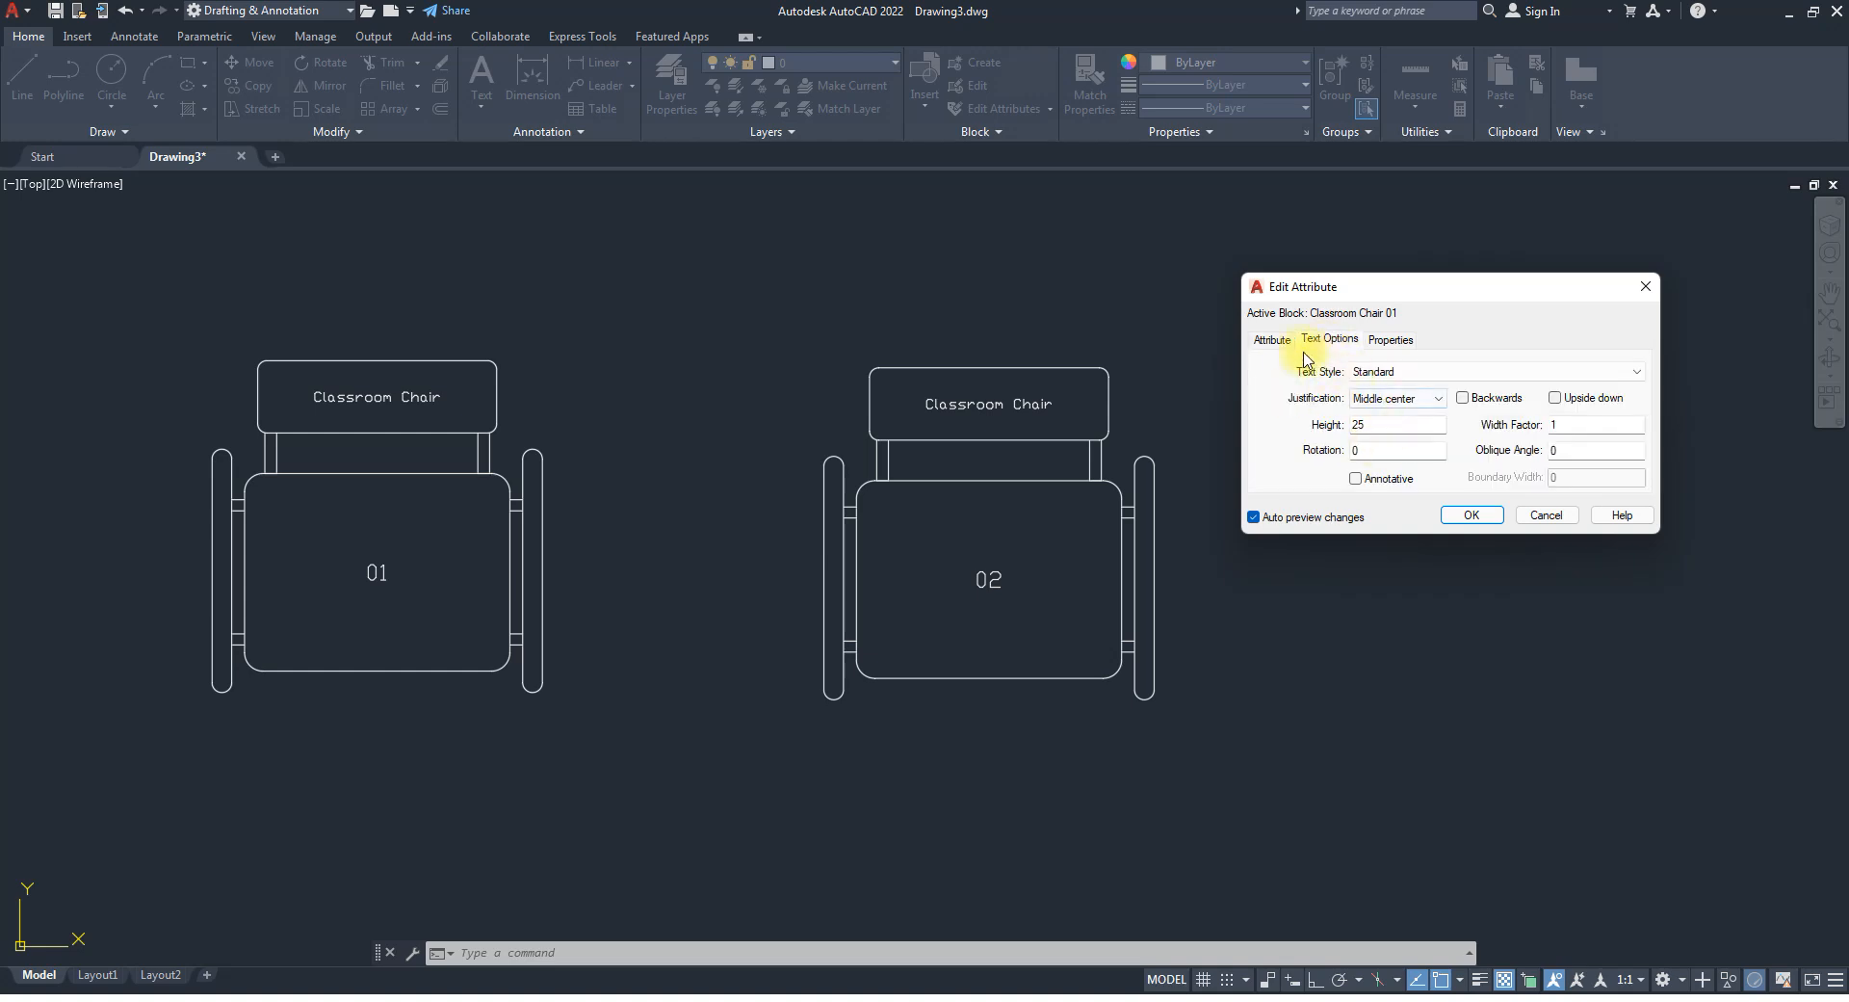
{"action": "double_click", "coordinate": [1347, 425]}
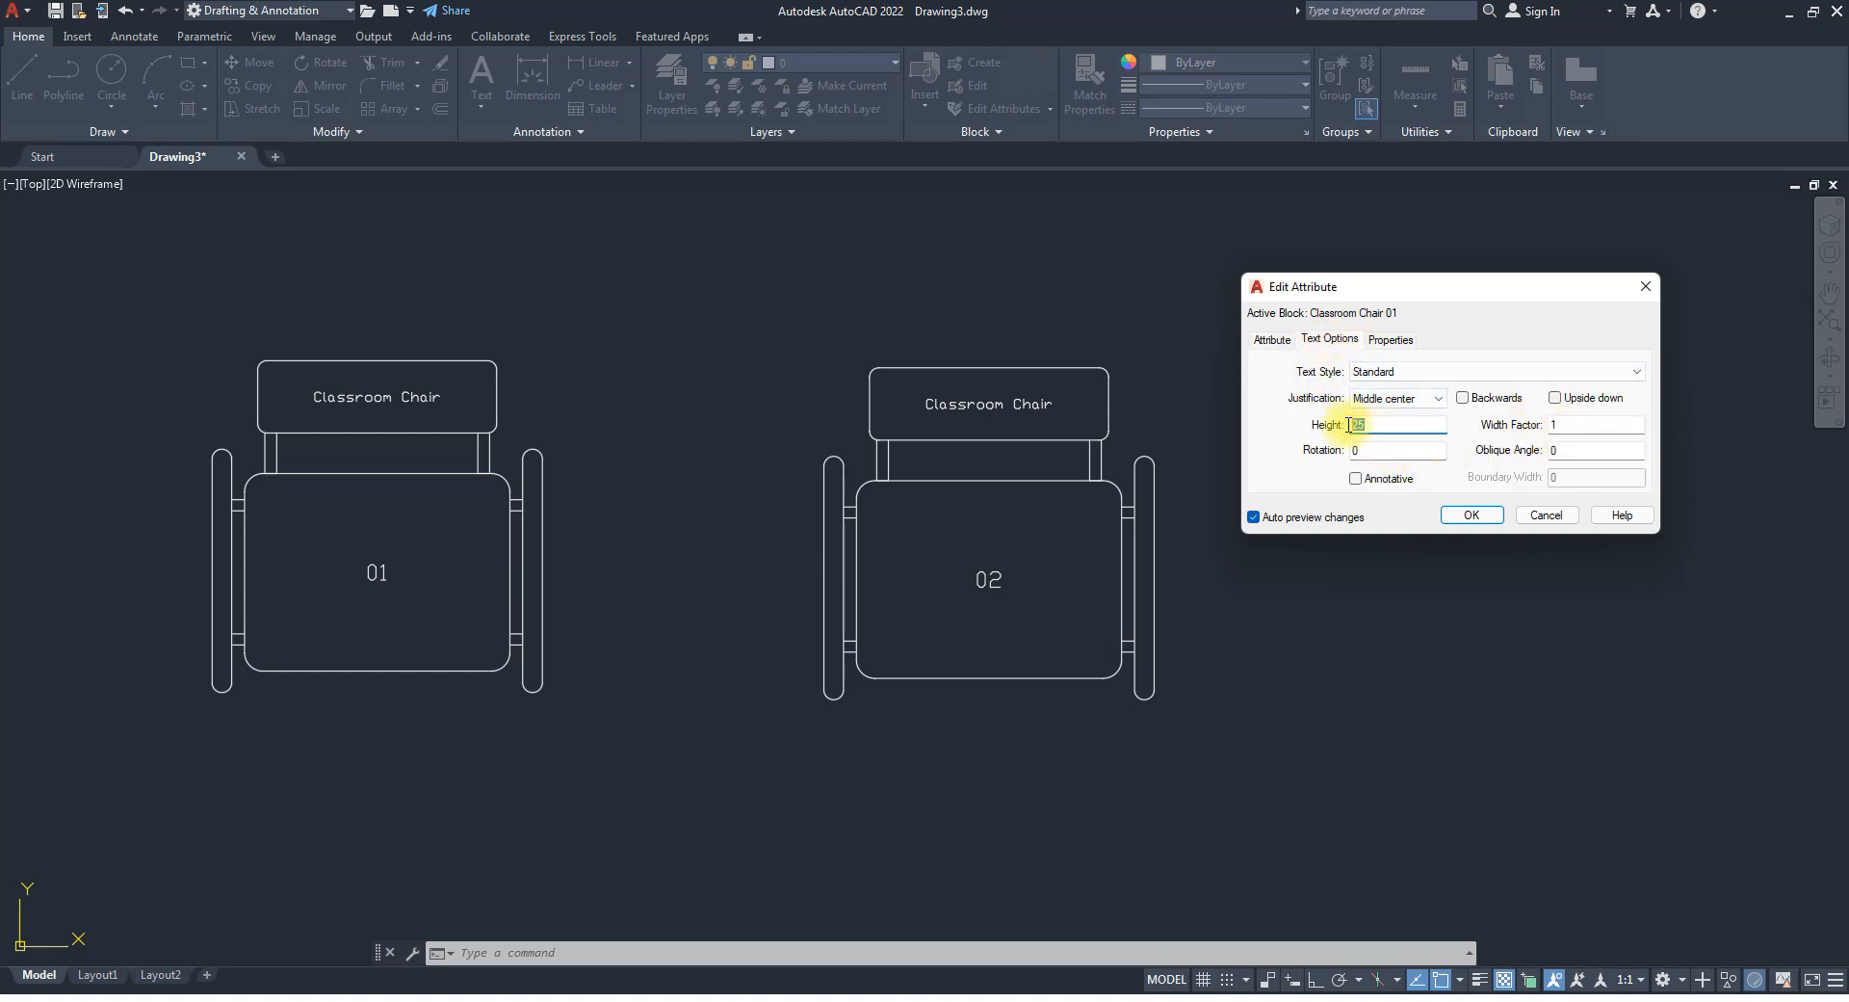
{"action": "type", "text": "75"}
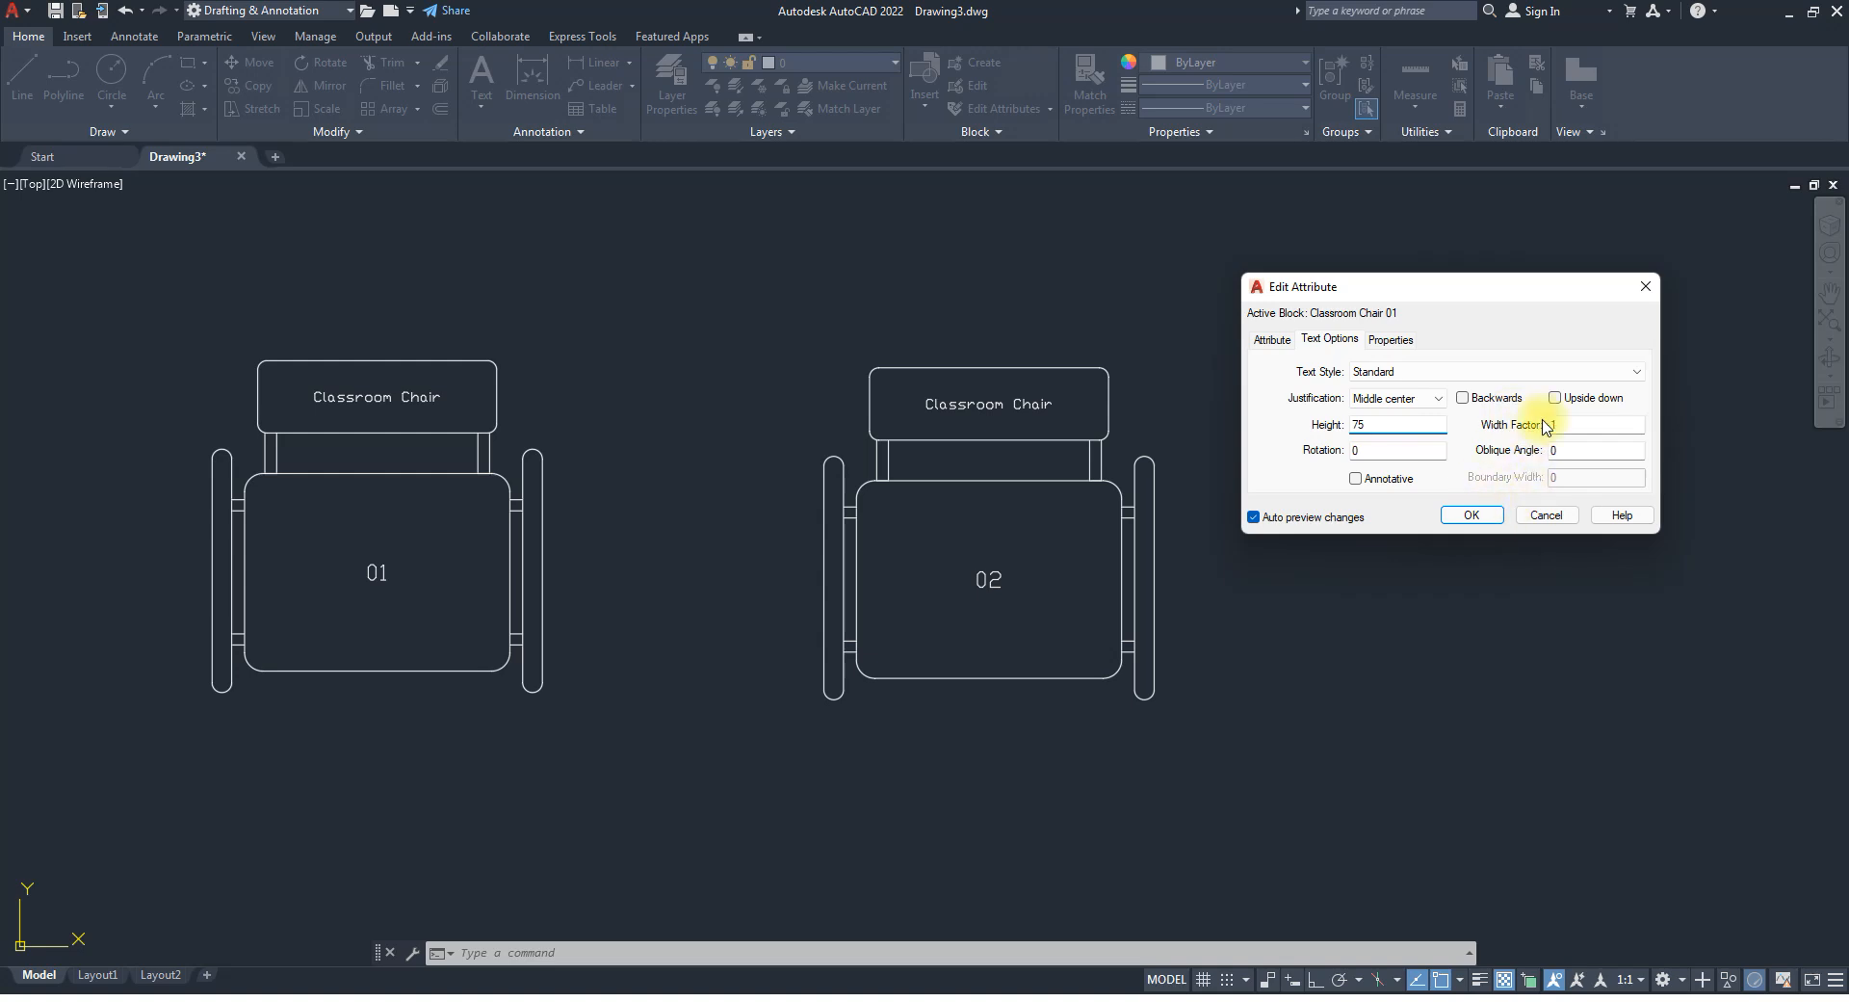
{"action": "left_click", "coordinate": [1471, 515]}
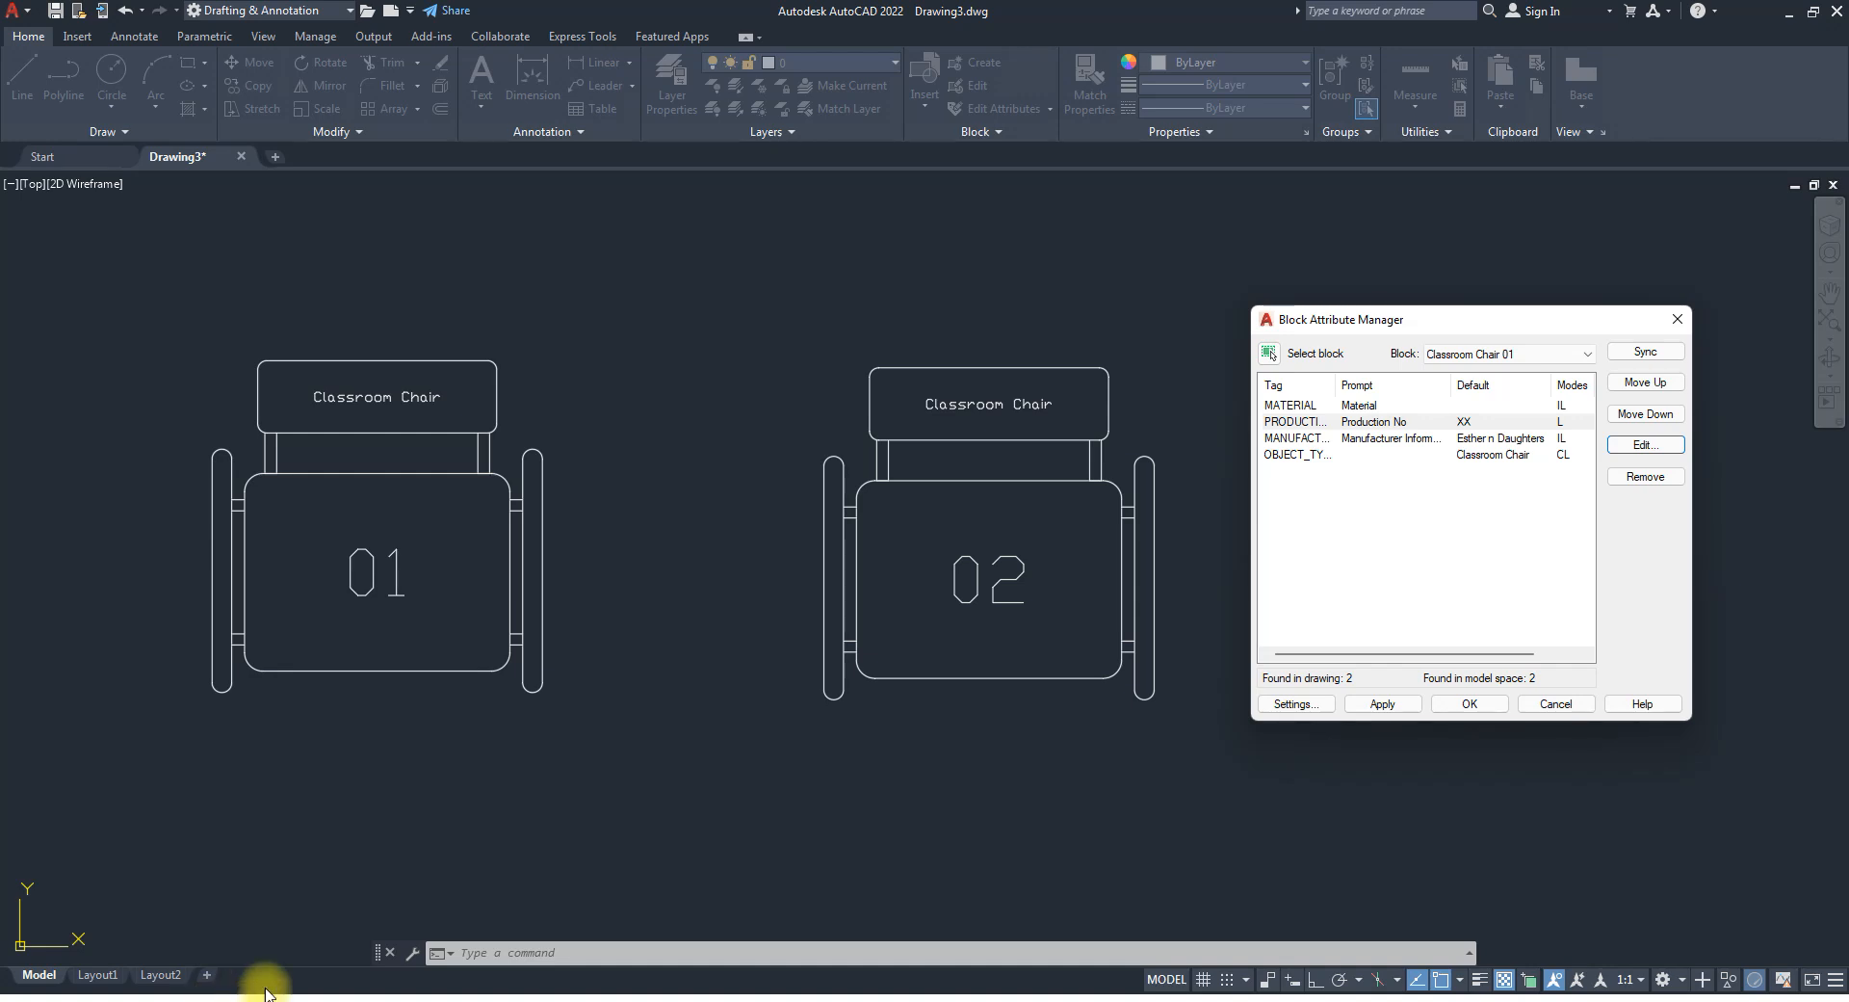
Test the Invisible mode on the PRODUCTION_NO attribute, switching it on and off again before accepting the dialog.
{"action": "left_click", "coordinate": [1643, 445]}
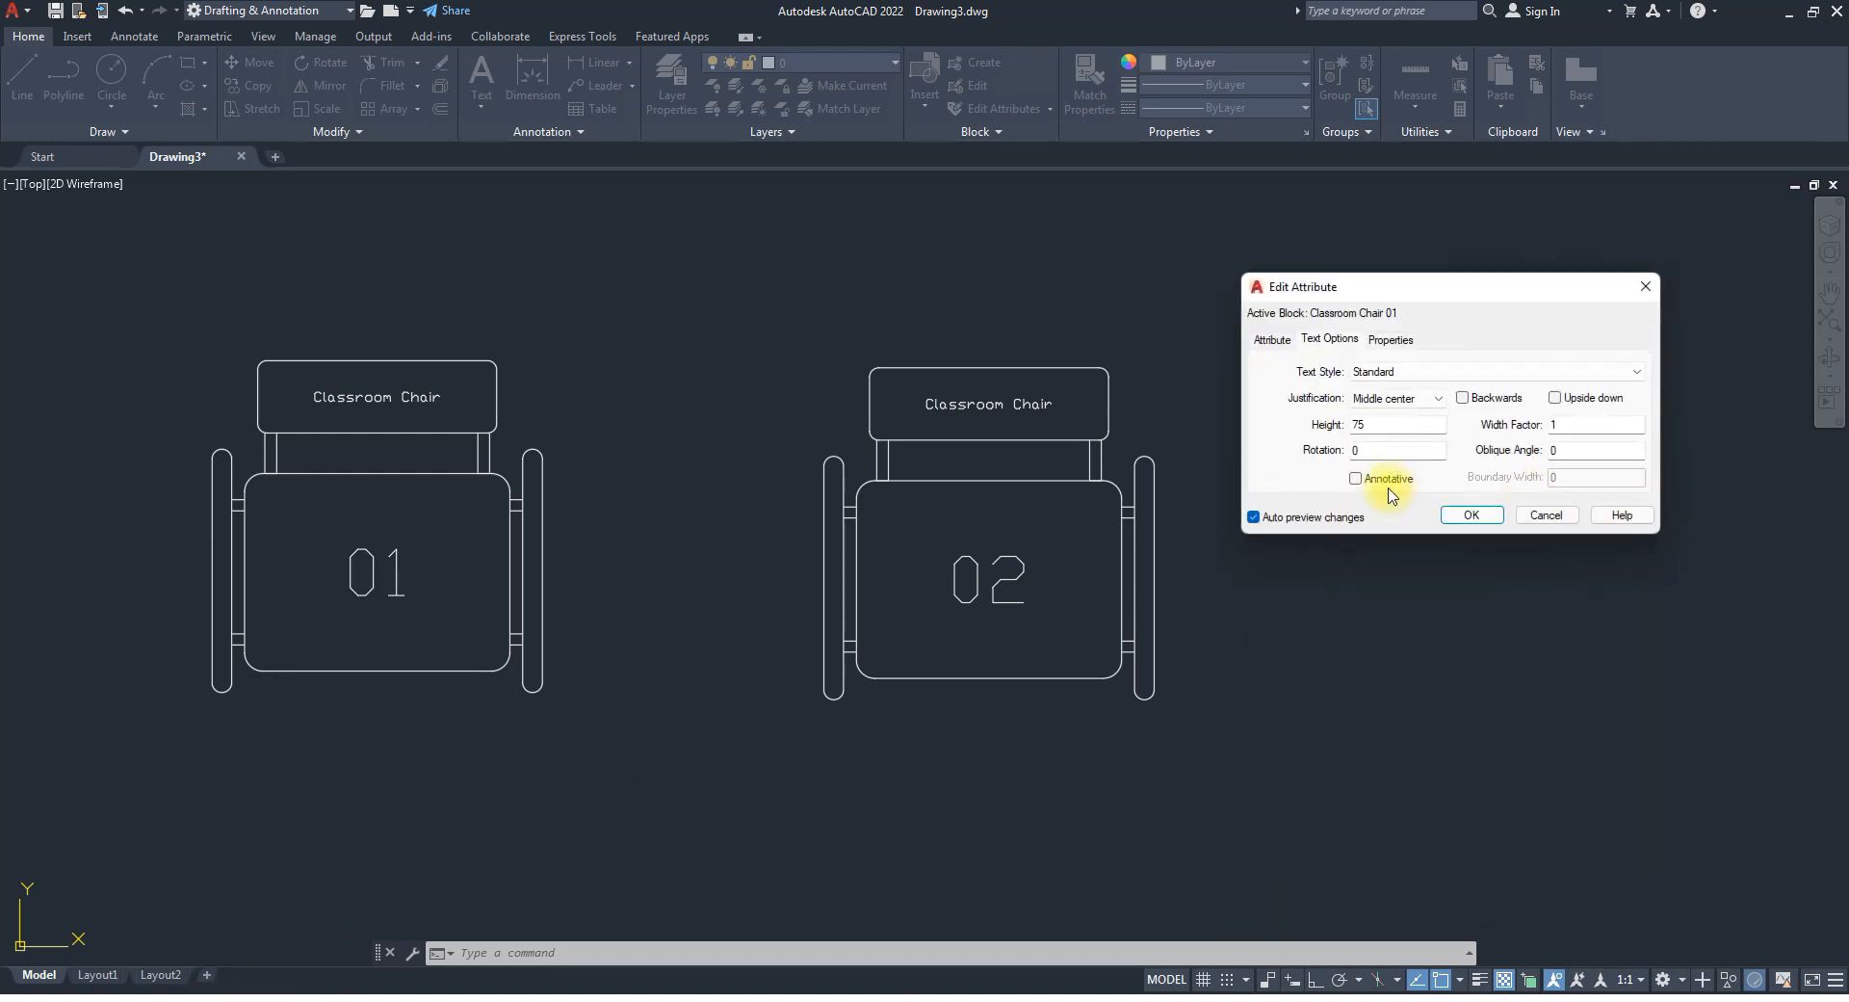
{"action": "left_click", "coordinate": [1269, 343]}
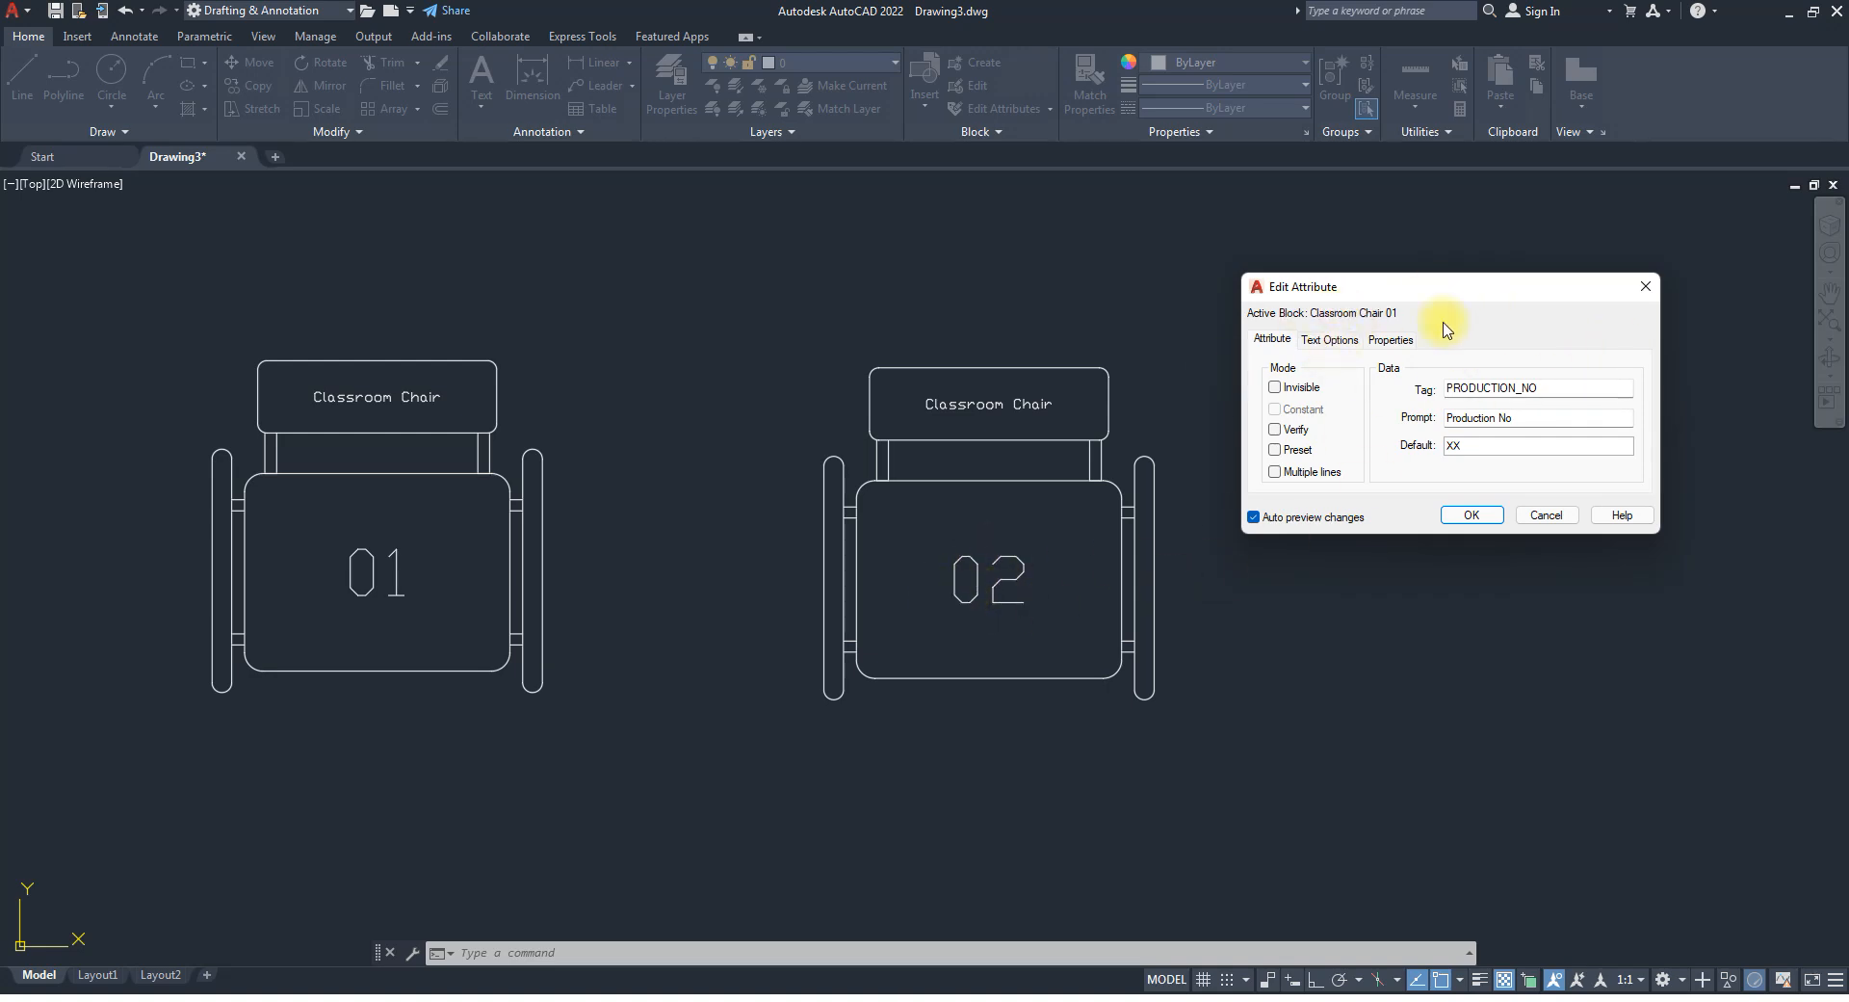
{"action": "left_click", "coordinate": [1275, 386]}
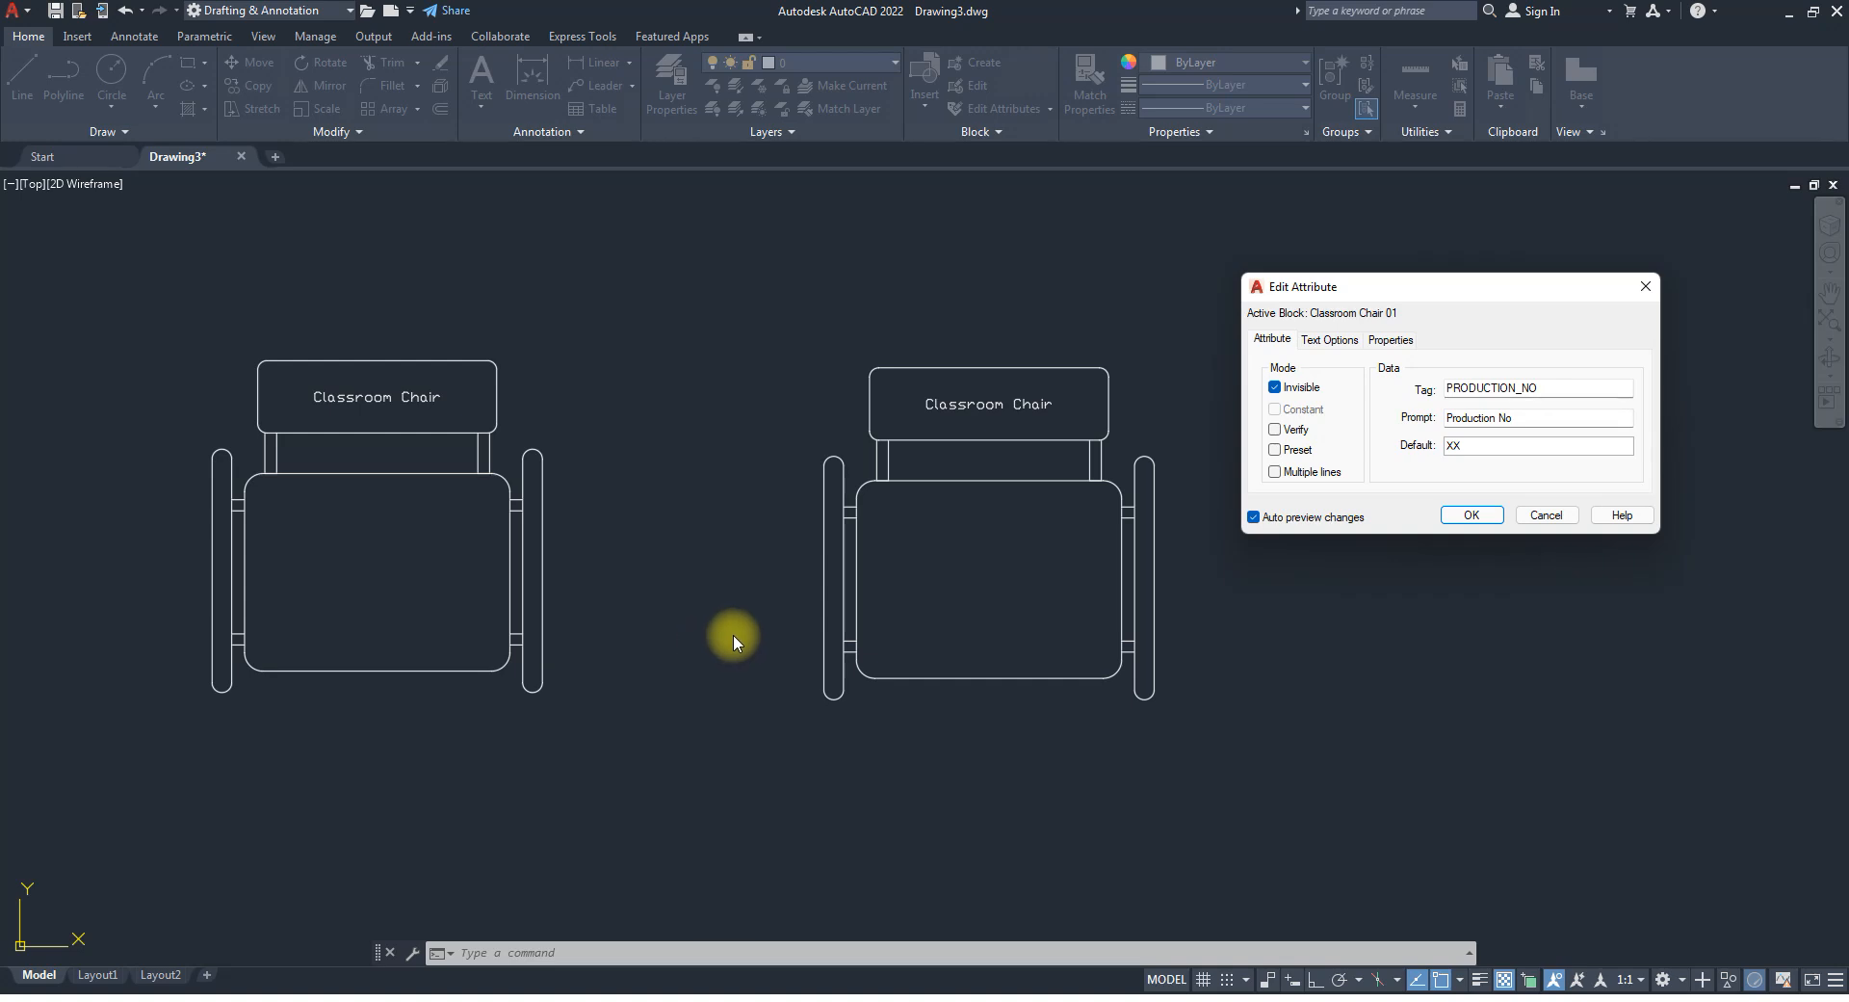
{"action": "left_click", "coordinate": [1275, 387]}
{"action": "left_click_drag", "start_coordinate": [1403, 288], "coordinate": [1391, 327]}
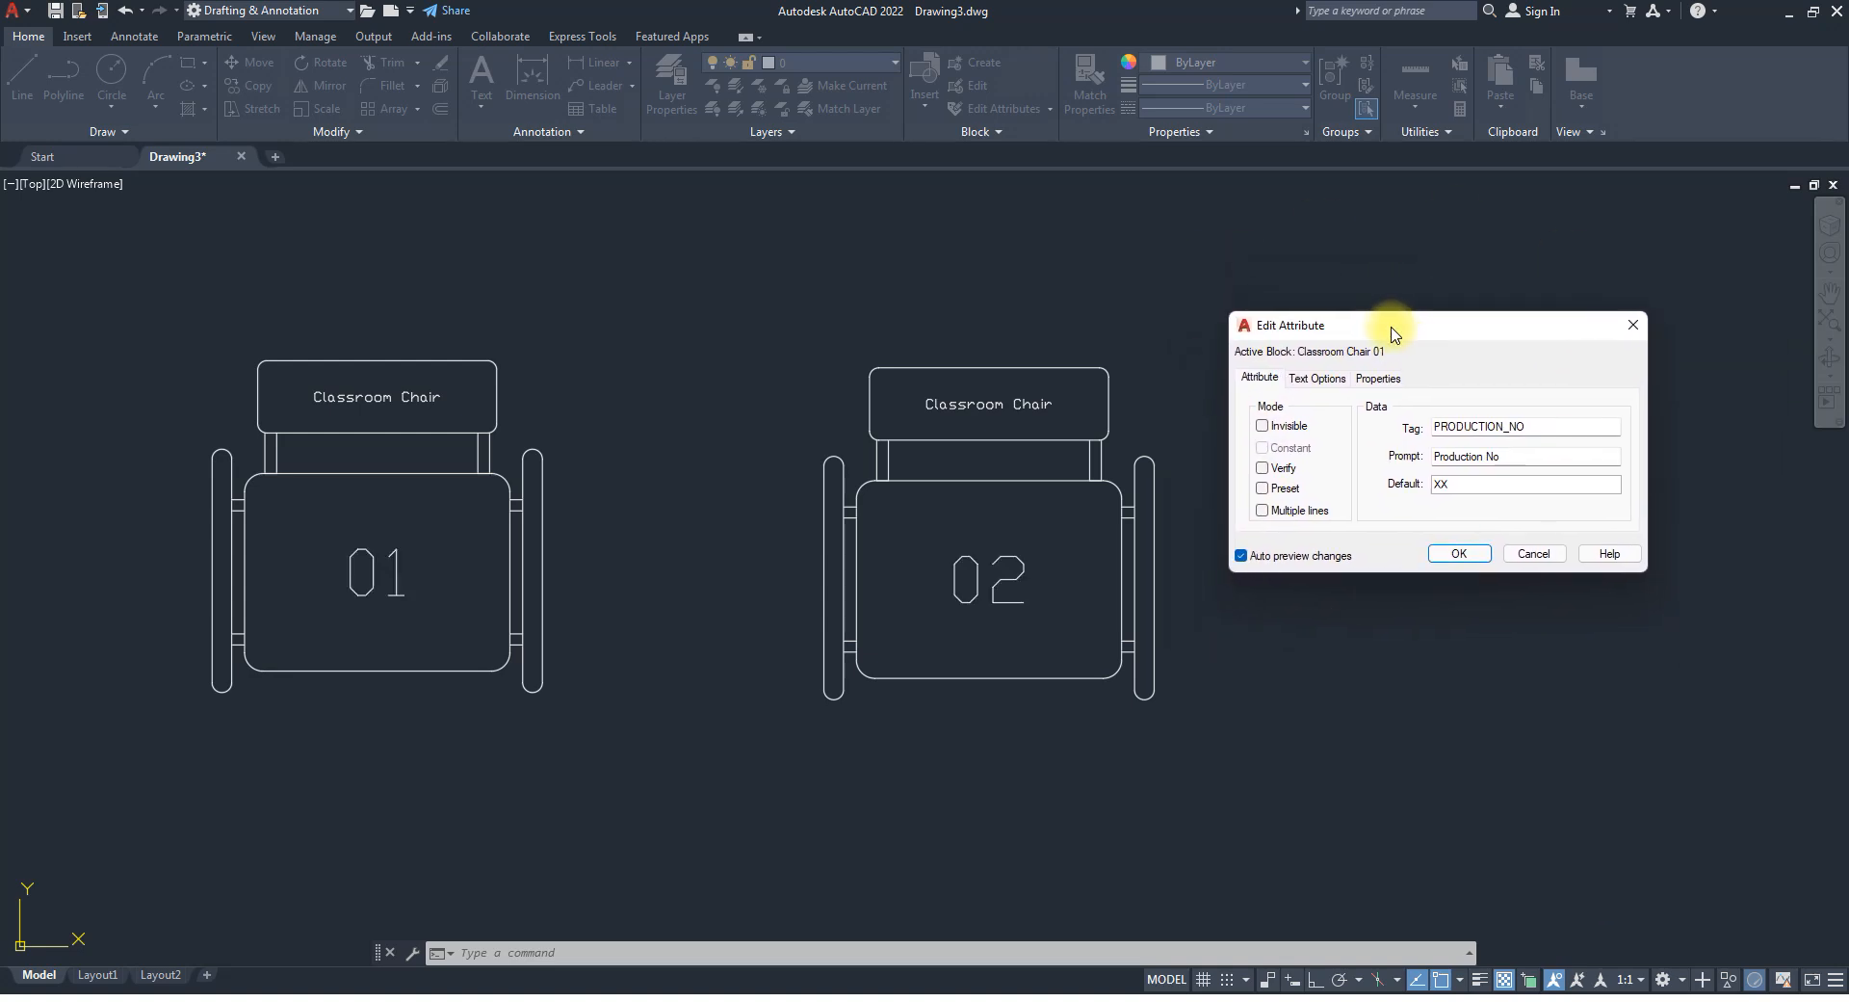
{"action": "left_click", "coordinate": [1459, 553]}
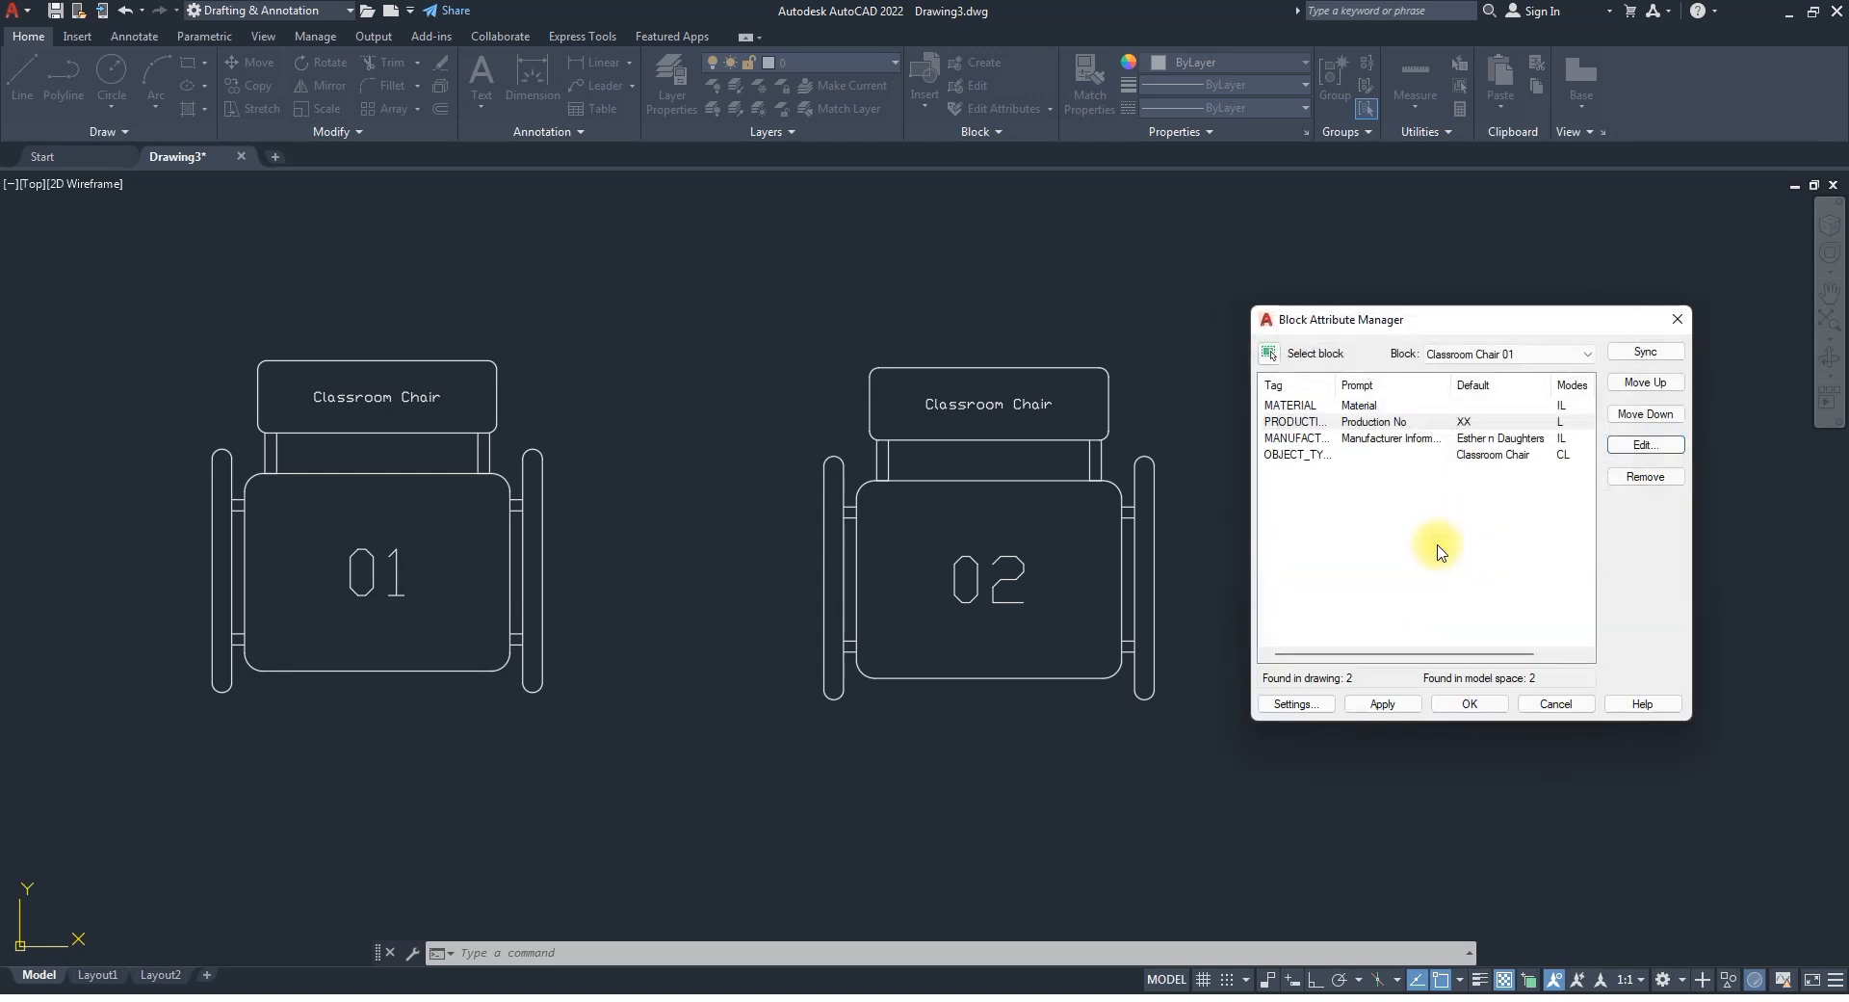
Look through the block's attributes and view the mode and data settings of the OBJECT_TYPE attribute.
{"action": "left_click", "coordinate": [1306, 411]}
{"action": "left_click", "coordinate": [1295, 421]}
{"action": "left_click", "coordinate": [1291, 438]}
{"action": "left_click", "coordinate": [1281, 455]}
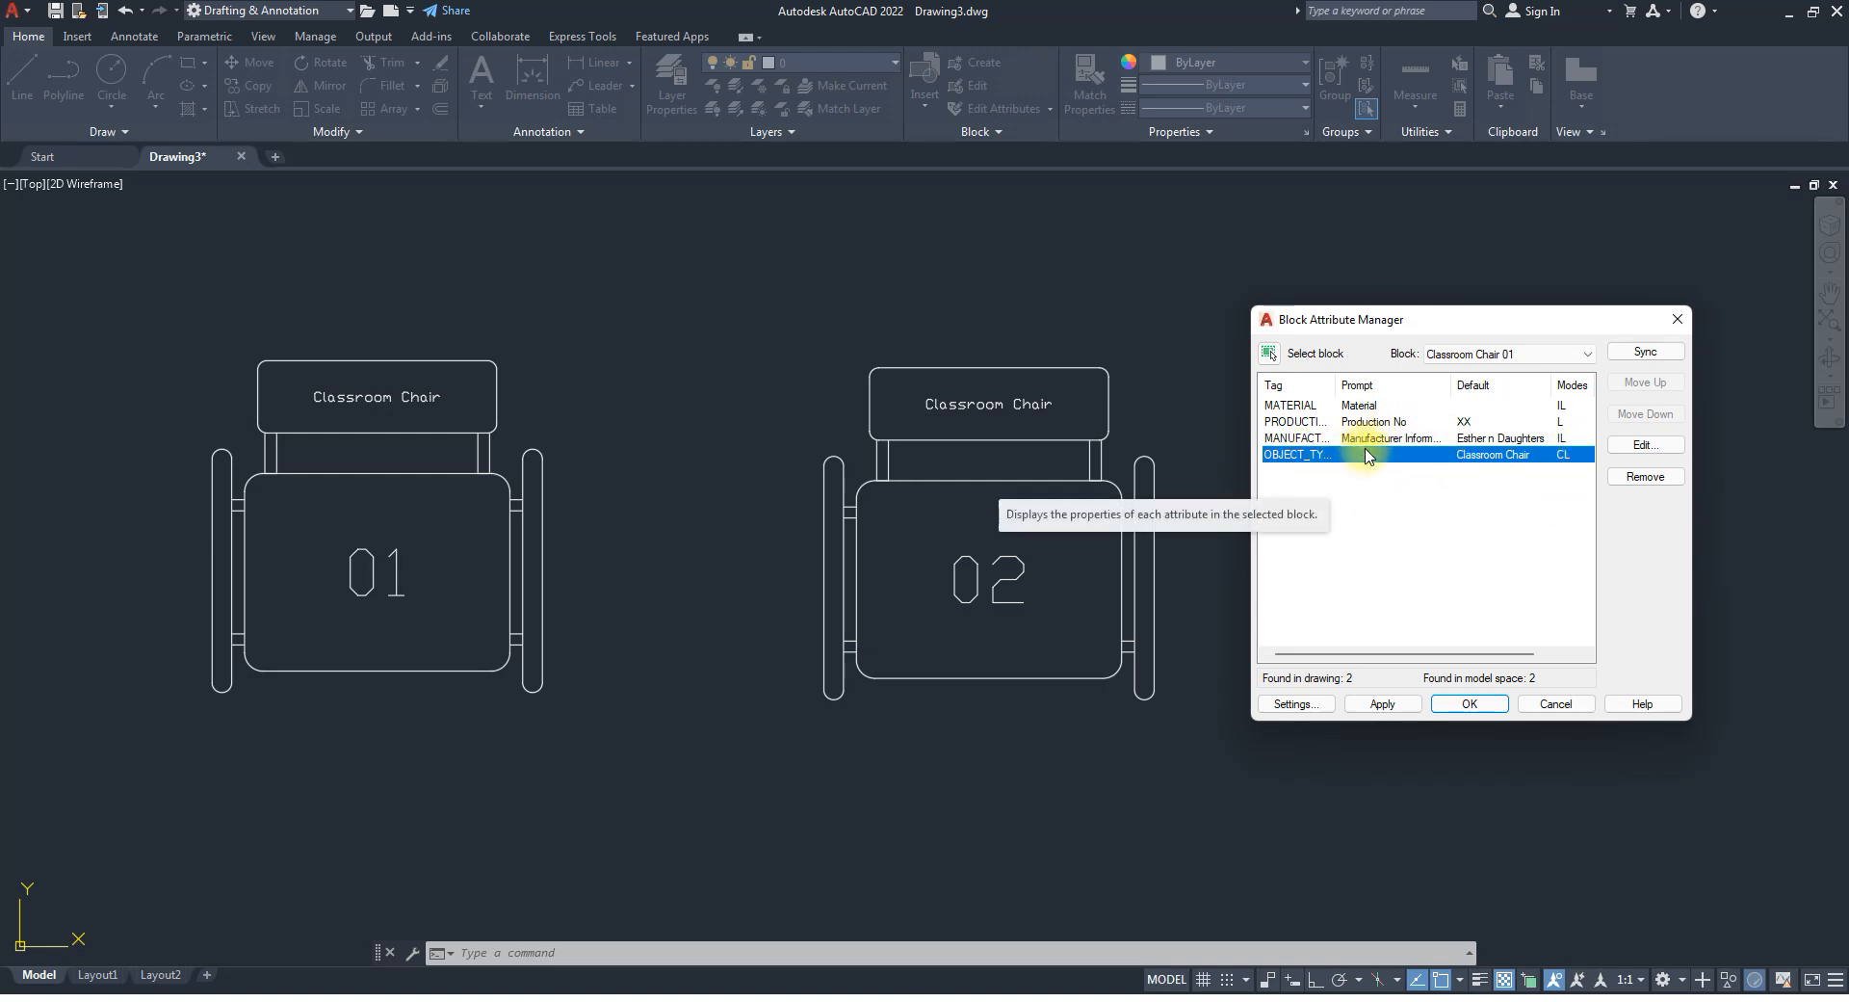
{"action": "left_click", "coordinate": [1645, 444]}
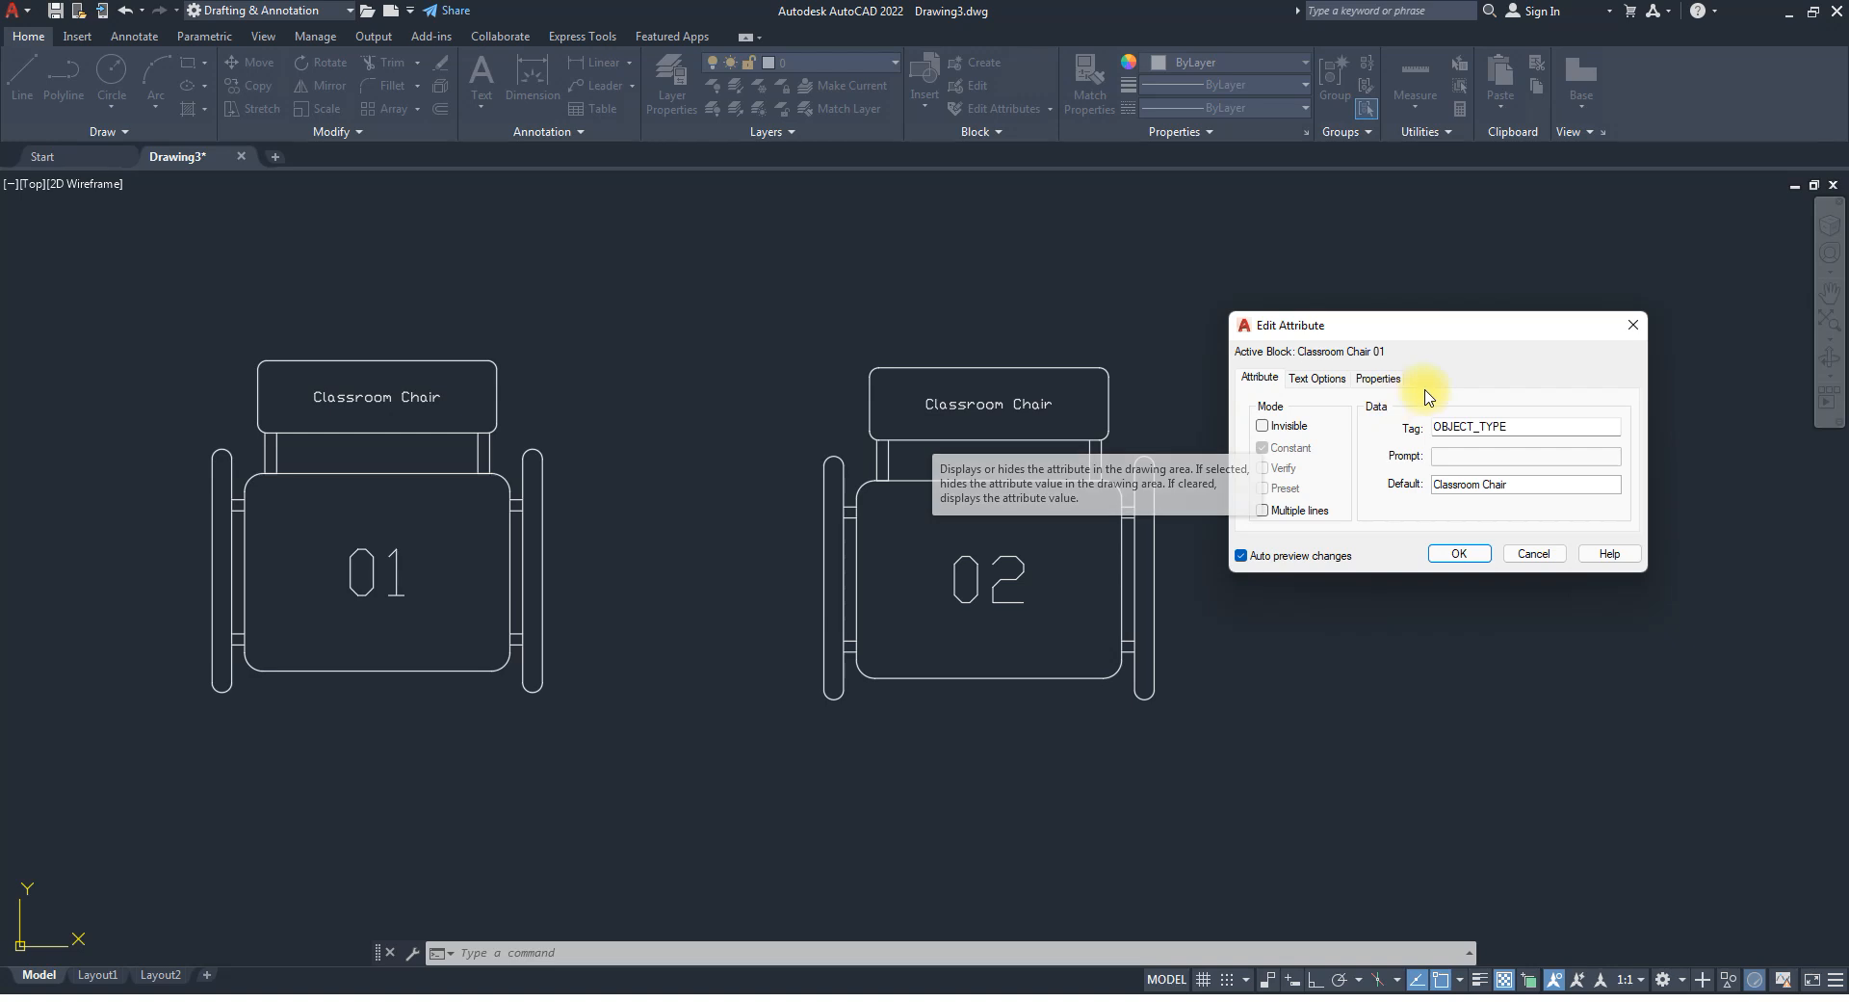
{"action": "left_click", "coordinate": [1466, 552]}
Preview the MANUFACTURER_INFO attribute on the chairs by turning its Invisible mode off and back on.
{"action": "left_click", "coordinate": [1292, 441]}
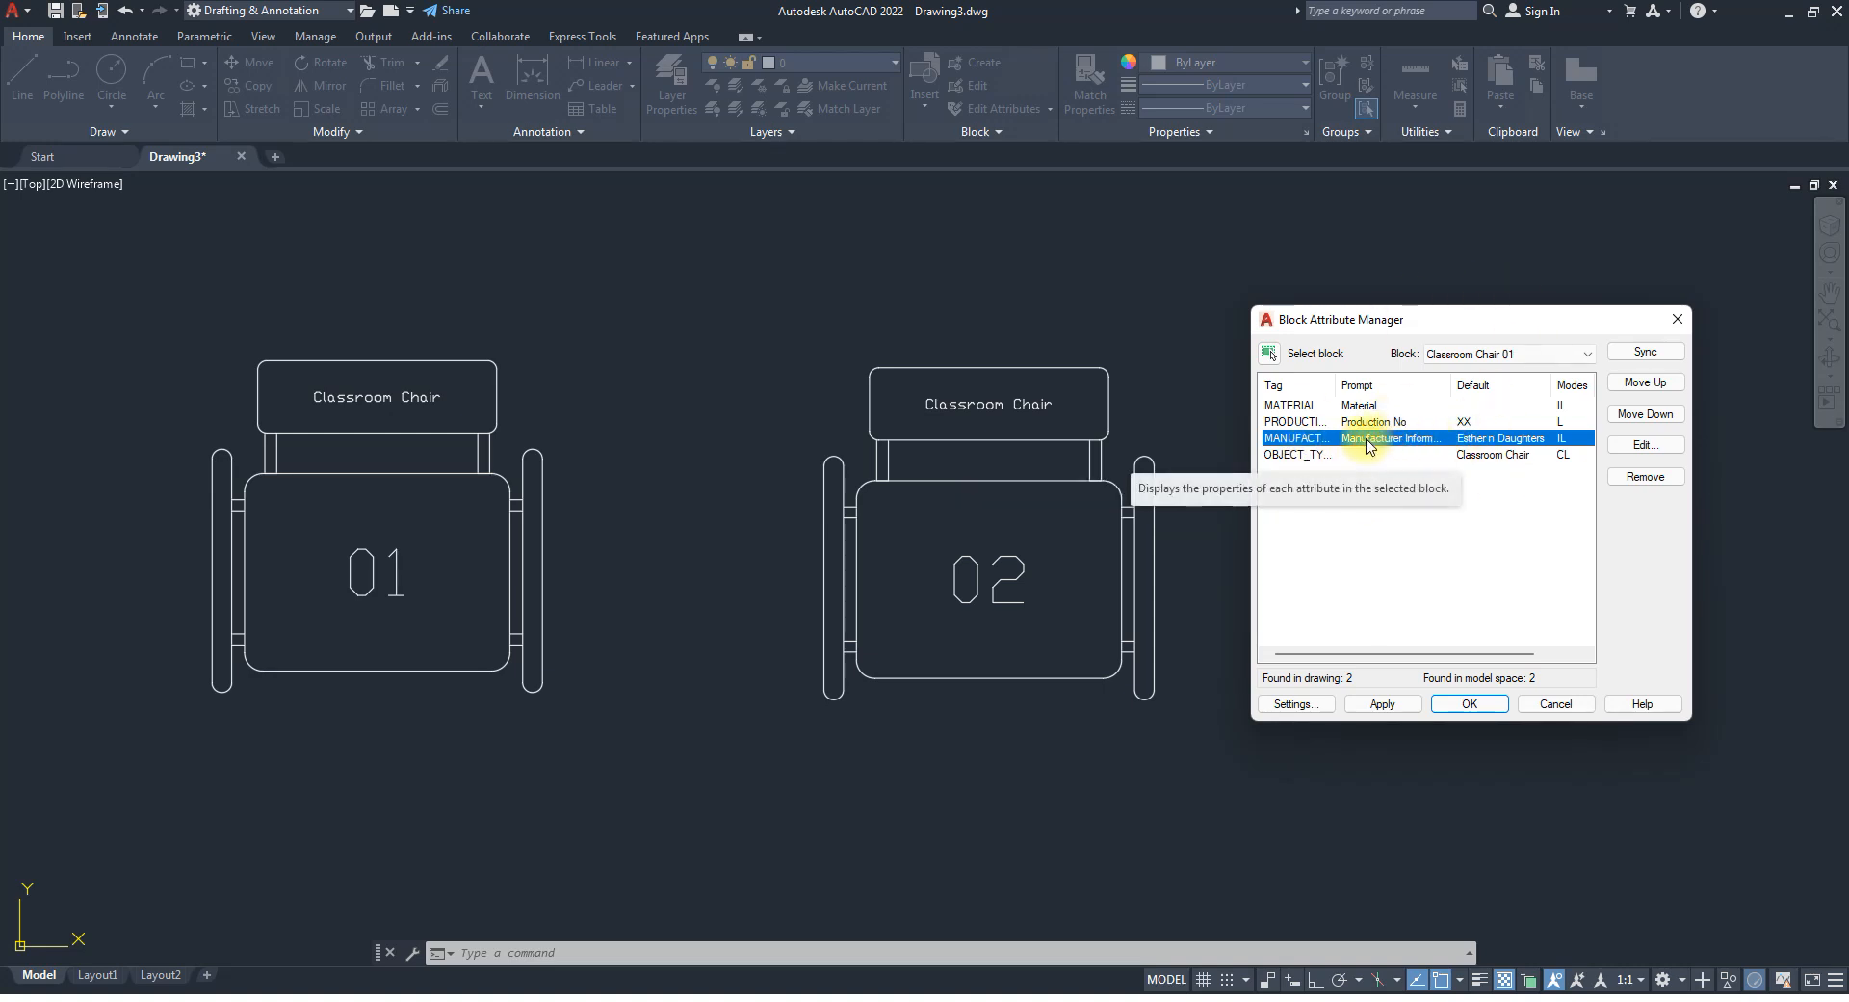
{"action": "left_click", "coordinate": [1645, 445]}
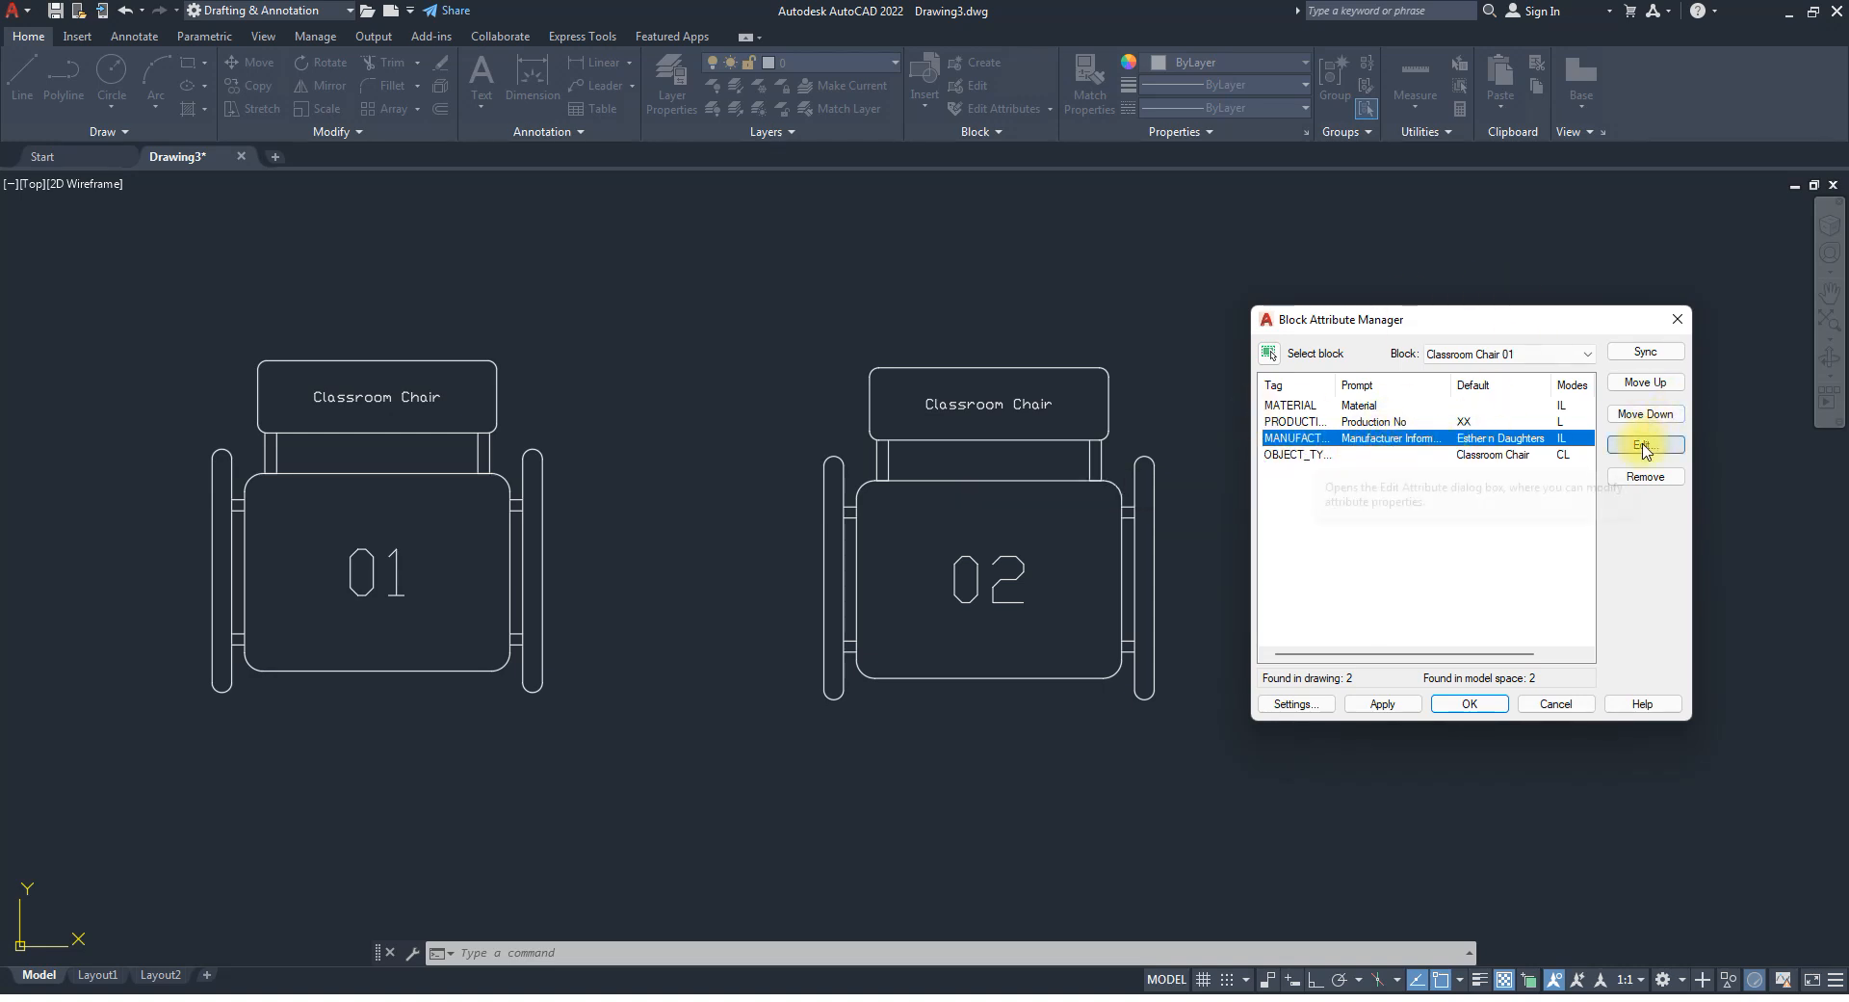
{"action": "left_click", "coordinate": [1261, 426]}
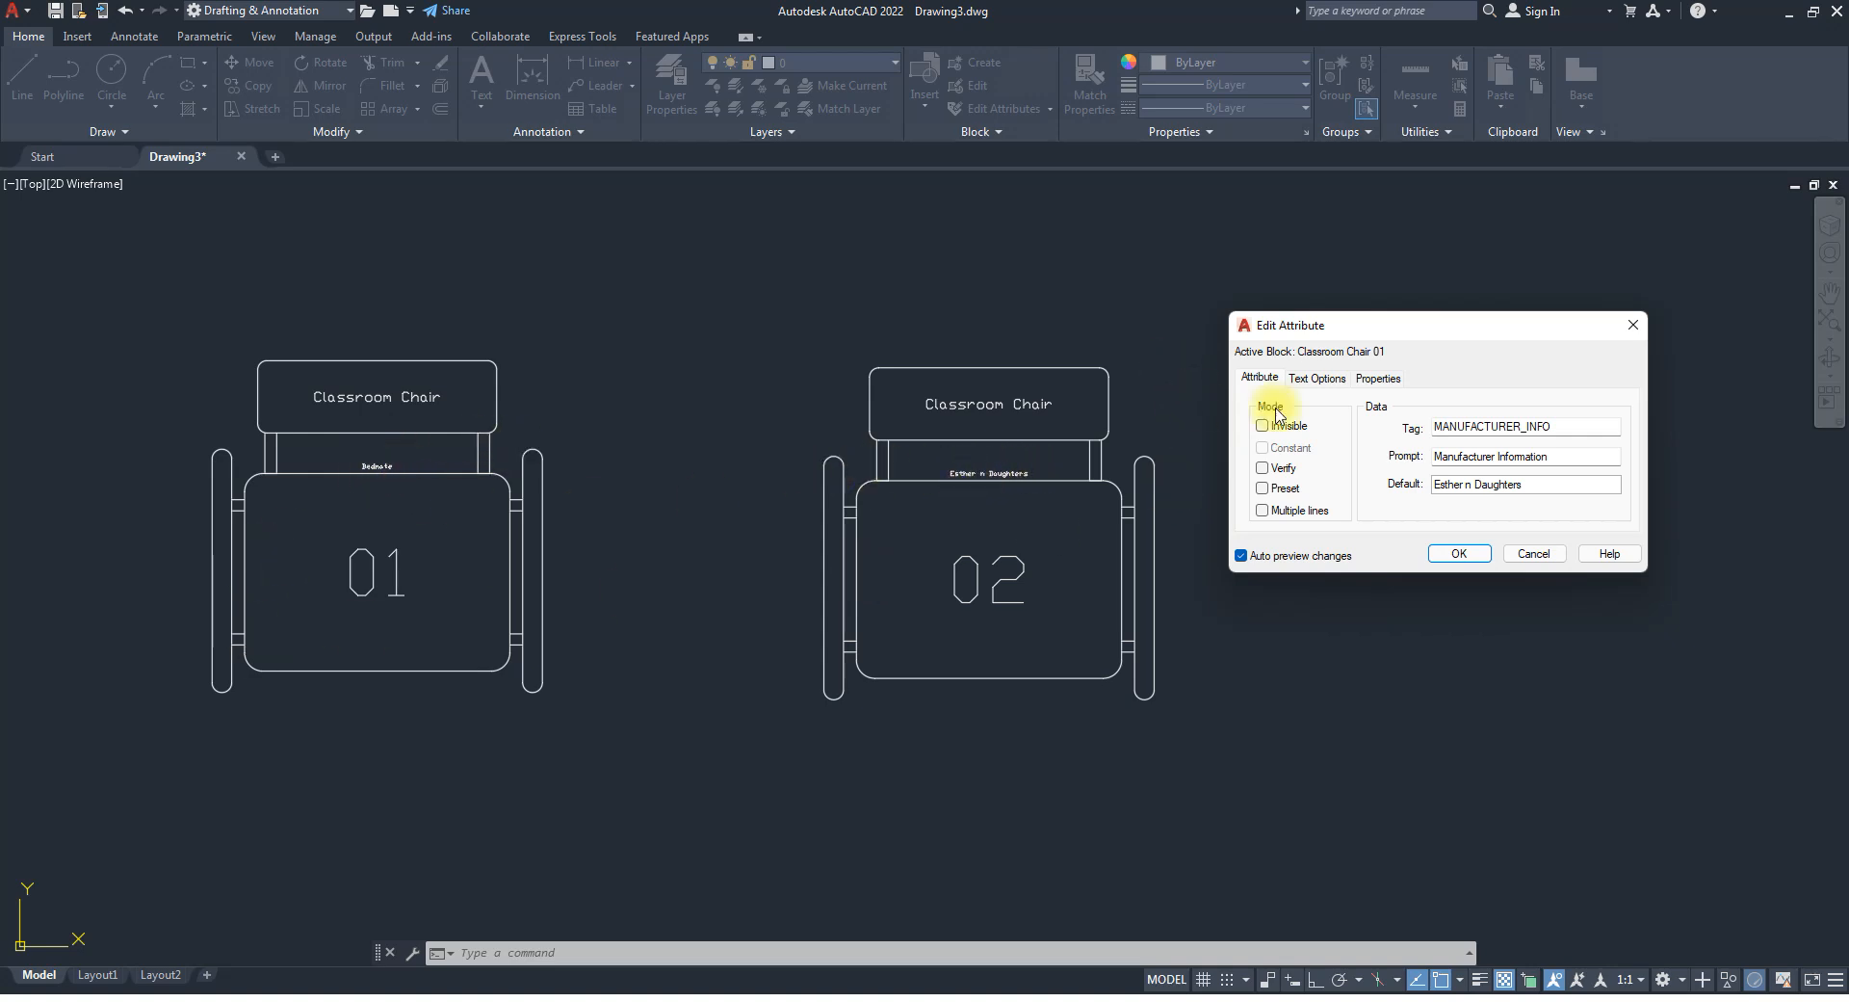
{"action": "left_click", "coordinate": [1263, 427]}
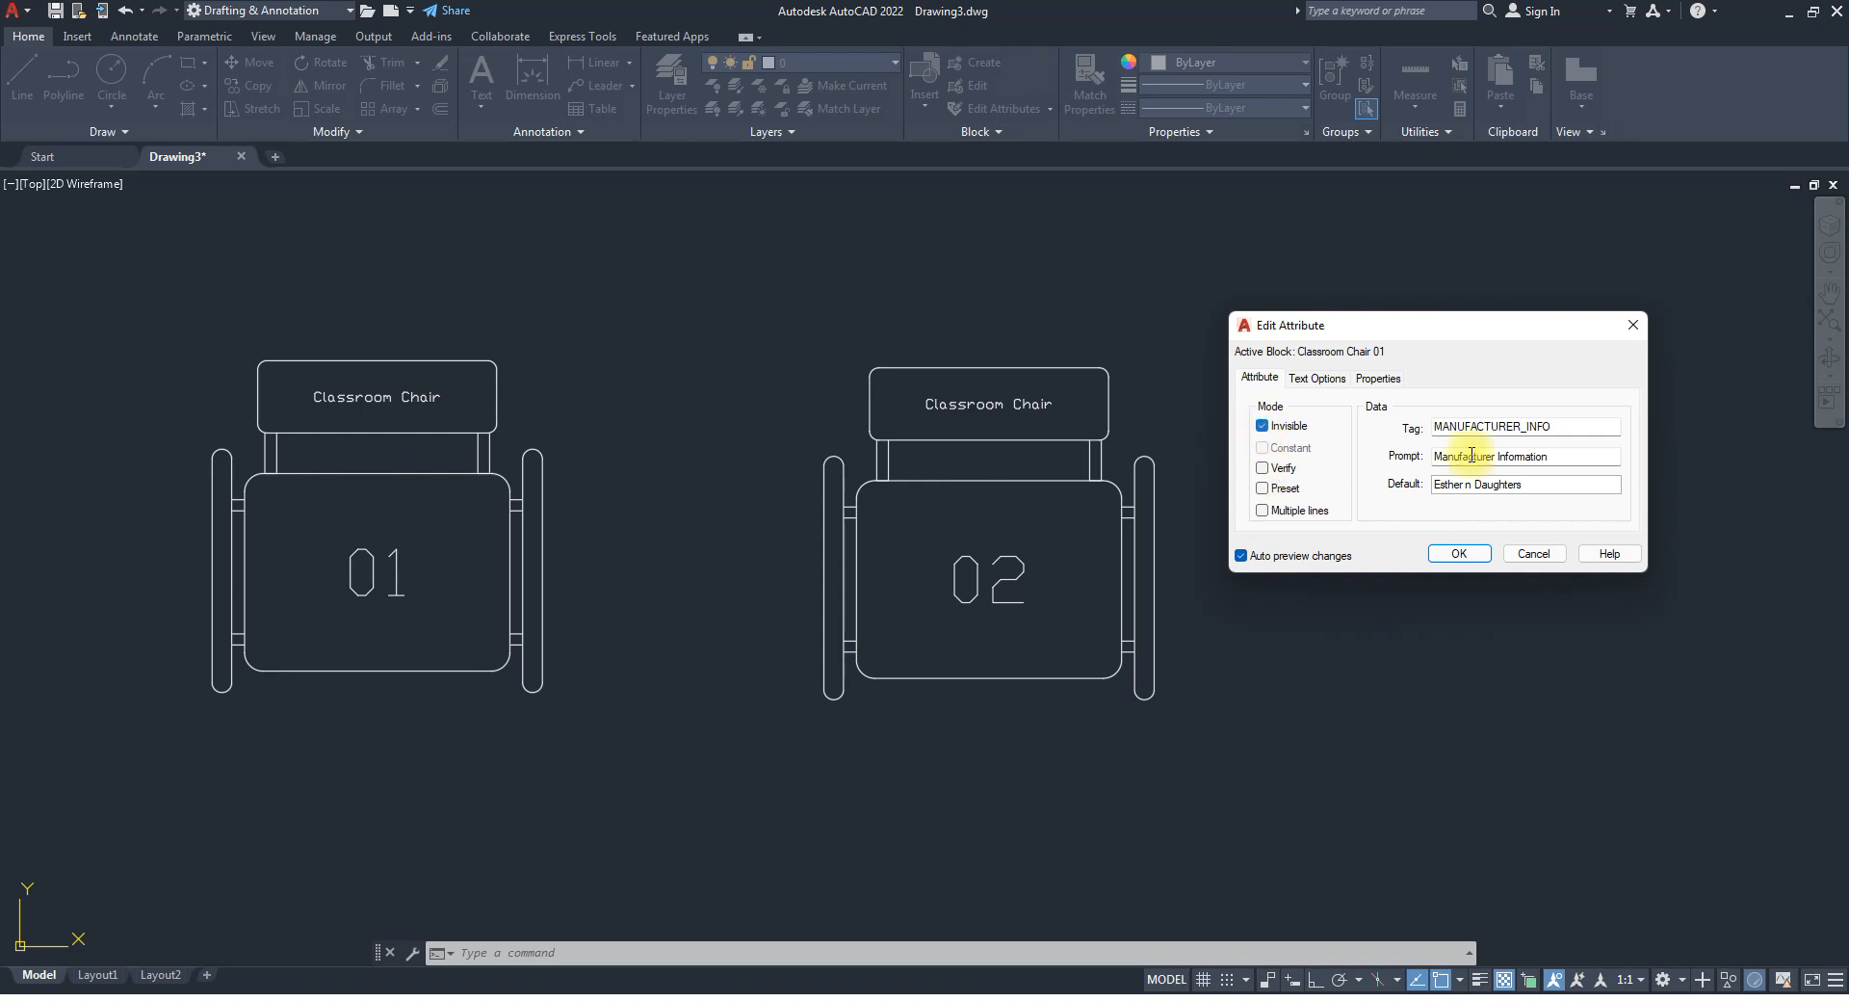
{"action": "left_click", "coordinate": [1462, 554]}
{"action": "left_click", "coordinate": [1344, 422]}
{"action": "left_click", "coordinate": [1334, 405]}
{"action": "left_click", "coordinate": [1322, 438]}
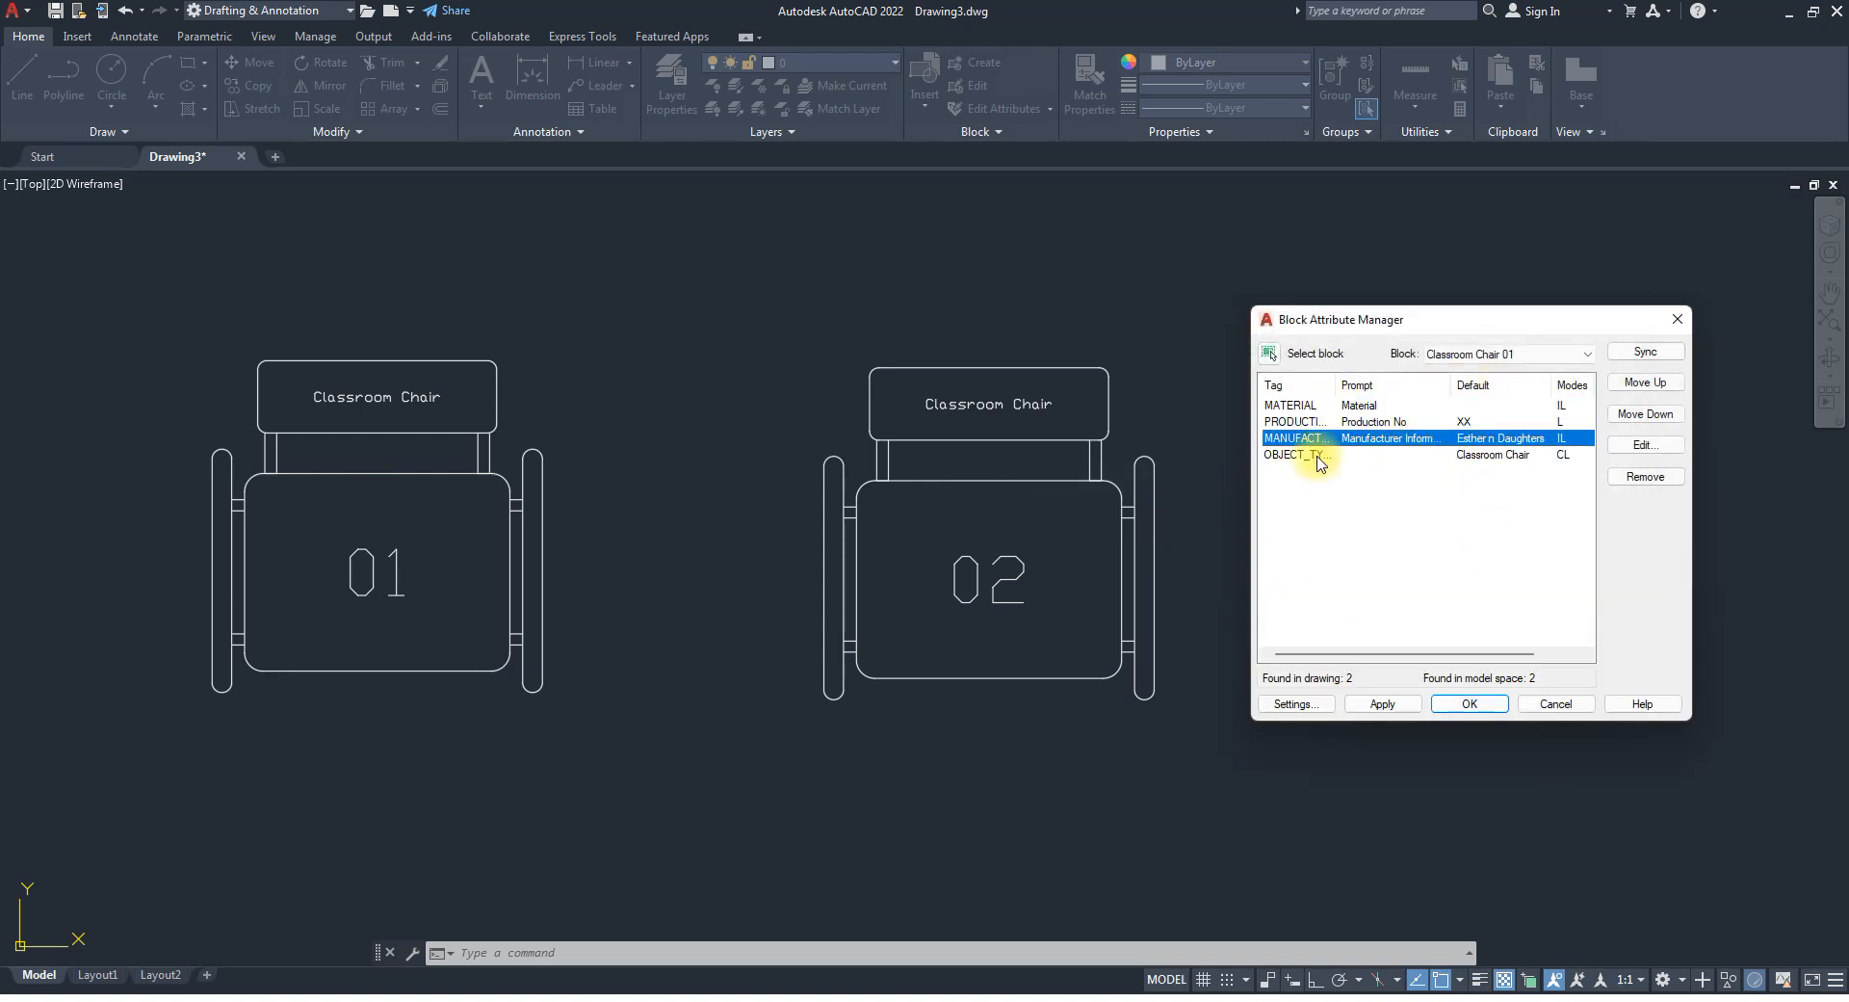
{"action": "left_click", "coordinate": [1499, 355]}
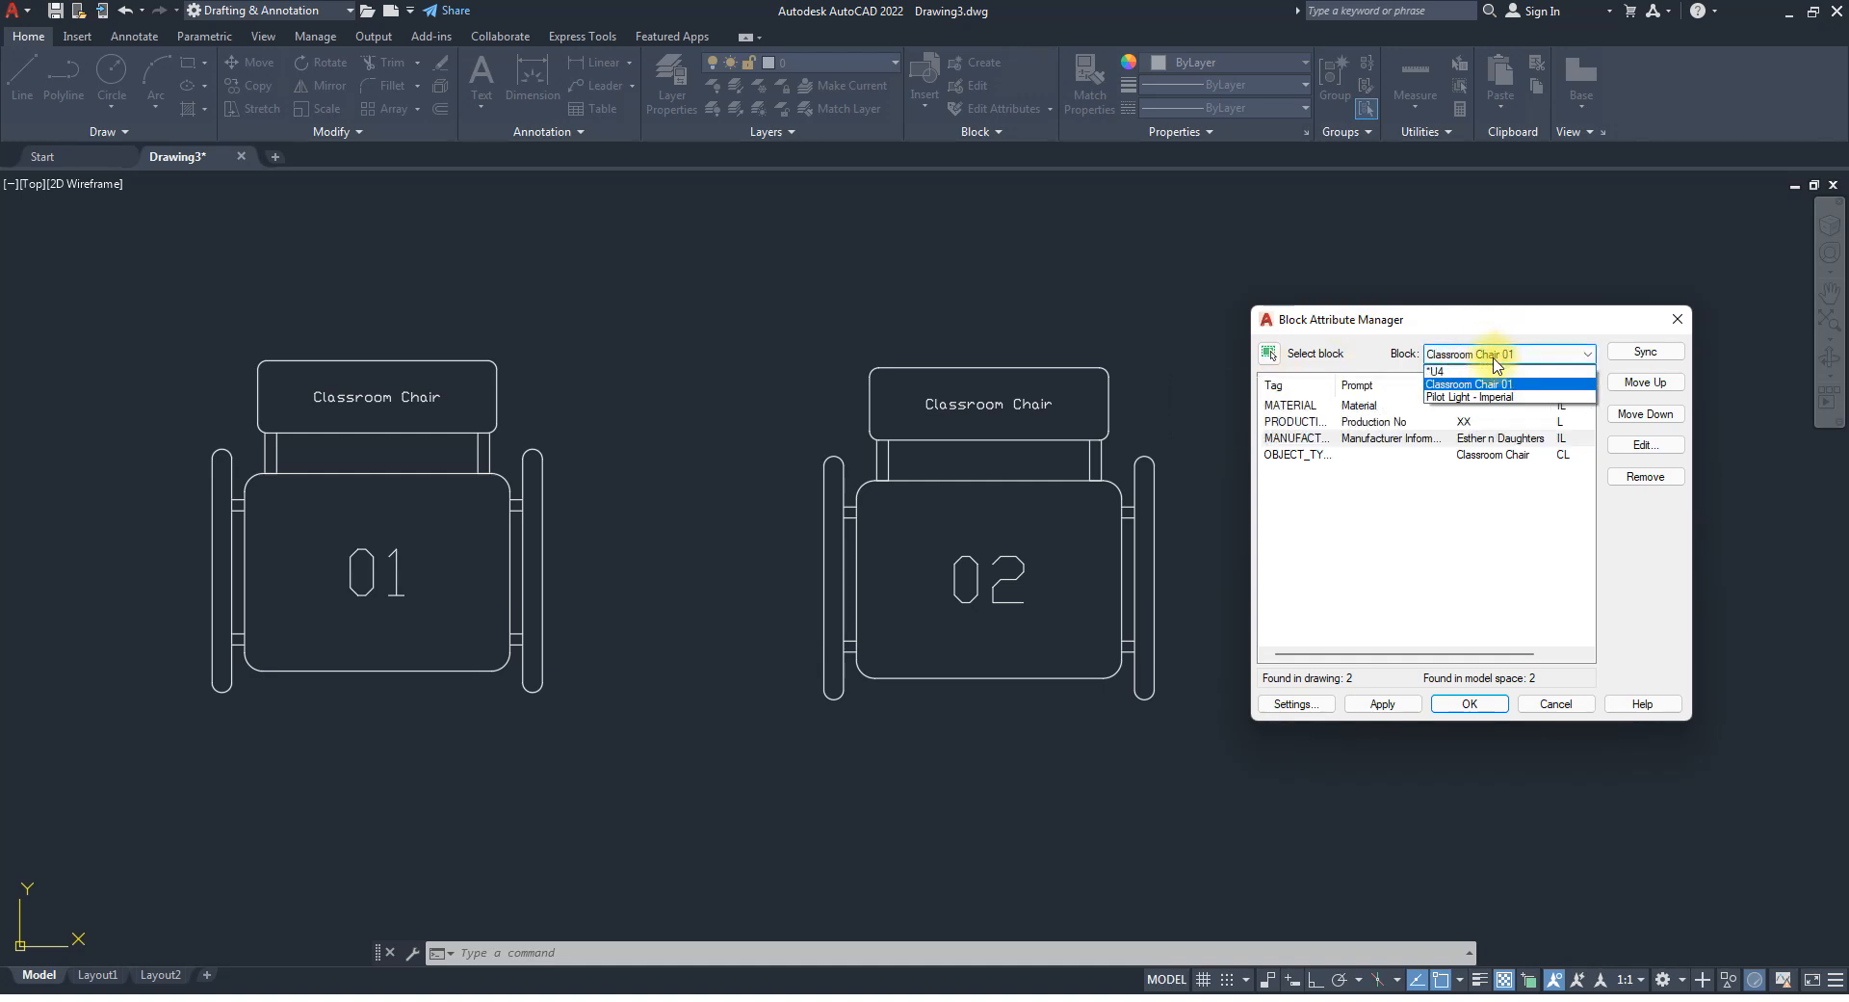
{"action": "left_click", "coordinate": [1444, 370]}
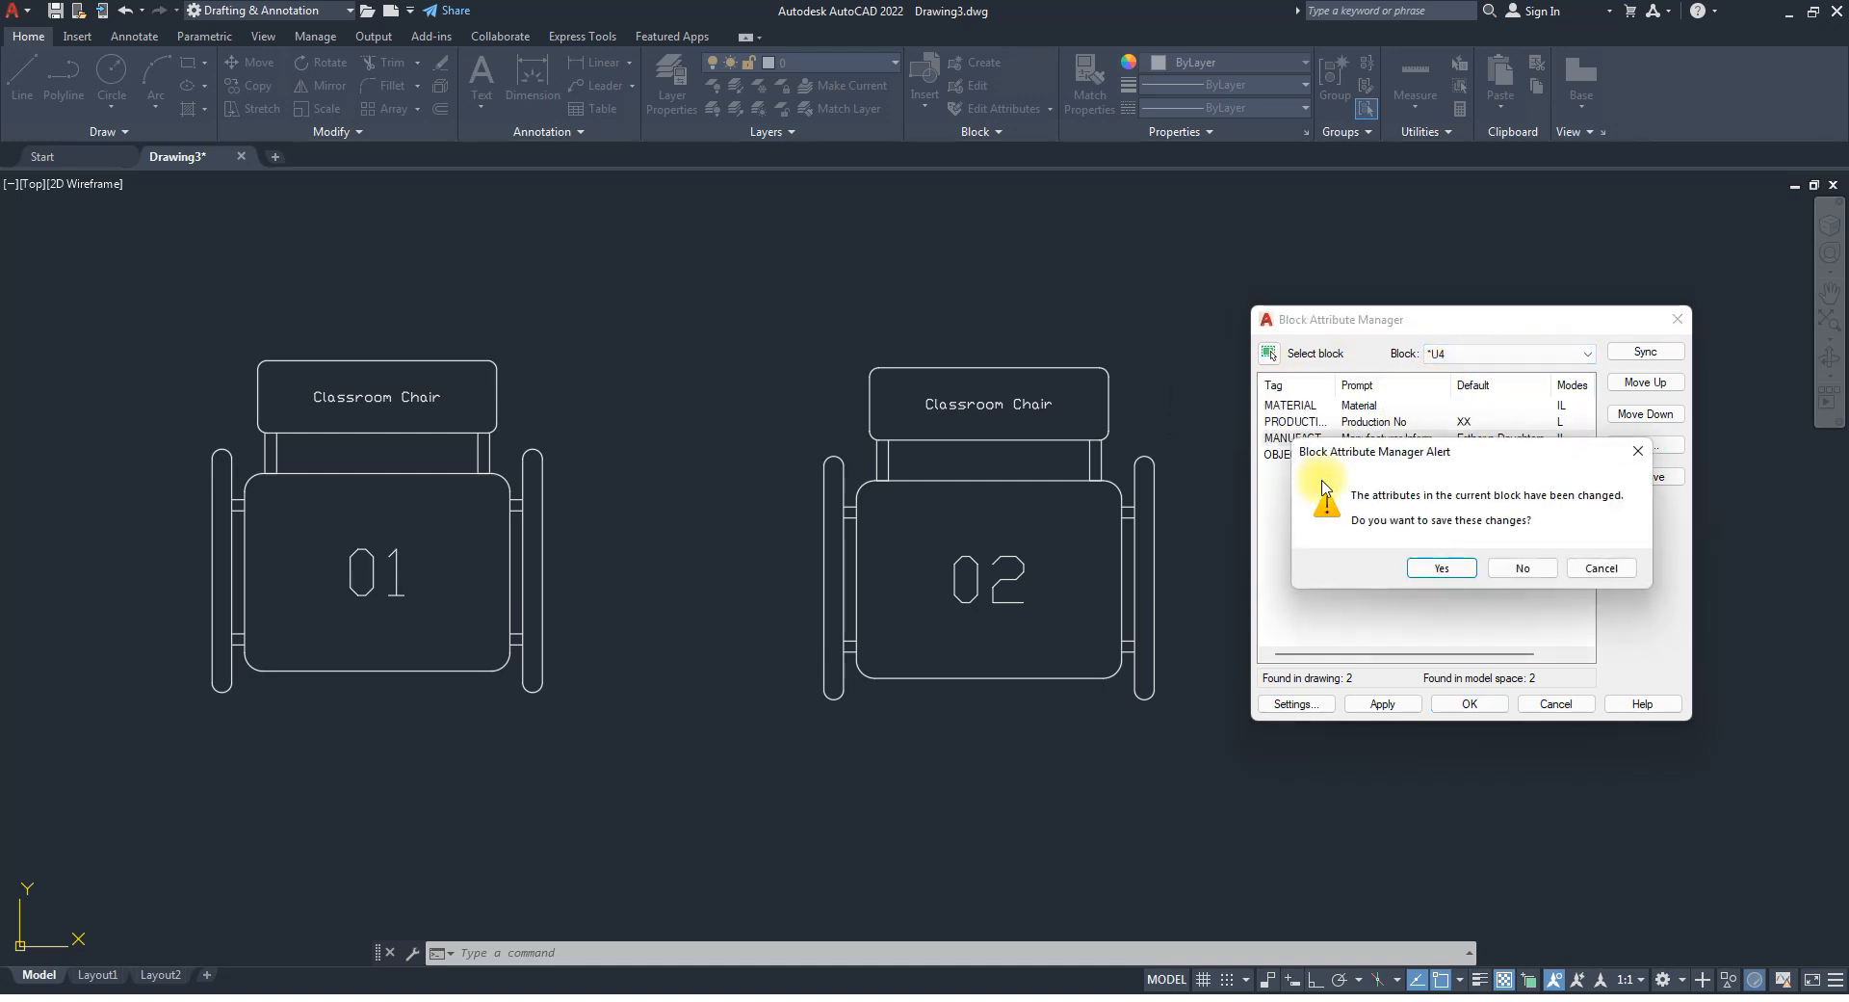
{"action": "left_click", "coordinate": [1637, 451]}
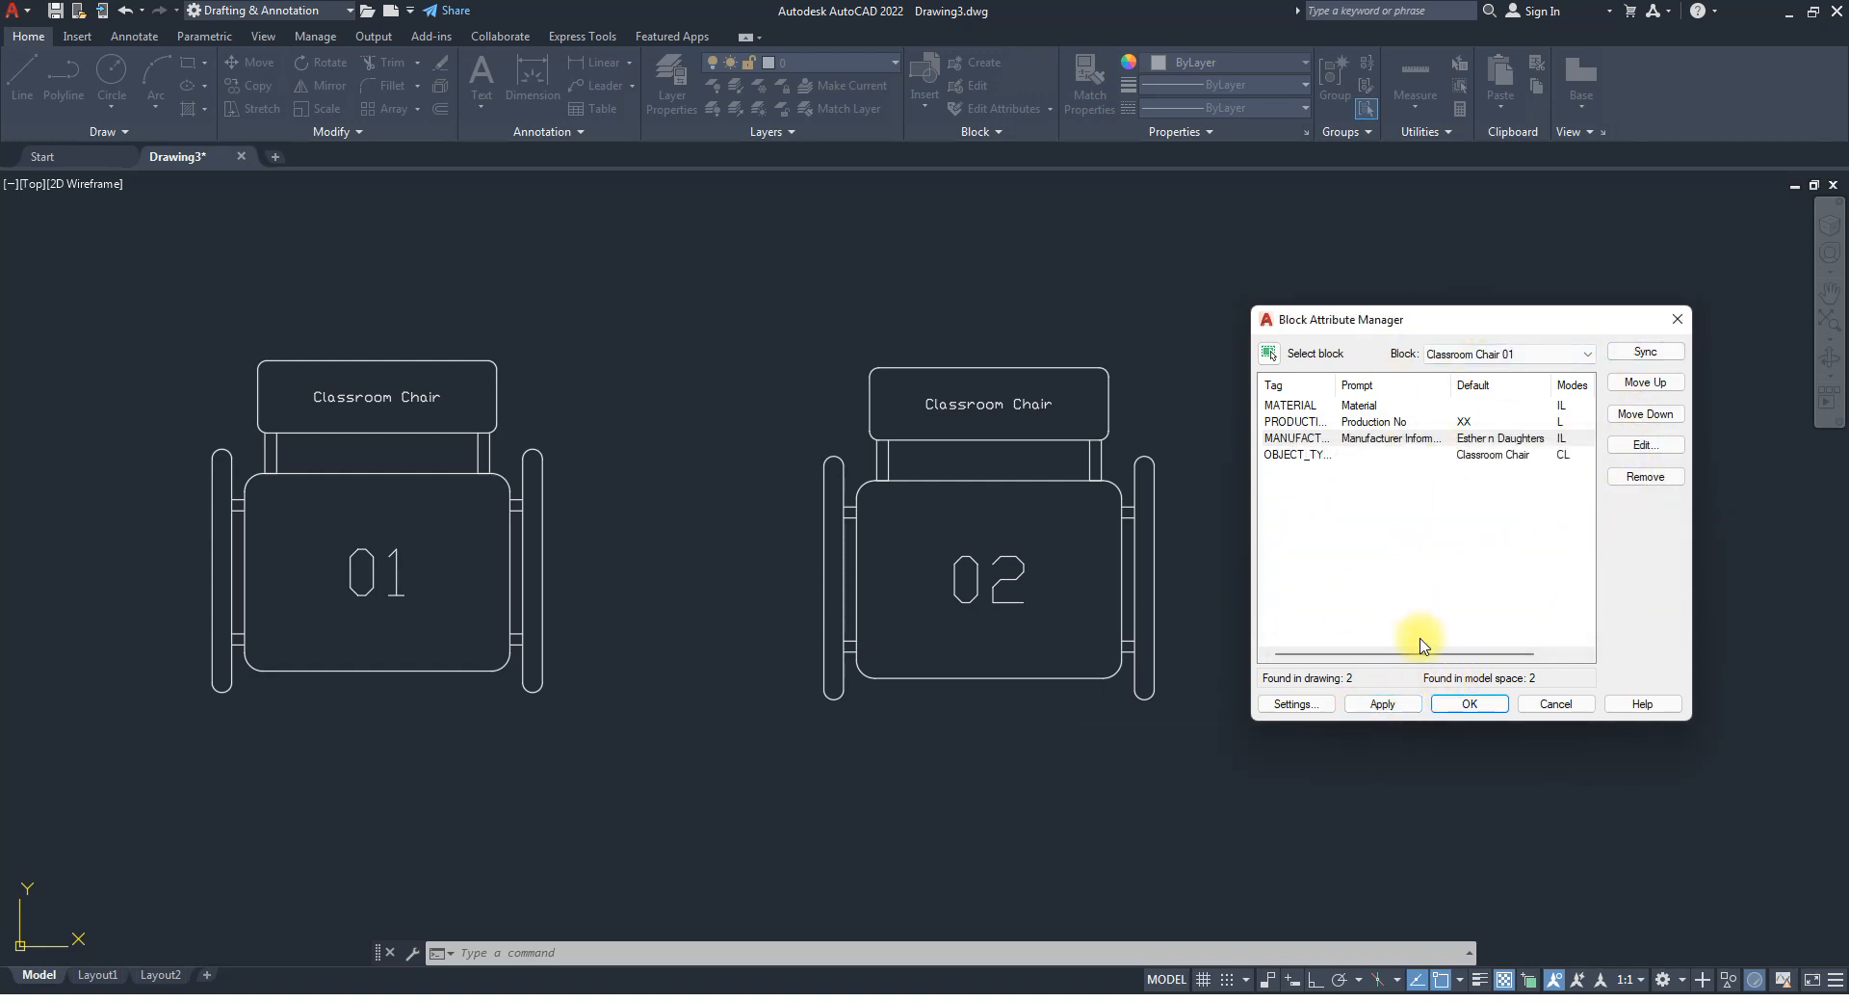
Apply the attribute changes to the Classroom Chair 01 block and close the Block Attribute Manager.
{"action": "left_click", "coordinate": [1383, 703]}
{"action": "left_click", "coordinate": [1468, 704]}
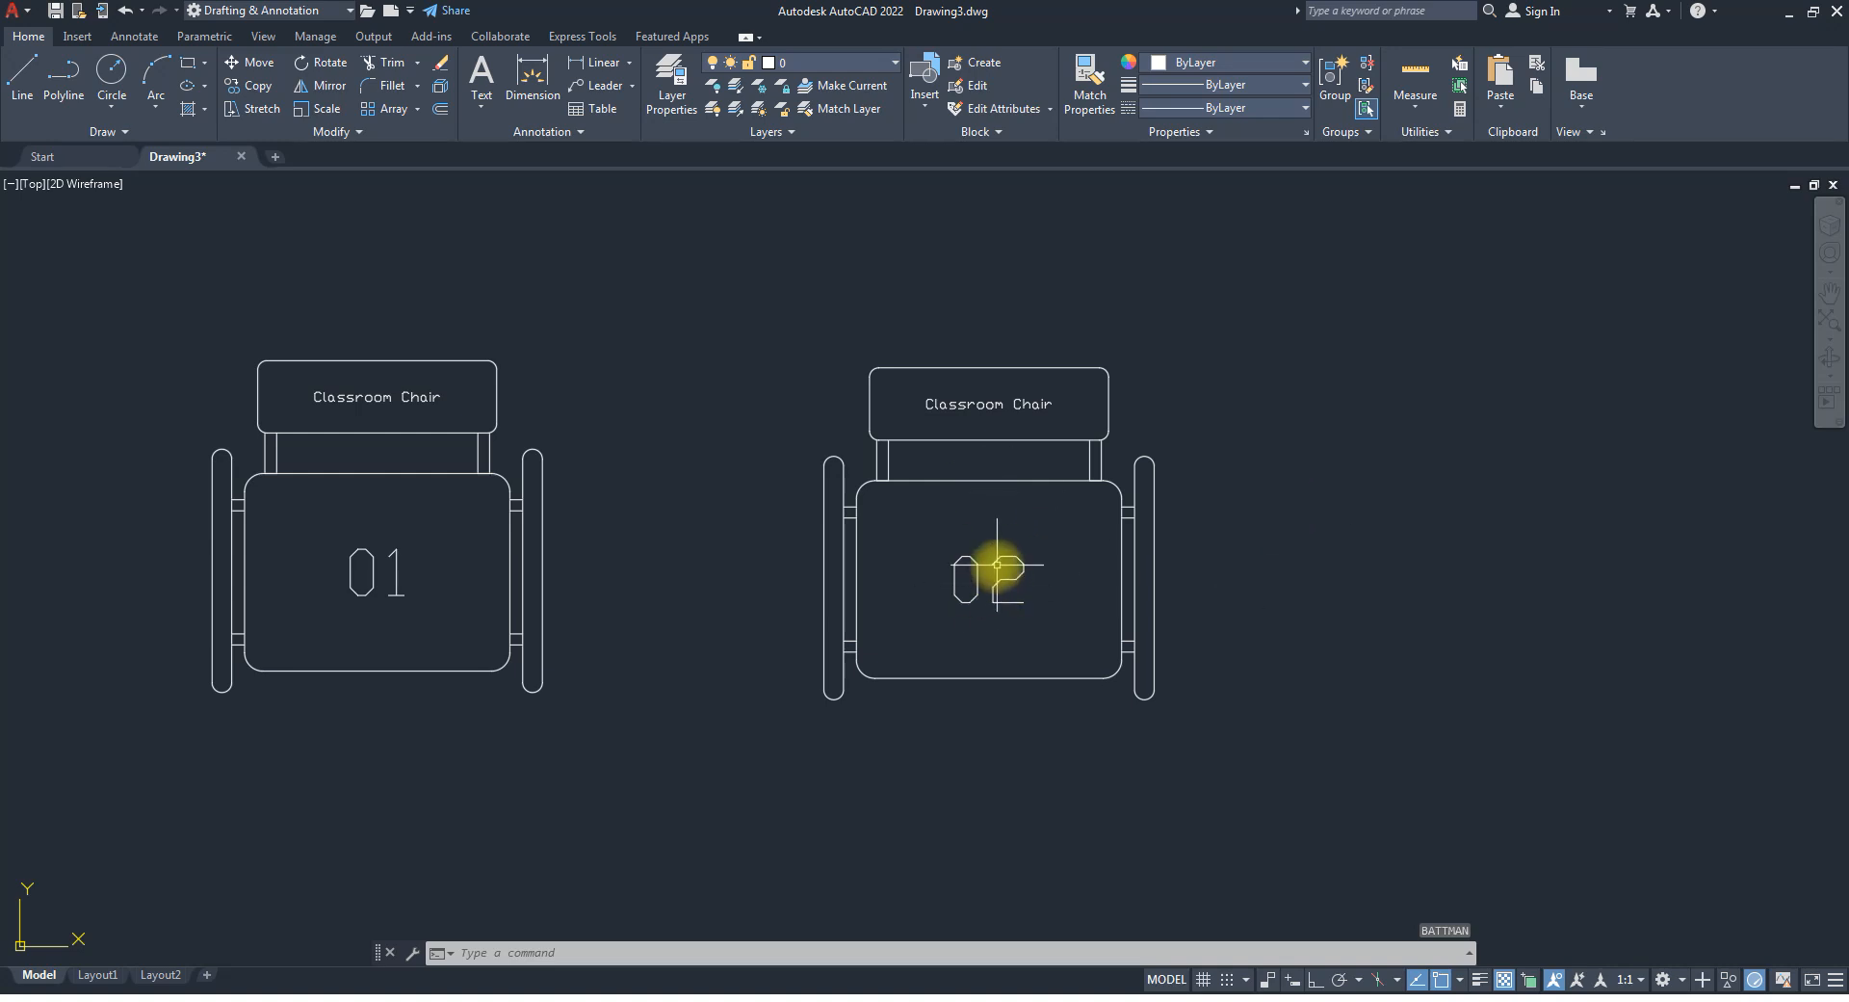
{"action": "scroll", "coordinate": [887, 528], "scroll_direction": "down", "scroll_amount": 8}
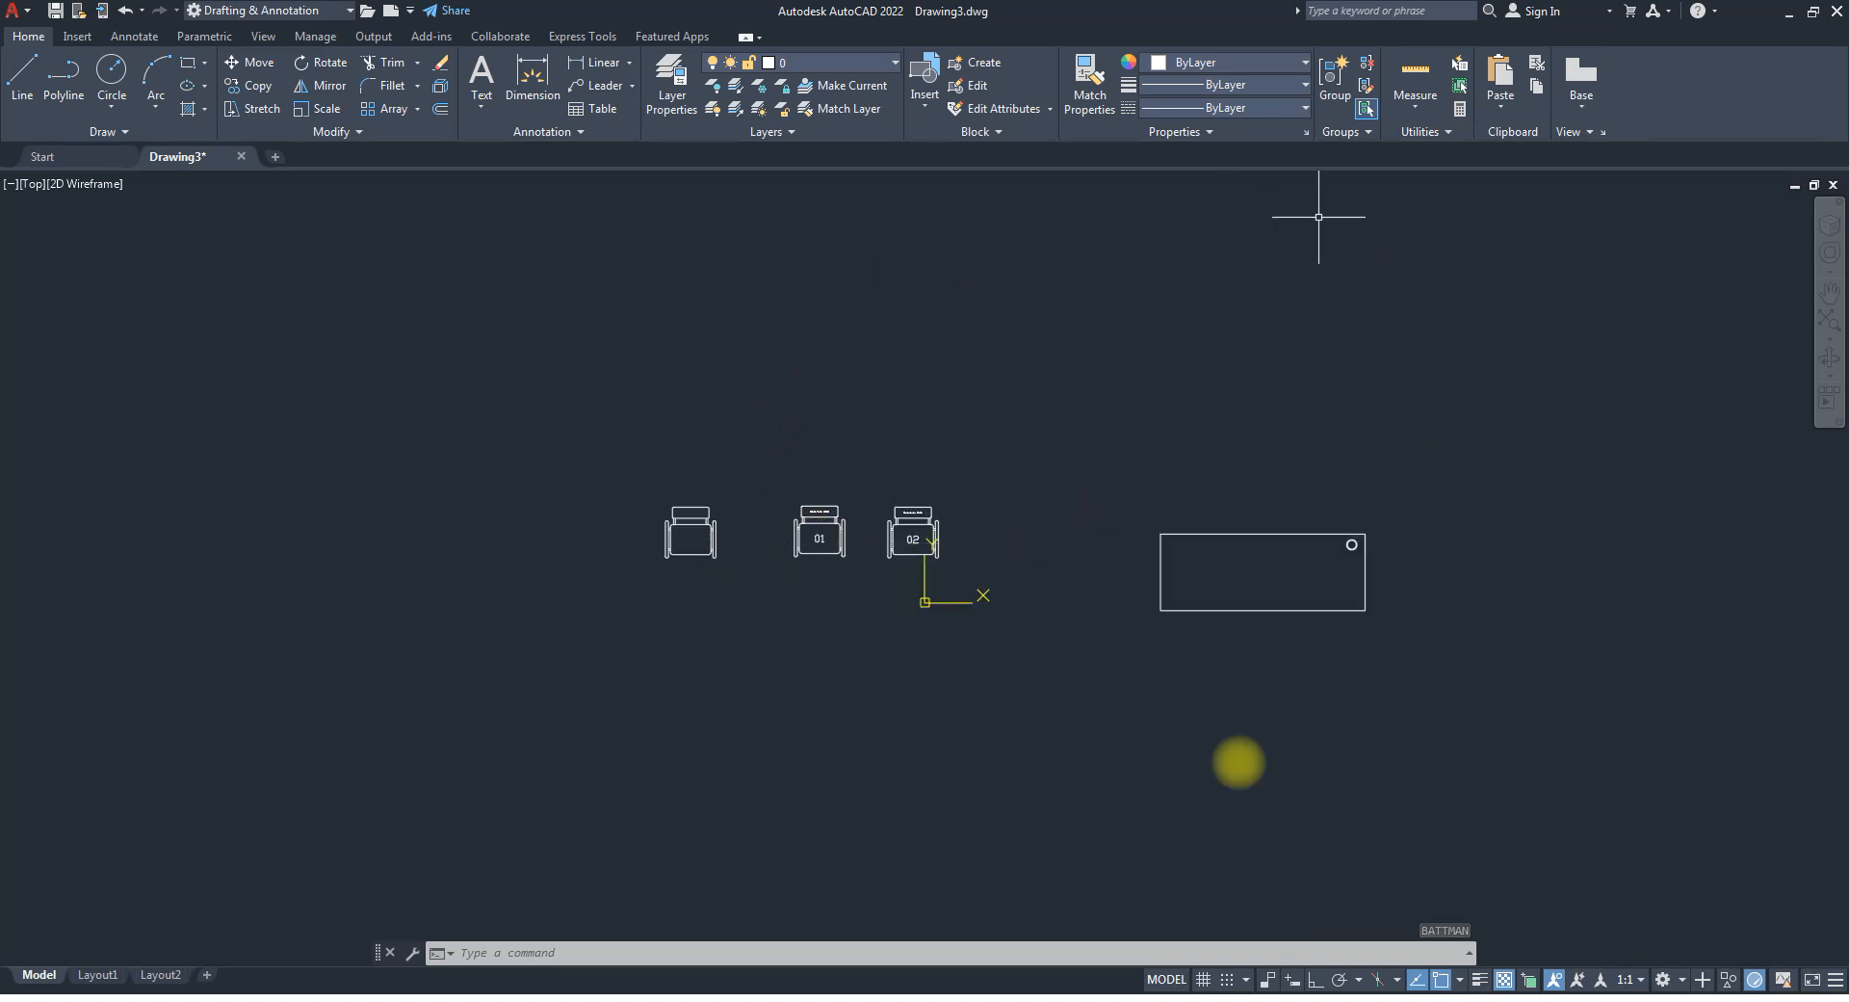
{"action": "scroll", "coordinate": [828, 562], "scroll_direction": "up", "scroll_amount": 6}
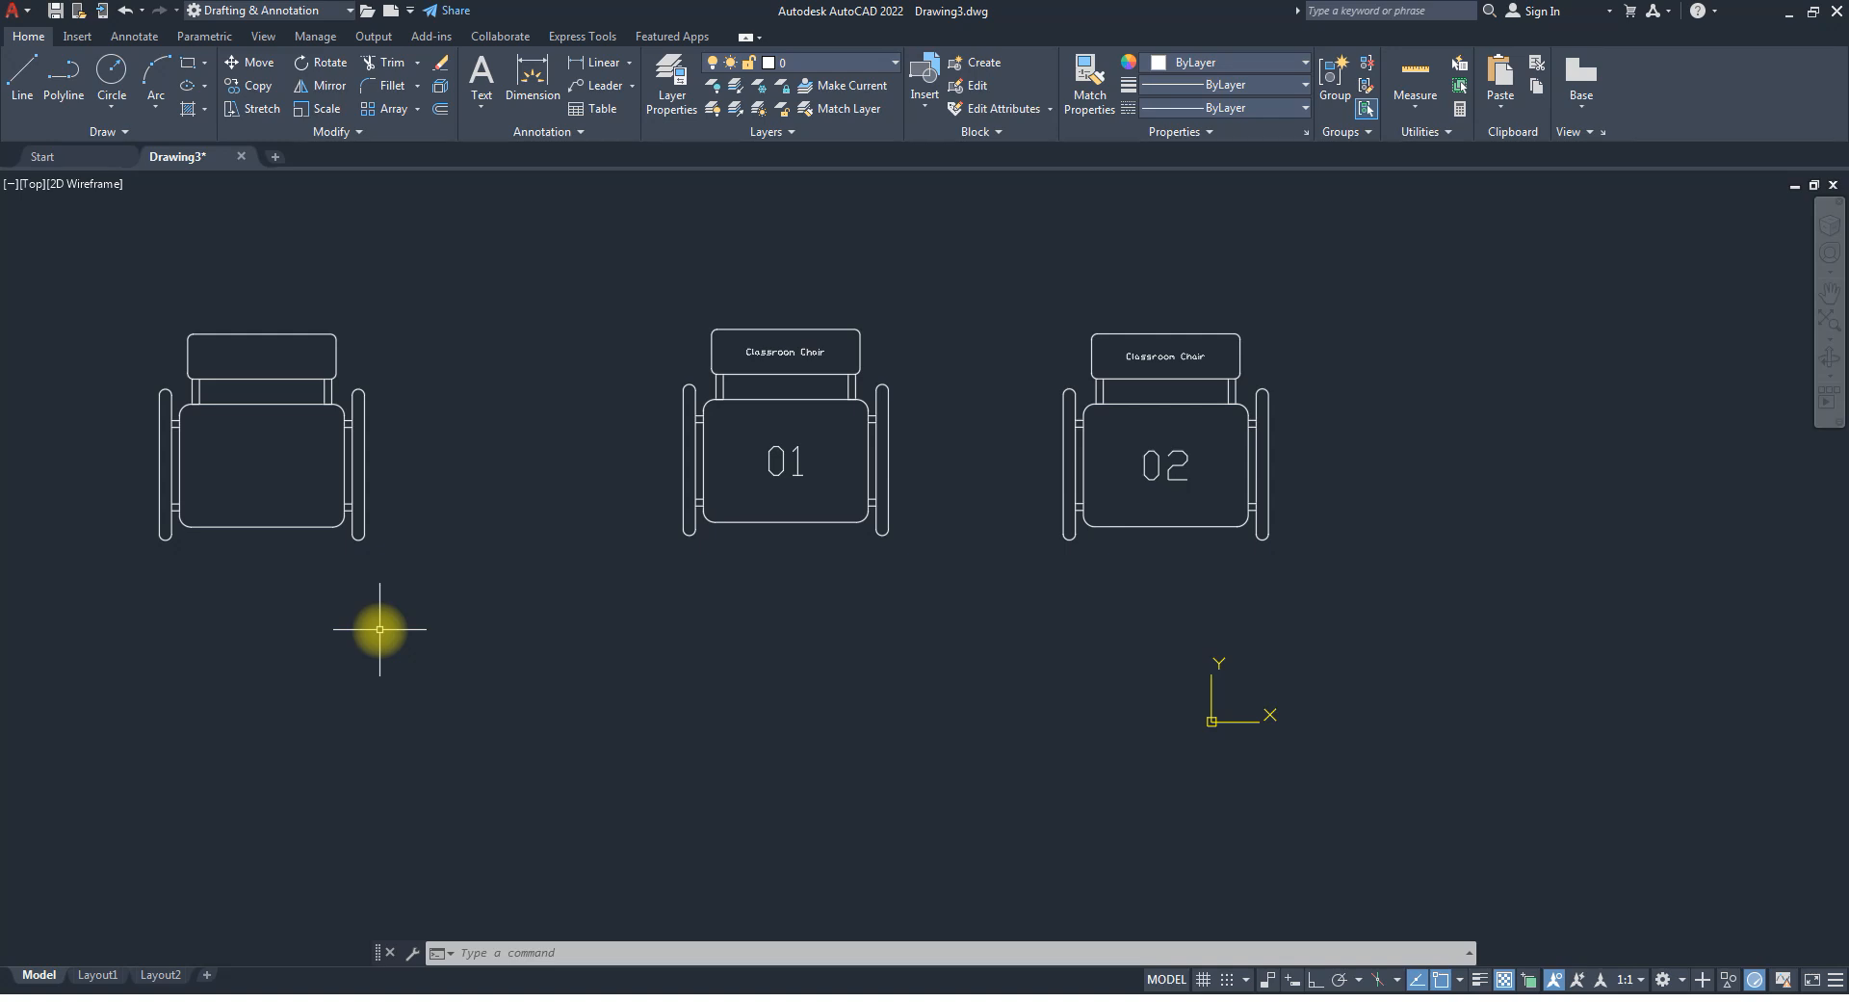
{"action": "scroll", "coordinate": [576, 587], "scroll_direction": "down", "scroll_amount": 4}
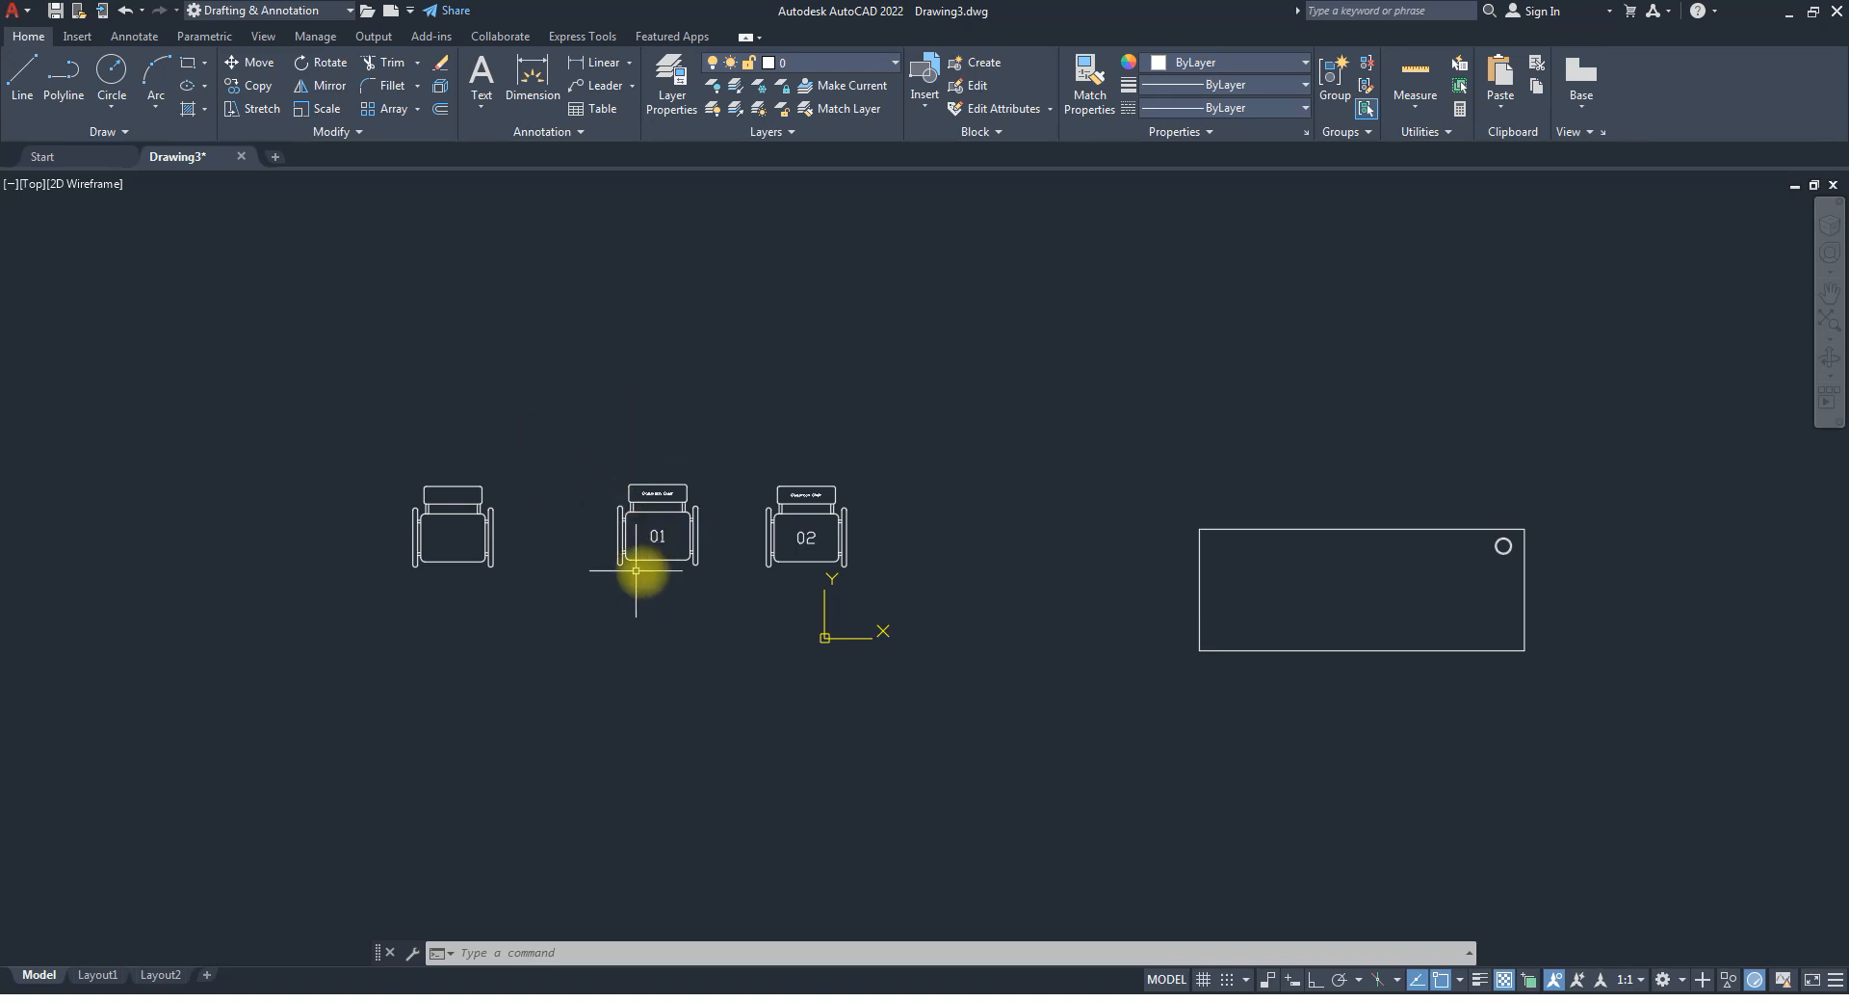
{"action": "scroll", "coordinate": [646, 552], "scroll_direction": "up", "scroll_amount": 5}
{"action": "scroll", "coordinate": [892, 574], "scroll_direction": "down", "scroll_amount": 5}
{"action": "scroll", "coordinate": [900, 581], "scroll_direction": "up", "scroll_amount": 4}
{"action": "scroll", "coordinate": [912, 582], "scroll_direction": "down", "scroll_amount": 4}
{"action": "scroll", "coordinate": [915, 584], "scroll_direction": "up", "scroll_amount": 2}
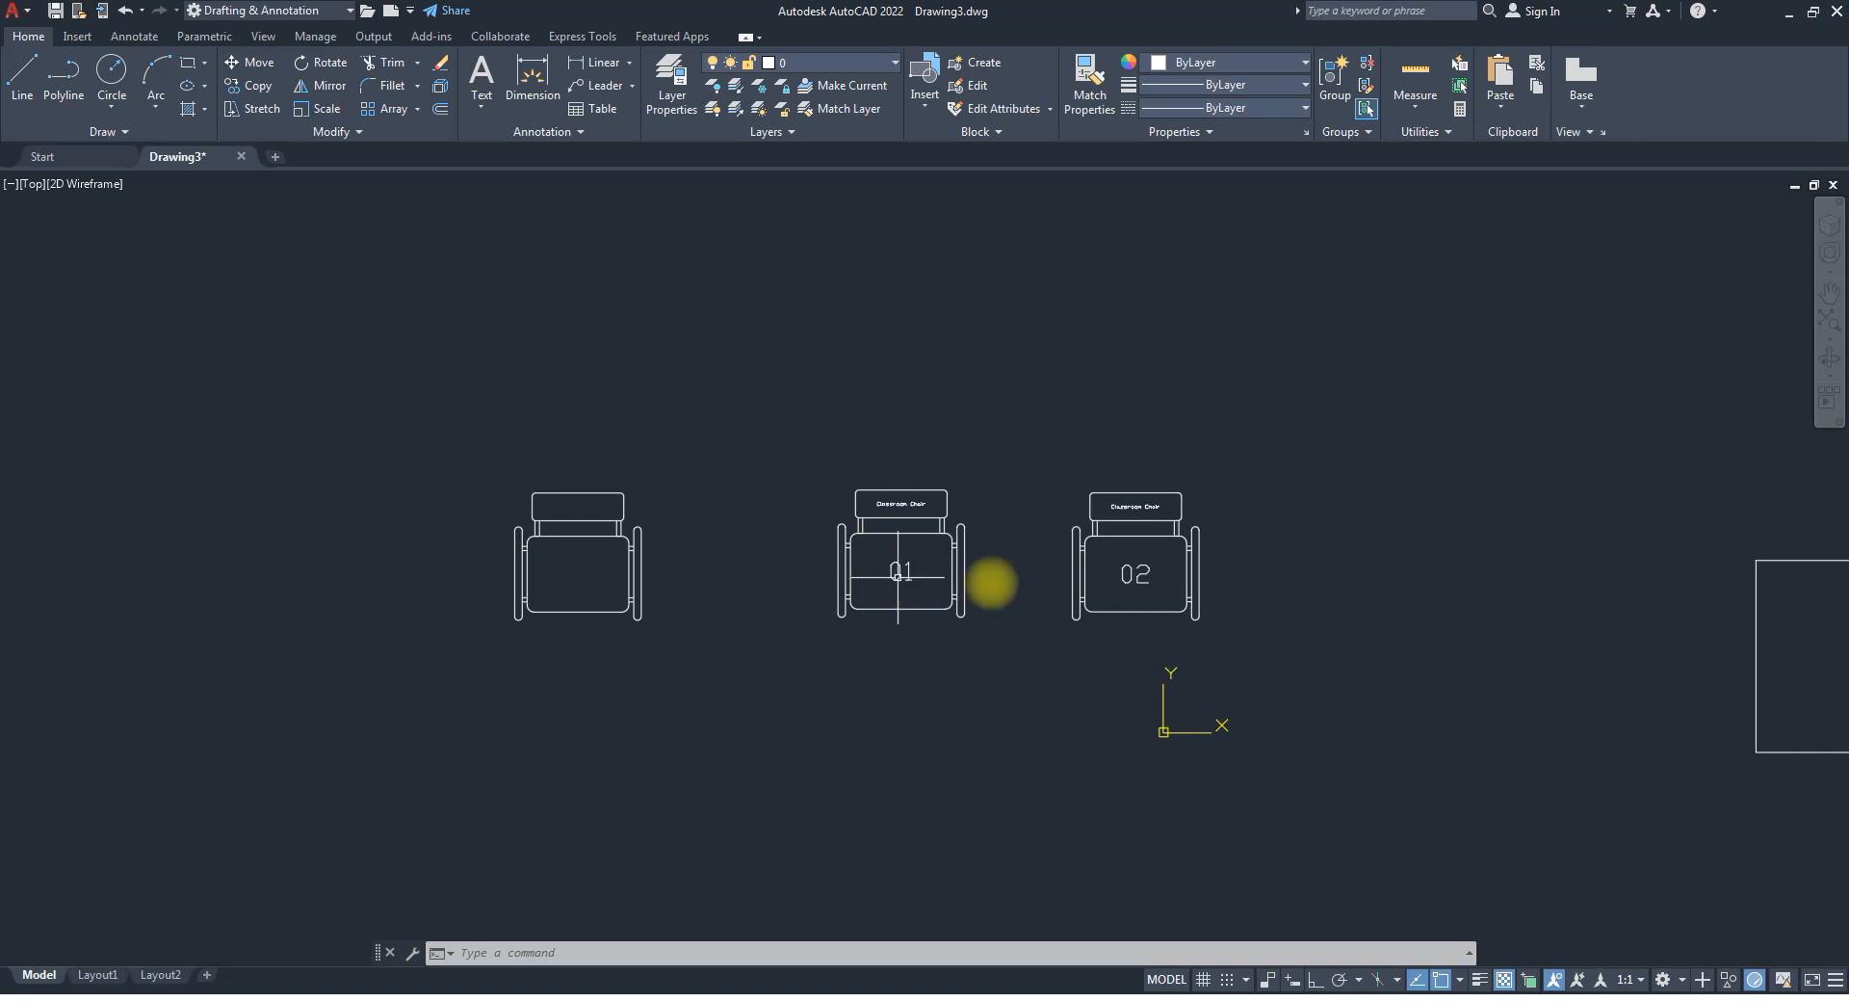
{"action": "scroll", "coordinate": [922, 608], "scroll_direction": "down", "scroll_amount": 4}
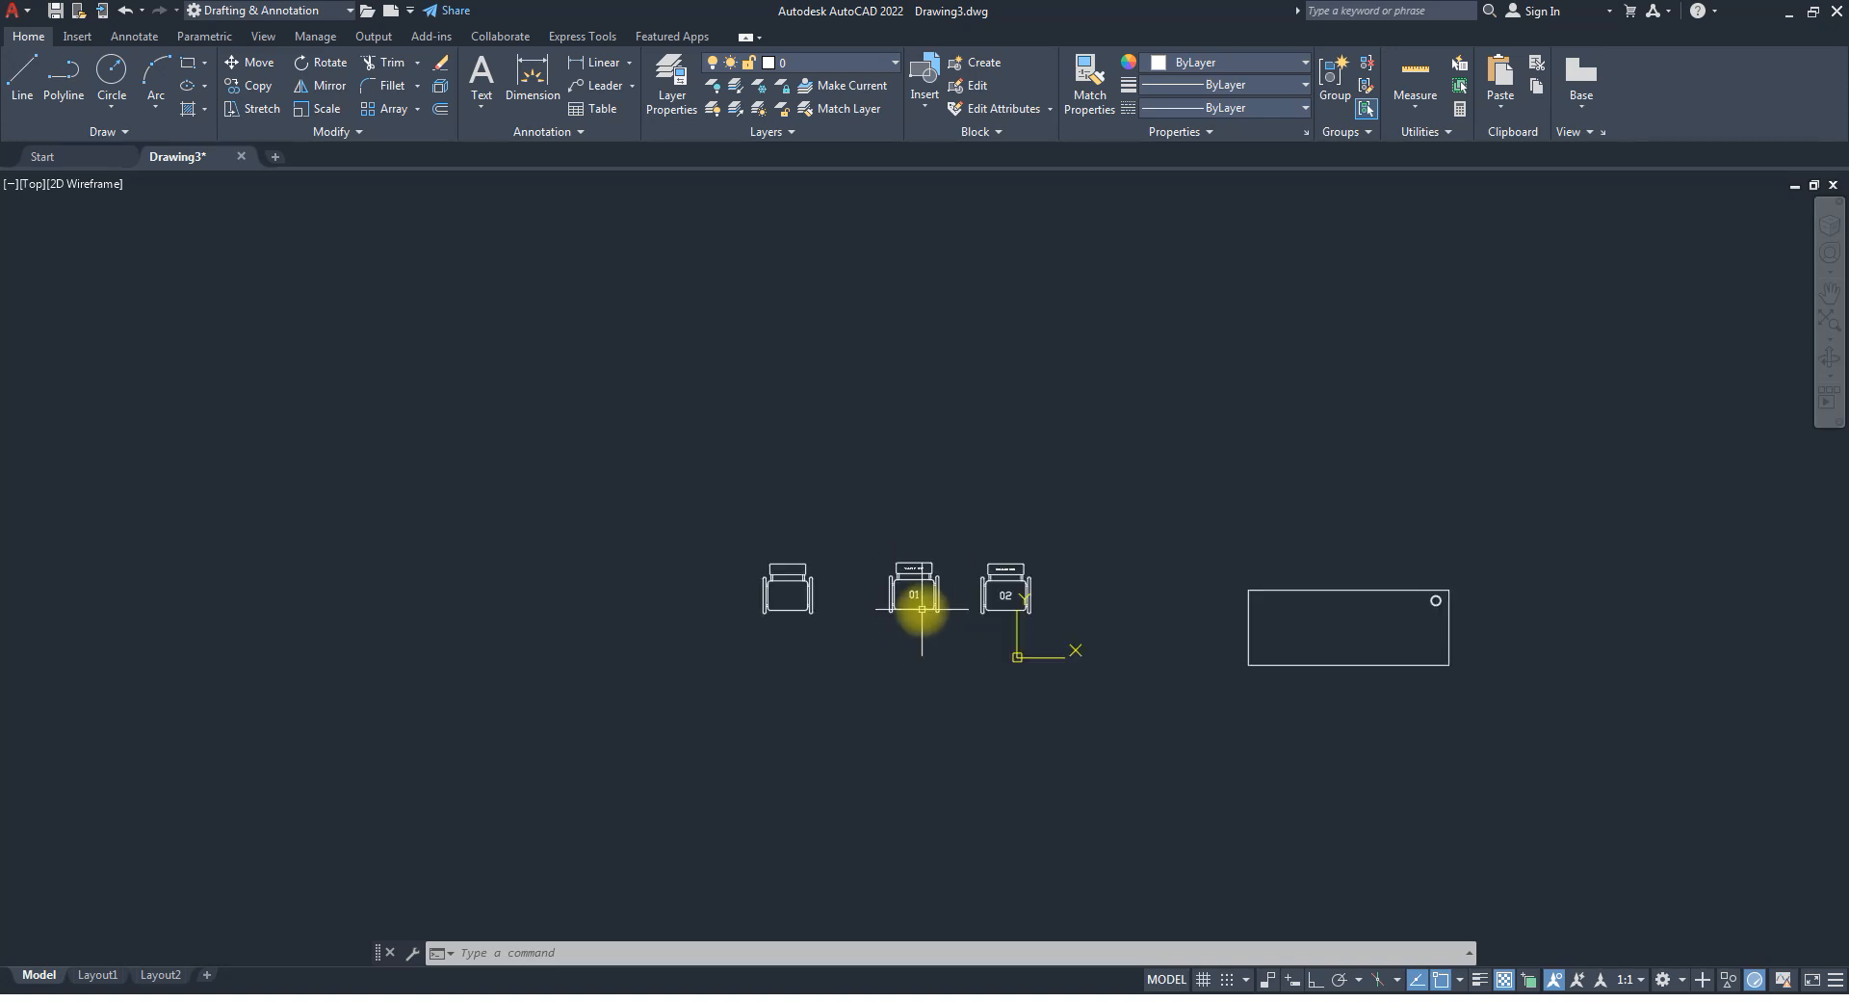